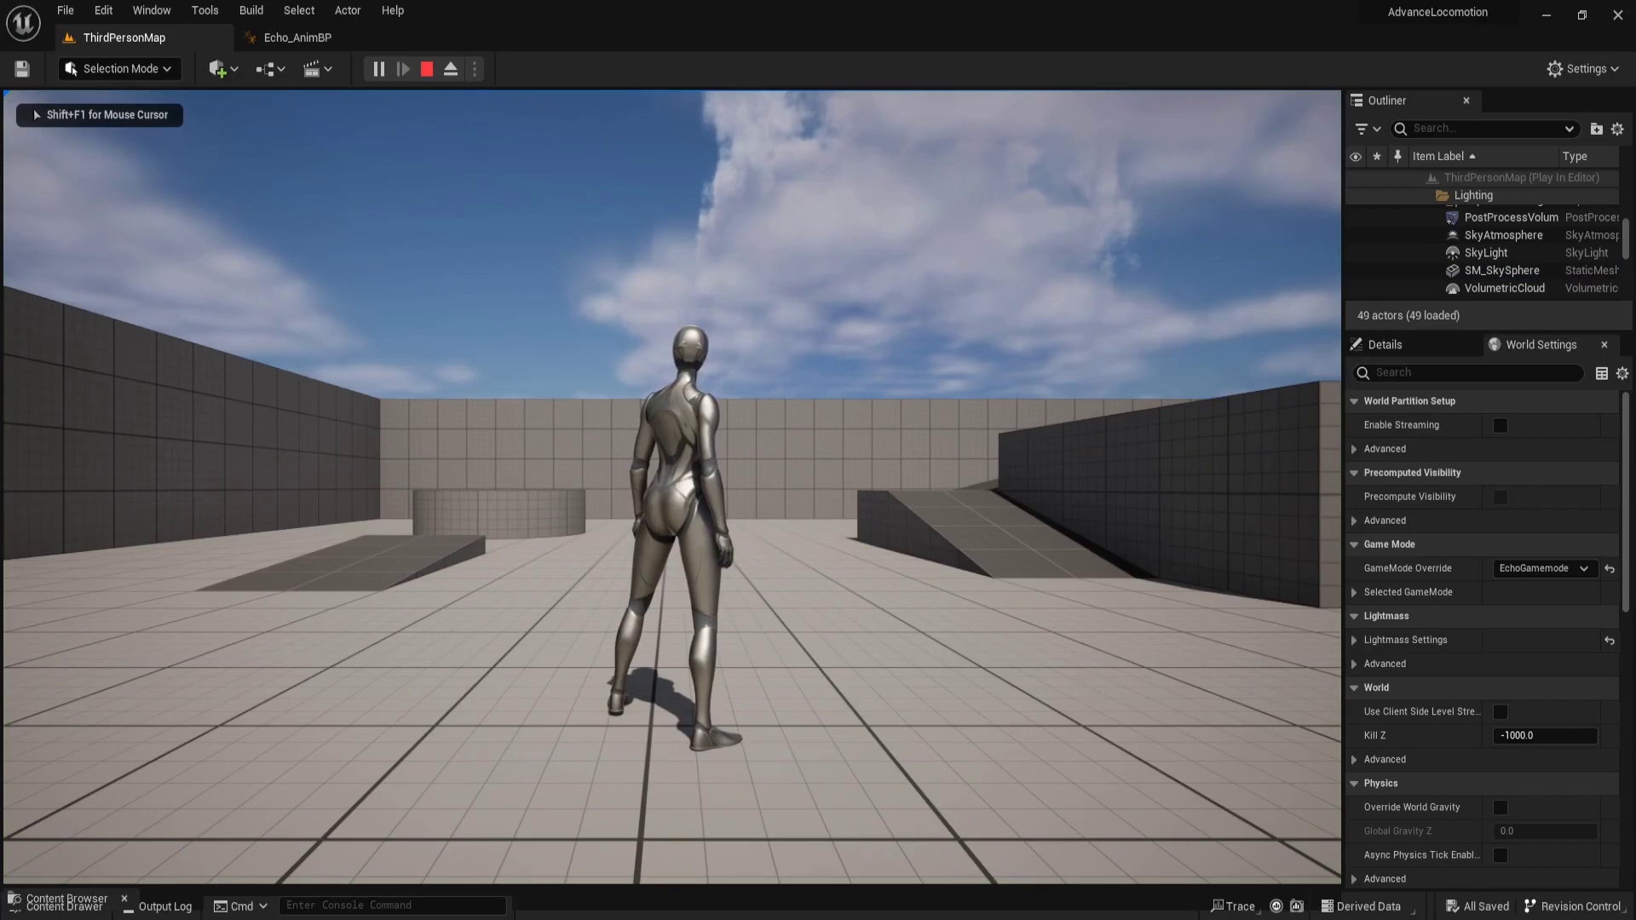
Run the character forward in the ThirdPersonMap Play-in-Editor session
{"action": "key", "text": "w"}
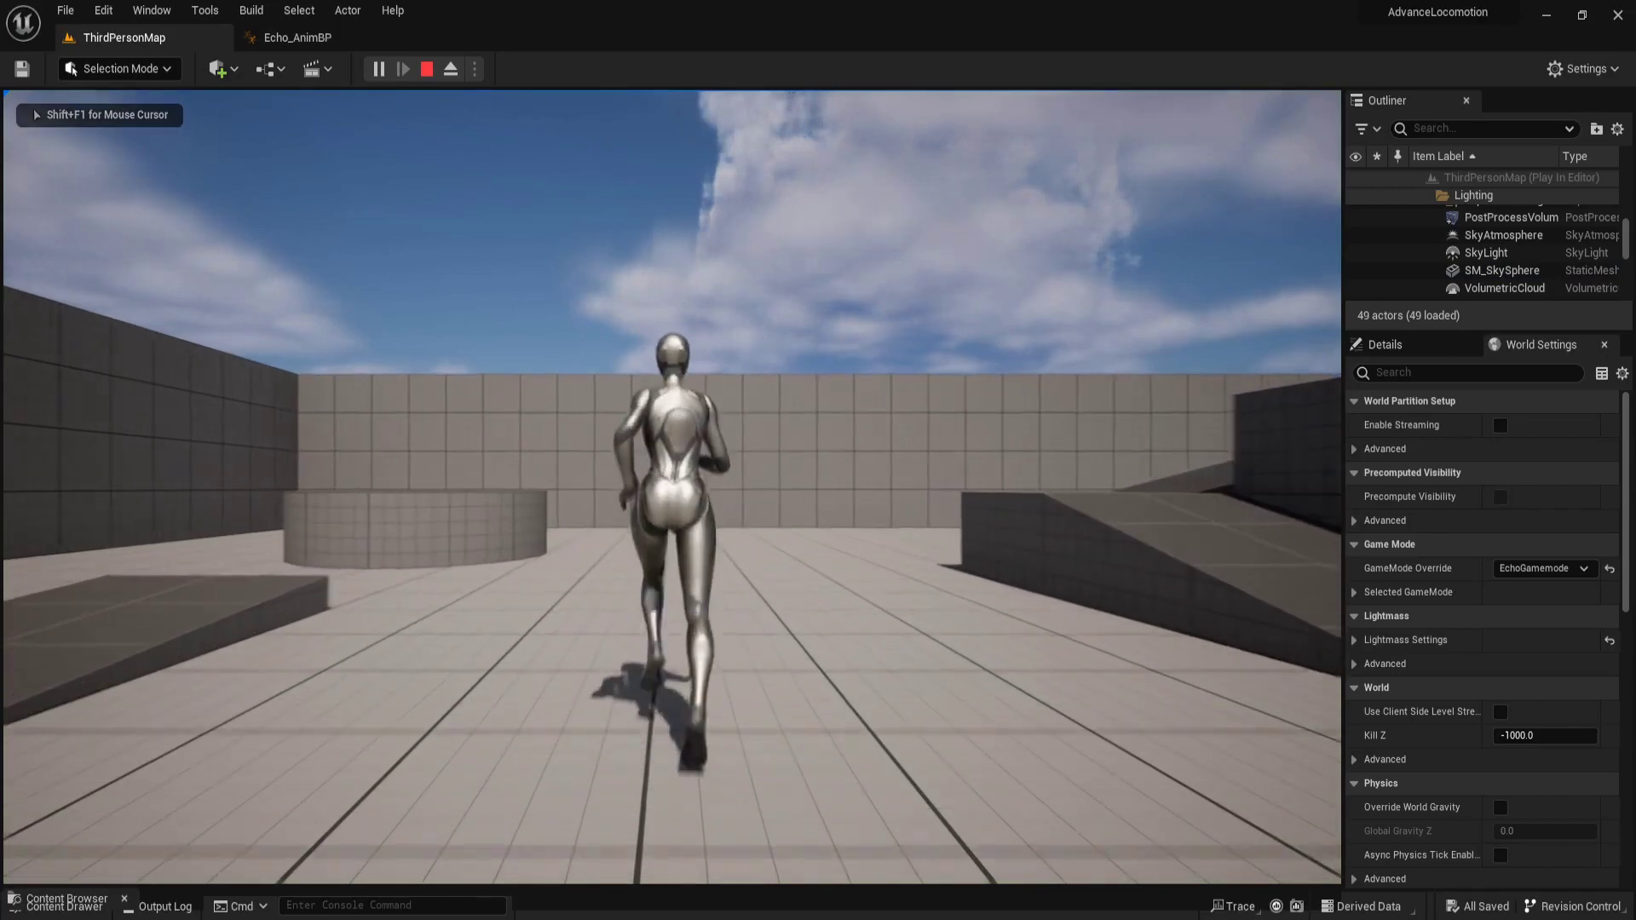
Steer the character back, around, right and away, then stop the play session
{"action": "key", "text": "s"}
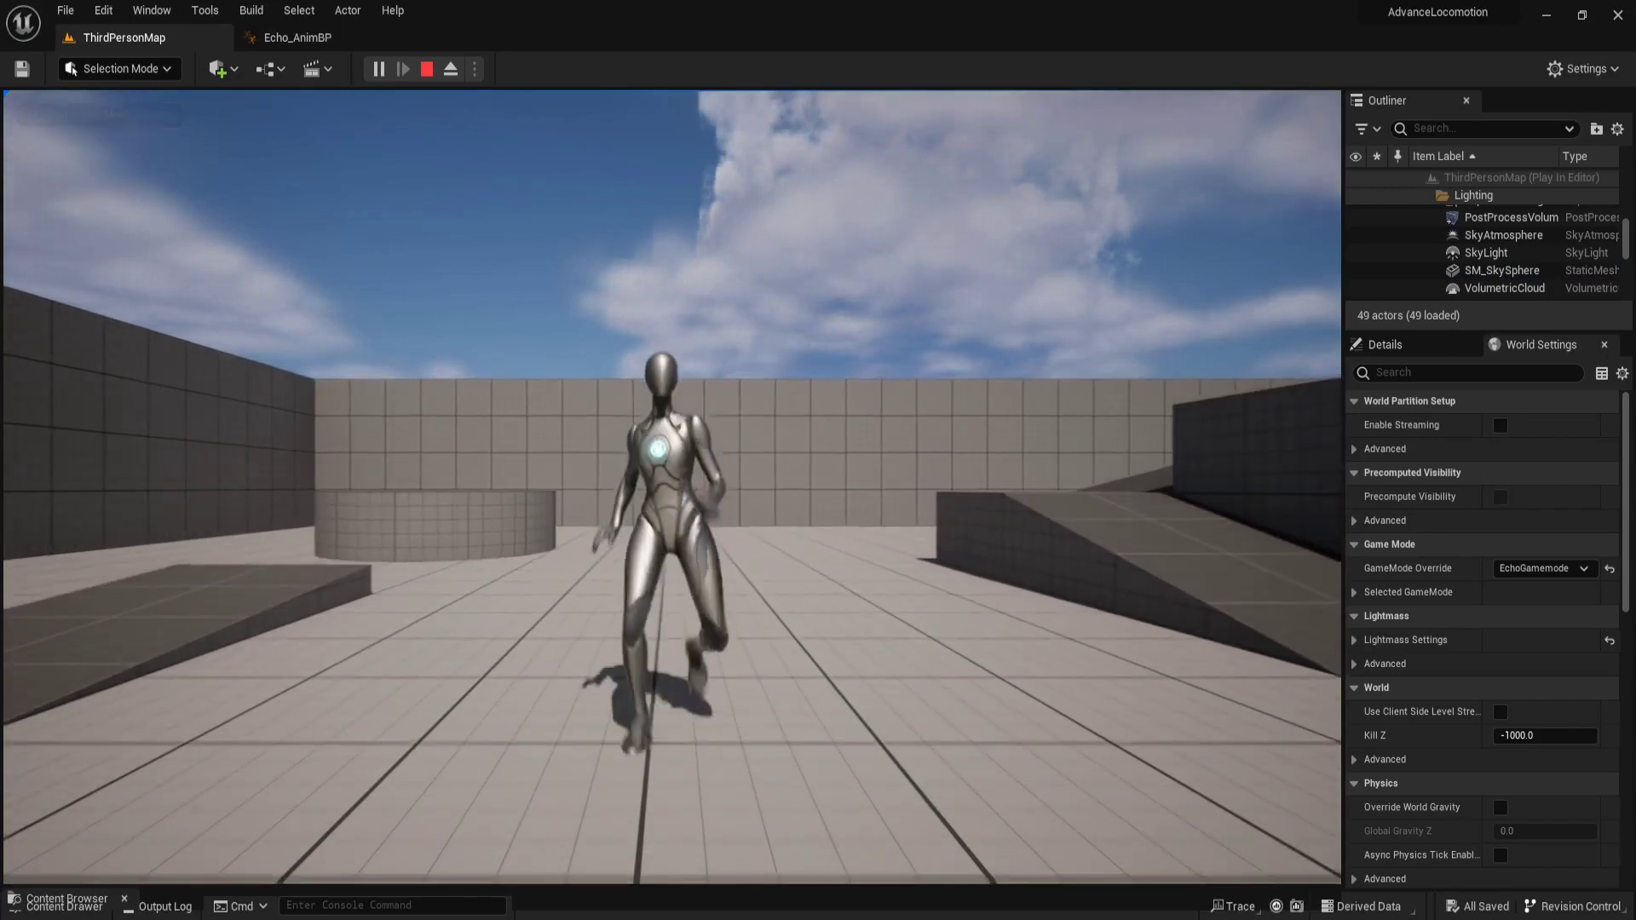
{"action": "key", "text": "w"}
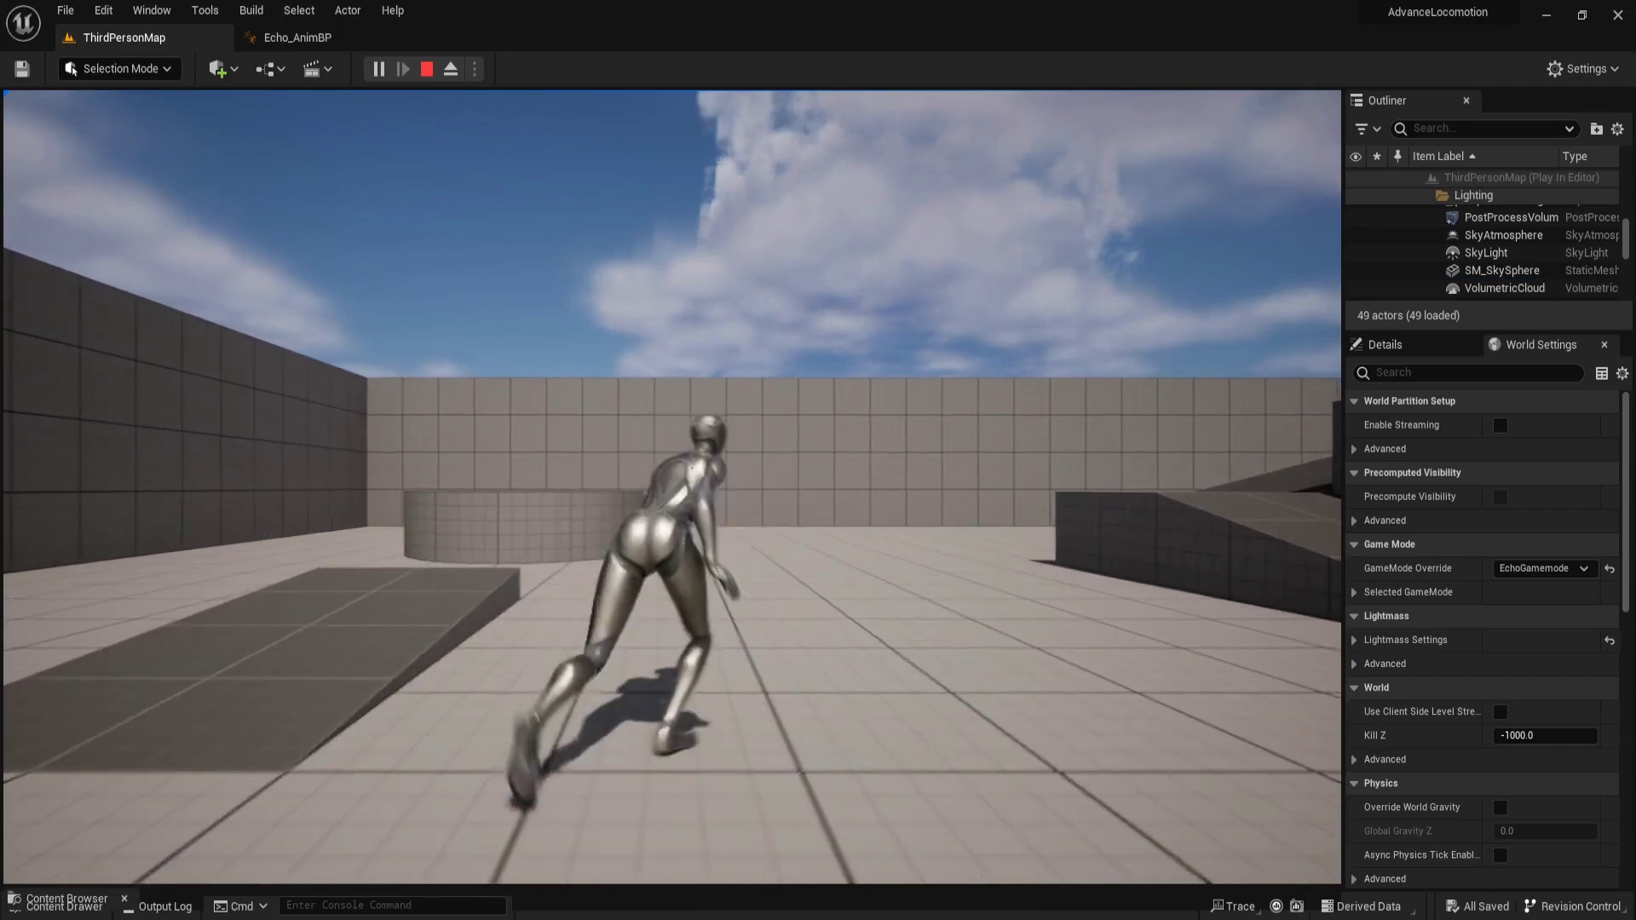
{"action": "key", "text": "d"}
{"action": "key", "text": "w"}
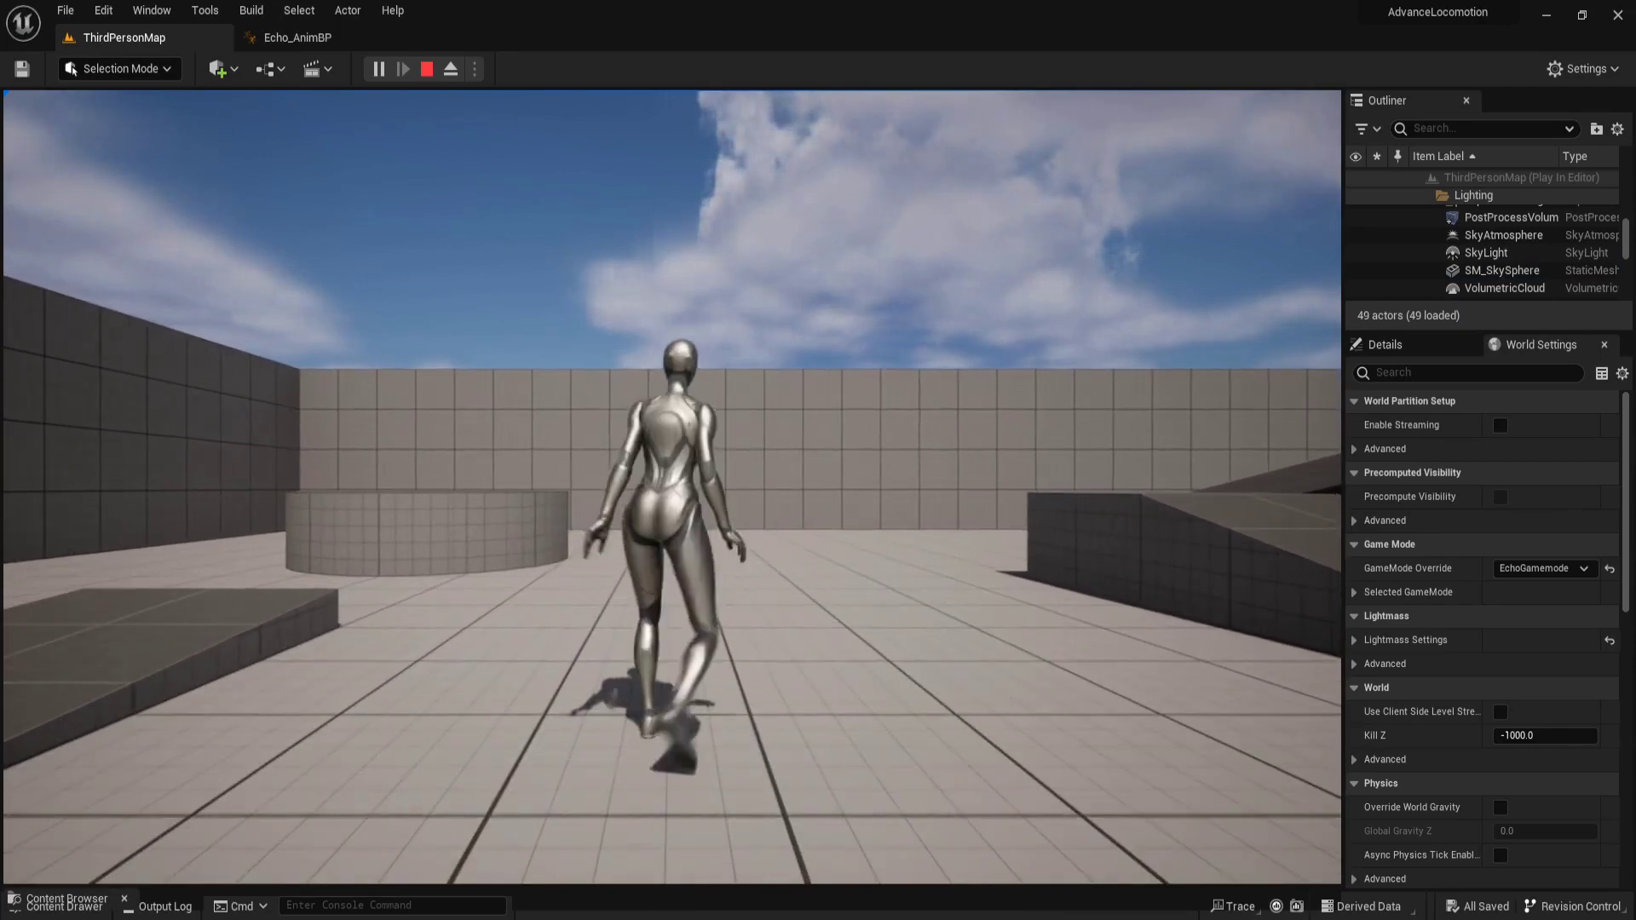
{"action": "key", "text": "Escape"}
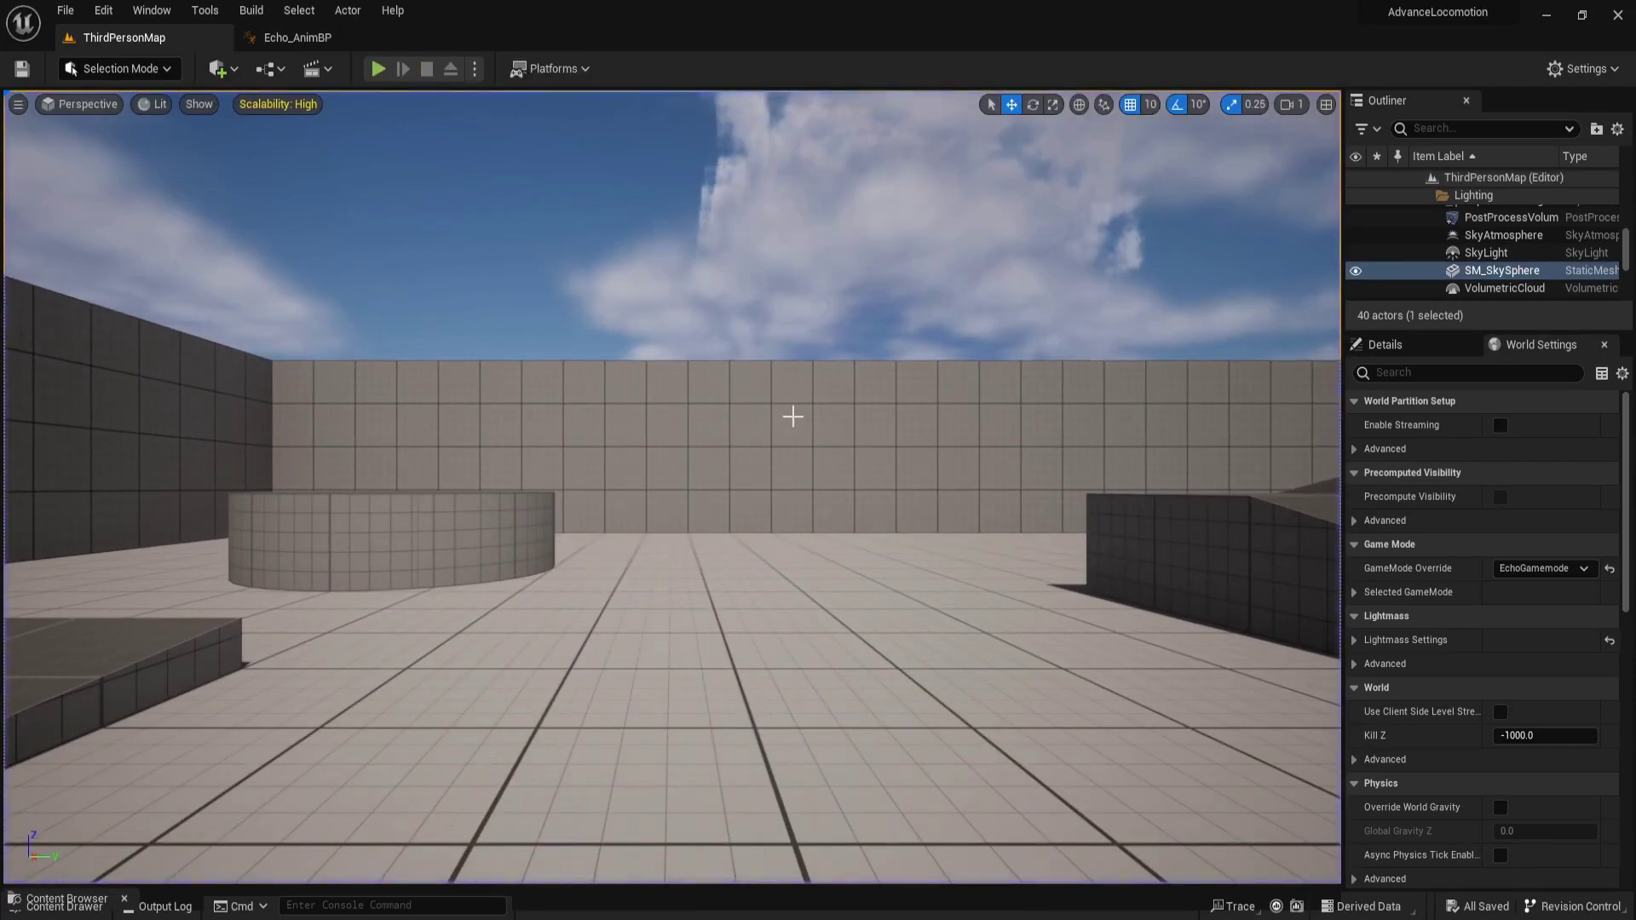
Delete the flat SM_Ramp from the floor
{"action": "right_click_drag", "start_coordinate": [793, 413], "coordinate": [792, 443]}
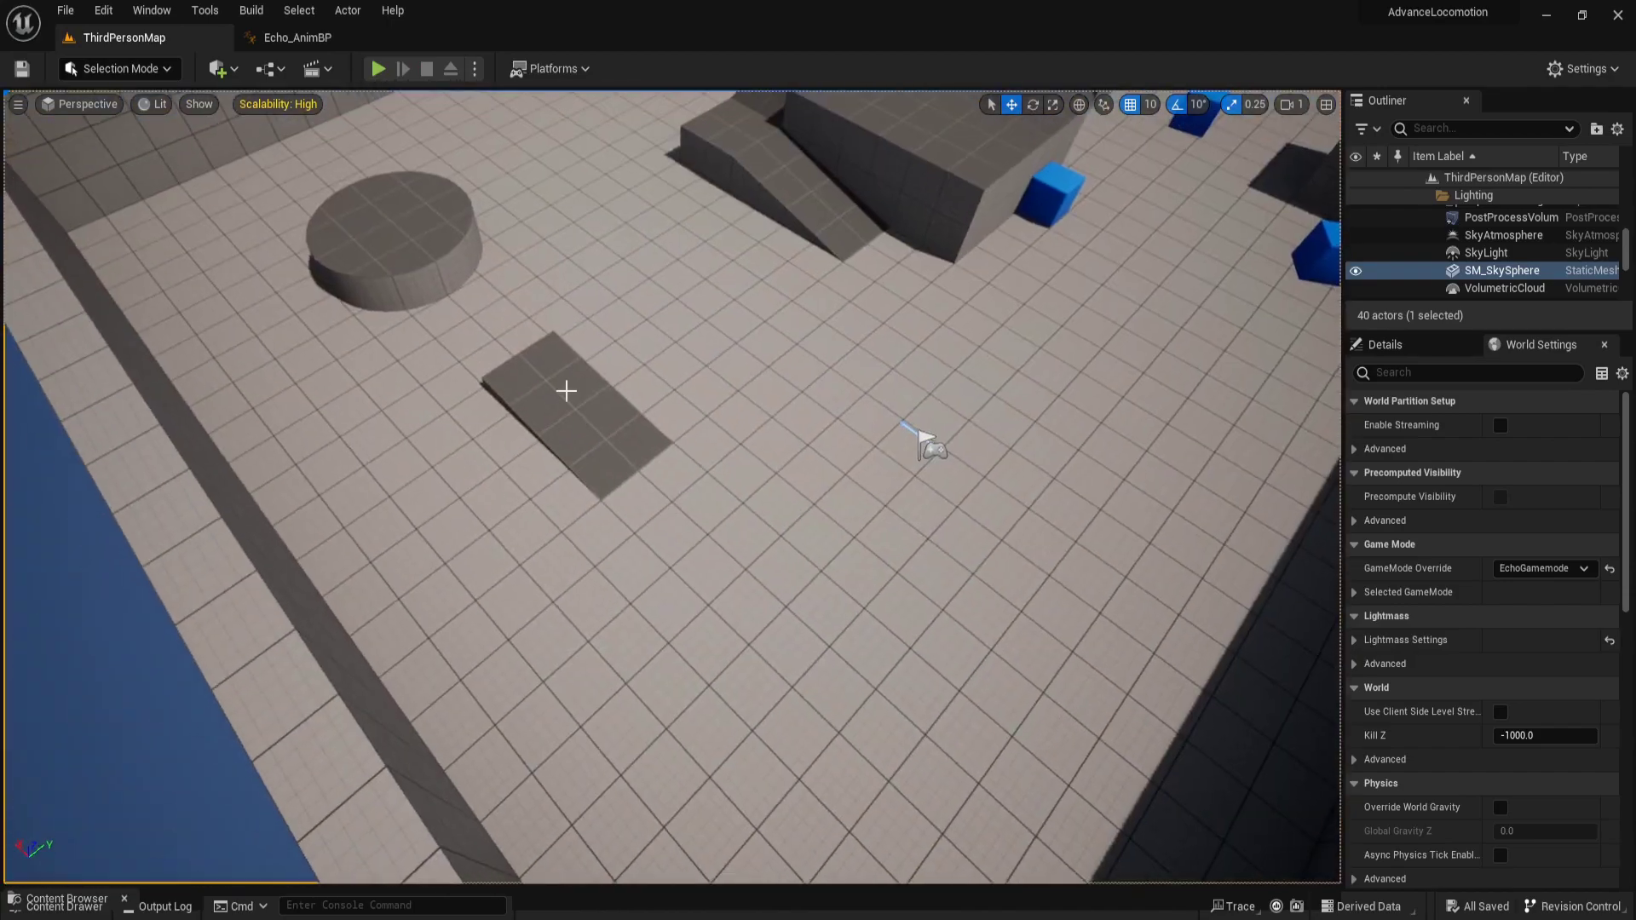
{"action": "left_click", "coordinate": [588, 385]}
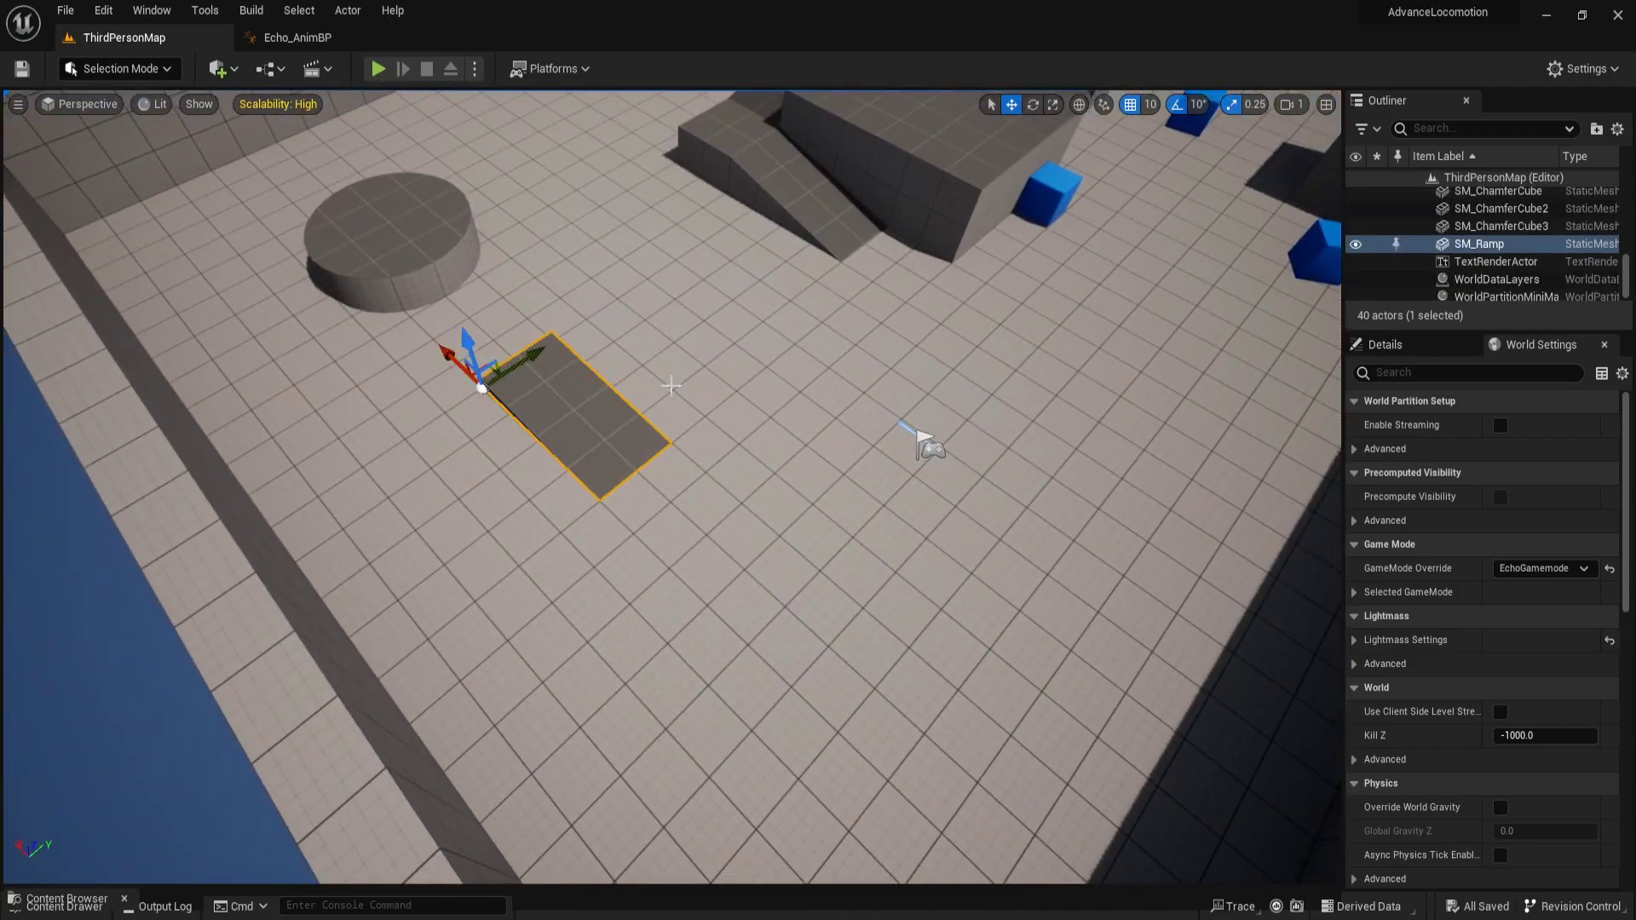
{"action": "key", "text": "Delete"}
Delete all four SM_QuarterCylinder pieces
{"action": "right_click_drag", "start_coordinate": [671, 385], "coordinate": [645, 379]}
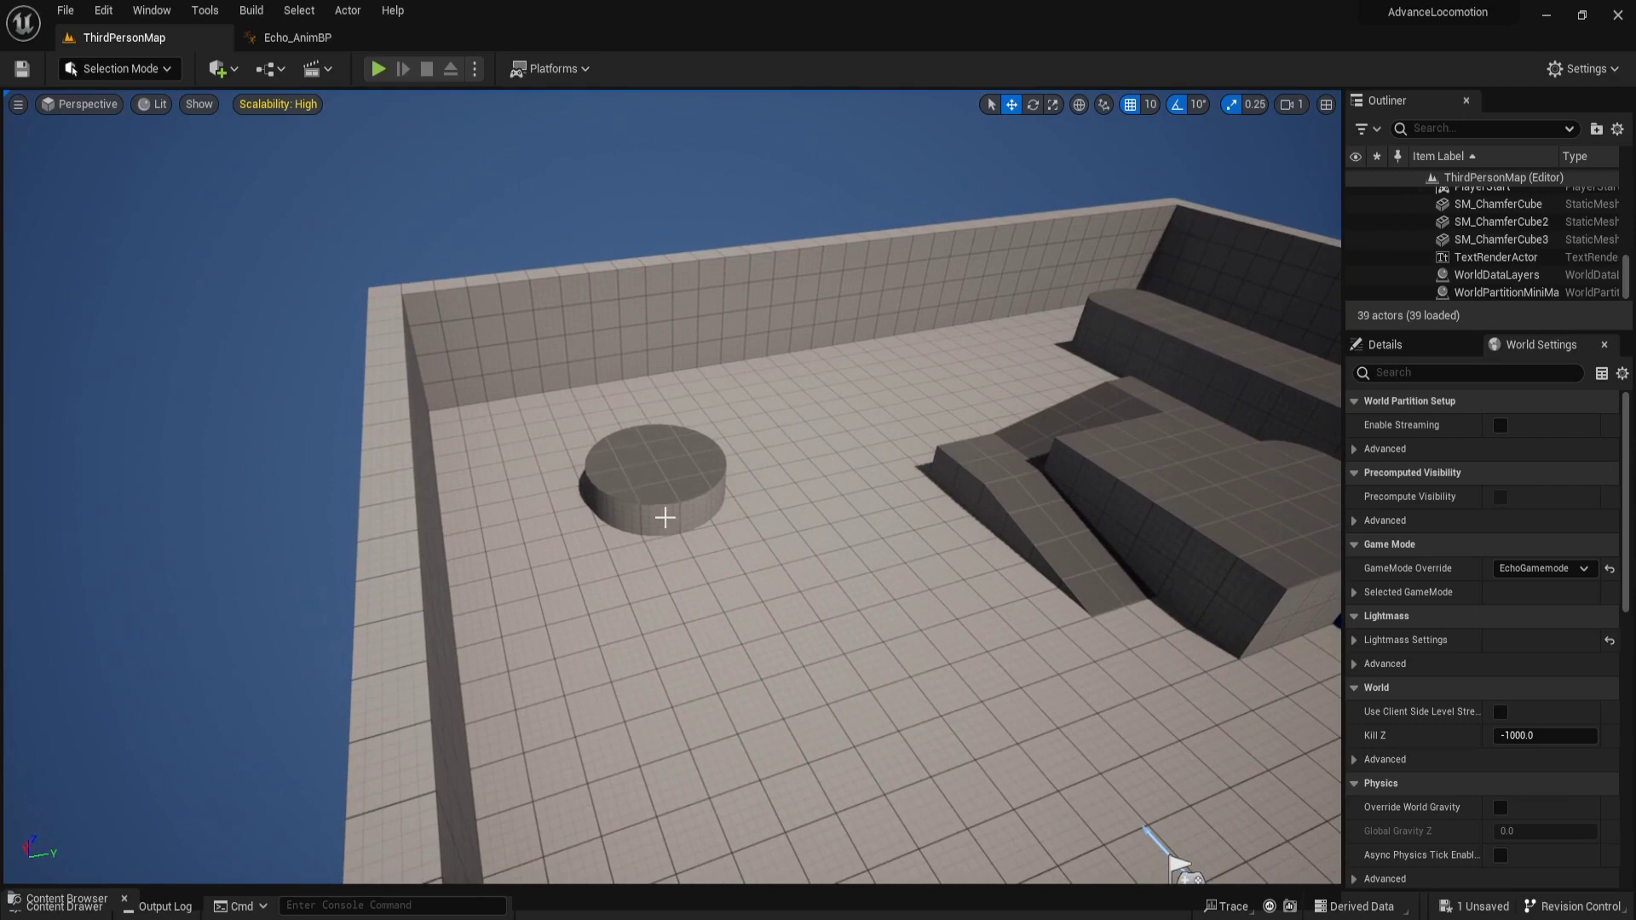
{"action": "left_click", "coordinate": [664, 517]}
{"action": "key", "text": "Delete"}
{"action": "left_click", "coordinate": [618, 498]}
{"action": "key", "text": "Delete"}
{"action": "left_click", "coordinate": [682, 453]}
{"action": "key", "text": "Delete"}
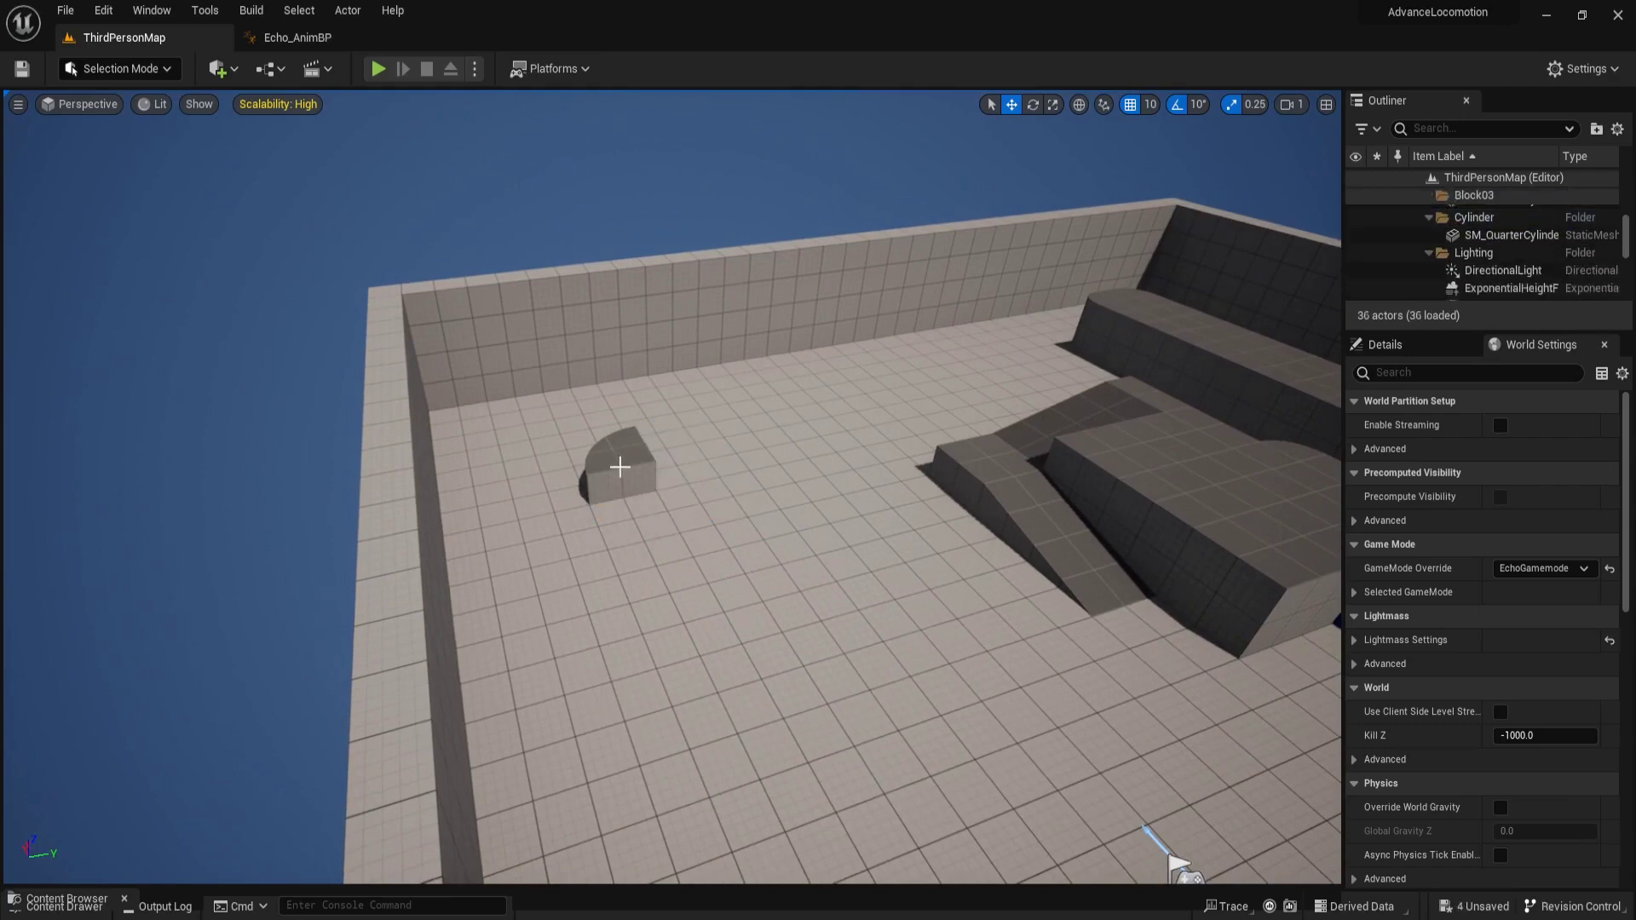
{"action": "left_click", "coordinate": [620, 467]}
{"action": "key", "text": "Delete"}
Place a Sphere from Quick Add > Shapes into the level
{"action": "left_click", "coordinate": [219, 72]}
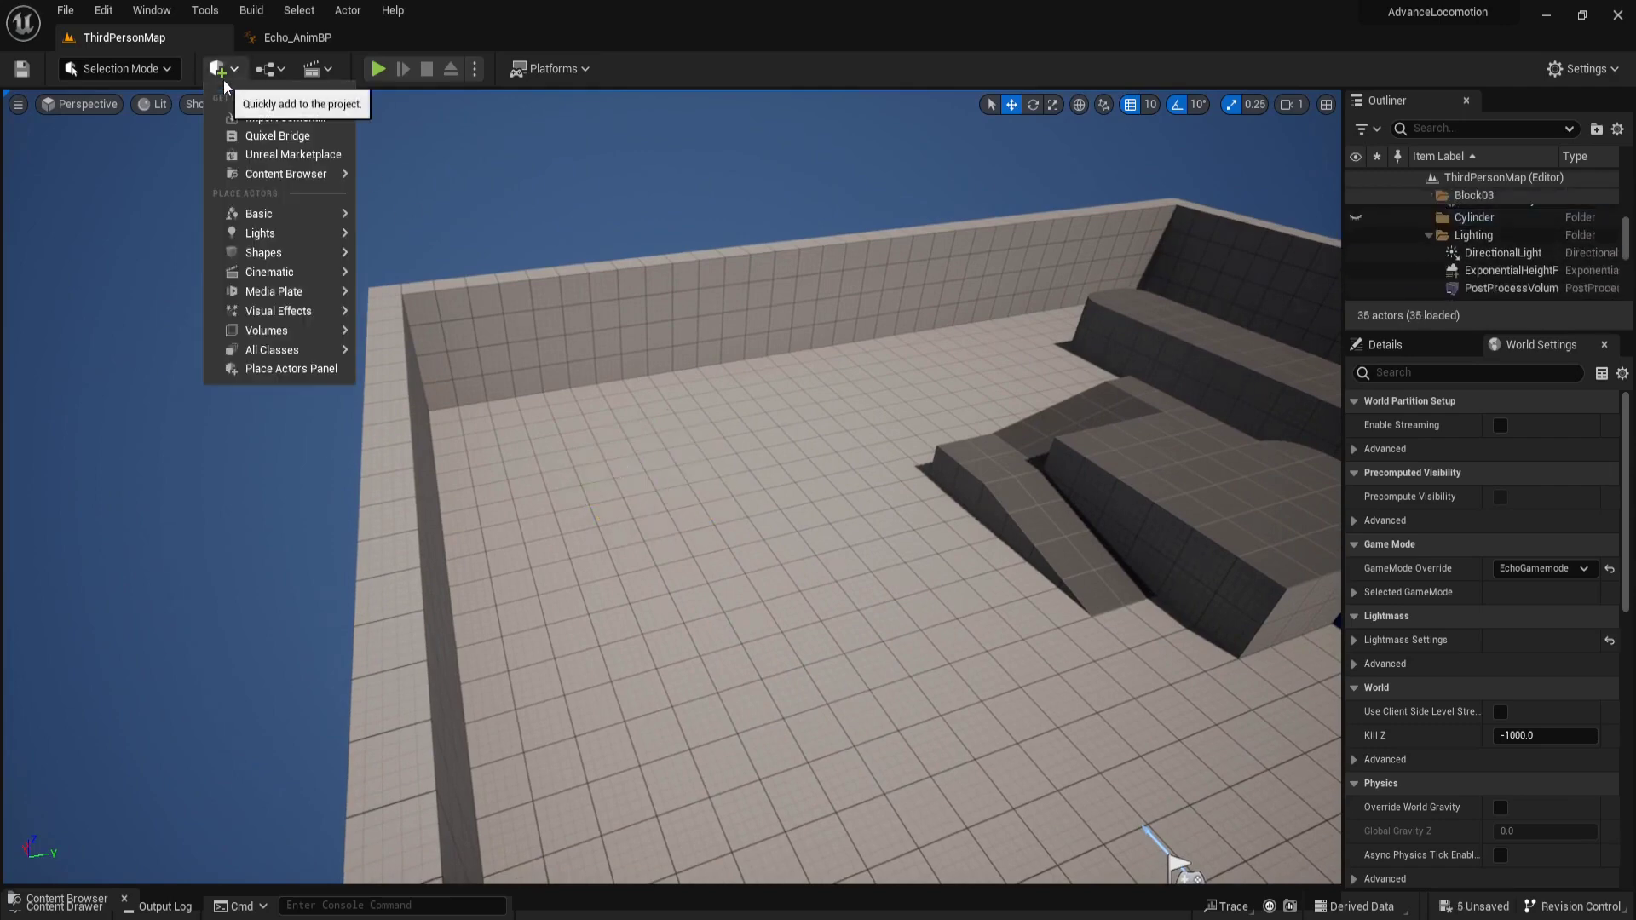
{"action": "mouse_move", "coordinate": [277, 257]}
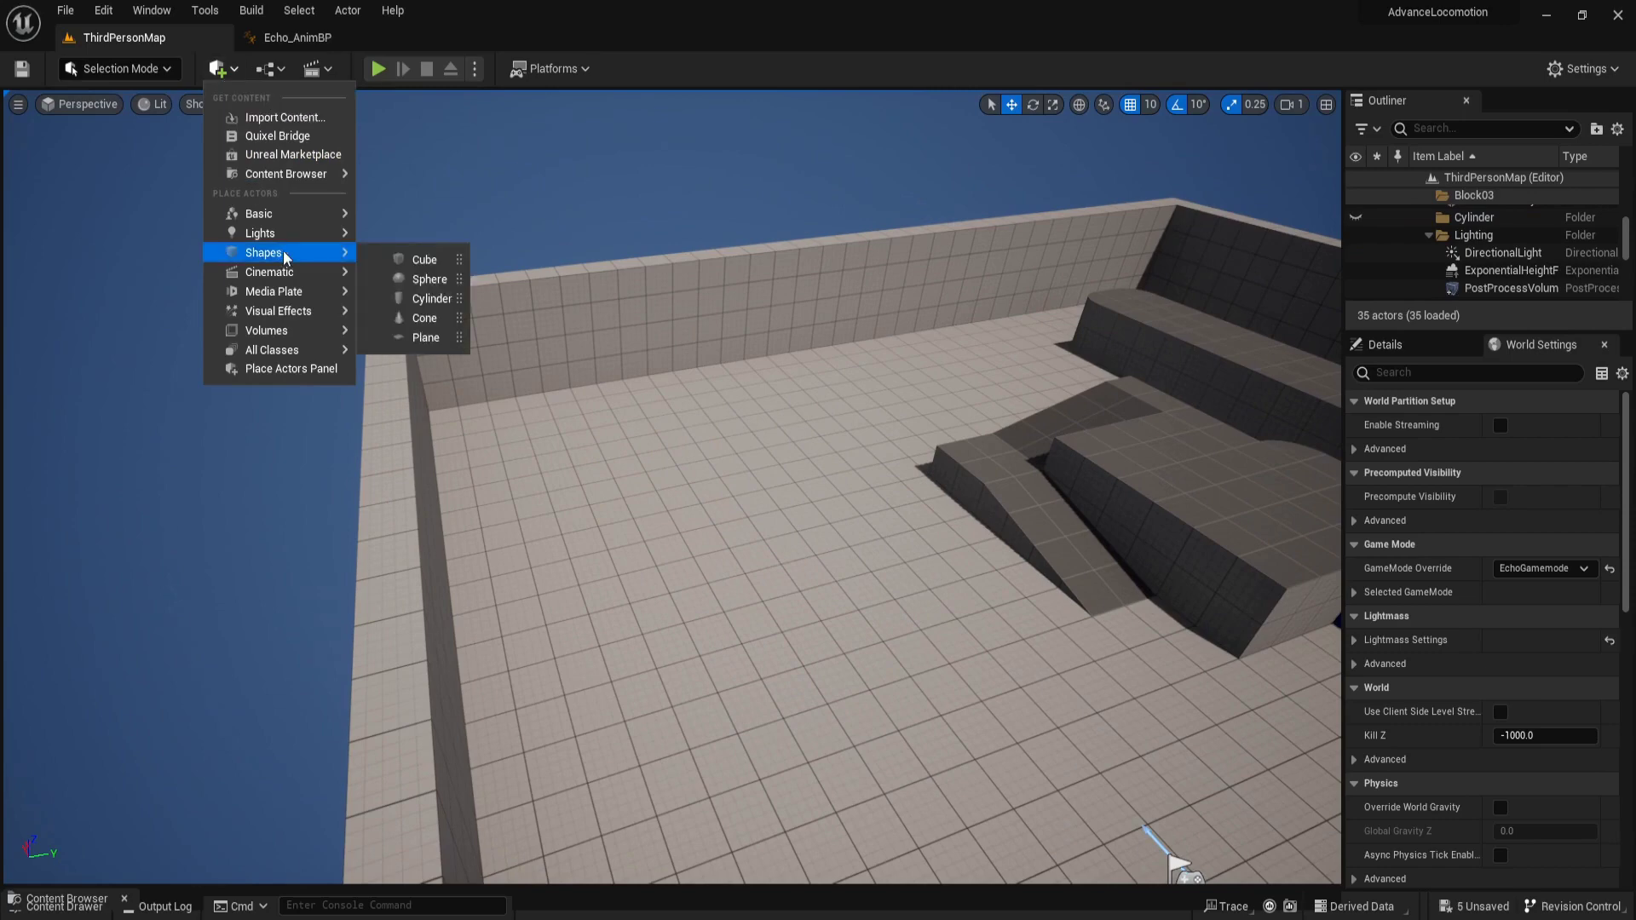
{"action": "left_click", "coordinate": [424, 280]}
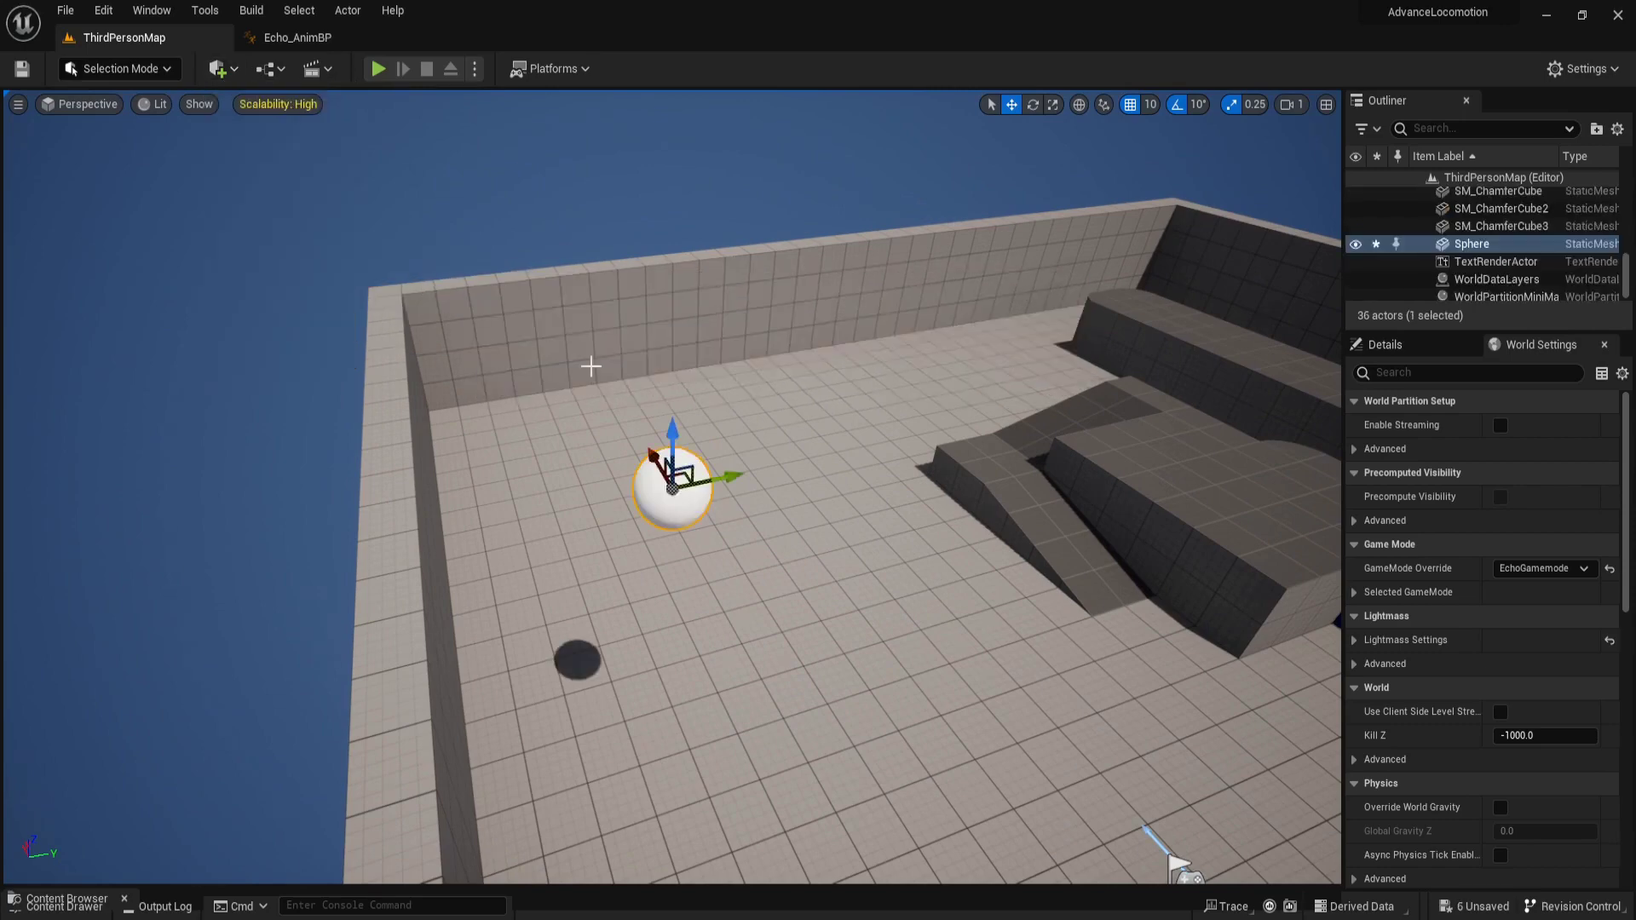
{"action": "mouse_move", "coordinate": [591, 366]}
{"action": "left_mouse_down"}
{"action": "mouse_move", "coordinate": [816, 451]}
{"action": "mouse_move", "coordinate": [763, 792]}
{"action": "mouse_move", "coordinate": [860, 869]}
{"action": "left_mouse_up"}
Lock the sphere's scale and set it uniformly to 4, then to 6
{"action": "left_click", "coordinate": [1398, 344]}
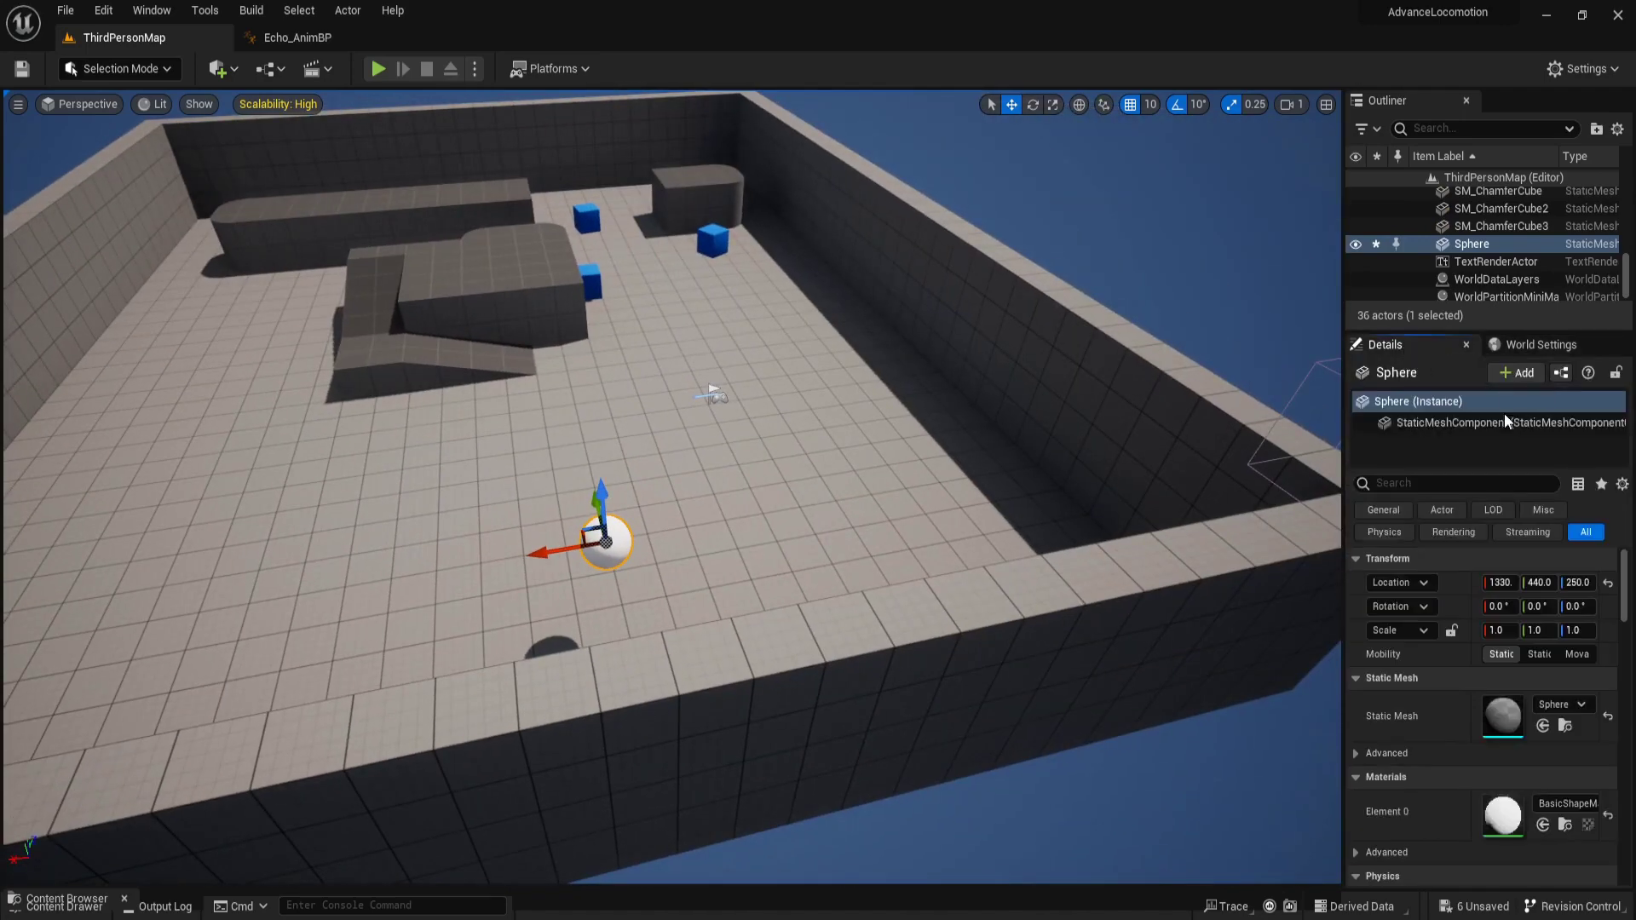
{"action": "left_click", "coordinate": [1451, 631]}
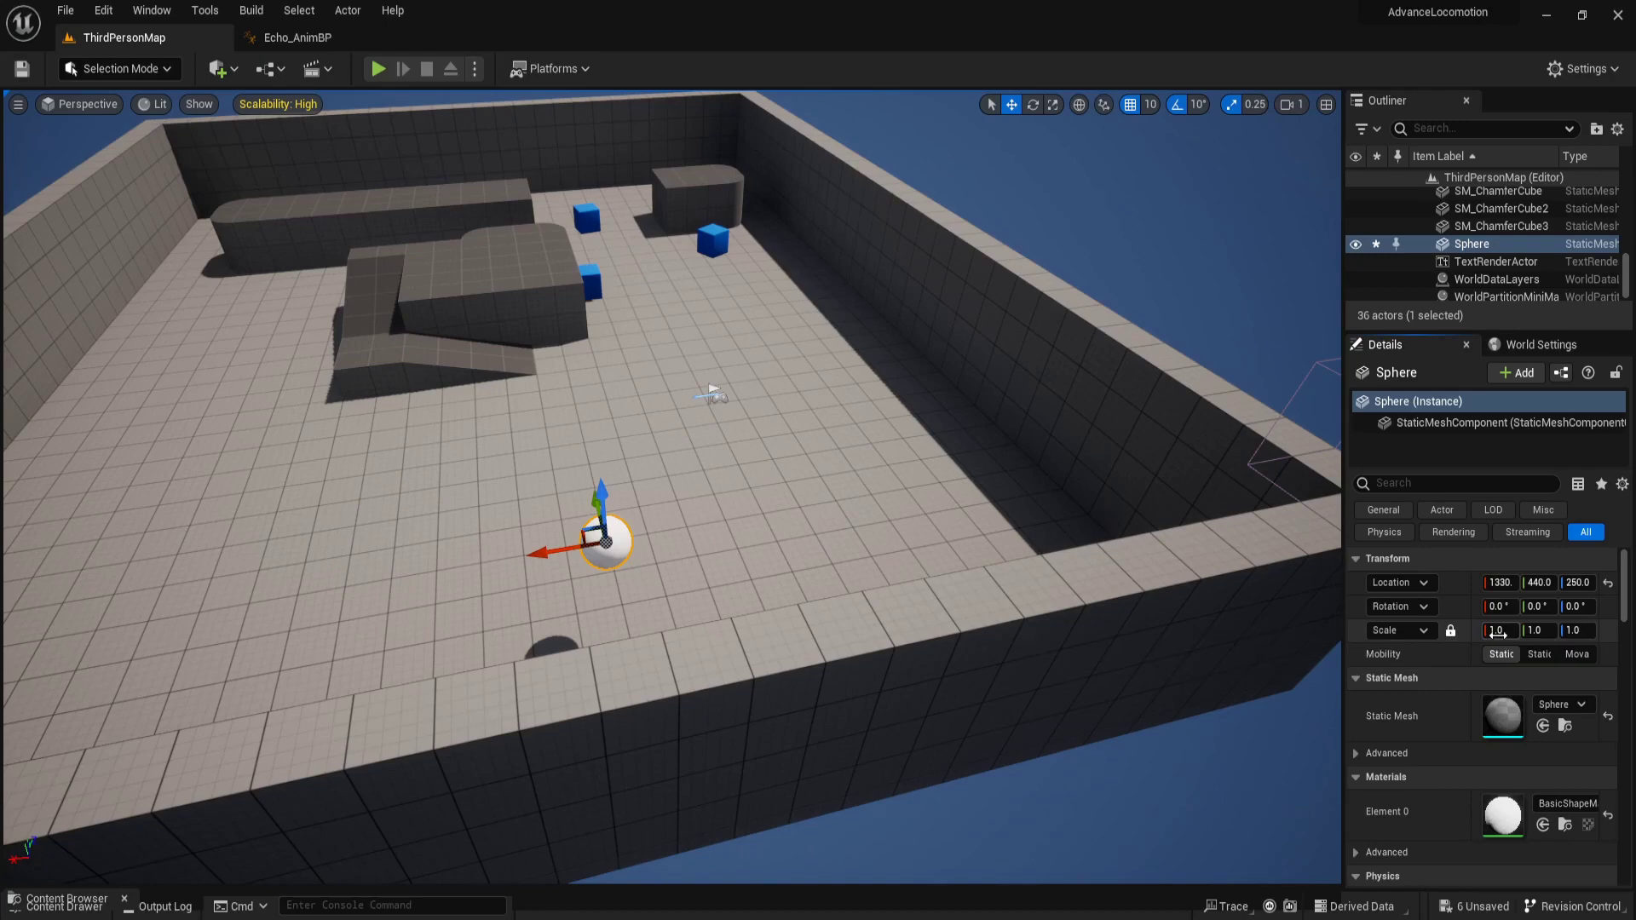
{"action": "left_click", "coordinate": [1497, 631]}
{"action": "type", "text": "4"}
{"action": "key", "text": "Return"}
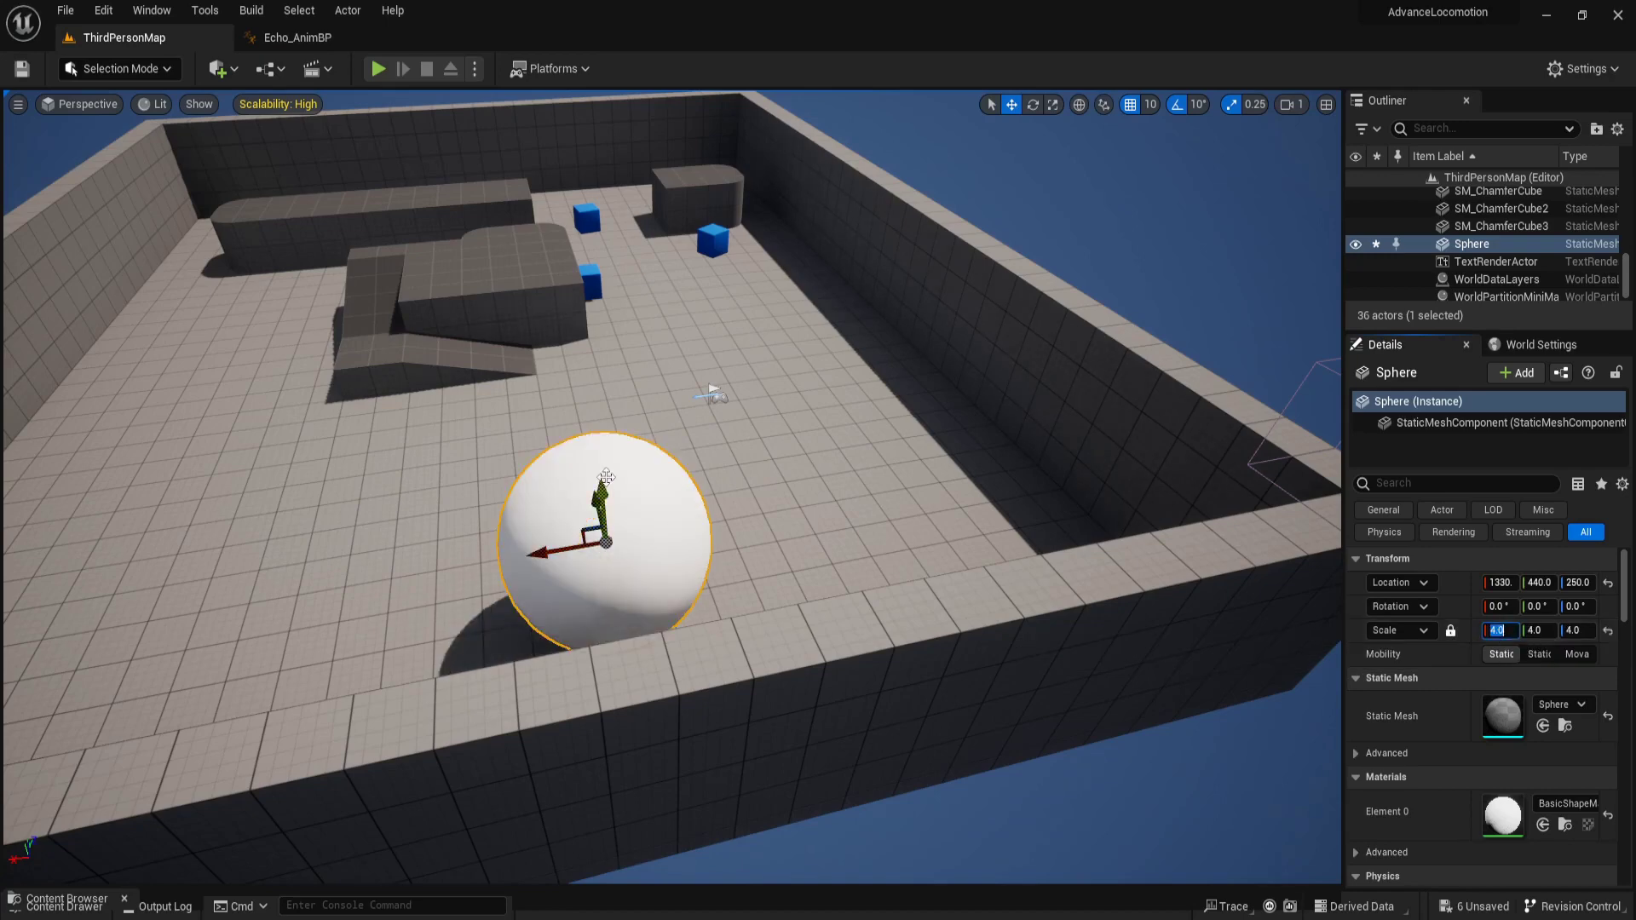
{"action": "right_click_drag", "start_coordinate": [852, 512], "coordinate": [852, 511]}
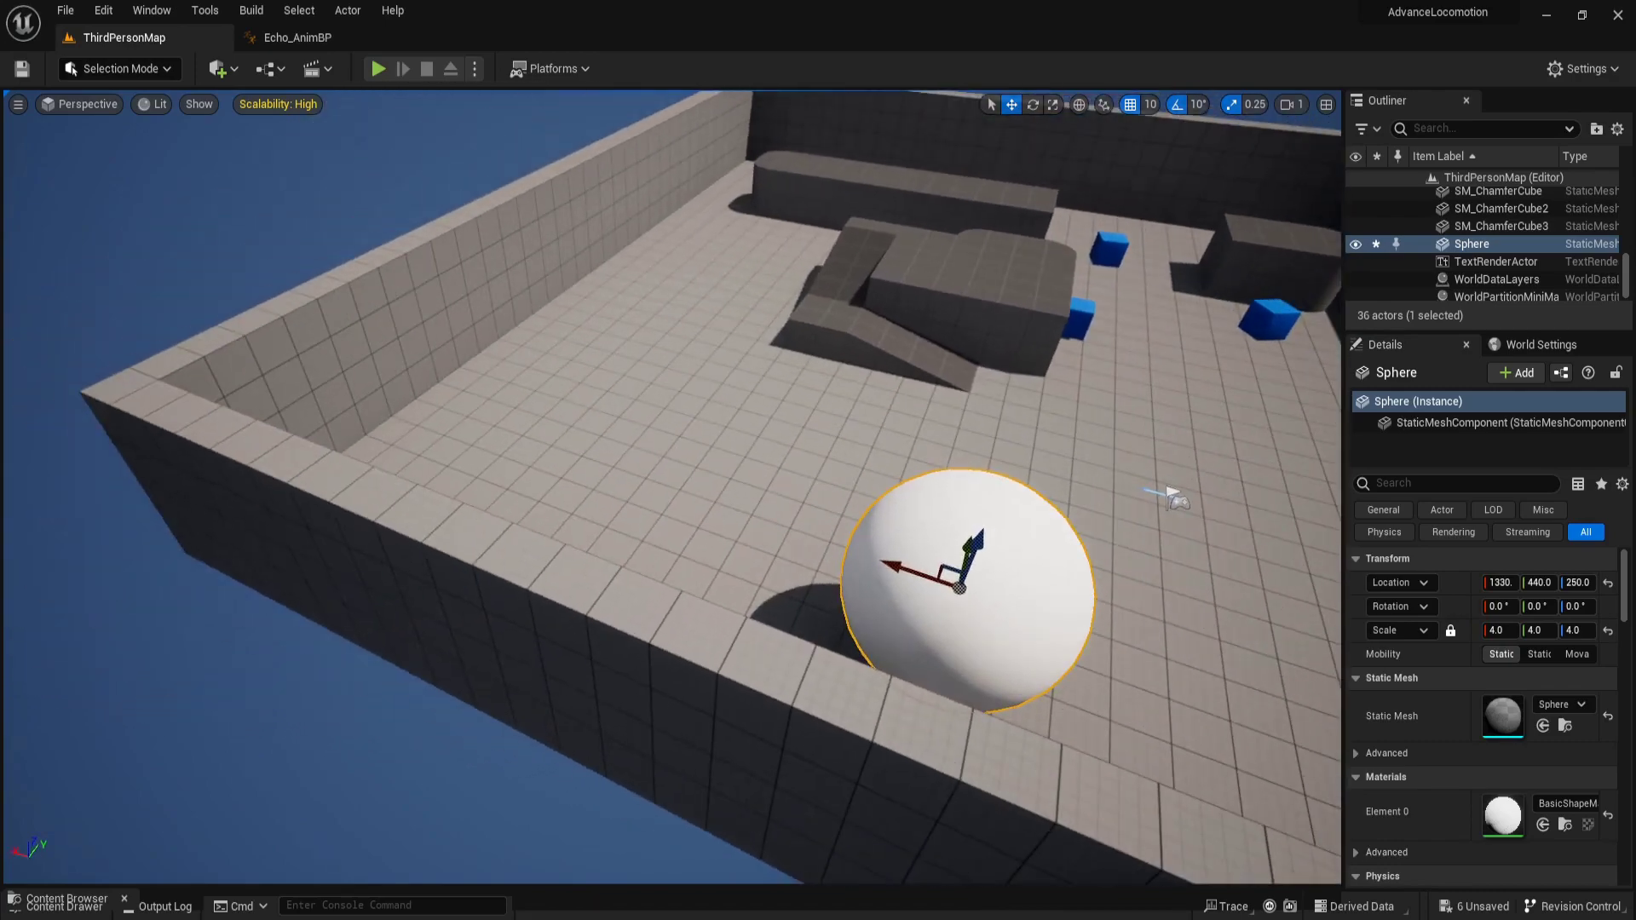
{"action": "right_click_drag", "start_coordinate": [1171, 499], "coordinate": [664, 478]}
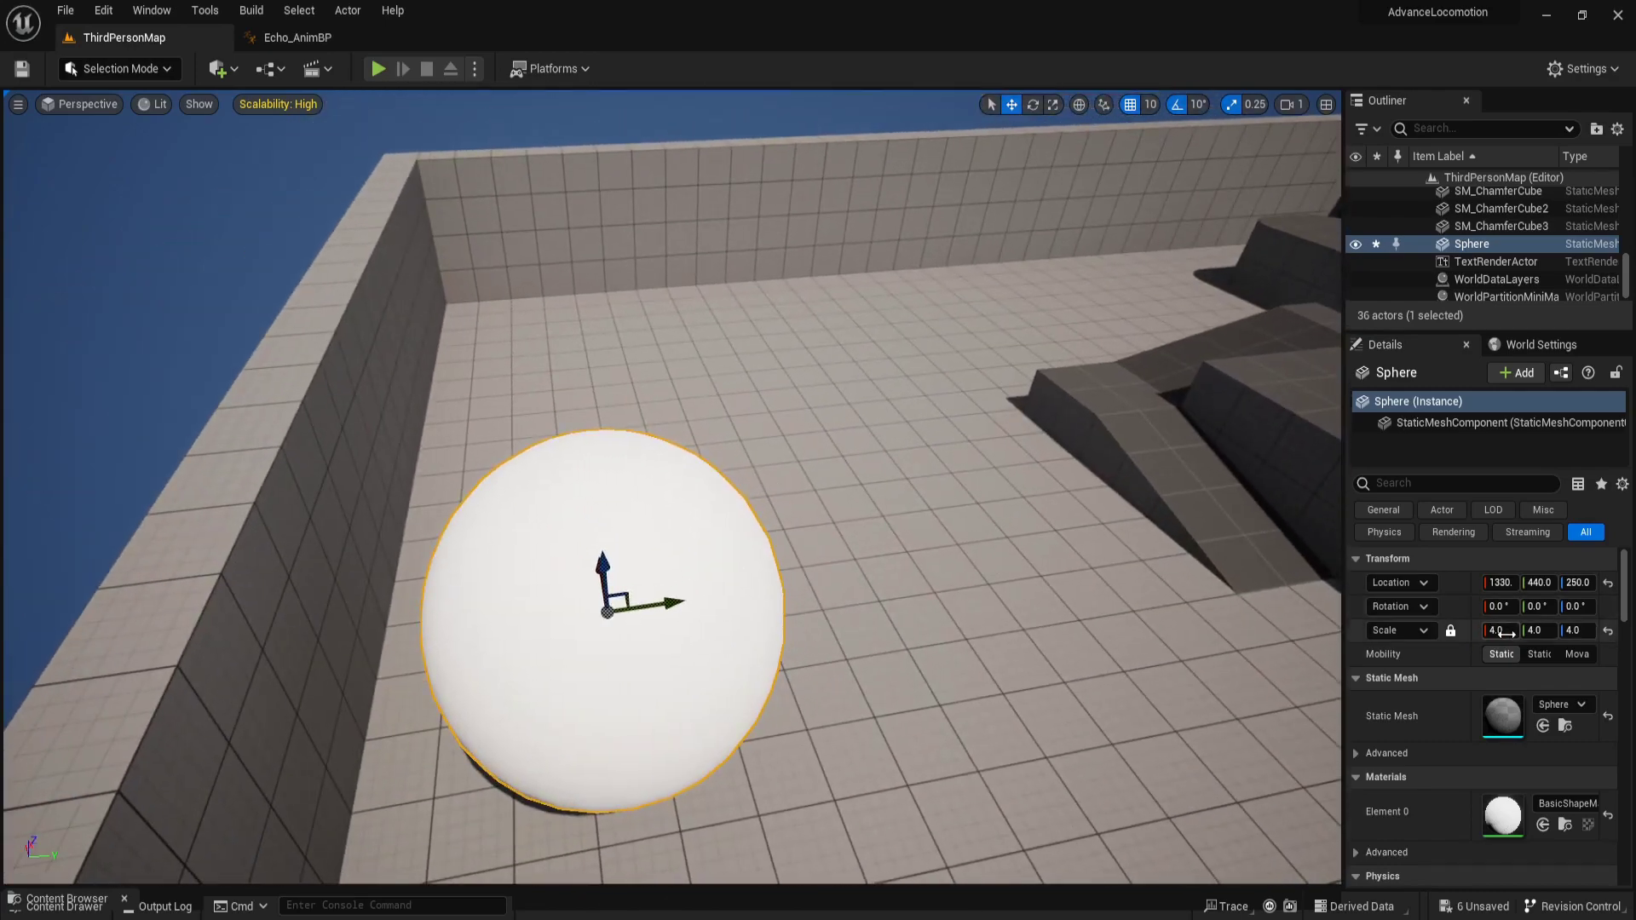
{"action": "type", "text": "6"}
{"action": "key", "text": "Return"}
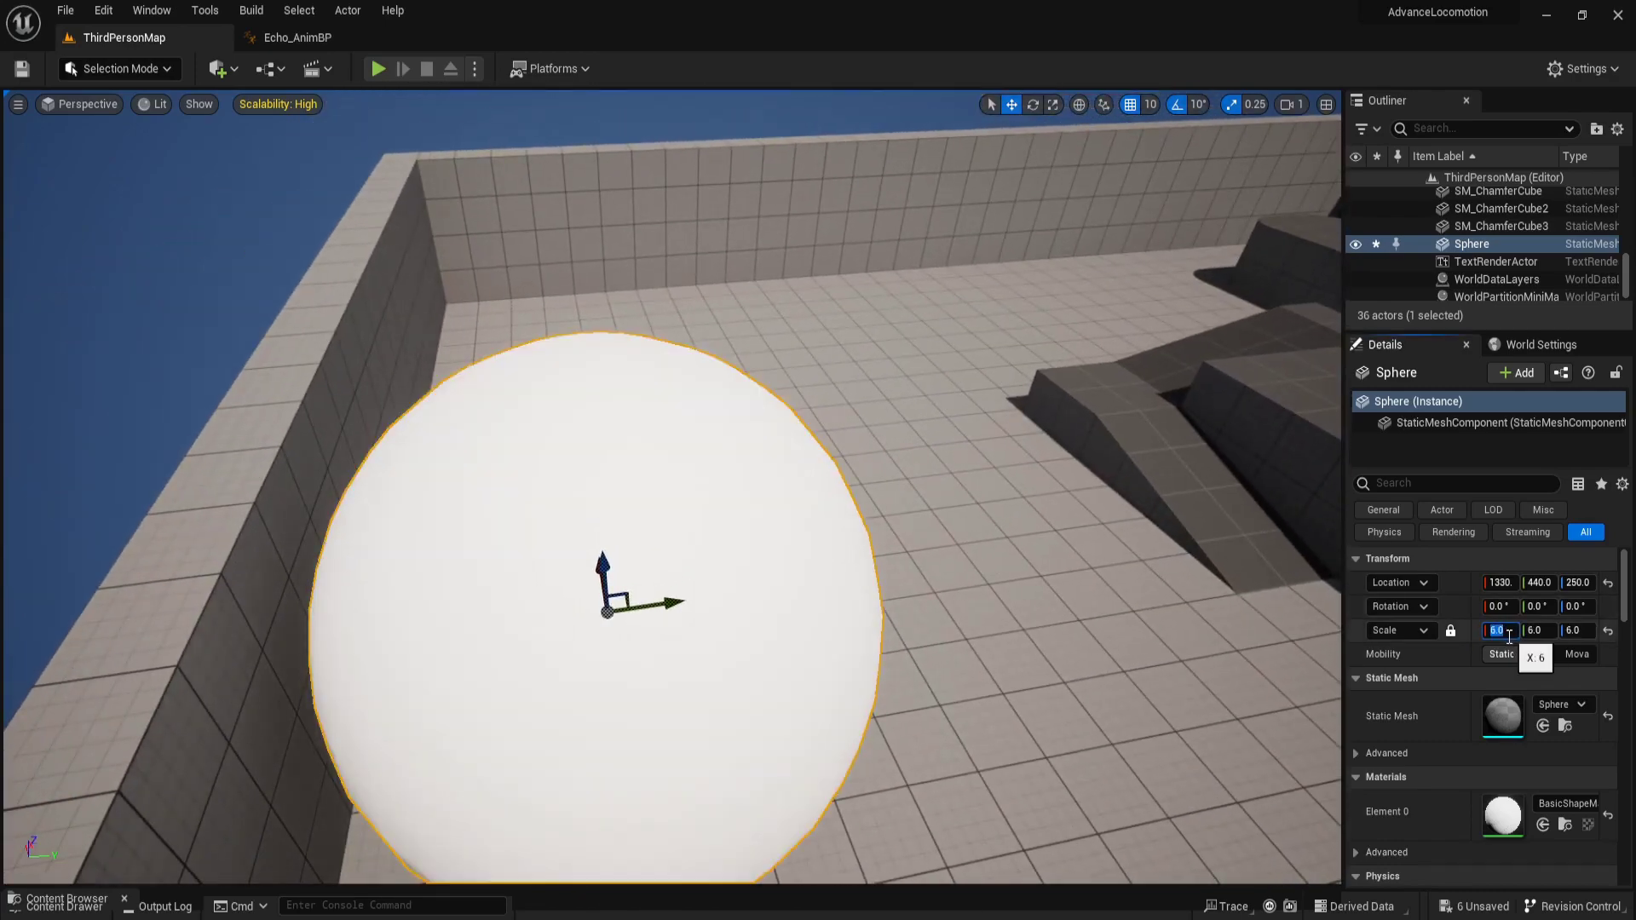
Sink the sphere into the floor and position it at Y 750, height -220
{"action": "left_click_drag", "start_coordinate": [607, 548], "coordinate": [626, 758]}
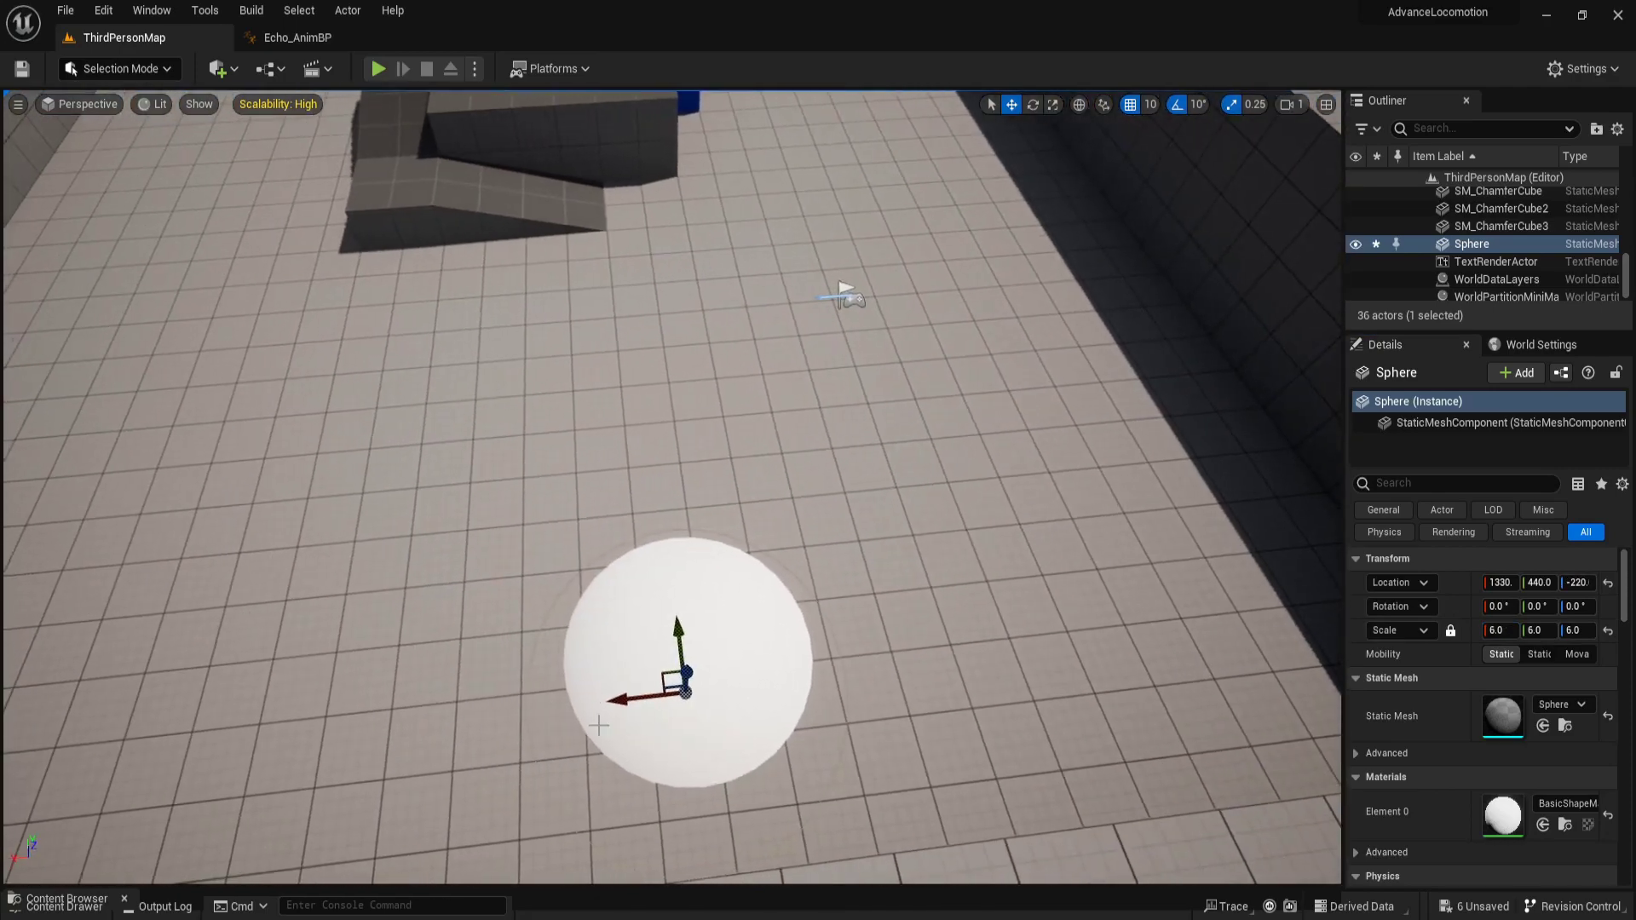
{"action": "mouse_move", "coordinate": [657, 698]}
{"action": "left_mouse_down"}
{"action": "mouse_move", "coordinate": [382, 698]}
{"action": "mouse_move", "coordinate": [219, 749]}
{"action": "left_mouse_up"}
{"action": "right_click_drag", "start_coordinate": [219, 749], "coordinate": [988, 608]}
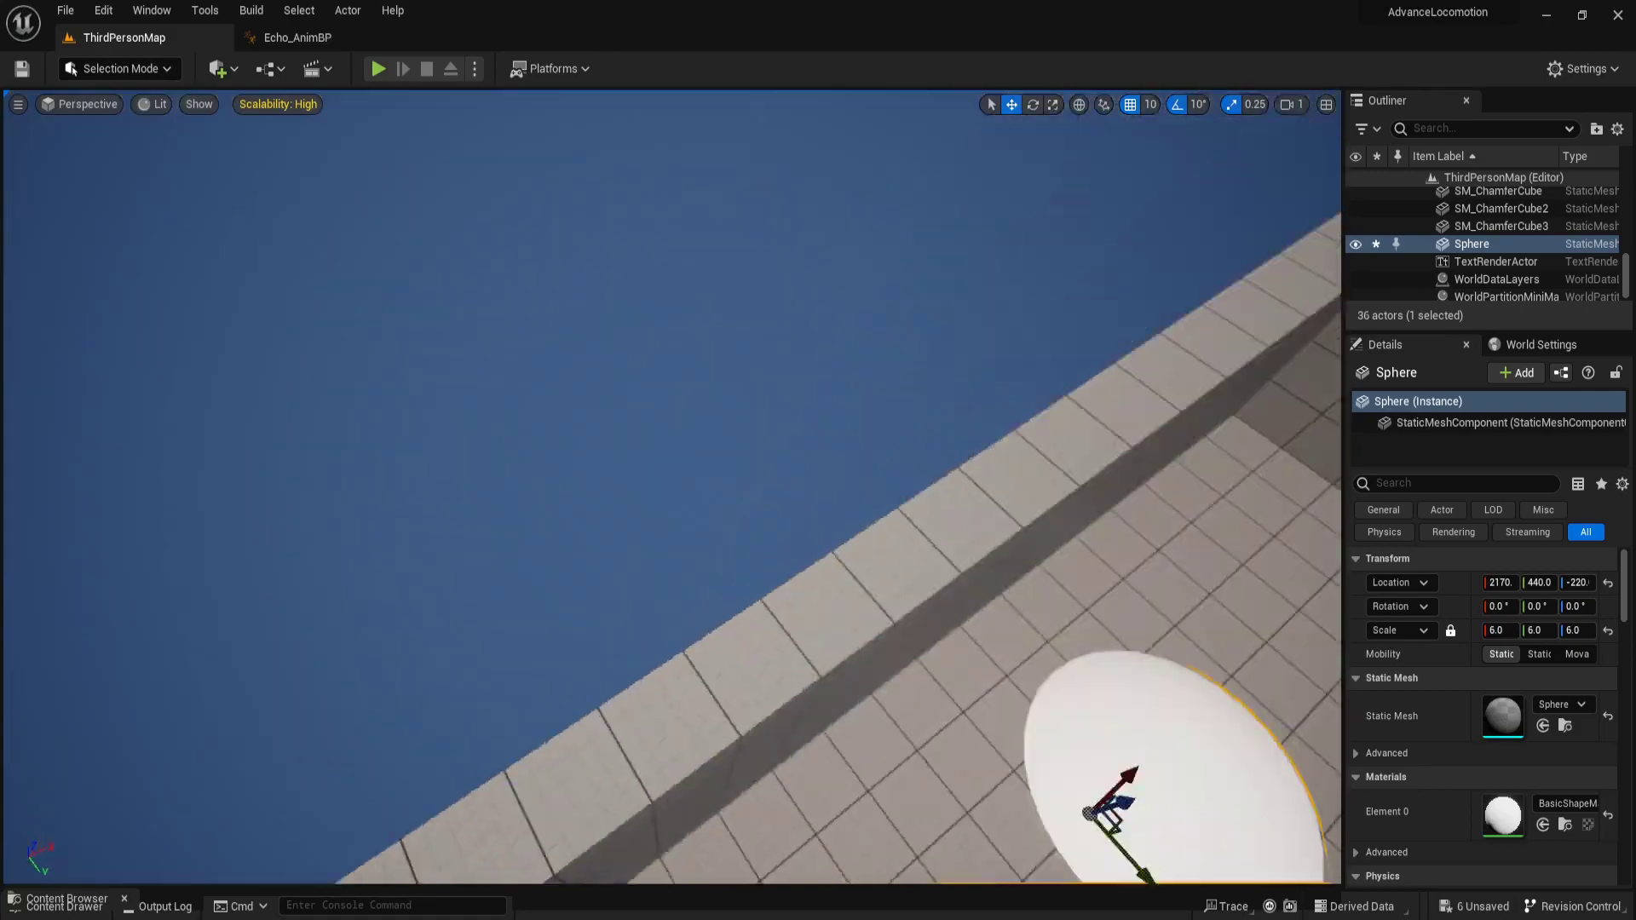
{"action": "left_click_drag", "start_coordinate": [988, 608], "coordinate": [1189, 609]}
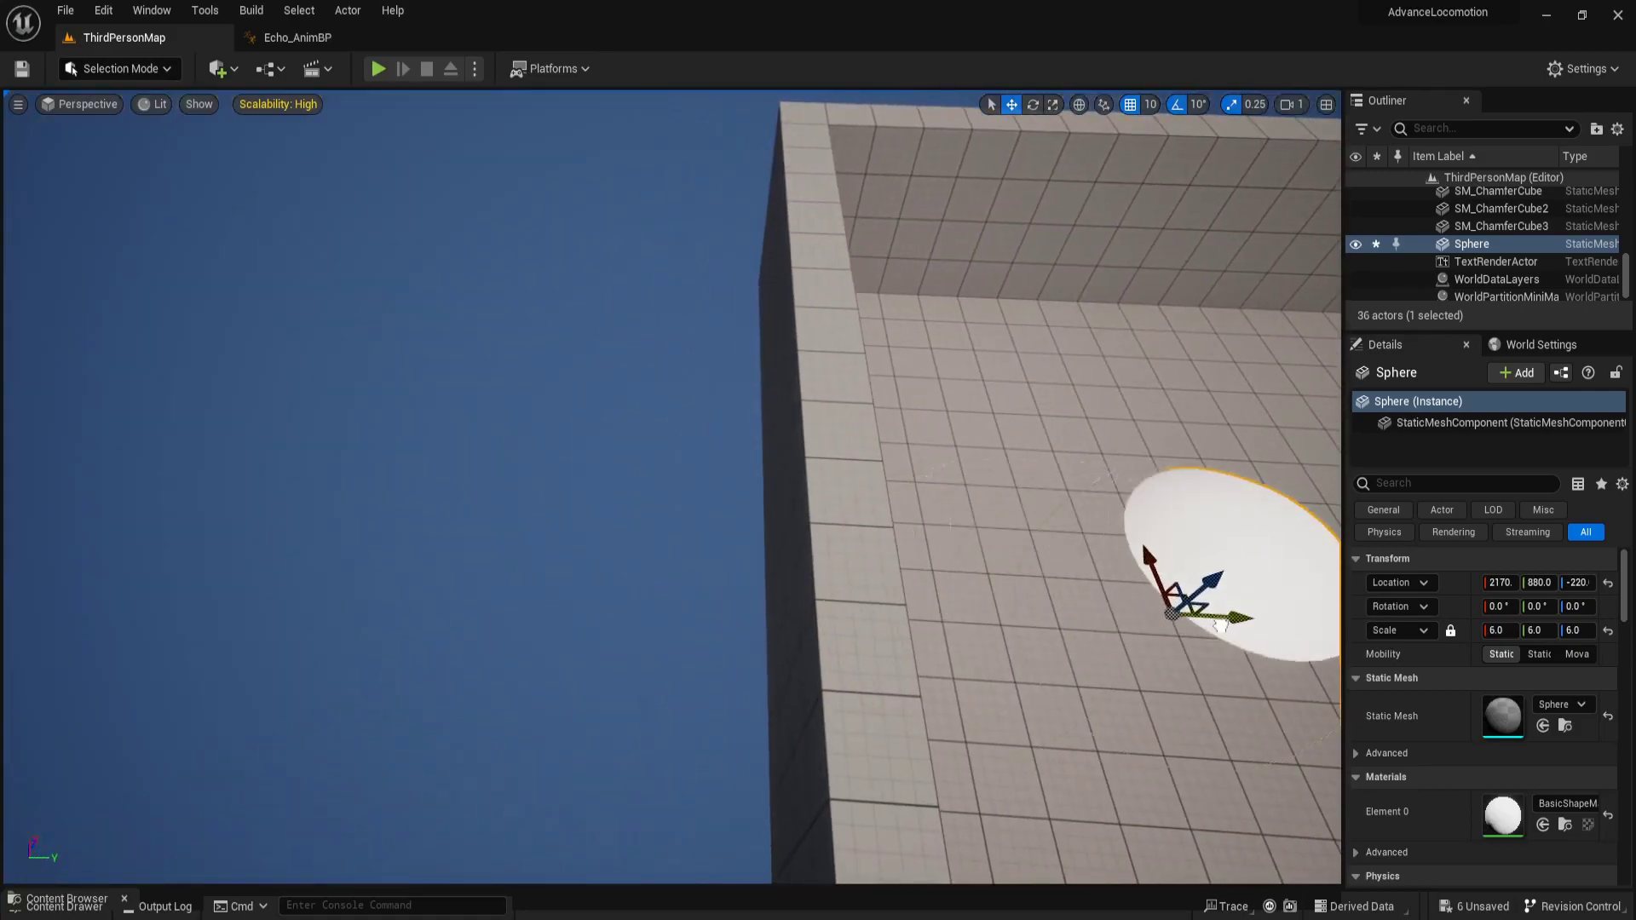
{"action": "mouse_move", "coordinate": [1189, 609]}
{"action": "right_mouse_down"}
{"action": "mouse_move", "coordinate": [1237, 445]}
{"action": "mouse_move", "coordinate": [726, 652]}
{"action": "right_mouse_up"}
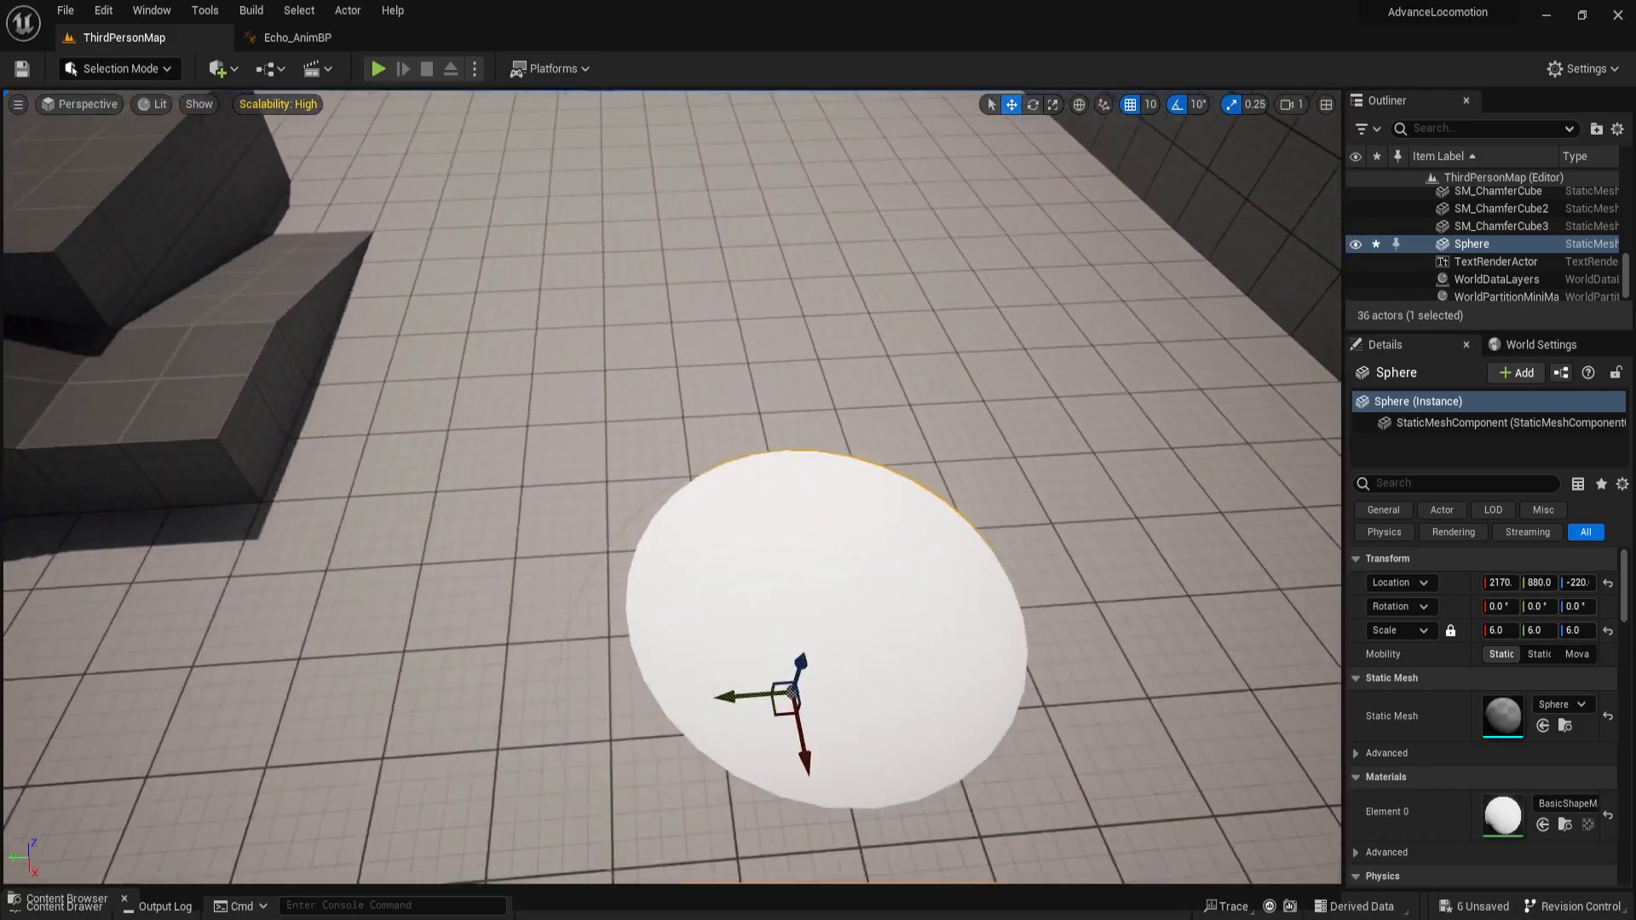
{"action": "left_click_drag", "start_coordinate": [726, 652], "coordinate": [807, 648]}
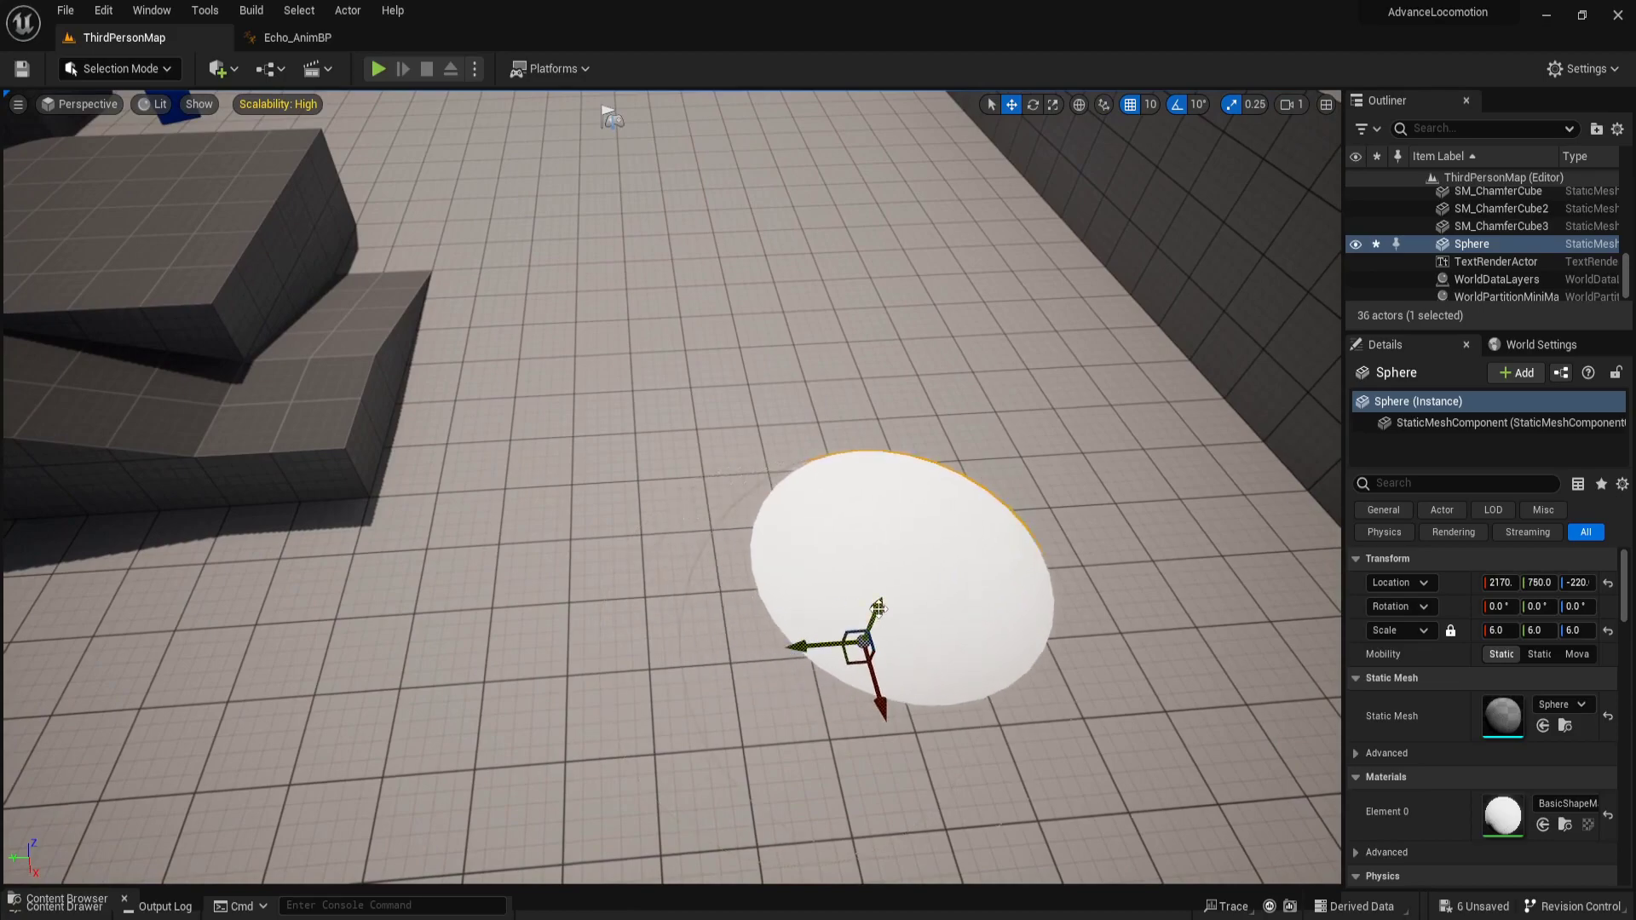
{"action": "left_click_drag", "start_coordinate": [878, 607], "coordinate": [877, 596]}
{"action": "right_click_drag", "start_coordinate": [878, 596], "coordinate": [767, 554]}
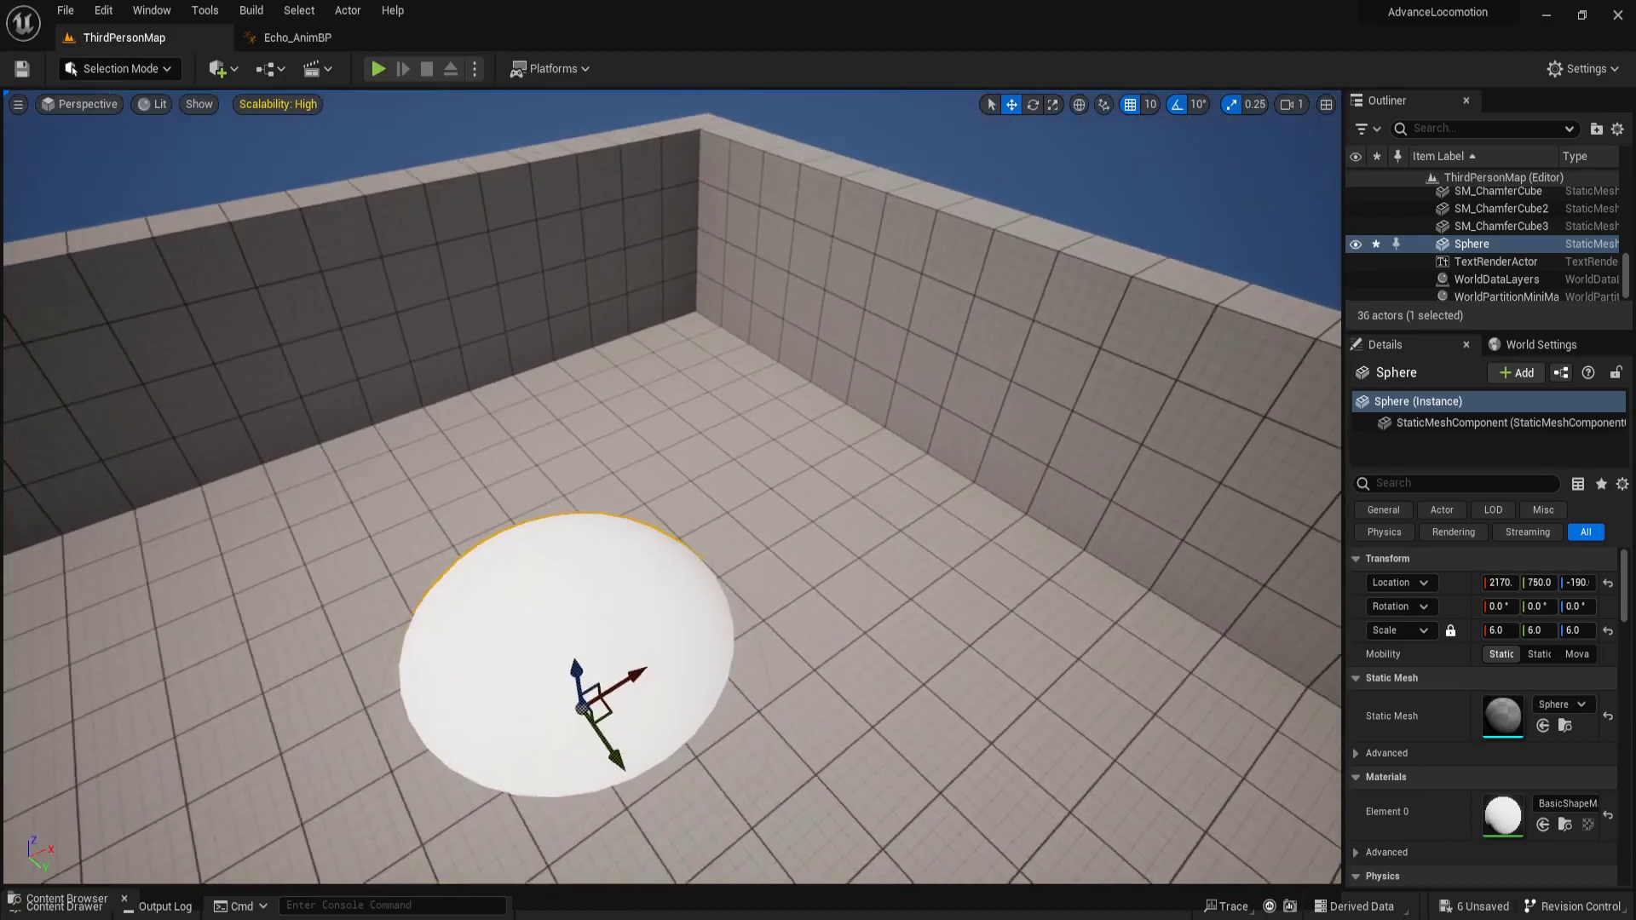
{"action": "right_click_drag", "start_coordinate": [791, 724], "coordinate": [792, 640]}
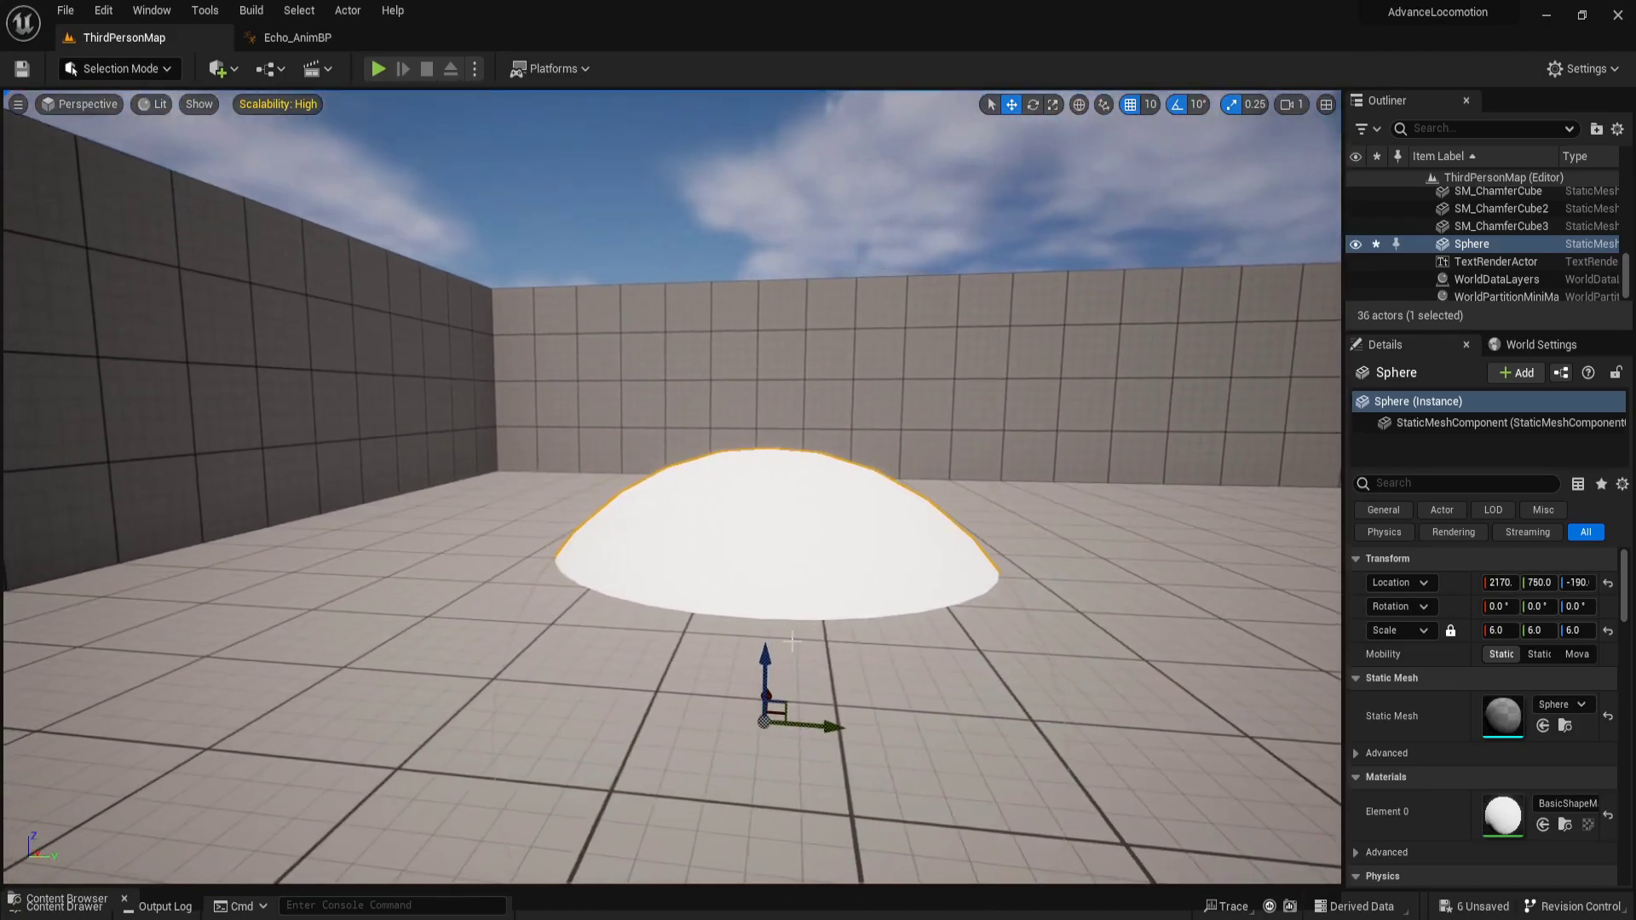
{"action": "left_click_drag", "start_coordinate": [764, 653], "coordinate": [762, 679]}
{"action": "right_click_drag", "start_coordinate": [768, 674], "coordinate": [843, 639]}
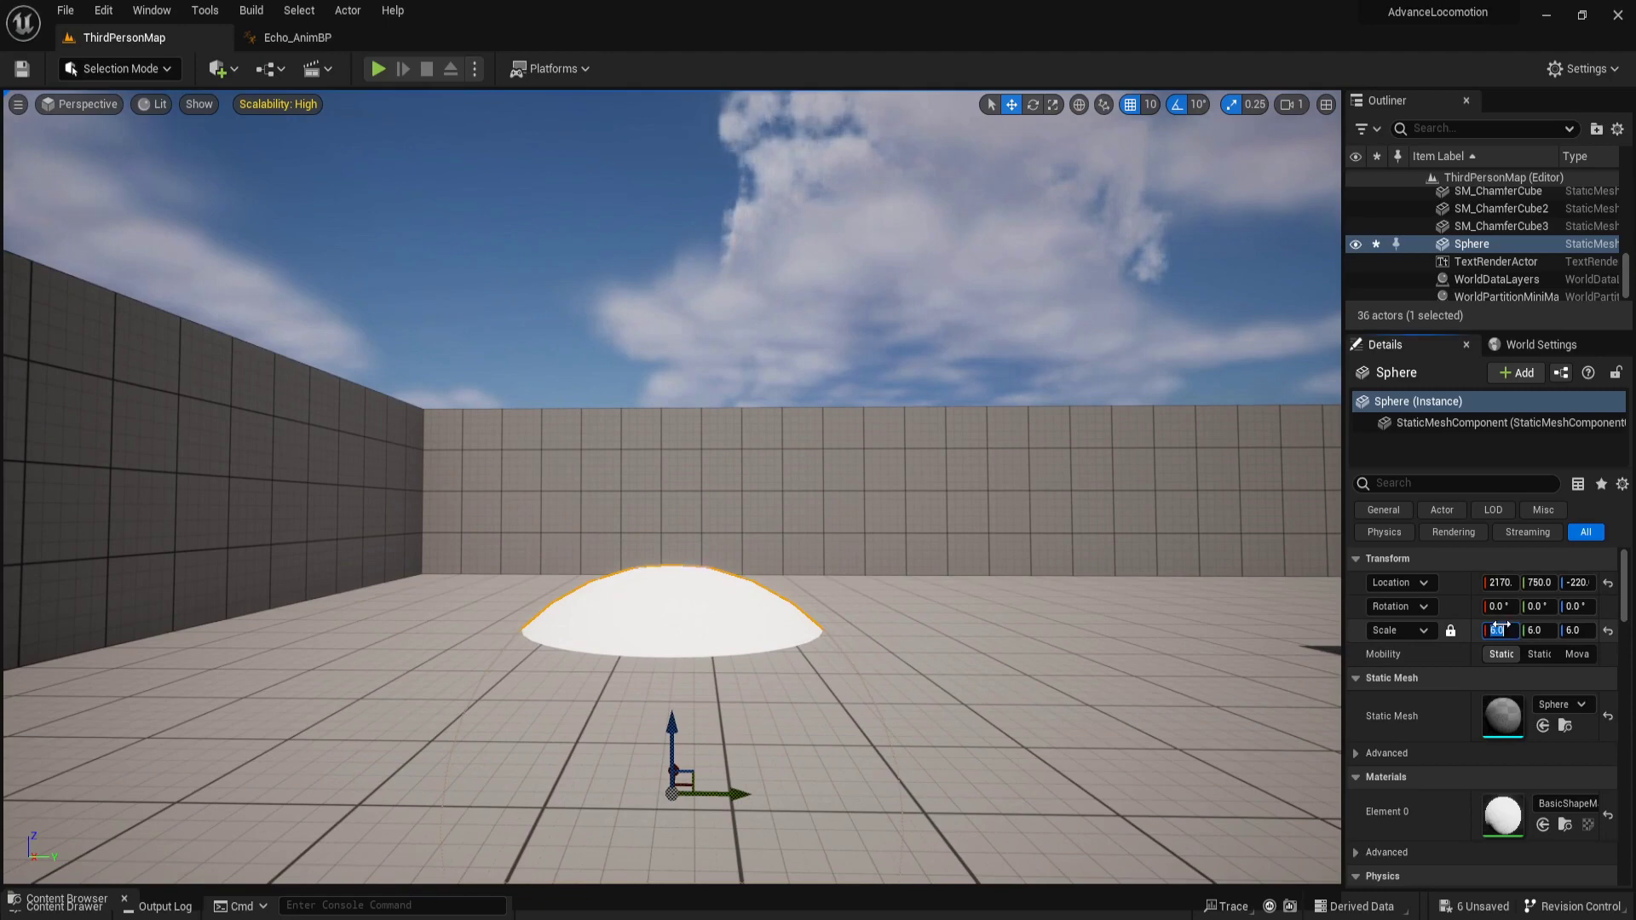
Enlarge the sphere to scale 7 and sink it slightly lower
{"action": "left_click_drag", "start_coordinate": [1500, 627], "coordinate": [1520, 627]}
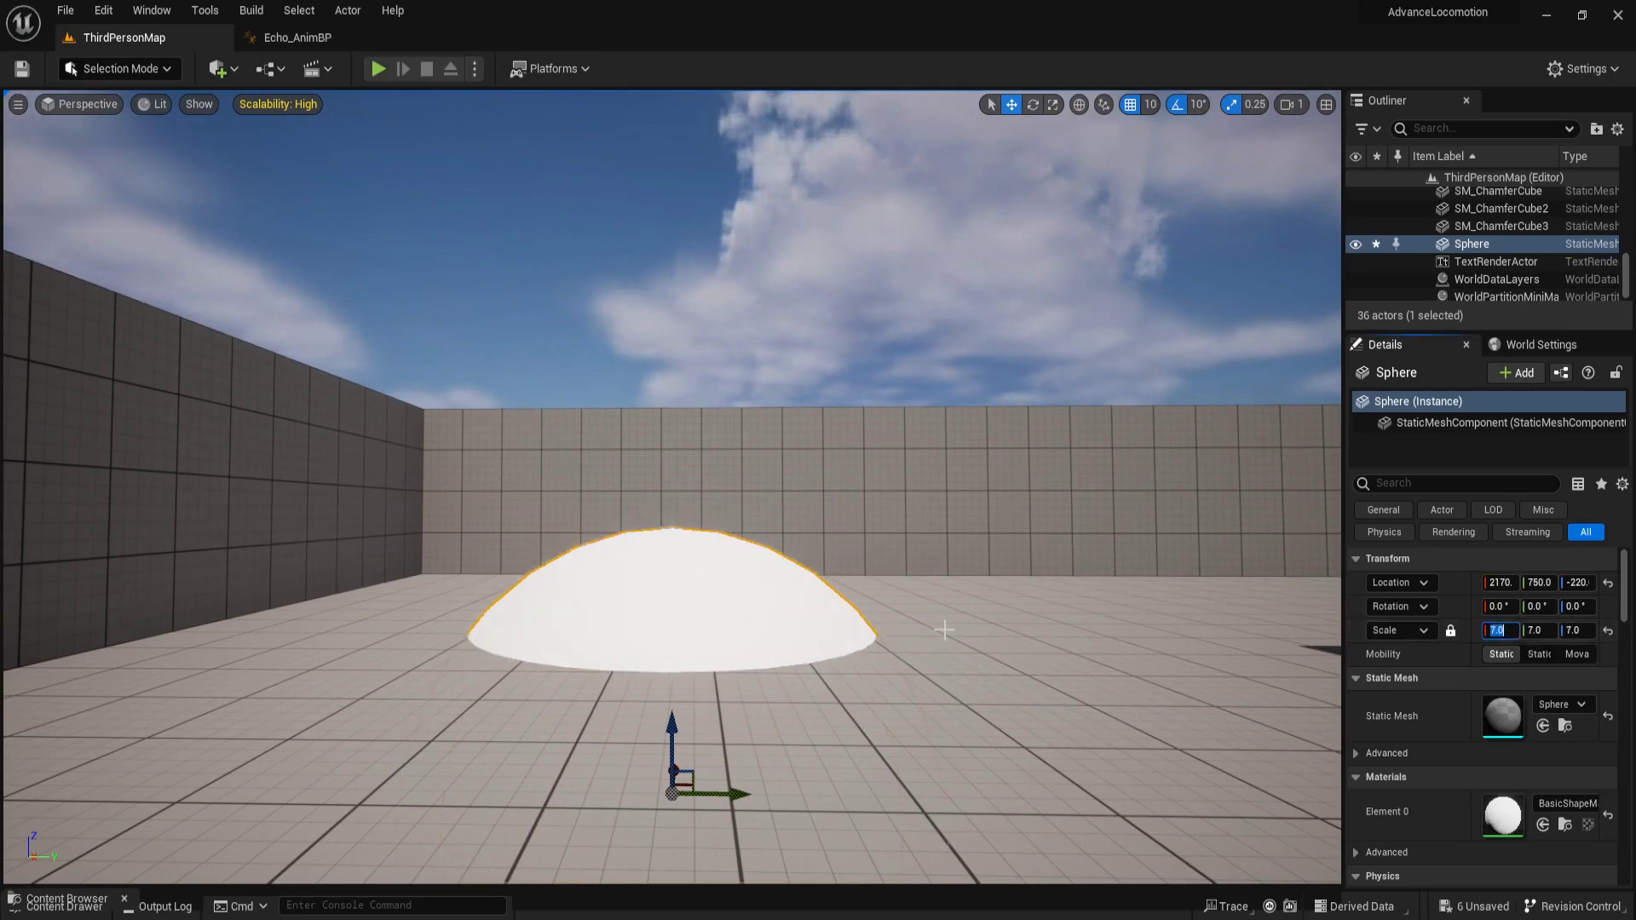
{"action": "left_click_drag", "start_coordinate": [673, 726], "coordinate": [673, 769]}
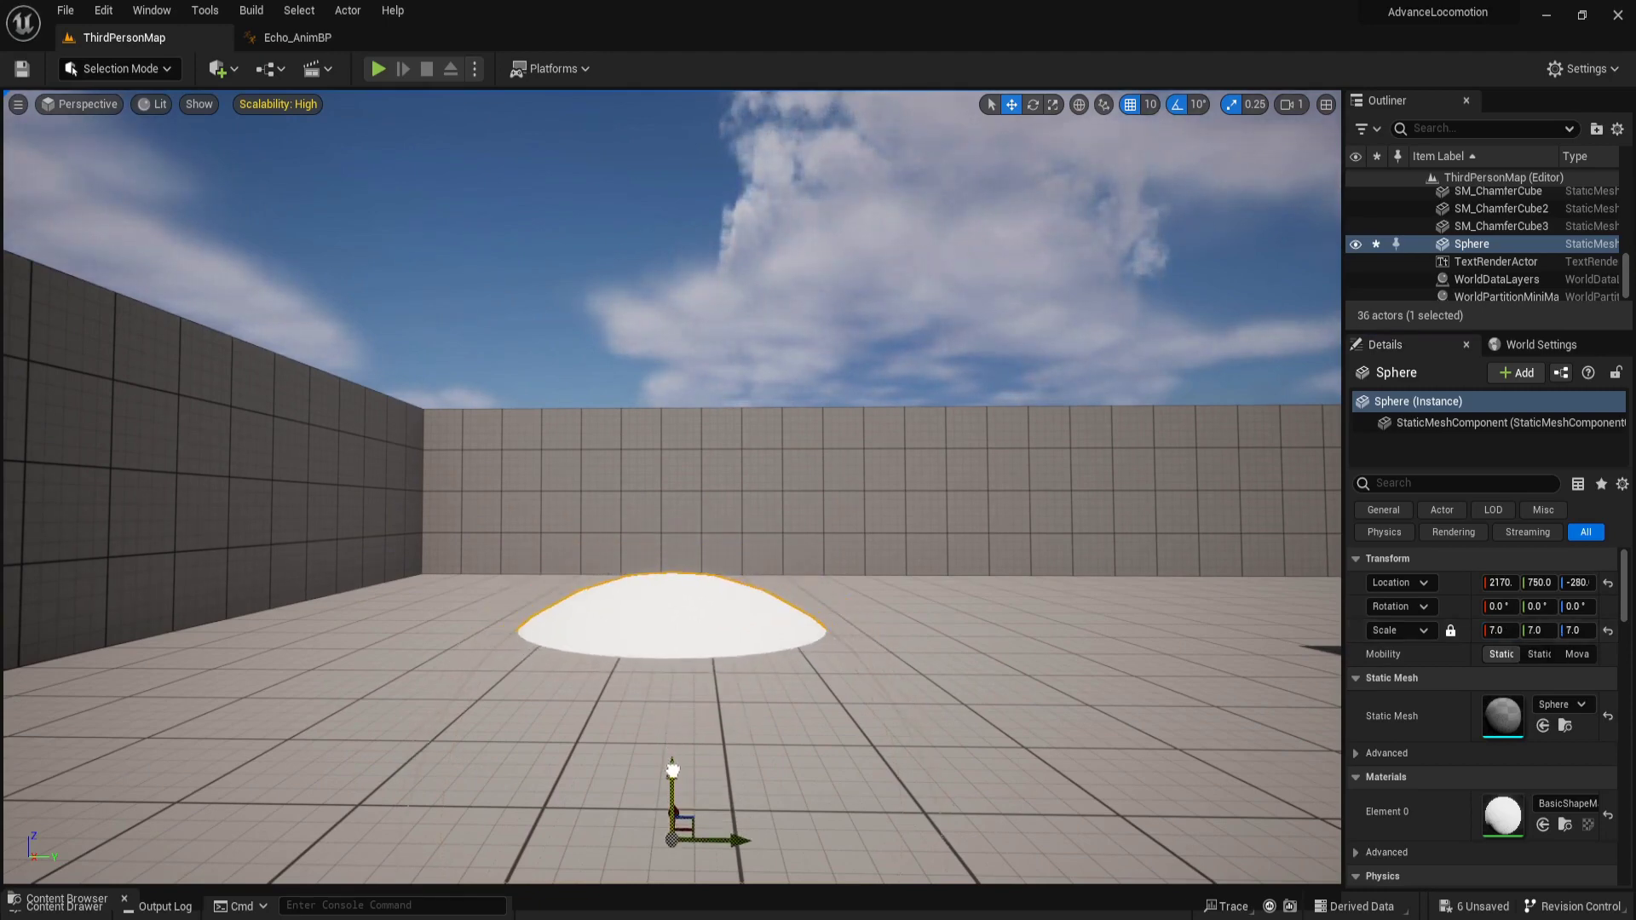
{"action": "right_click_drag", "start_coordinate": [673, 771], "coordinate": [673, 852]}
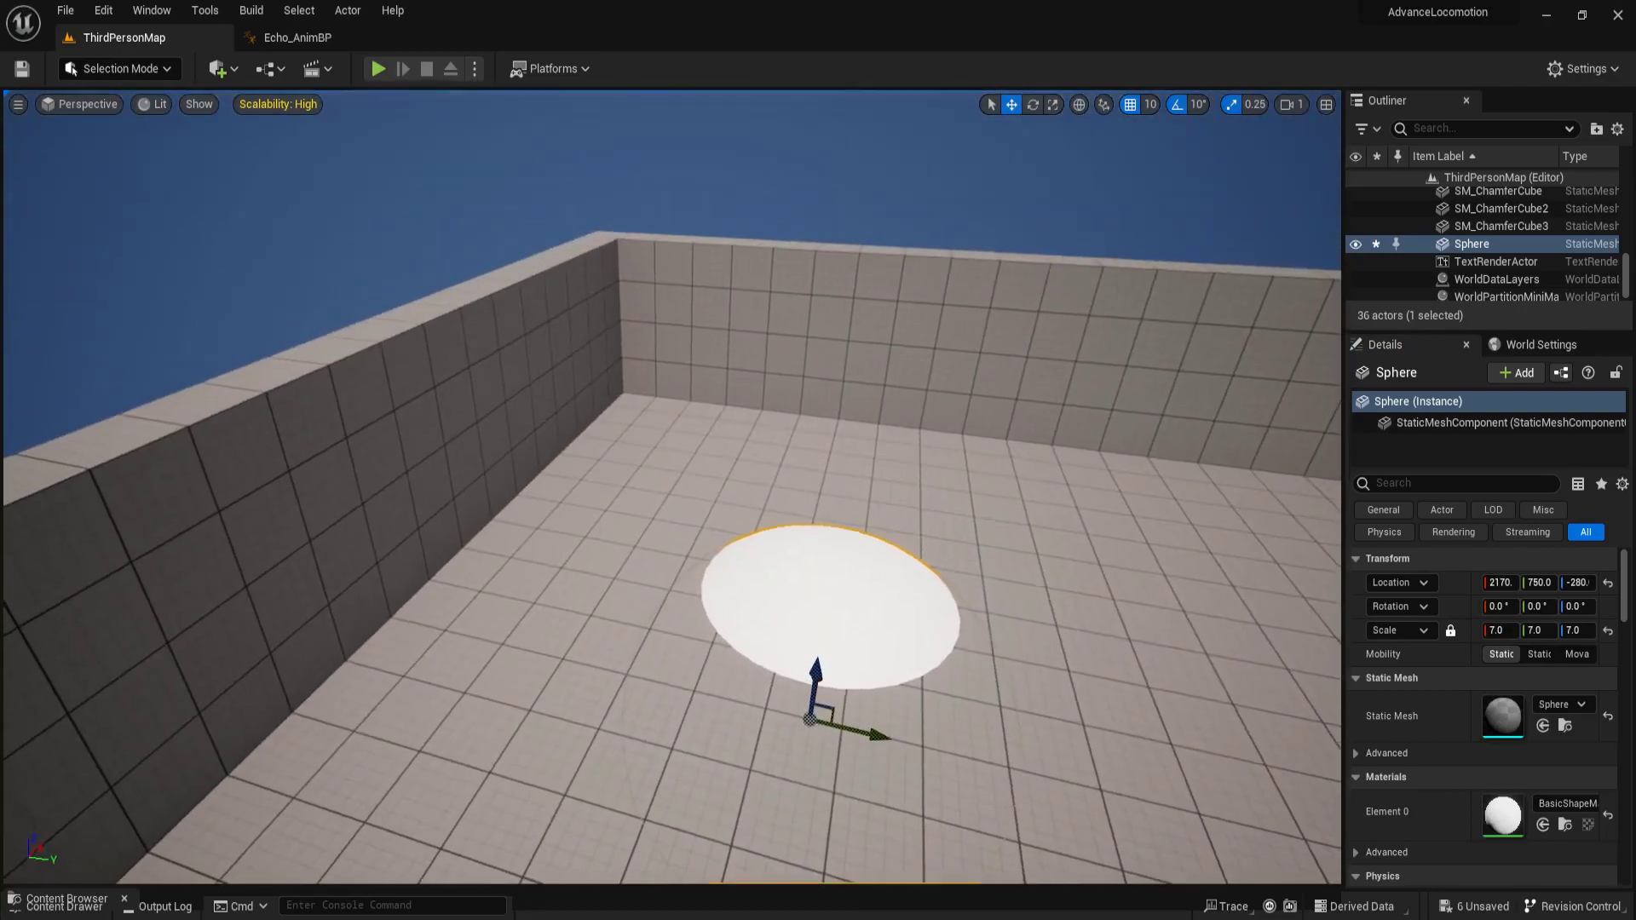
{"action": "right_click_drag", "start_coordinate": [869, 610], "coordinate": [869, 647]}
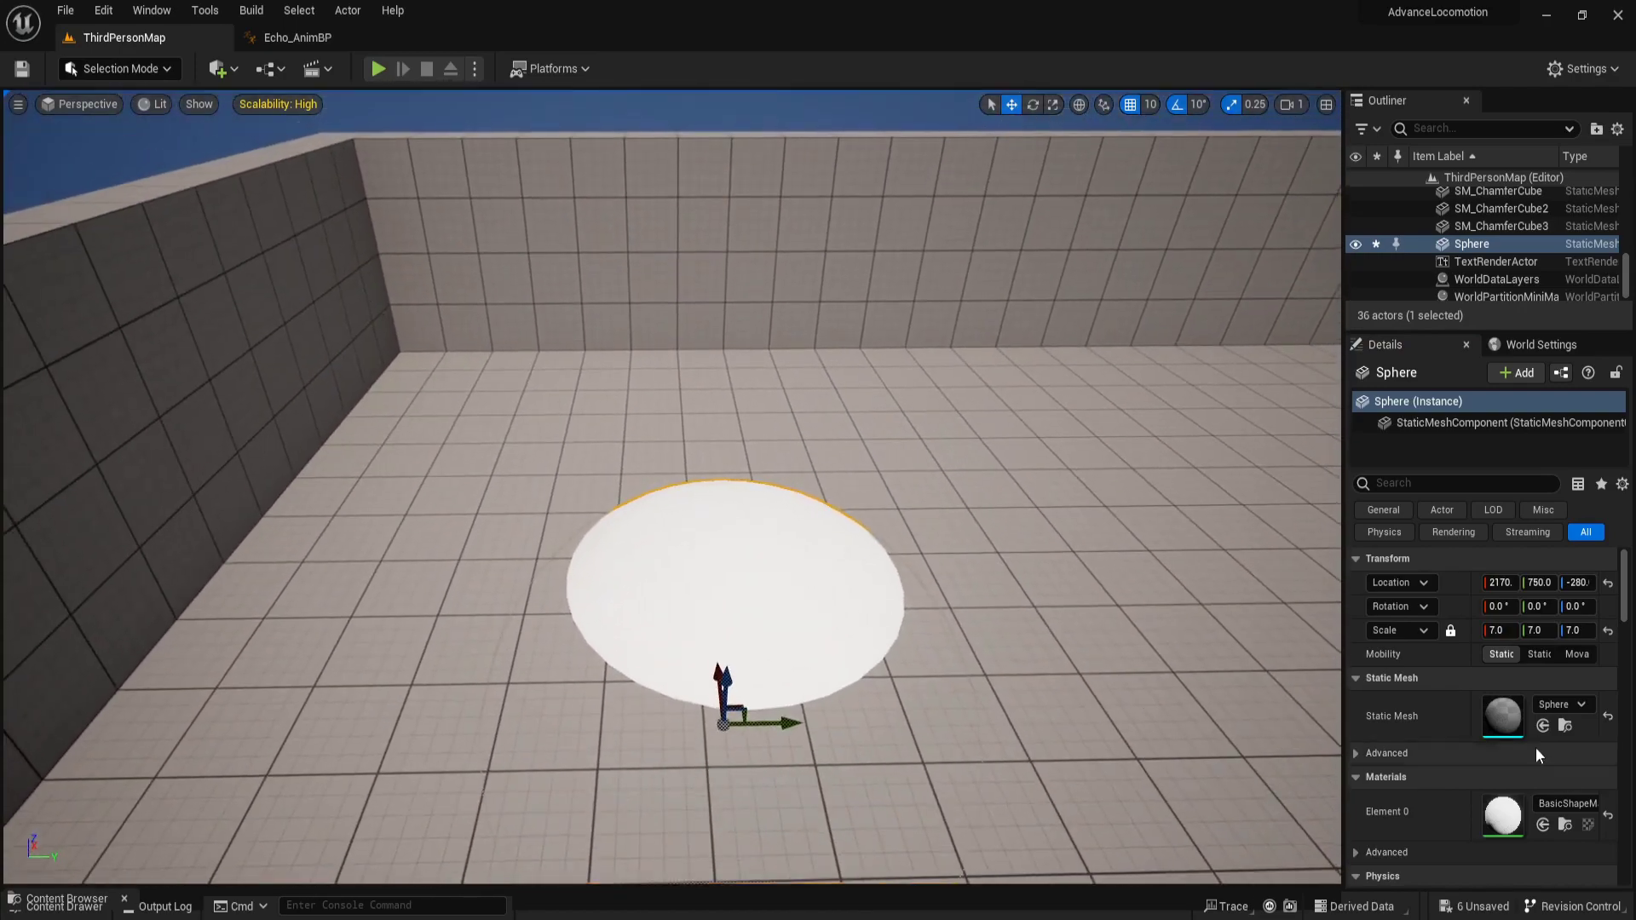
Apply MI_PrototypeGrid_Gray to the dome and start playing the level
{"action": "left_click", "coordinate": [980, 647]}
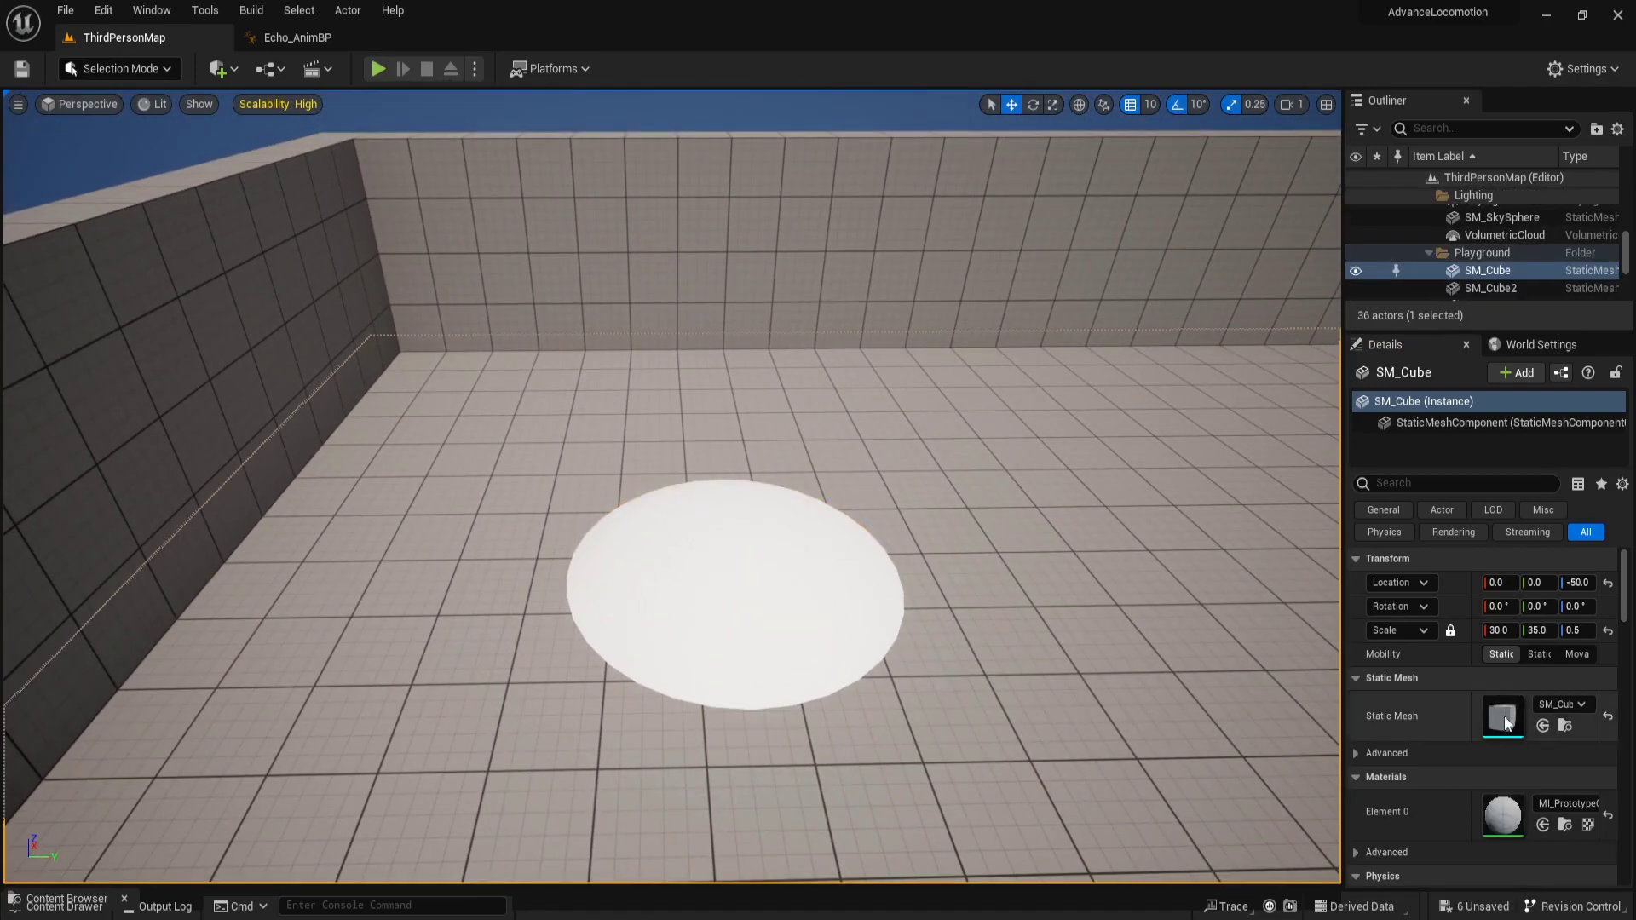
{"action": "left_click", "coordinate": [1564, 825]}
{"action": "mouse_move", "coordinate": [541, 660]}
{"action": "left_mouse_down"}
{"action": "mouse_move", "coordinate": [602, 488]}
{"action": "mouse_move", "coordinate": [682, 519]}
{"action": "left_mouse_up"}
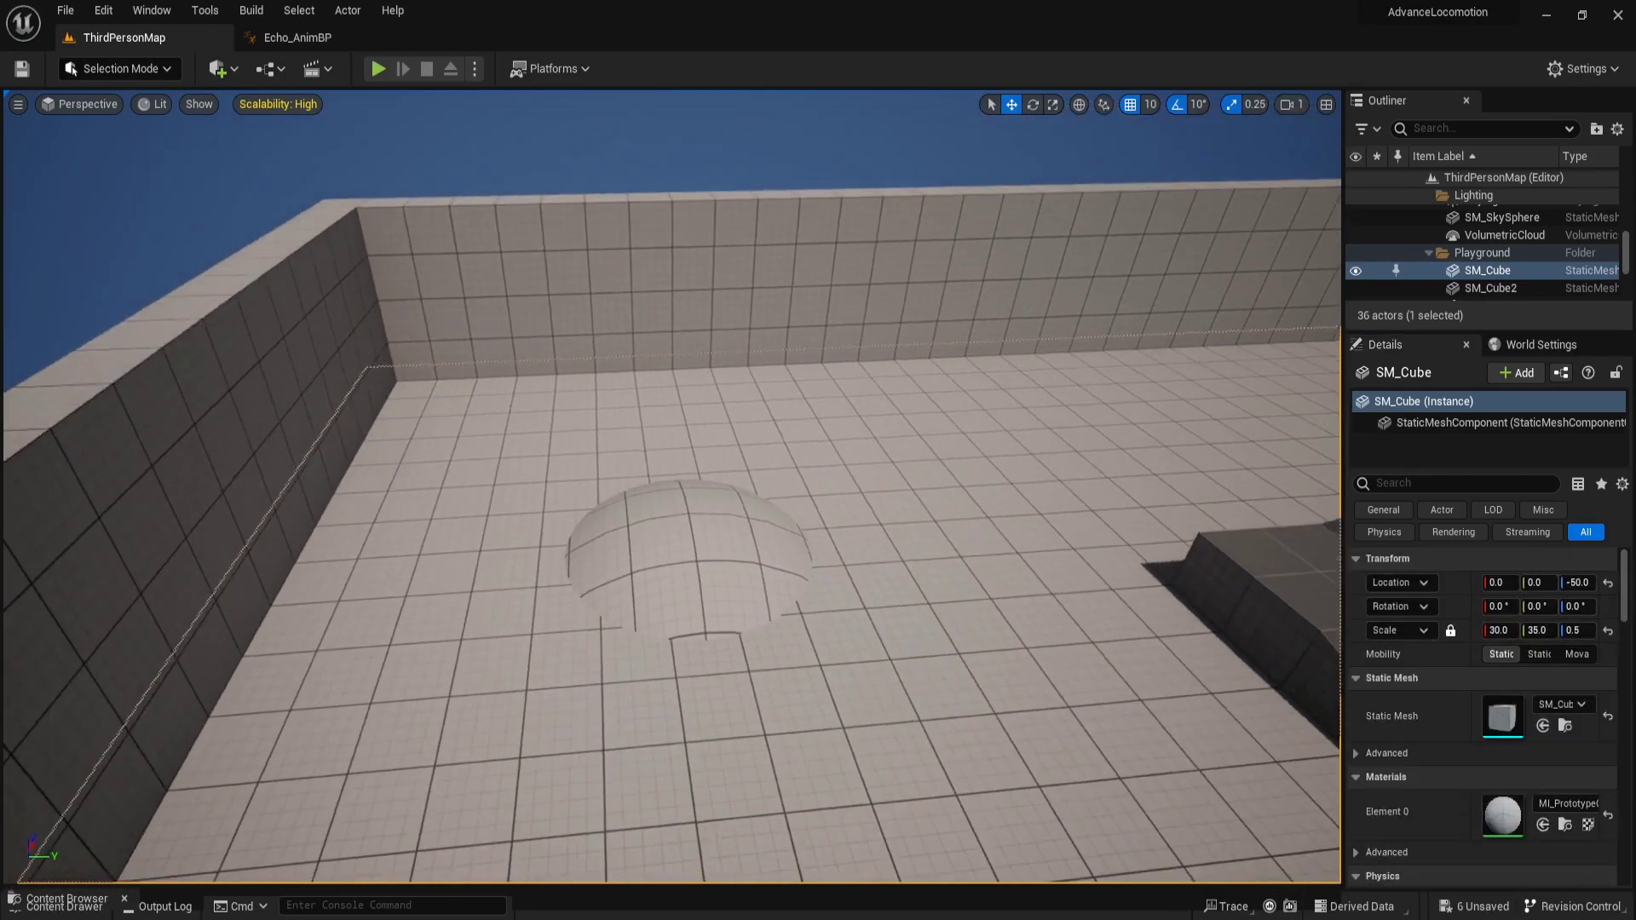
{"action": "right_click_drag", "start_coordinate": [829, 523], "coordinate": [829, 524]}
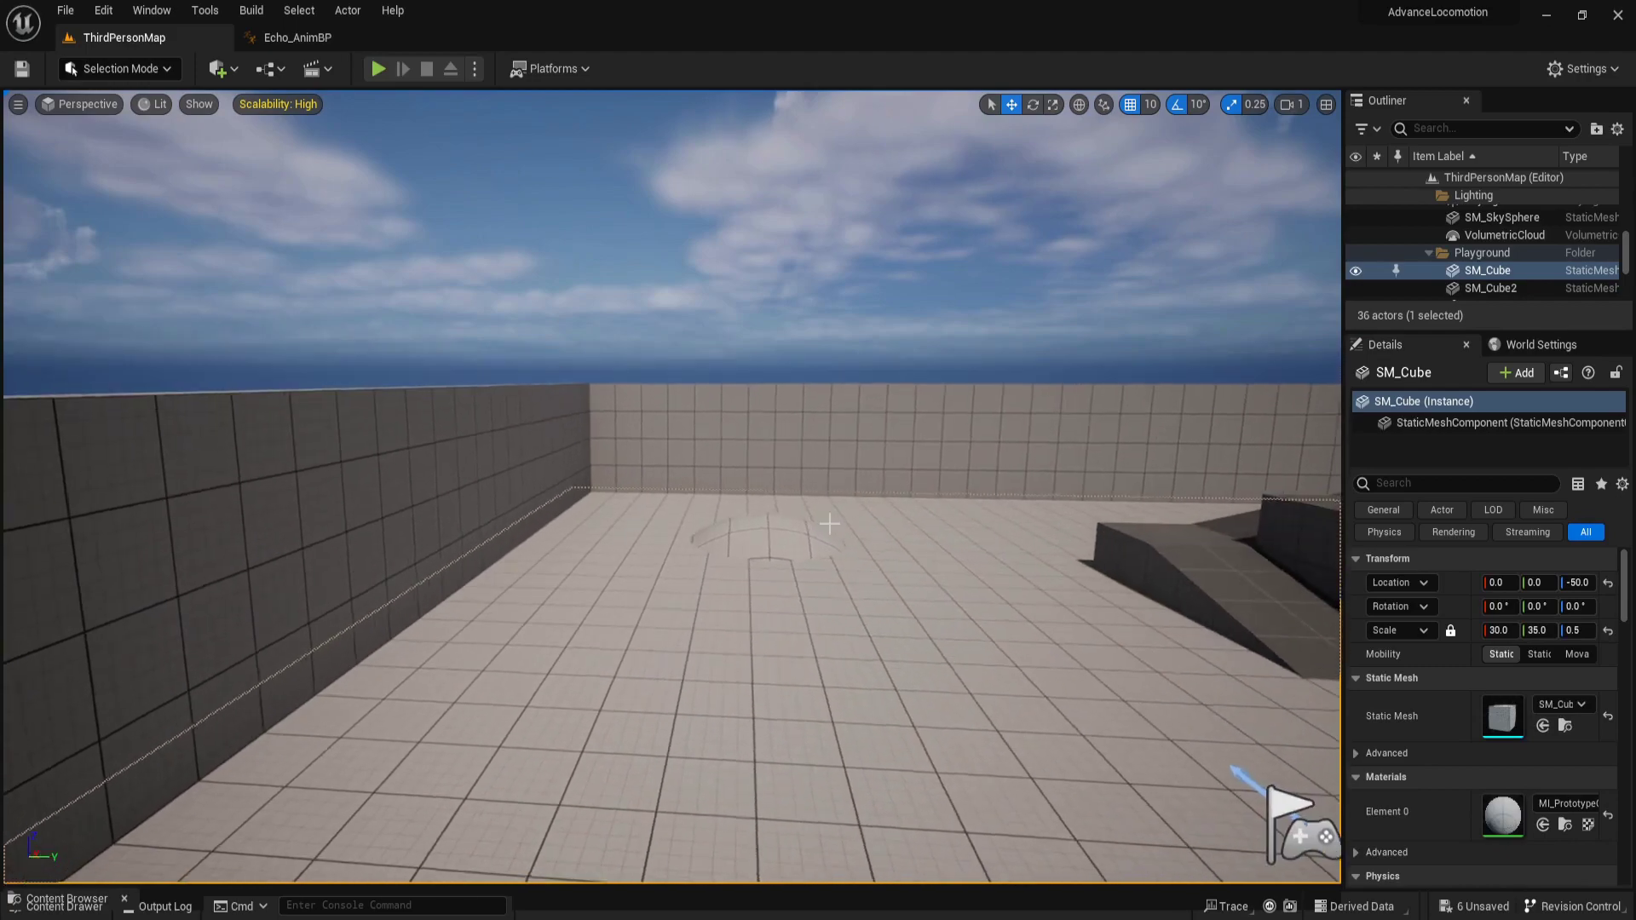
{"action": "left_click", "coordinate": [384, 69]}
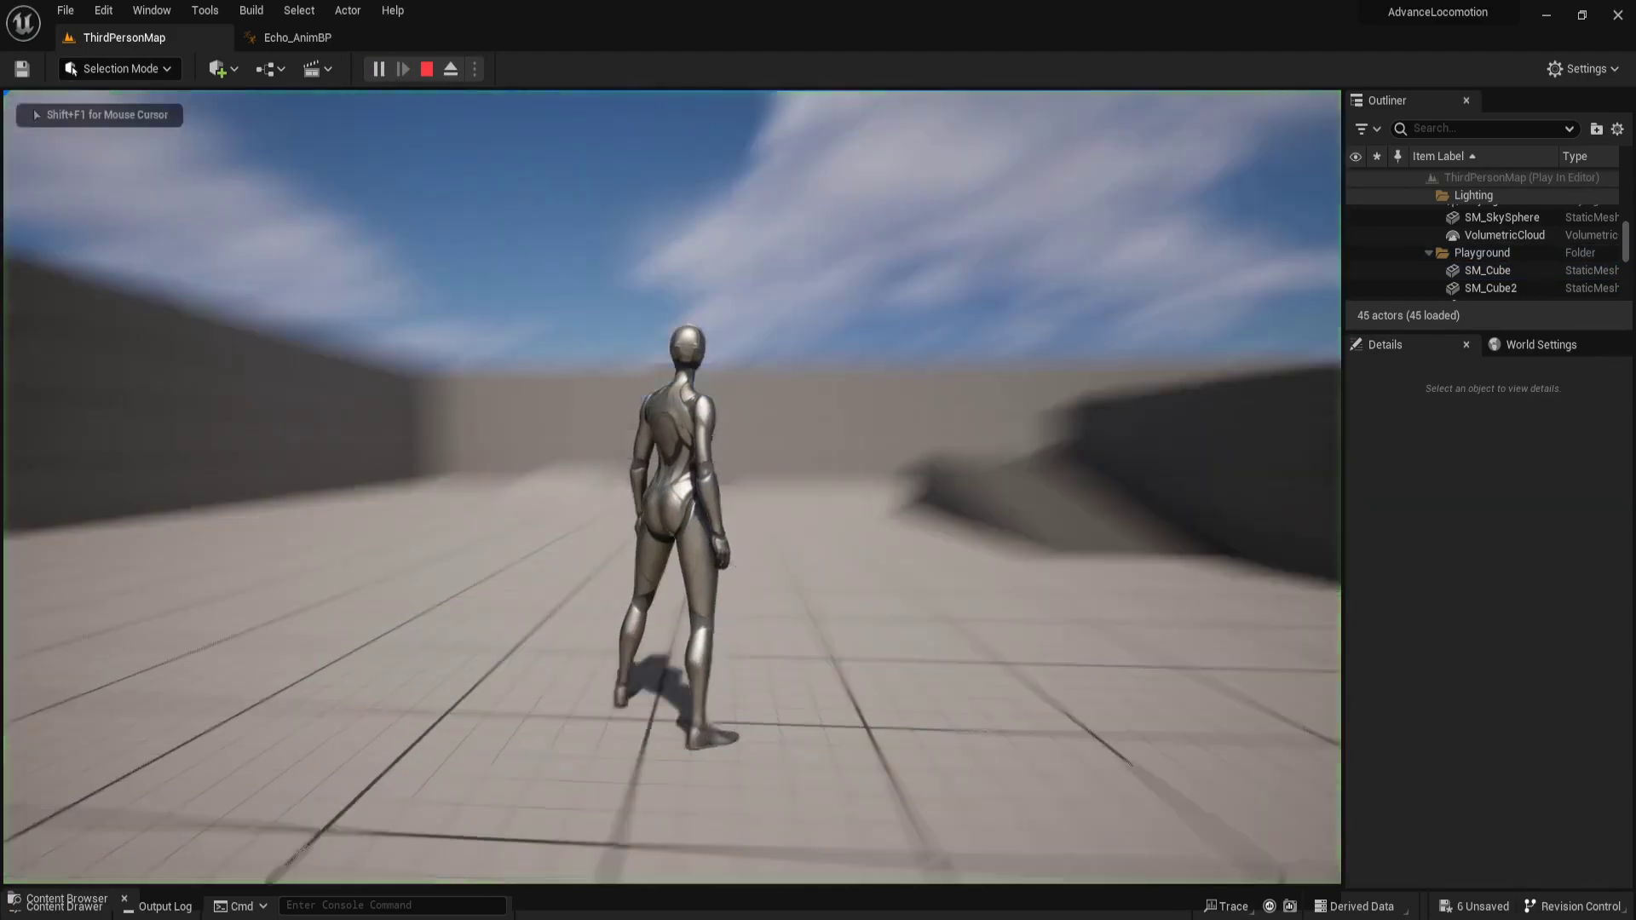
Run the character forward, back toward the camera, then forward across the arena
{"action": "key", "text": "w"}
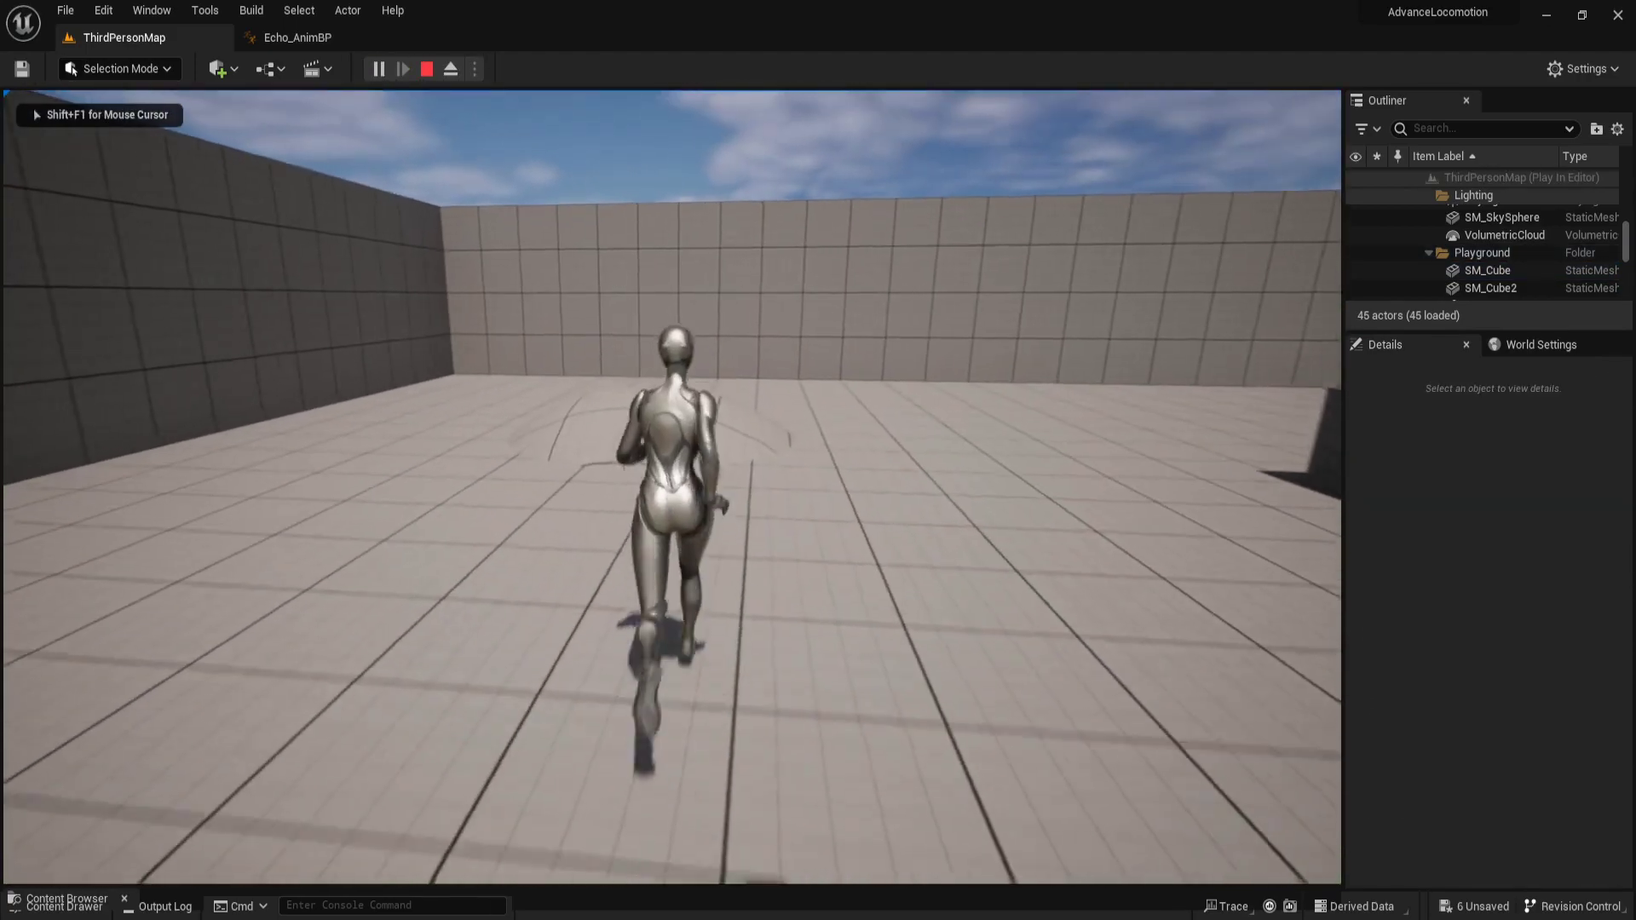
{"action": "key", "text": "s"}
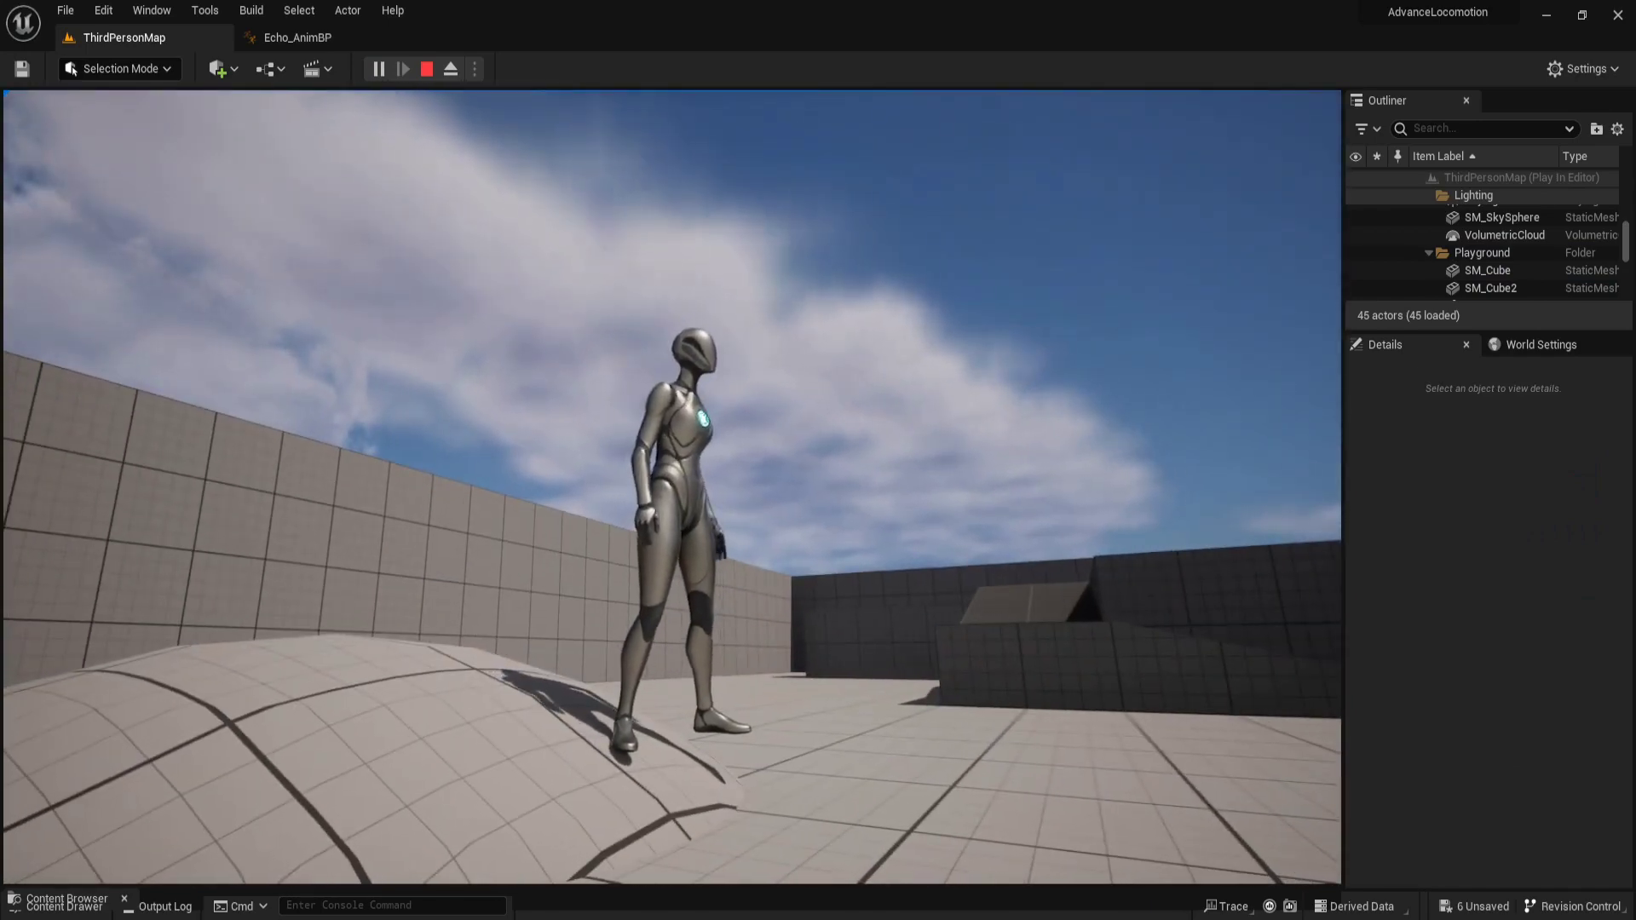
{"action": "key", "text": "w"}
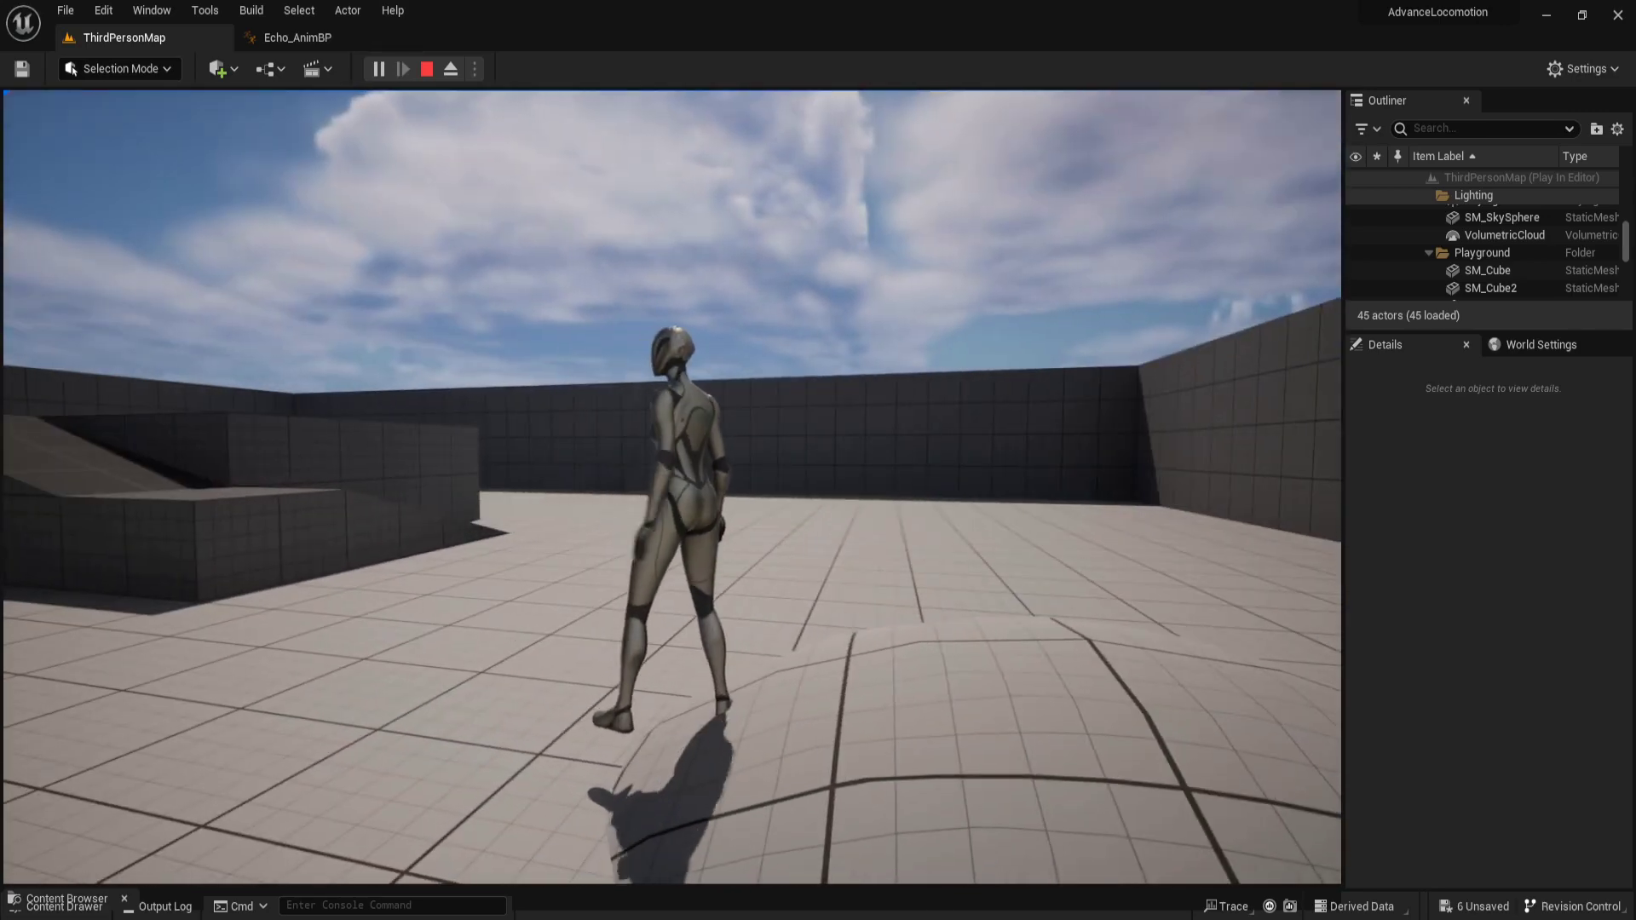
Stop playing and create a new Control Rig asset in the EchoLocomotion folder
{"action": "key", "text": "Escape"}
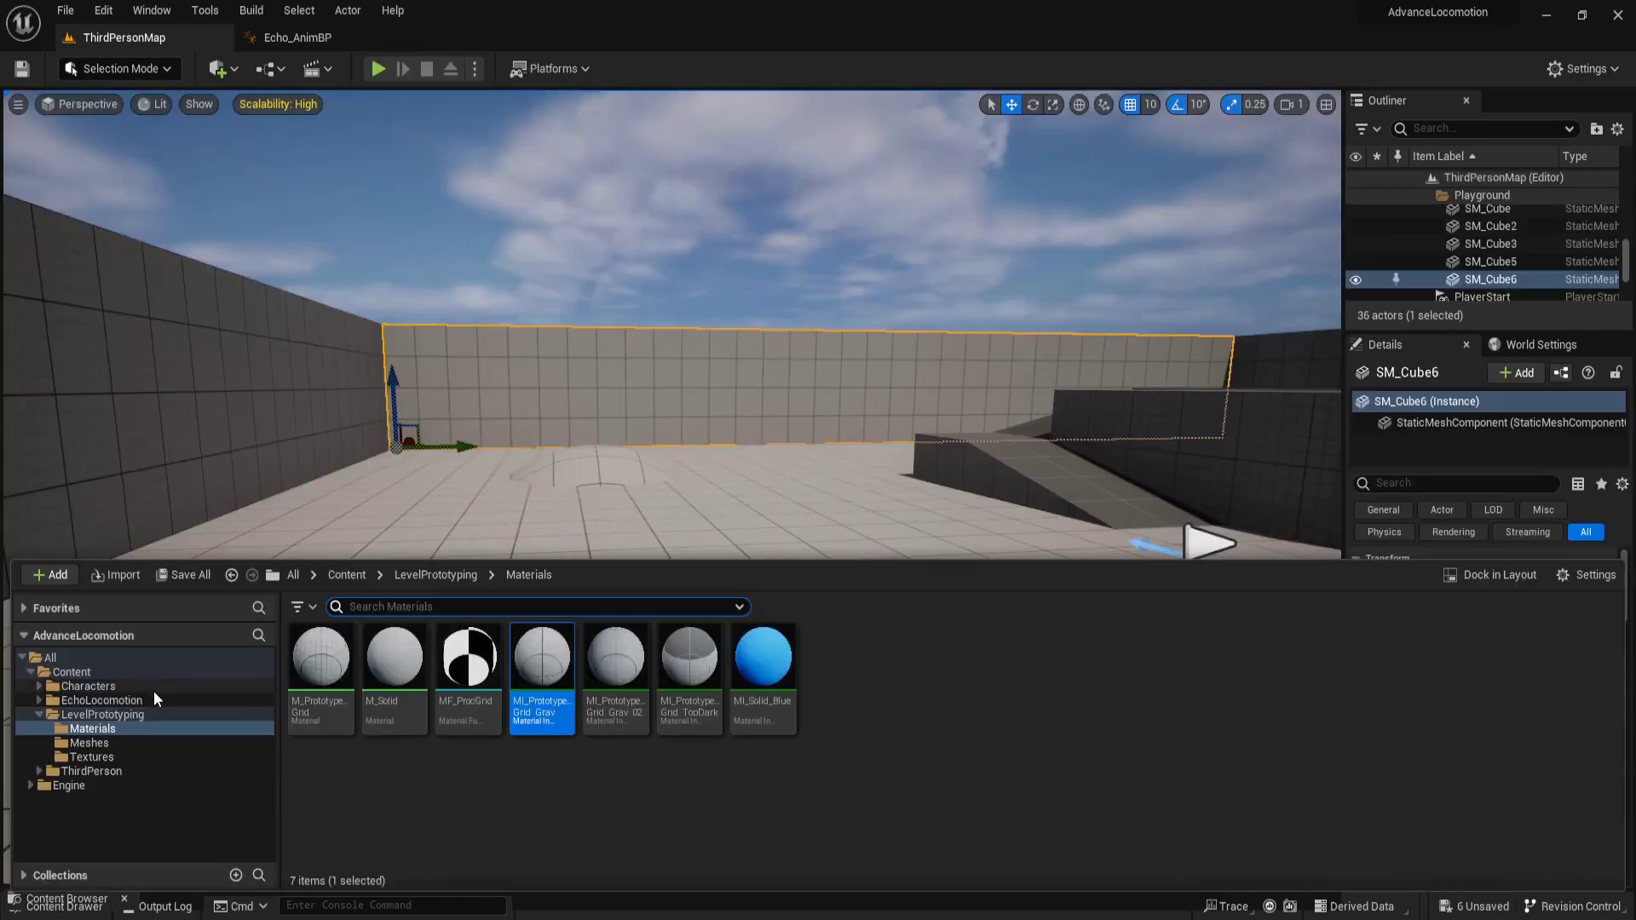
{"action": "left_click", "coordinate": [151, 697]}
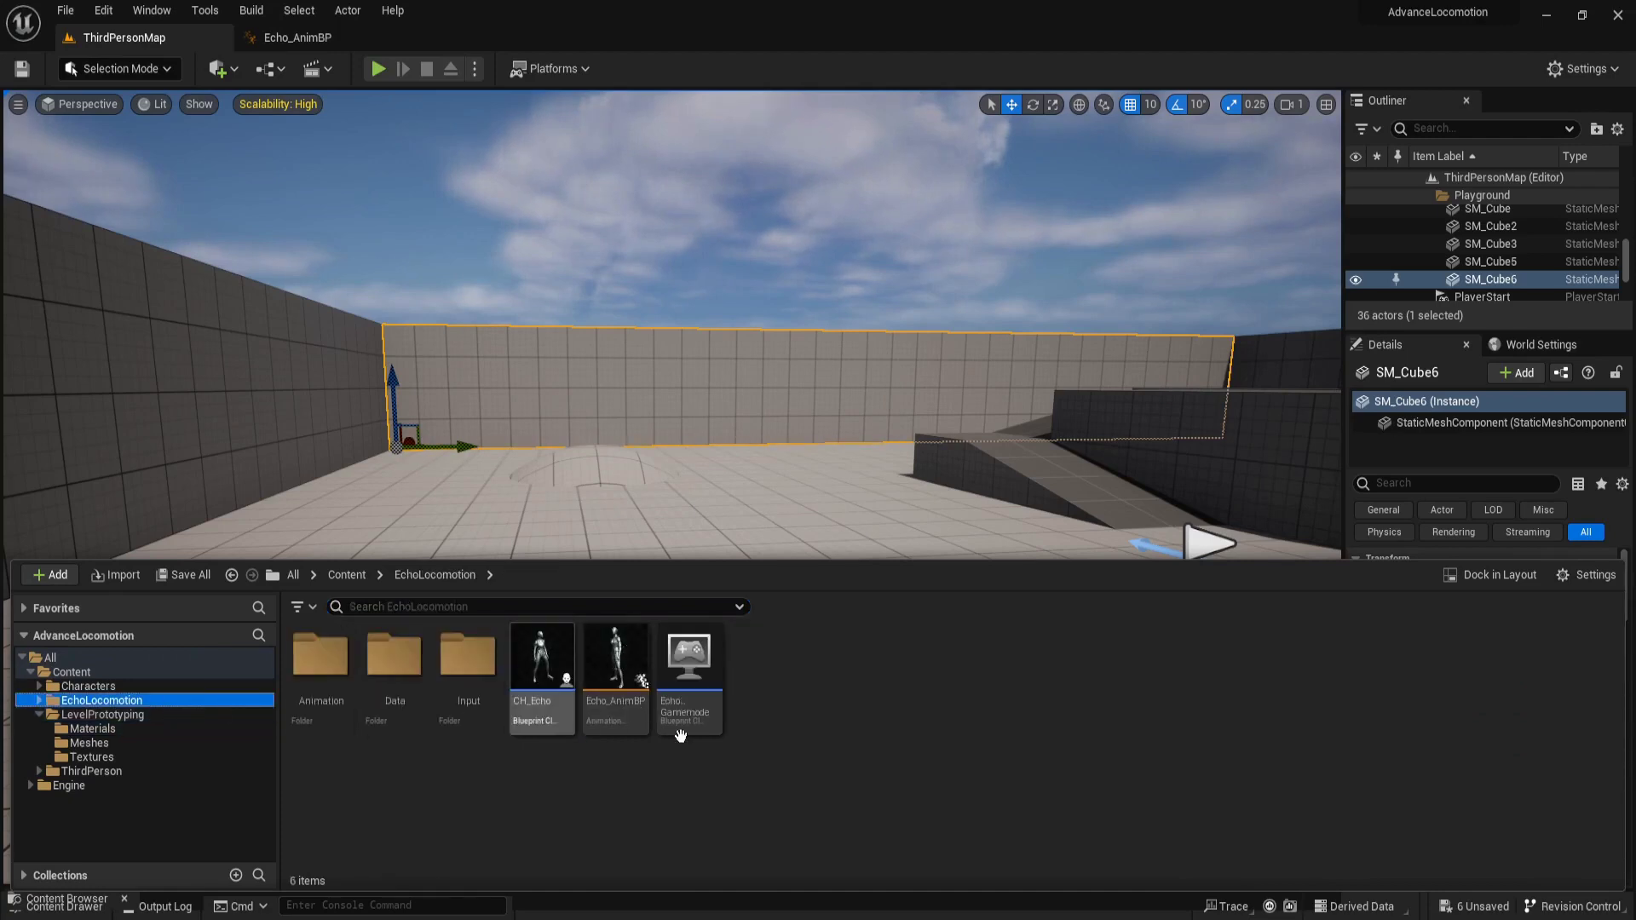
{"action": "right_click", "coordinate": [826, 677]}
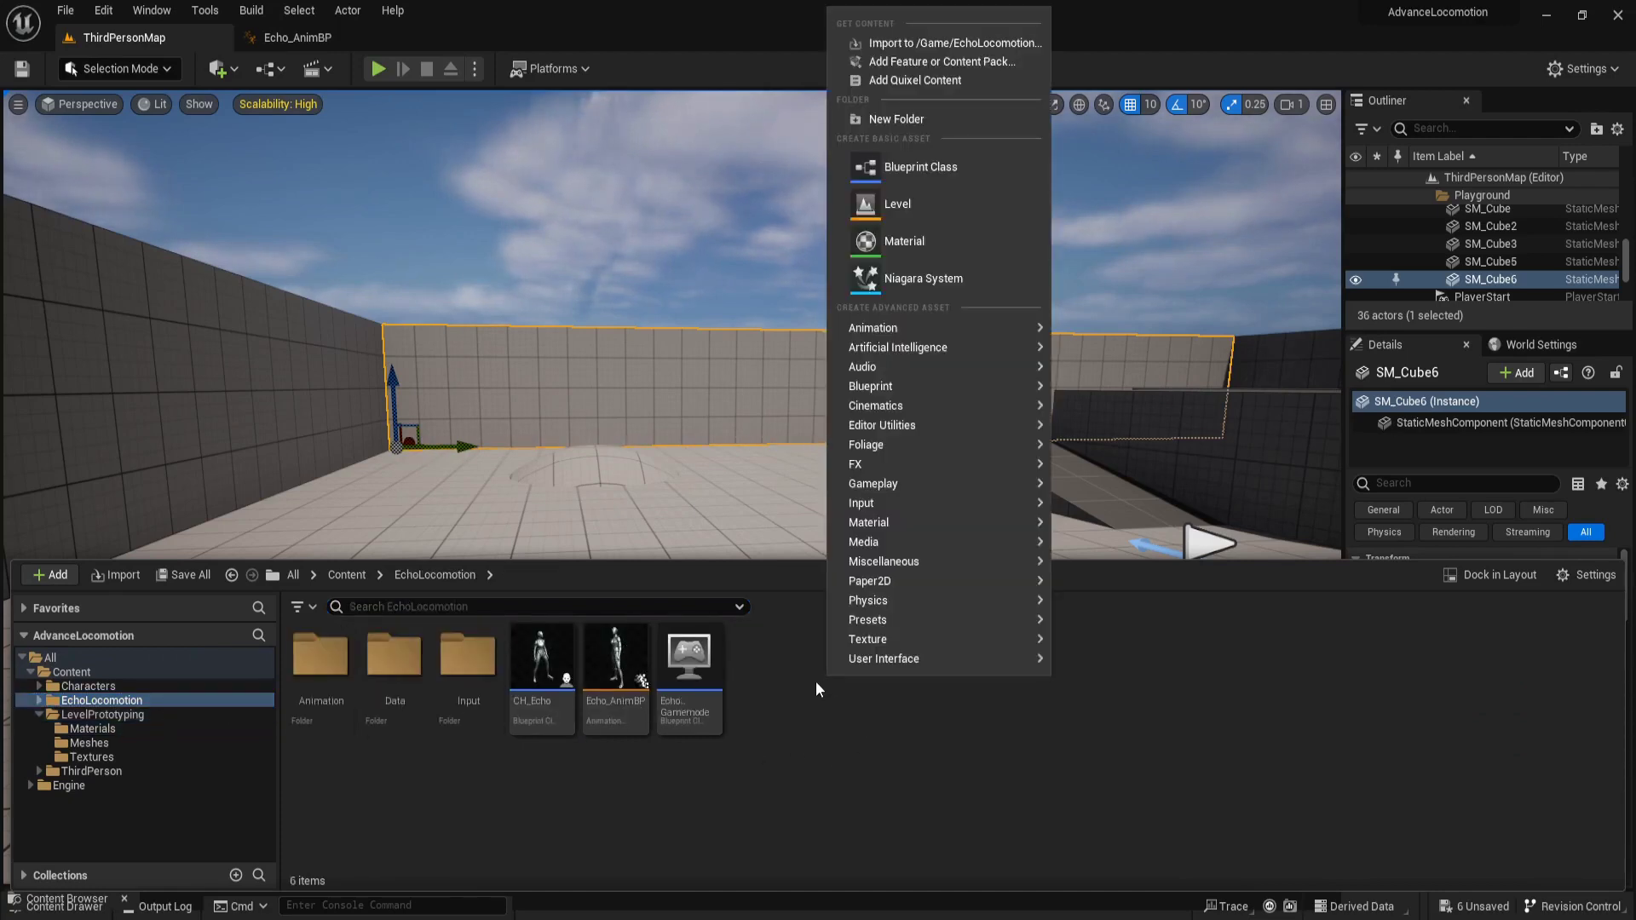
{"action": "mouse_move", "coordinate": [897, 327]}
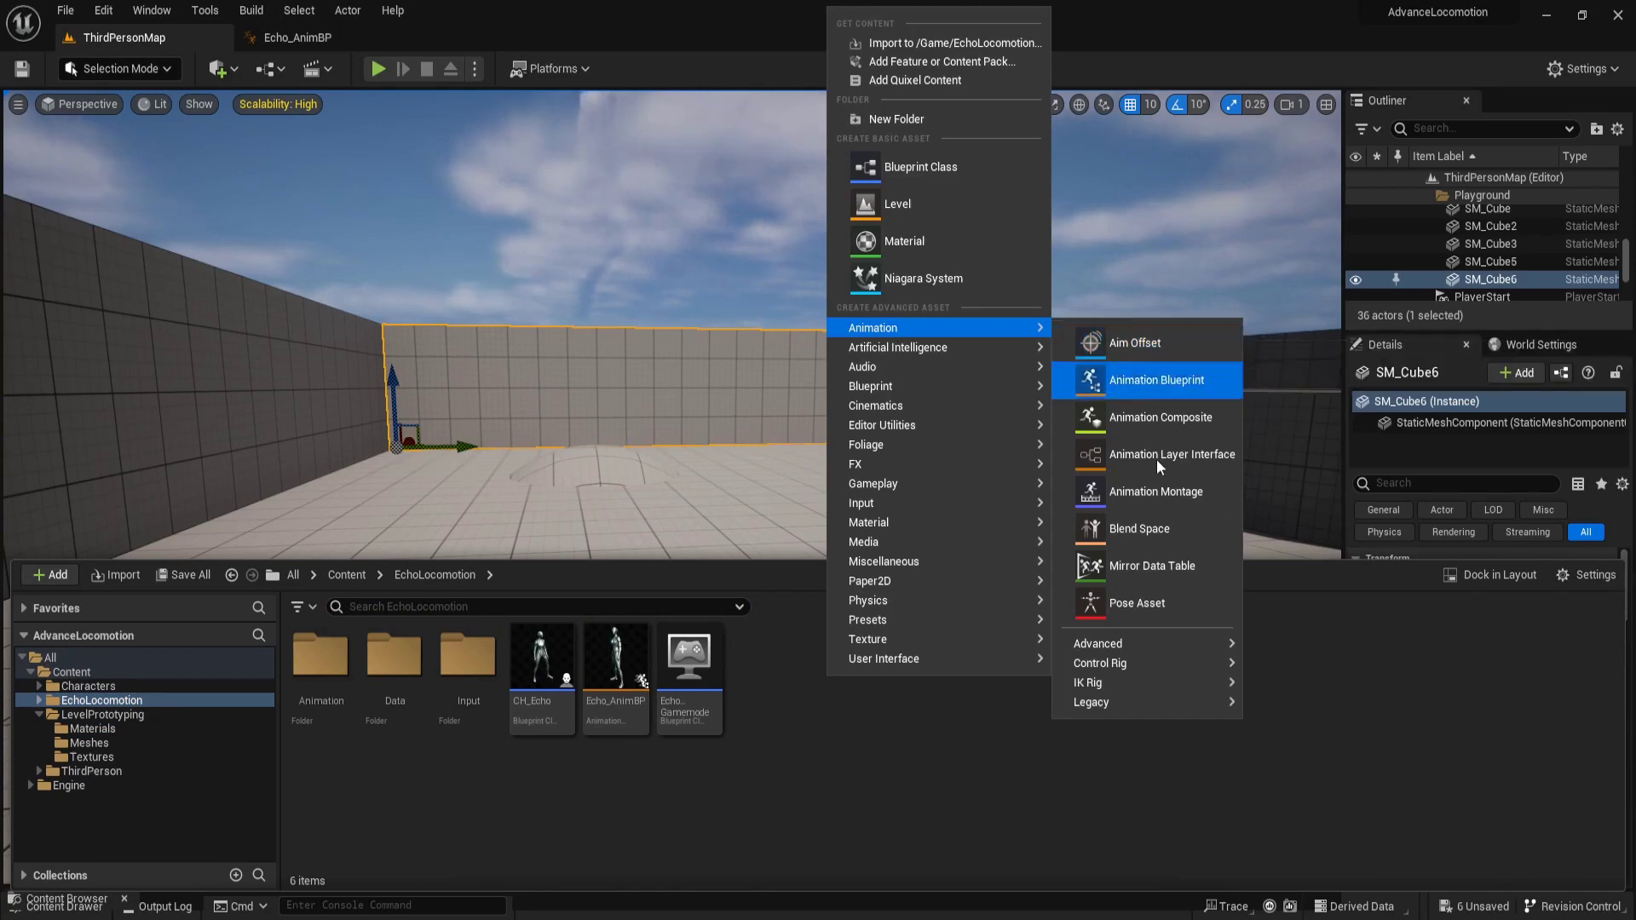
{"action": "mouse_move", "coordinate": [1142, 664]}
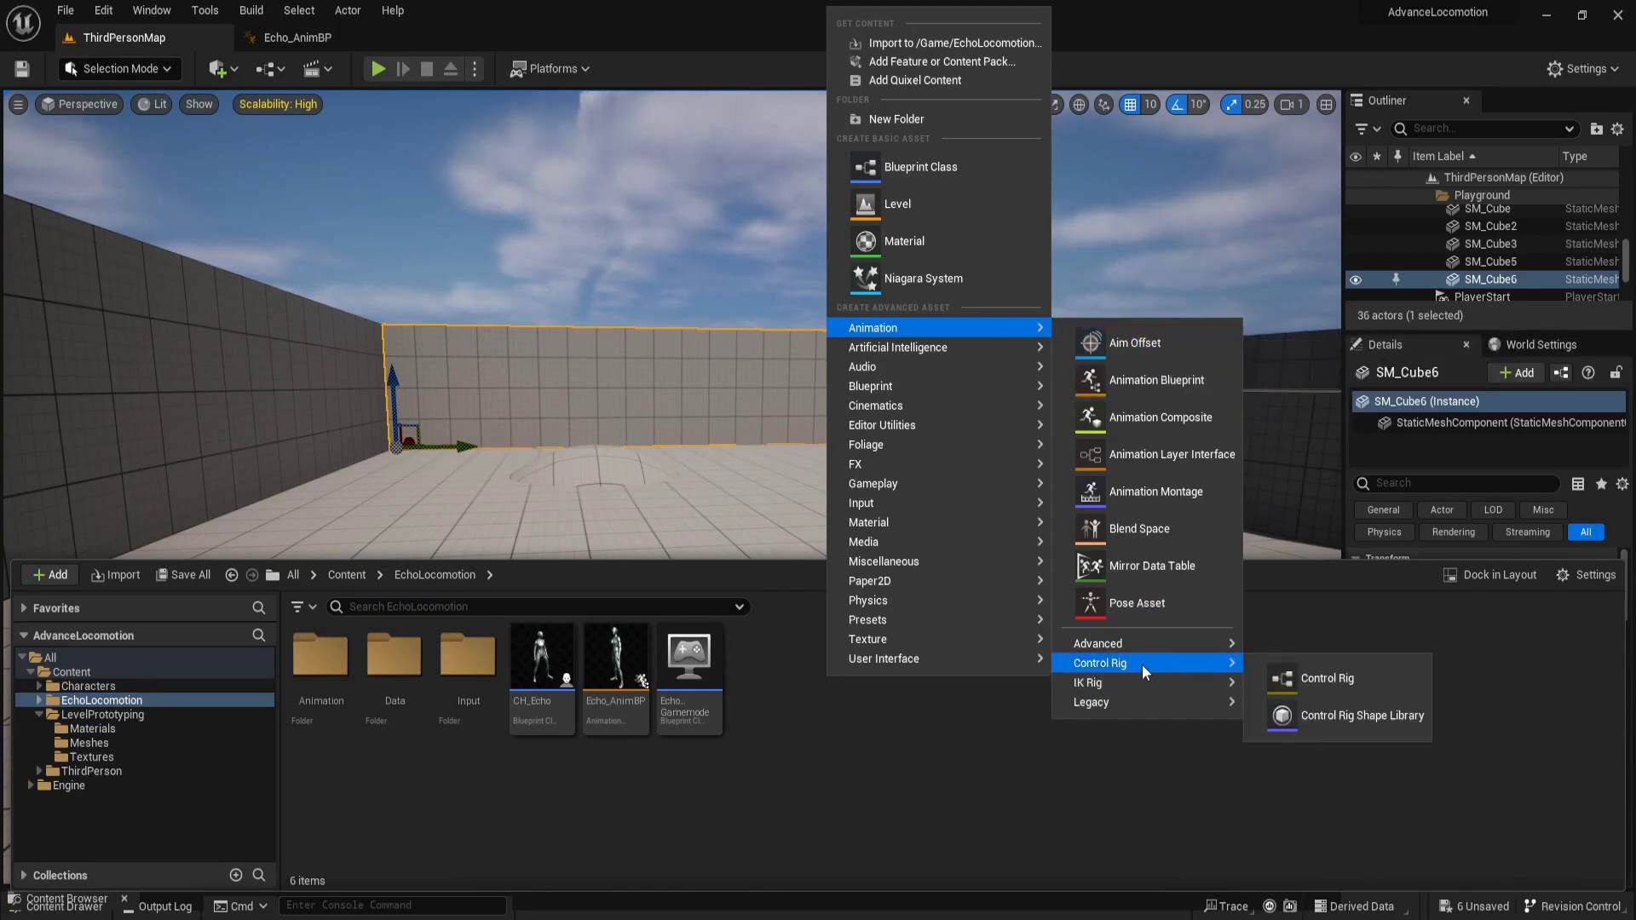
{"action": "left_click", "coordinate": [1316, 679]}
{"action": "type", "text": "Warping_"}
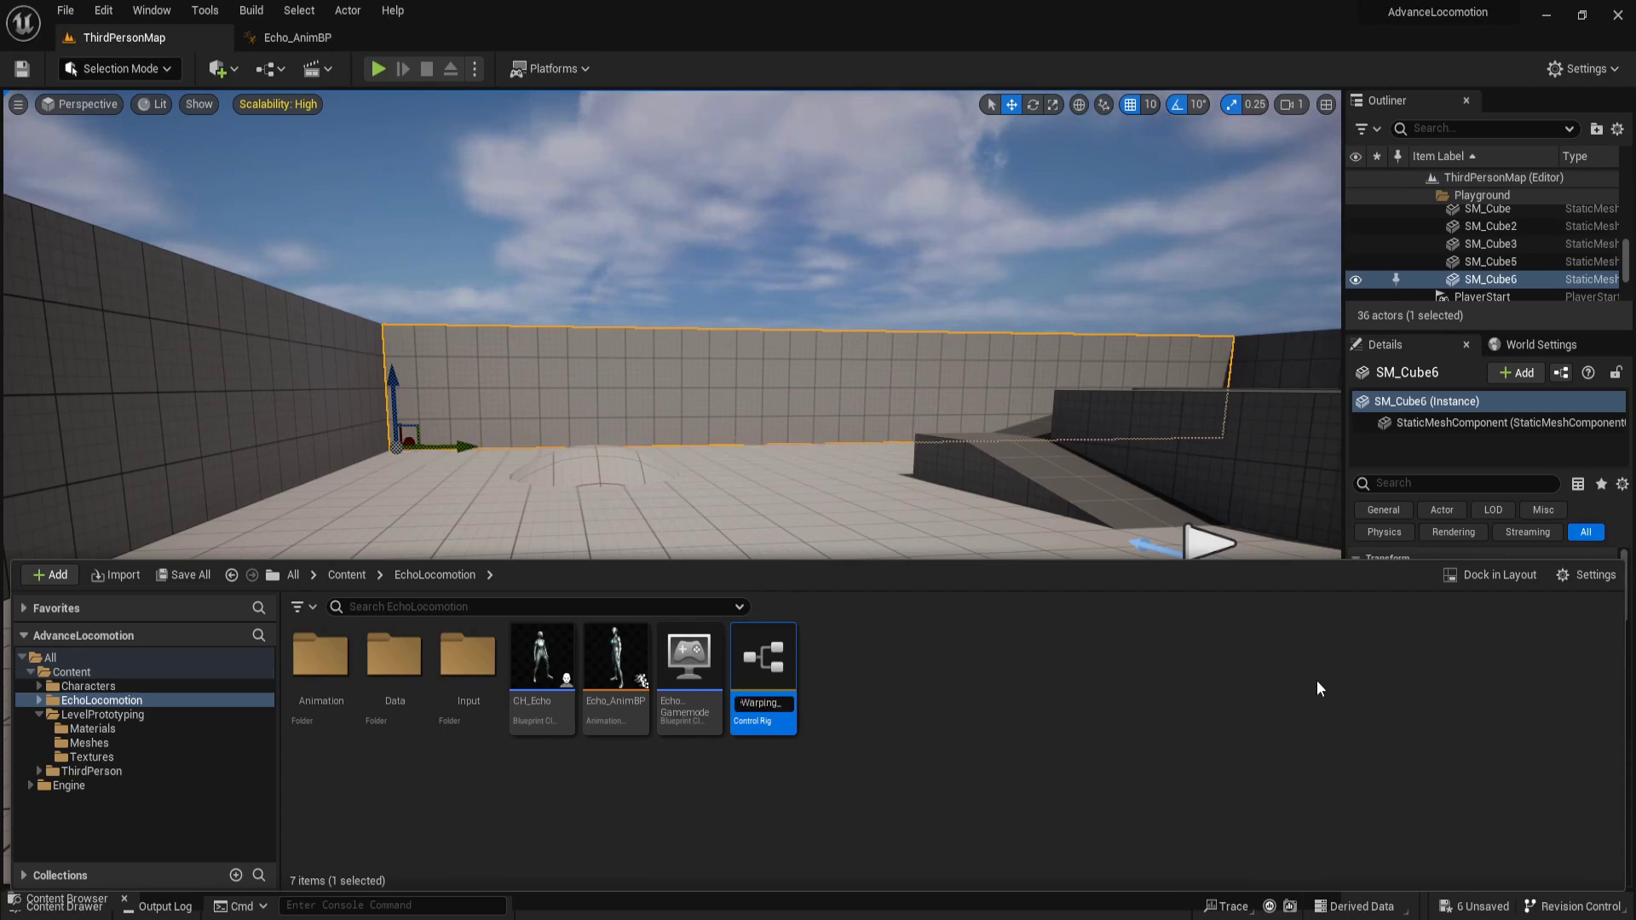
Name it Echo_SlopeWarping_Additive_CtrlRig and open it for editing
{"action": "type", "text": "Additi"}
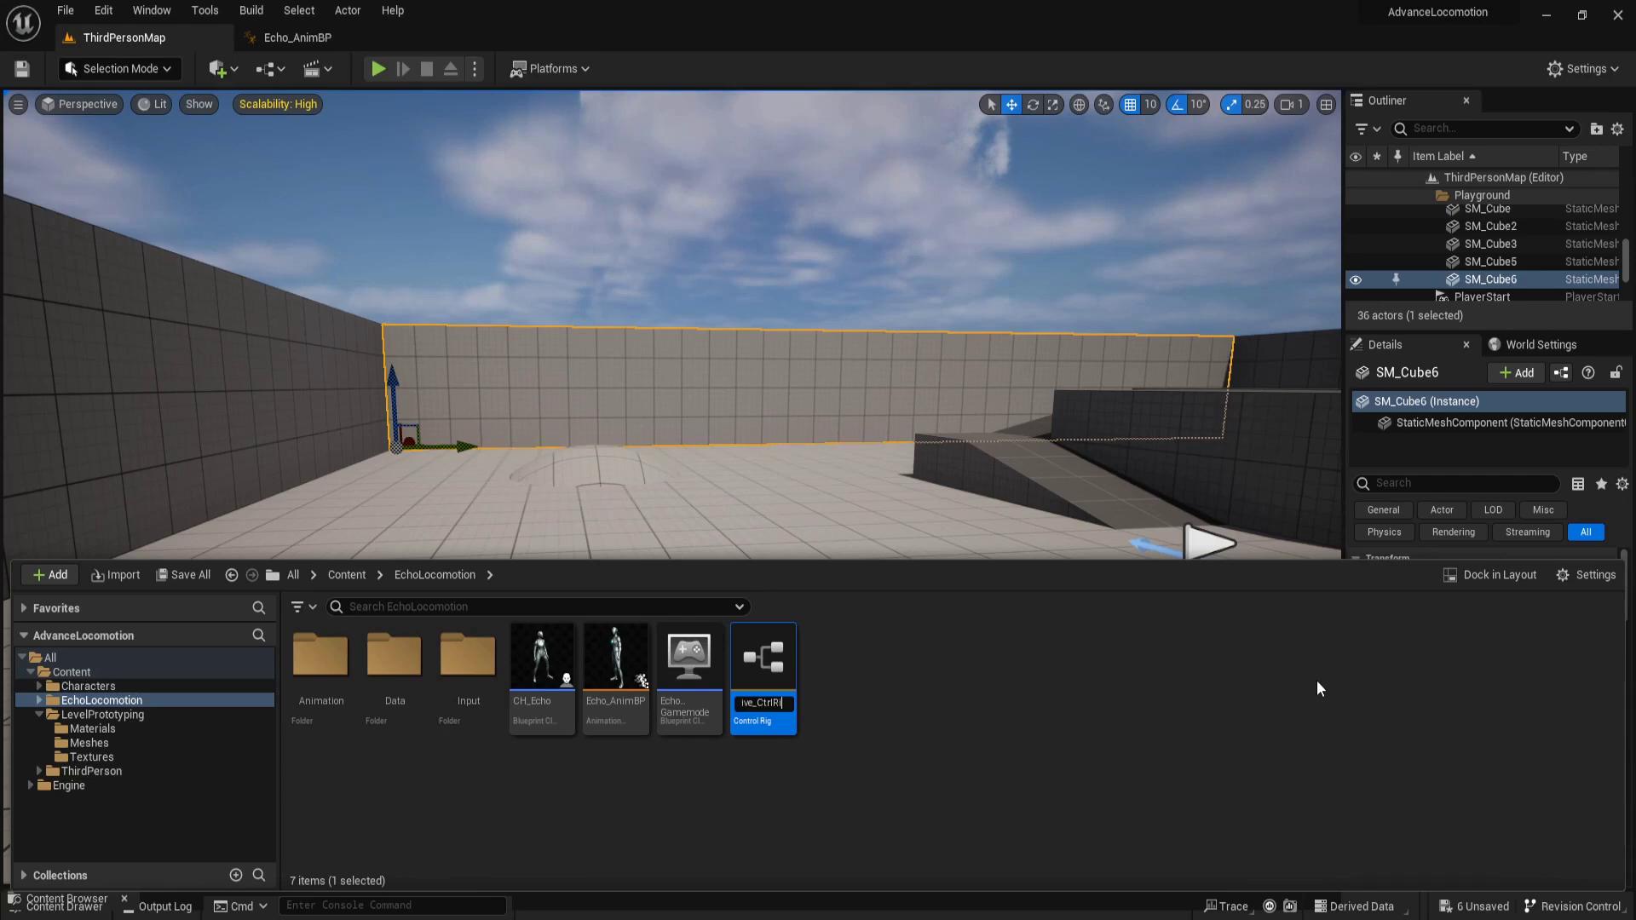
{"action": "key", "text": "Return"}
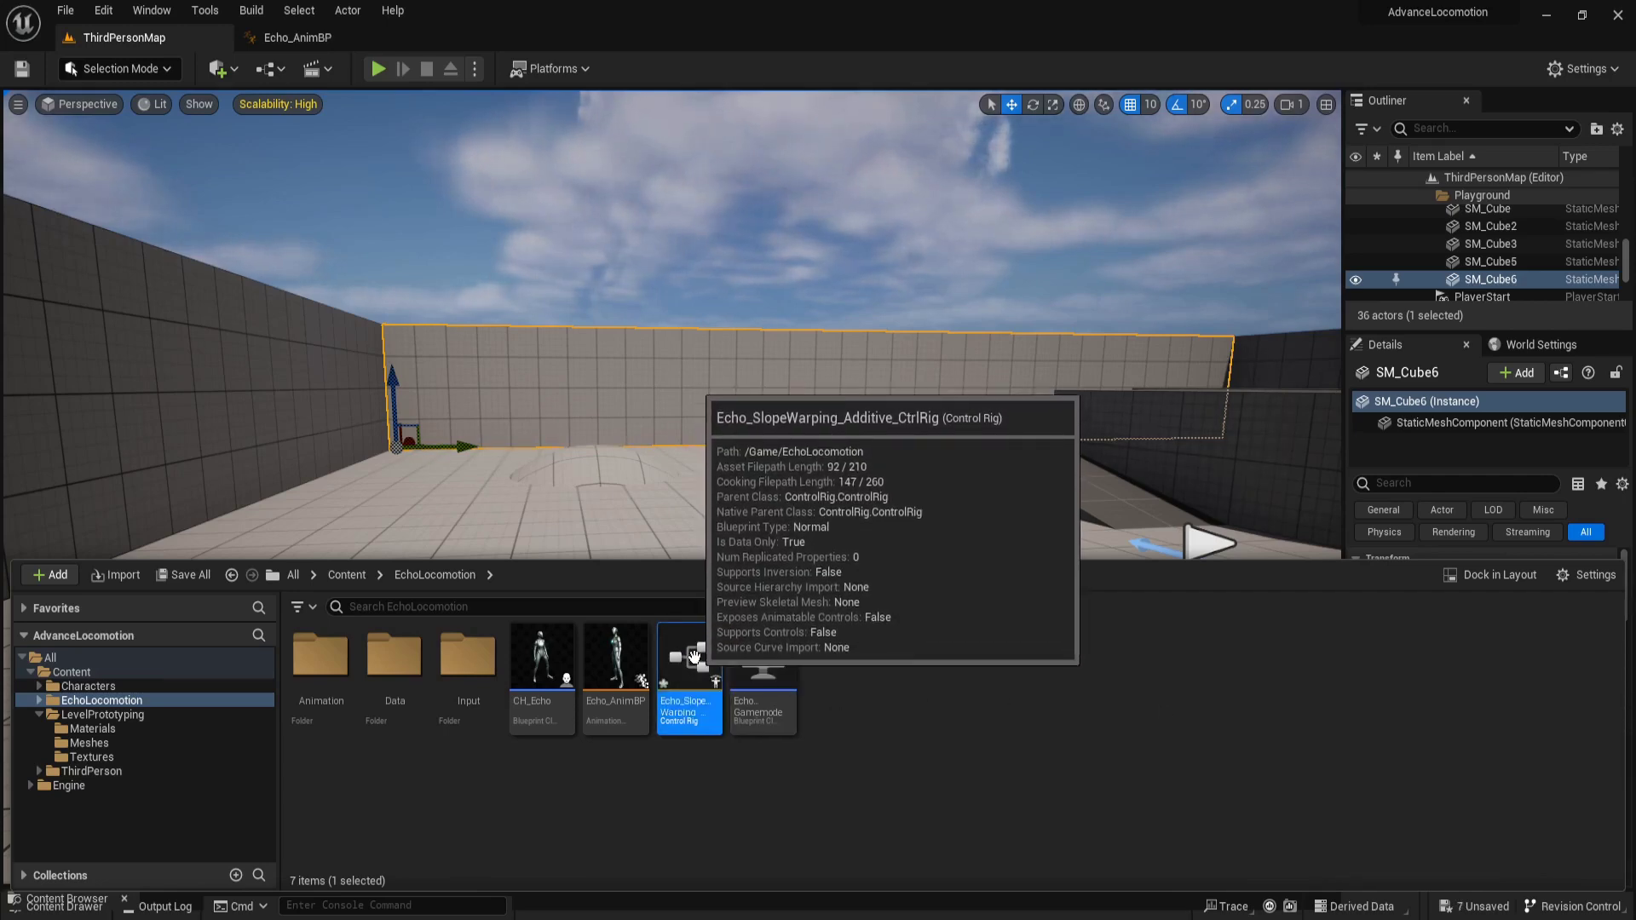
{"action": "double_click", "coordinate": [695, 655]}
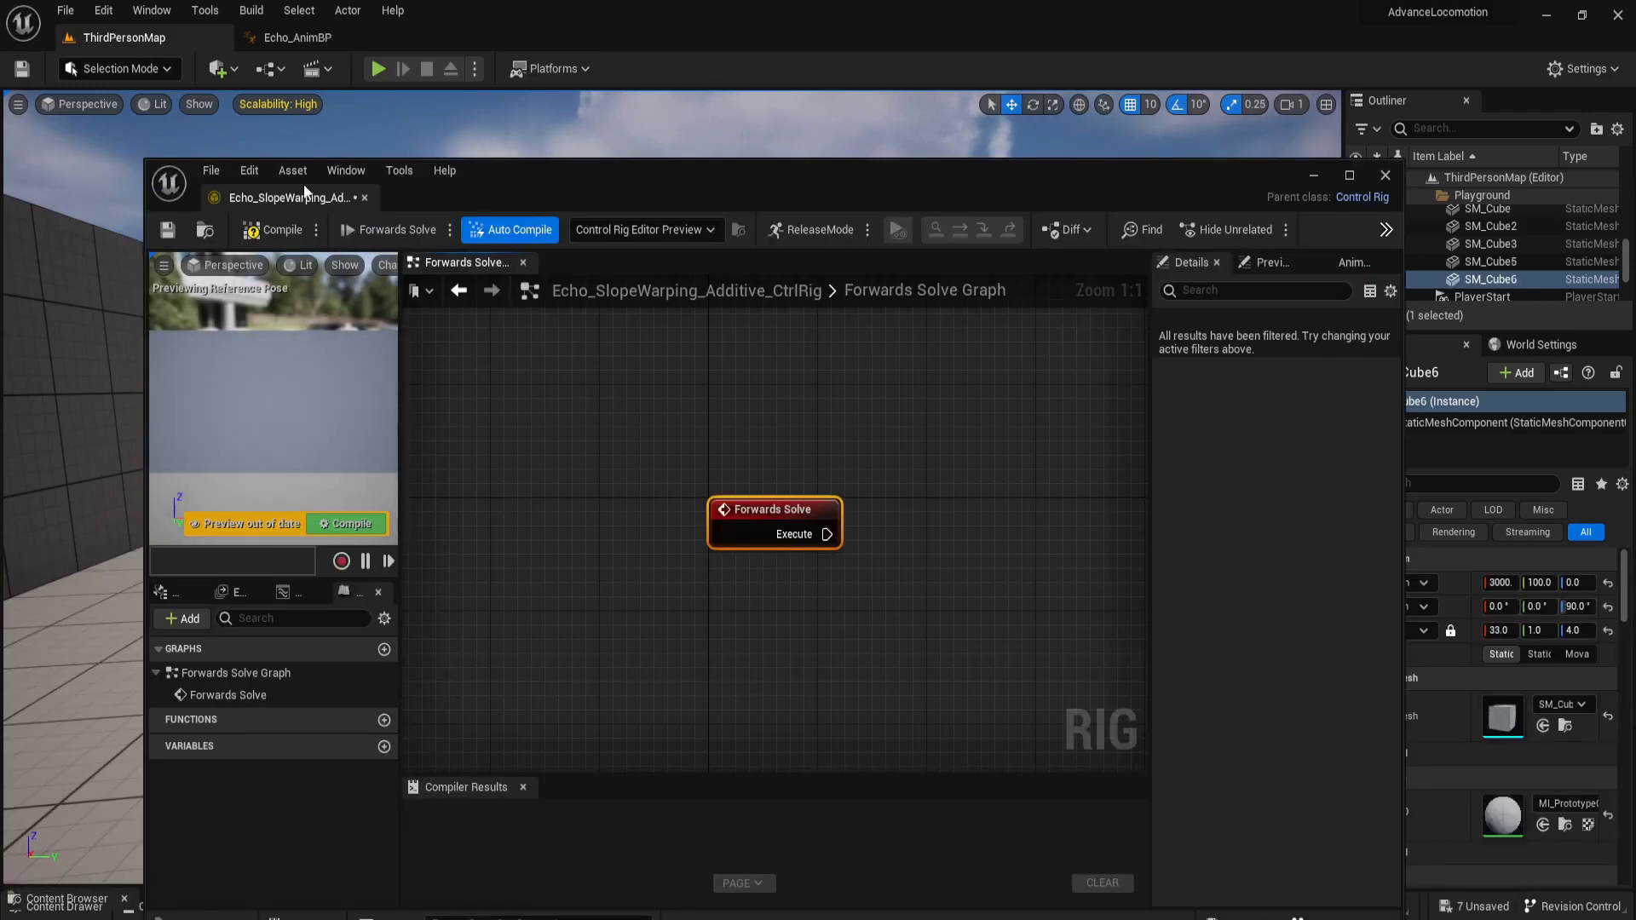
Dock the Control Rig editor and import the SKM_Quinn_Simple bone hierarchy
{"action": "left_click_drag", "start_coordinate": [294, 199], "coordinate": [475, 29]}
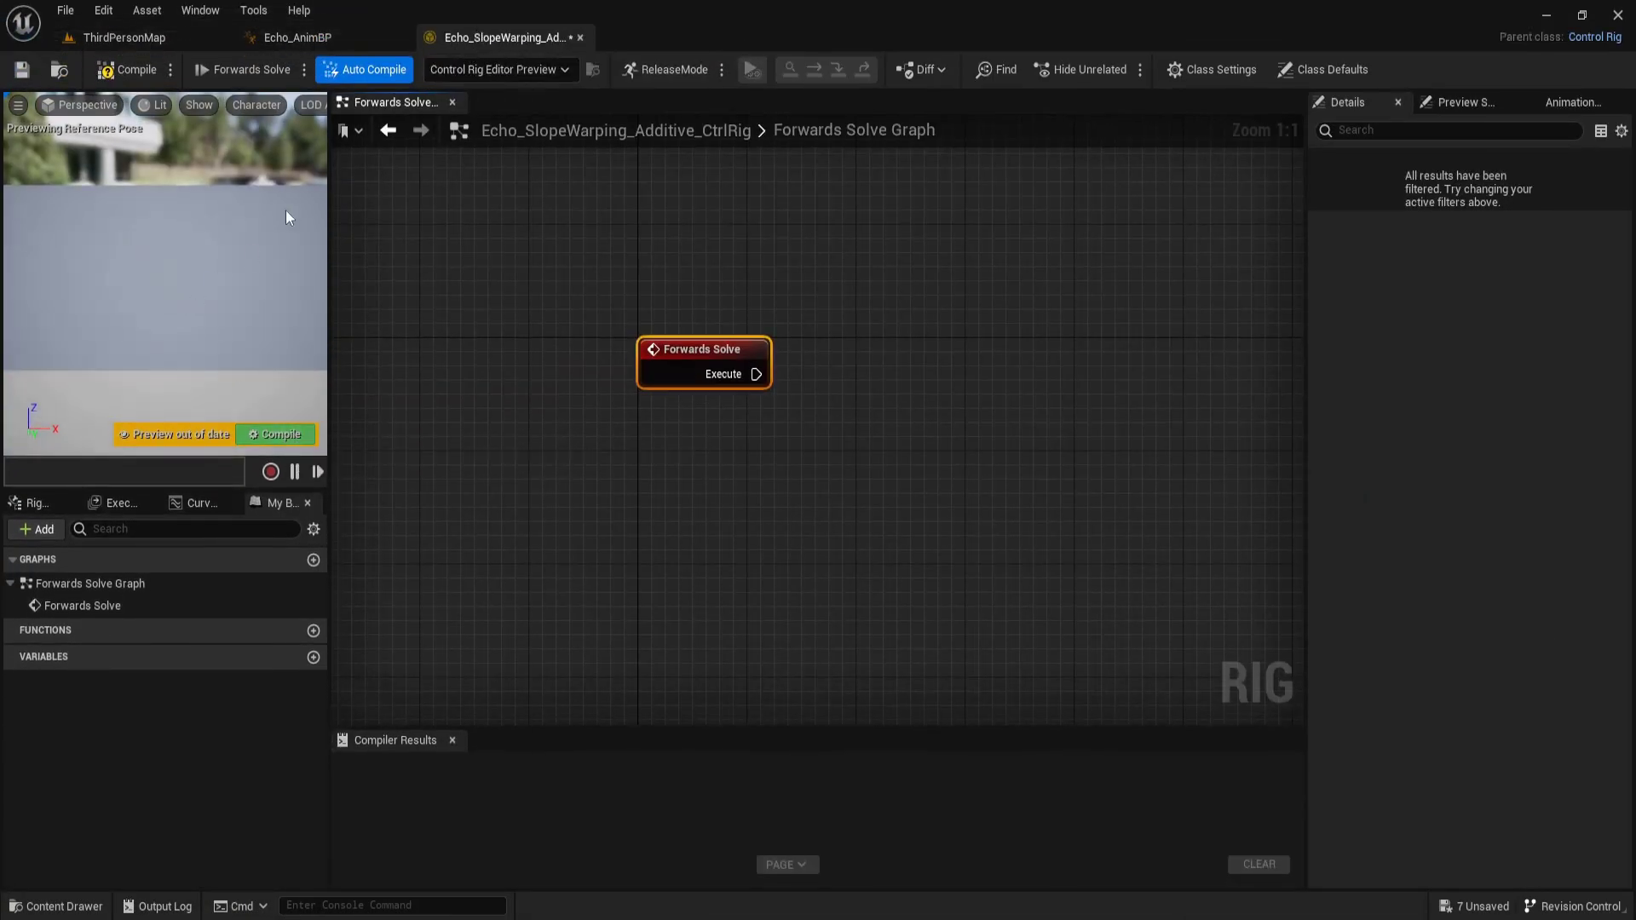
{"action": "left_click", "coordinate": [31, 503]}
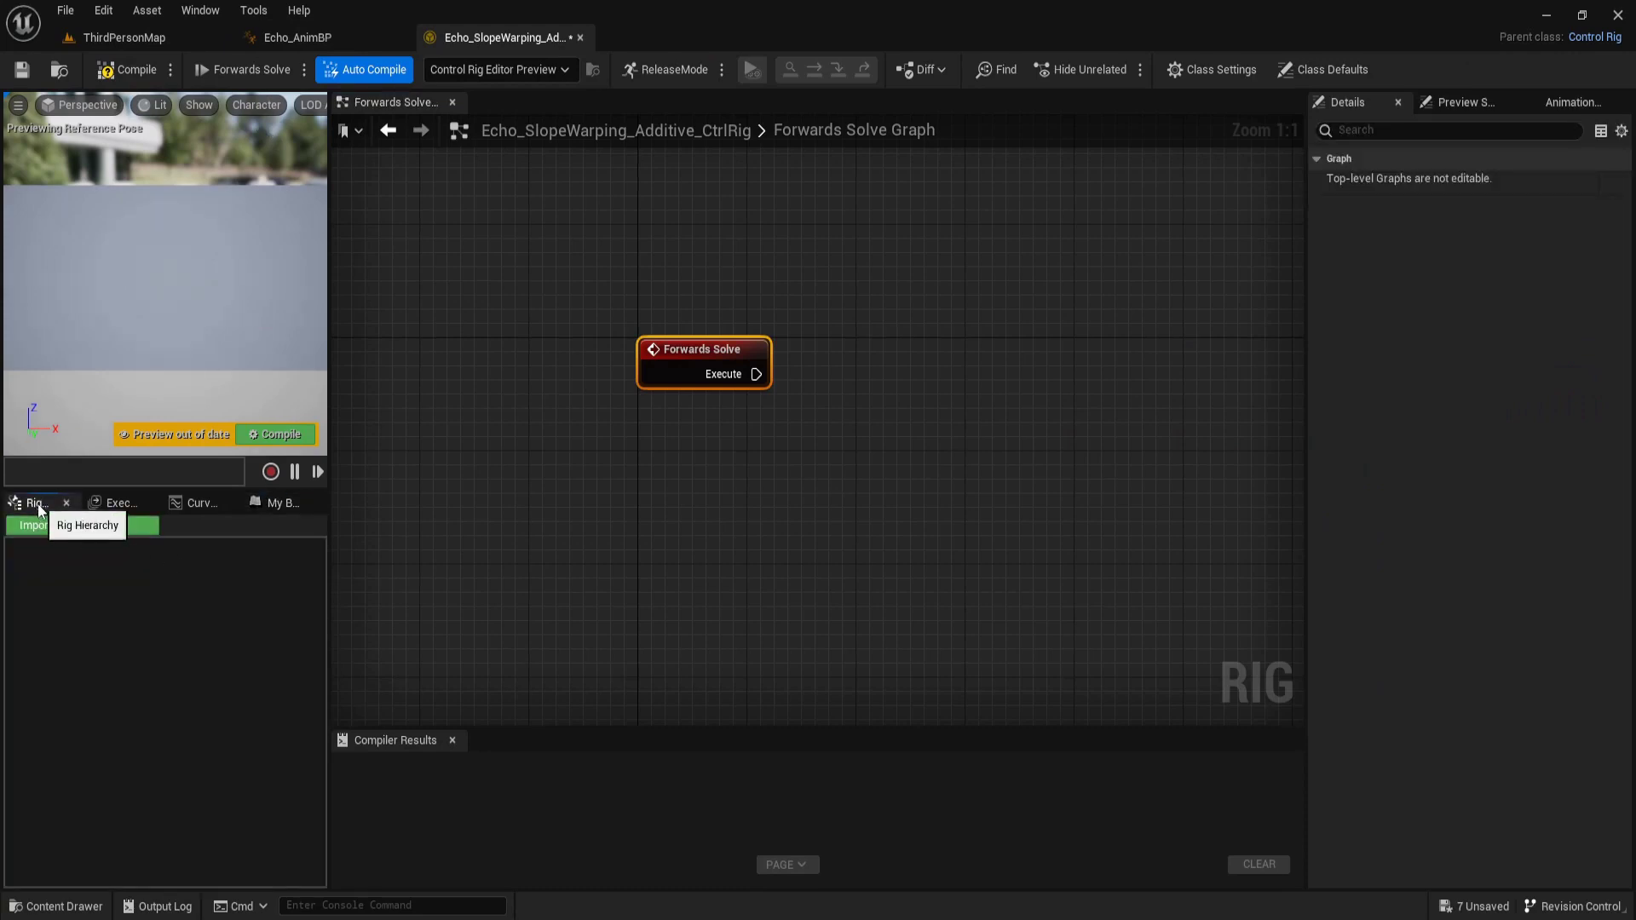
{"action": "left_click", "coordinate": [68, 526]}
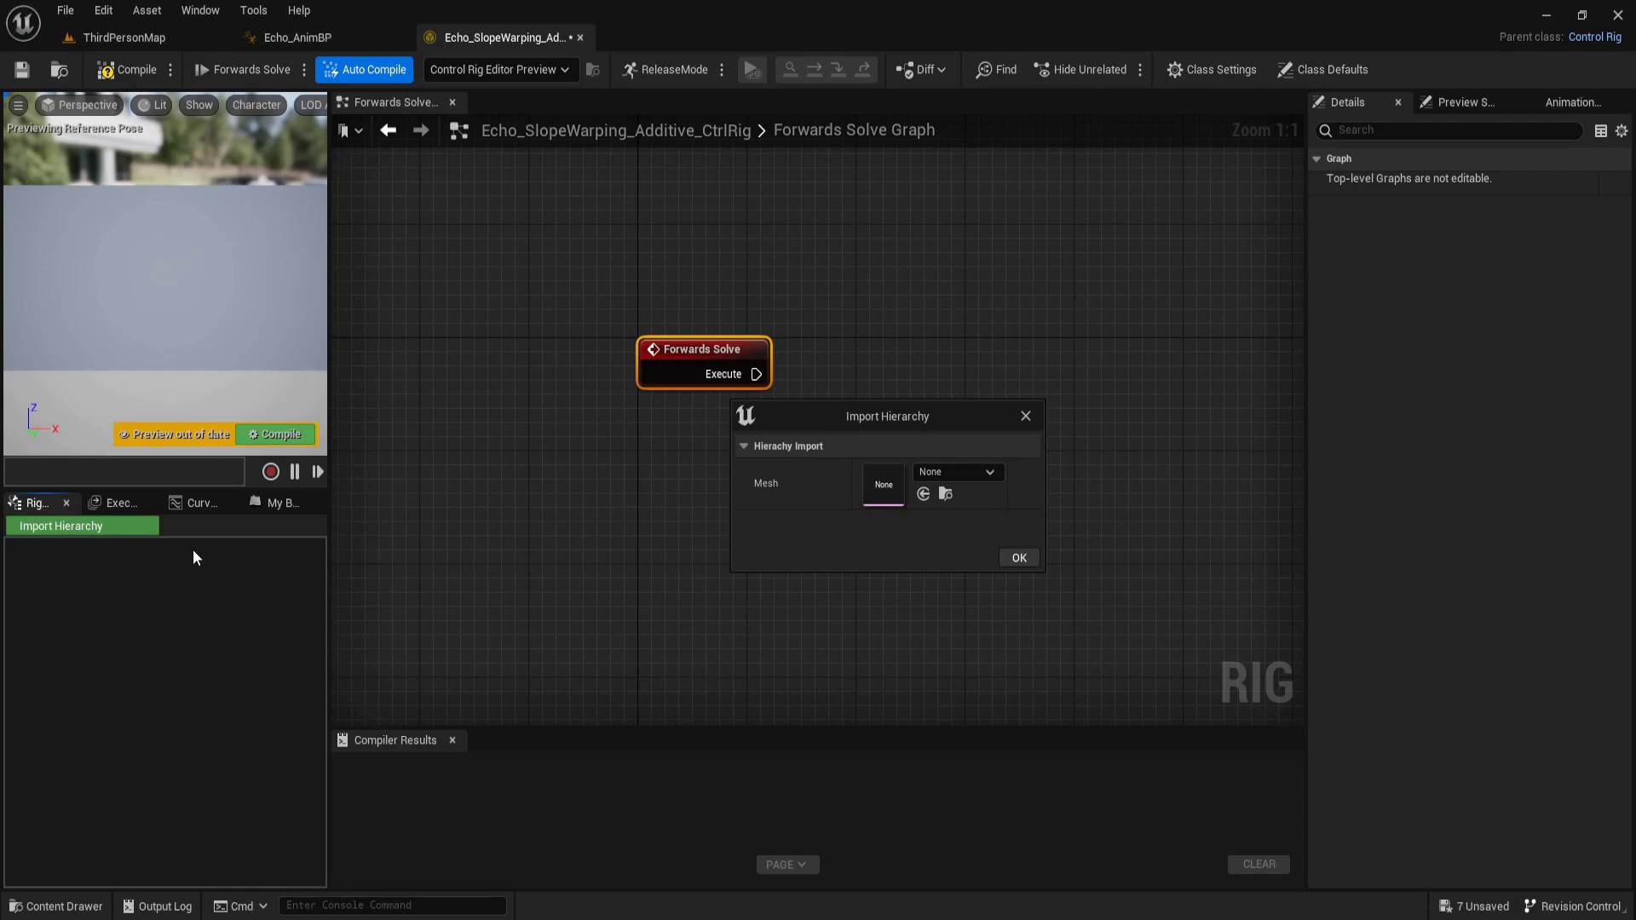
{"action": "left_click", "coordinate": [970, 472]}
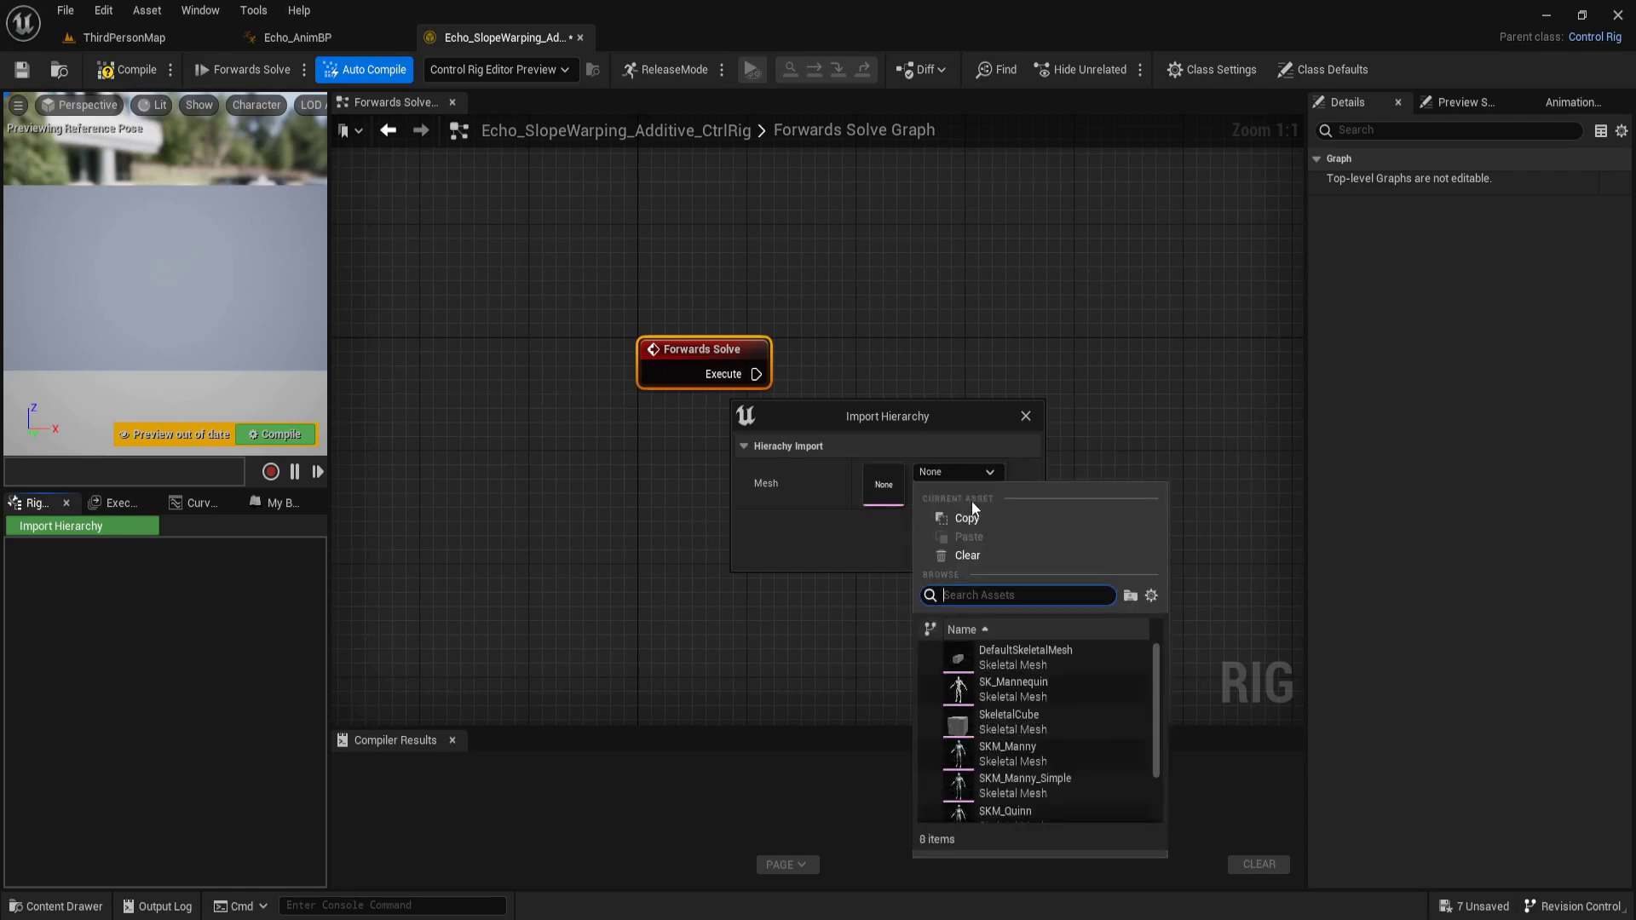
{"action": "scroll", "coordinate": [1077, 743], "scroll_direction": "down", "scroll_amount": 1}
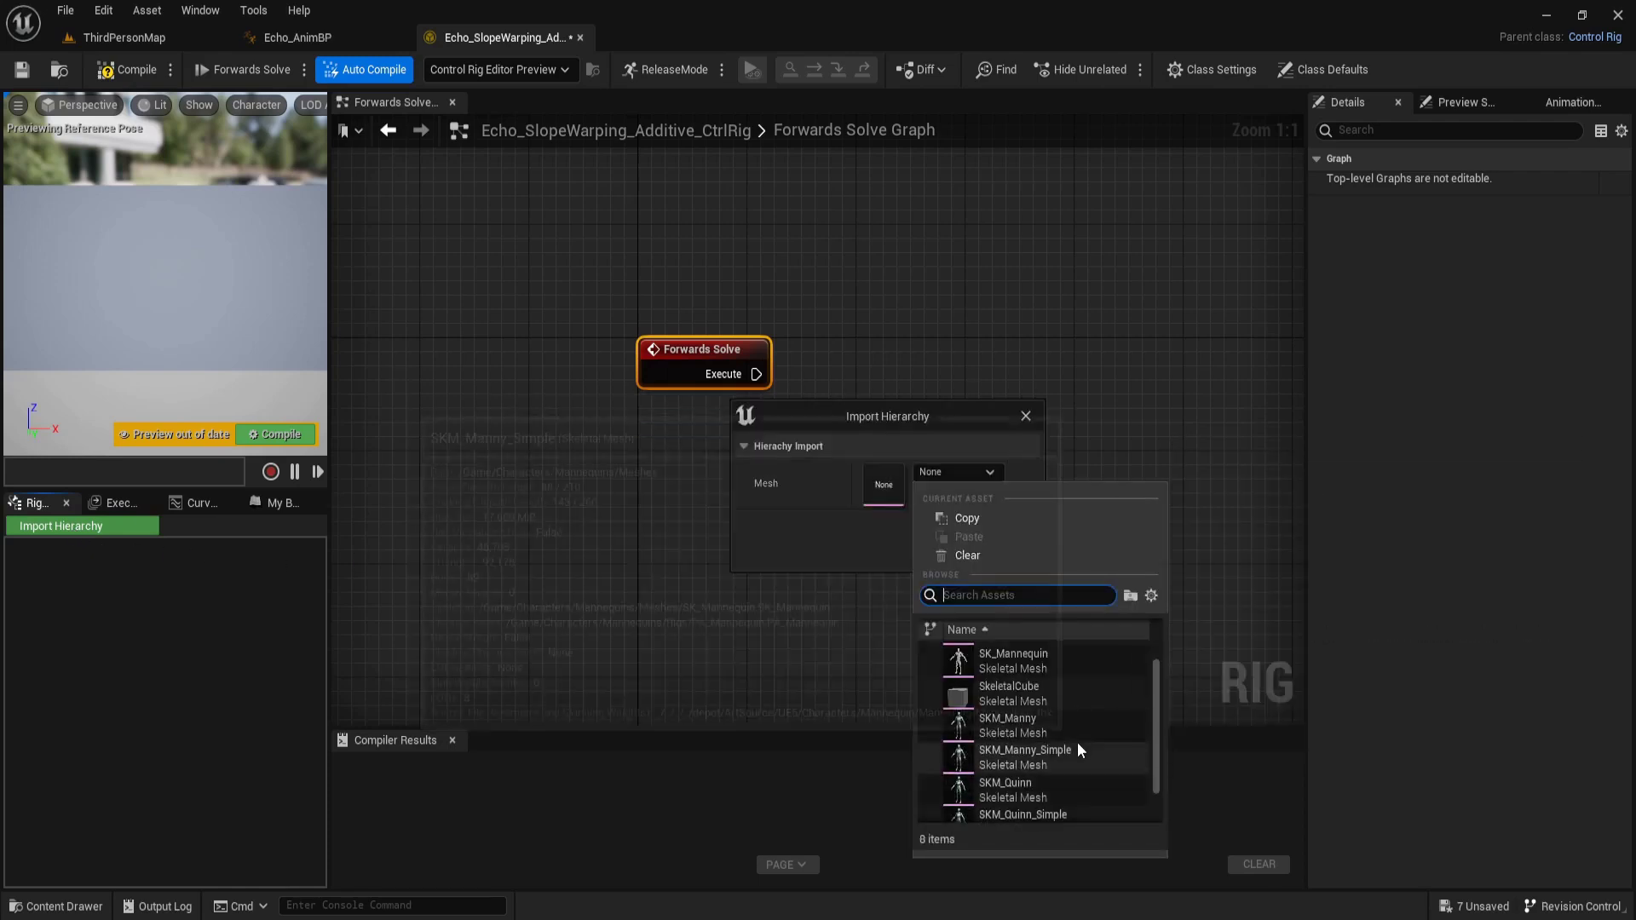
{"action": "scroll", "coordinate": [1075, 767], "scroll_direction": "down", "scroll_amount": 1}
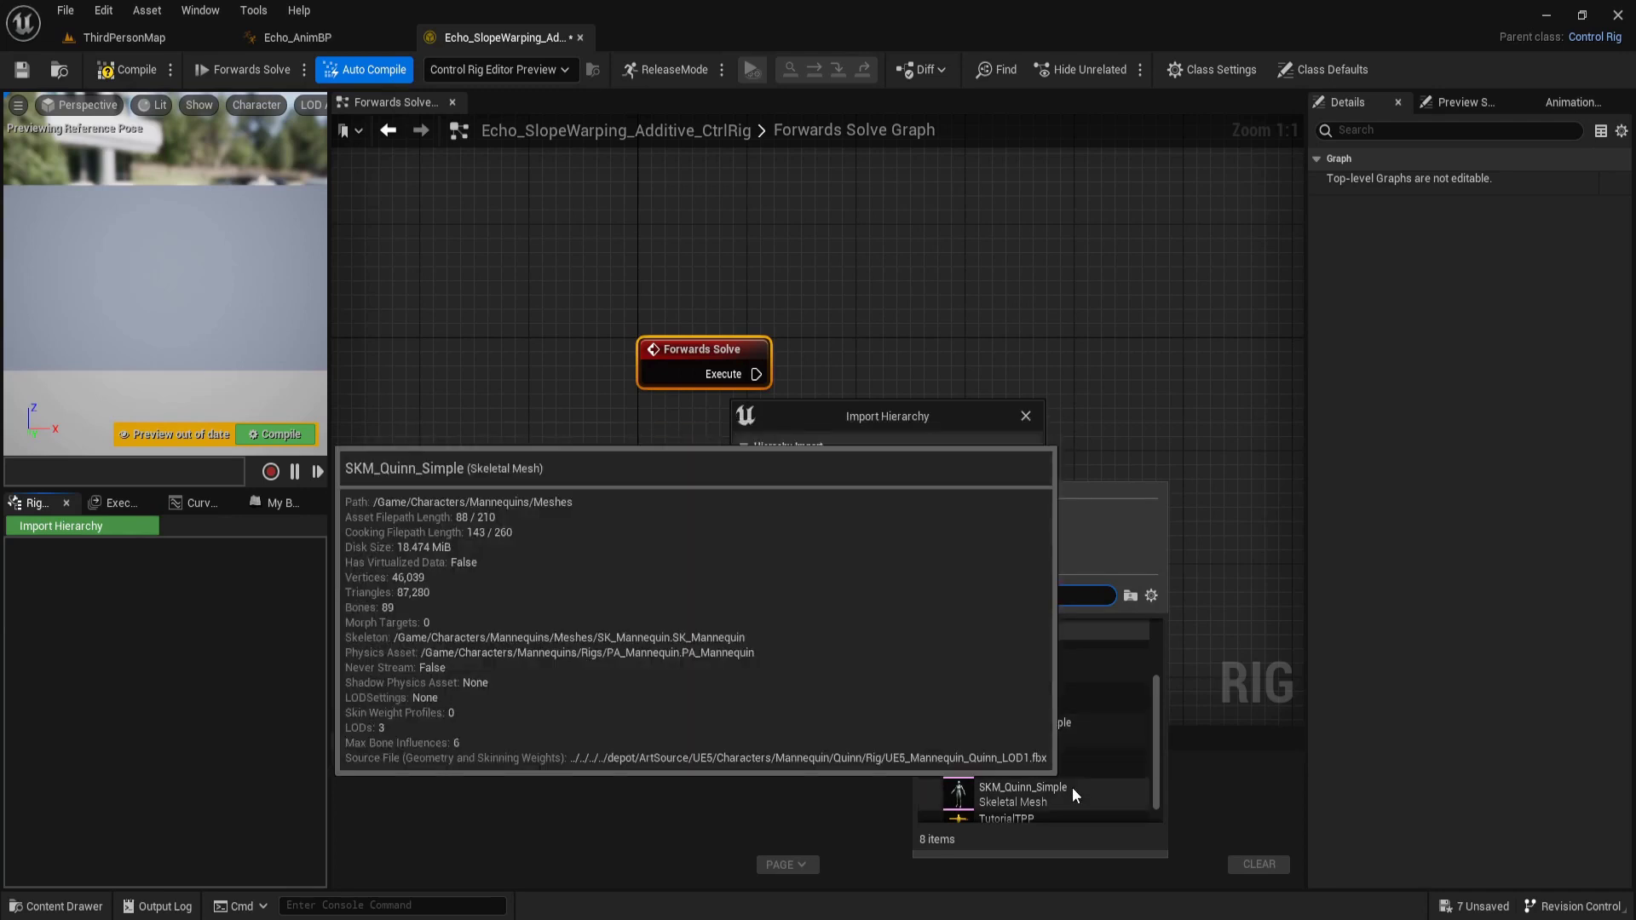
{"action": "left_click", "coordinate": [1070, 788]}
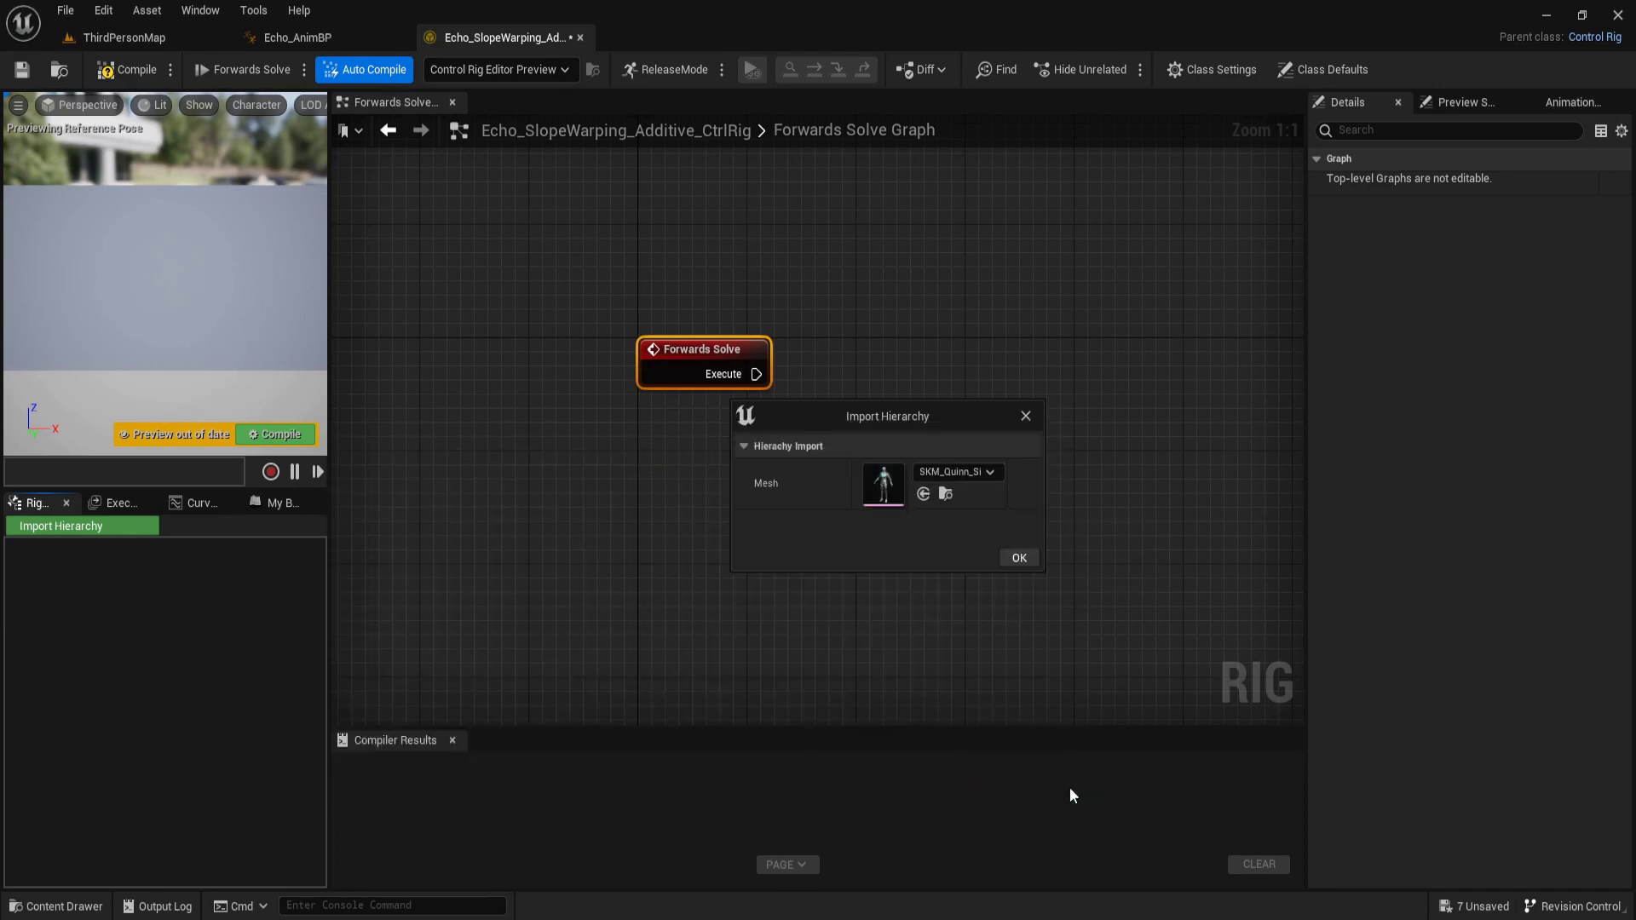
{"action": "left_click", "coordinate": [1017, 560]}
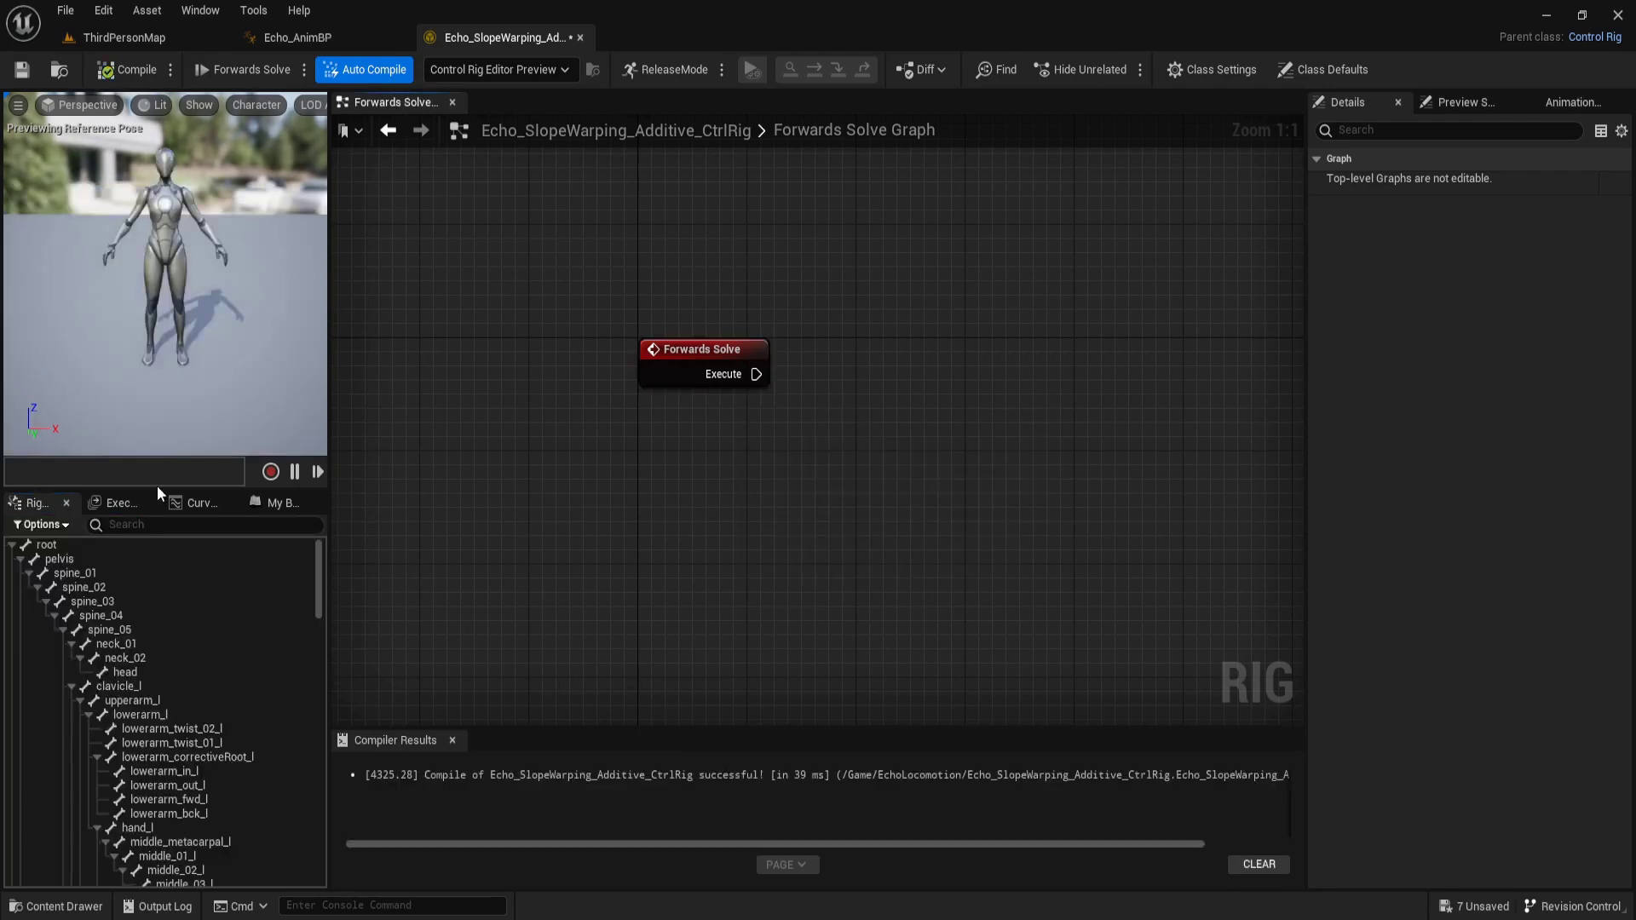
Add a new control to the rig named RootCtrl
{"action": "left_click", "coordinate": [21, 559]}
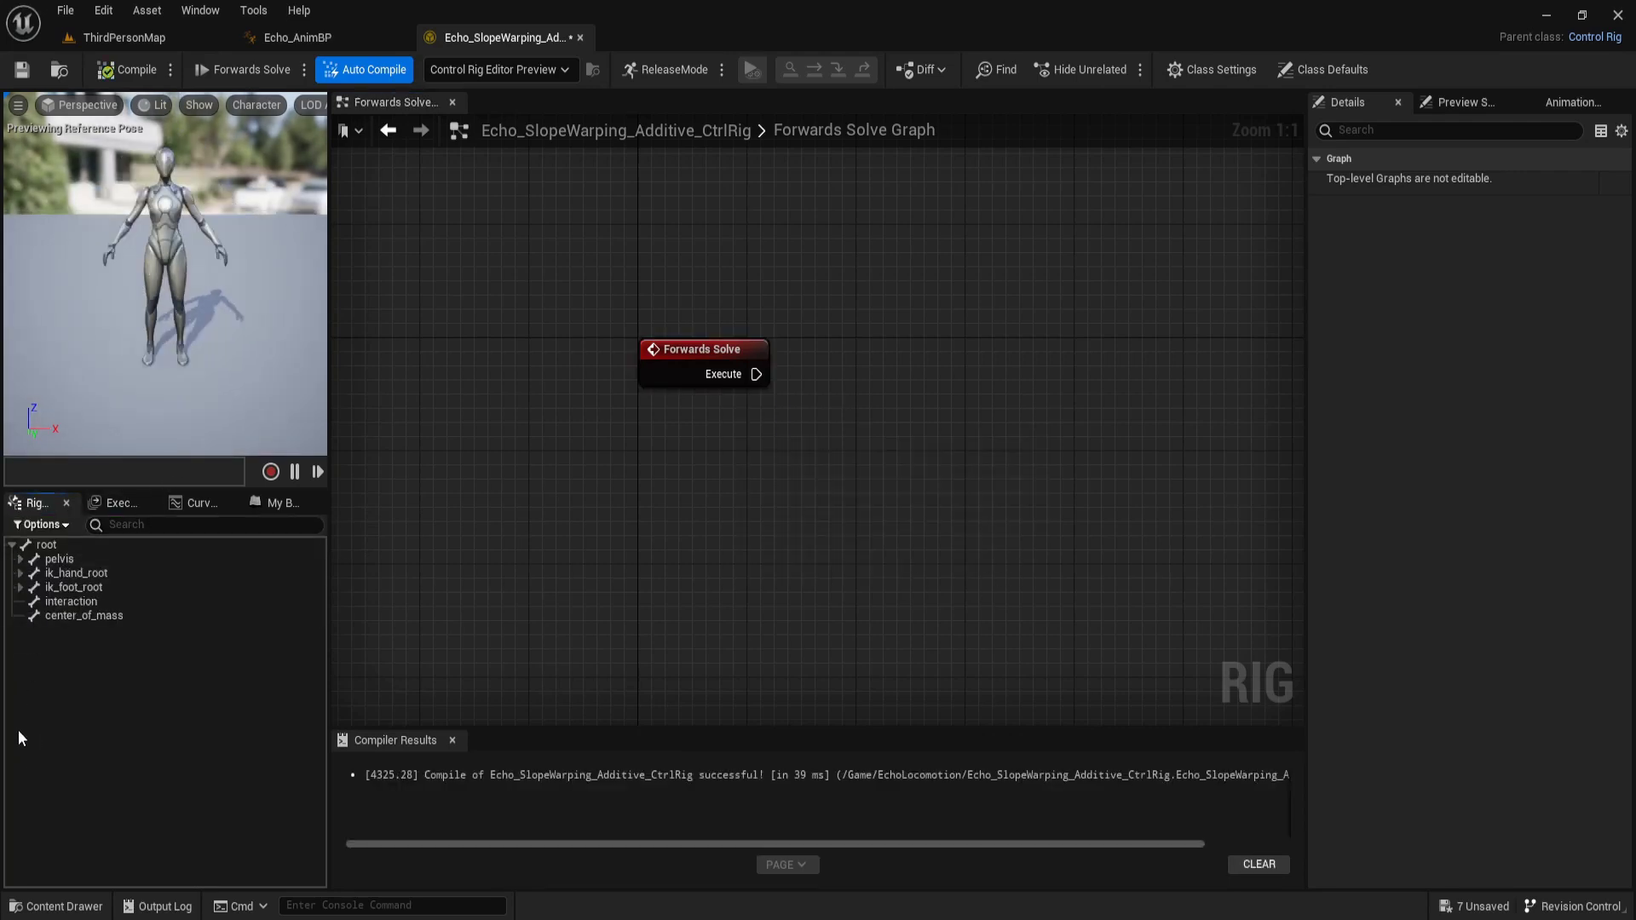
{"action": "right_click", "coordinate": [11, 671]}
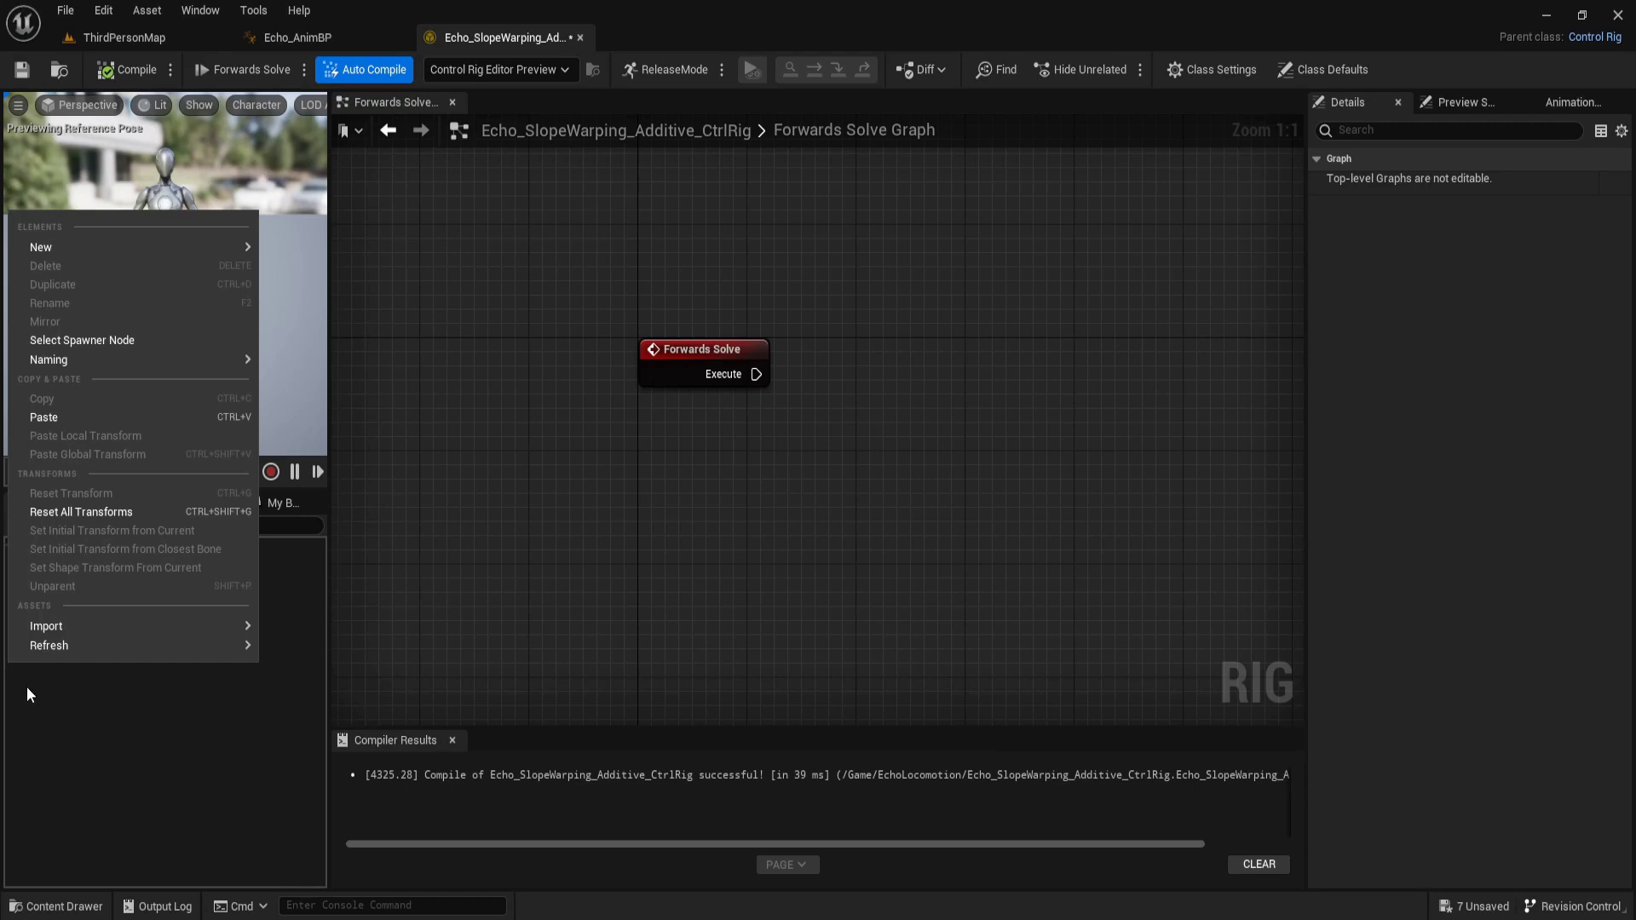
{"action": "mouse_move", "coordinate": [65, 247]}
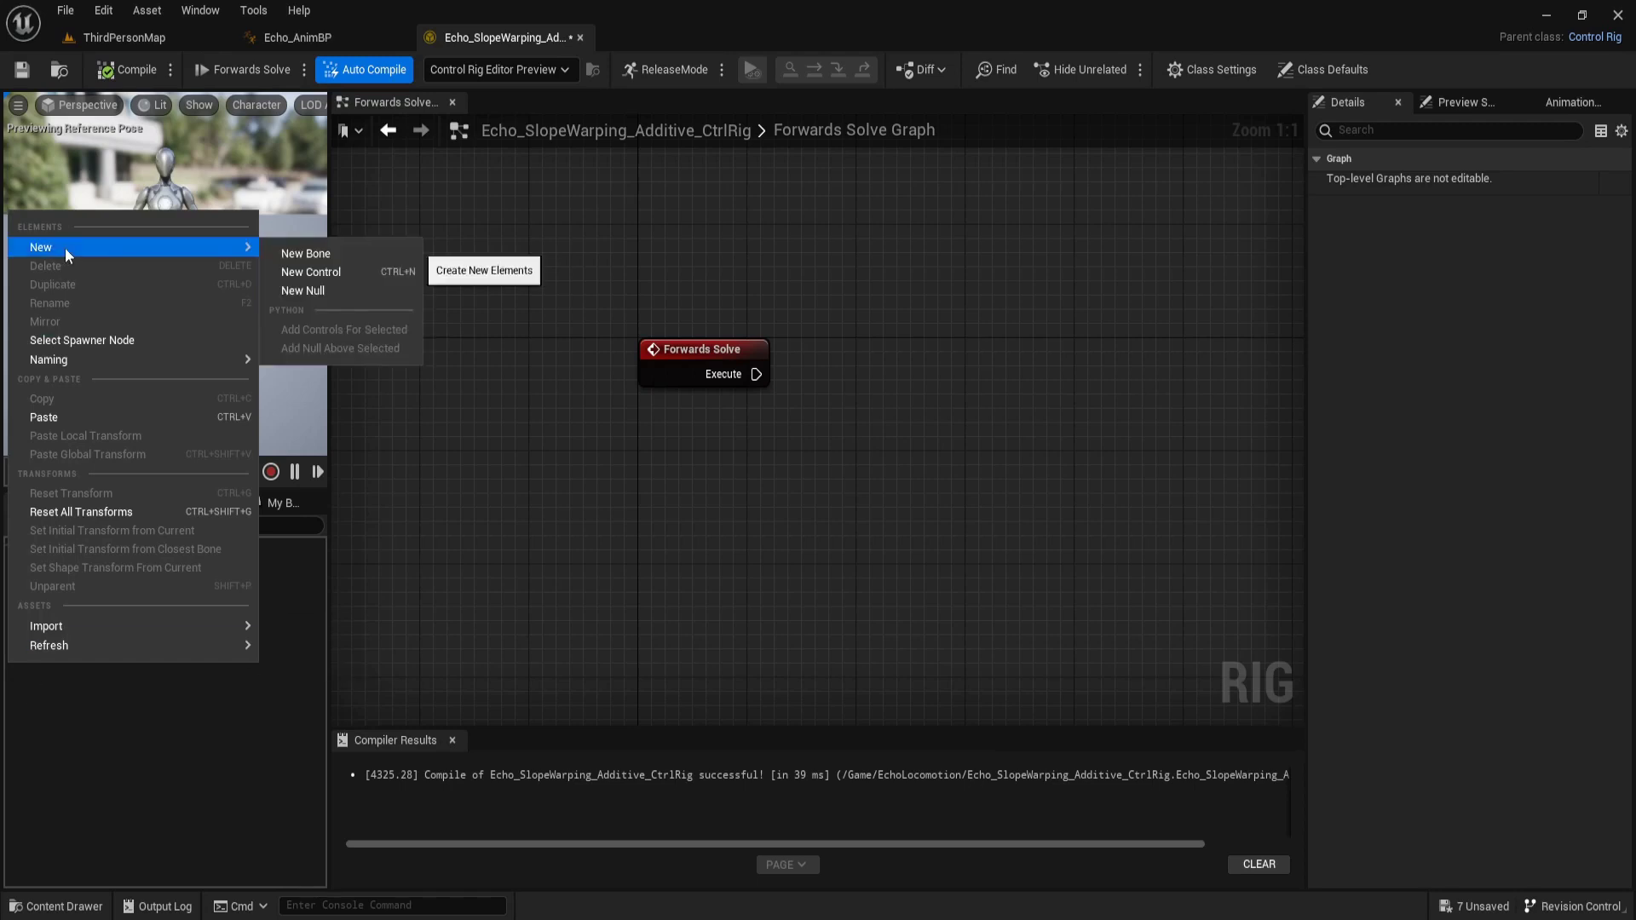
{"action": "left_click", "coordinate": [359, 269]}
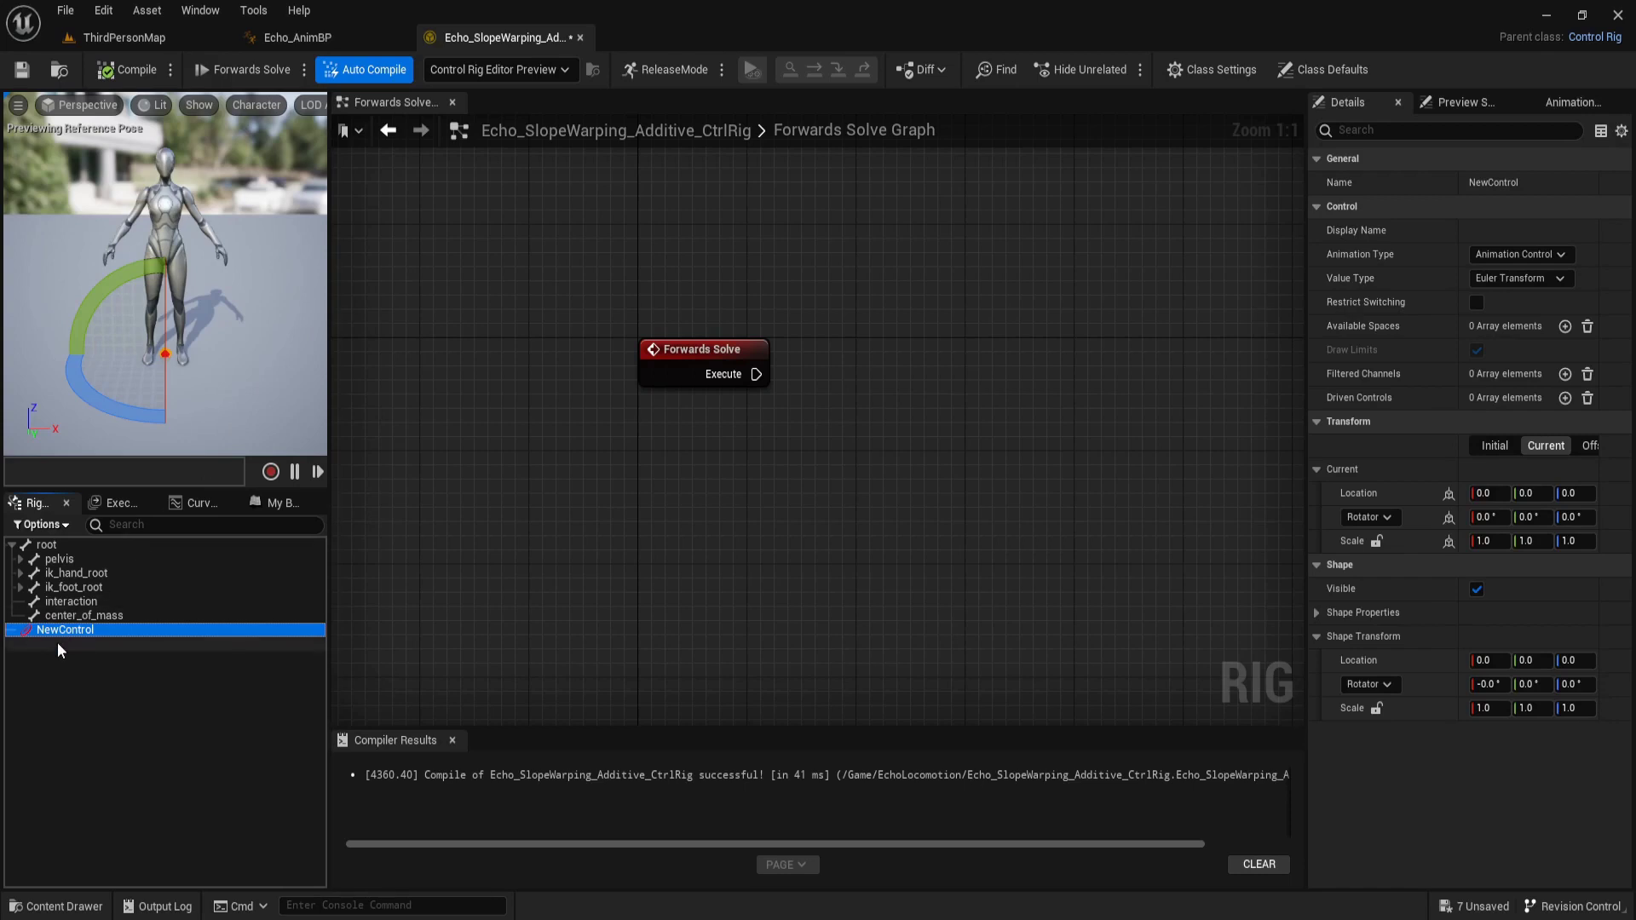
{"action": "type", "text": "RootCtrl"}
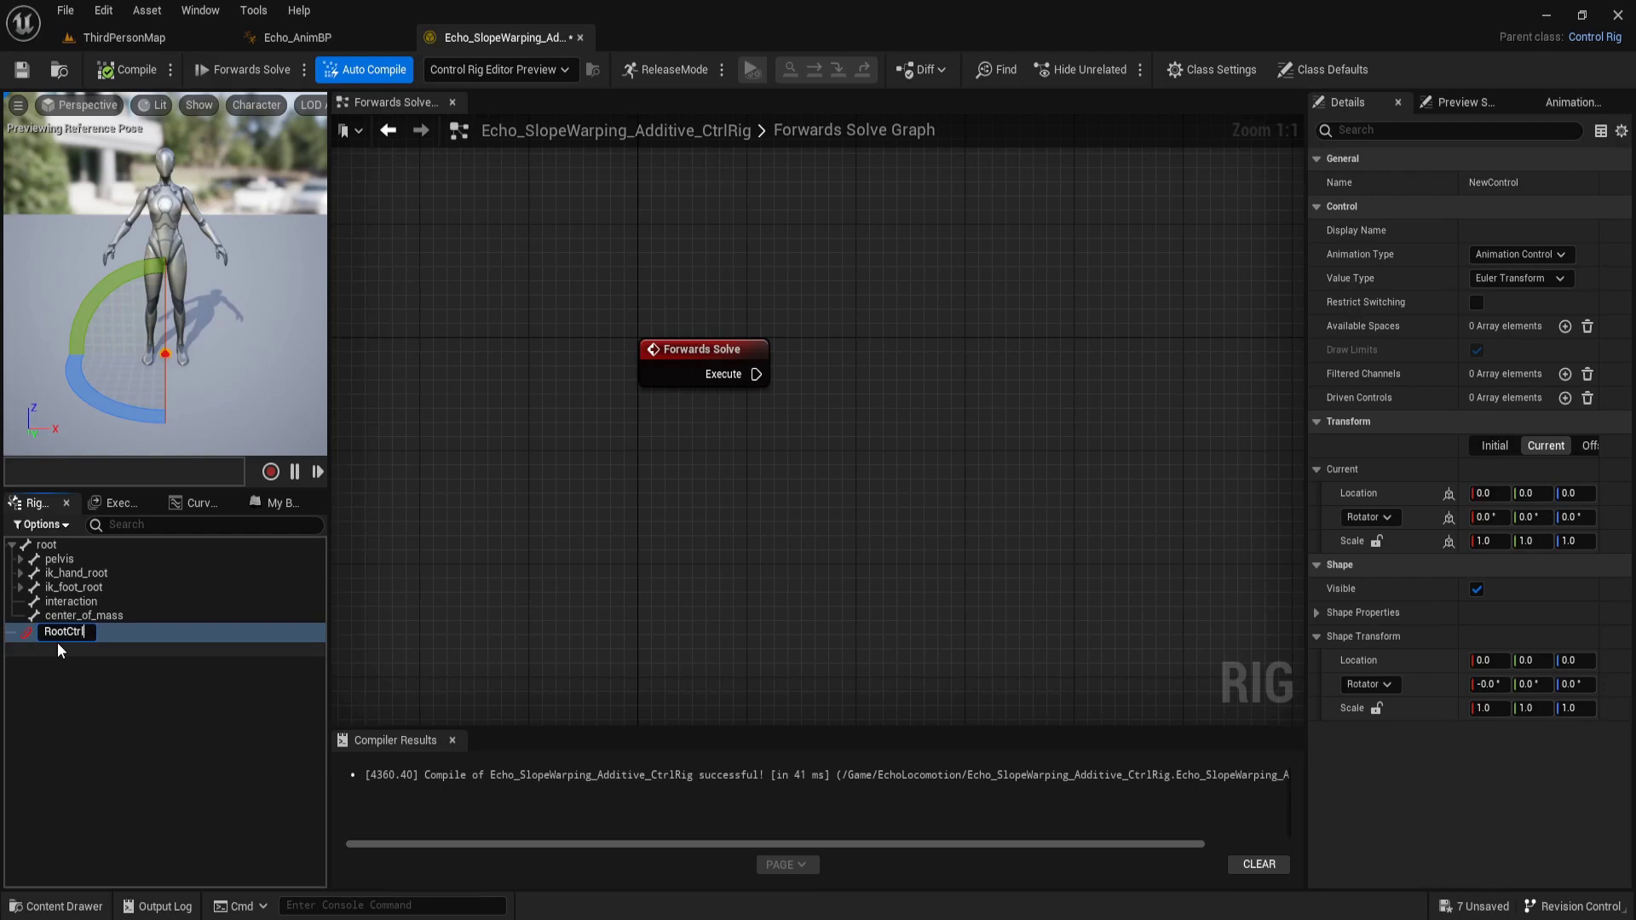
{"action": "key", "text": "Return"}
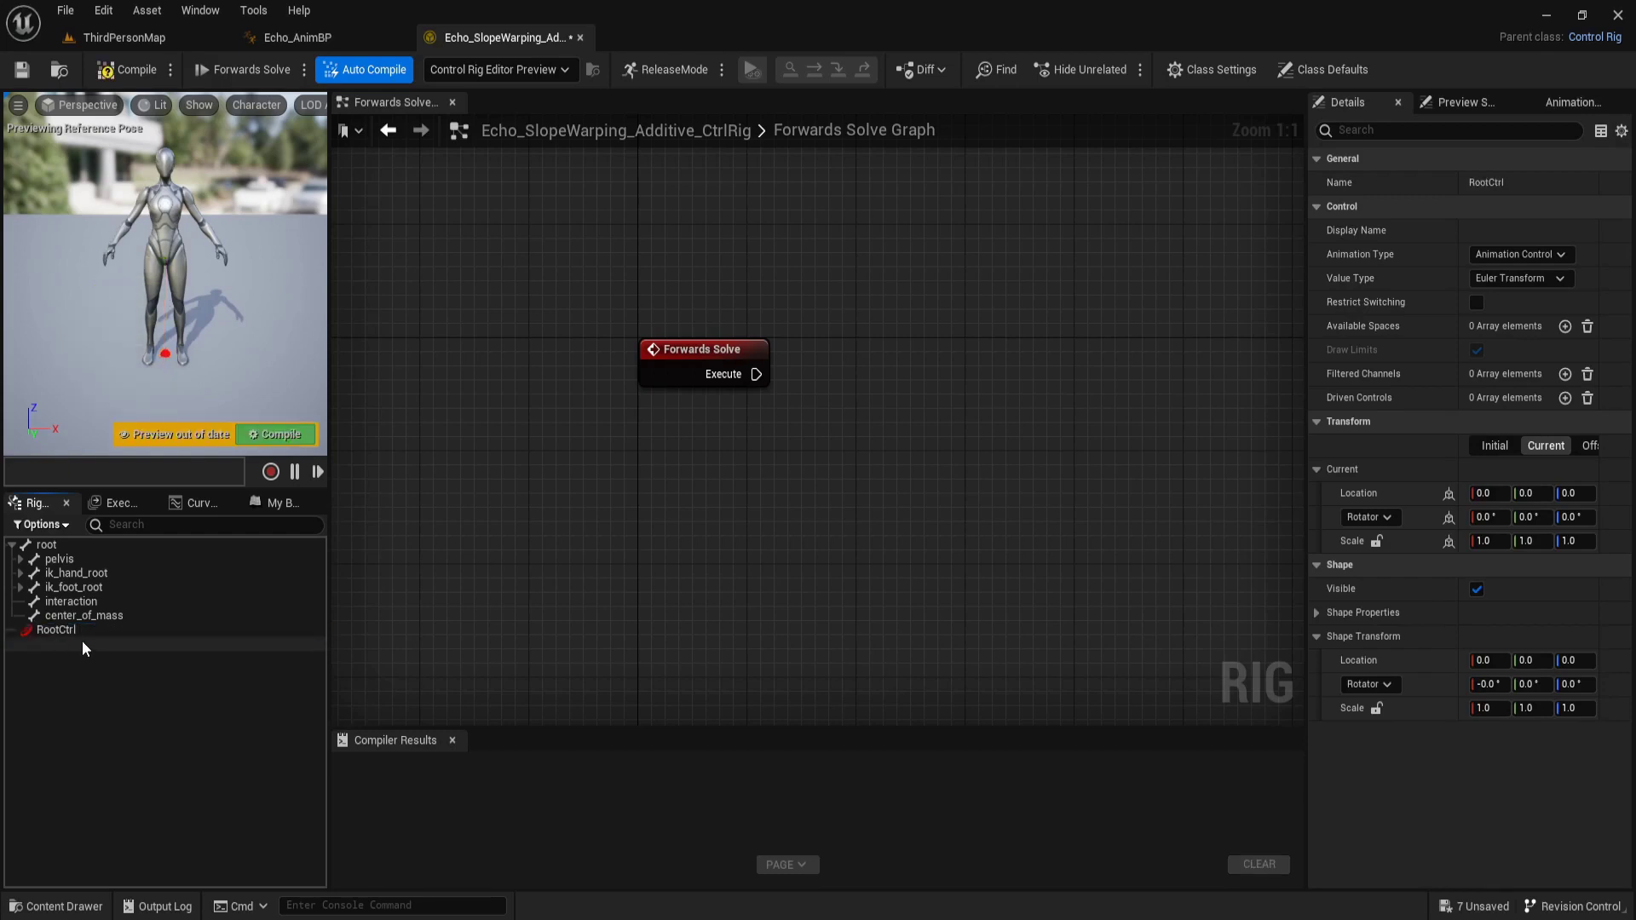
Set RootCtrl's shape colour to pure green (G 1, R 0)
{"action": "left_click", "coordinate": [1317, 613]}
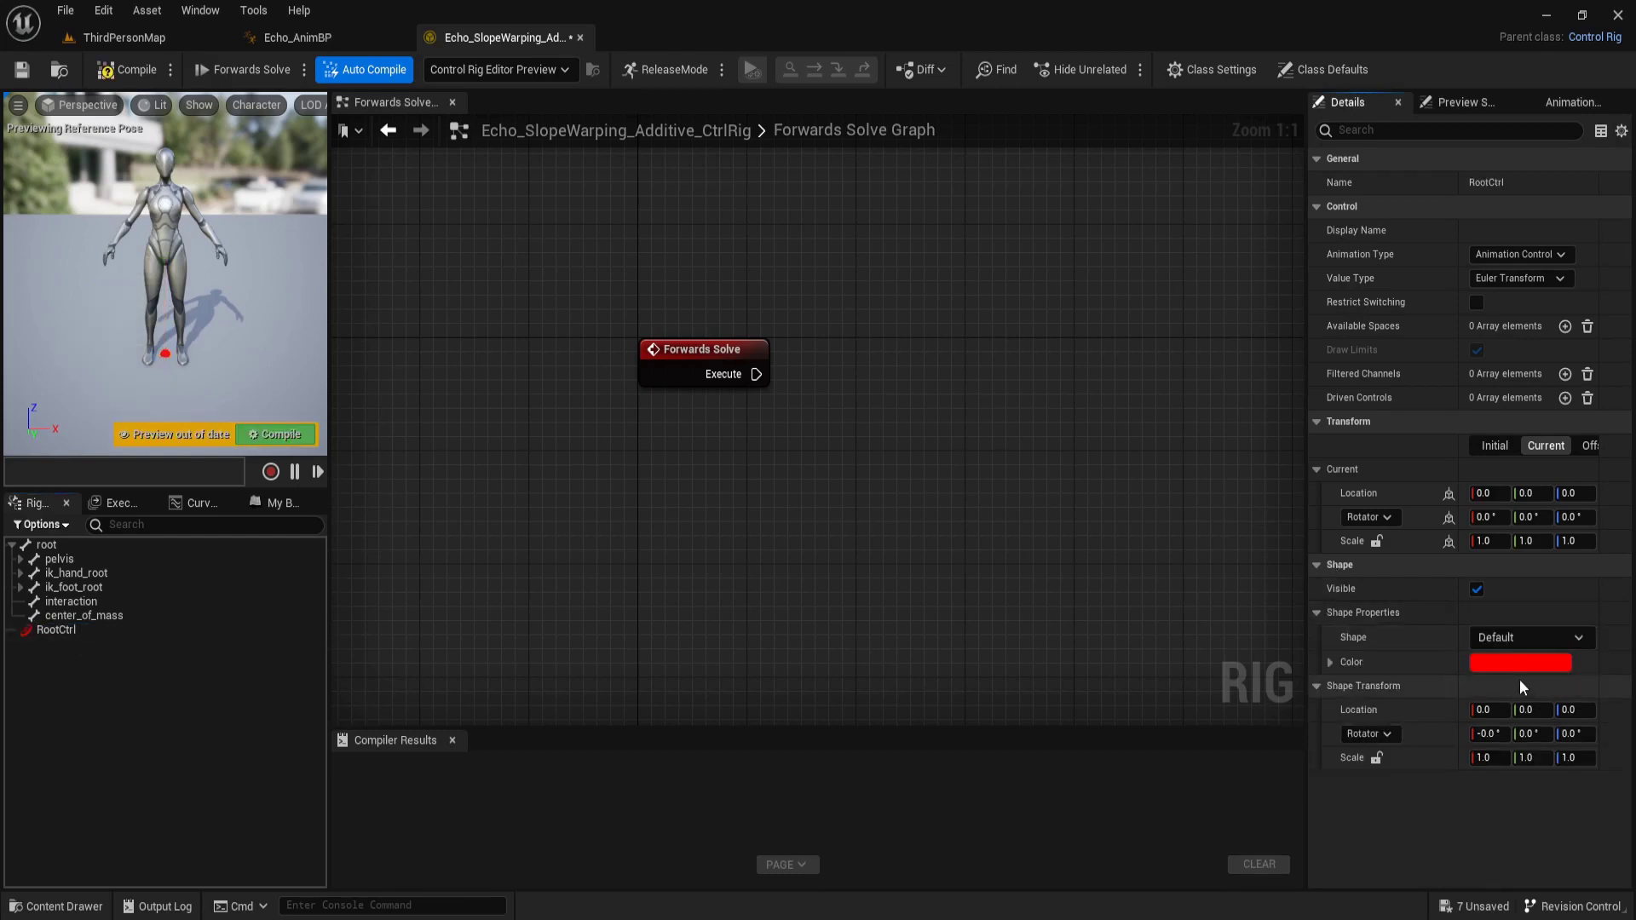
{"action": "left_click", "coordinate": [1524, 666]}
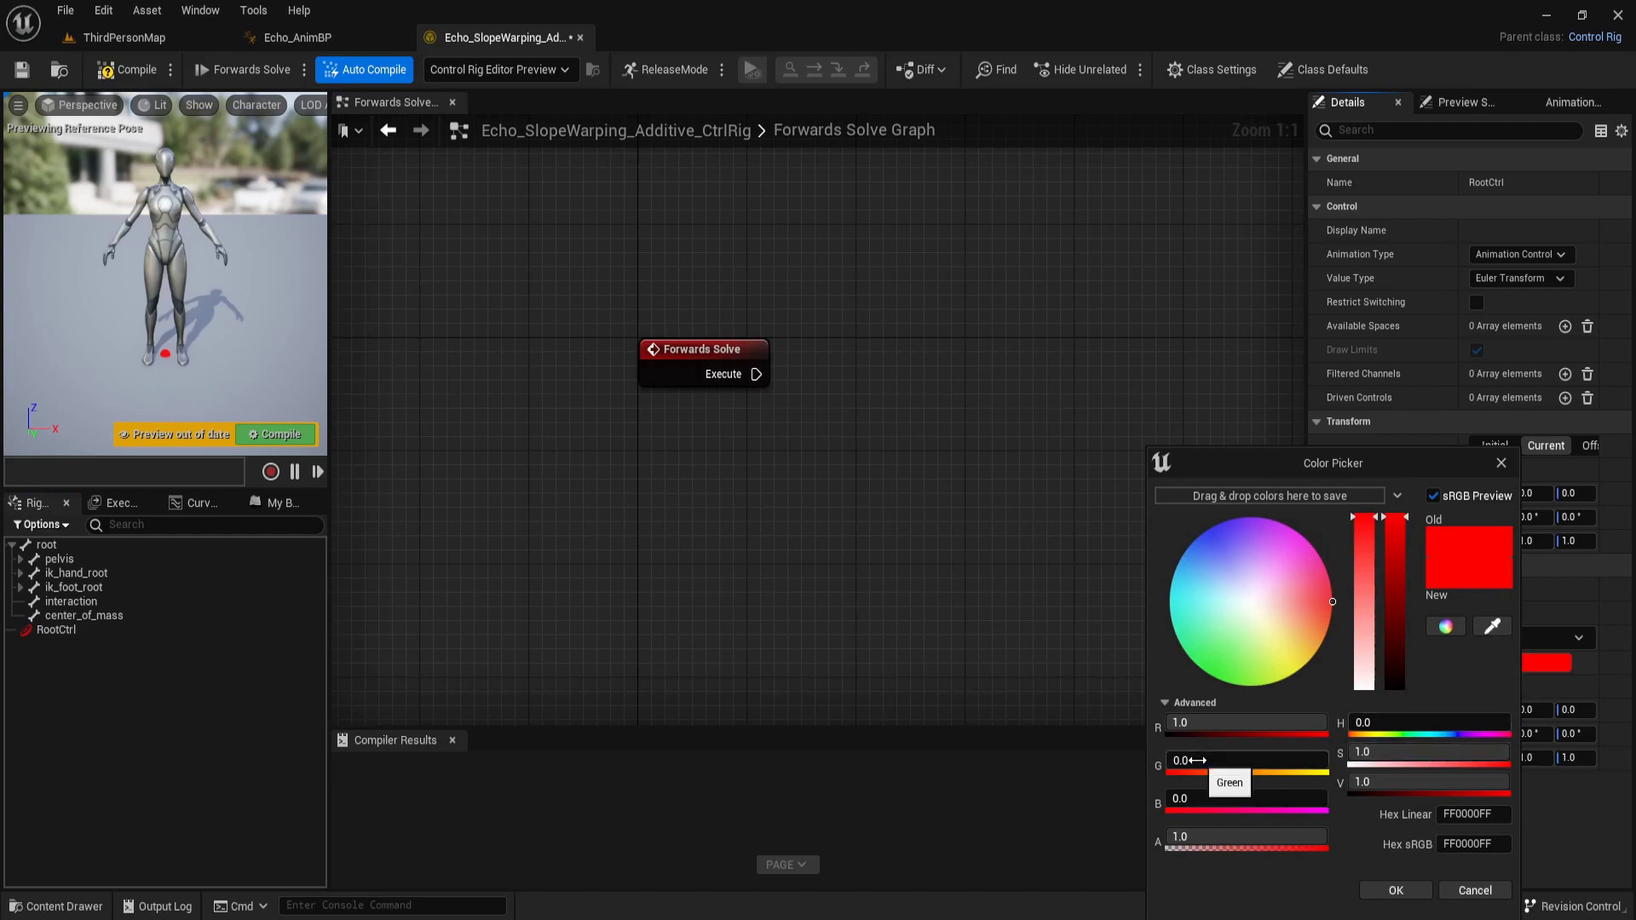
{"action": "left_click_drag", "start_coordinate": [1196, 759], "coordinate": [1295, 759]}
{"action": "left_click_drag", "start_coordinate": [1192, 722], "coordinate": [1145, 722]}
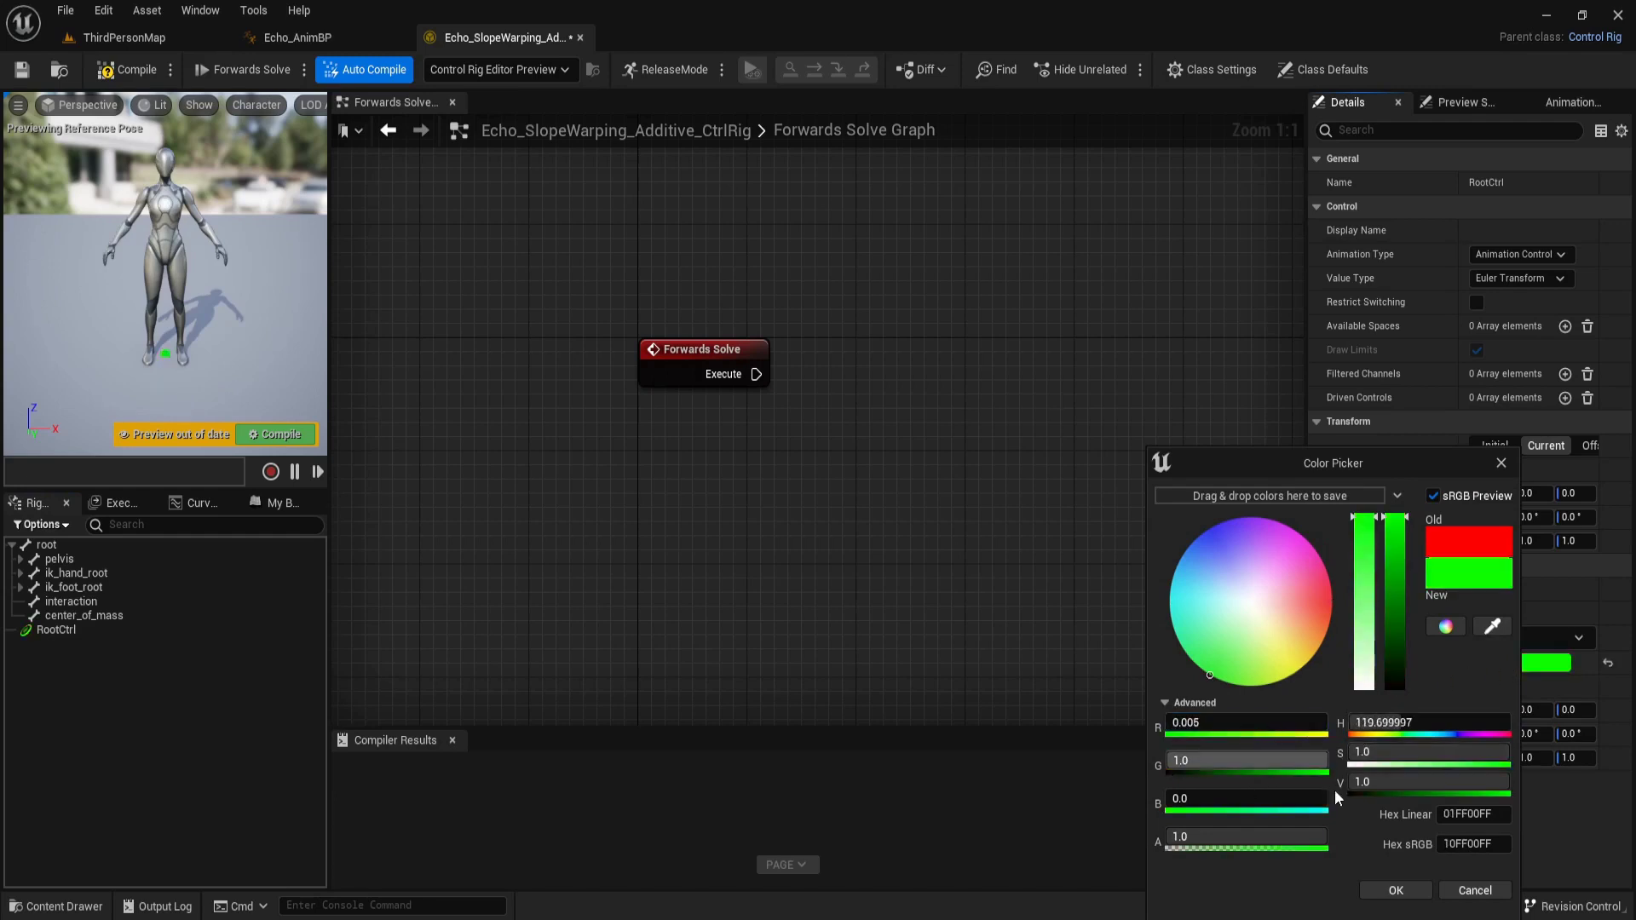
{"action": "left_click", "coordinate": [1384, 890]}
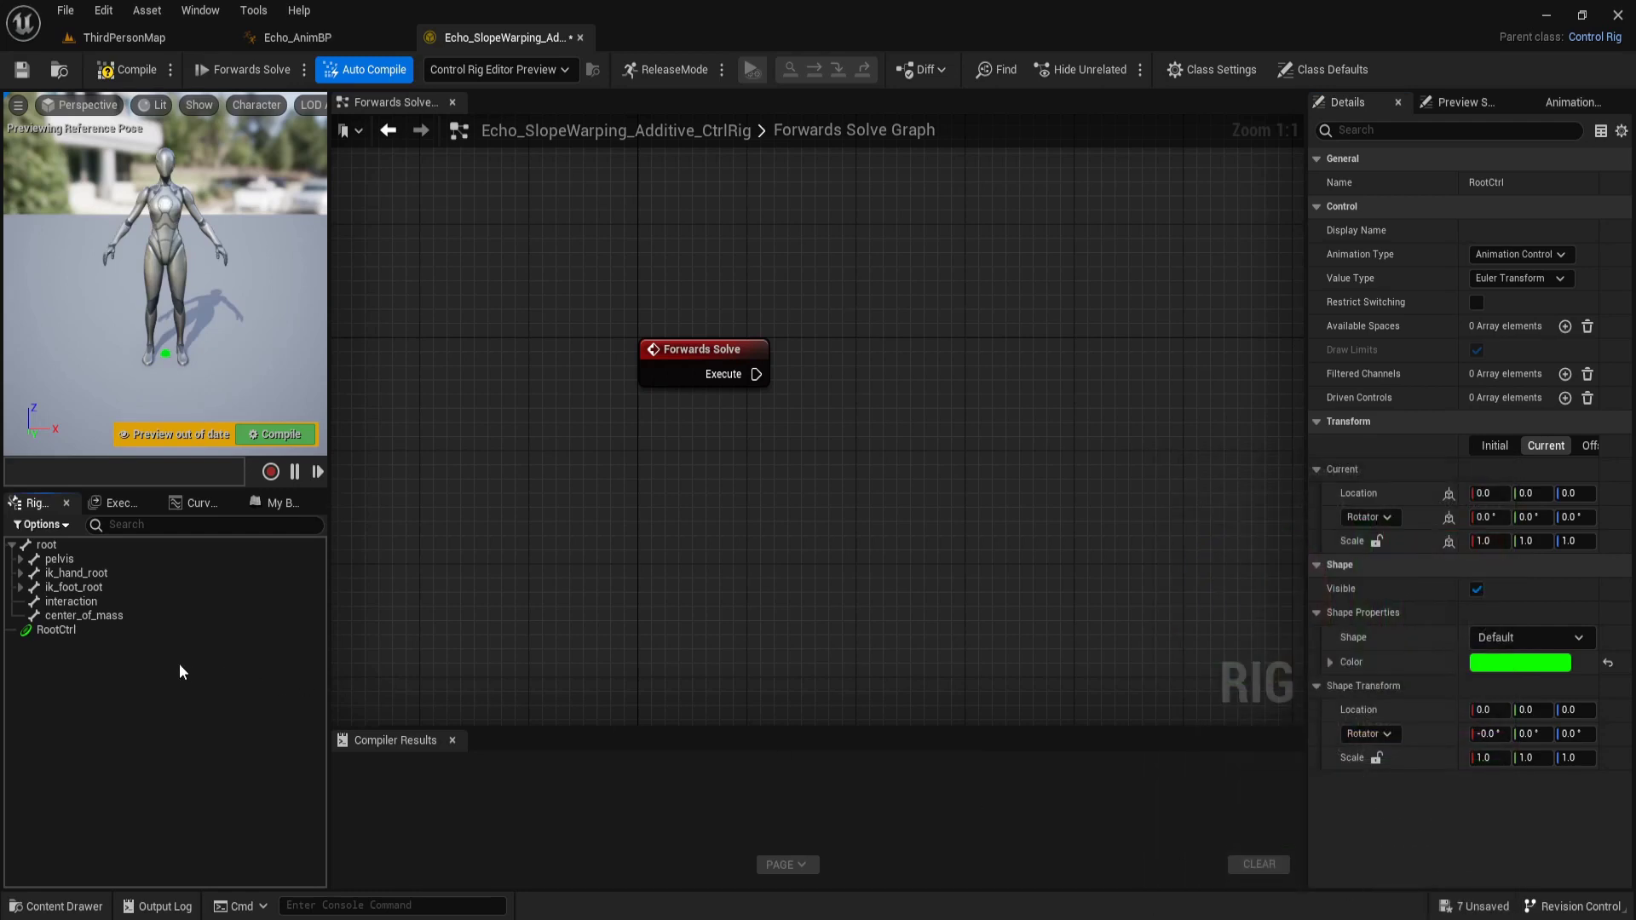
{"action": "left_click", "coordinate": [120, 631]}
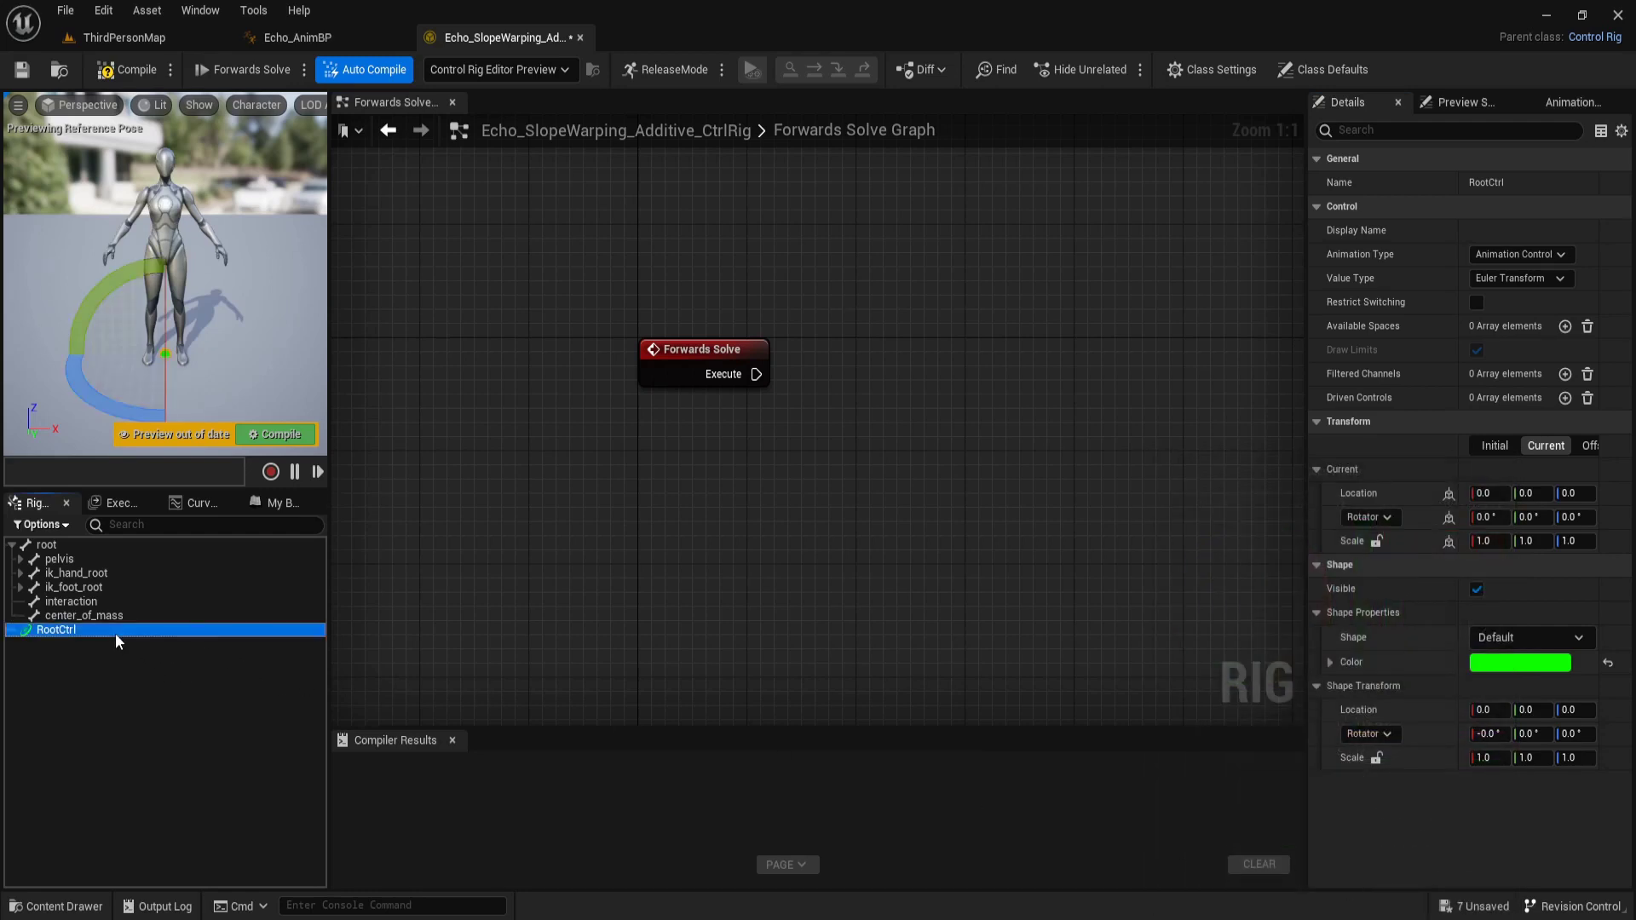
Add a control named OffsetCtrl under RootCtrl
{"action": "right_click", "coordinate": [119, 639]}
{"action": "mouse_move", "coordinate": [170, 196]}
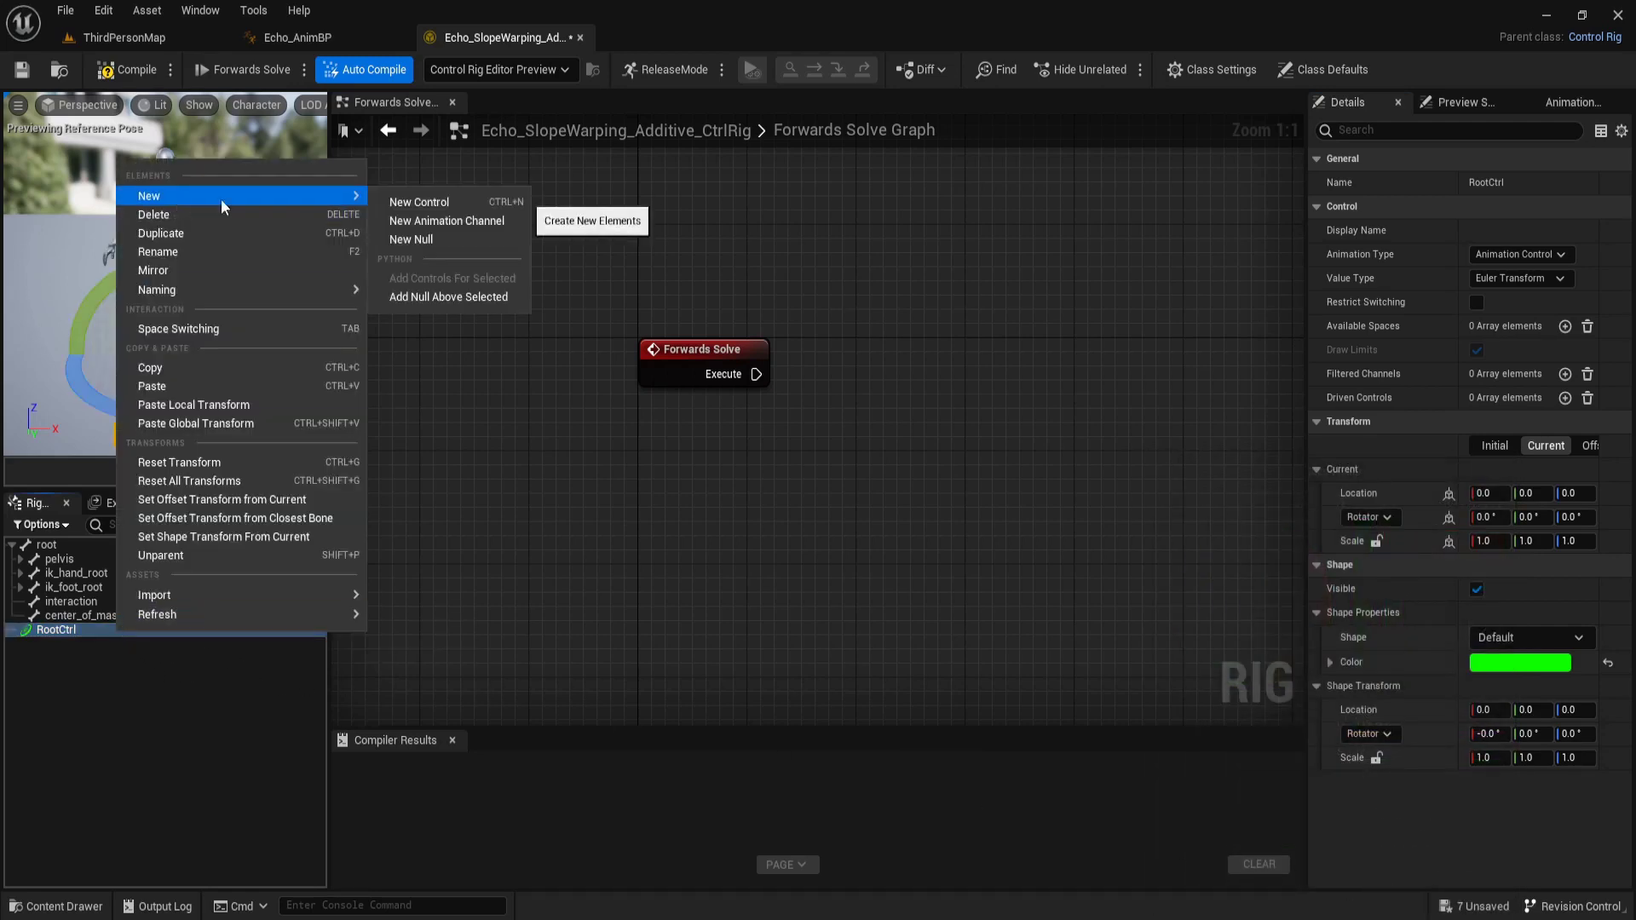
{"action": "left_click", "coordinate": [418, 204]}
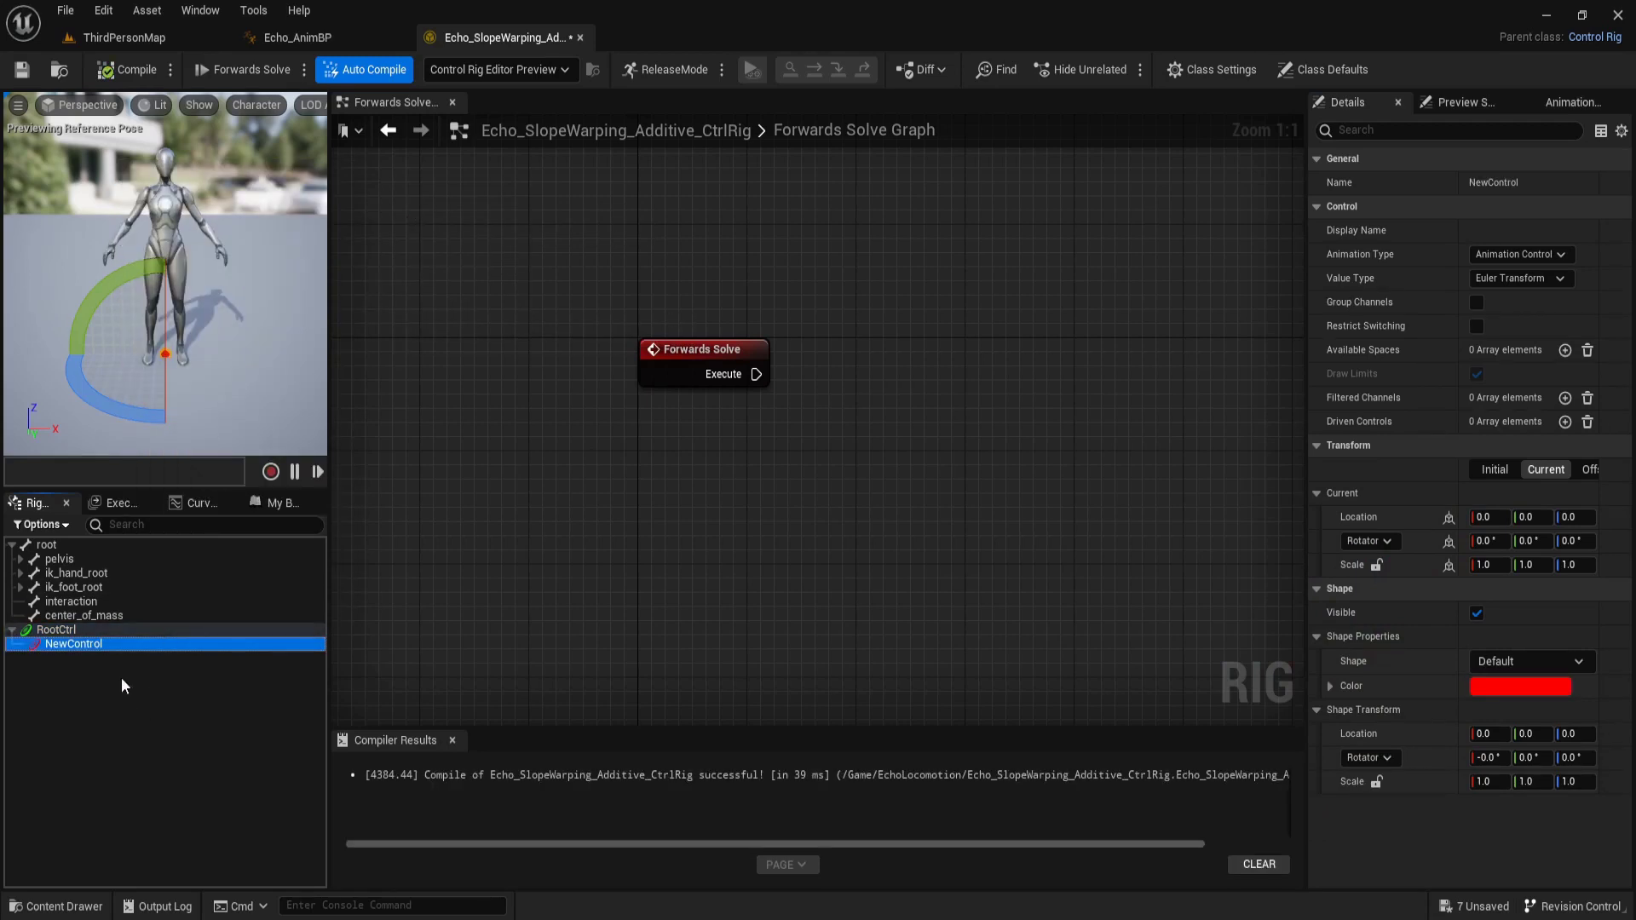
{"action": "double_click", "coordinate": [114, 647]}
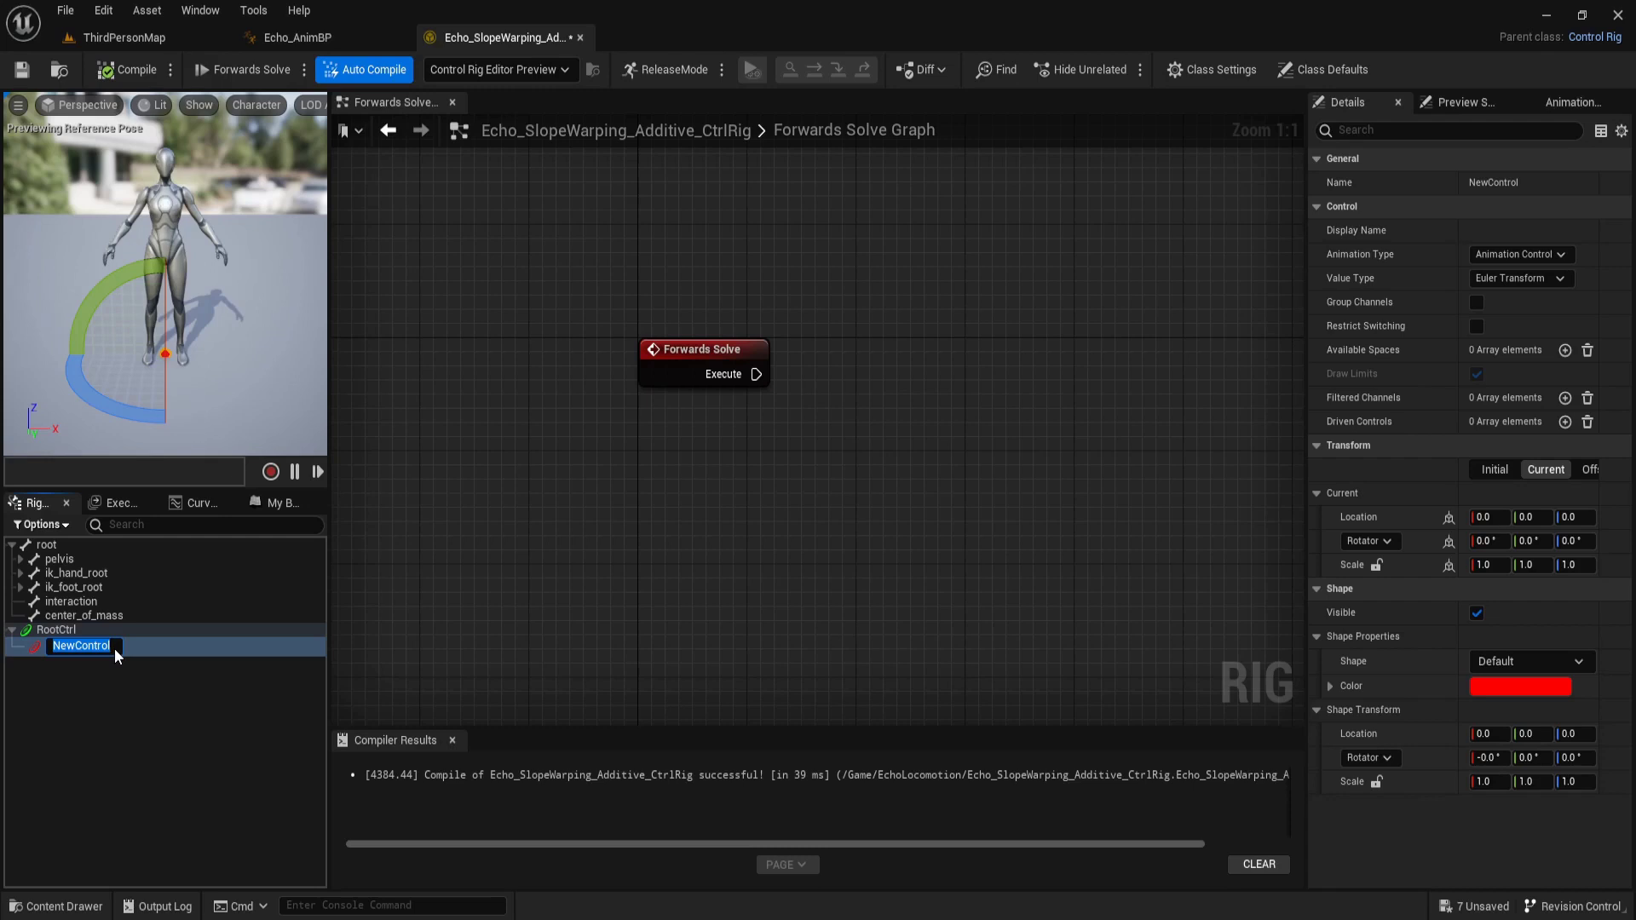
{"action": "type", "text": "Offset"}
{"action": "key", "text": "Return"}
Add a control named RightKneePVCtrl under OffsetCtrl
{"action": "right_click", "coordinate": [91, 642]}
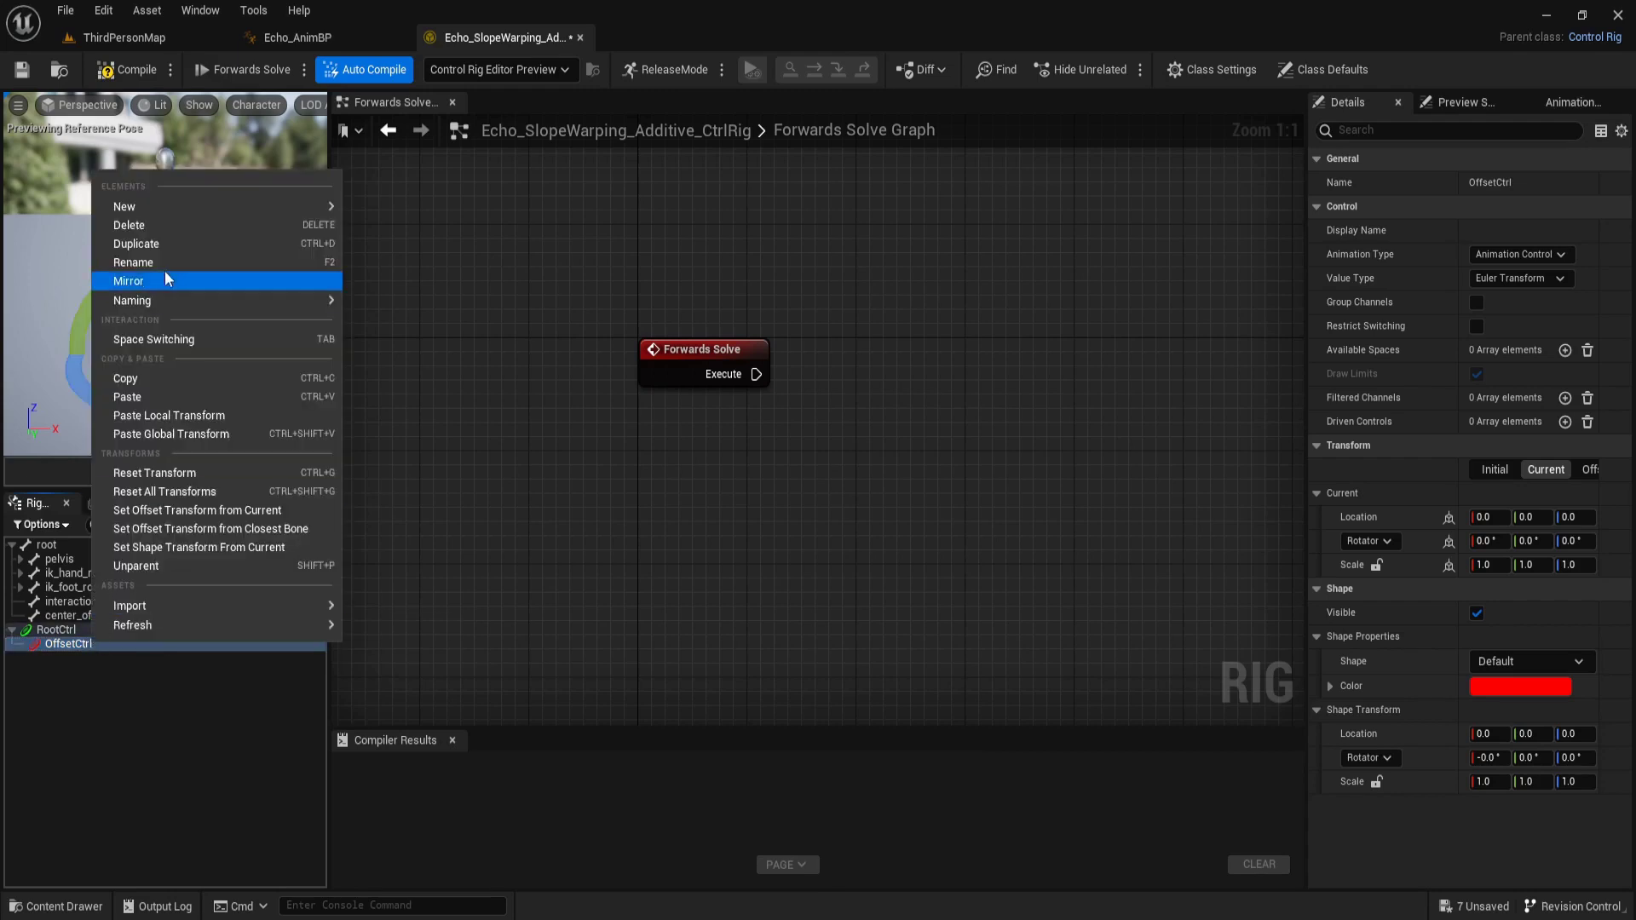
{"action": "mouse_move", "coordinate": [182, 209]}
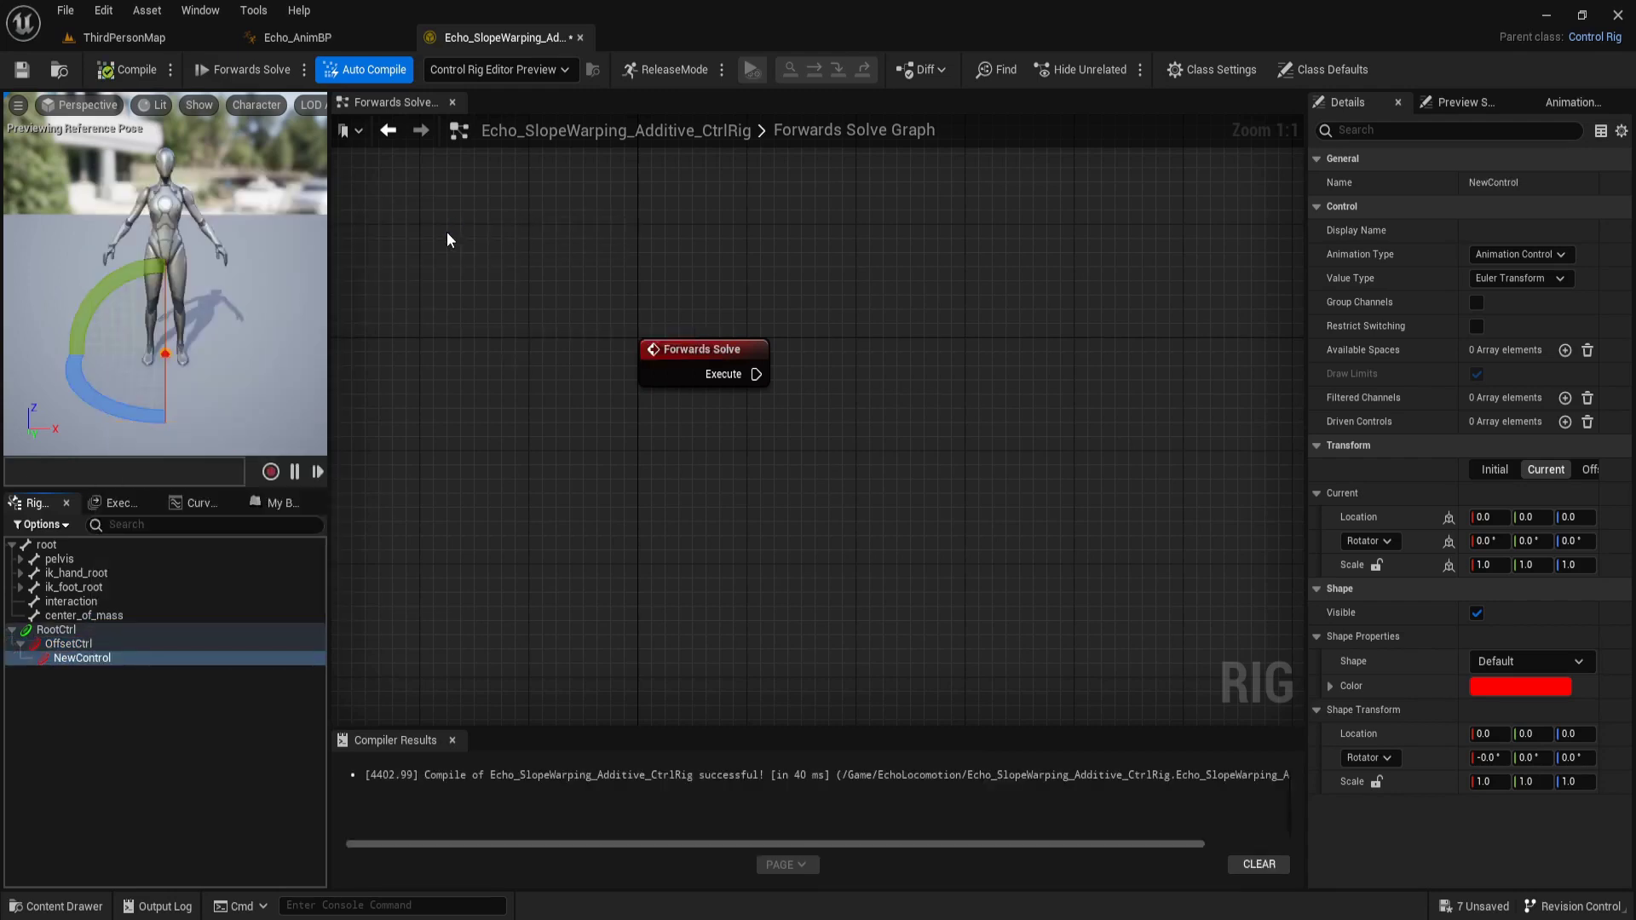
{"action": "key", "text": "F2"}
{"action": "type", "text": "R"}
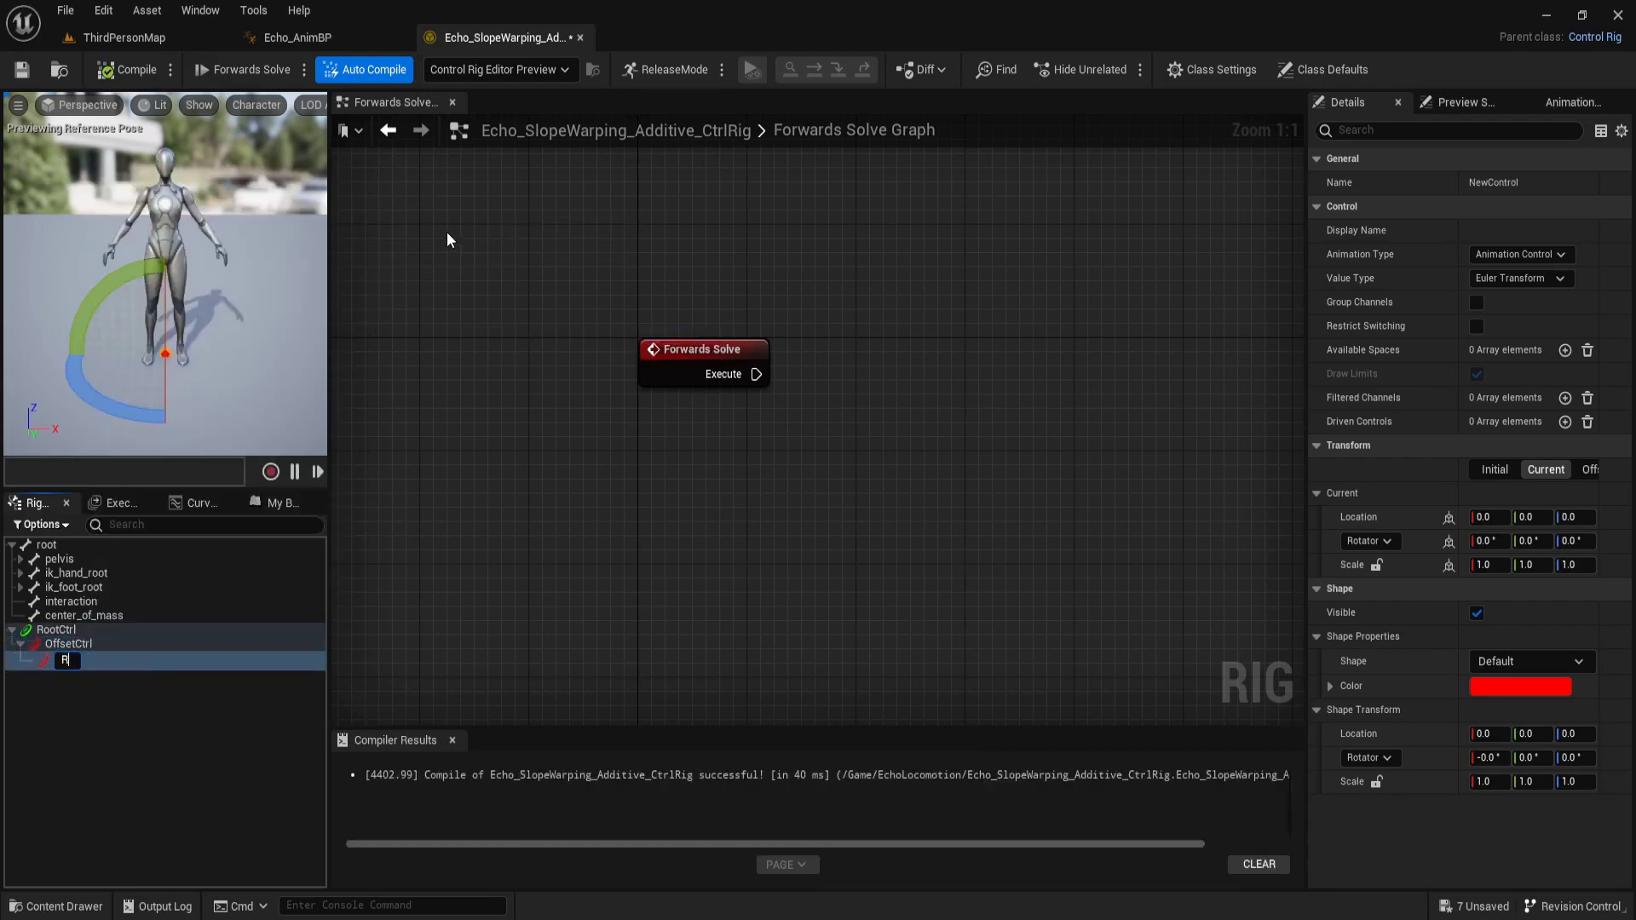
{"action": "type", "text": "ightK"}
{"action": "type", "text": "neeP"}
{"action": "type", "text": "VCT"}
{"action": "key", "text": "BackSpace"}
{"action": "type", "text": "trl"}
{"action": "key", "text": "Return"}
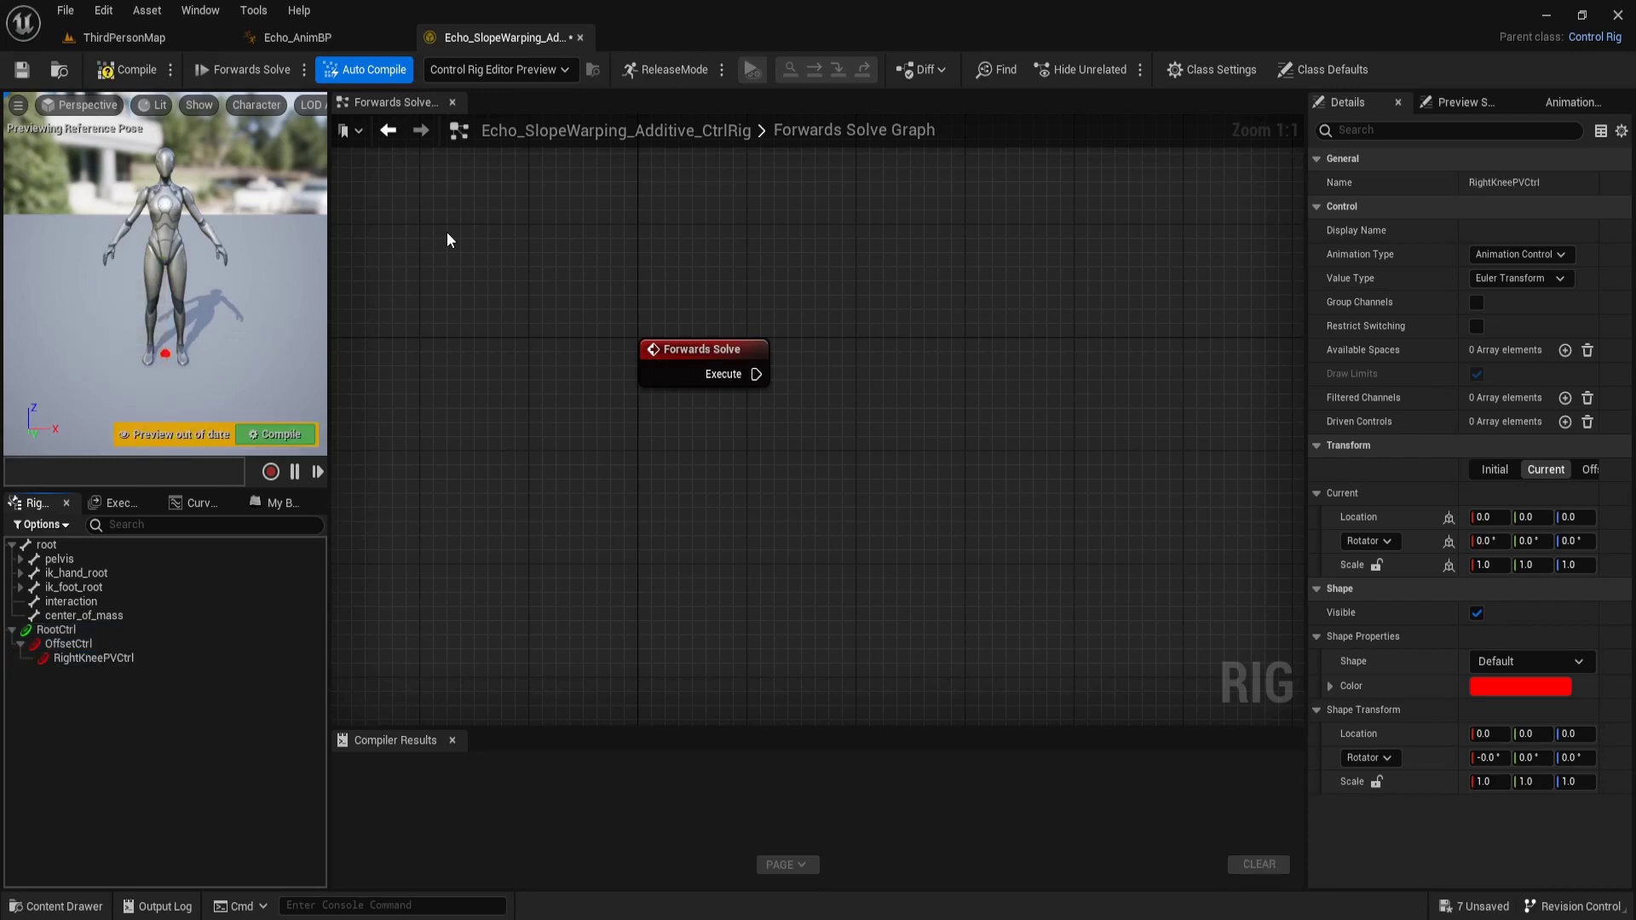
Add a control named LeftKneePVCtrl under OffsetCtrl
{"action": "left_click", "coordinate": [105, 641]}
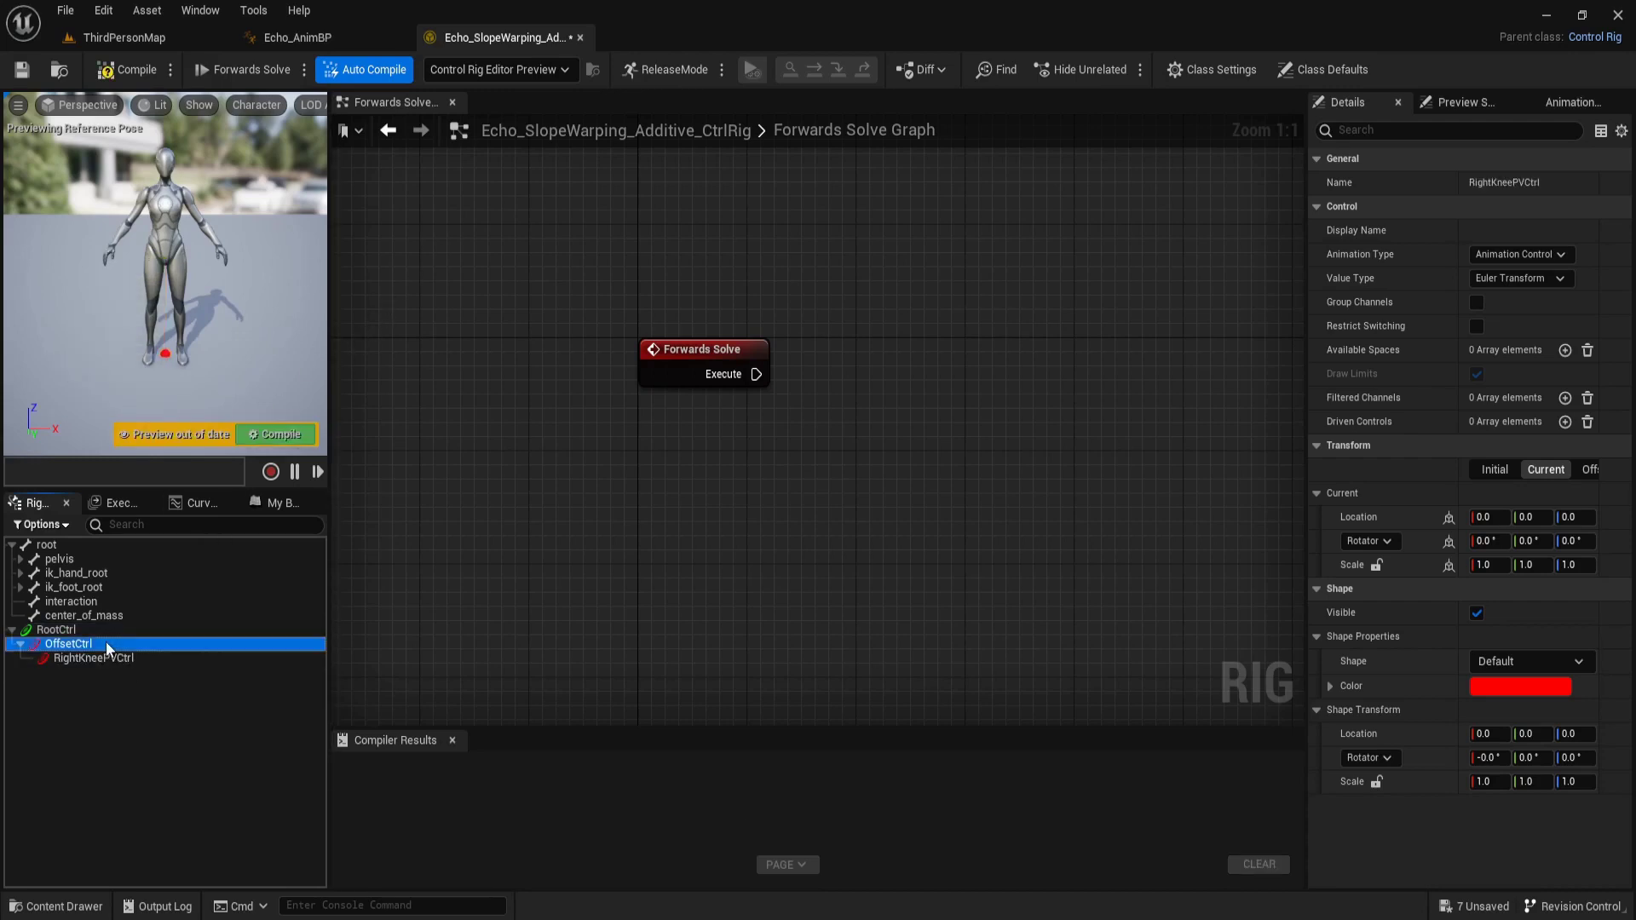
{"action": "right_click", "coordinate": [106, 642]}
{"action": "mouse_move", "coordinate": [161, 205]}
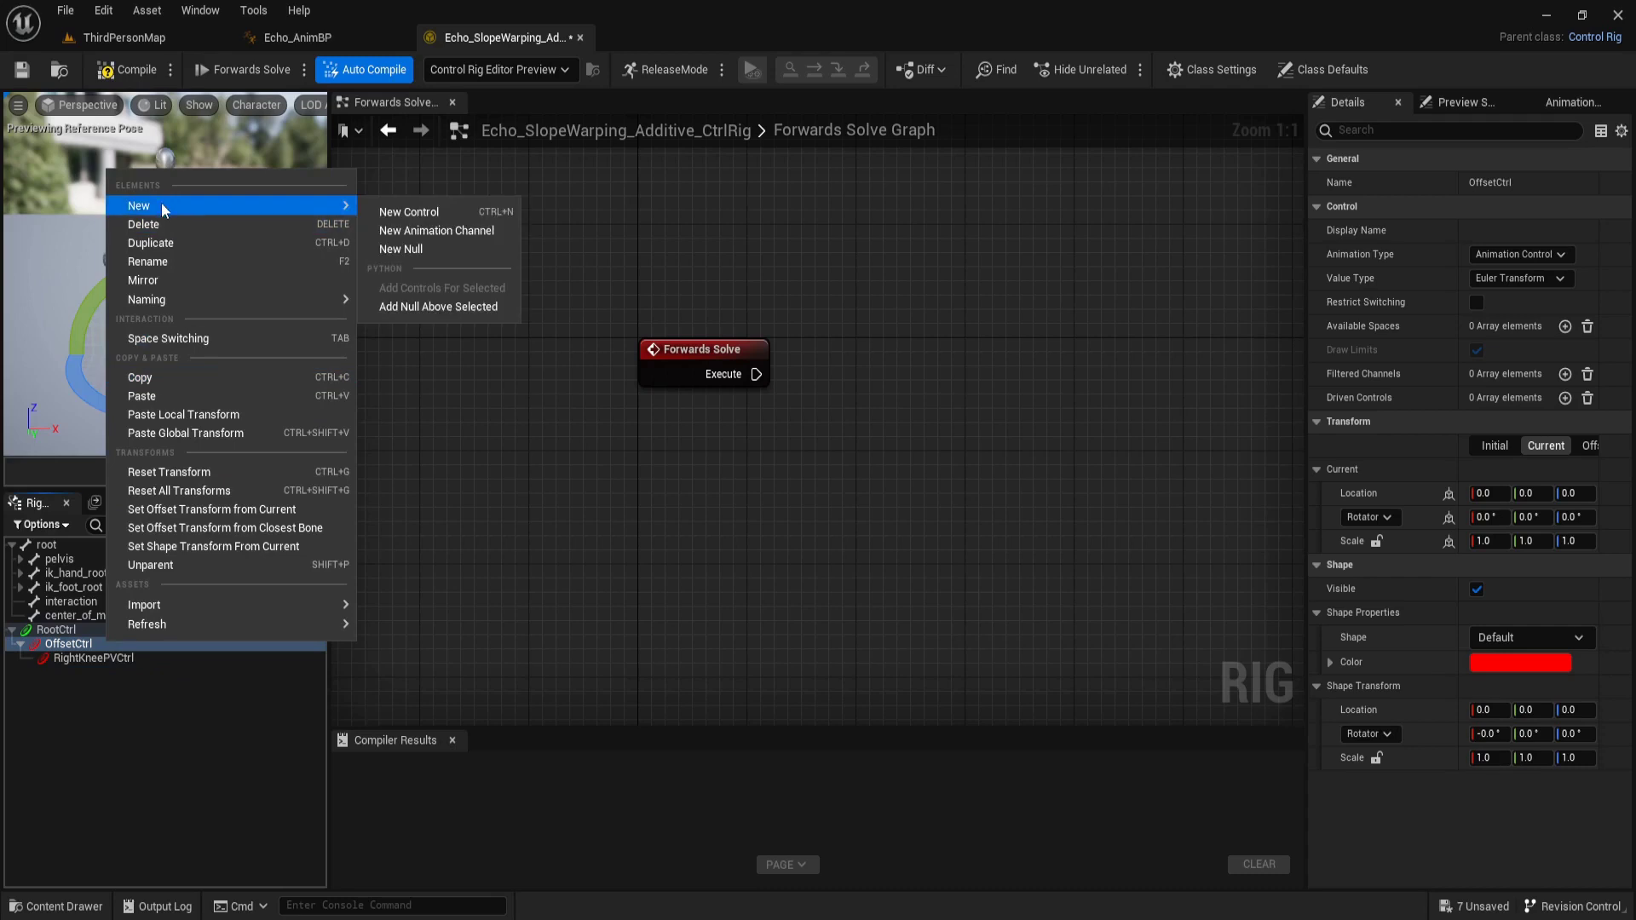
{"action": "left_click", "coordinate": [400, 211]}
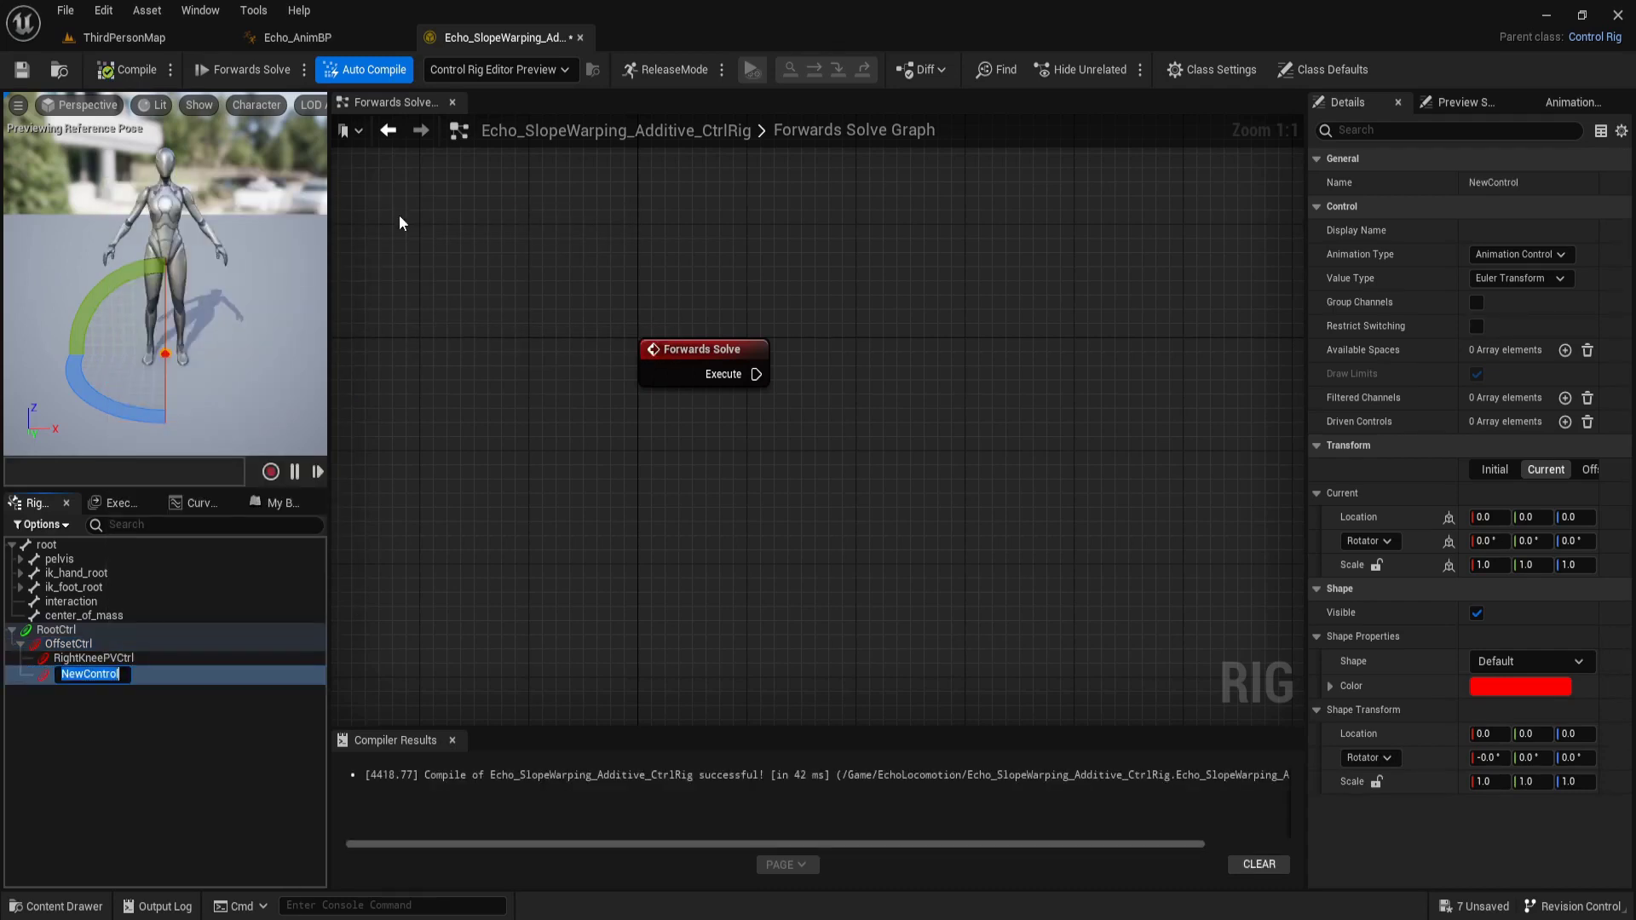
{"action": "type", "text": "Left"}
{"action": "type", "text": "Knee"}
{"action": "type", "text": "PVC"}
{"action": "type", "text": "trl"}
{"action": "key", "text": "Return"}
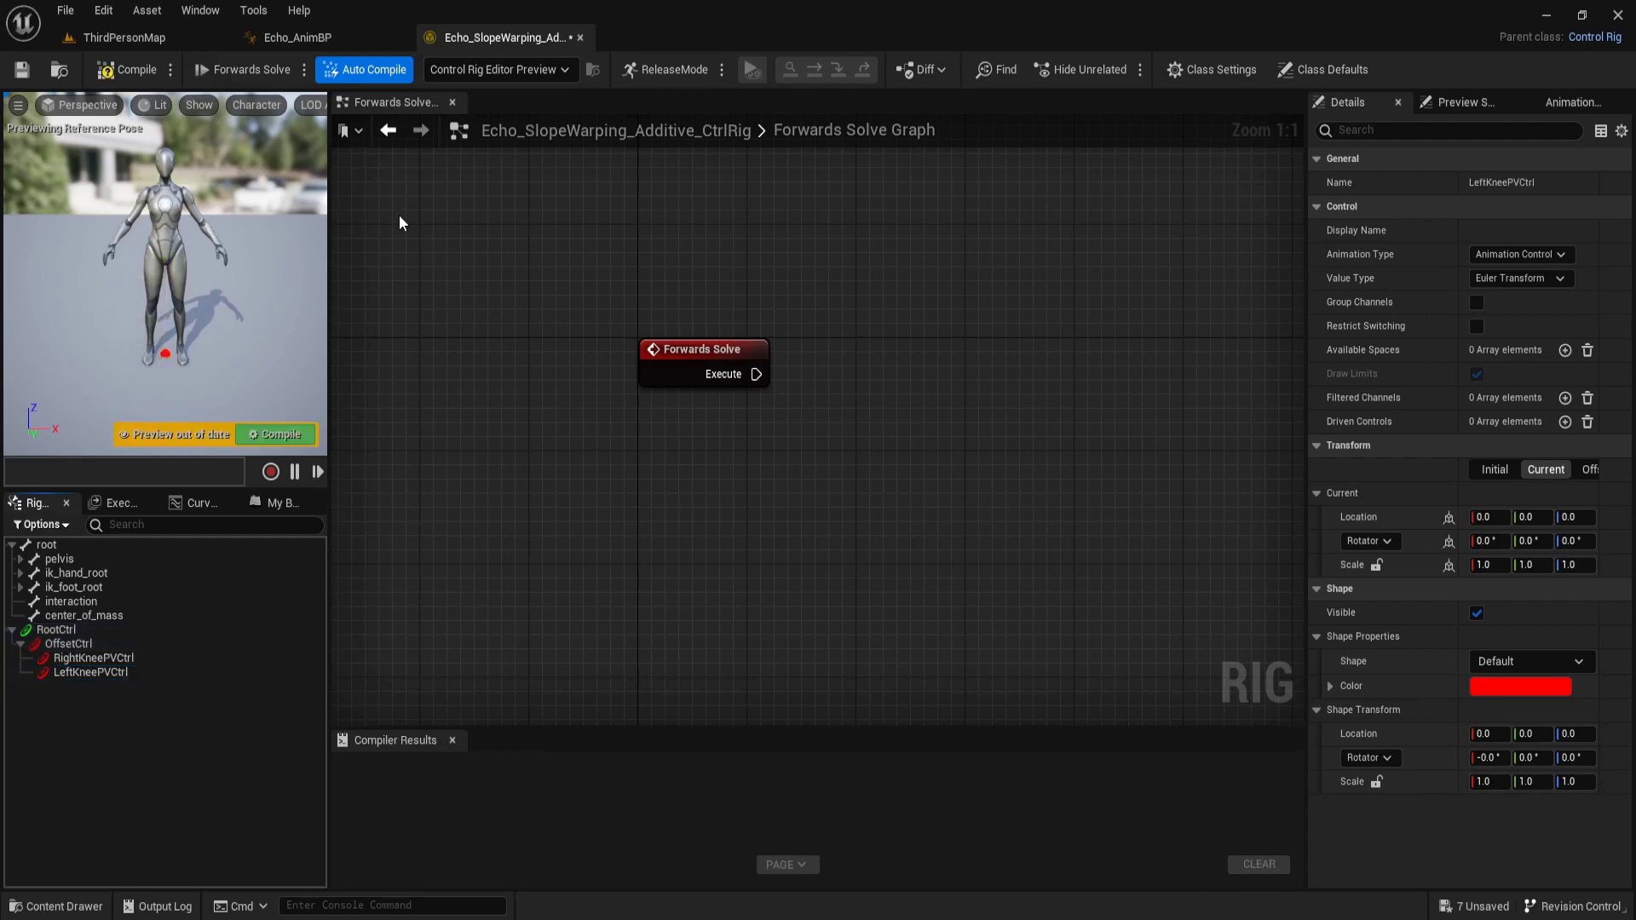
Set LeftKneePVCtrl's shape colour to blue (R 0, B 1)
{"action": "left_click", "coordinate": [192, 673]}
{"action": "left_click", "coordinate": [1501, 687]}
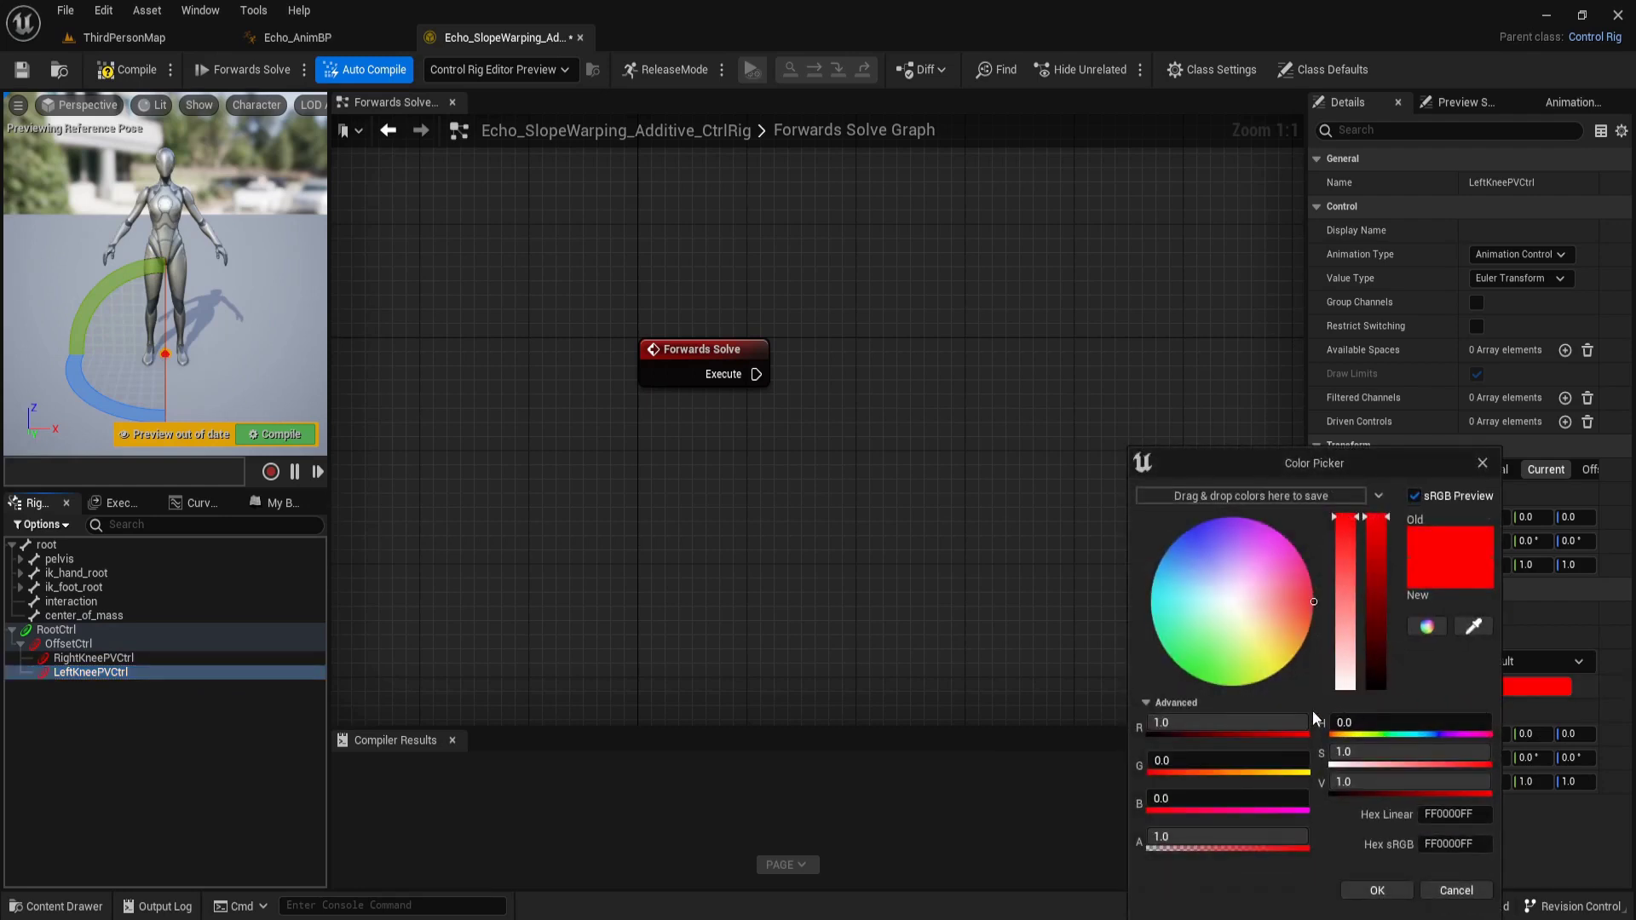
{"action": "left_click_drag", "start_coordinate": [1238, 713], "coordinate": [1151, 712]}
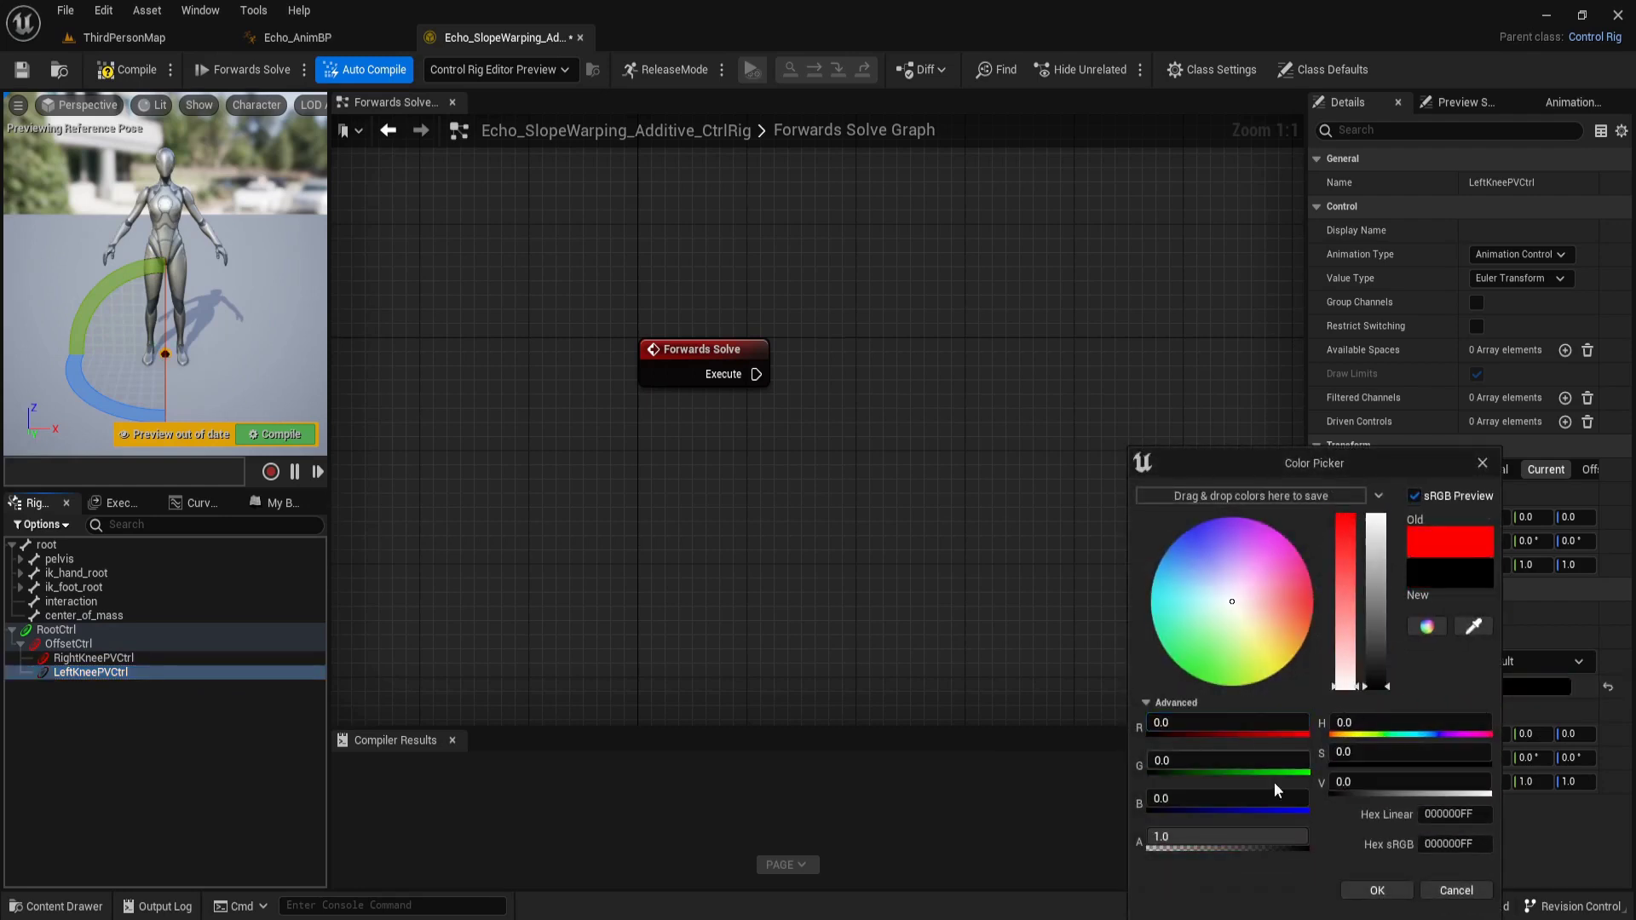
{"action": "left_click", "coordinate": [1227, 798]}
{"action": "type", "text": "1"}
{"action": "key", "text": "Return"}
{"action": "left_click", "coordinate": [1377, 890]}
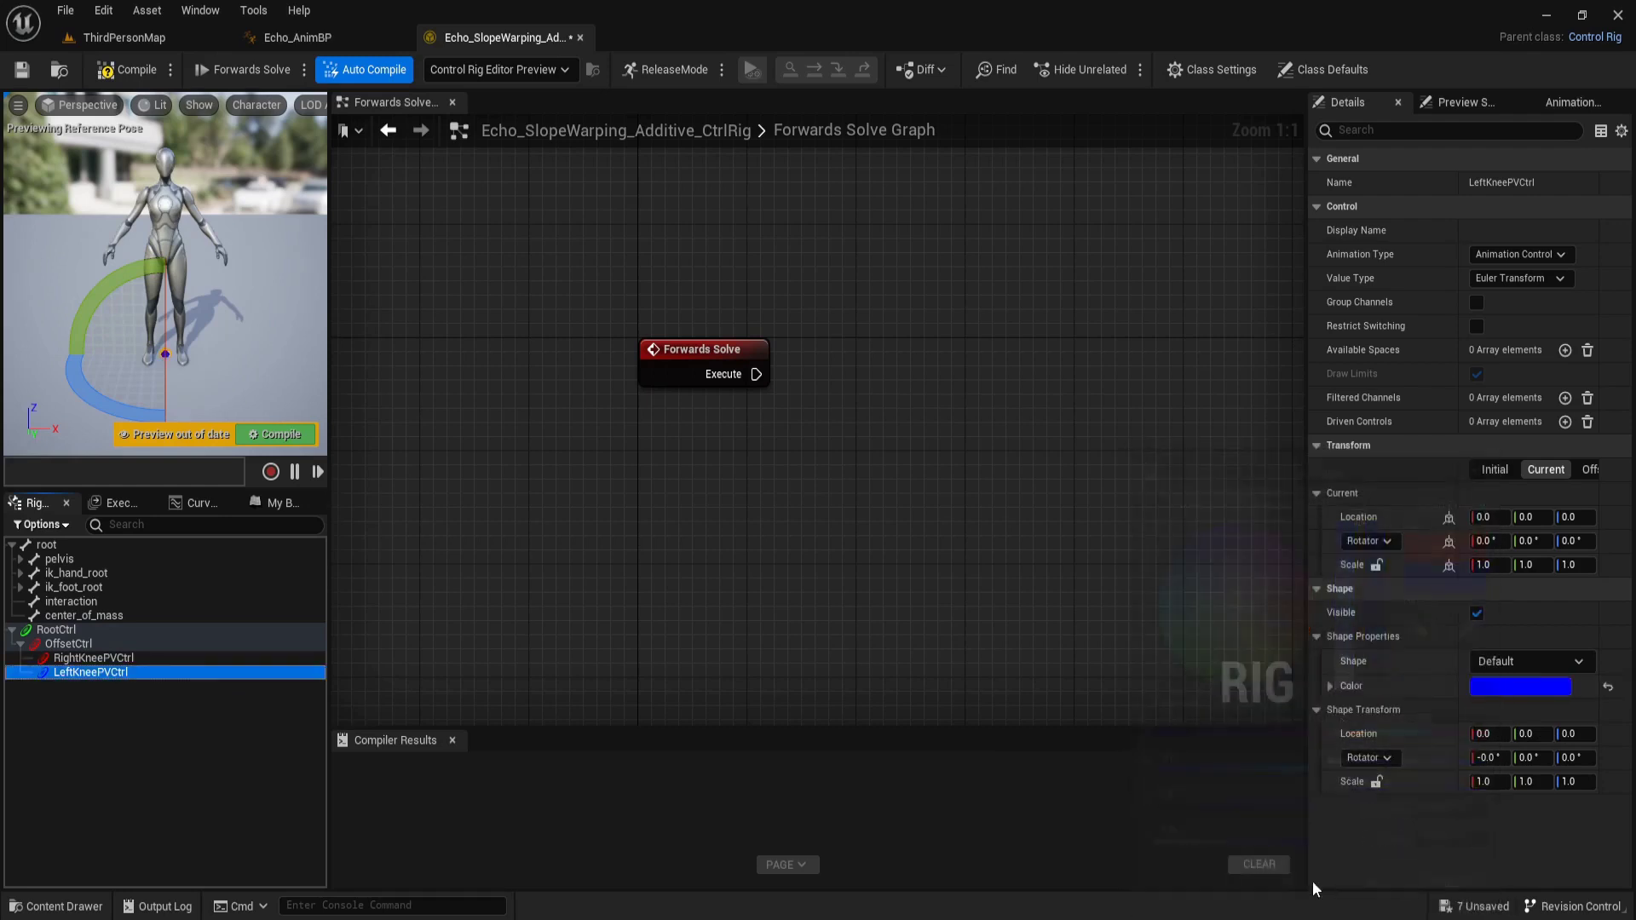
{"action": "left_click", "coordinate": [123, 672]}
Add a new control named BodyCtrl under OffsetCtrl
{"action": "left_click", "coordinate": [104, 645]}
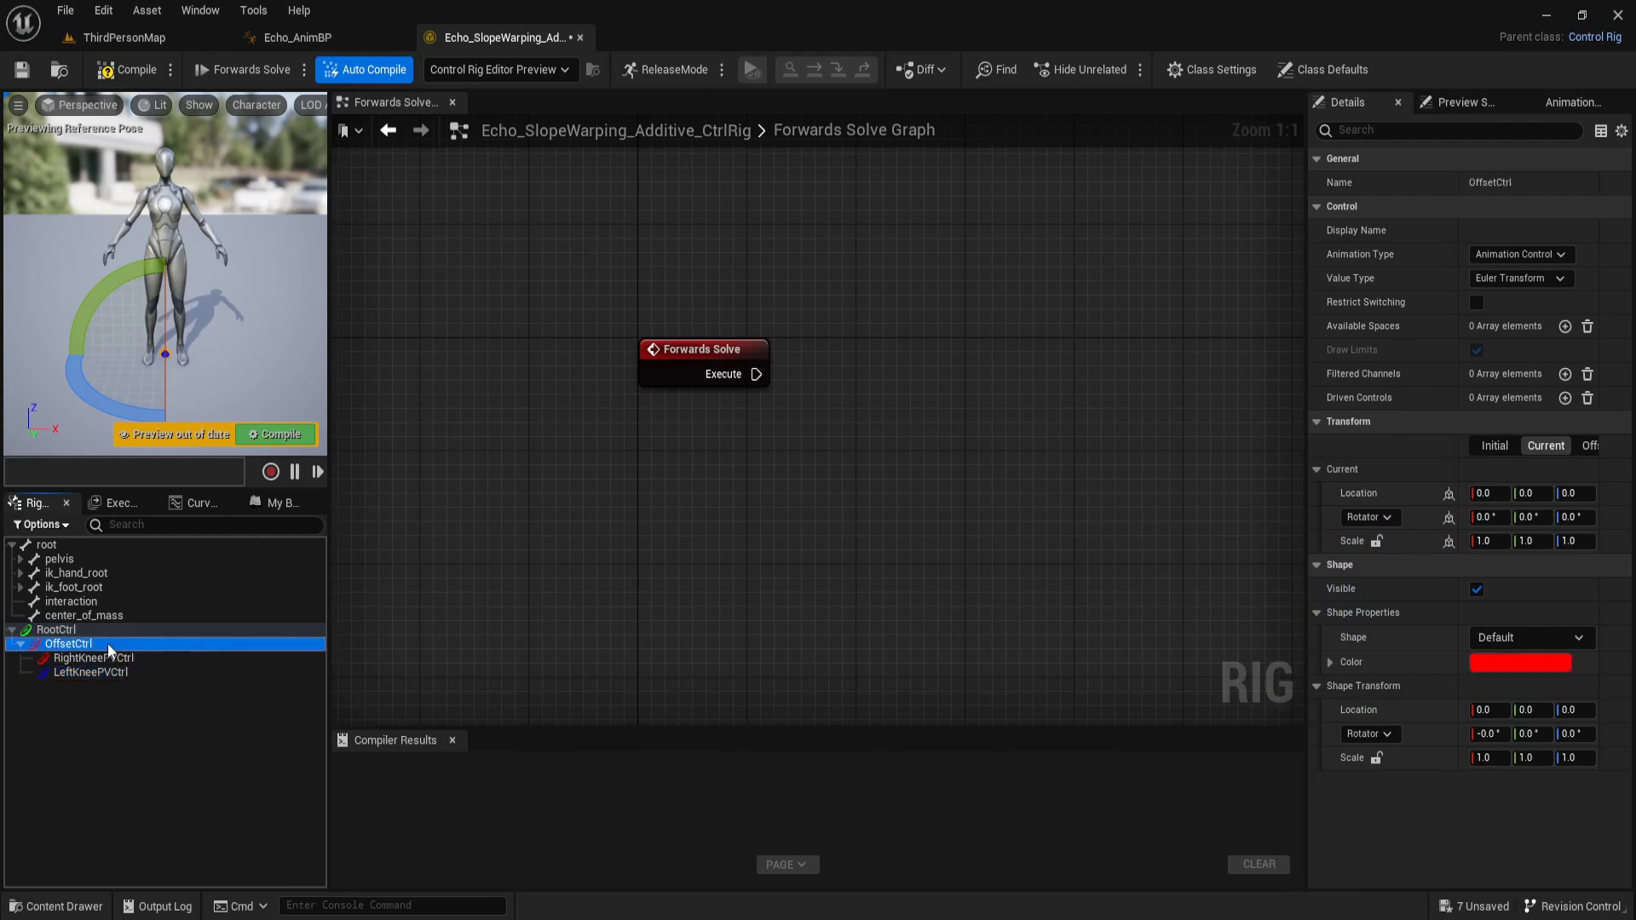
{"action": "right_click", "coordinate": [104, 645]}
{"action": "mouse_move", "coordinate": [204, 206]}
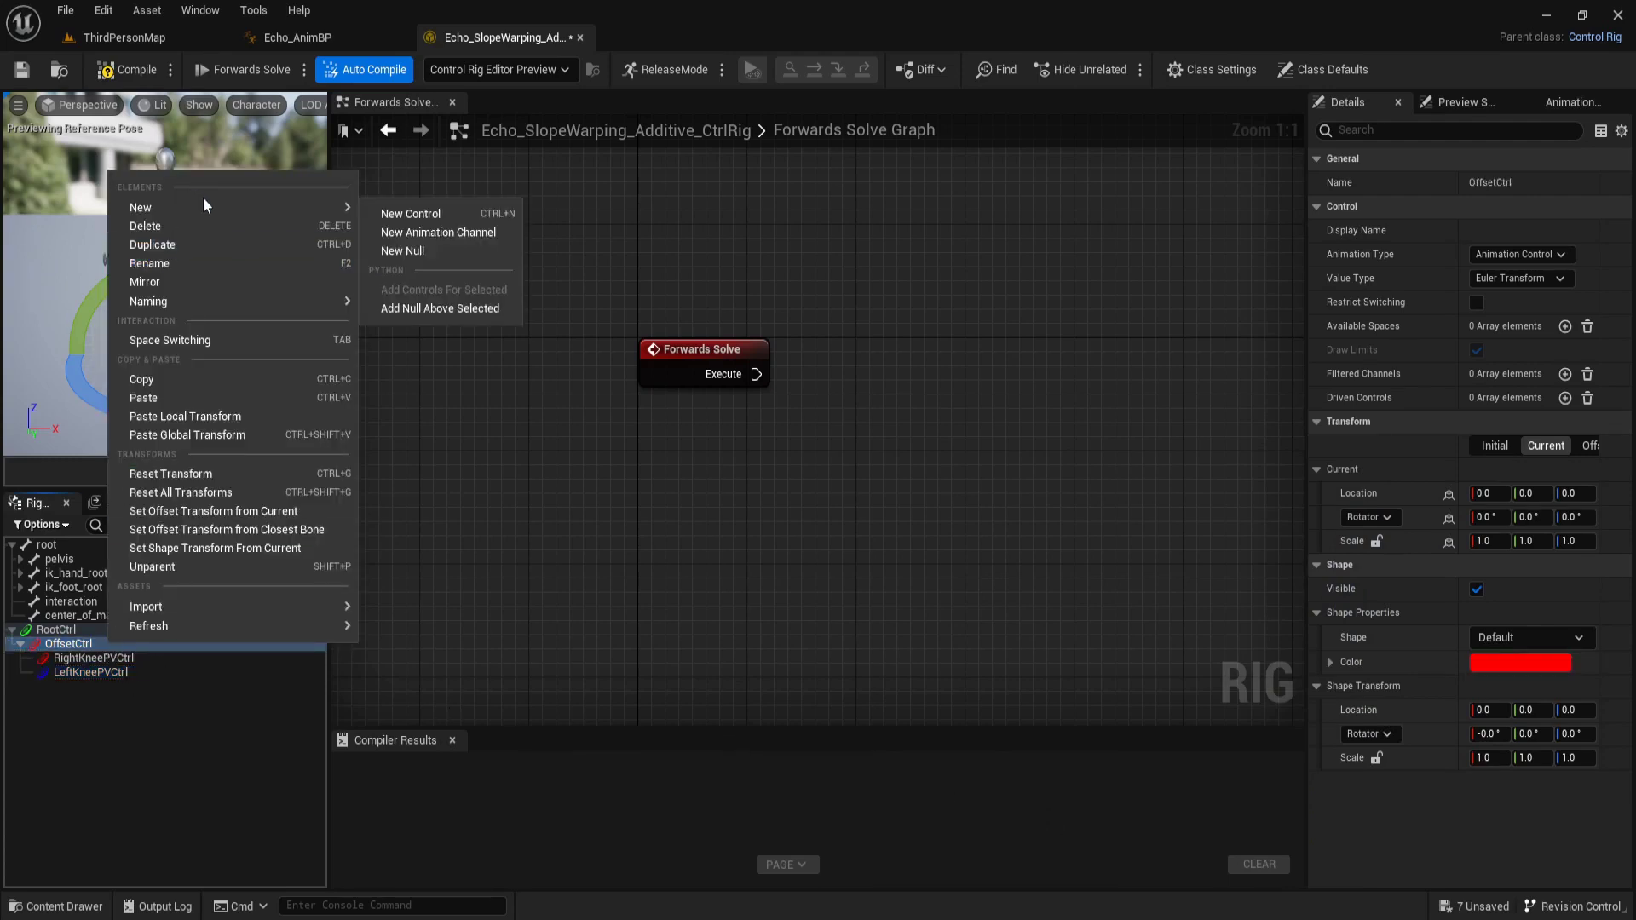
{"action": "left_click", "coordinate": [411, 214]}
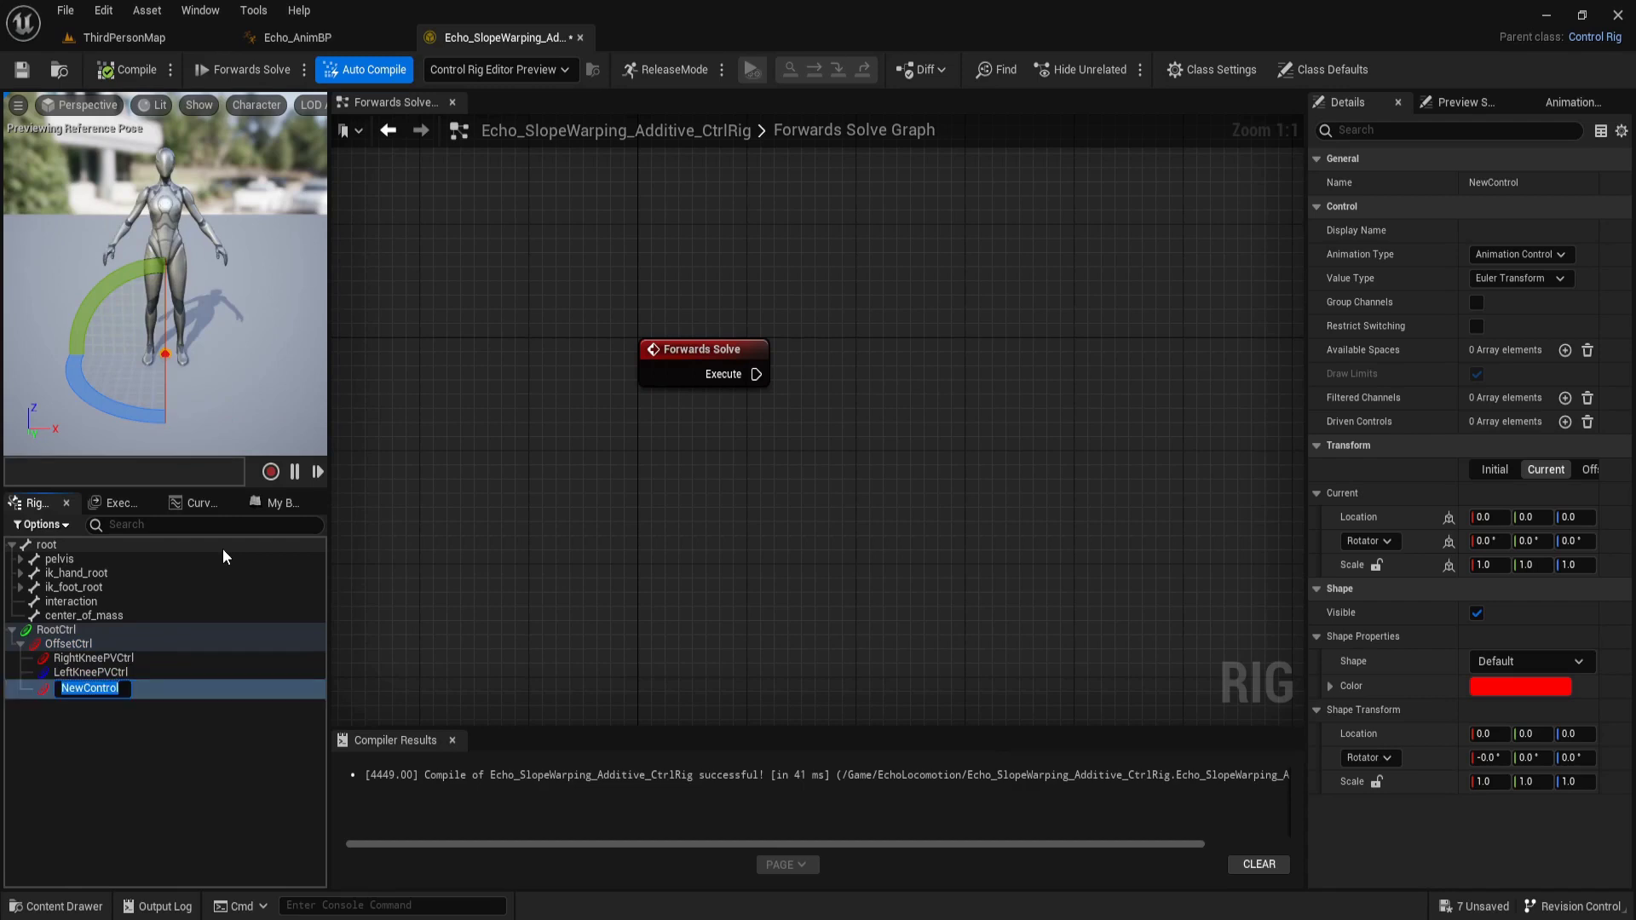
{"action": "type", "text": "Body"}
{"action": "type", "text": "Ctrl"}
{"action": "key", "text": "Return"}
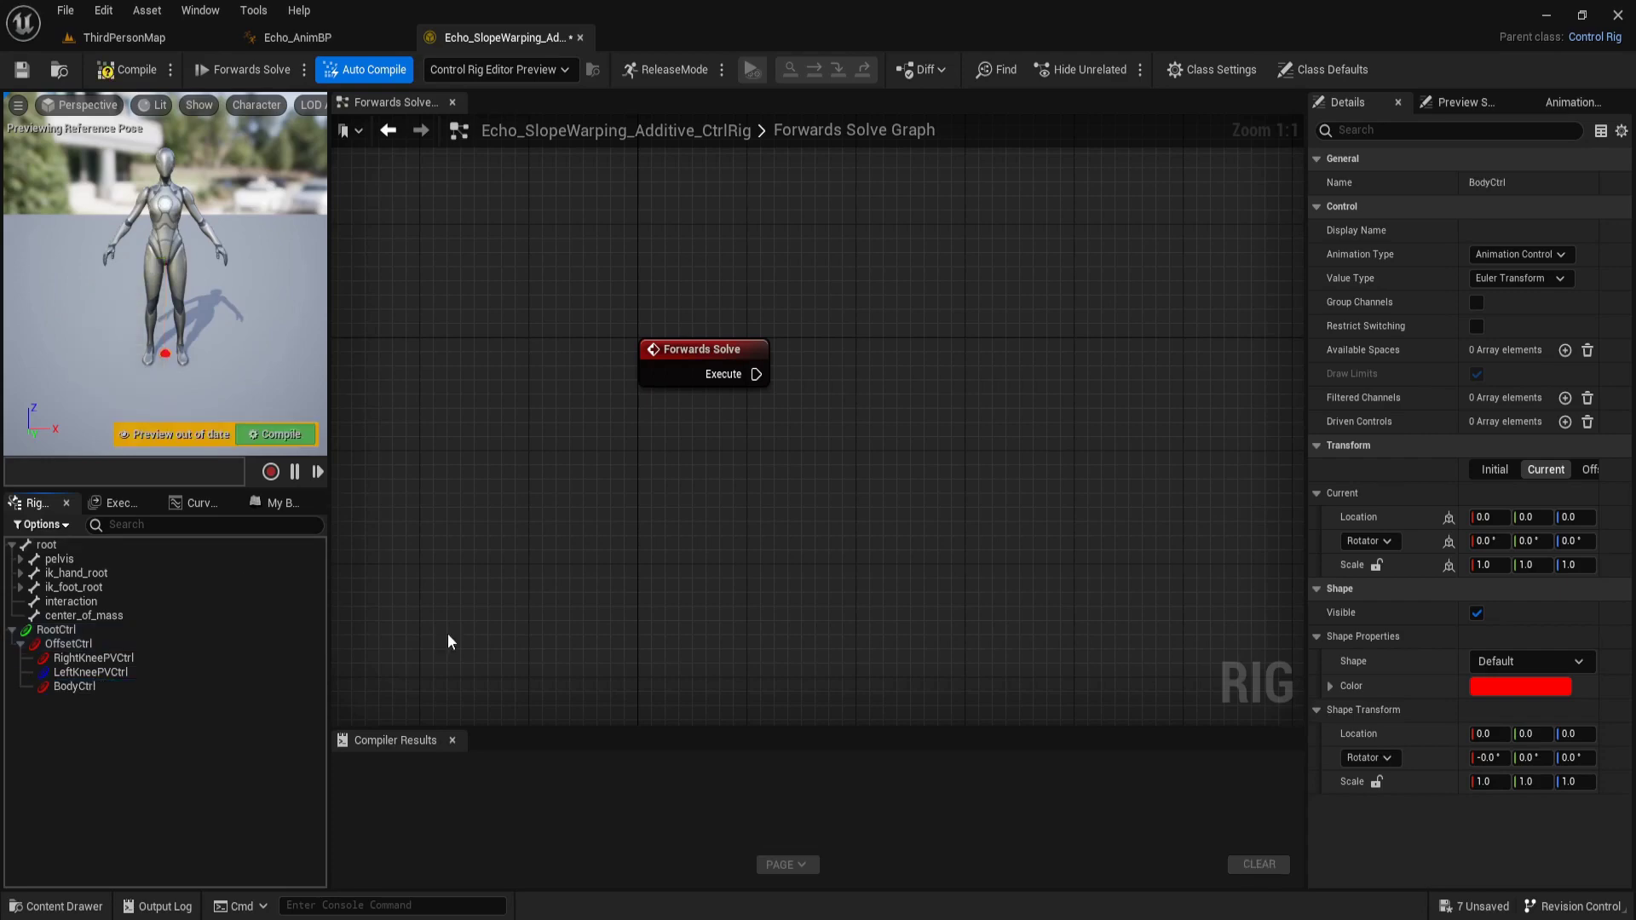
Make BodyCtrl's shape colour yellow by raising green to 1.0
{"action": "scroll", "coordinate": [847, 534], "scroll_direction": "down", "scroll_amount": 1}
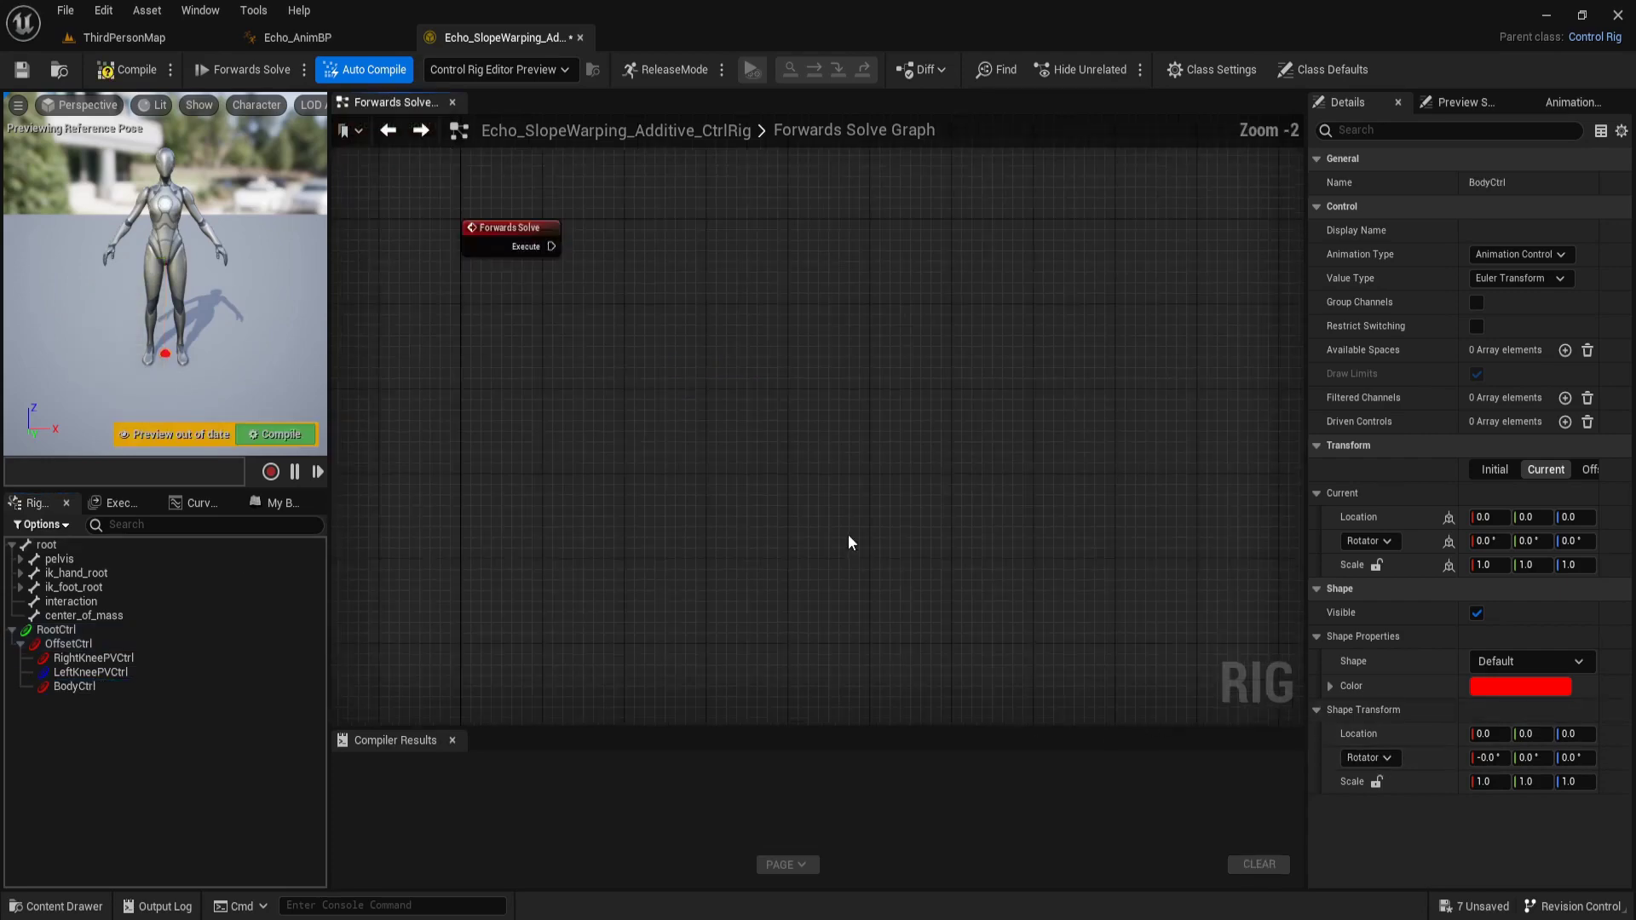
{"action": "left_click", "coordinate": [1475, 688]}
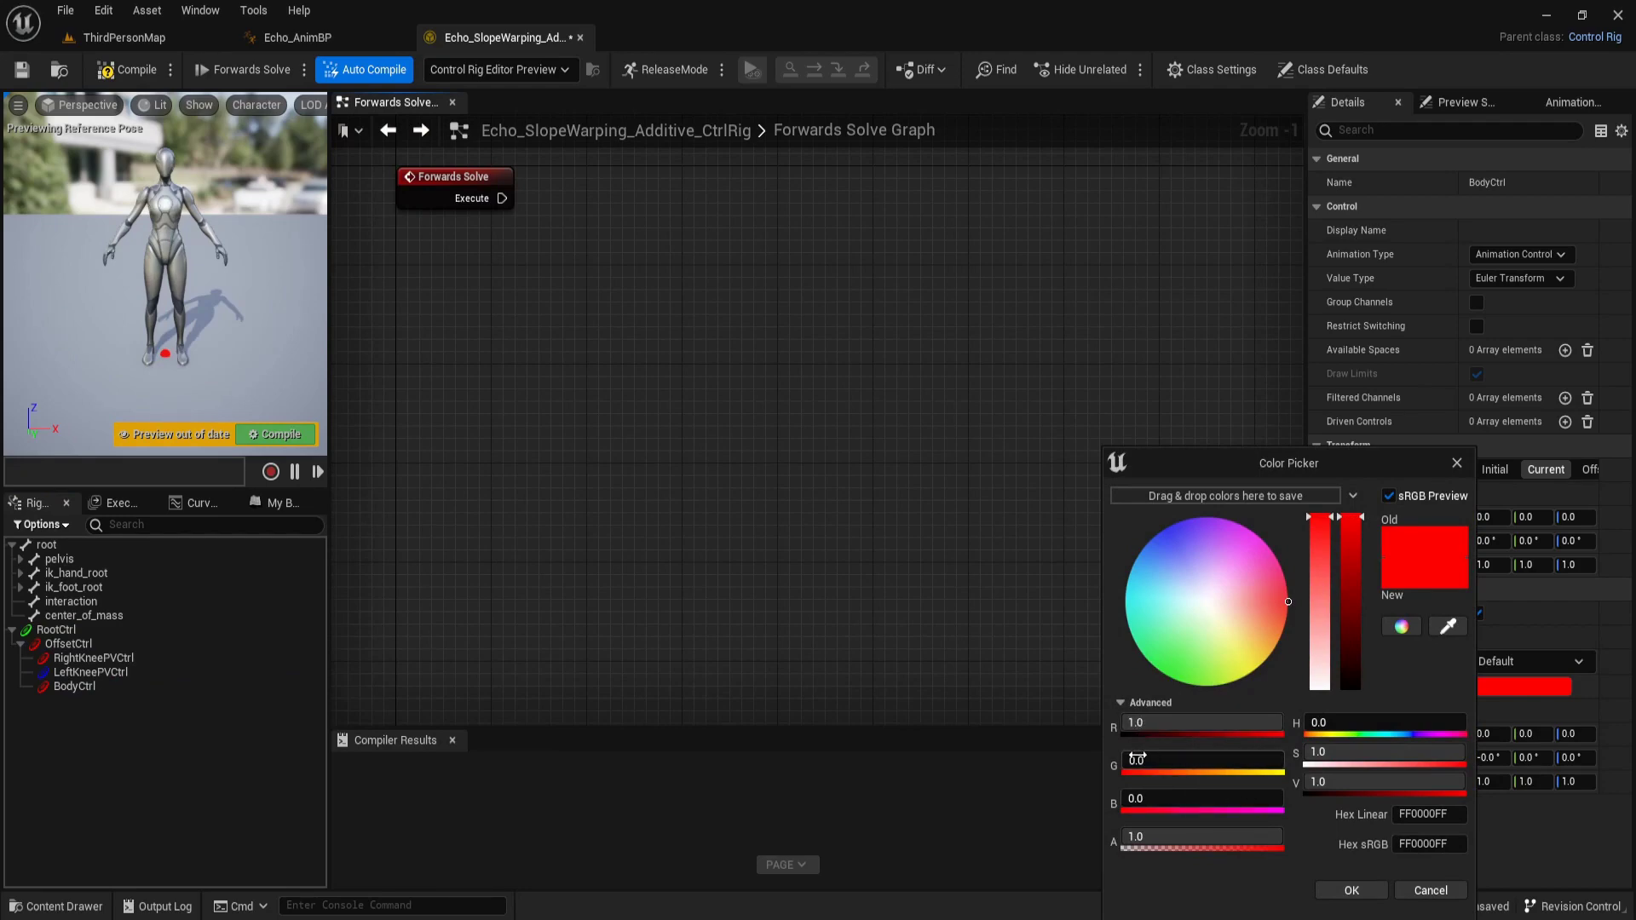
{"action": "left_click_drag", "start_coordinate": [1137, 760], "coordinate": [1261, 760]}
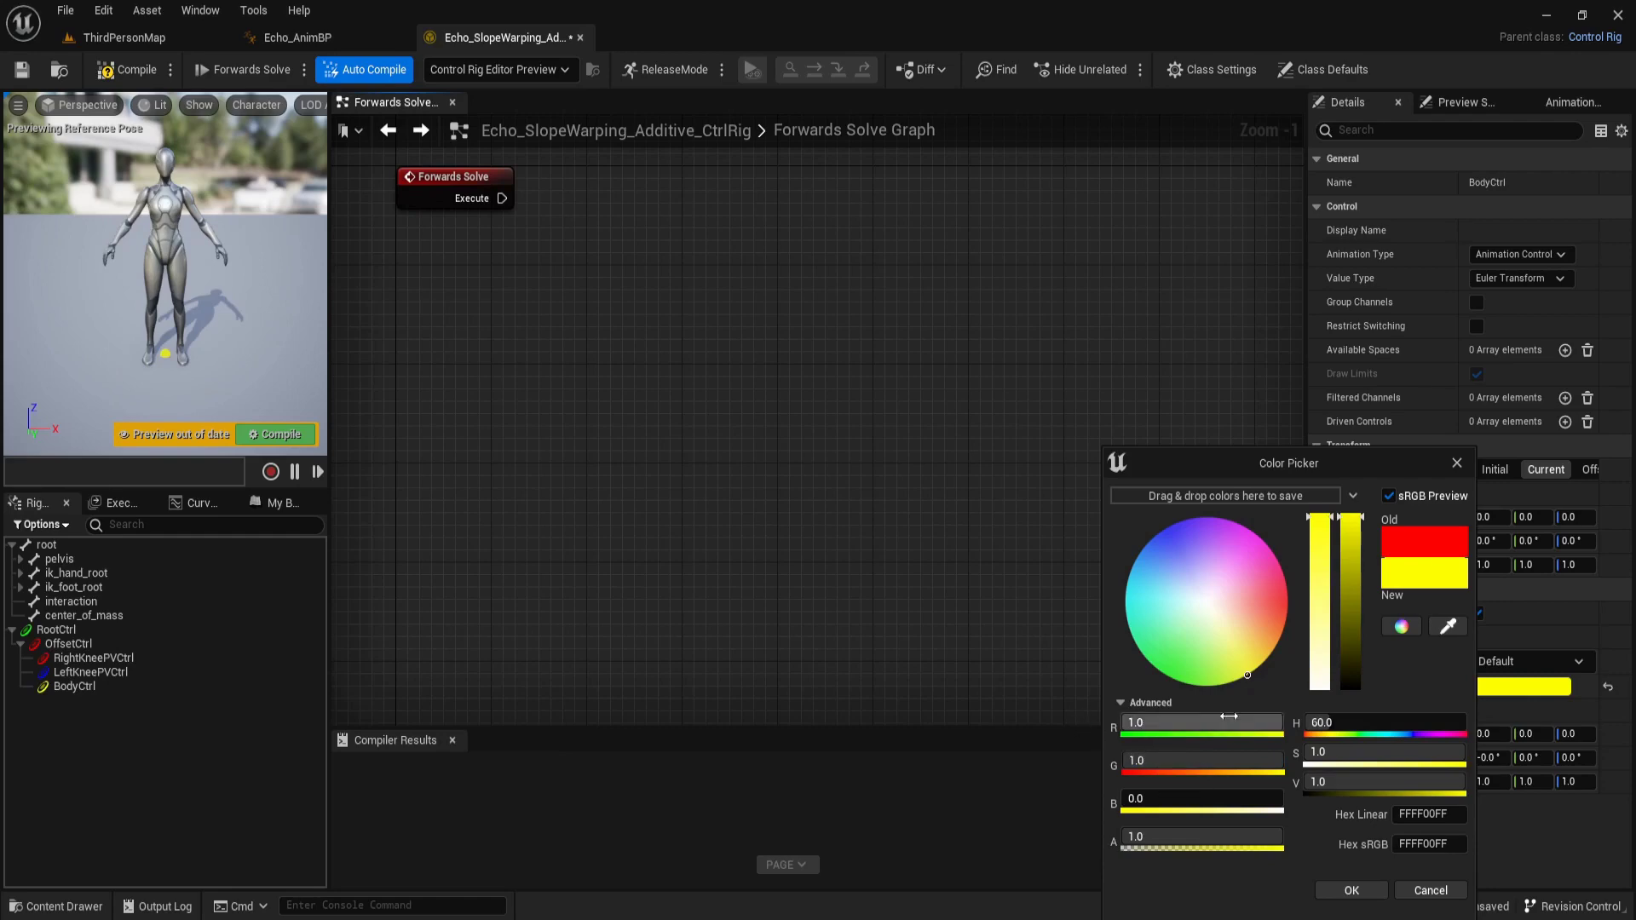
{"action": "left_click", "coordinate": [1354, 891]}
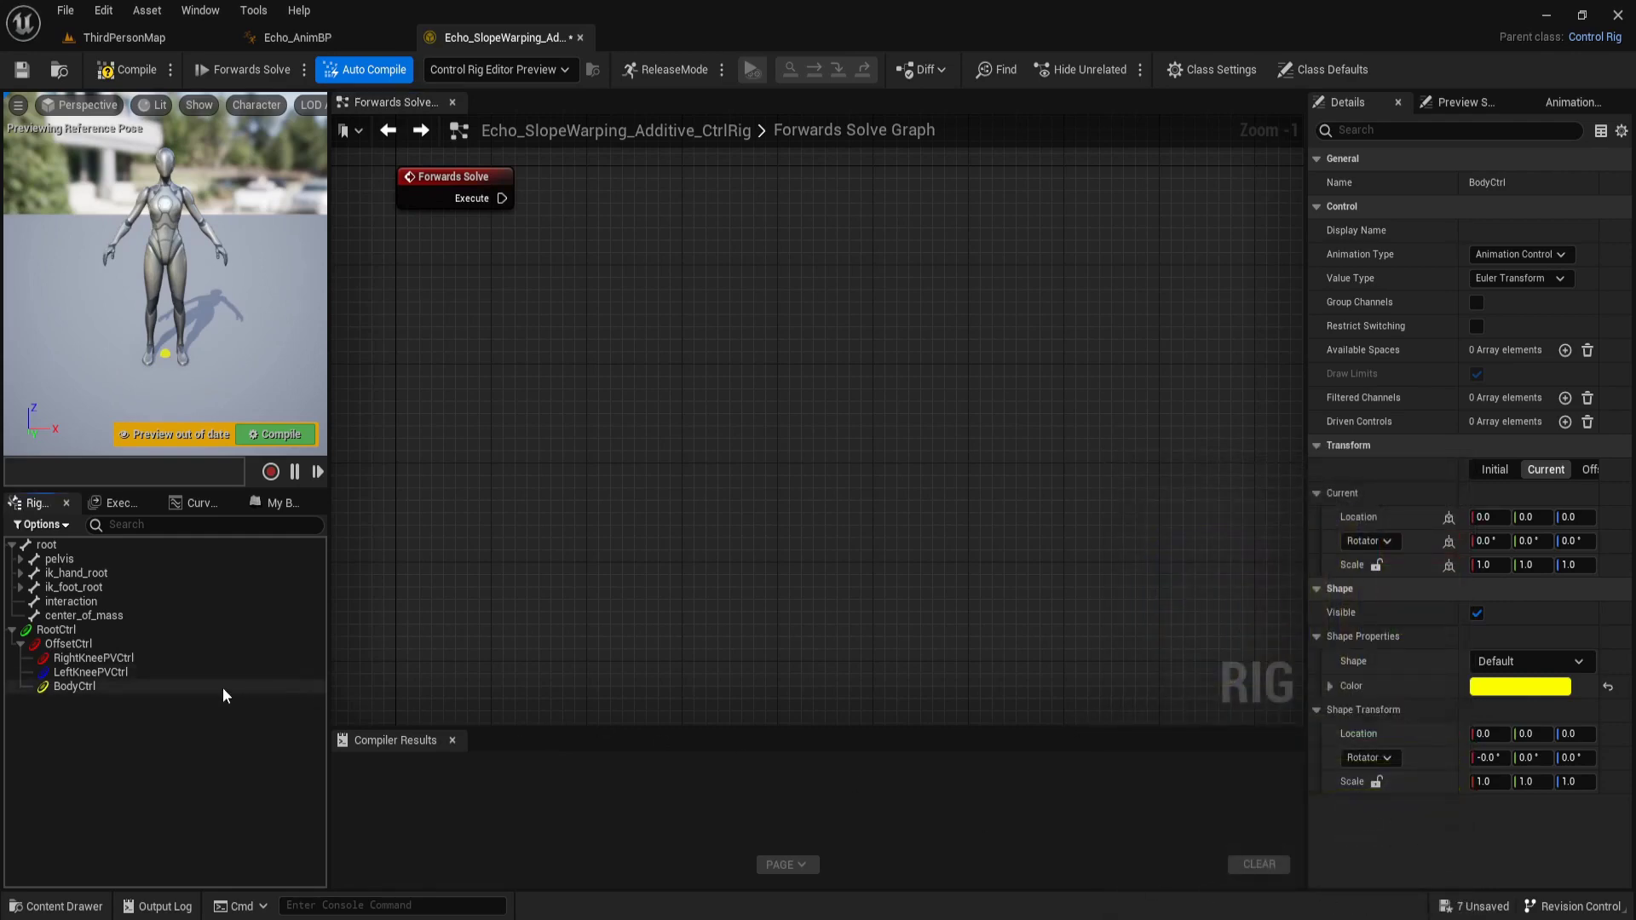
Add a new control named PelvisCtrl under BodyCtrl
{"action": "left_click", "coordinate": [117, 688]}
{"action": "right_click", "coordinate": [118, 689]}
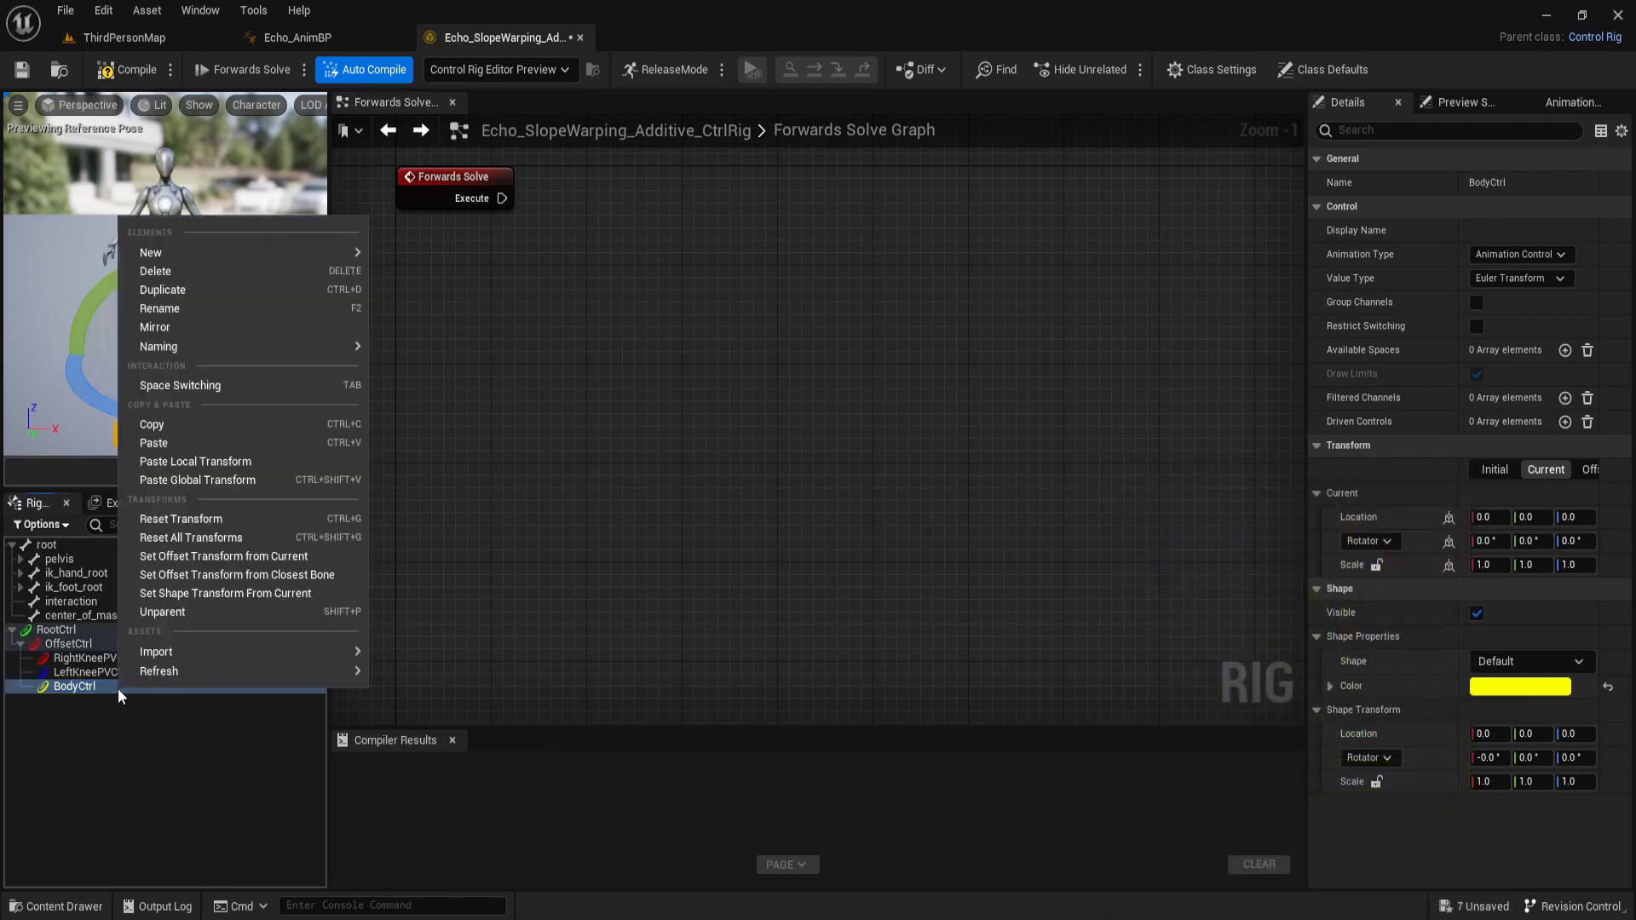
{"action": "mouse_move", "coordinate": [230, 252]}
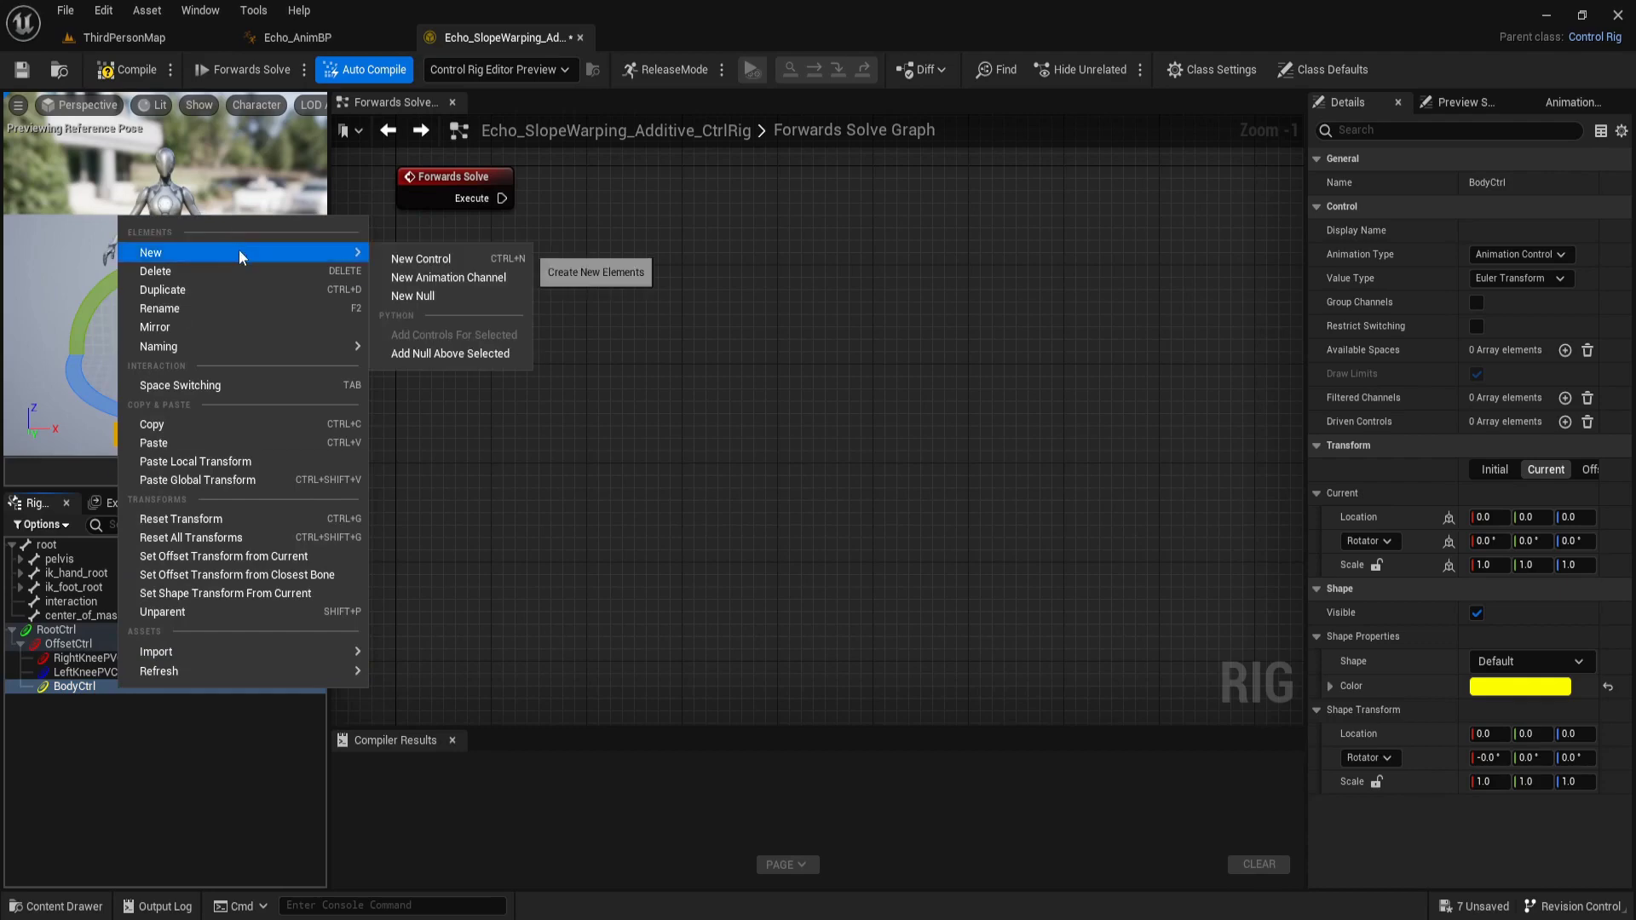
{"action": "left_click", "coordinate": [434, 271]}
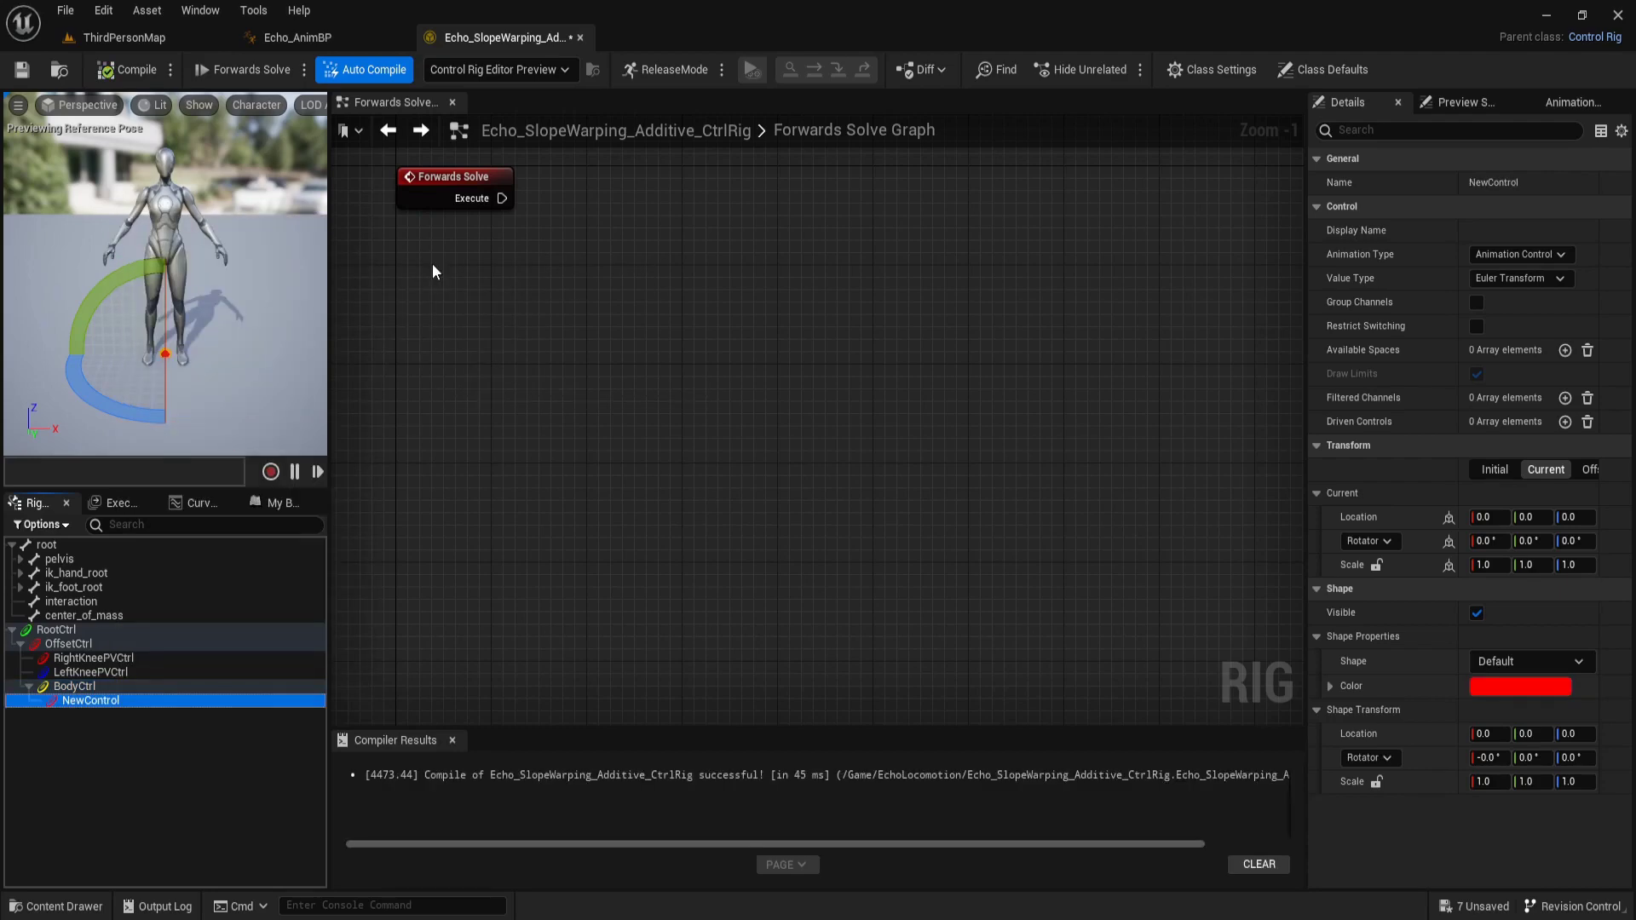
{"action": "type", "text": "Pel"}
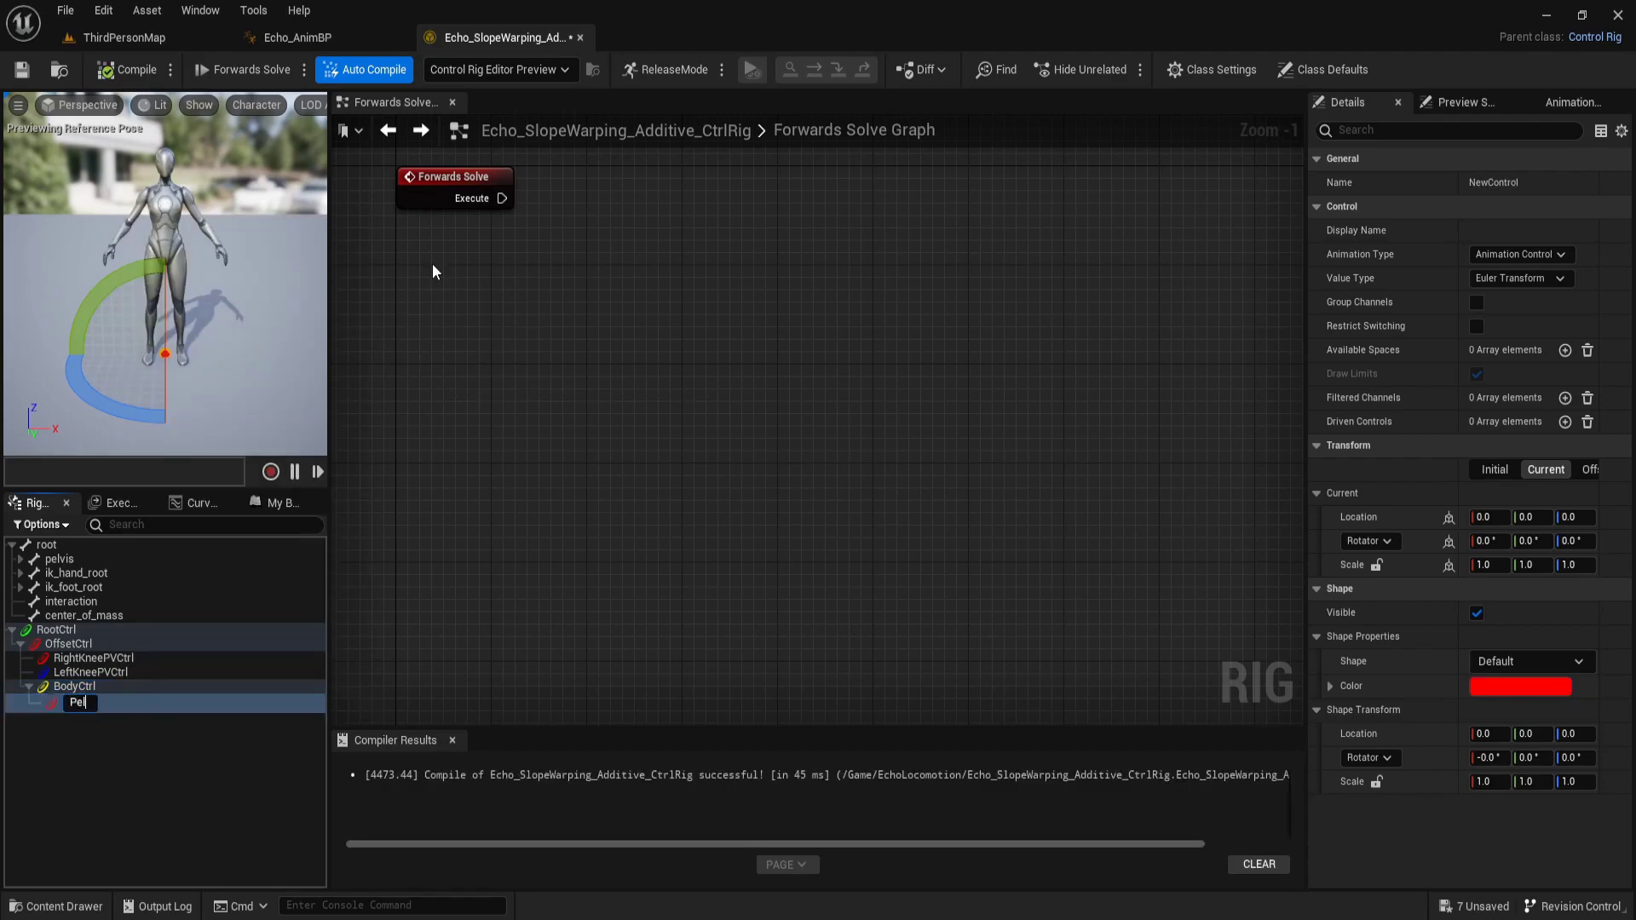
{"action": "type", "text": "visCt"}
{"action": "type", "text": "rl"}
{"action": "key", "text": "Return"}
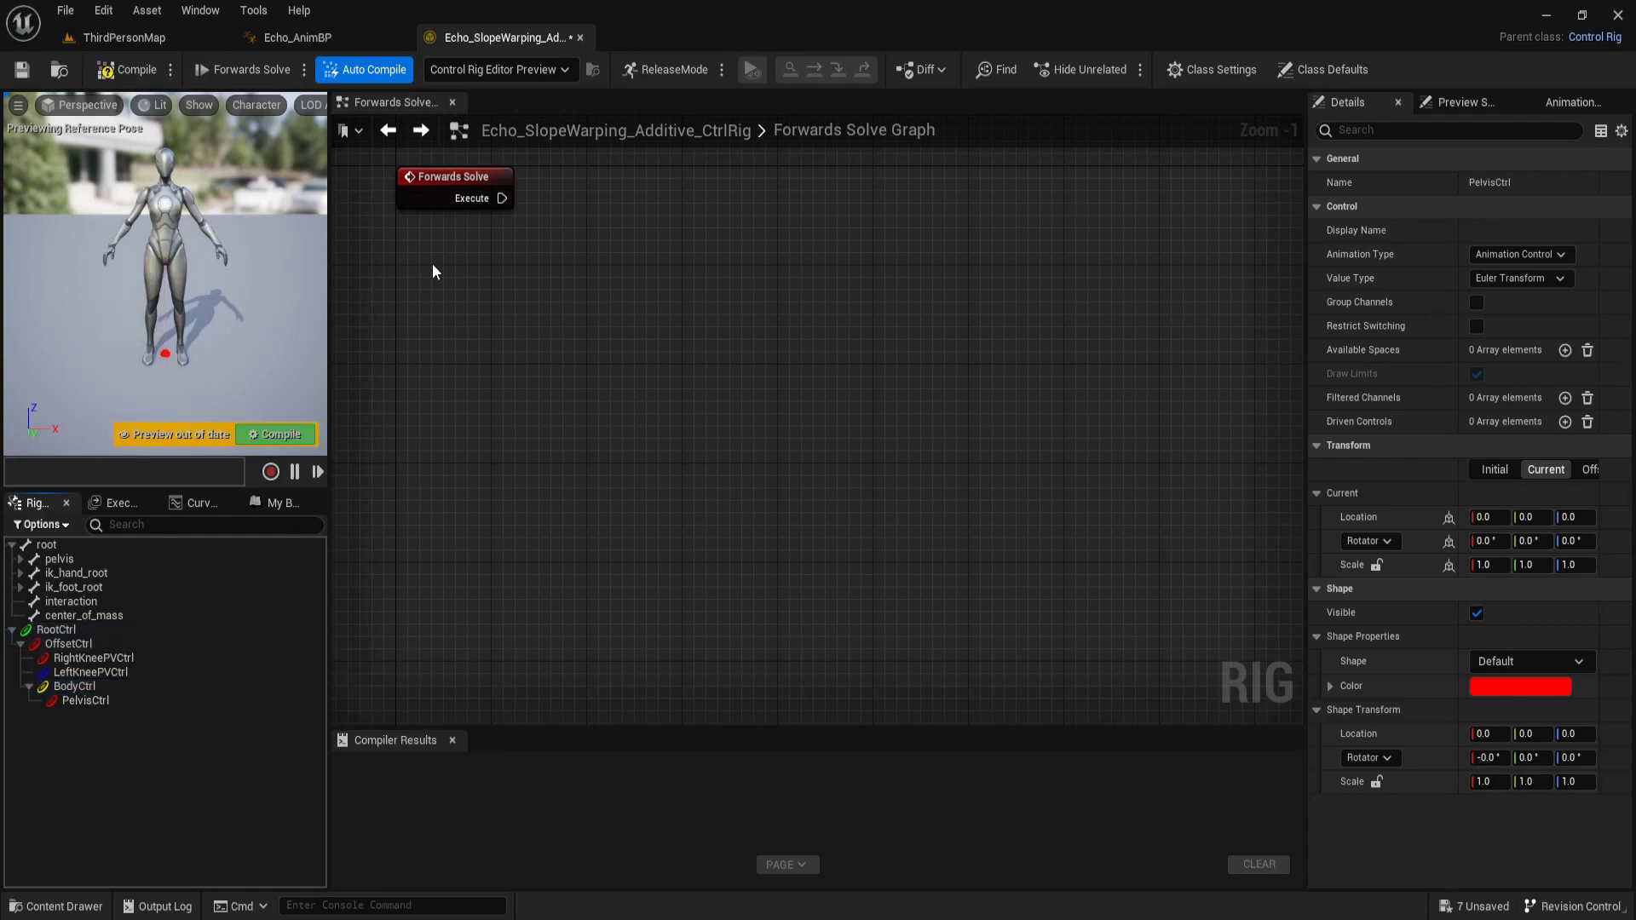
Set PelvisCtrl's shape colour to cyan (R 0, G 1, B 1)
{"action": "left_click", "coordinate": [216, 700]}
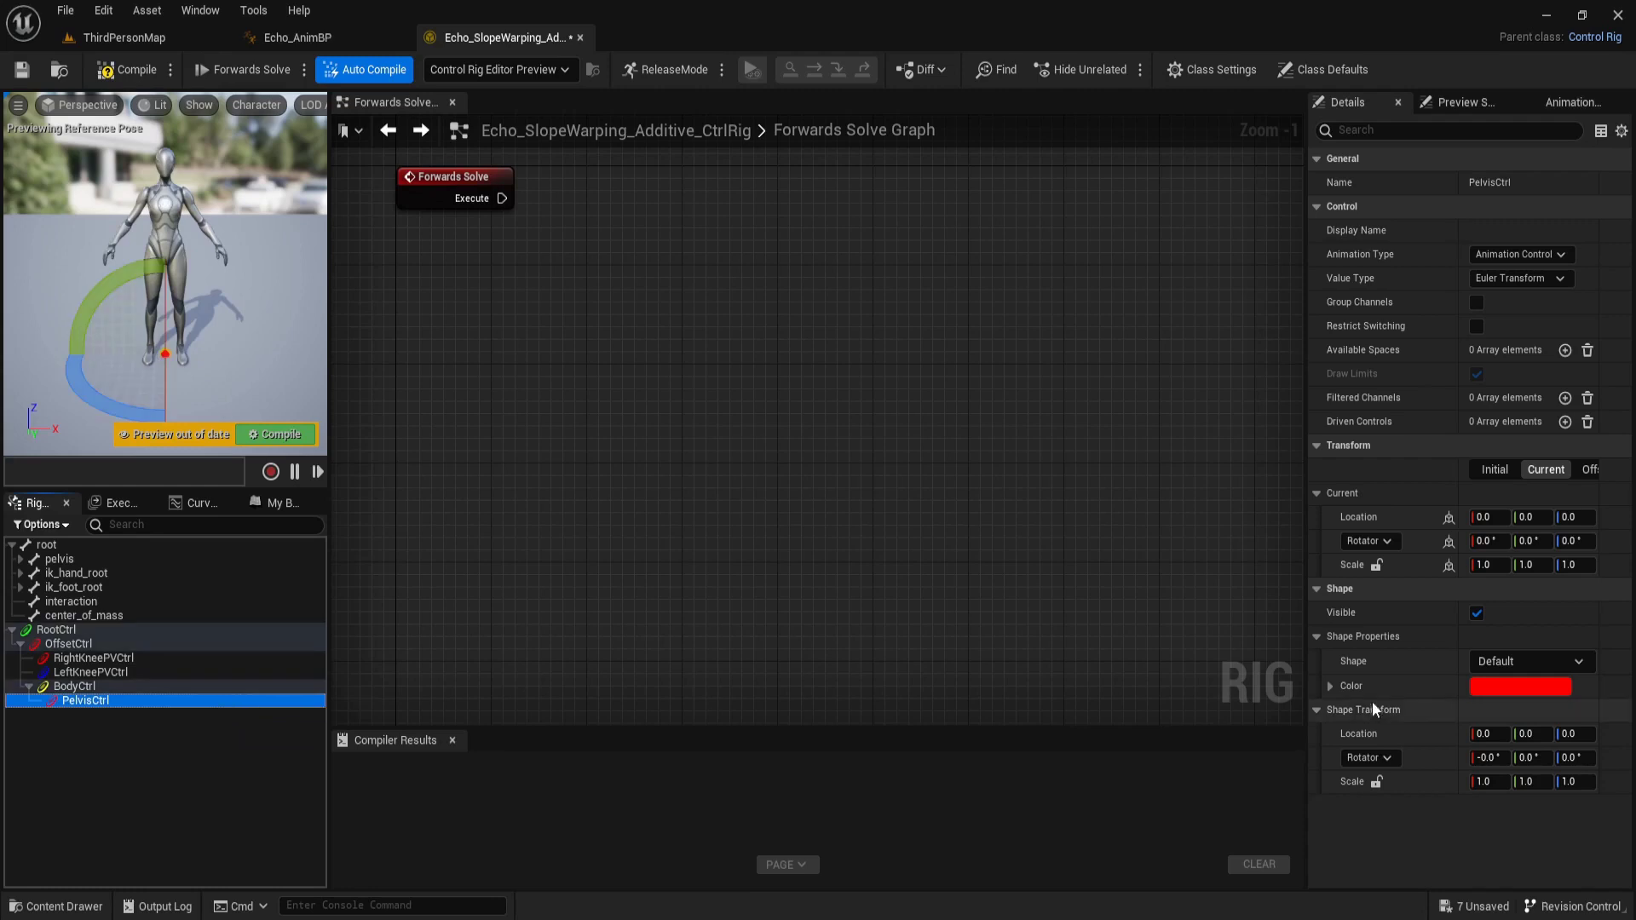
{"action": "left_click", "coordinate": [1497, 686]}
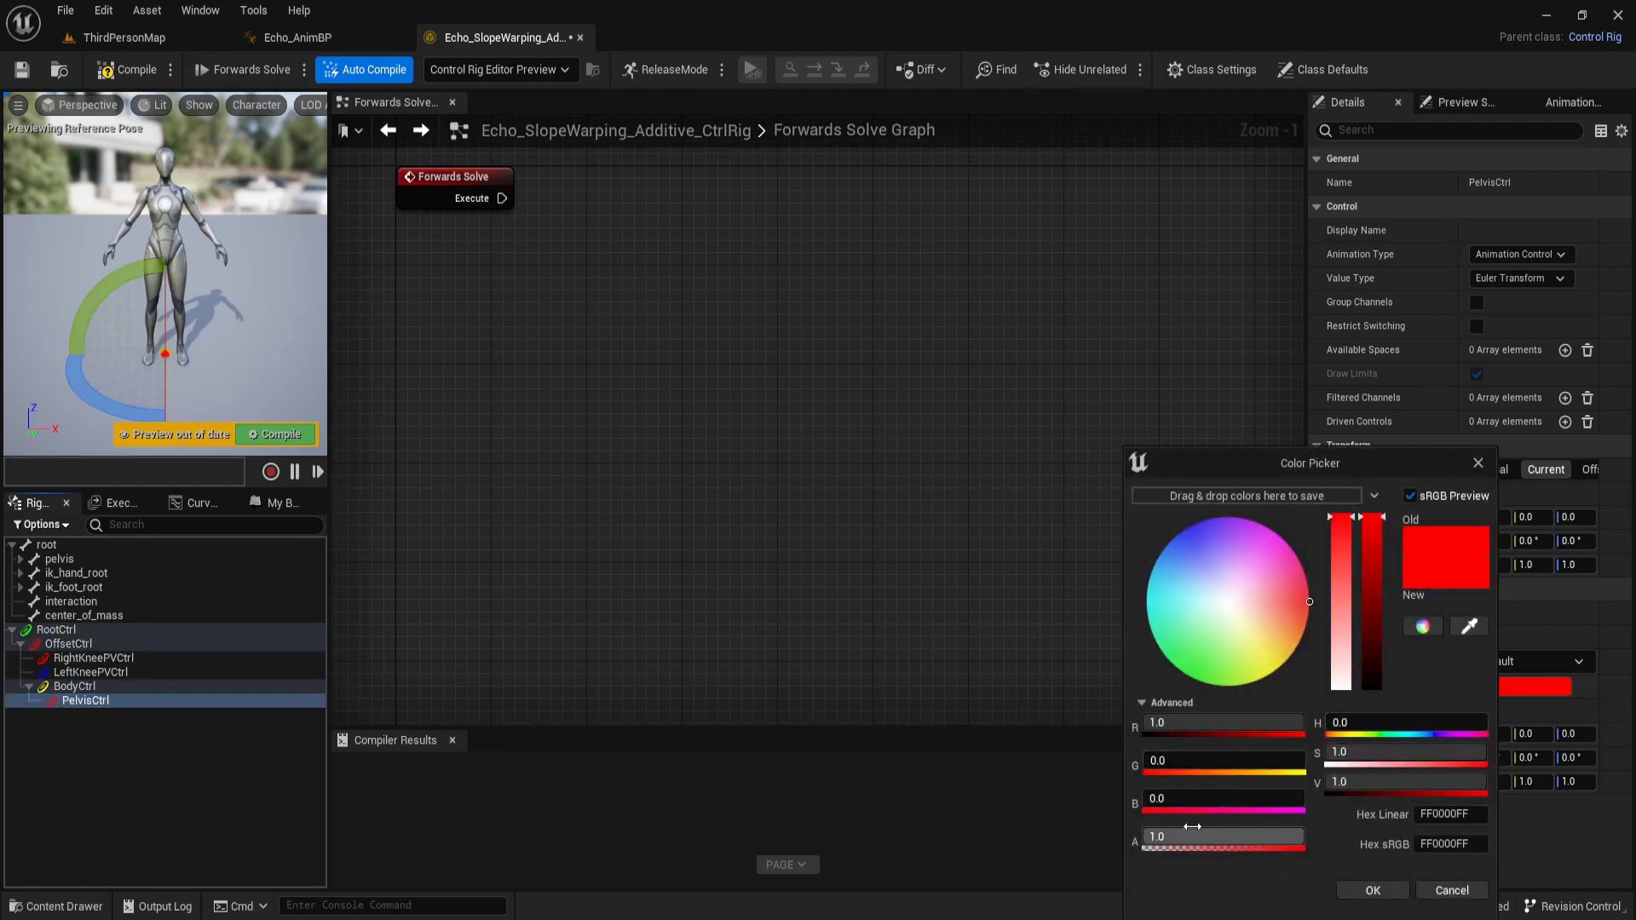
{"action": "left_click_drag", "start_coordinate": [1176, 802], "coordinate": [1209, 797]}
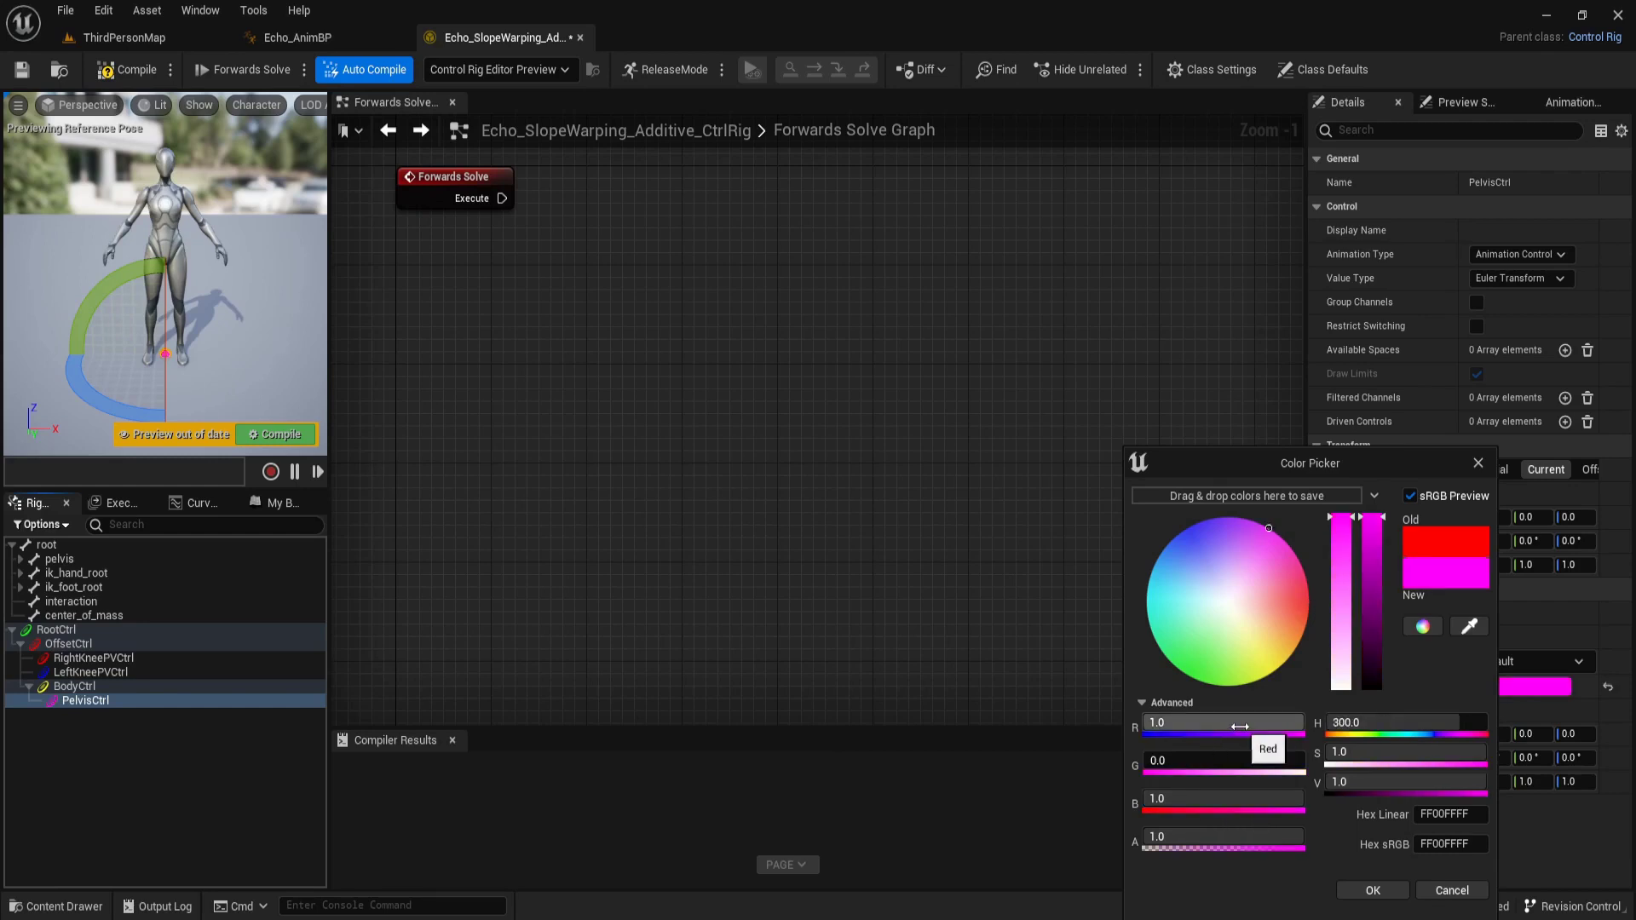
{"action": "mouse_move", "coordinate": [1239, 726]}
{"action": "left_mouse_down"}
{"action": "mouse_move", "coordinate": [1150, 724]}
{"action": "mouse_move", "coordinate": [1210, 765]}
{"action": "left_mouse_up"}
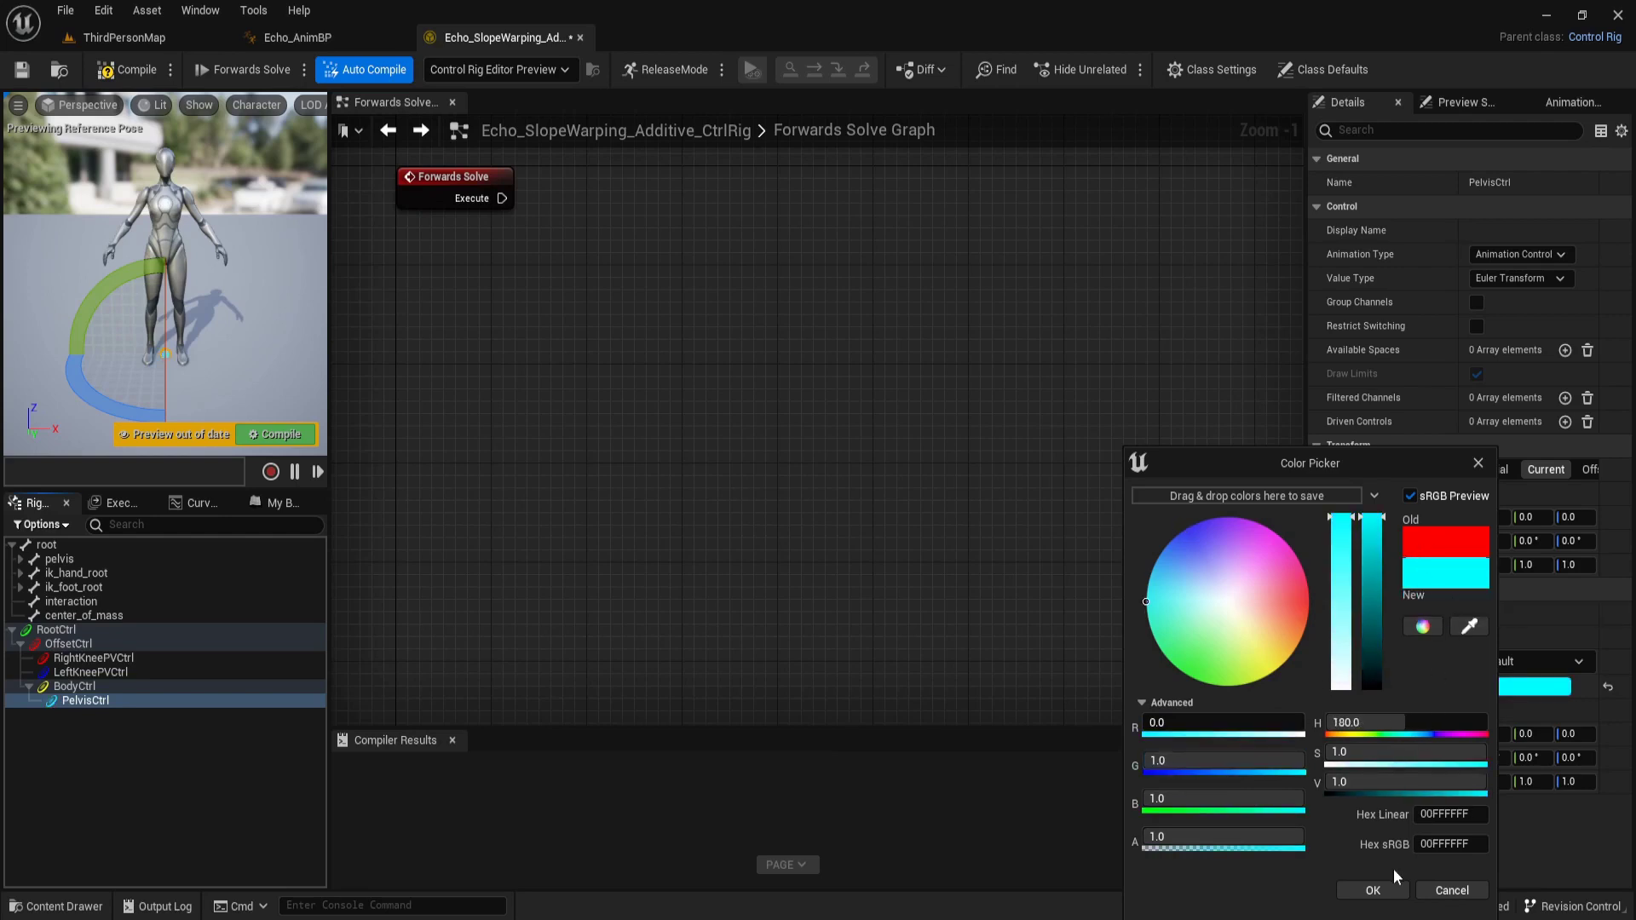
{"action": "left_click", "coordinate": [1372, 891]}
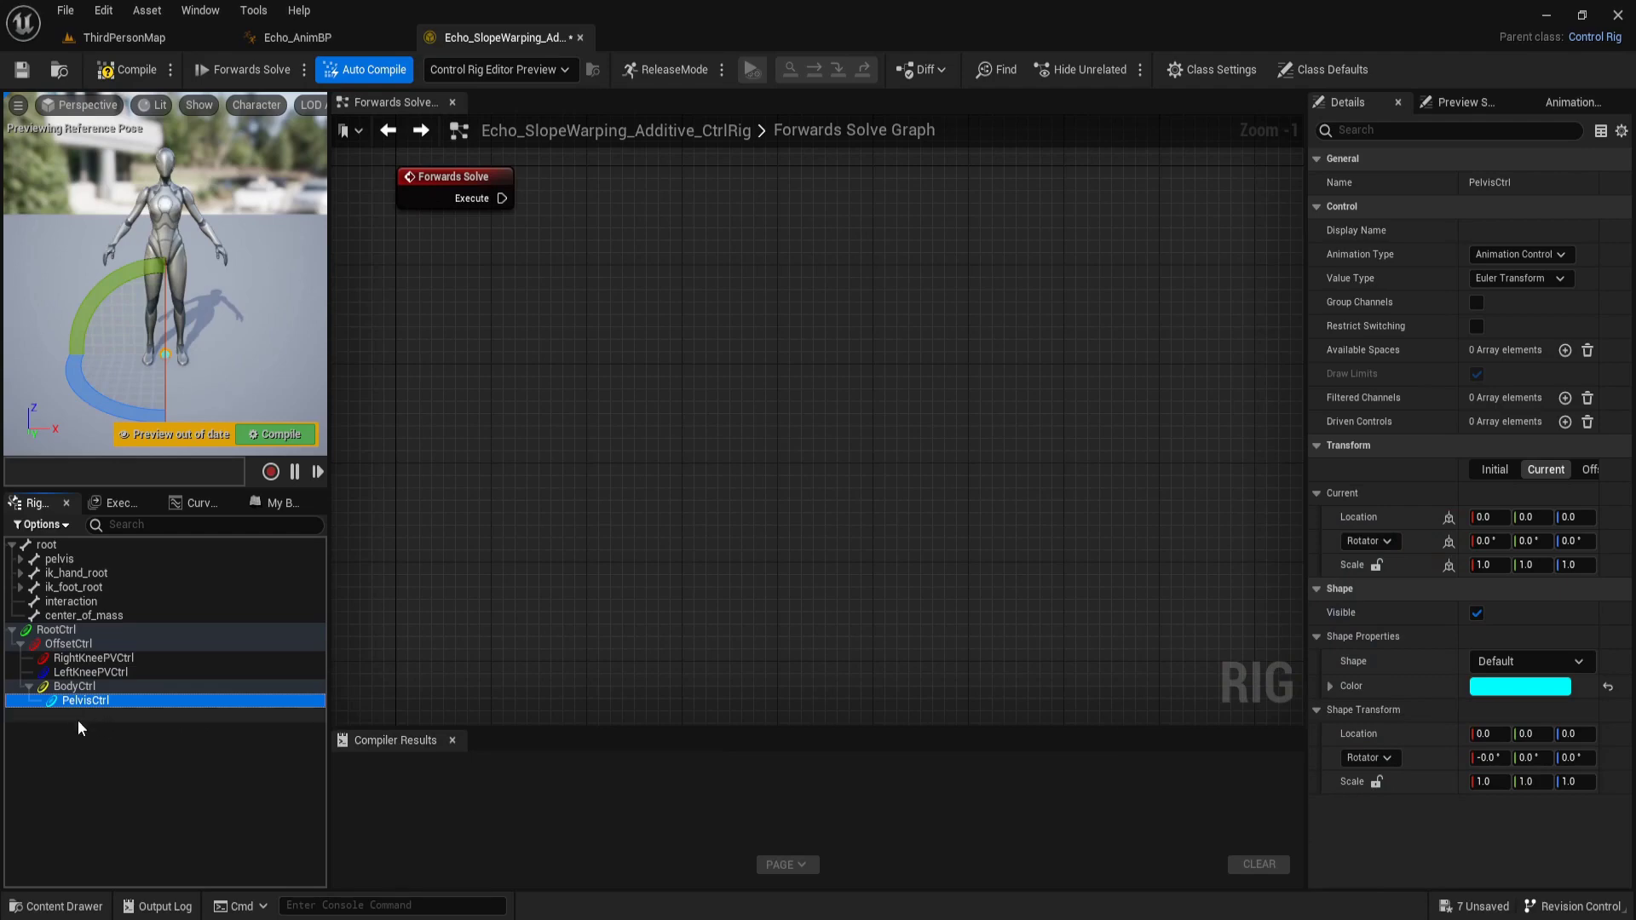
Add a new control named ChestCtrl under OffsetCtrl
{"action": "left_click", "coordinate": [92, 645]}
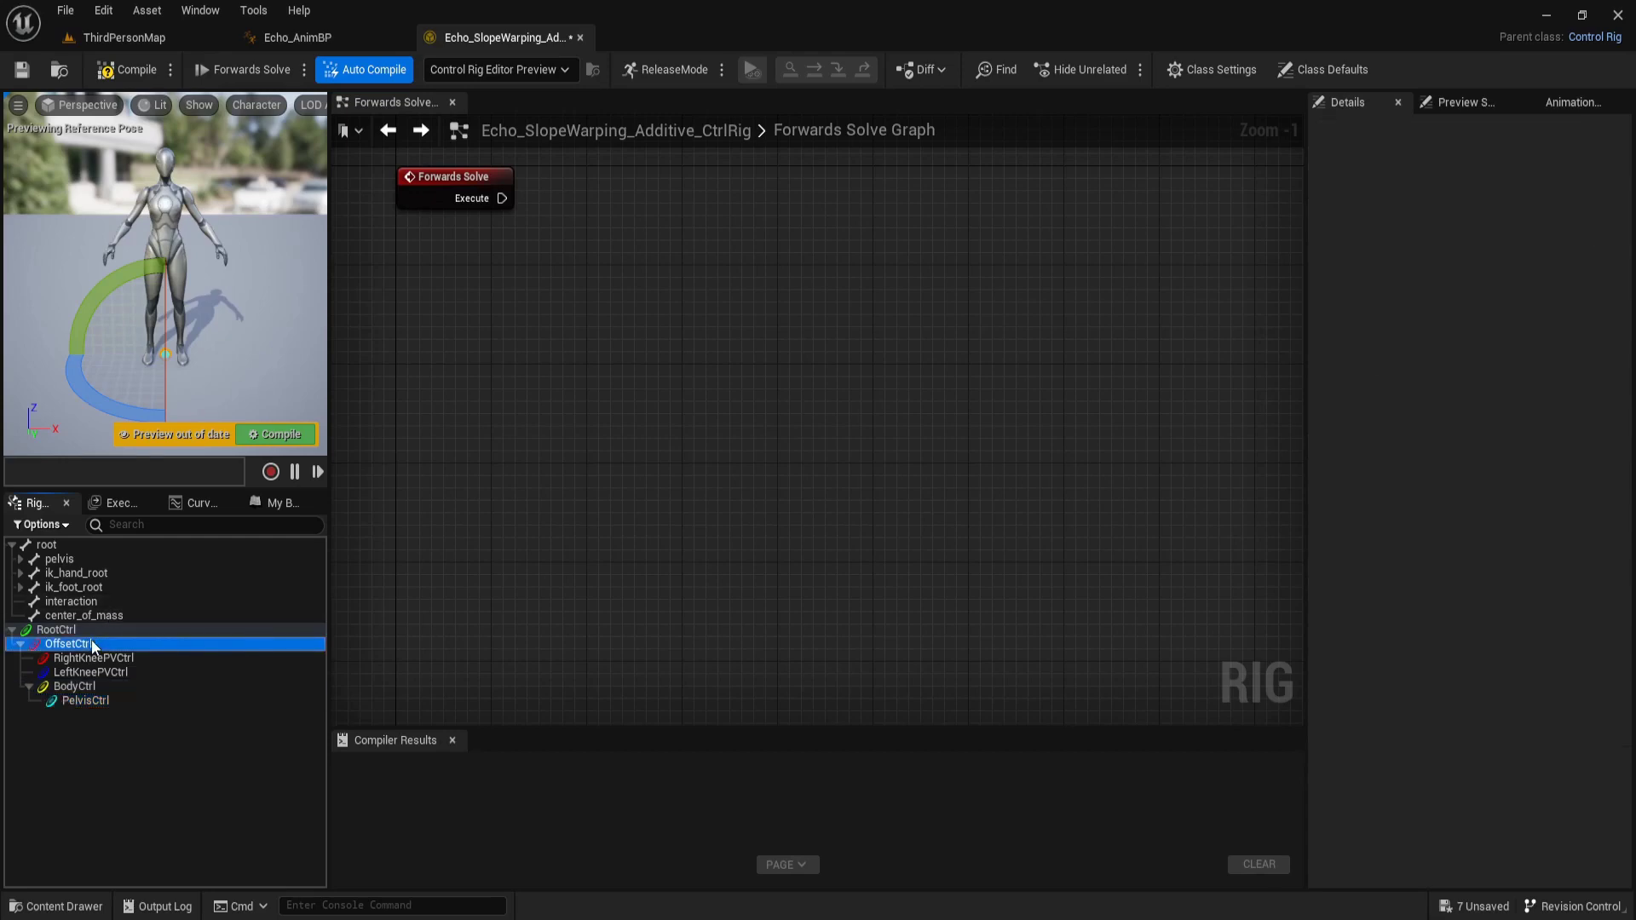
{"action": "right_click", "coordinate": [134, 639]}
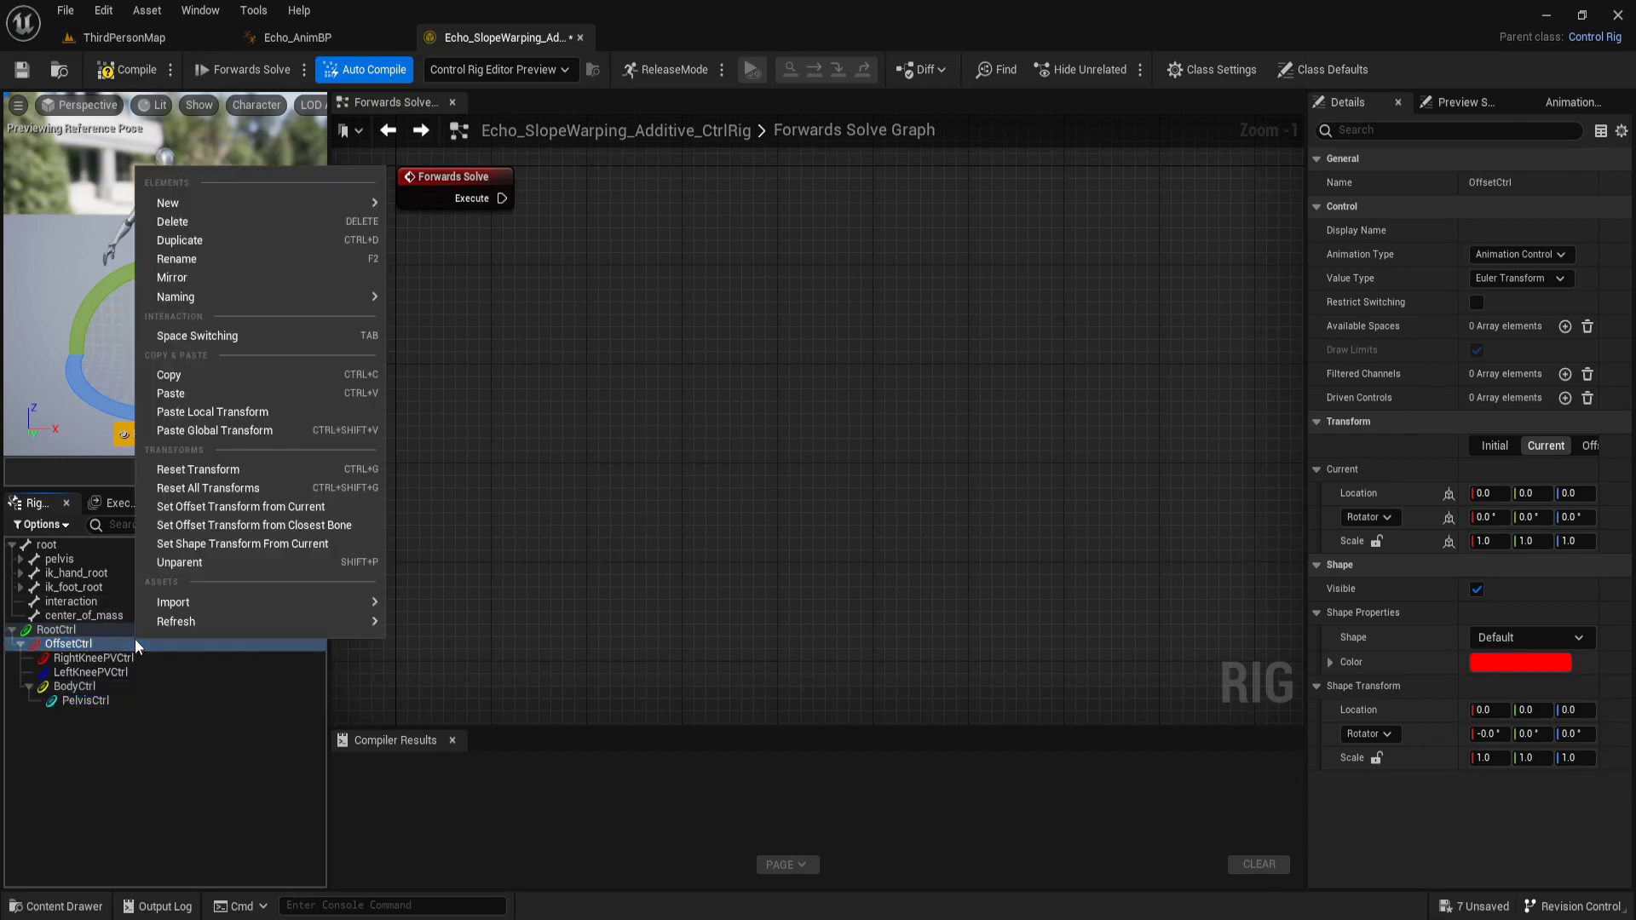
{"action": "mouse_move", "coordinate": [227, 203]}
{"action": "left_click", "coordinate": [527, 210]}
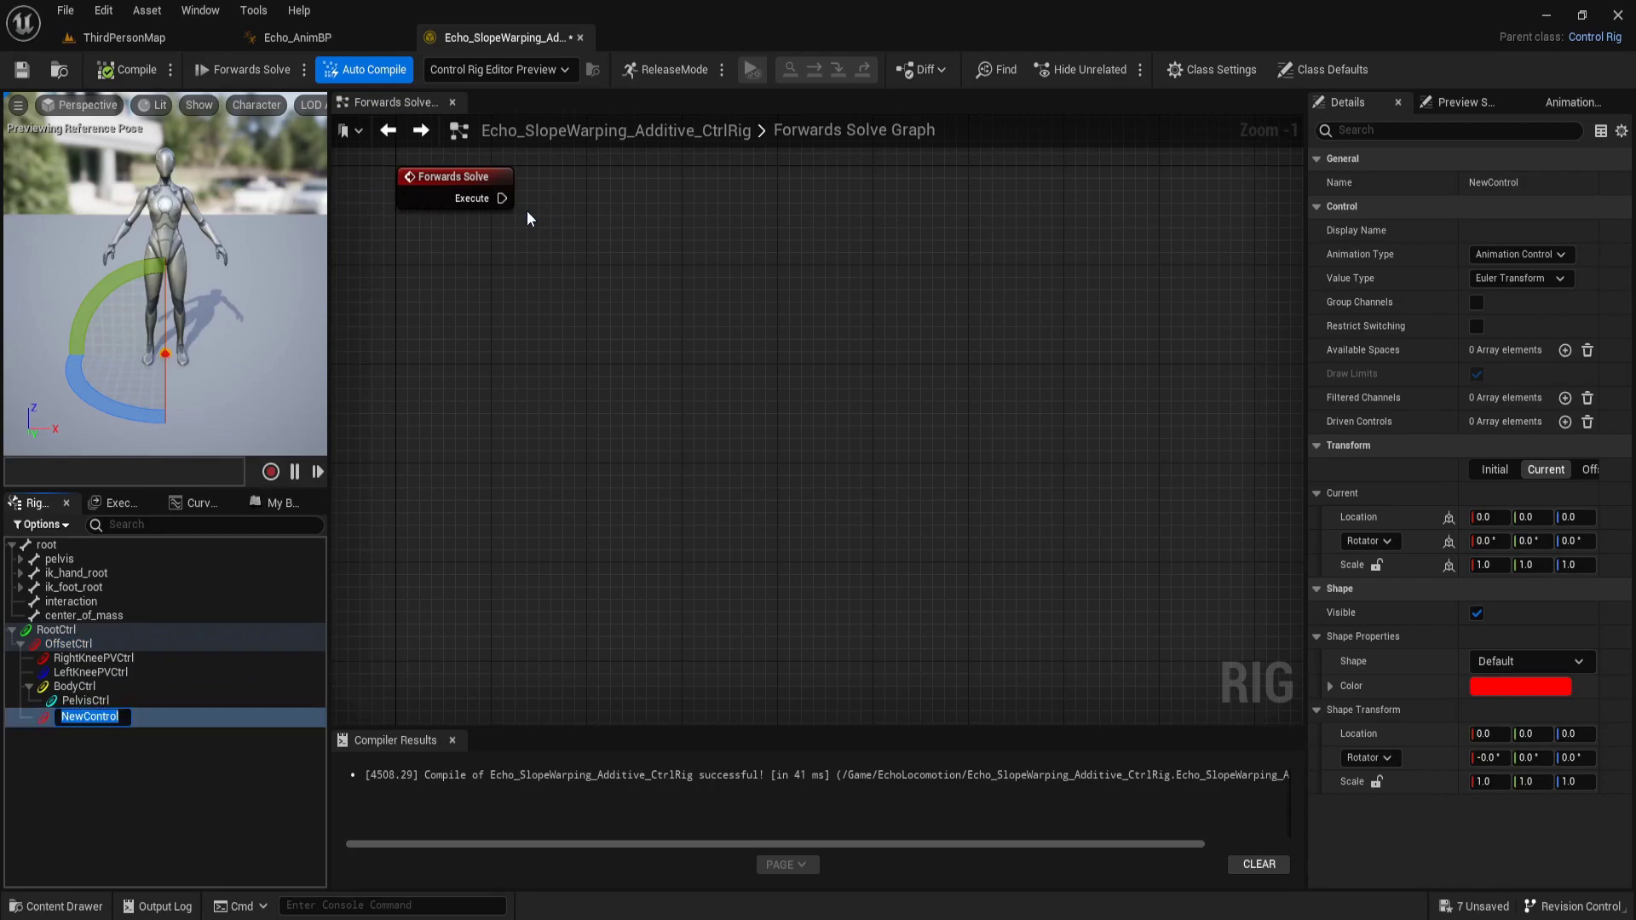
{"action": "type", "text": "Ch"}
{"action": "type", "text": "estCtr"}
{"action": "type", "text": "l"}
{"action": "key", "text": "Return"}
Set ChestCtrl's shape colour to cyan (R 0, G 1, B 1)
{"action": "left_click", "coordinate": [1520, 686]}
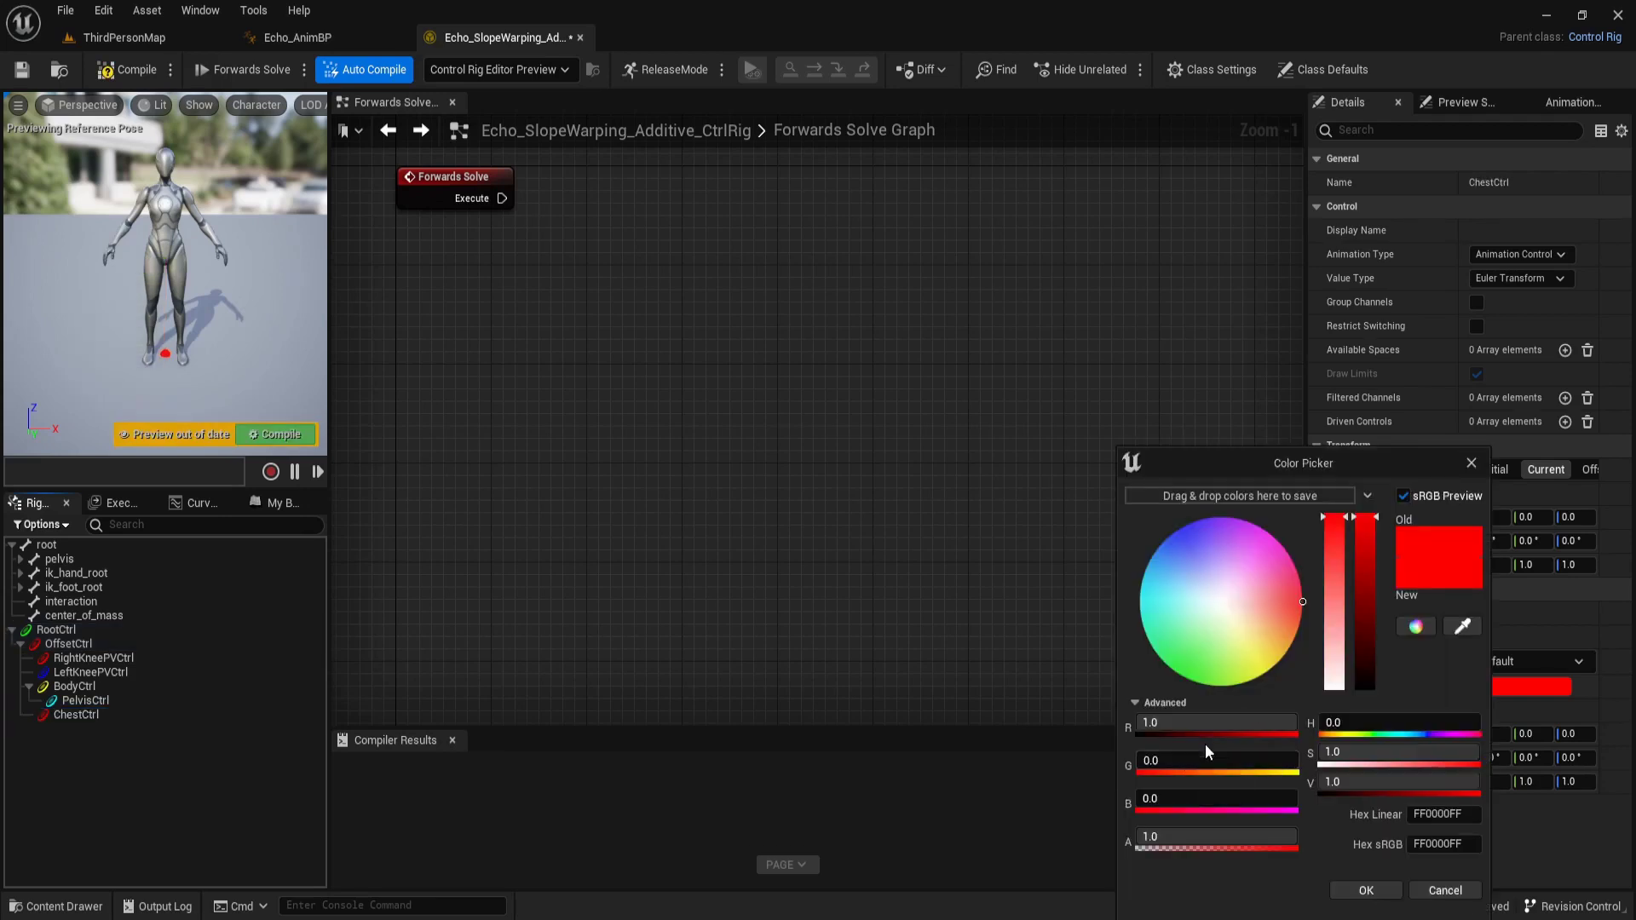
{"action": "left_click_drag", "start_coordinate": [1214, 798], "coordinate": [1295, 798]}
{"action": "left_click_drag", "start_coordinate": [1133, 764], "coordinate": [1298, 760]}
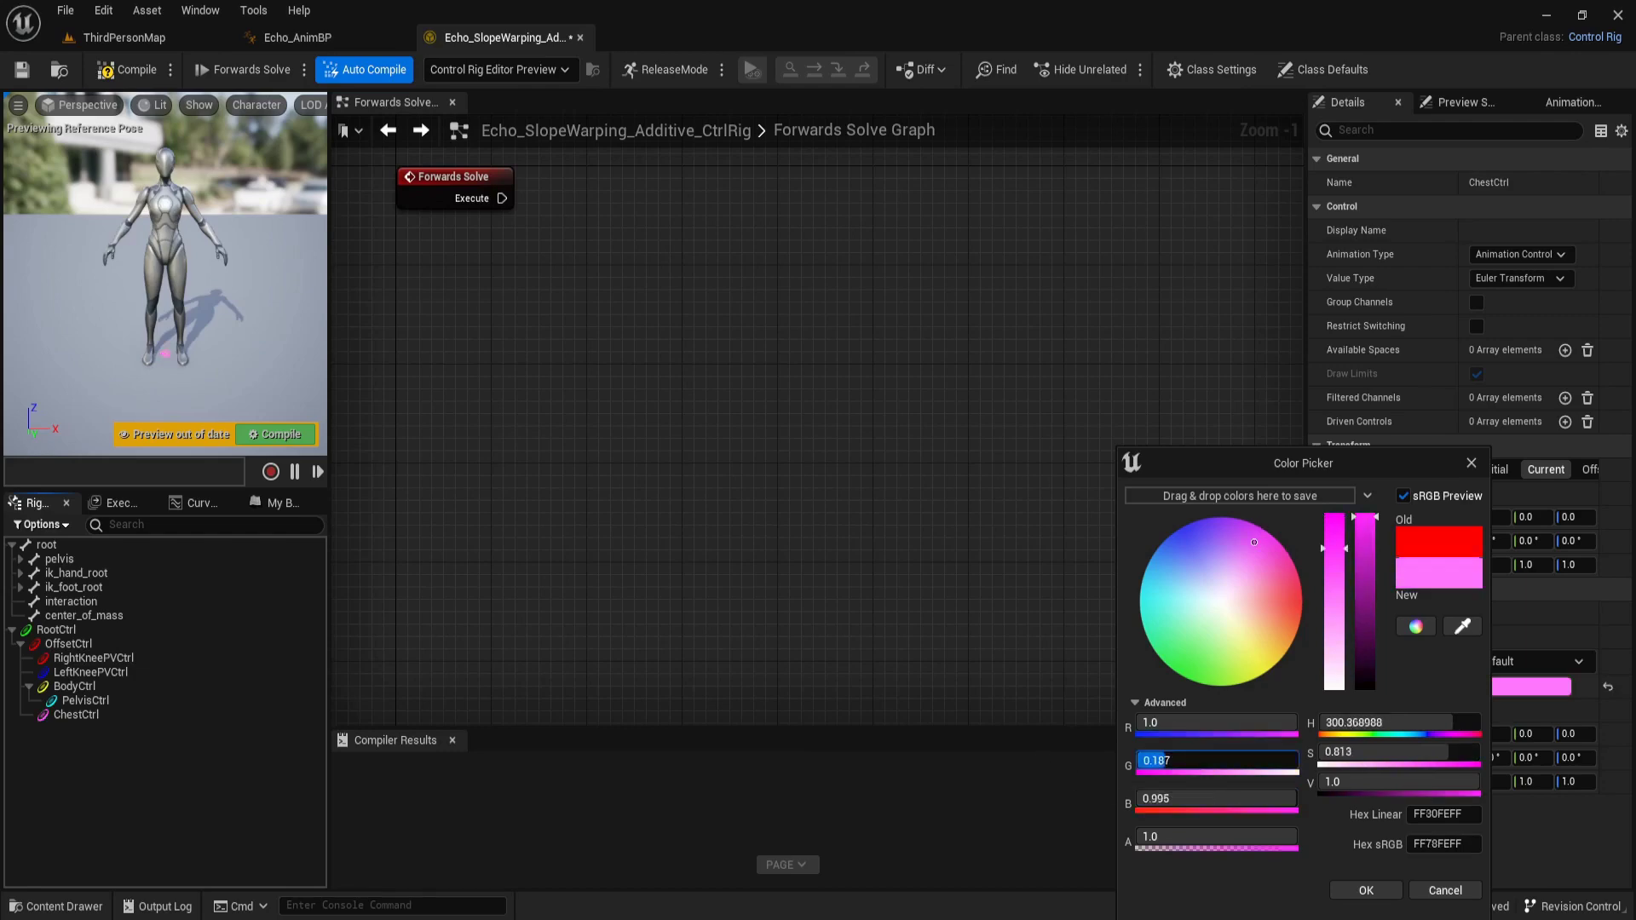
{"action": "left_click_drag", "start_coordinate": [1218, 722], "coordinate": [1138, 722]}
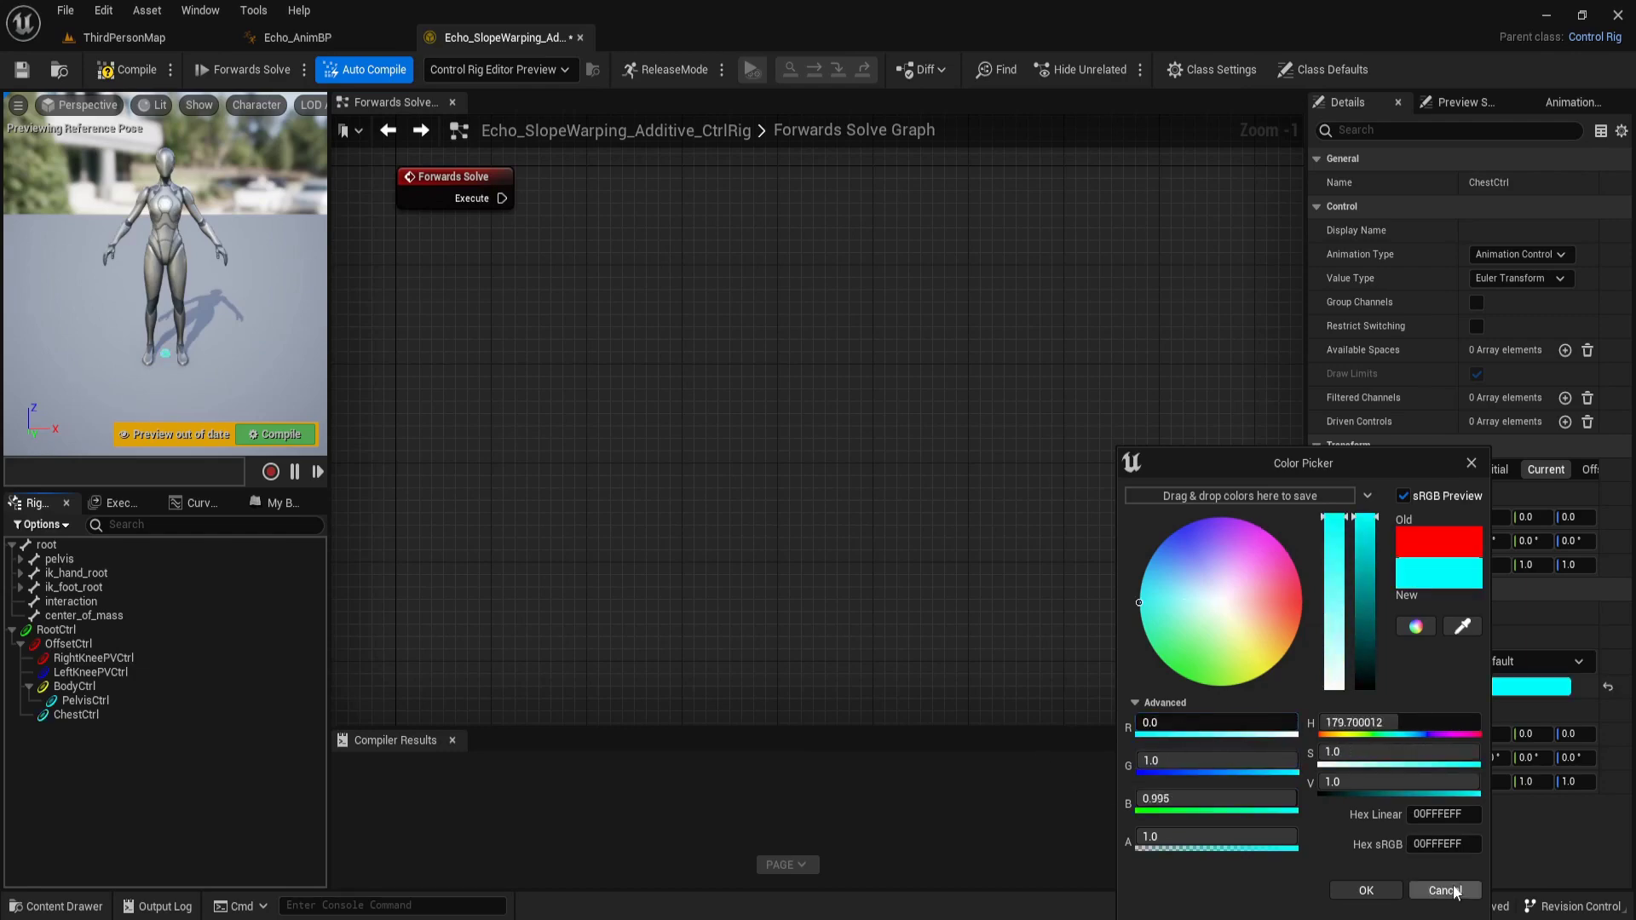
{"action": "left_click", "coordinate": [1365, 890]}
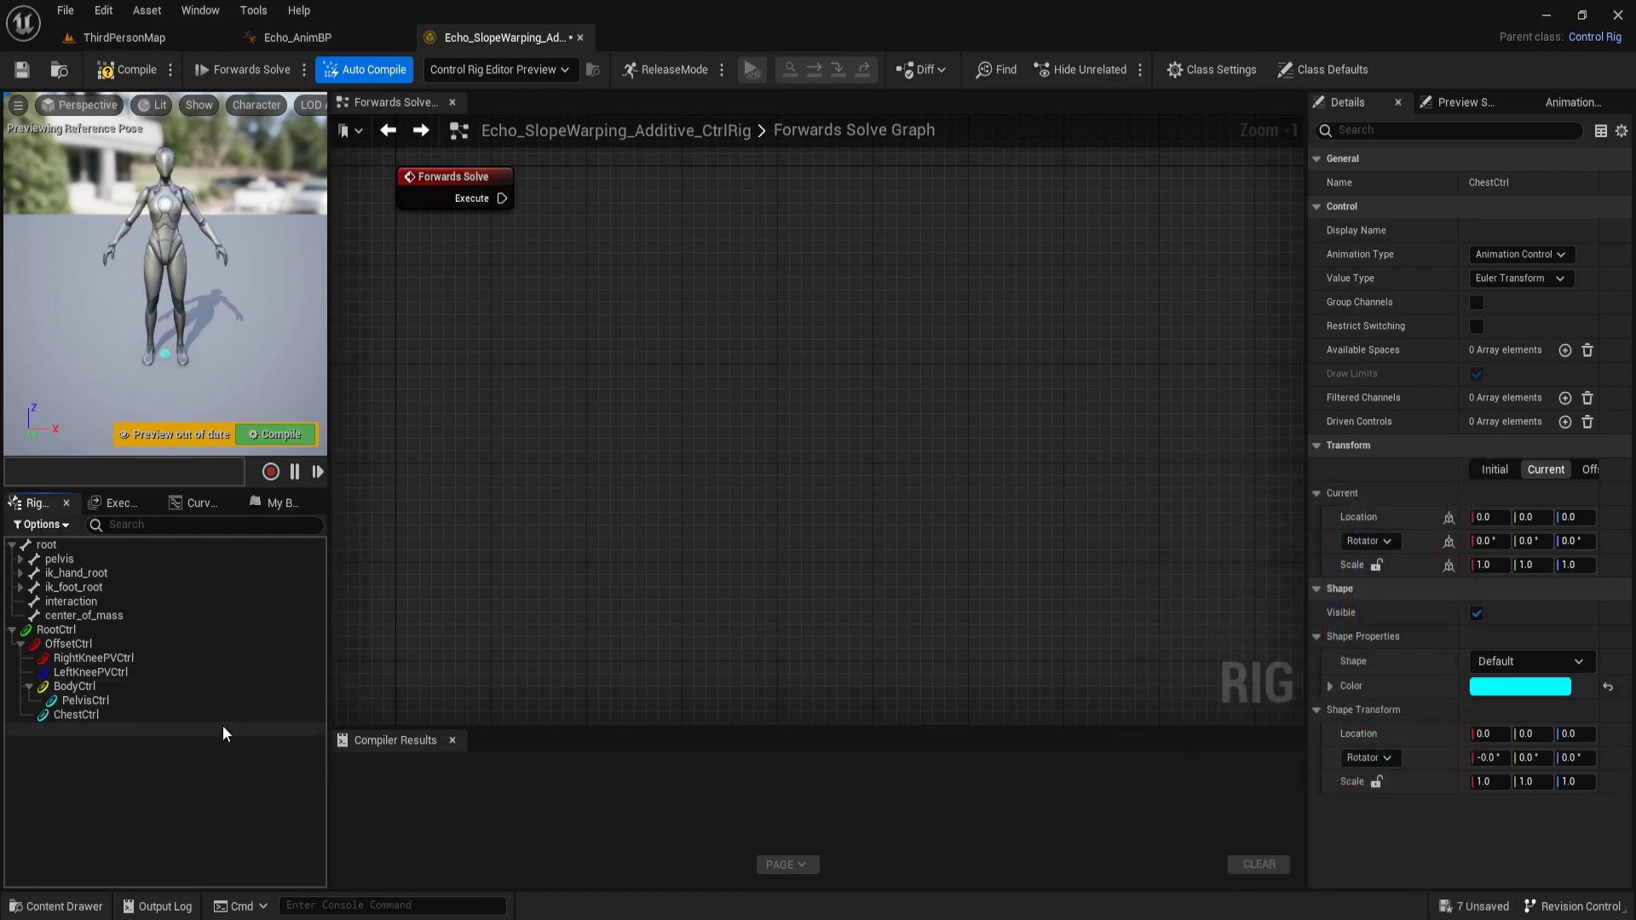
{"action": "left_click", "coordinate": [205, 631]}
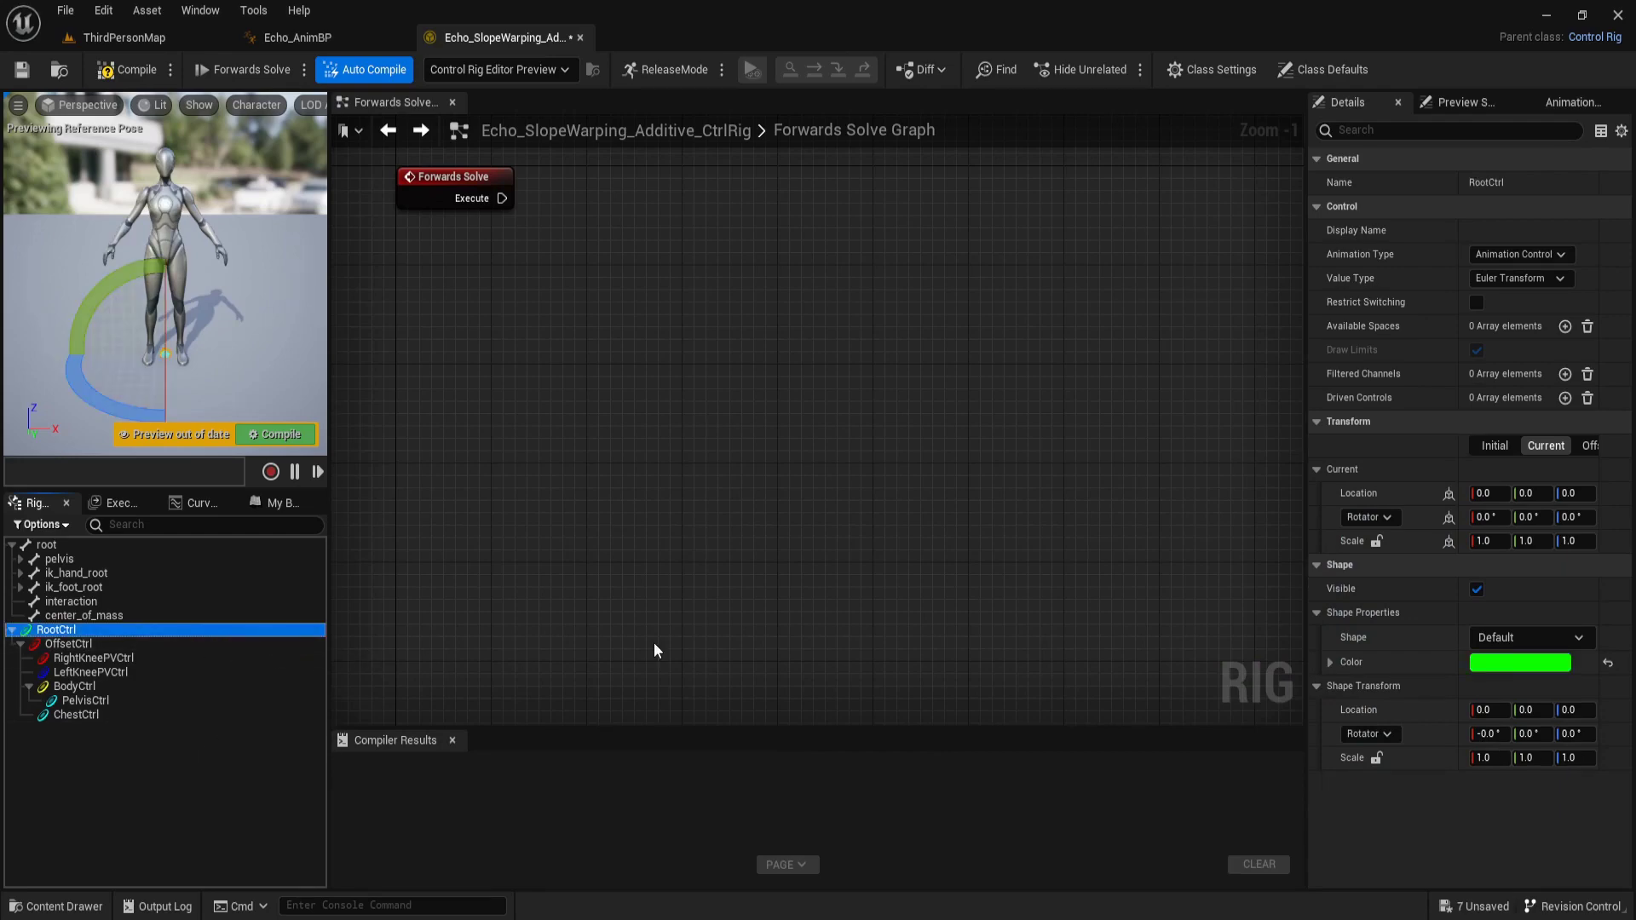
Give RootCtrl the Octagon_Thick control shape
{"action": "left_click", "coordinate": [1505, 638]}
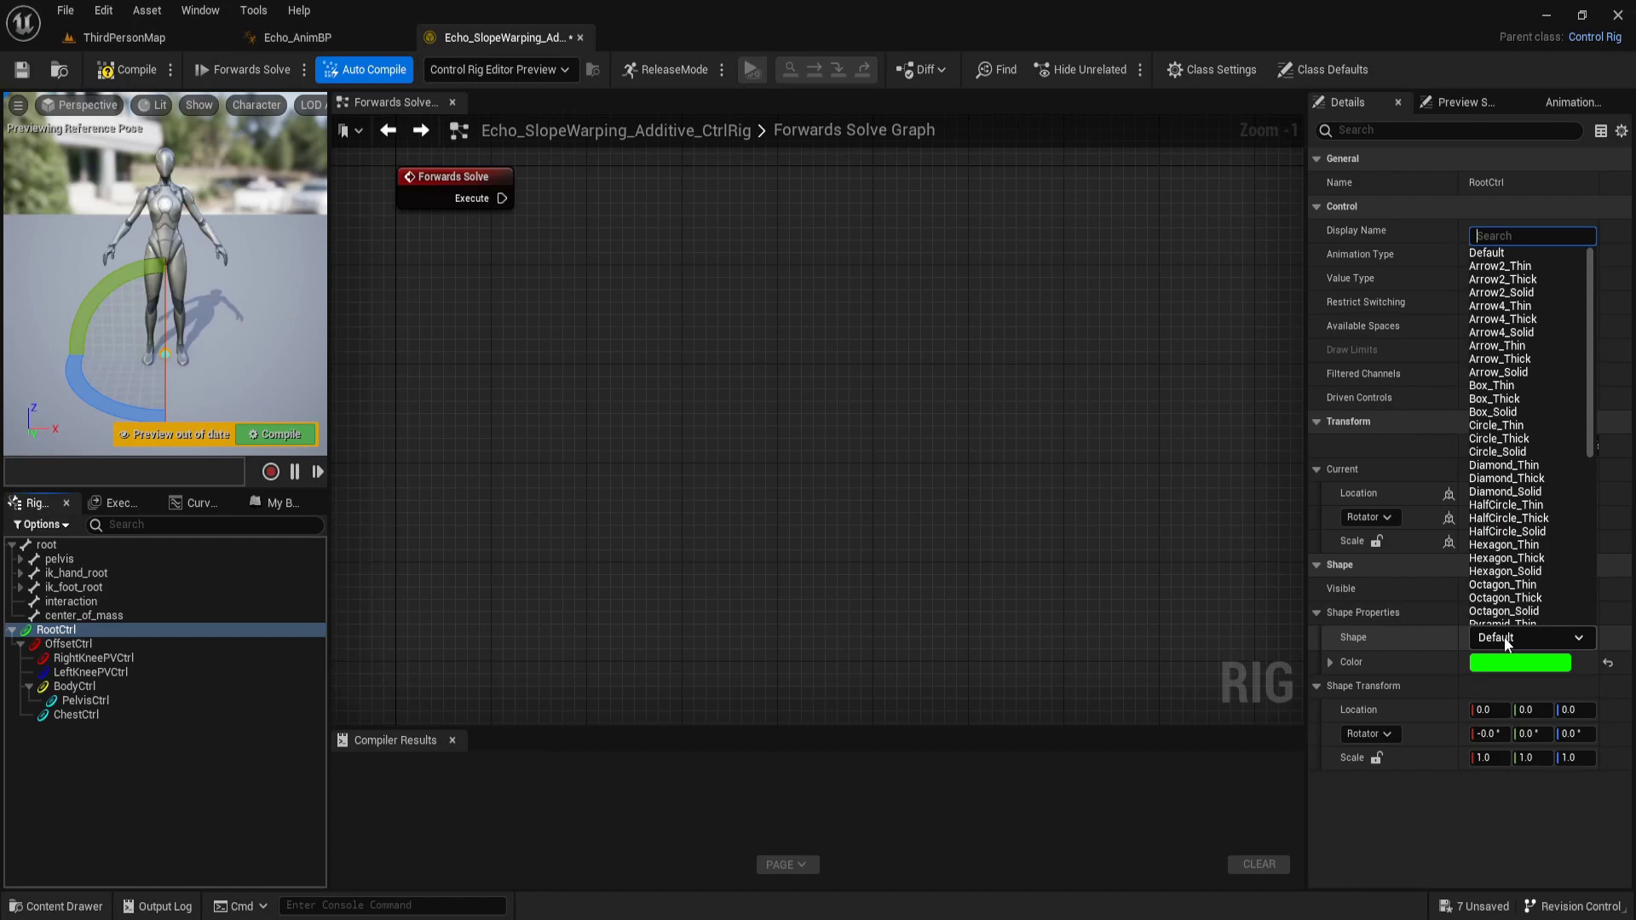
{"action": "type", "text": "oc"}
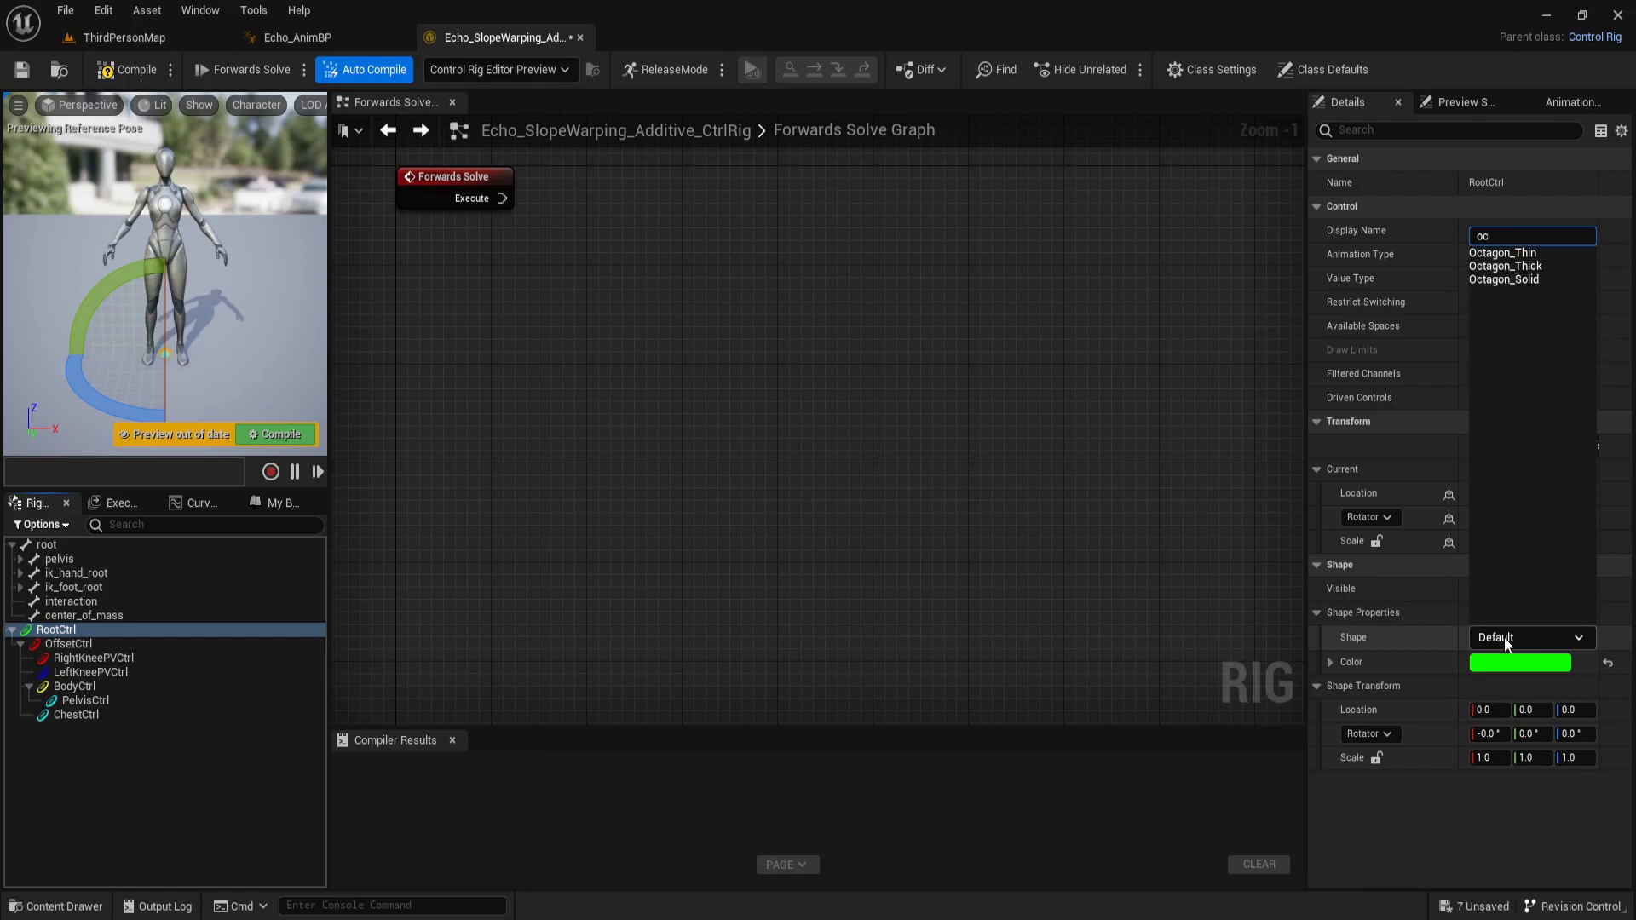
{"action": "type", "text": "tagon"}
{"action": "left_click", "coordinate": [1506, 266]}
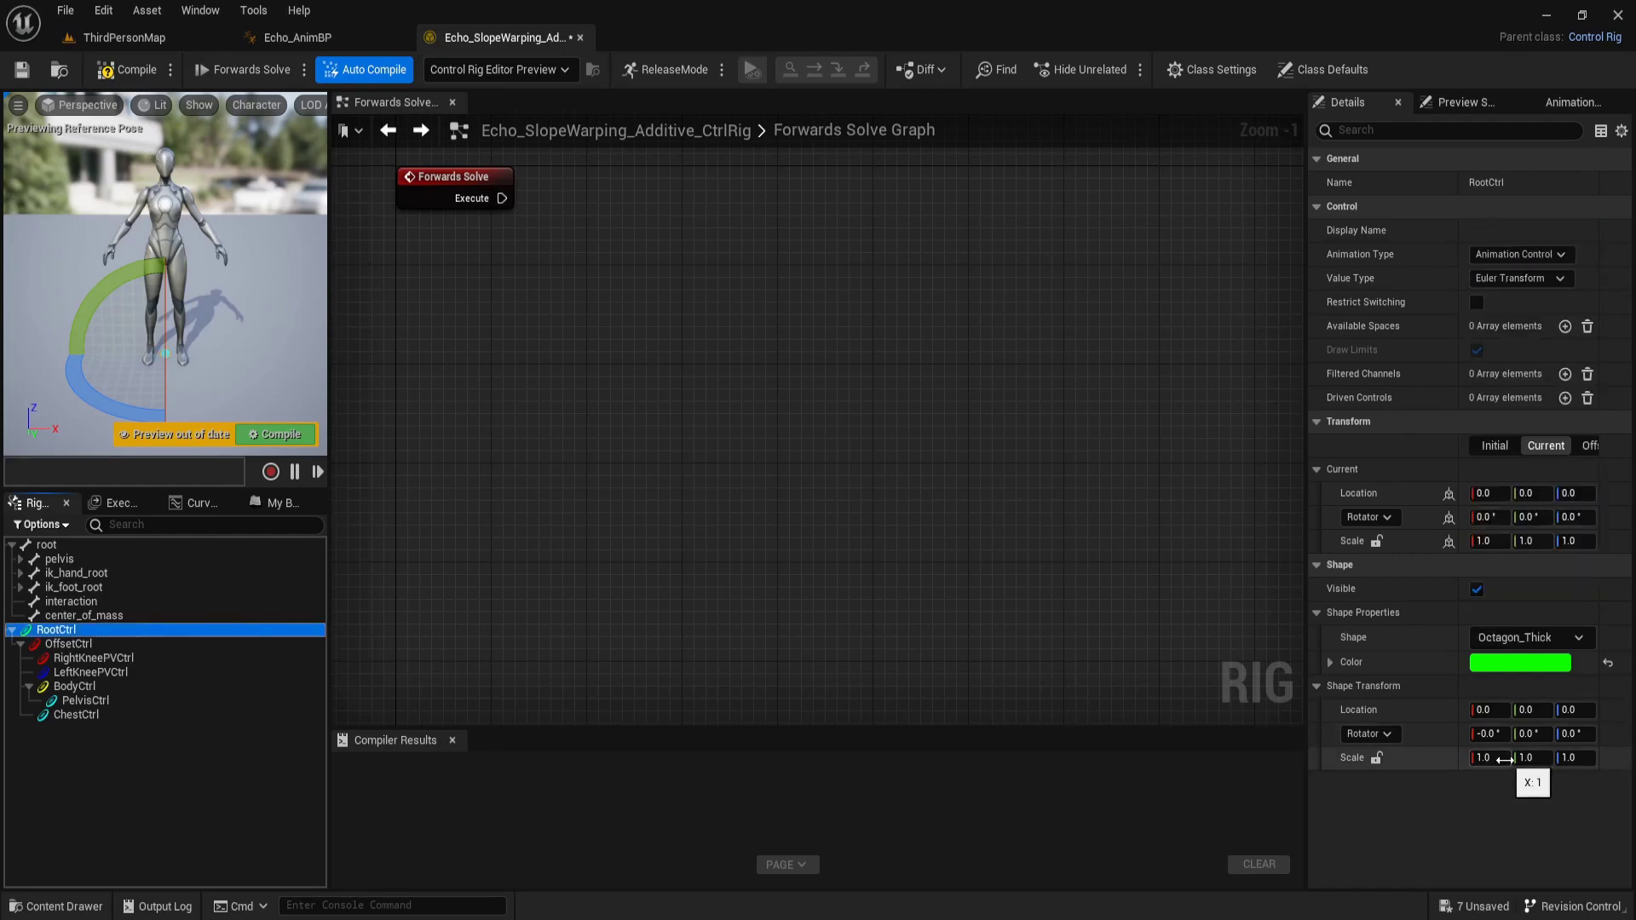
Scale RootCtrl's octagon shape to 13.5 on X, Y and Z
{"action": "left_click", "coordinate": [1503, 760]}
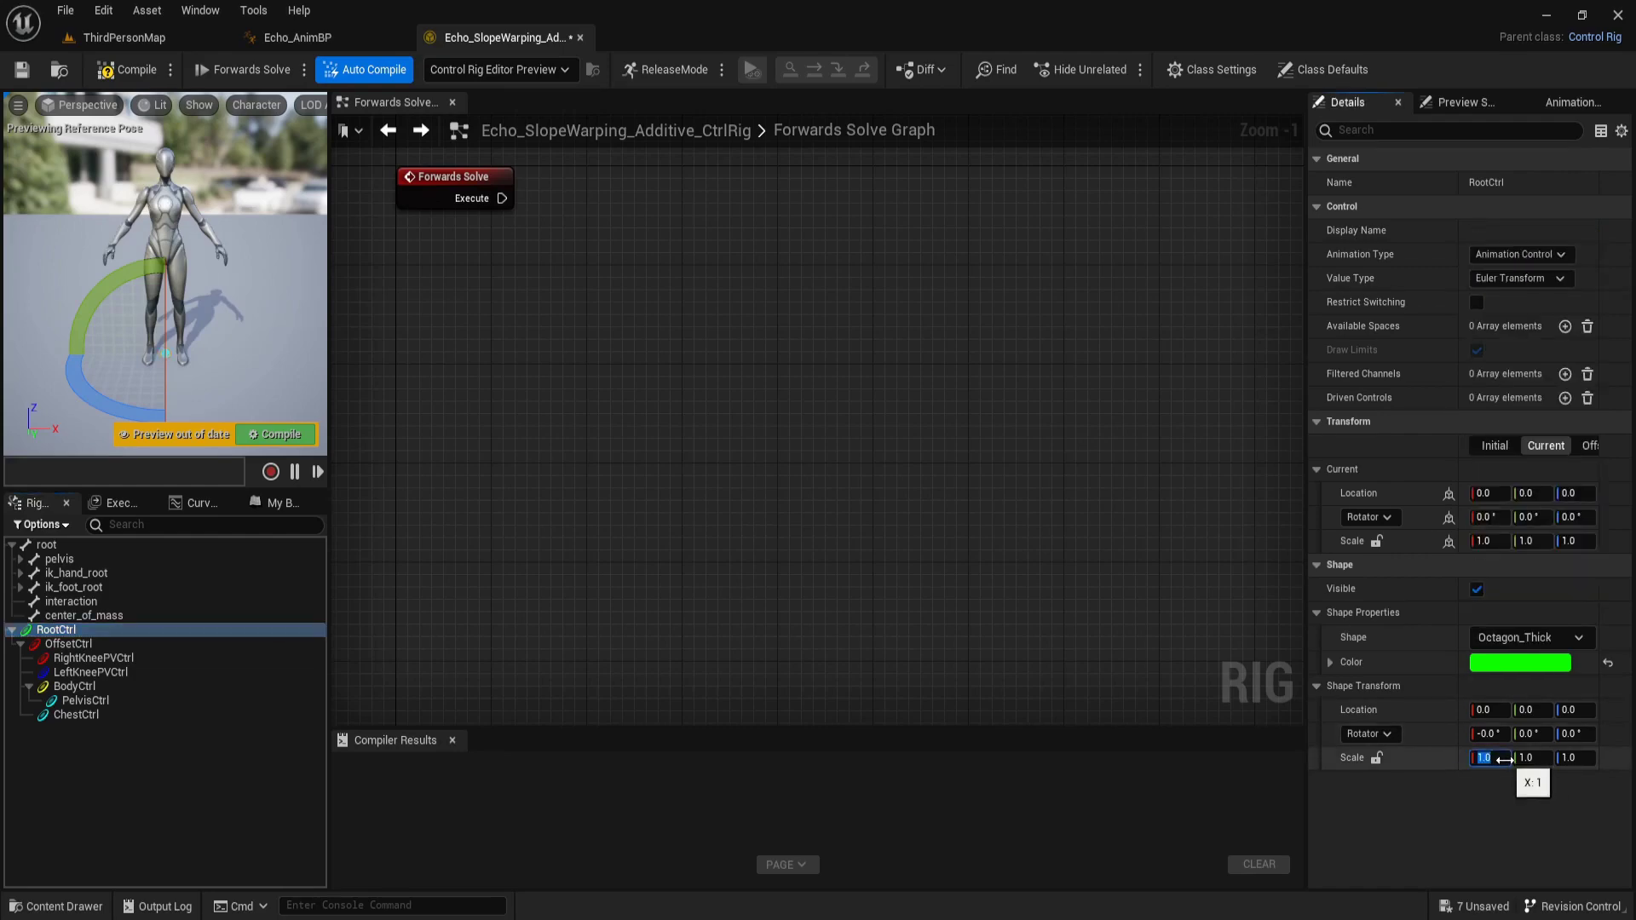
{"action": "type", "text": "13."}
{"action": "type", "text": "5"}
{"action": "left_click", "coordinate": [1534, 759]}
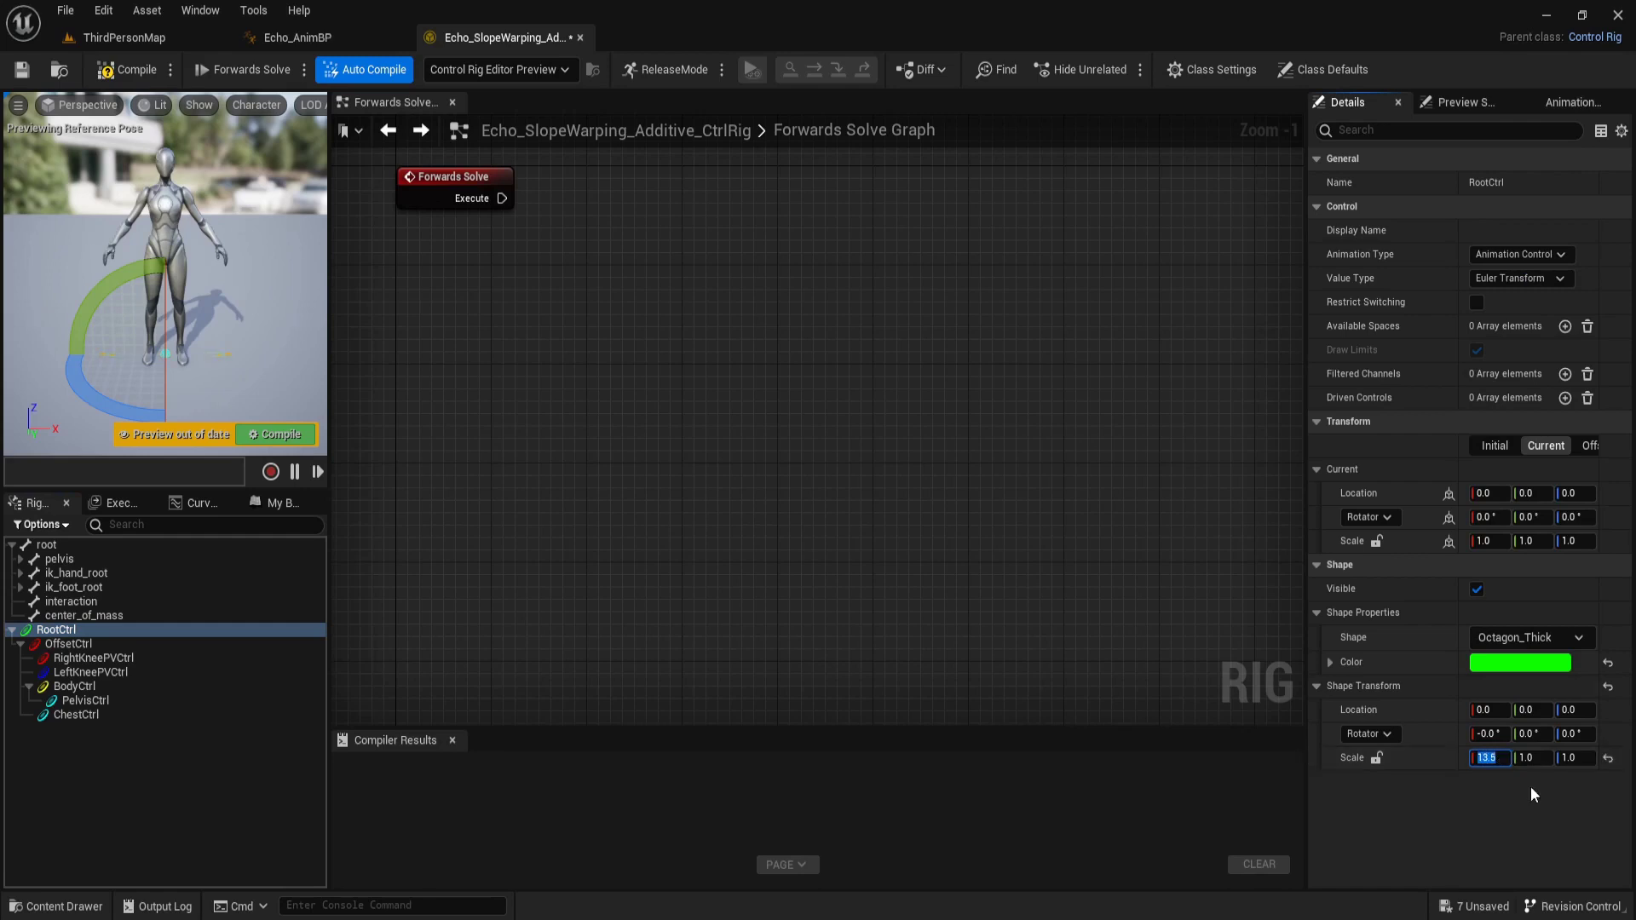
{"action": "type", "text": "1"}
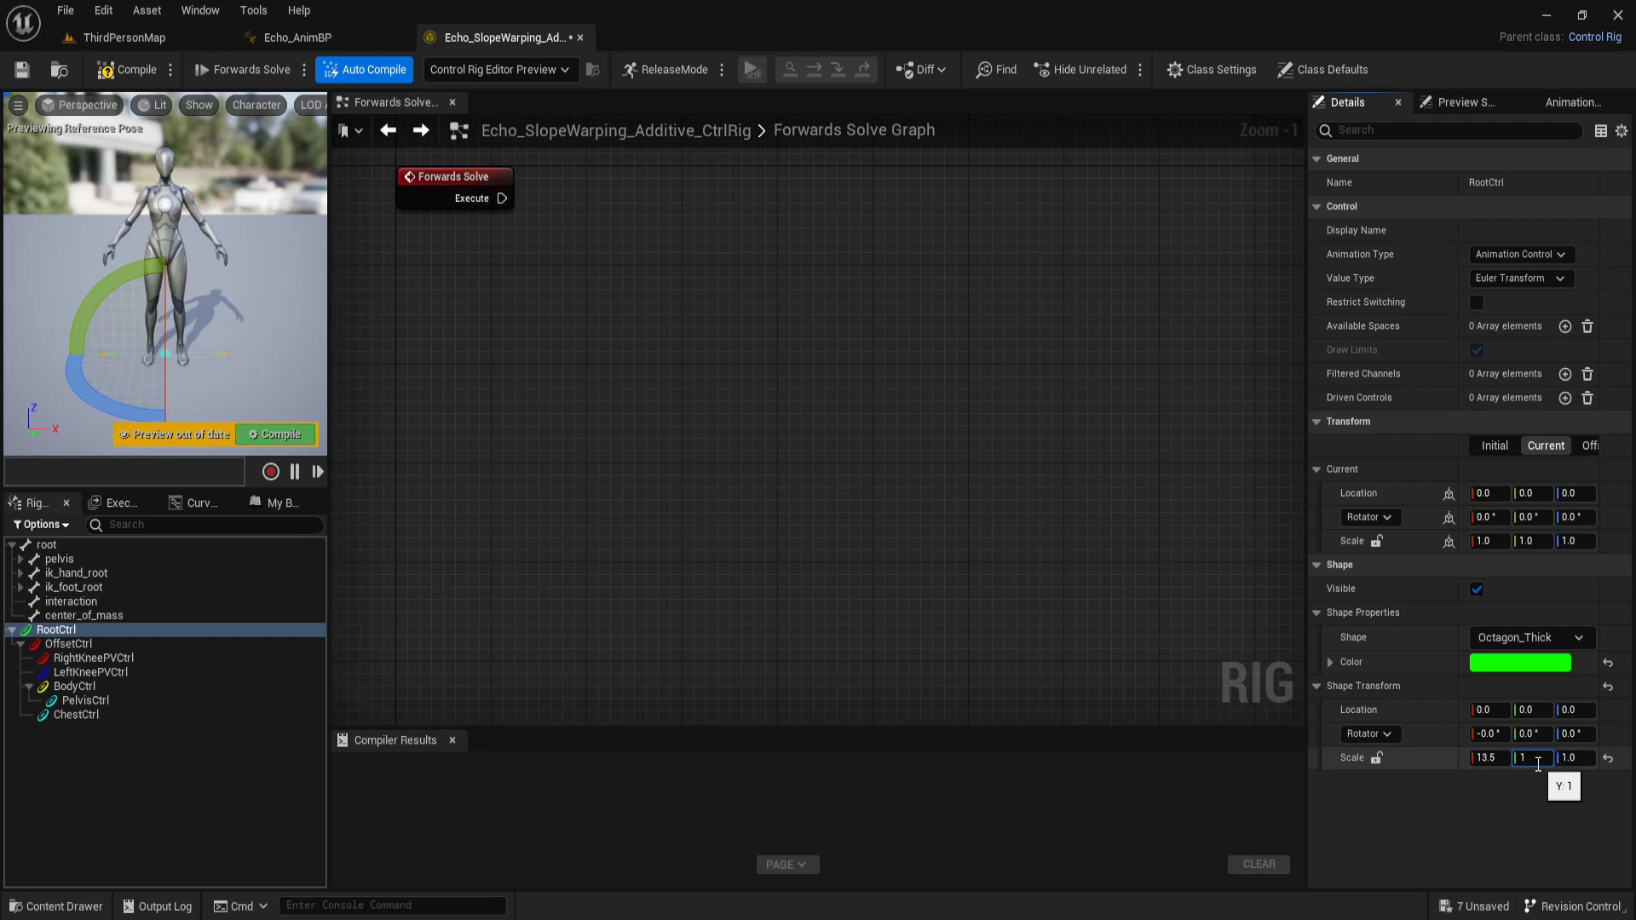
{"action": "type", "text": "5.5"}
{"action": "key", "text": "Return"}
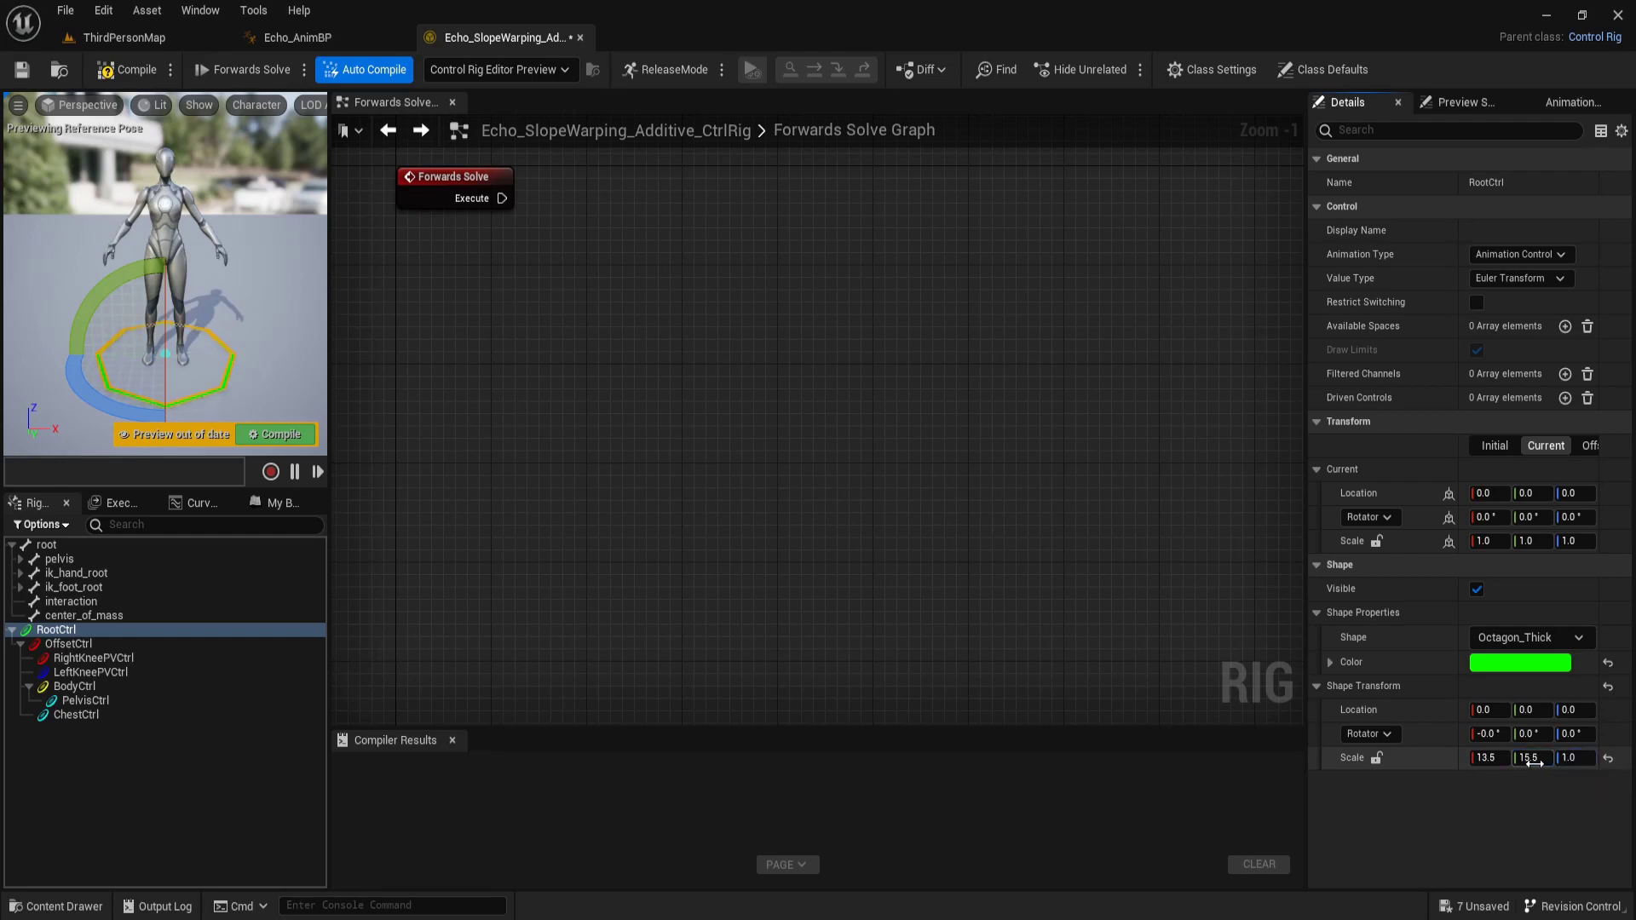
{"action": "type", "text": "1"}
{"action": "left_click", "coordinate": [1574, 761]}
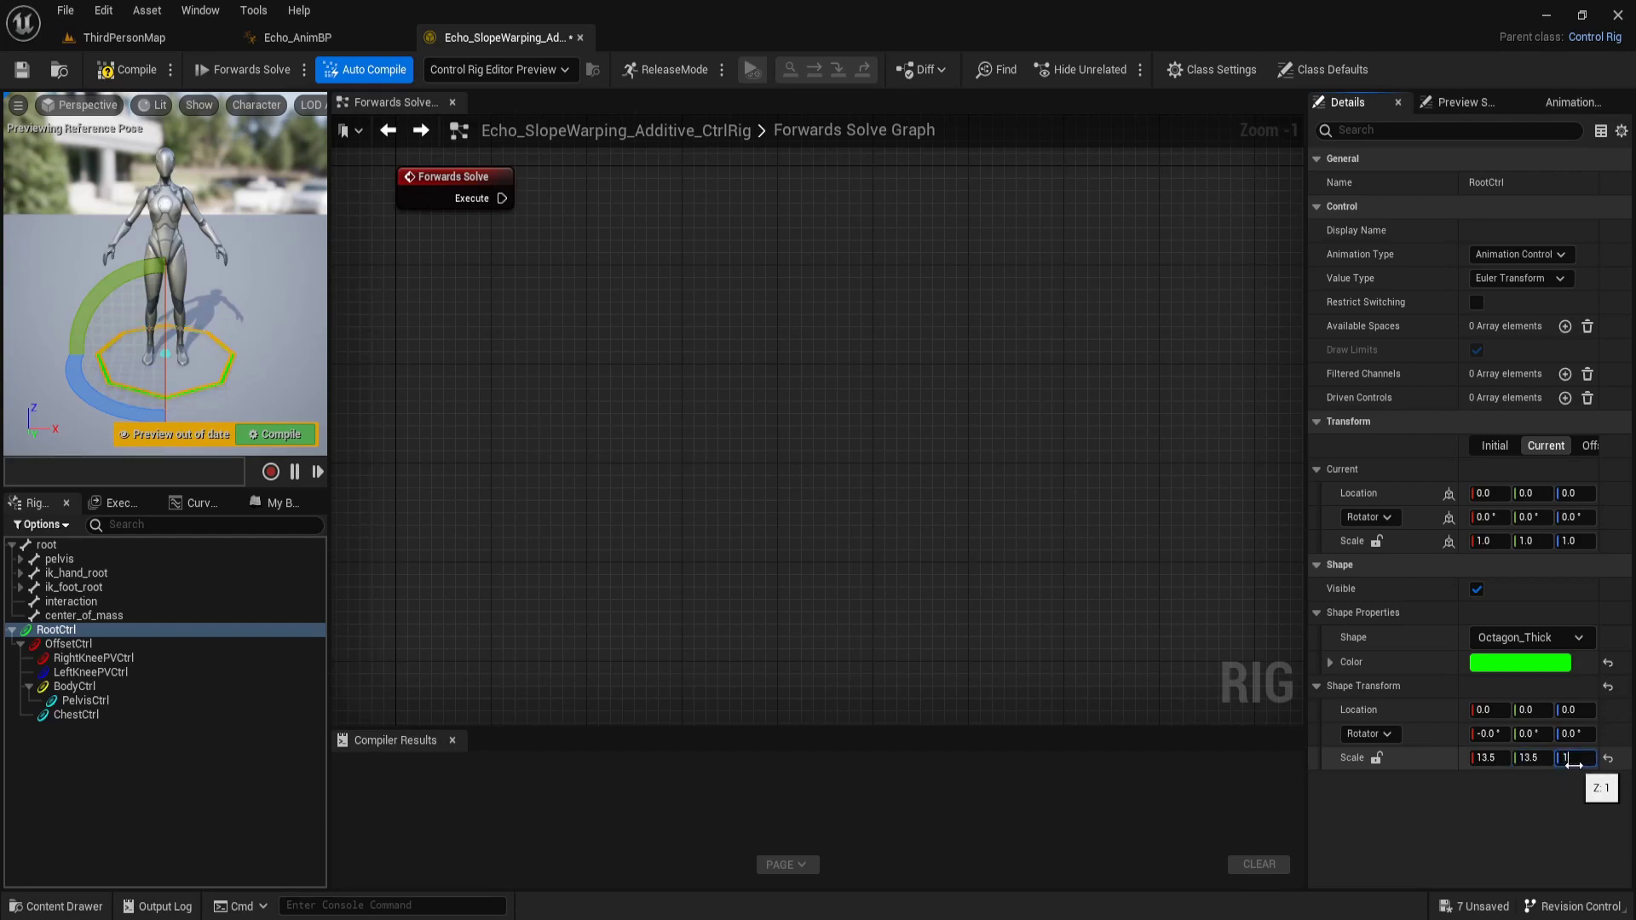
{"action": "type", "text": "3.5"}
{"action": "key", "text": "Return"}
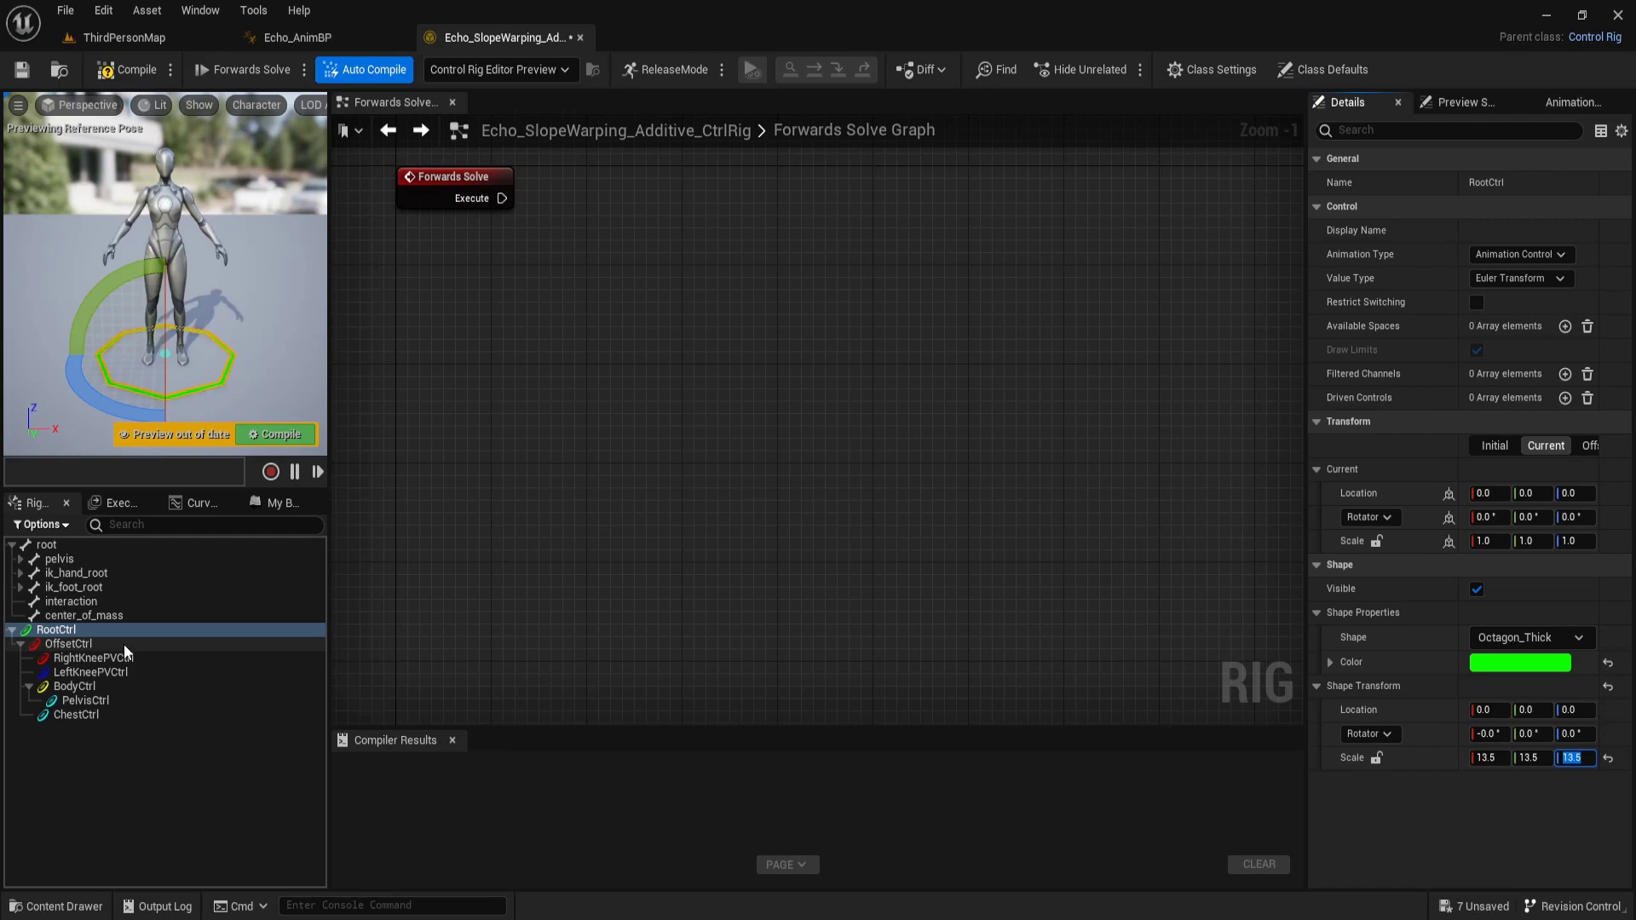
{"action": "left_click", "coordinate": [124, 646]}
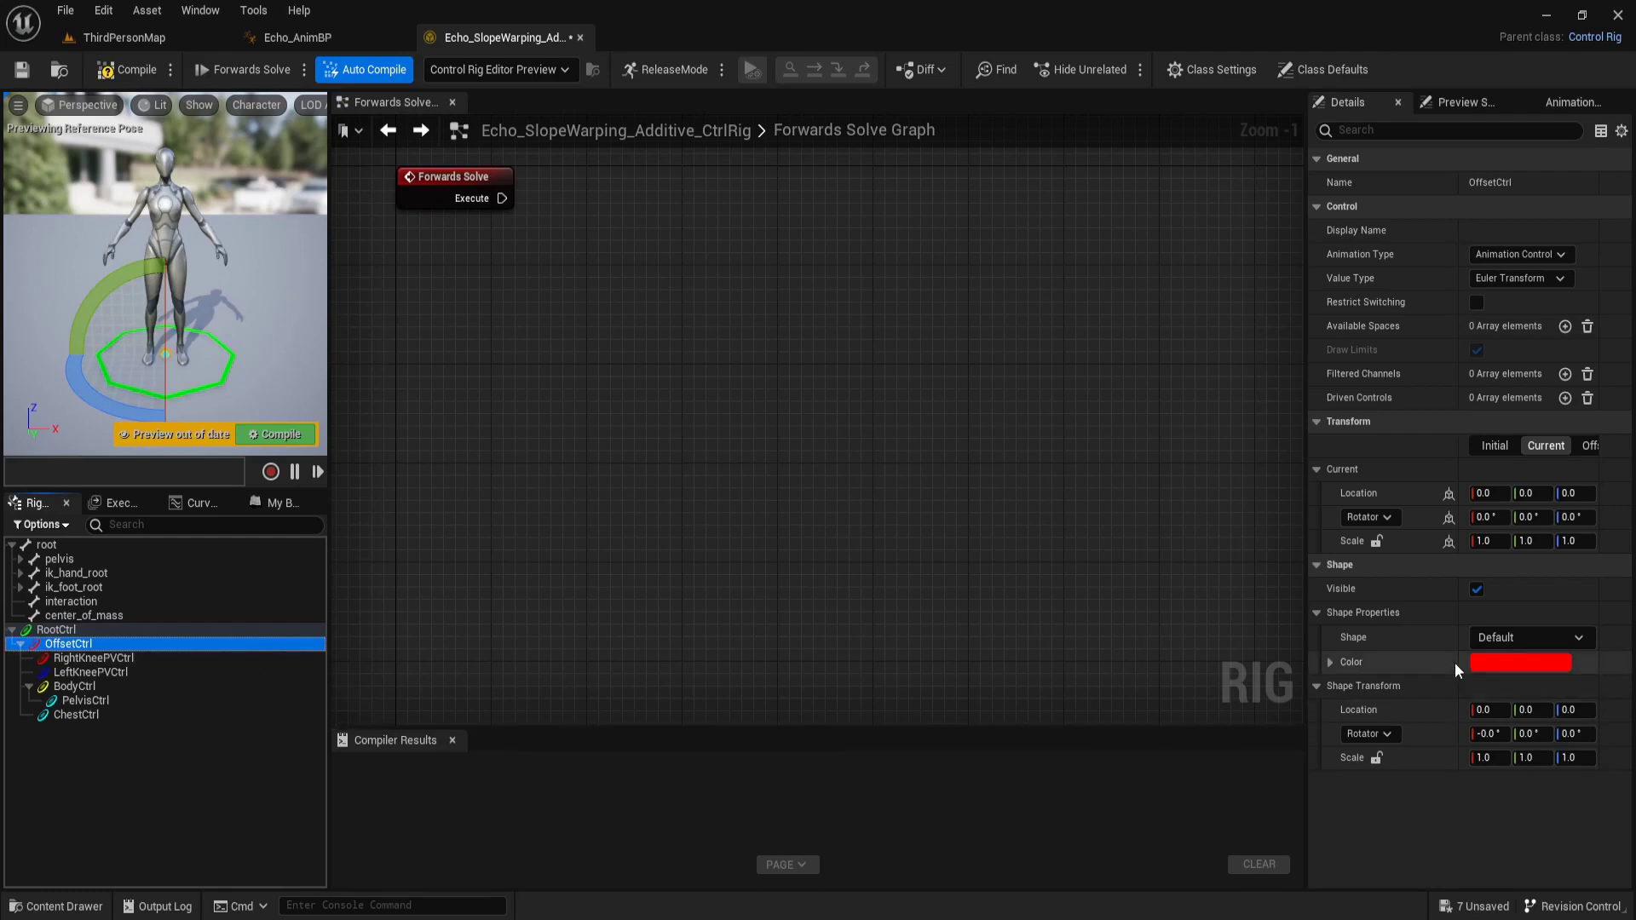
Give OffsetCtrl the Square_Thick control shape
{"action": "left_click", "coordinate": [1506, 638]}
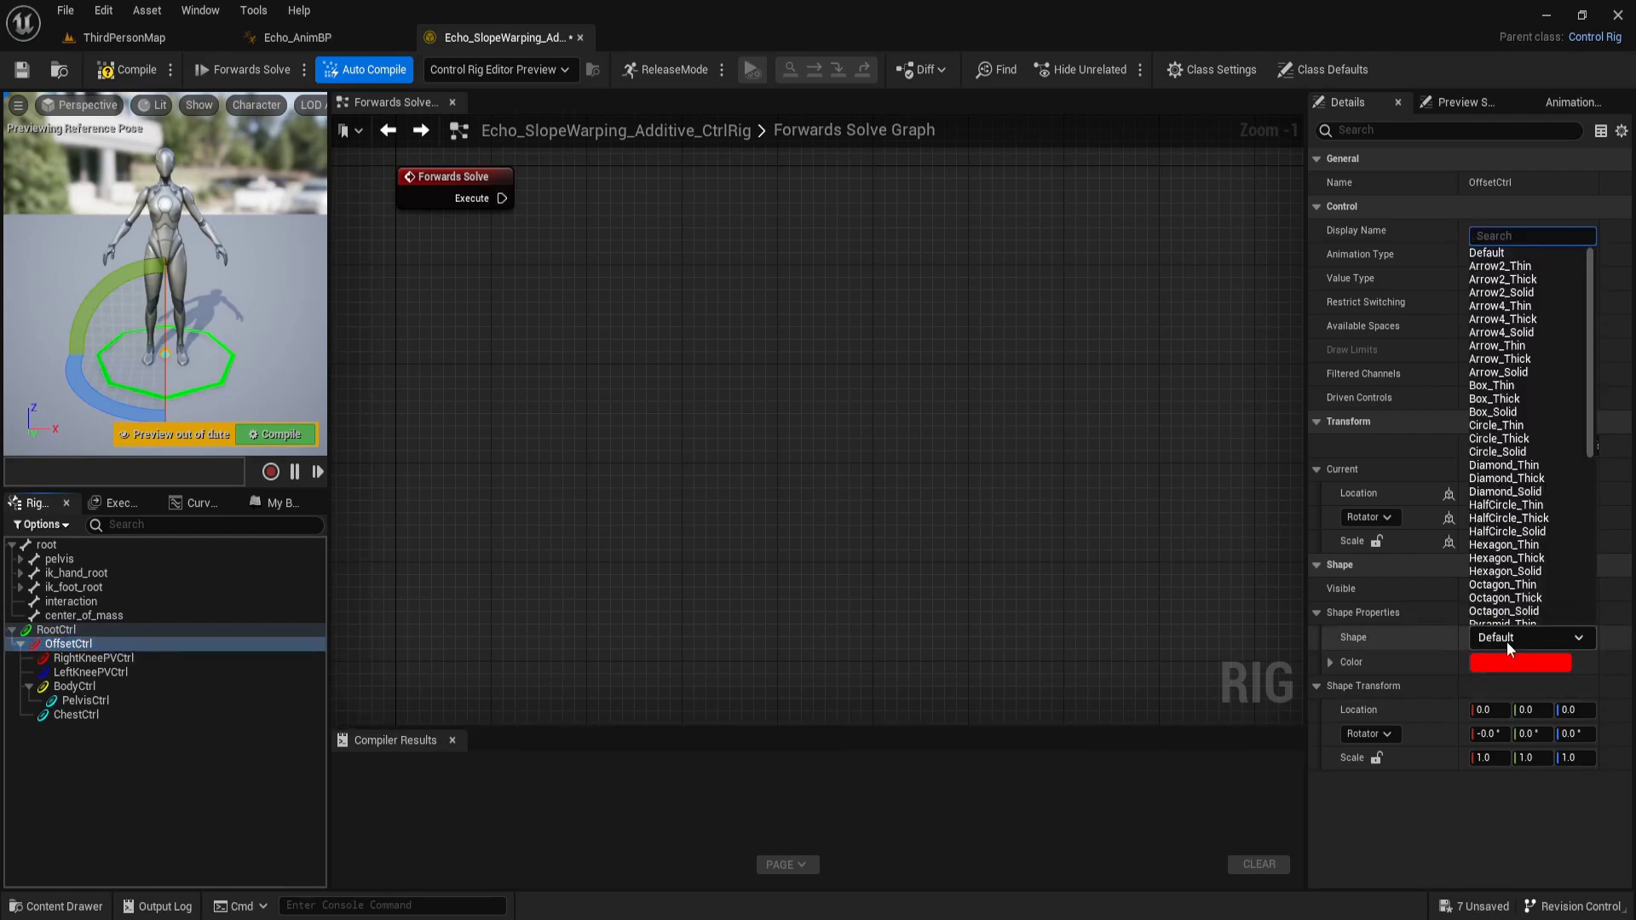
{"action": "type", "text": "squ"}
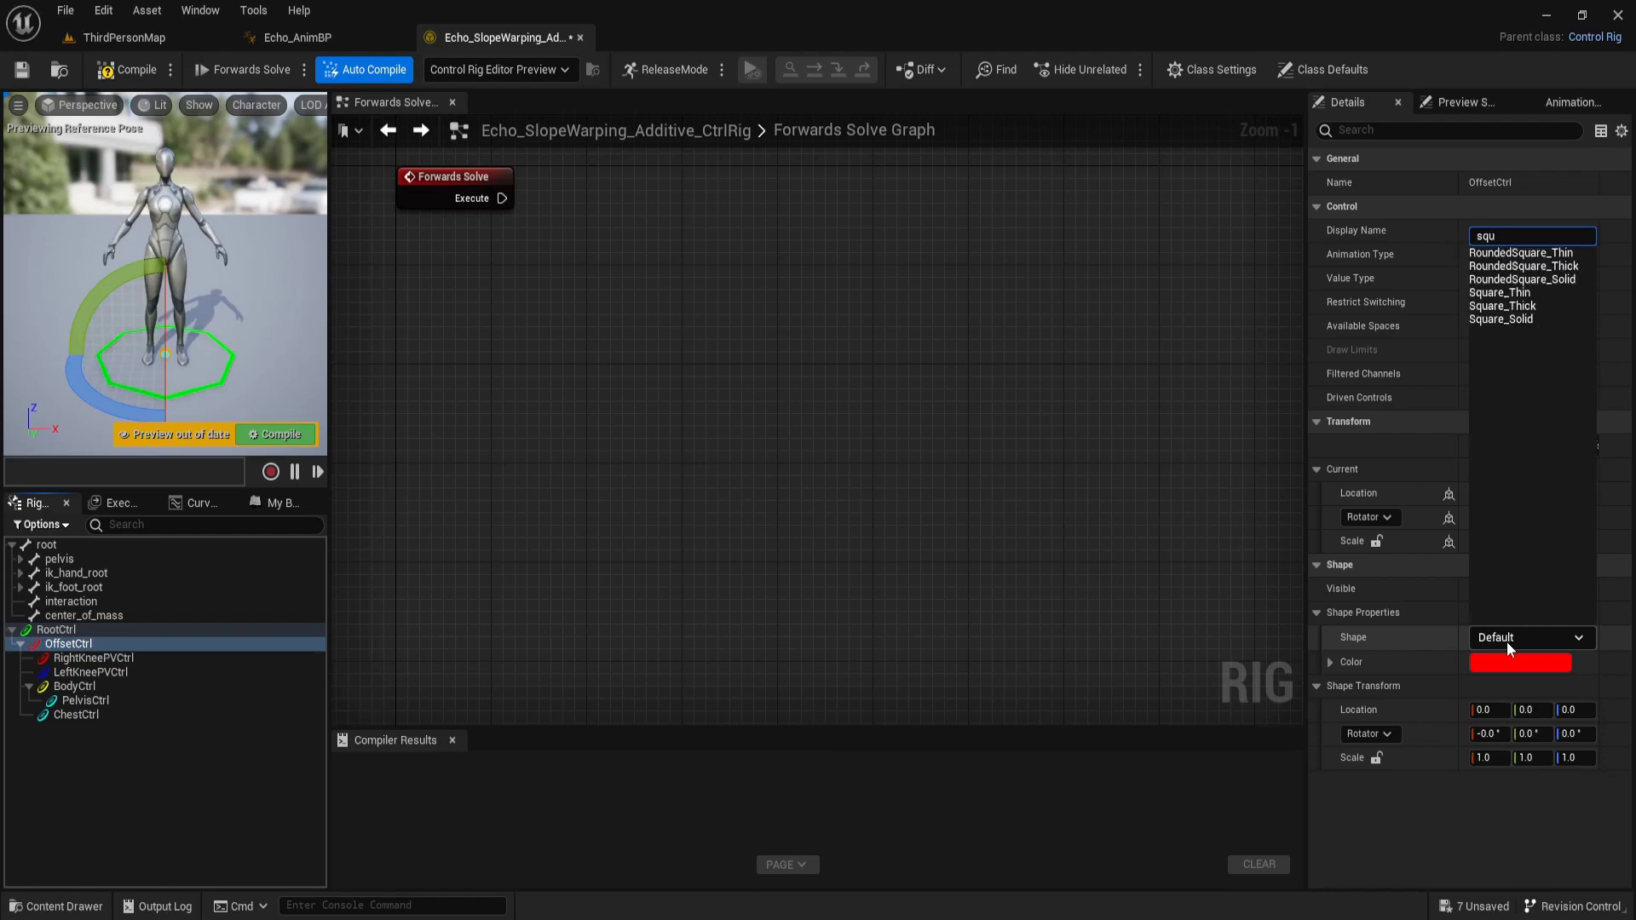
{"action": "left_click", "coordinate": [1502, 306]}
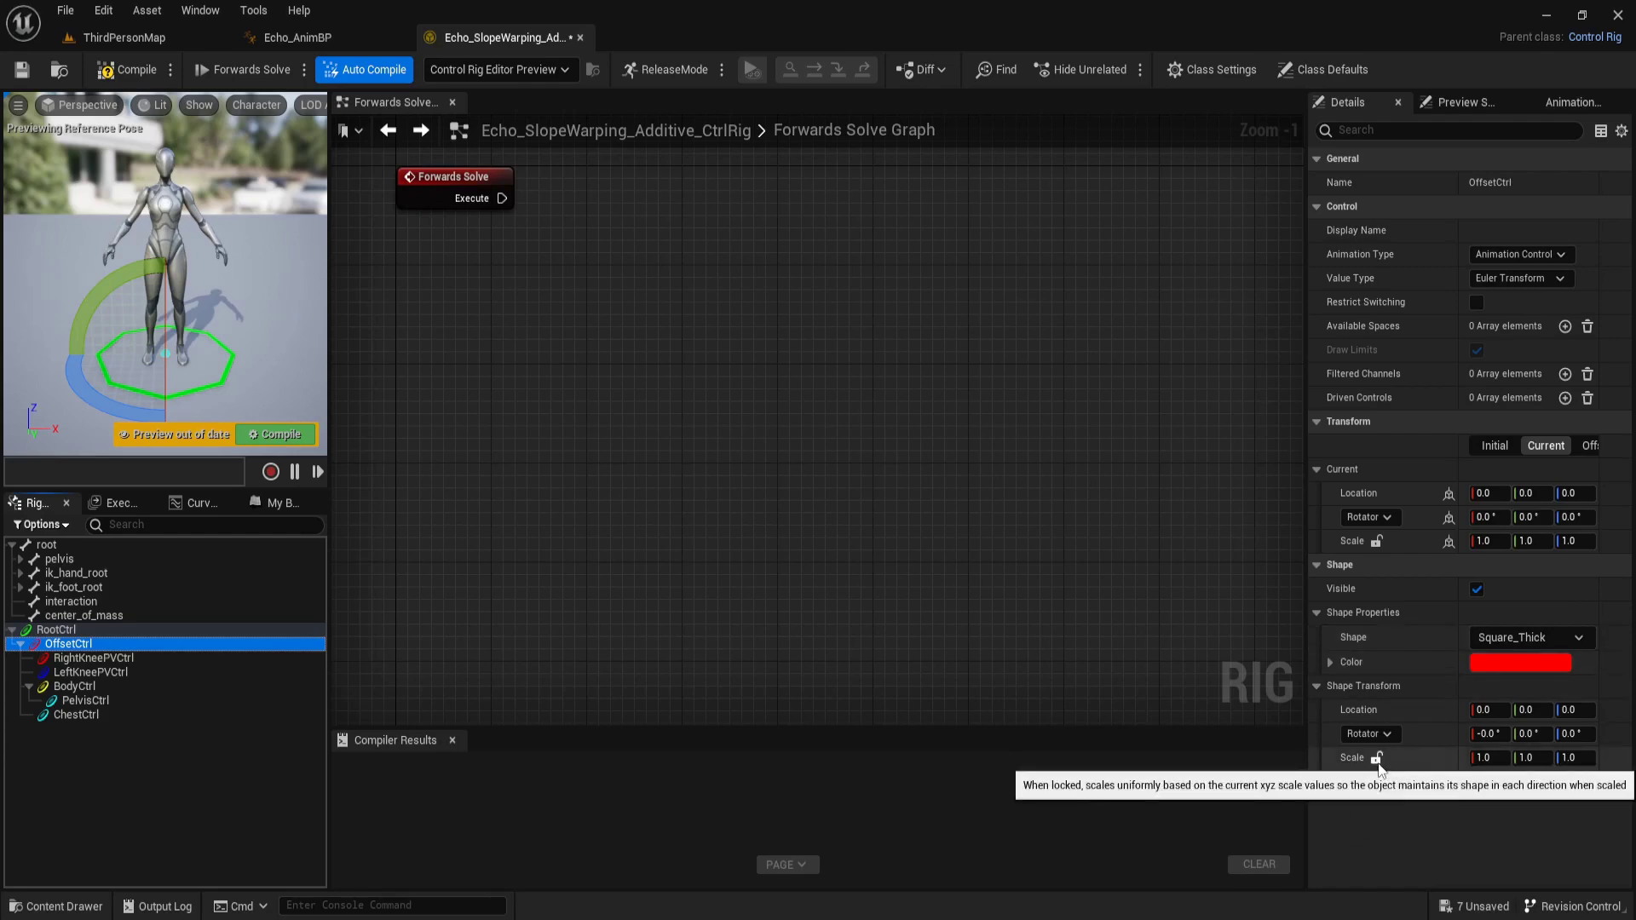
Scale OffsetCtrl's square shape to 7.5, 7.5 and 10
{"action": "left_click_drag", "start_coordinate": [1484, 757], "coordinate": [1492, 755]}
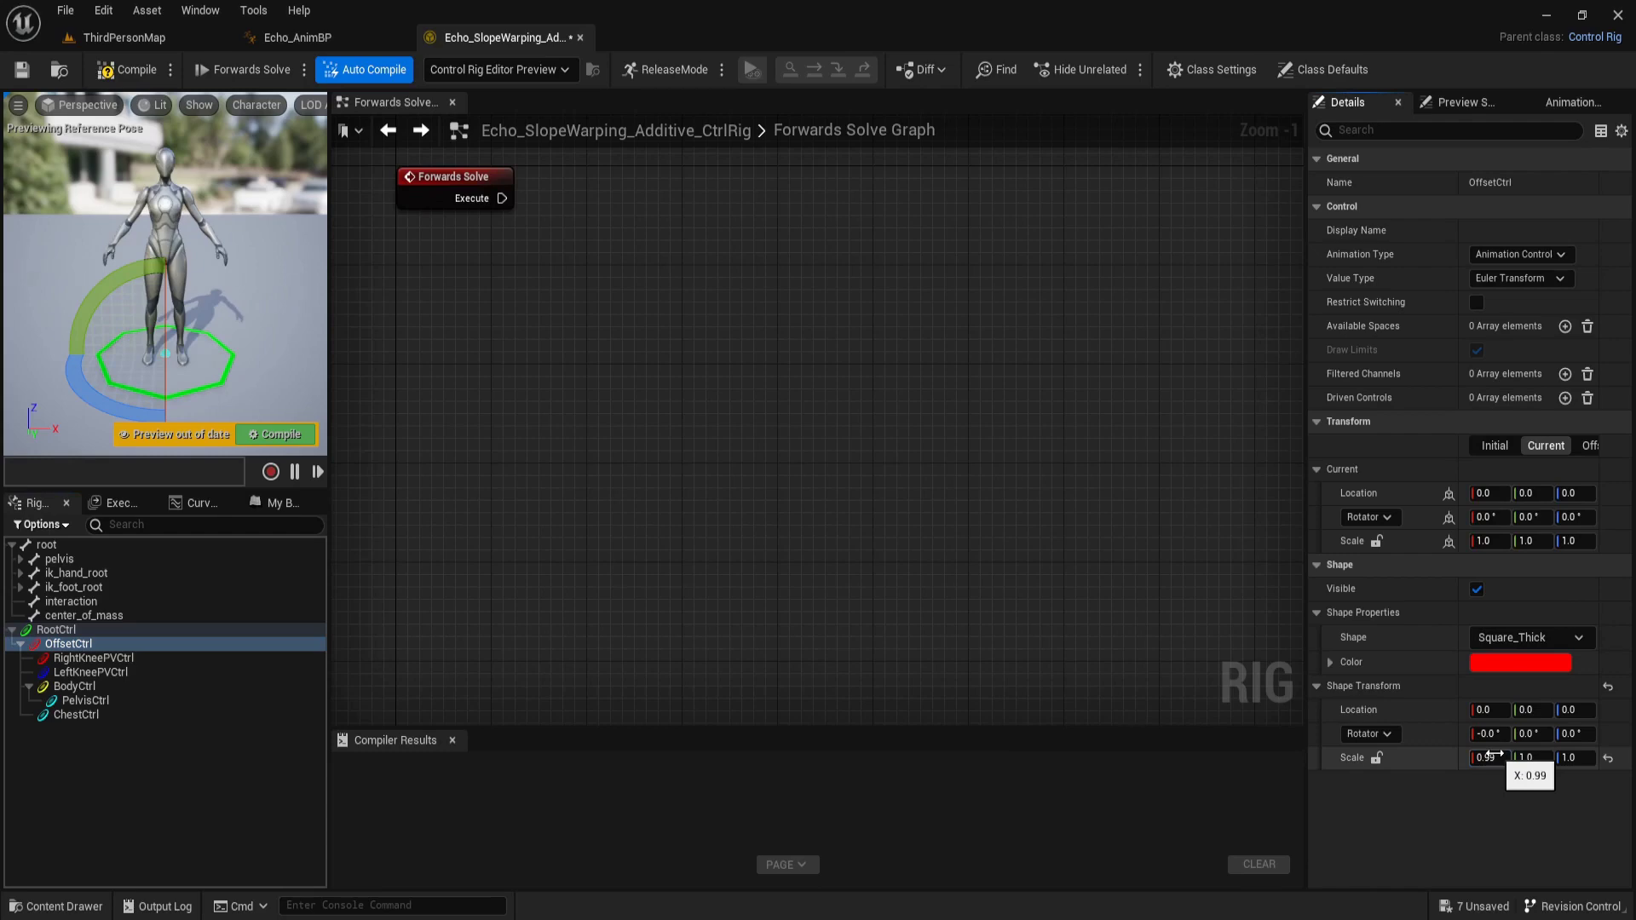
{"action": "left_click", "coordinate": [1494, 755]}
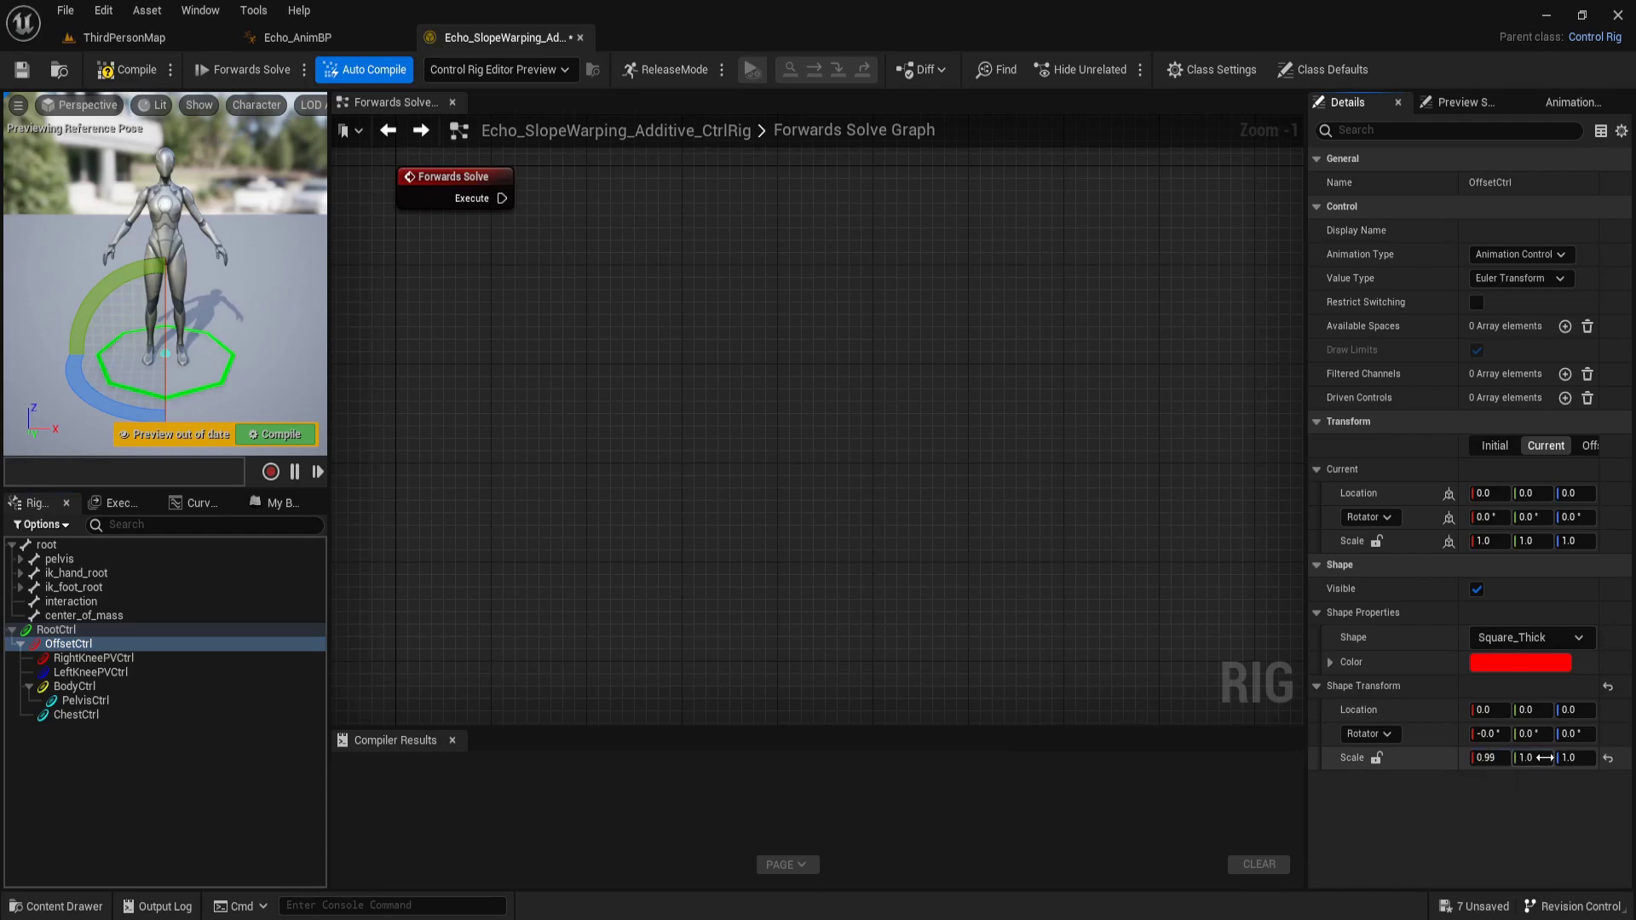
{"action": "type", "text": "7."}
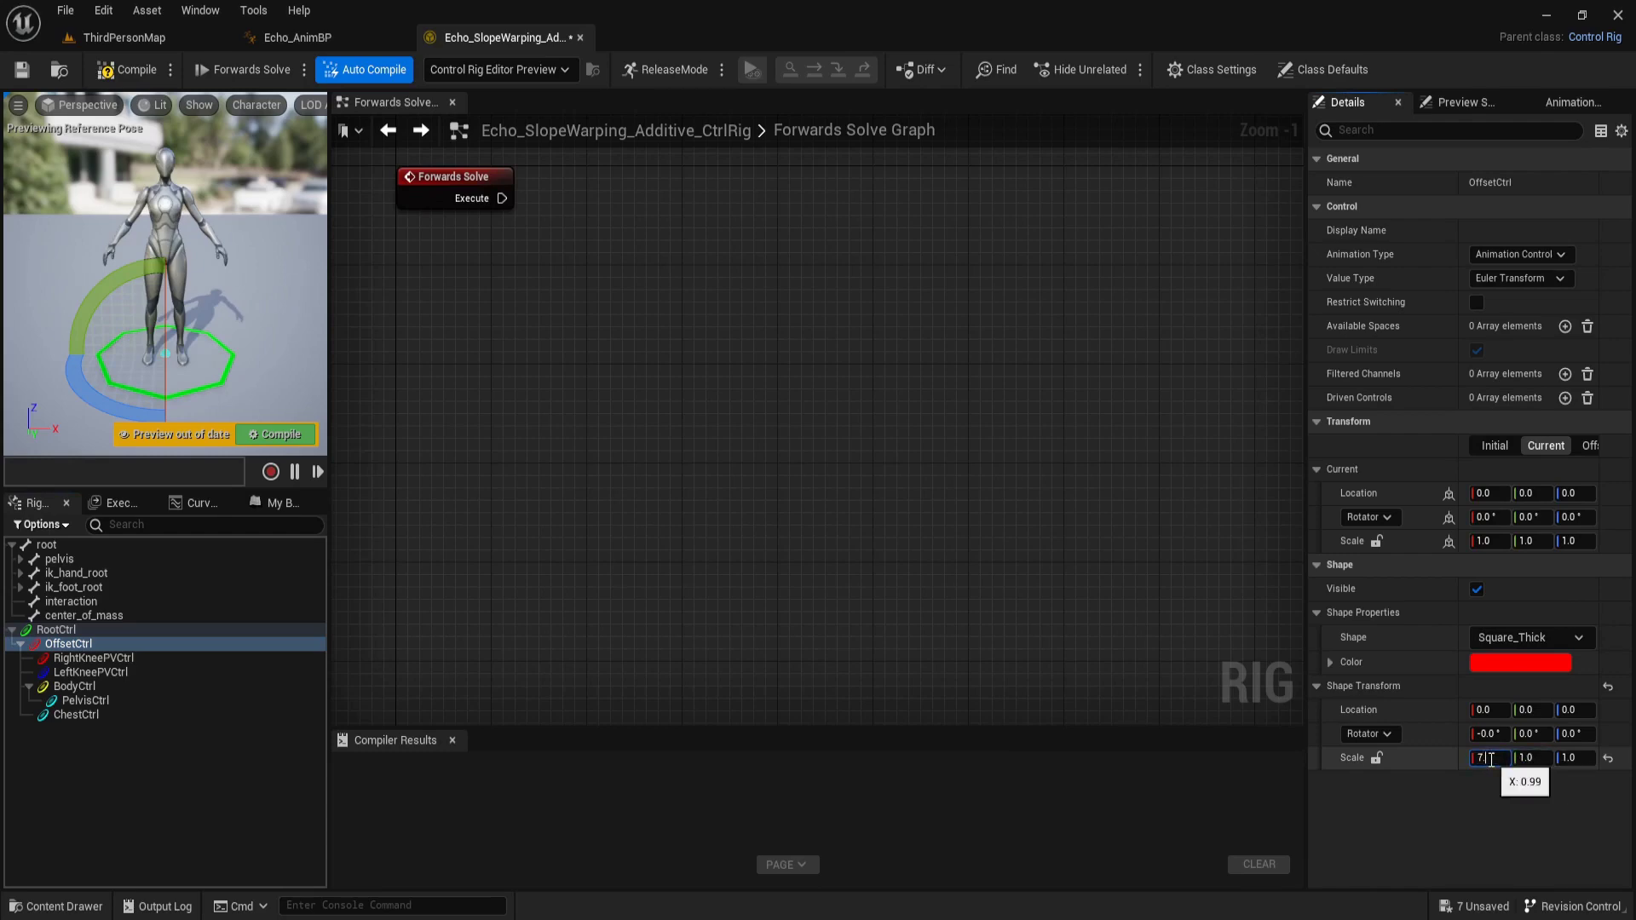
{"action": "type", "text": "5"}
{"action": "key", "text": "Return"}
{"action": "left_click", "coordinate": [1529, 758]}
{"action": "type", "text": "7"}
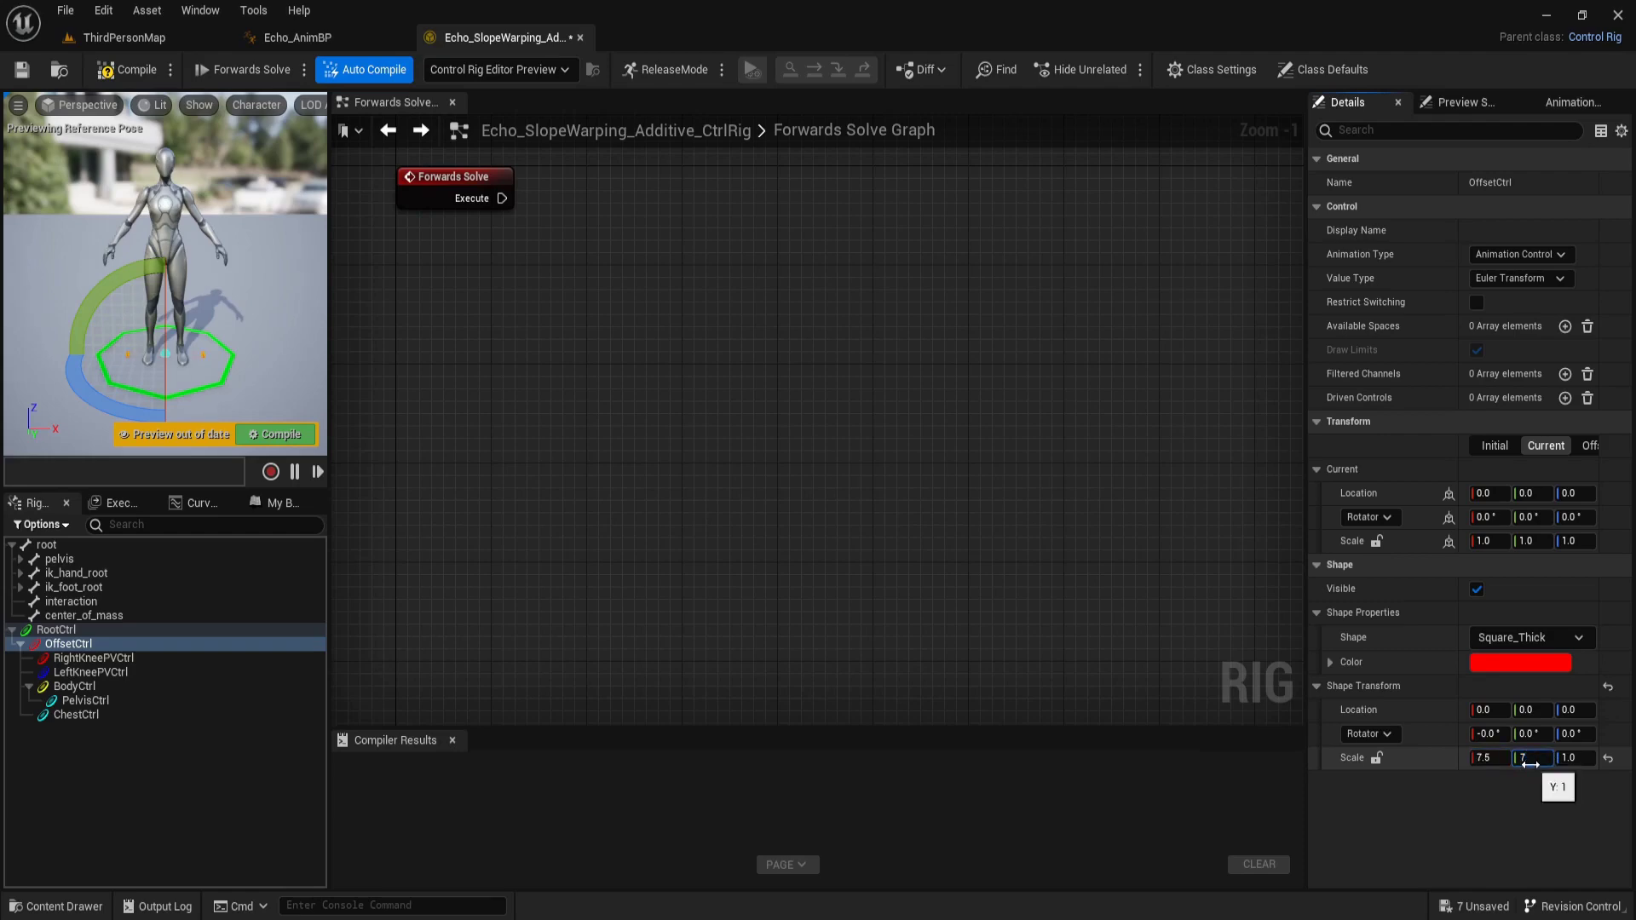
{"action": "type", "text": ".5"}
{"action": "key", "text": "Return"}
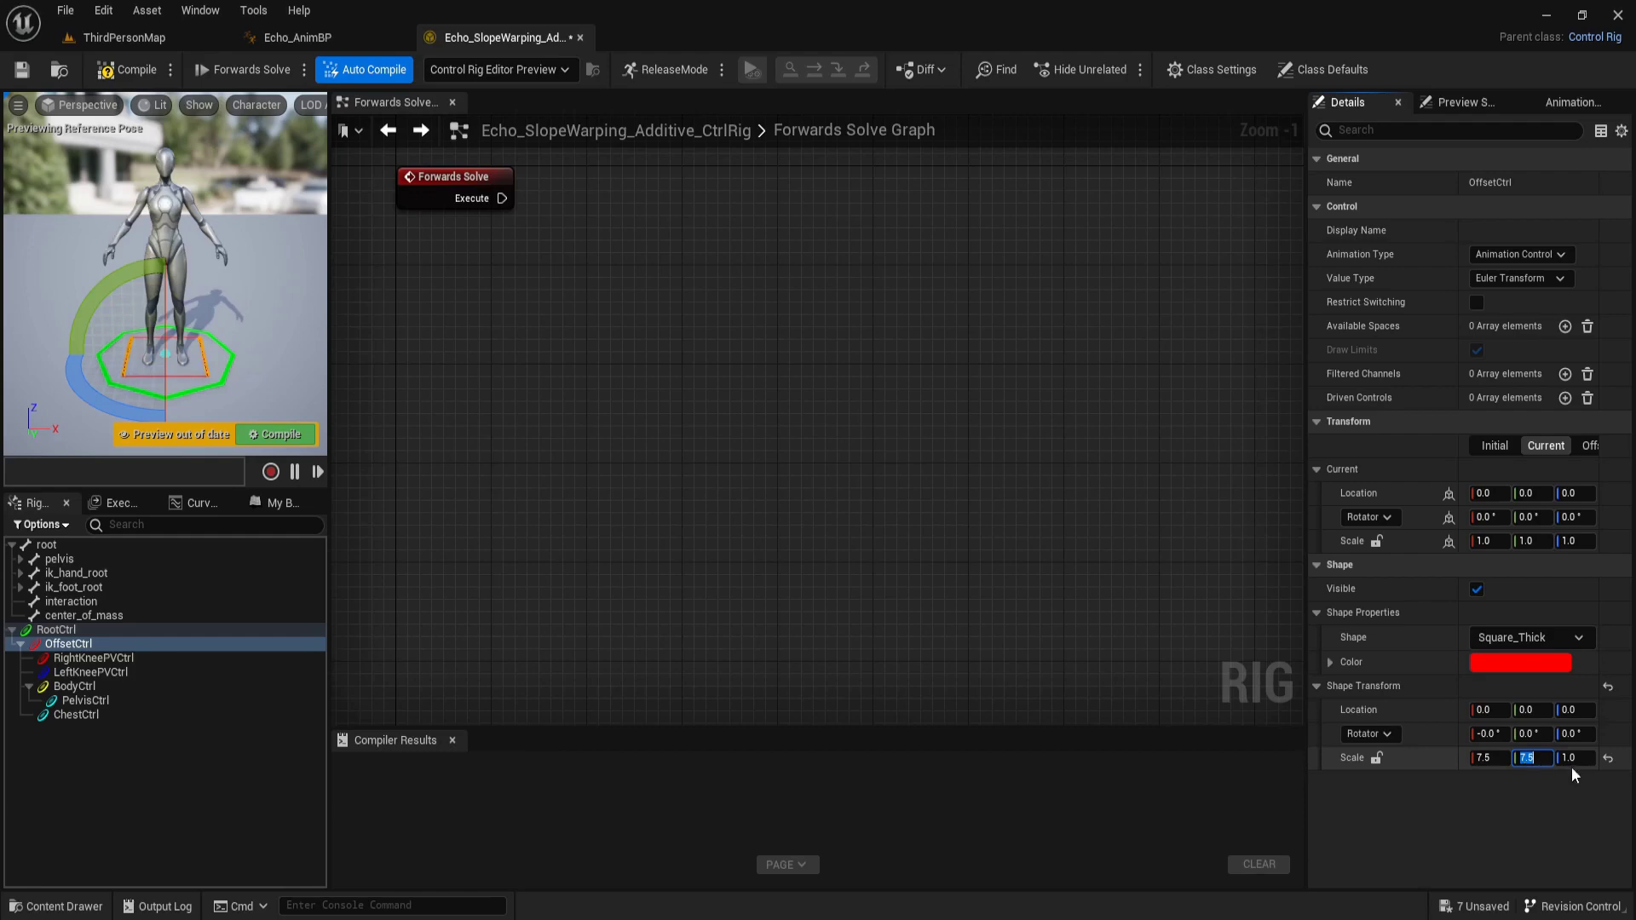
{"action": "left_click", "coordinate": [1574, 759]}
{"action": "type", "text": "1"}
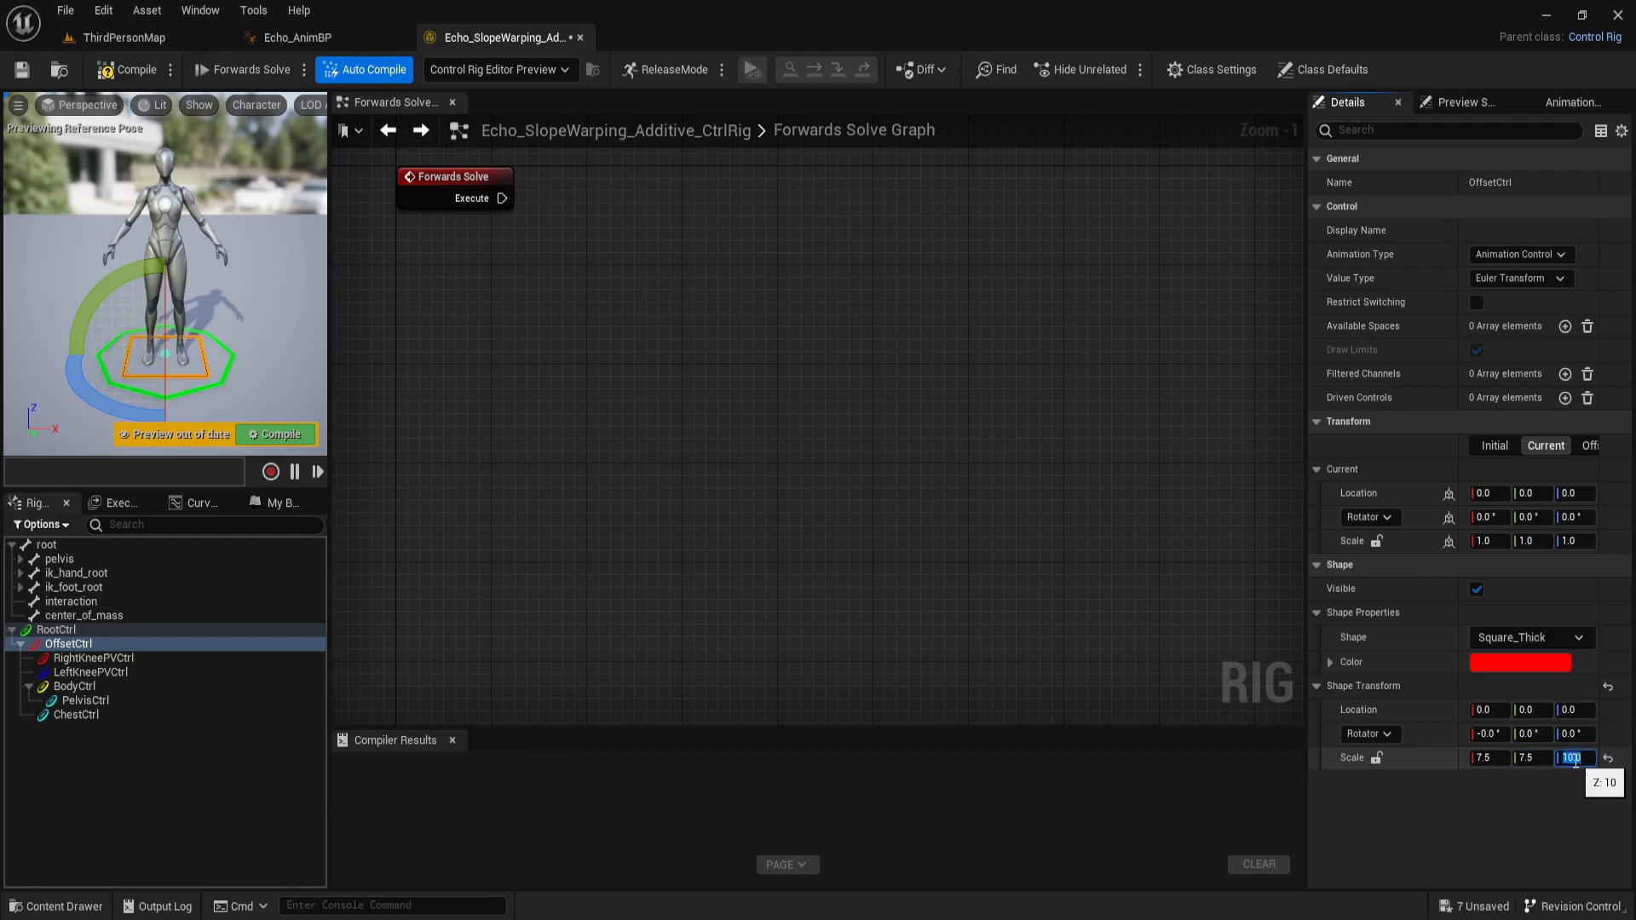
{"action": "key", "text": "Return"}
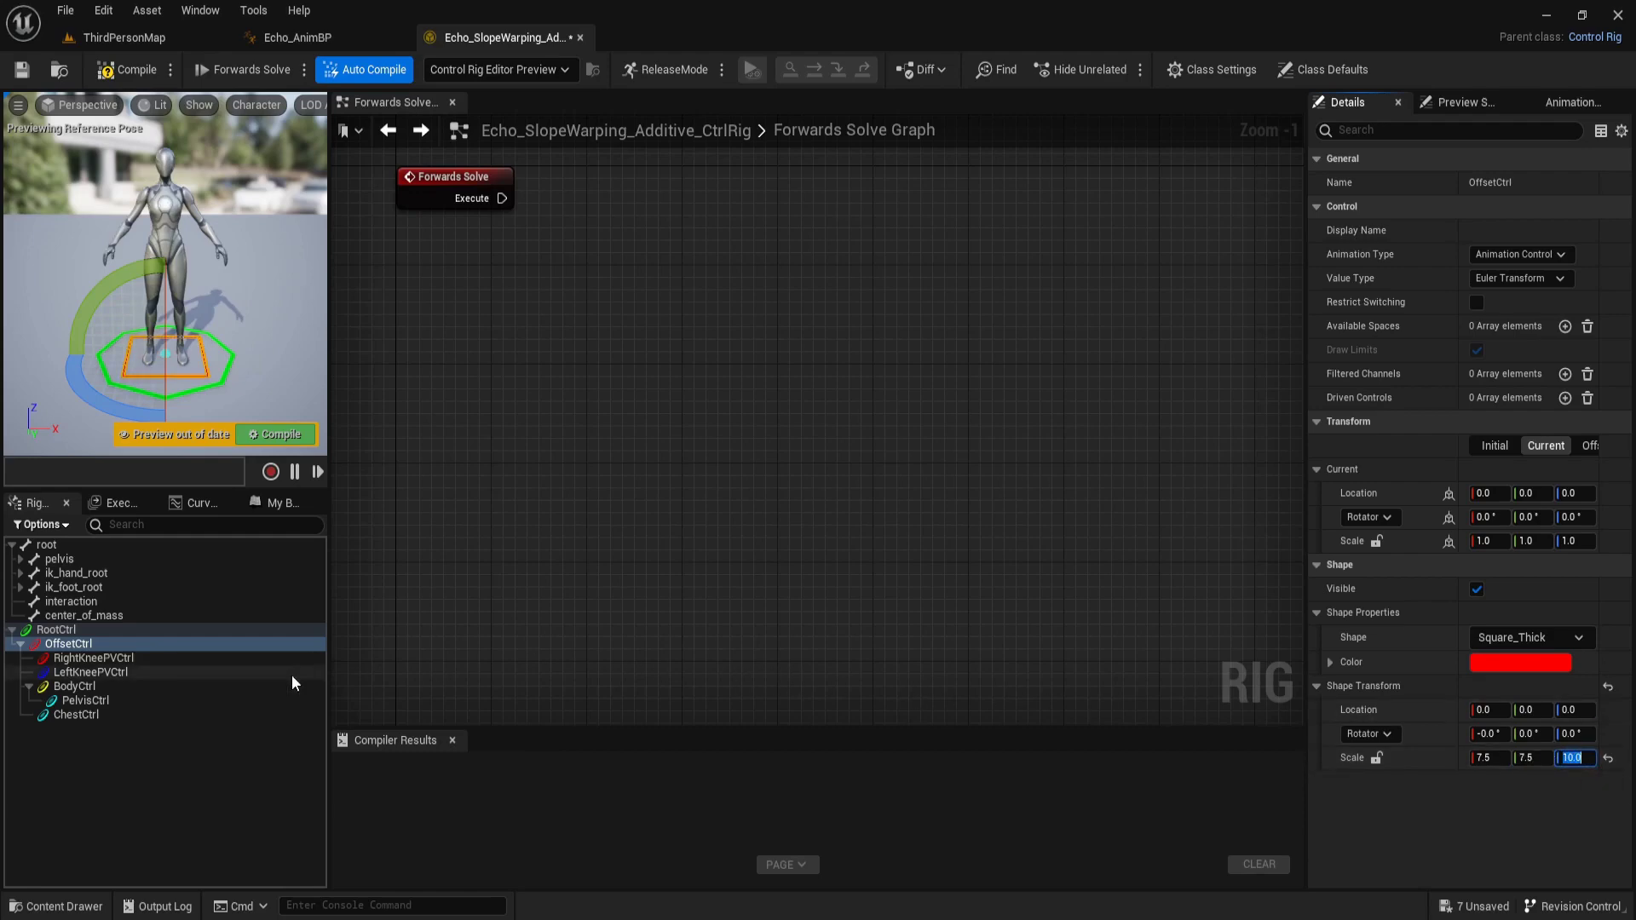
Give RightKneePVCtrl a Pyramid_Thick shape rotated -90 in yaw
{"action": "left_click", "coordinate": [120, 659]}
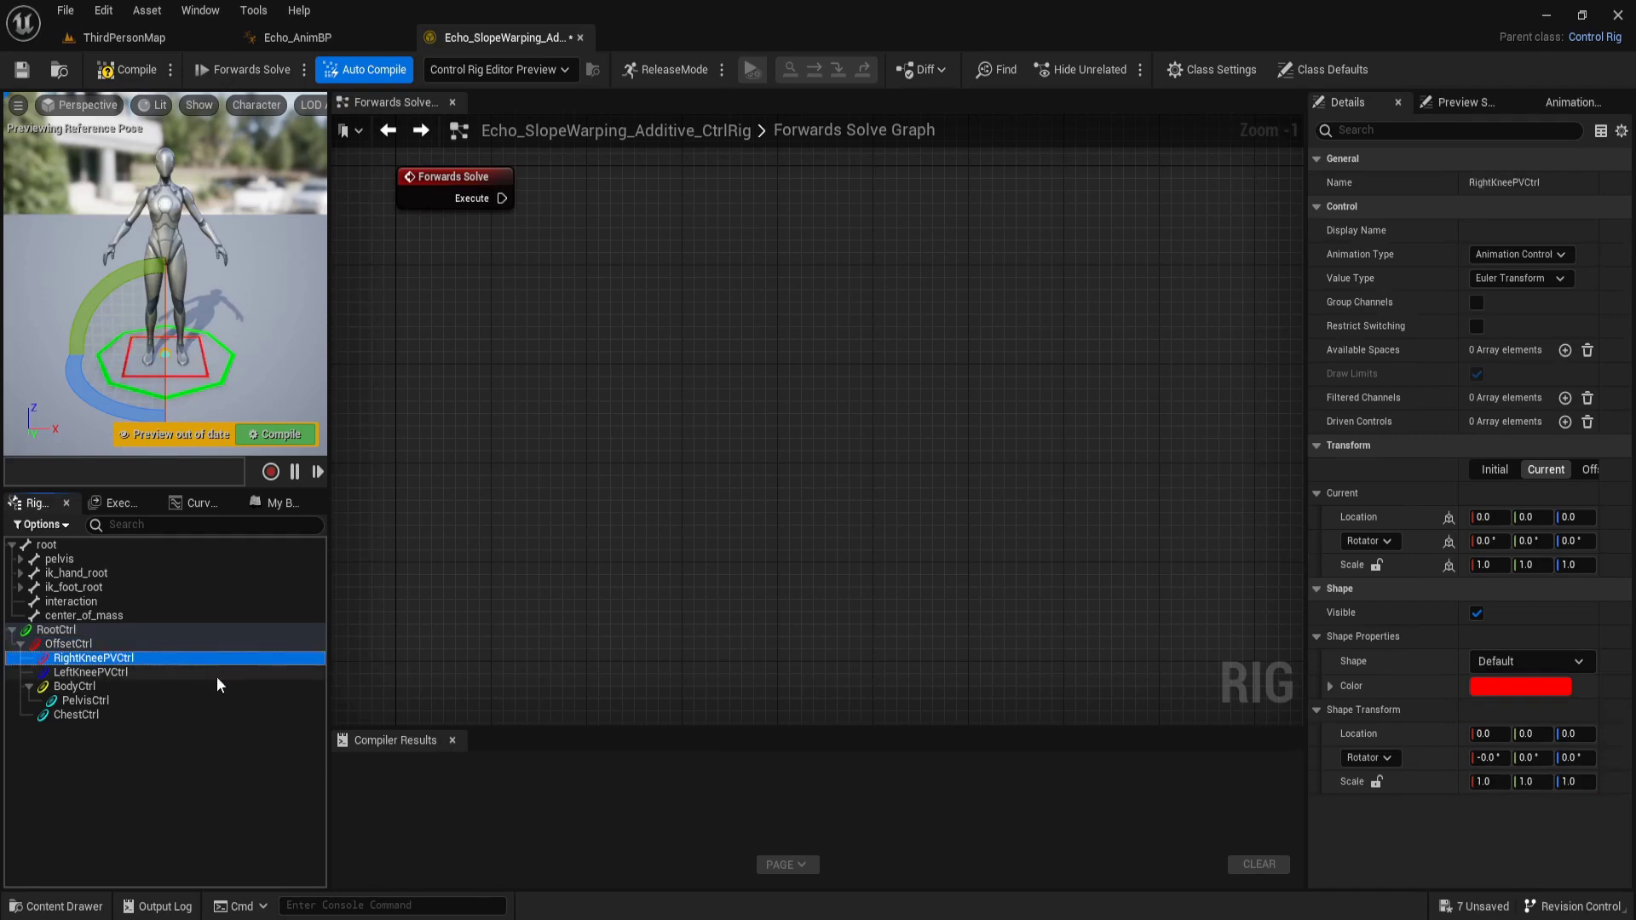
{"action": "left_click", "coordinate": [1487, 660]}
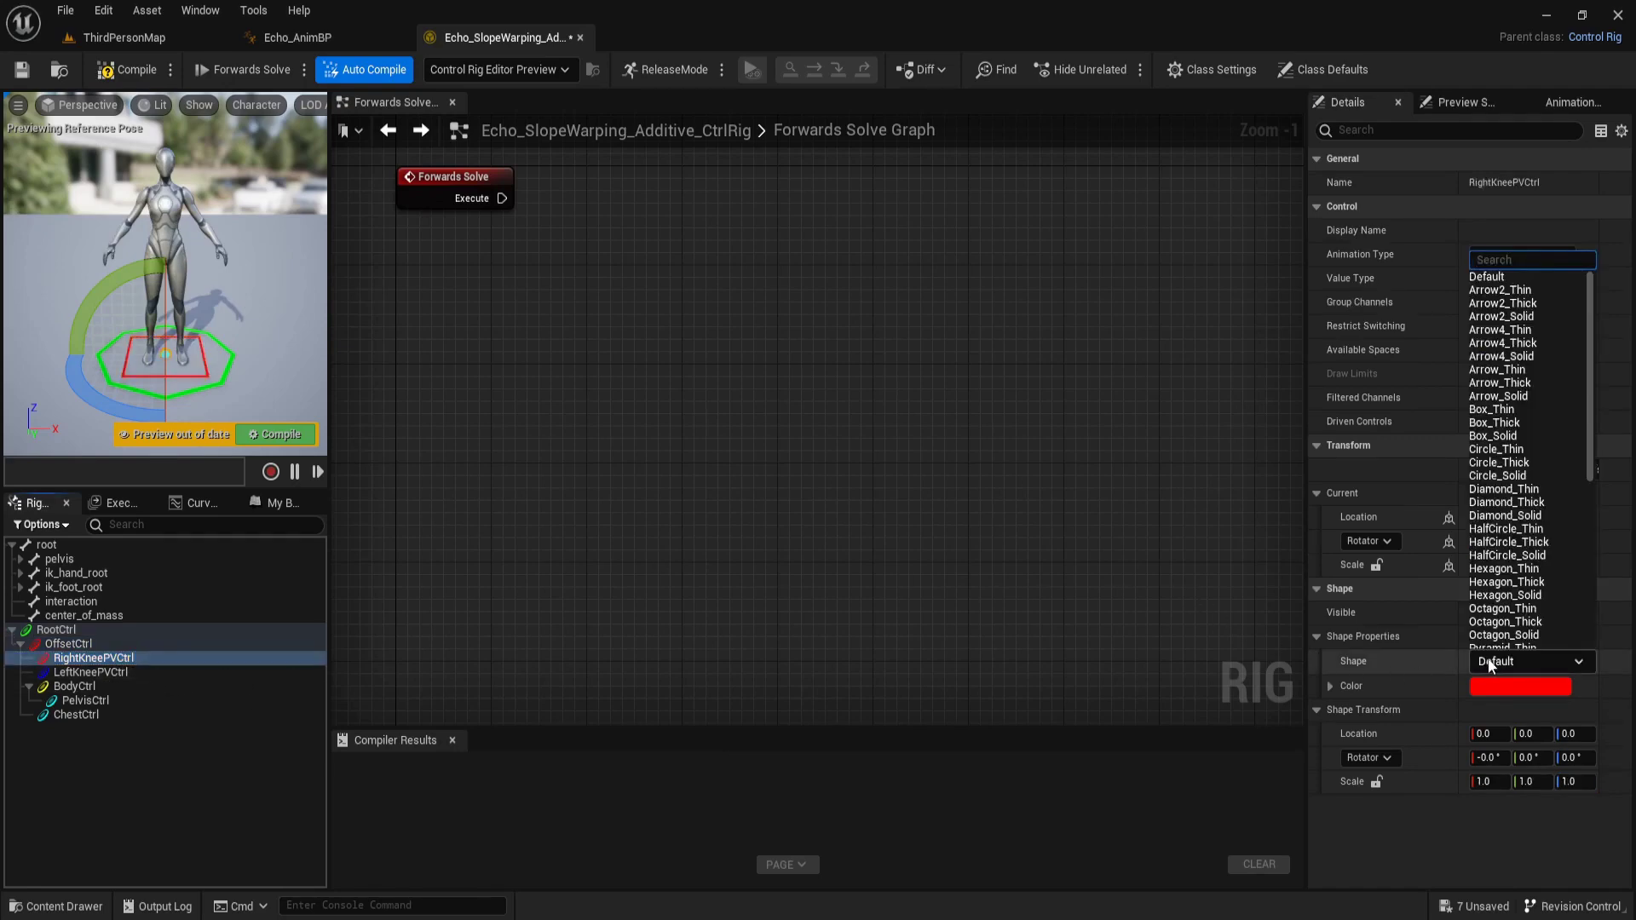
{"action": "type", "text": "py"}
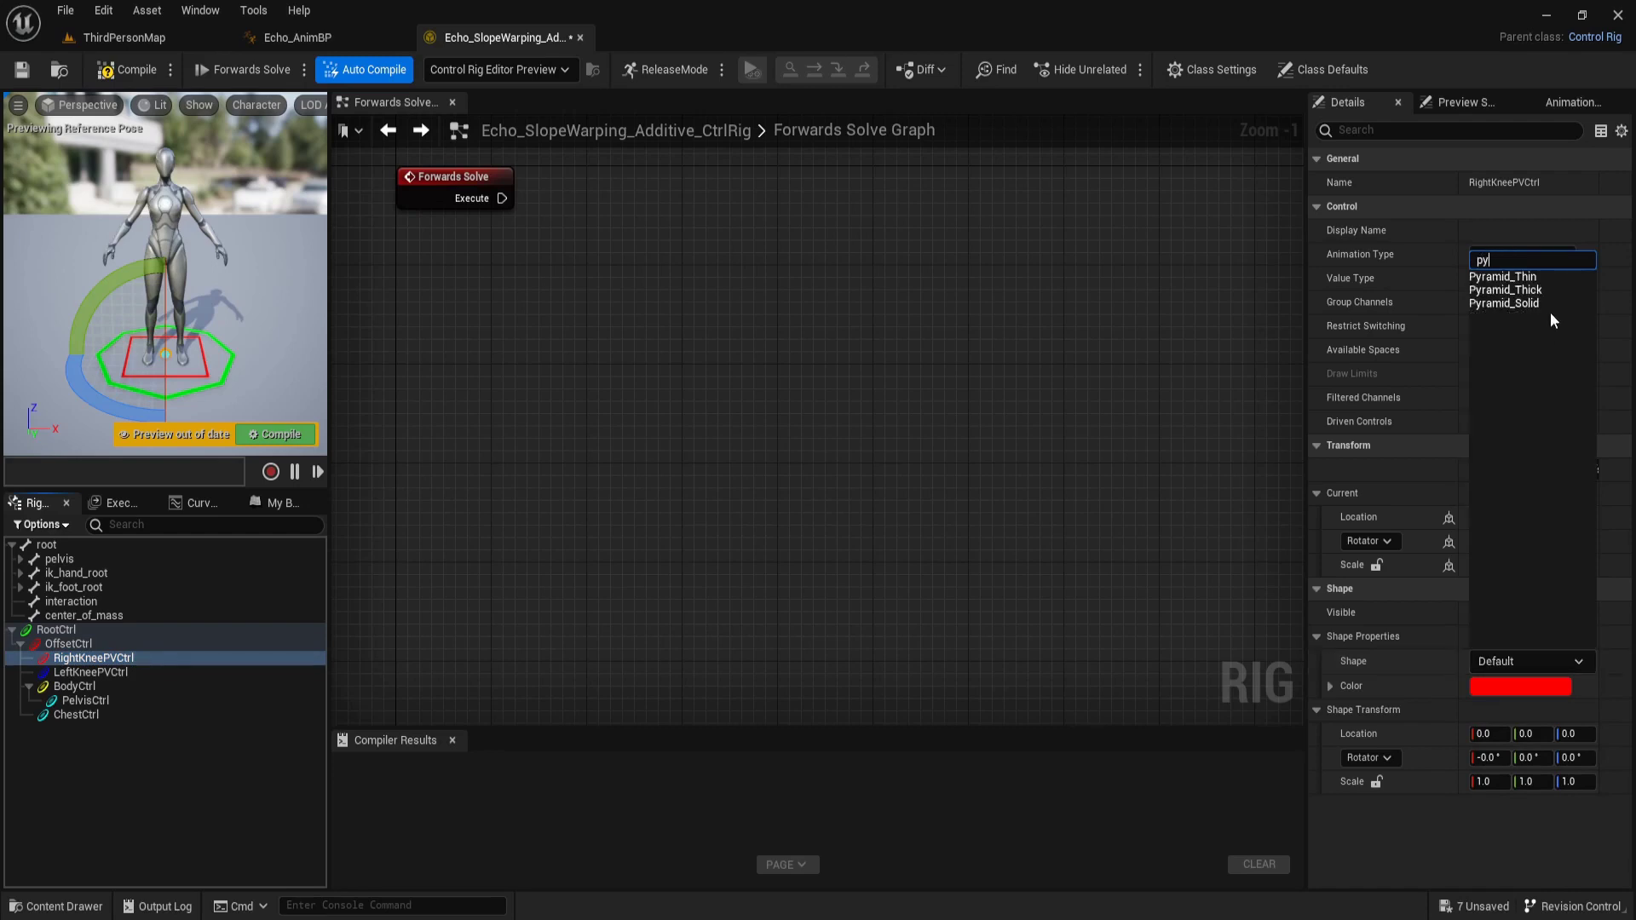
{"action": "left_click", "coordinate": [1550, 290]}
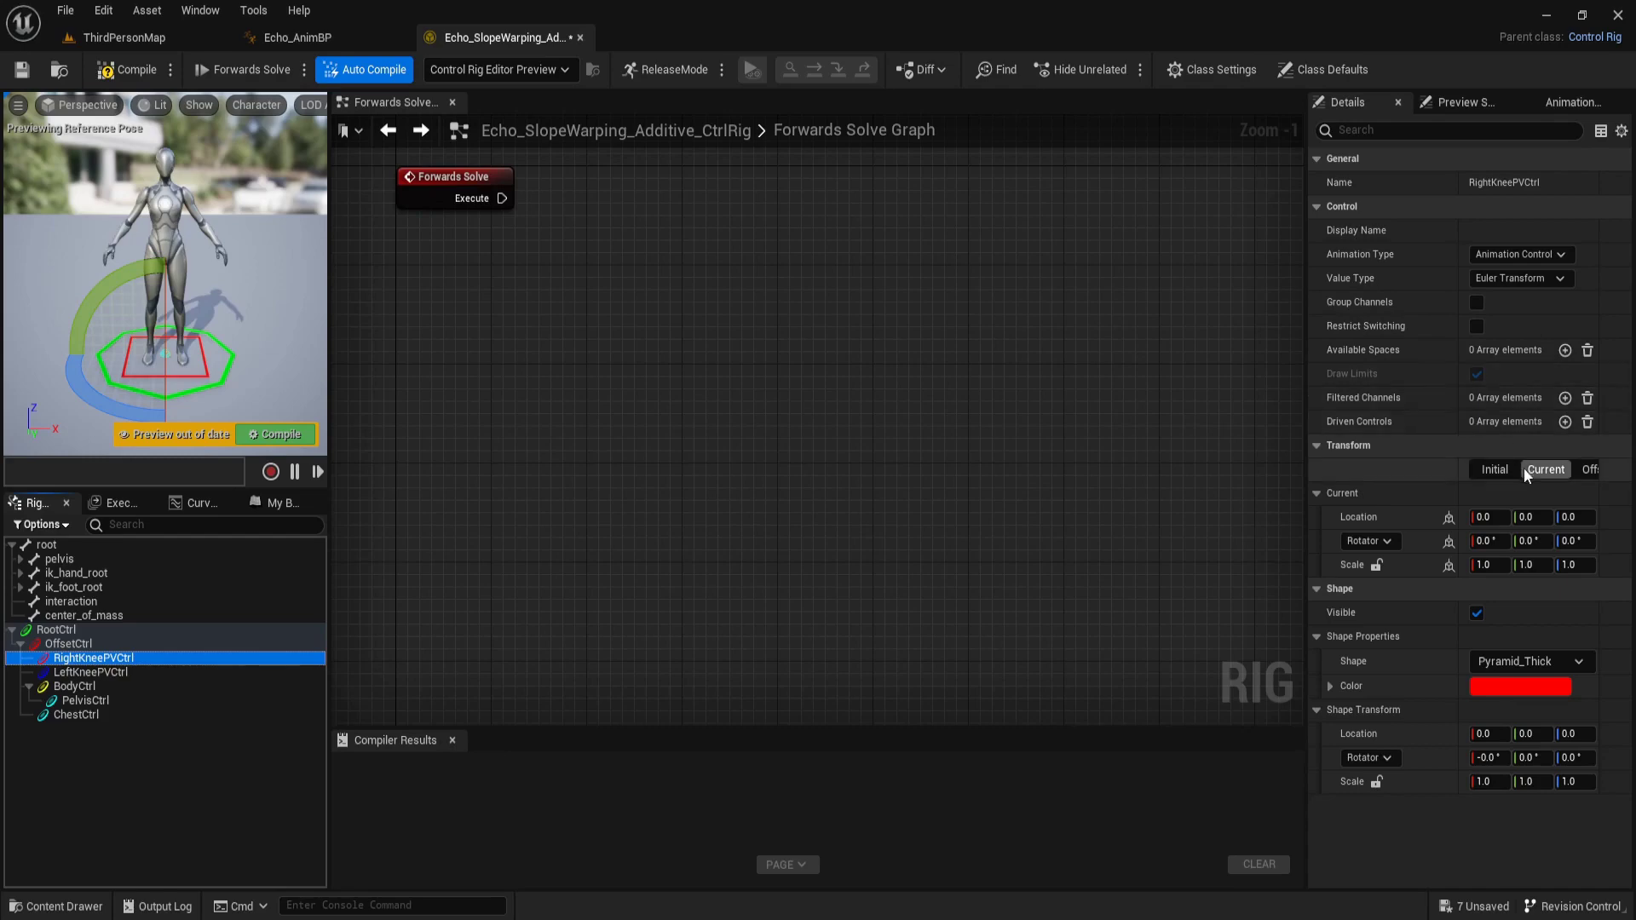
{"action": "left_click", "coordinate": [1570, 757]}
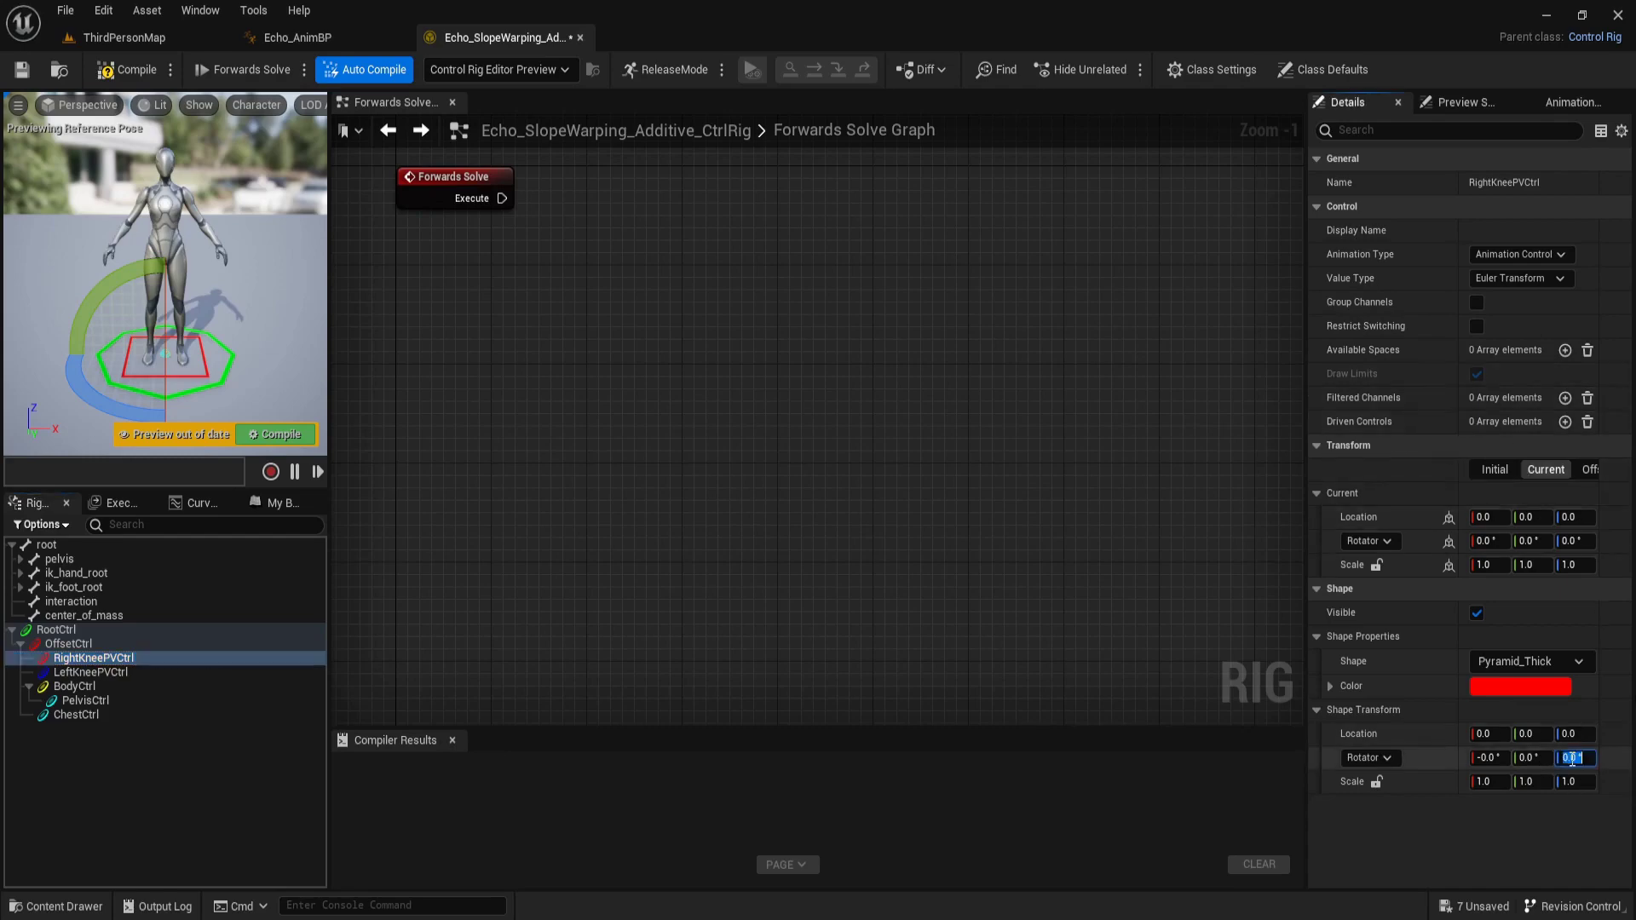
{"action": "type", "text": "-90"}
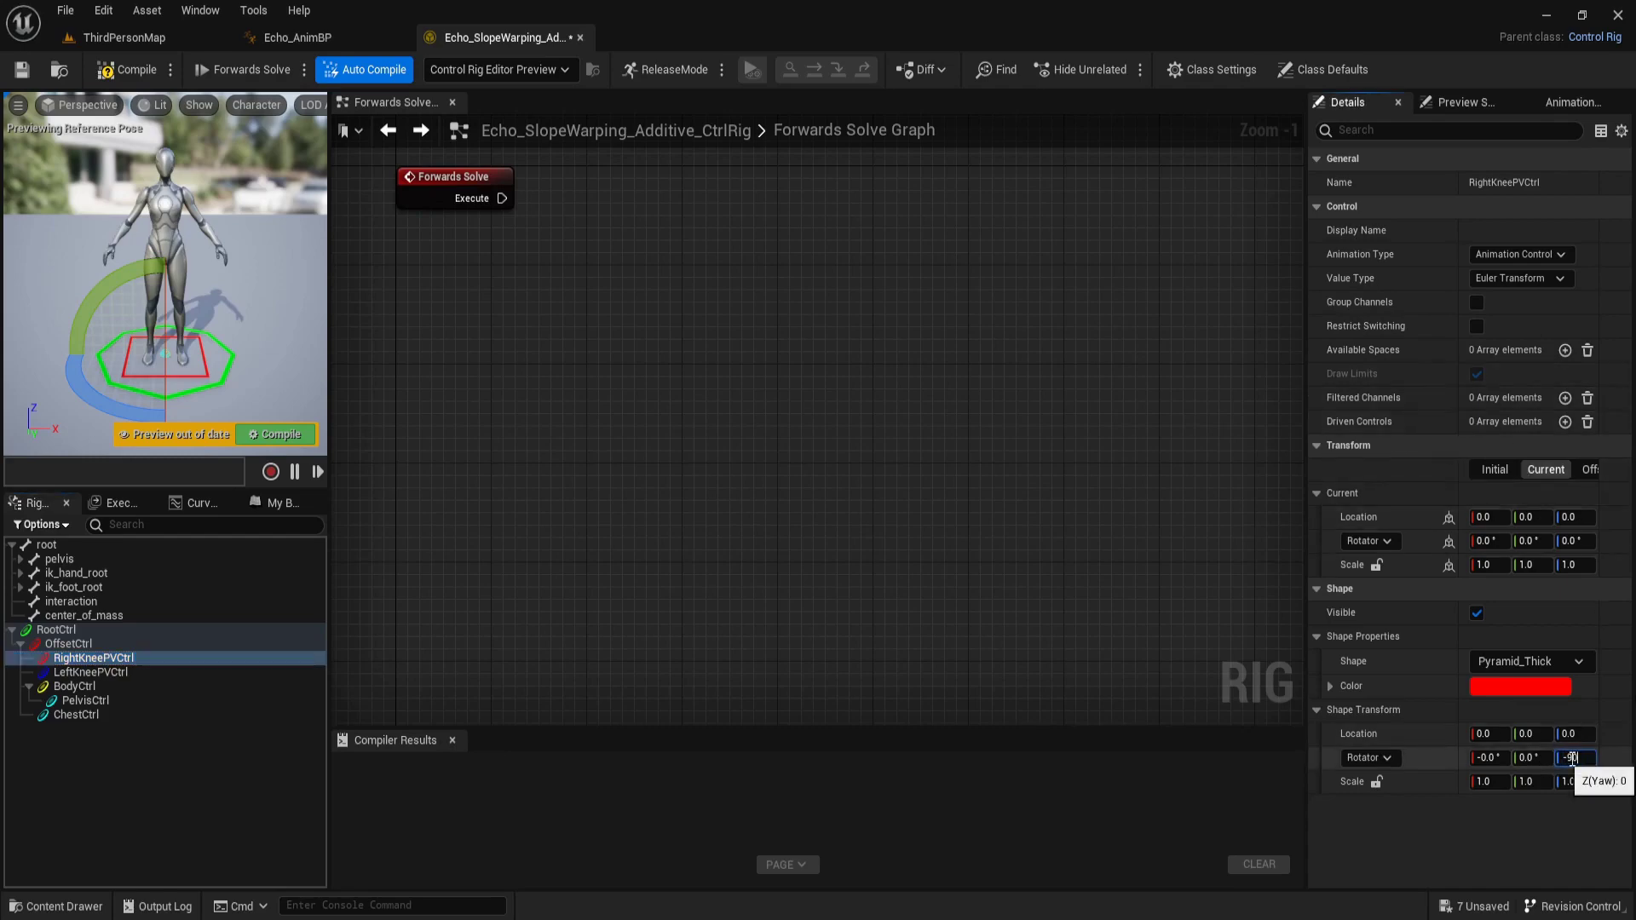
{"action": "key", "text": "Return"}
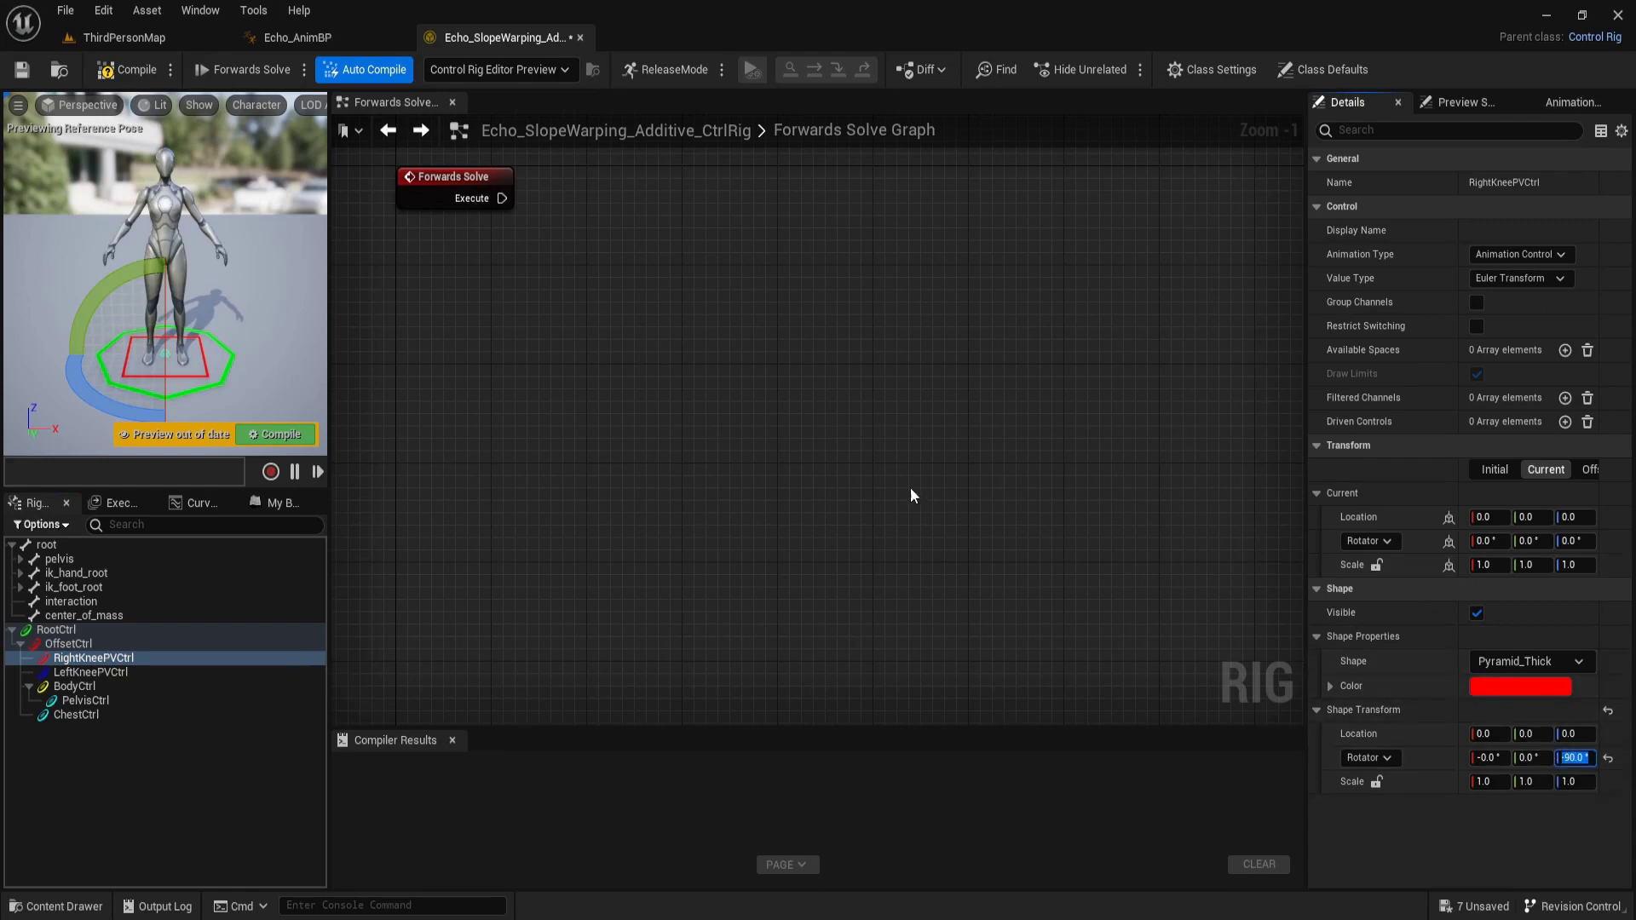
Set RightKneePVCtrl's offset location to -23, 44.58, 45.93
{"action": "left_click", "coordinate": [1581, 470]}
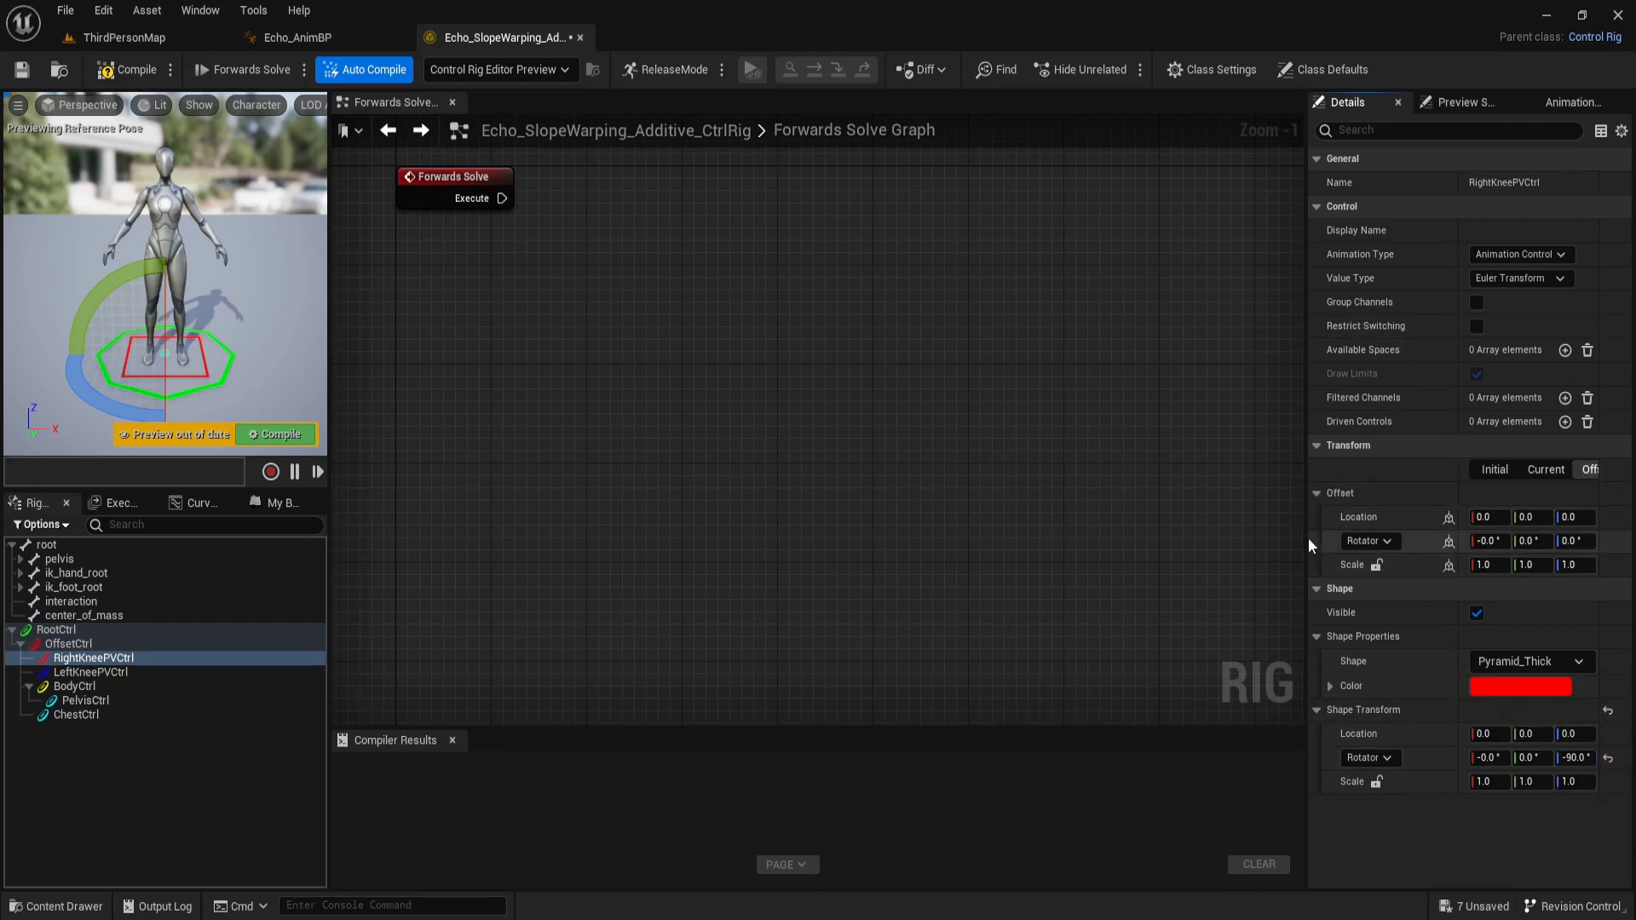
{"action": "left_click_drag", "start_coordinate": [1307, 538], "coordinate": [1156, 538]}
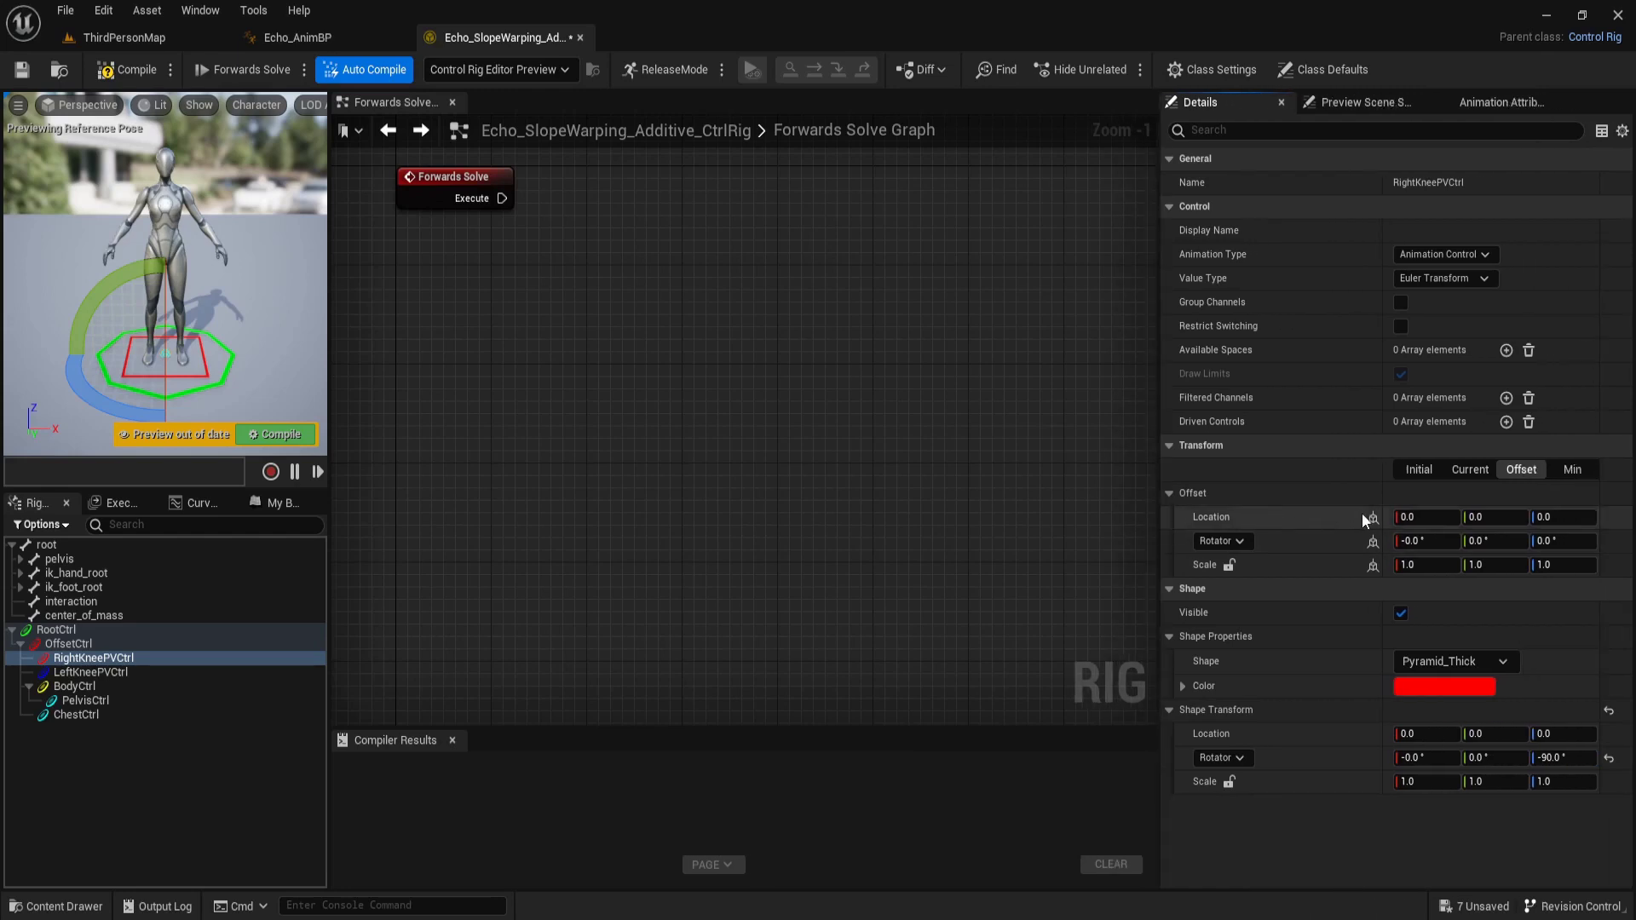
{"action": "left_click", "coordinate": [1418, 517]}
{"action": "type", "text": "-"}
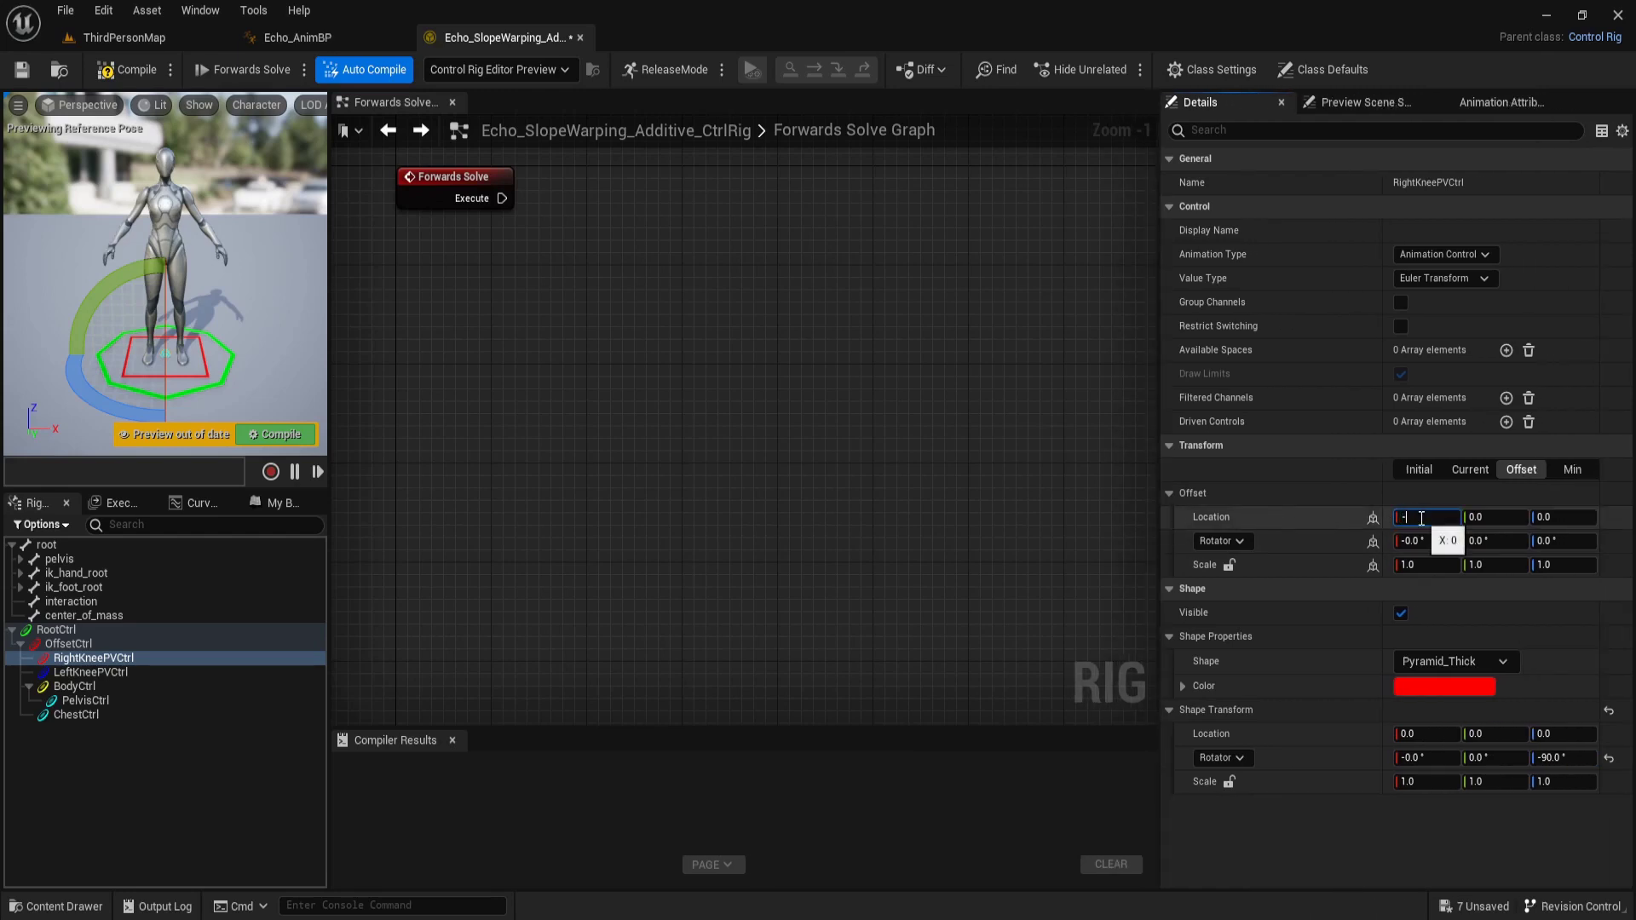
{"action": "type", "text": "23"}
{"action": "key", "text": "Return"}
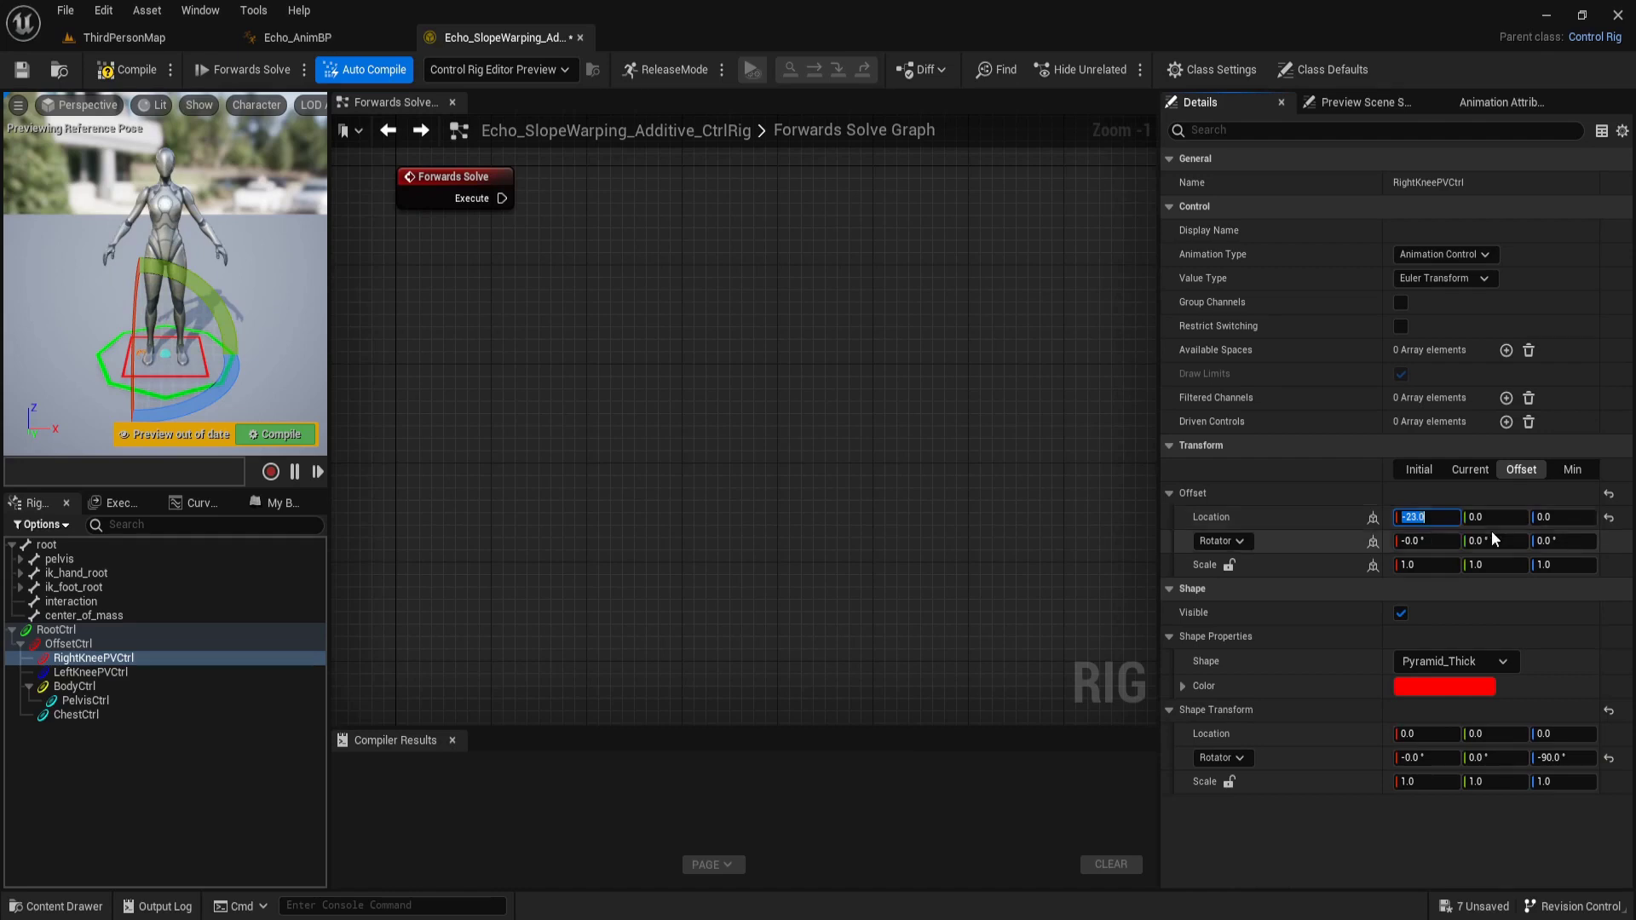
{"action": "left_click", "coordinate": [1496, 522]}
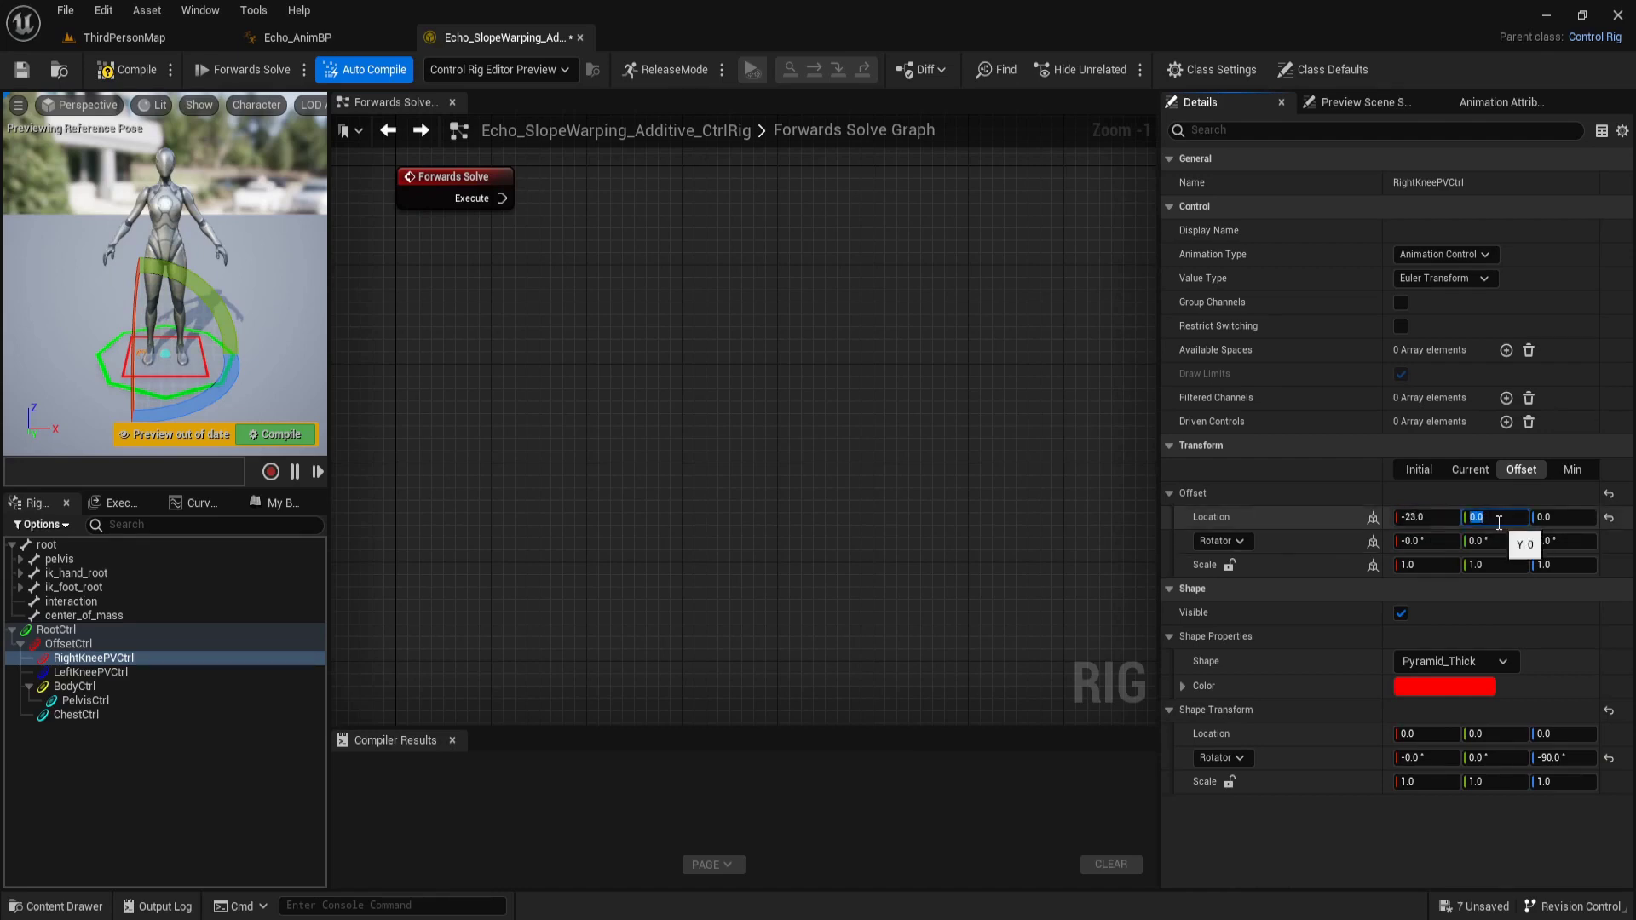
{"action": "type", "text": "44"}
{"action": "type", "text": ".58"}
{"action": "key", "text": "Return"}
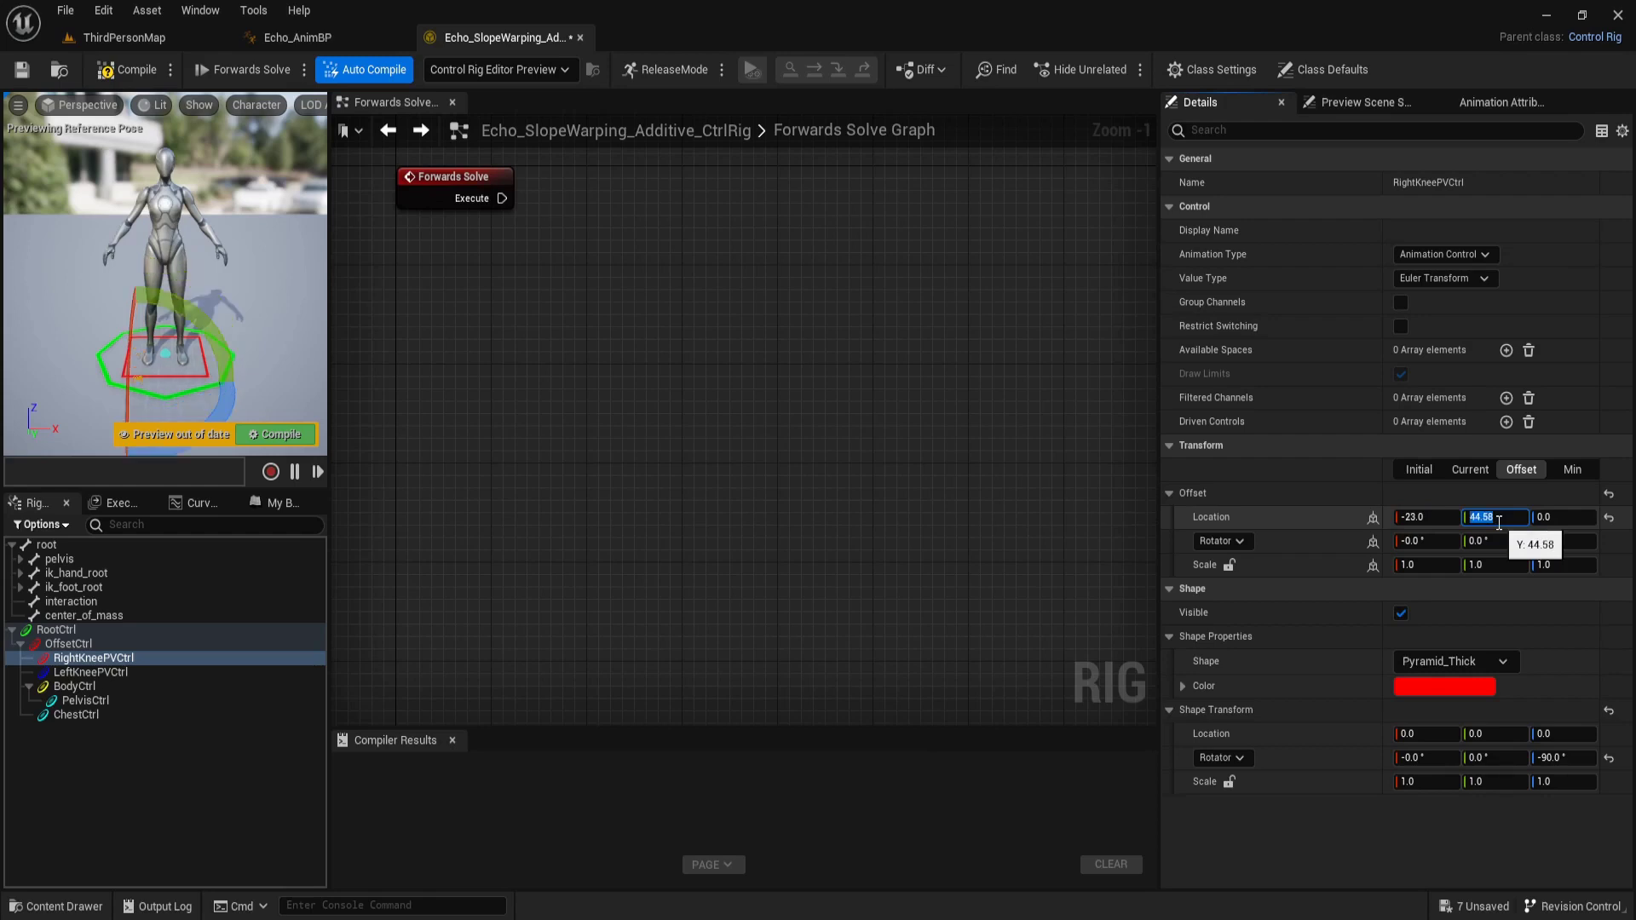
{"action": "left_click", "coordinate": [1547, 516]}
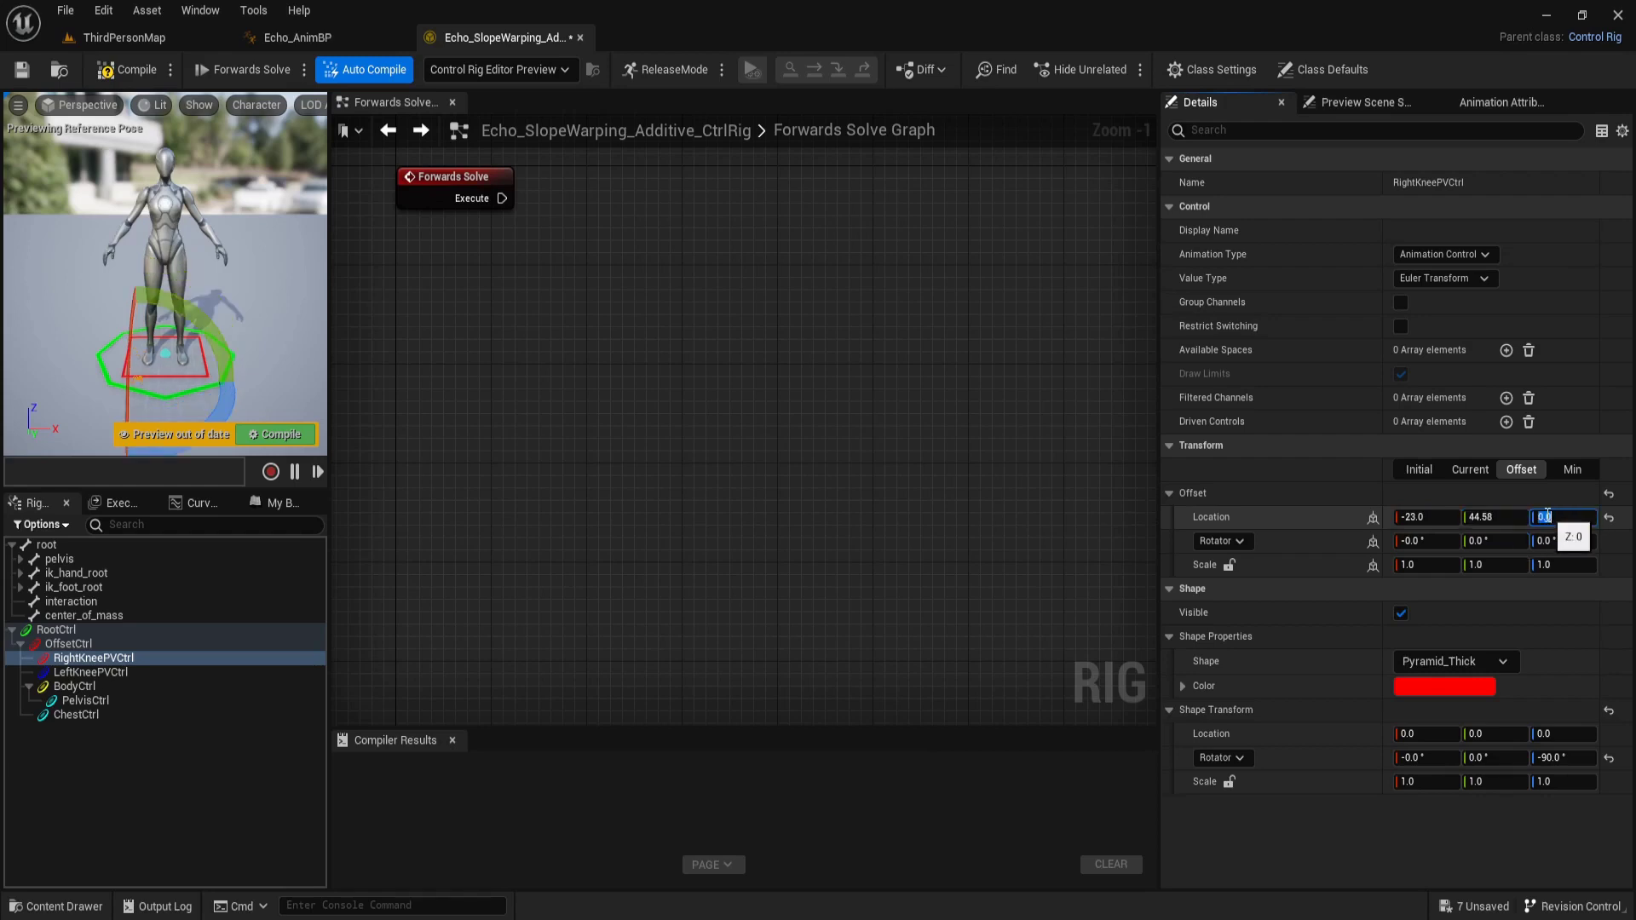
{"action": "type", "text": "45.9"}
{"action": "type", "text": "3"}
{"action": "key", "text": "Return"}
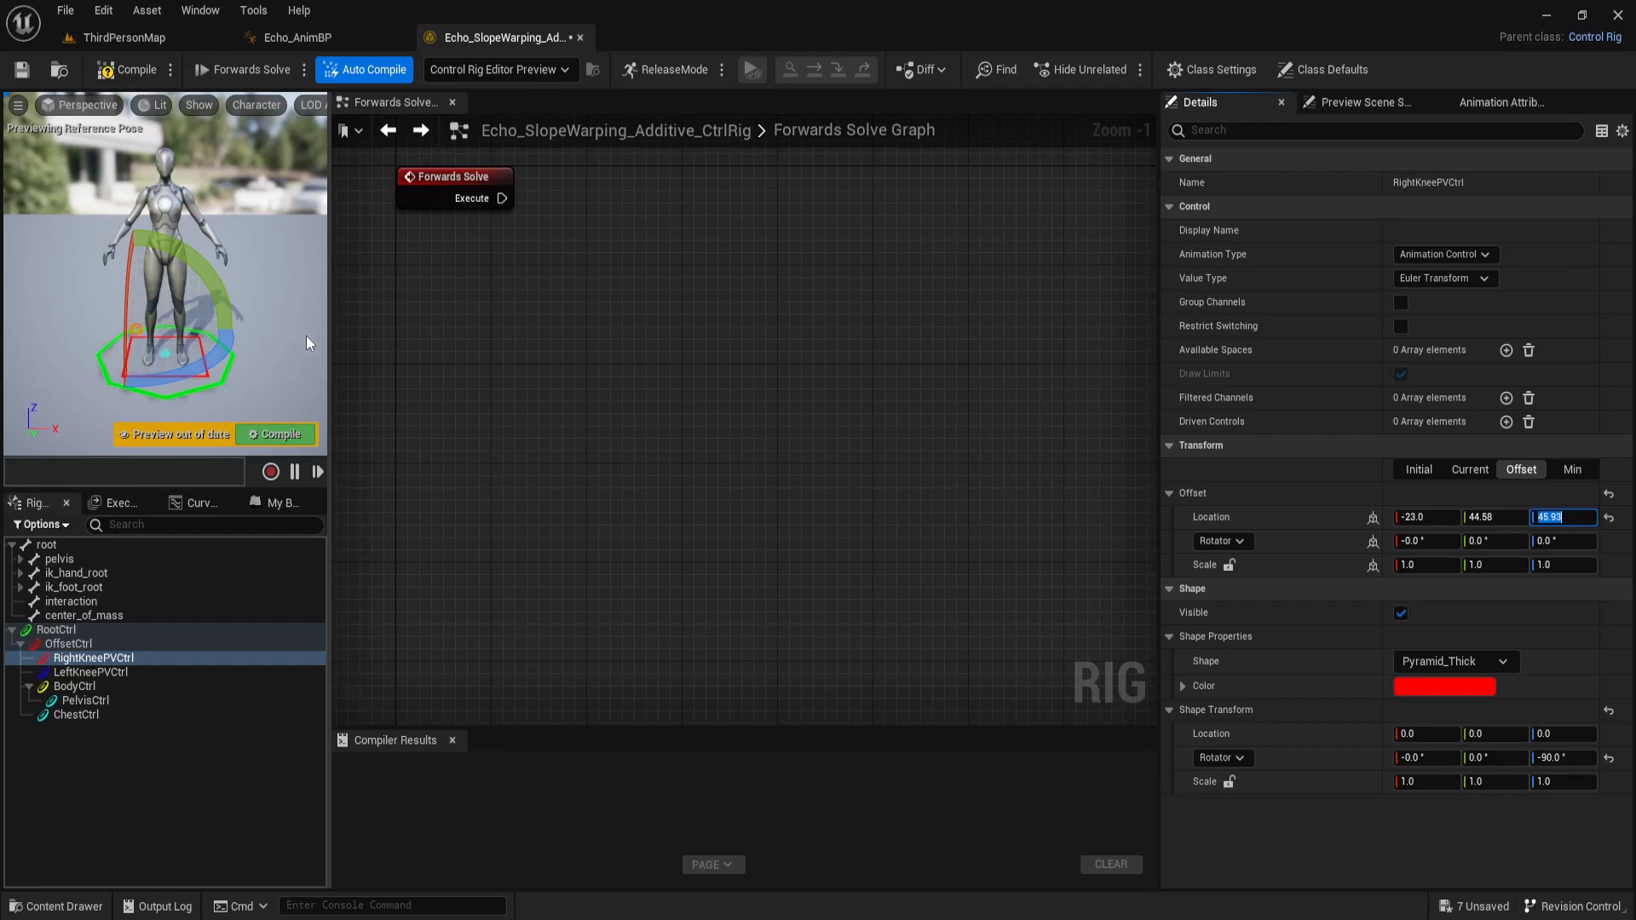
Give LeftKneePVCtrl a Pyramid_Thick shape rotated -90 in yaw
{"action": "key", "text": "f"}
{"action": "left_click", "coordinate": [118, 672]}
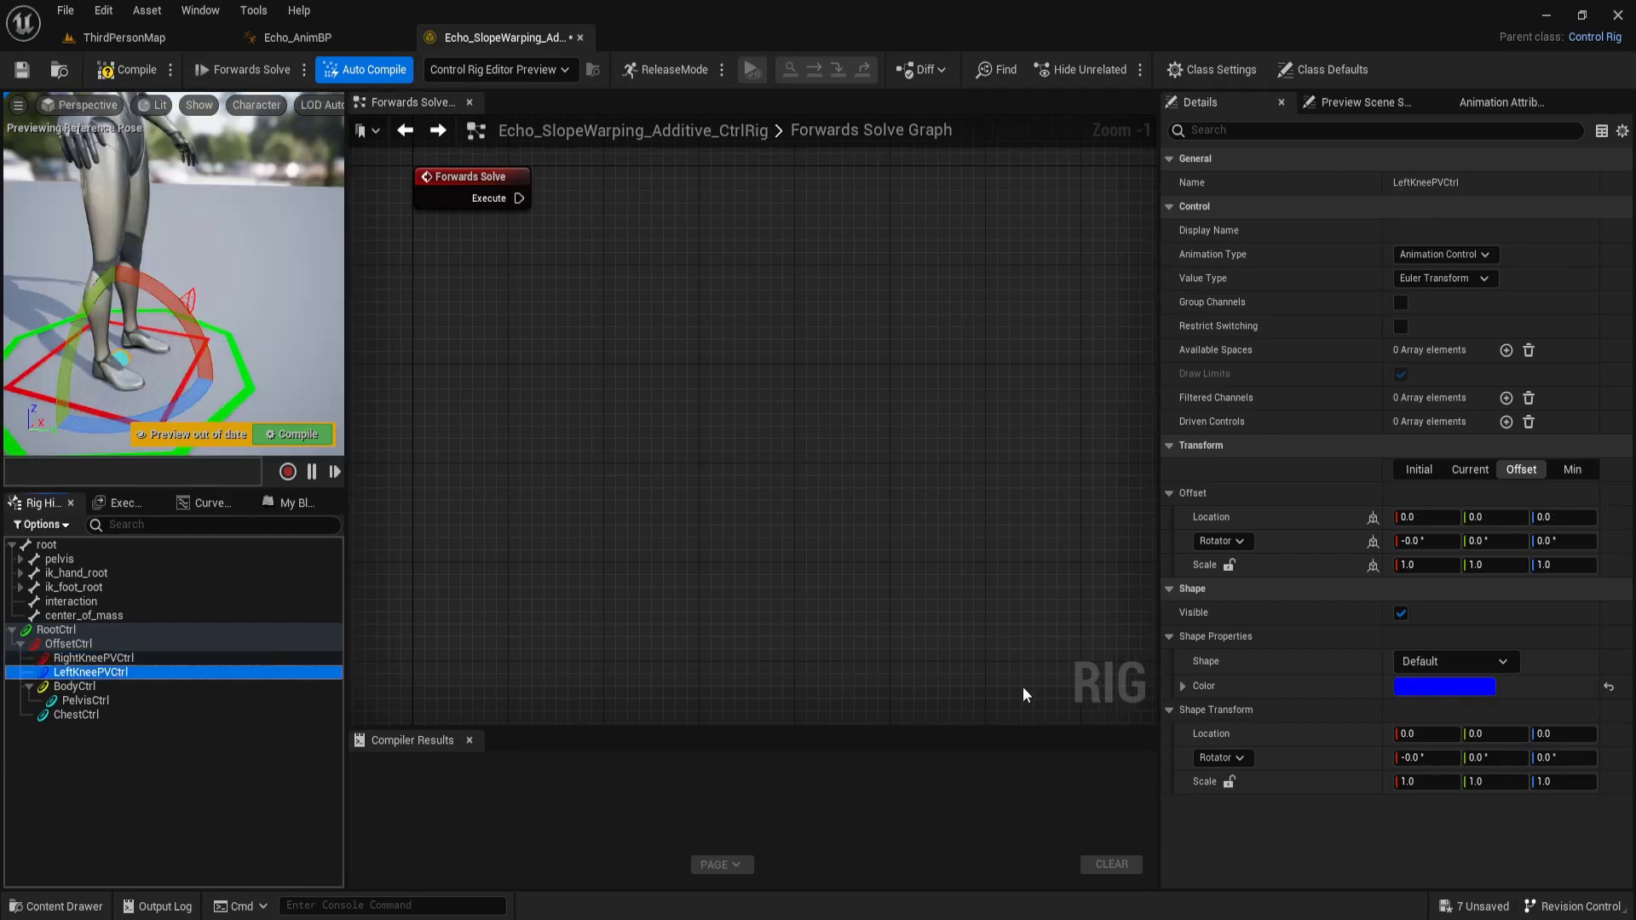
{"action": "left_click", "coordinate": [1431, 661]}
{"action": "type", "text": "py"}
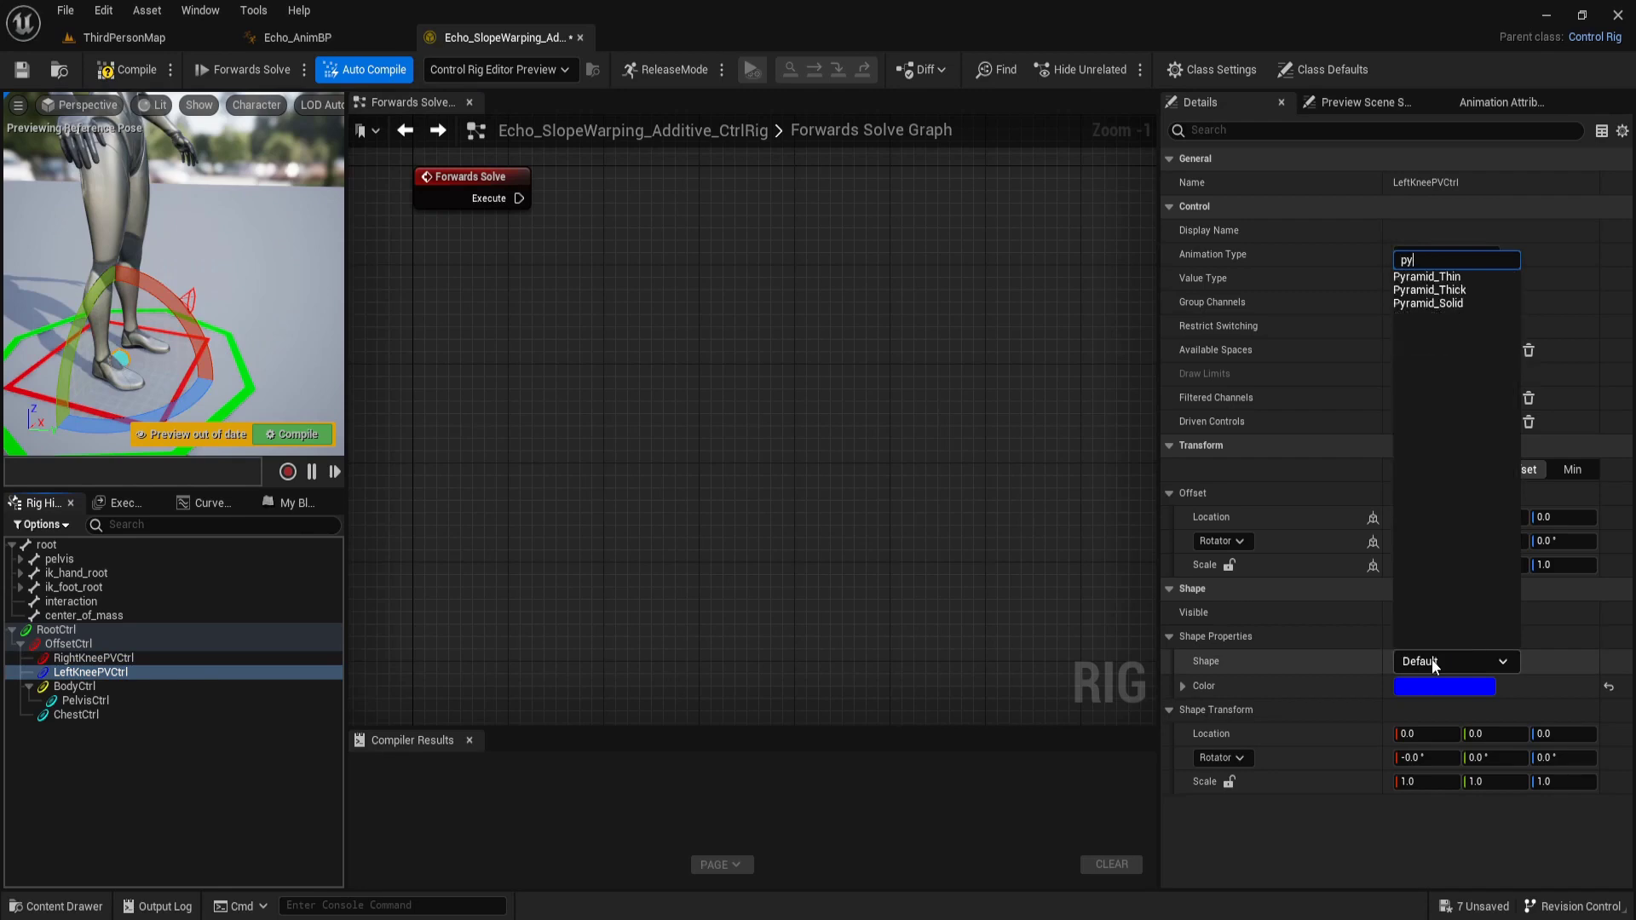
{"action": "left_click", "coordinate": [1459, 289]}
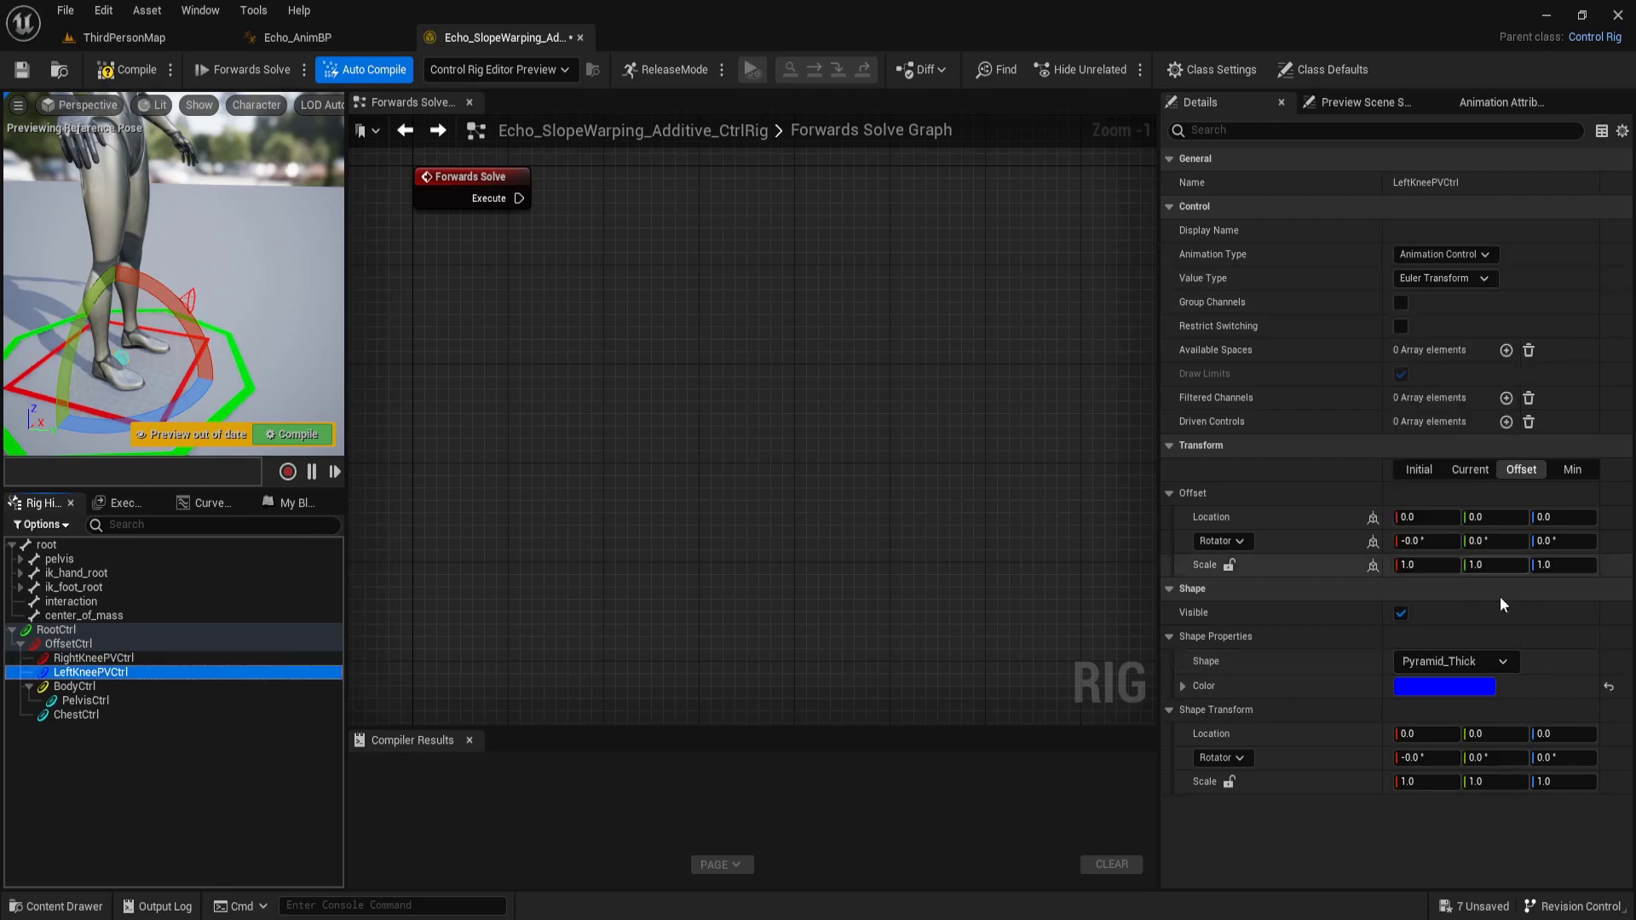
{"action": "left_click", "coordinate": [1559, 755]}
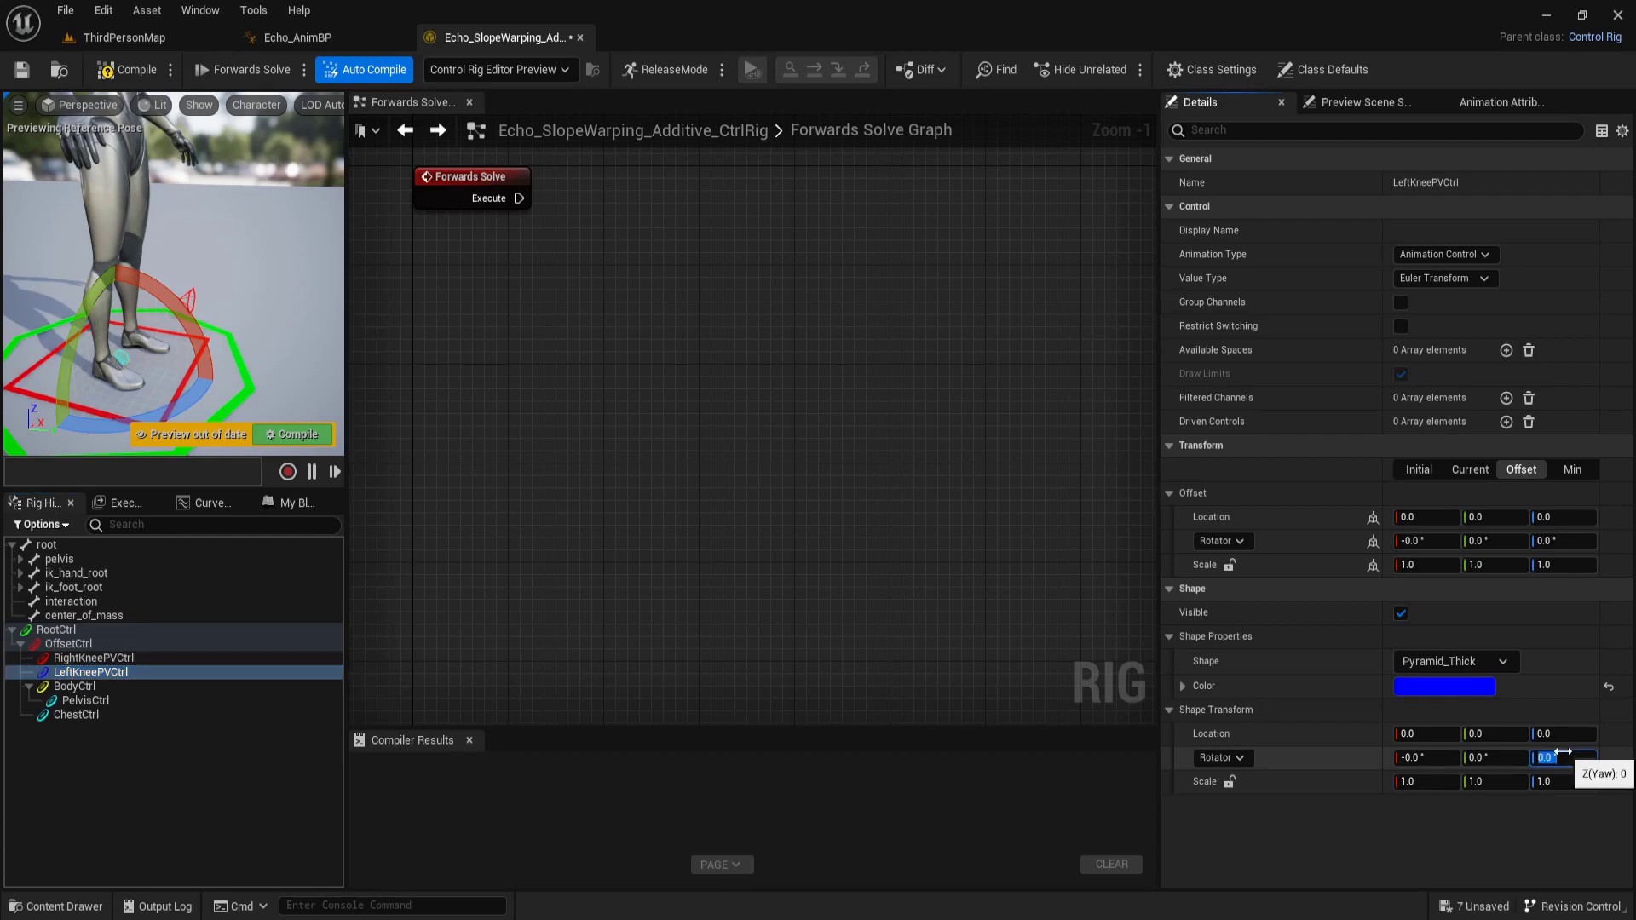
{"action": "type", "text": "-90"}
{"action": "key", "text": "Return"}
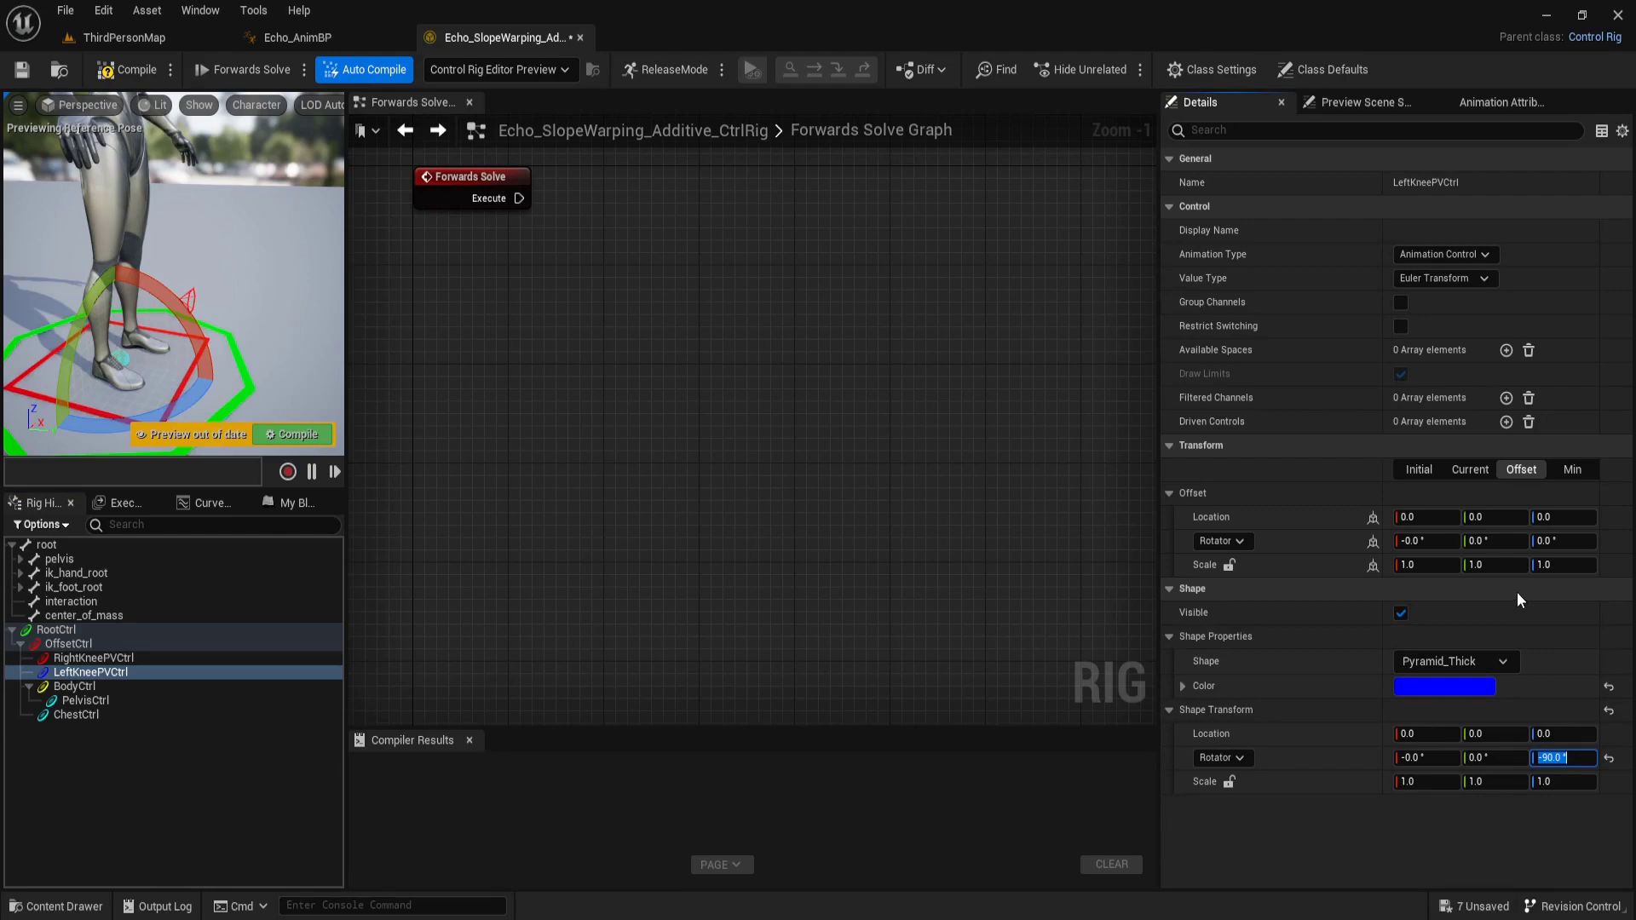
Set LeftKneePVCtrl's offset location to 23, 44.31, 45.97
{"action": "left_click", "coordinate": [1429, 520]}
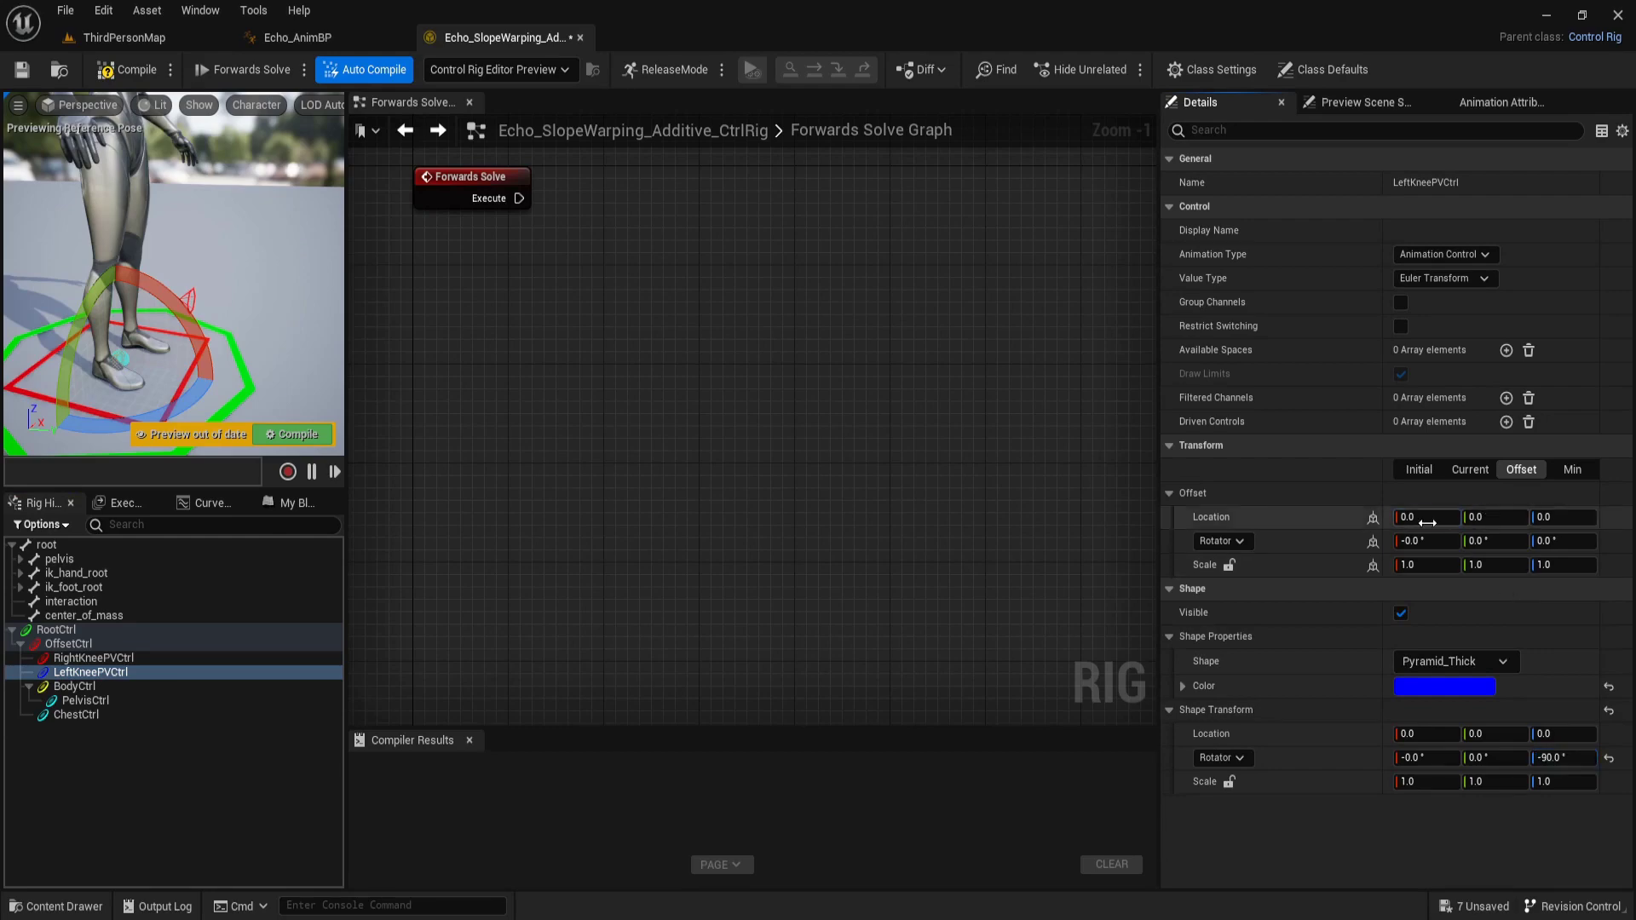
{"action": "type", "text": "23"}
{"action": "left_click", "coordinate": [1489, 517]}
{"action": "type", "text": "44"}
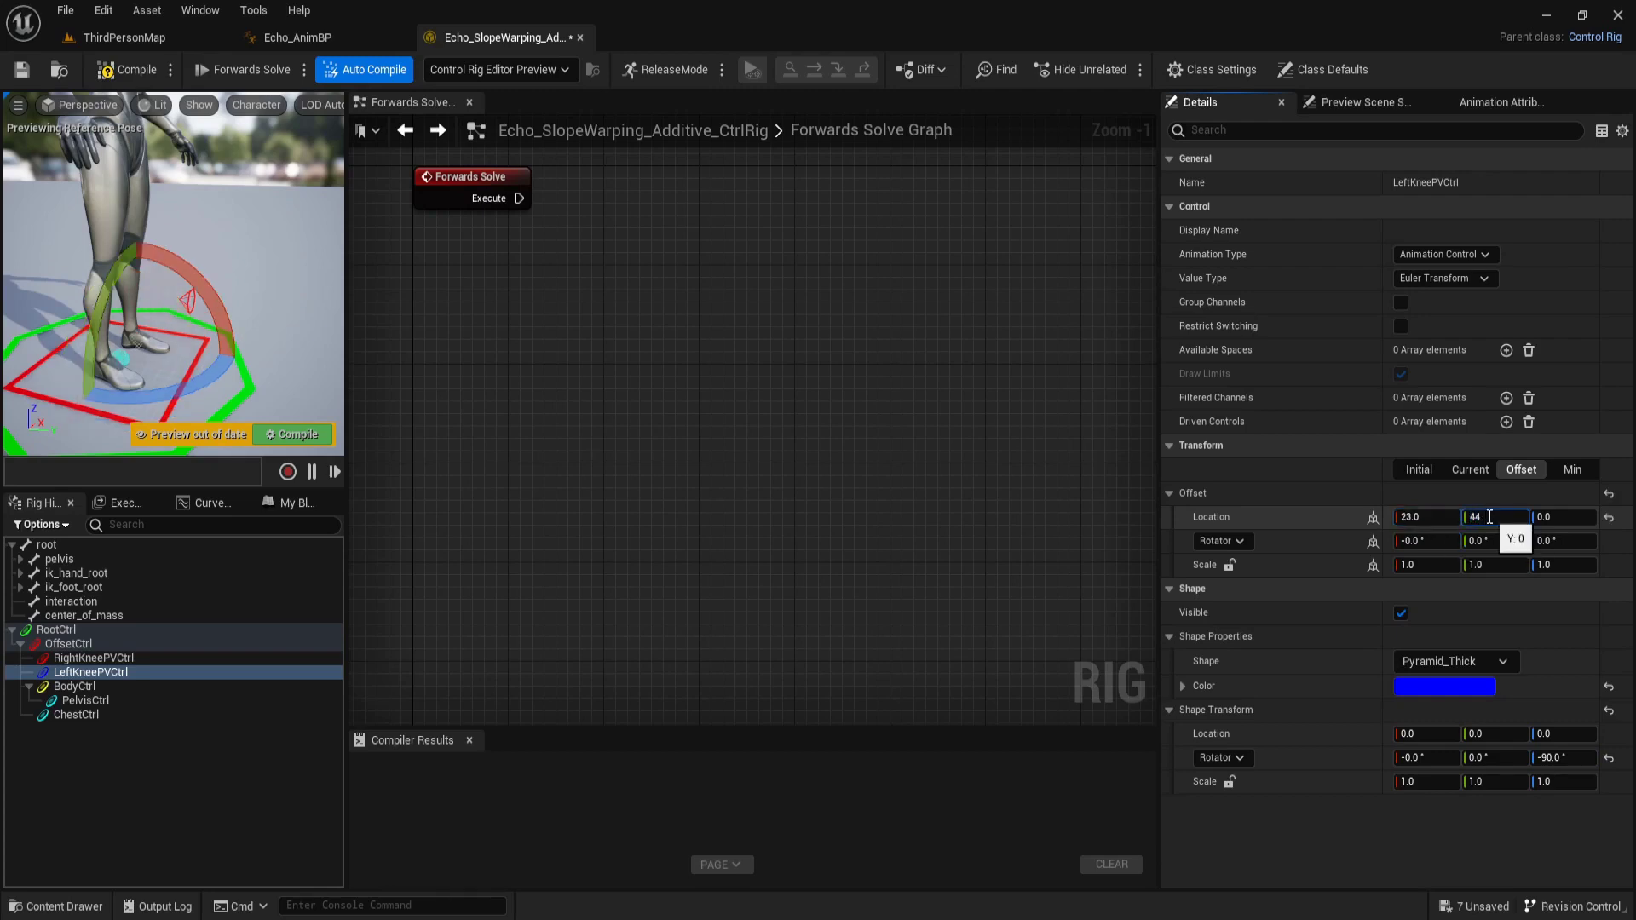
{"action": "type", "text": ".31"}
{"action": "key", "text": "Return"}
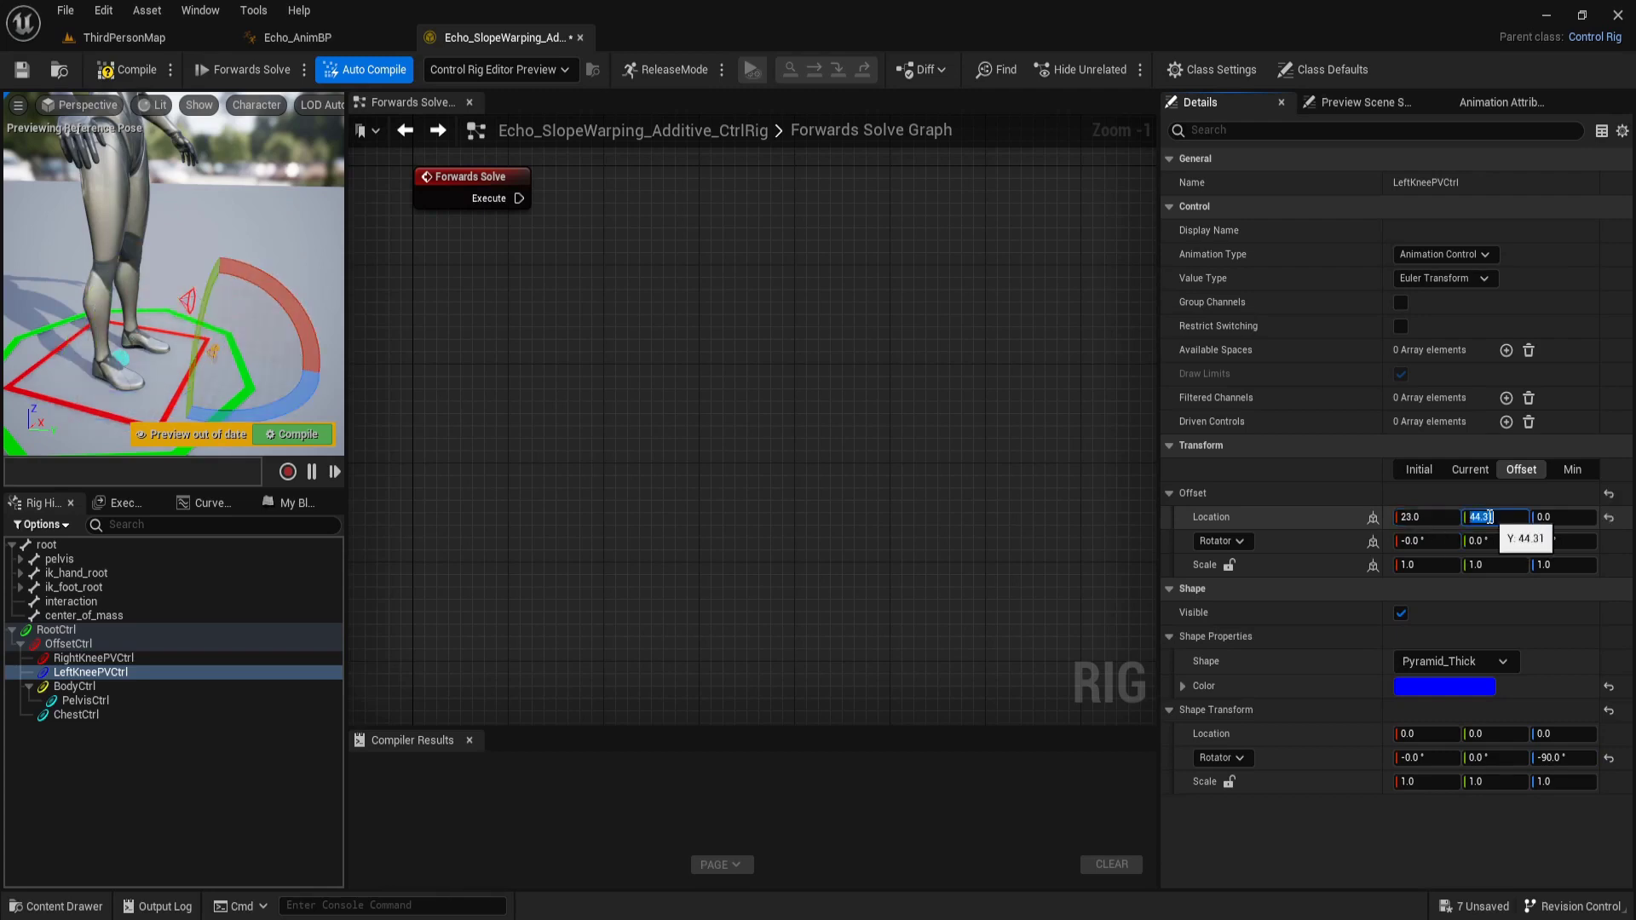
{"action": "left_click", "coordinate": [1552, 515]}
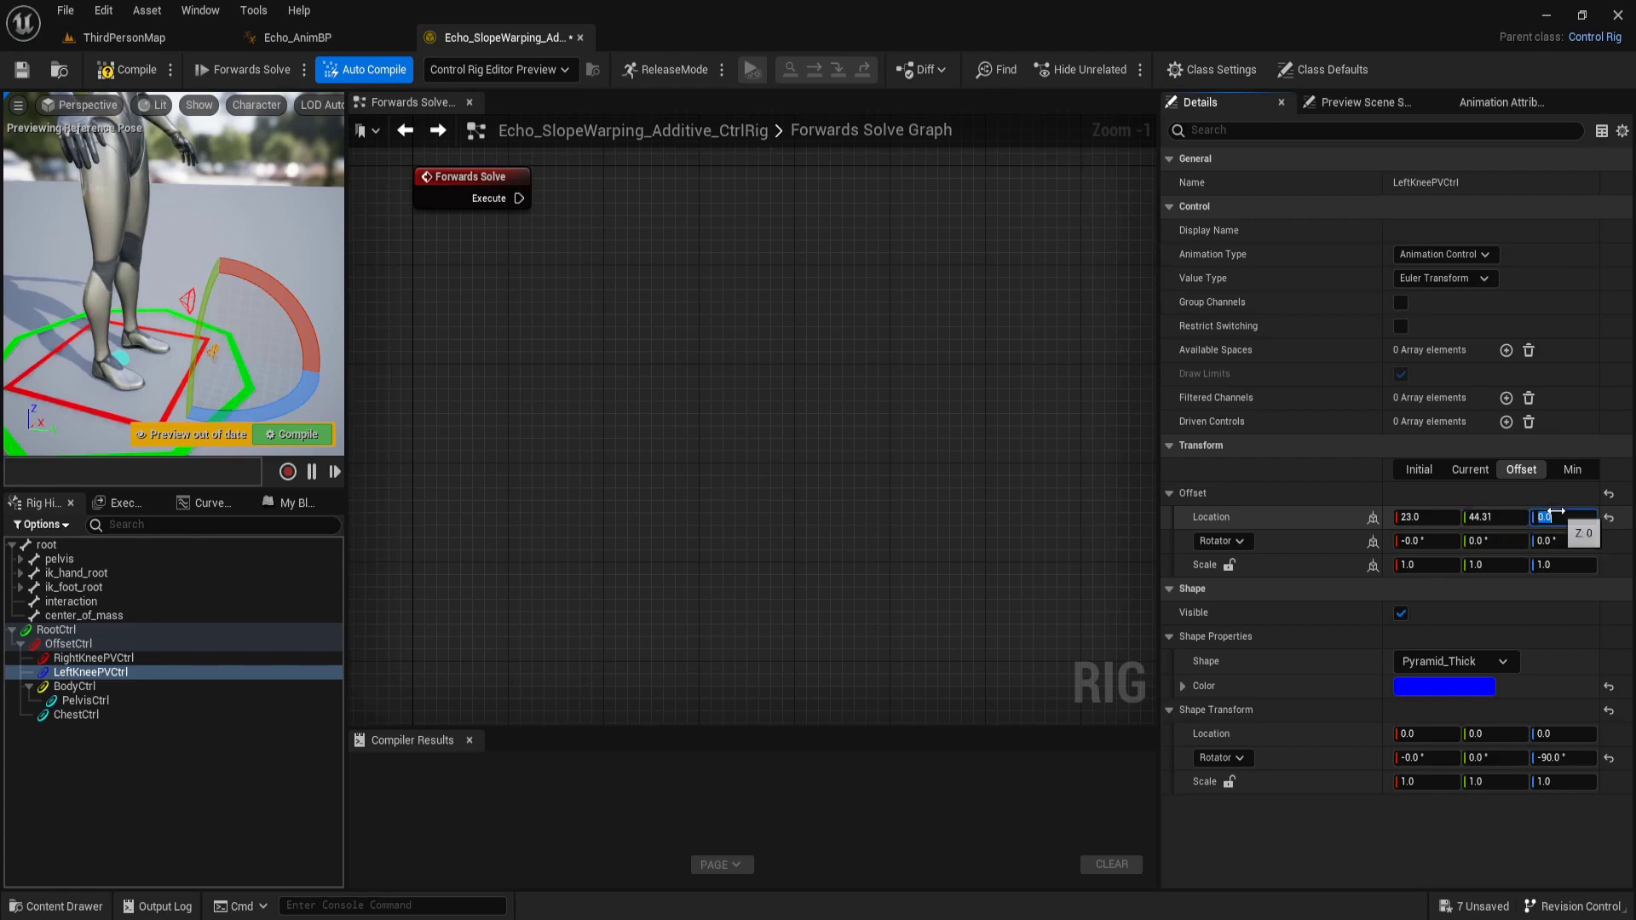
{"action": "type", "text": "45"}
{"action": "type", "text": ".97"}
{"action": "key", "text": "Return"}
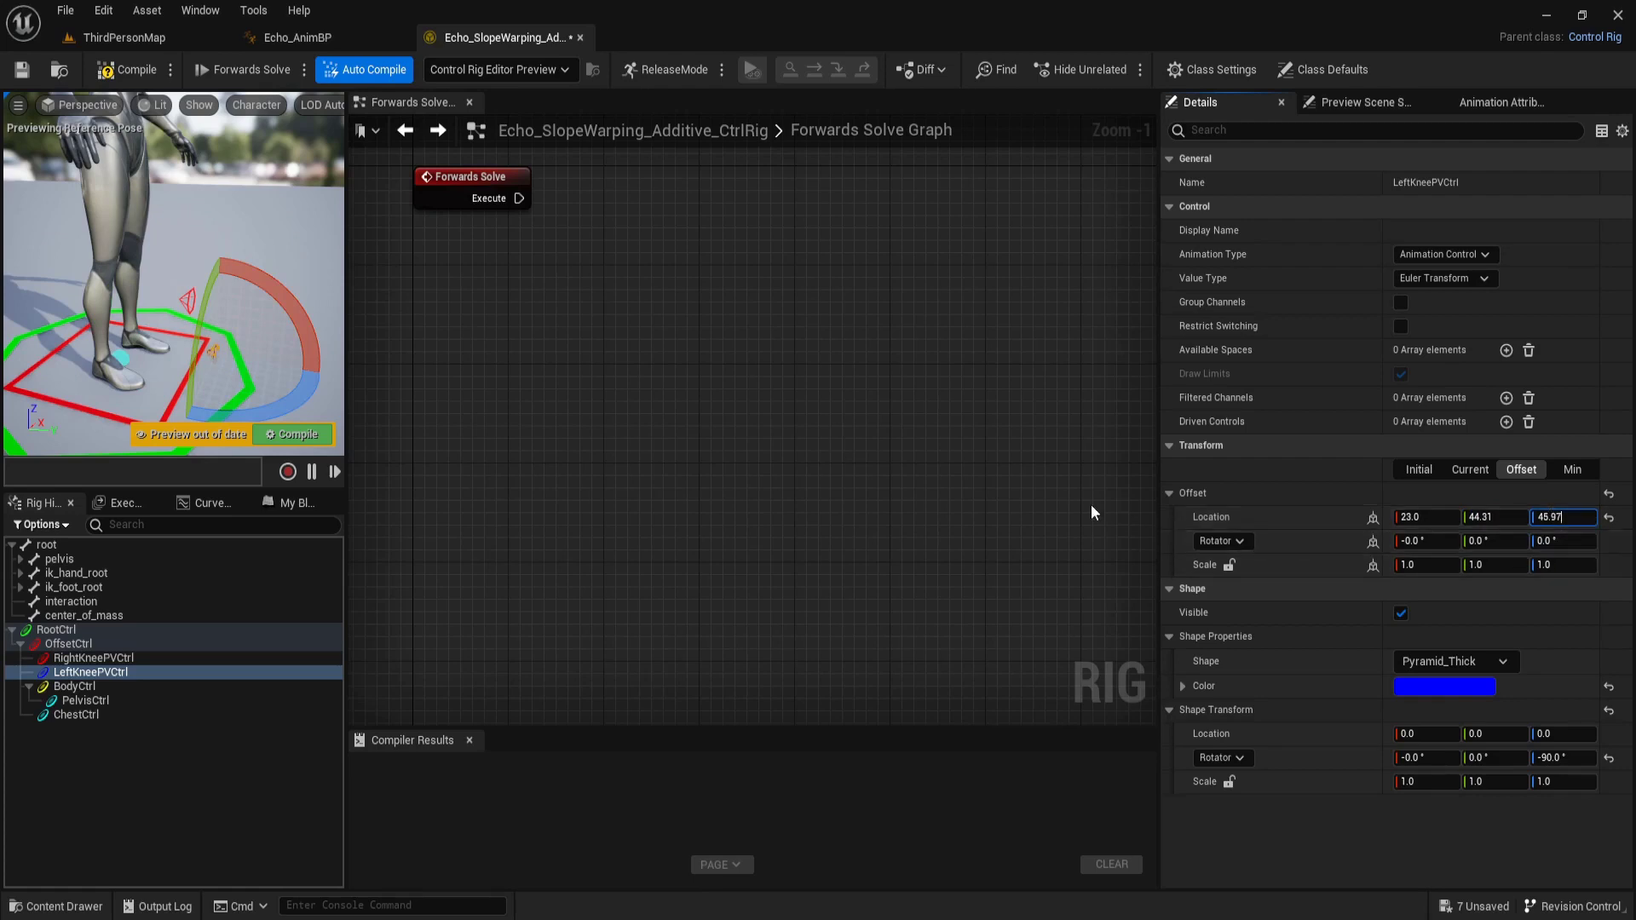
{"action": "right_click_drag", "start_coordinate": [272, 308], "coordinate": [213, 307]}
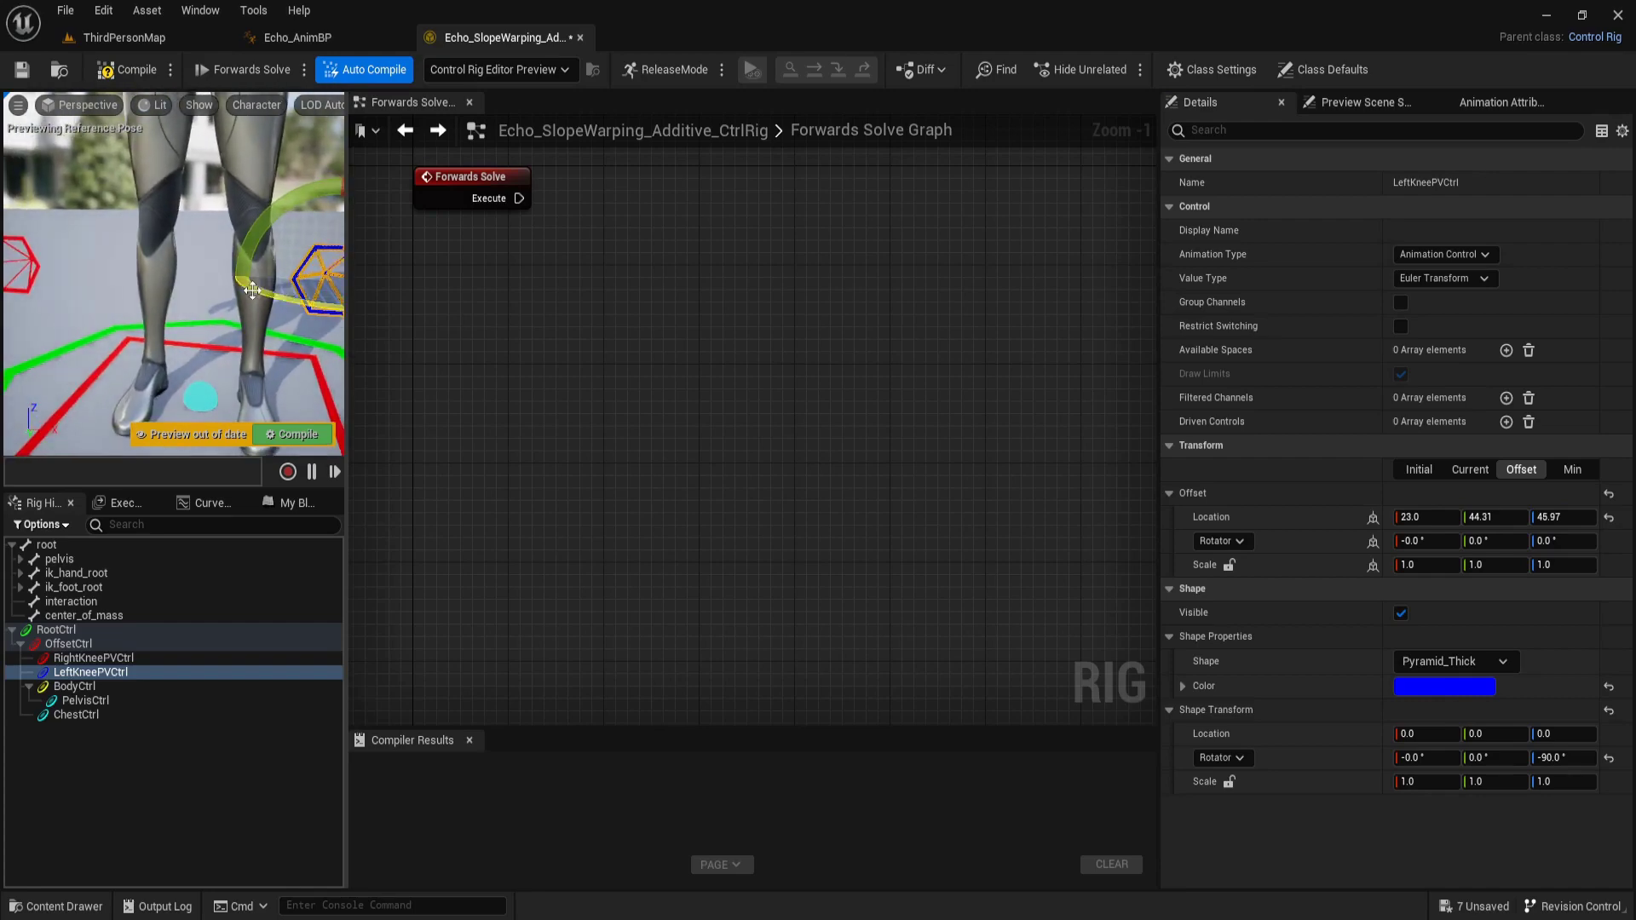
{"action": "scroll", "coordinate": [252, 291], "scroll_direction": "down", "scroll_amount": 3}
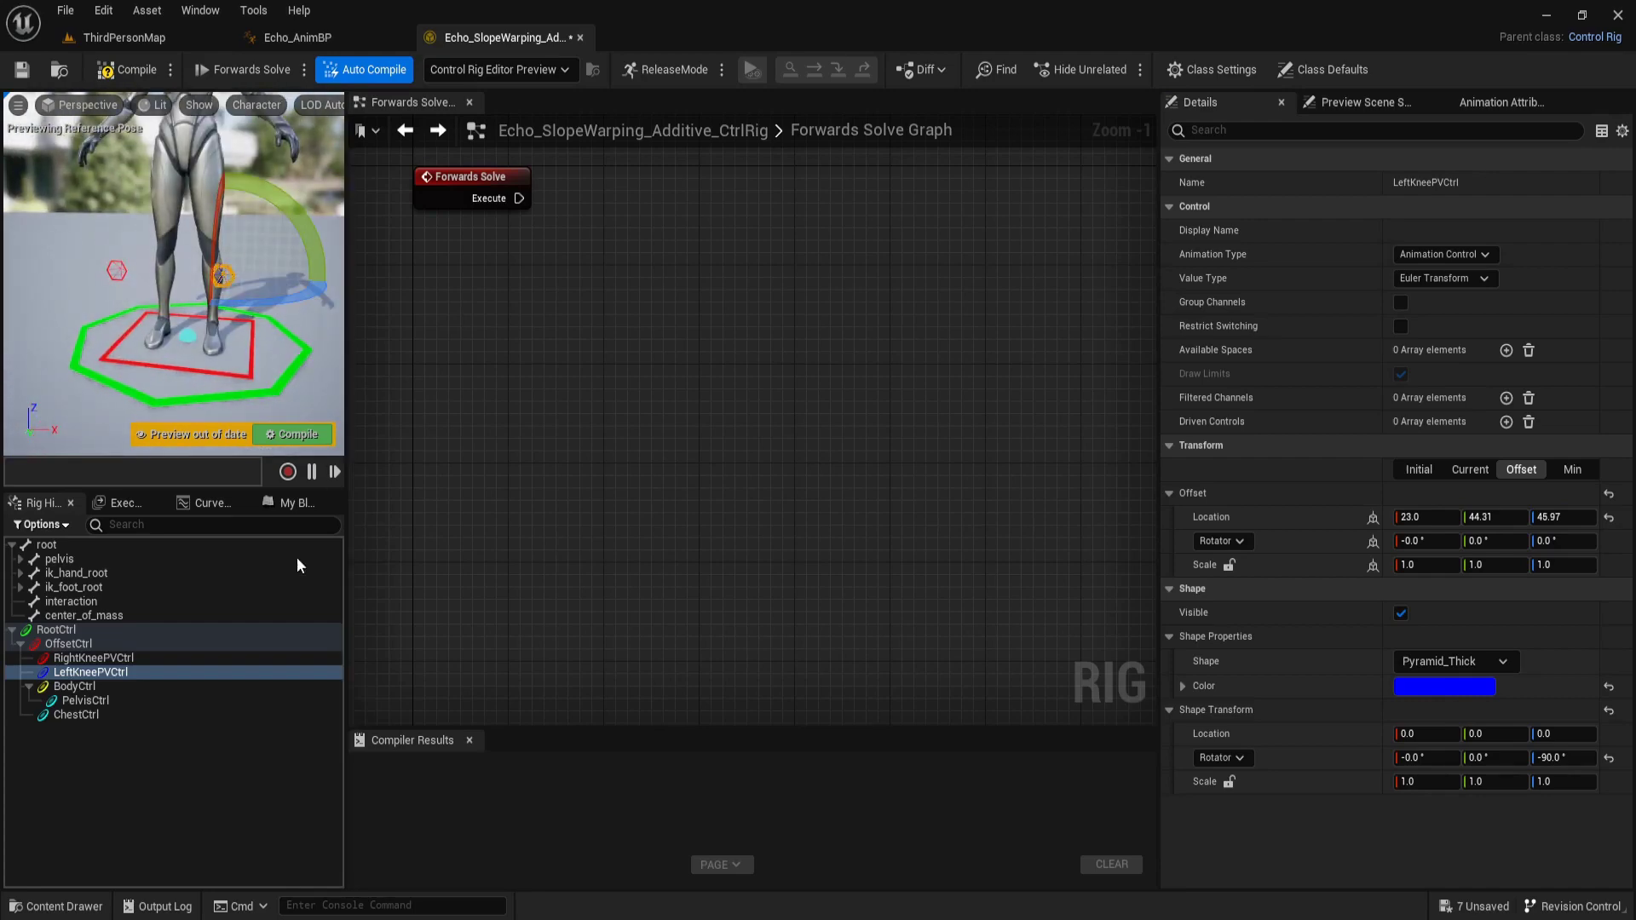
Give BodyCtrl a Hexagon_Thick shape rotated 180 in roll and 90 in pitch
{"action": "left_click", "coordinate": [75, 686]}
{"action": "left_click", "coordinate": [1473, 641]}
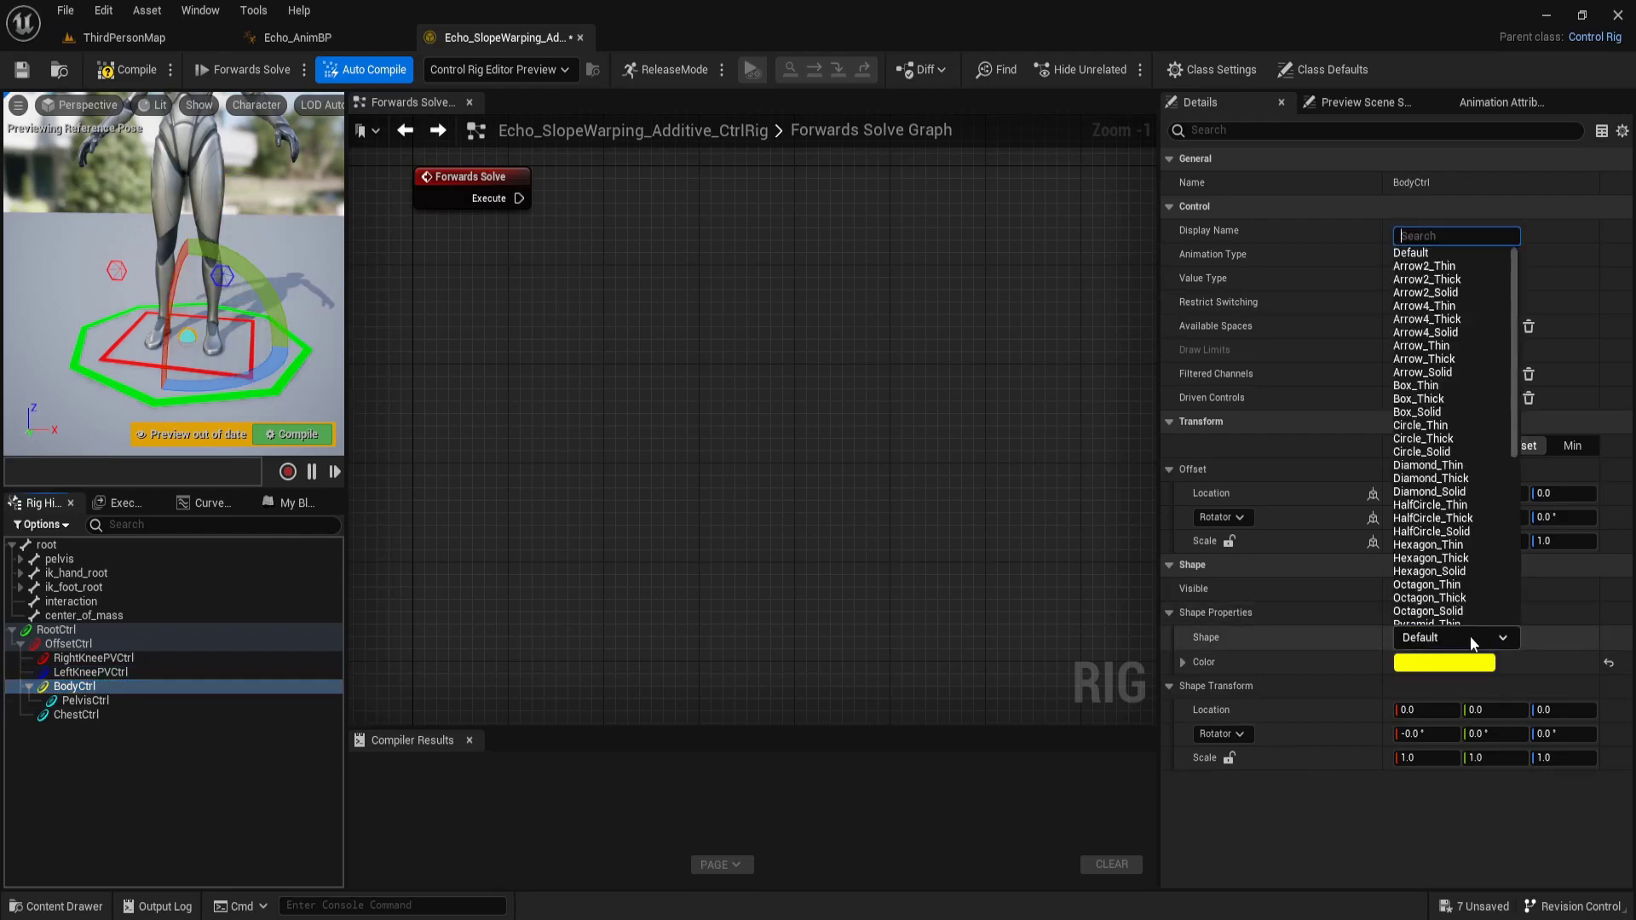
{"action": "type", "text": "hexag"}
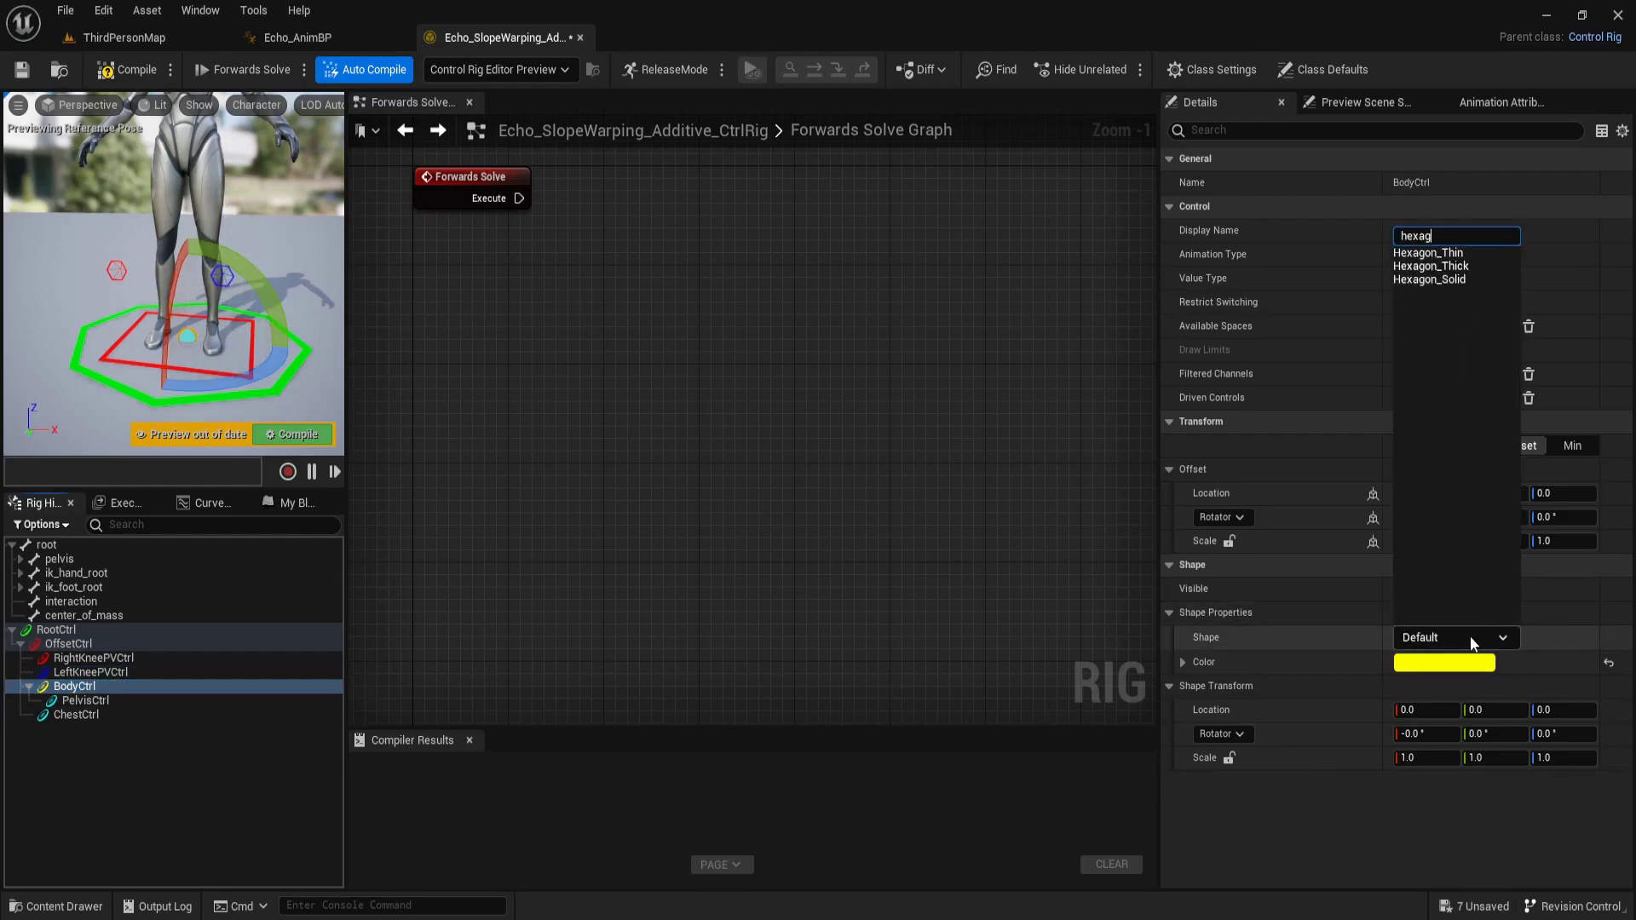
{"action": "type", "text": "o"}
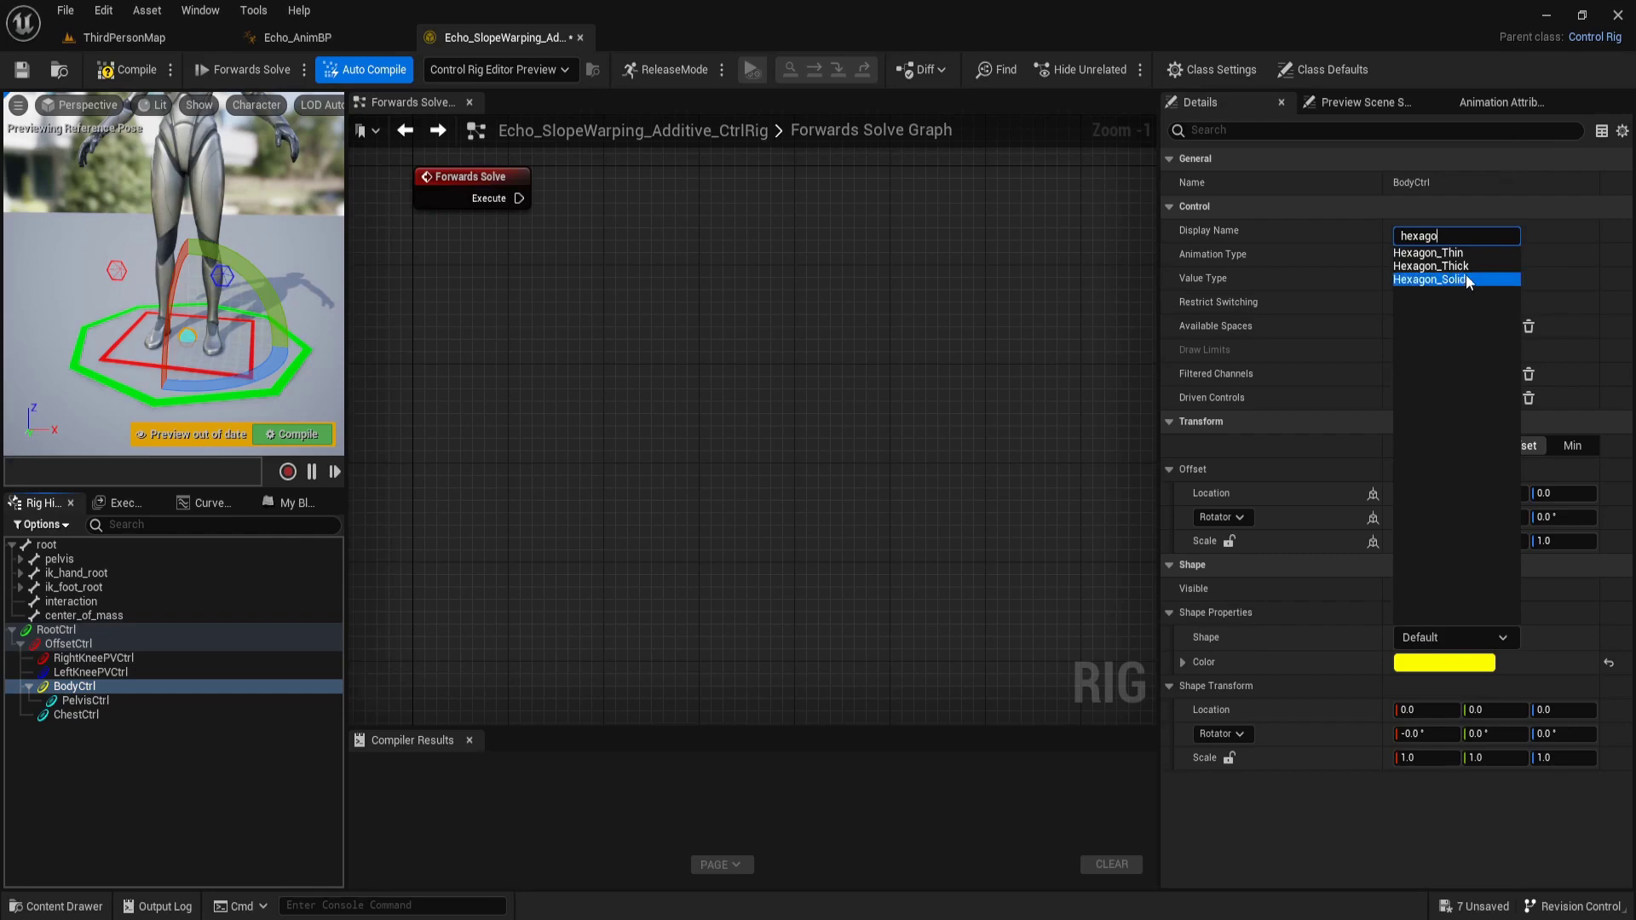
{"action": "left_click", "coordinate": [1465, 267]}
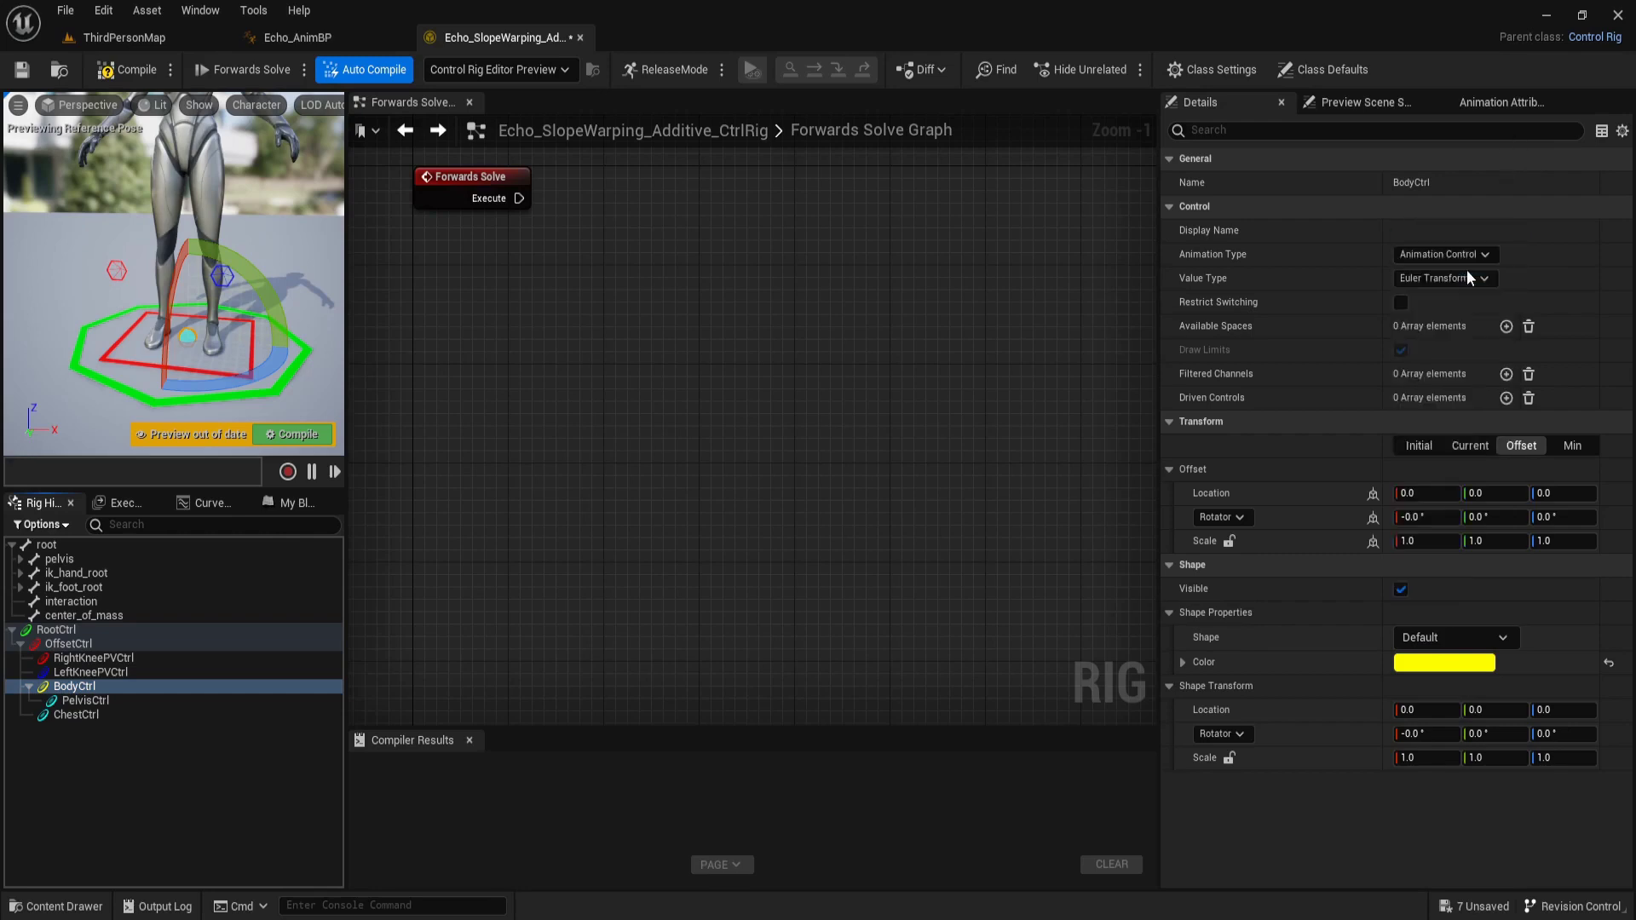
{"action": "left_click", "coordinate": [1435, 733]}
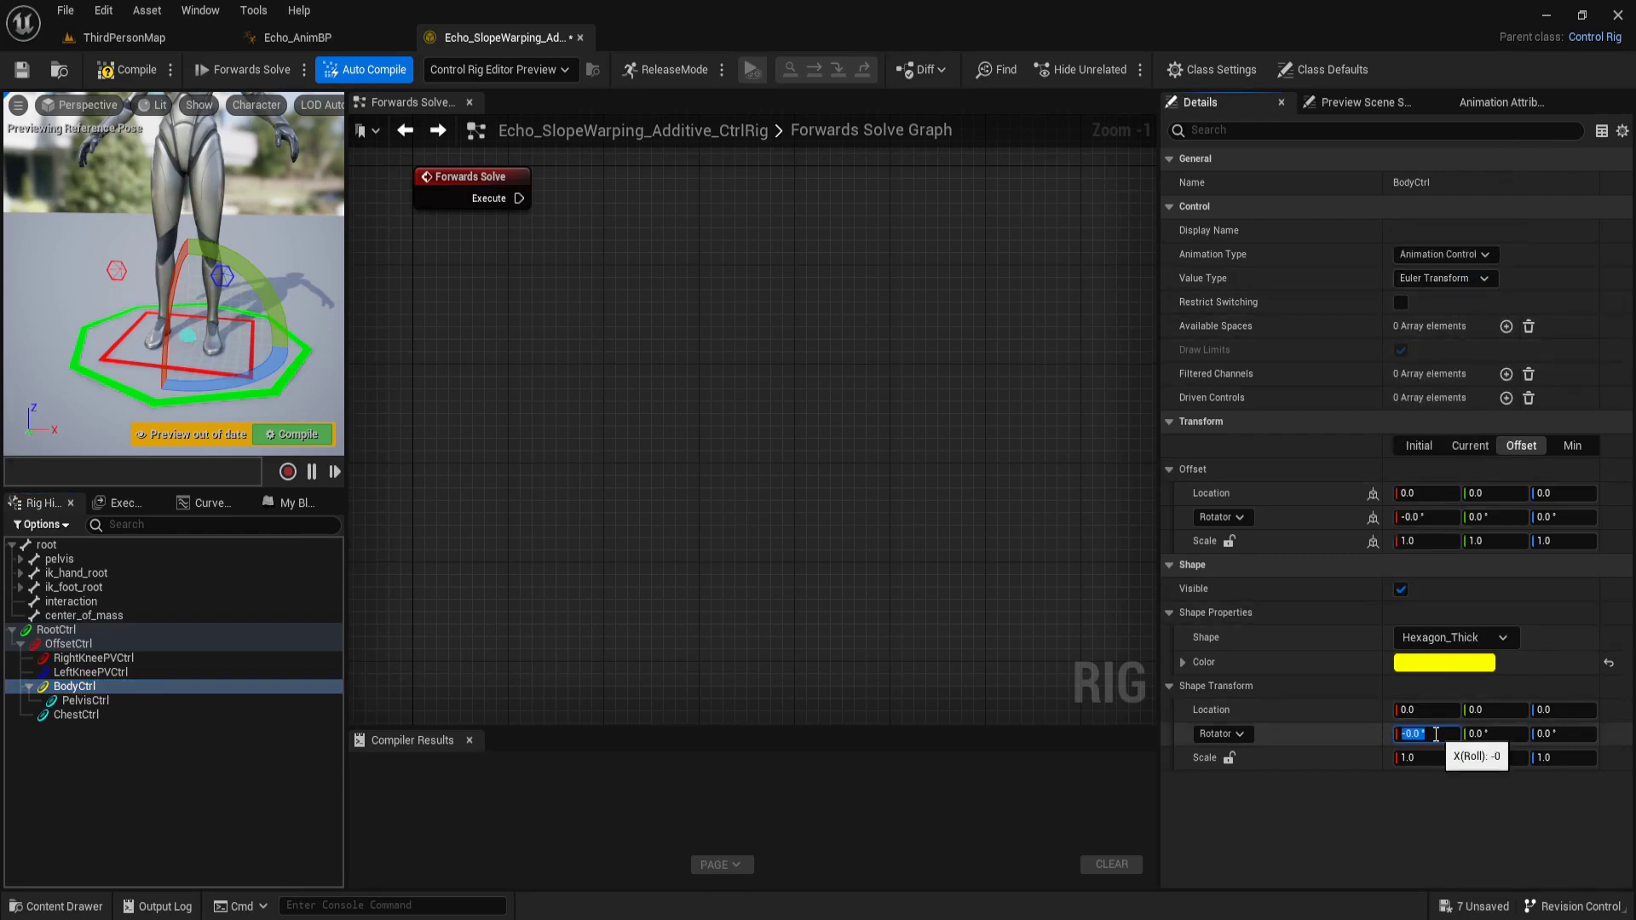
{"action": "type", "text": "180"}
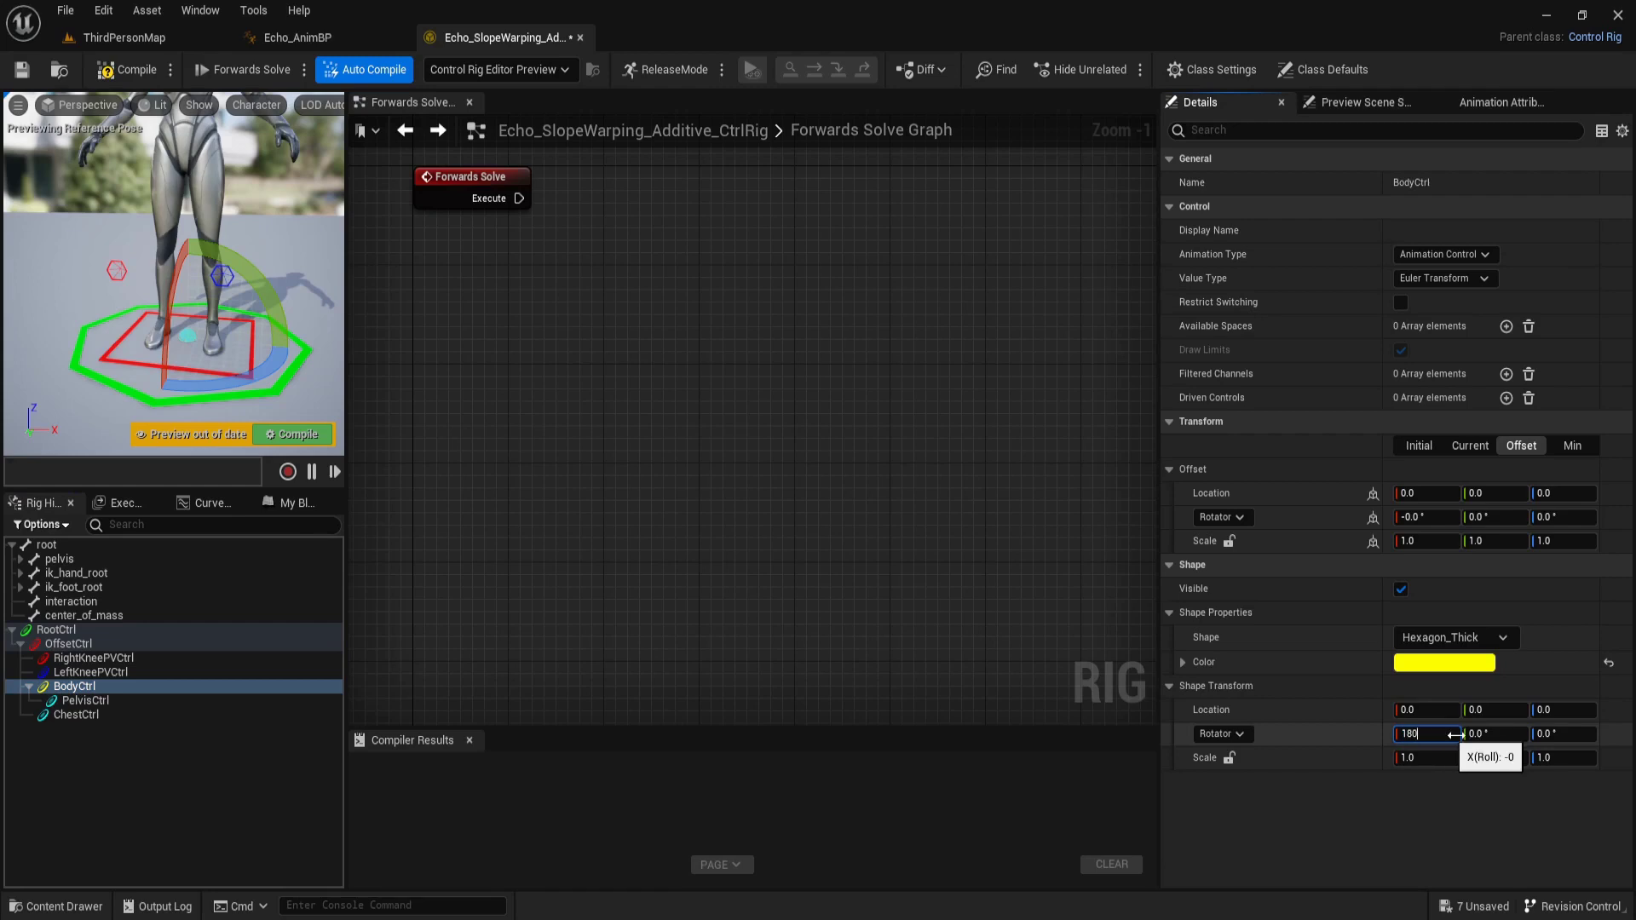
{"action": "key", "text": "Return"}
{"action": "left_click", "coordinate": [1509, 736]}
{"action": "type", "text": "90"}
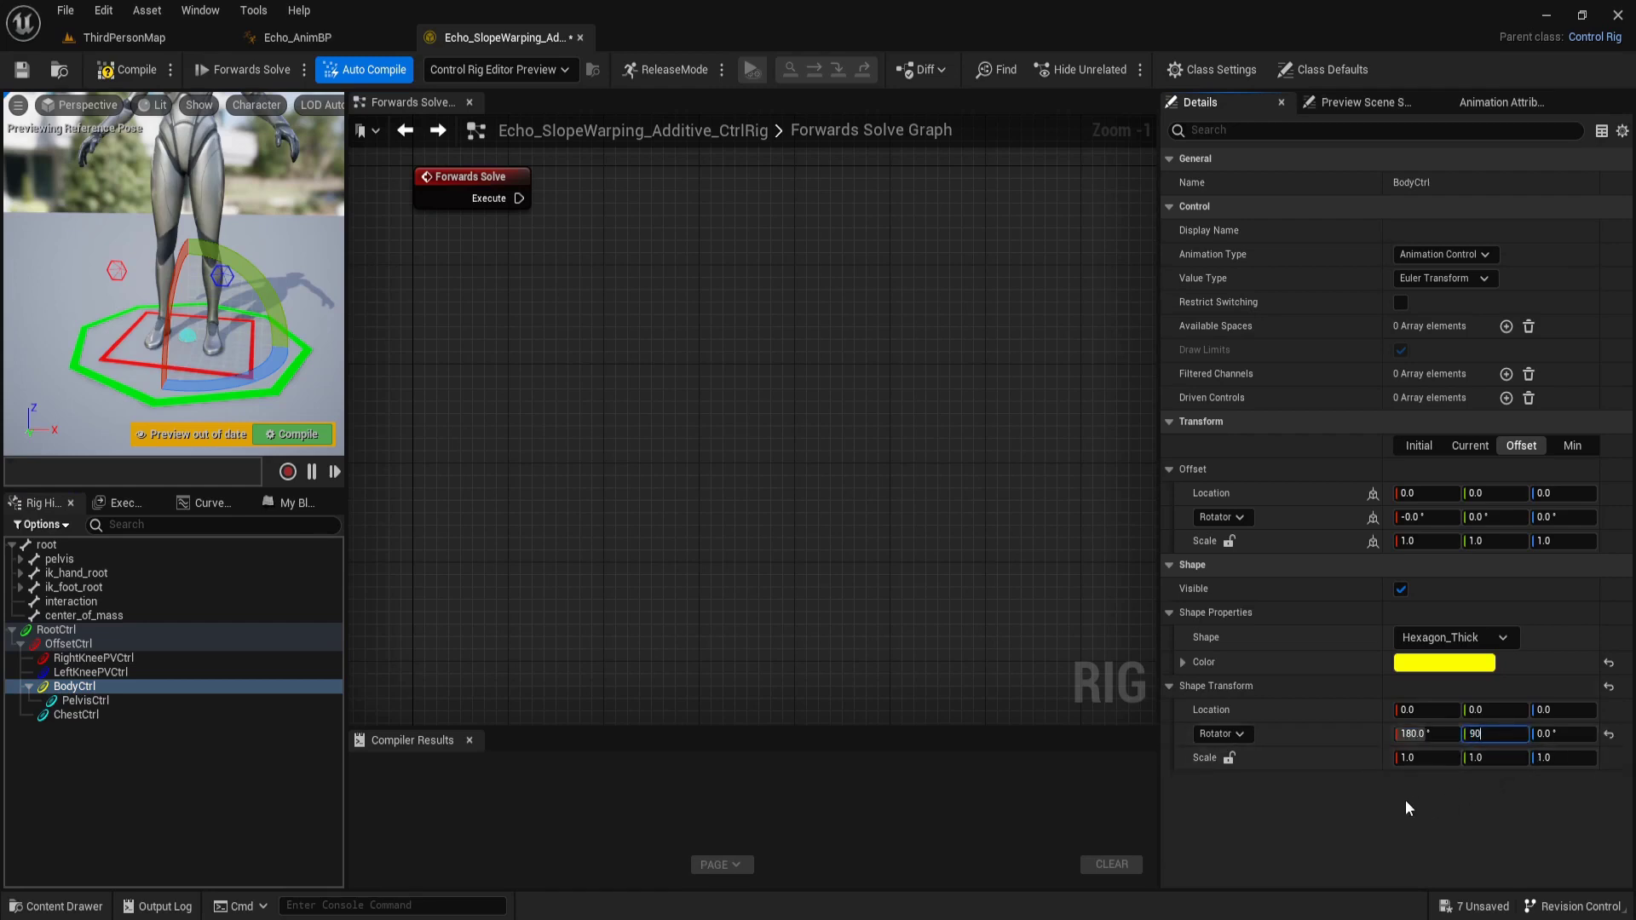
Scale BodyCtrl's hexagon shape to 7.5, 6, 7.5
{"action": "left_click", "coordinate": [1416, 758]}
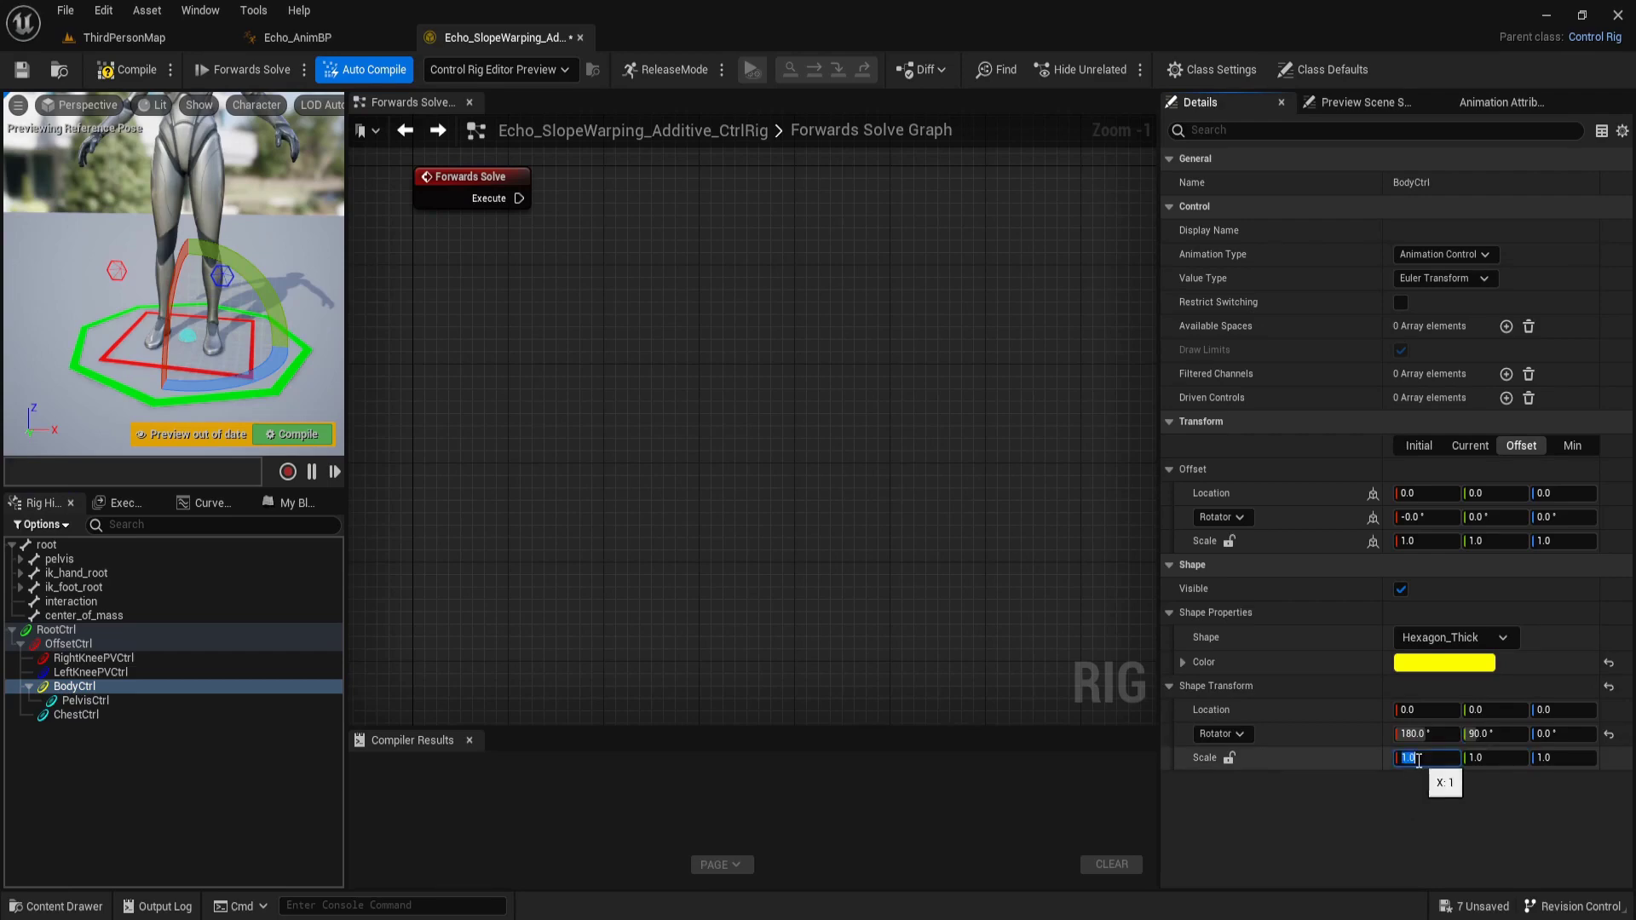
{"action": "type", "text": "7.5"}
{"action": "key", "text": "Return"}
{"action": "left_click", "coordinate": [1501, 760]}
{"action": "type", "text": "6"}
{"action": "key", "text": "Return"}
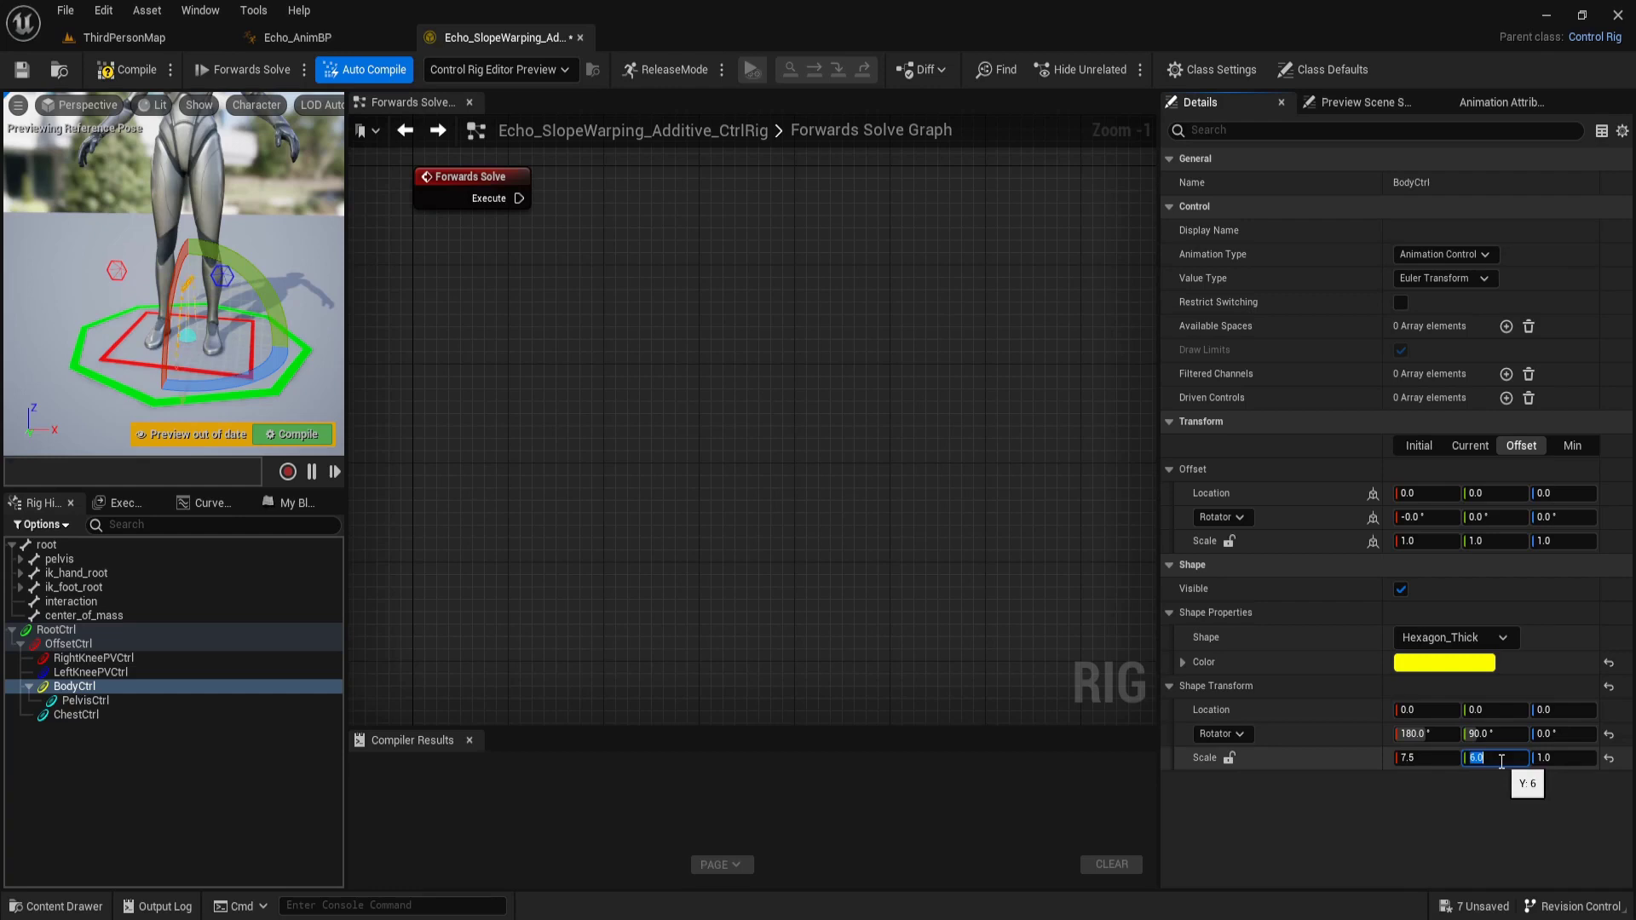
{"action": "left_click", "coordinate": [1561, 760]}
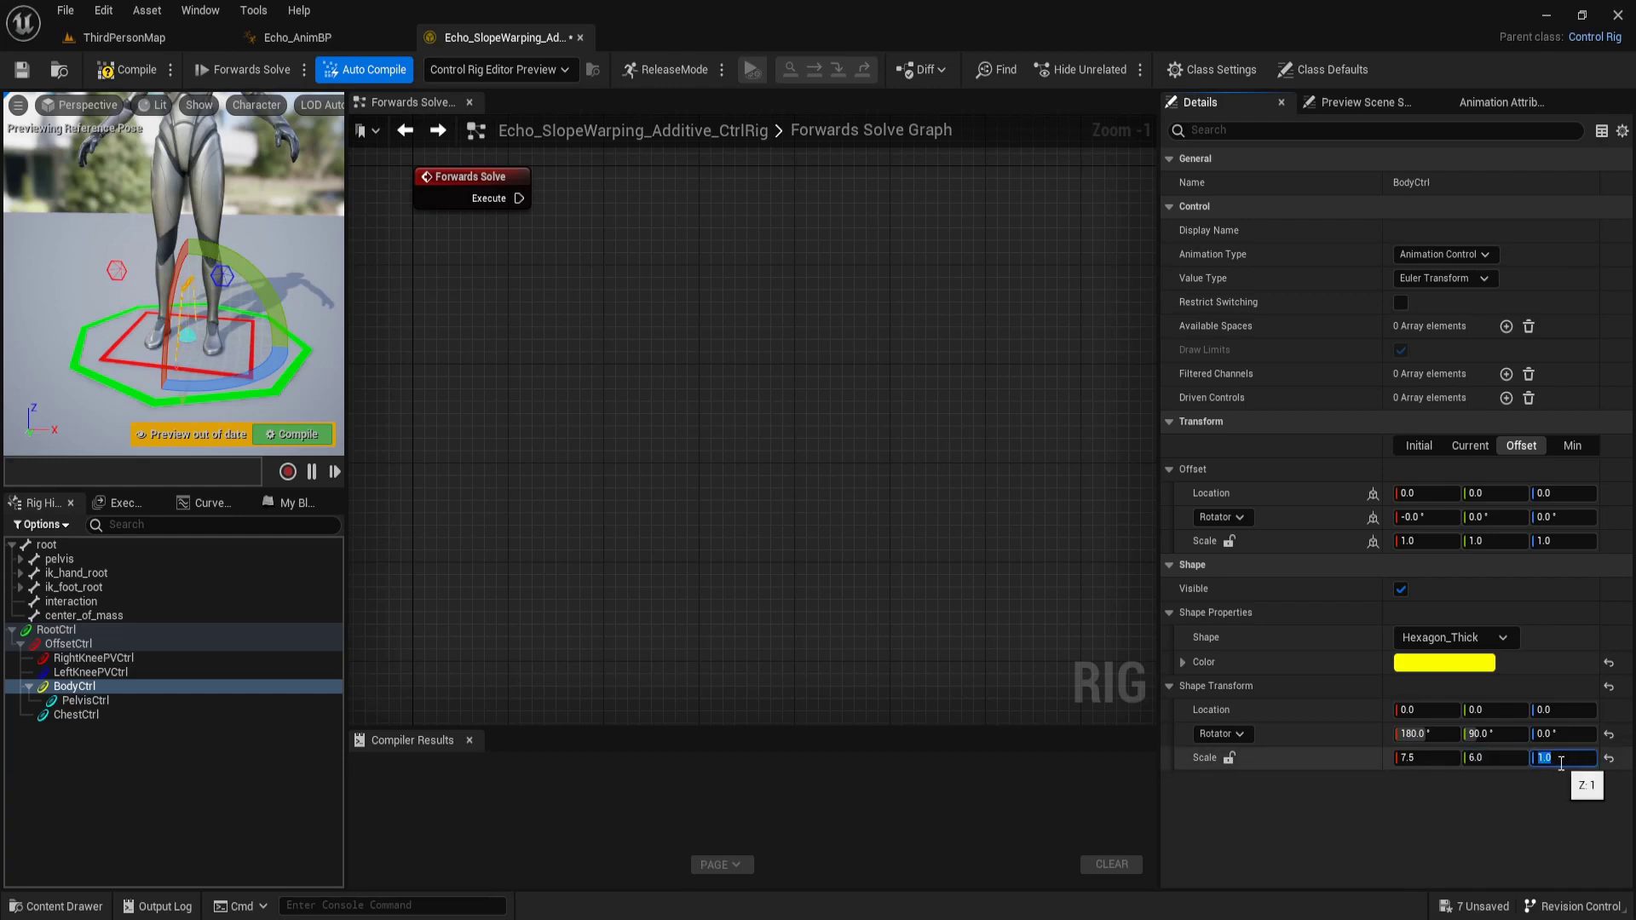
{"action": "type", "text": "4"}
{"action": "key", "text": "BackSpace"}
{"action": "type", "text": "5"}
{"action": "key", "text": "Return"}
Set BodyCtrl's offset location Y 2.23, Z 92.92 and offset pitch 90
{"action": "left_click", "coordinate": [1490, 492]}
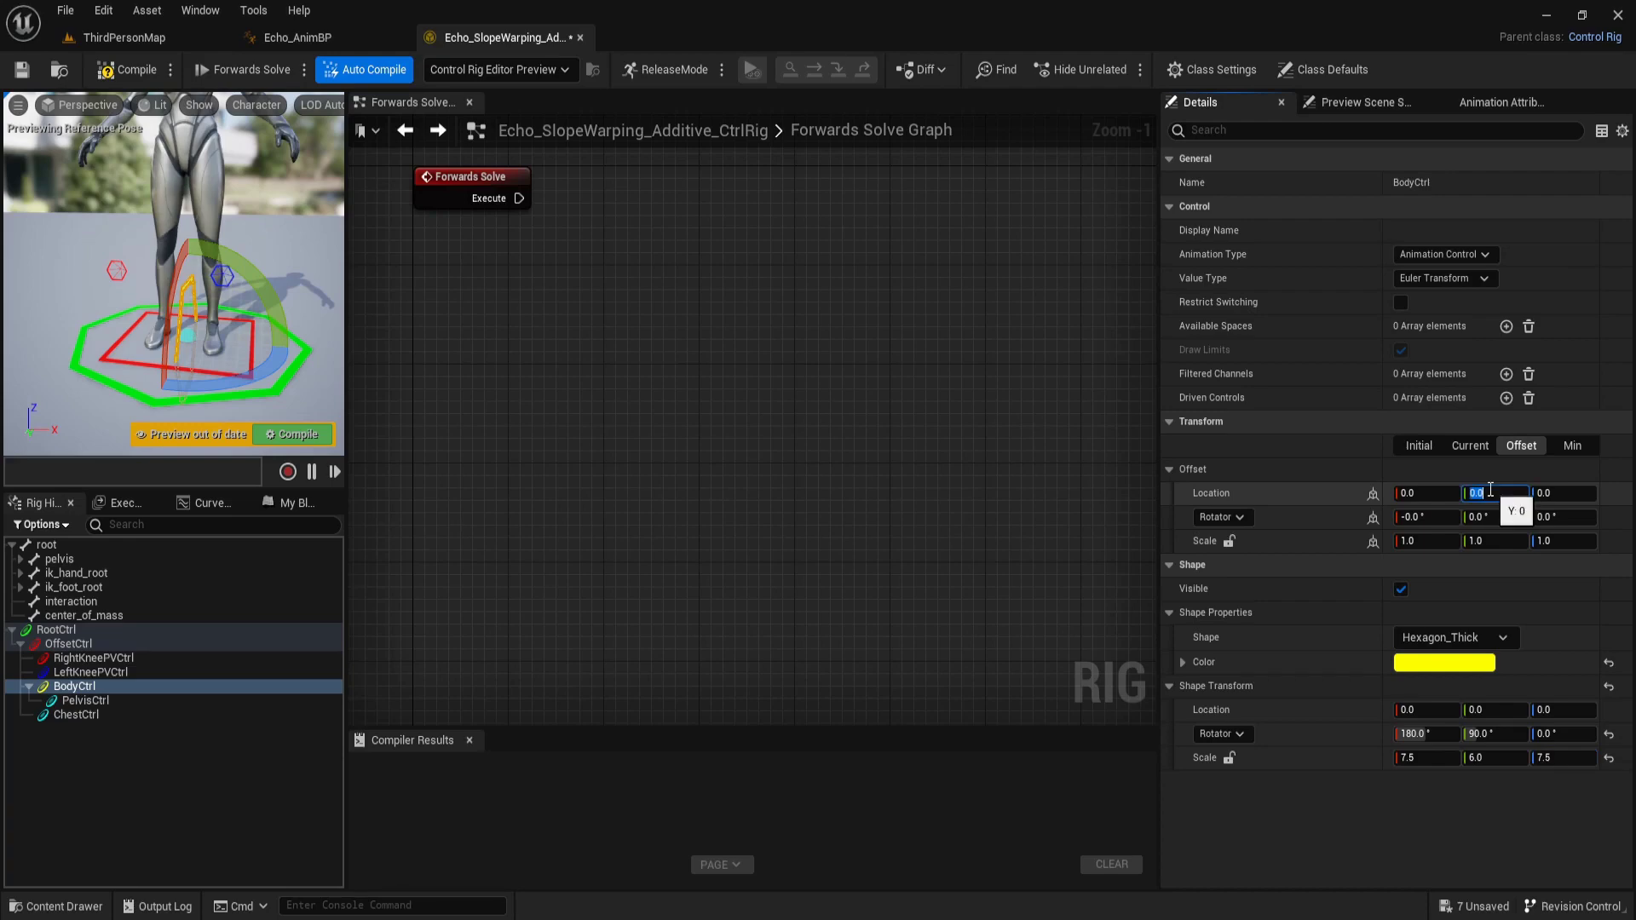
{"action": "type", "text": "2.23"}
{"action": "key", "text": "Return"}
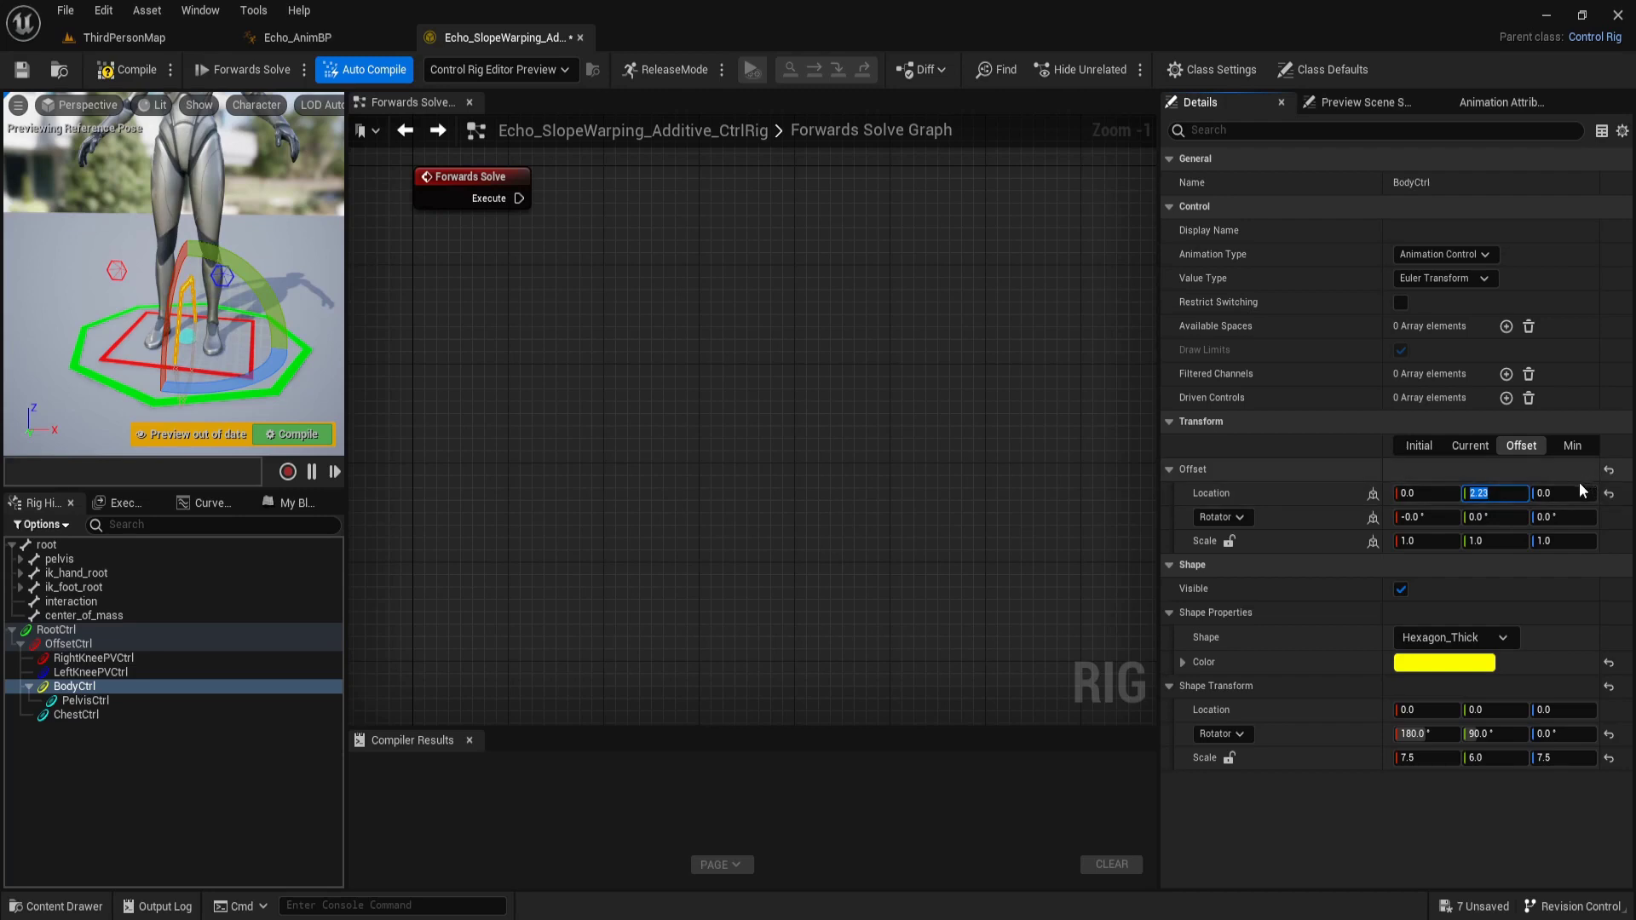
{"action": "left_click", "coordinate": [1571, 492]}
{"action": "type", "text": "92"}
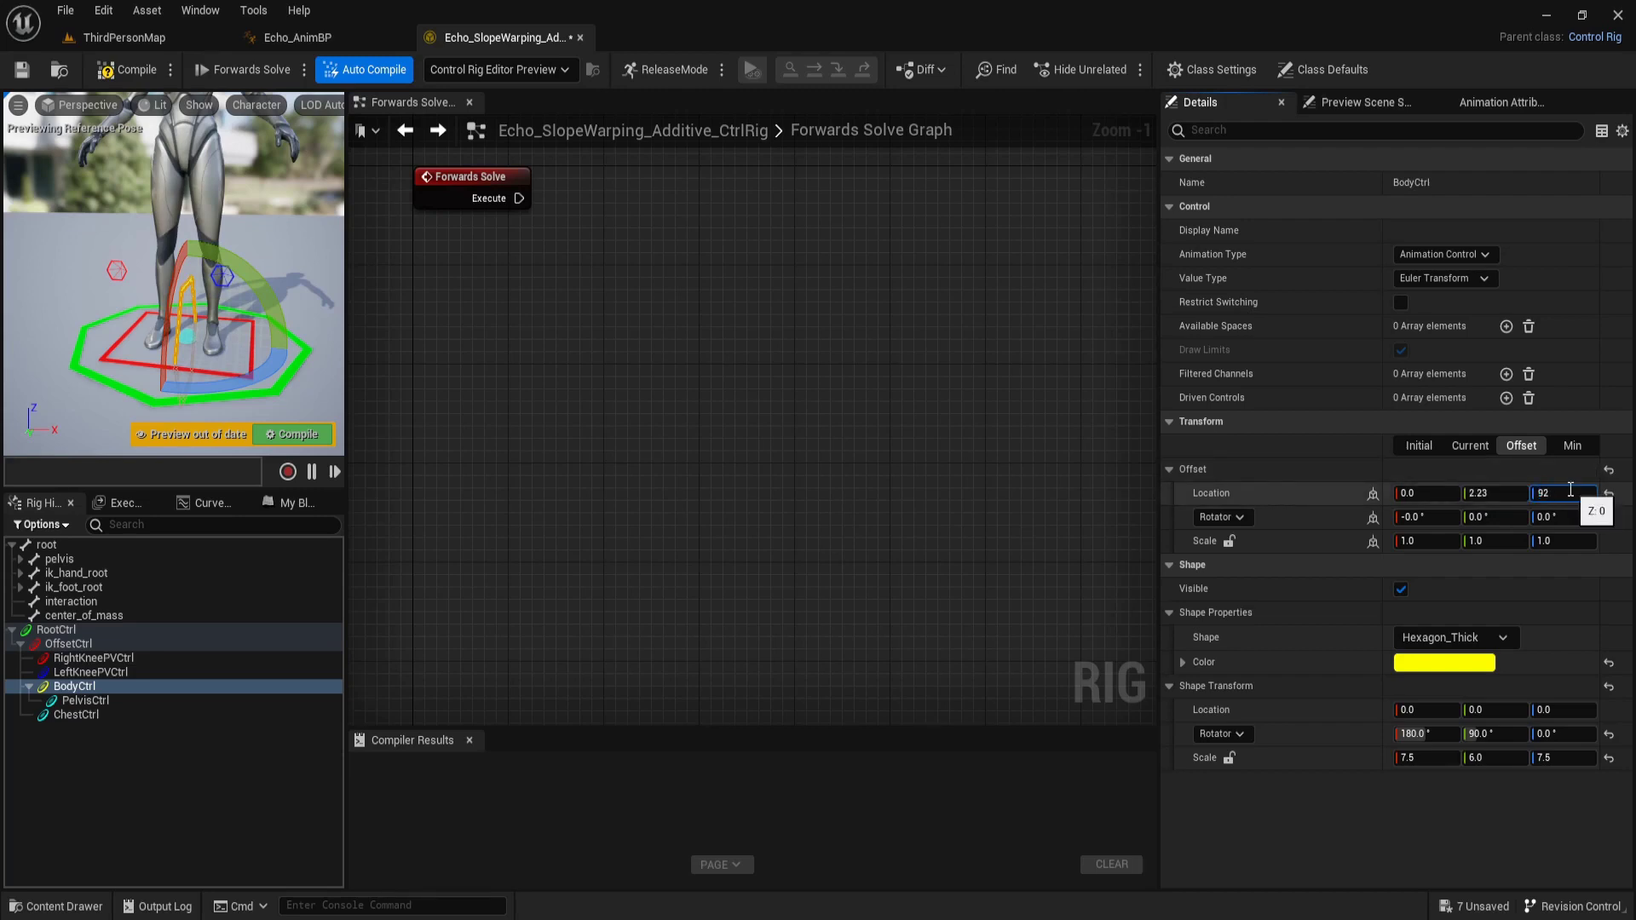
{"action": "type", "text": ".92"}
{"action": "key", "text": "Return"}
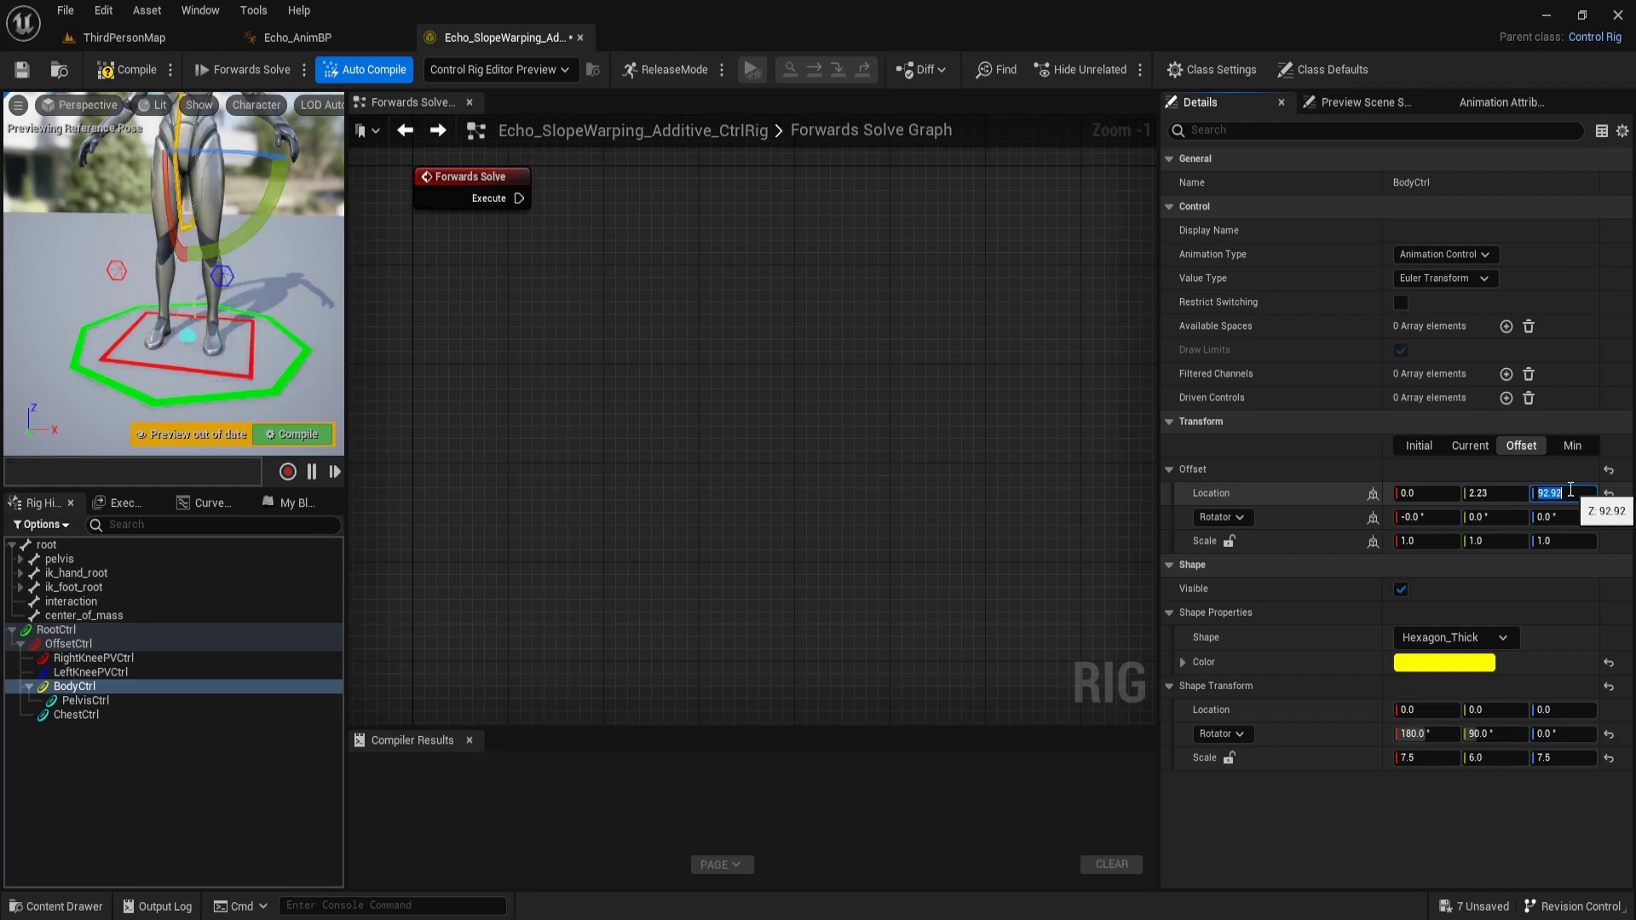
{"action": "left_click", "coordinate": [1477, 517]}
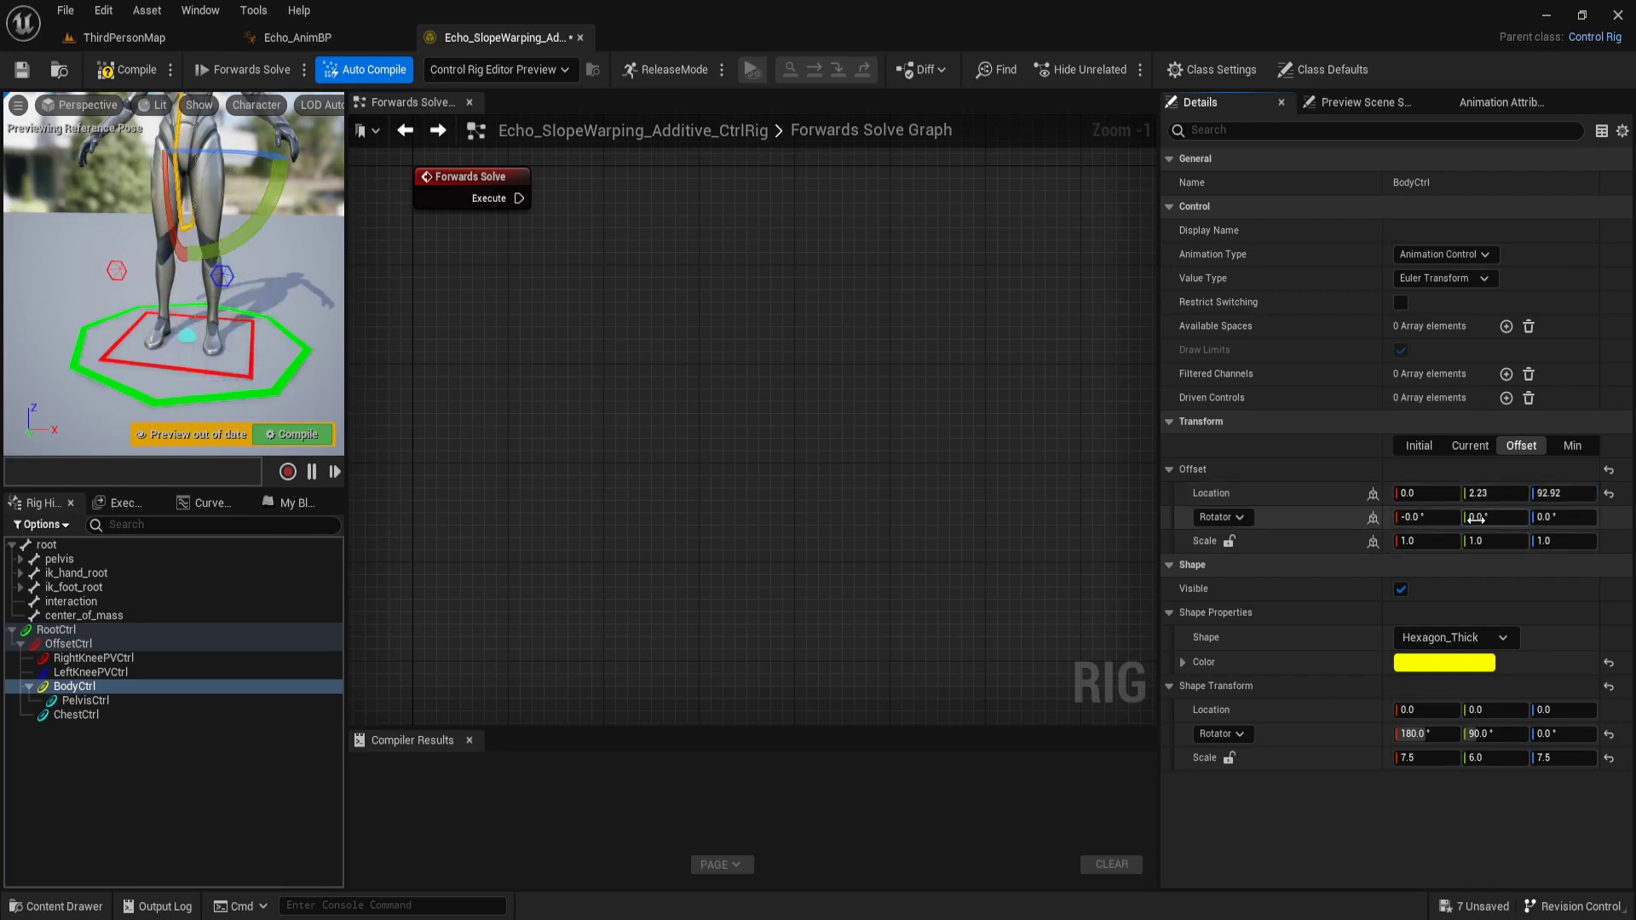
{"action": "type", "text": "9"}
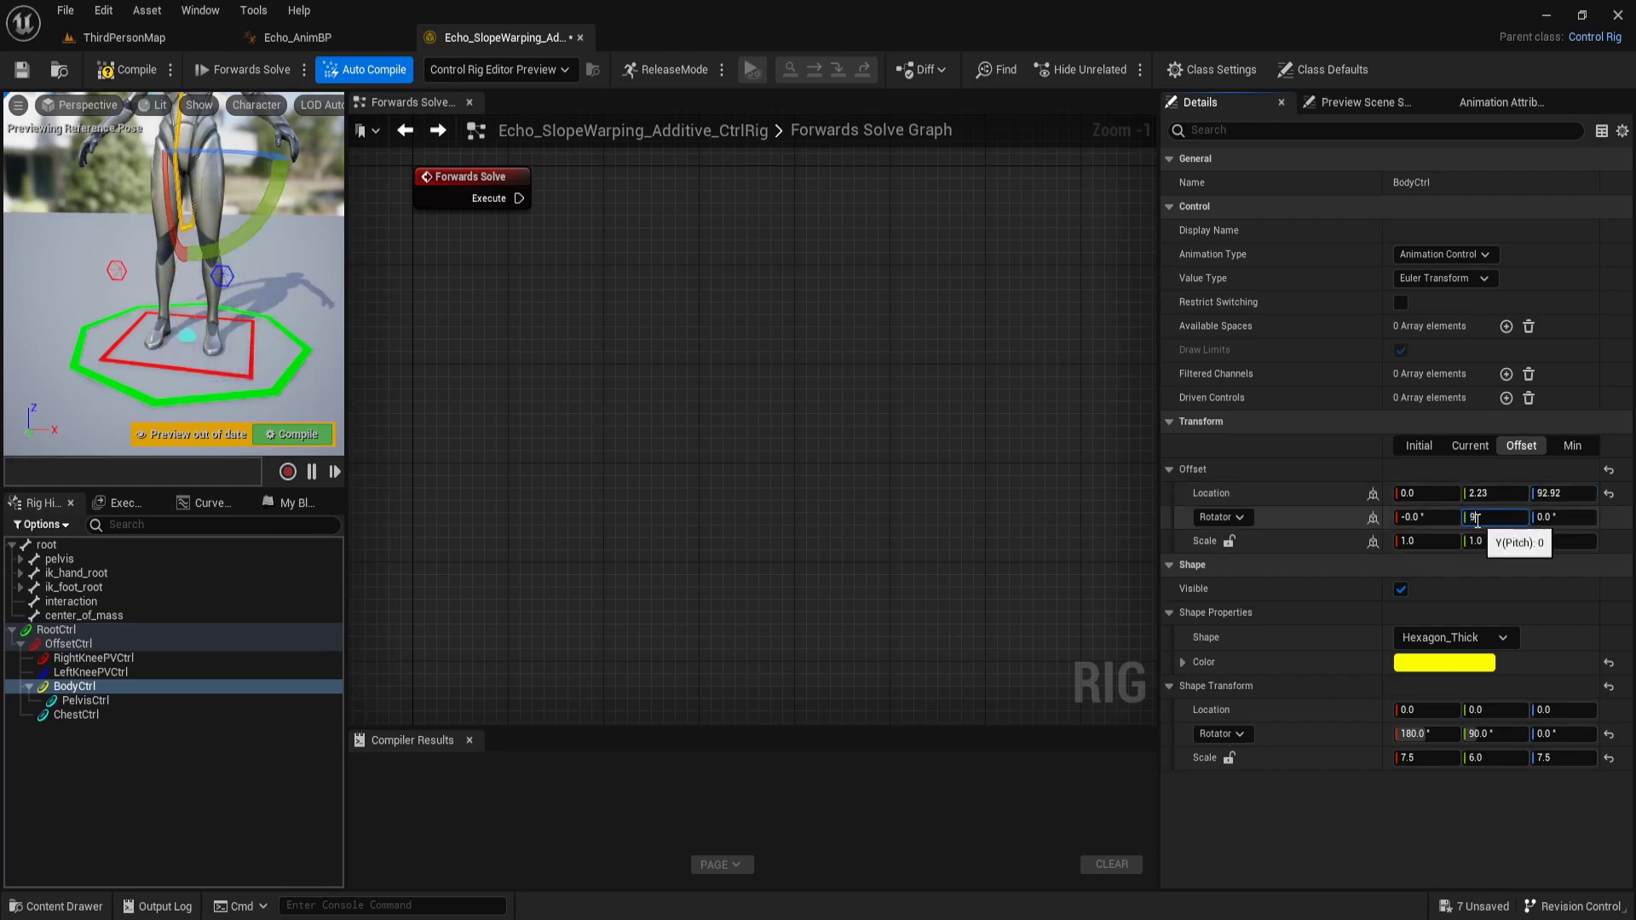
{"action": "type", "text": "0"}
{"action": "key", "text": "Return"}
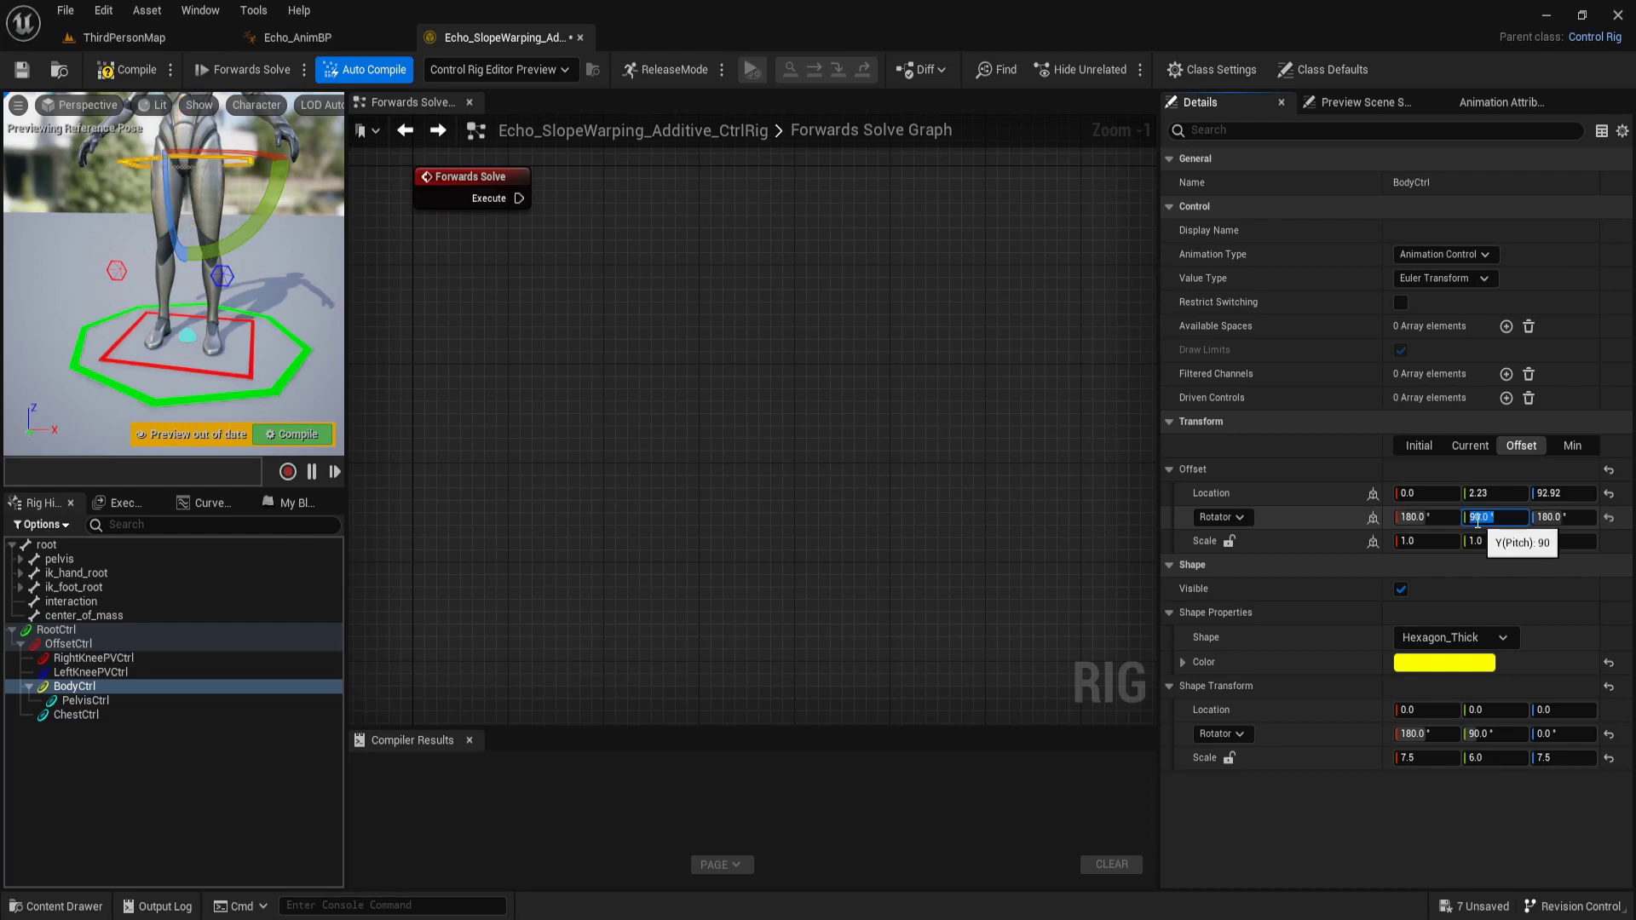
Set BodyCtrl's current location to 5.7, 0.14 and current yaw to -3.6
{"action": "left_click", "coordinate": [1471, 446]}
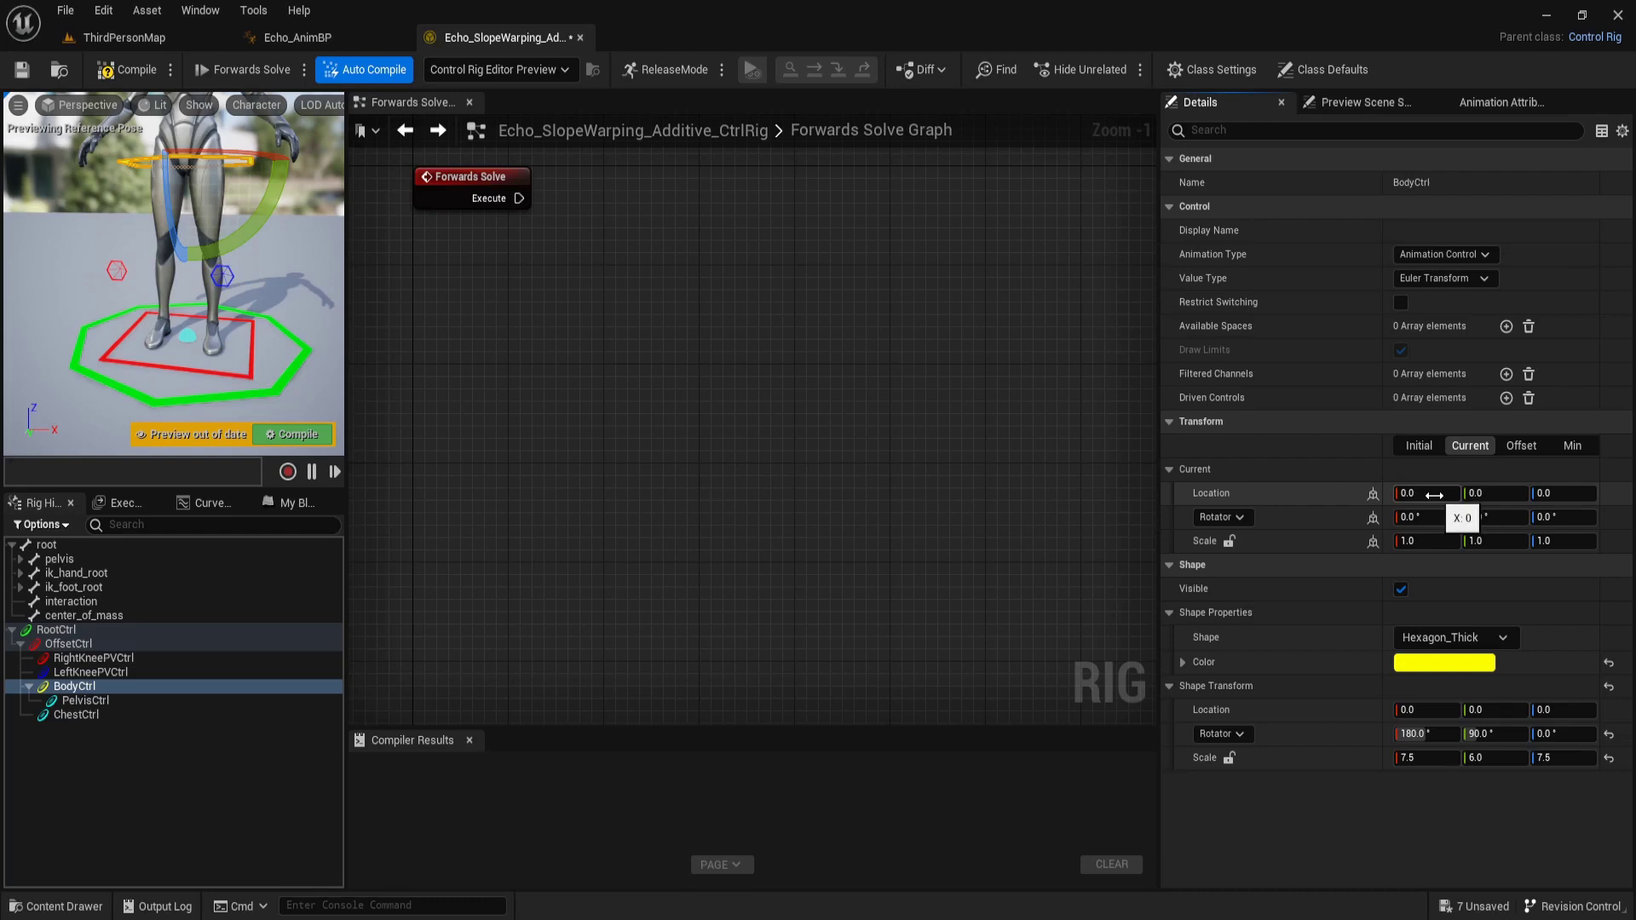
{"action": "left_click", "coordinate": [1434, 495]}
{"action": "type", "text": "5.7"}
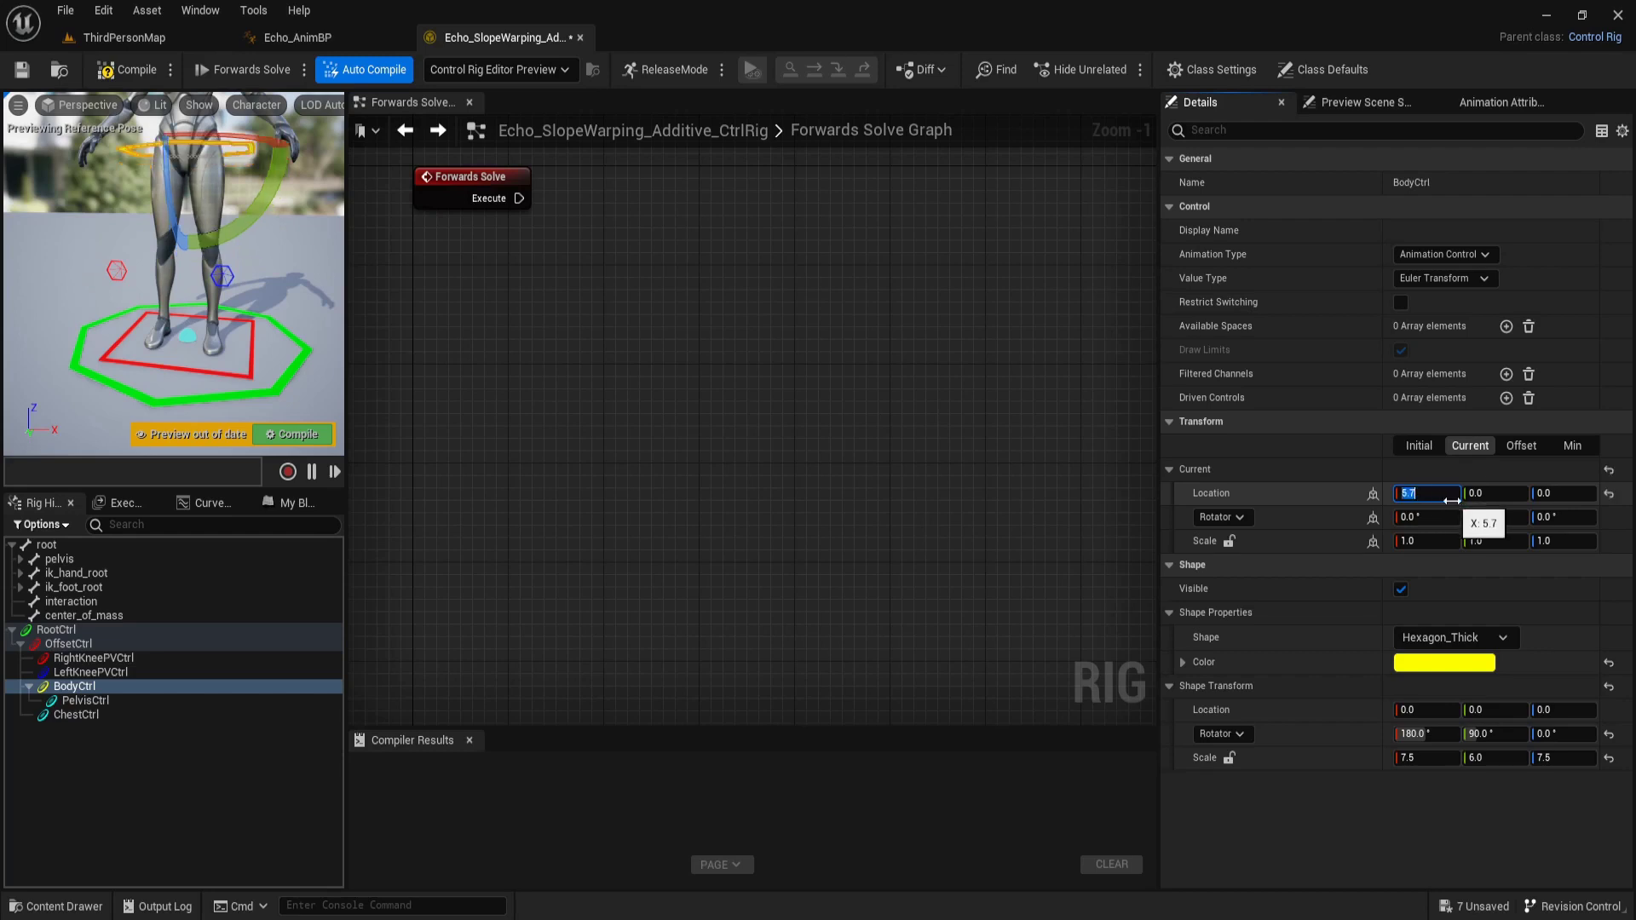
{"action": "left_click", "coordinate": [1490, 495]}
{"action": "type", "text": "0."}
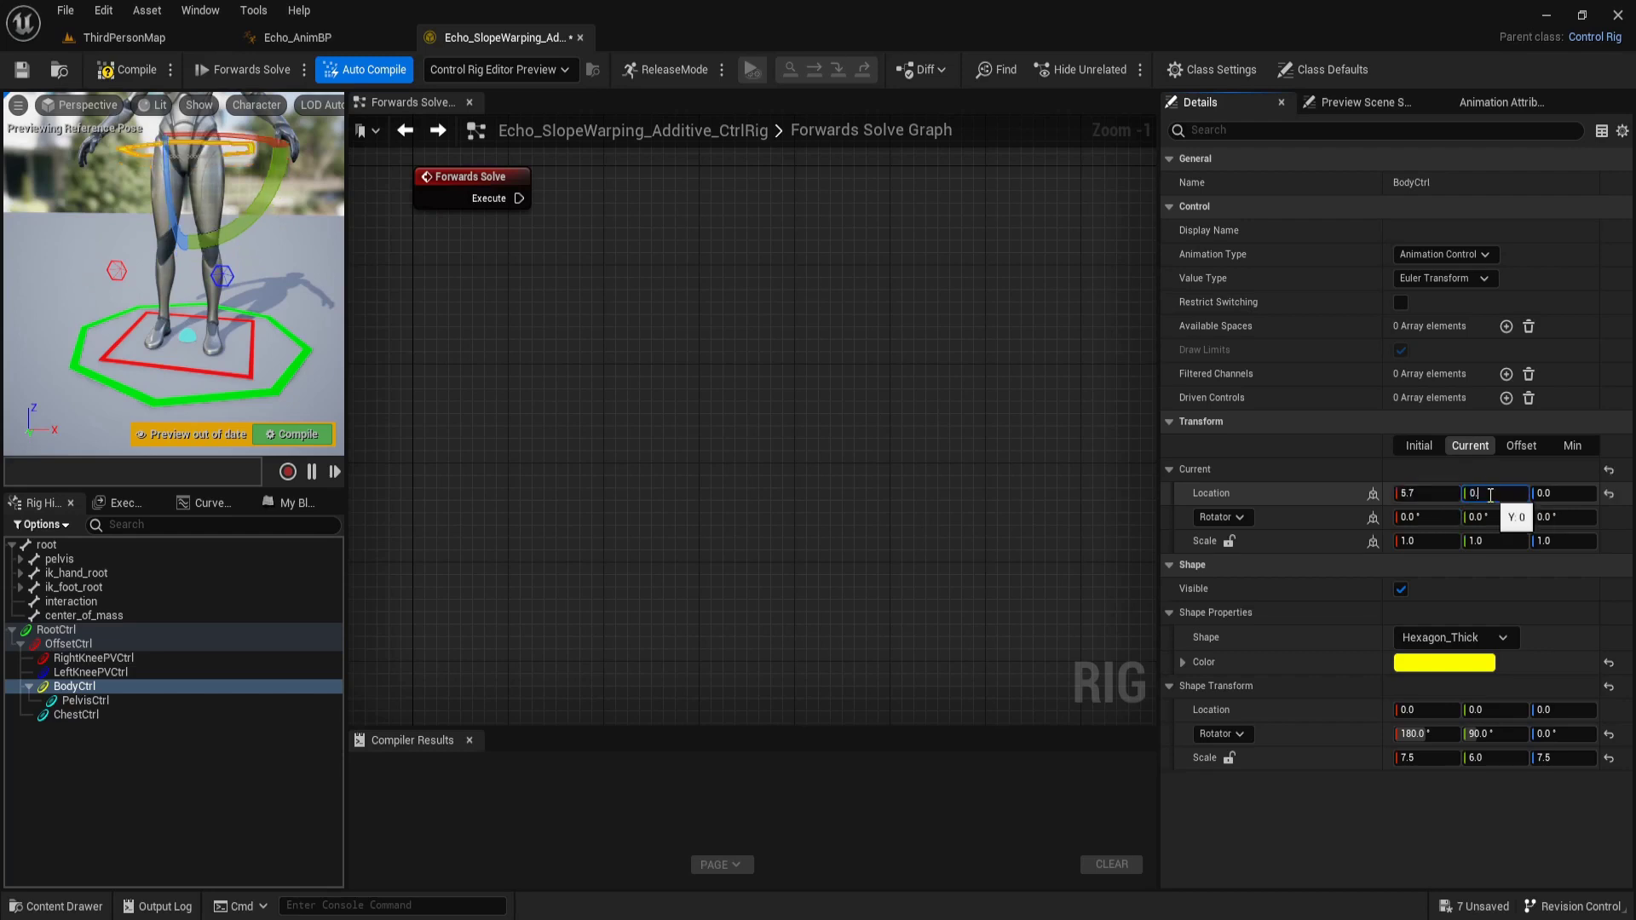
{"action": "type", "text": "14"}
{"action": "key", "text": "Return"}
{"action": "left_click", "coordinate": [1564, 517]}
{"action": "type", "text": "-3."}
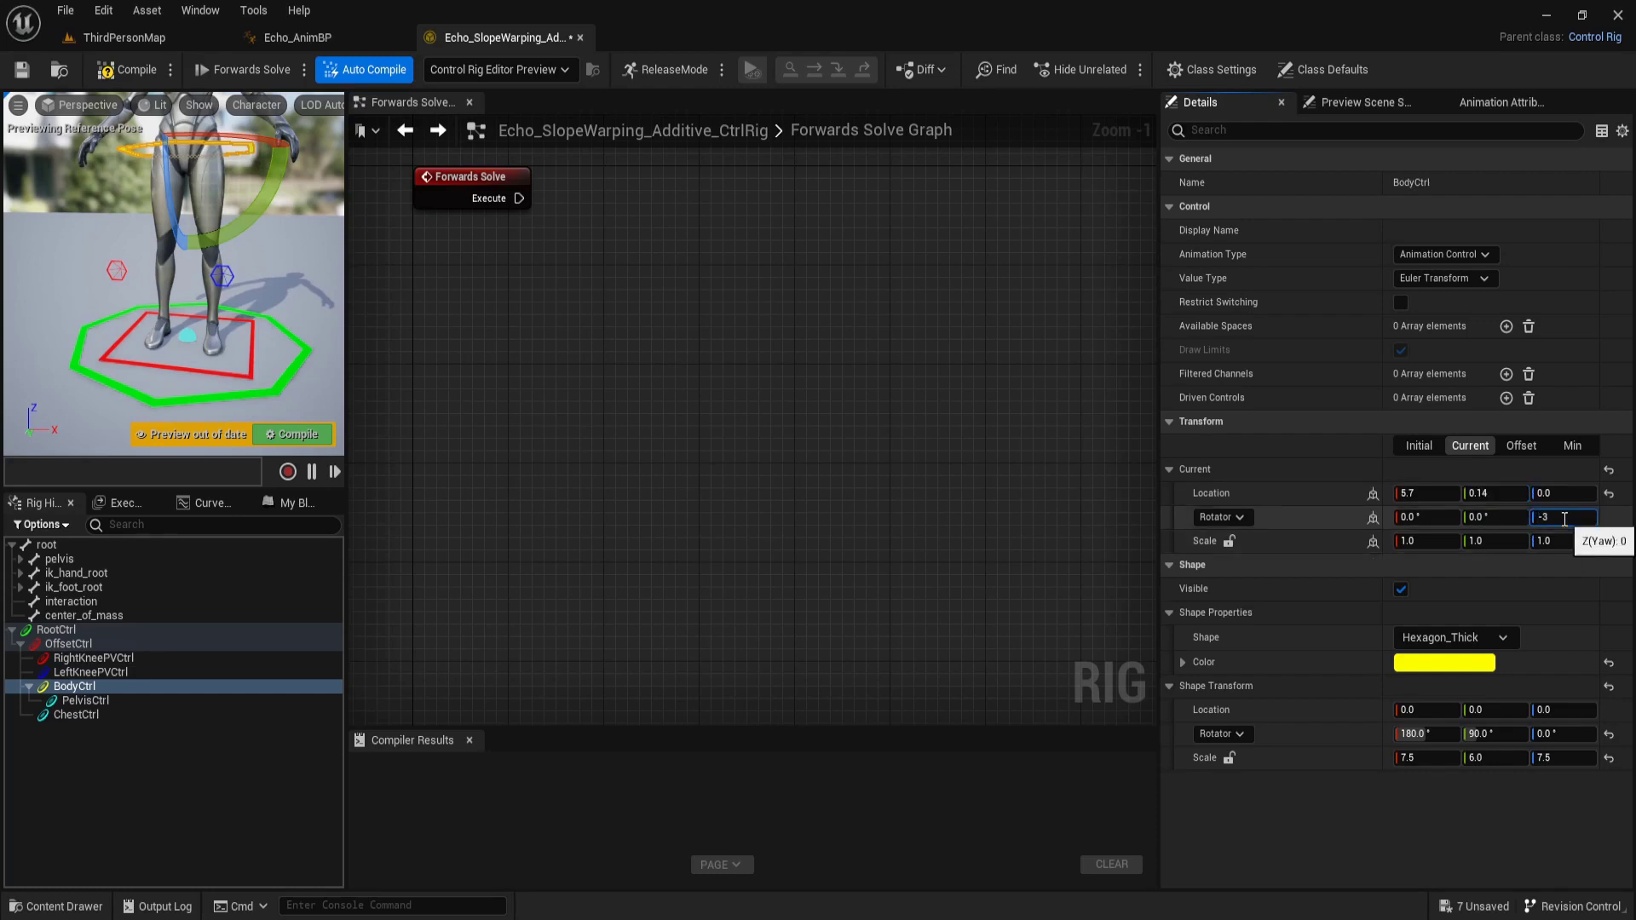
{"action": "type", "text": "6"}
{"action": "key", "text": "Return"}
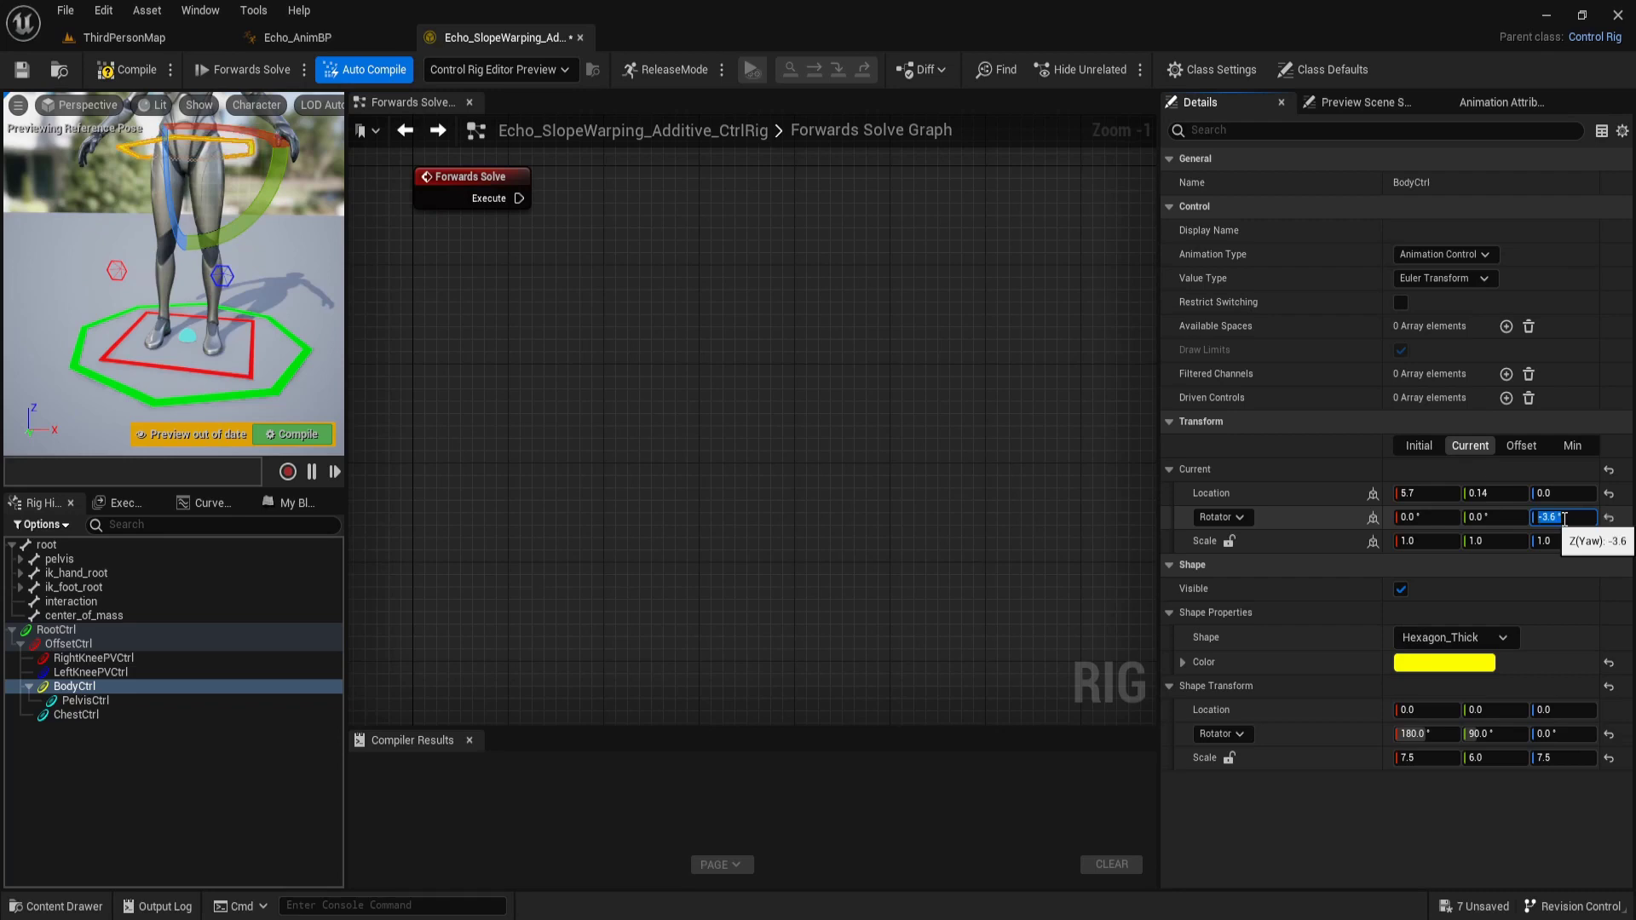
{"action": "left_click", "coordinate": [610, 252]}
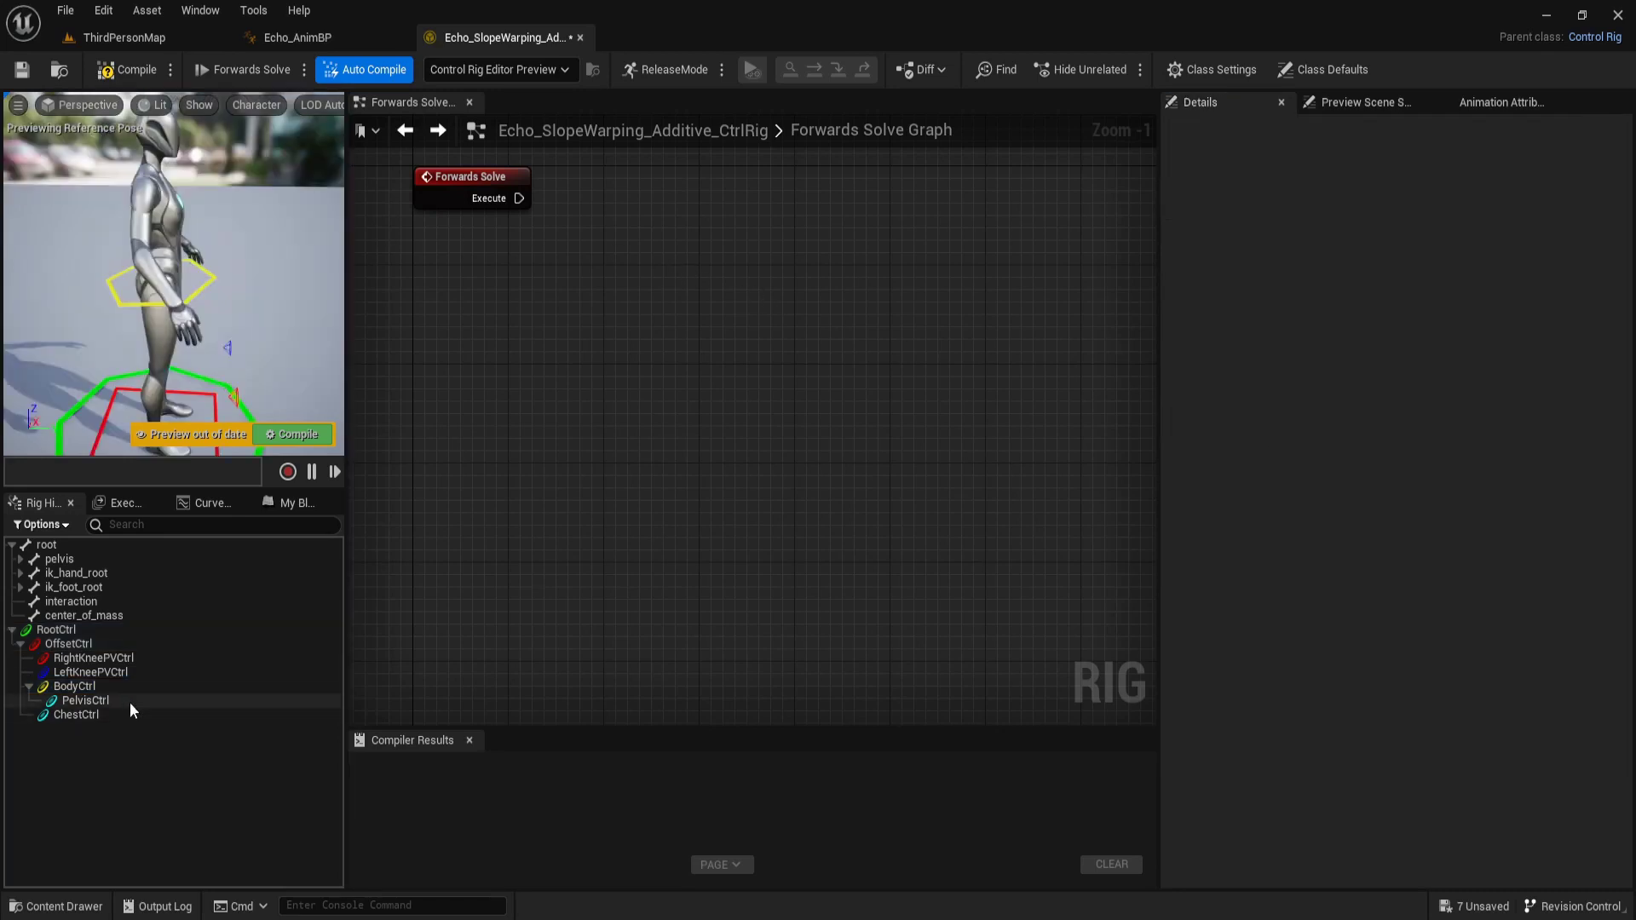
Select PelvisCtrl and give it the Circle_Thick shape
{"action": "left_click", "coordinate": [129, 702]}
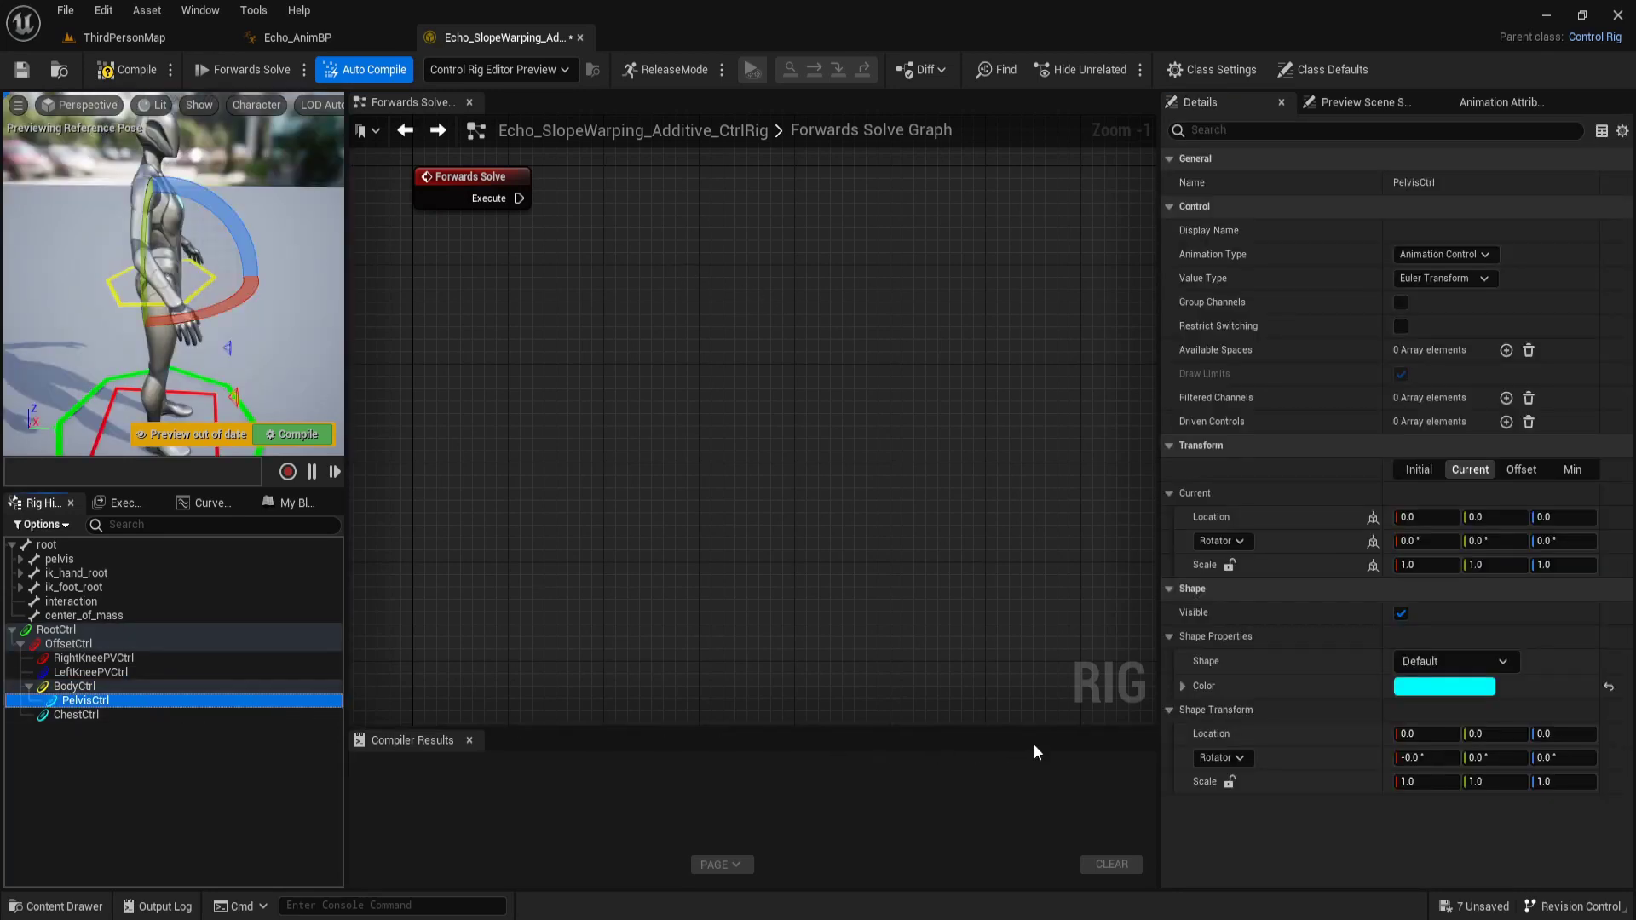
{"action": "left_click", "coordinate": [1439, 662]}
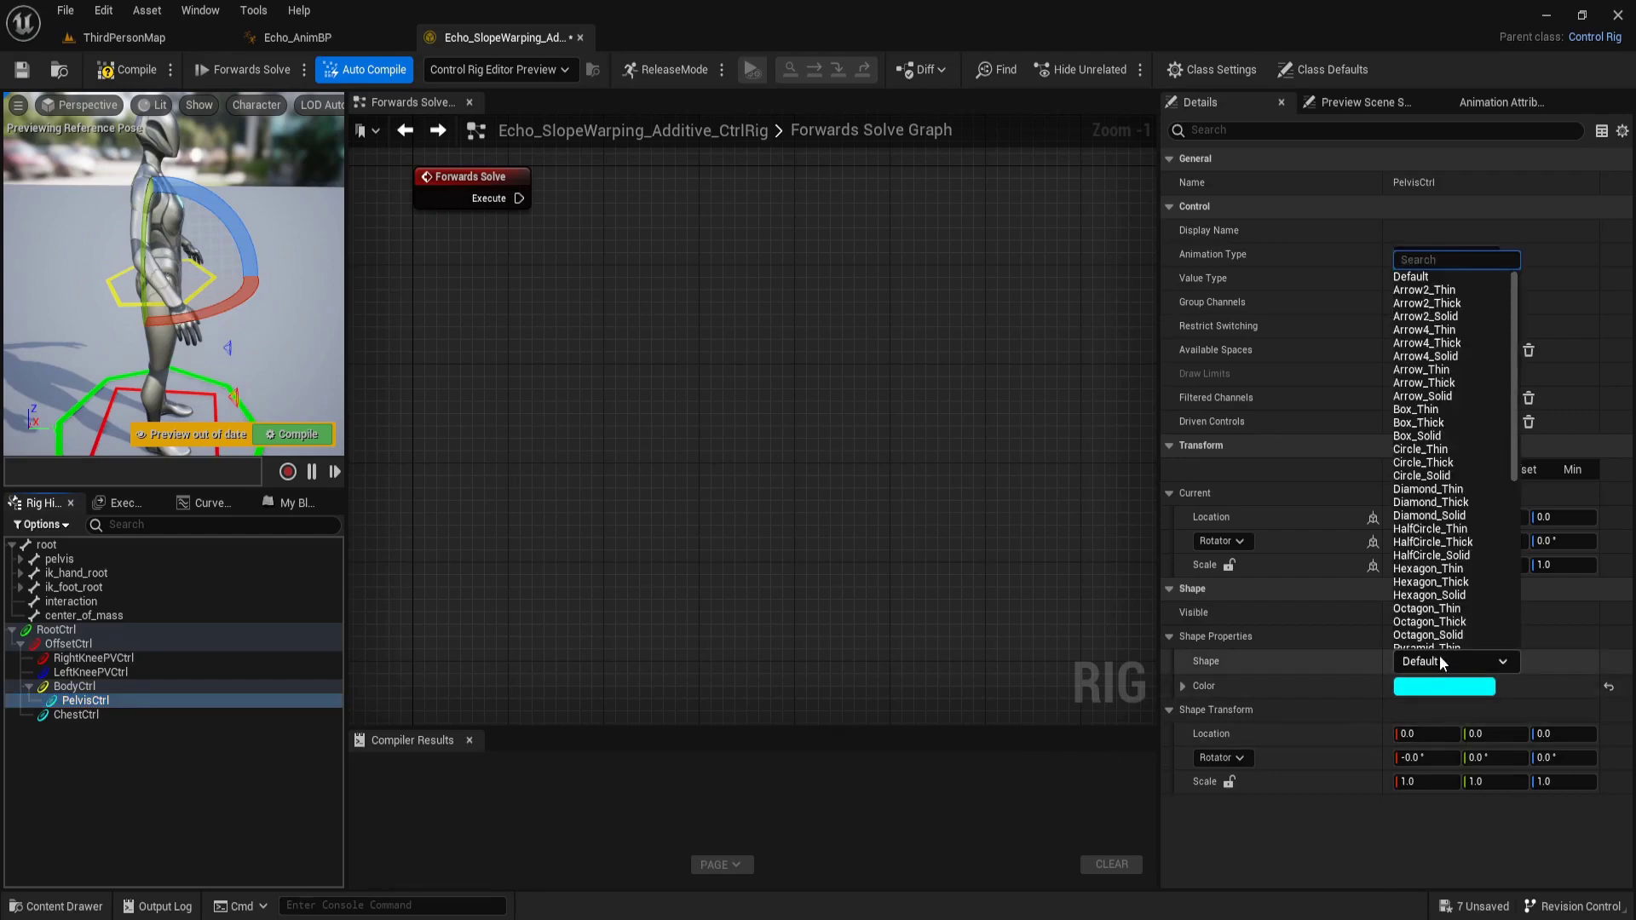
{"action": "type", "text": "cir"}
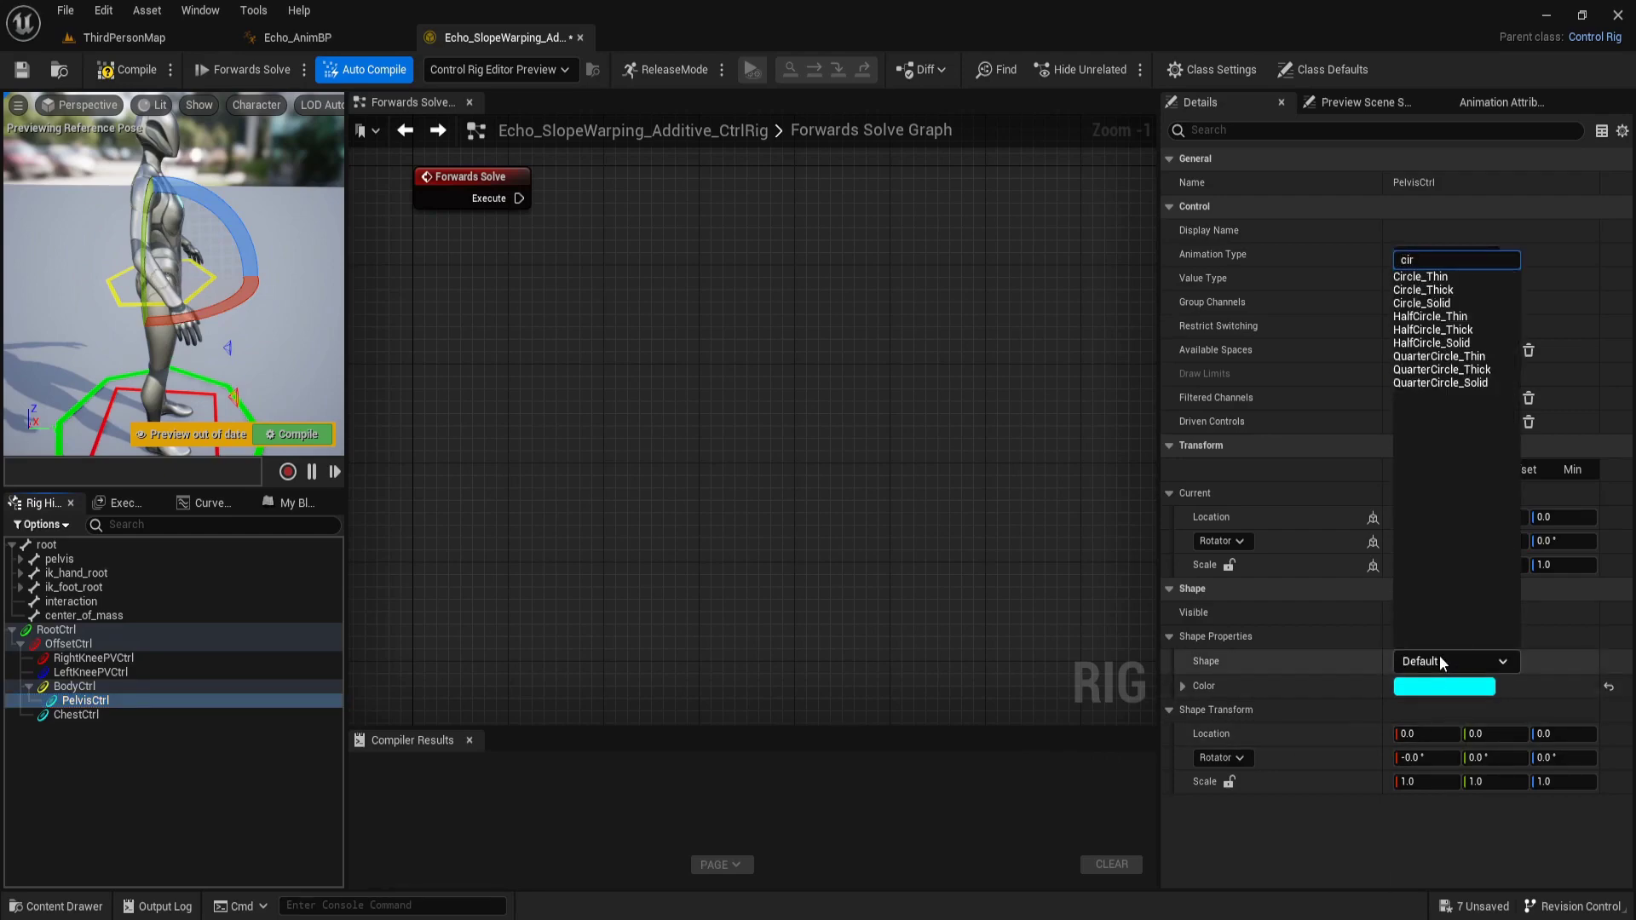
{"action": "left_click", "coordinate": [1440, 289]}
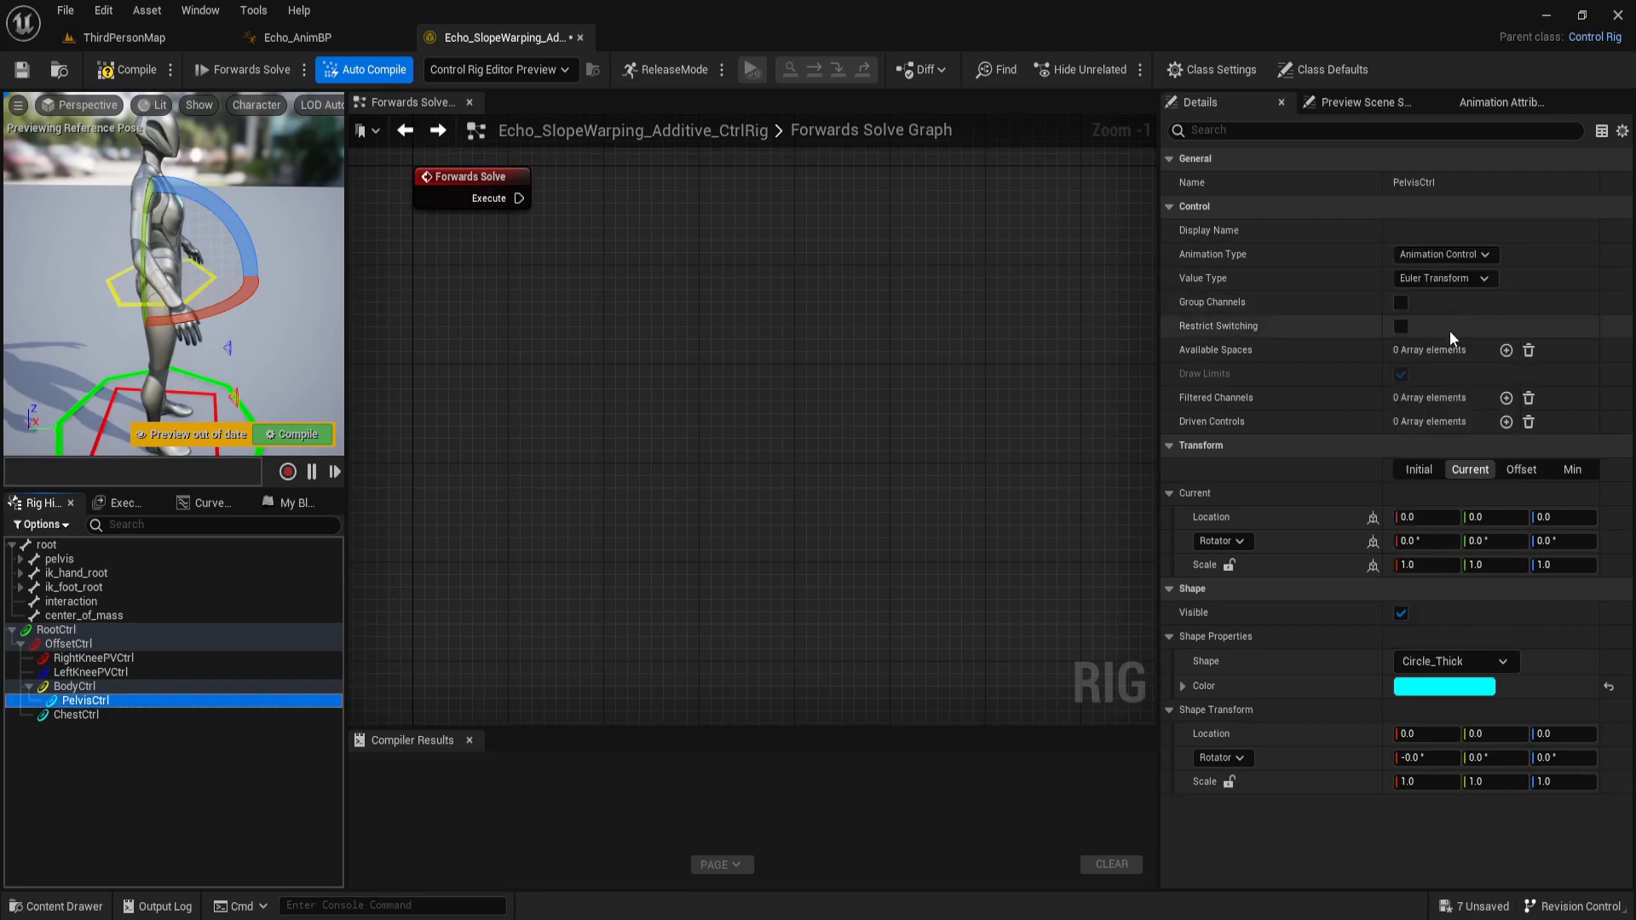
Rotate the pelvis shape to 180 roll and 90 pitch, and scale it uniformly to 5
{"action": "left_click", "coordinate": [1428, 758]}
{"action": "type", "text": "1"}
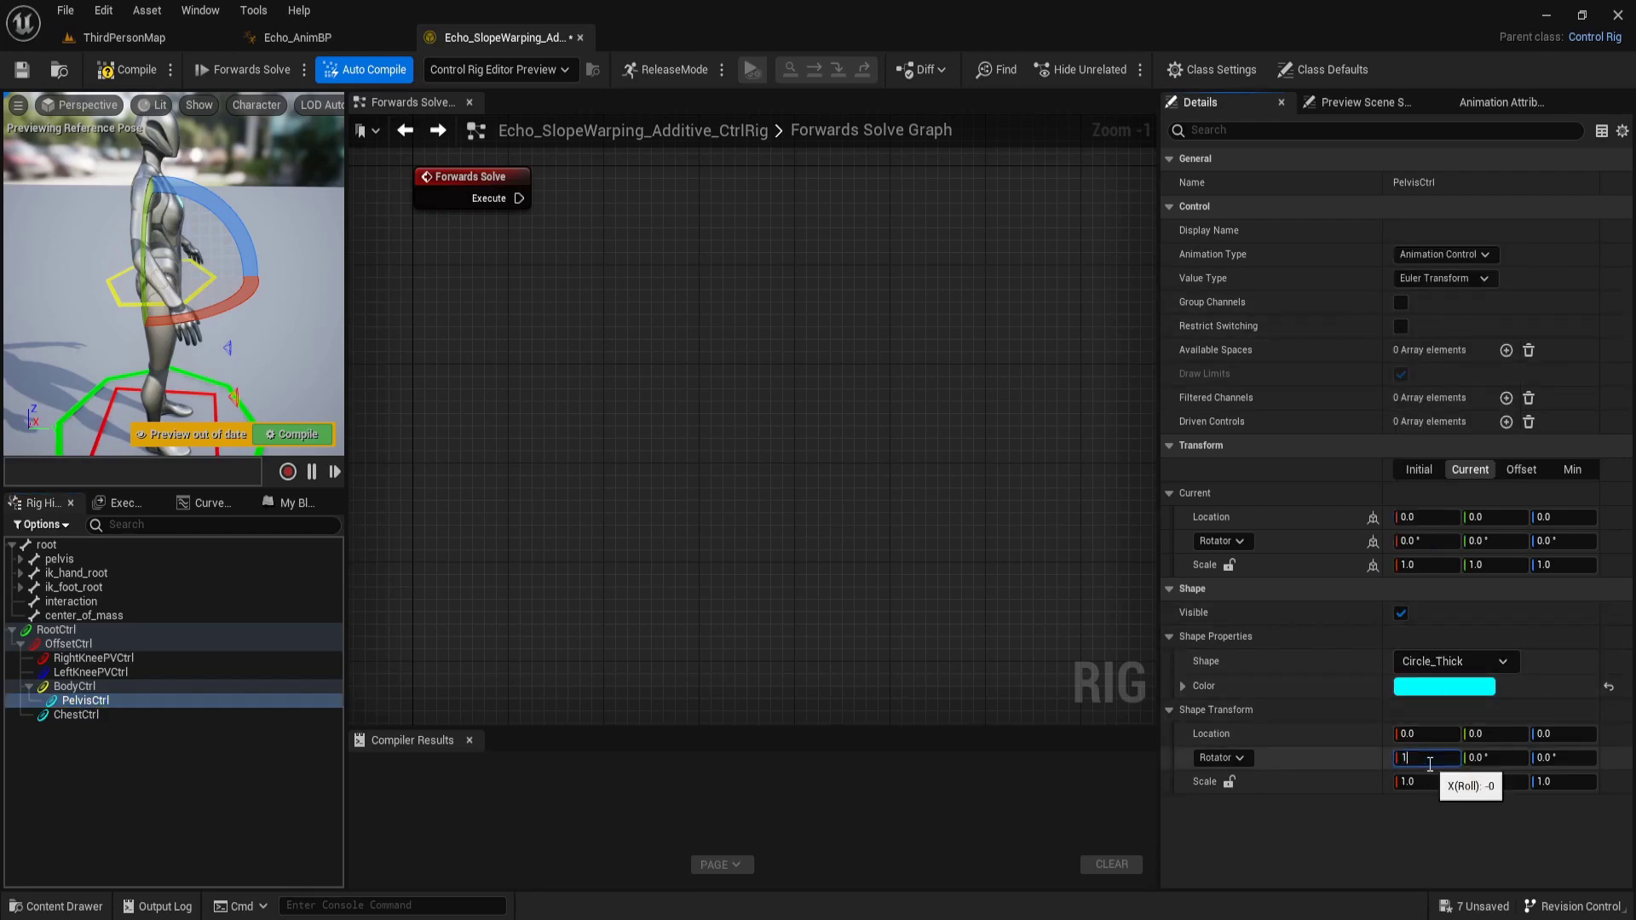
{"action": "type", "text": "80"}
{"action": "key", "text": "Tab"}
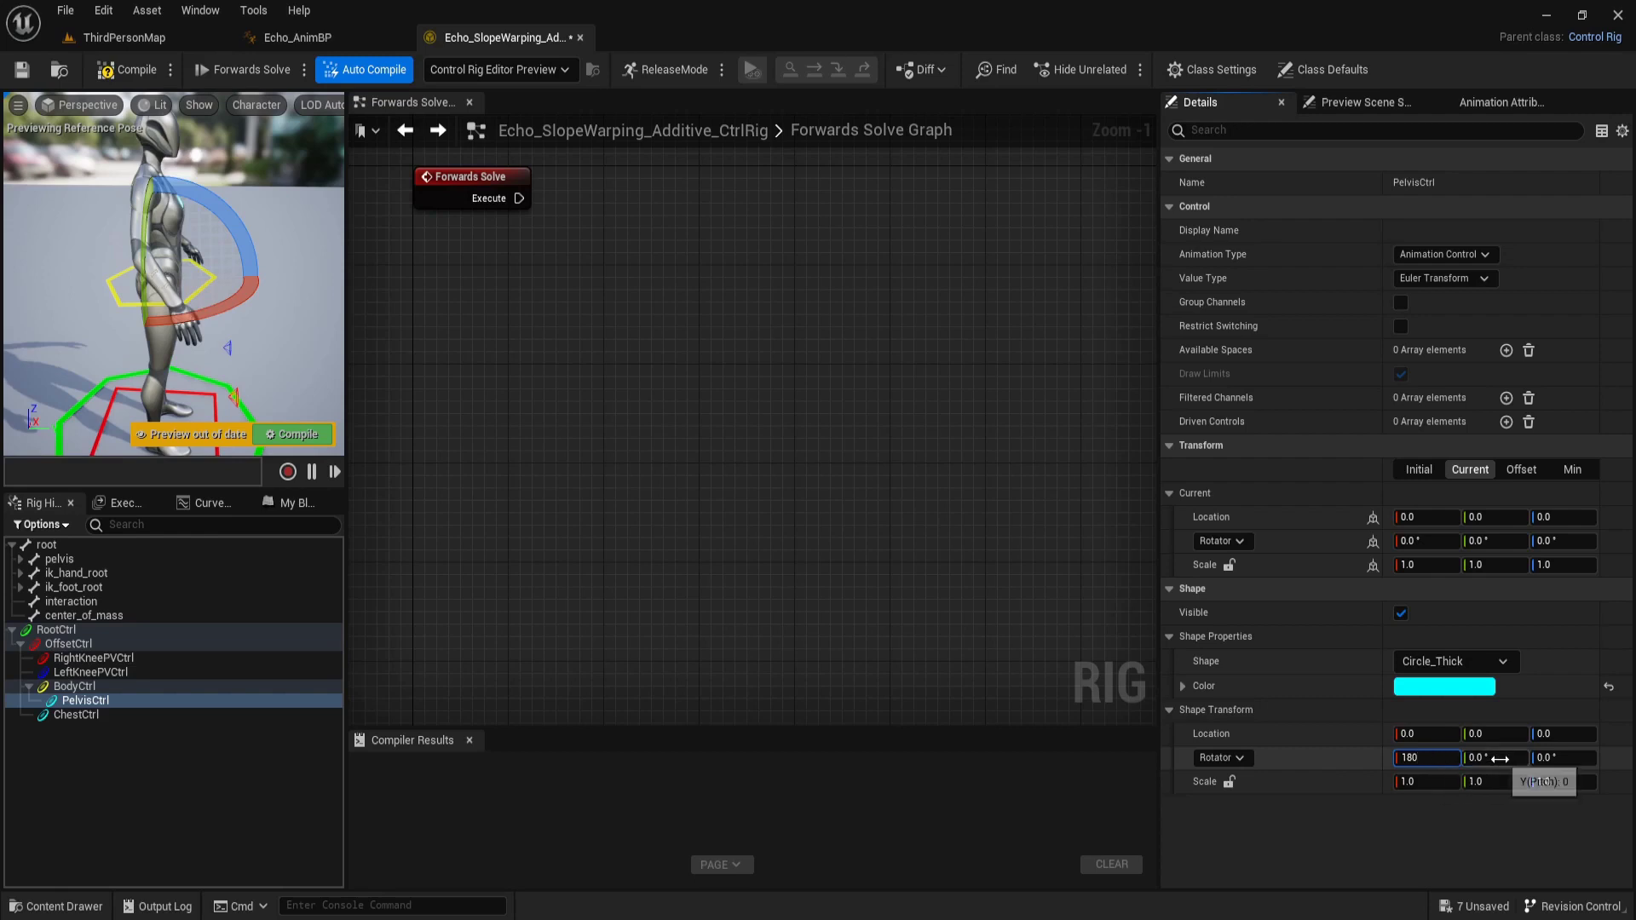
{"action": "type", "text": "90"}
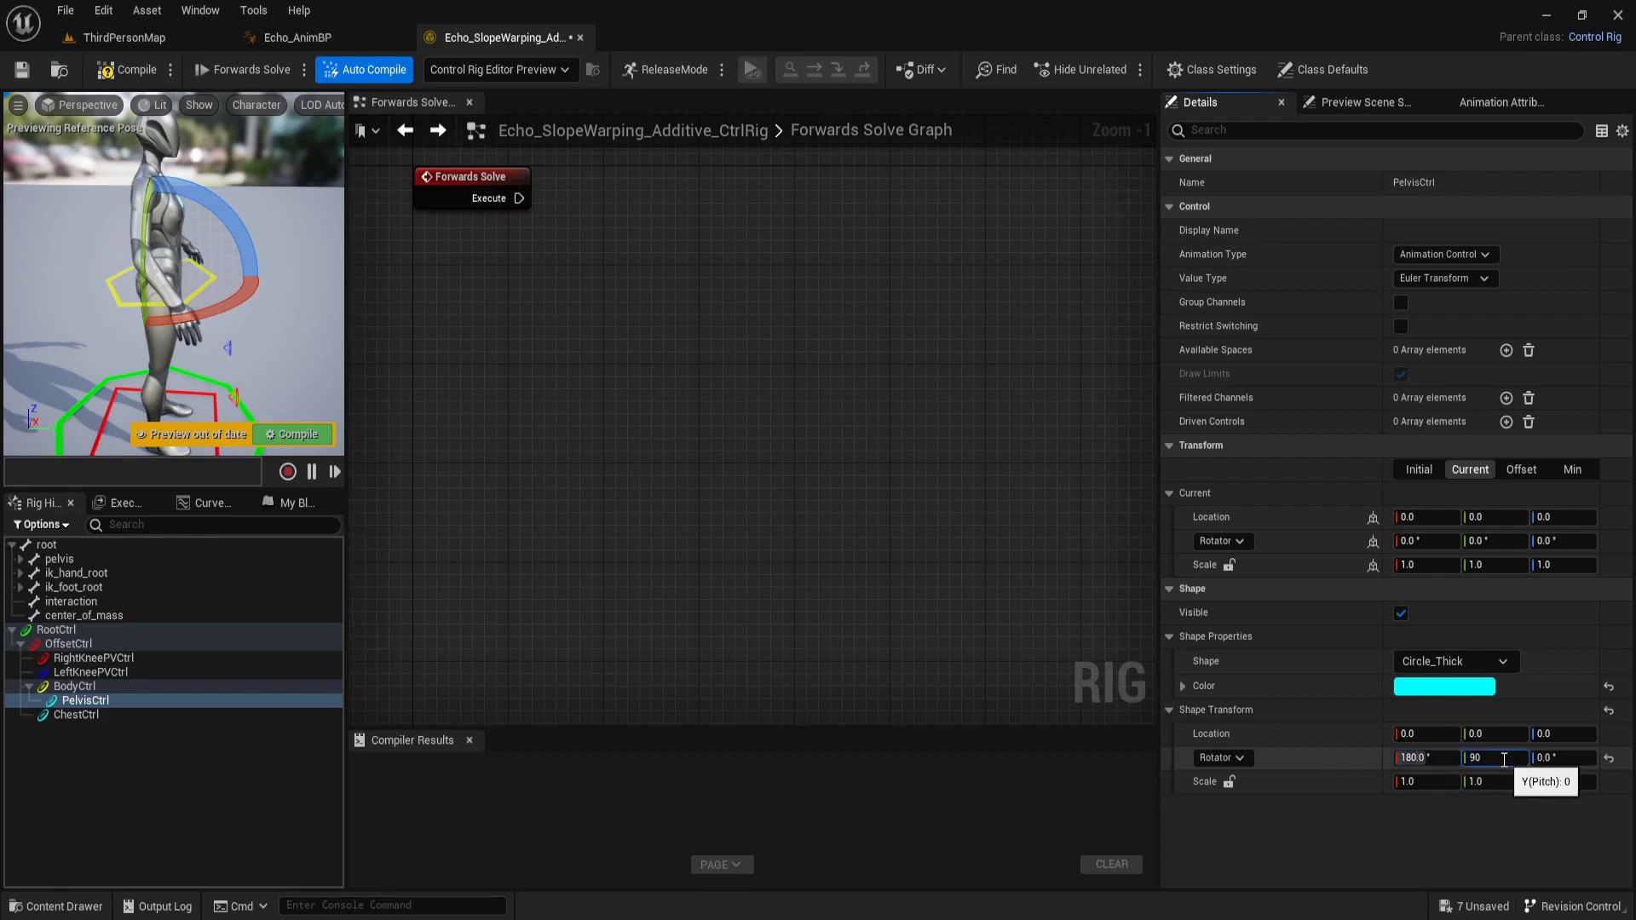
{"action": "key", "text": "Return"}
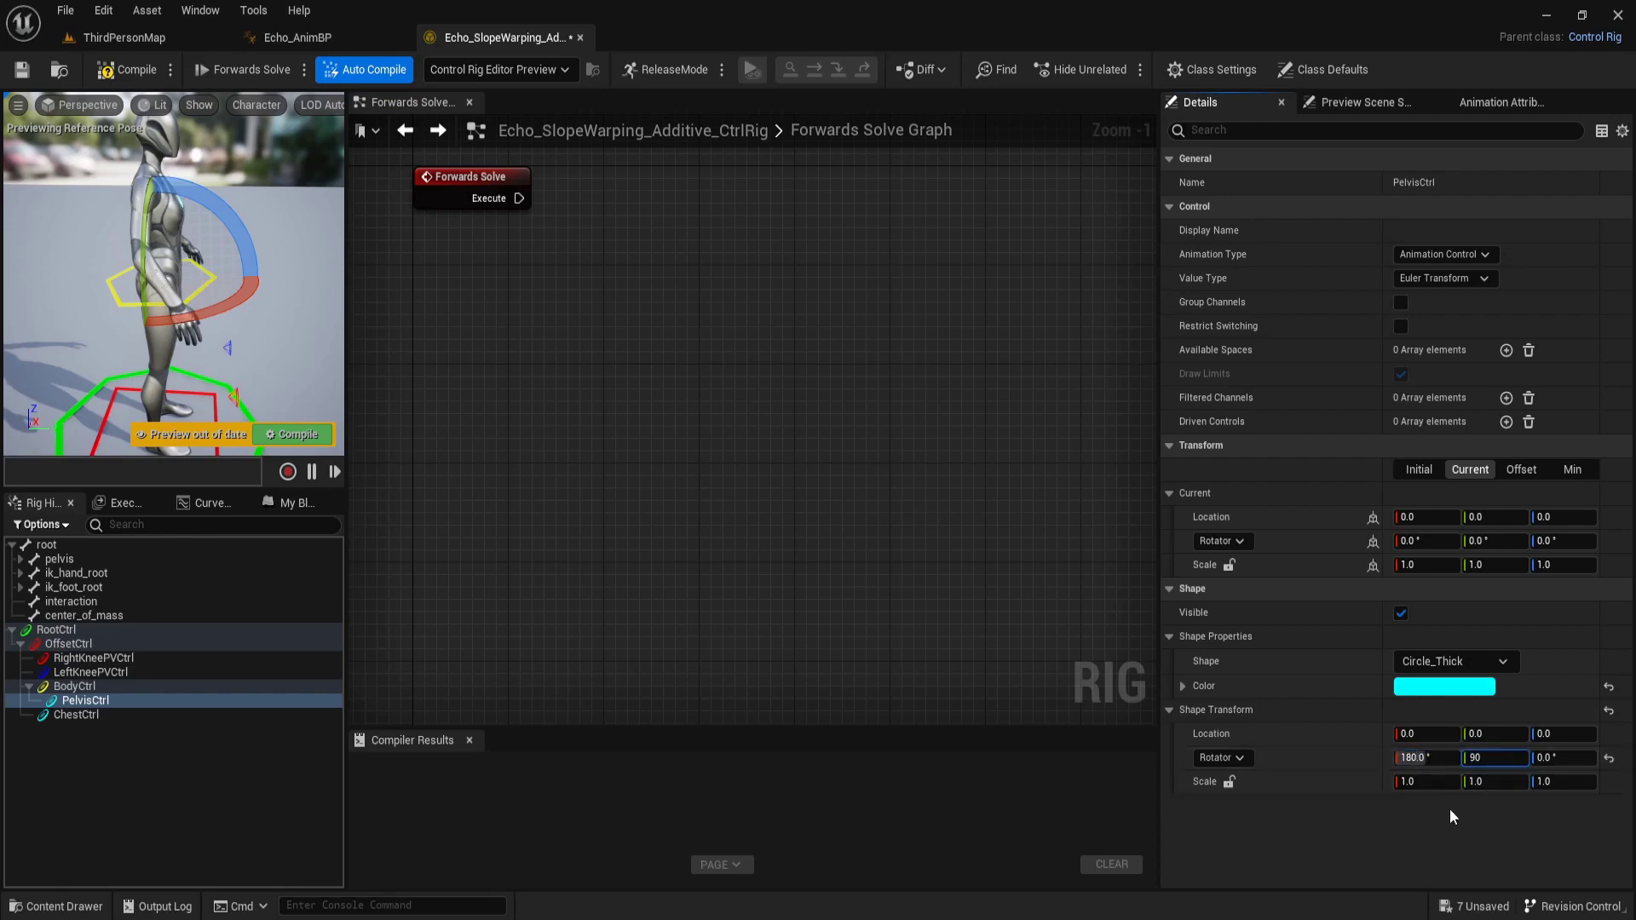
{"action": "left_click", "coordinate": [1411, 781]}
{"action": "type", "text": "5"}
{"action": "key", "text": "Return"}
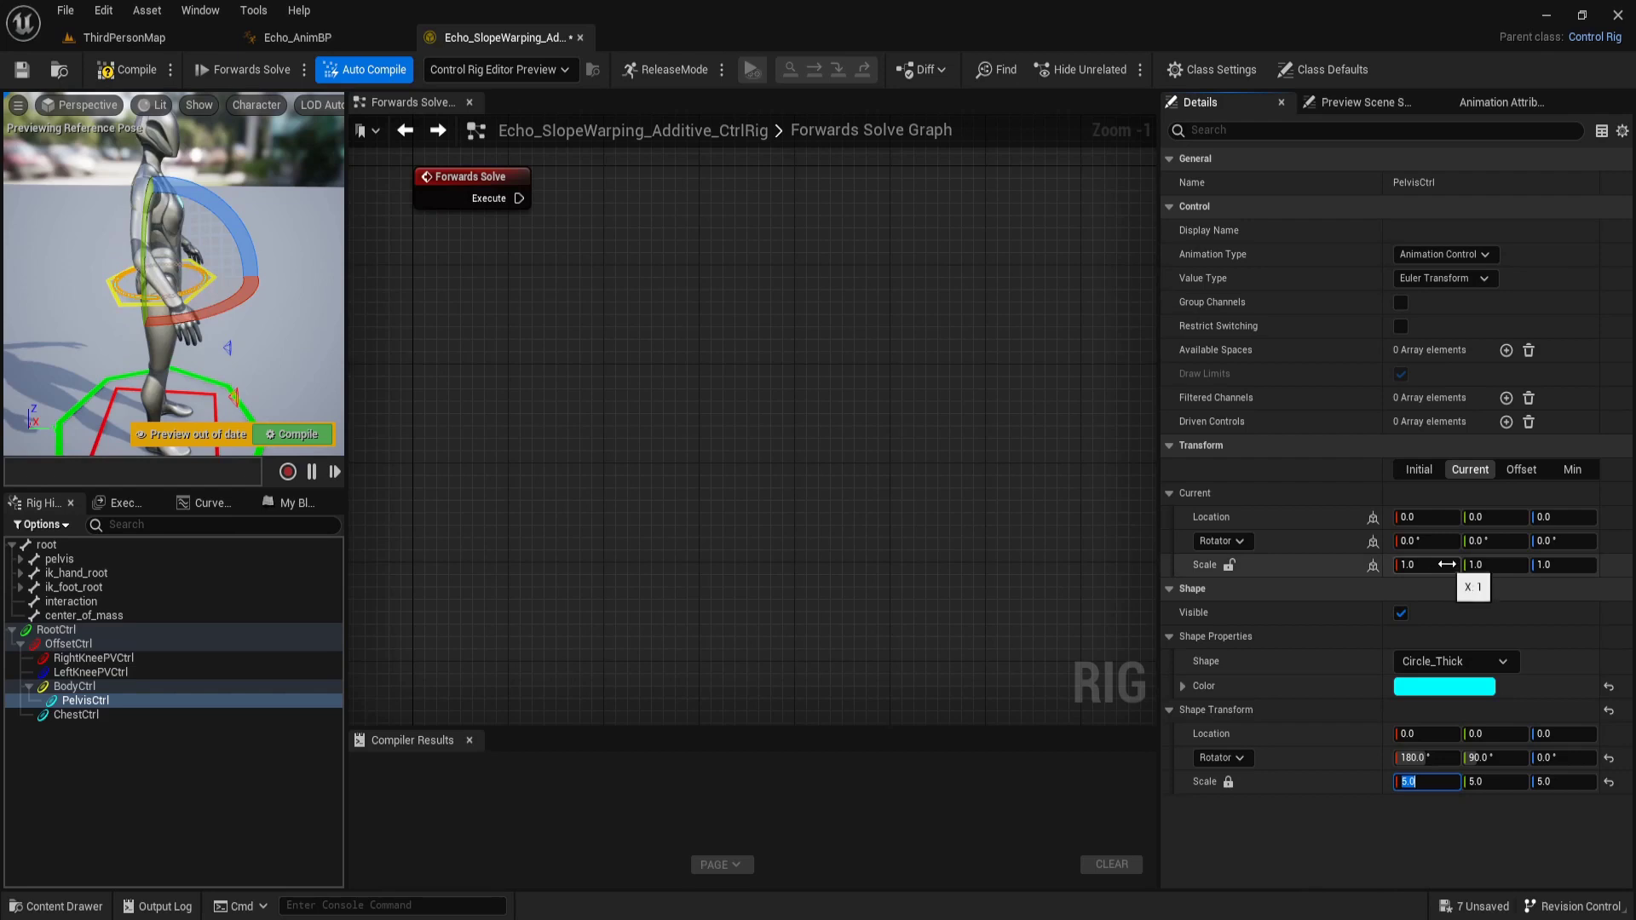
Move PelvisCtrl to current location -2.68, -0.16, then select ChestCtrl
{"action": "left_click", "coordinate": [1426, 515]}
{"action": "type", "text": "-"}
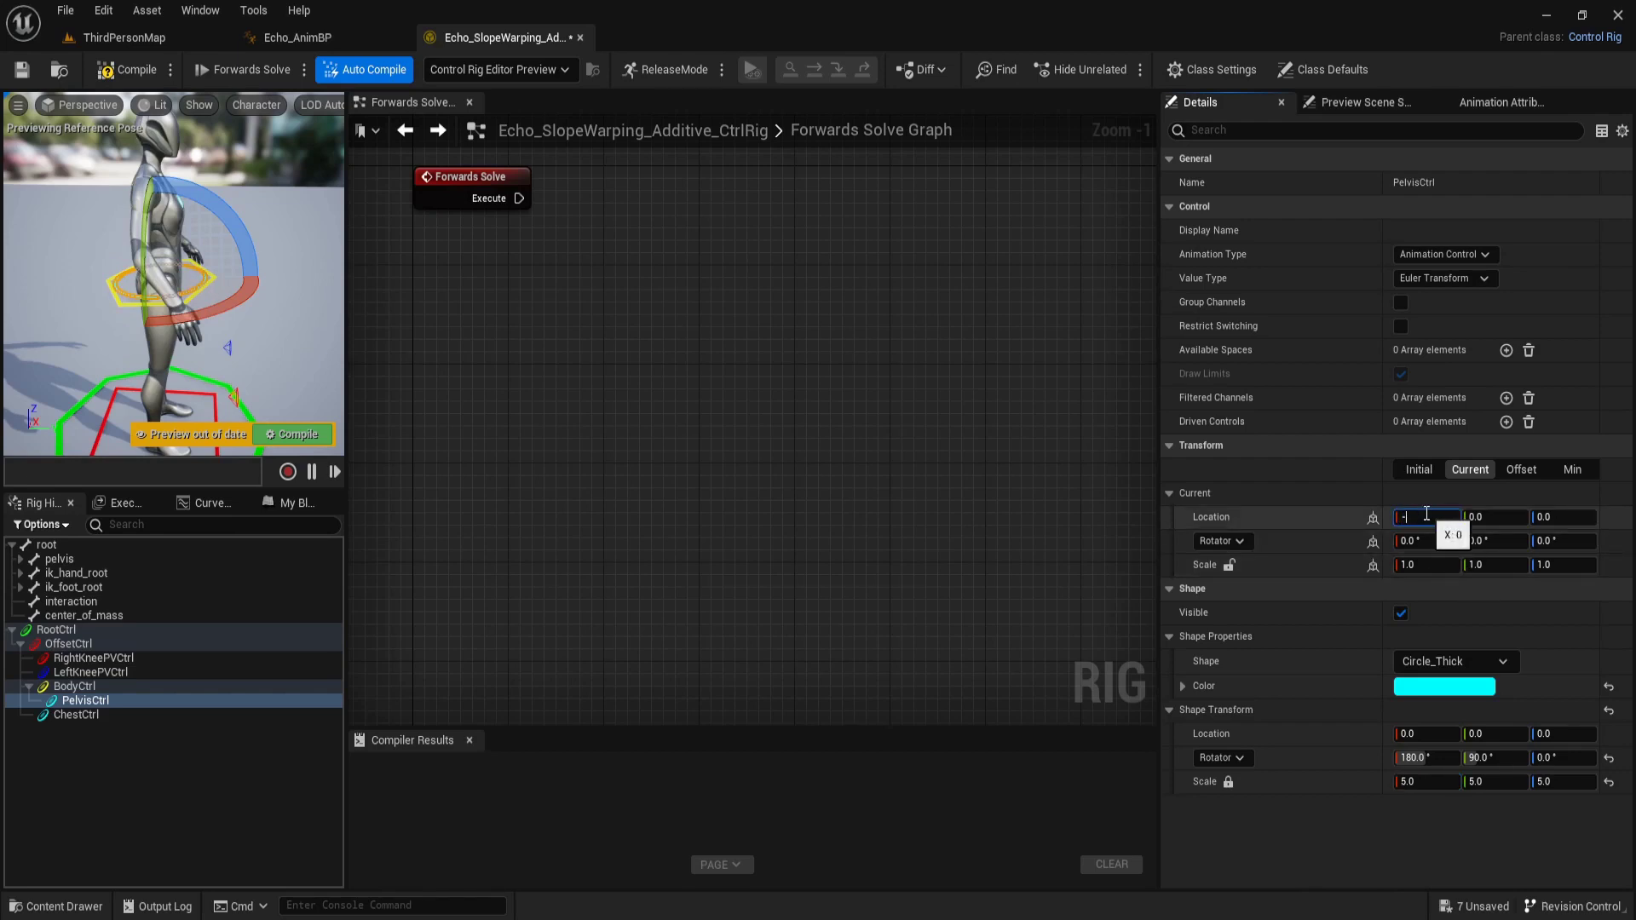
{"action": "type", "text": "2."}
{"action": "type", "text": "6"}
{"action": "type", "text": "8"}
{"action": "key", "text": "Return"}
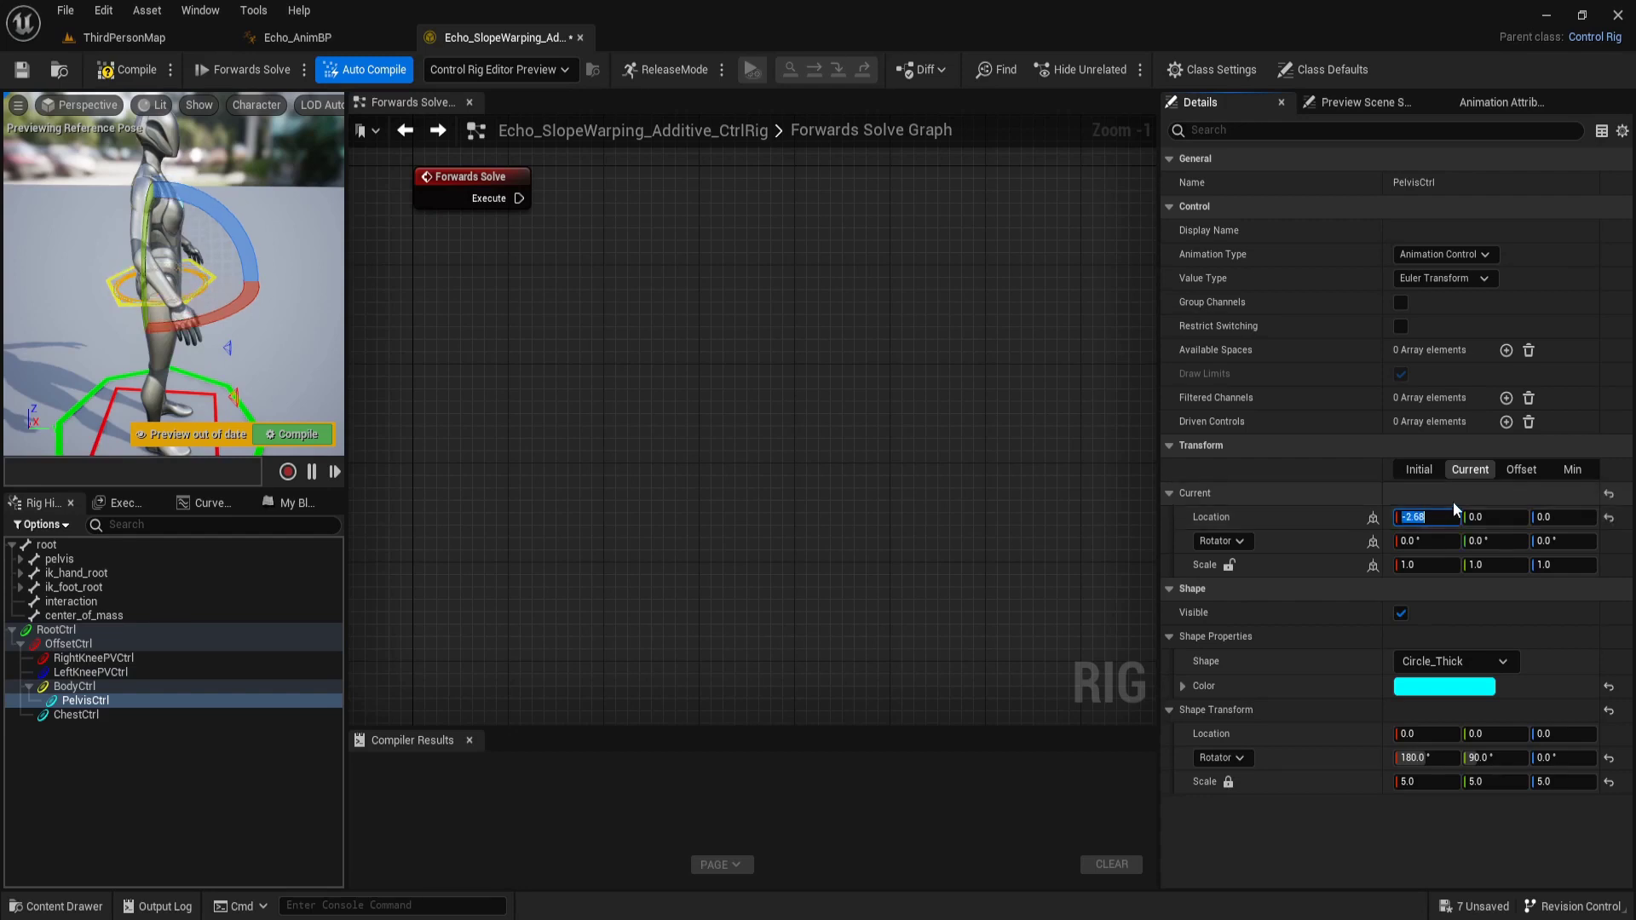
{"action": "left_click", "coordinate": [1486, 516]}
{"action": "type", "text": "-"}
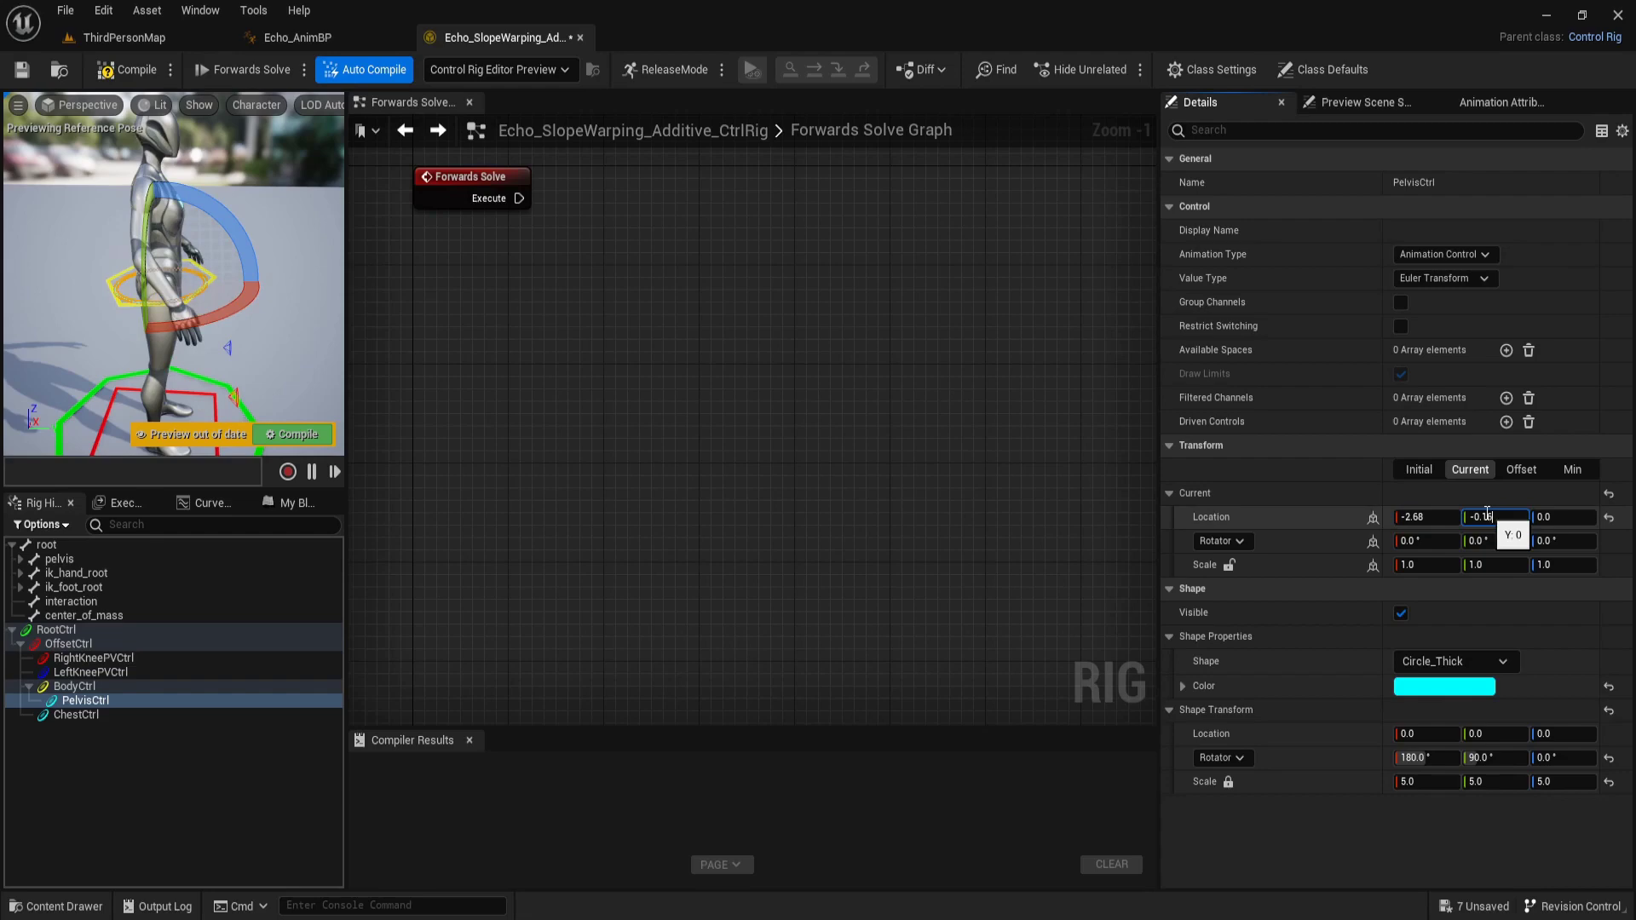
{"action": "key", "text": "Return"}
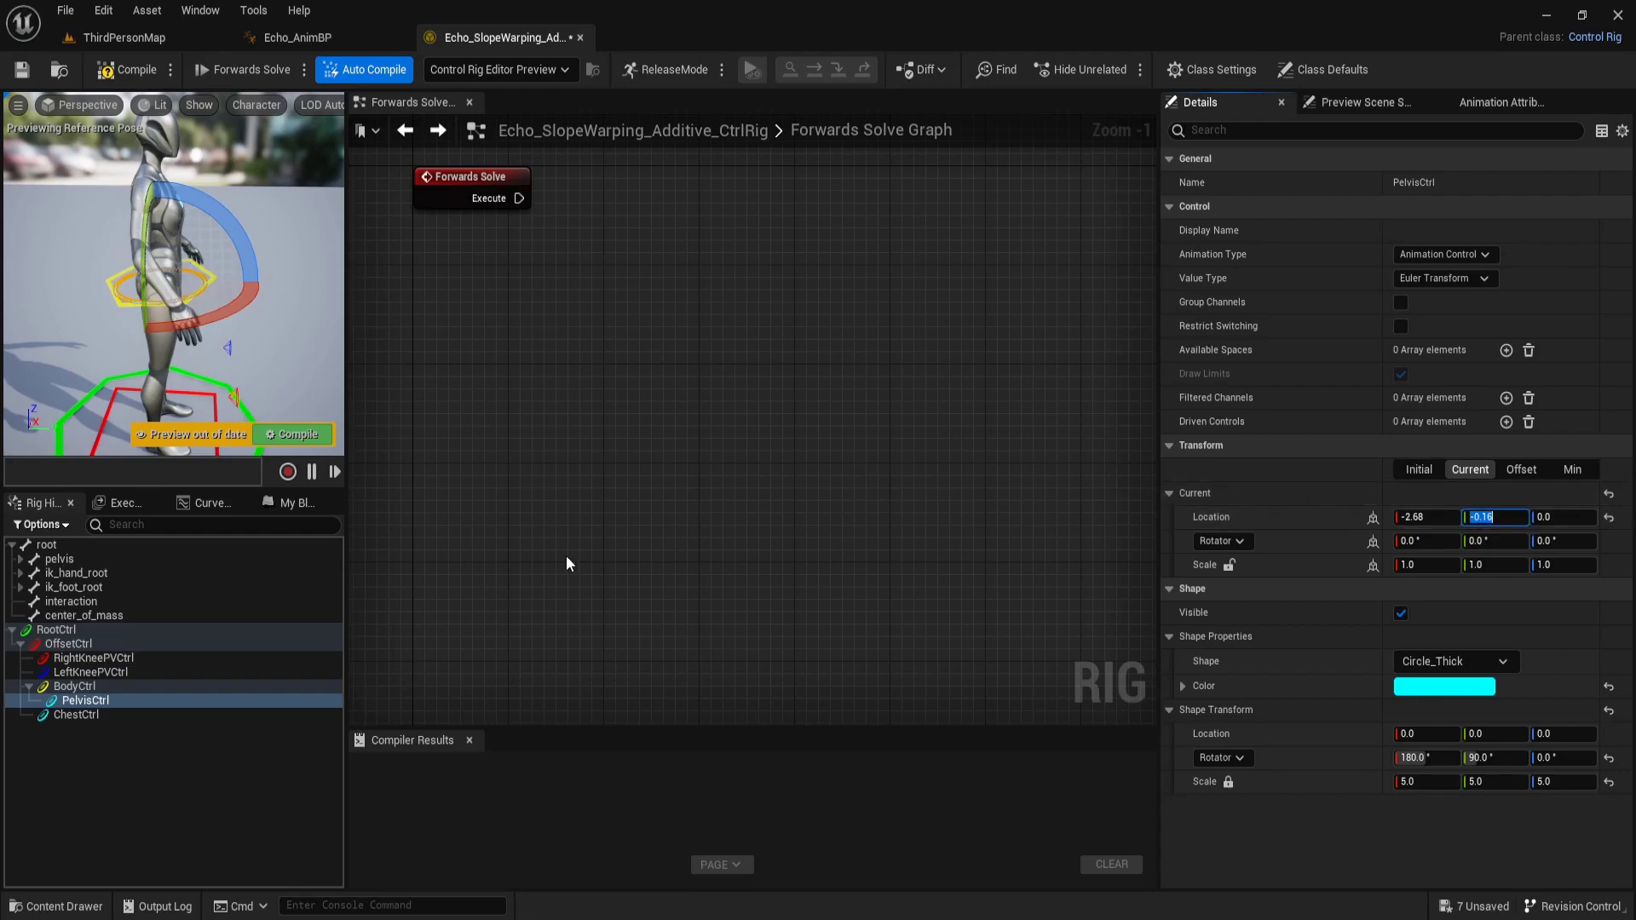
{"action": "left_click", "coordinate": [203, 717]}
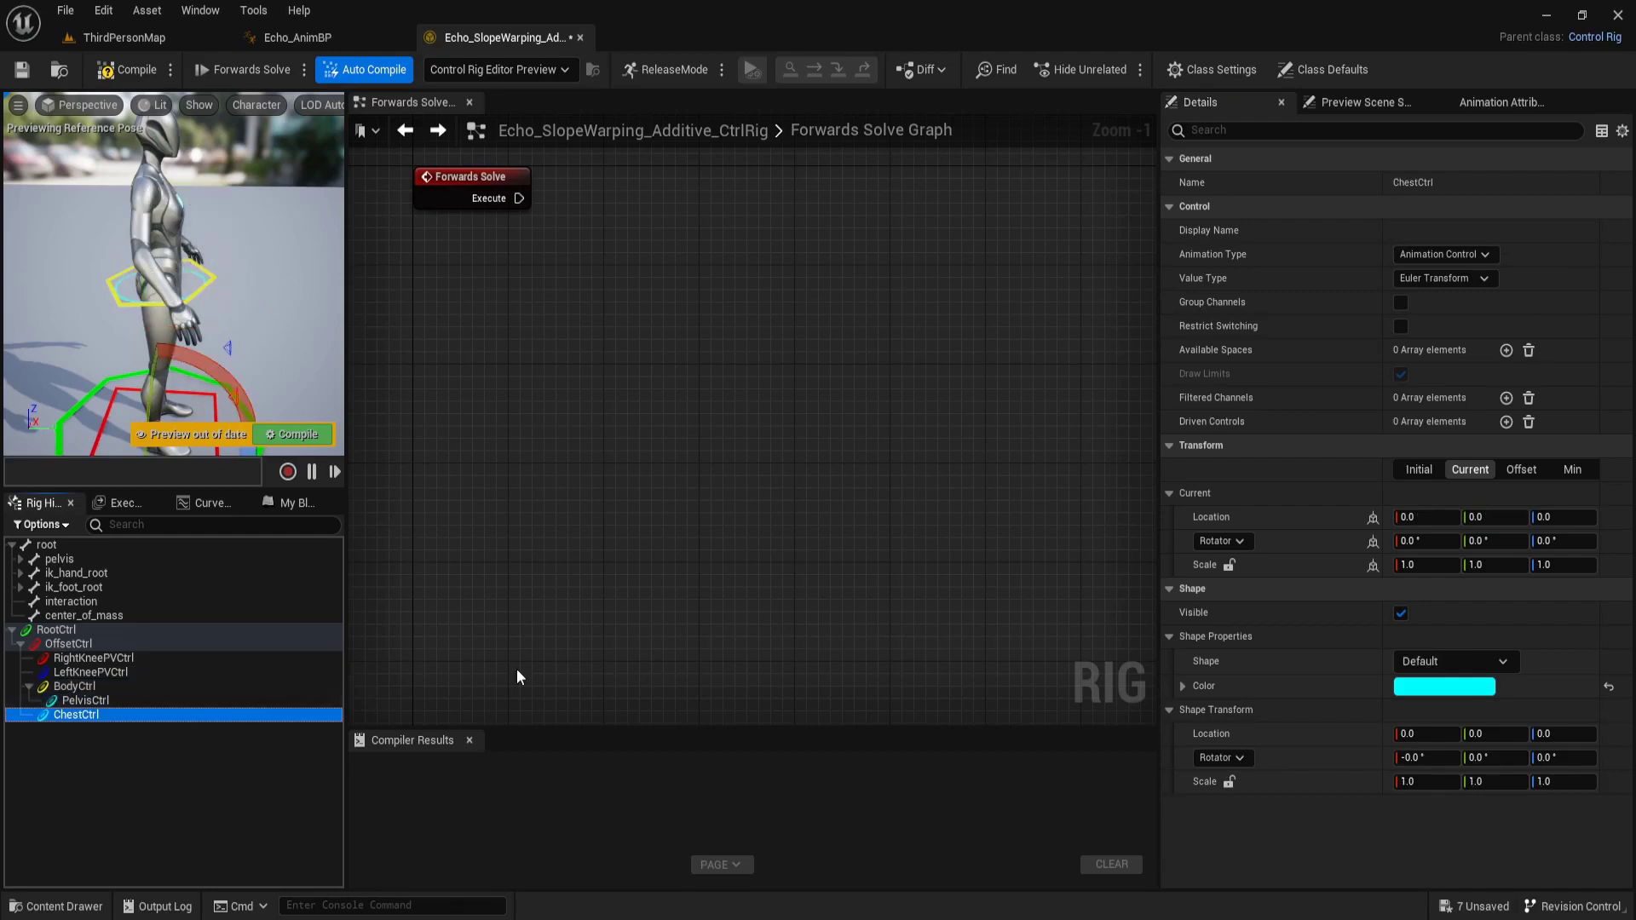
Give ChestCtrl a Circle_Thick shape rotated 90 on Y with a locked uniform scale of 5
{"action": "left_click", "coordinate": [1421, 662]}
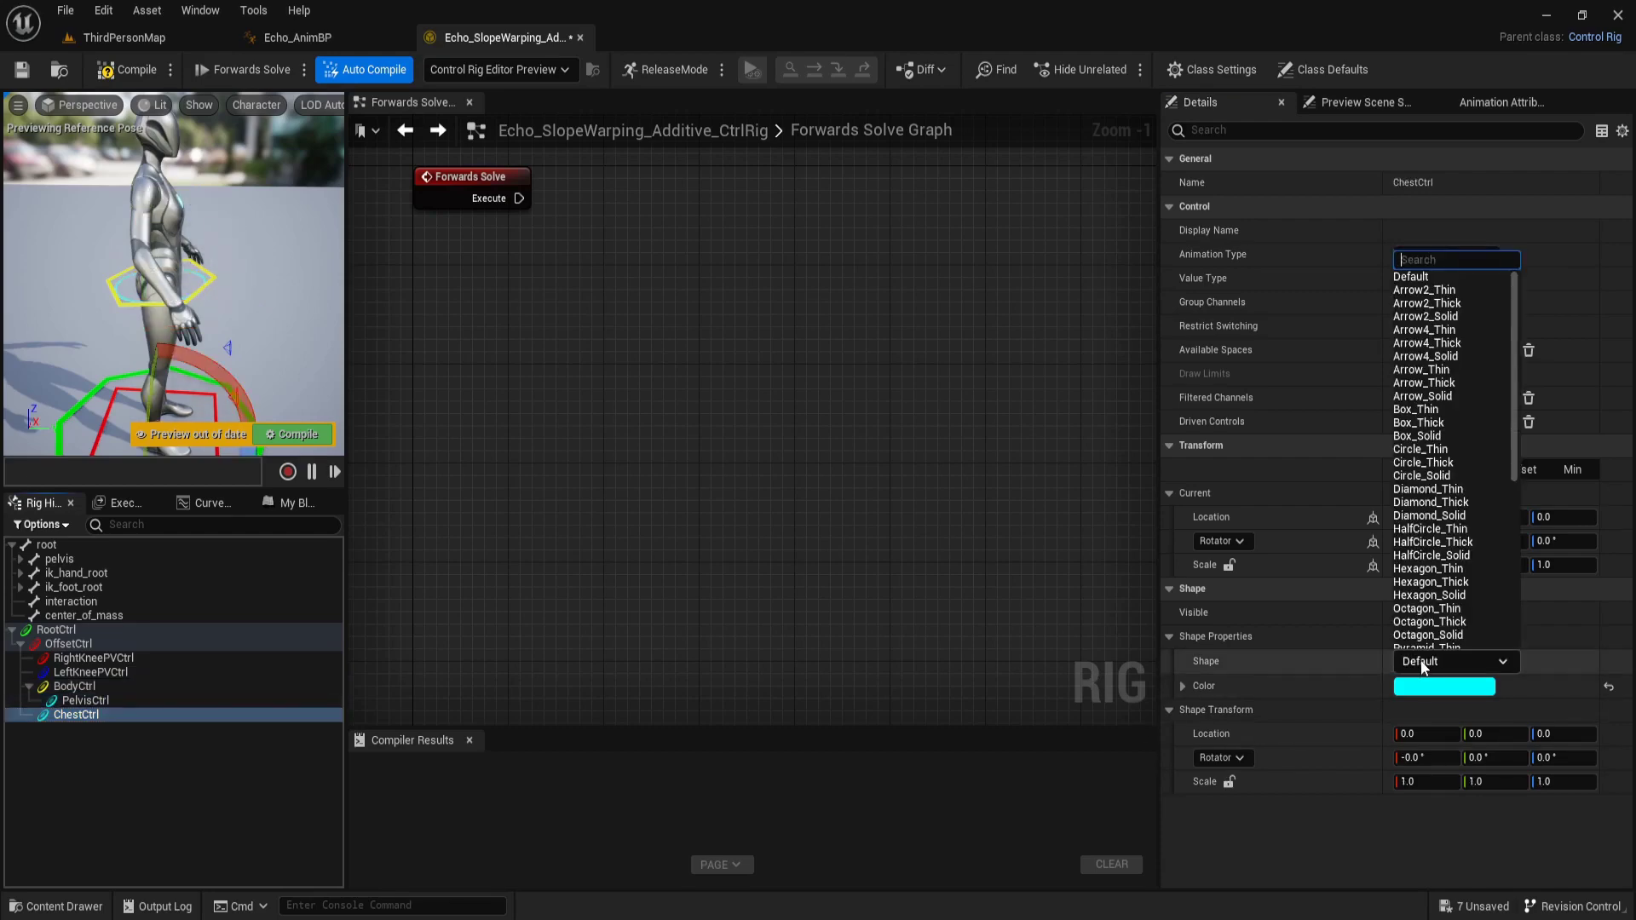
{"action": "type", "text": "circle"}
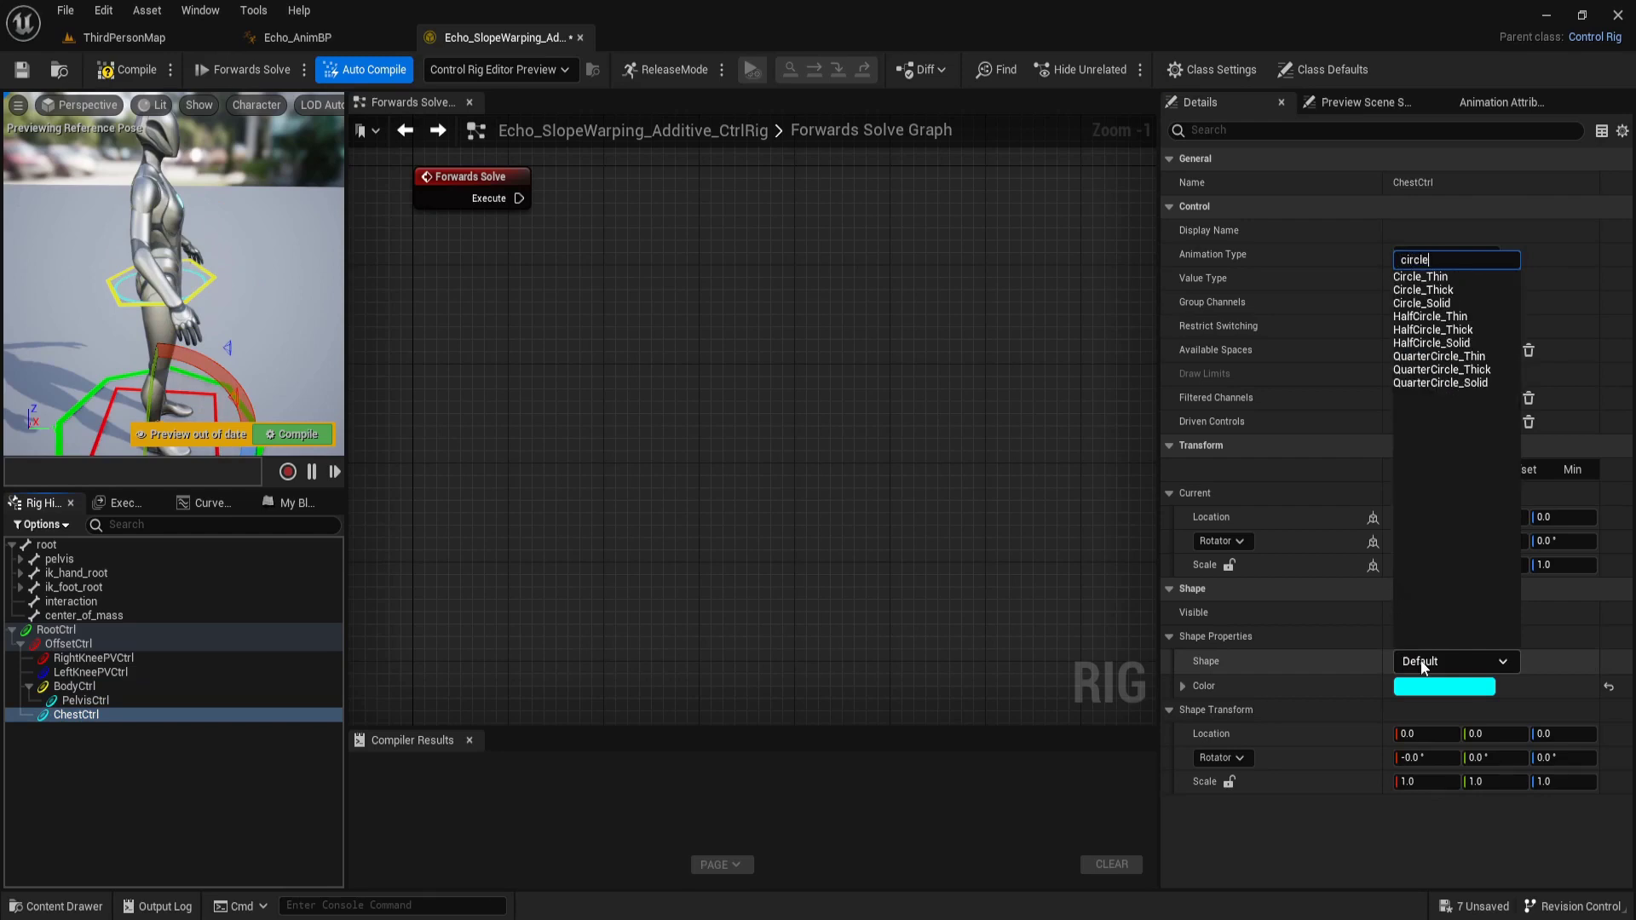
{"action": "left_click", "coordinate": [1441, 290]}
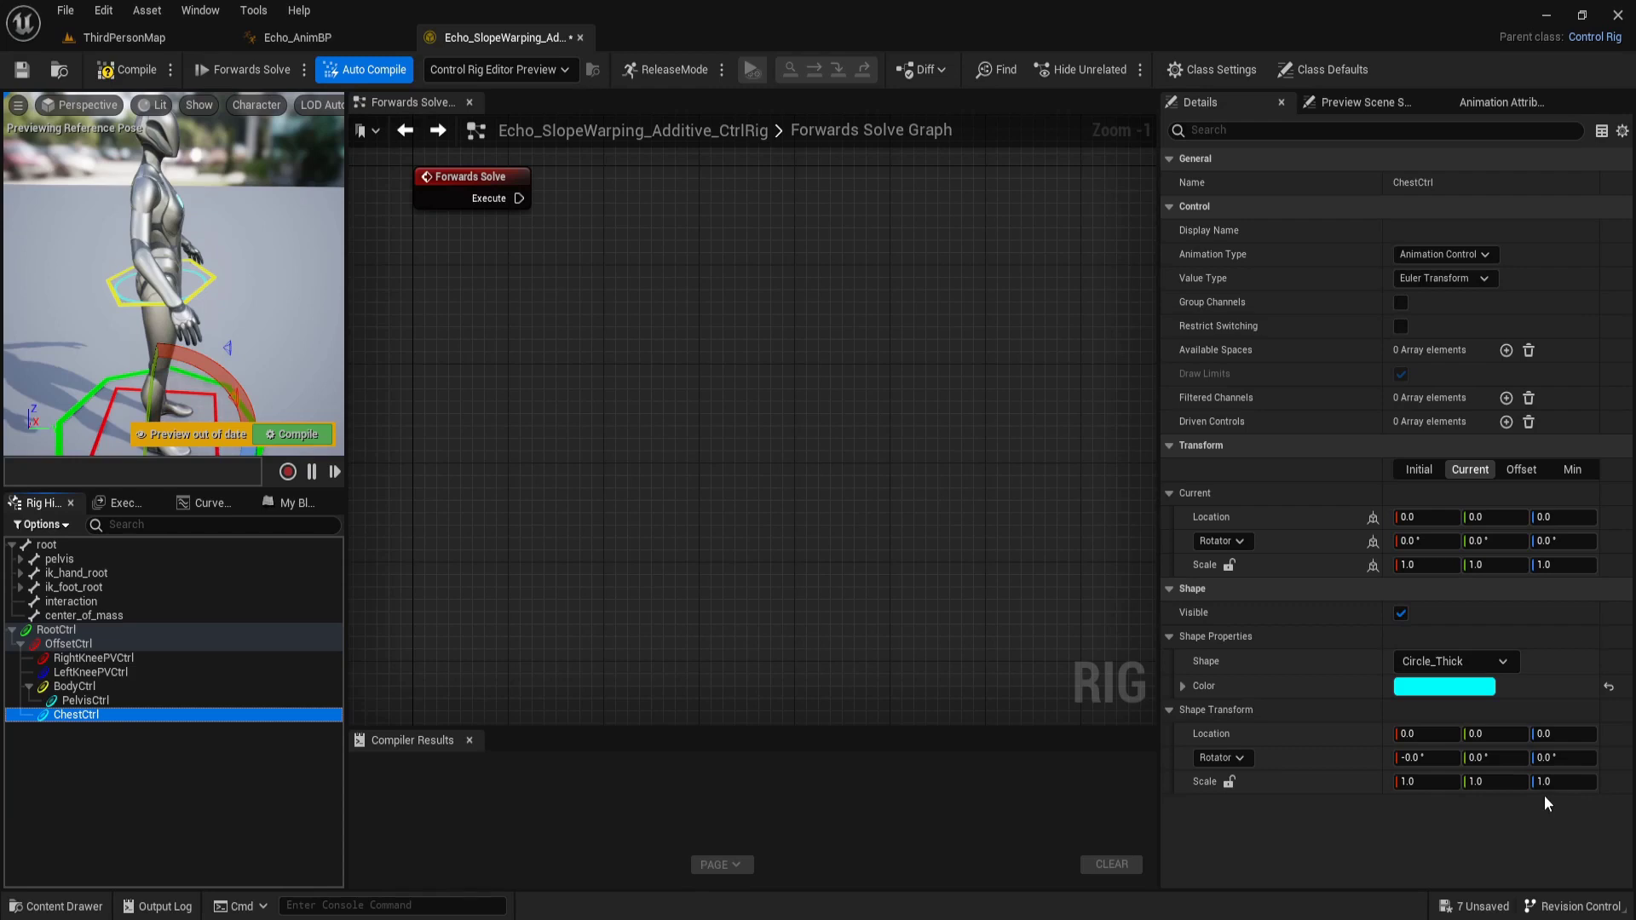
{"action": "left_click", "coordinate": [1482, 758]}
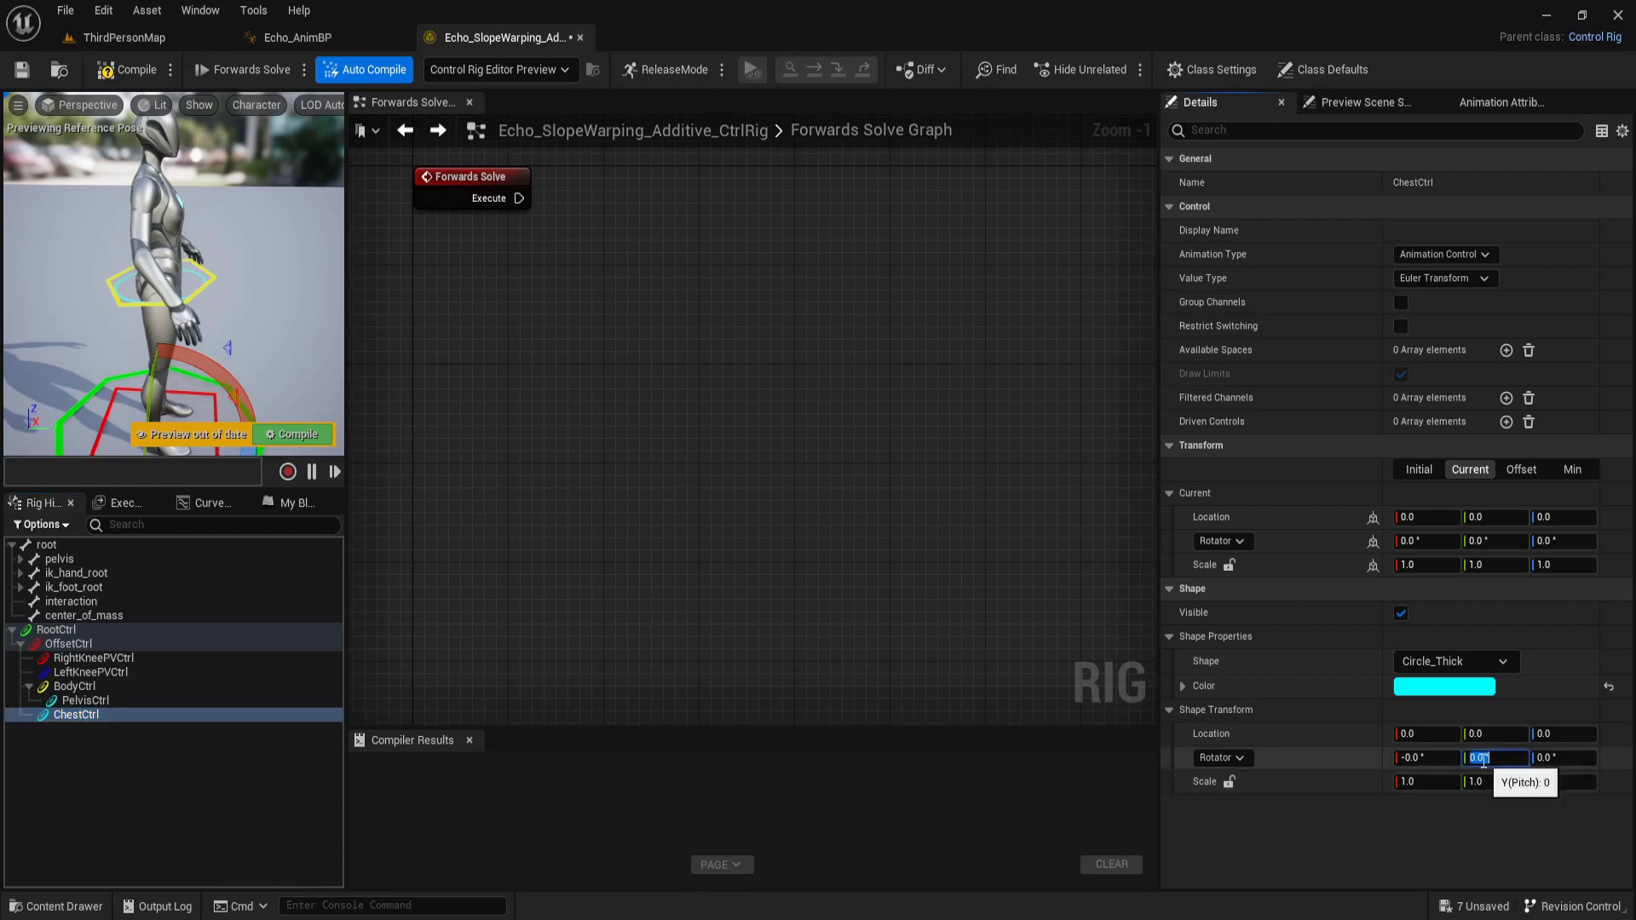
{"action": "type", "text": "90"}
{"action": "key", "text": "Return"}
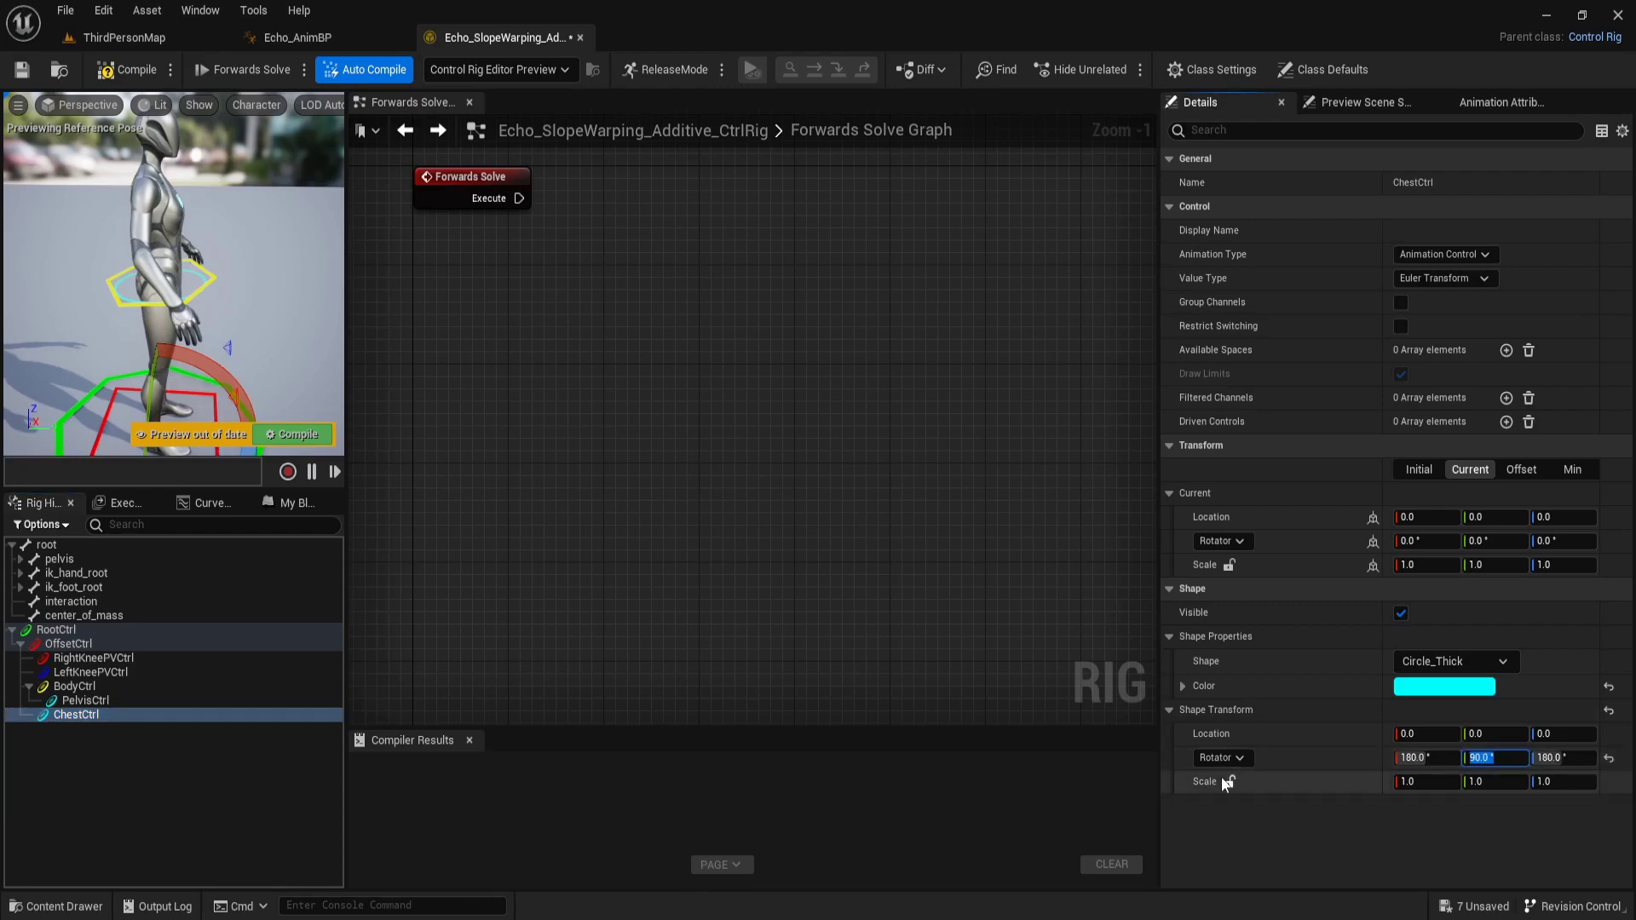
{"action": "left_click", "coordinate": [1228, 781]}
{"action": "left_click", "coordinate": [1420, 781]}
{"action": "type", "text": "5"}
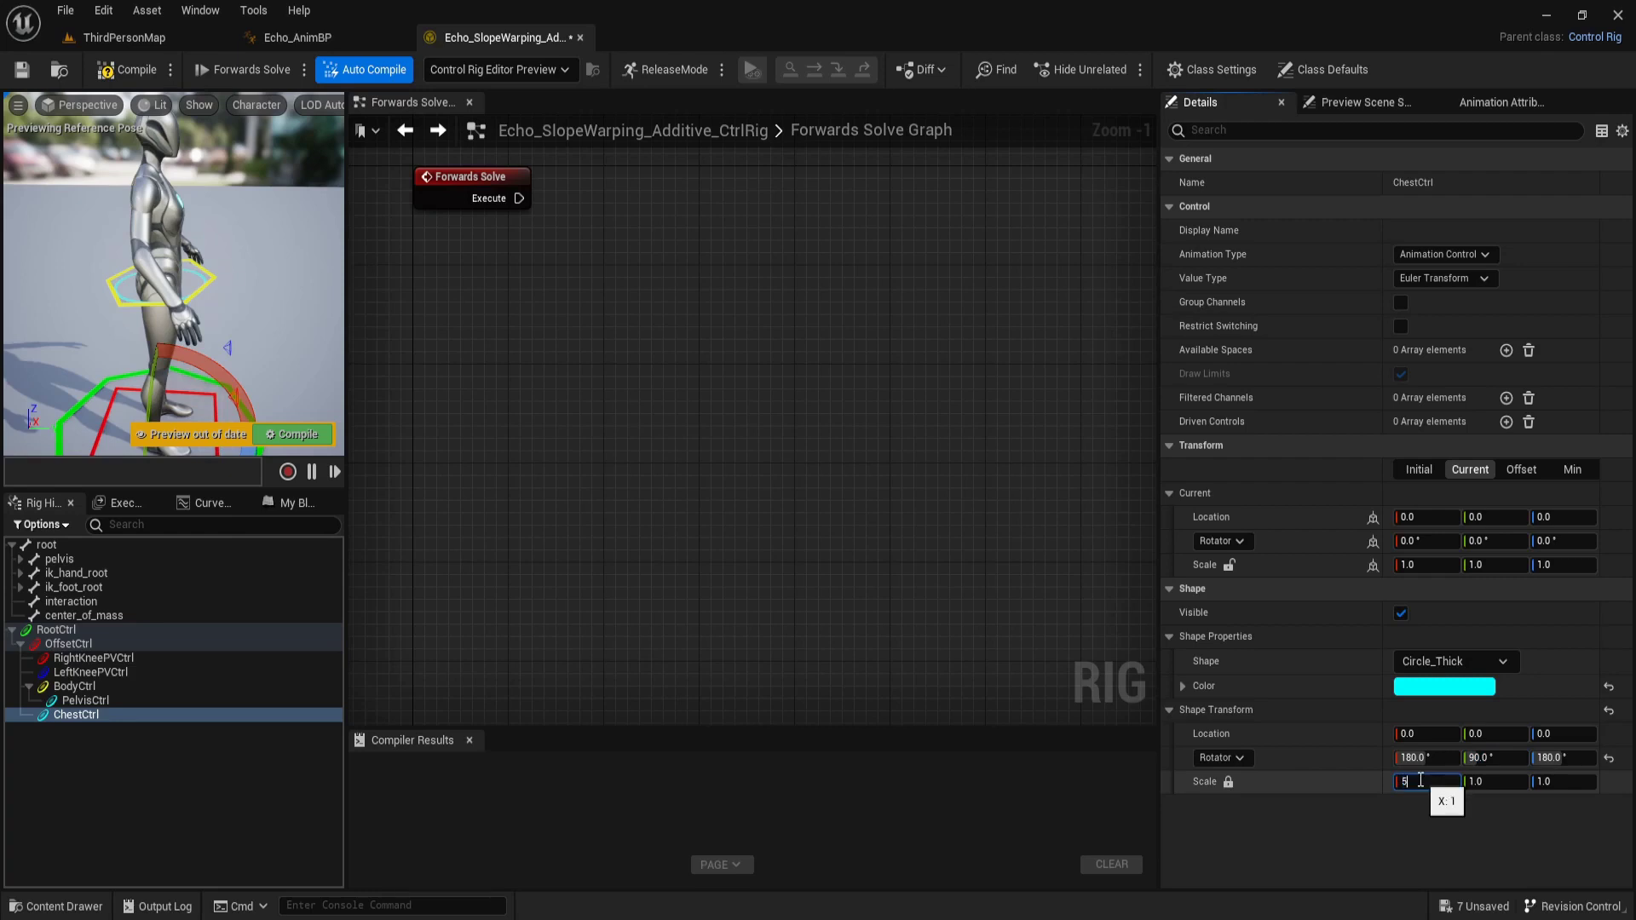
{"action": "key", "text": "Return"}
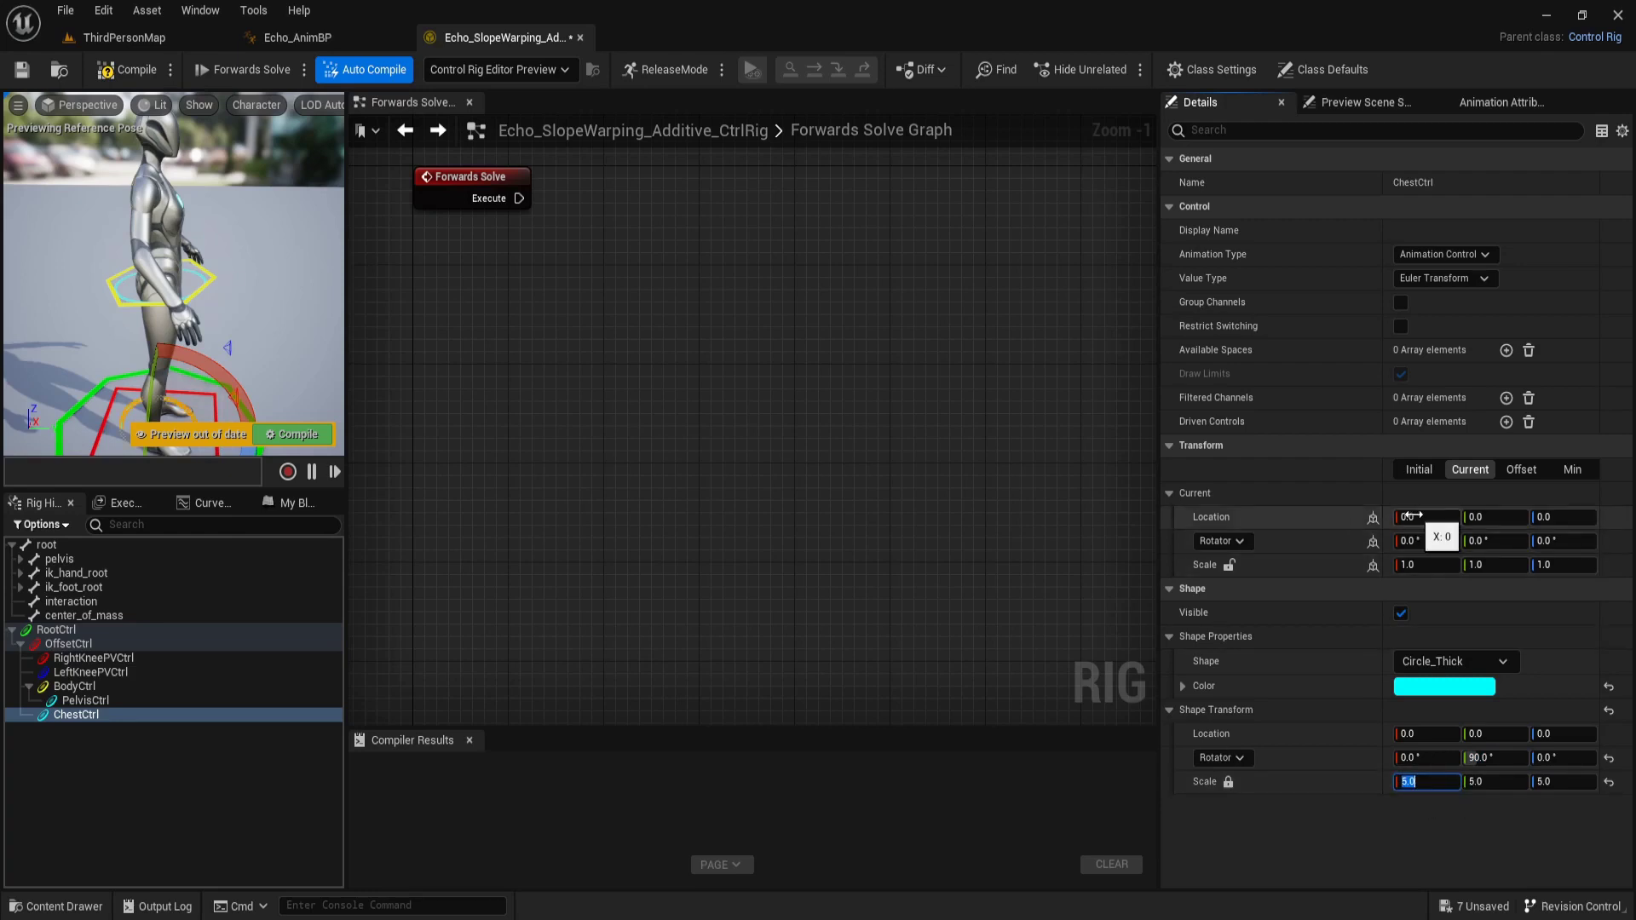
Place ChestCtrl at current location 62.25, 8.58 with a 3.97° yaw
{"action": "left_click", "coordinate": [1408, 516]}
{"action": "type", "text": "62"}
{"action": "type", "text": ".25"}
{"action": "left_click", "coordinate": [1485, 518]}
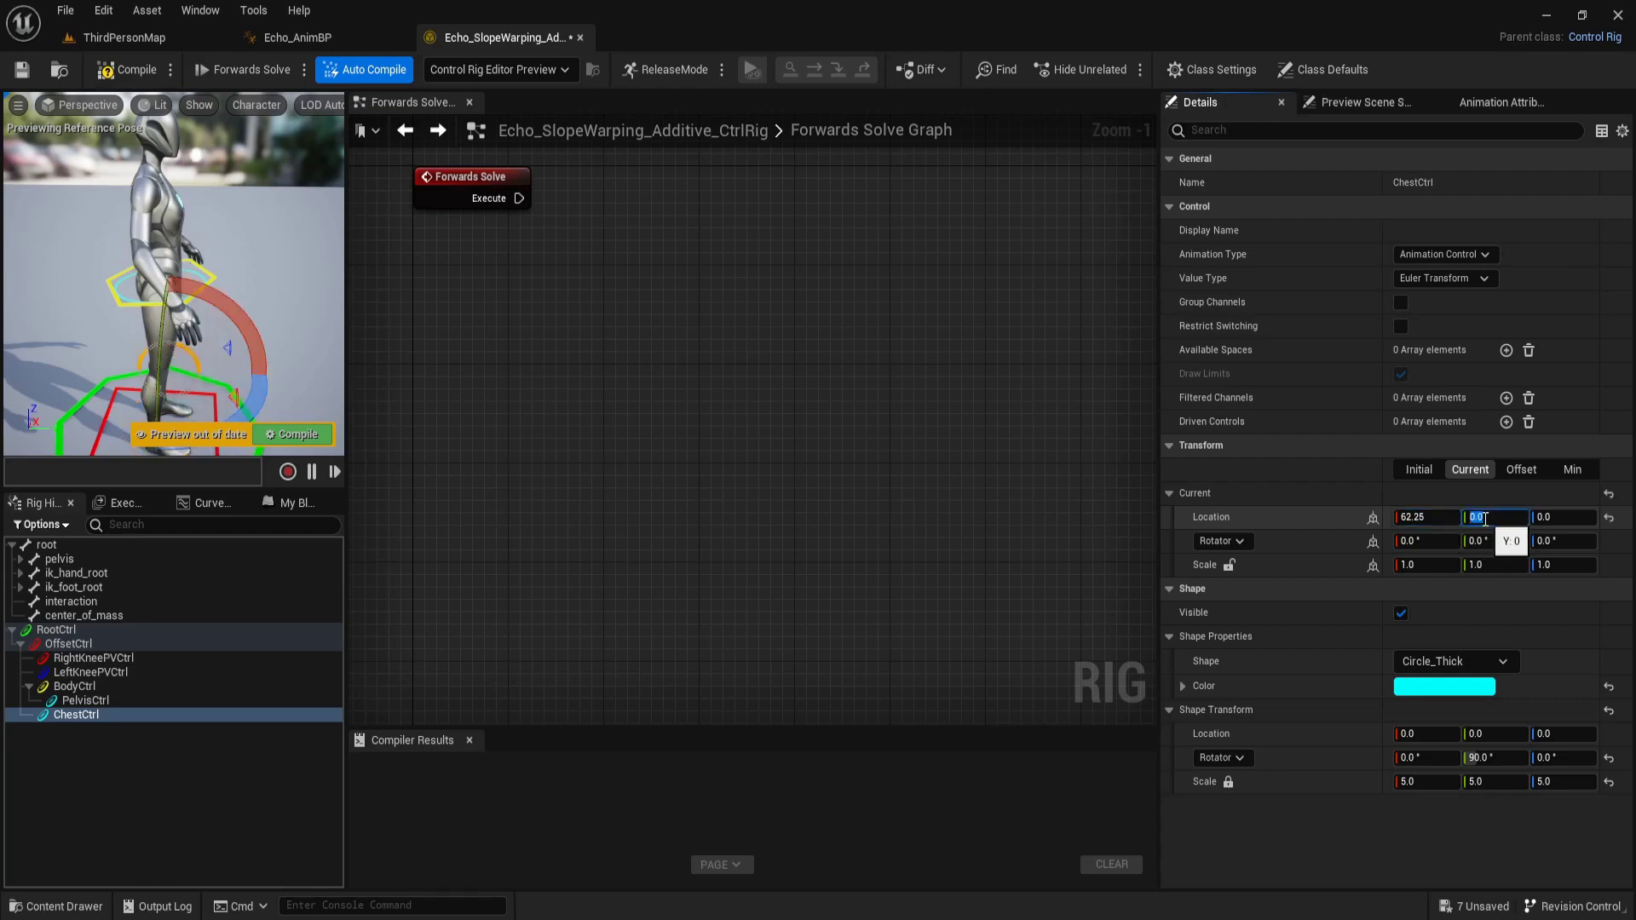
{"action": "type", "text": "8."}
{"action": "type", "text": "58"}
{"action": "key", "text": "Return"}
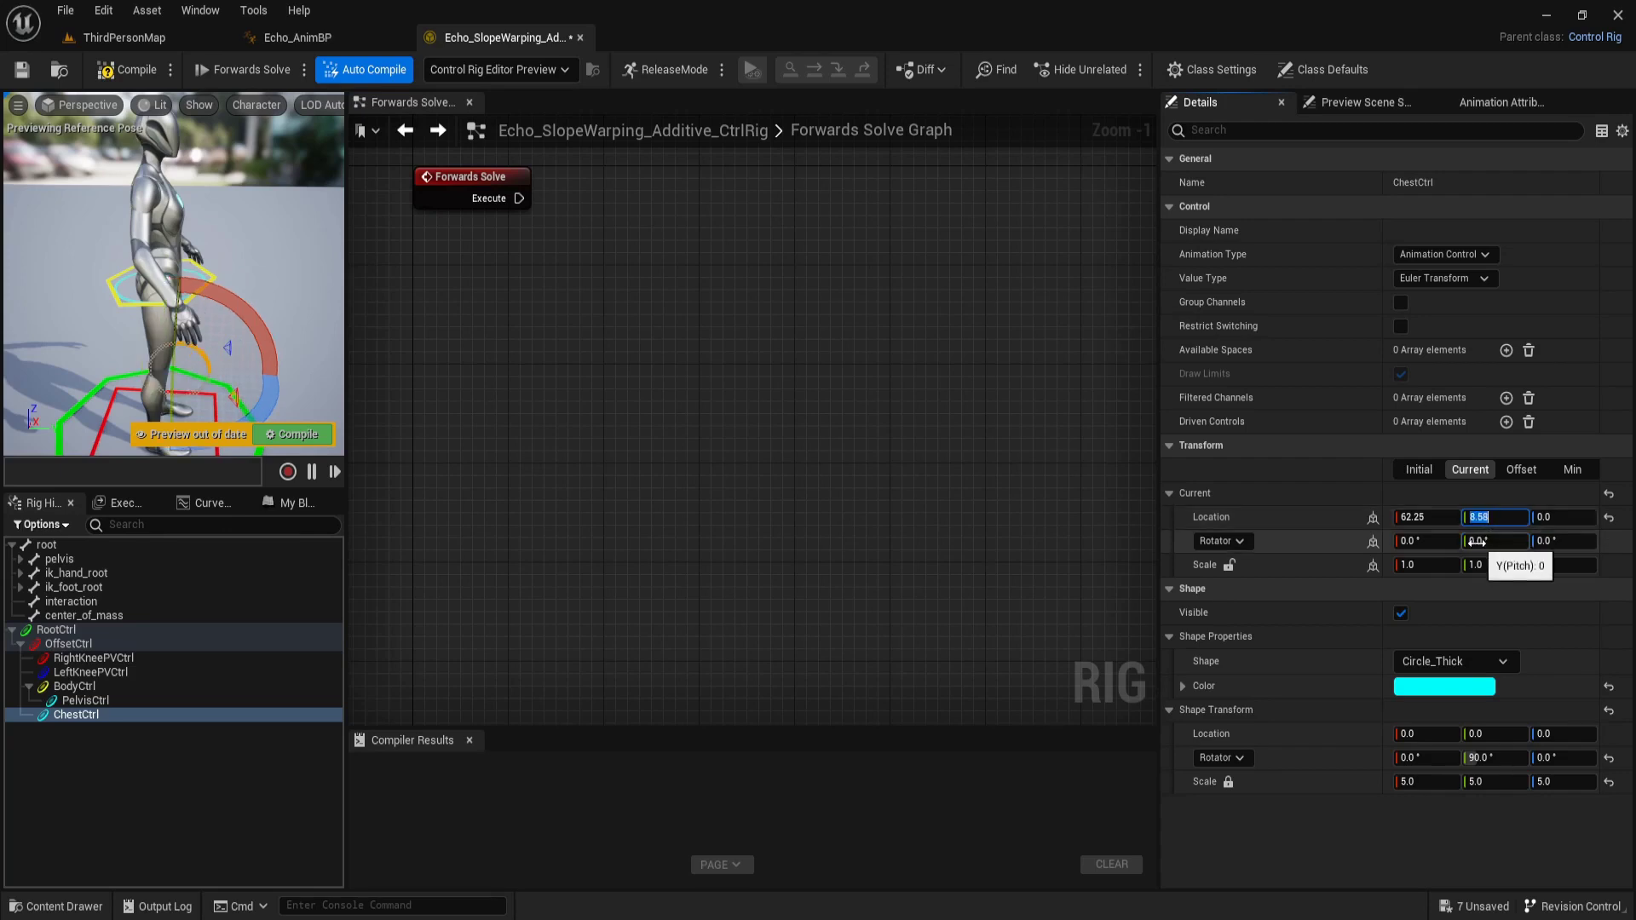
{"action": "left_click", "coordinate": [1552, 541]}
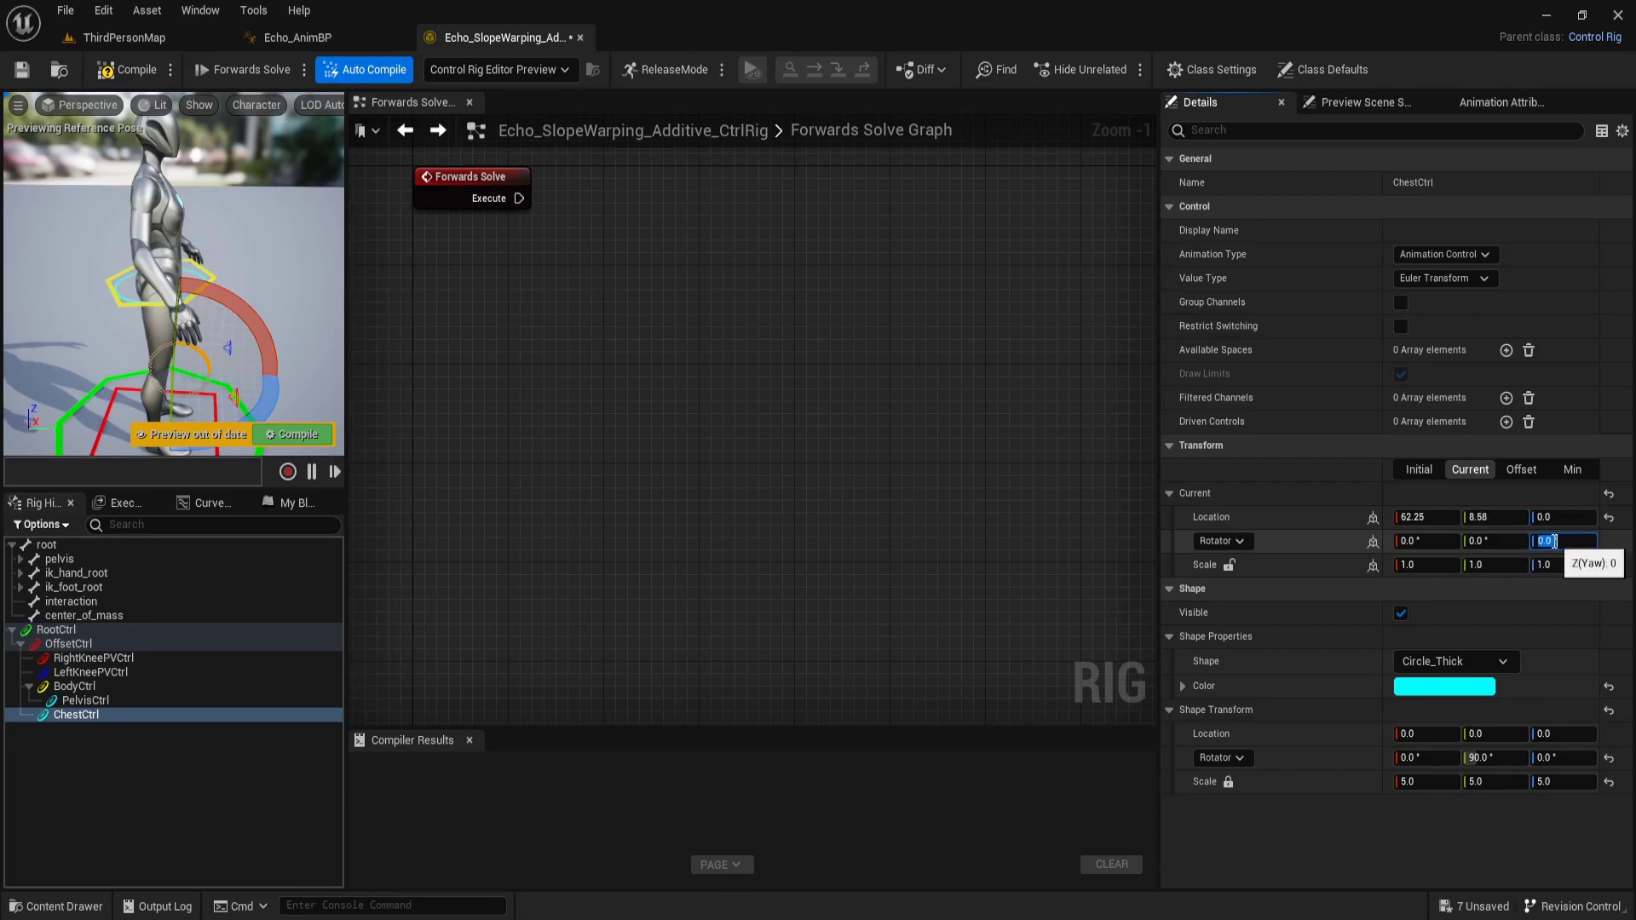
{"action": "type", "text": "3"}
{"action": "type", "text": ".9"}
{"action": "type", "text": "7"}
{"action": "key", "text": "Return"}
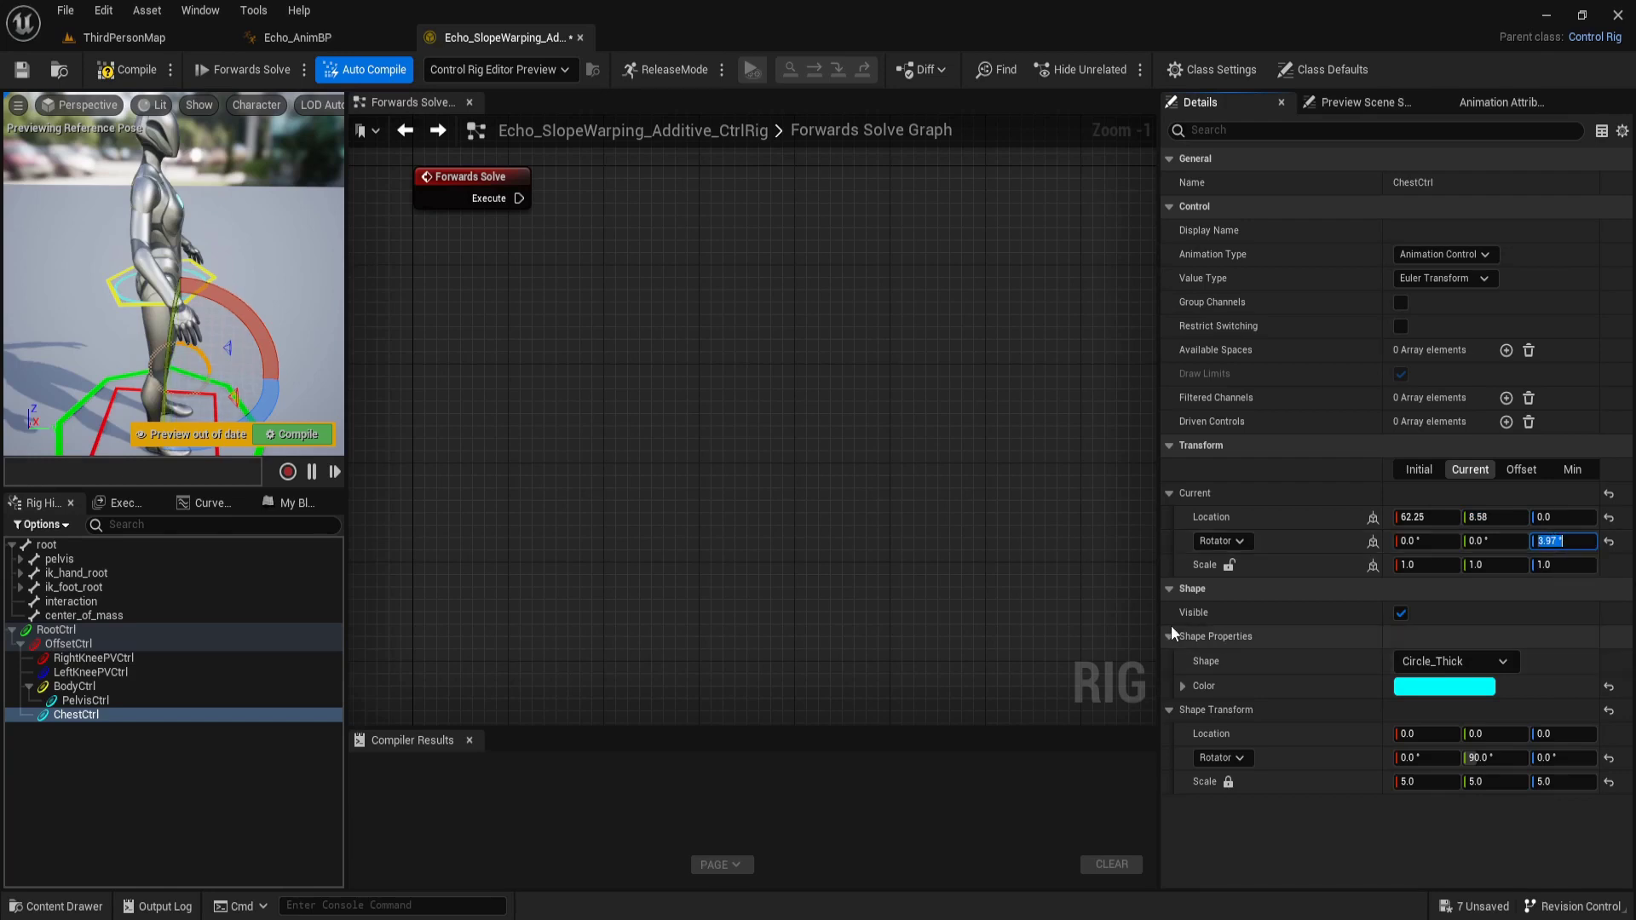
{"action": "left_click", "coordinate": [1520, 469]}
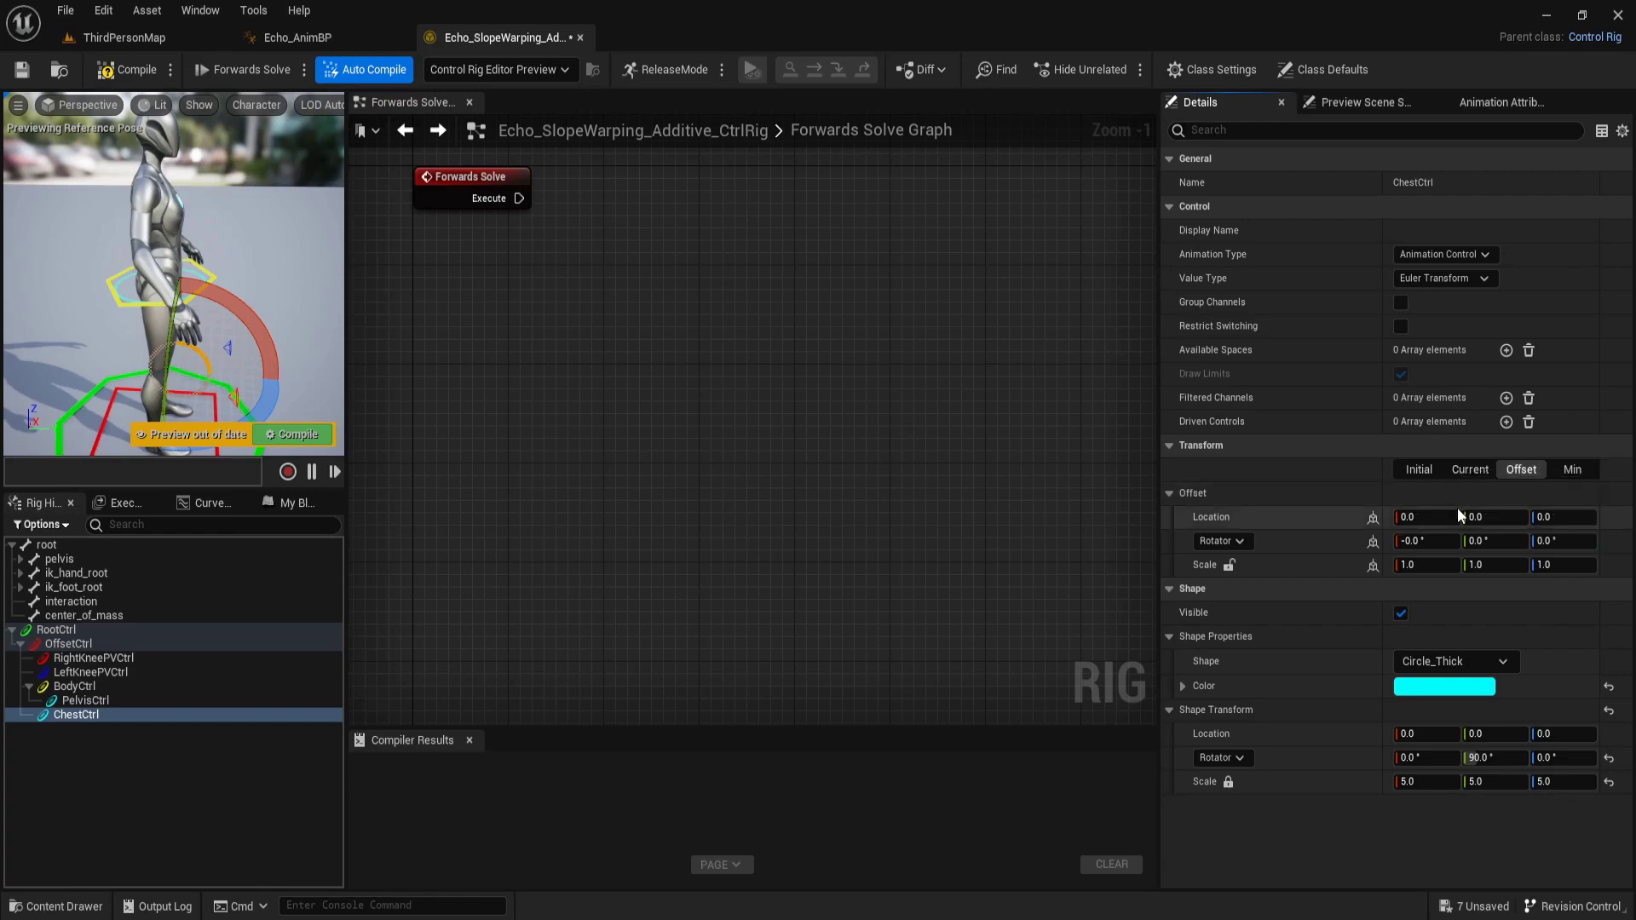
Set the chest control's offset location to Y 3.88 and Z 50.73
{"action": "left_click", "coordinate": [1490, 517]}
{"action": "type", "text": "3"}
{"action": "type", "text": ".88"}
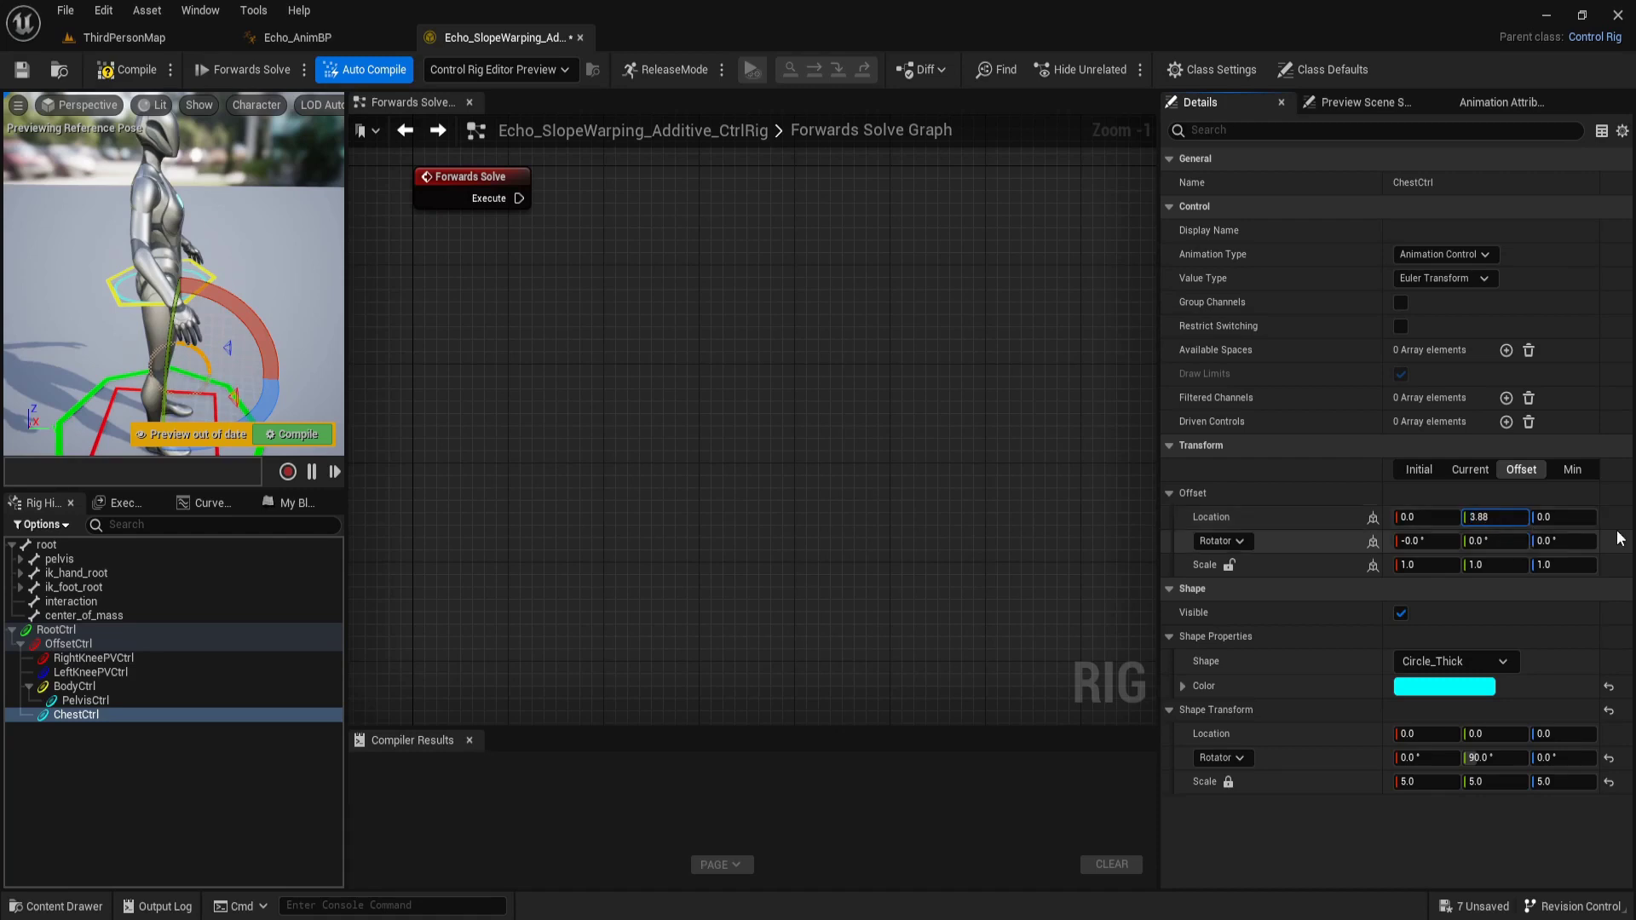
{"action": "left_click", "coordinate": [1572, 517]}
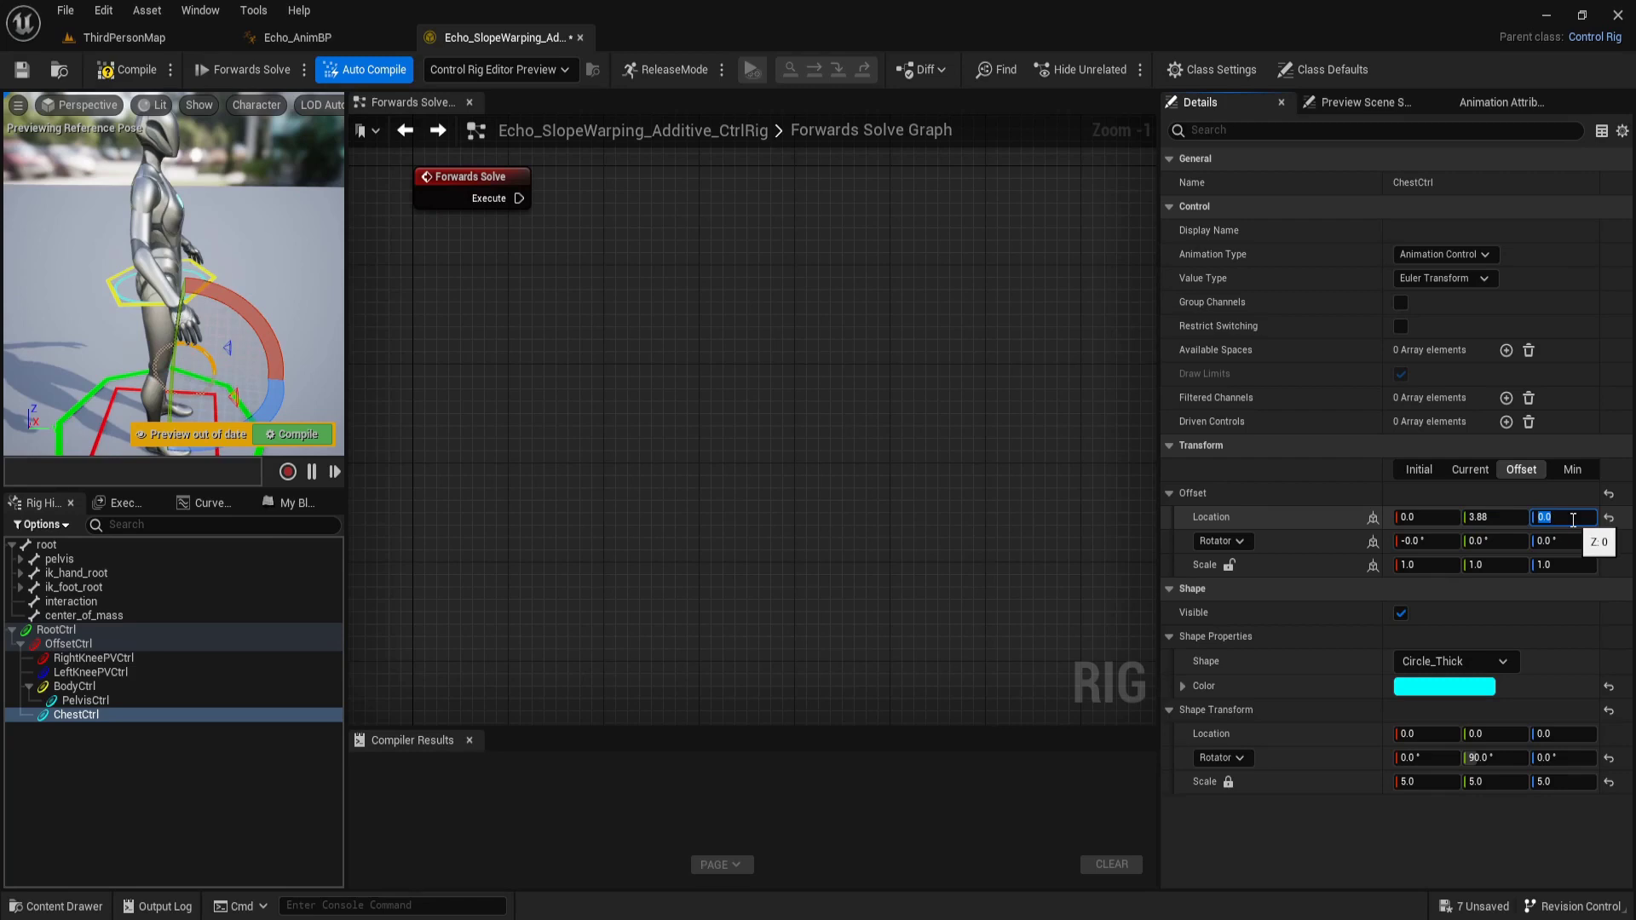
{"action": "type", "text": "50"}
{"action": "key", "text": "Return"}
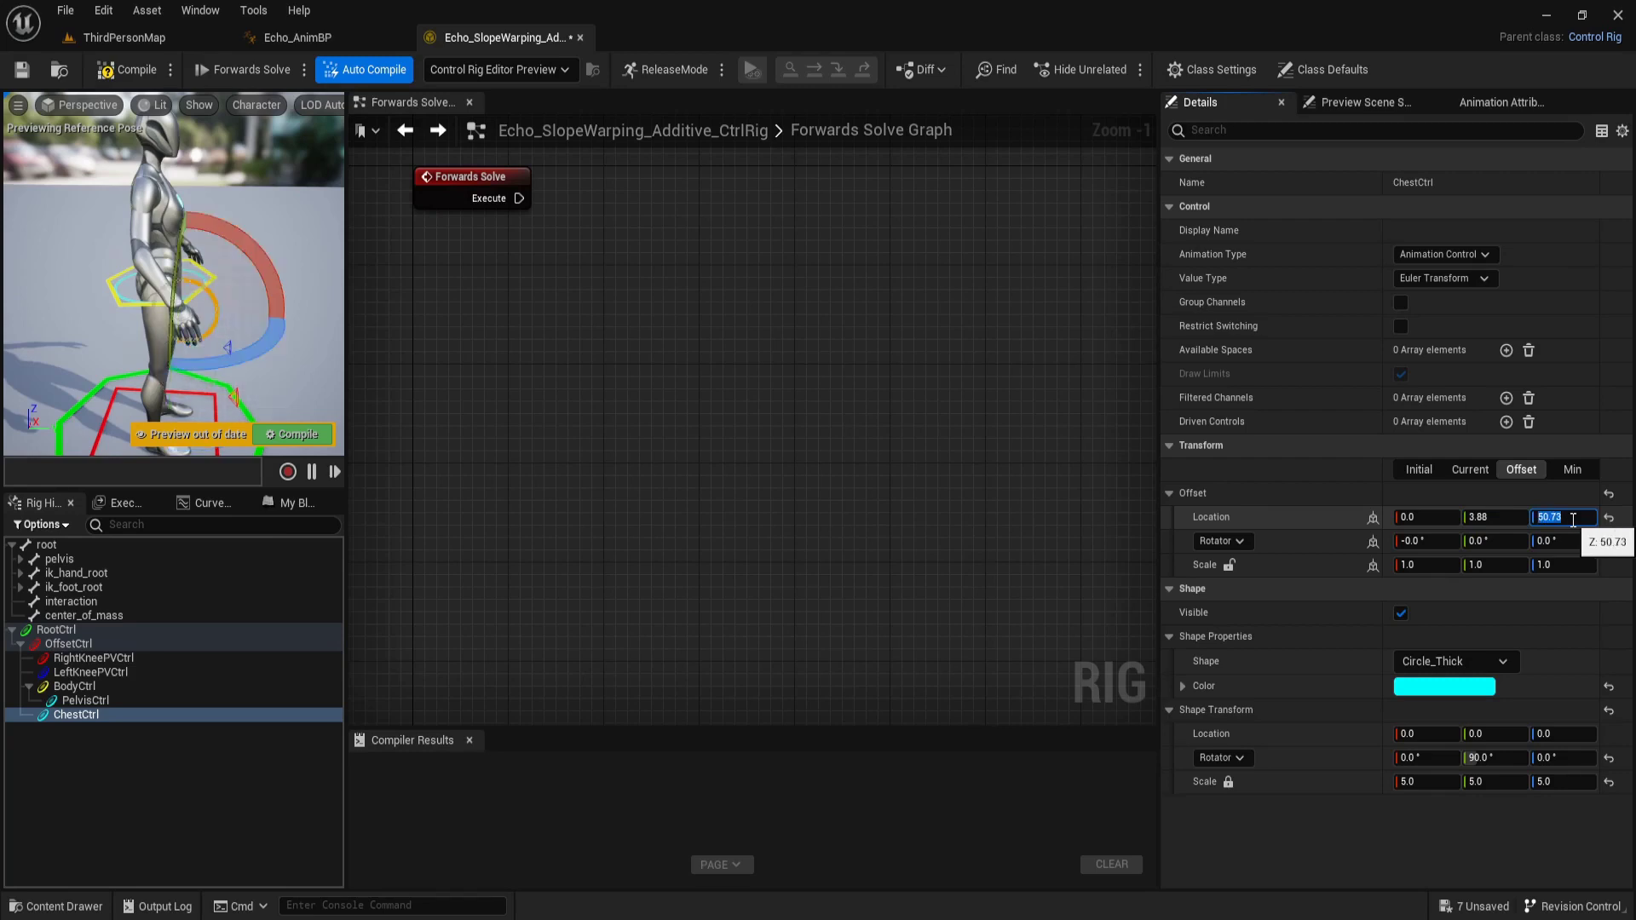
Set the chest offset rotation to -90, 82.52, -90, then select RootCtrl and show My Blueprint
{"action": "left_click", "coordinate": [1429, 542]}
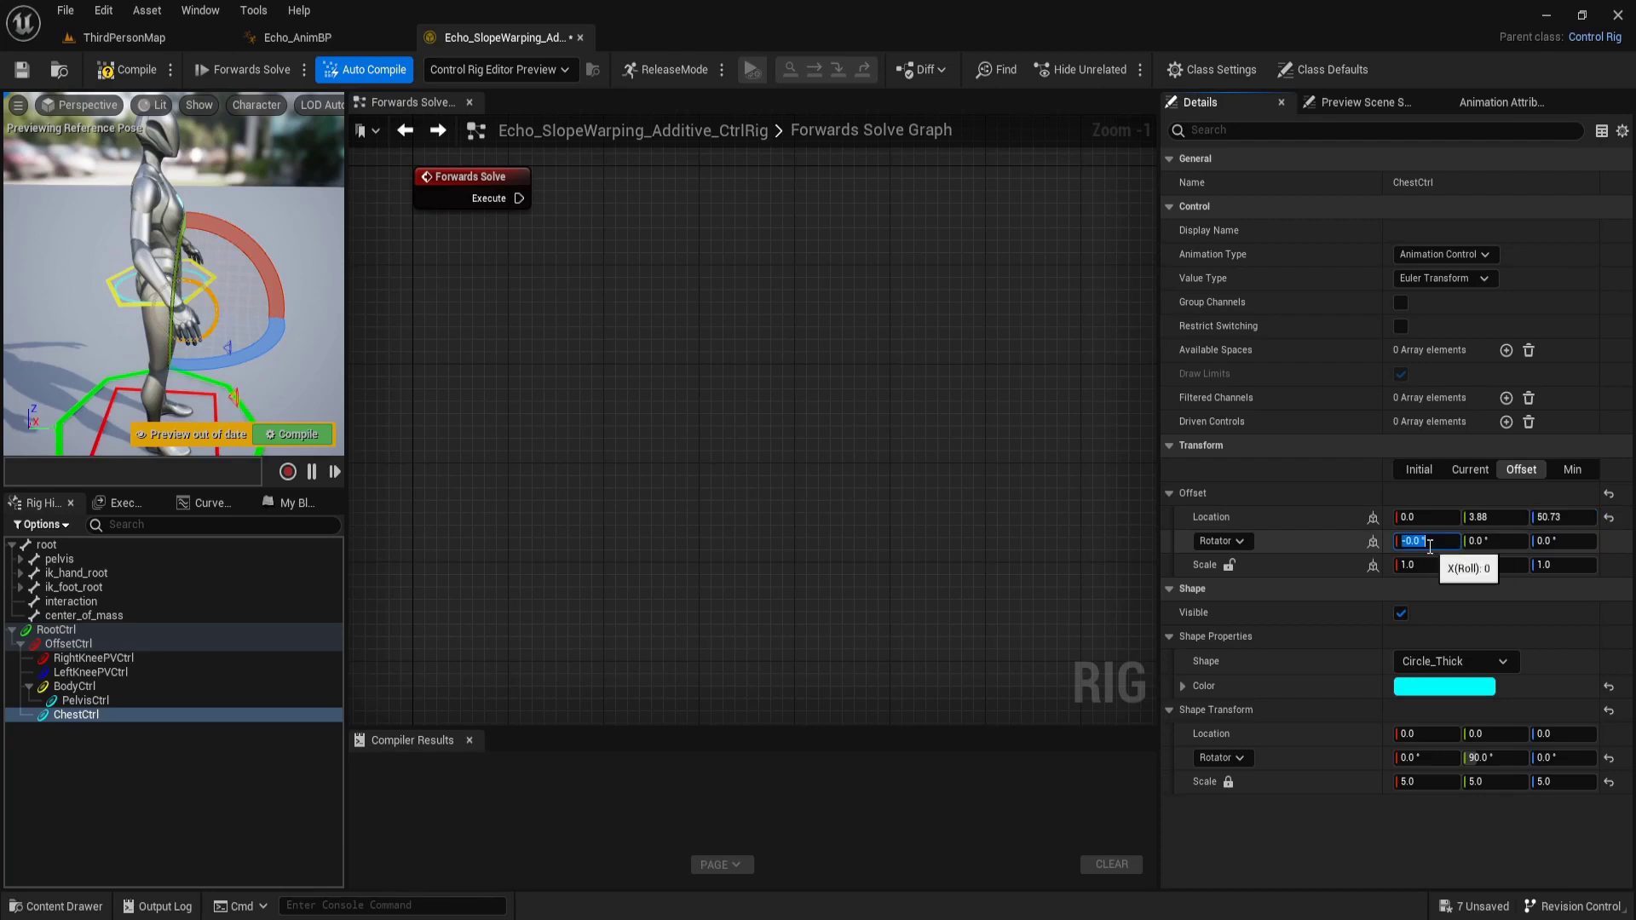
{"action": "type", "text": "-"}
{"action": "type", "text": "90"}
{"action": "key", "text": "Return"}
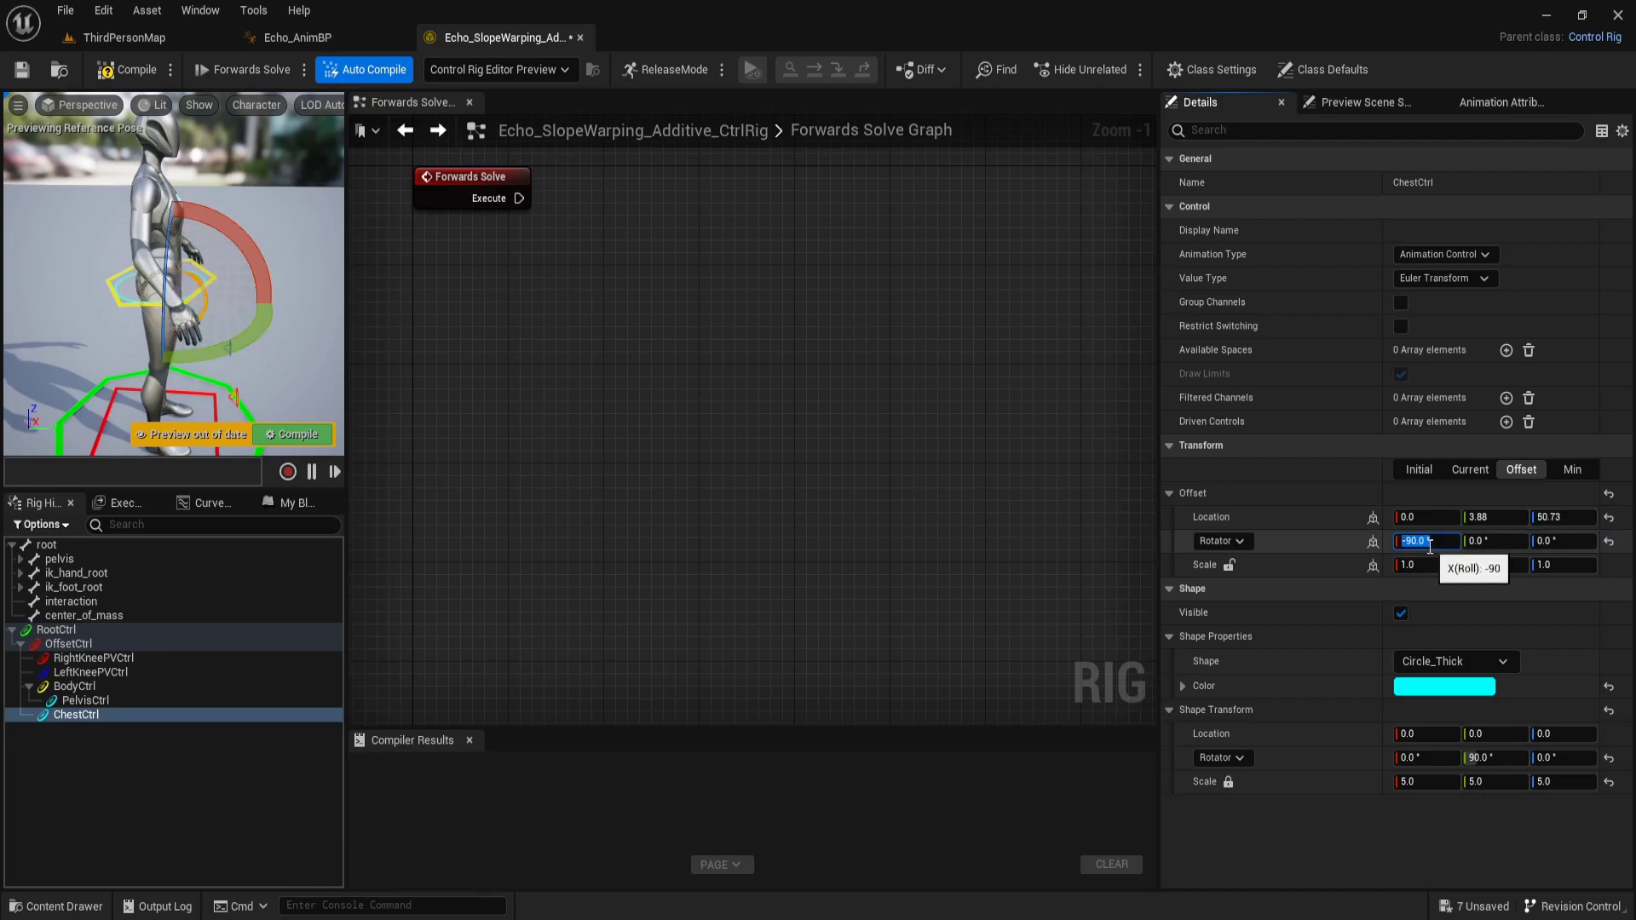
{"action": "left_click", "coordinate": [1499, 540]}
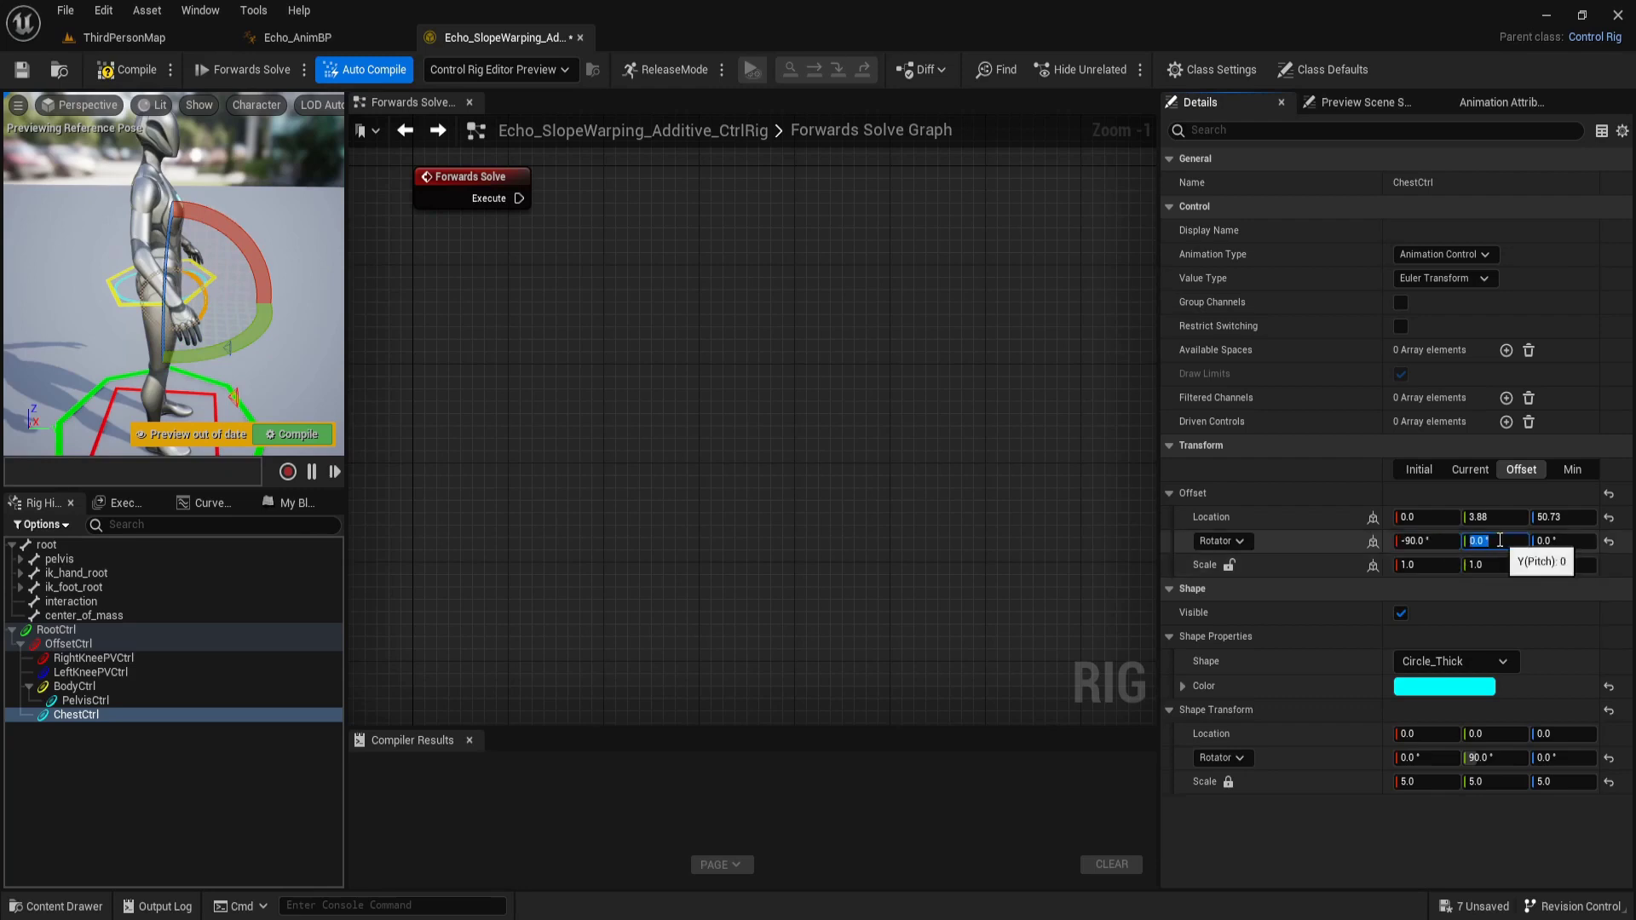
{"action": "type", "text": "8"}
{"action": "type", "text": "2.52"}
{"action": "key", "text": "Return"}
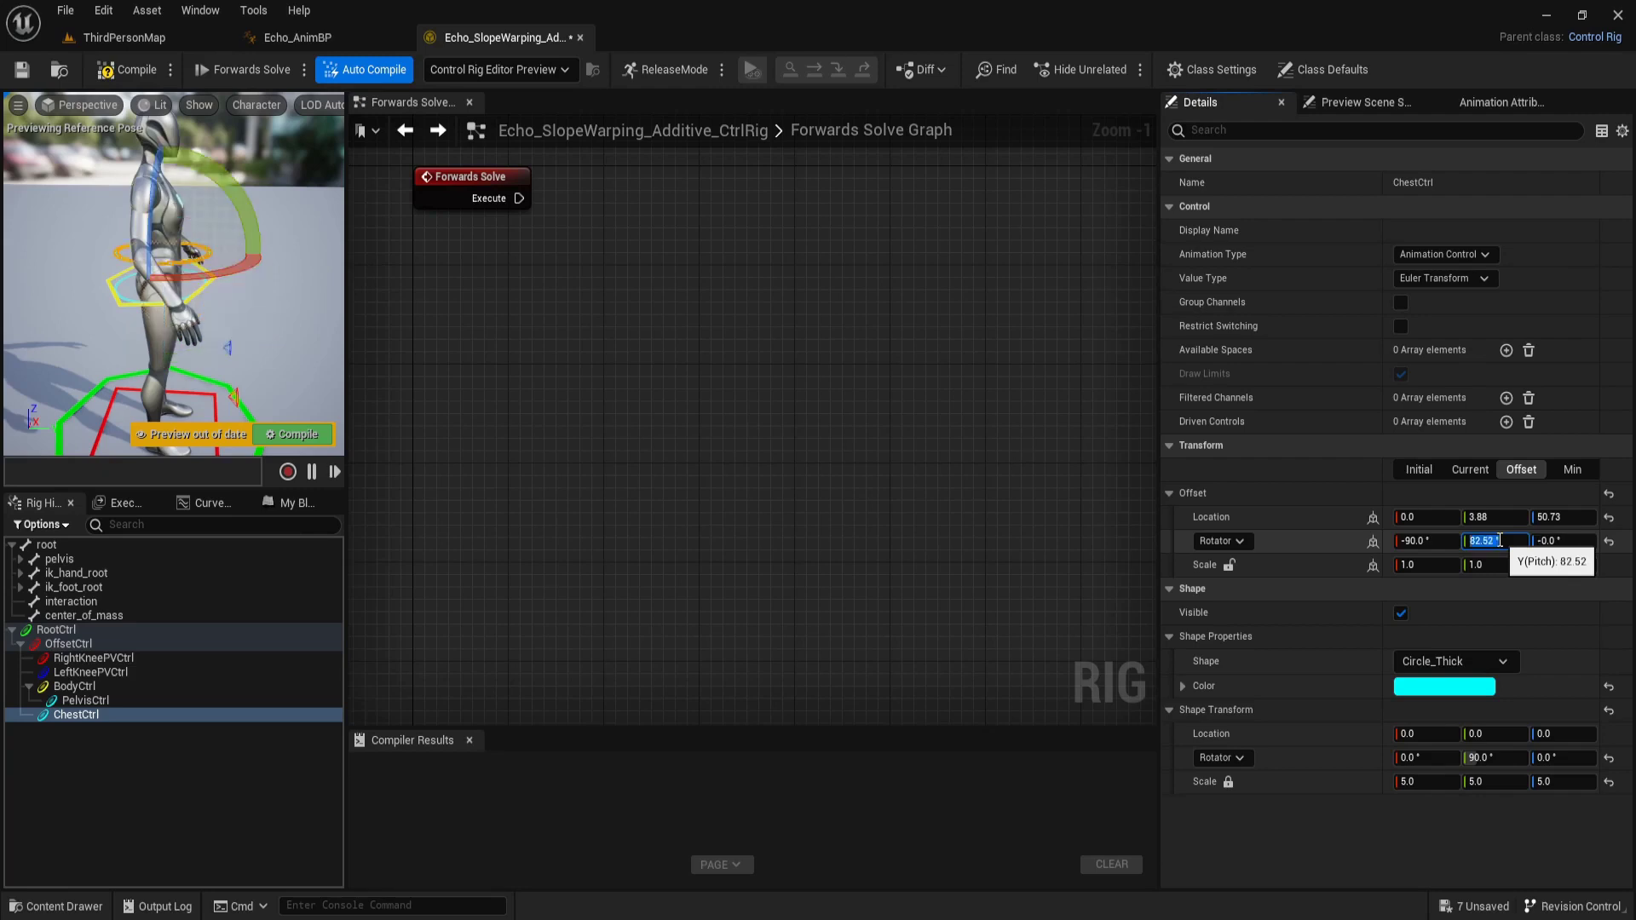
{"action": "left_click", "coordinate": [1560, 540]}
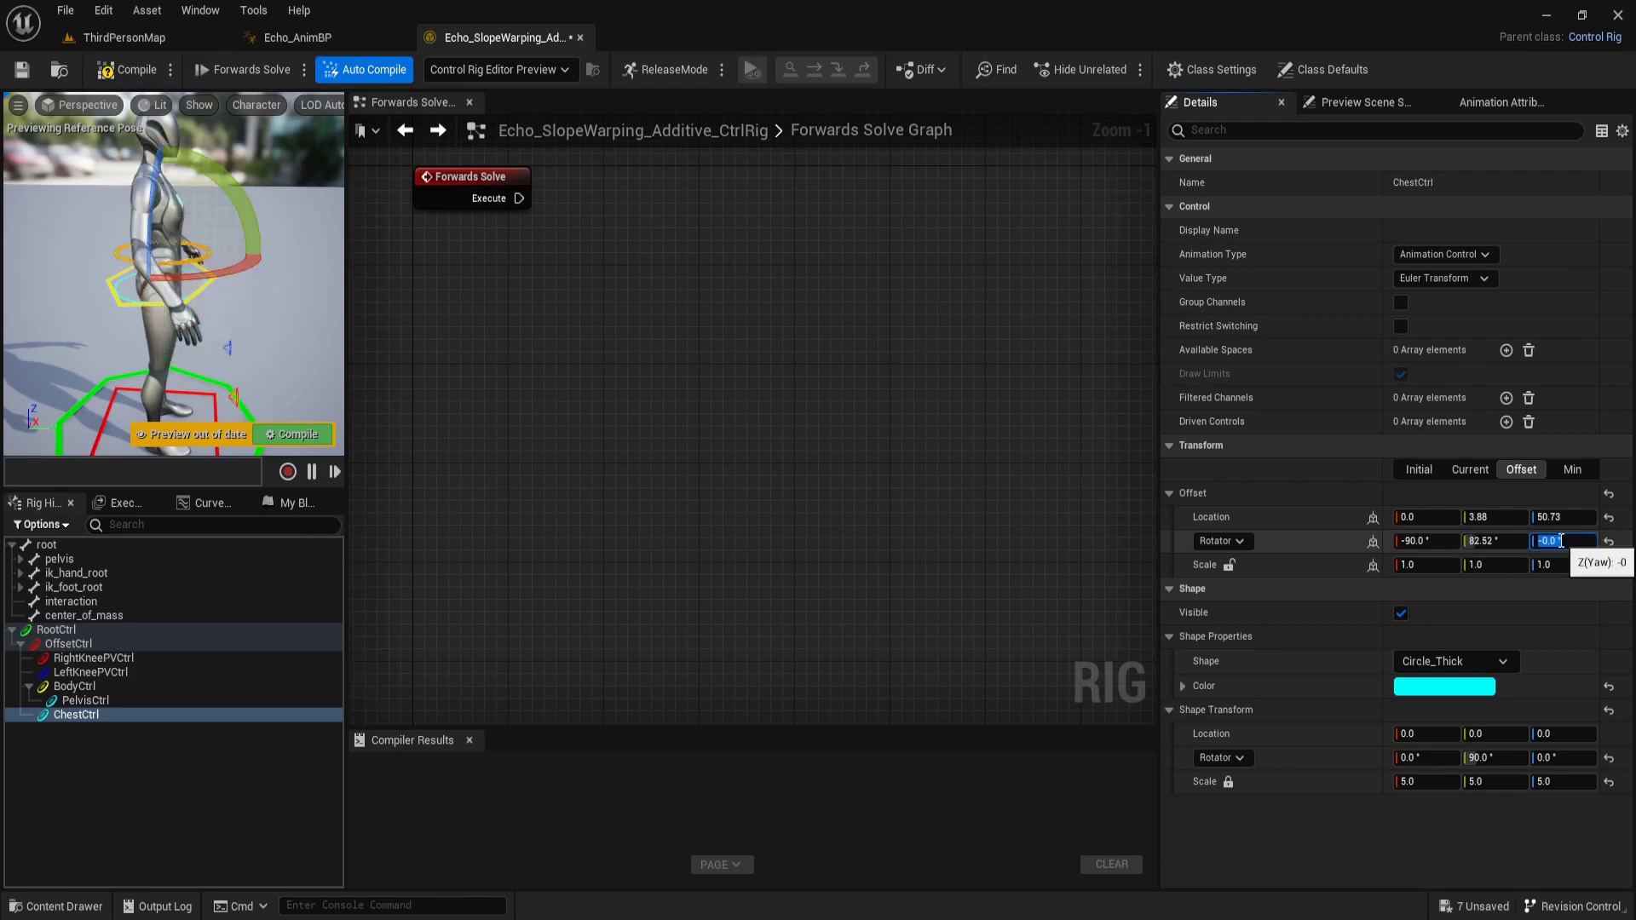
{"action": "type", "text": "-9"}
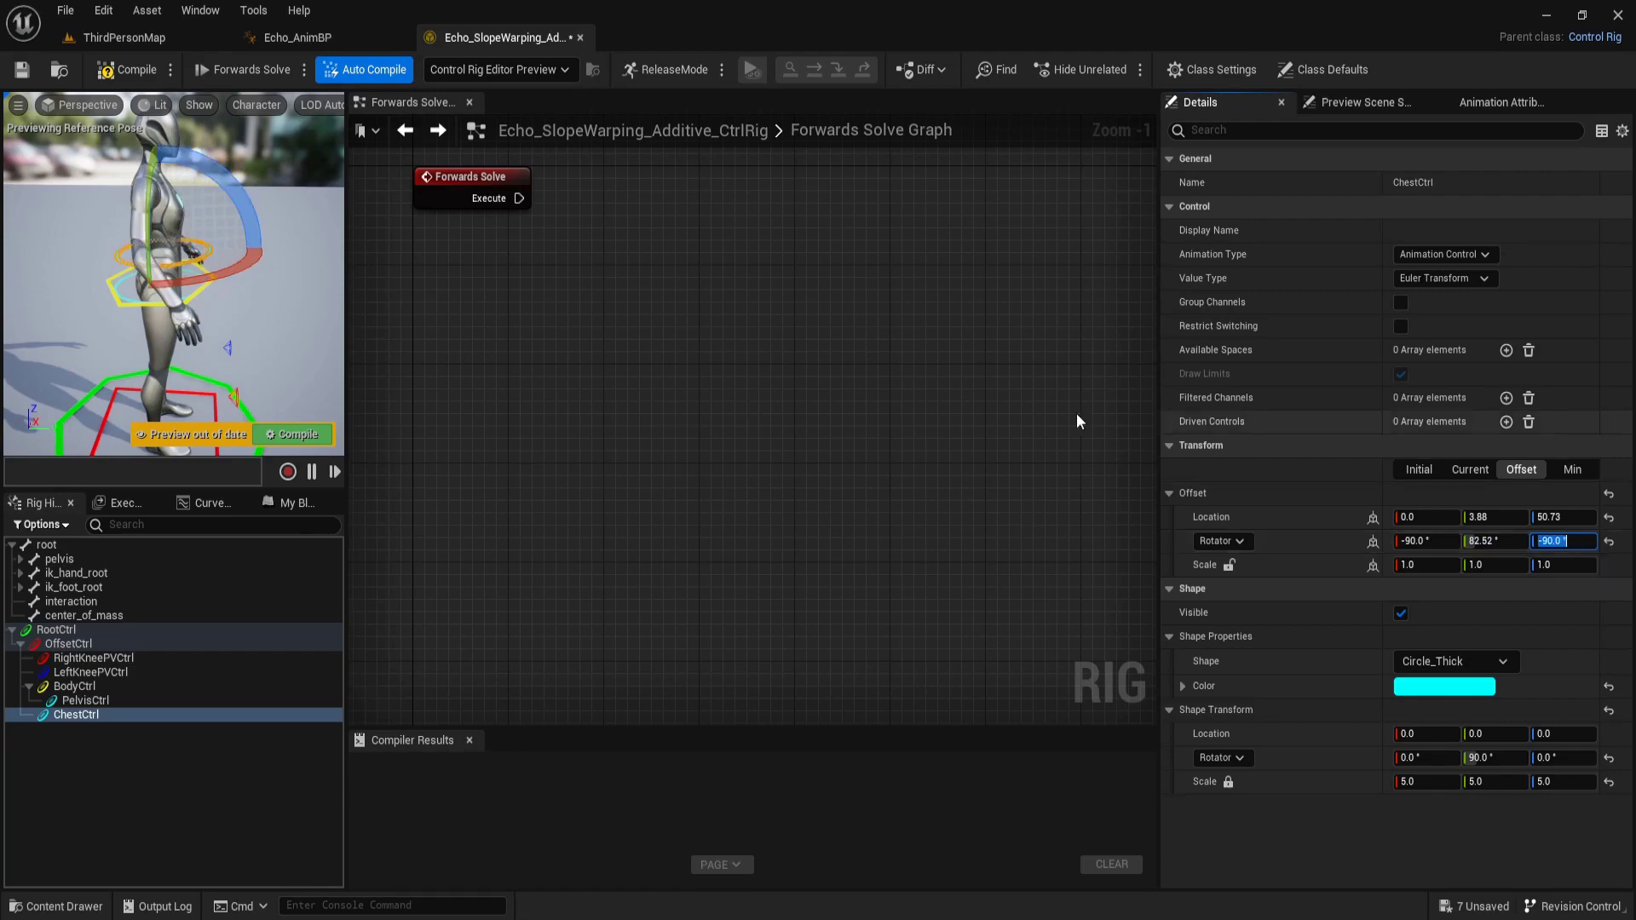
{"action": "left_click", "coordinate": [253, 300]}
{"action": "left_click", "coordinate": [324, 629]}
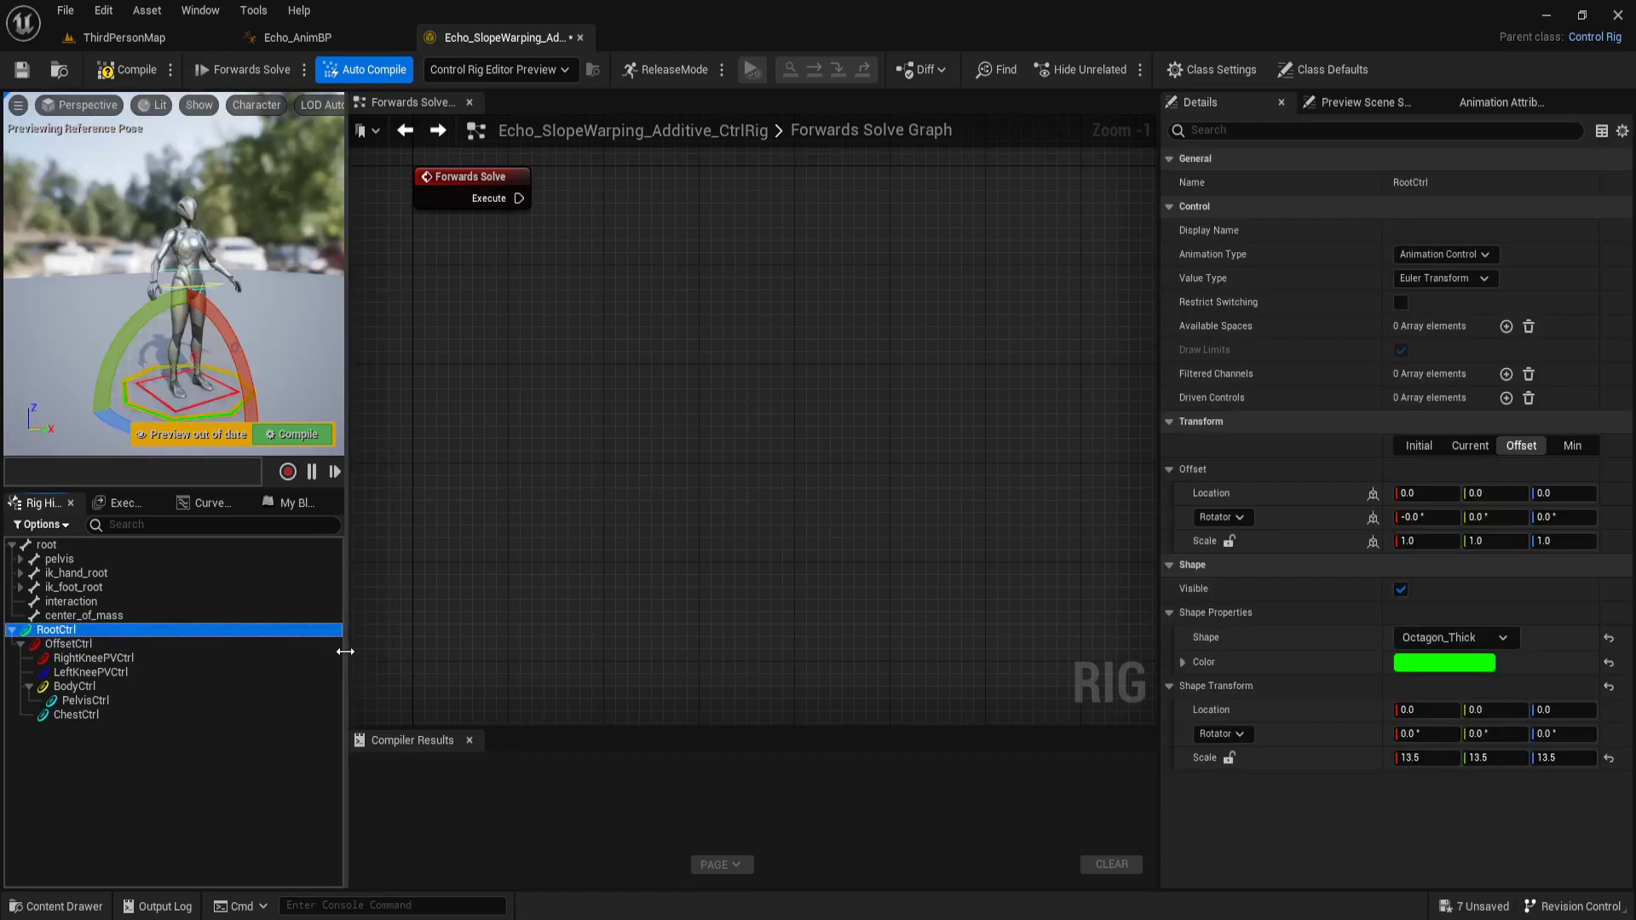
{"action": "left_click", "coordinate": [294, 502]}
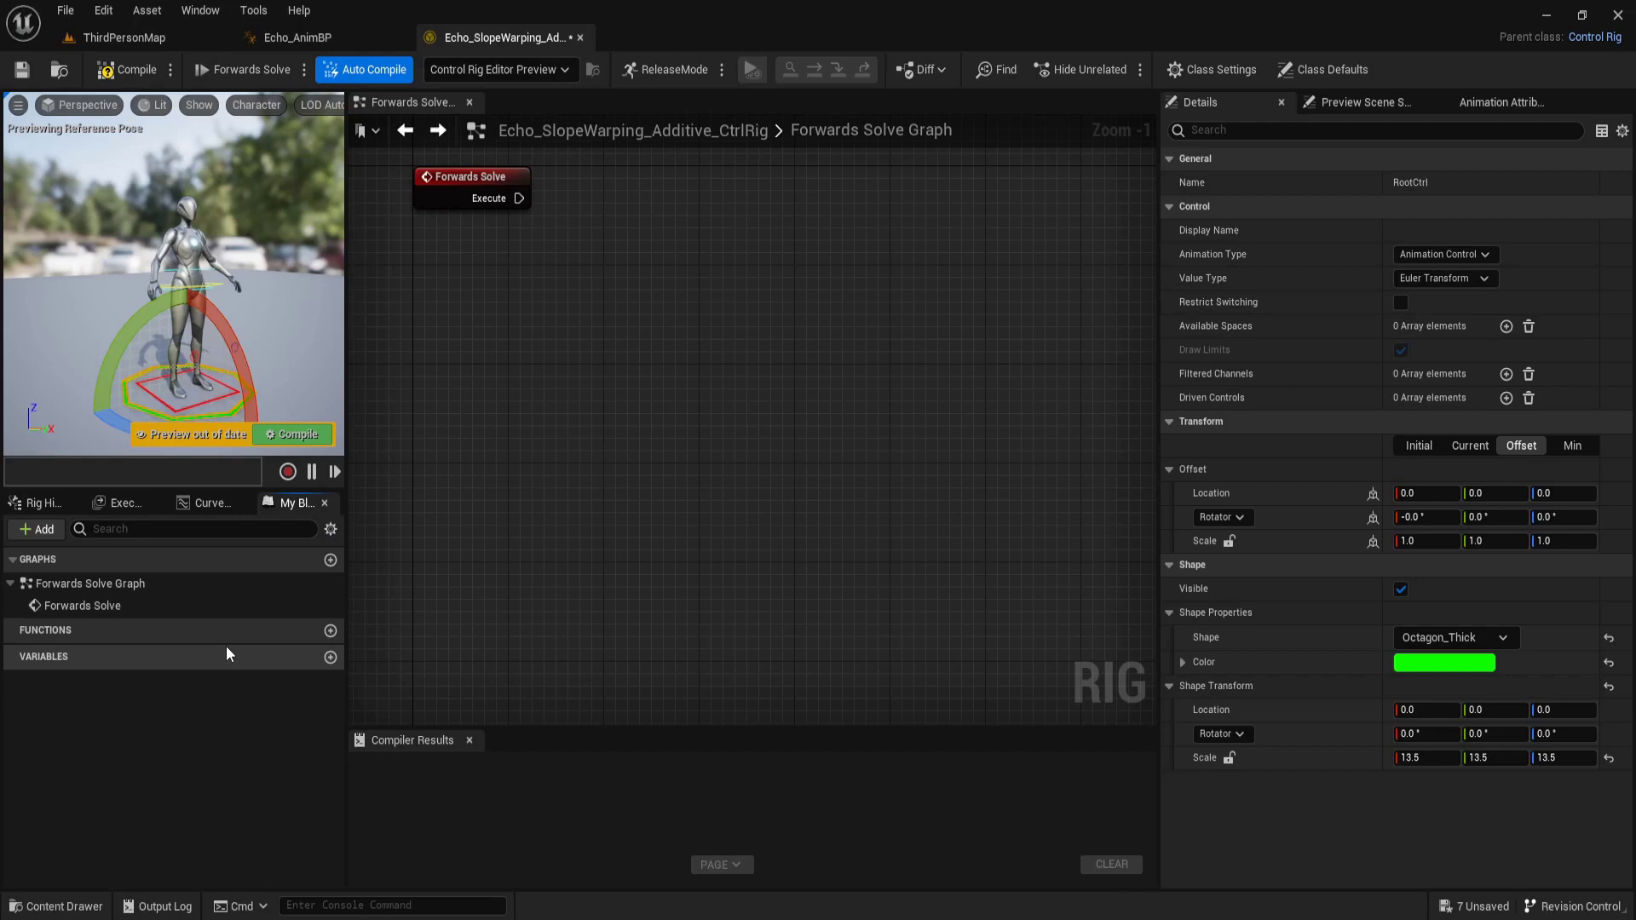
Add a Float variable named Speed
{"action": "left_click", "coordinate": [327, 660]}
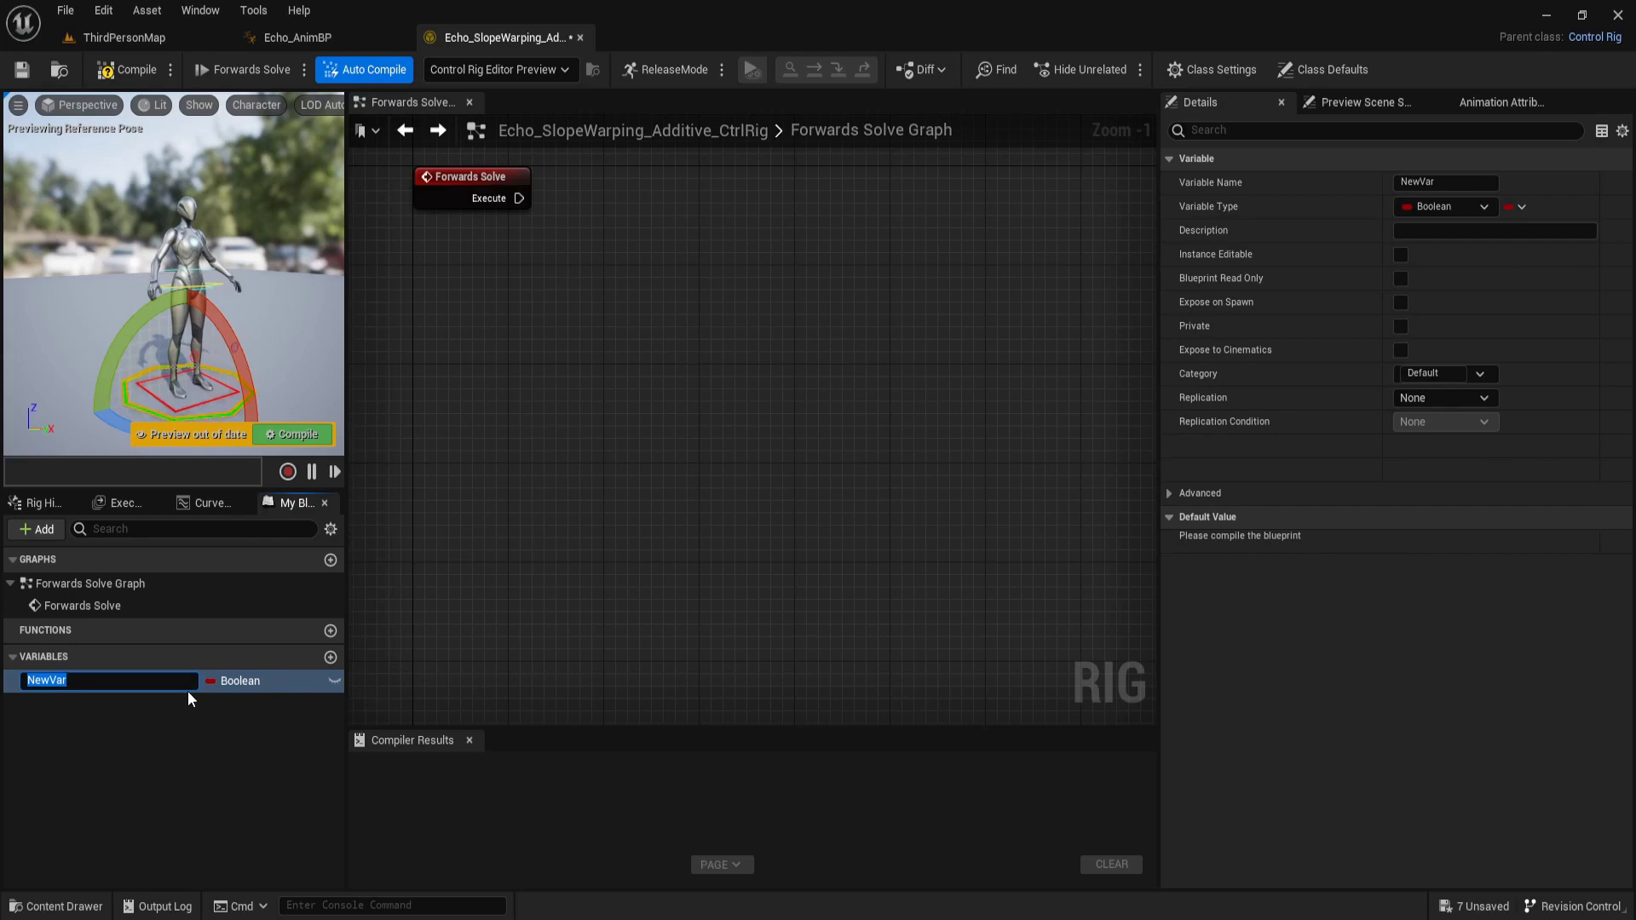
{"action": "type", "text": "S"}
{"action": "type", "text": "peed"}
{"action": "key", "text": "Return"}
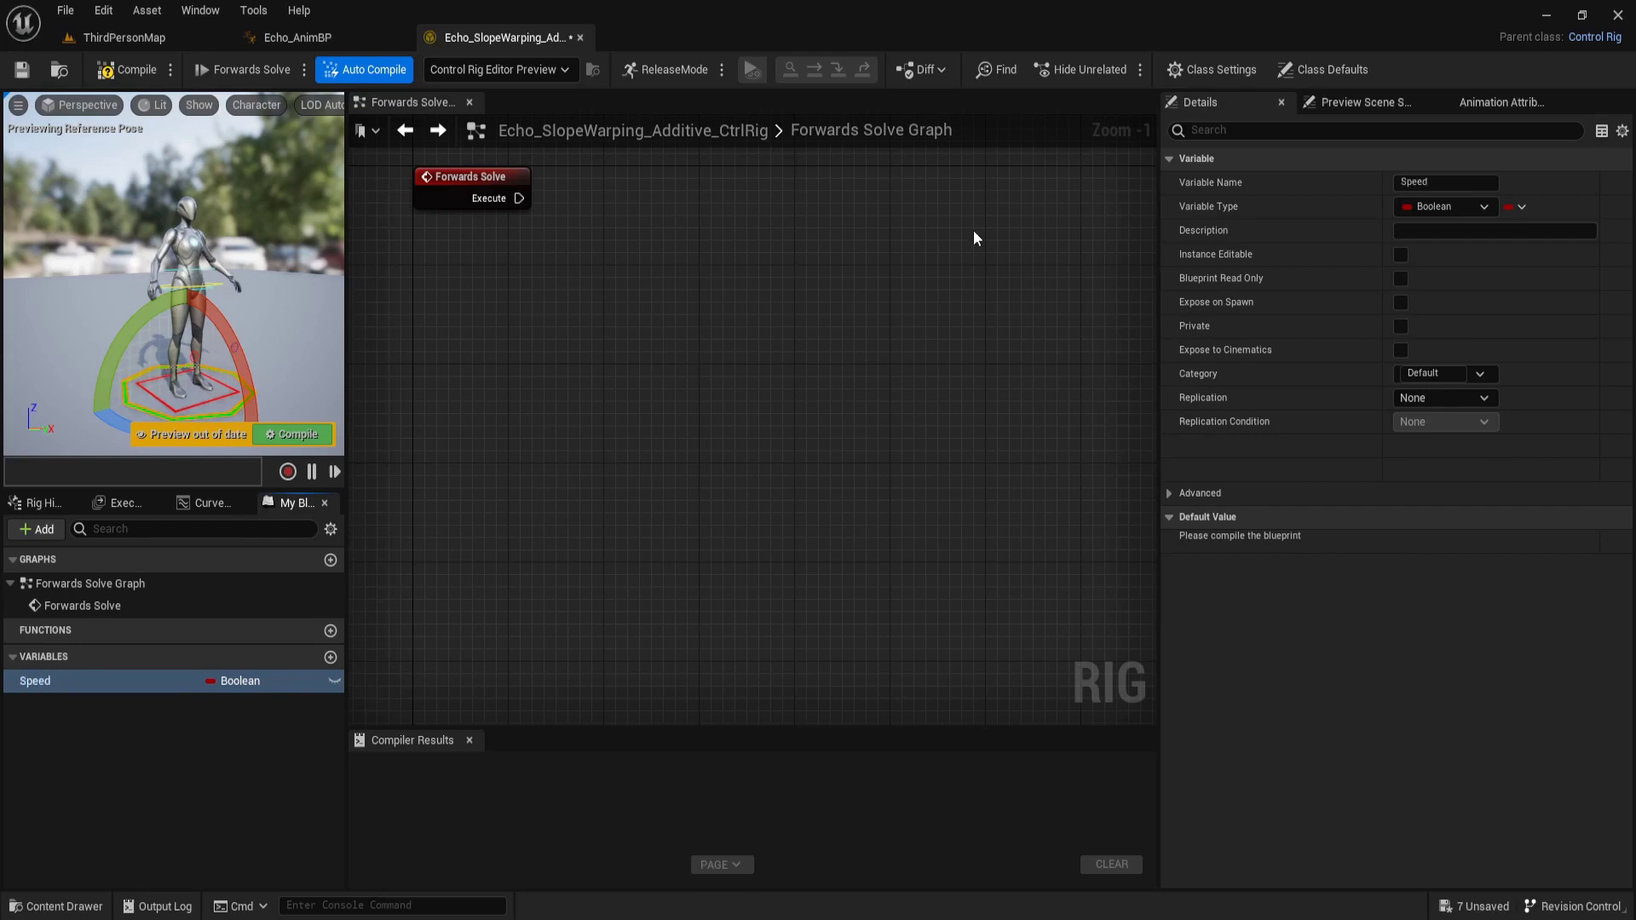
{"action": "left_click", "coordinate": [1446, 207]}
{"action": "left_click", "coordinate": [1421, 300]}
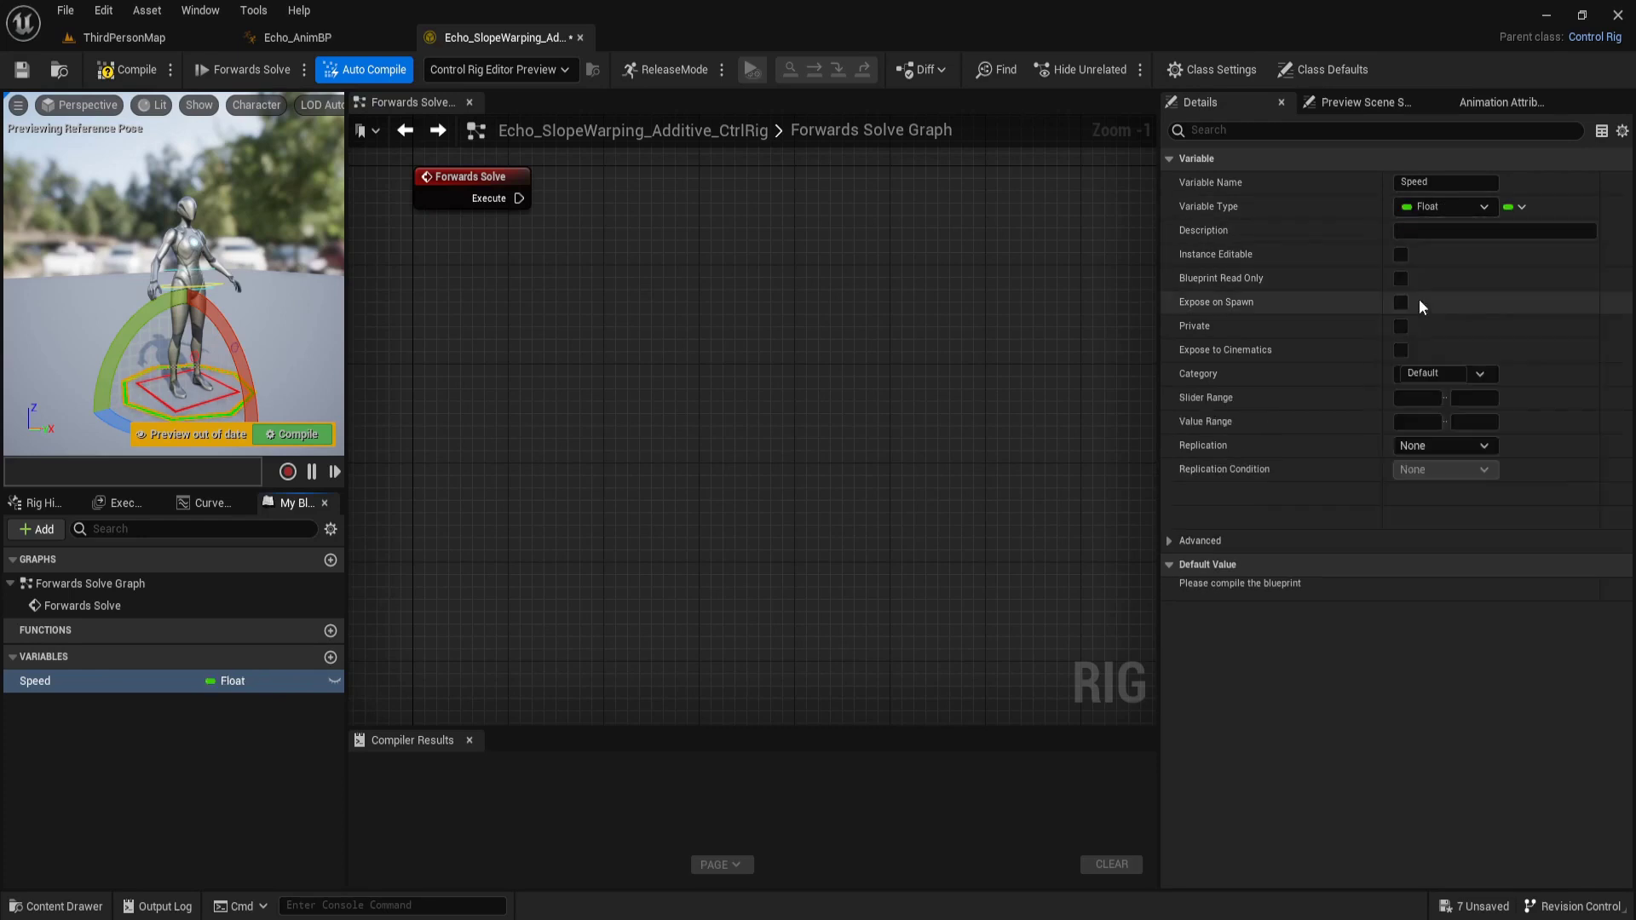
Add variables FootBlendSpeed and PelvisBlendSpeed
{"action": "left_click", "coordinate": [331, 658]}
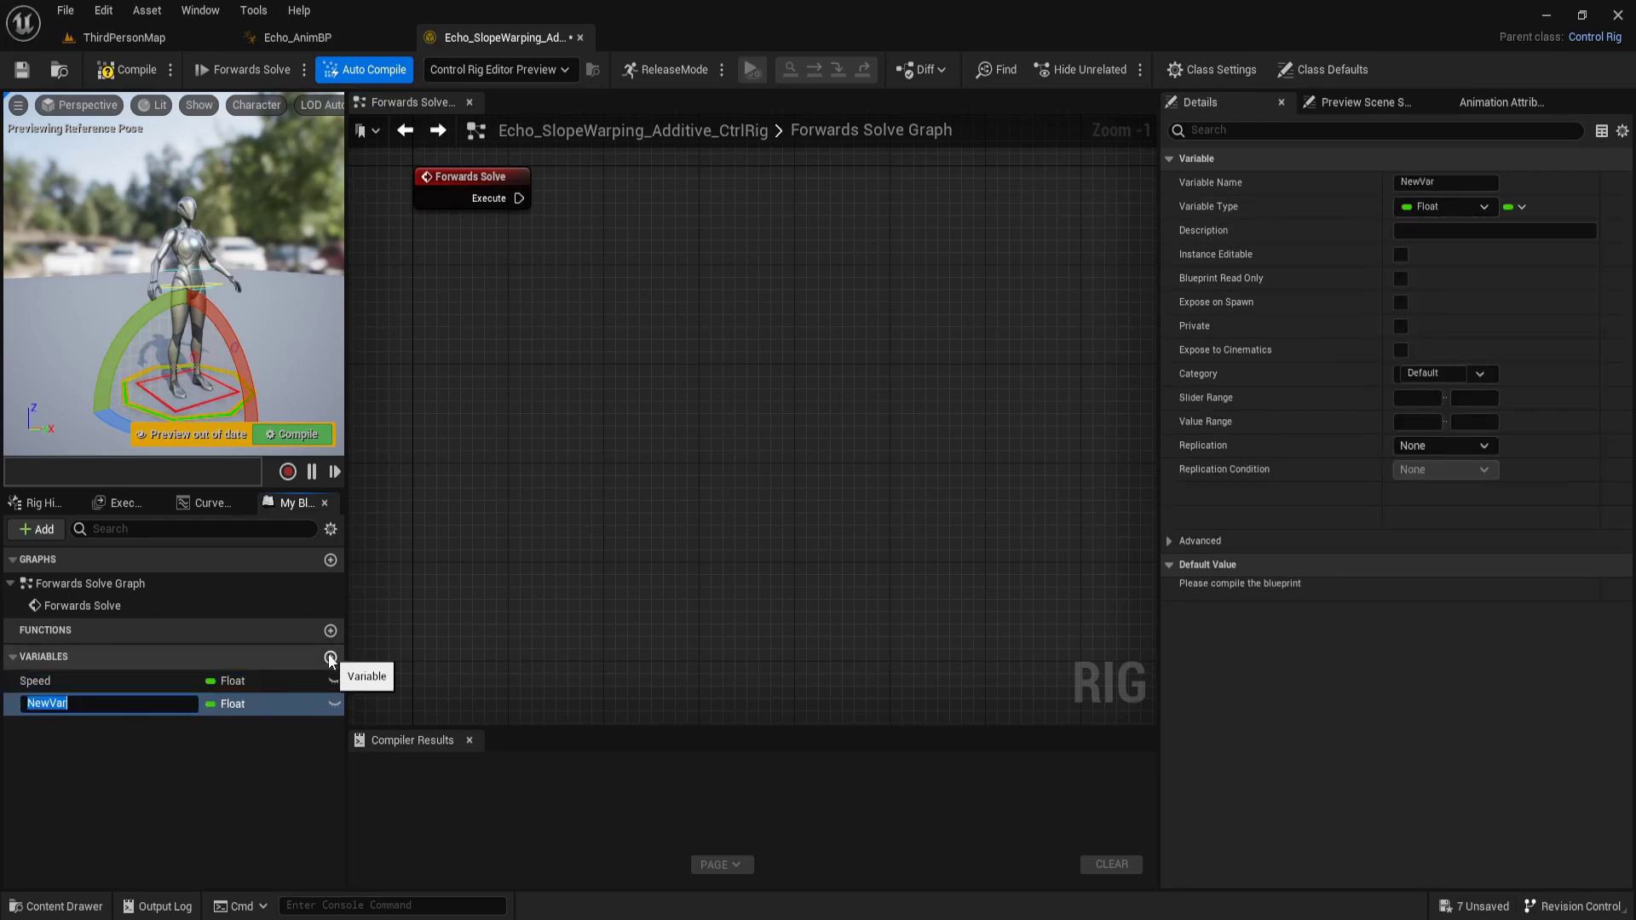
{"action": "type", "text": "F"}
{"action": "type", "text": "ootB"}
{"action": "type", "text": "lendSpee"}
{"action": "type", "text": "d"}
{"action": "key", "text": "Return"}
{"action": "left_click", "coordinate": [331, 658]}
{"action": "type", "text": "P"}
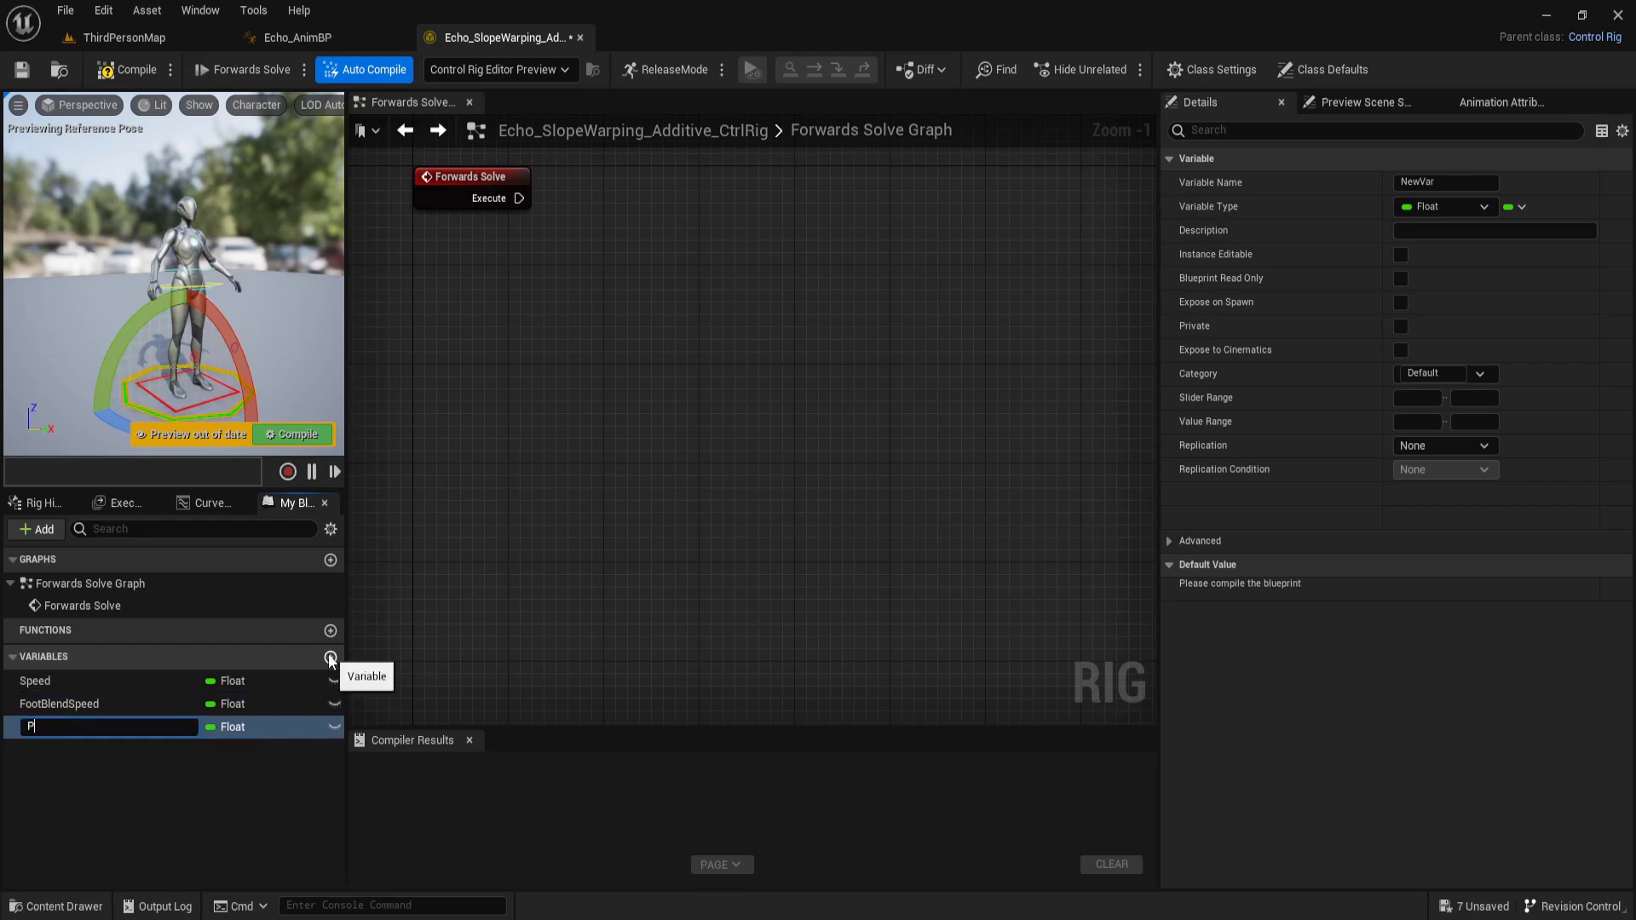
{"action": "type", "text": "elvisBl"}
{"action": "type", "text": "endSpe"}
{"action": "type", "text": "ed"}
{"action": "key", "text": "Return"}
Add a Boolean variable named EnableFBIK
{"action": "left_click", "coordinate": [330, 658]}
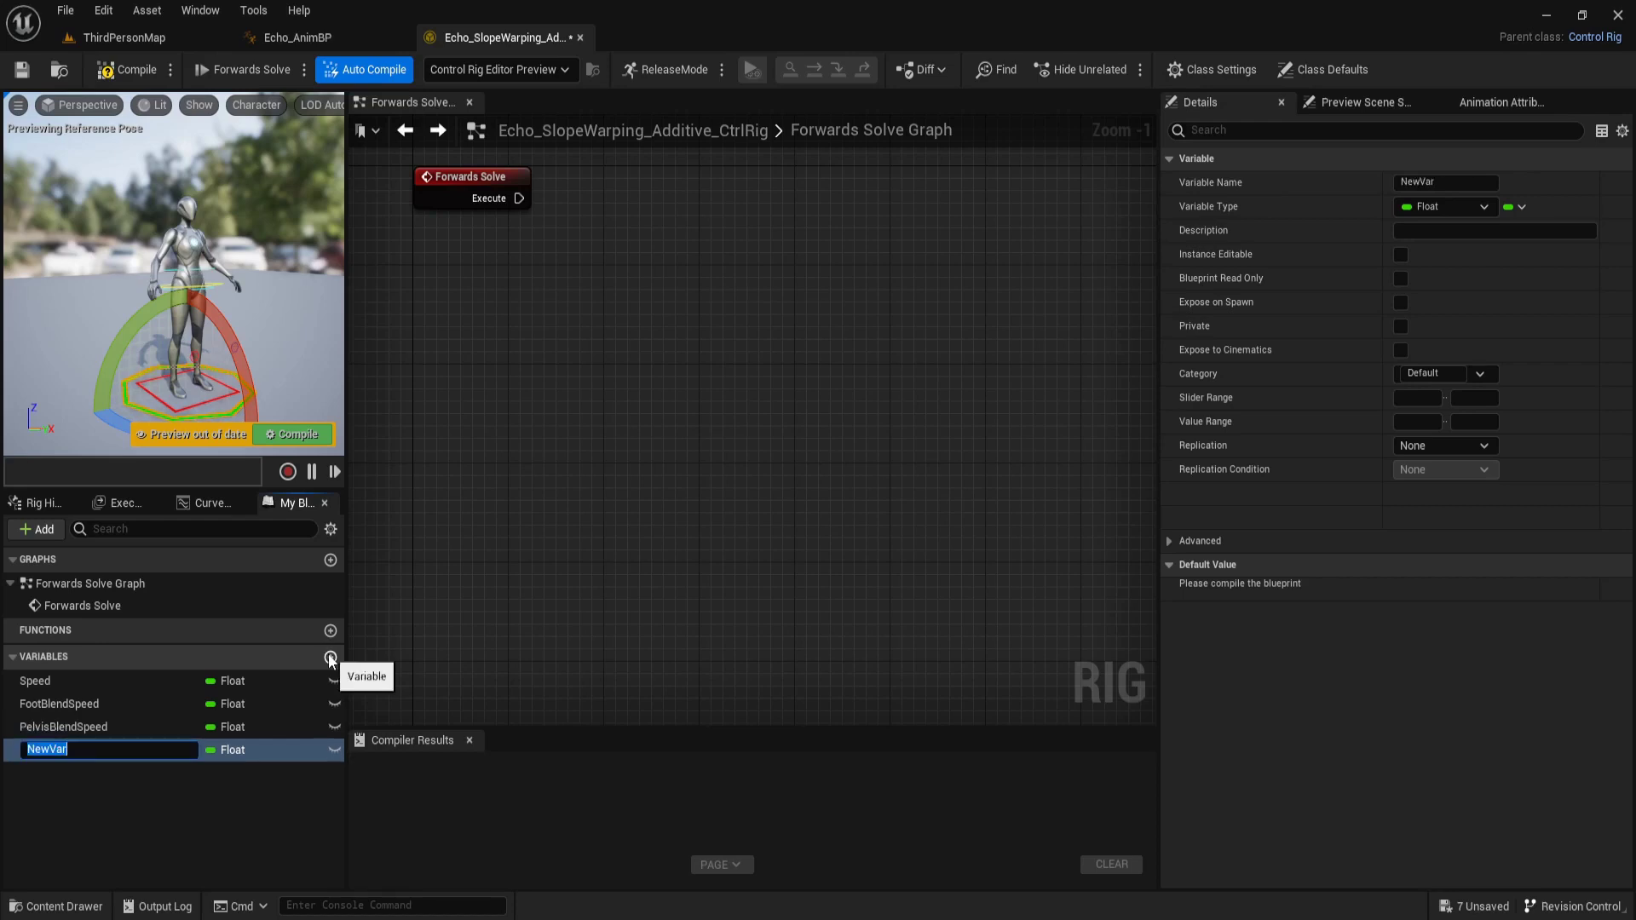
{"action": "type", "text": "EnableF"}
{"action": "type", "text": "BI"}
{"action": "type", "text": "K"}
{"action": "key", "text": "Return"}
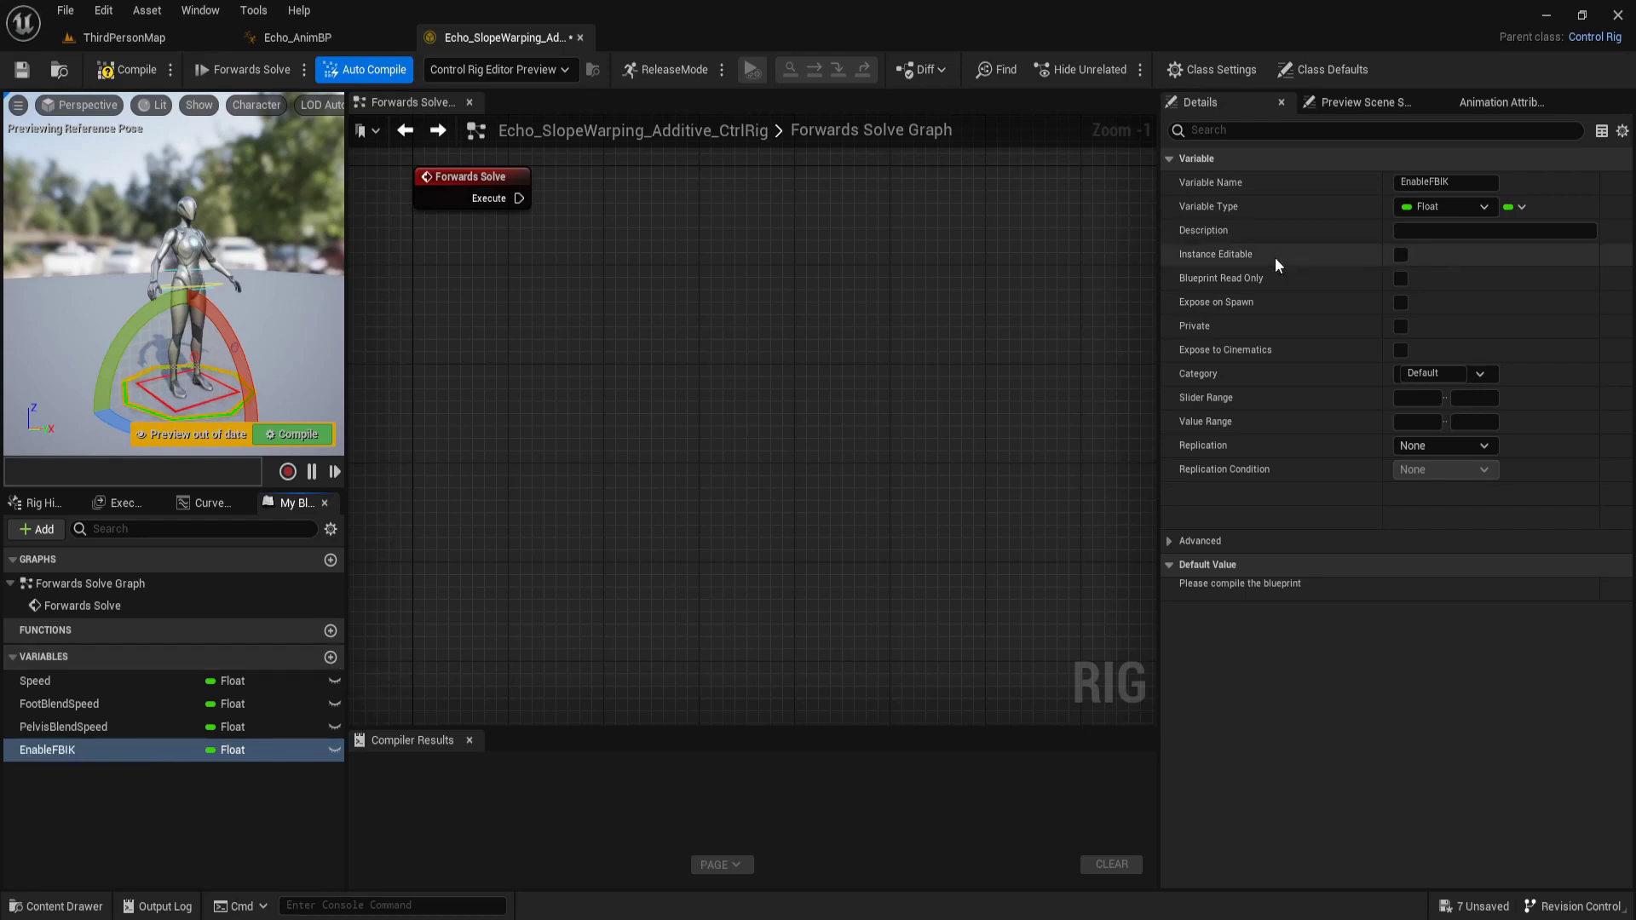
{"action": "left_click", "coordinate": [1440, 206]}
{"action": "left_click", "coordinate": [1429, 252]}
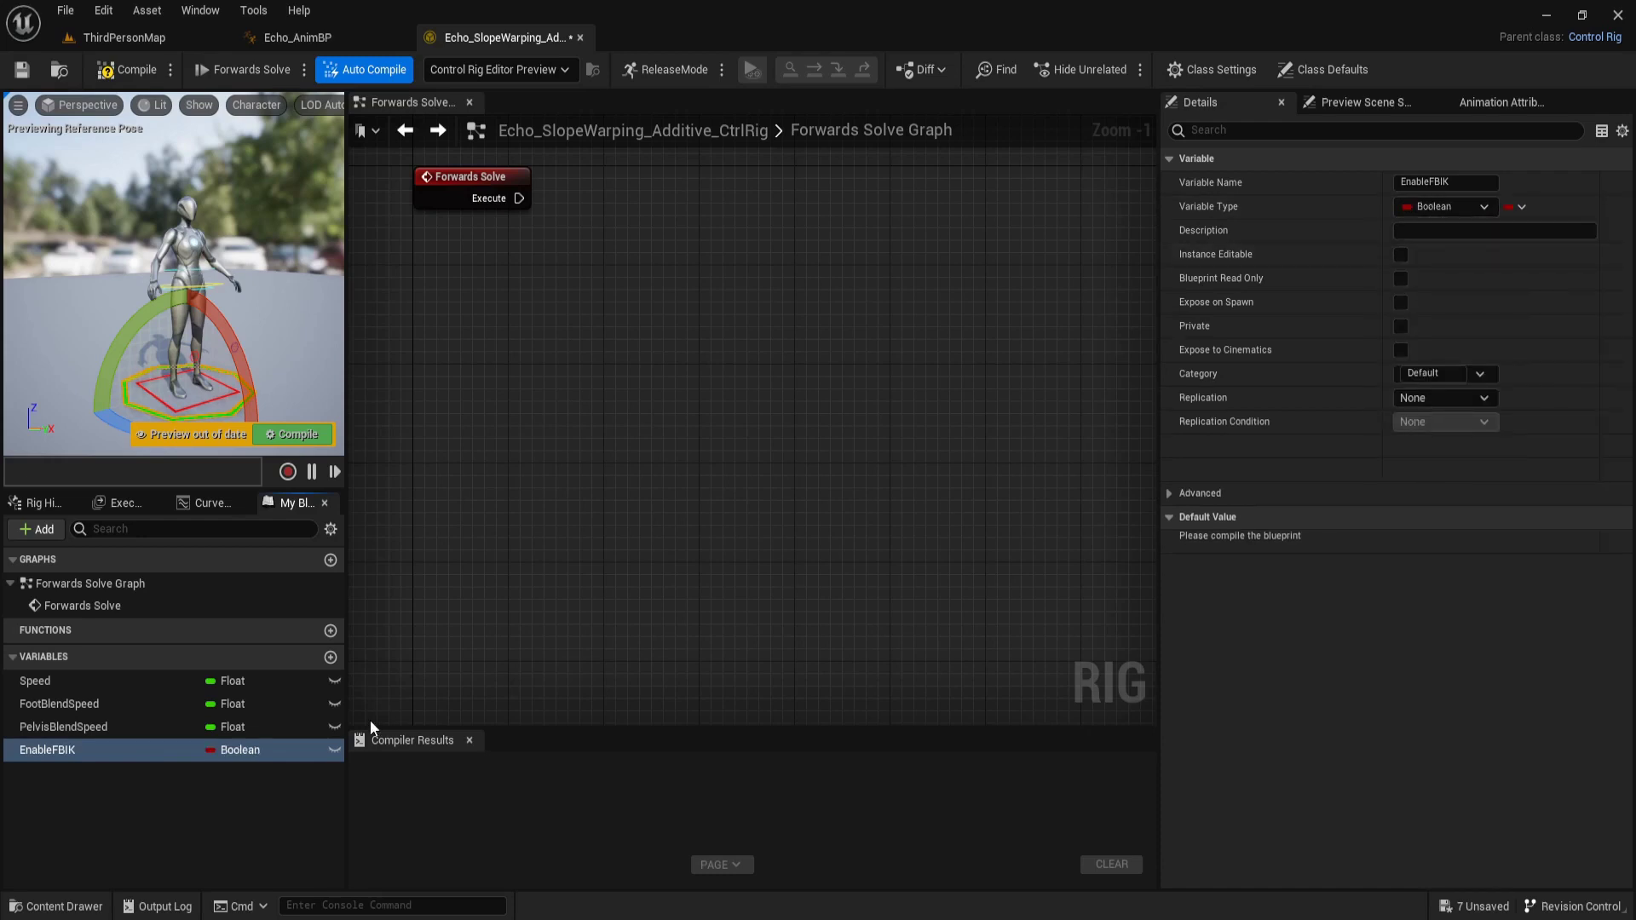
Make Speed and EnableFBIK public, then add another new variable
{"action": "mouse_move", "coordinate": [117, 916]}
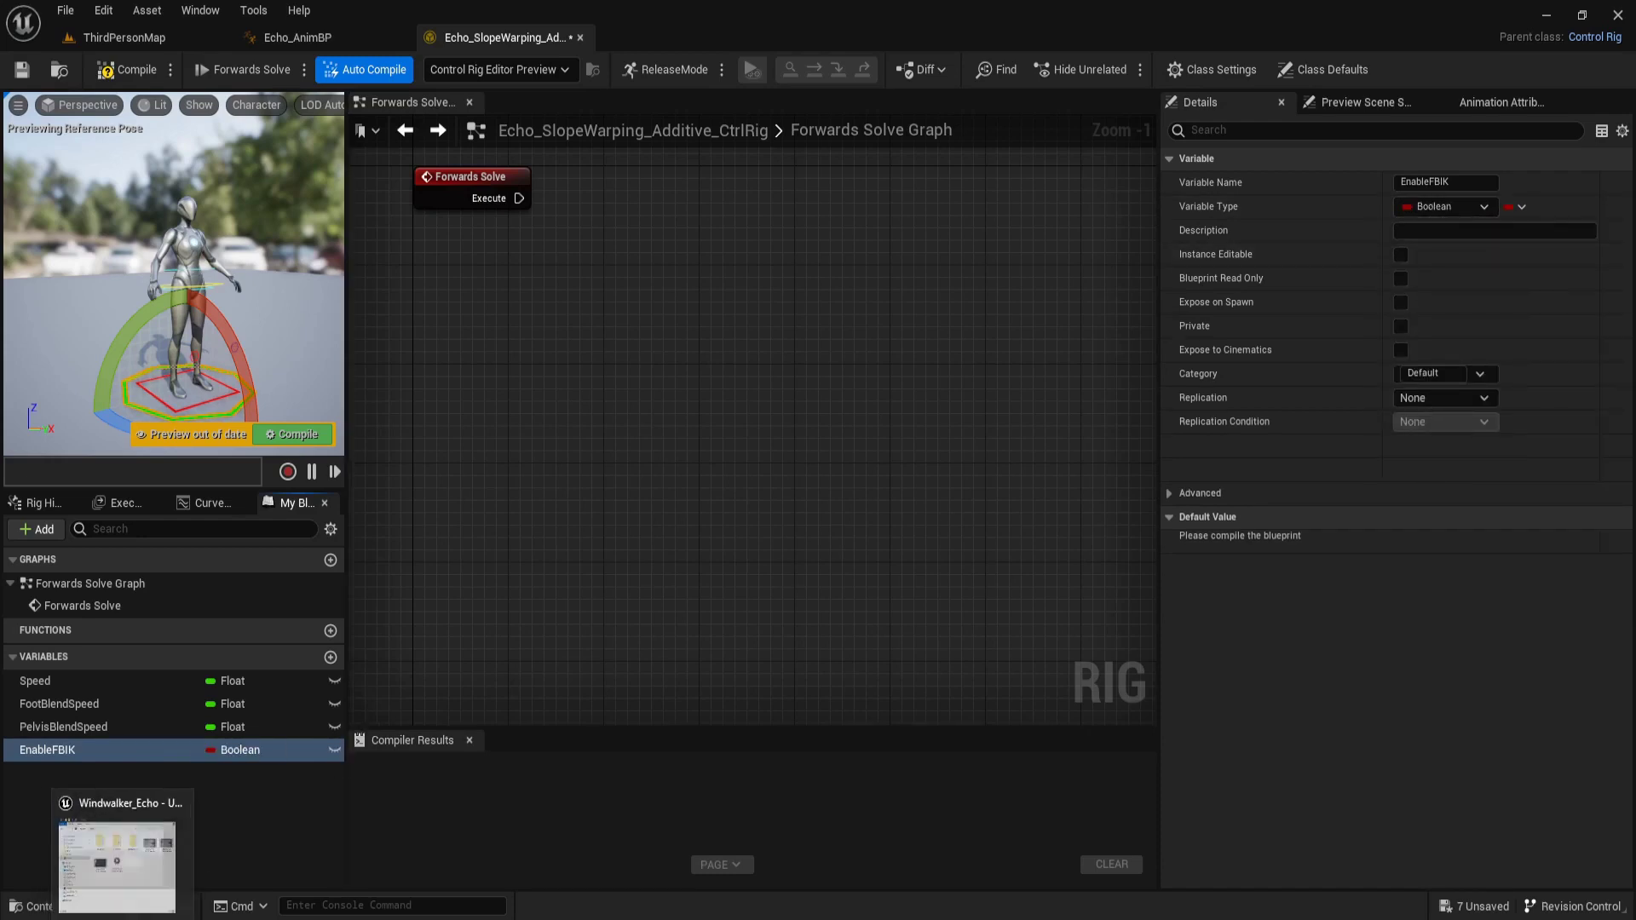
{"action": "left_click", "coordinate": [333, 682]}
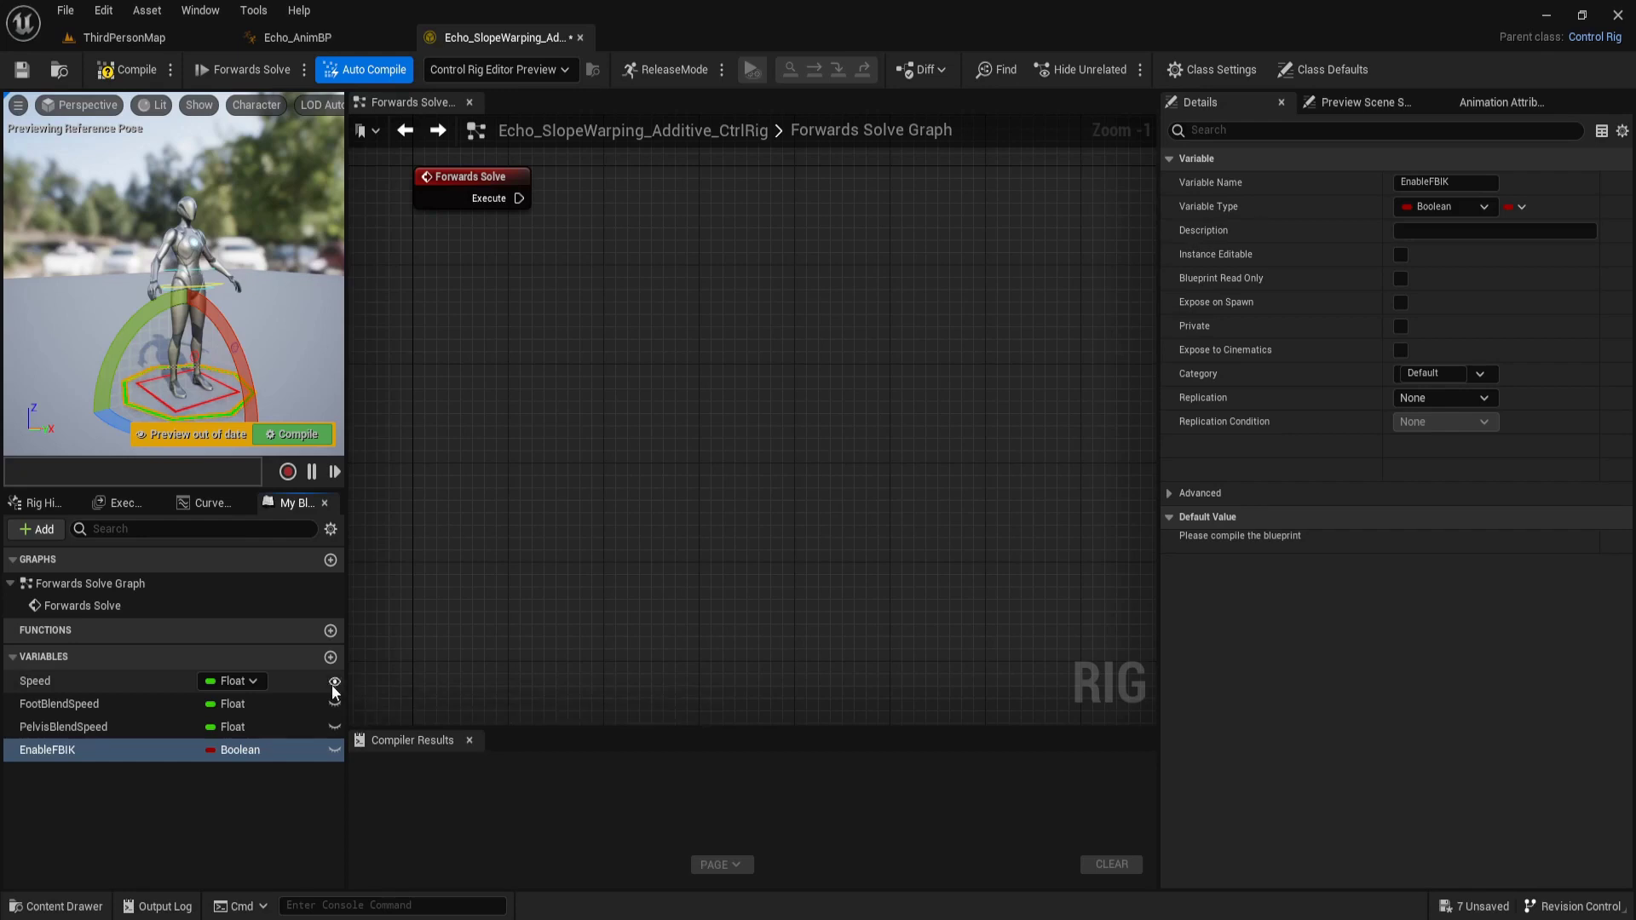
{"action": "left_click", "coordinate": [333, 750]}
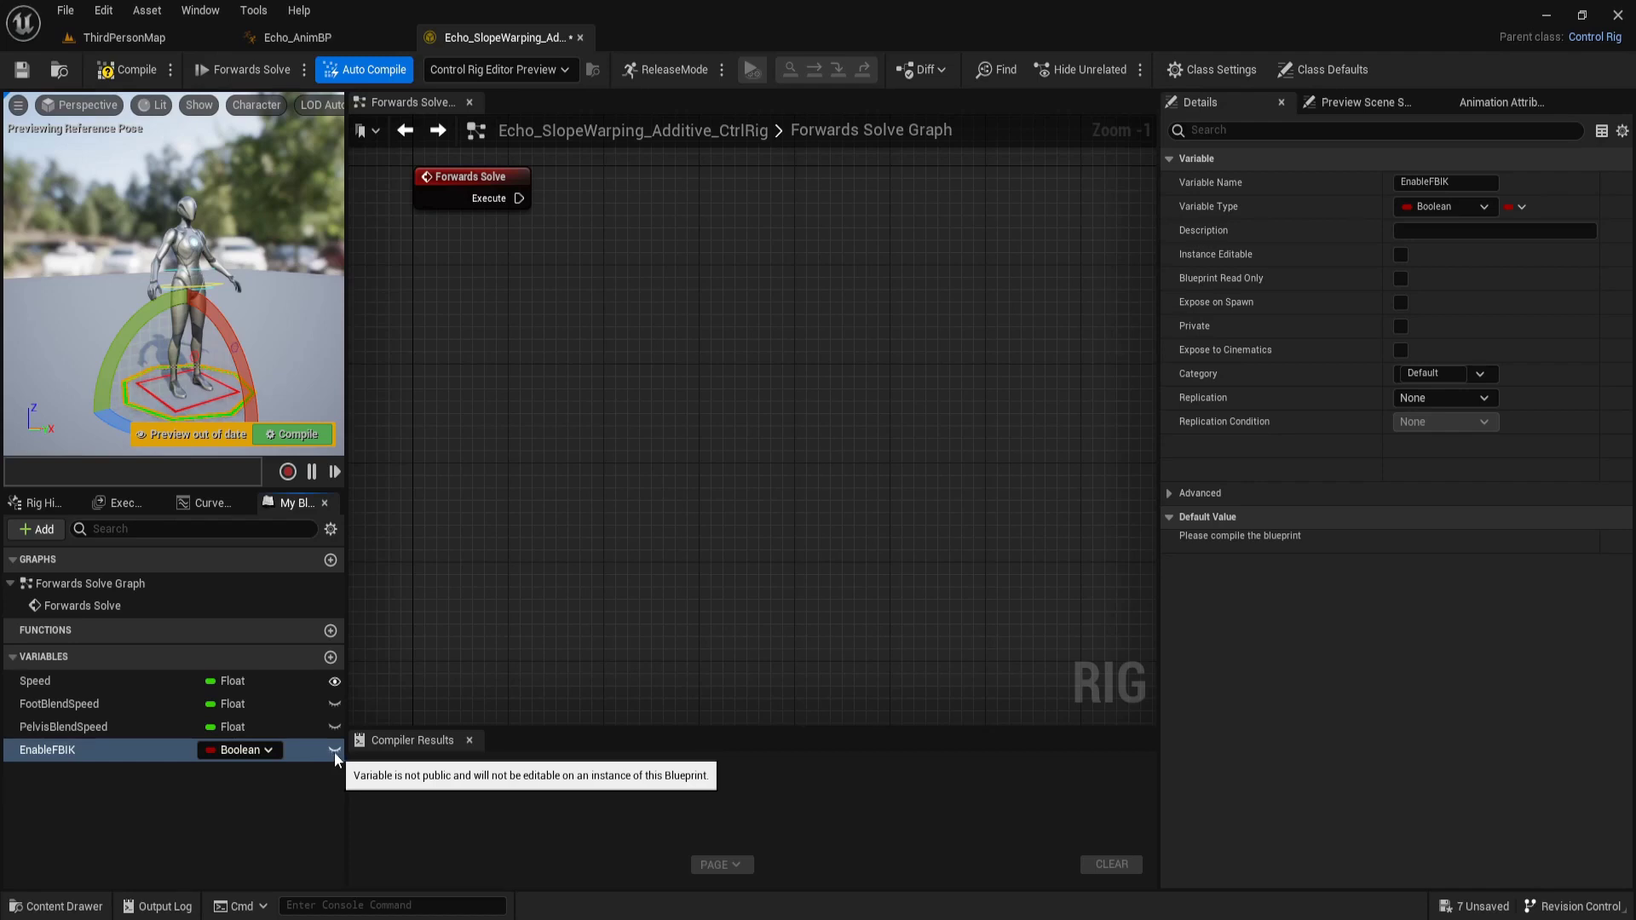
{"action": "left_click", "coordinate": [329, 658]}
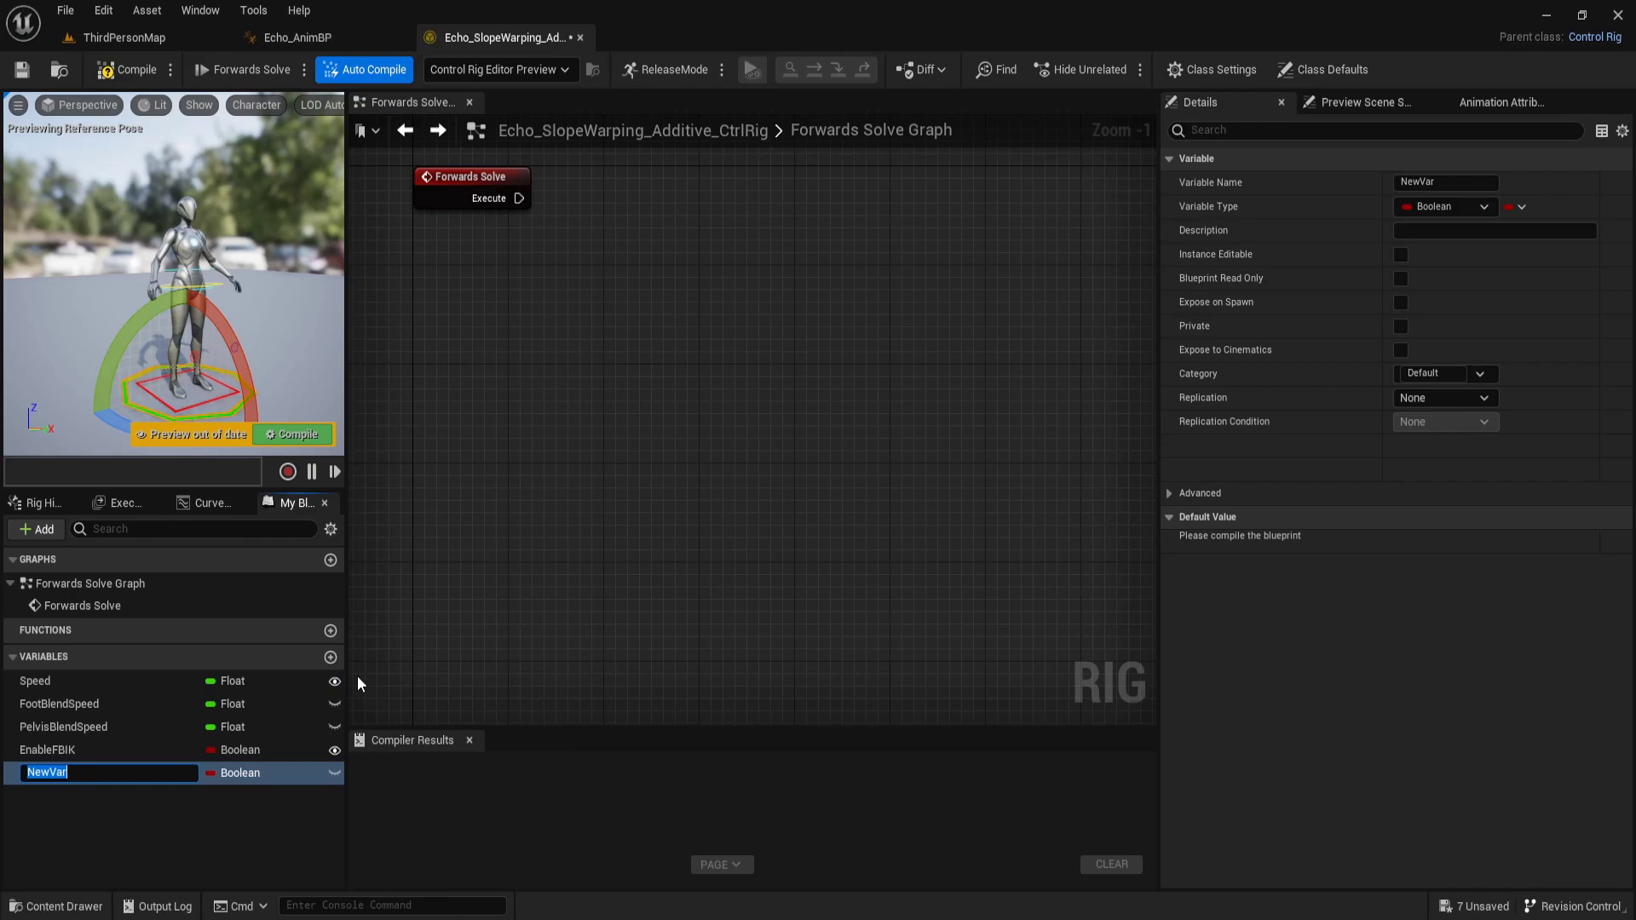
Name the new variable AimAxis and make it a Vector
{"action": "type", "text": "Aim"}
{"action": "type", "text": "Axis"}
{"action": "key", "text": "Return"}
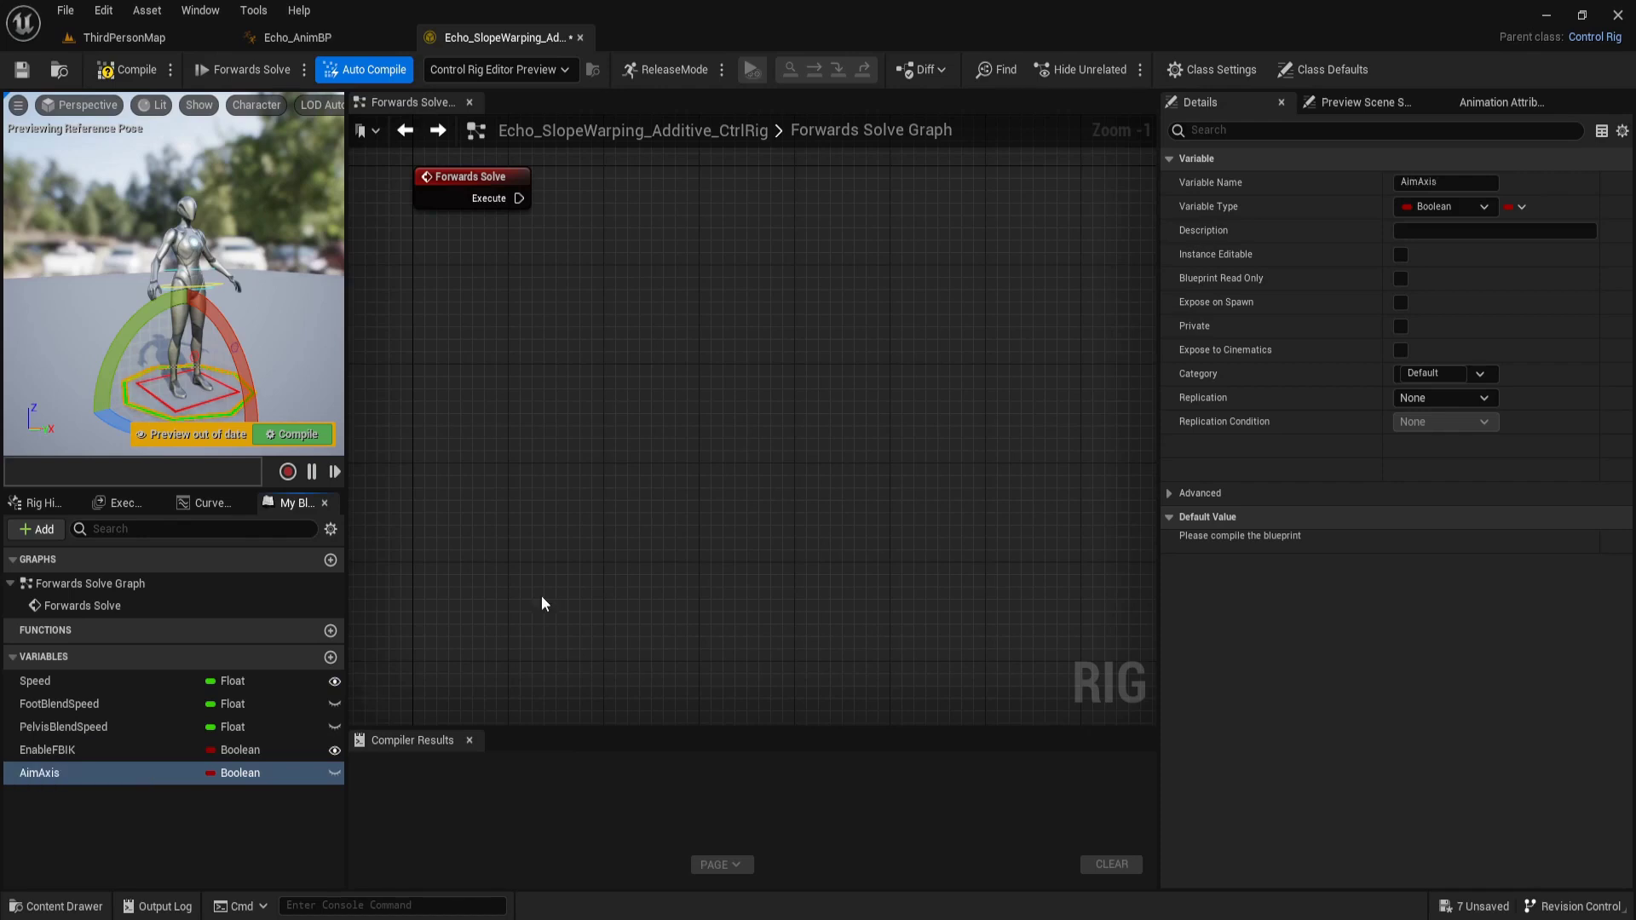
{"action": "left_click", "coordinate": [1452, 208]}
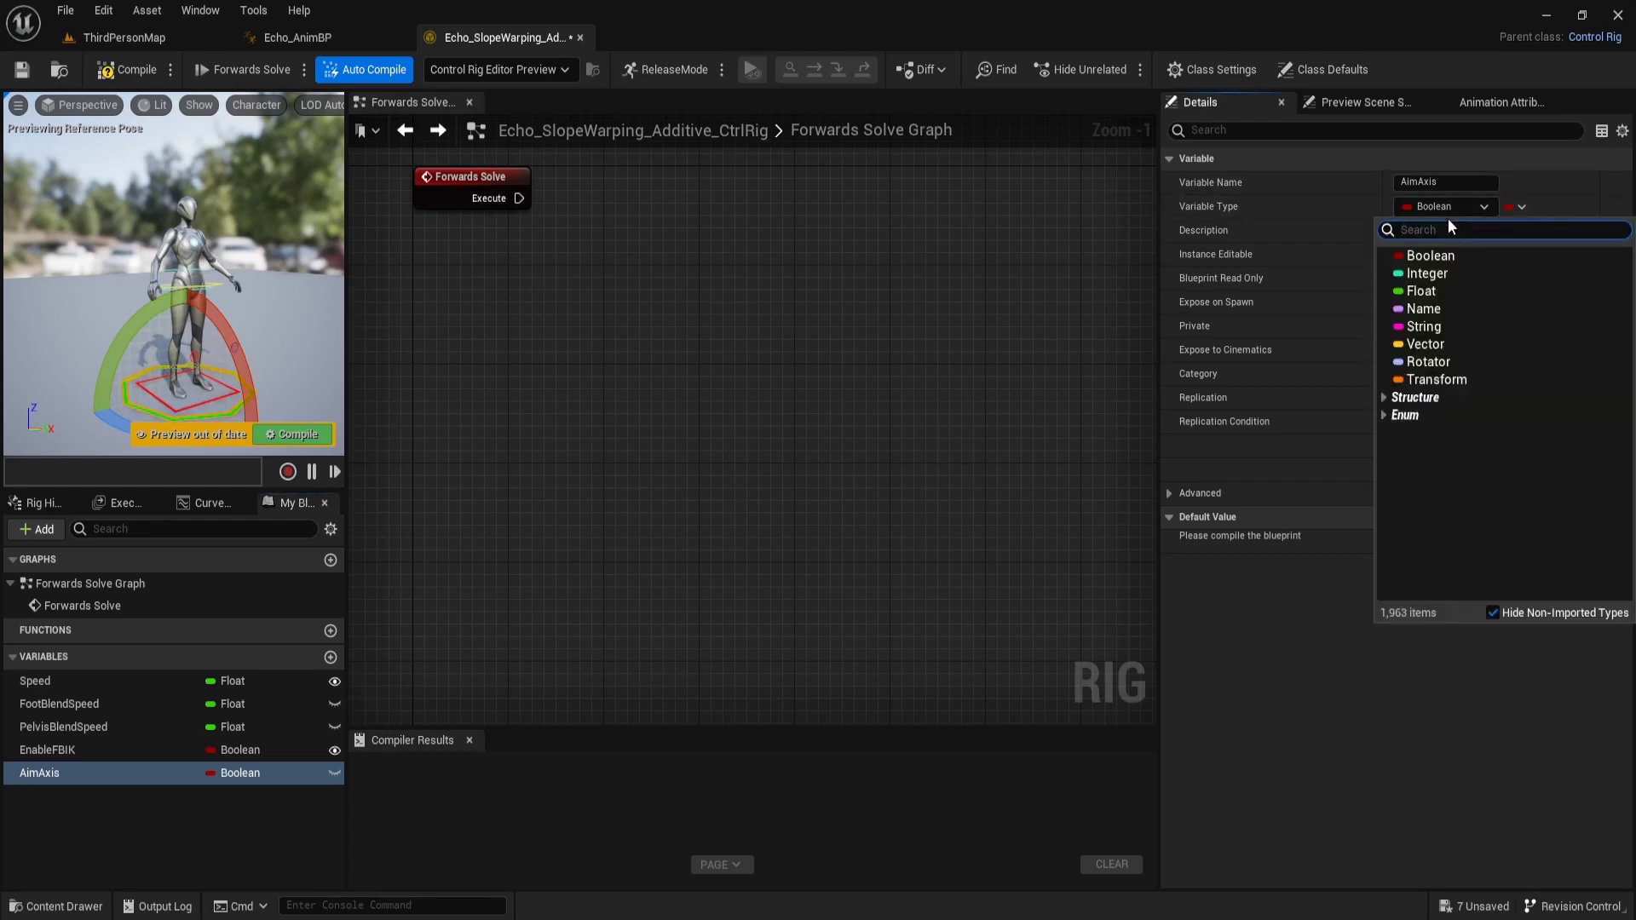
{"action": "left_click", "coordinate": [1428, 344]}
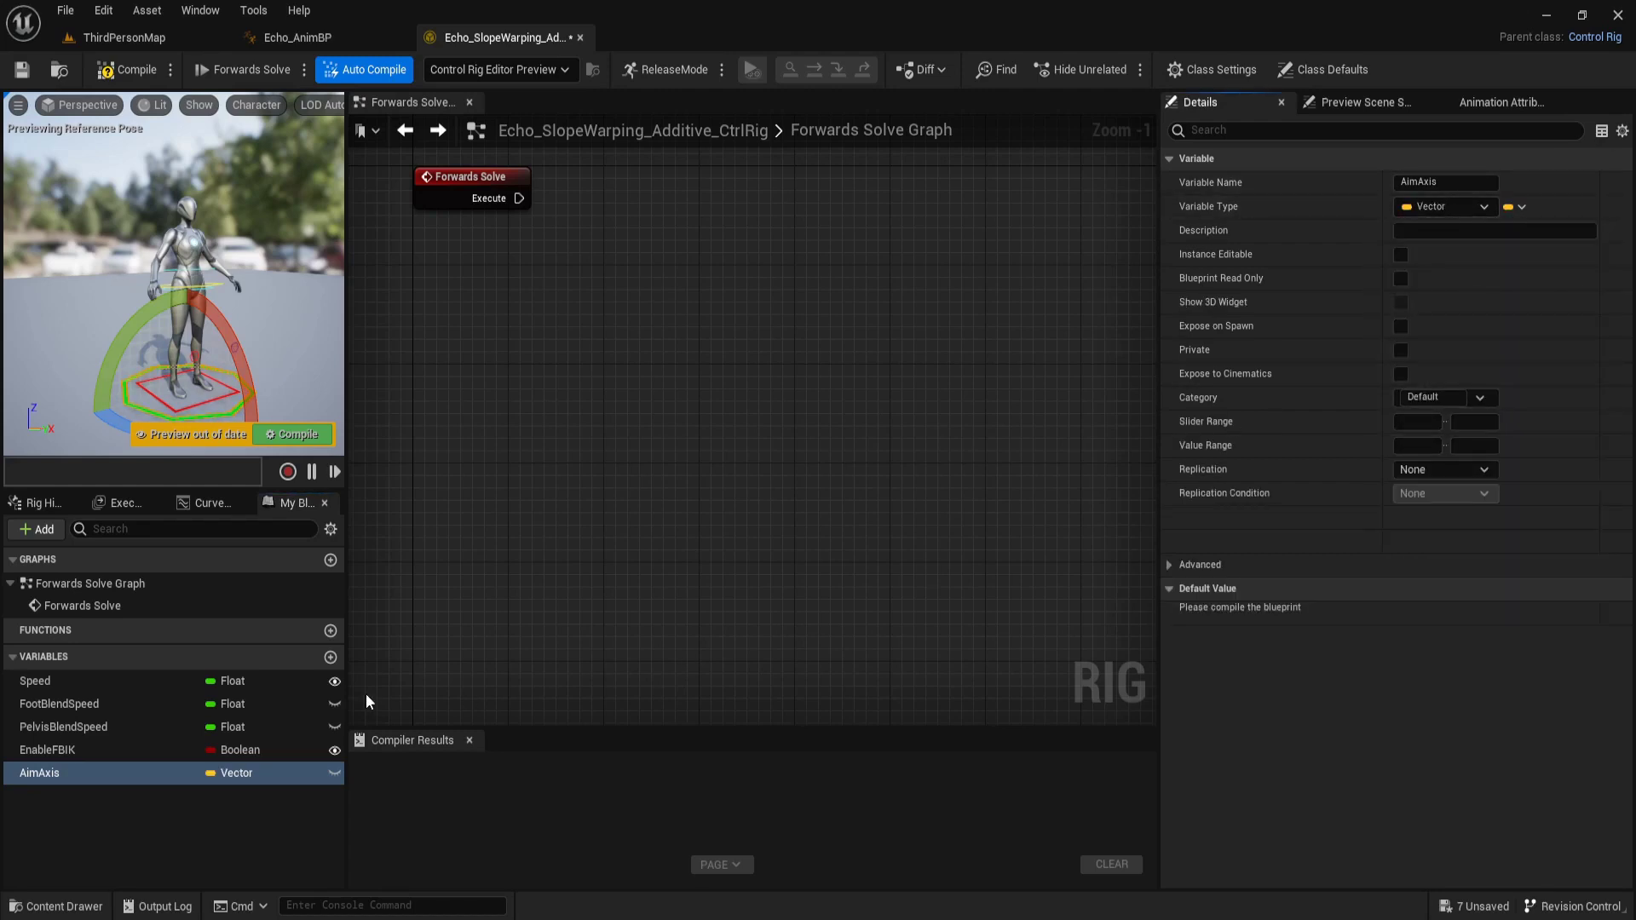
Add an IK_Foot variable of type Rig Element Key
{"action": "left_click", "coordinate": [330, 658]}
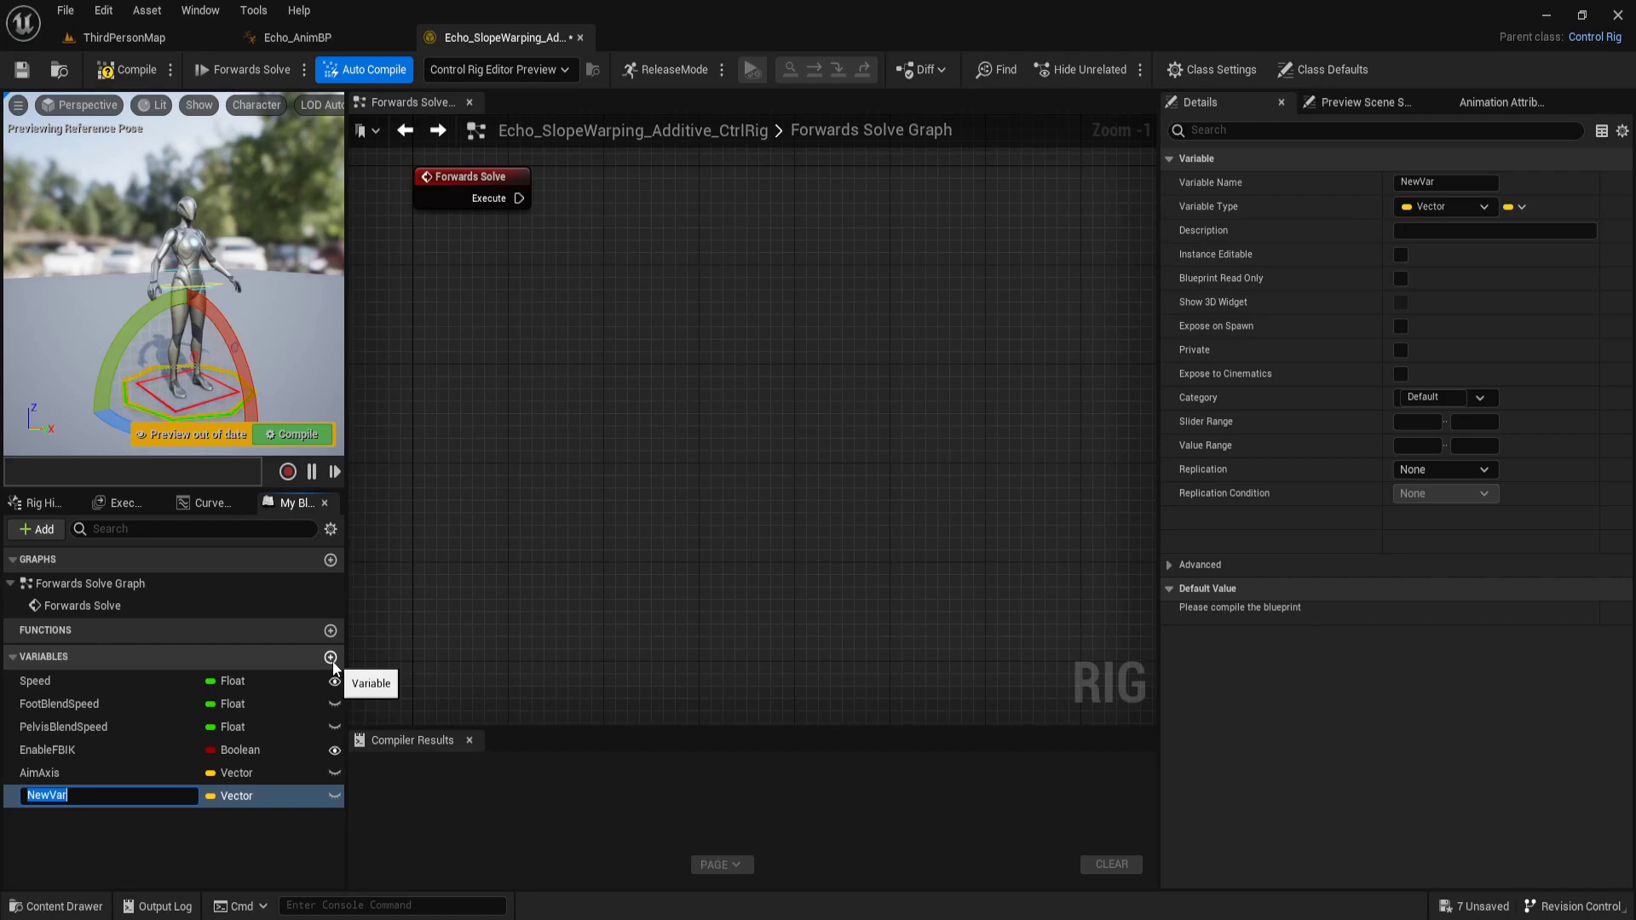
{"action": "type", "text": "IK_"}
{"action": "type", "text": "F"}
{"action": "type", "text": "oot"}
{"action": "key", "text": "Return"}
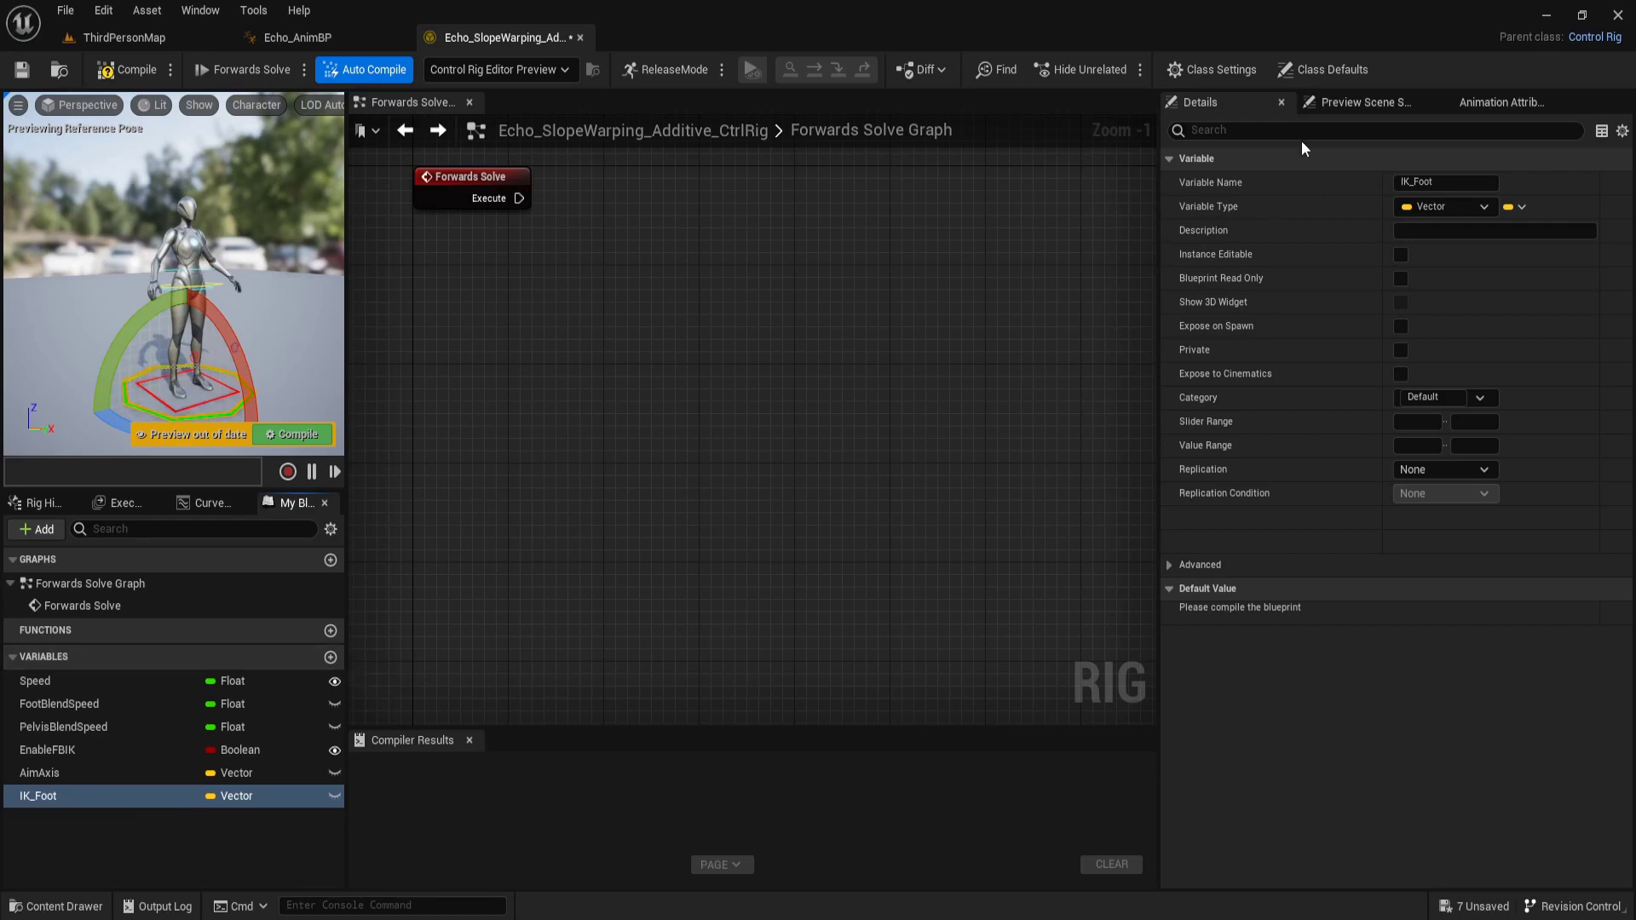
{"action": "left_click", "coordinate": [1449, 205]}
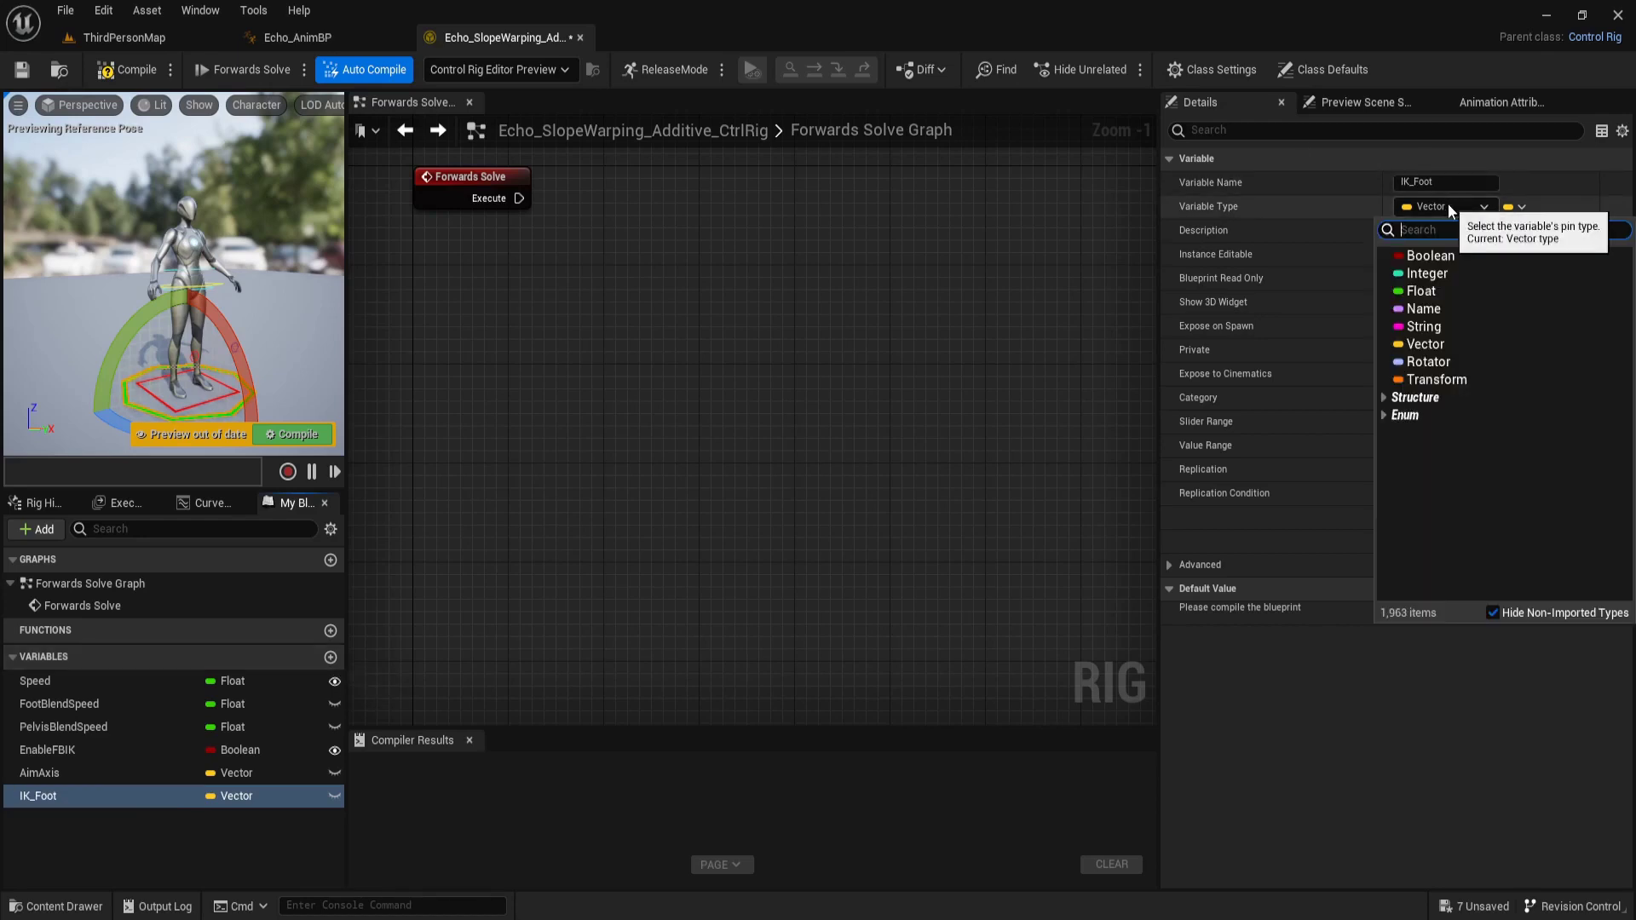
{"action": "type", "text": "rig e"}
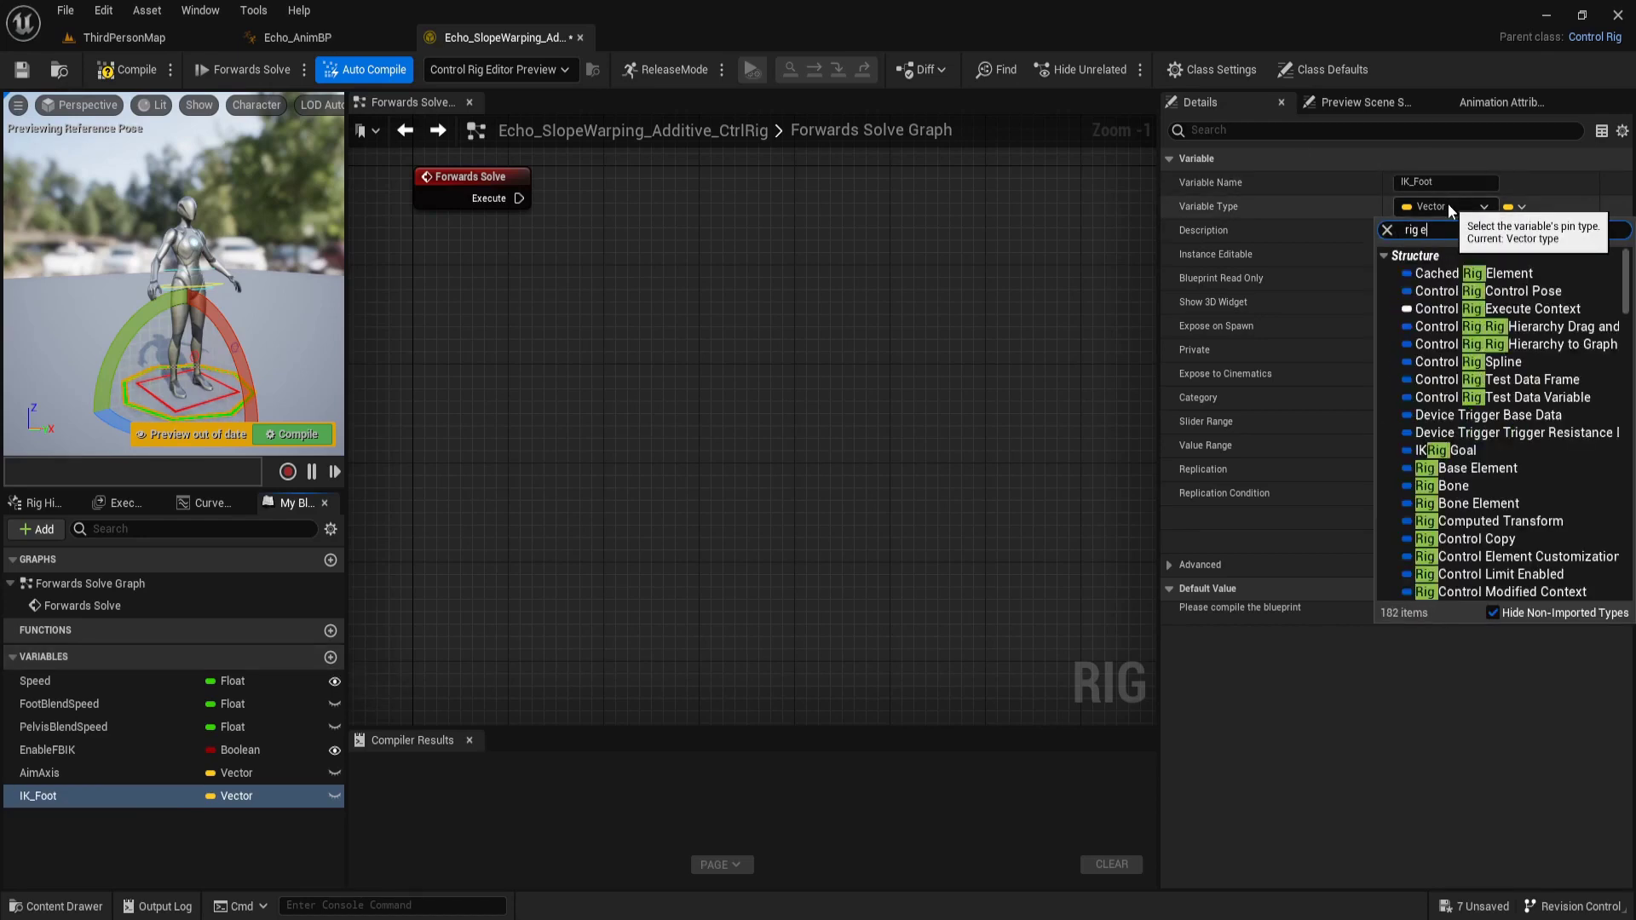
{"action": "type", "text": "lem"}
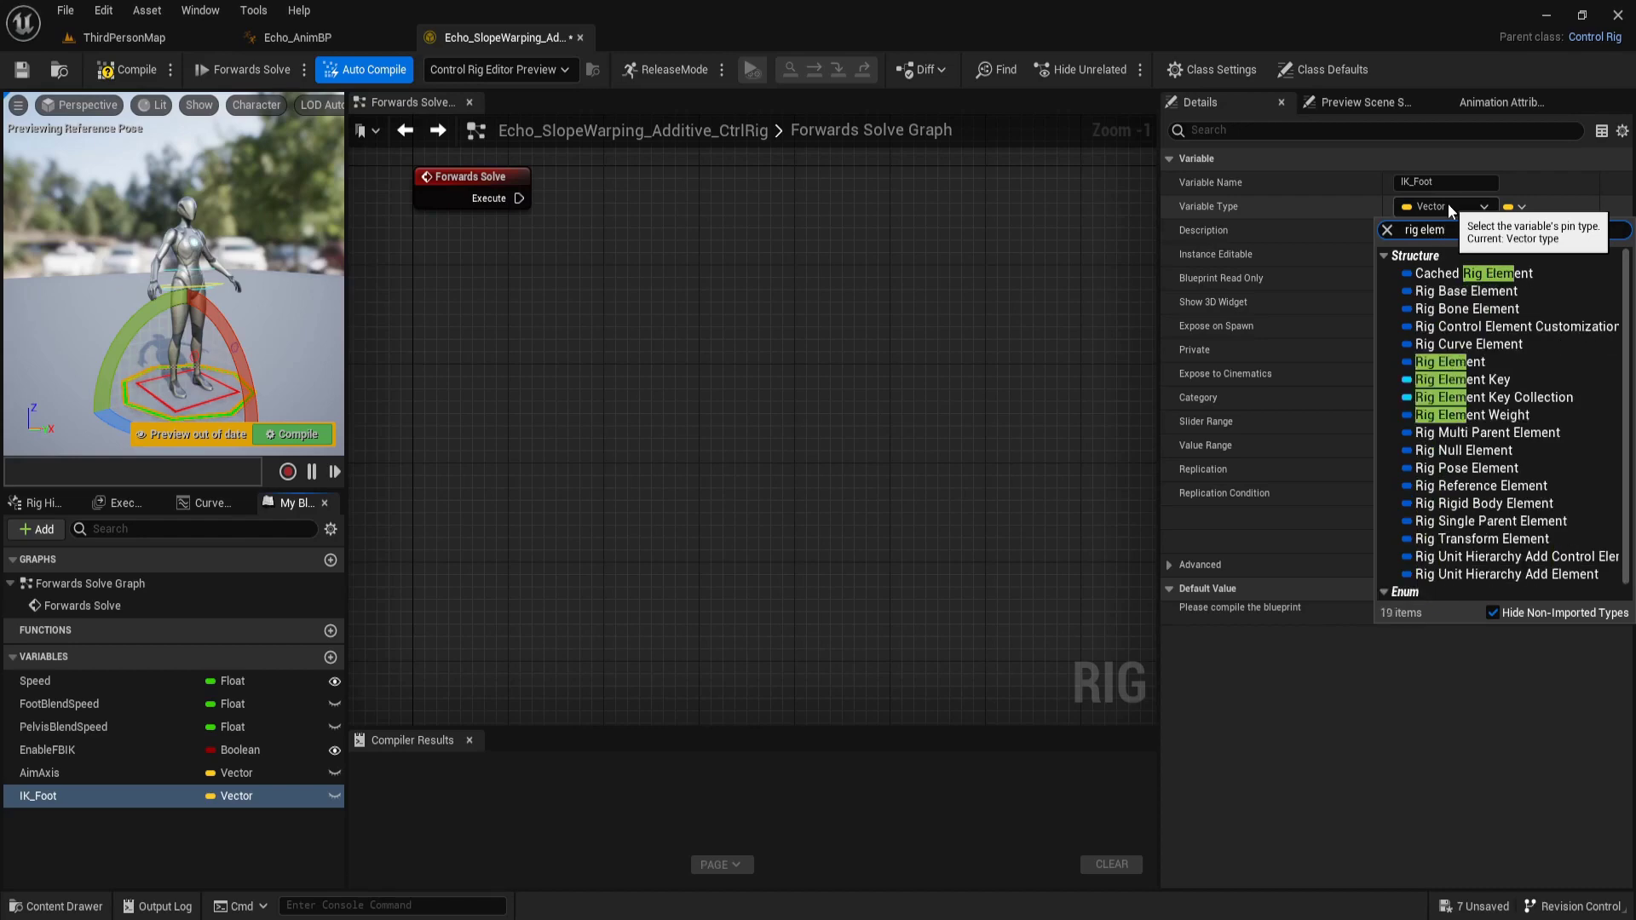
{"action": "left_click", "coordinate": [1454, 380]}
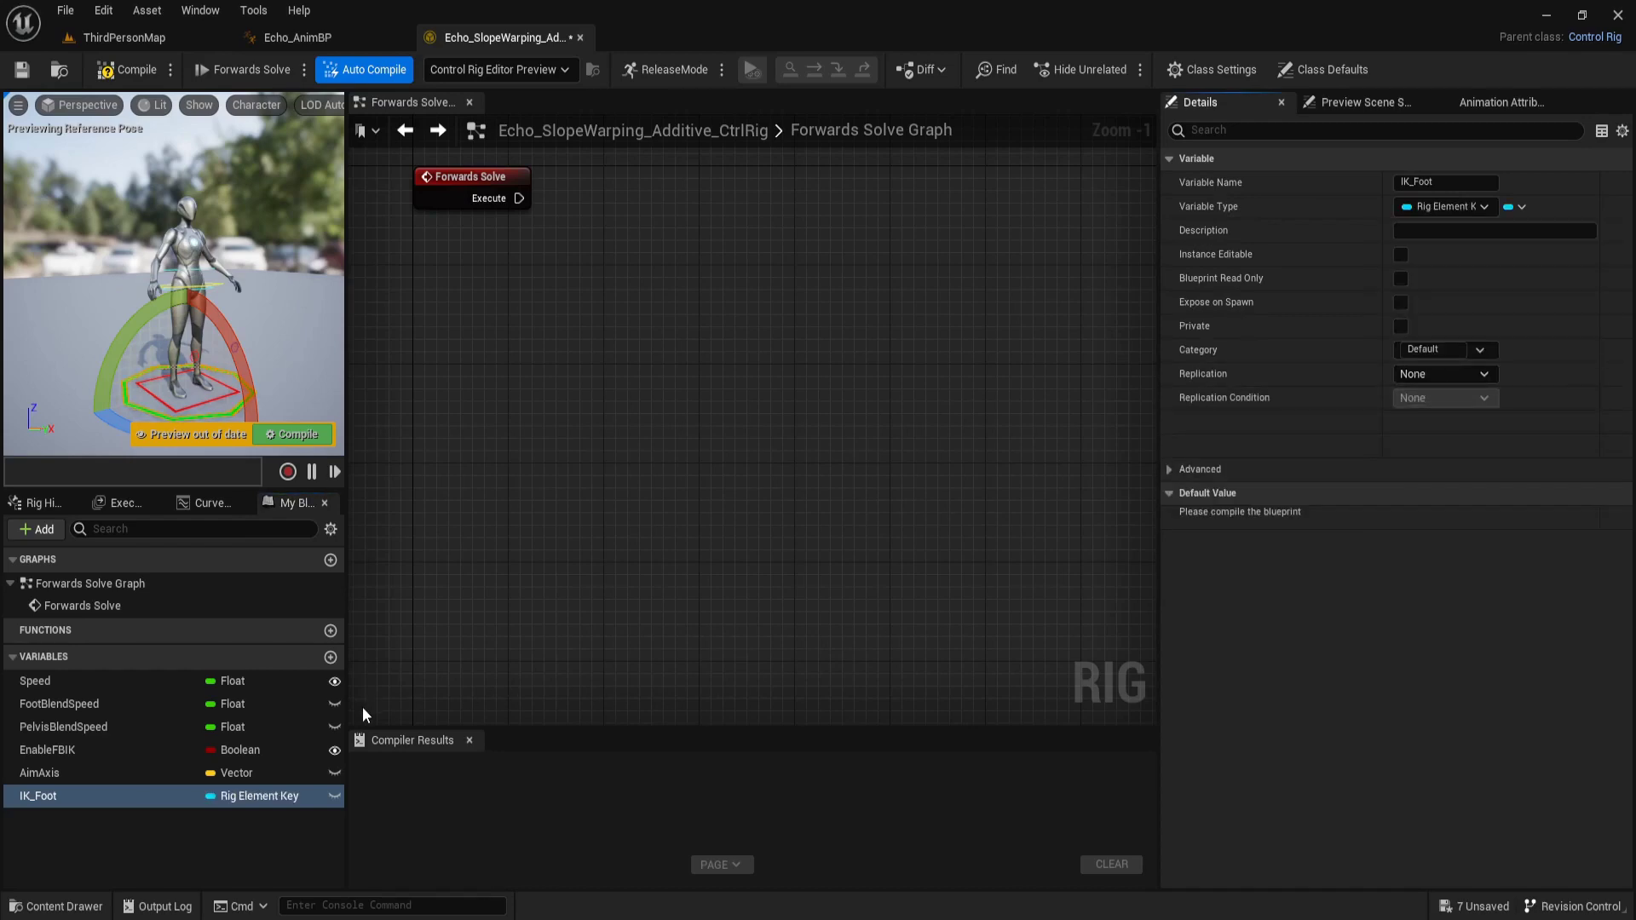
Add a Vector variable named LeftFootHit
{"action": "left_click", "coordinate": [331, 659]}
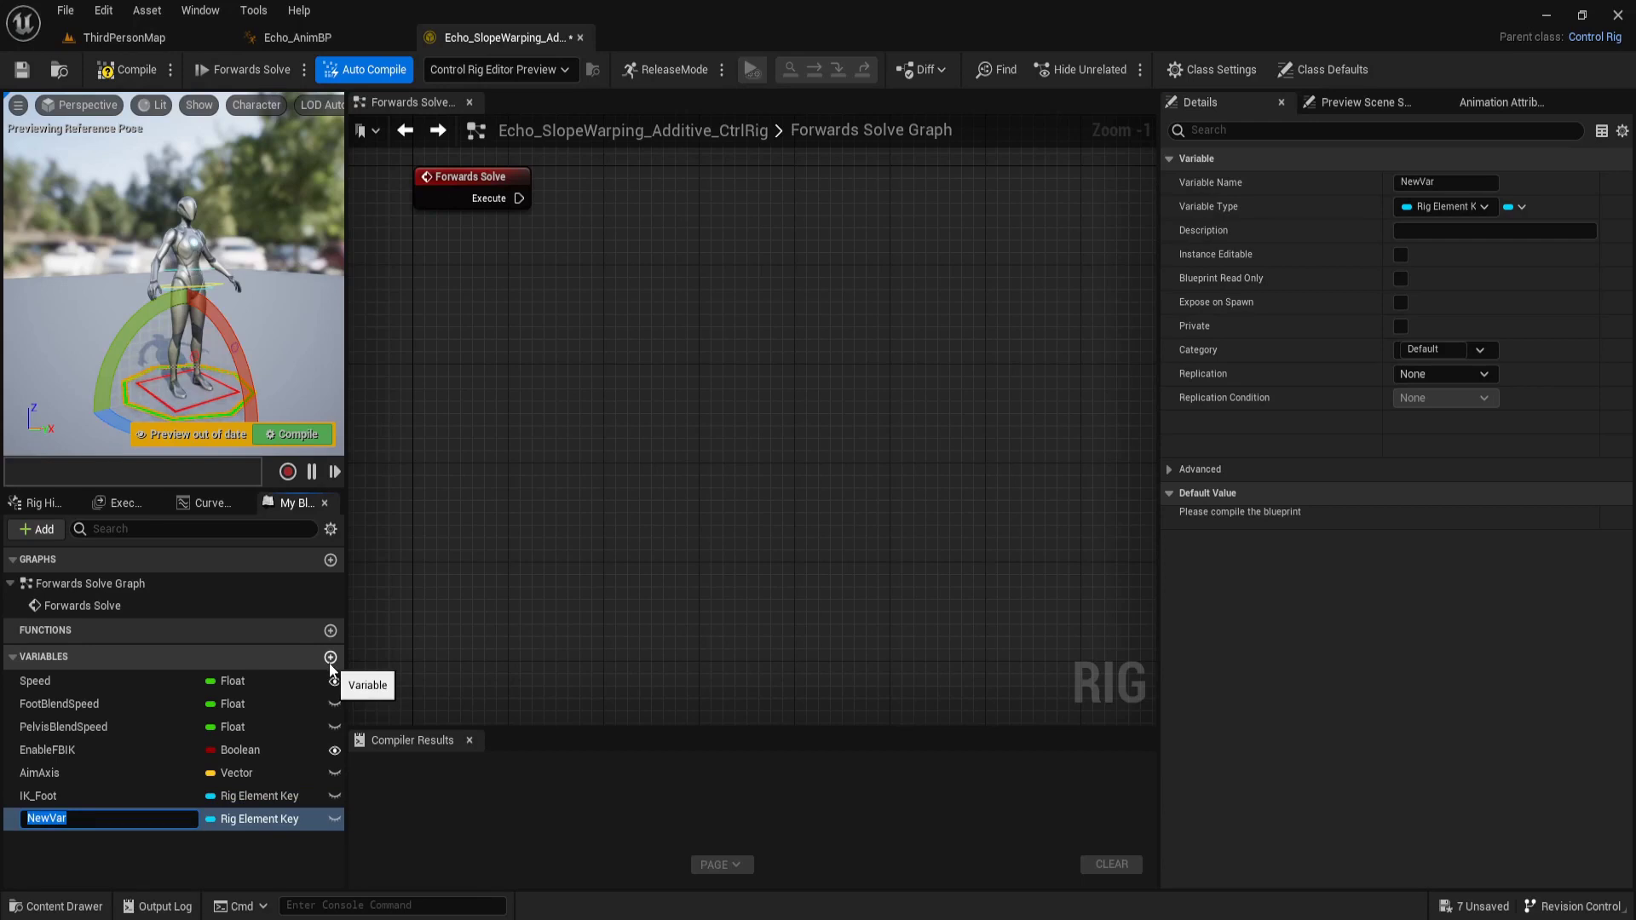
{"action": "type", "text": "Left"}
{"action": "type", "text": "Foot"}
{"action": "type", "text": "Hit"}
{"action": "key", "text": "Return"}
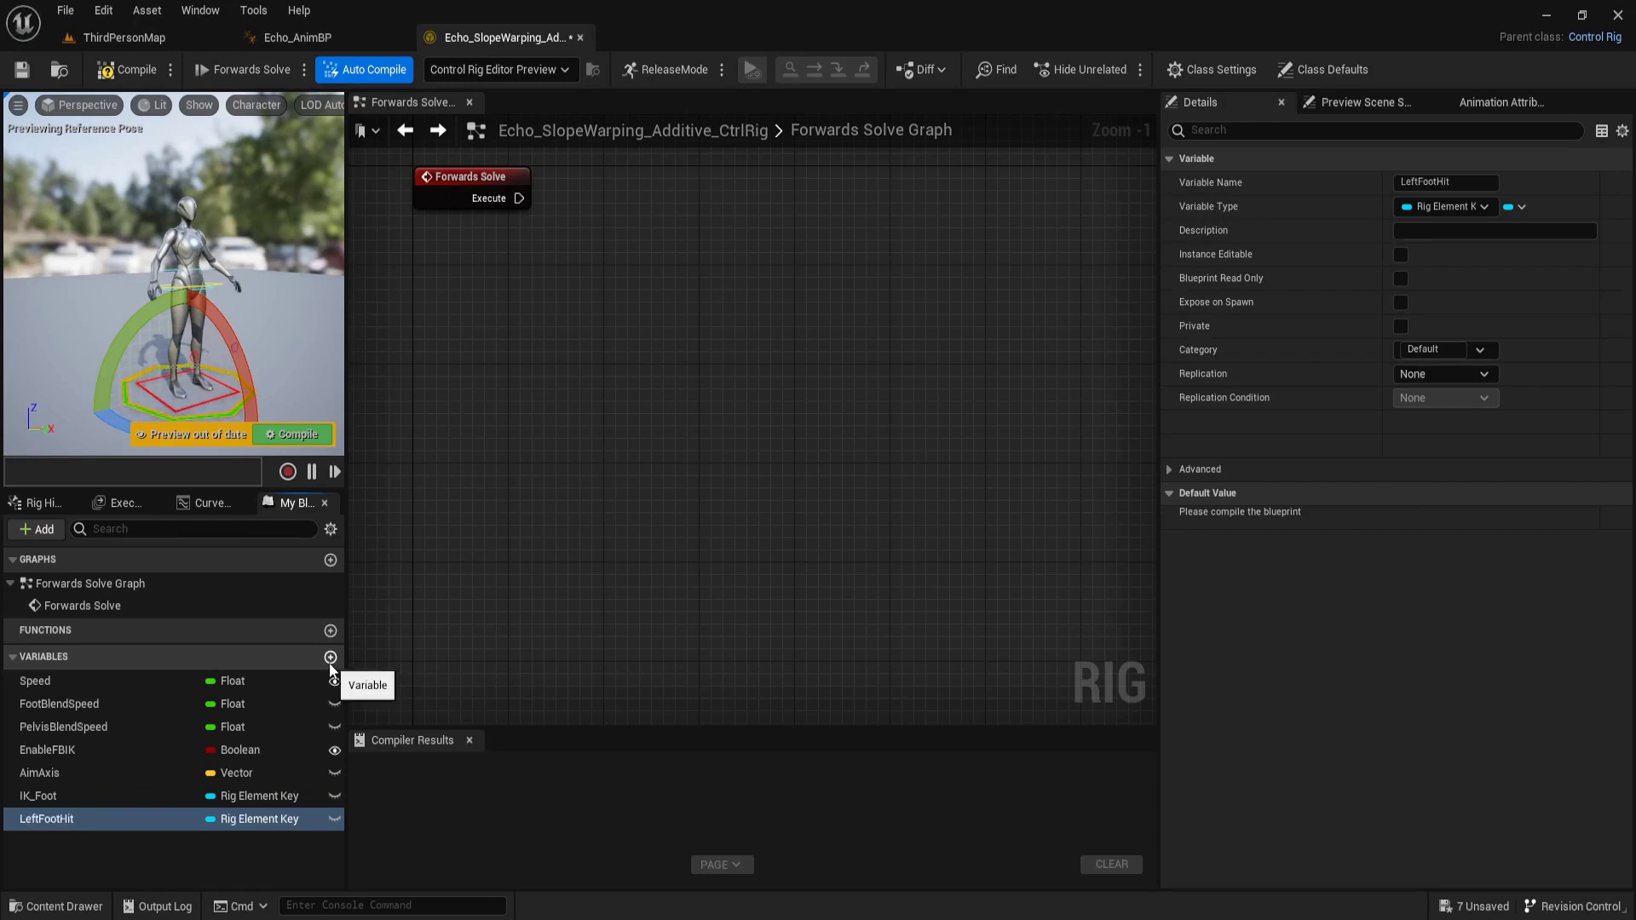
{"action": "left_click", "coordinate": [1444, 205]}
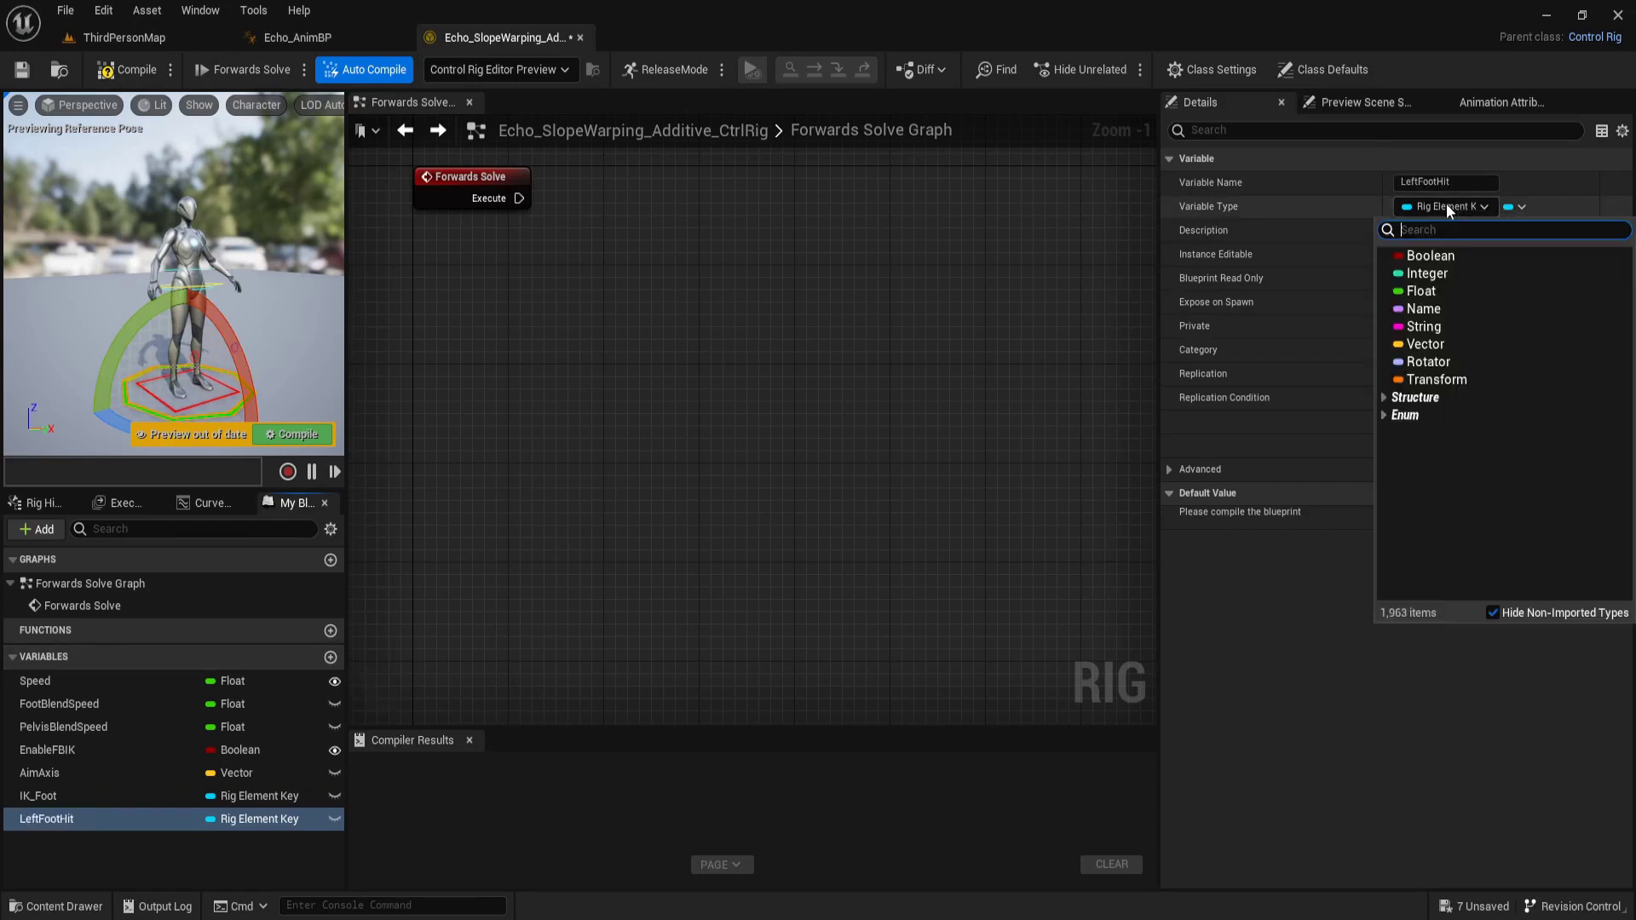
{"action": "left_click", "coordinate": [1412, 343]}
Add a variable named RightFootHit
{"action": "left_click", "coordinate": [331, 658]}
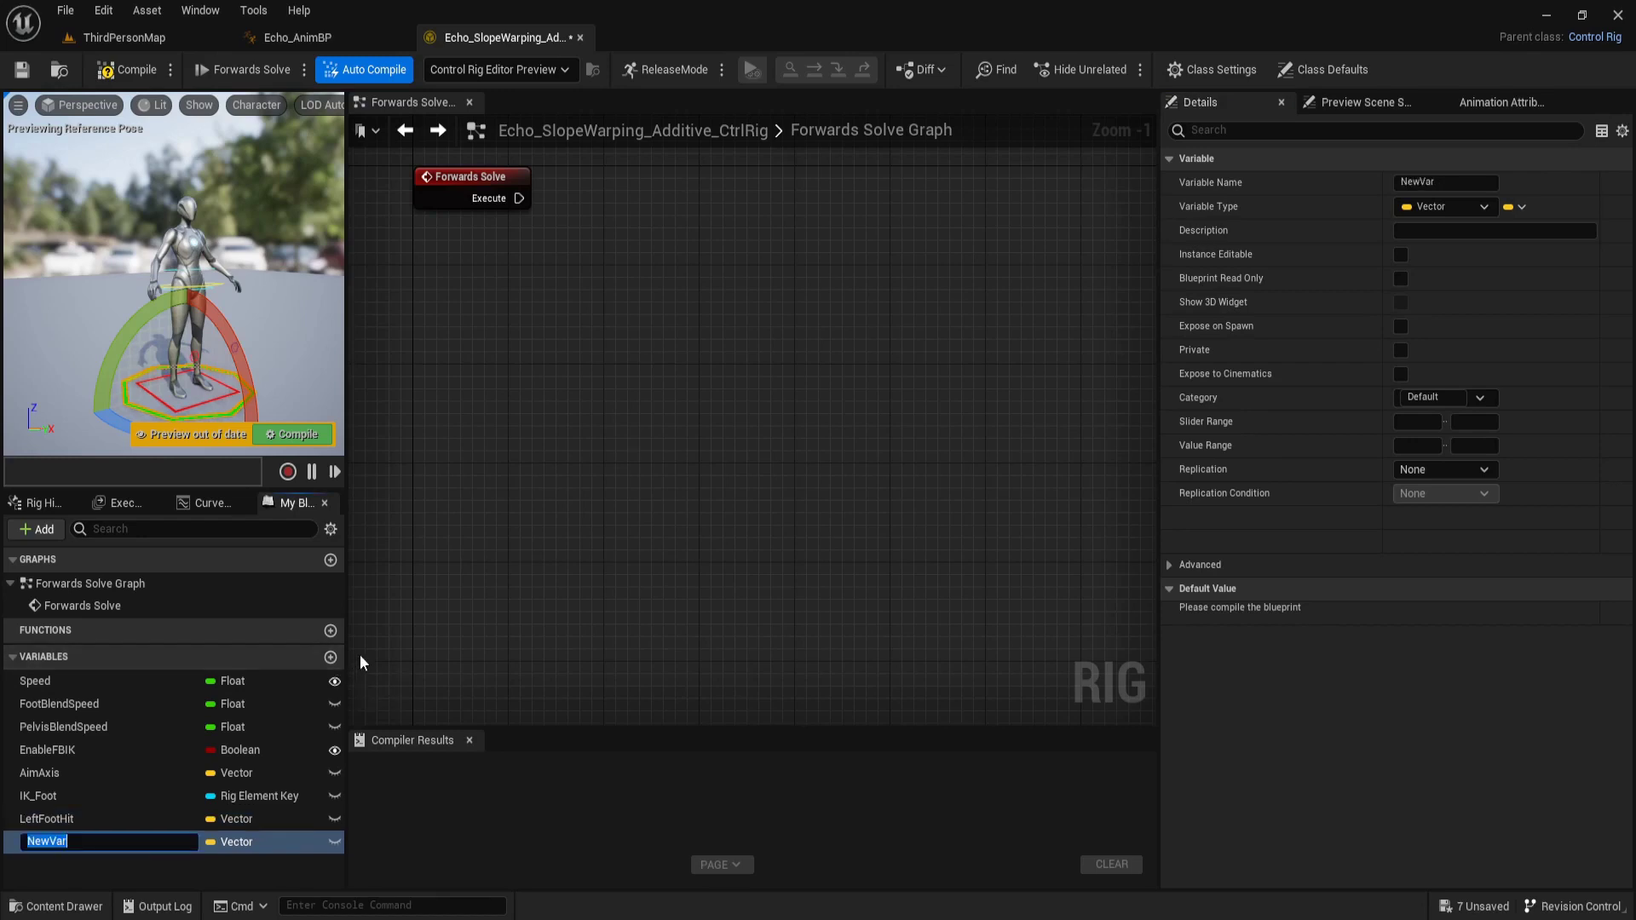
{"action": "type", "text": "Rigth"}
{"action": "key", "text": "BackSpace"}
{"action": "key", "text": "BackSpace"}
{"action": "type", "text": "htFoot"}
{"action": "type", "text": "Hi"}
{"action": "type", "text": "t"}
{"action": "key", "text": "Return"}
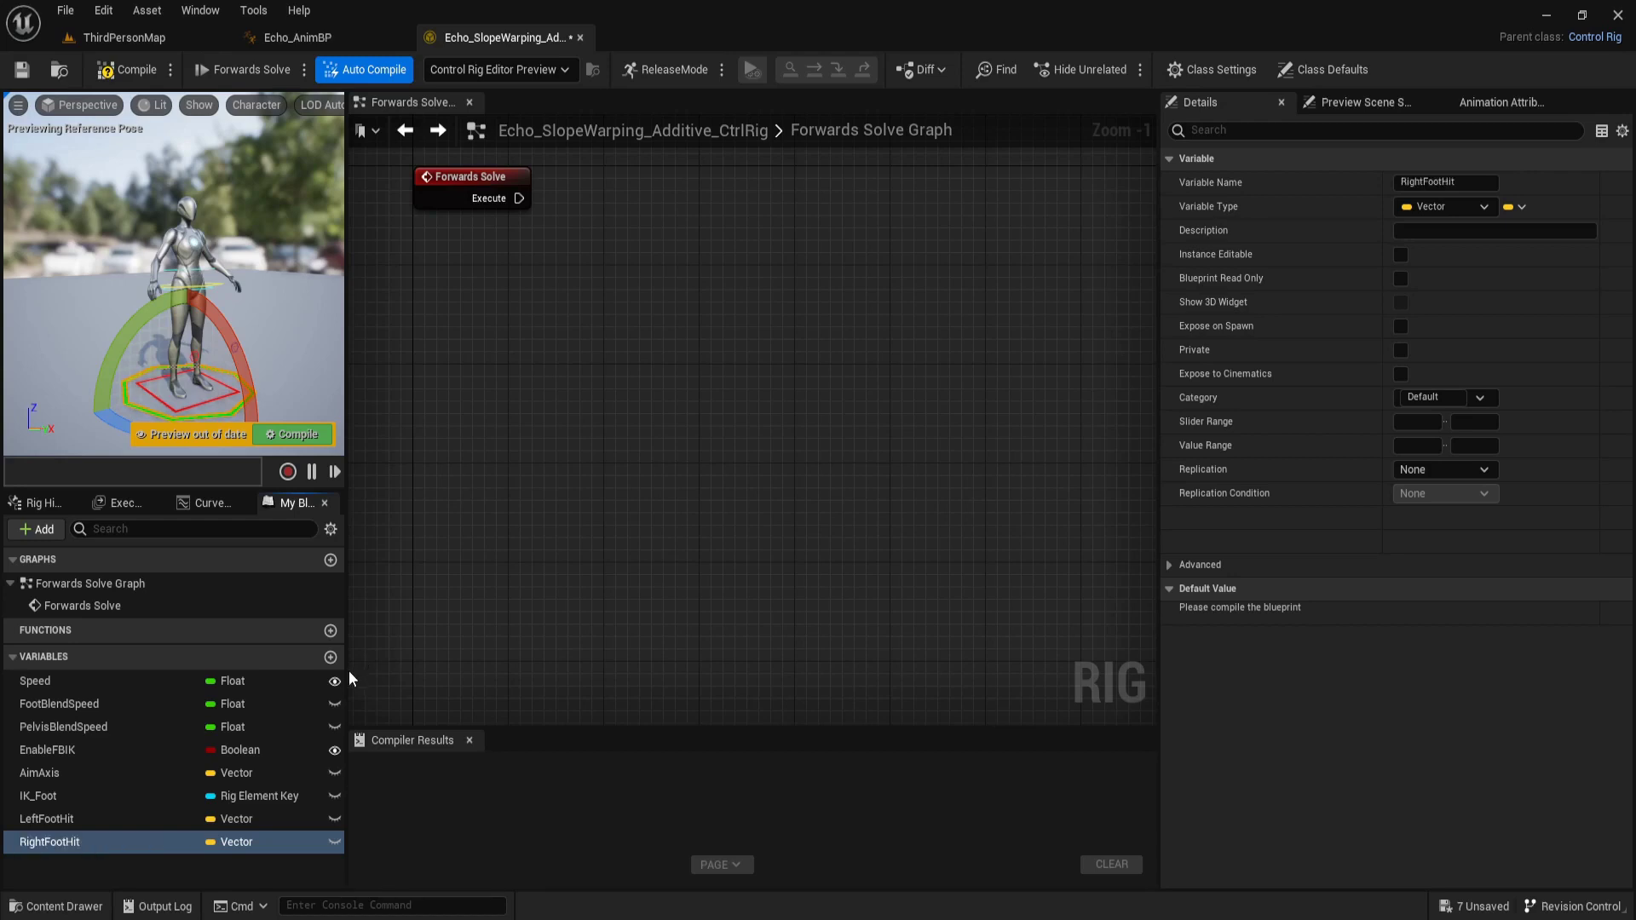
Add a Boolean variable named ShowFootTraceDebug
{"action": "left_click", "coordinate": [330, 657]}
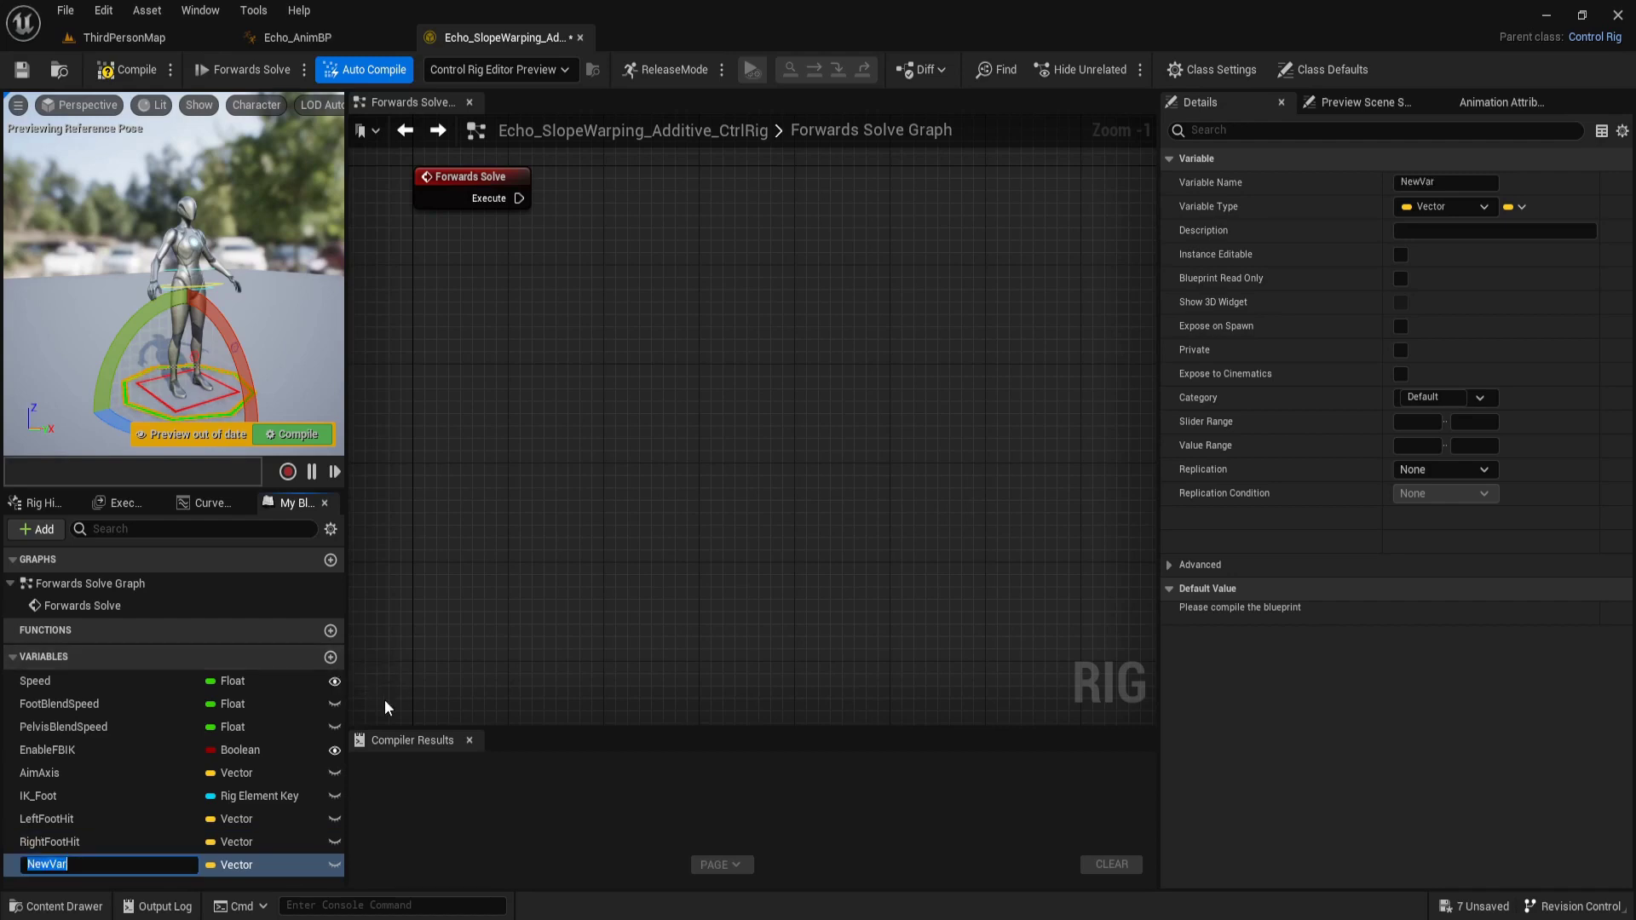
{"action": "type", "text": "Show"}
{"action": "type", "text": "Foot"}
{"action": "type", "text": "Tr"}
{"action": "type", "text": "aceDeb"}
{"action": "type", "text": "ug"}
{"action": "key", "text": "Return"}
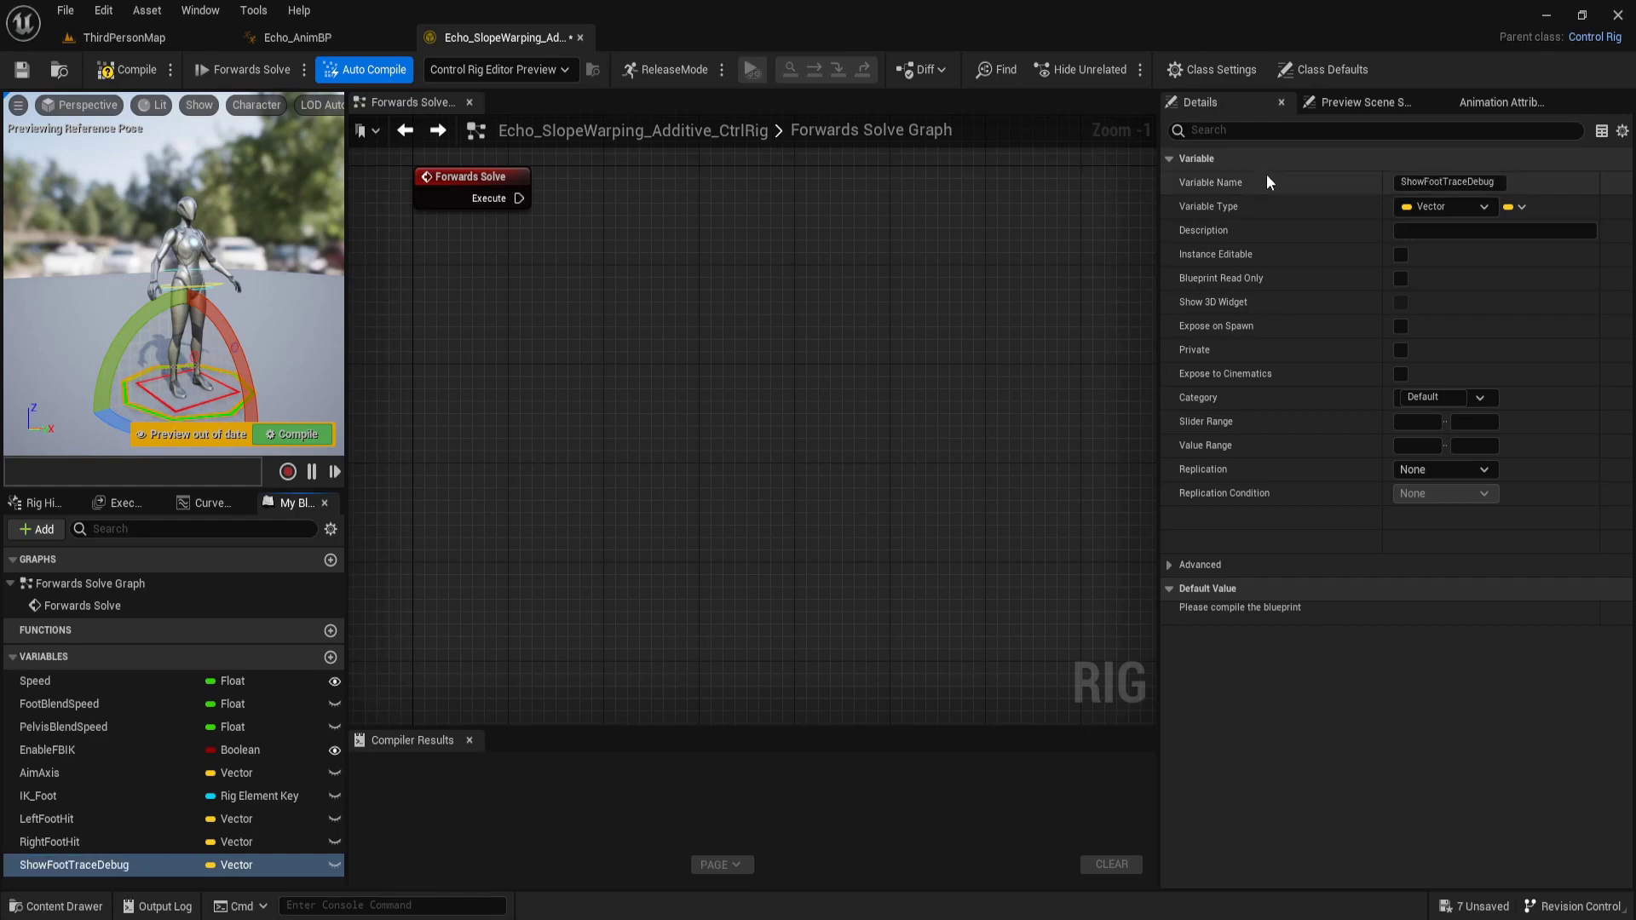
{"action": "left_click", "coordinate": [1424, 206]}
{"action": "left_click", "coordinate": [1414, 254]}
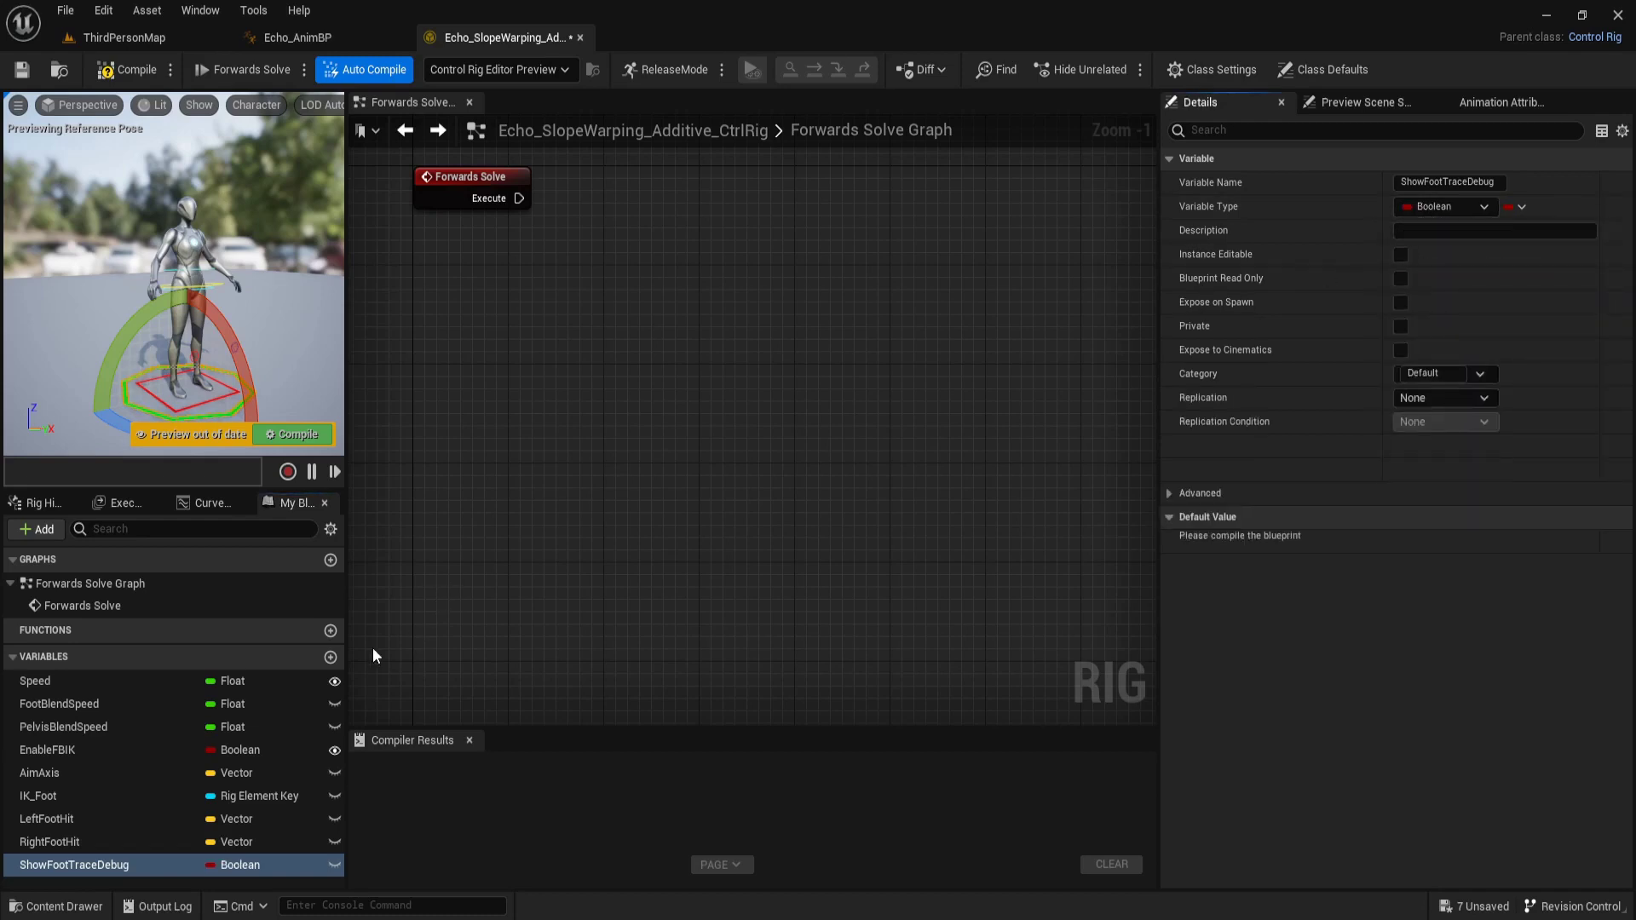
Add a Vector variable PelvisOffset, then start another new variable
{"action": "left_click", "coordinate": [330, 657]}
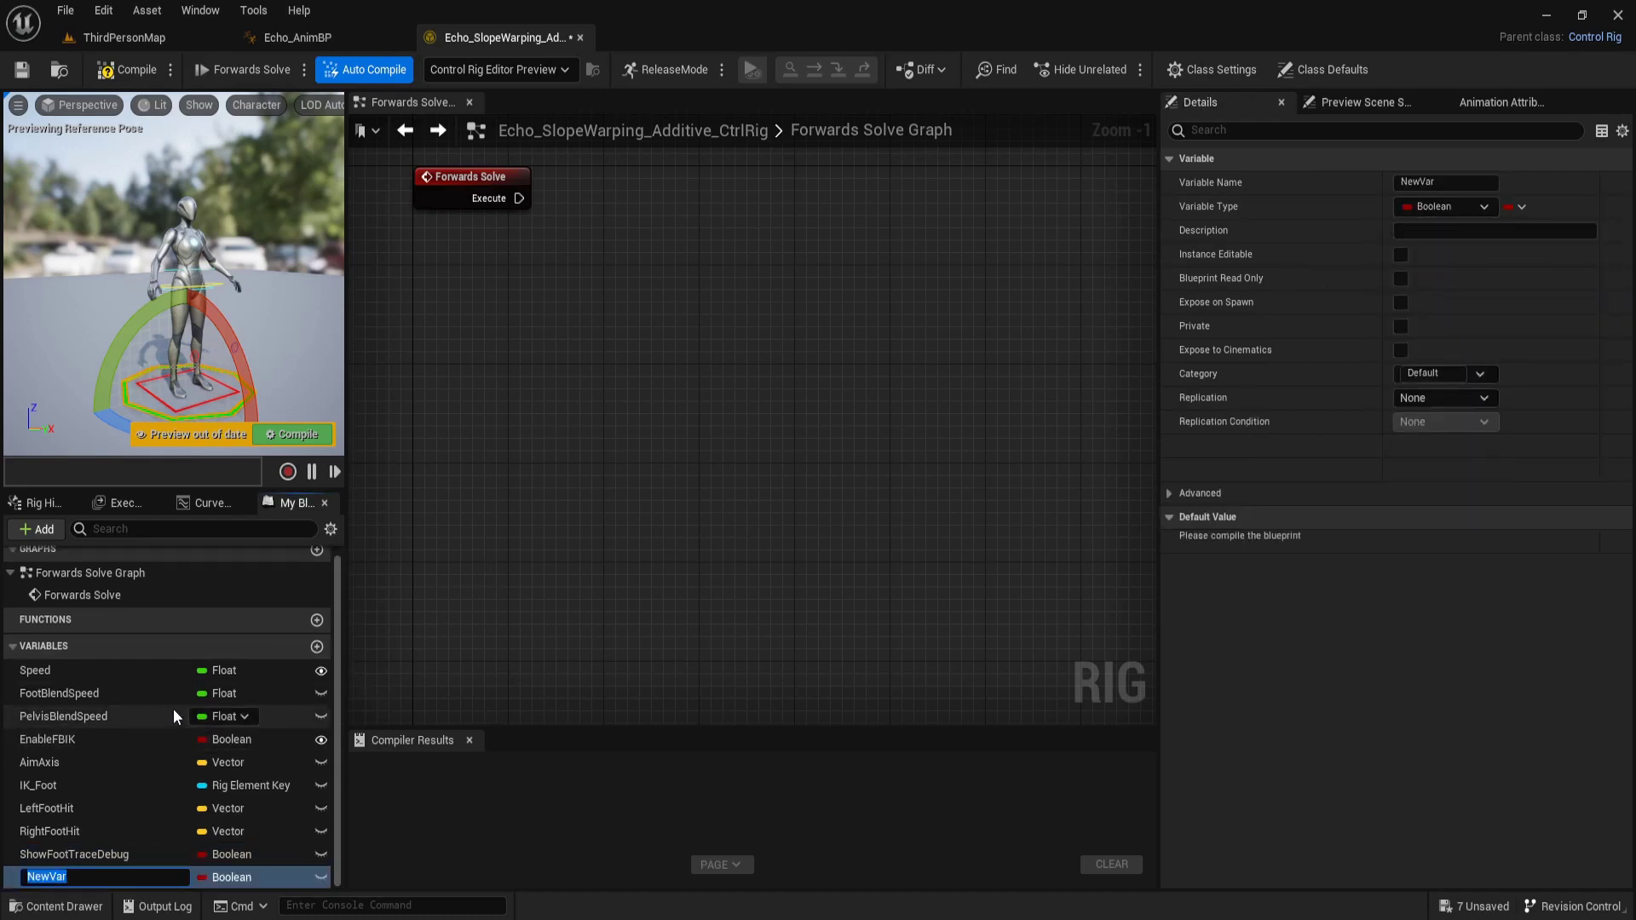
{"action": "type", "text": "Pelvis"}
{"action": "type", "text": "Offset"}
{"action": "key", "text": "Return"}
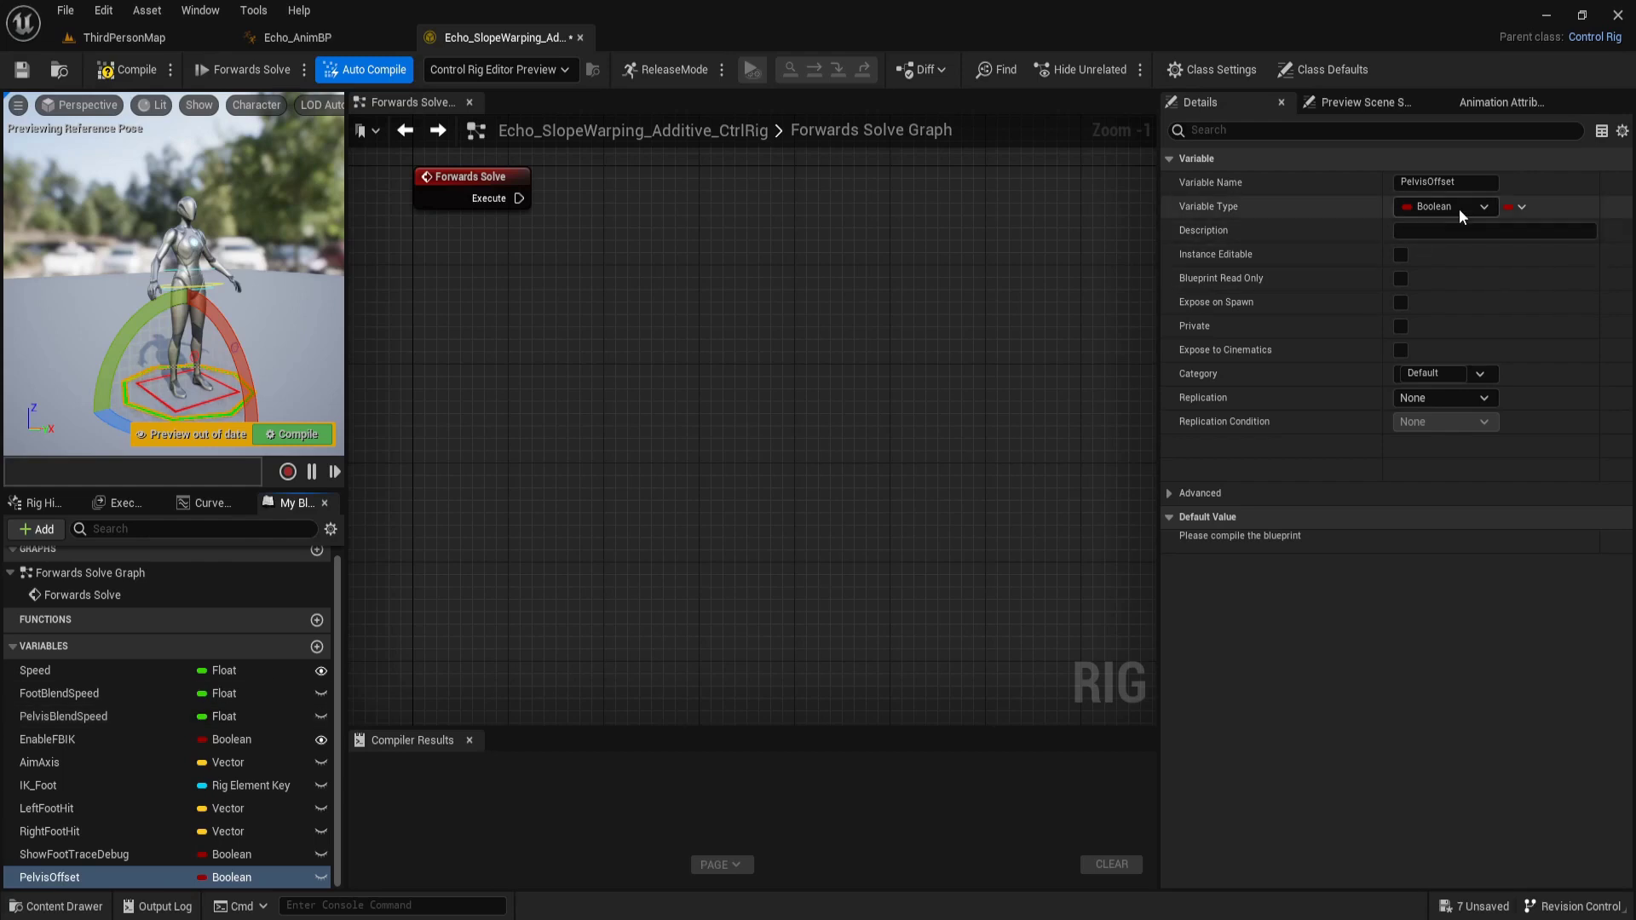
{"action": "left_click", "coordinate": [1456, 207]}
{"action": "left_click", "coordinate": [1424, 344]}
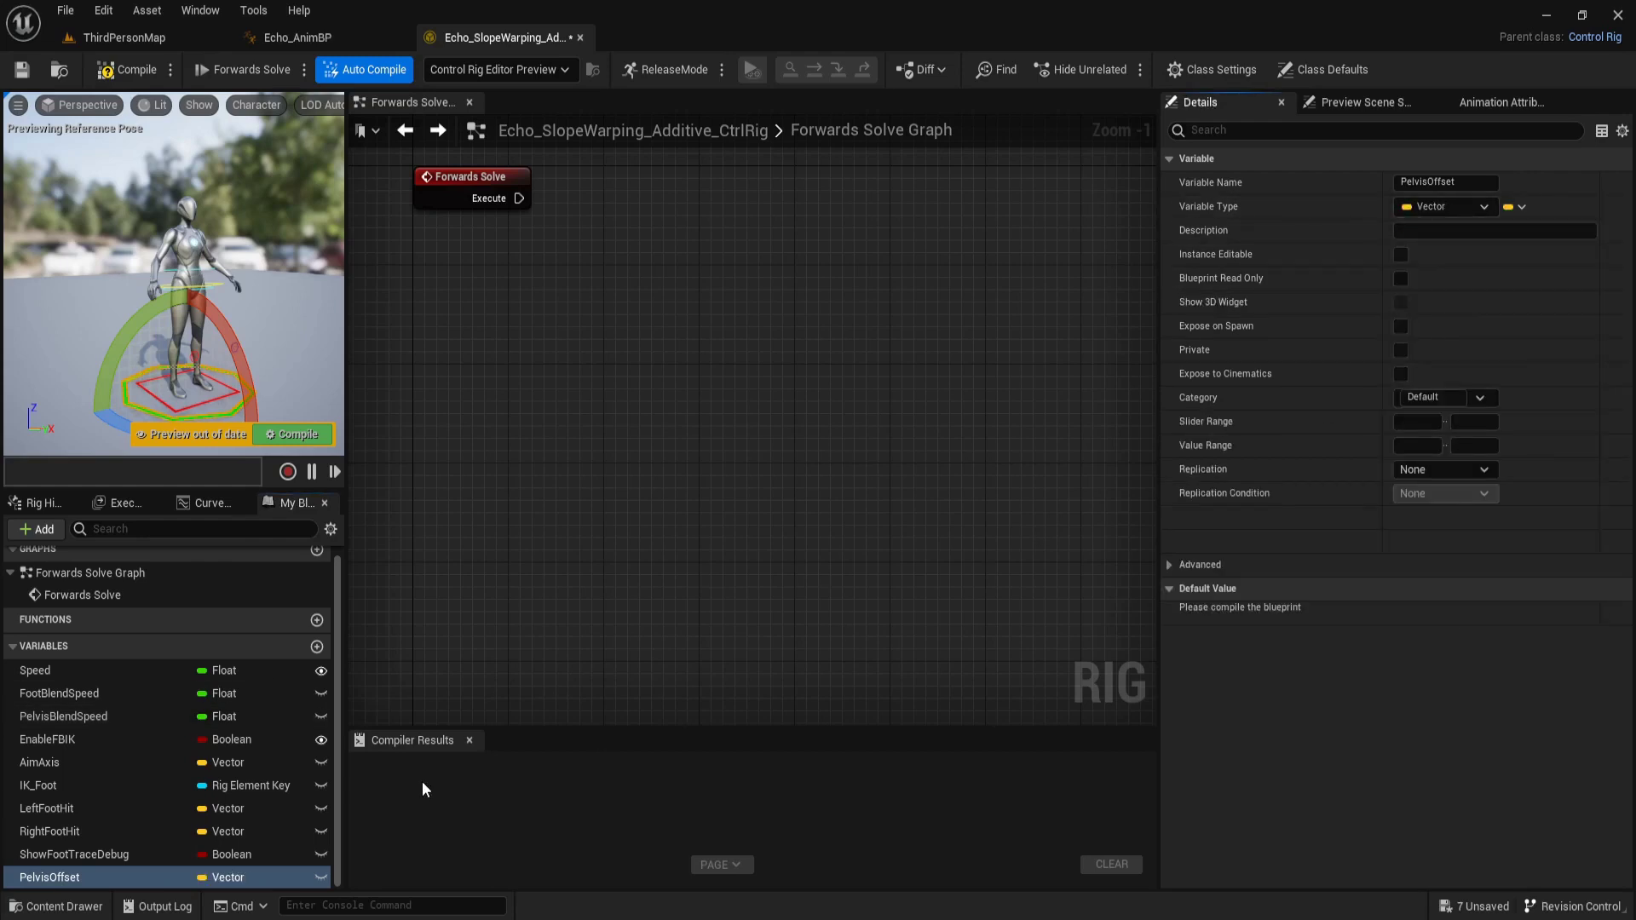
{"action": "left_click", "coordinate": [319, 647]}
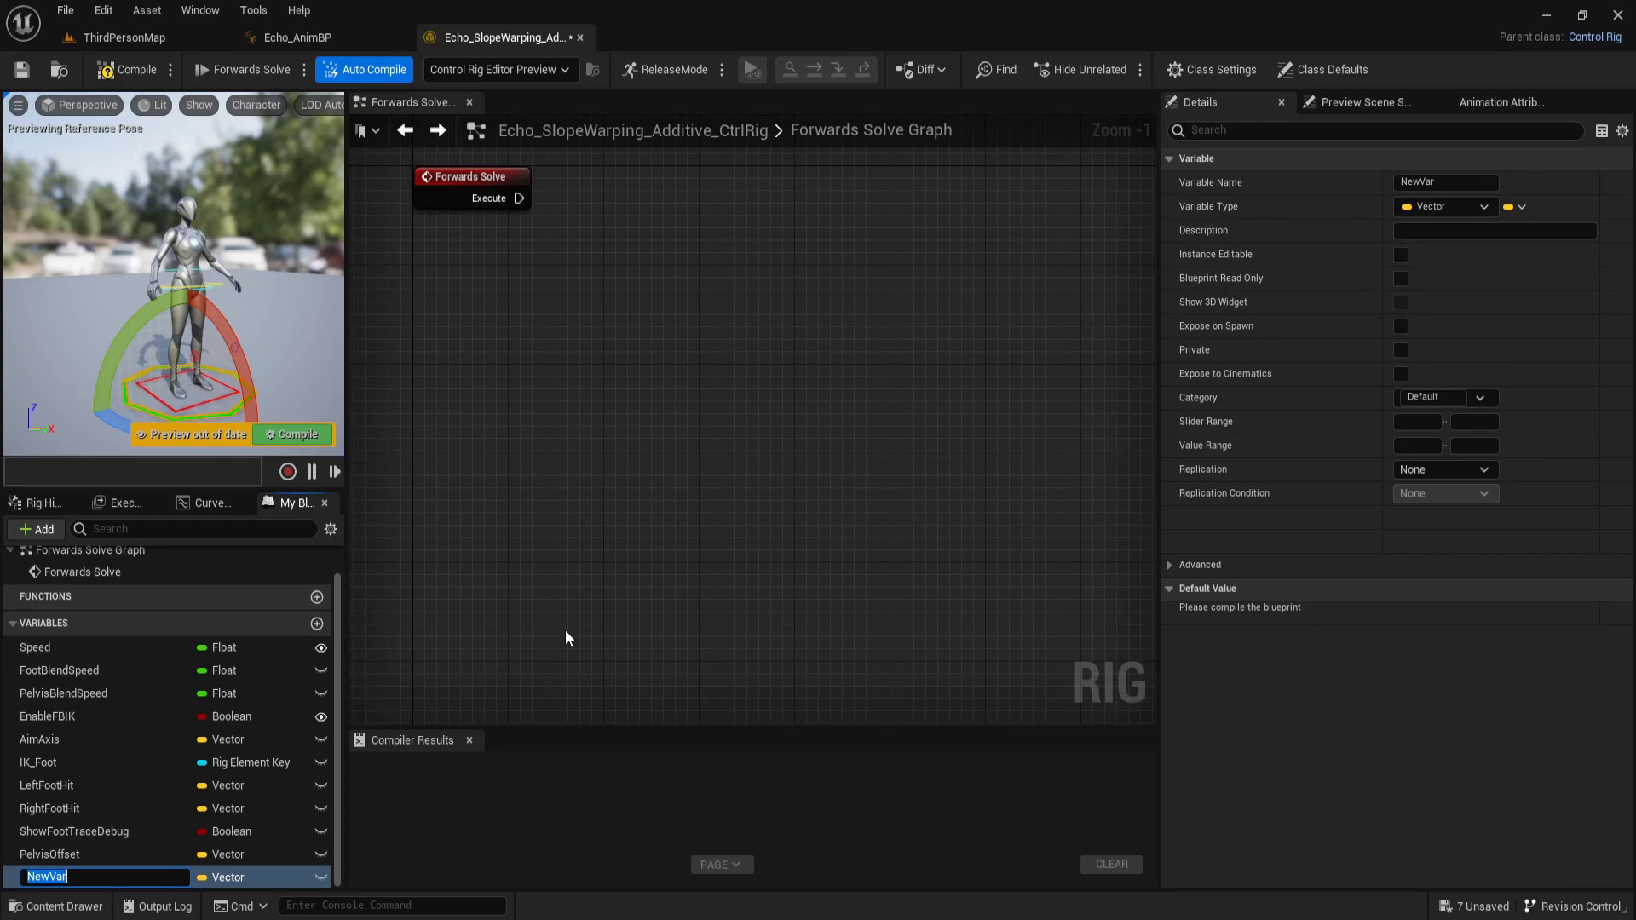
Add Vector variables LeftFootOffset and RightFootOffset
{"action": "type", "text": "LeftF"}
{"action": "type", "text": "ootOff"}
{"action": "type", "text": "set"}
{"action": "key", "text": "Return"}
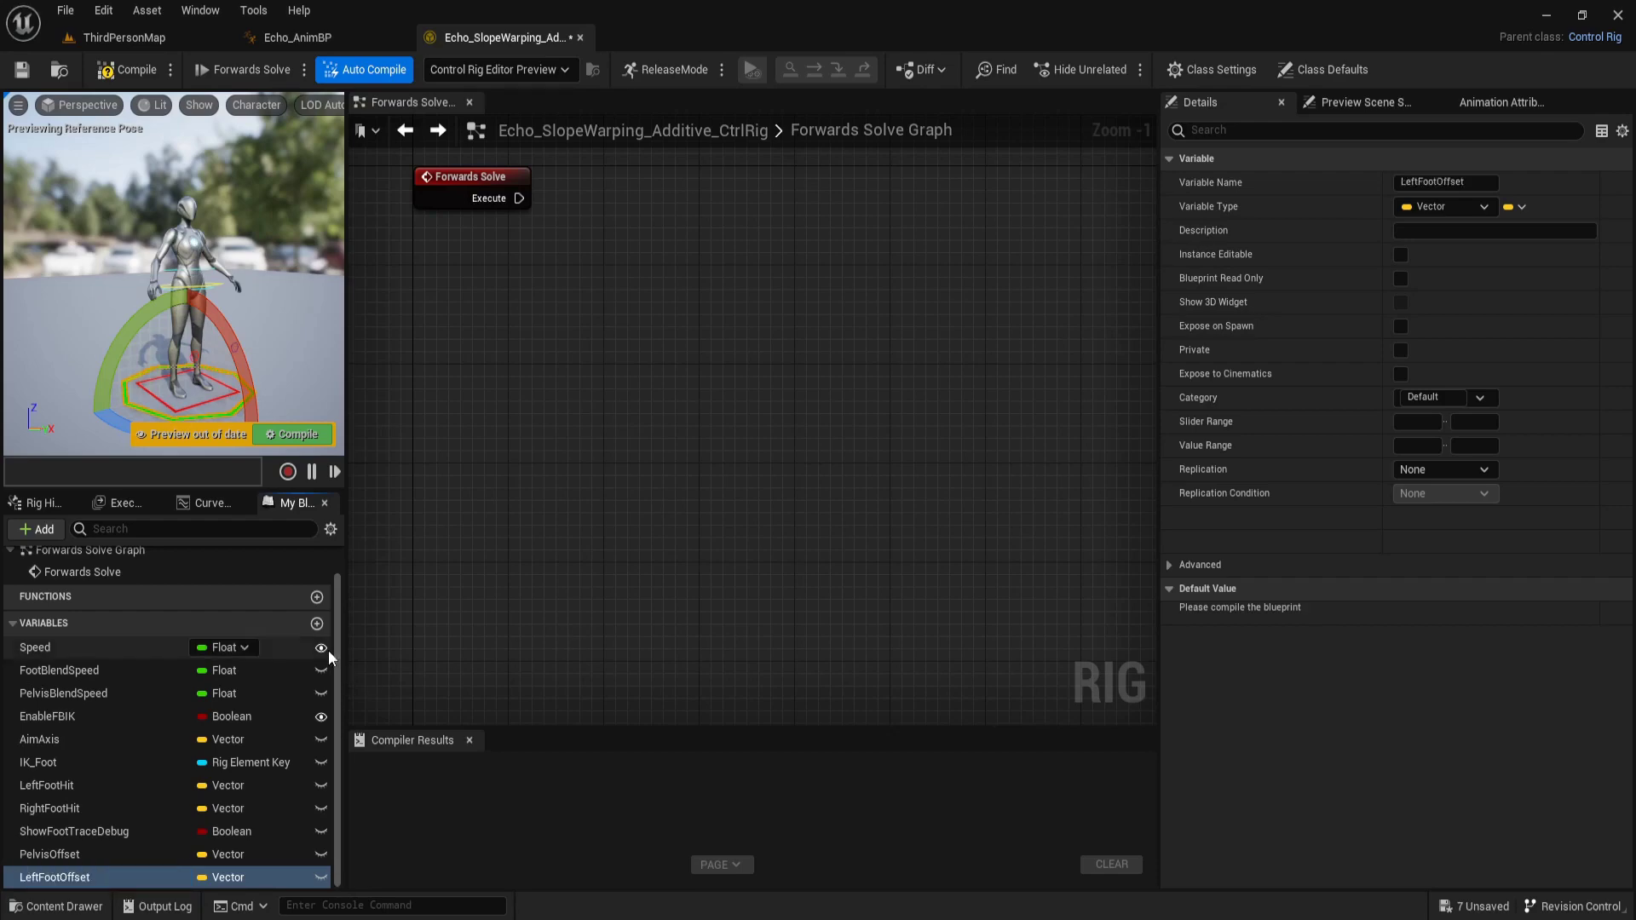
{"action": "left_click", "coordinate": [317, 623]}
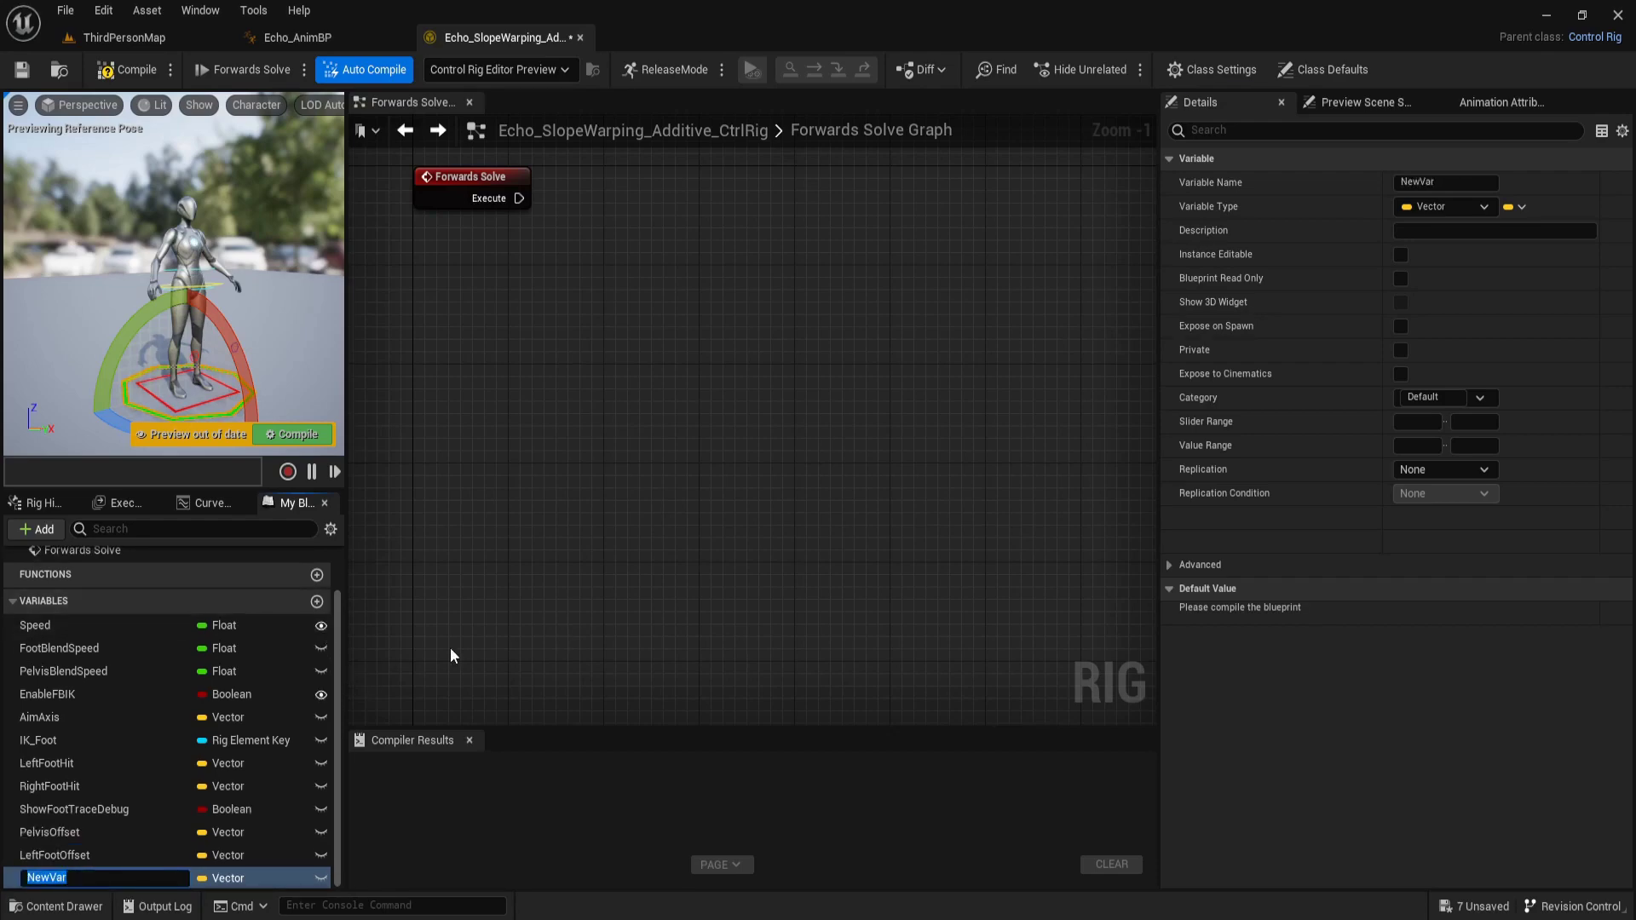
{"action": "type", "text": "Right"}
{"action": "type", "text": "FootOff"}
{"action": "type", "text": "set"}
{"action": "key", "text": "Return"}
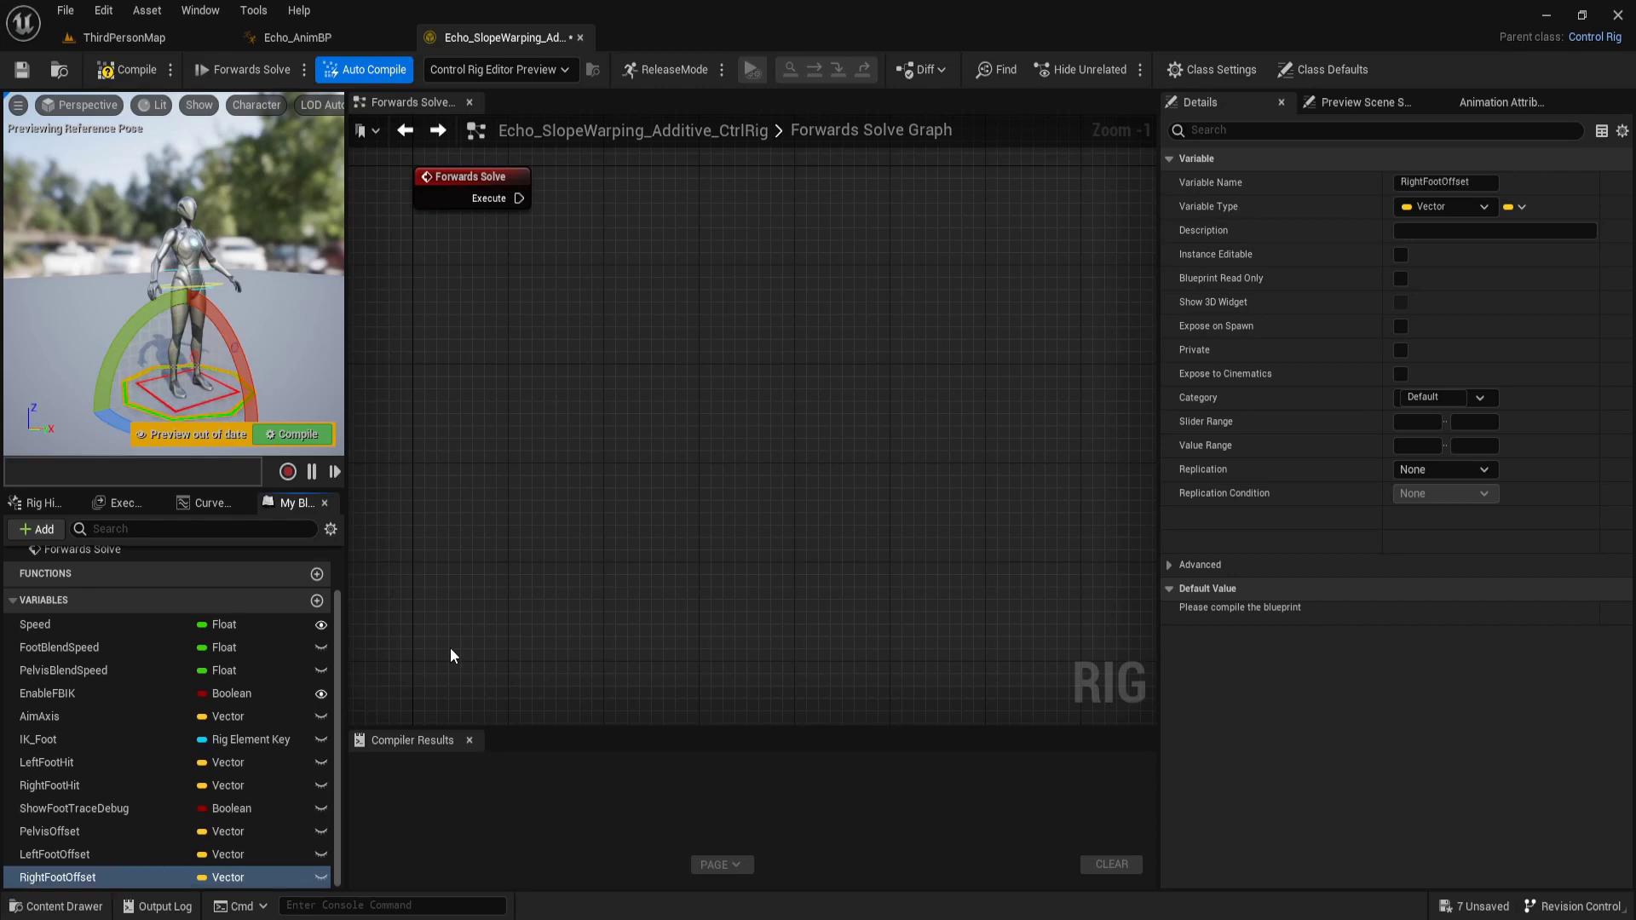
Add a Transform variable named LeftFootHitTransform
{"action": "left_click", "coordinate": [316, 600]}
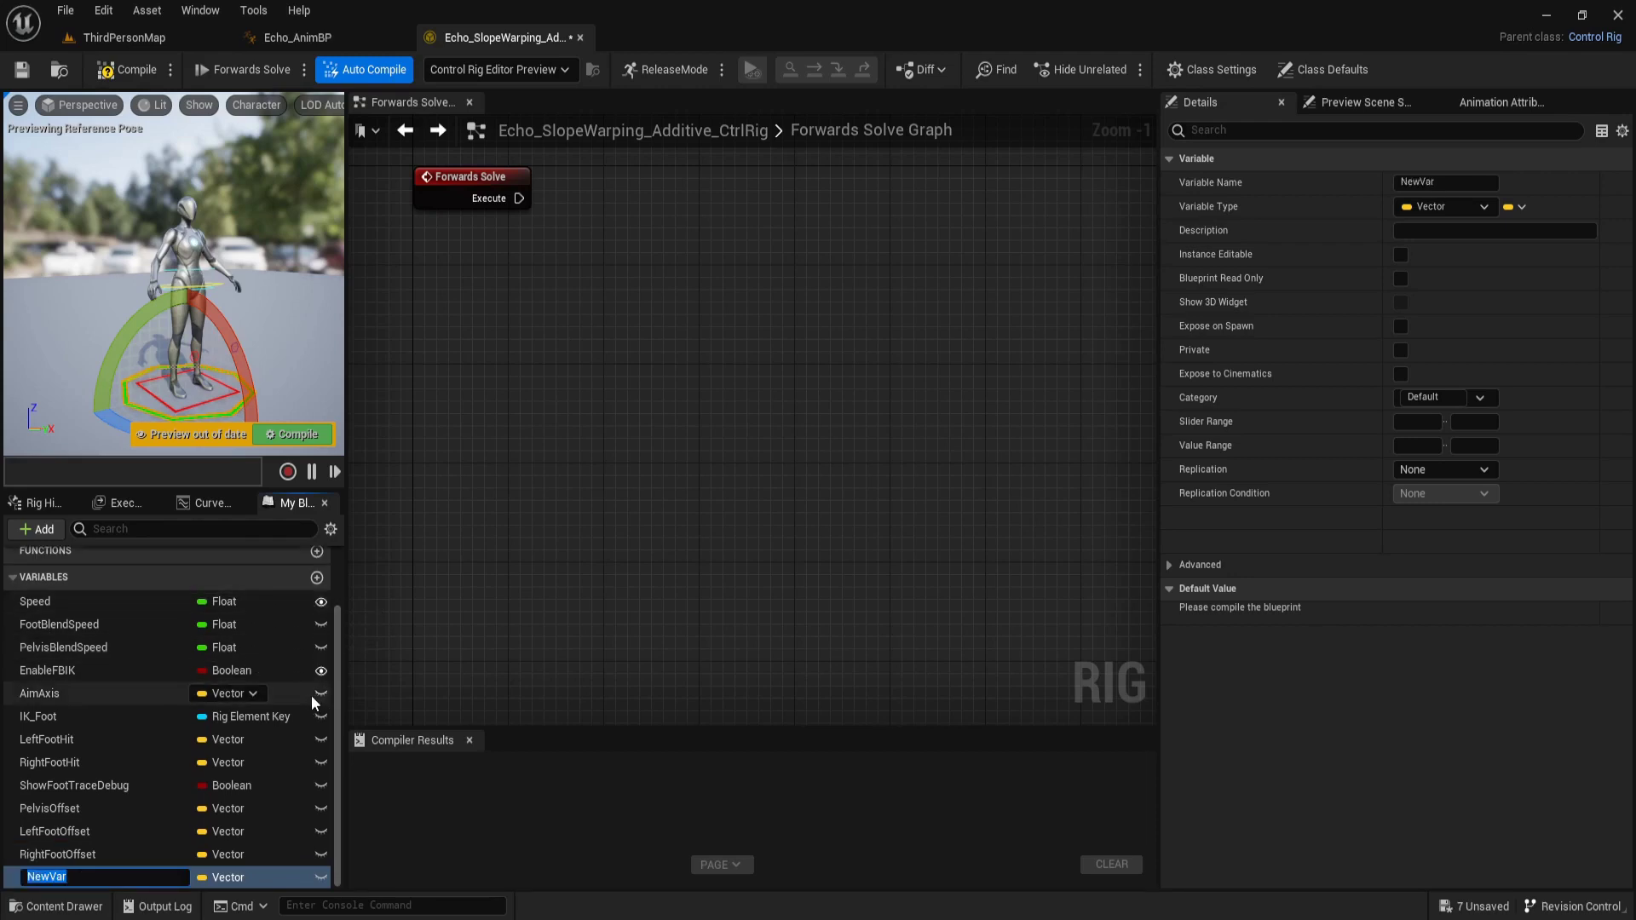
{"action": "type", "text": "LeftF"}
{"action": "type", "text": "ootHit"}
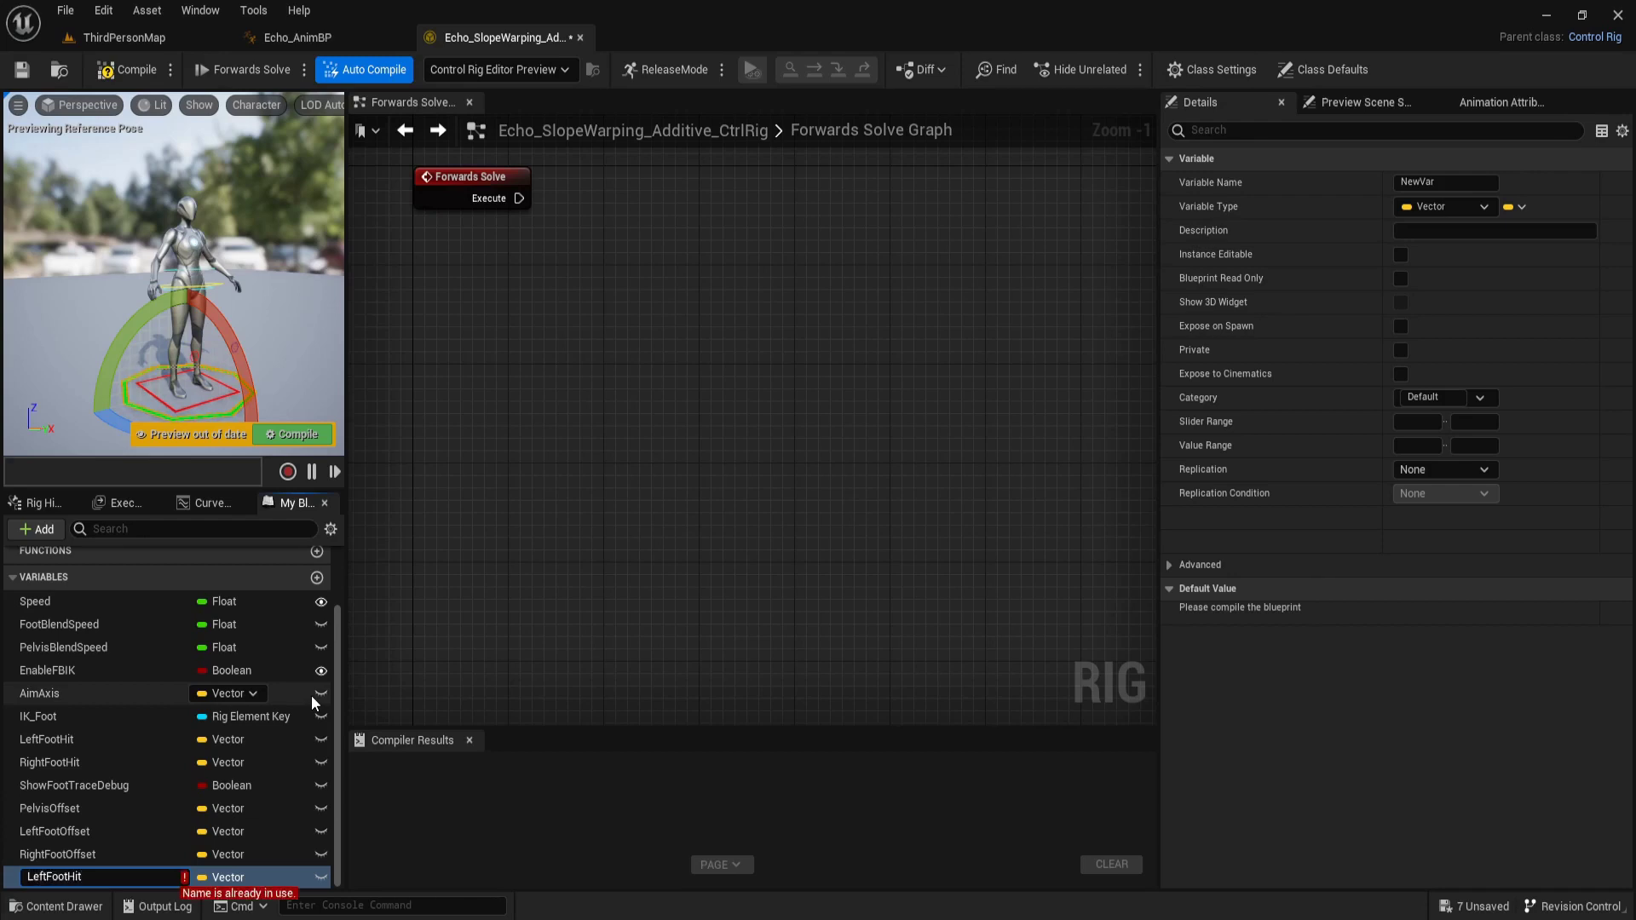
{"action": "type", "text": "Transfo"}
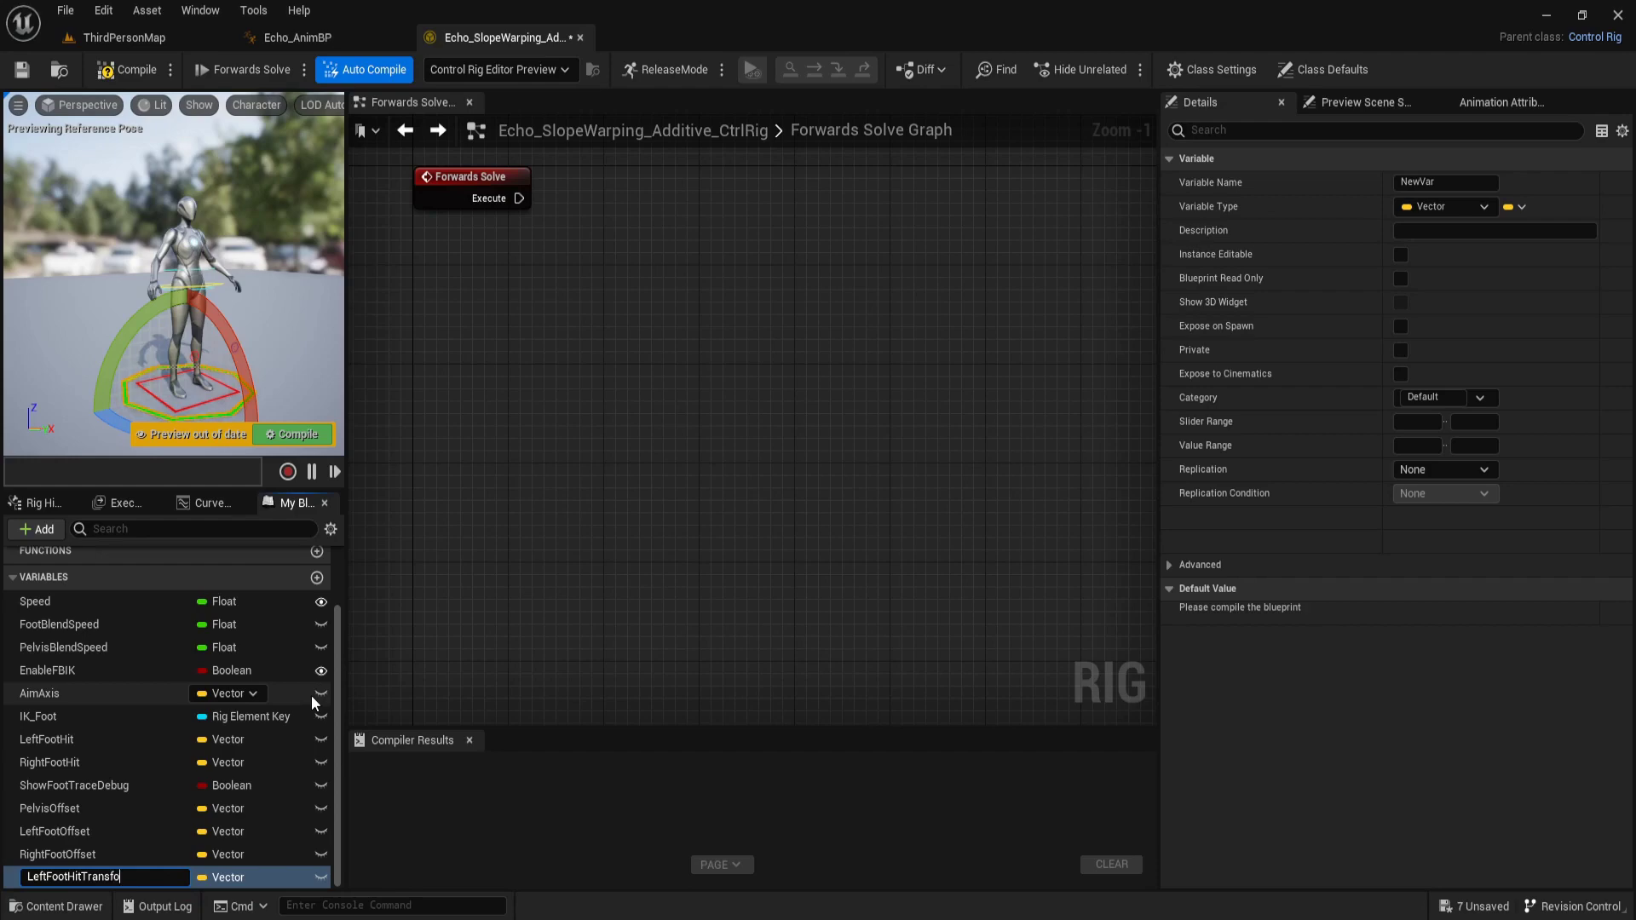
{"action": "type", "text": "rm"}
{"action": "key", "text": "Return"}
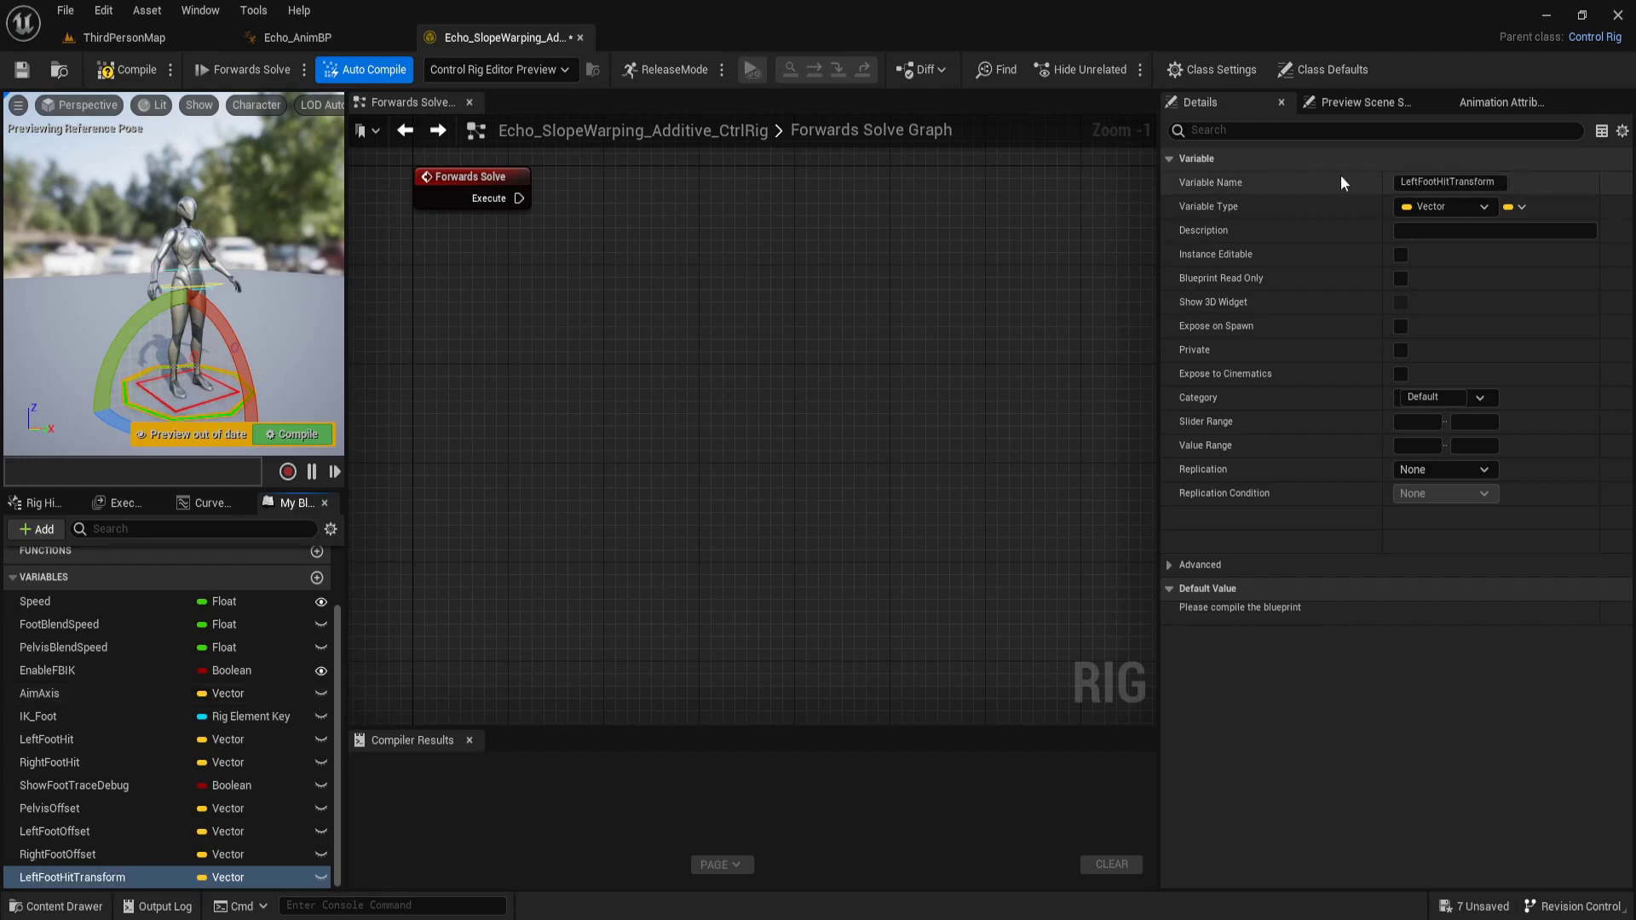
{"action": "left_click", "coordinate": [1435, 208]}
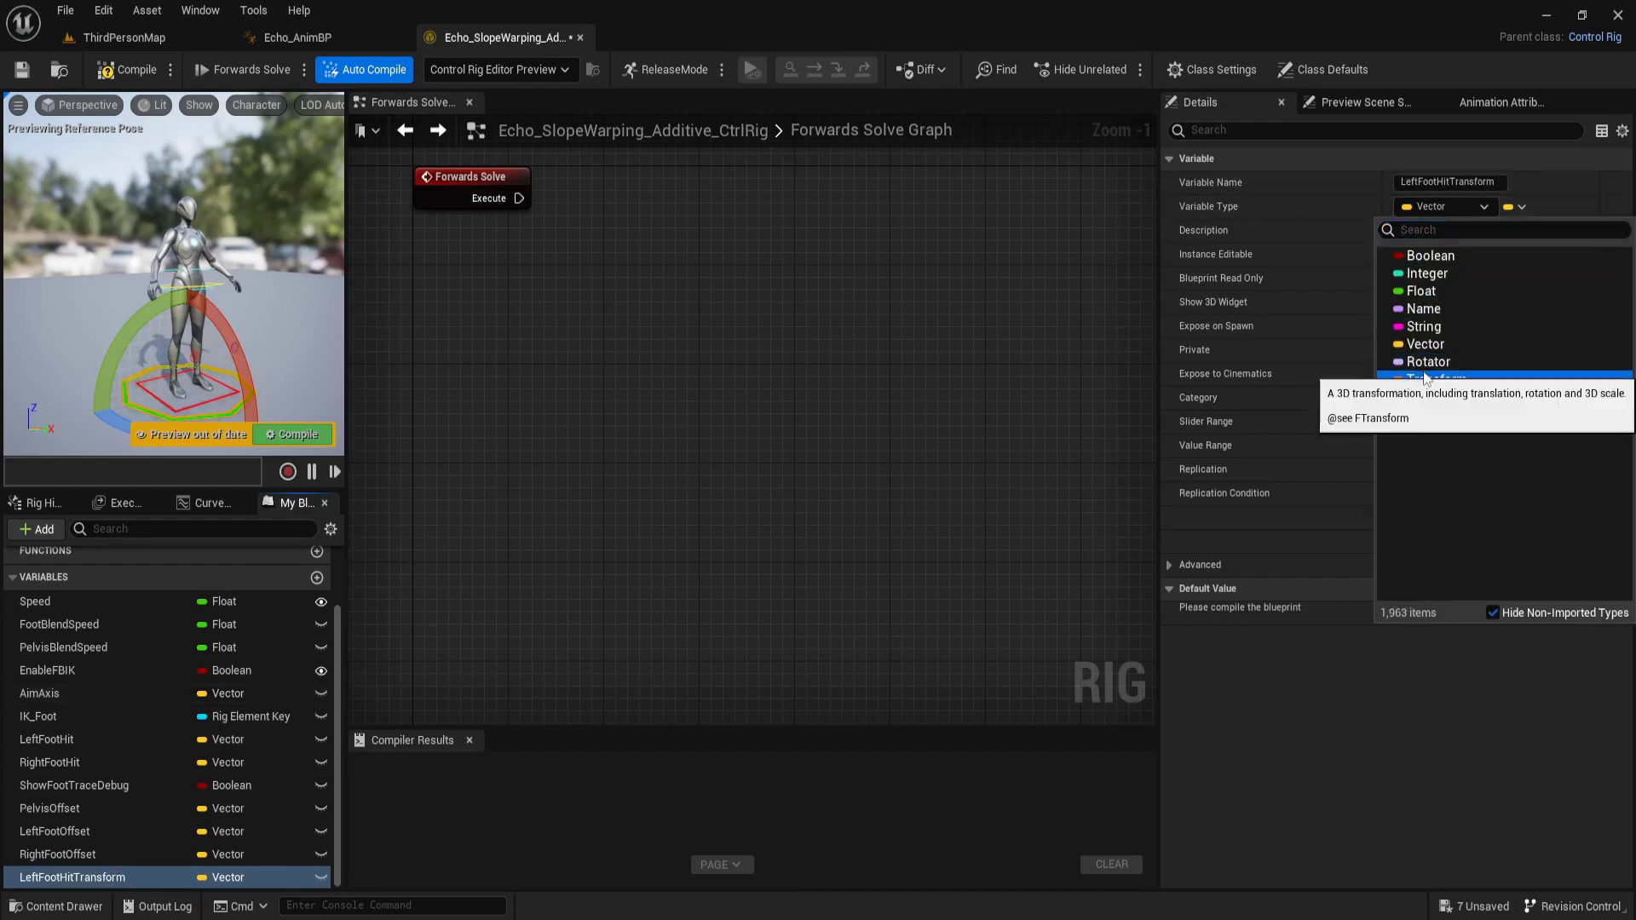
{"action": "left_click", "coordinate": [1436, 379]}
Add RightFootHitTransform and begin naming a new variable TargetLeftFootOffsetZ
{"action": "left_click", "coordinate": [316, 578]}
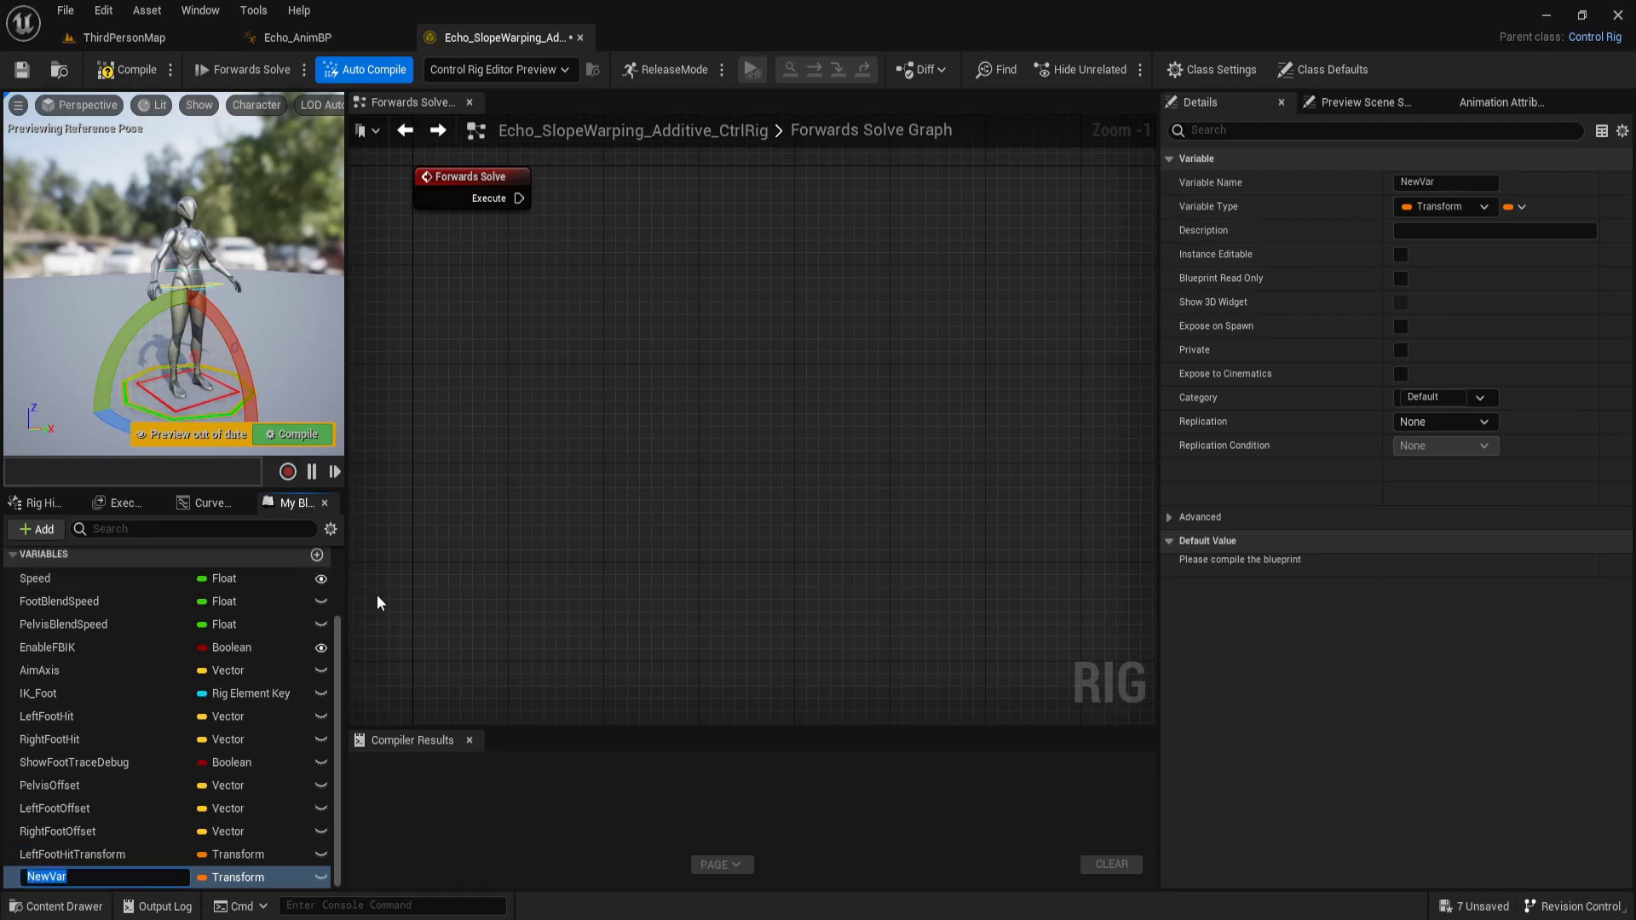
{"action": "type", "text": "RightF"}
{"action": "type", "text": "ootHit"}
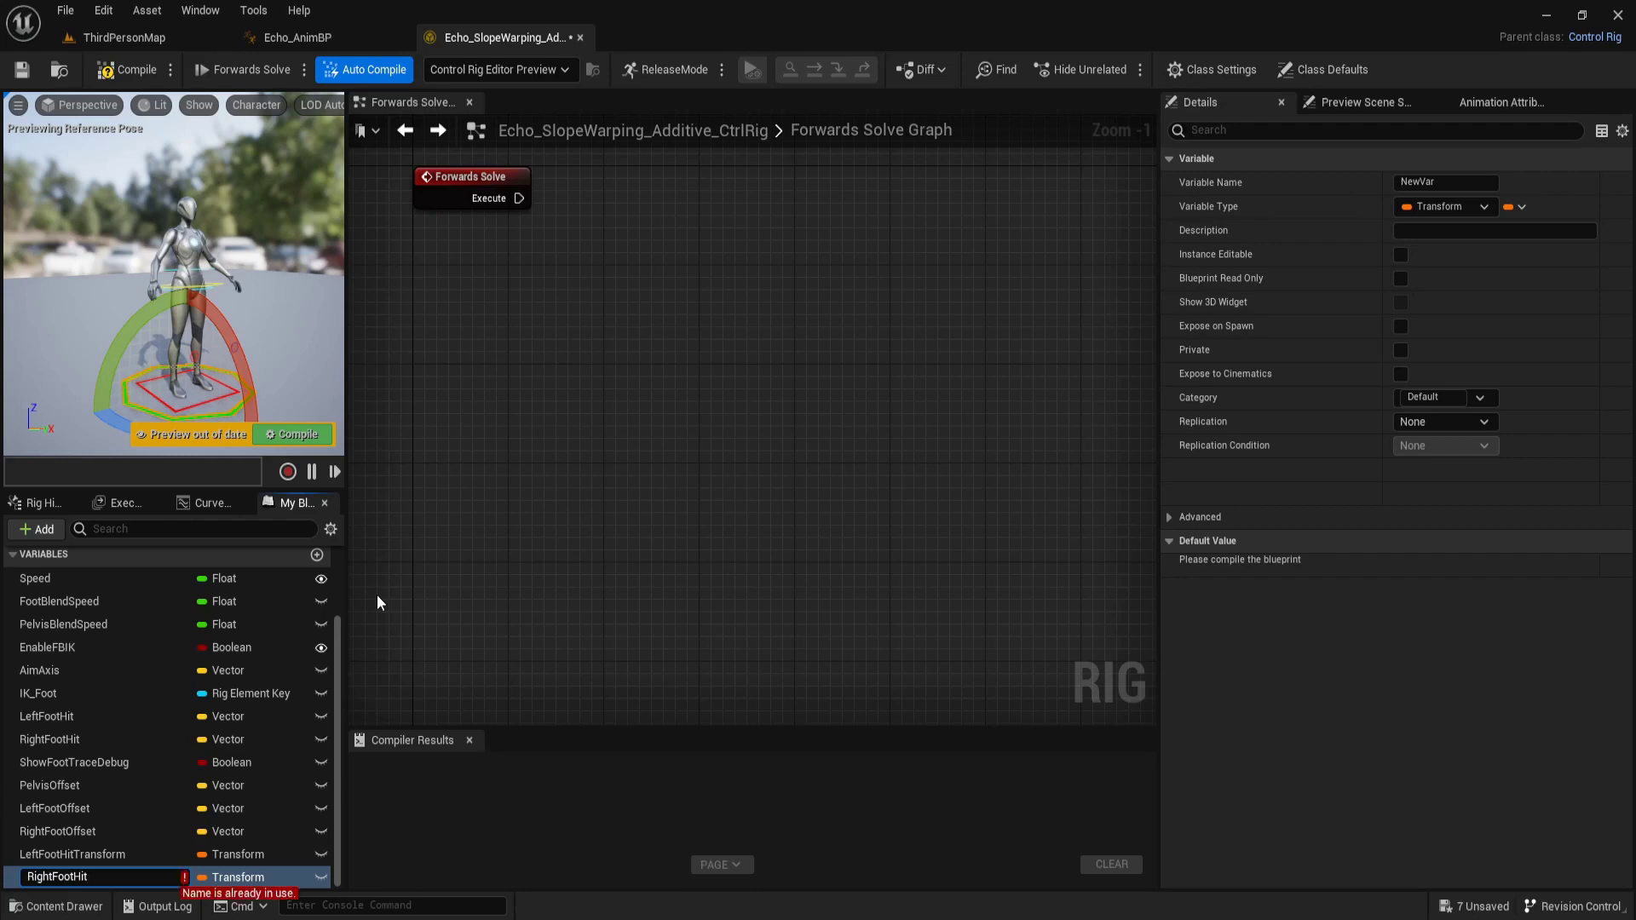
{"action": "type", "text": "Transf"}
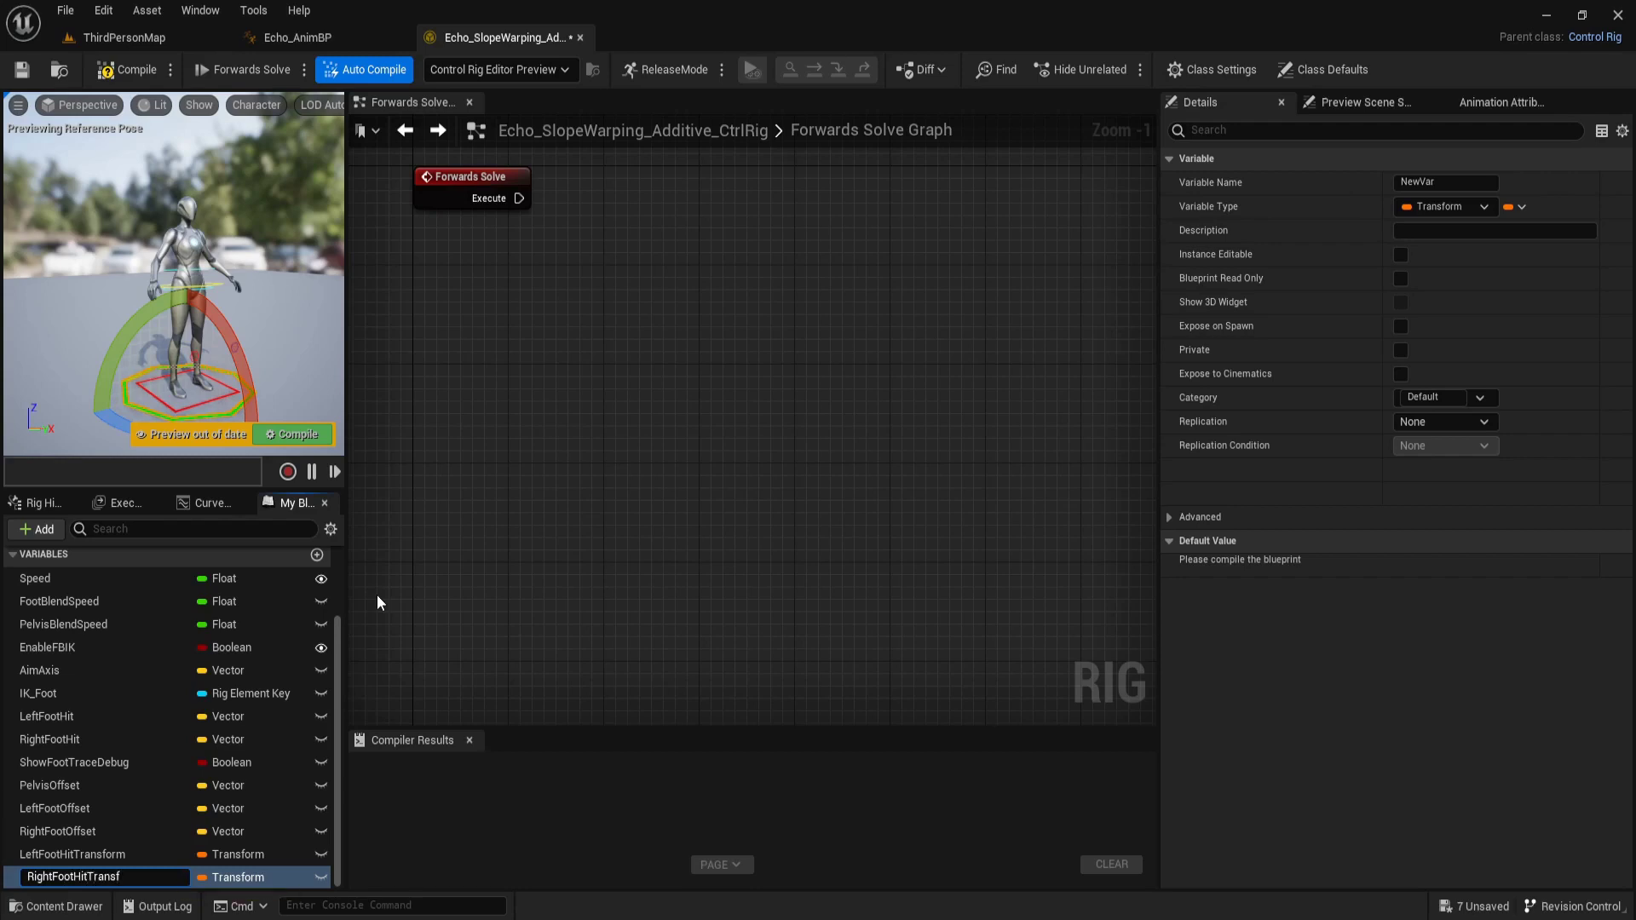
{"action": "type", "text": "orm"}
{"action": "key", "text": "Return"}
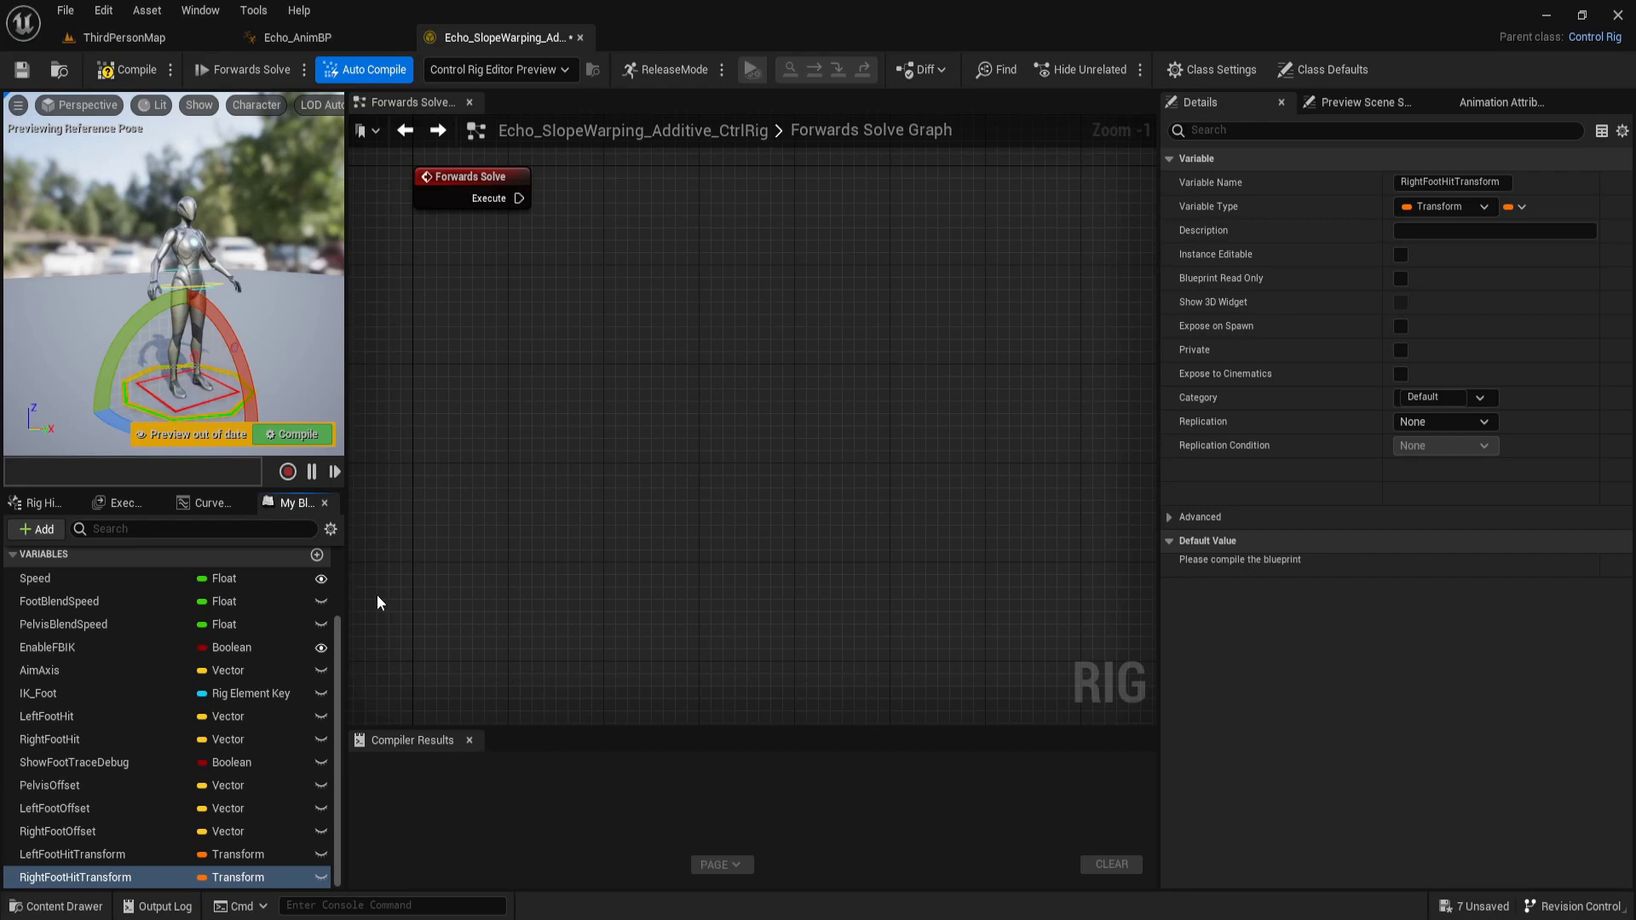
{"action": "left_click", "coordinate": [317, 555]}
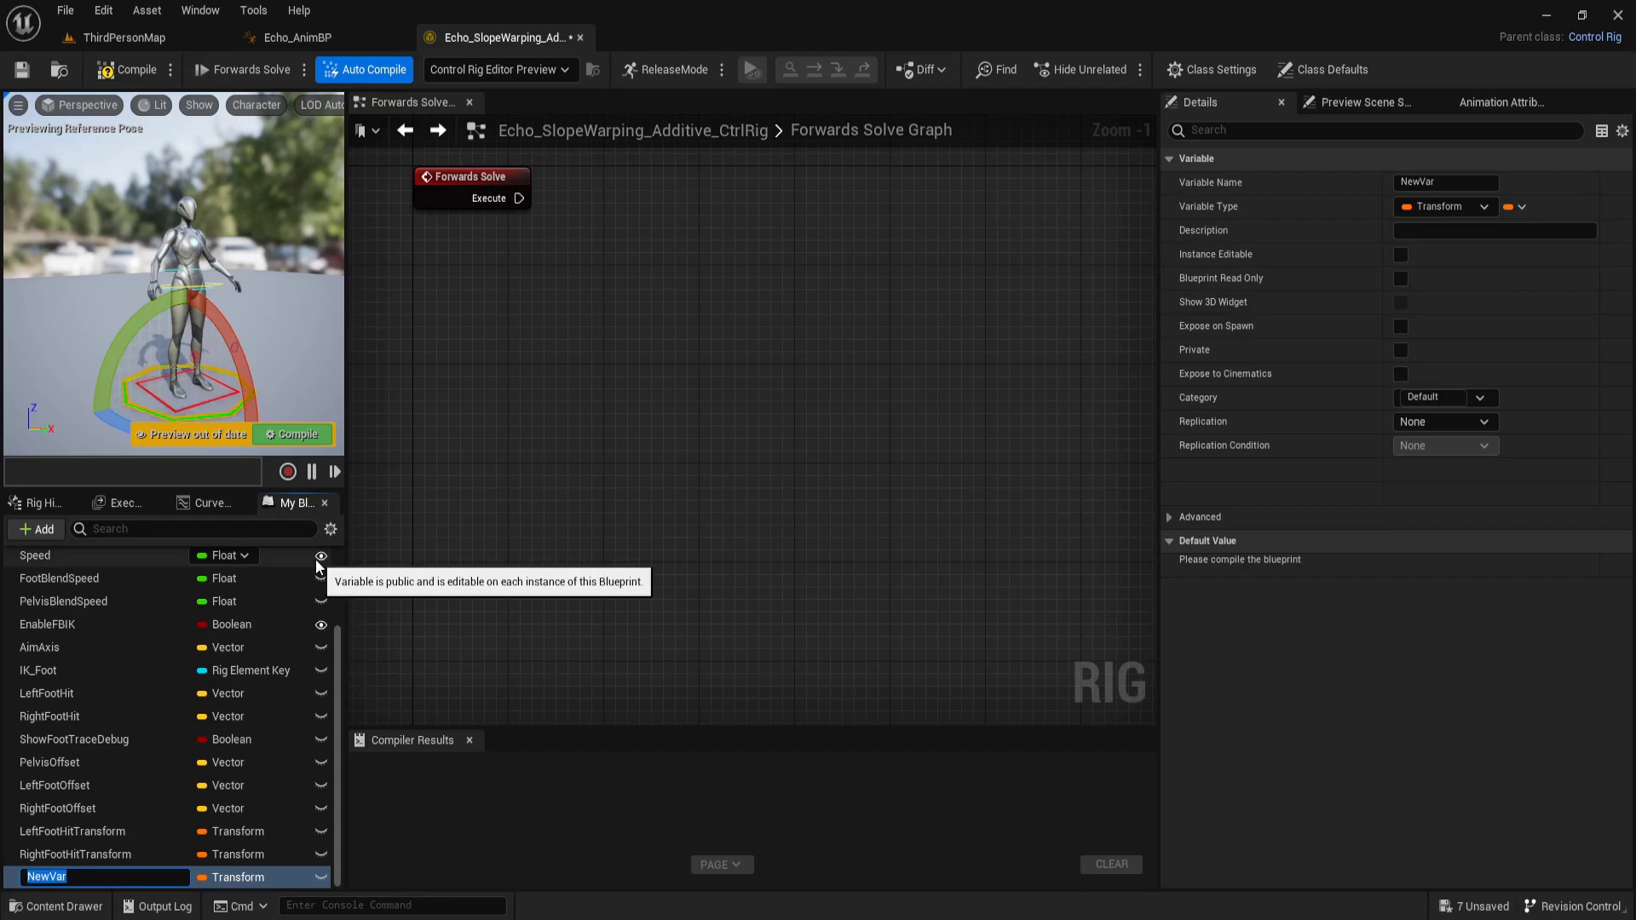
{"action": "type", "text": "Target"}
{"action": "type", "text": "LeftFoo"}
{"action": "type", "text": "tOffset"}
{"action": "type", "text": "Z"}
Make TargetLeftFootOffsetZ a Float and add TargetRightFootOffsetZ
{"action": "key", "text": "Return"}
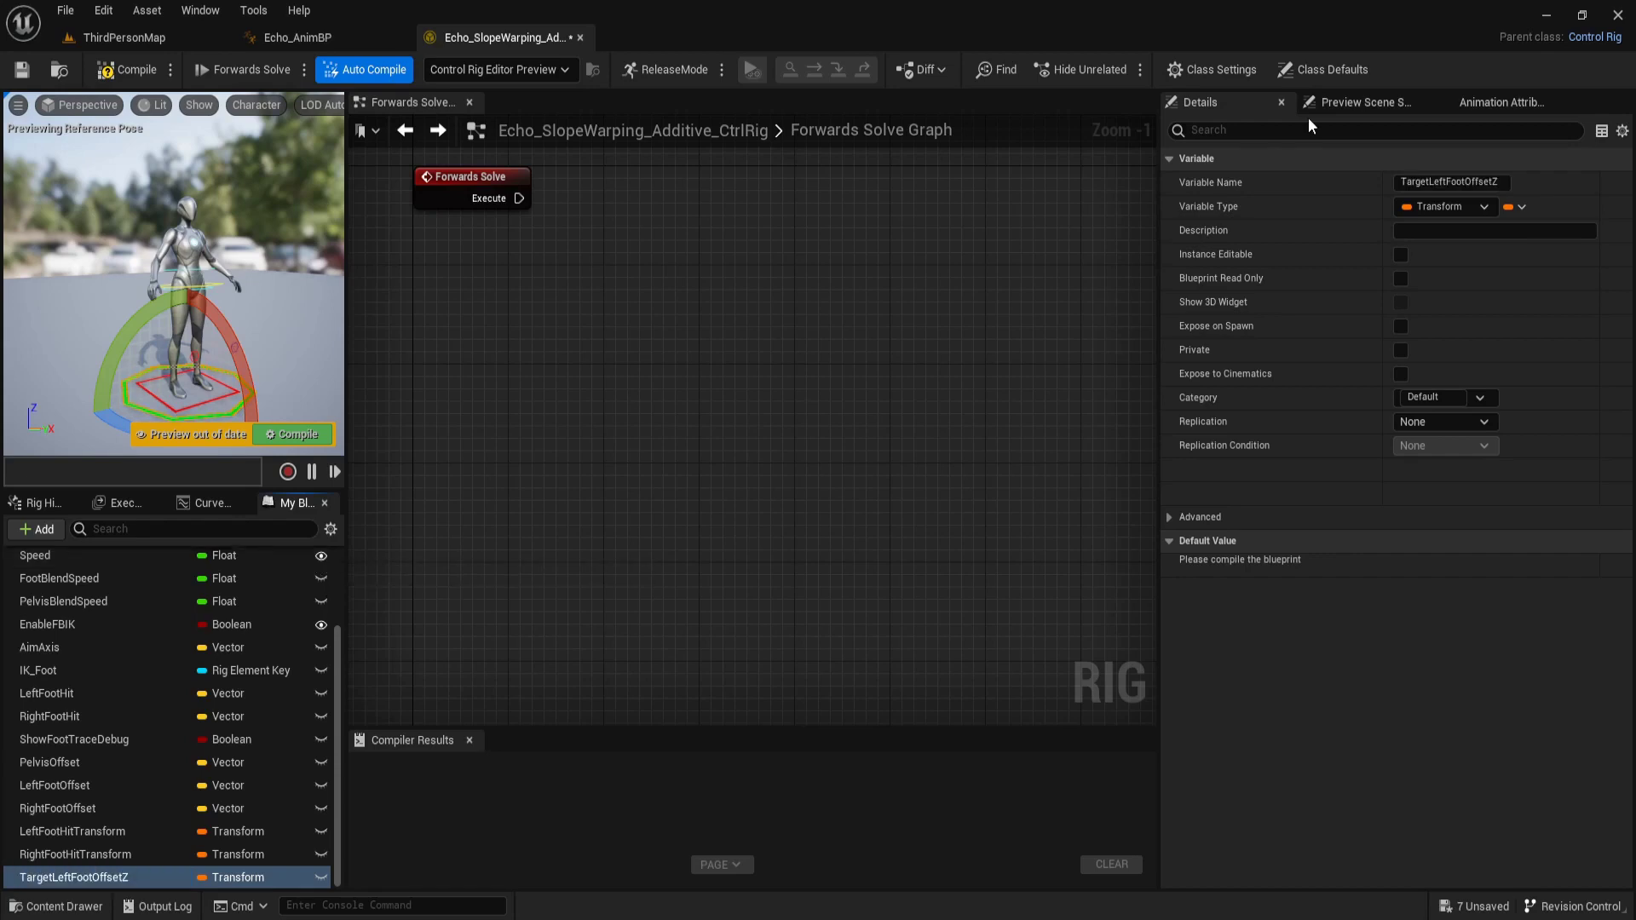
{"action": "left_click", "coordinate": [1417, 203]}
{"action": "left_click", "coordinate": [1419, 294]}
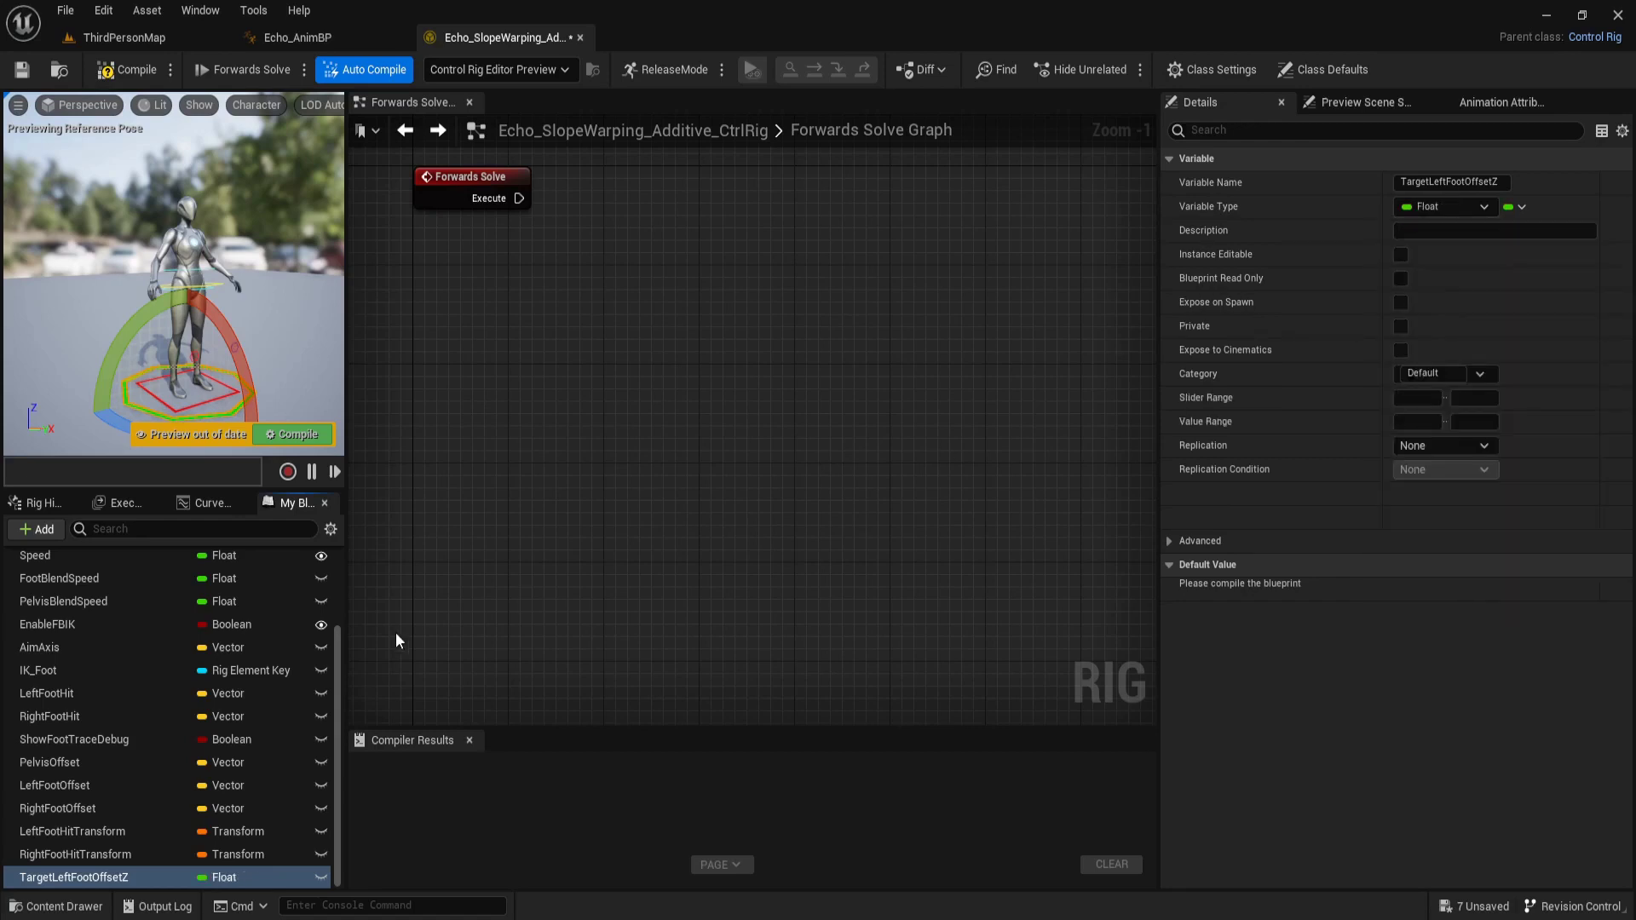
{"action": "scroll", "coordinate": [321, 569], "scroll_direction": "up", "scroll_amount": 2}
{"action": "left_click", "coordinate": [319, 583]}
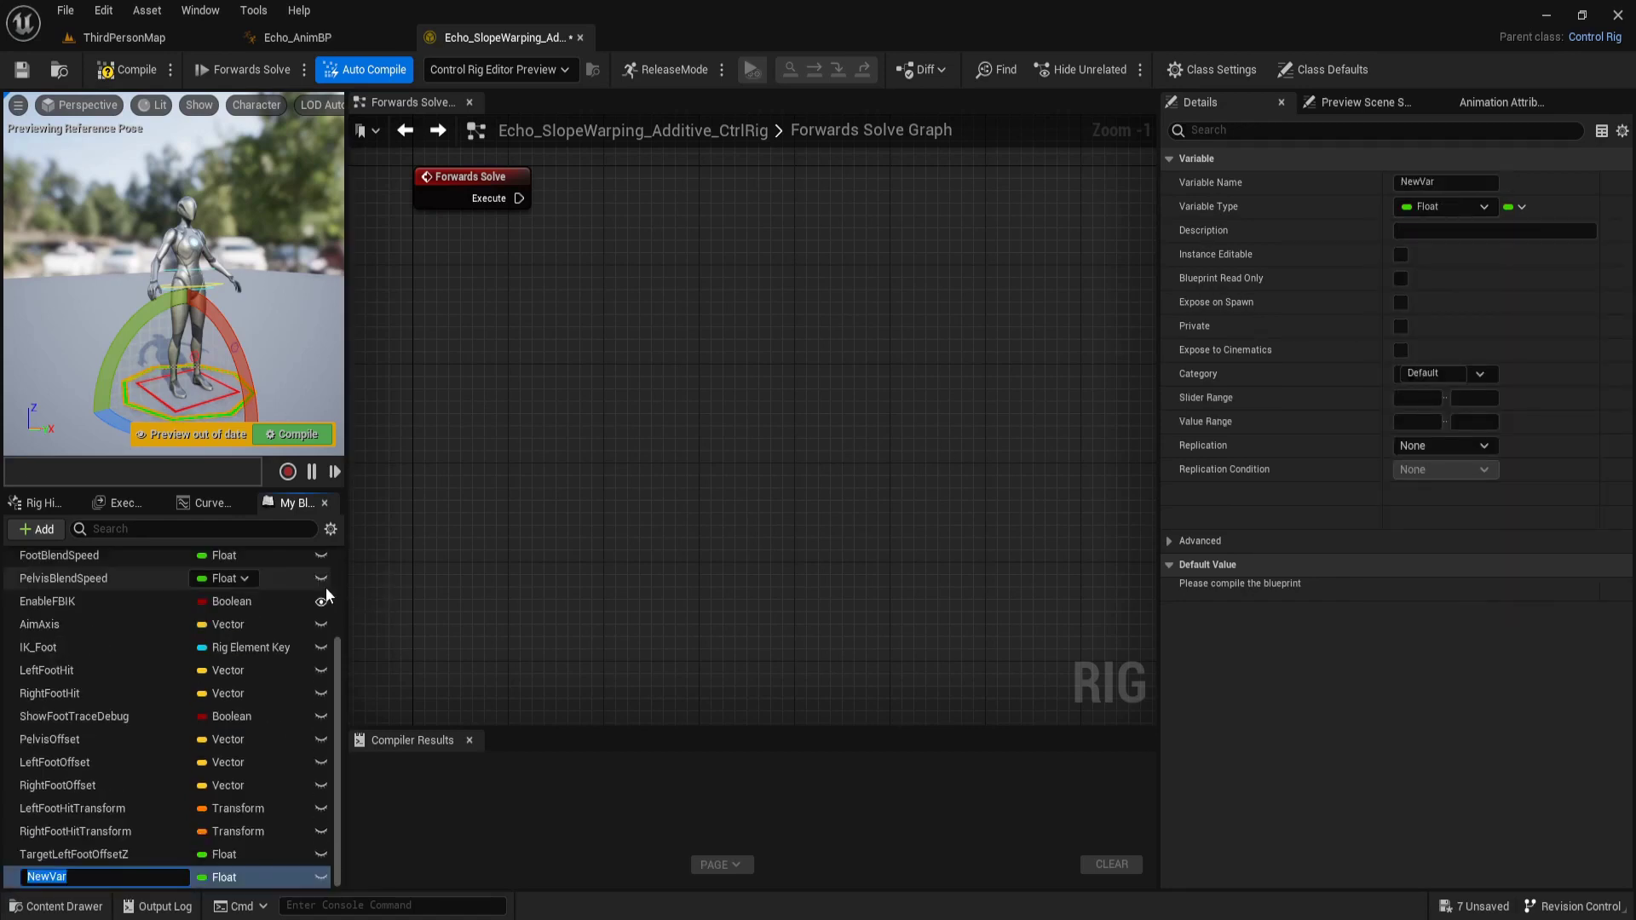
{"action": "type", "text": "Ta"}
{"action": "type", "text": "rgetRi"}
{"action": "type", "text": "ghtFoot"}
{"action": "type", "text": "Offse"}
{"action": "type", "text": "tZ"}
{"action": "key", "text": "Return"}
Add variables CurrentPelvisOffsetZ and CurrentLeftFootOffsetZ
{"action": "scroll", "coordinate": [326, 594], "scroll_direction": "up", "scroll_amount": 3}
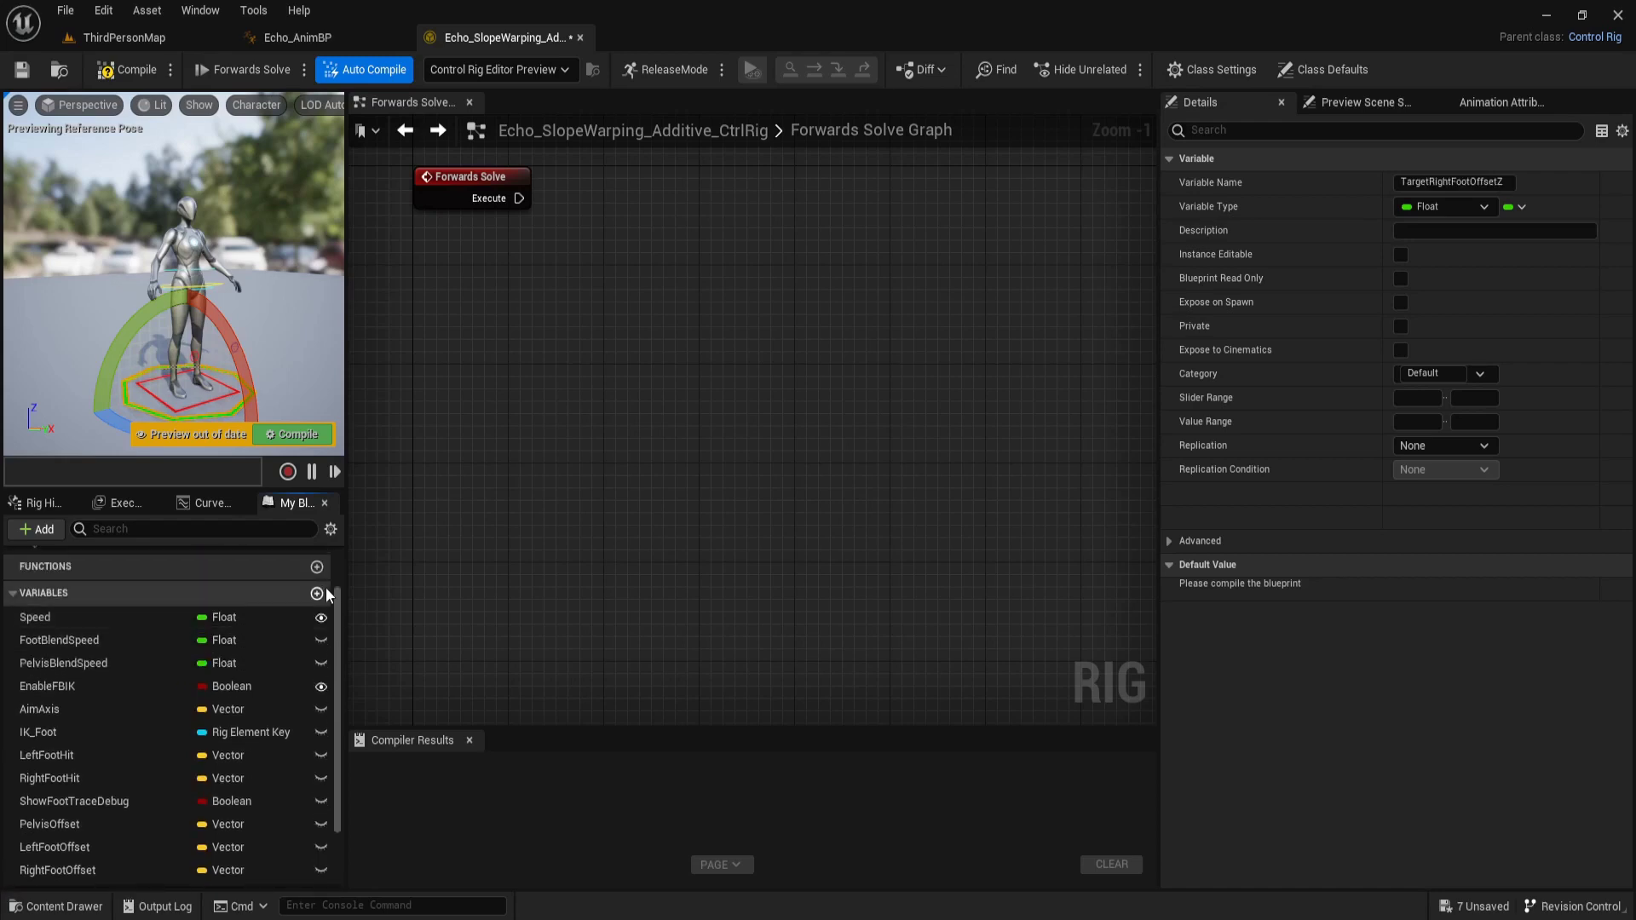
{"action": "left_click", "coordinate": [317, 594]}
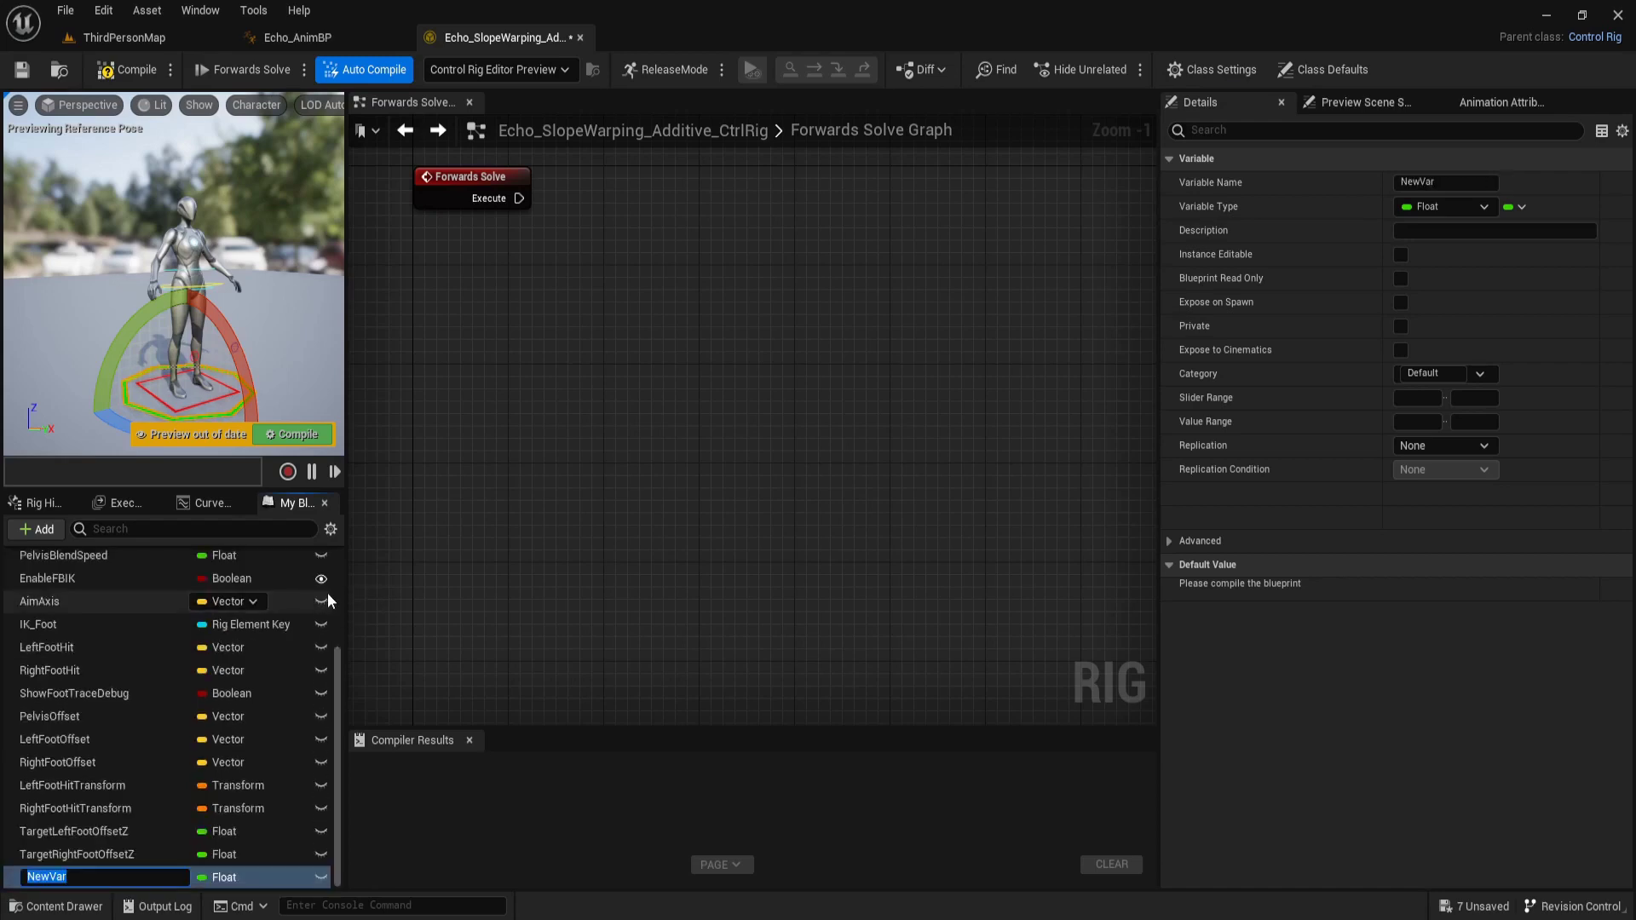
{"action": "type", "text": "Curren"}
{"action": "type", "text": "tPelvis"}
{"action": "type", "text": "Offset"}
{"action": "type", "text": "Z"}
{"action": "key", "text": "Return"}
{"action": "scroll", "coordinate": [327, 593], "scroll_direction": "up", "scroll_amount": 5}
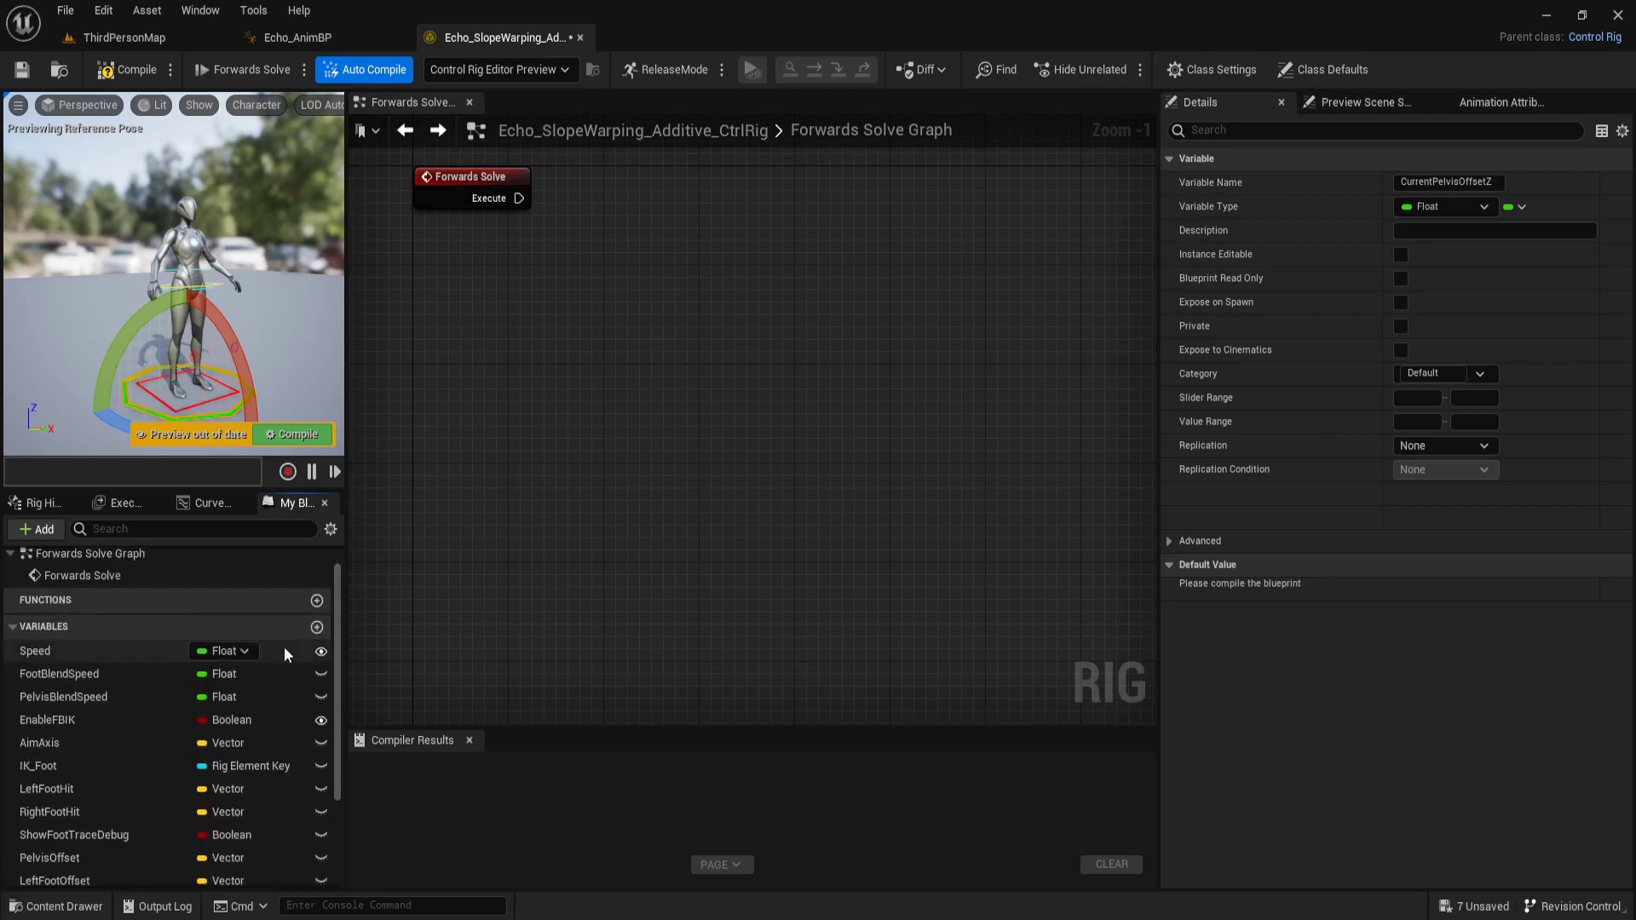
{"action": "left_click", "coordinate": [316, 628]}
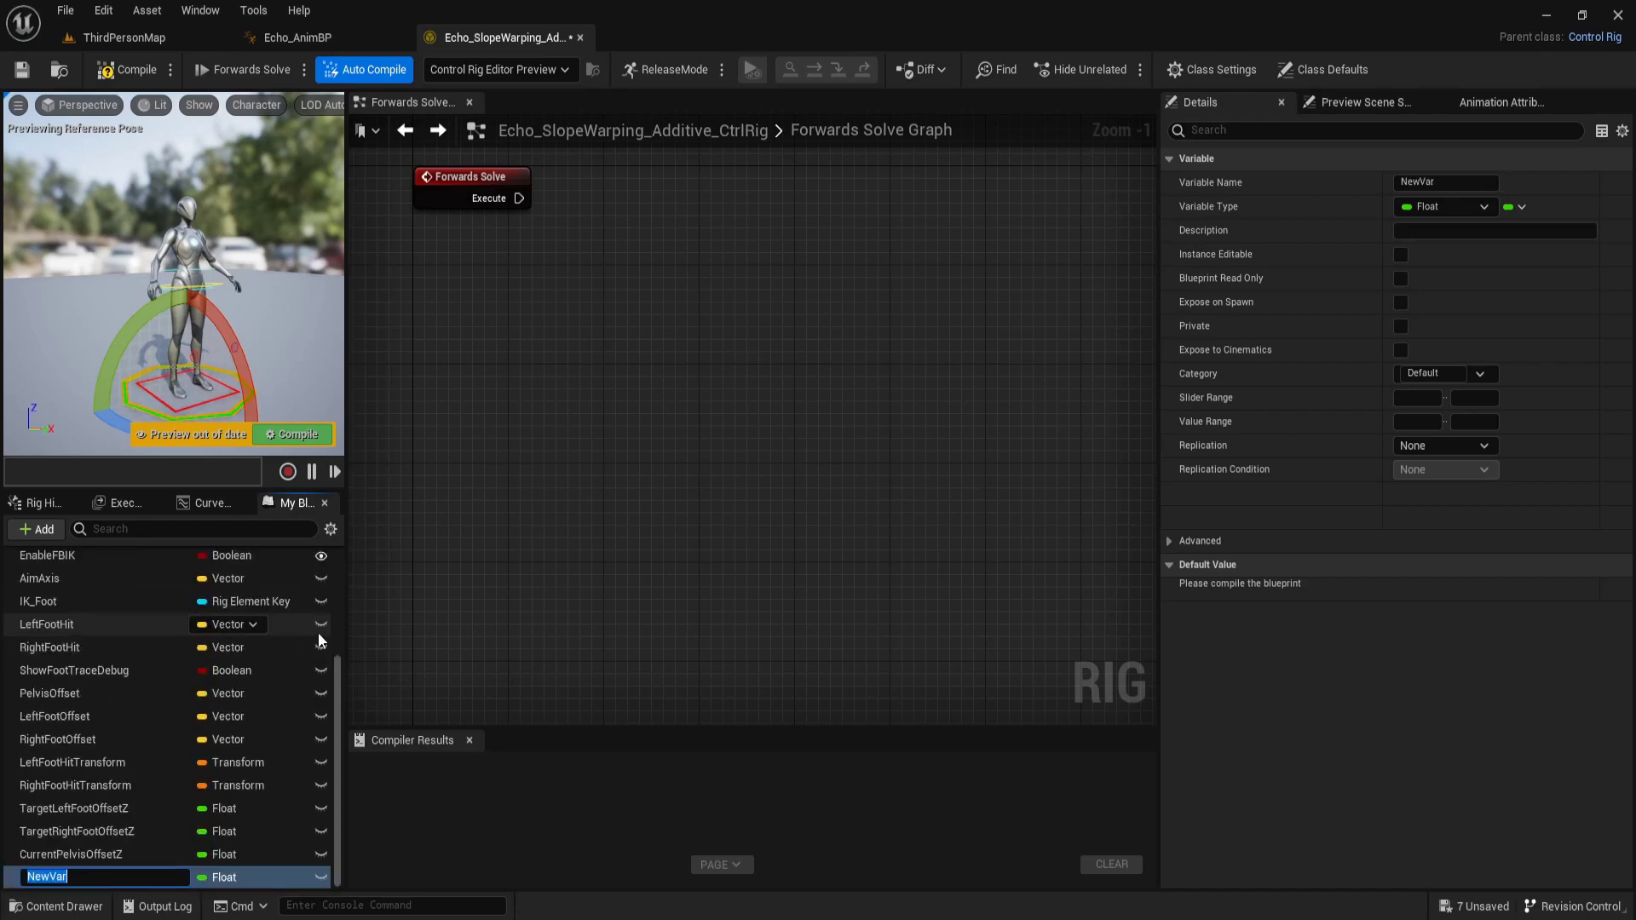
{"action": "type", "text": "C"}
{"action": "type", "text": "urrentL"}
{"action": "type", "text": "eftF"}
{"action": "type", "text": "ootOff"}
{"action": "type", "text": "setZ"}
{"action": "key", "text": "Return"}
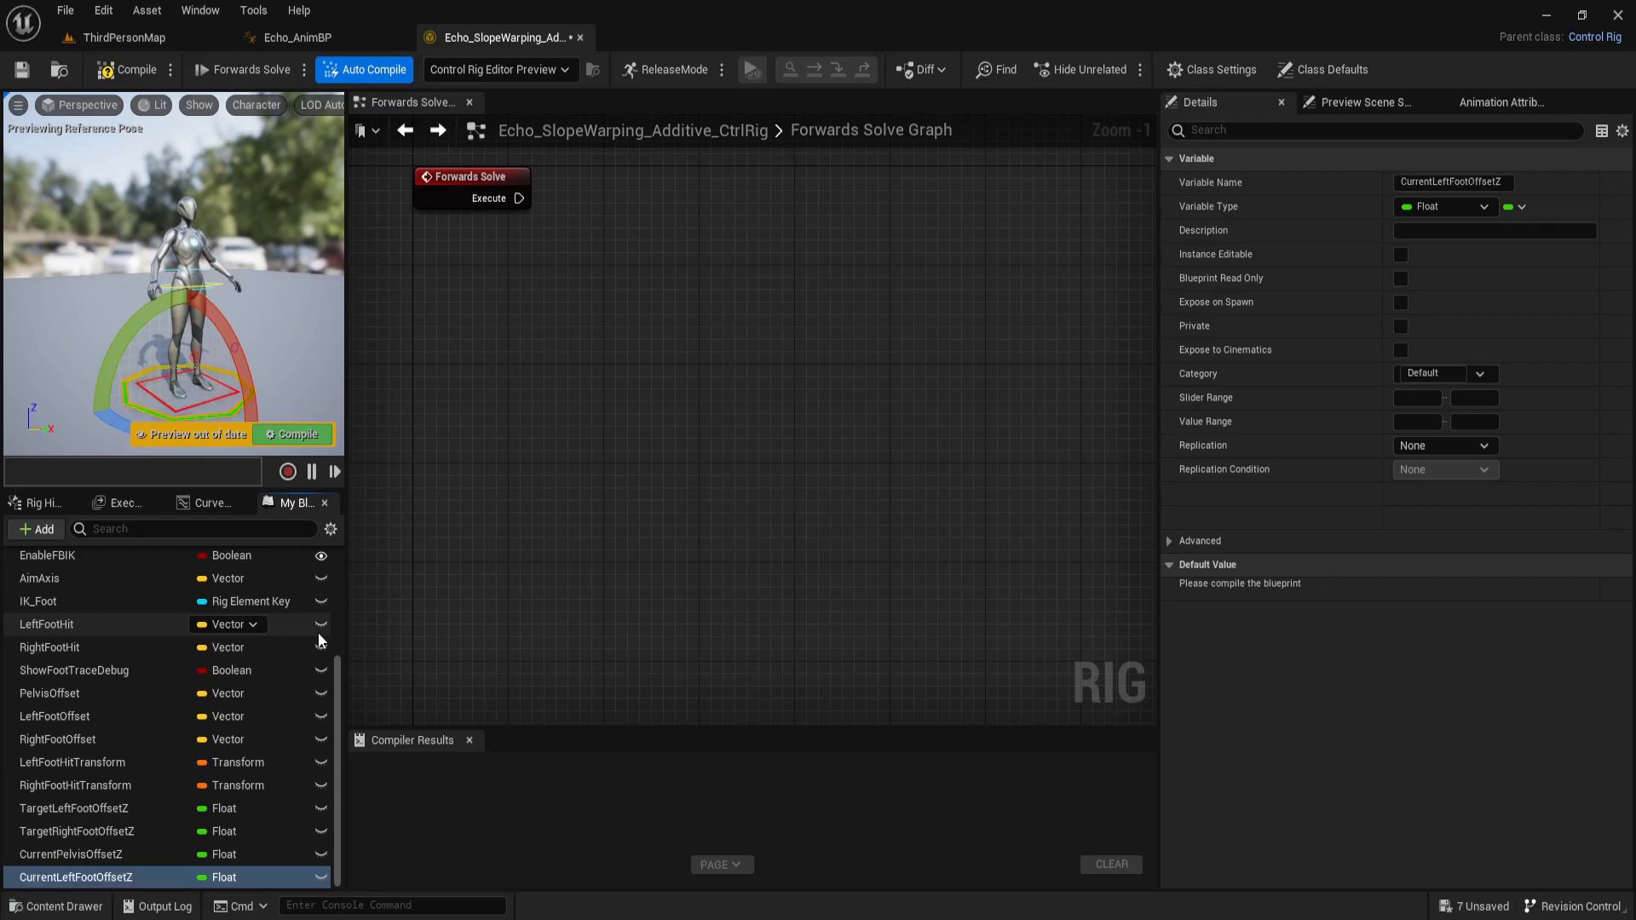
Add CurrentRightFootOffsetZ and begin naming a new variable CurrentLeftFootHitNormal
{"action": "scroll", "coordinate": [319, 634], "scroll_direction": "up", "scroll_amount": 5}
{"action": "left_click", "coordinate": [317, 633]}
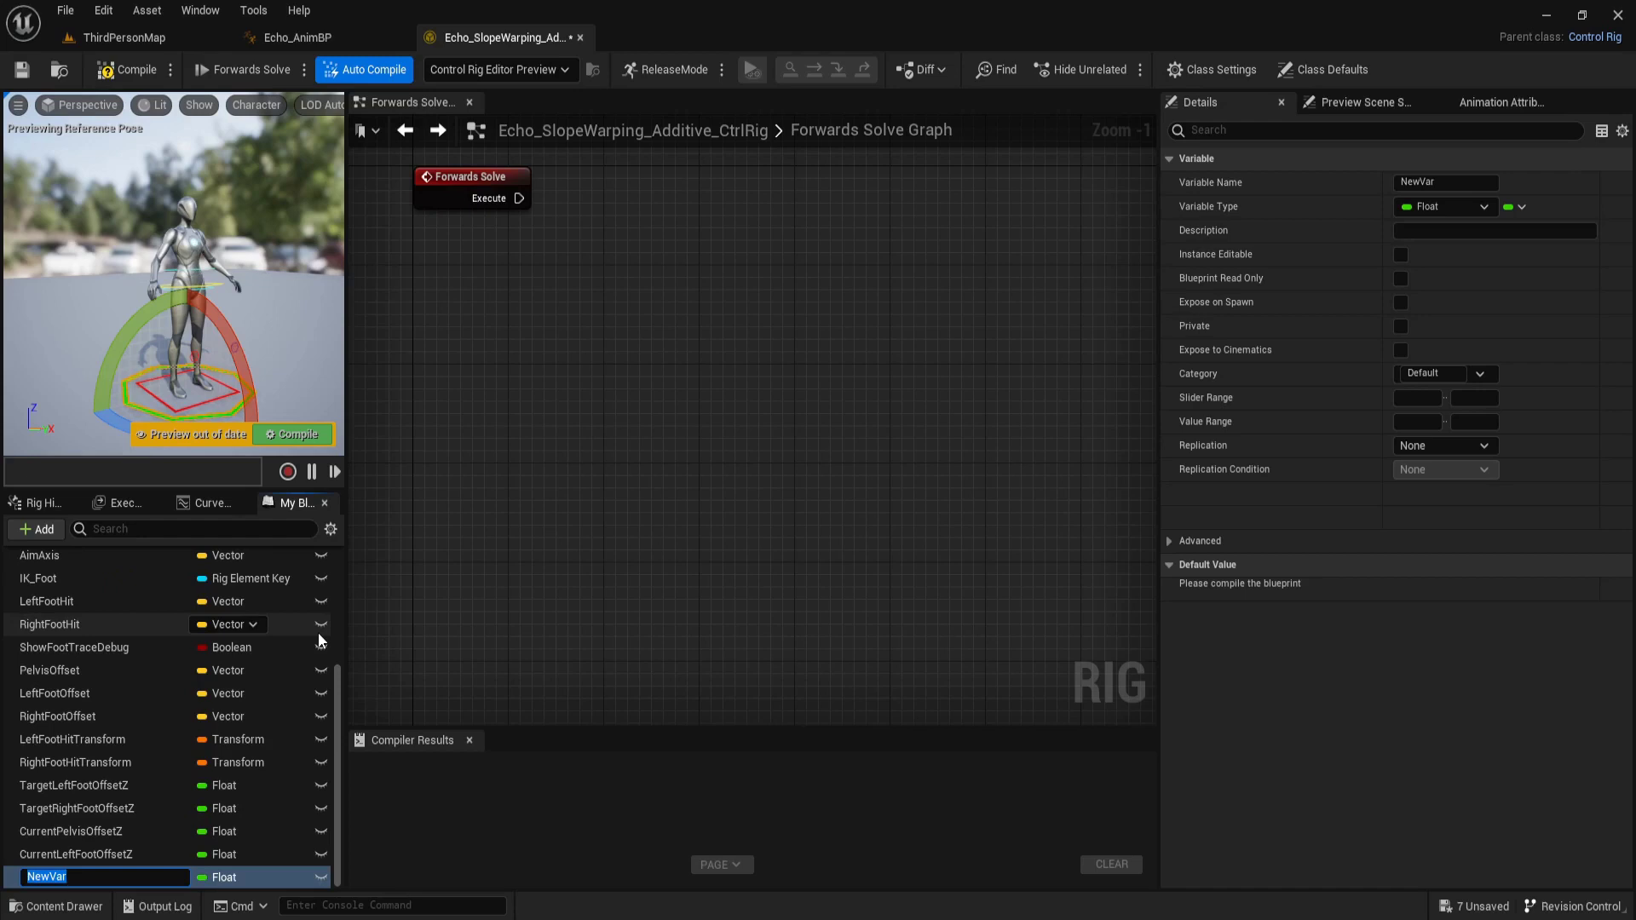
{"action": "type", "text": "C"}
{"action": "type", "text": "urrentR"}
{"action": "type", "text": "ightF"}
{"action": "type", "text": "ootOffset"}
{"action": "type", "text": "Z"}
{"action": "key", "text": "Return"}
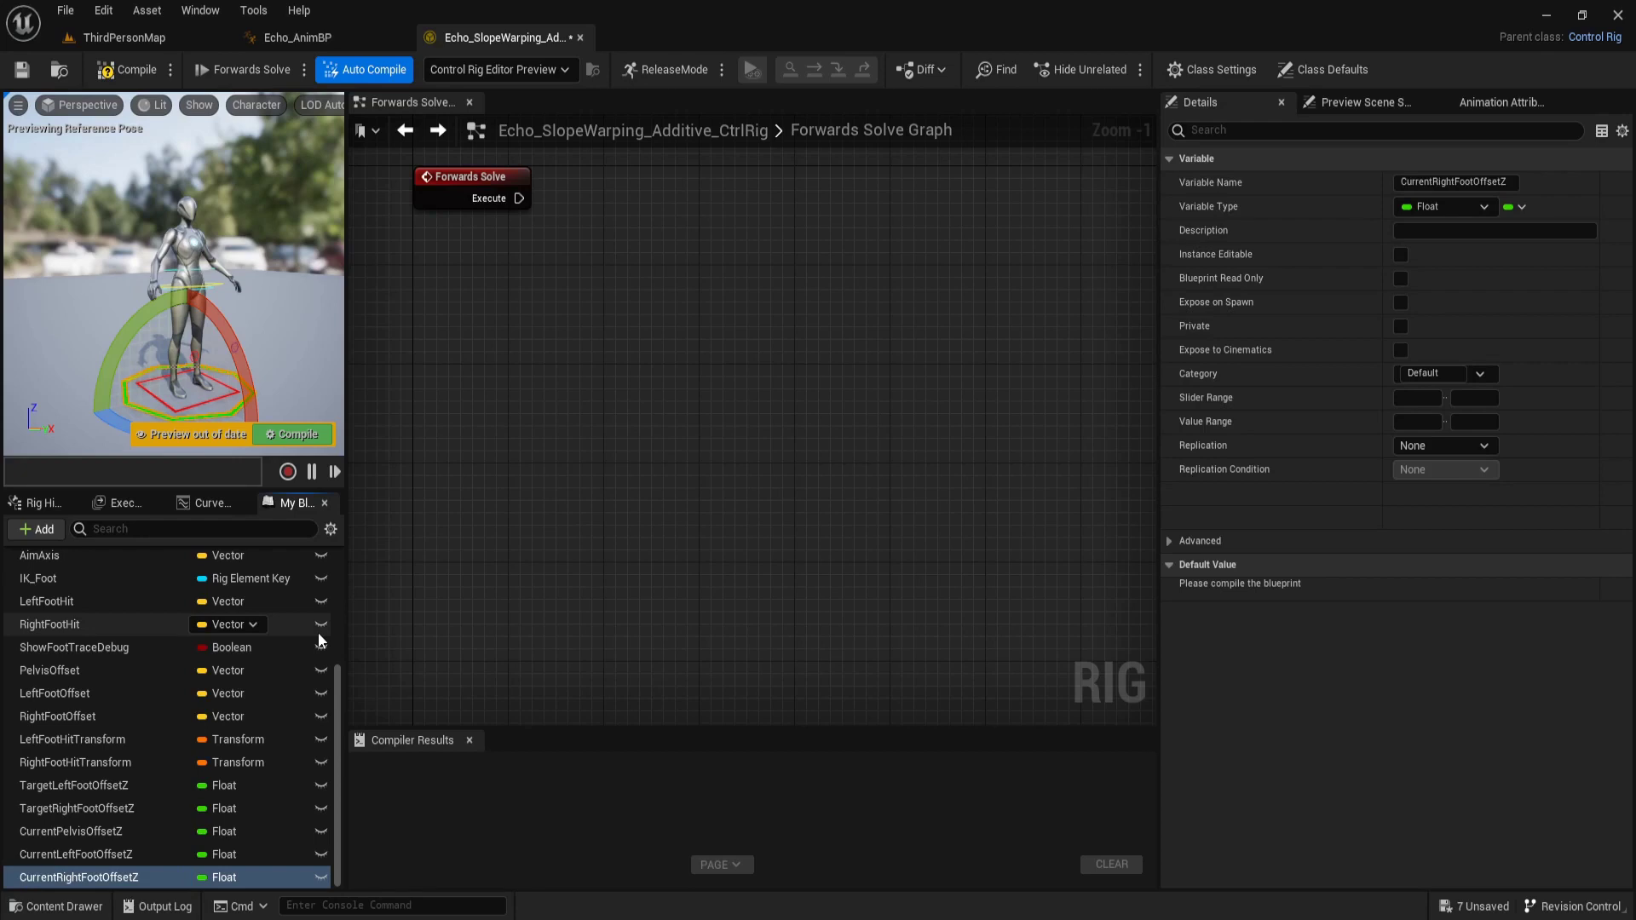
{"action": "left_click", "coordinate": [317, 581]}
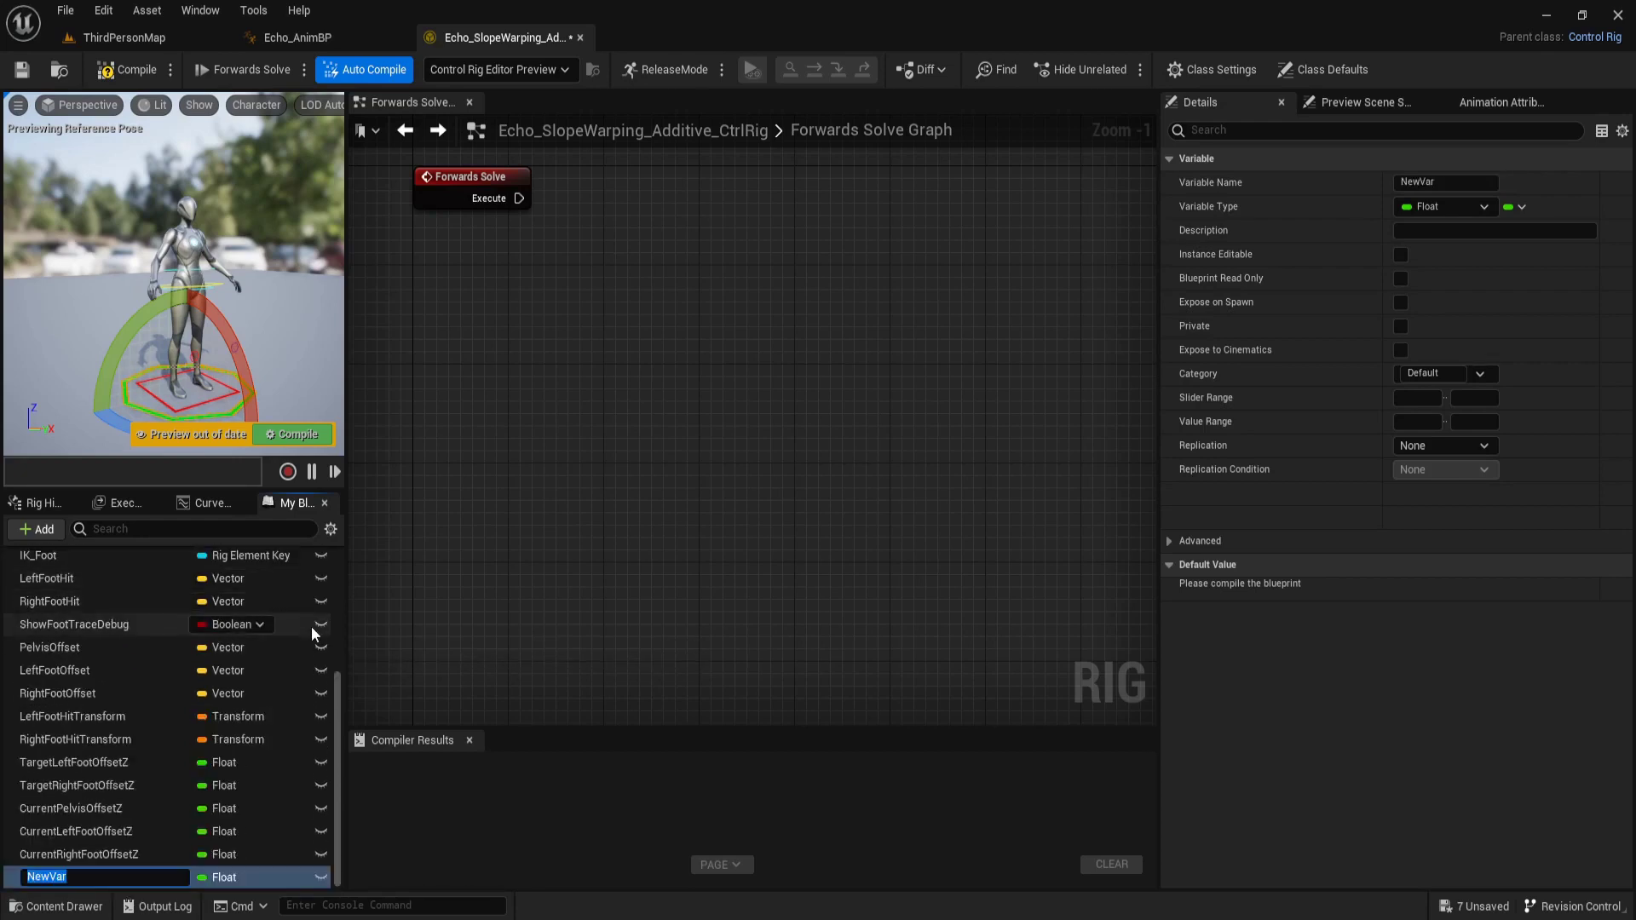
{"action": "type", "text": "Cu"}
{"action": "type", "text": "rrentLe"}
{"action": "type", "text": "ftFo"}
{"action": "type", "text": "otHit"}
{"action": "type", "text": "Normal"}
Confirm CurrentLeftFootHitNormal and make it a Vector
{"action": "key", "text": "Return"}
{"action": "left_click", "coordinate": [1444, 206]}
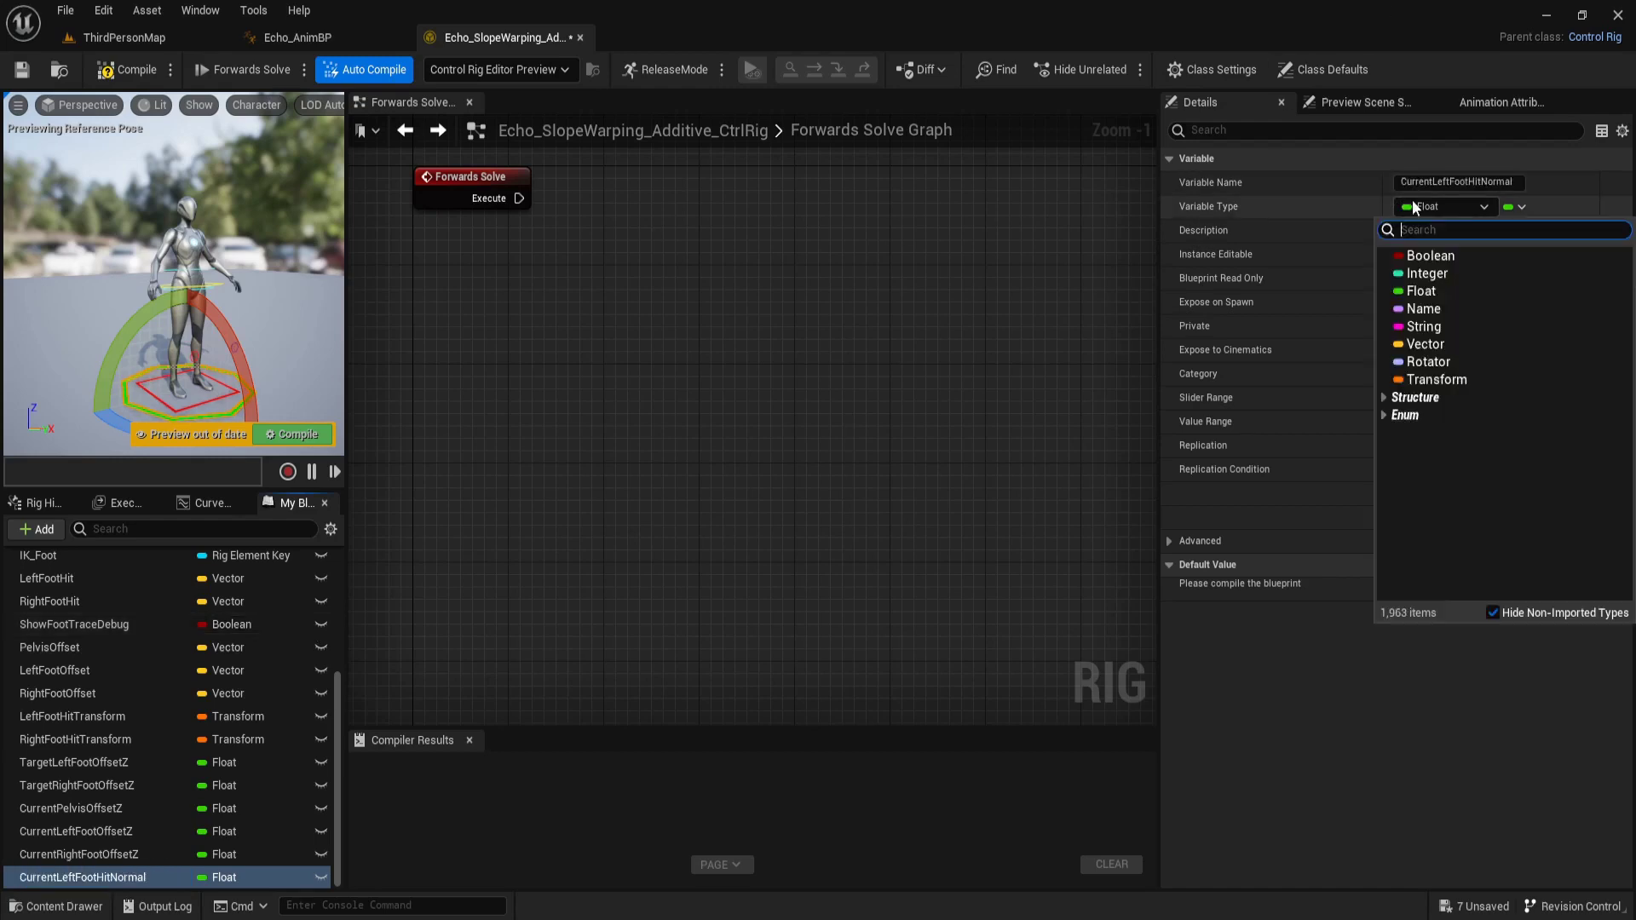
{"action": "left_click", "coordinate": [1425, 344]}
{"action": "scroll", "coordinate": [303, 626], "scroll_direction": "up", "scroll_amount": 3}
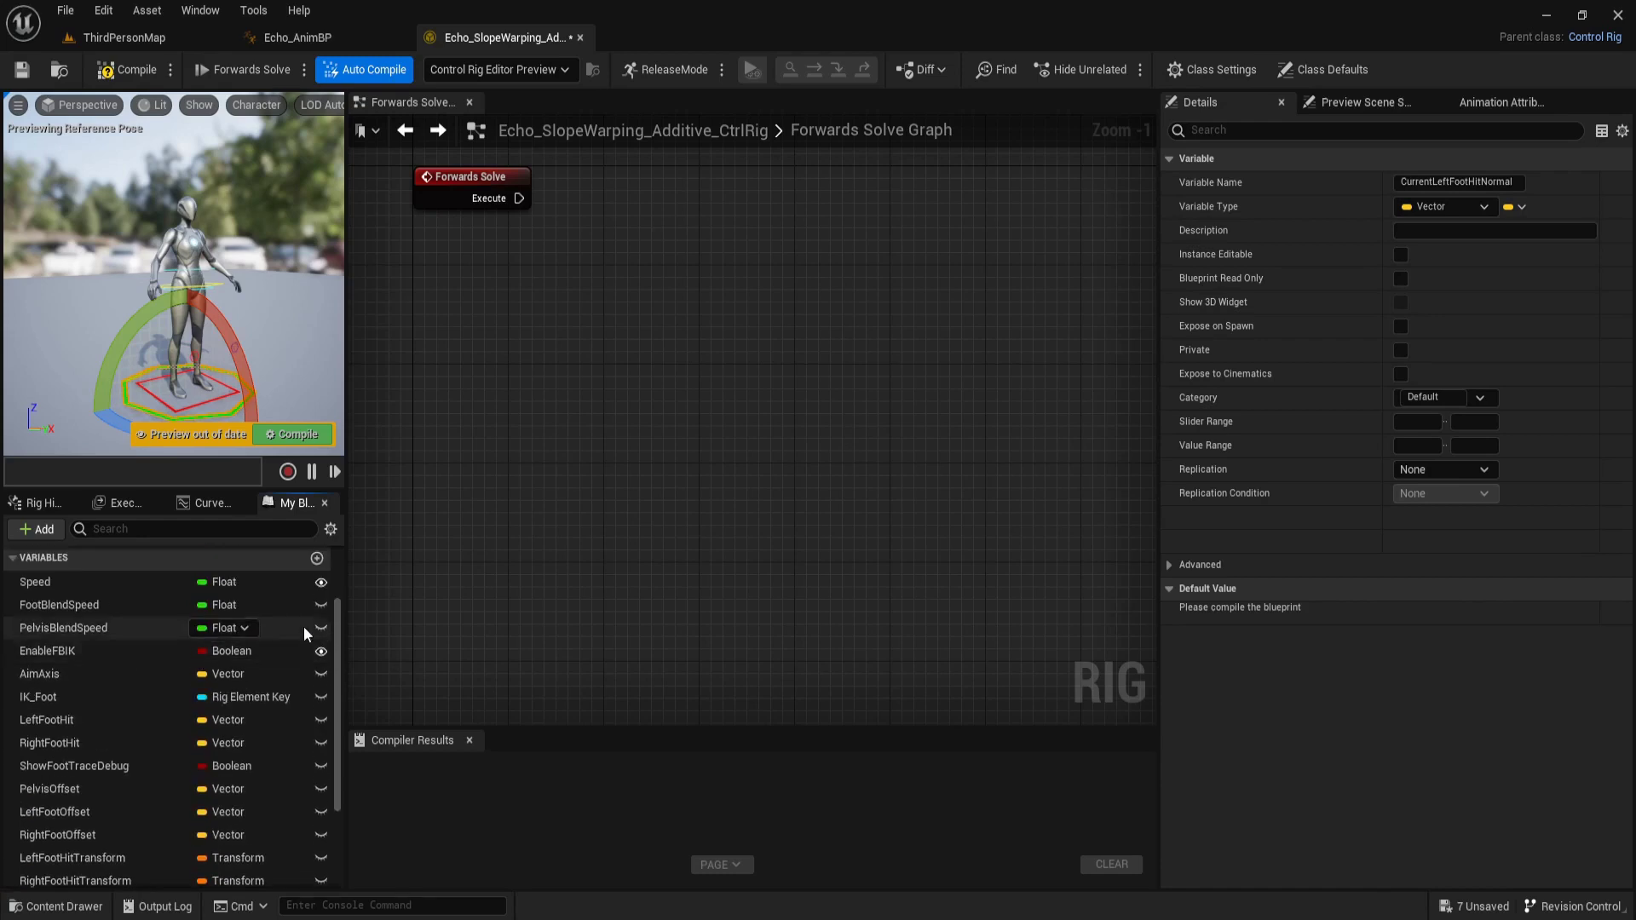
Add CurrentRightFootHitNormal, then start a new variable named DidLeftFootTraceHit
{"action": "left_click", "coordinate": [317, 558]}
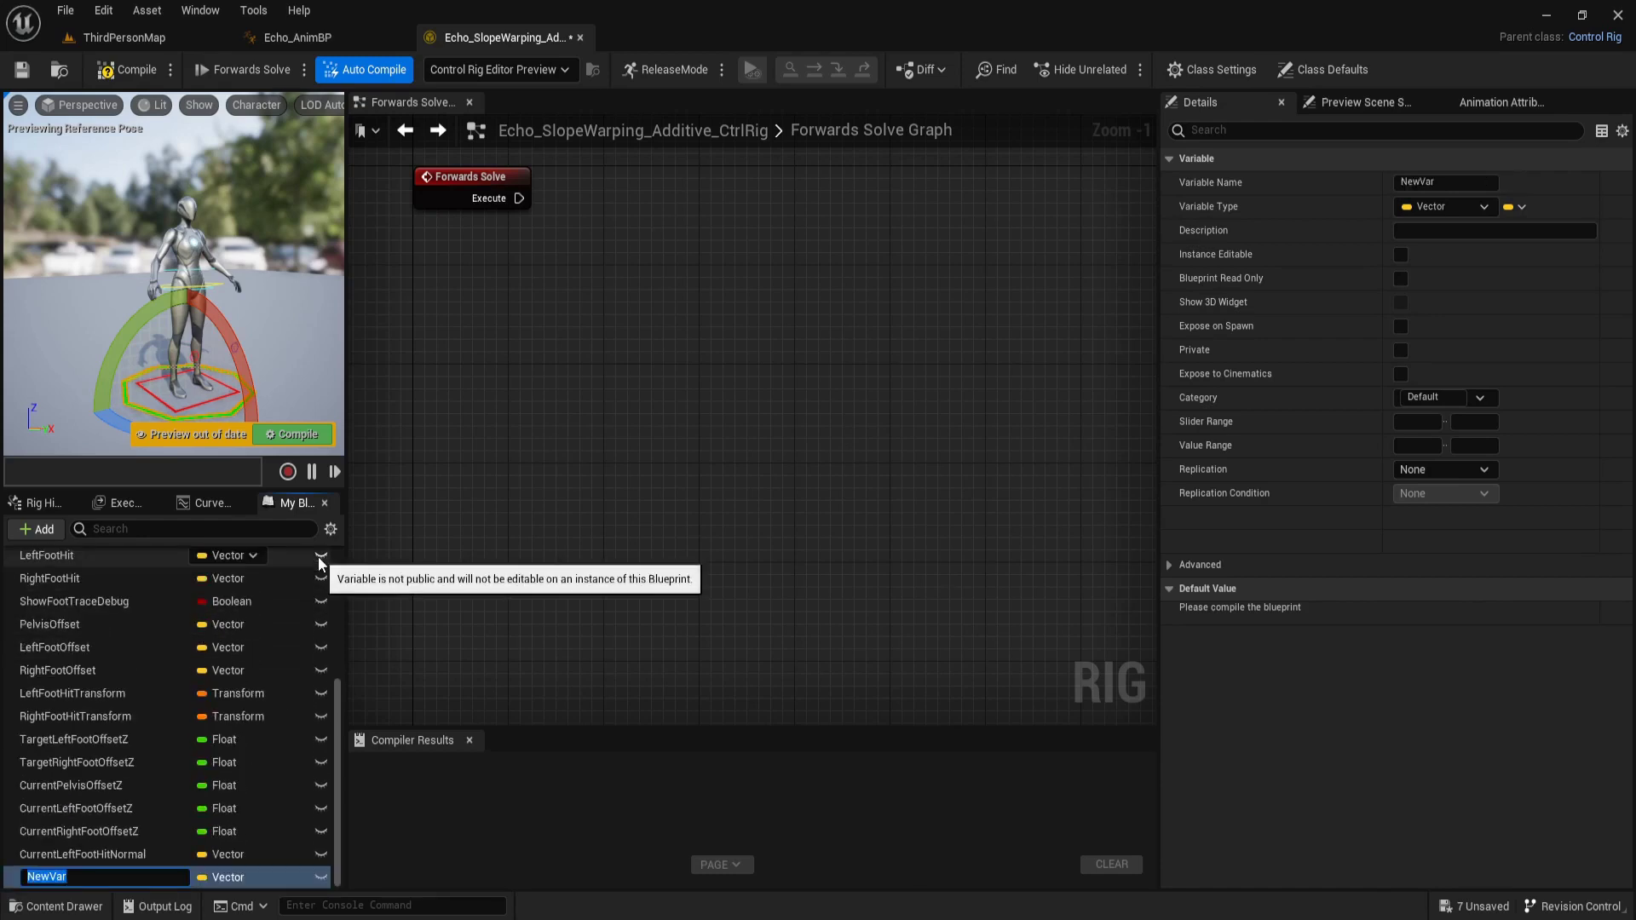
{"action": "type", "text": "Cur"}
{"action": "key", "text": "BackSpace"}
{"action": "type", "text": "rent"}
{"action": "type", "text": "Right"}
{"action": "type", "text": "Foot"}
{"action": "type", "text": "HitNor"}
{"action": "type", "text": "mal"}
{"action": "key", "text": "Return"}
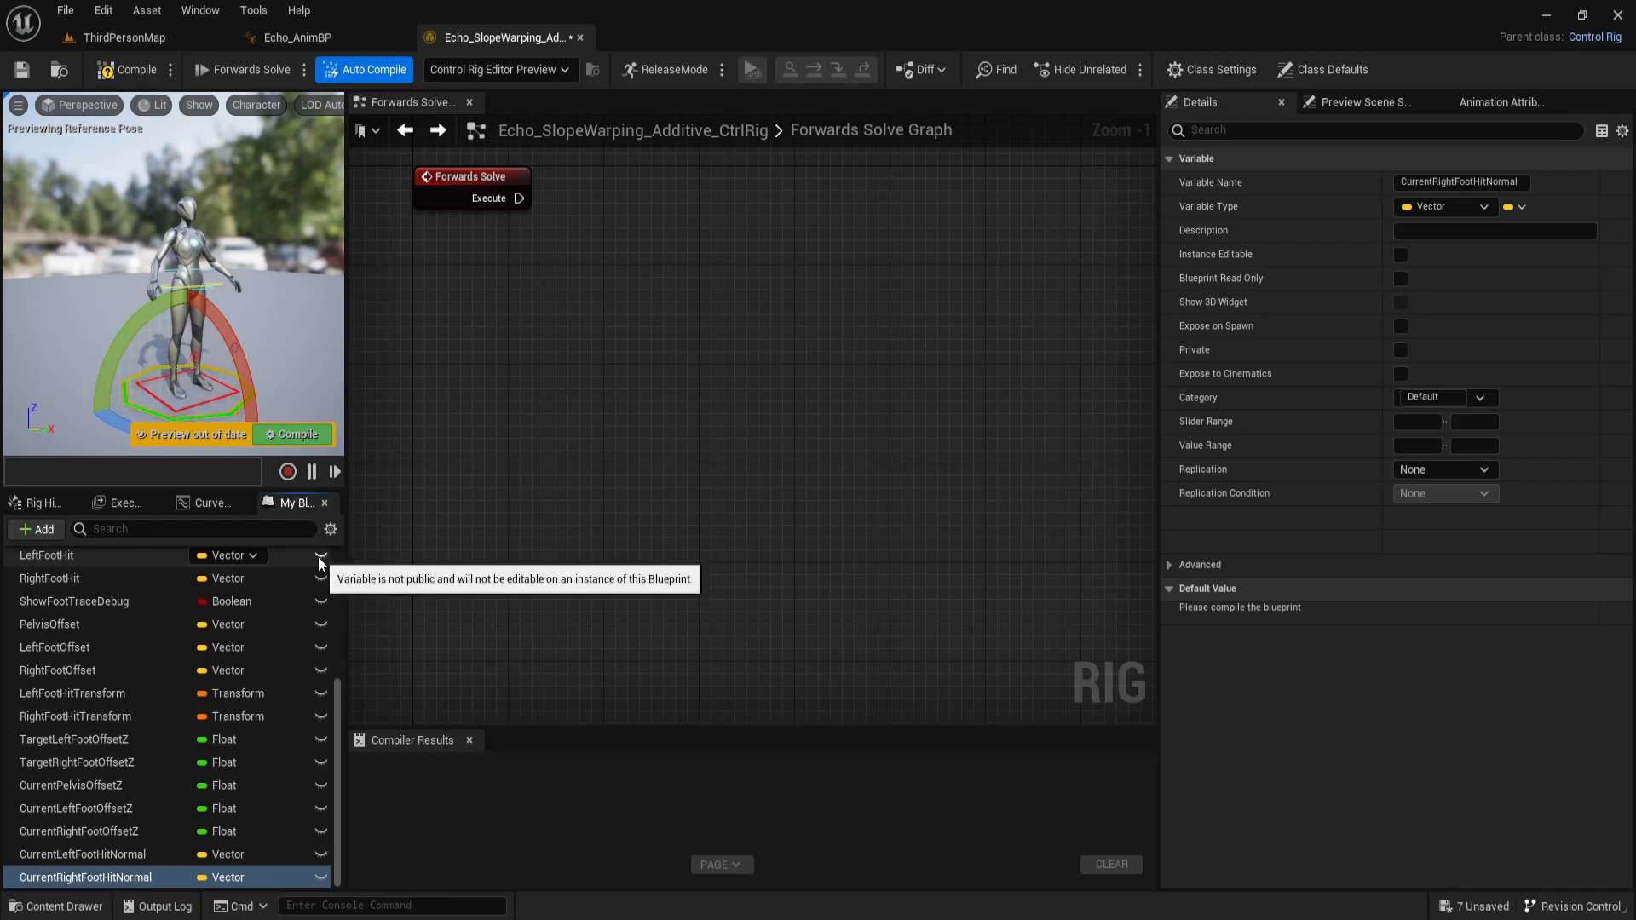
{"action": "key", "text": "ctrl+n"}
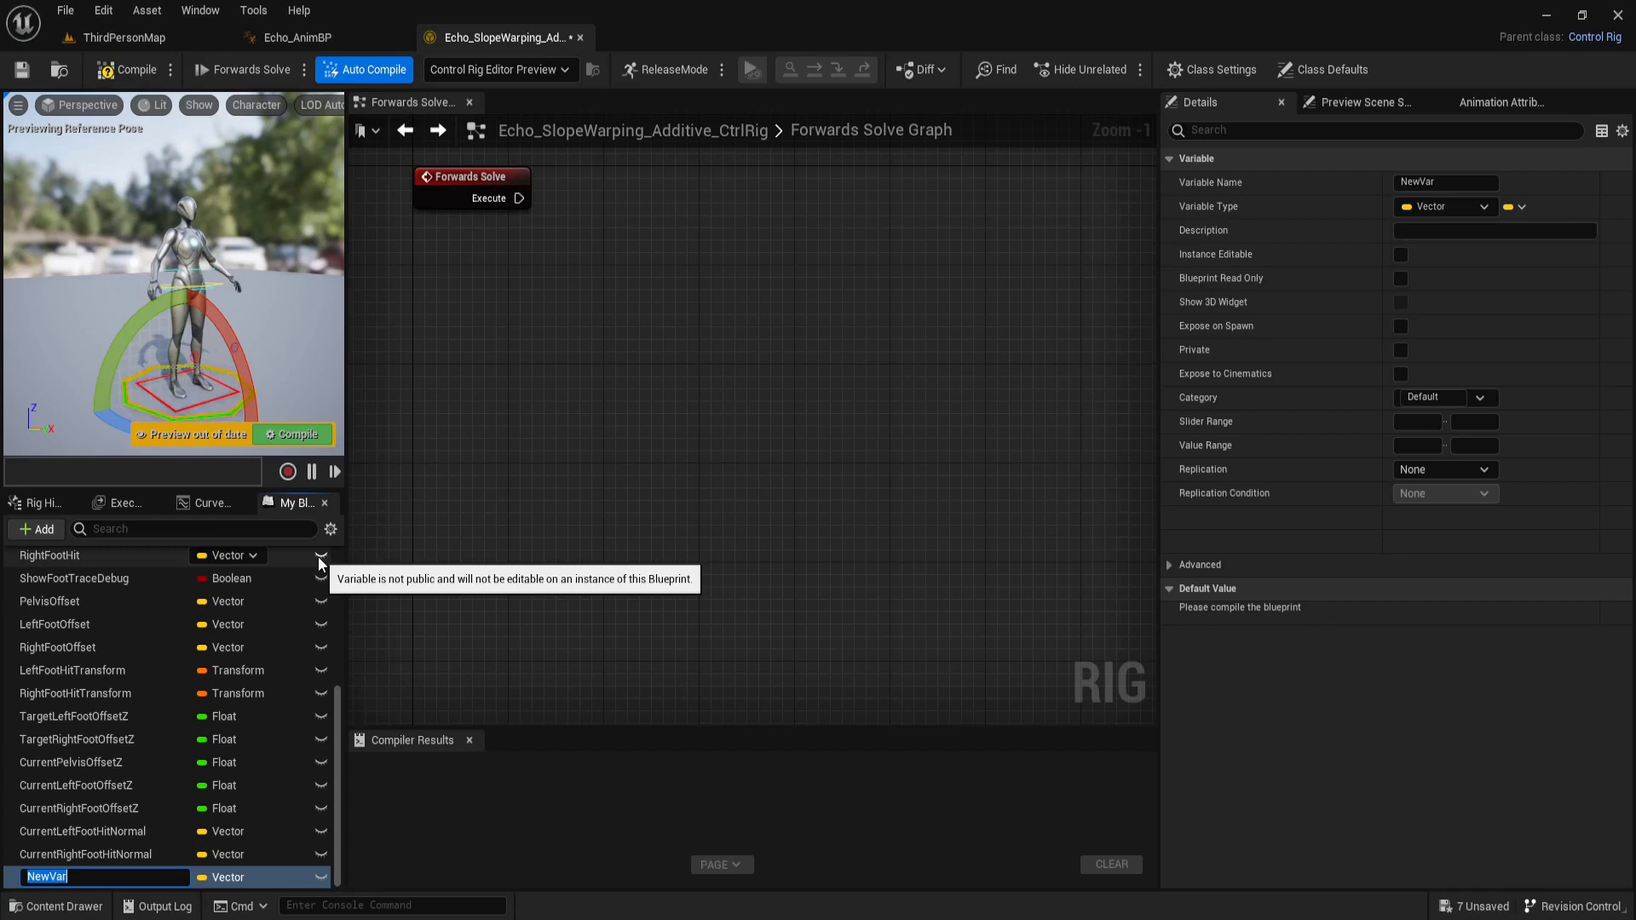
{"action": "type", "text": "Di"}
{"action": "type", "text": "dLeft"}
{"action": "type", "text": "FootT"}
{"action": "type", "text": "raceHit"}
Confirm DidLeftFootTraceHit and make it a Boolean
{"action": "key", "text": "Return"}
{"action": "left_click", "coordinate": [1423, 211]}
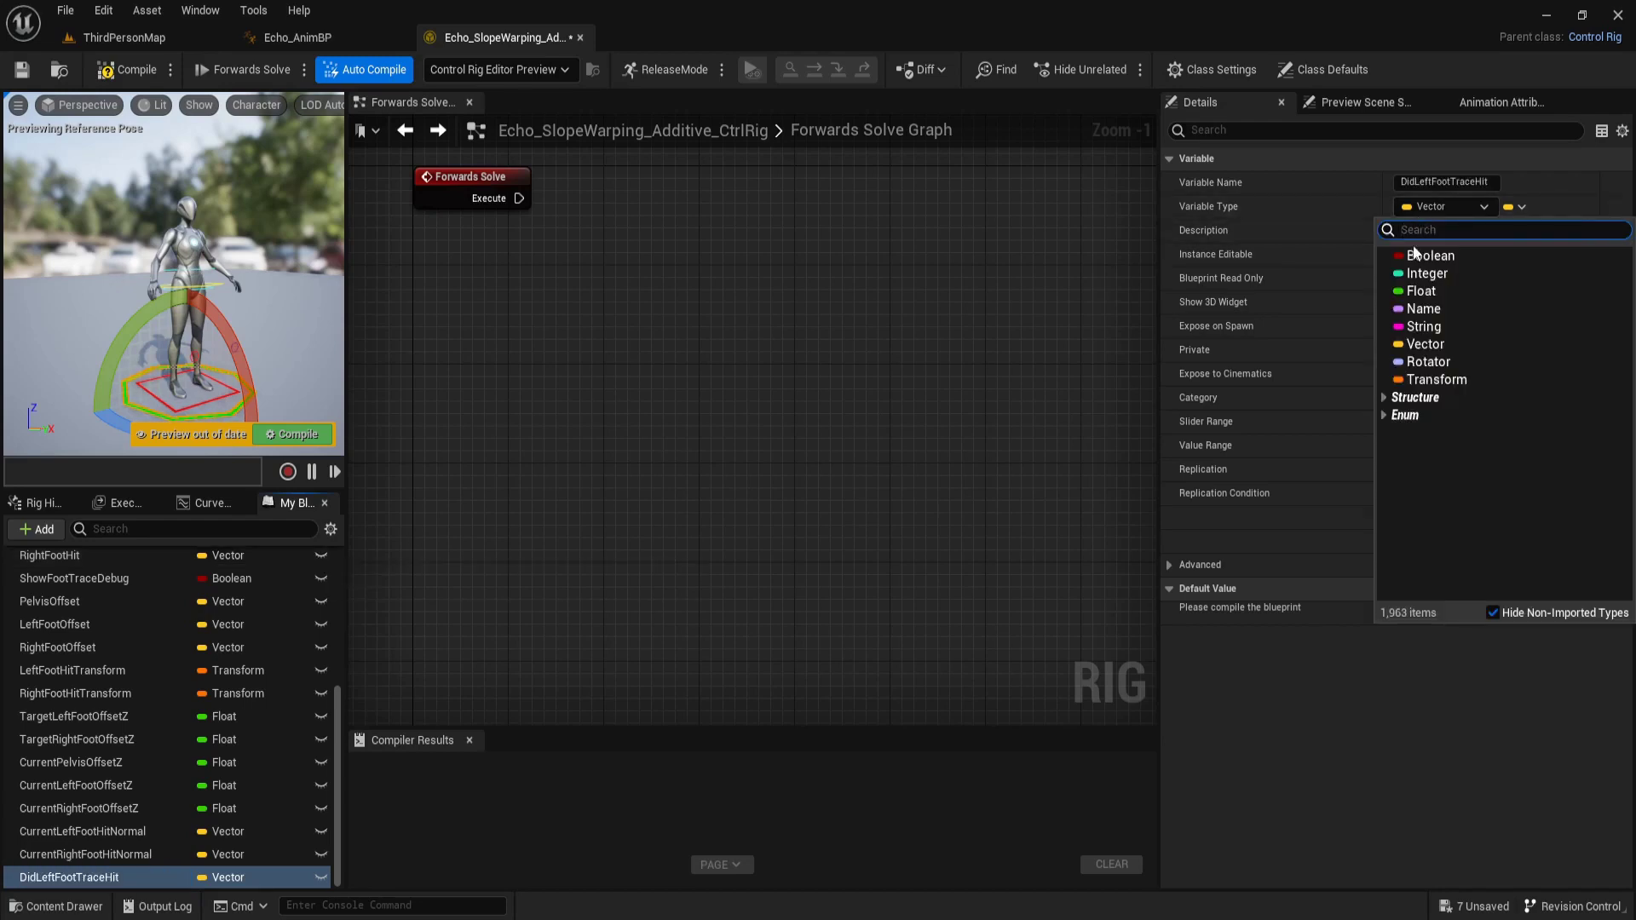
{"action": "left_click", "coordinate": [1440, 238]}
{"action": "scroll", "coordinate": [221, 644], "scroll_direction": "up", "scroll_amount": 5}
{"action": "scroll", "coordinate": [322, 652], "scroll_direction": "up", "scroll_amount": 3}
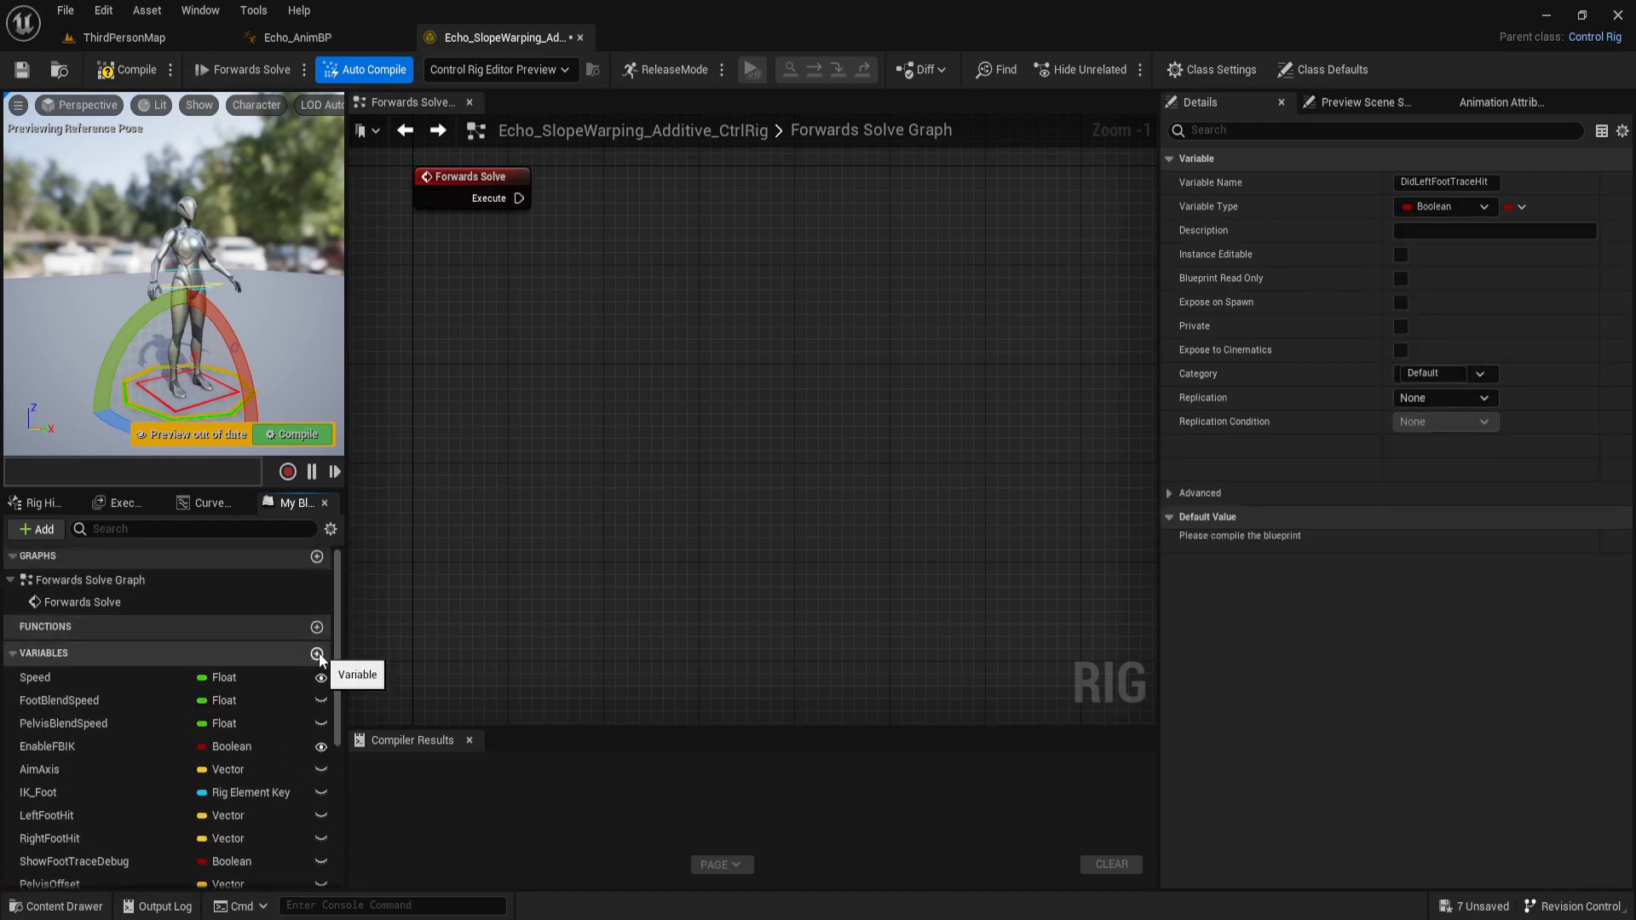
Add a Boolean variable named DidRightFootTraceHit
{"action": "left_click", "coordinate": [319, 653]}
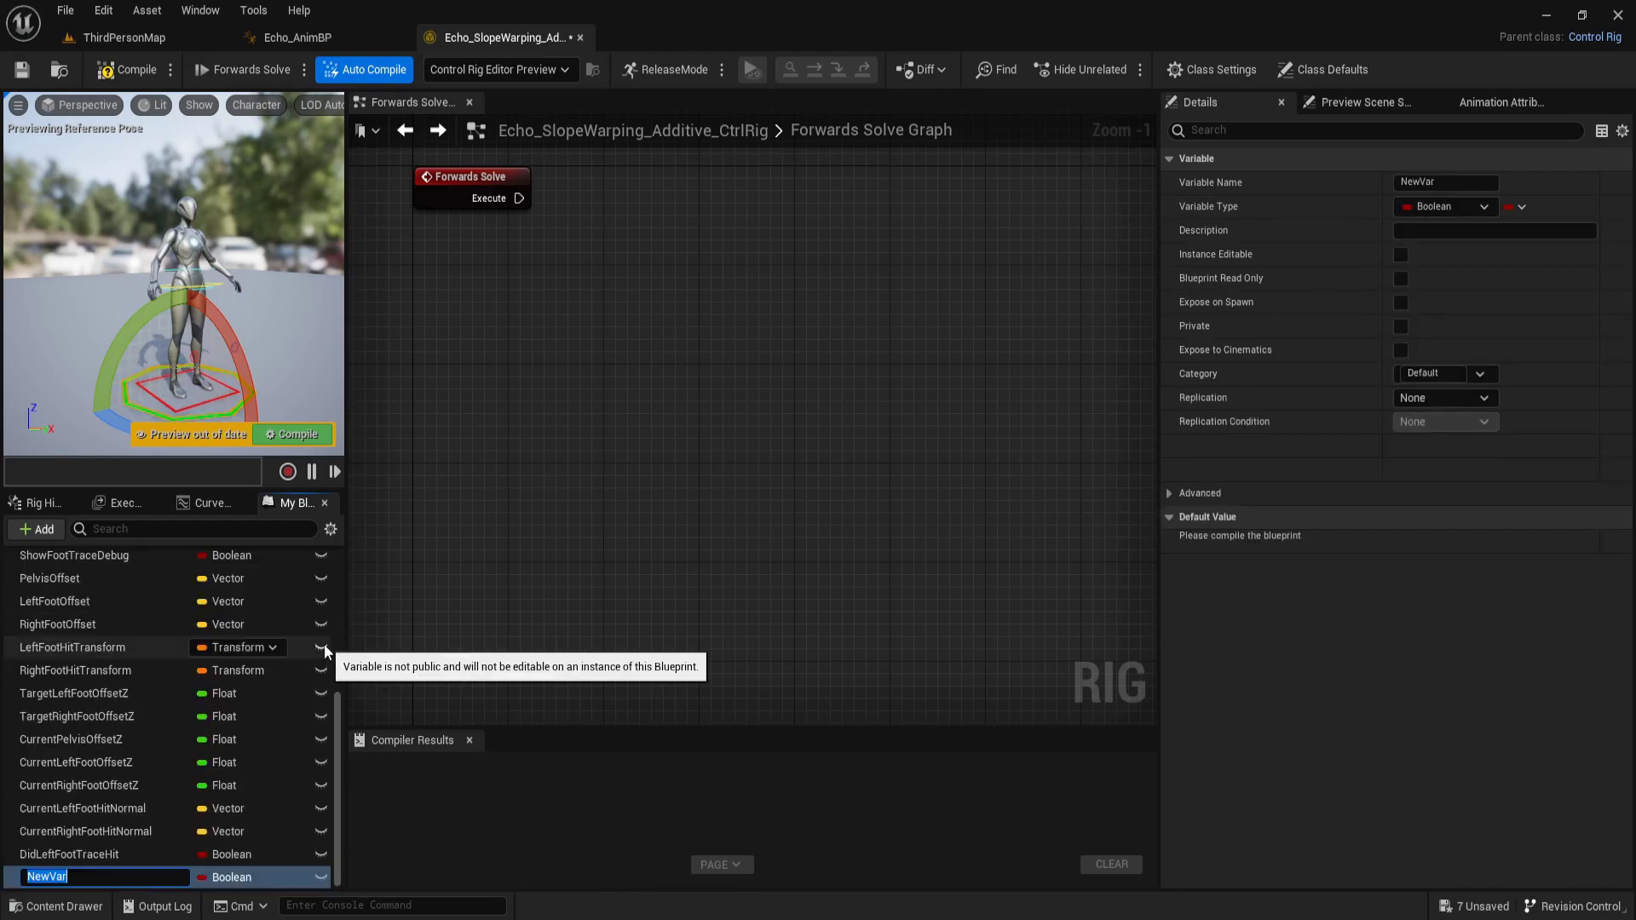
{"action": "type", "text": "DidR"}
{"action": "type", "text": "ightFoo"}
{"action": "type", "text": "tTra"}
{"action": "type", "text": "ceHit"}
{"action": "key", "text": "Return"}
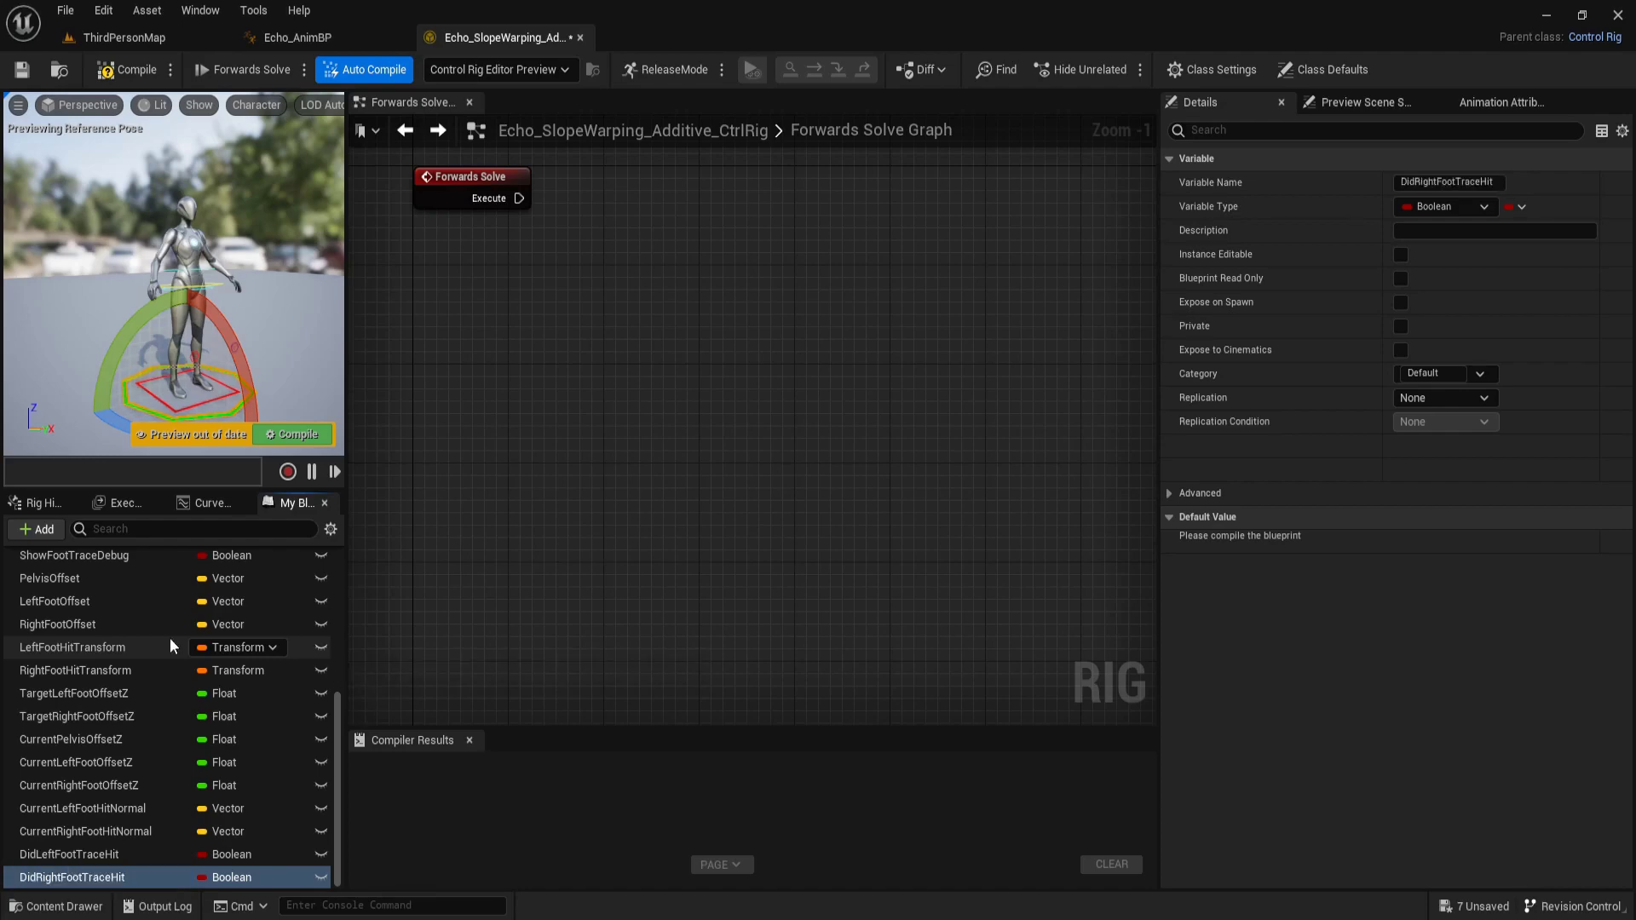
{"action": "scroll", "coordinate": [171, 645], "scroll_direction": "up", "scroll_amount": 5}
{"action": "scroll", "coordinate": [171, 645], "scroll_direction": "up", "scroll_amount": 5}
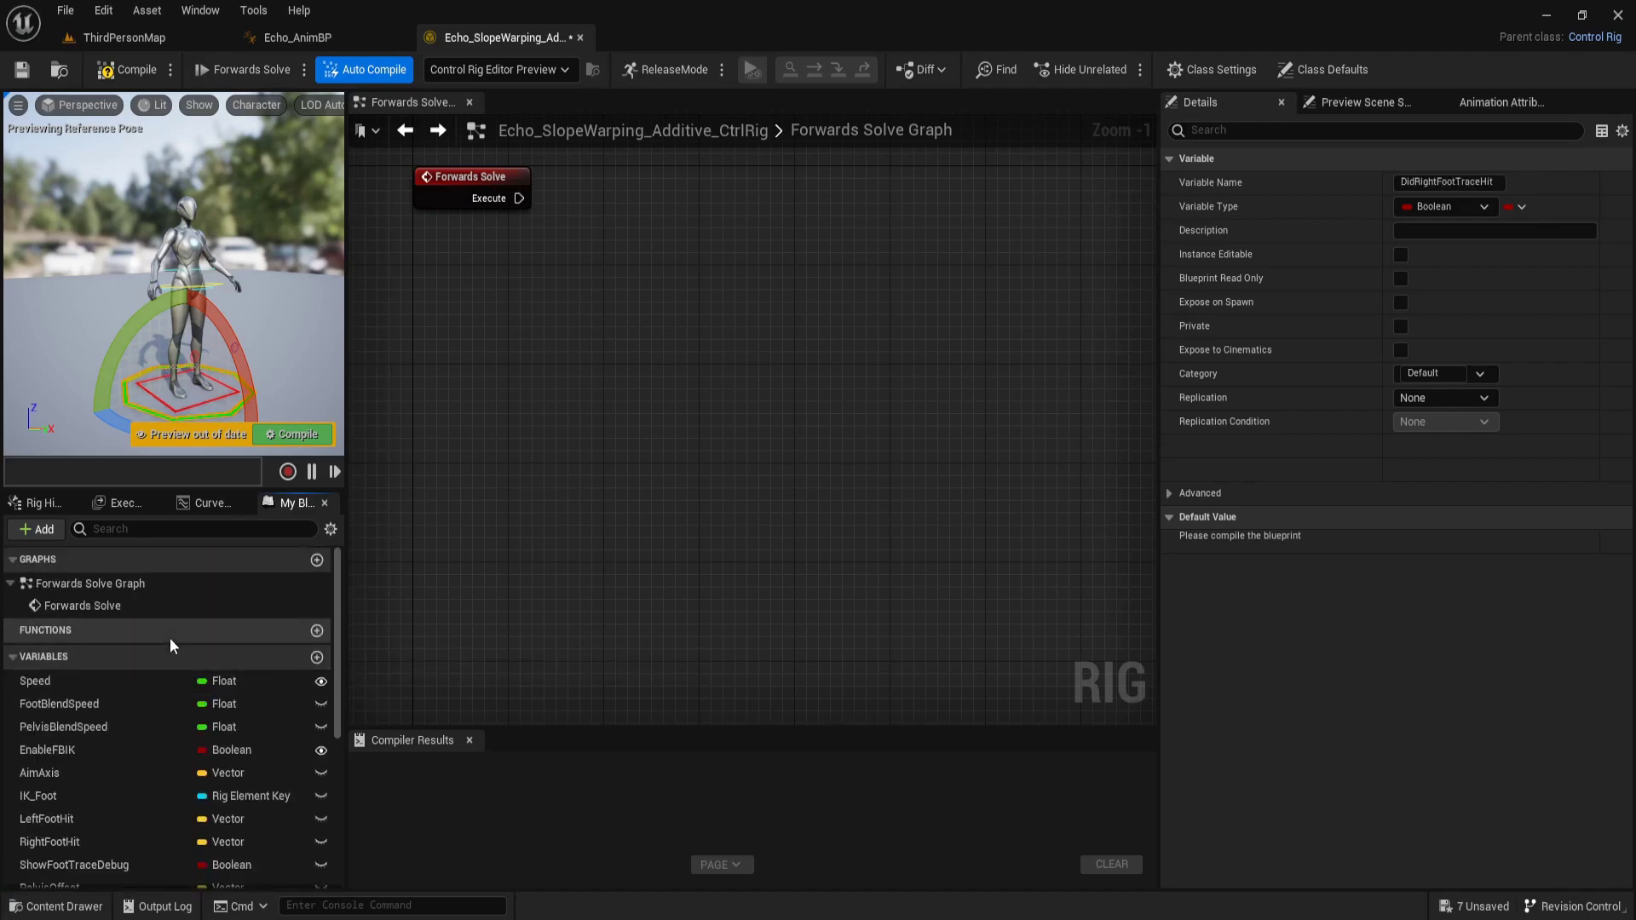
Compile the rig and select FootBlendSpeed
{"action": "left_click", "coordinate": [158, 682]}
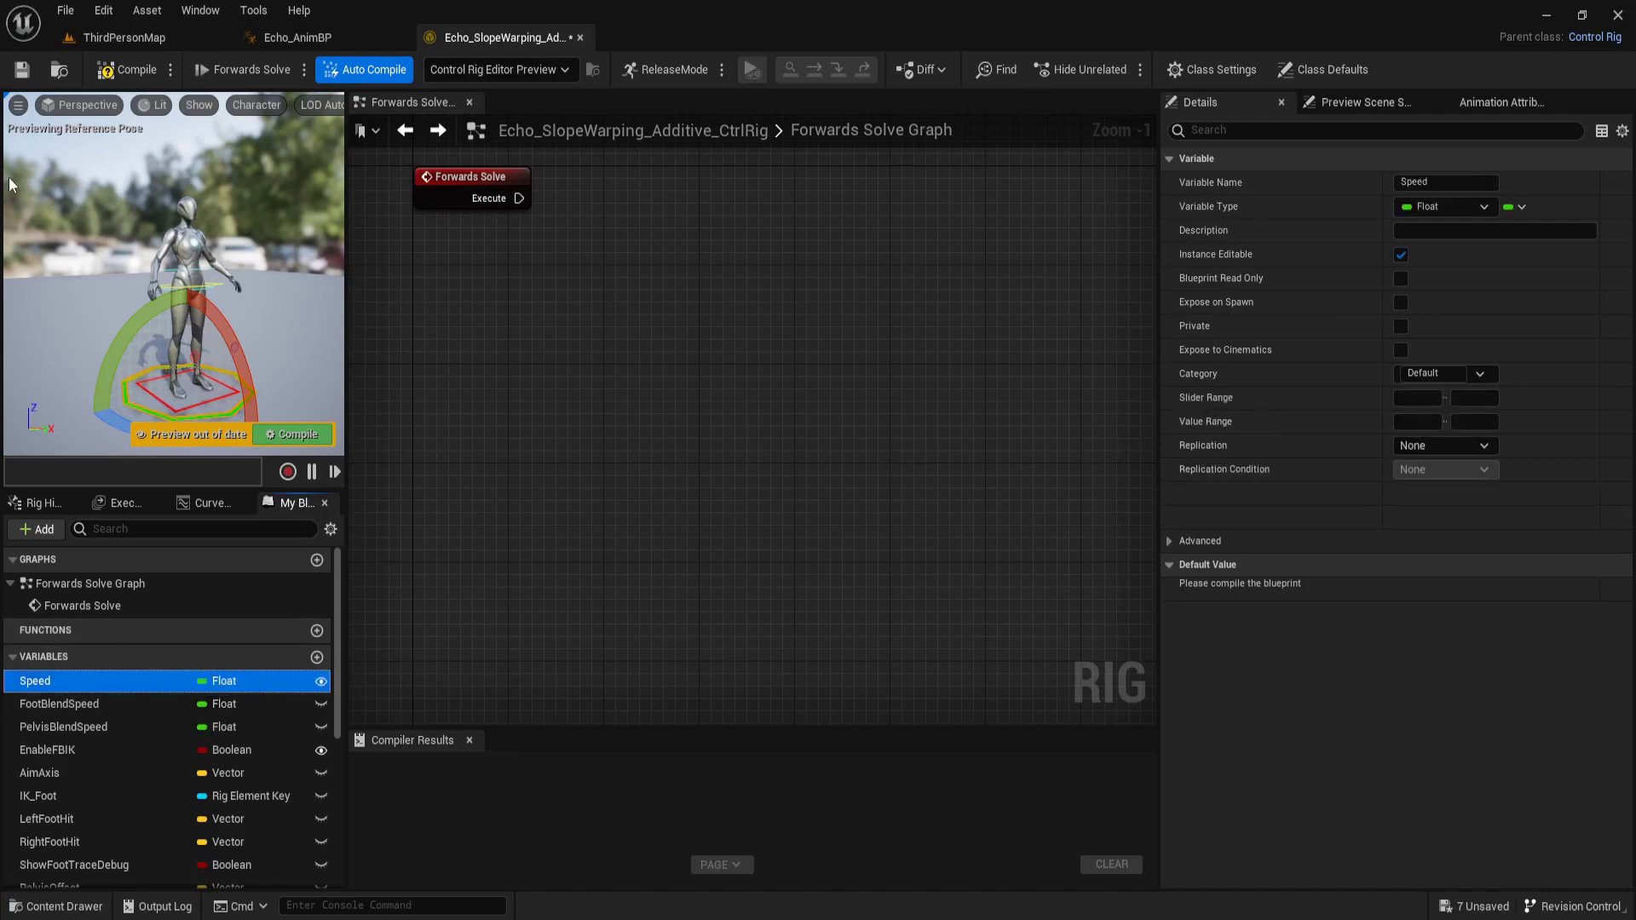
{"action": "left_click", "coordinate": [140, 75]}
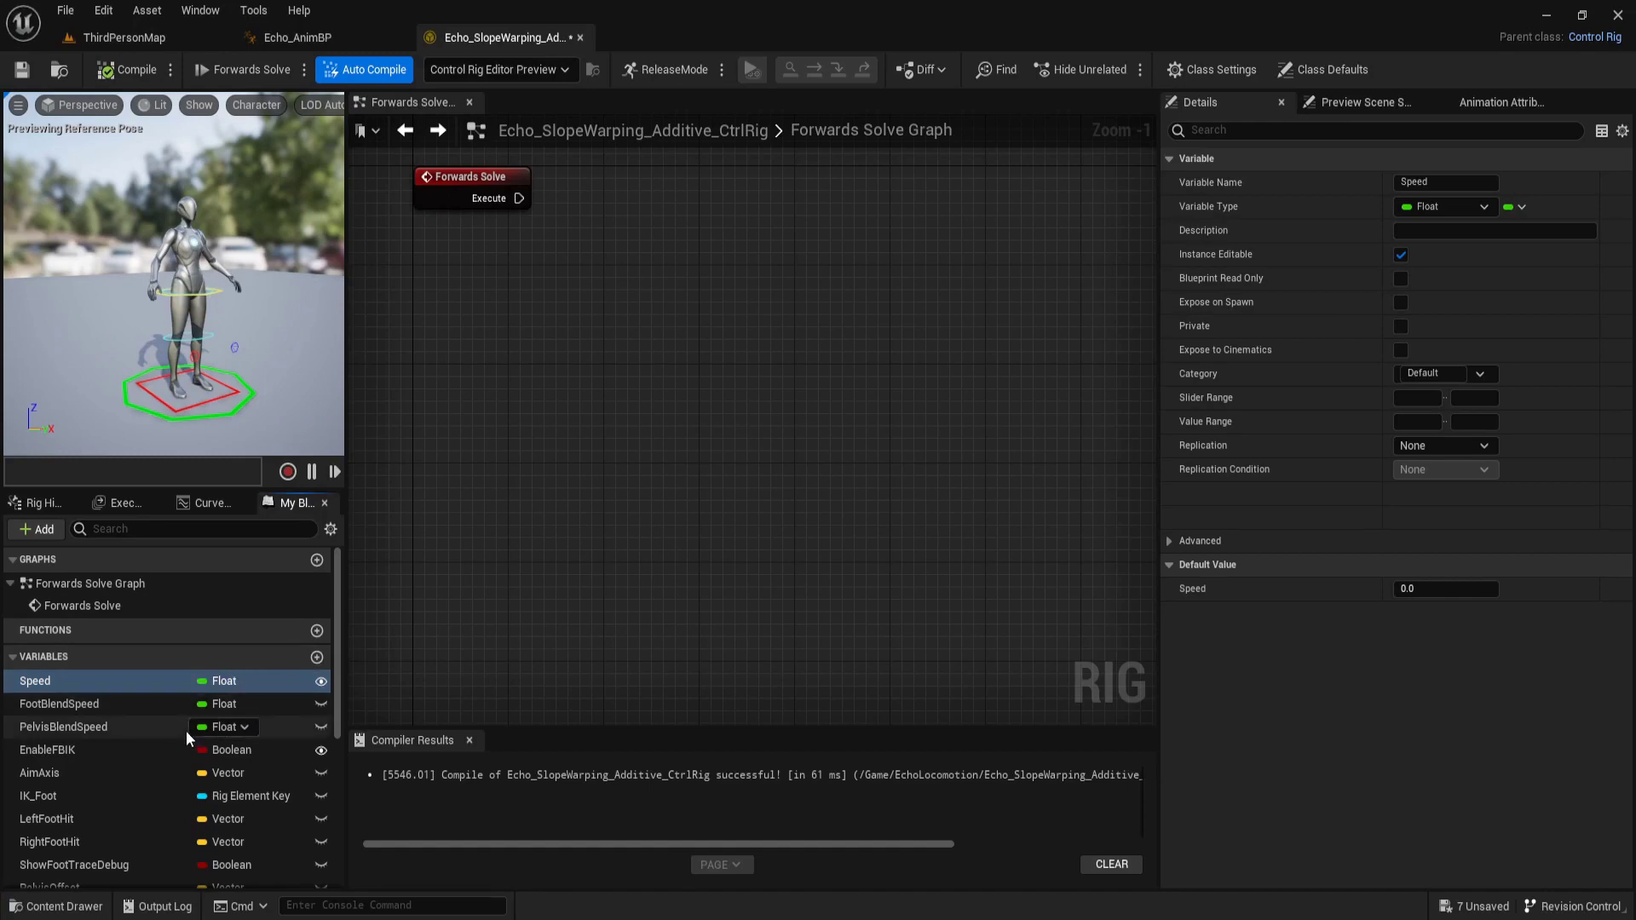
{"action": "left_click", "coordinate": [118, 682]}
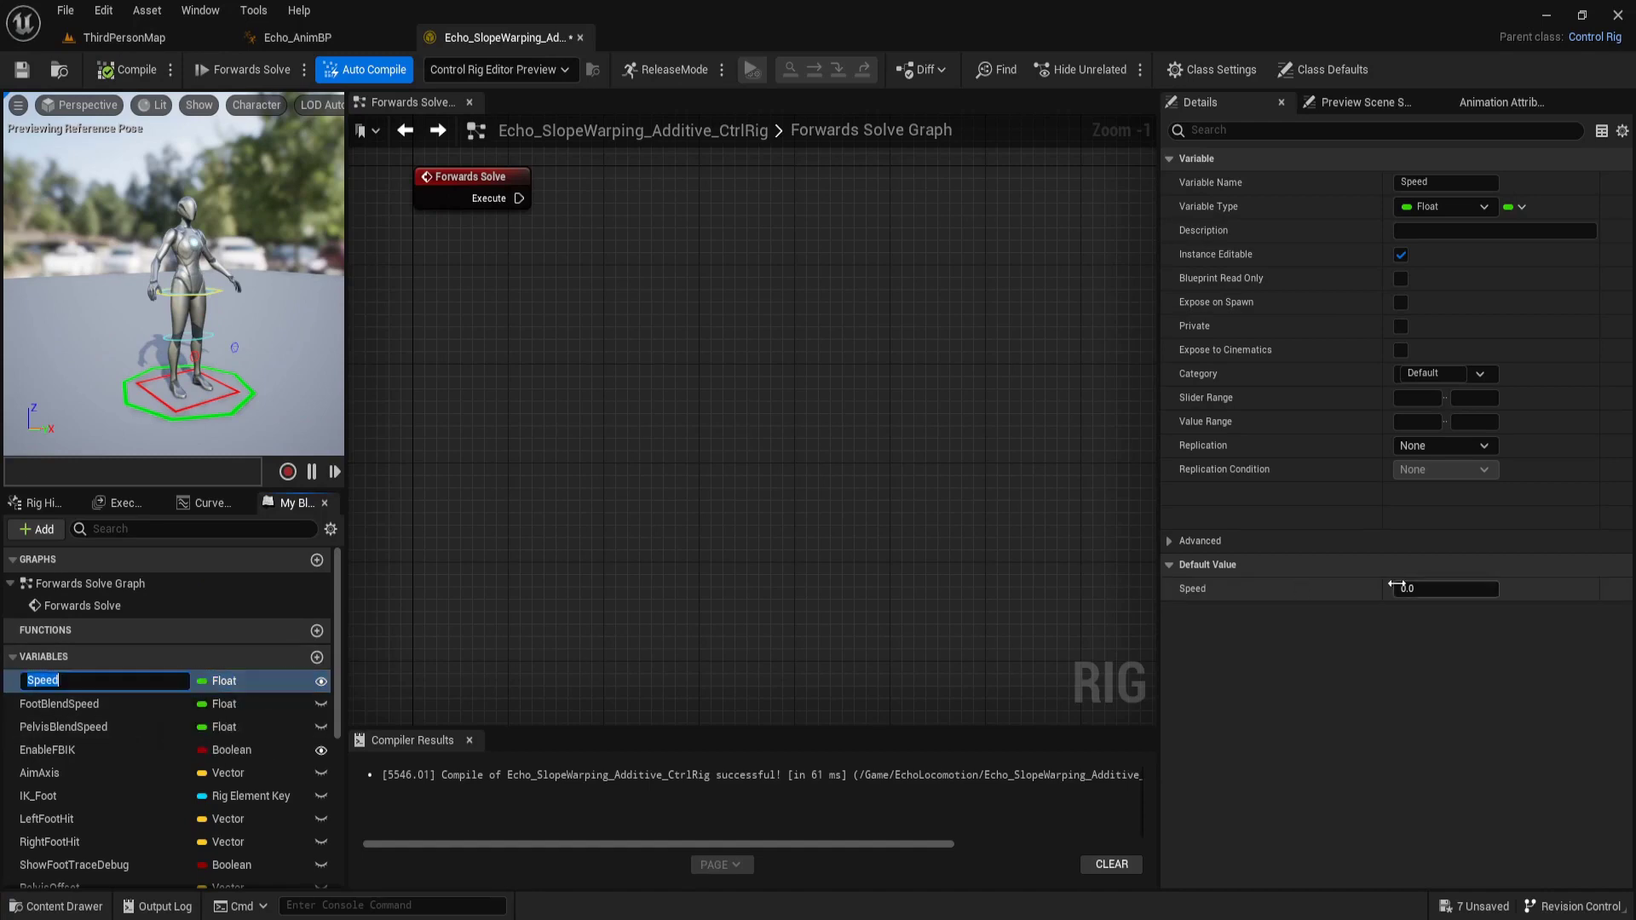
{"action": "left_click", "coordinate": [111, 701]}
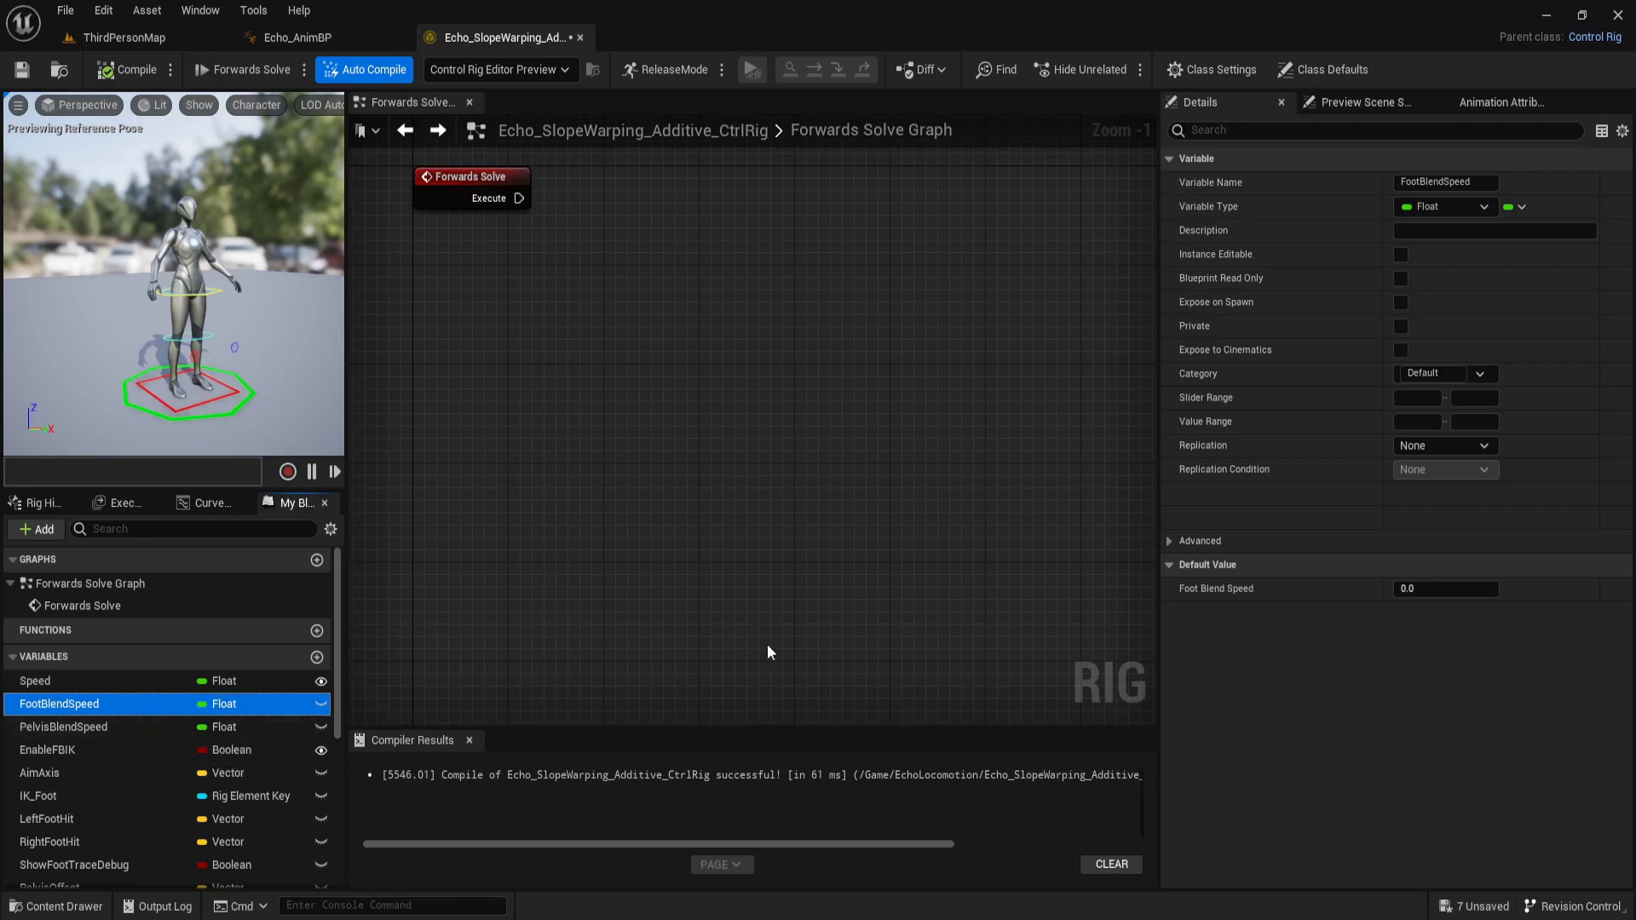
Set FootBlendSpeed and PelvisBlendSpeed defaults to 15
{"action": "left_click", "coordinate": [1426, 588]}
{"action": "type", "text": "15"}
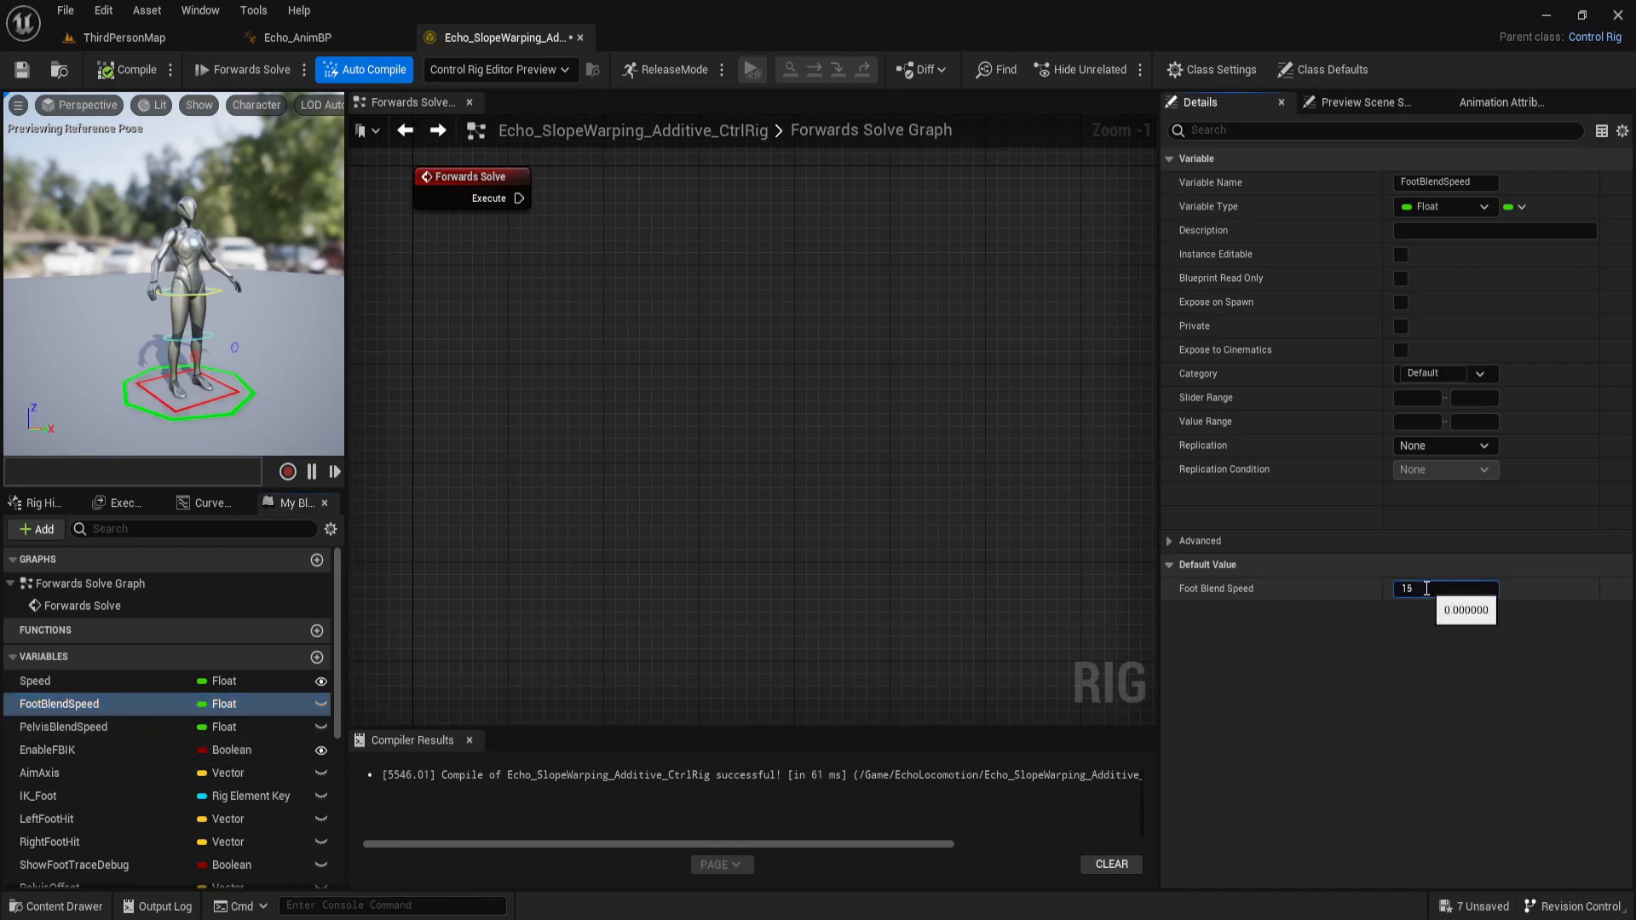
{"action": "key", "text": "Return"}
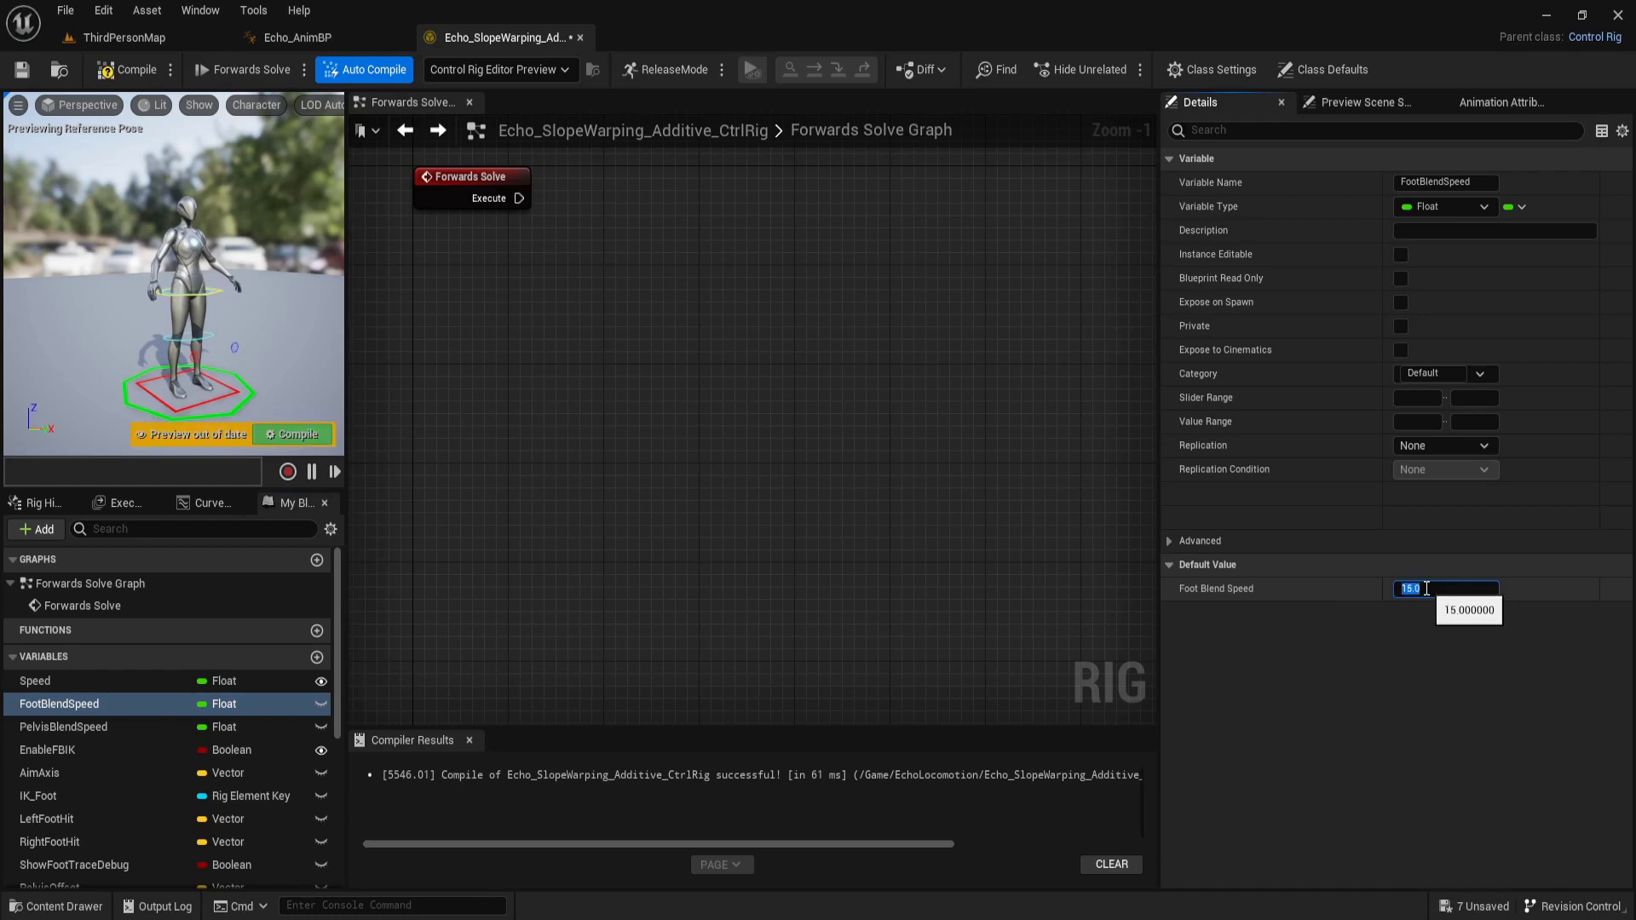
{"action": "left_click", "coordinate": [100, 727]}
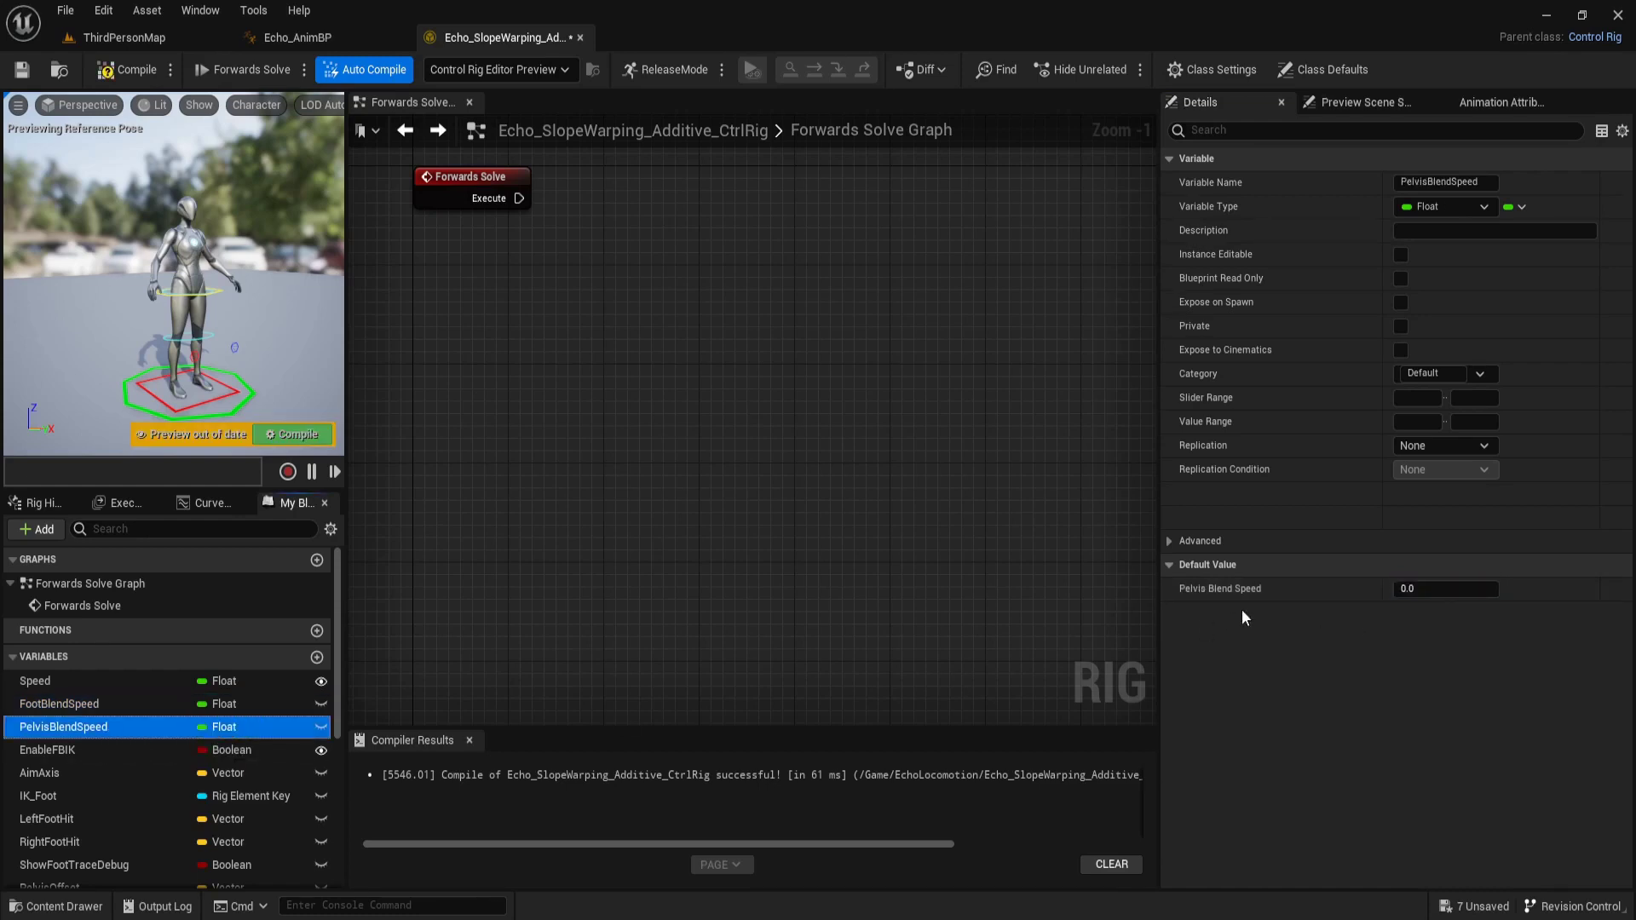
{"action": "left_click", "coordinate": [1412, 588]}
{"action": "type", "text": "15"}
{"action": "key", "text": "Return"}
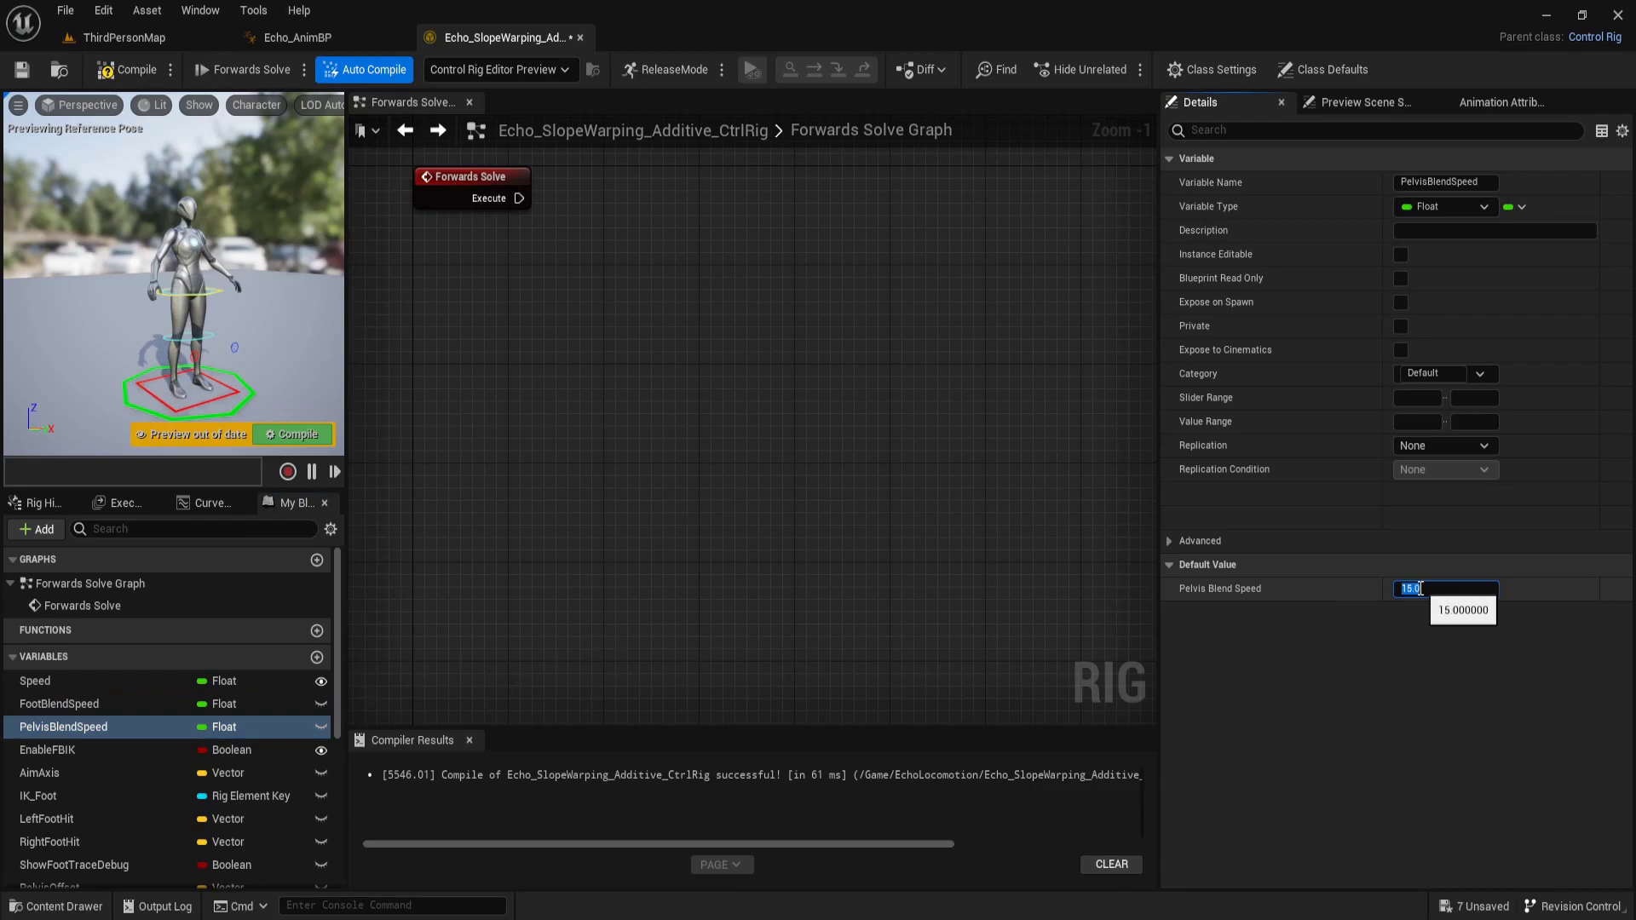
Enable EnableFBIK by default and set the AimAxis X default to 1.0
{"action": "left_click", "coordinate": [159, 752]}
{"action": "scroll", "coordinate": [156, 724], "scroll_direction": "down", "scroll_amount": 1}
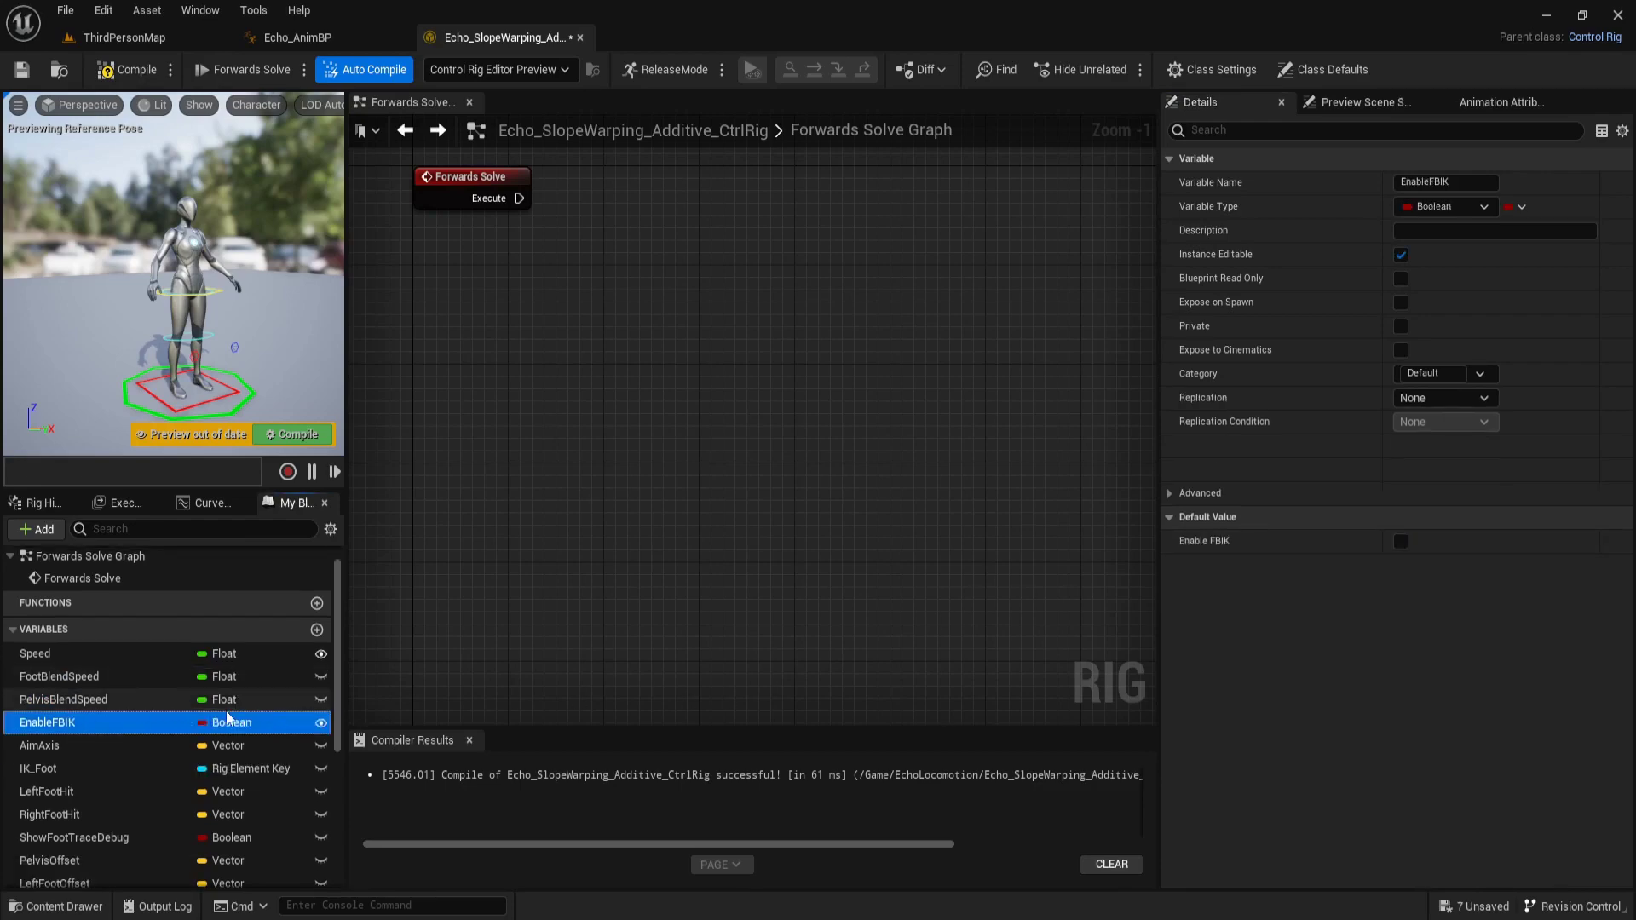
{"action": "left_click", "coordinate": [1401, 541]}
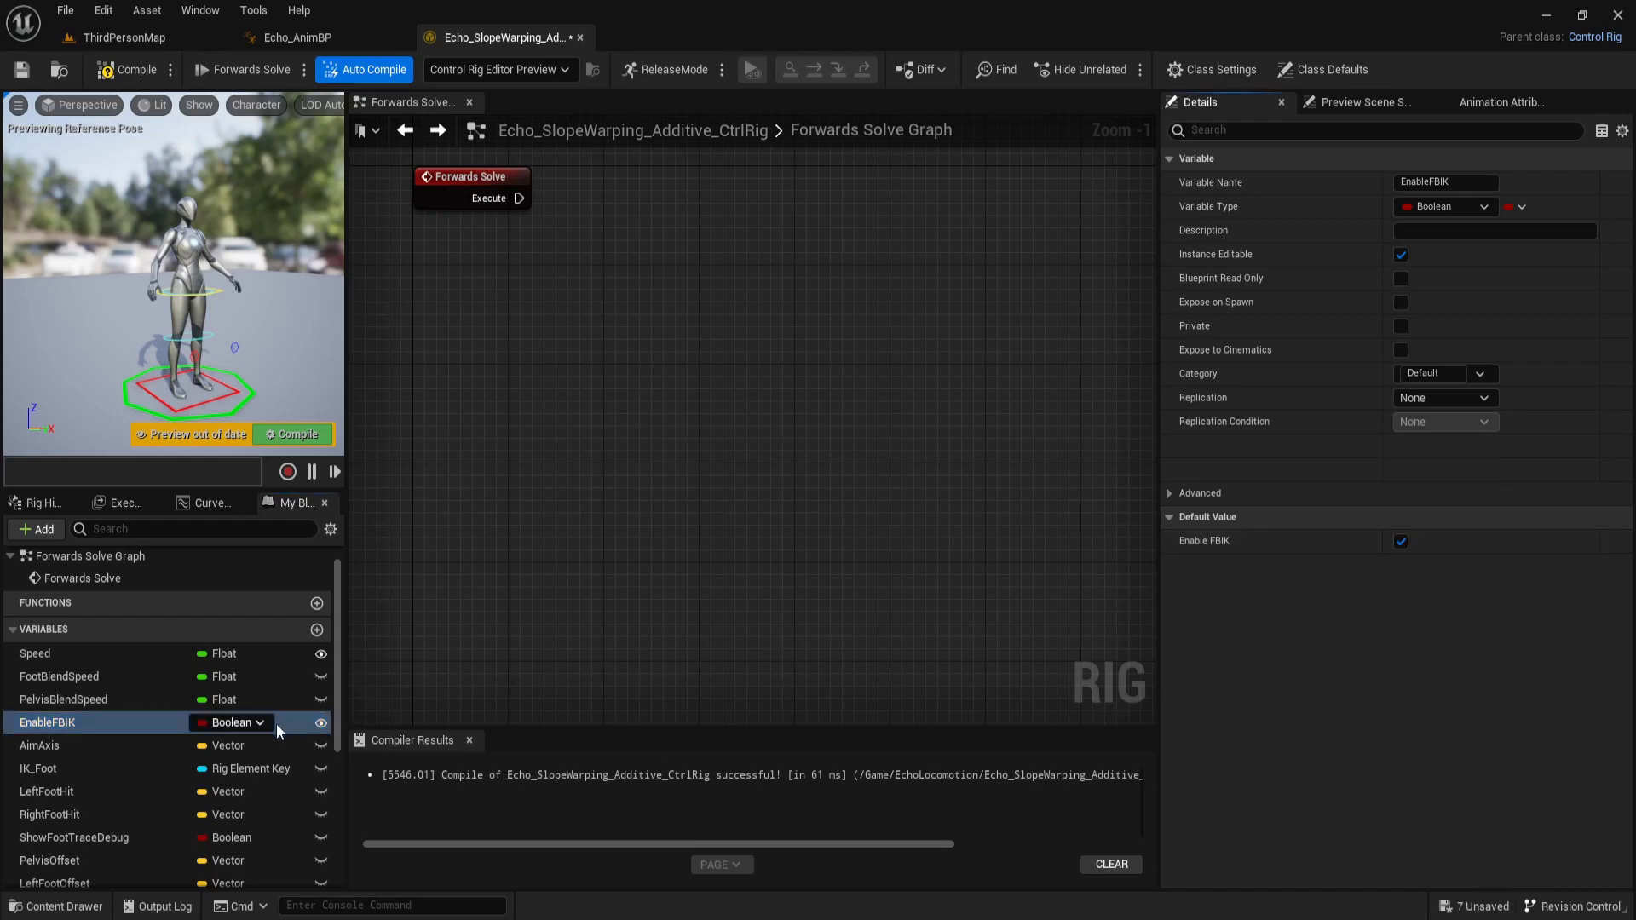
{"action": "left_click", "coordinate": [120, 747]}
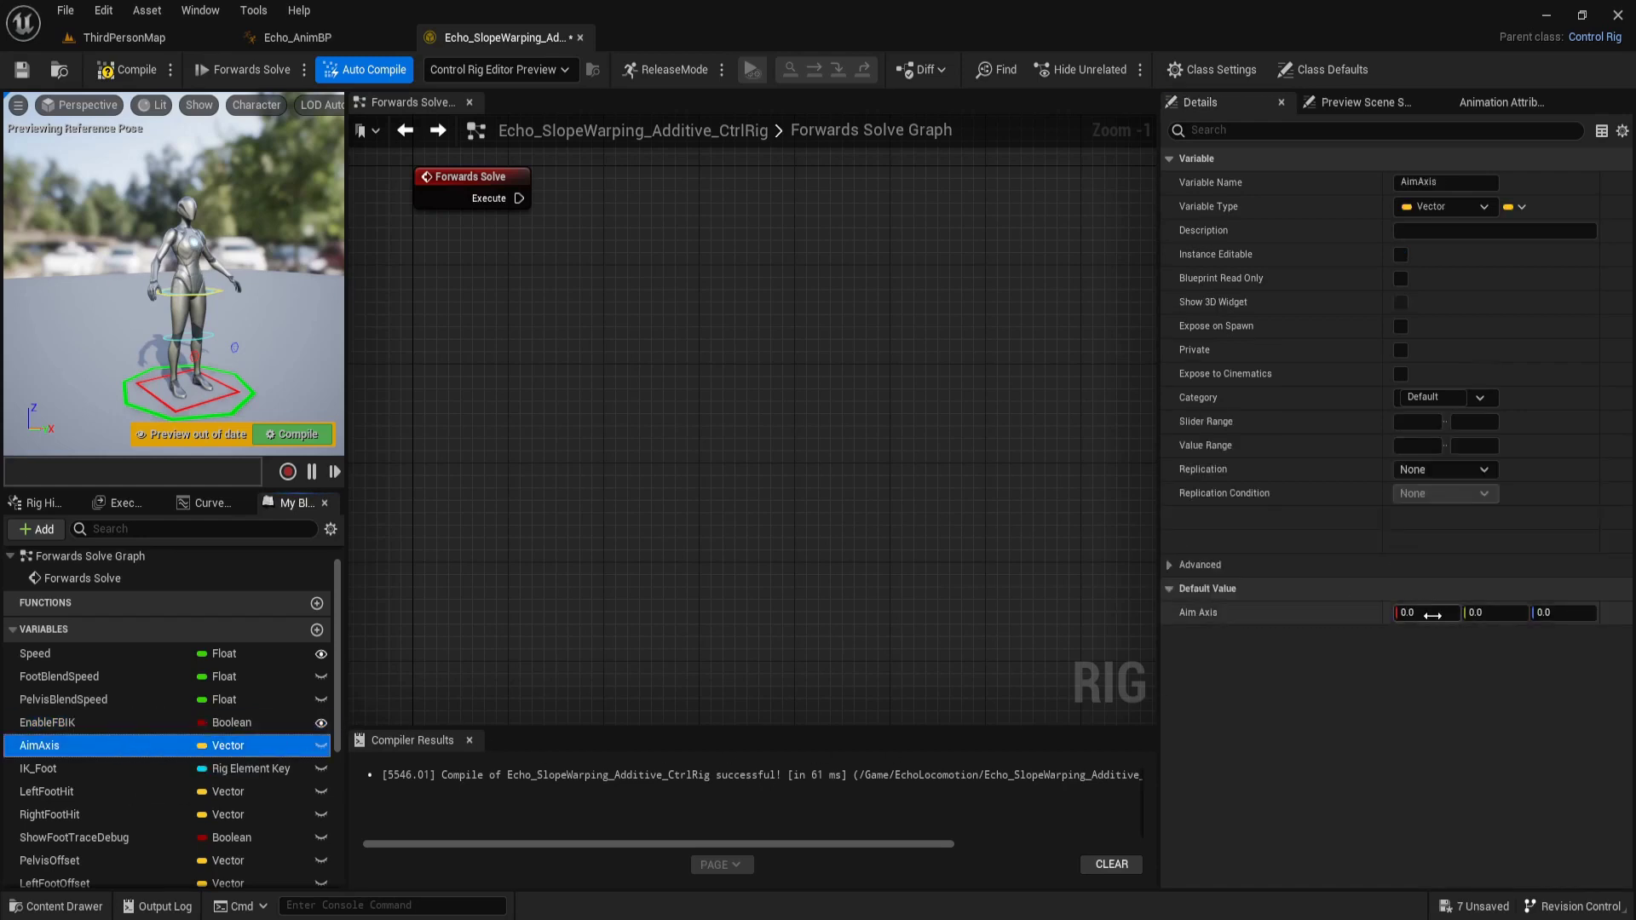
{"action": "left_click_drag", "start_coordinate": [1432, 614], "coordinate": [1433, 615]}
{"action": "left_click", "coordinate": [1433, 614]}
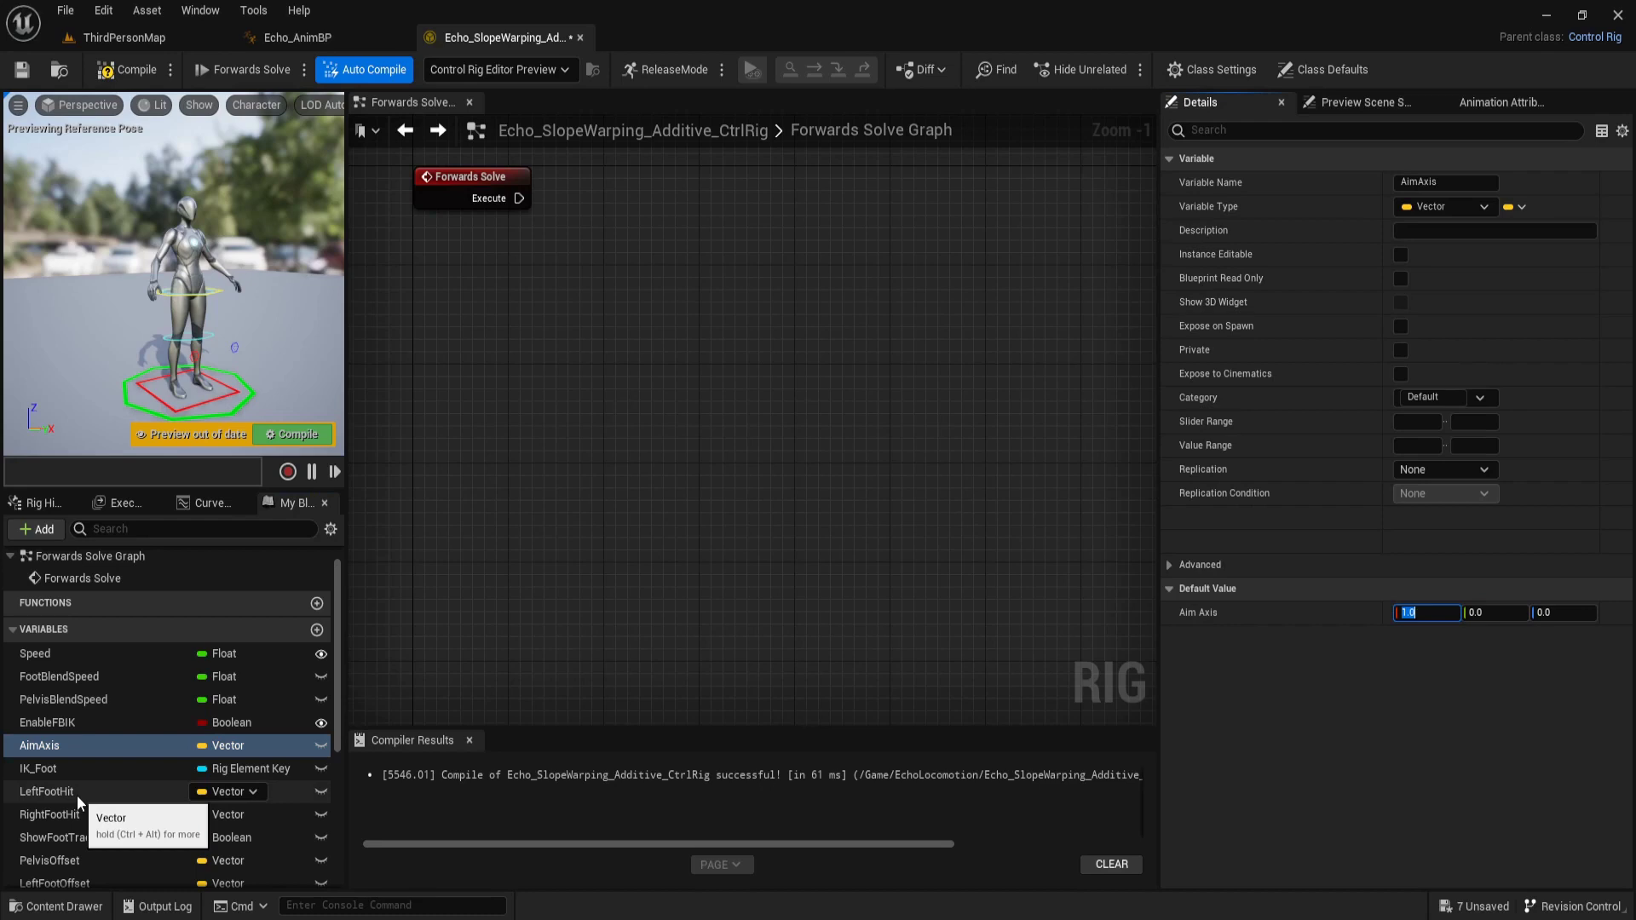
{"action": "left_click", "coordinate": [95, 769]}
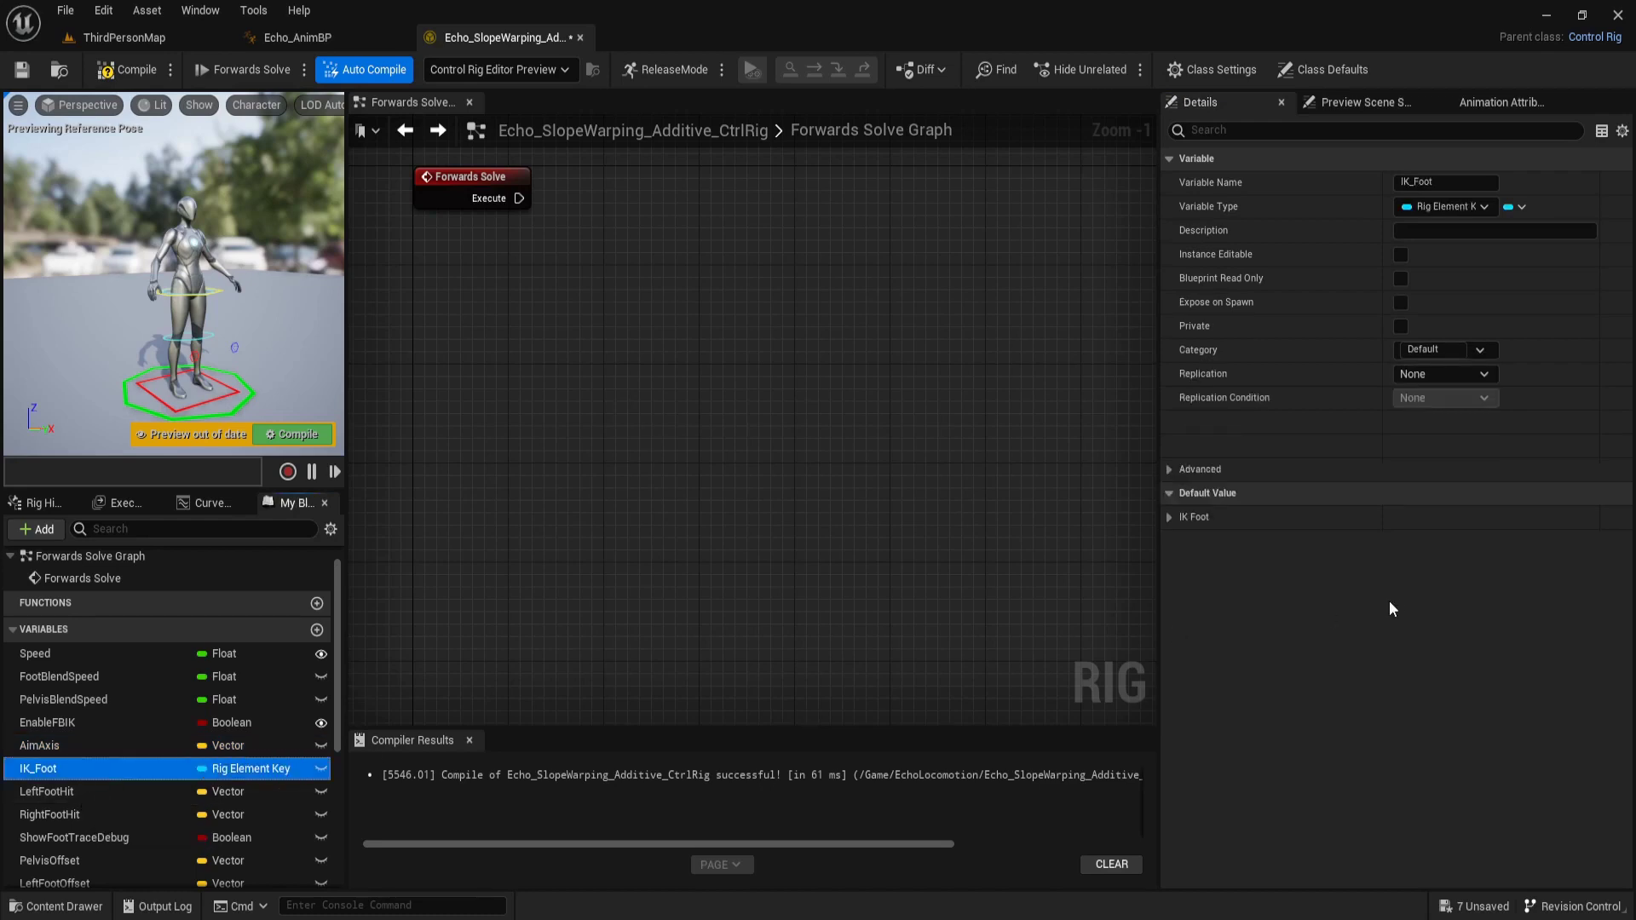
{"action": "left_click", "coordinate": [1167, 518]}
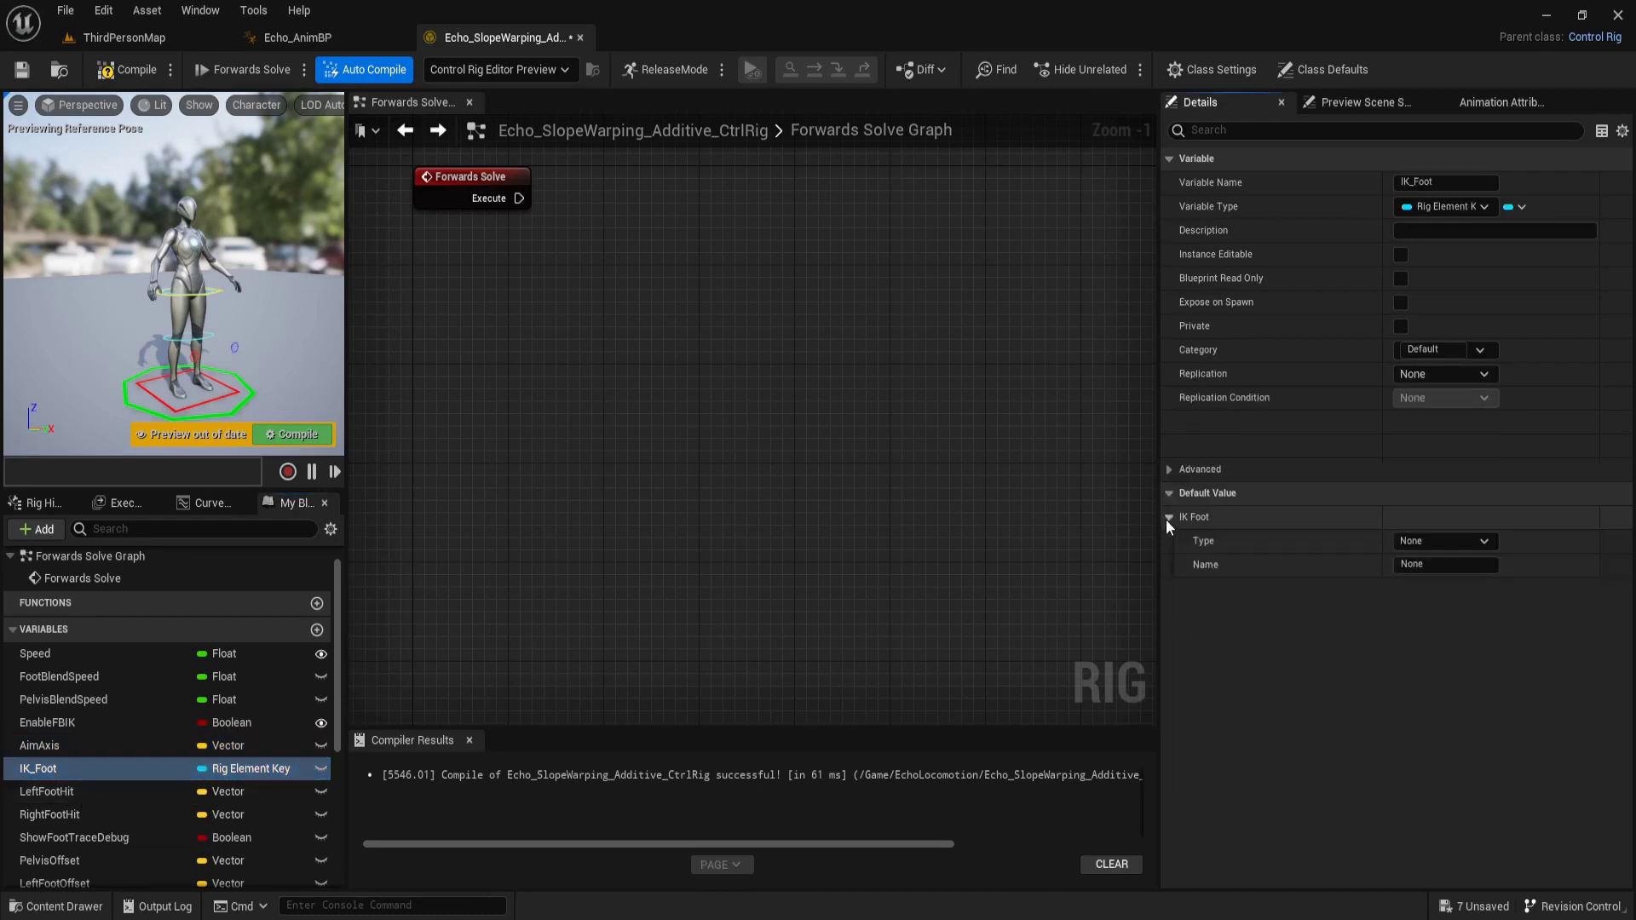
{"action": "left_click", "coordinate": [1425, 541]}
{"action": "left_click", "coordinate": [1419, 576]}
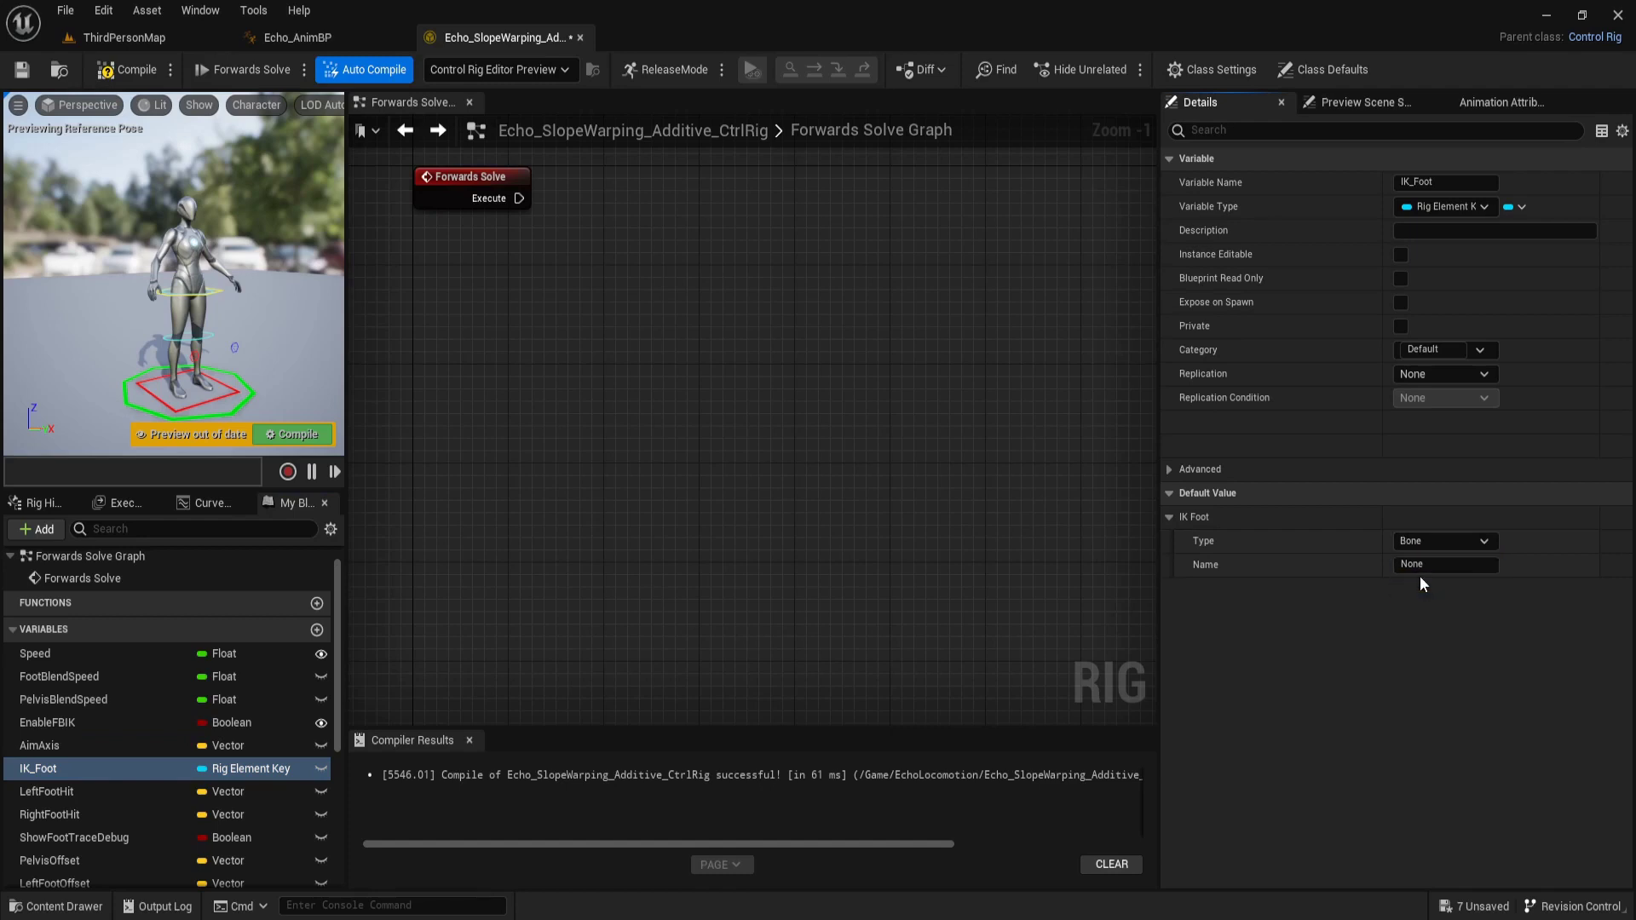
{"action": "left_click", "coordinate": [1429, 565]}
{"action": "double_click", "coordinate": [1431, 566]}
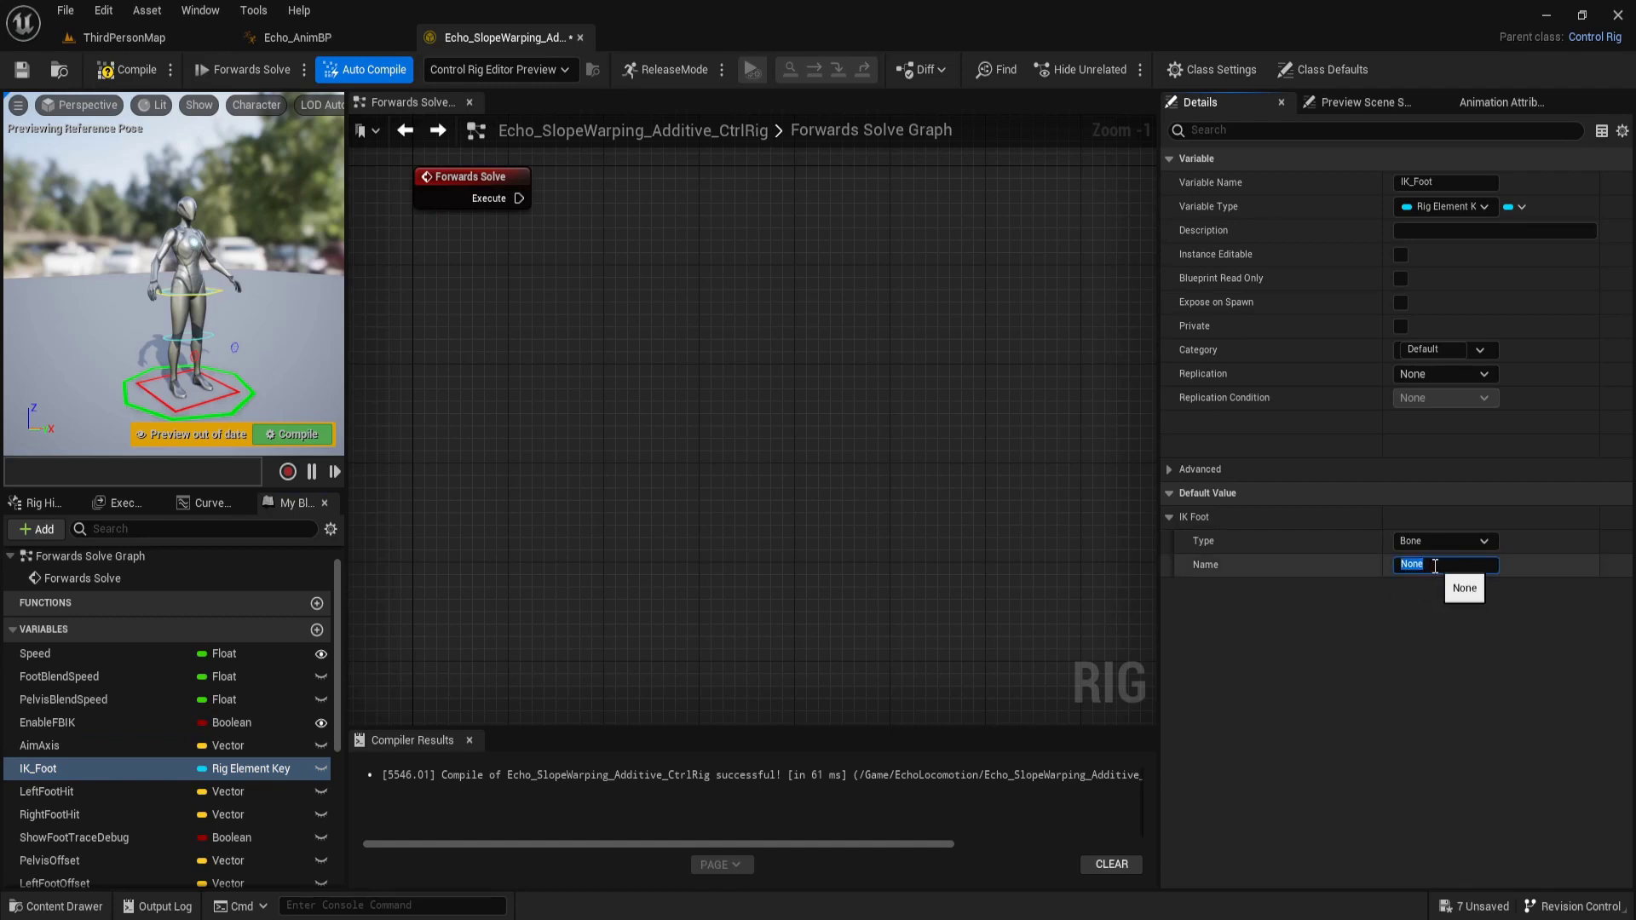
{"action": "key", "text": "BackSpace"}
{"action": "type", "text": "foot_"}
{"action": "type", "text": "l"}
{"action": "key", "text": "Return"}
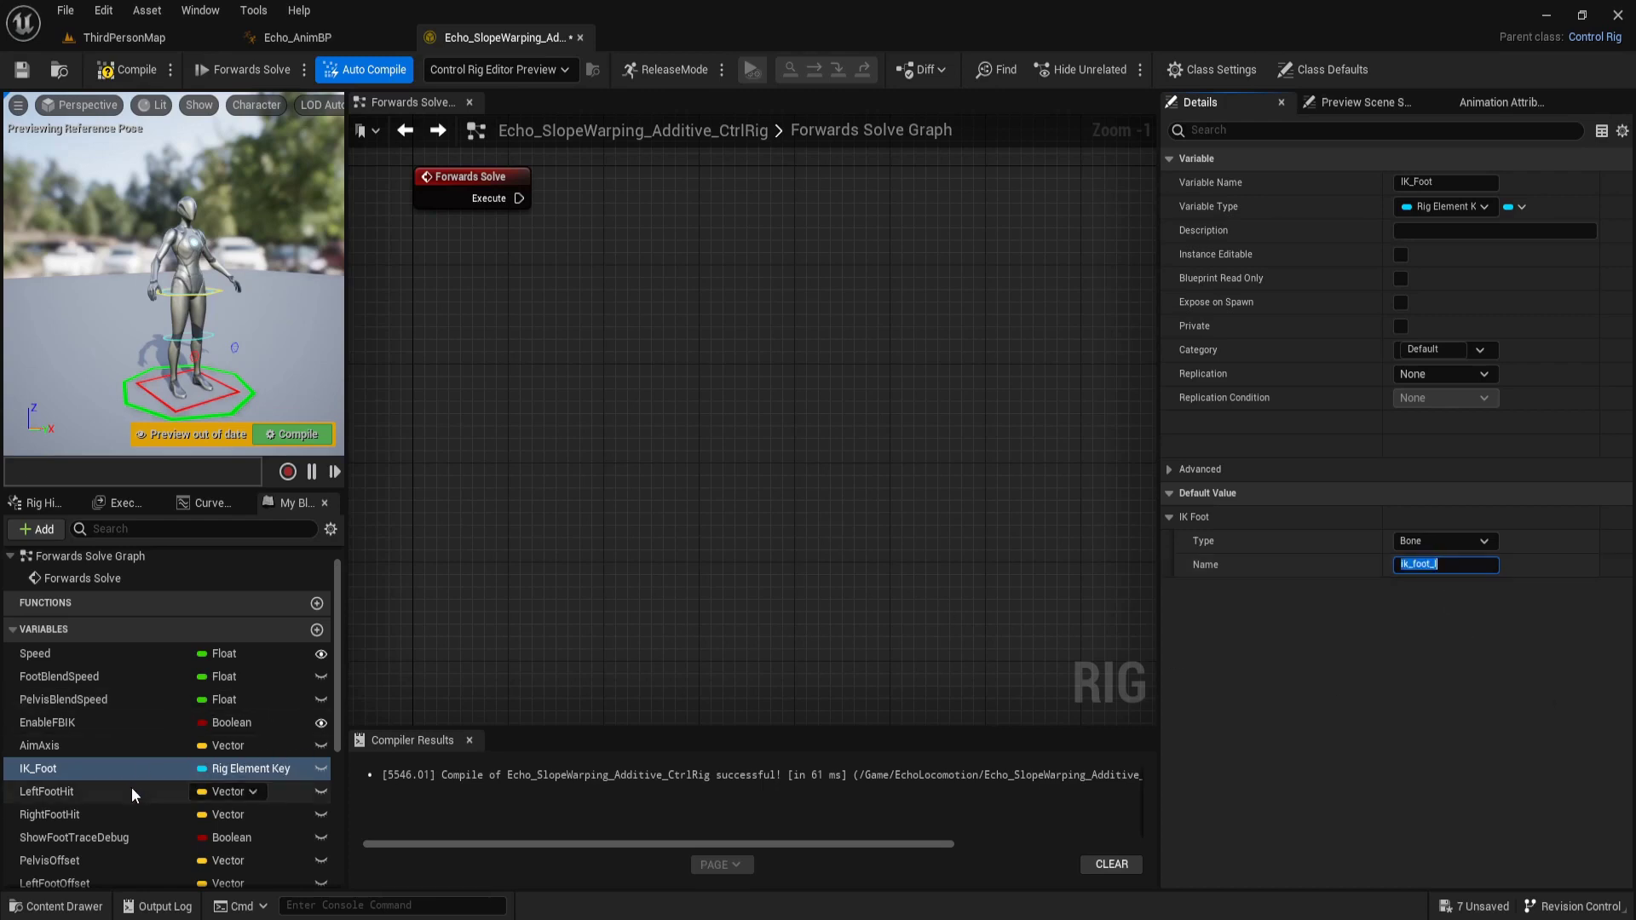
{"action": "left_click", "coordinate": [131, 791]}
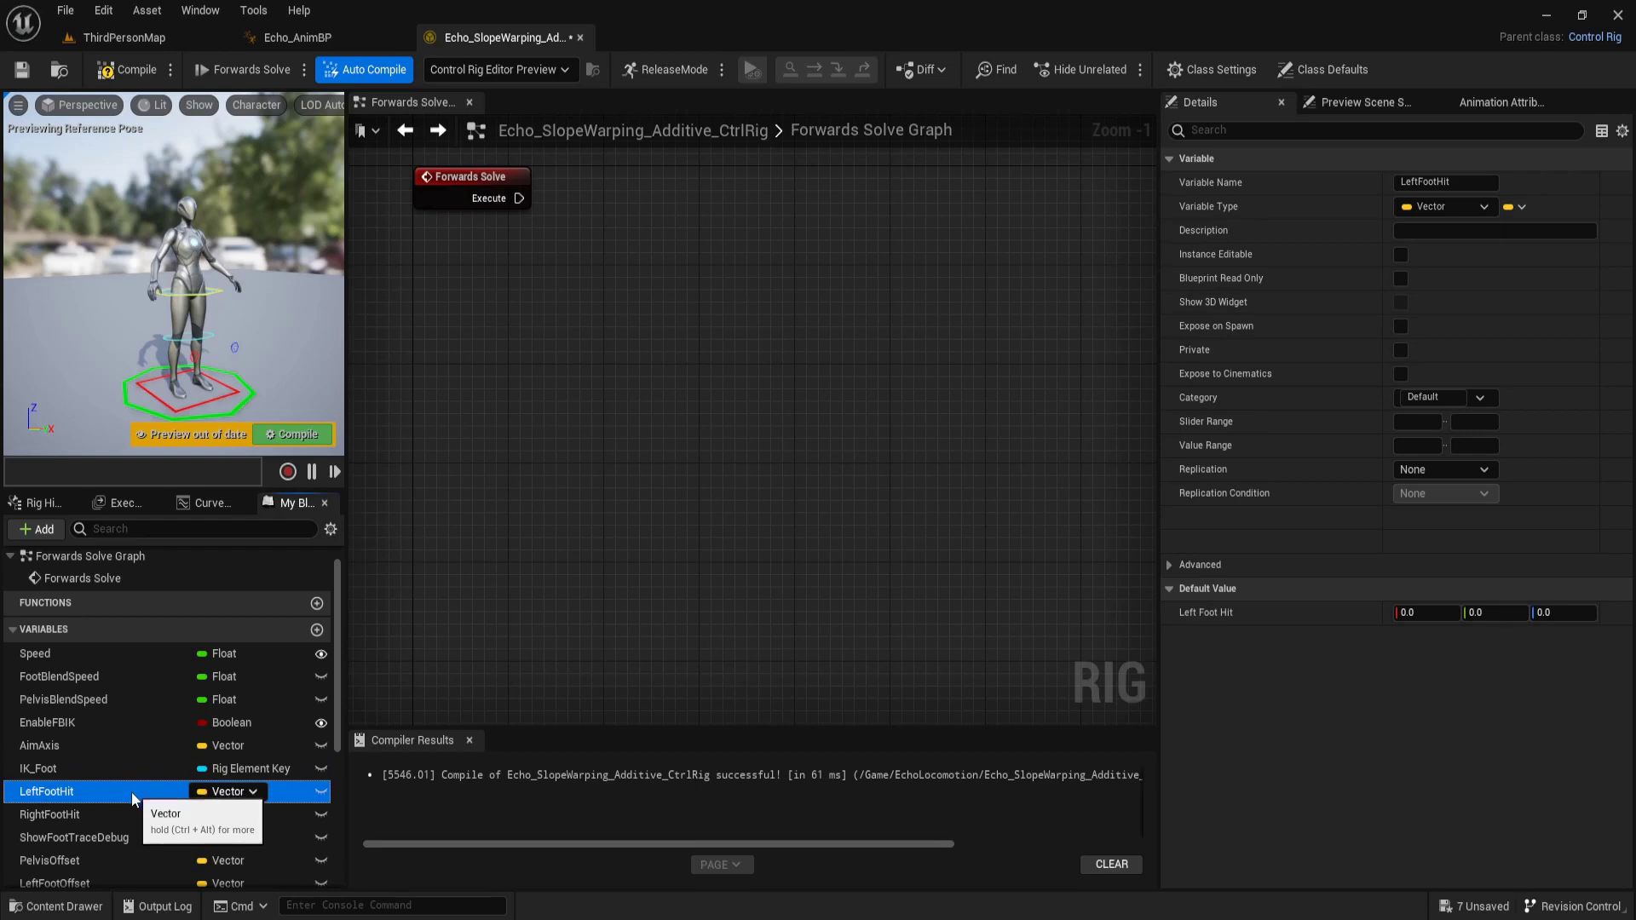
{"action": "left_click", "coordinate": [130, 814]}
{"action": "scroll", "coordinate": [140, 799], "scroll_direction": "down", "scroll_amount": 2}
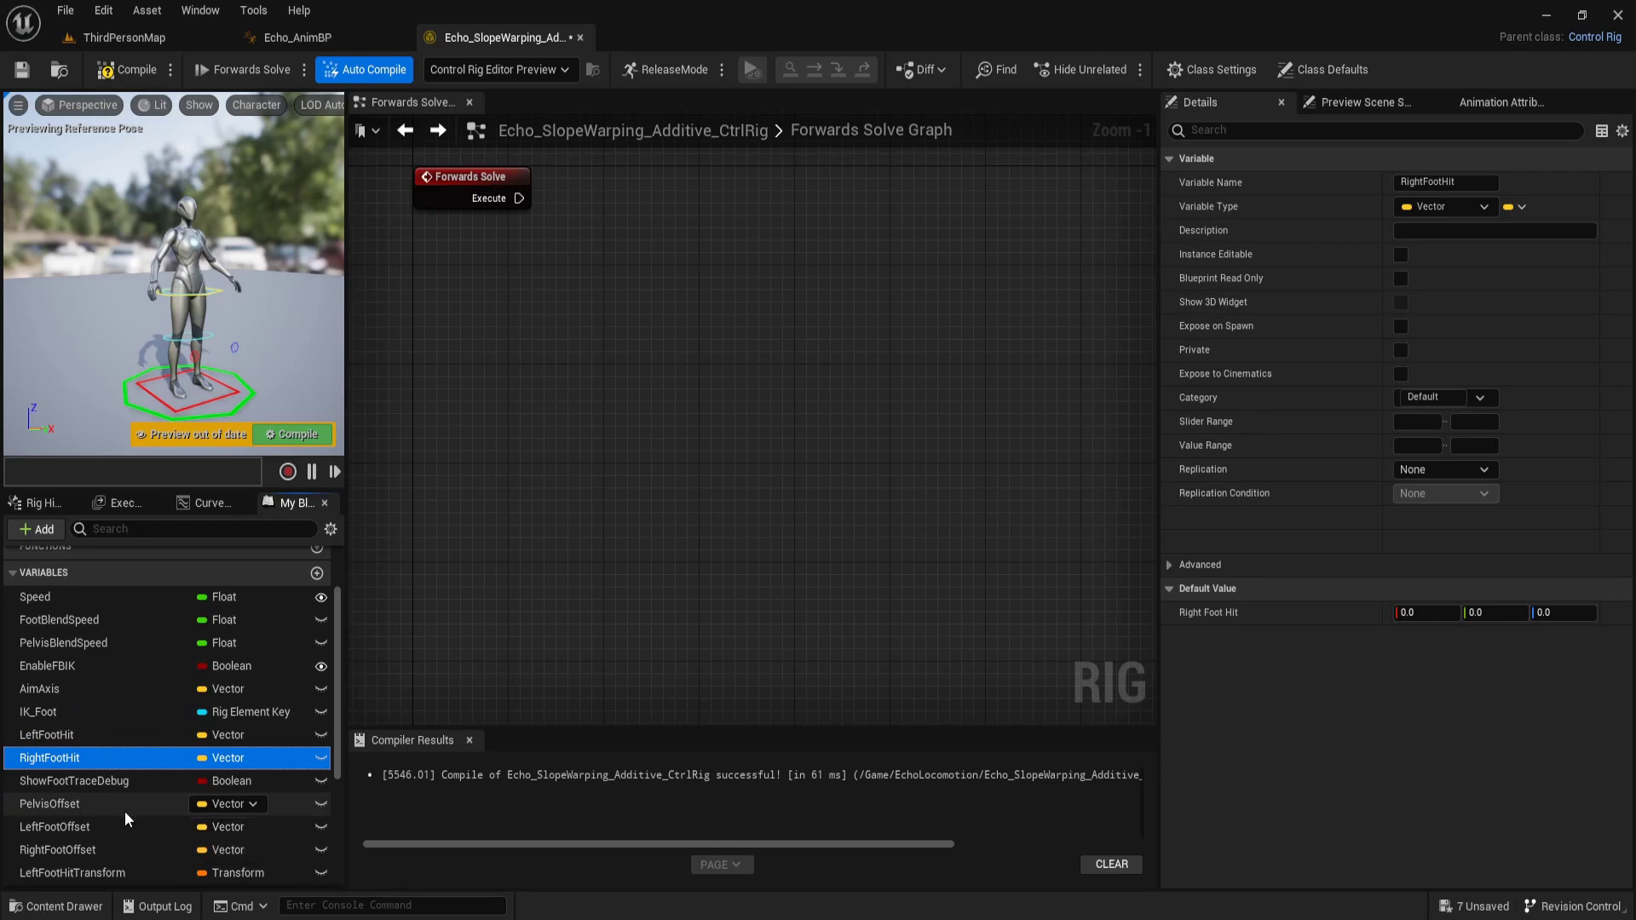
{"action": "left_click", "coordinate": [121, 781]}
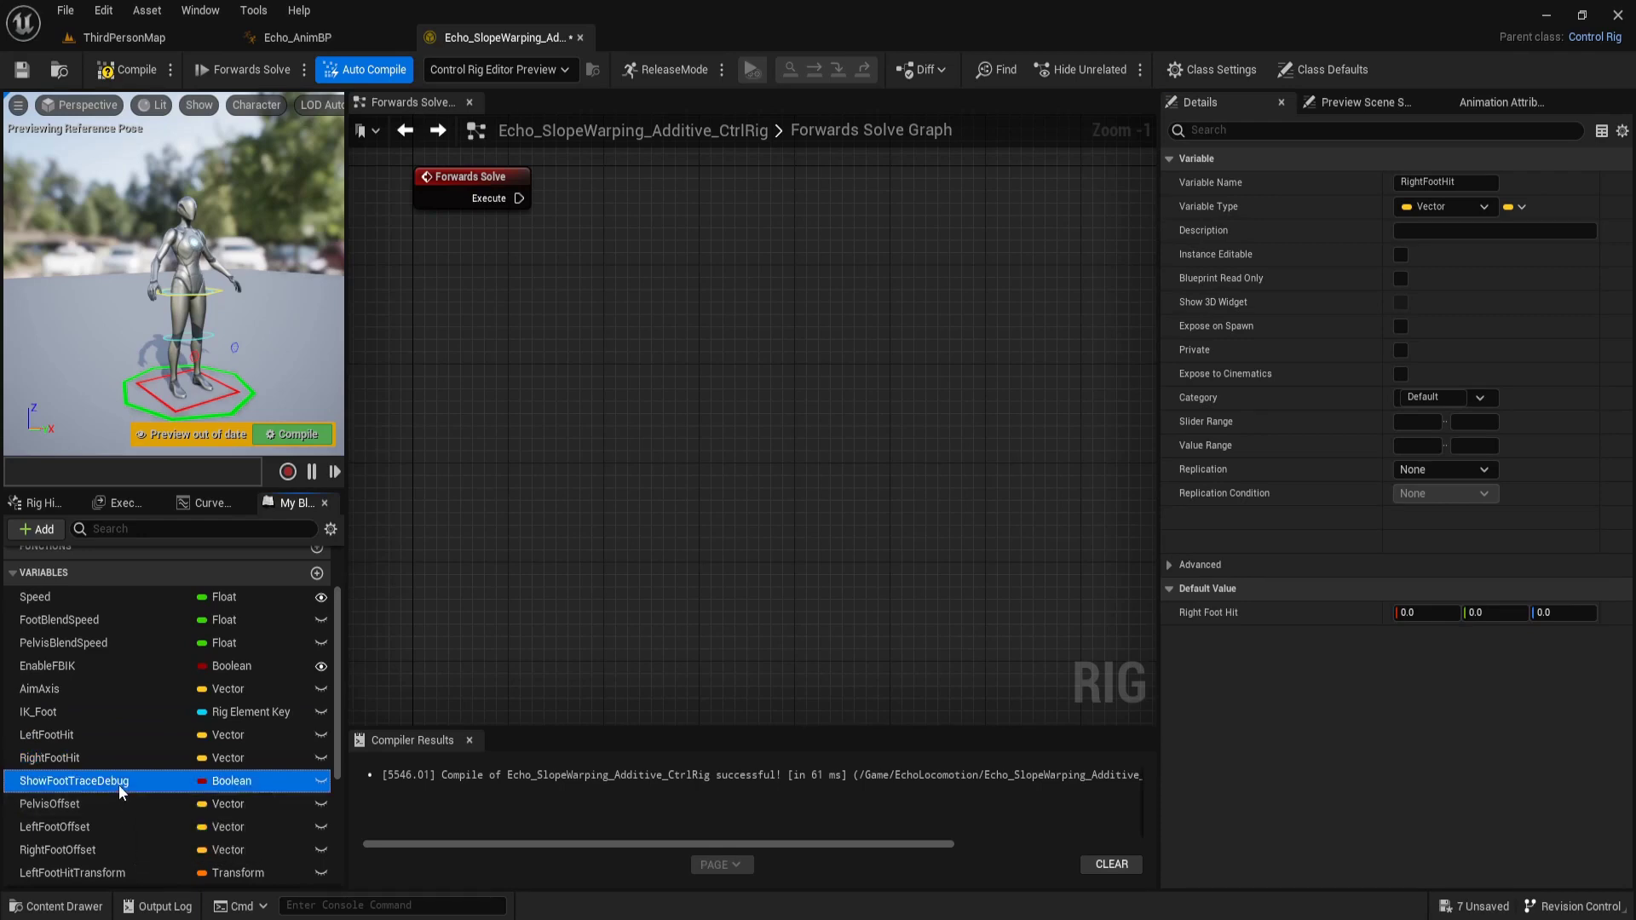
{"action": "scroll", "coordinate": [141, 792], "scroll_direction": "down", "scroll_amount": 1}
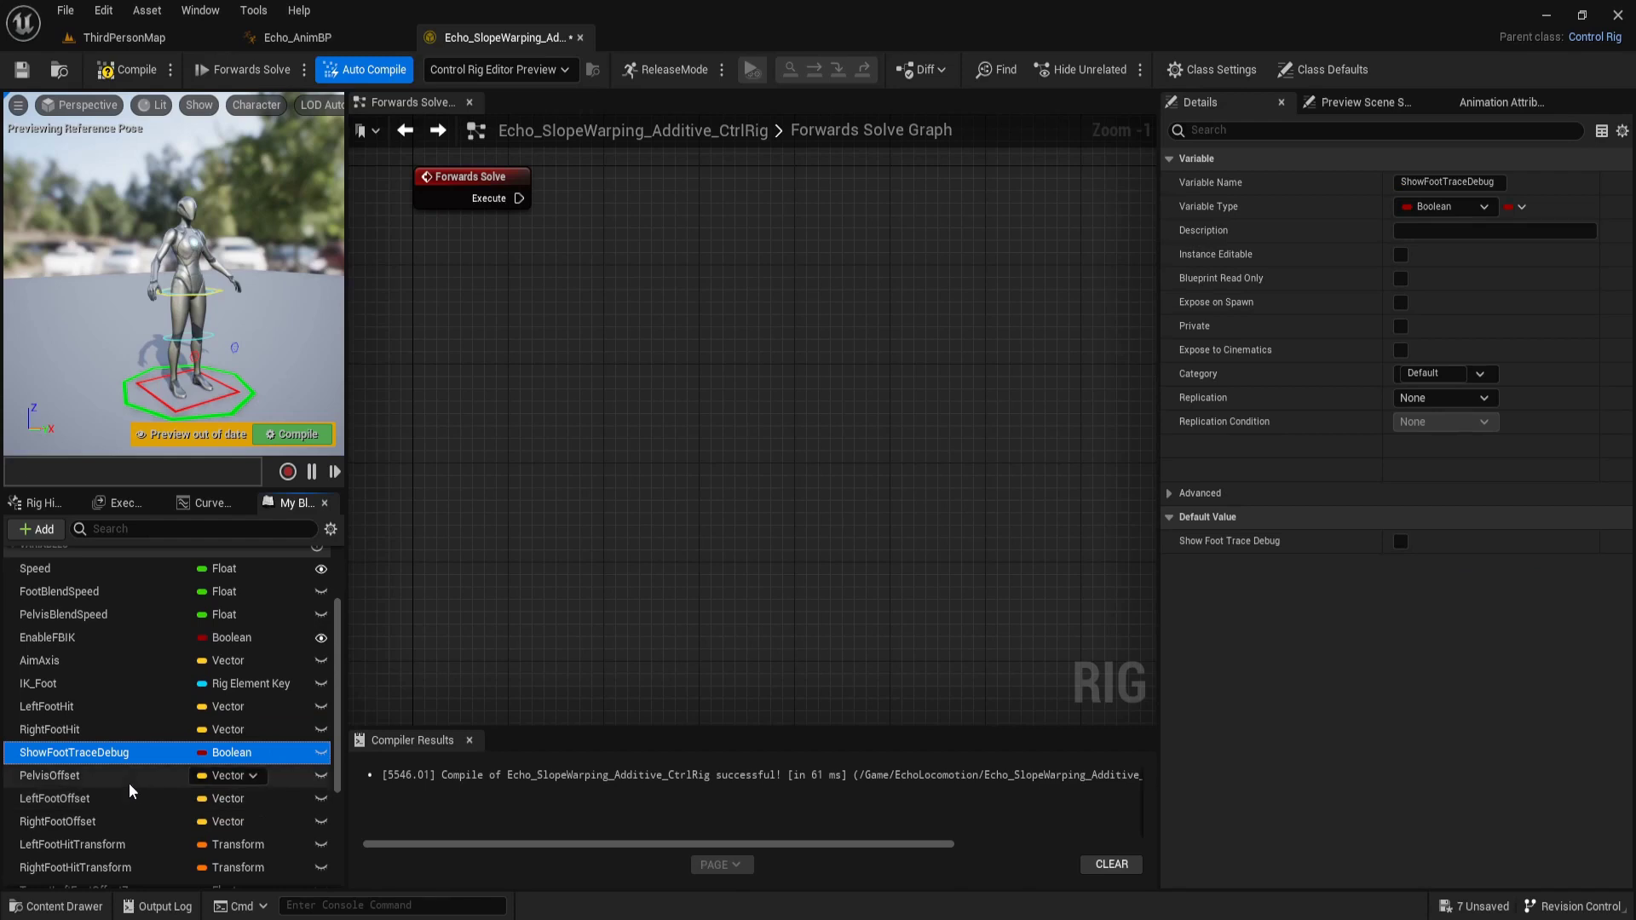
{"action": "scroll", "coordinate": [129, 784], "scroll_direction": "down", "scroll_amount": 1}
{"action": "scroll", "coordinate": [129, 784], "scroll_direction": "down", "scroll_amount": 1}
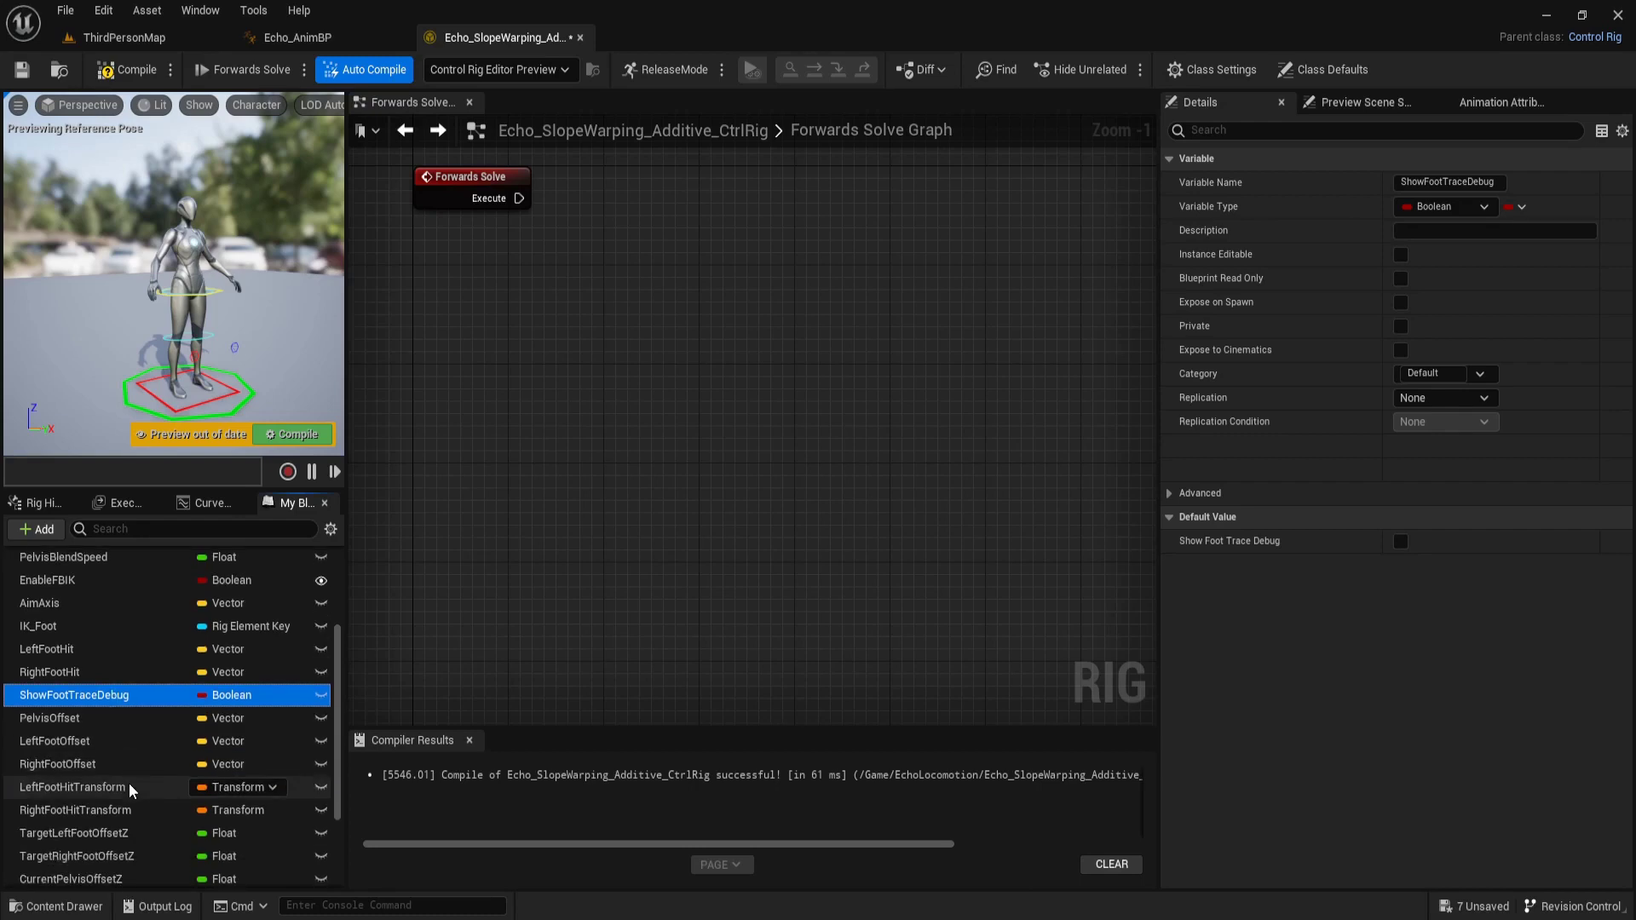
{"action": "left_click", "coordinate": [125, 725]}
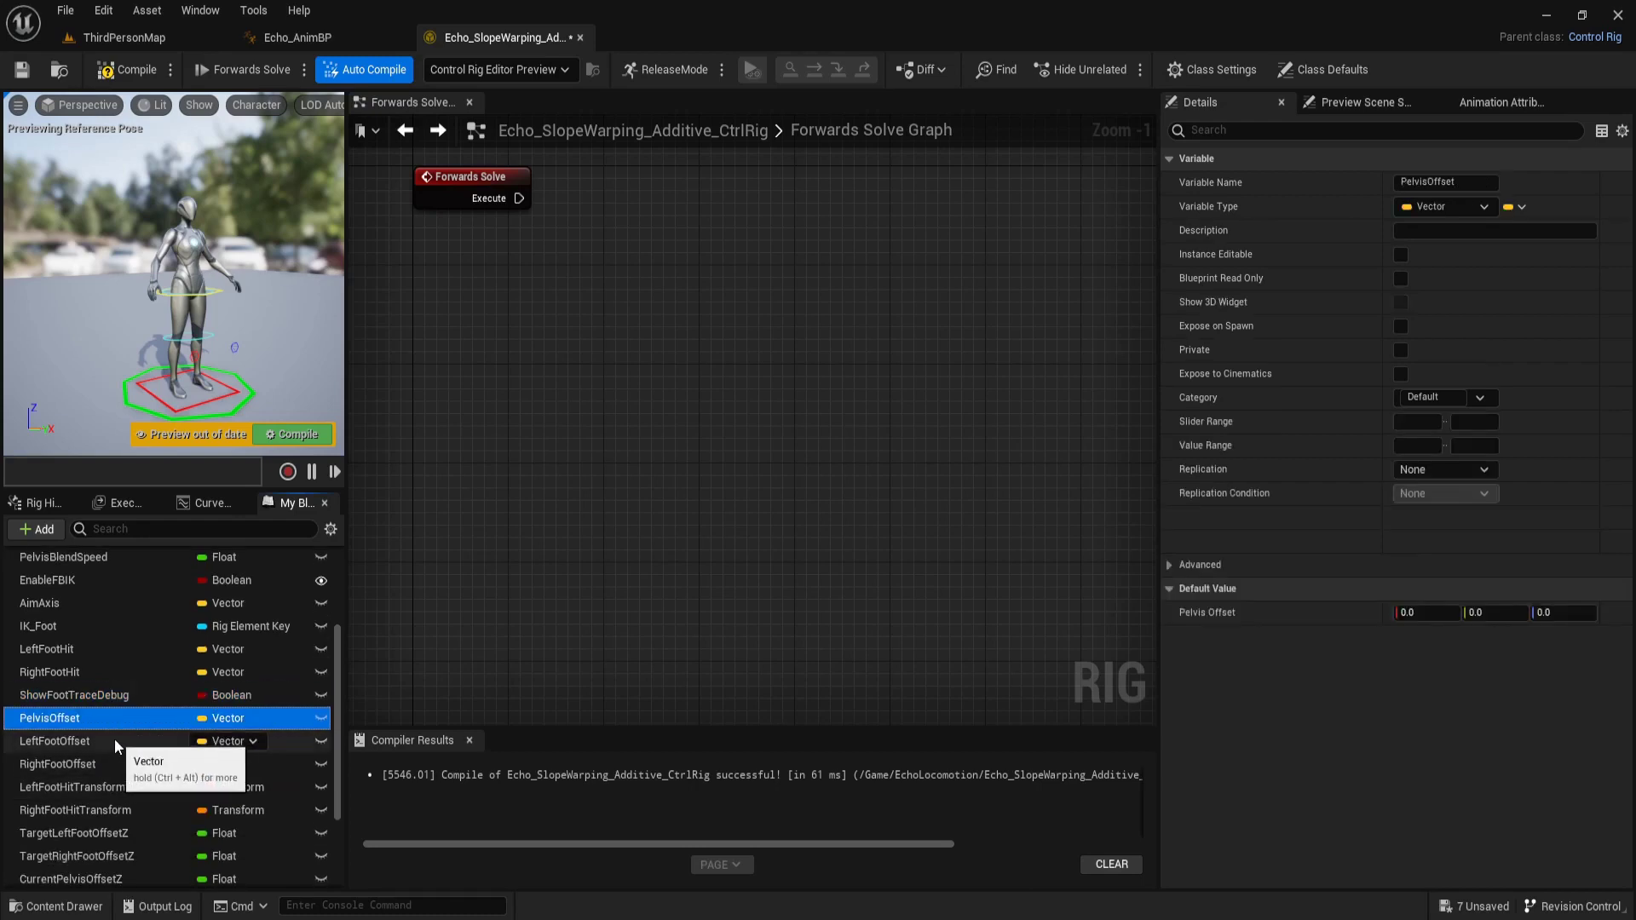
{"action": "scroll", "coordinate": [116, 739], "scroll_direction": "down", "scroll_amount": 1}
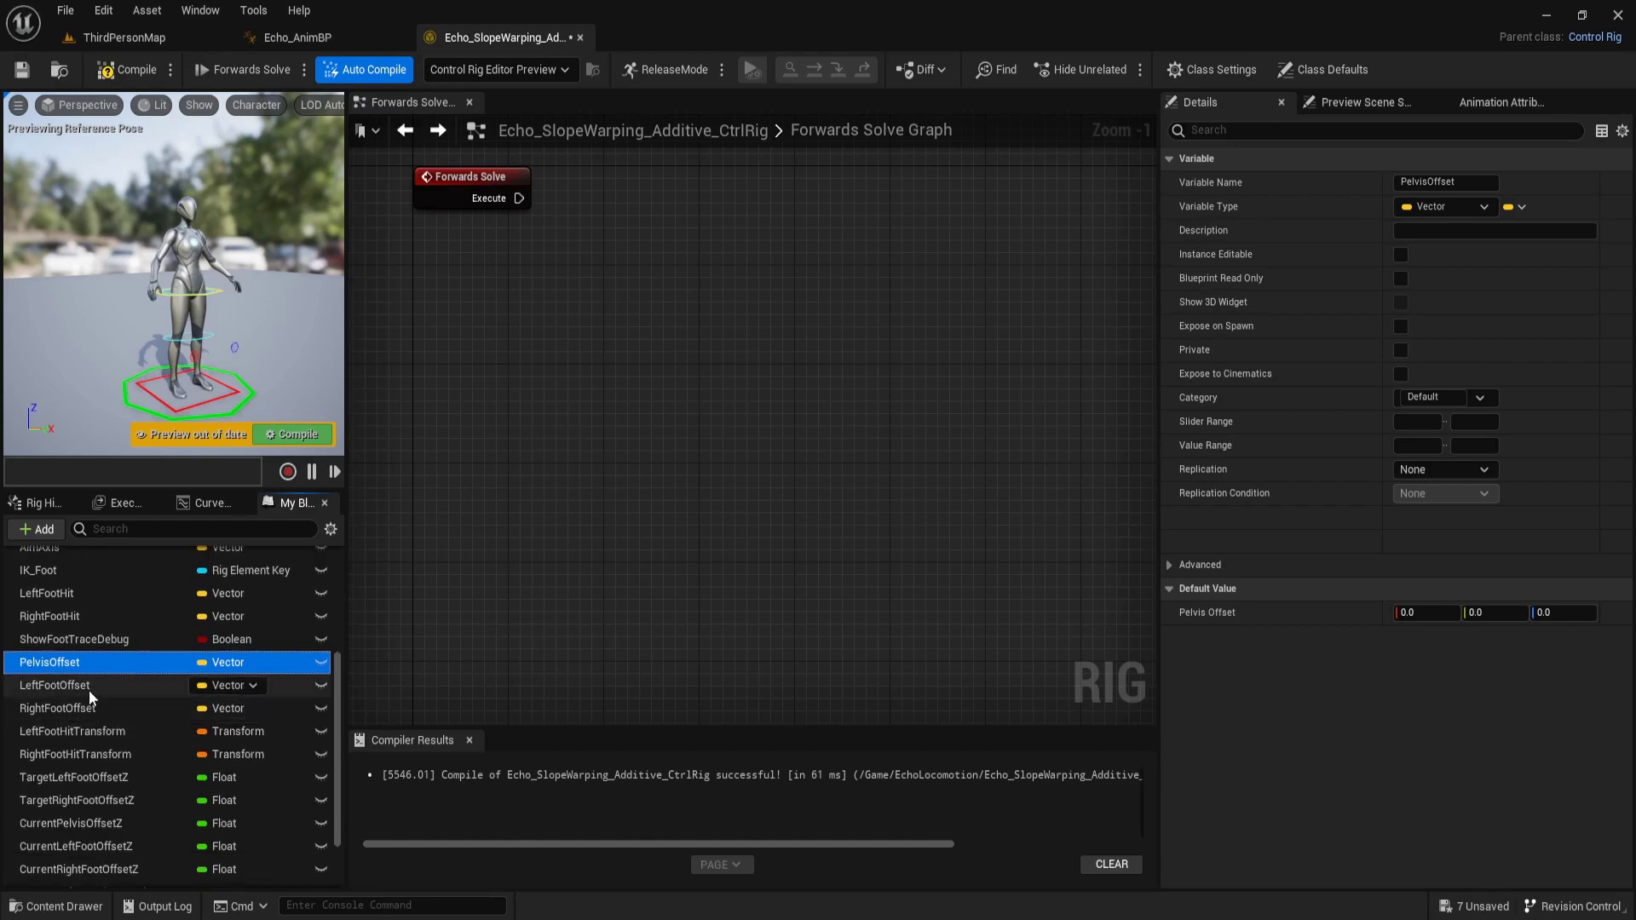
{"action": "scroll", "coordinate": [119, 712], "scroll_direction": "down", "scroll_amount": 1}
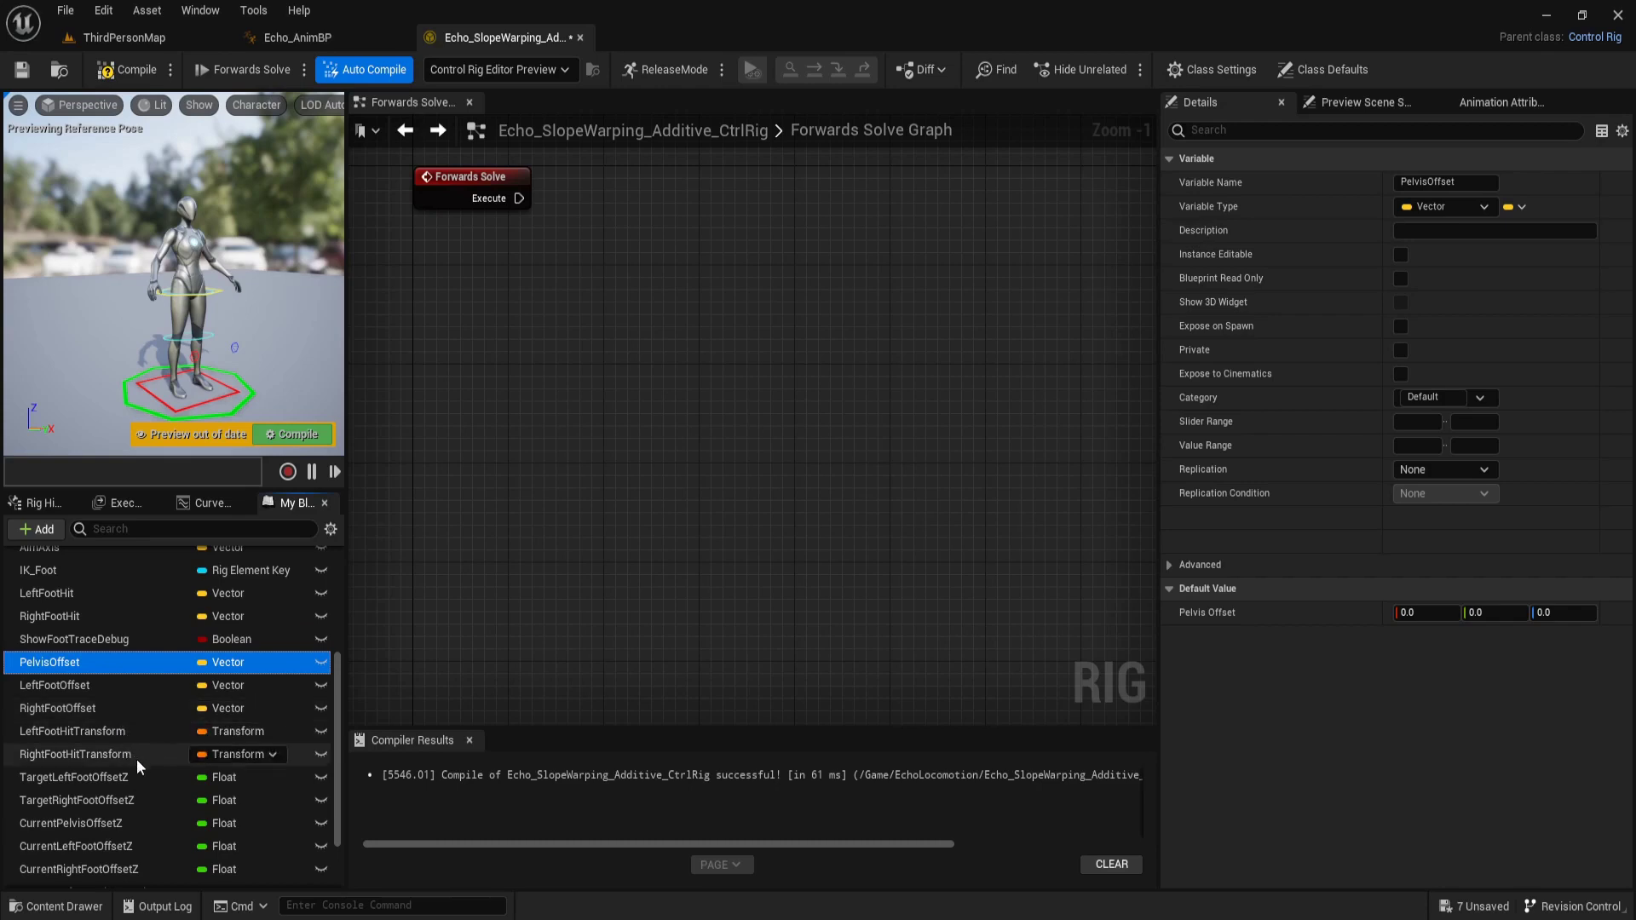
{"action": "left_click", "coordinate": [130, 731]}
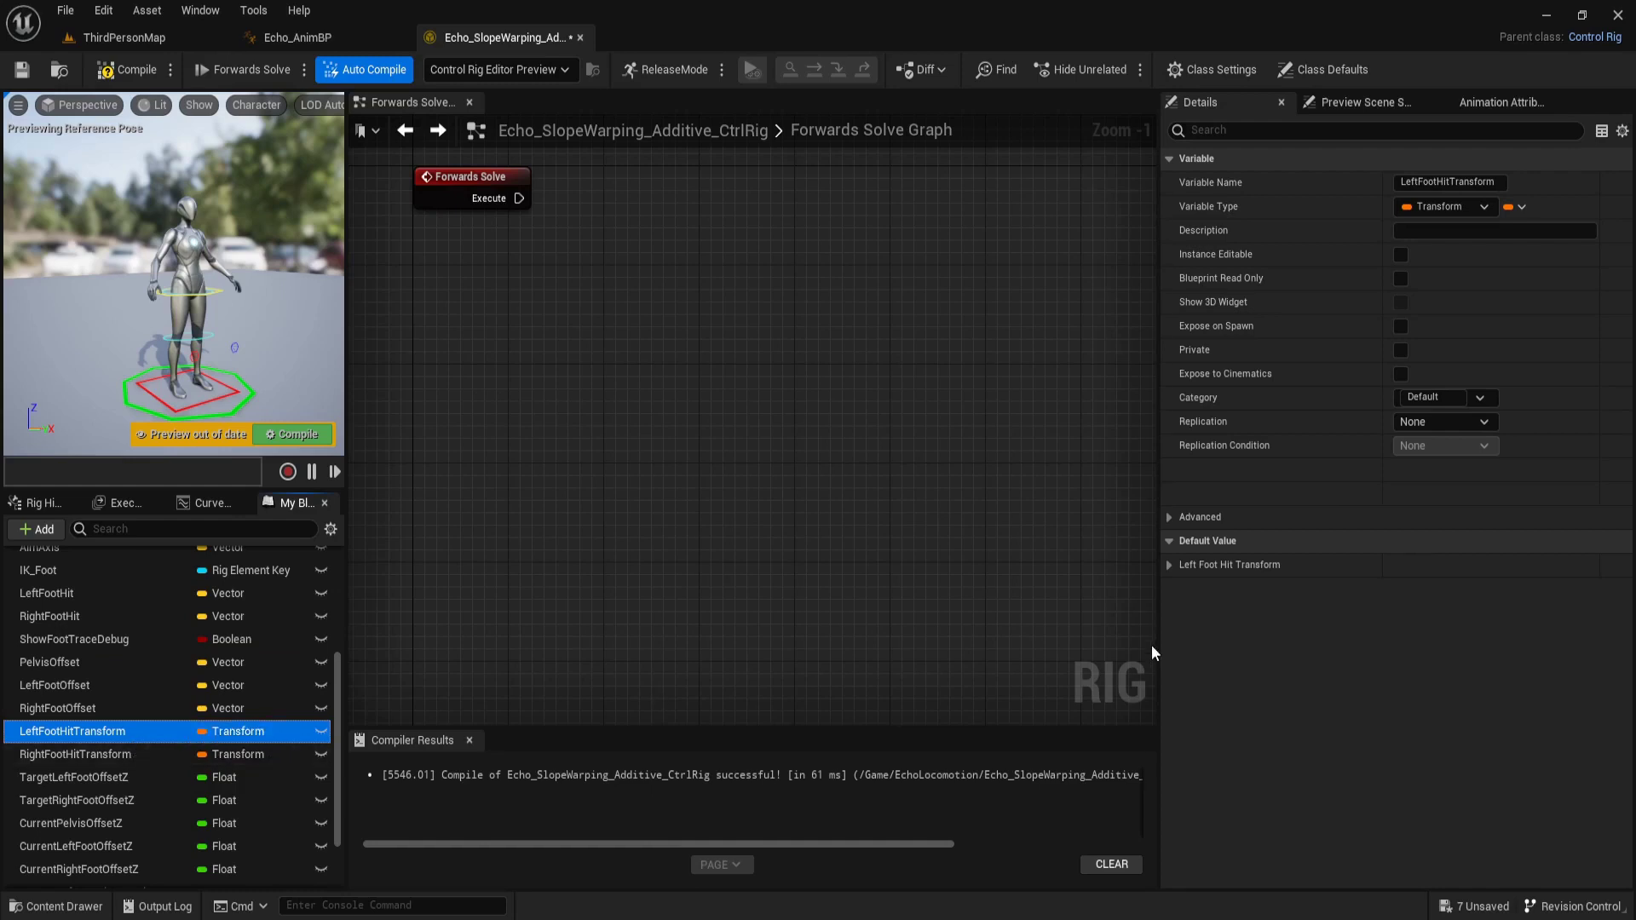
{"action": "left_click", "coordinate": [1169, 566]}
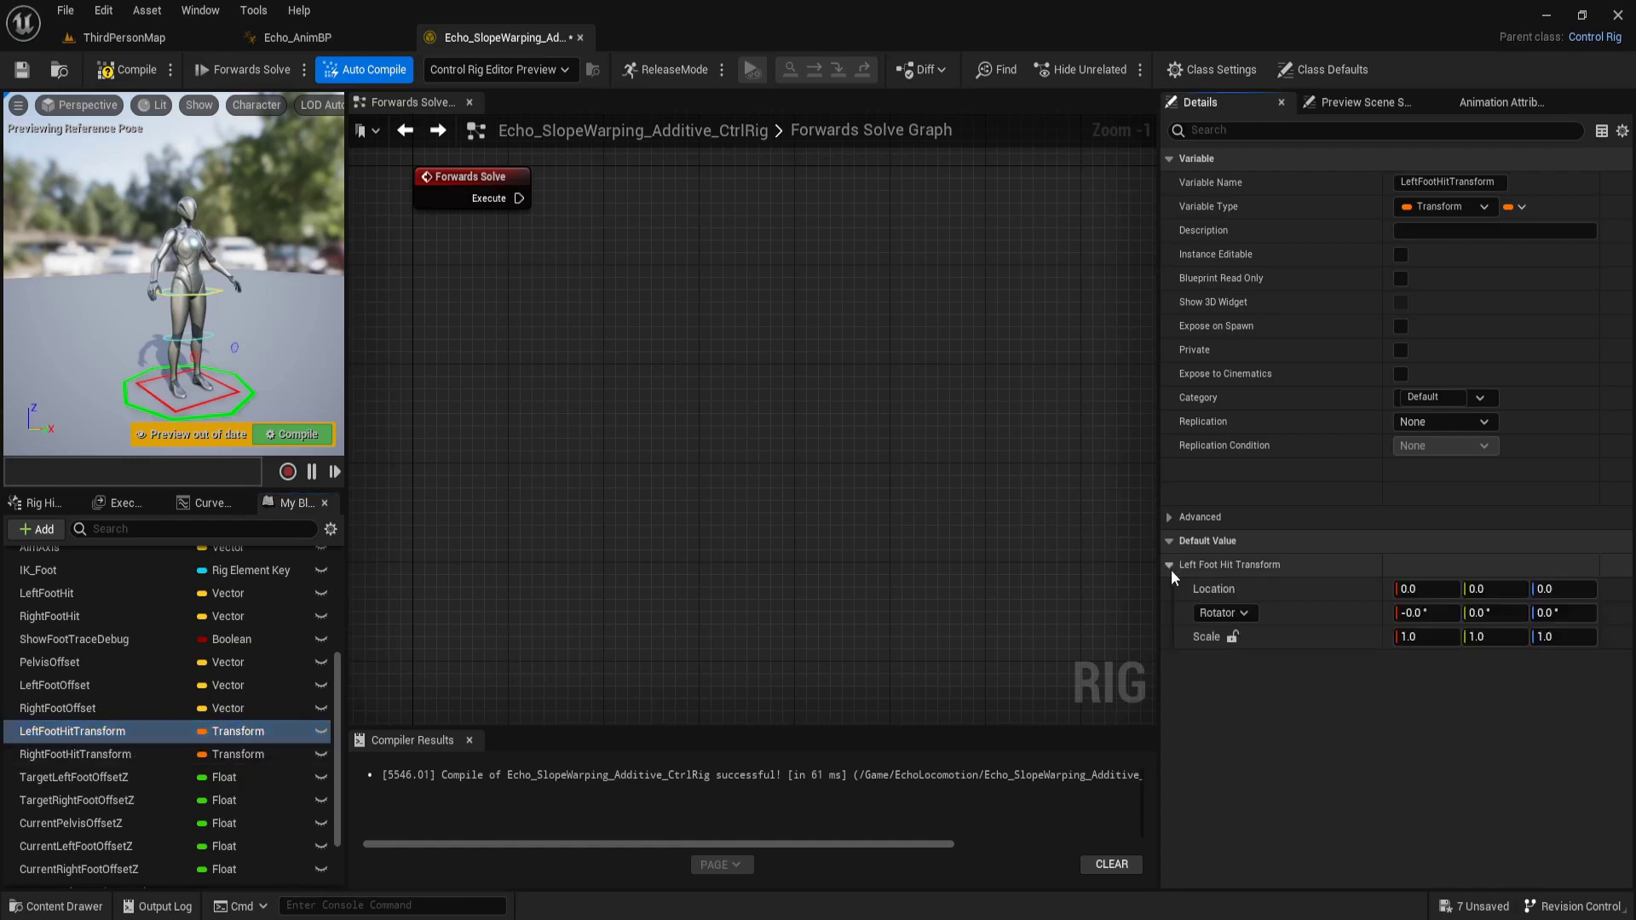
{"action": "left_click", "coordinate": [1171, 567]}
{"action": "left_click", "coordinate": [141, 752]}
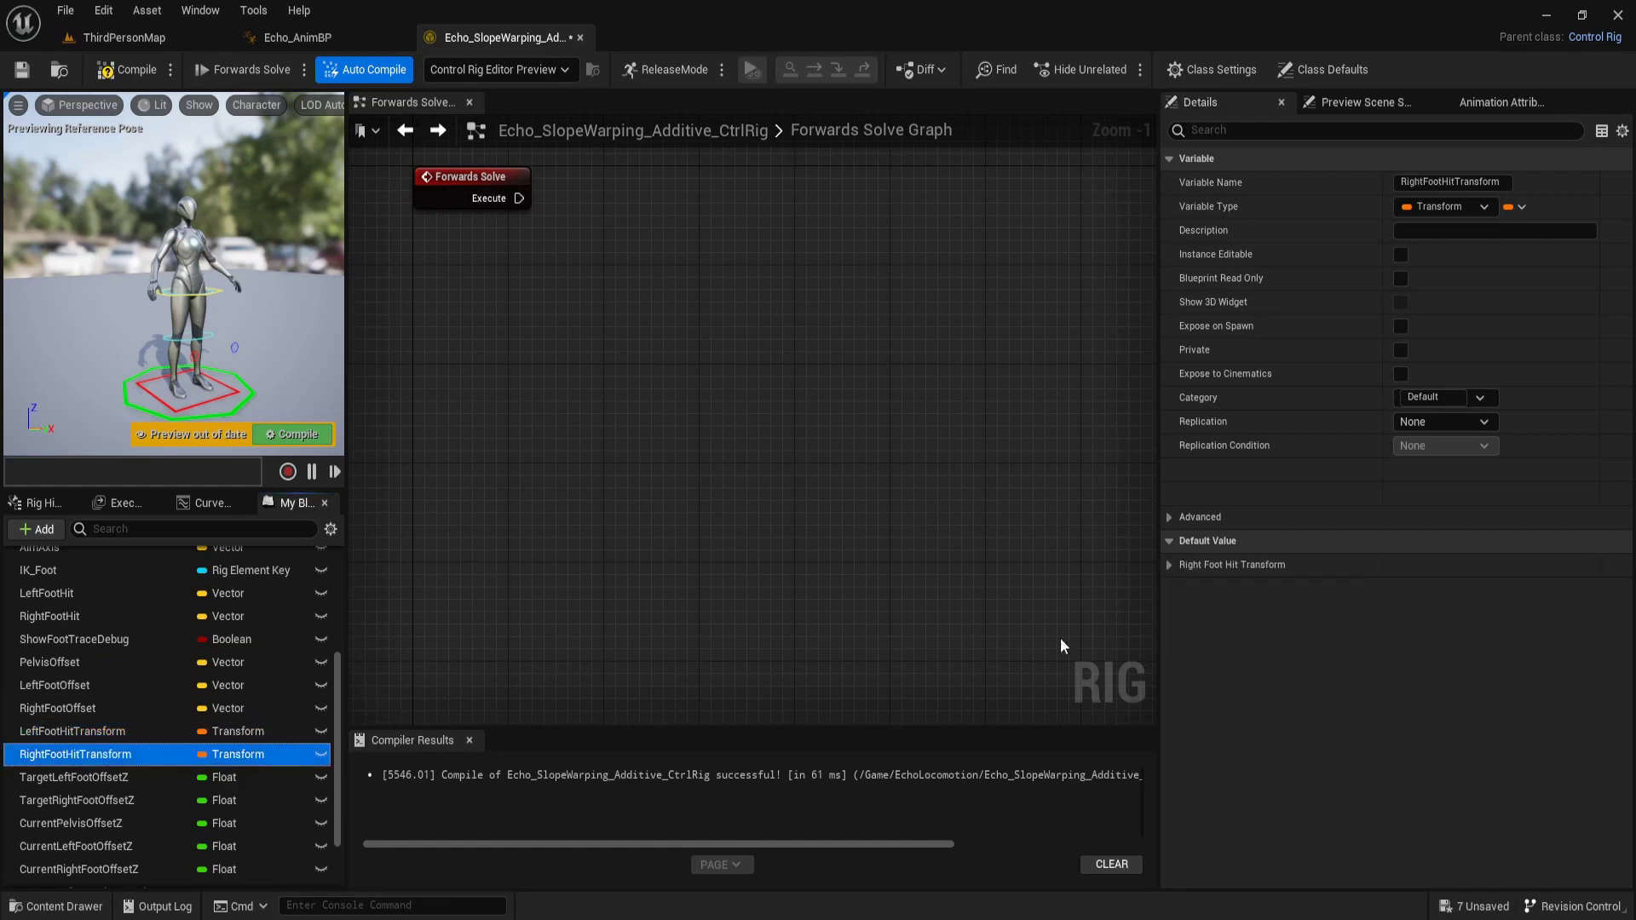
{"action": "left_click", "coordinate": [1169, 566]}
{"action": "left_click", "coordinate": [1169, 566]}
{"action": "scroll", "coordinate": [29, 772], "scroll_direction": "down", "scroll_amount": 2}
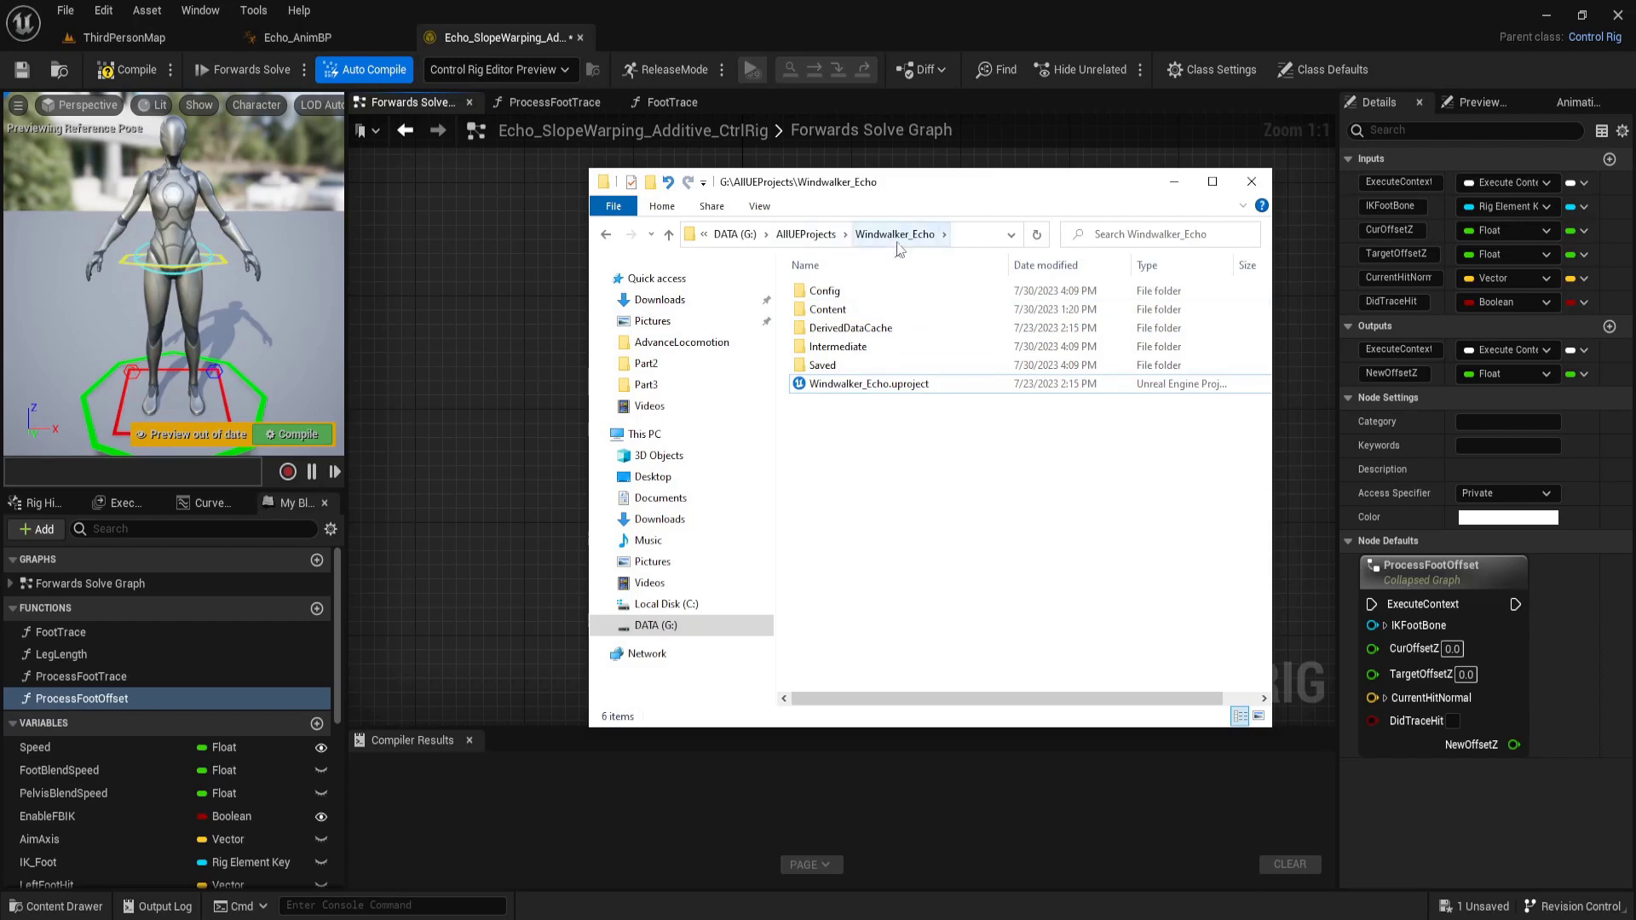
Switch Windwalker_Echo.uproject to engine version 5.2 and open the project
{"action": "right_click", "coordinate": [928, 385]}
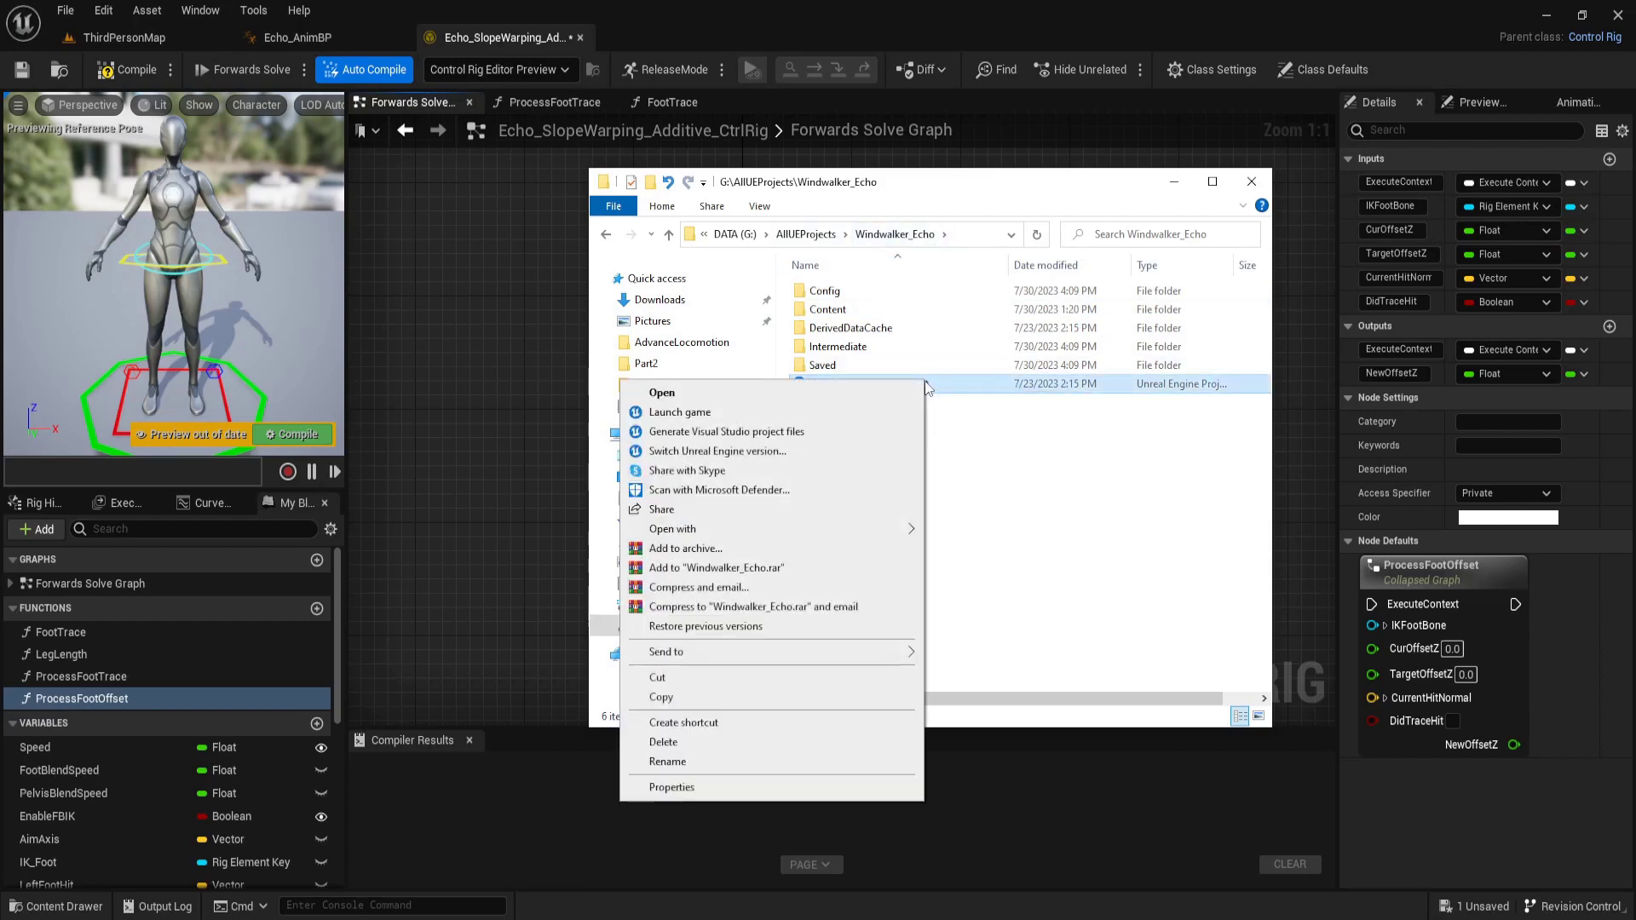
{"action": "left_click", "coordinate": [842, 452]}
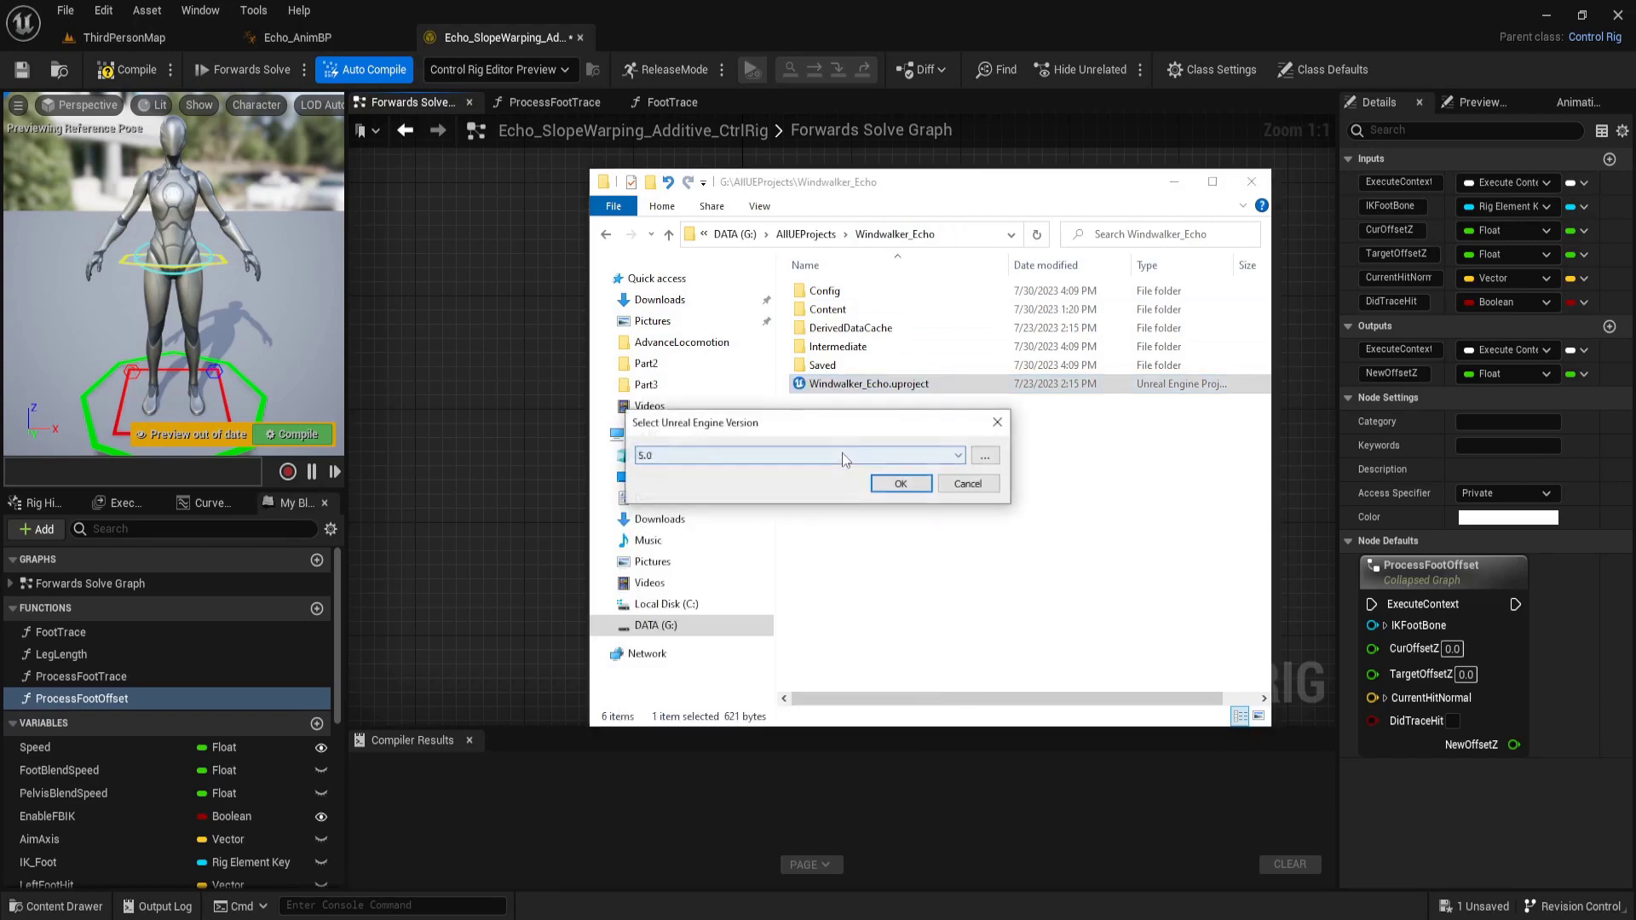
{"action": "left_click", "coordinate": [842, 453]}
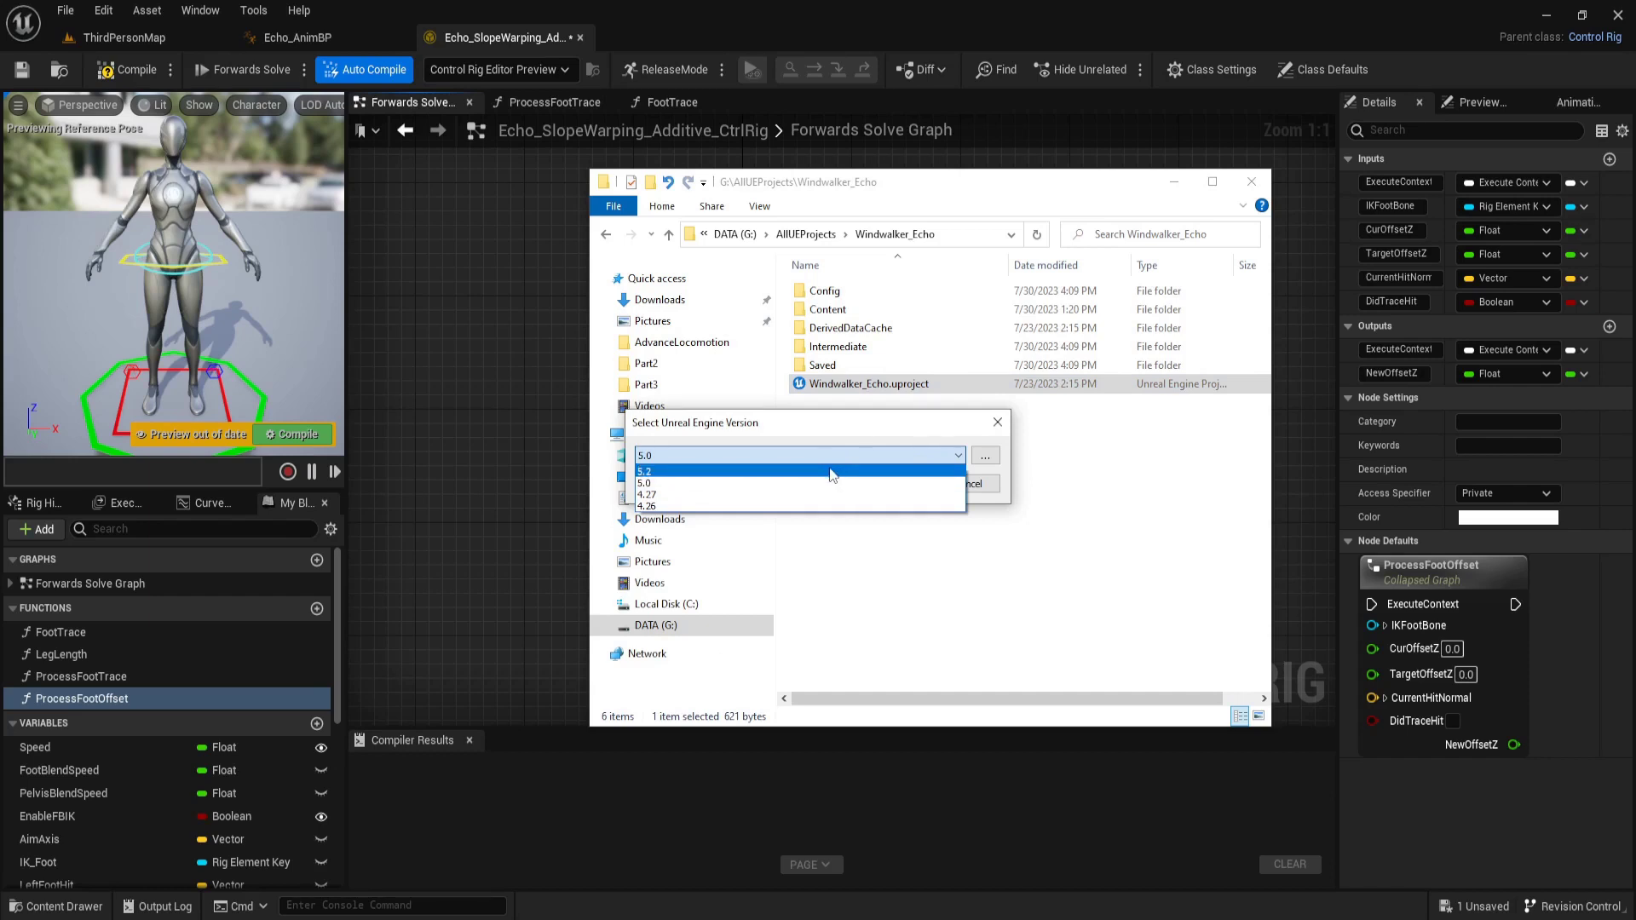
{"action": "left_click", "coordinate": [832, 473]}
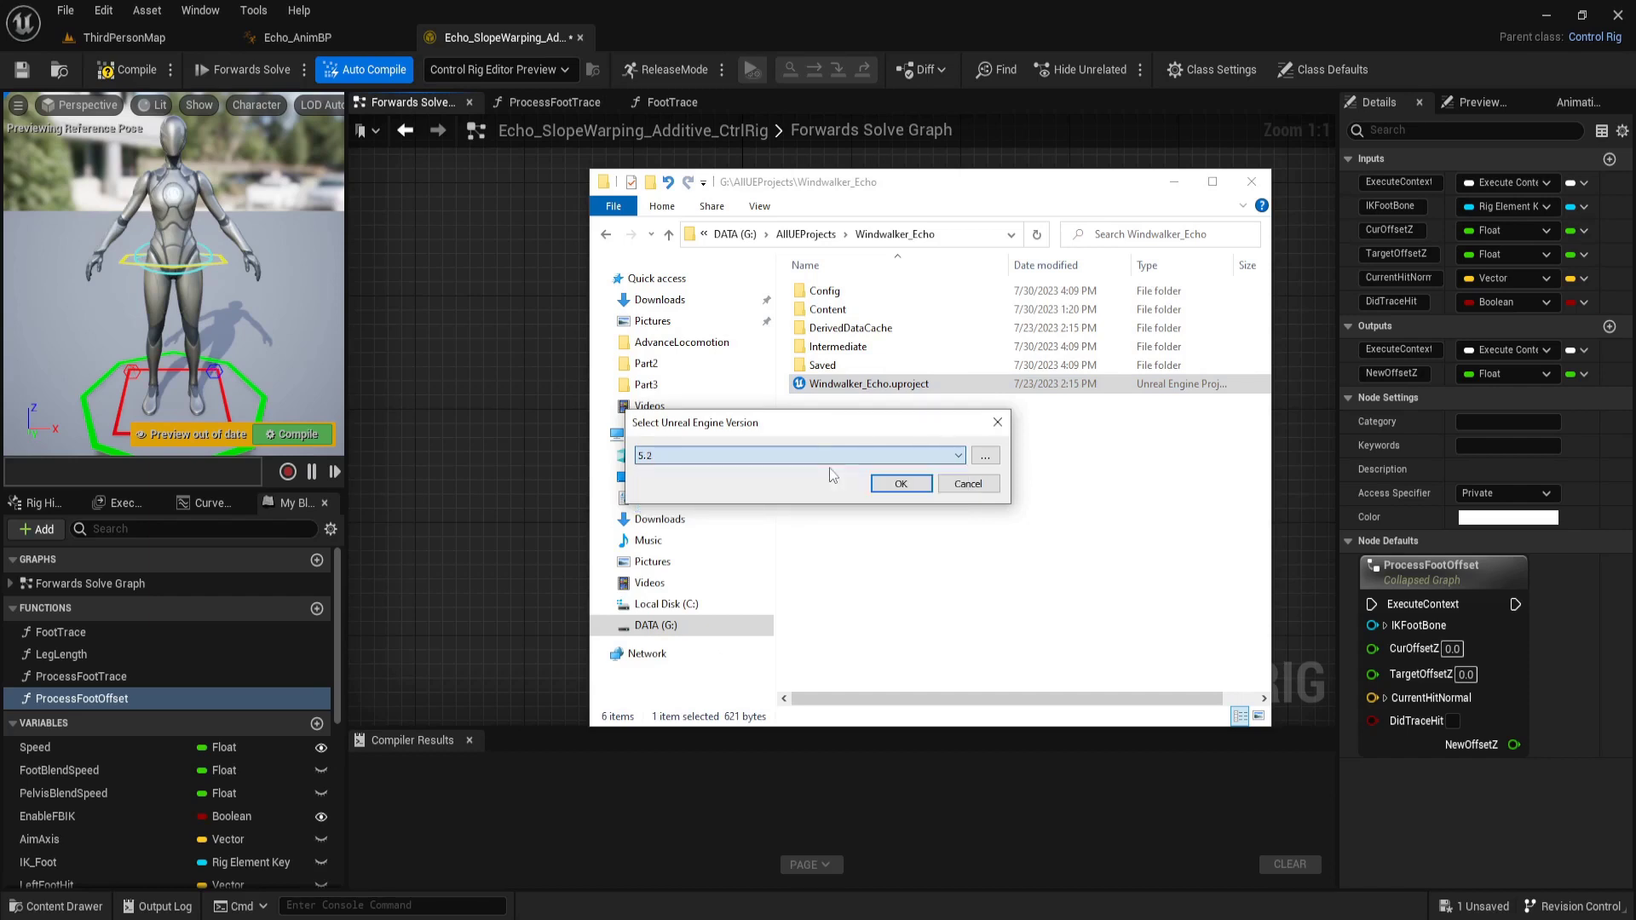
{"action": "left_click", "coordinate": [898, 488]}
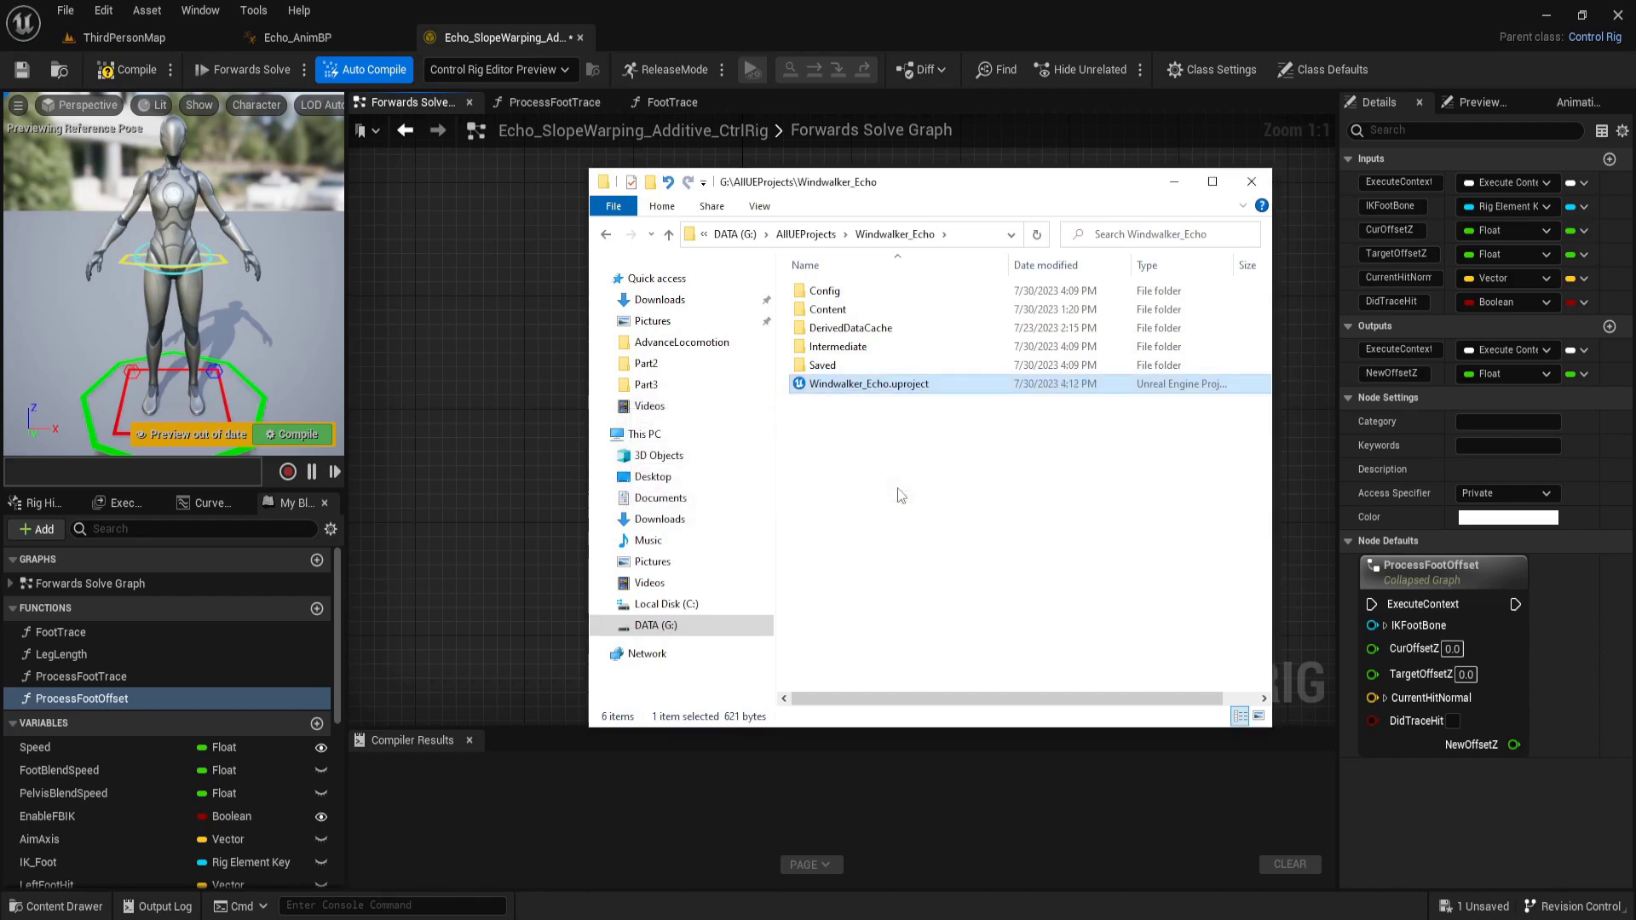
{"action": "double_click", "coordinate": [892, 385]}
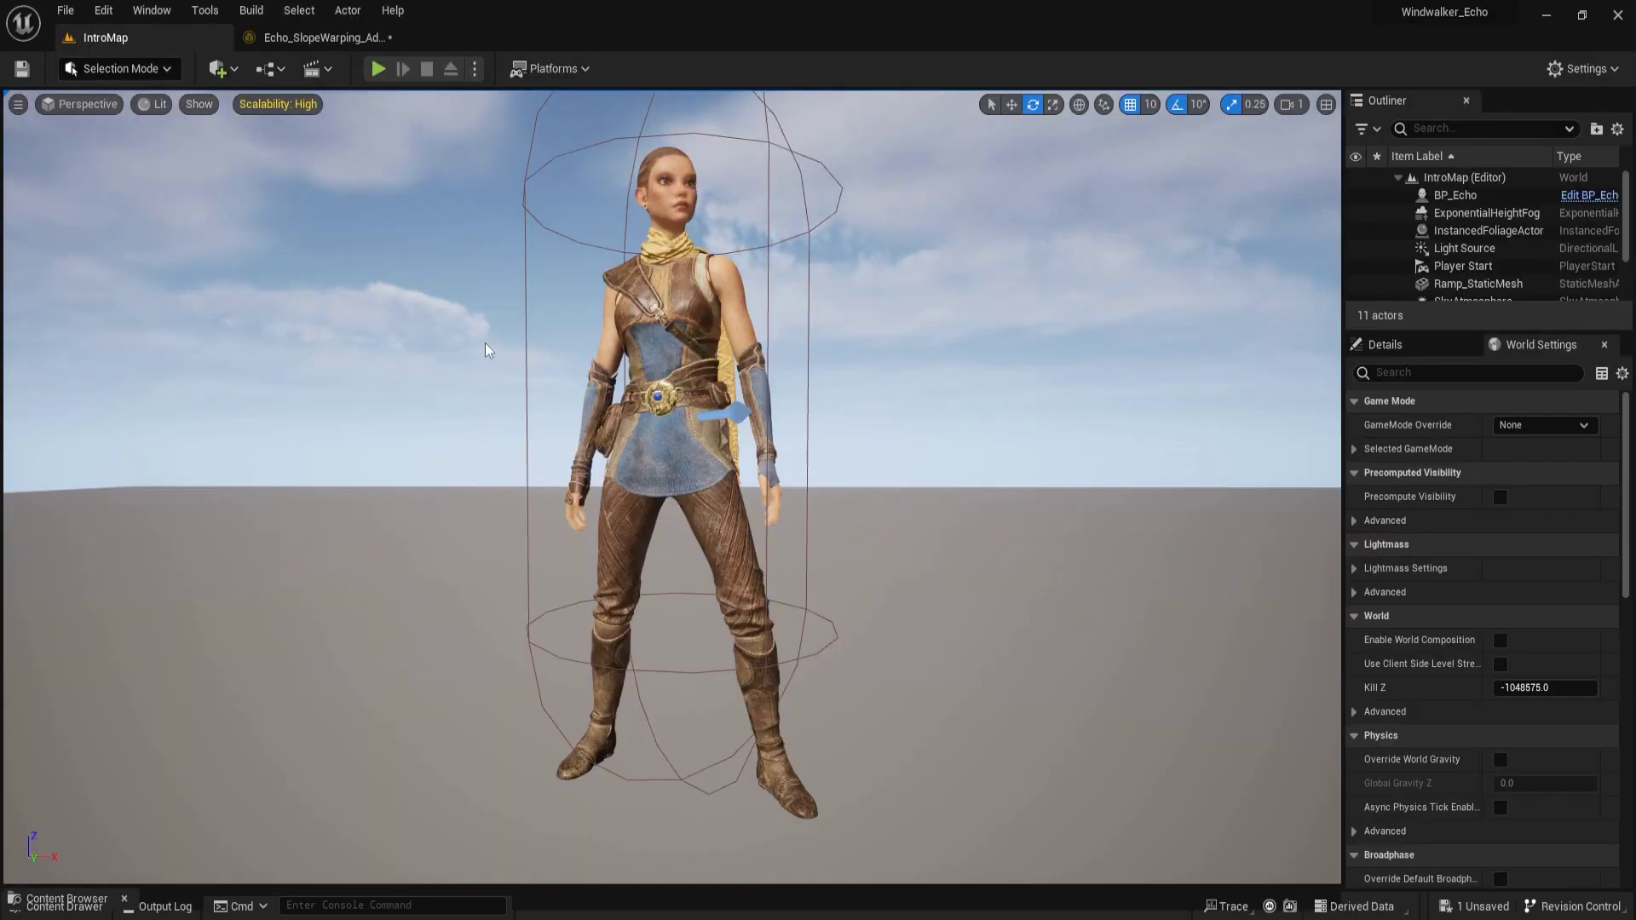
Open Echo_SlopeWarping_Additive_CtrlRig from the Content Drawer's Characters/Echo/Rig folder
{"action": "key", "text": "ctrl+space"}
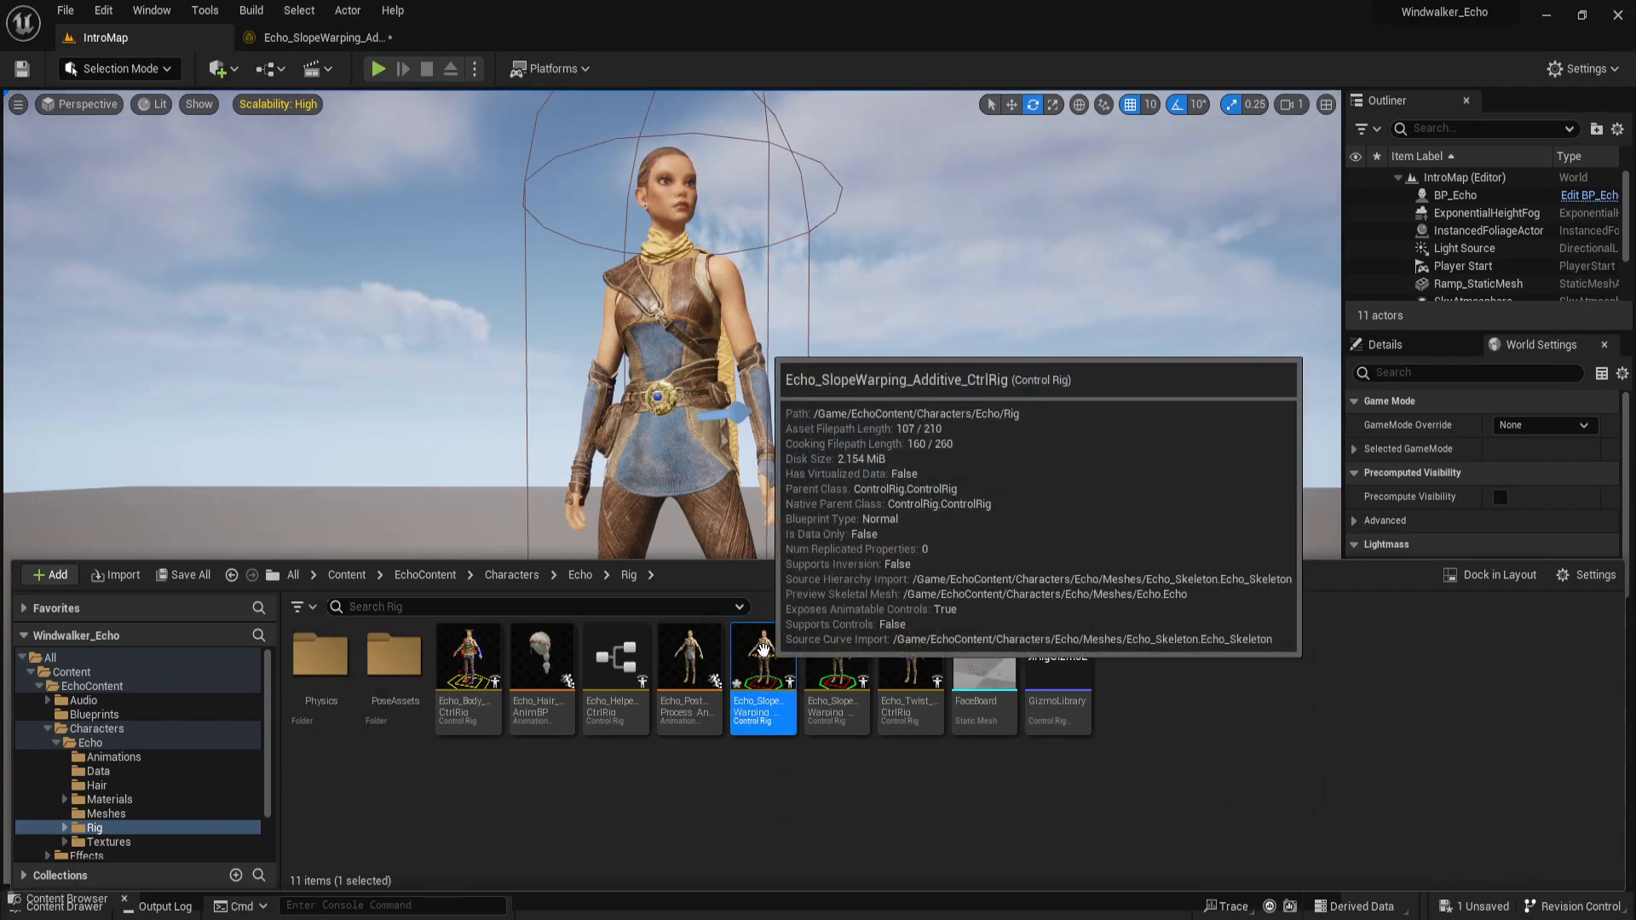
{"action": "double_click", "coordinate": [762, 652]}
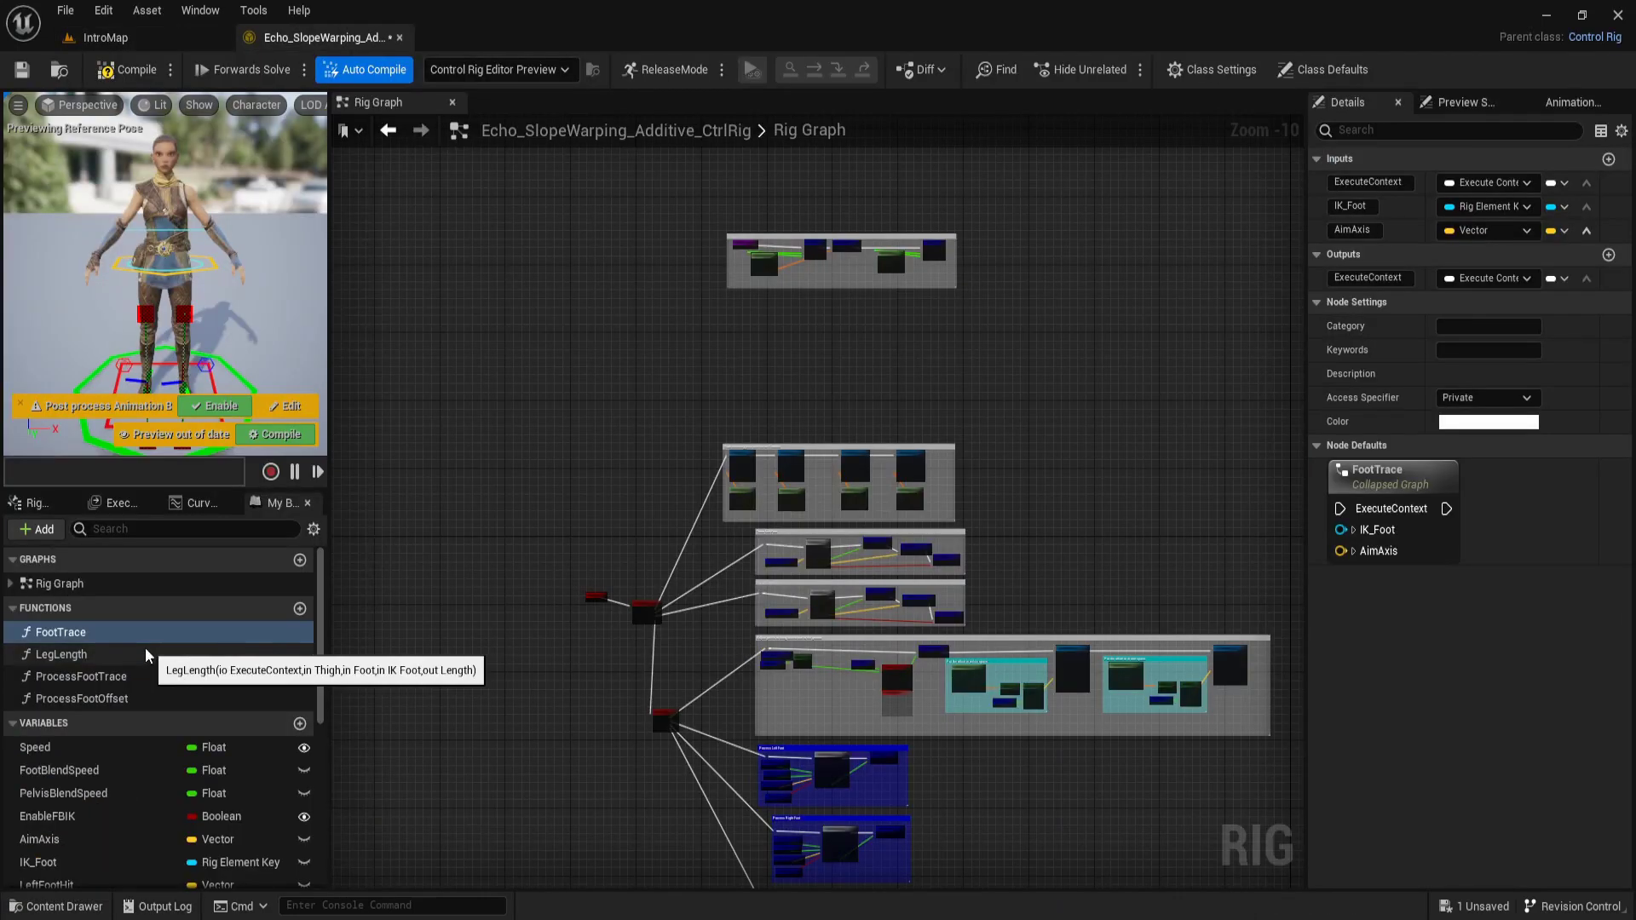
Copy the FootTrace function from Windwalker_Echo and paste it into the AdvanceLocomotion rig
{"action": "left_click", "coordinate": [117, 634]}
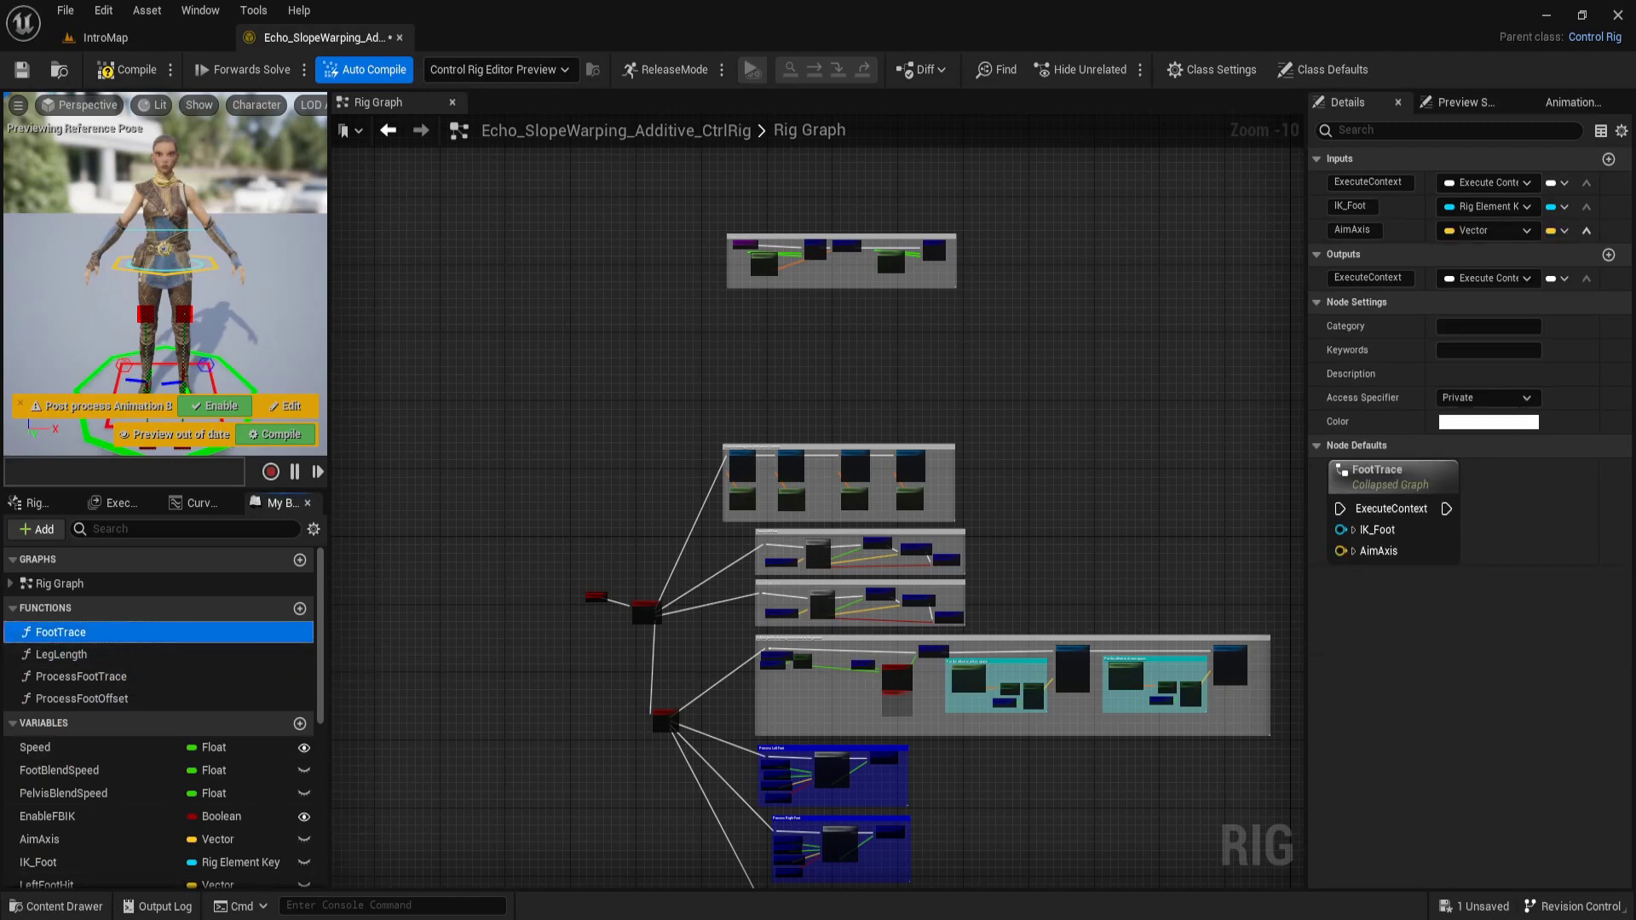
{"action": "mouse_move", "coordinate": [242, 916]}
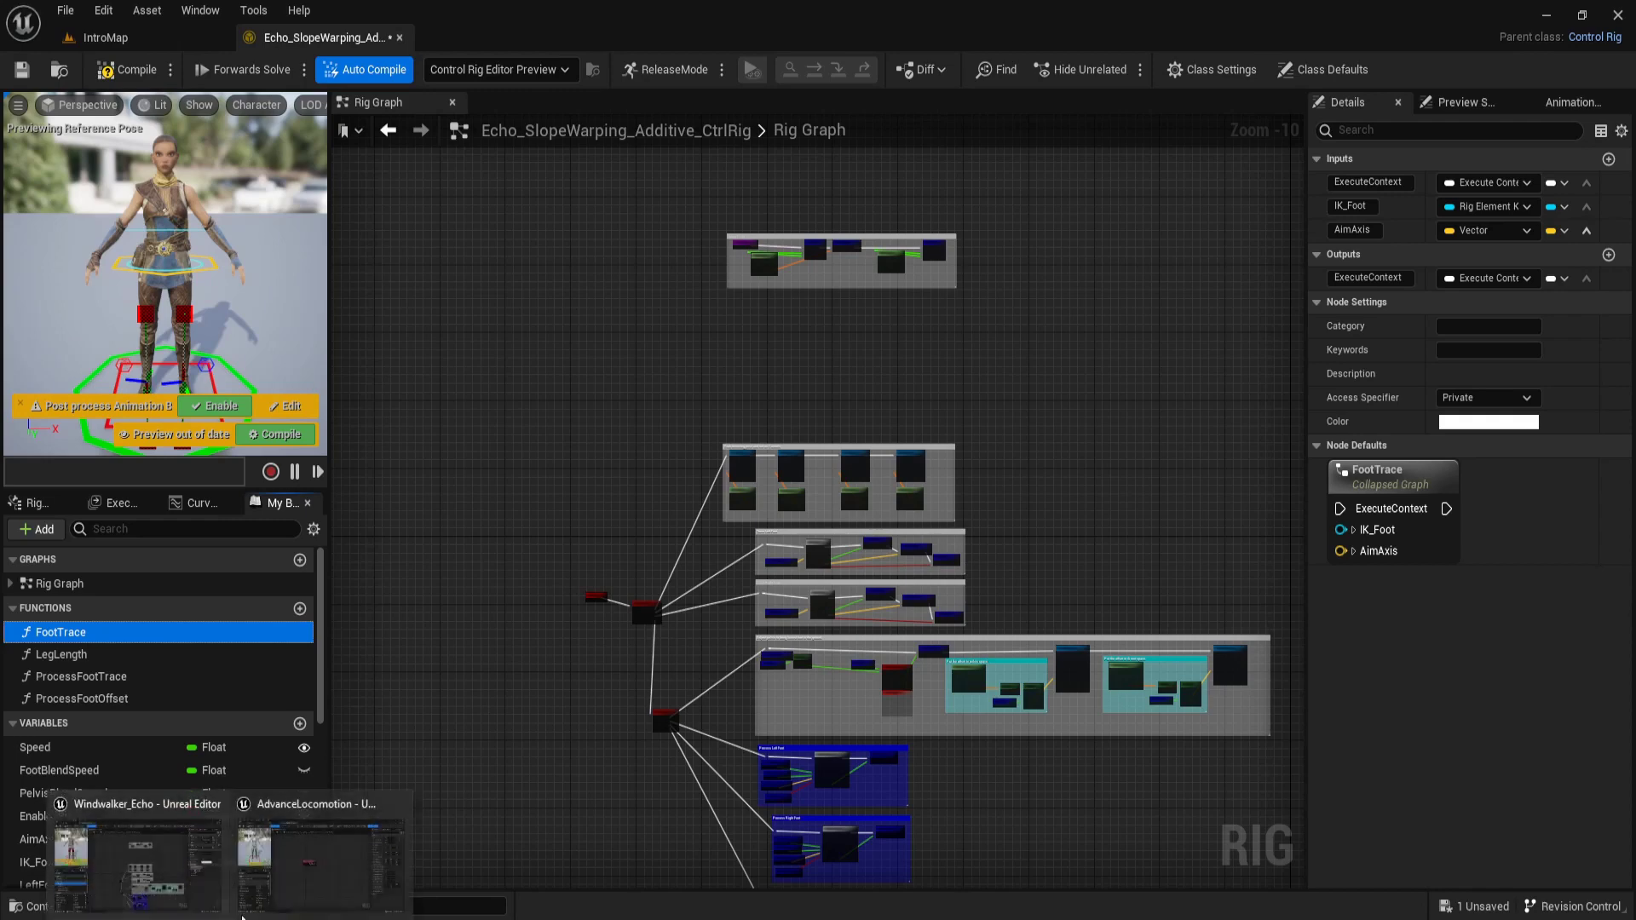
{"action": "left_click", "coordinate": [298, 865]}
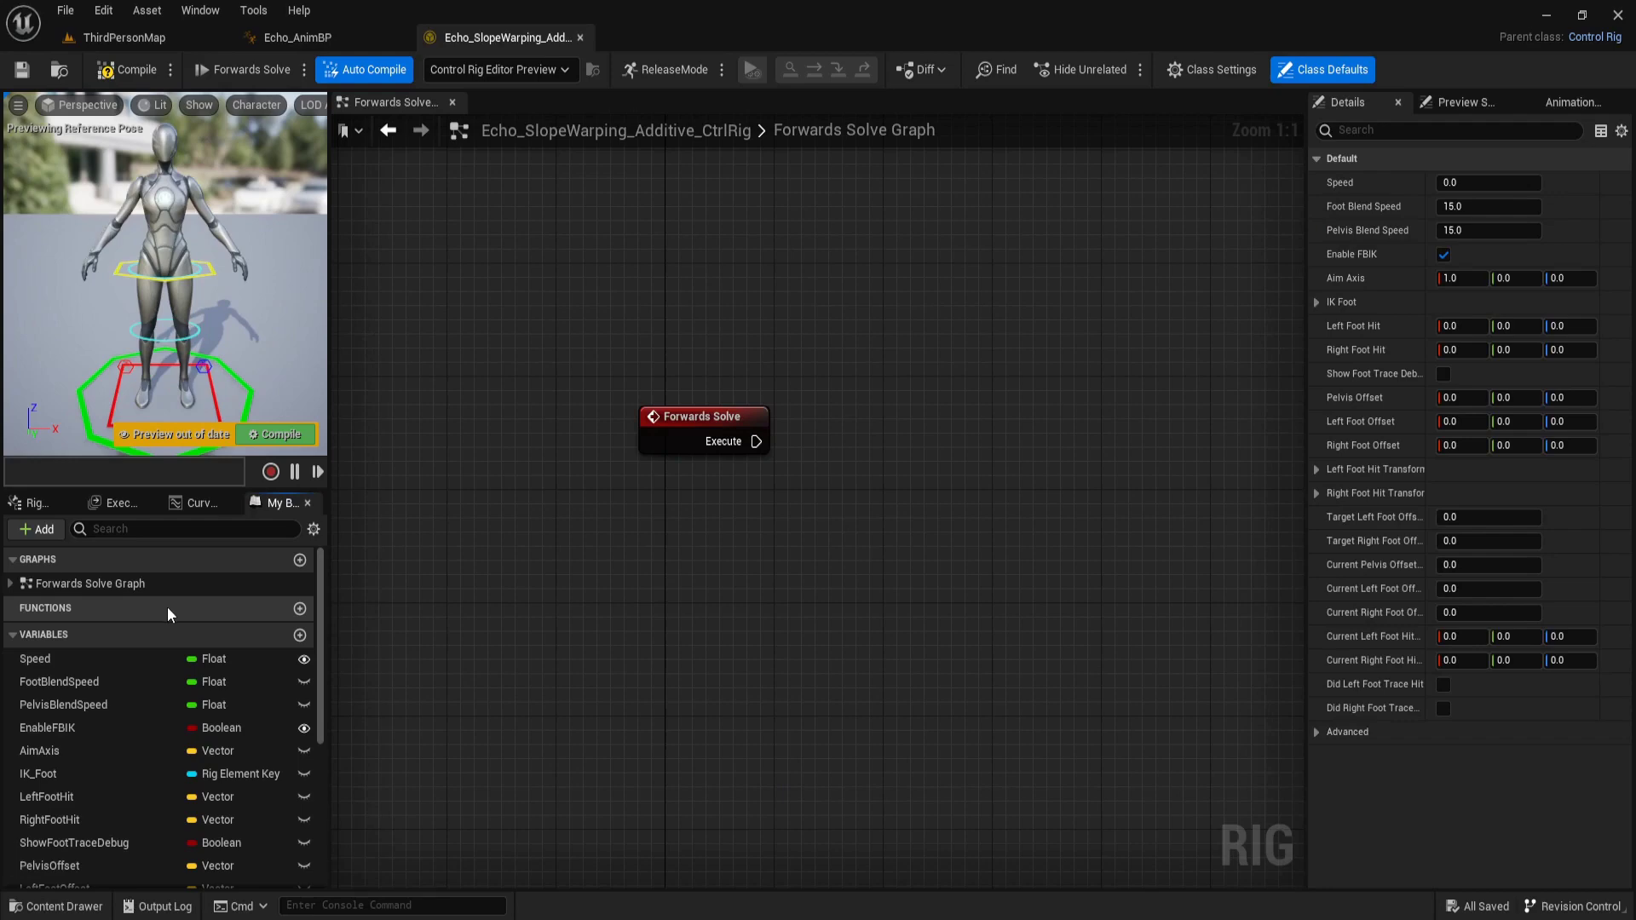
{"action": "key", "text": "ctrl+v"}
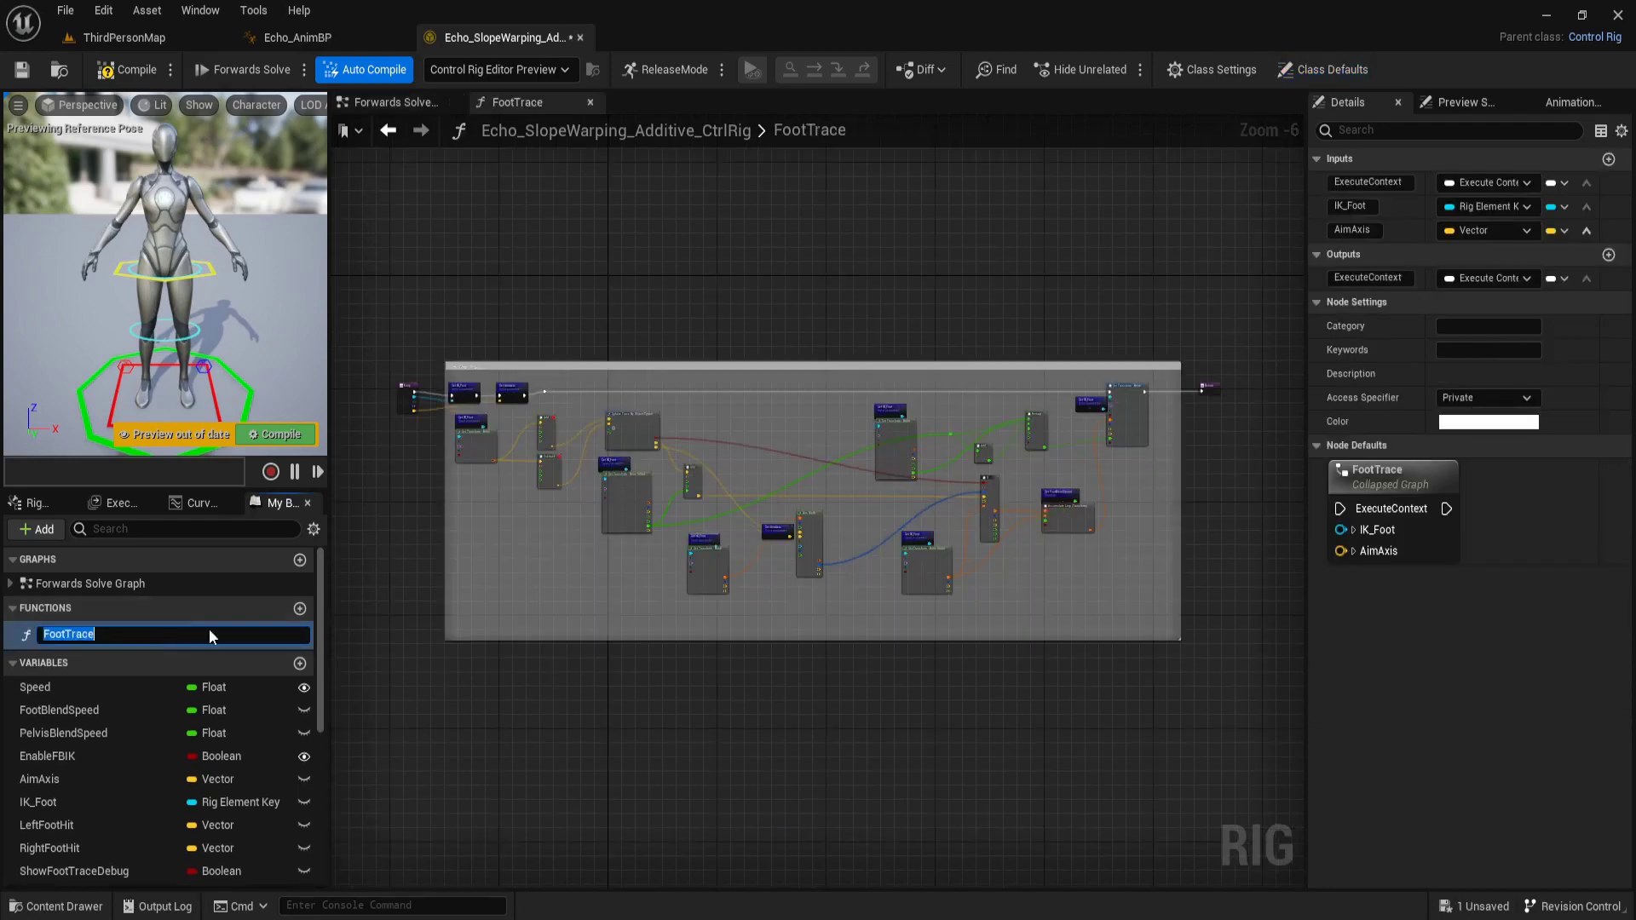
{"action": "key", "text": "Return"}
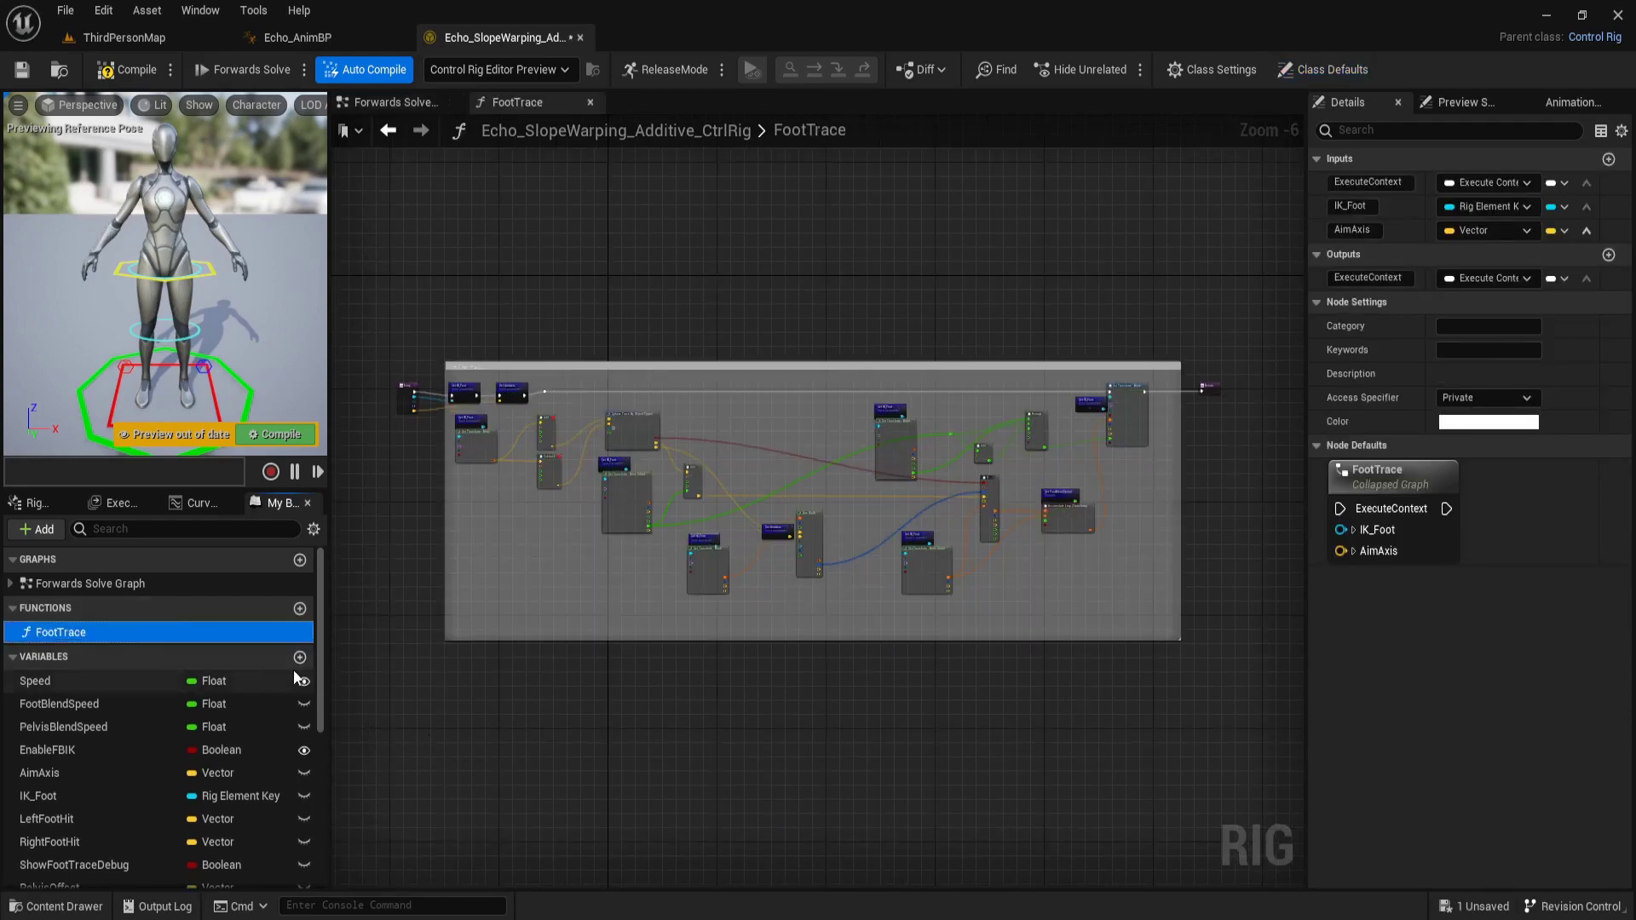
Select the LegLength function in Windwalker_Echo and bring it over to the AdvanceLocomotion editor
{"action": "mouse_move", "coordinate": [230, 918]}
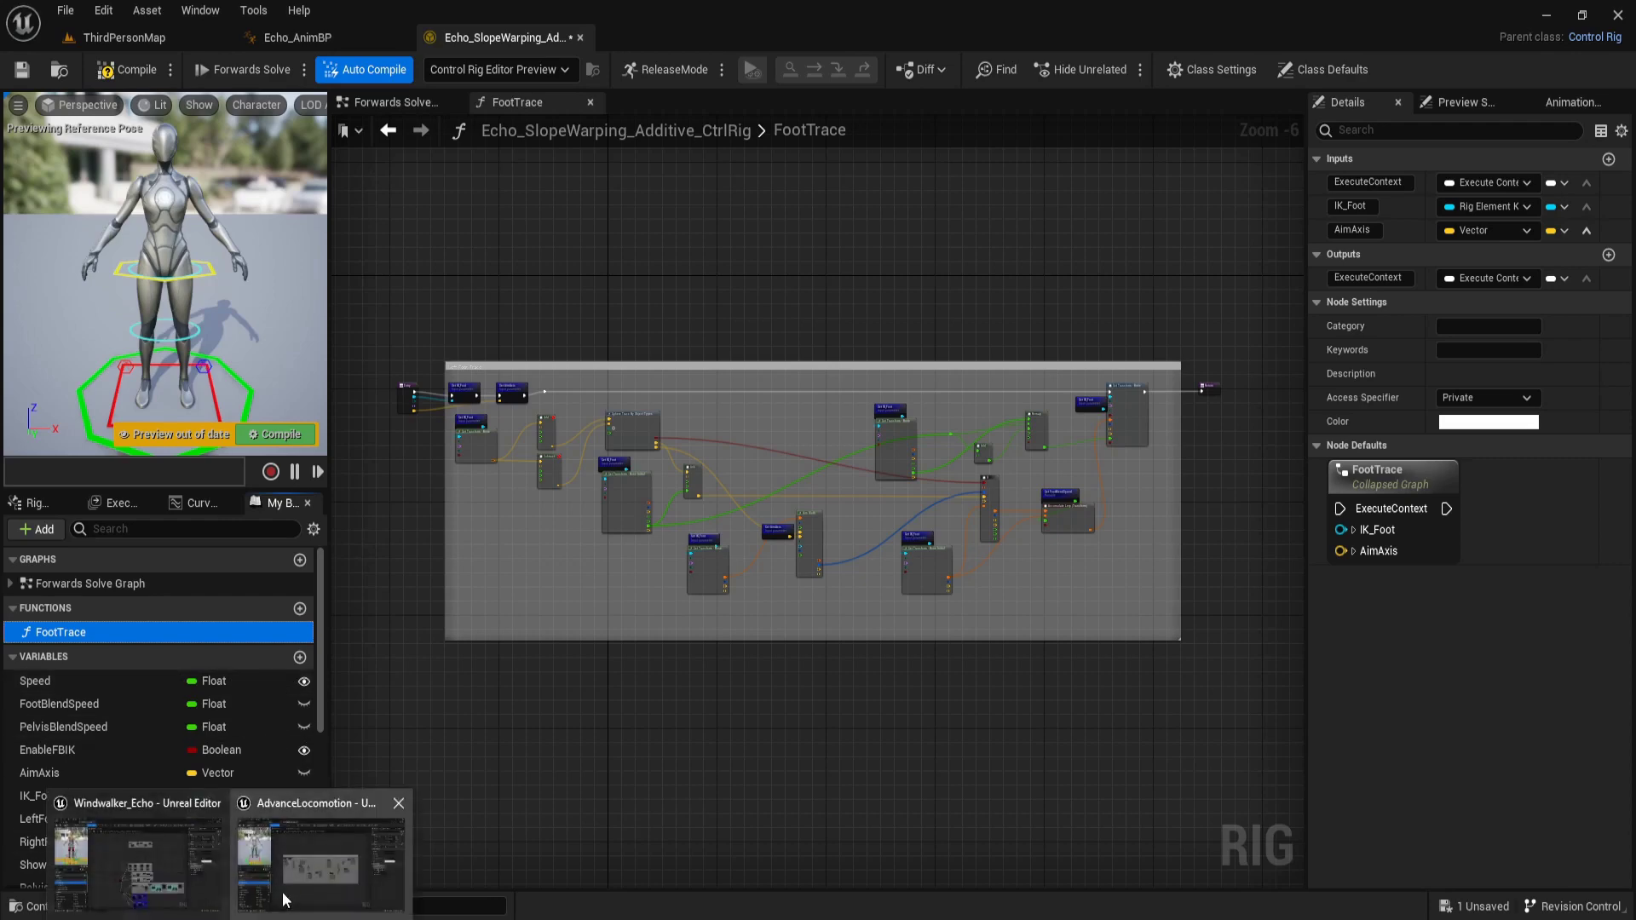
{"action": "left_click", "coordinate": [195, 885]}
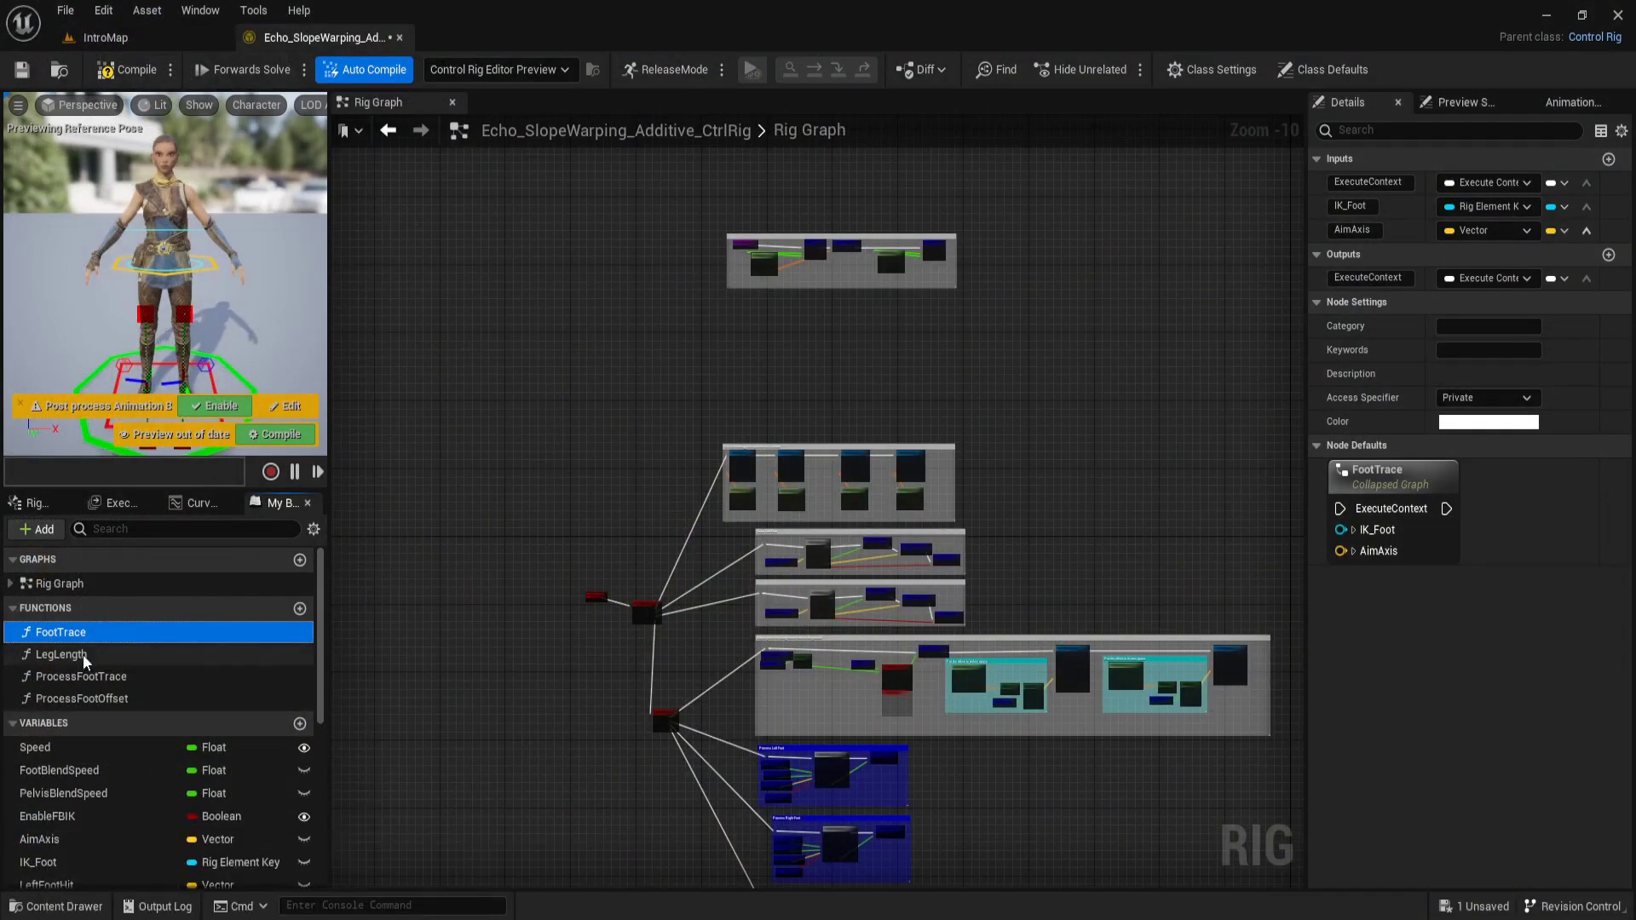
{"action": "left_click", "coordinate": [94, 657]}
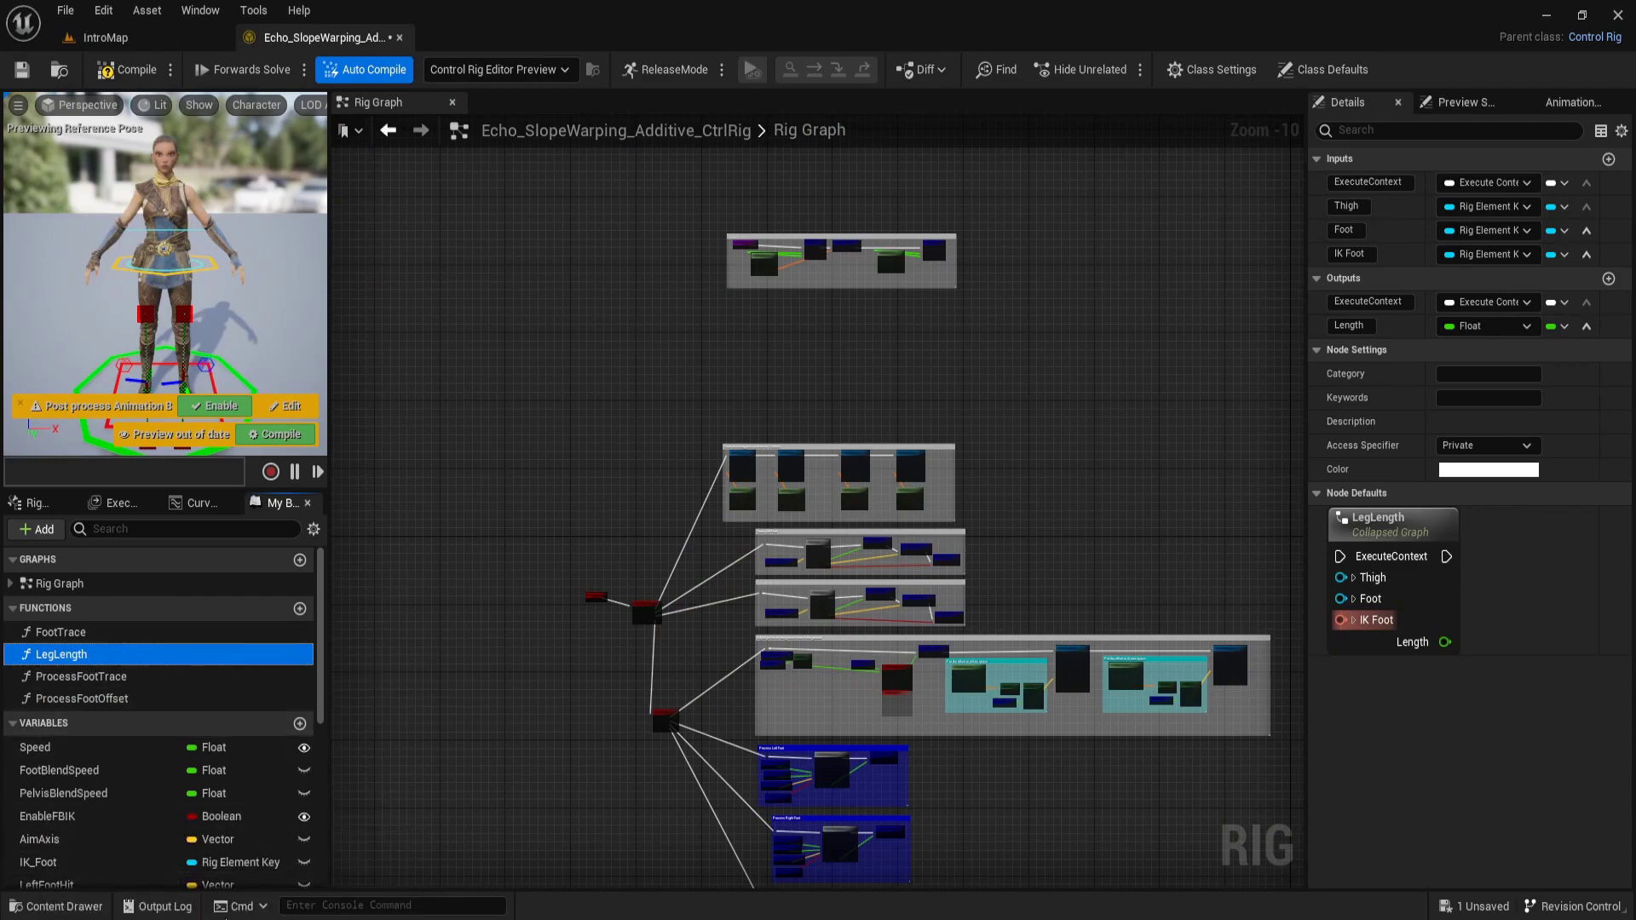
{"action": "left_click", "coordinate": [278, 874]}
Confirm the pasted LegLength function and paste ProcessFootTrace into the new rig
{"action": "left_click", "coordinate": [130, 607]}
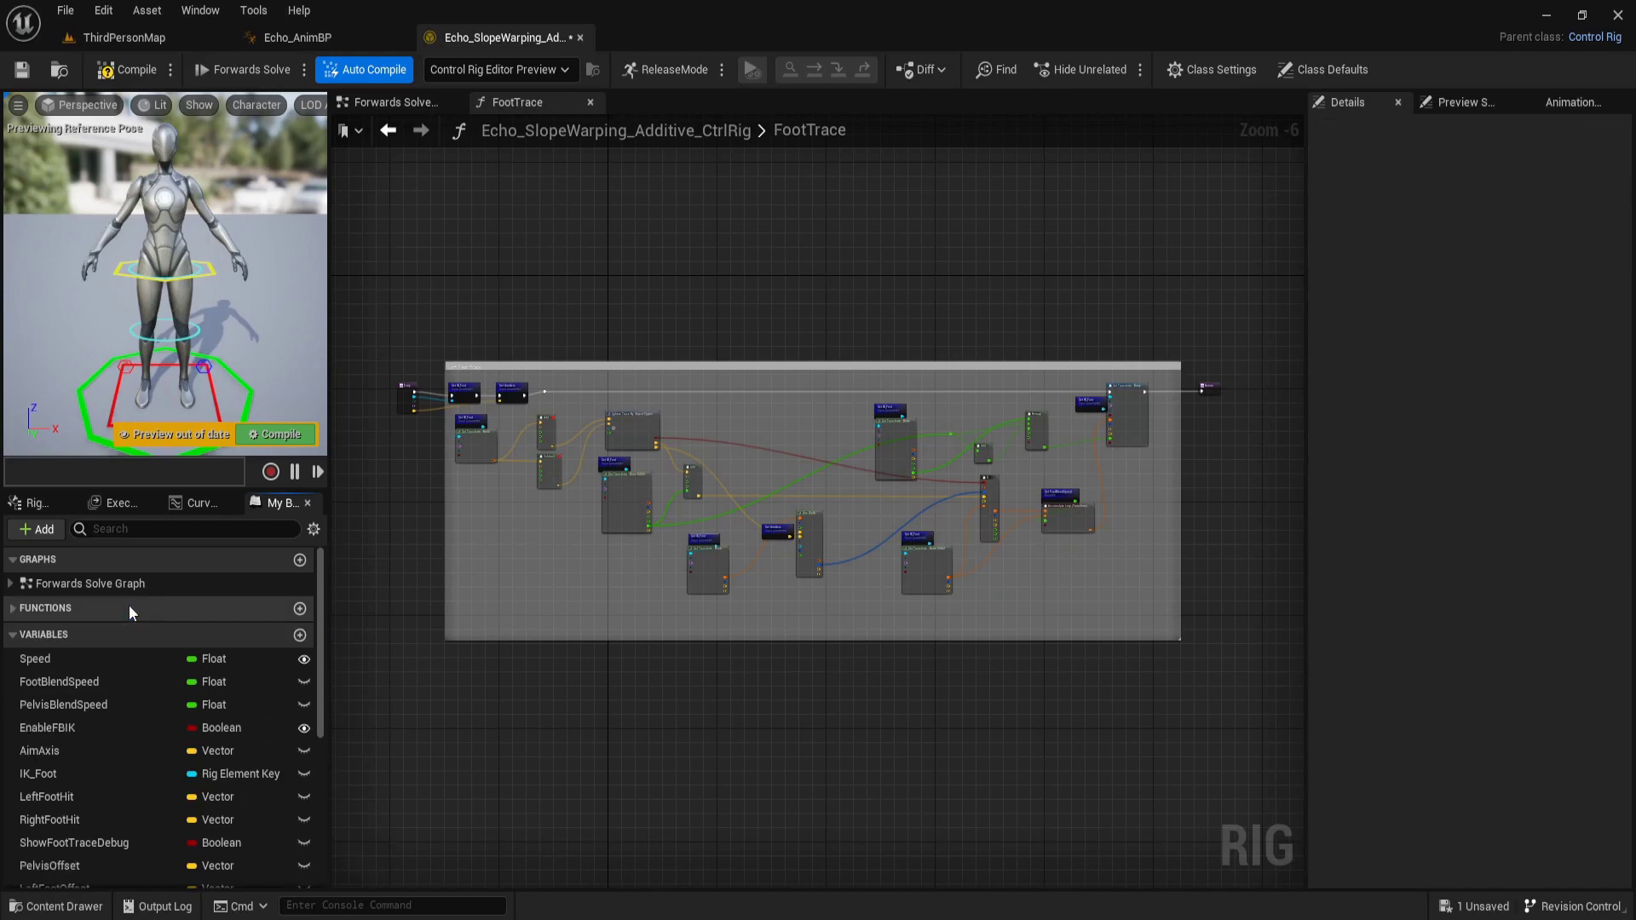
{"action": "left_click", "coordinate": [130, 607]}
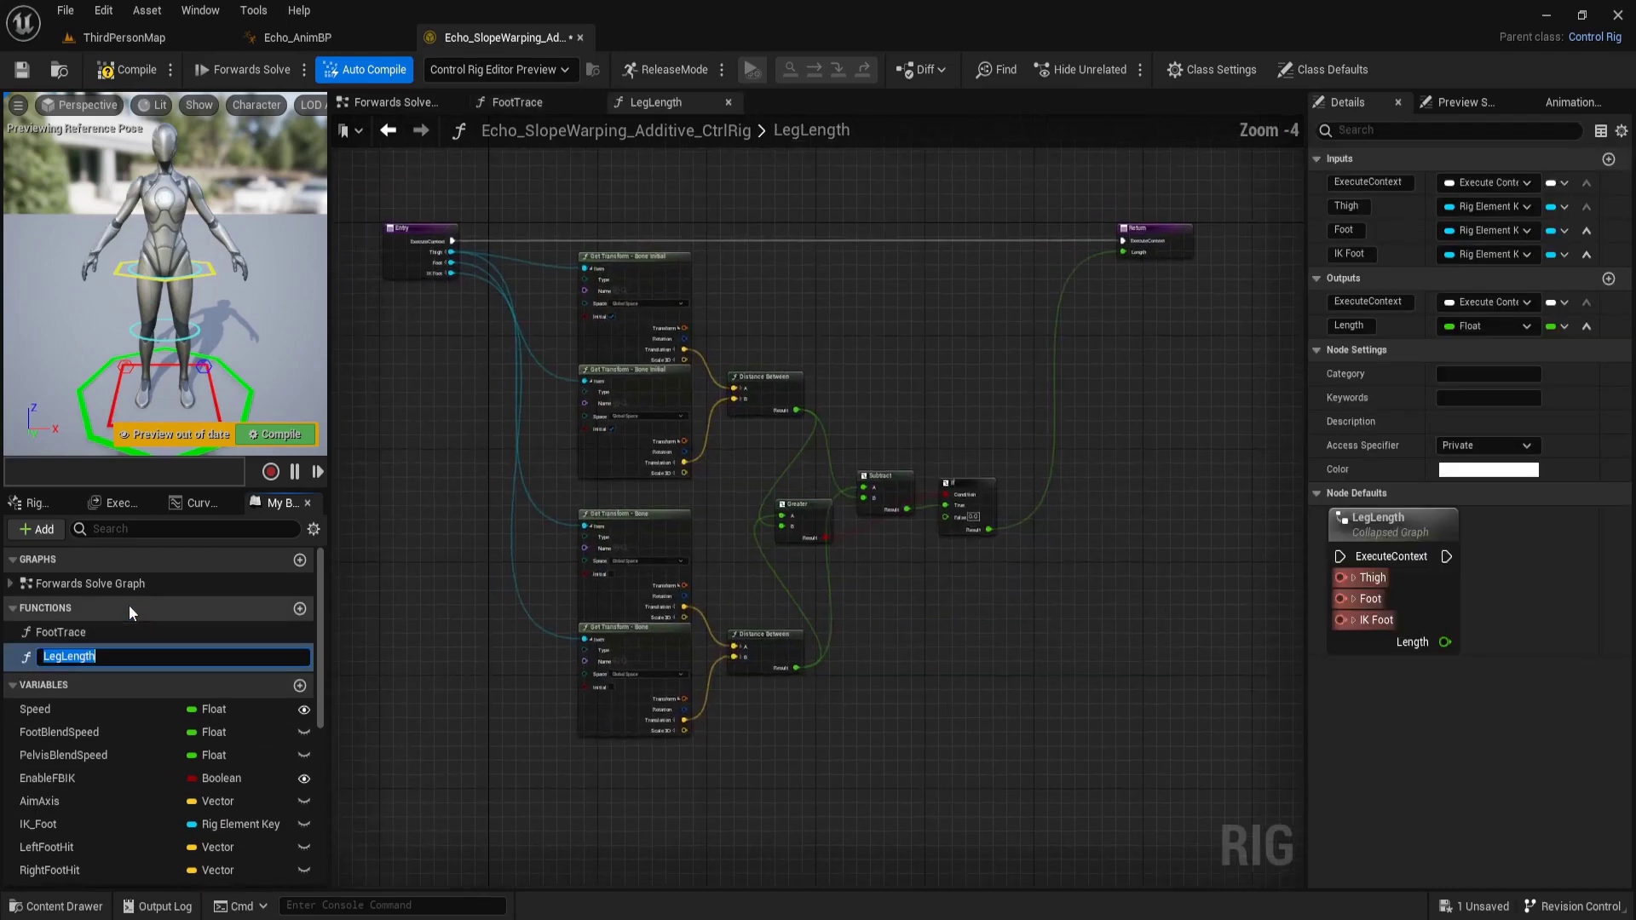
{"action": "key", "text": "Return"}
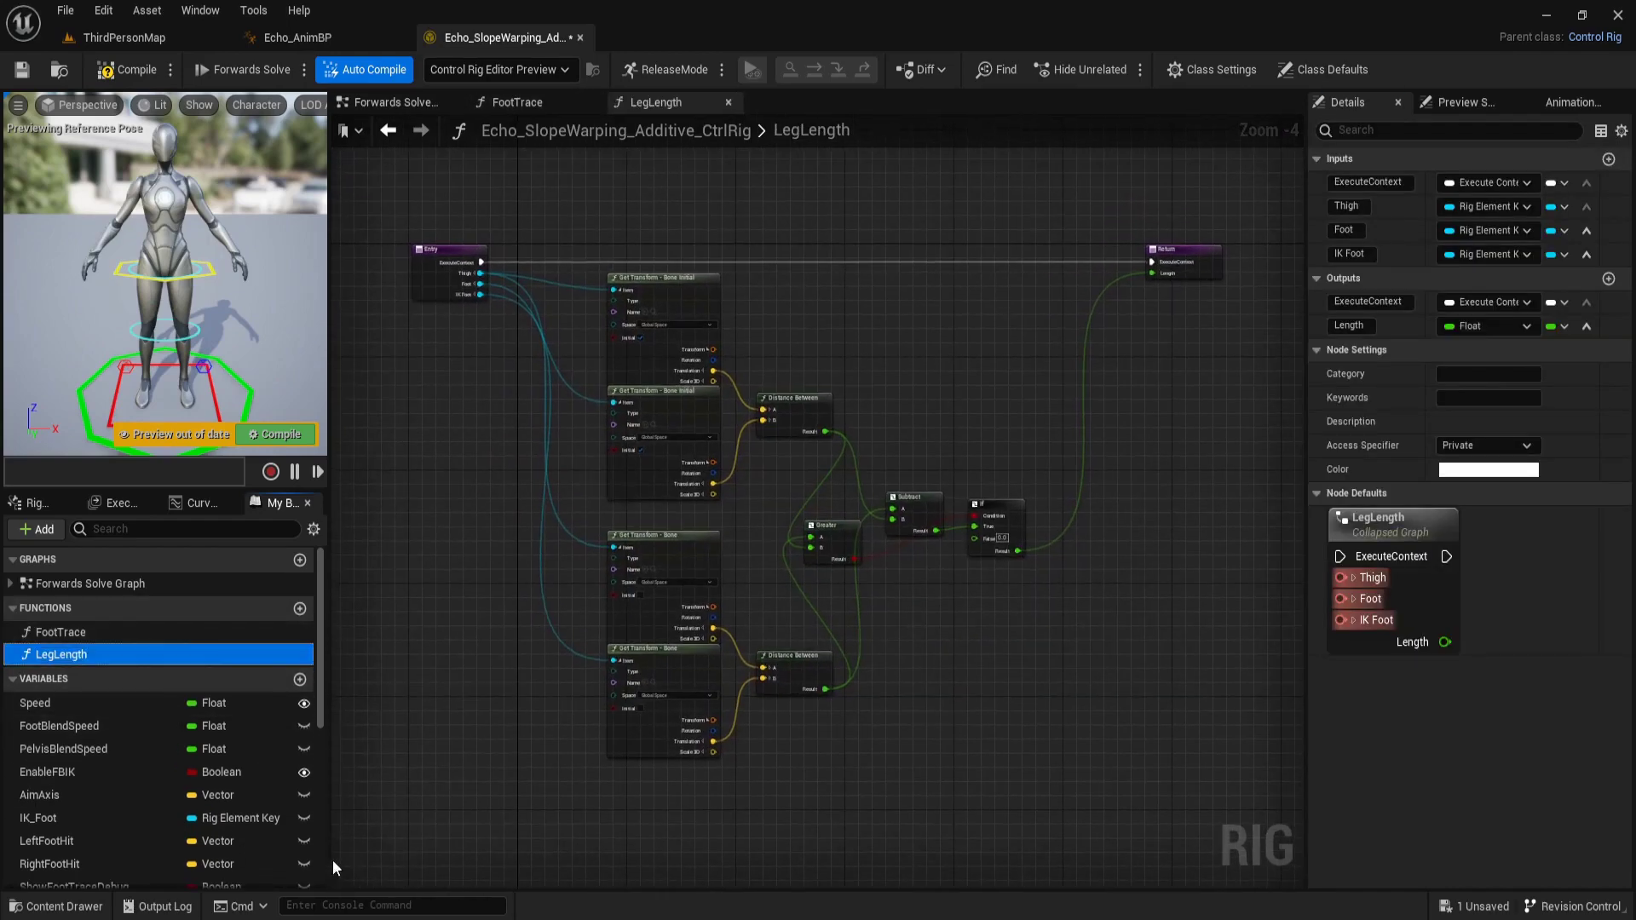
{"action": "left_click", "coordinate": [98, 886]}
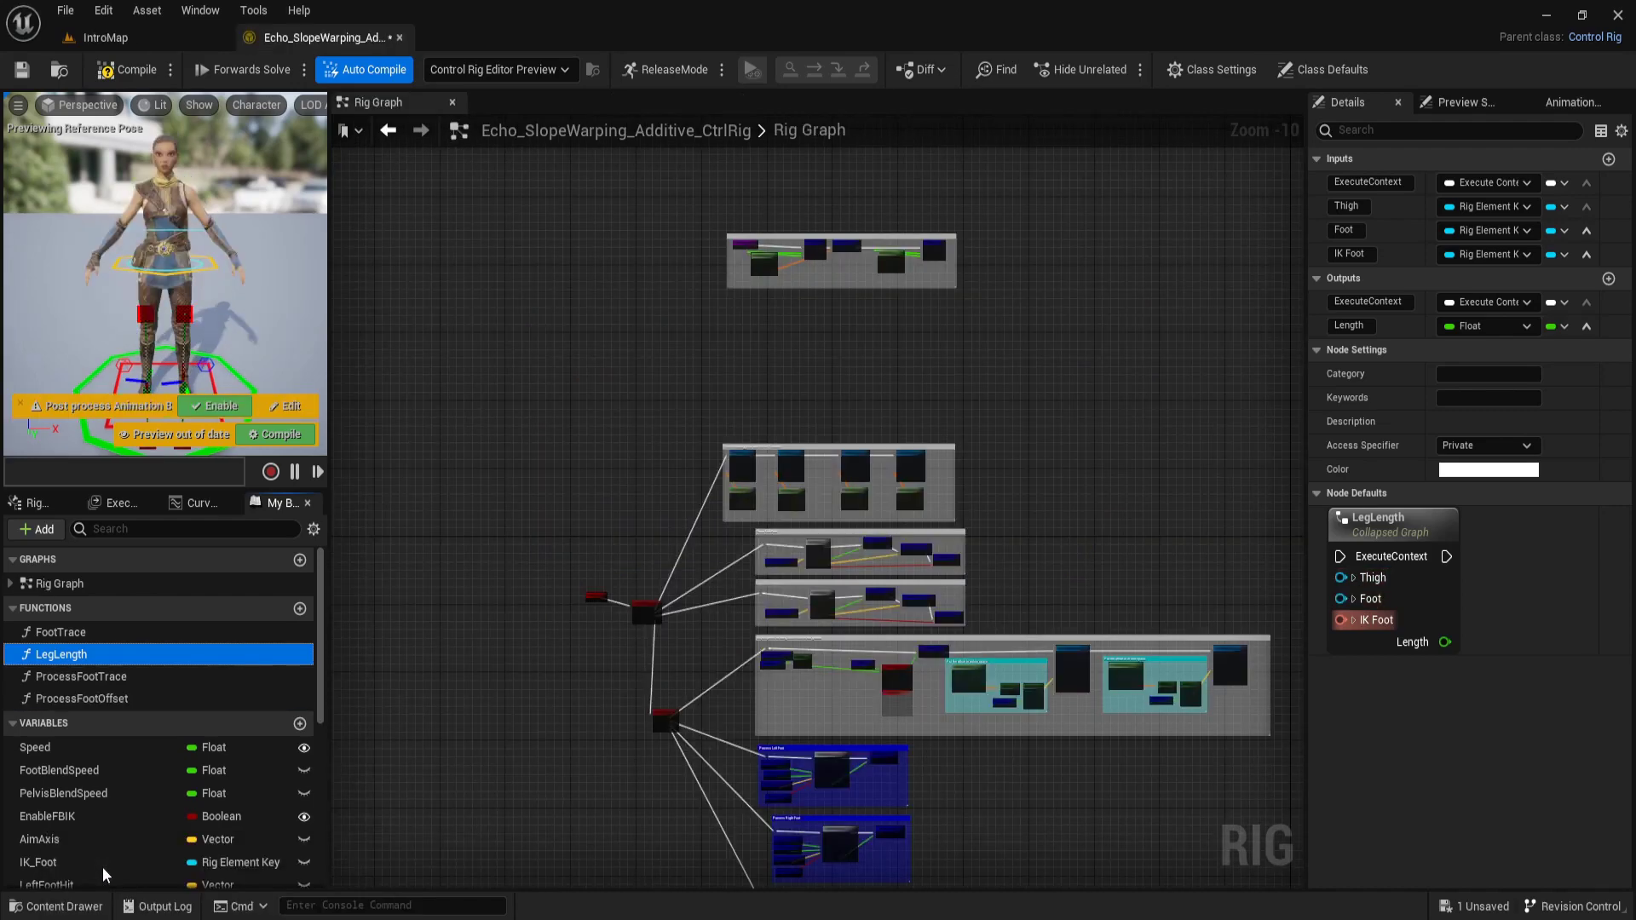
{"action": "left_click", "coordinate": [147, 677]}
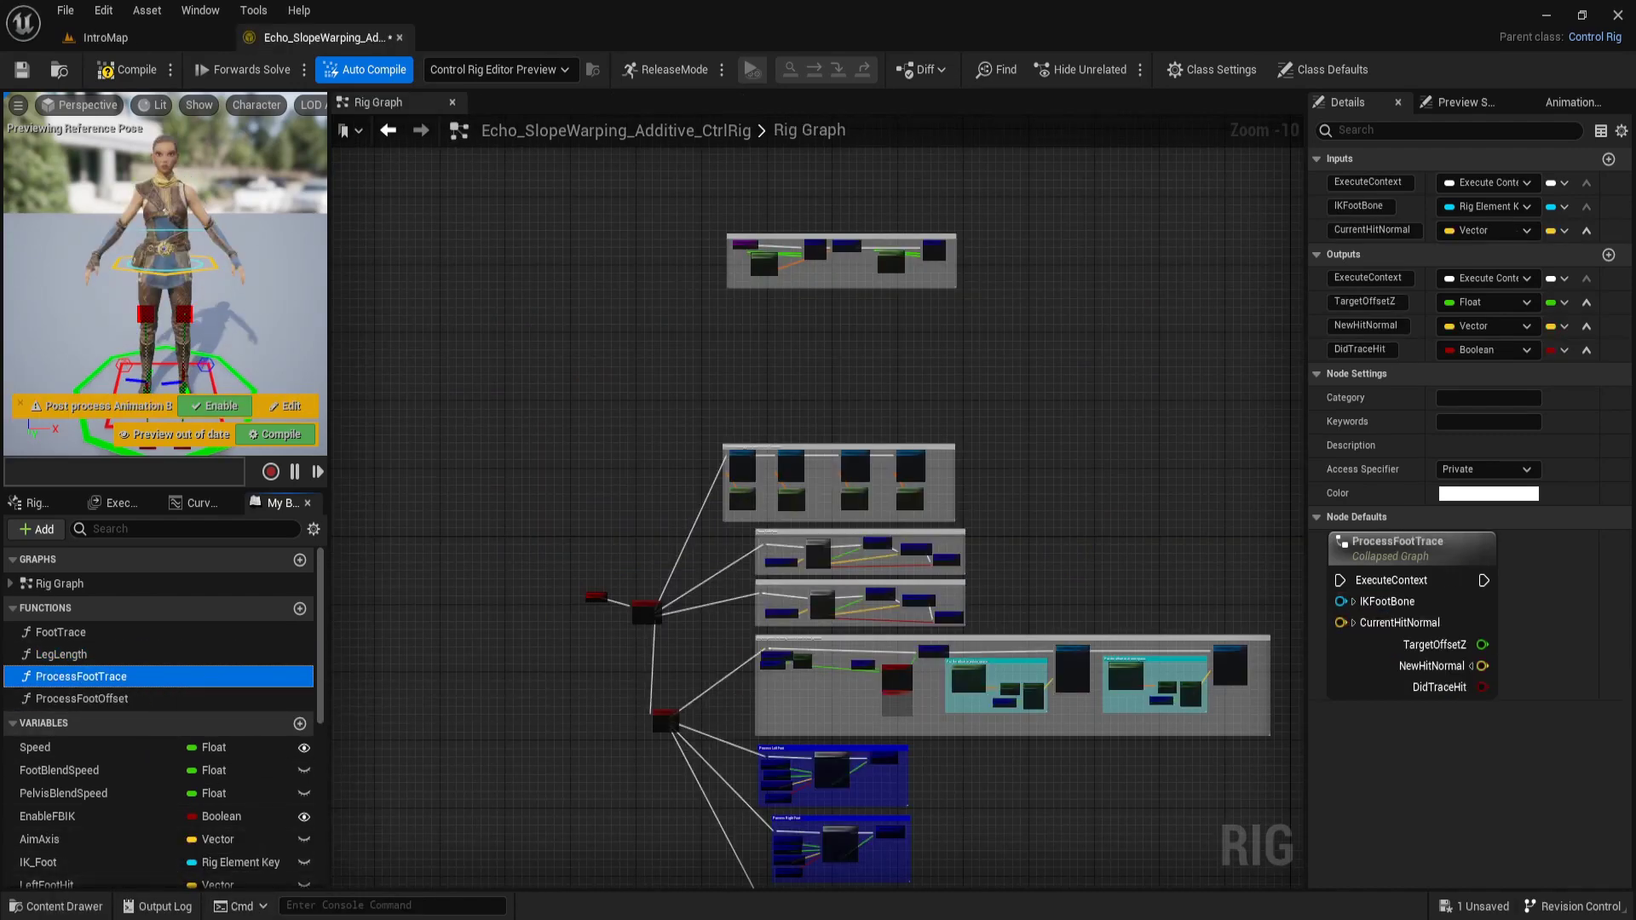
{"action": "left_click", "coordinate": [294, 872]}
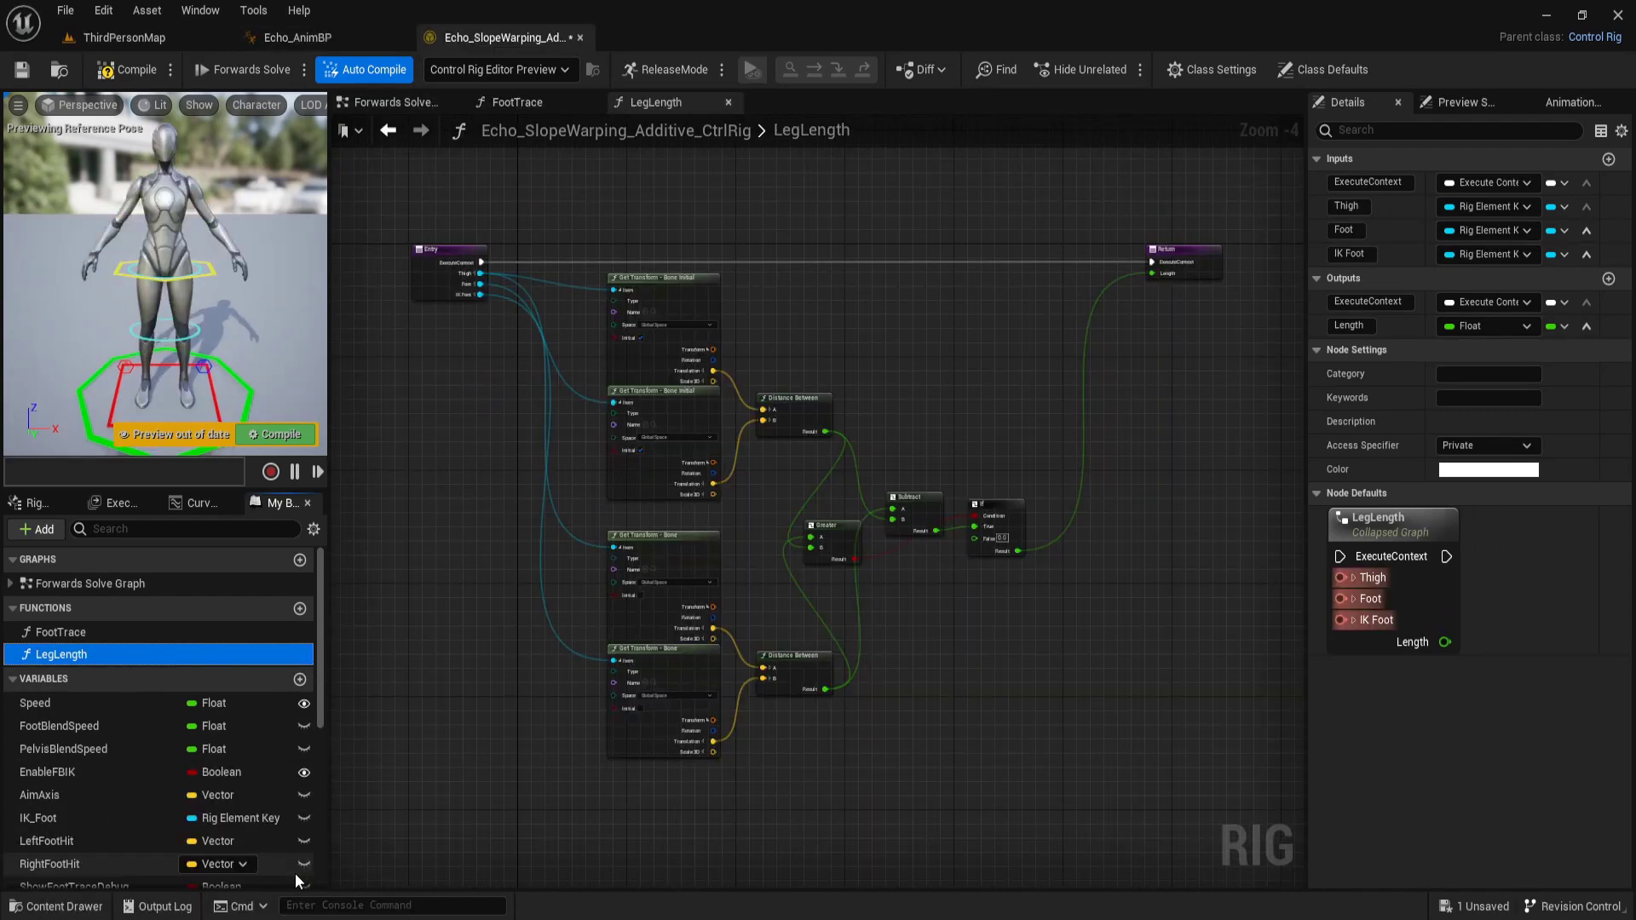
{"action": "left_click", "coordinate": [211, 610]}
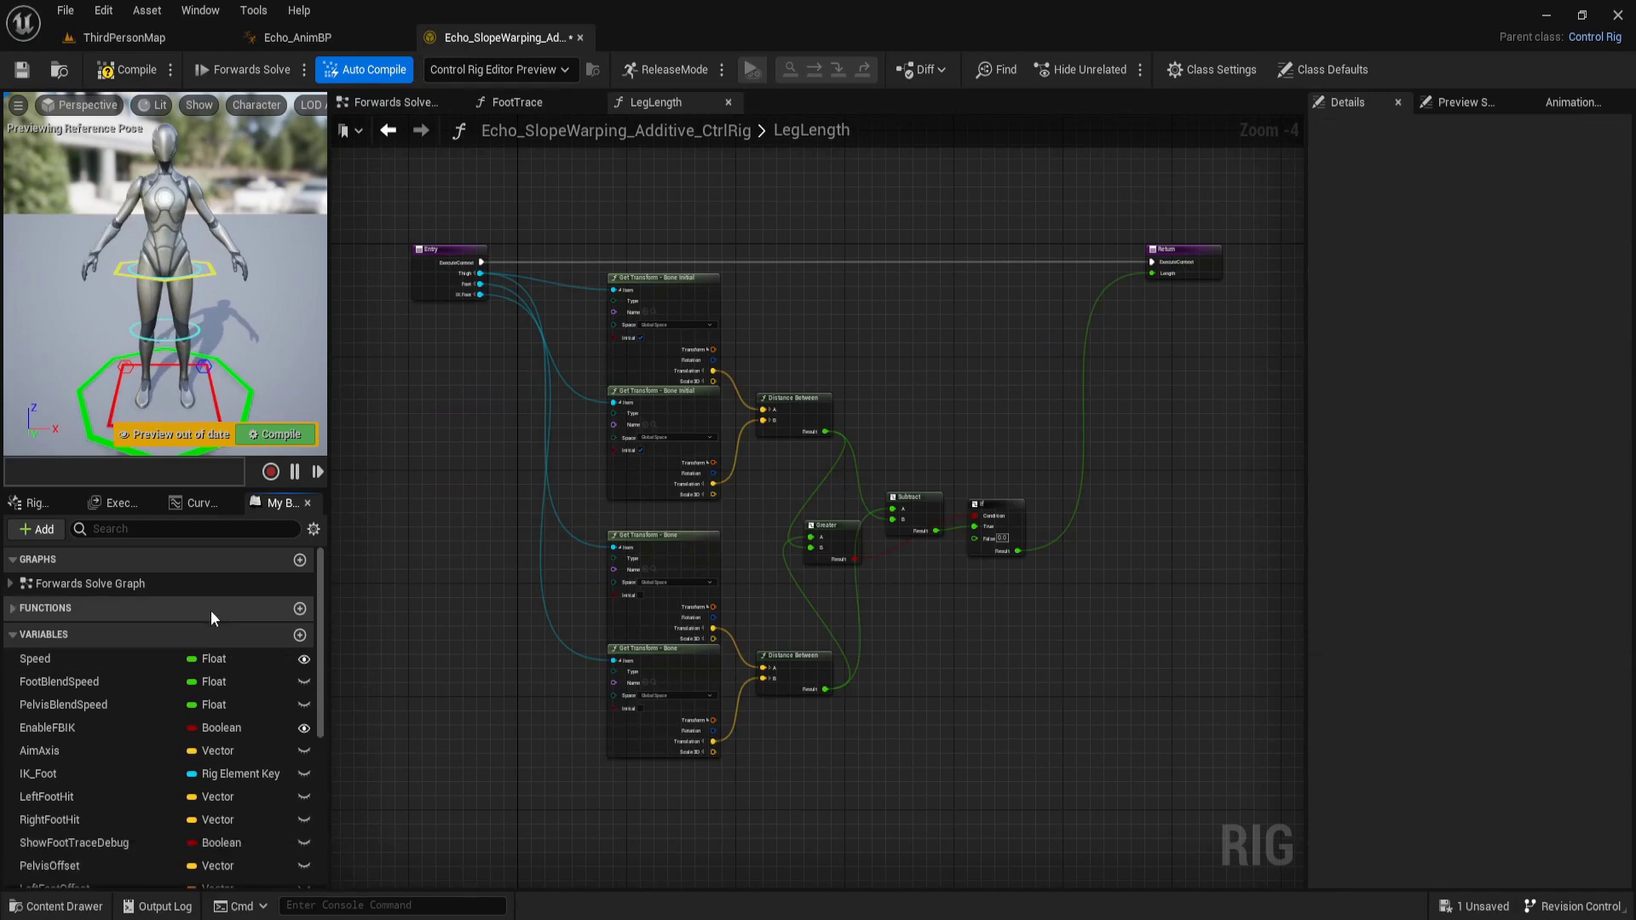
{"action": "key", "text": "ctrl+v"}
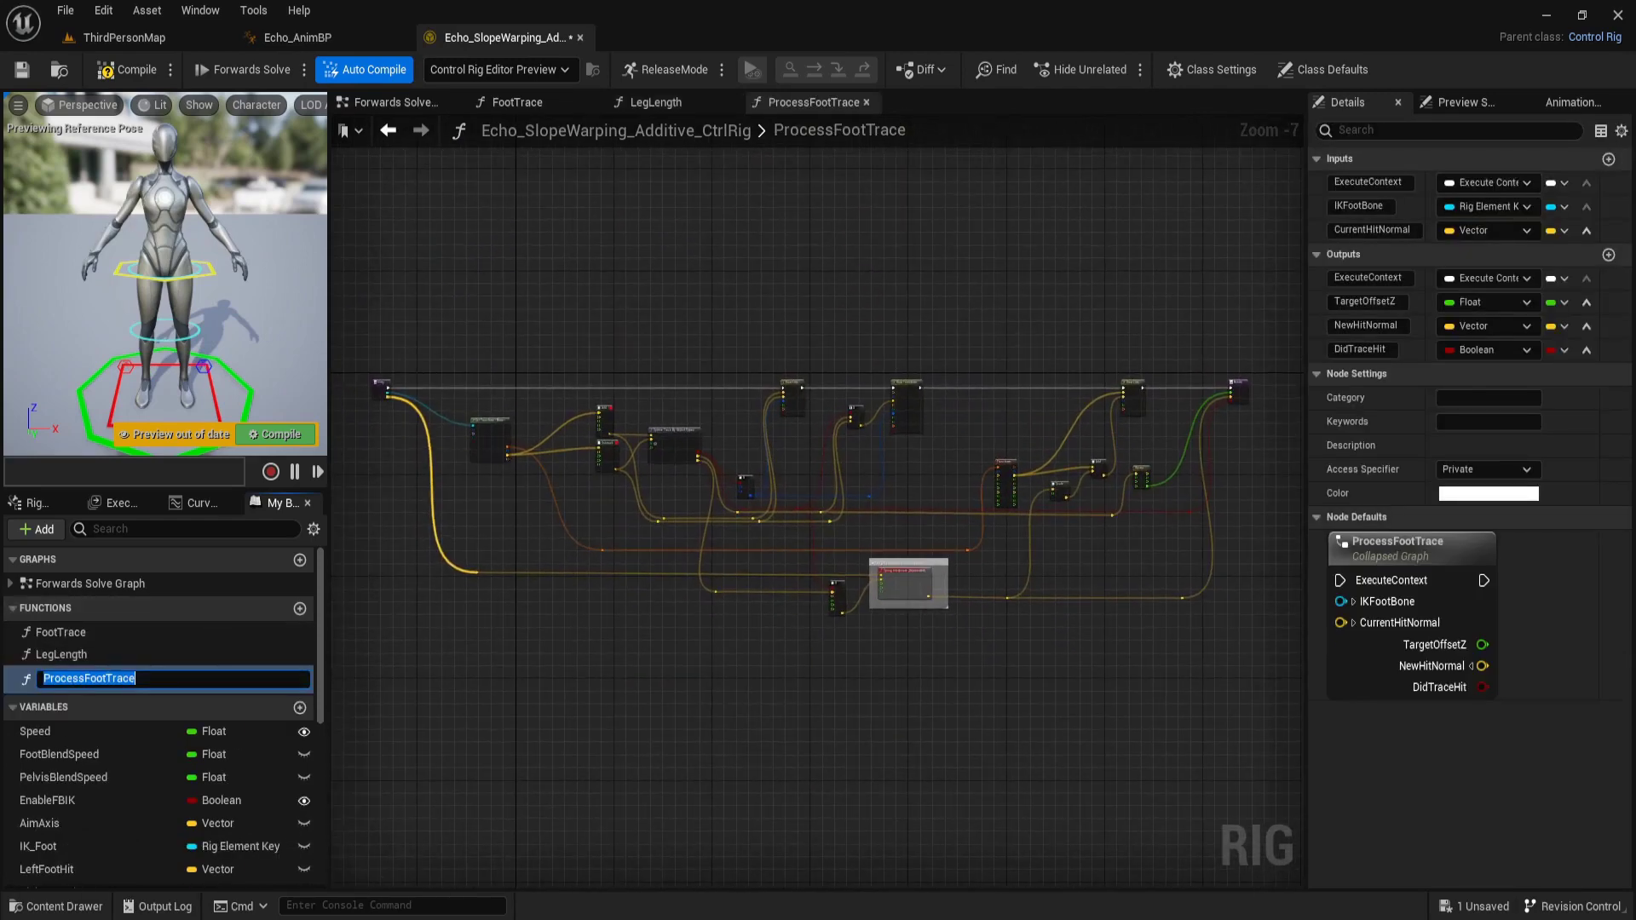
Paste ProcessFootOffset into the new rig, compile it, and open the Forwards Solve graph
{"action": "left_click", "coordinate": [119, 884]}
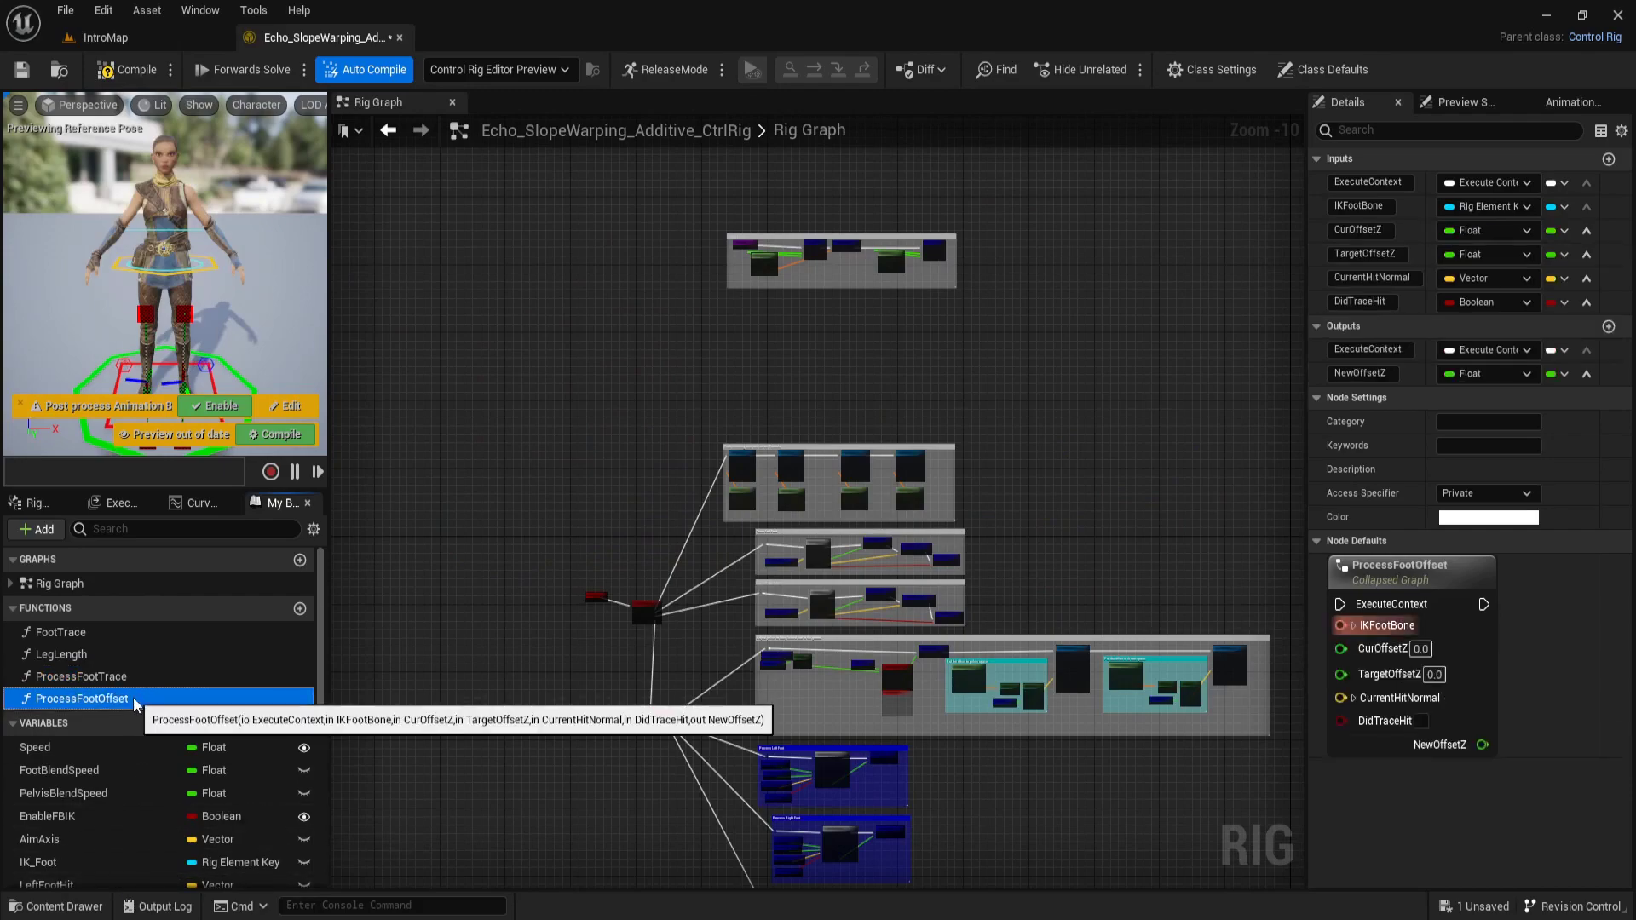
{"action": "mouse_move", "coordinate": [230, 907]}
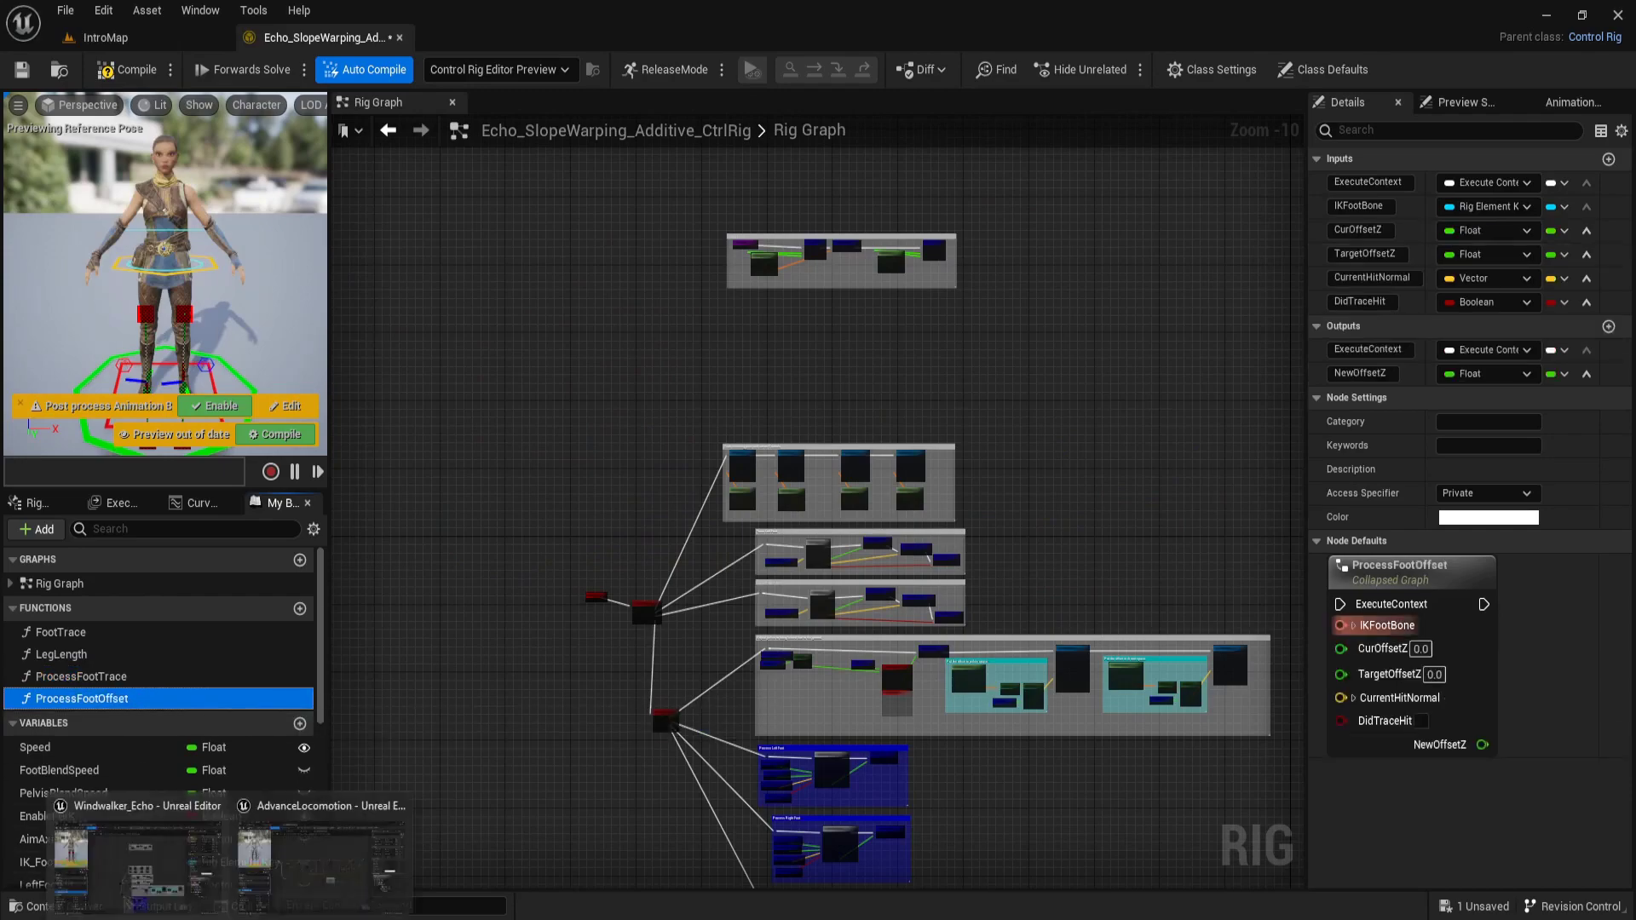
{"action": "left_click", "coordinate": [288, 863]}
{"action": "left_click", "coordinate": [124, 611]}
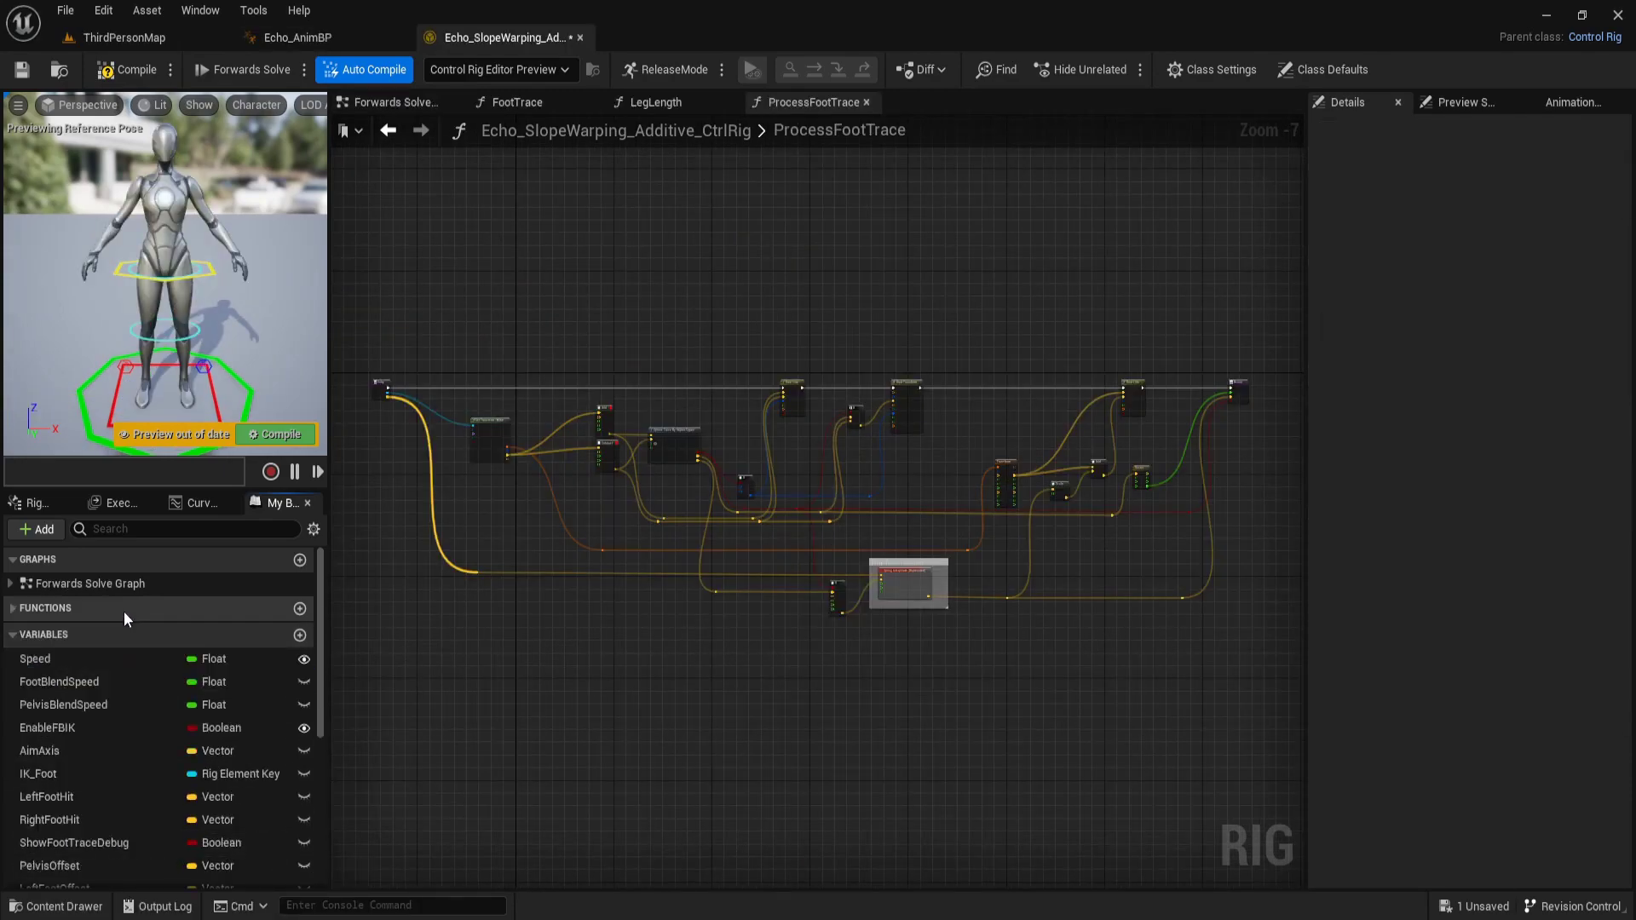
{"action": "key", "text": "ctrl+v"}
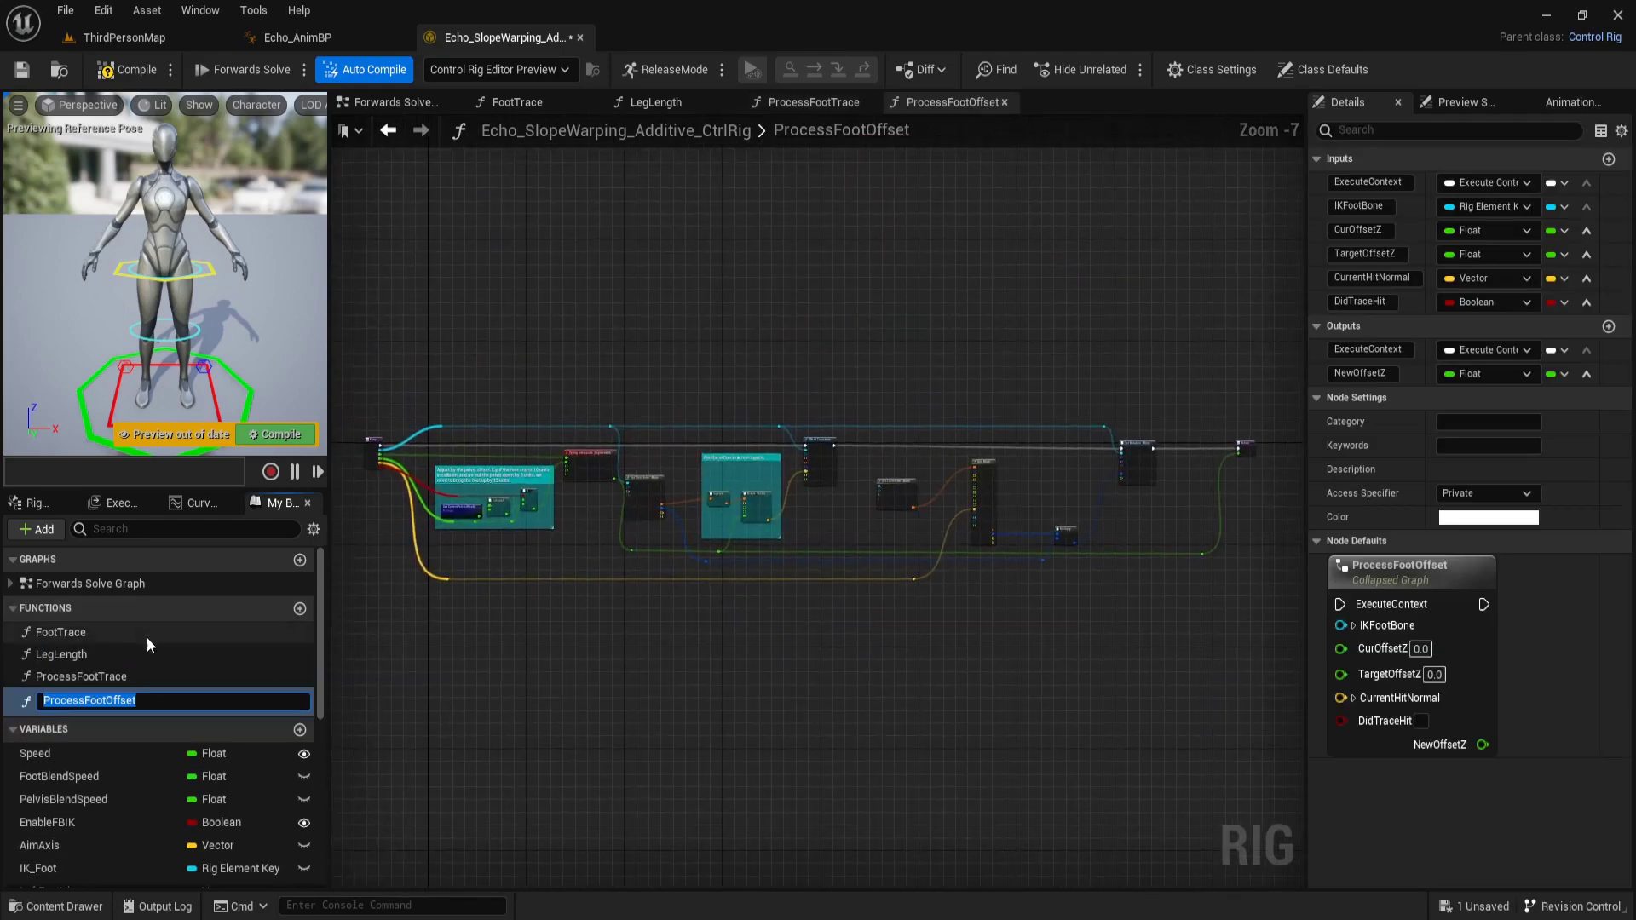
{"action": "key", "text": "Return"}
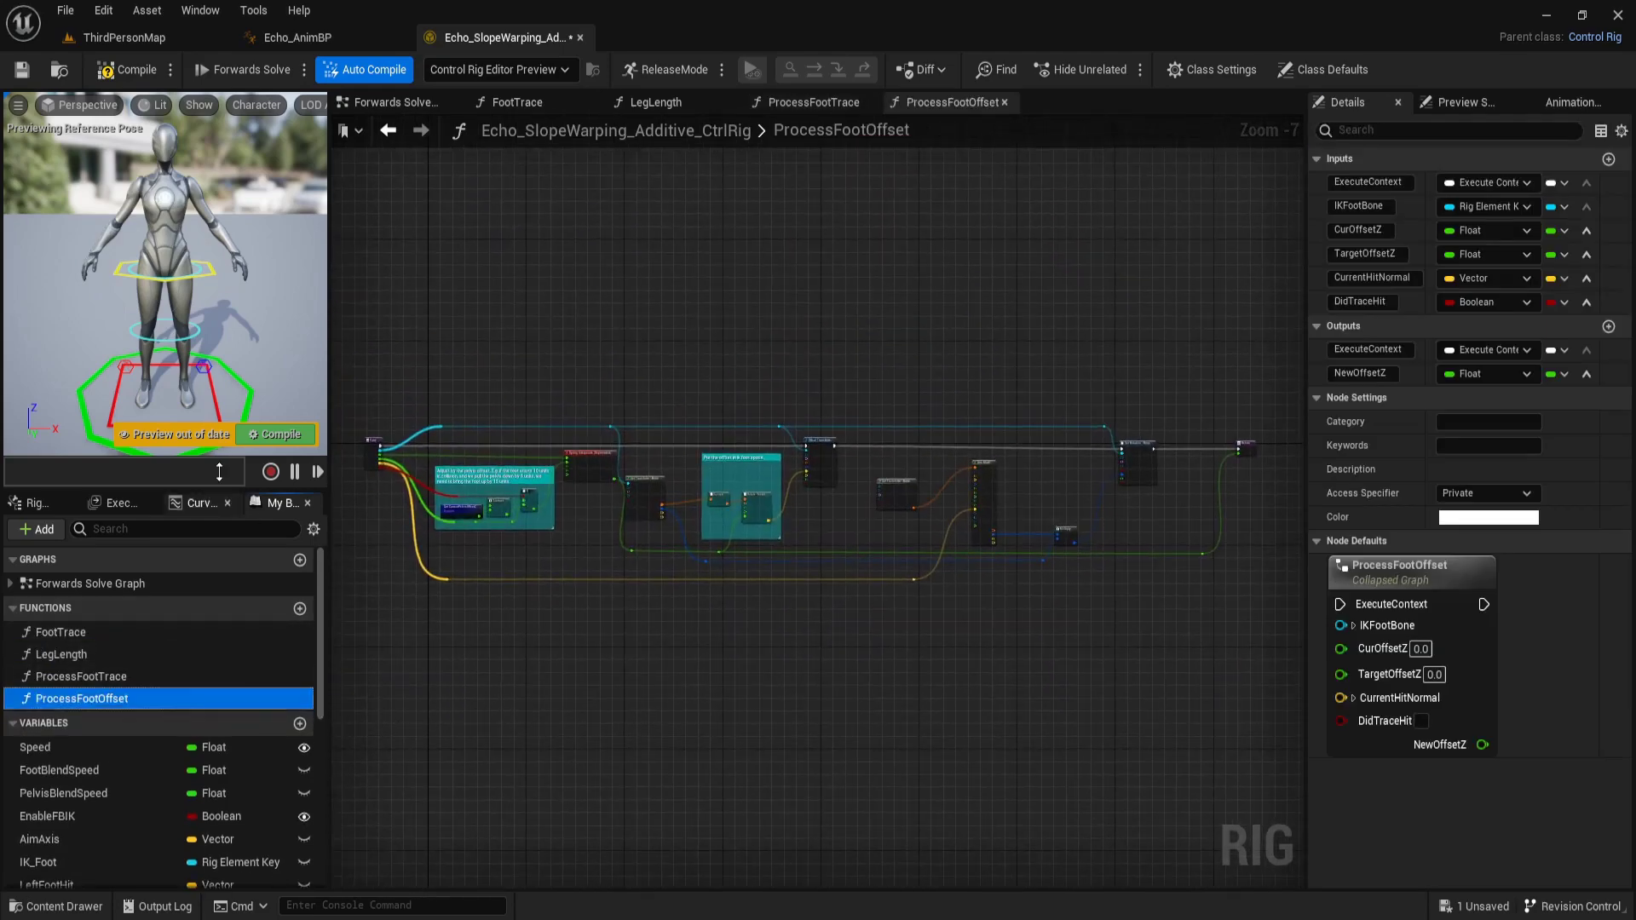
{"action": "left_click", "coordinate": [121, 75]}
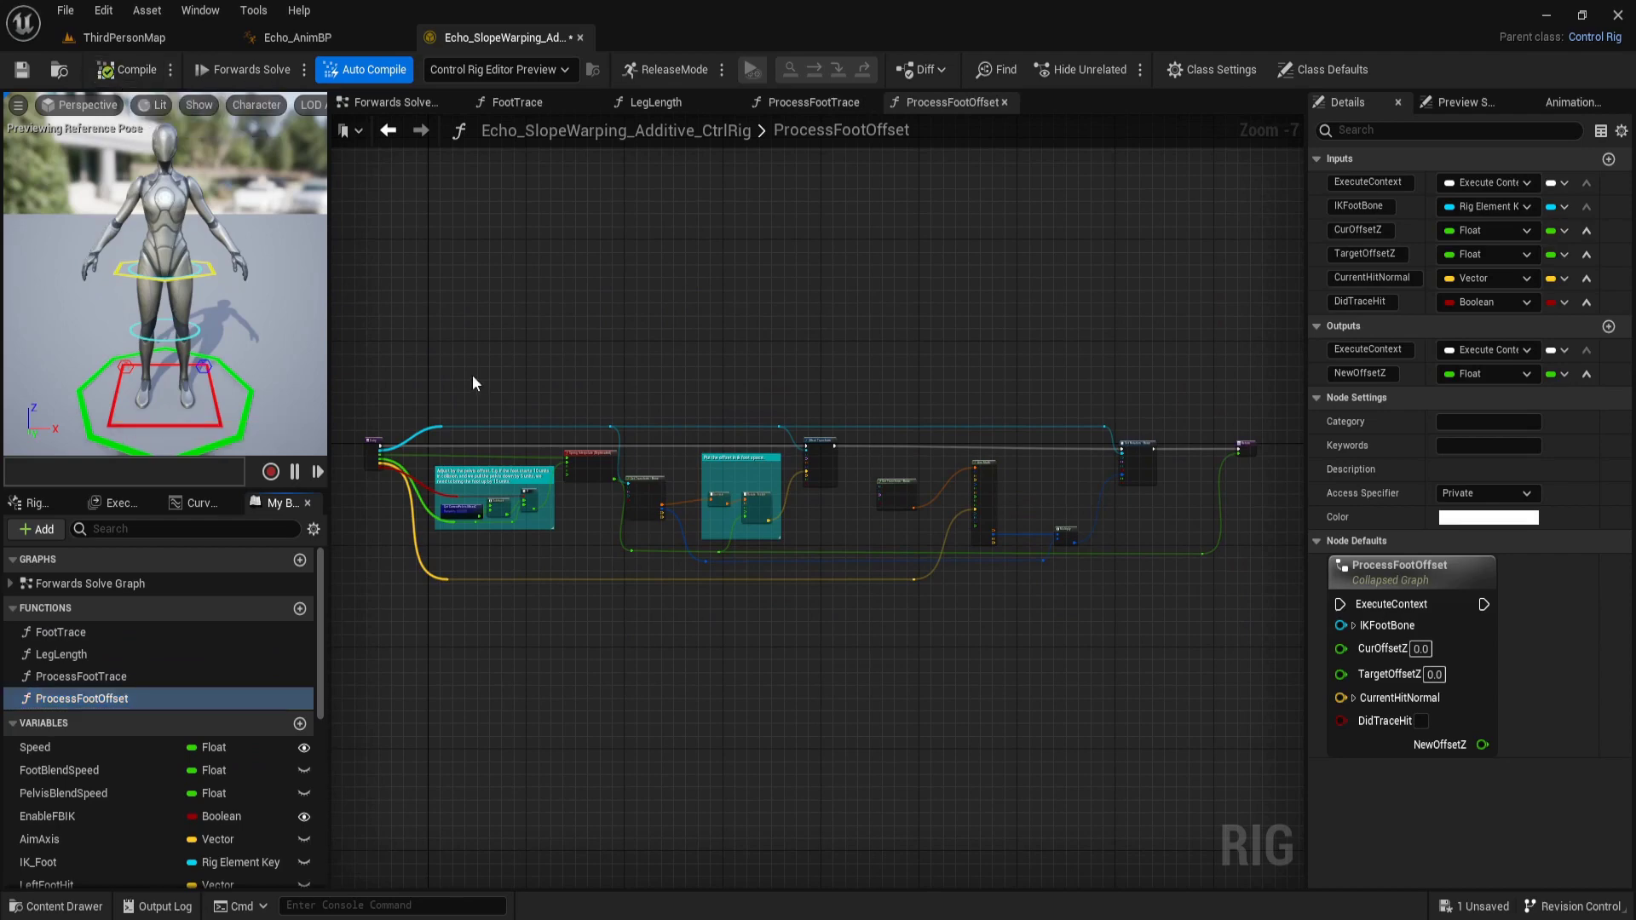
{"action": "left_click", "coordinate": [388, 103]}
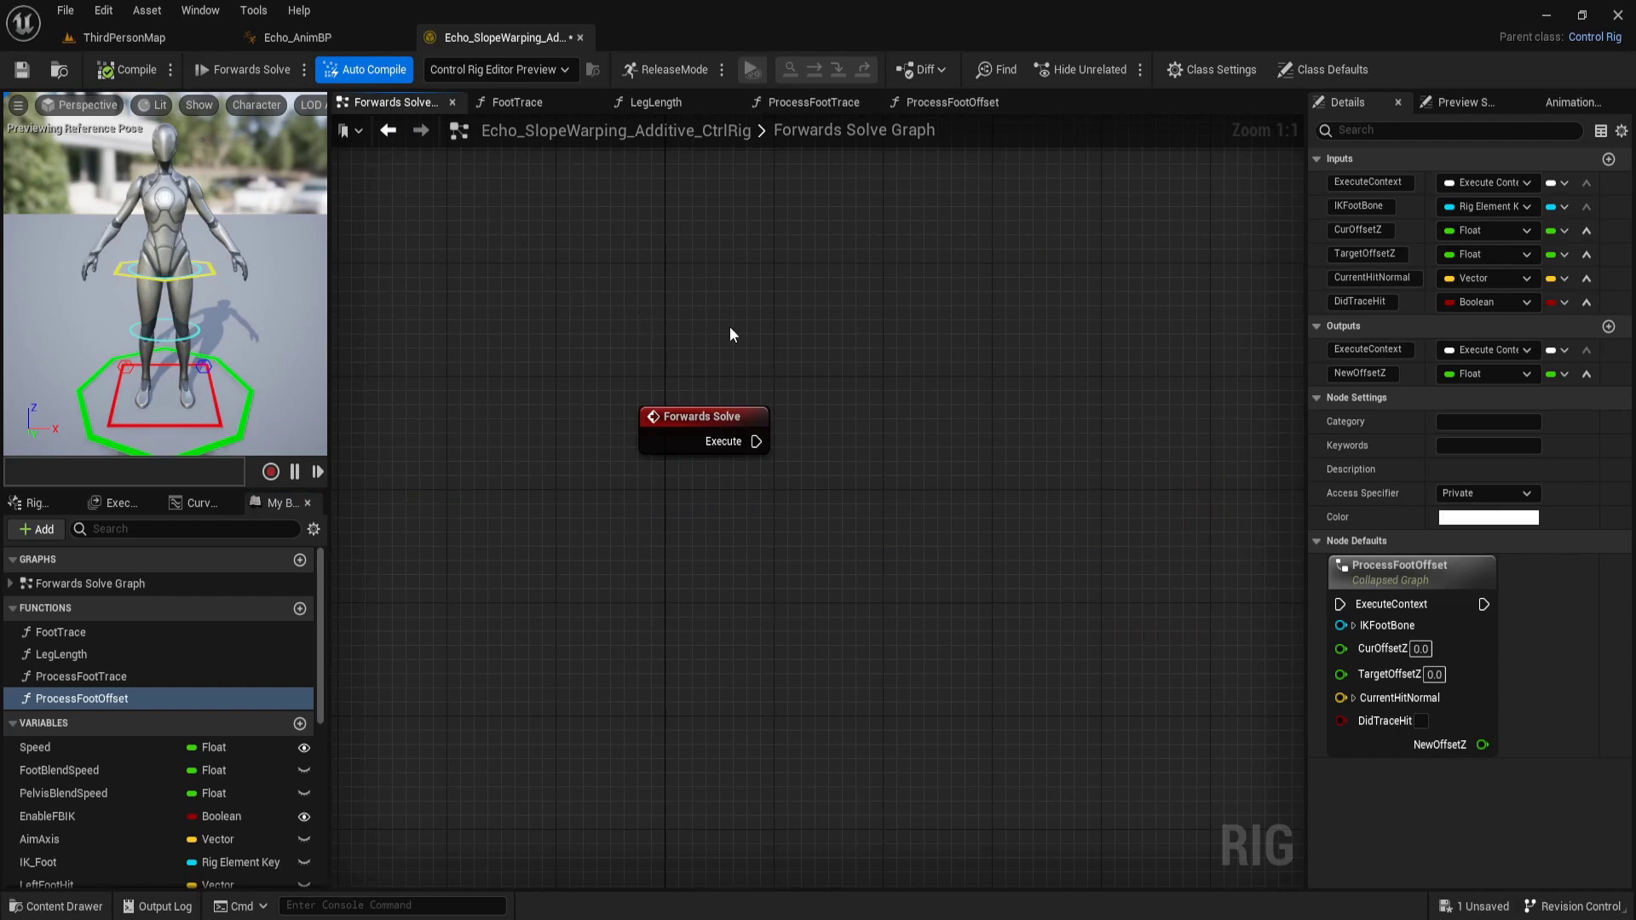
Pan the source Rig Graph to the Setup Event comment and marquee-select the whole group
{"action": "right_click_drag", "start_coordinate": [730, 334], "coordinate": [582, 607]}
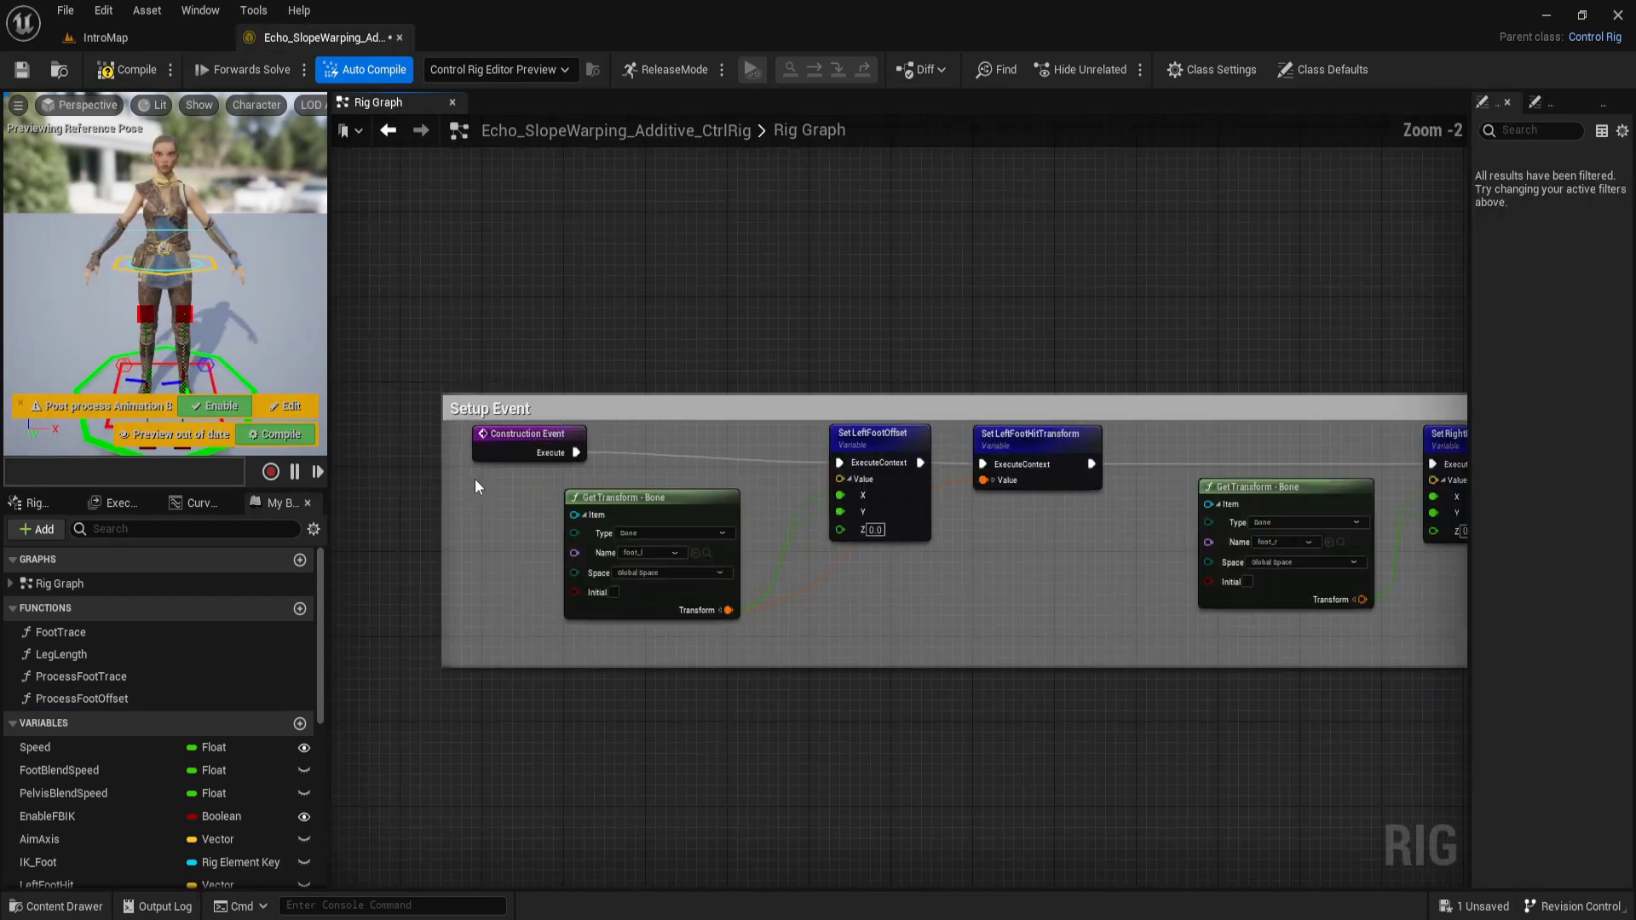
{"action": "right_click_drag", "start_coordinate": [1116, 591], "coordinate": [1014, 610]}
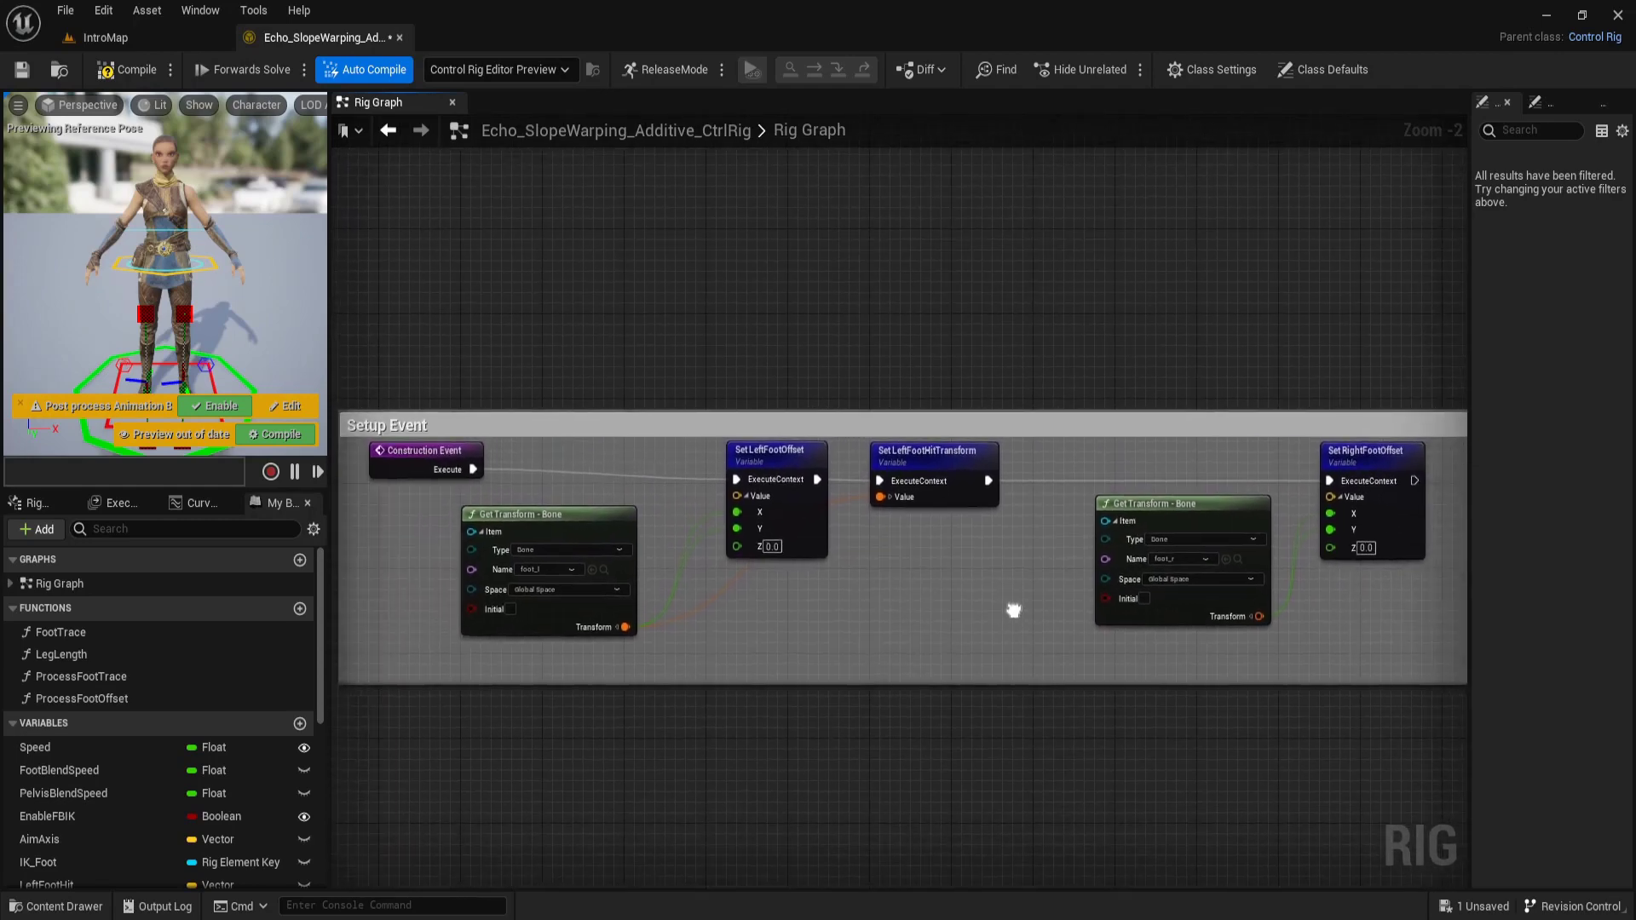
{"action": "scroll", "coordinate": [1013, 610], "scroll_direction": "down", "scroll_amount": 1}
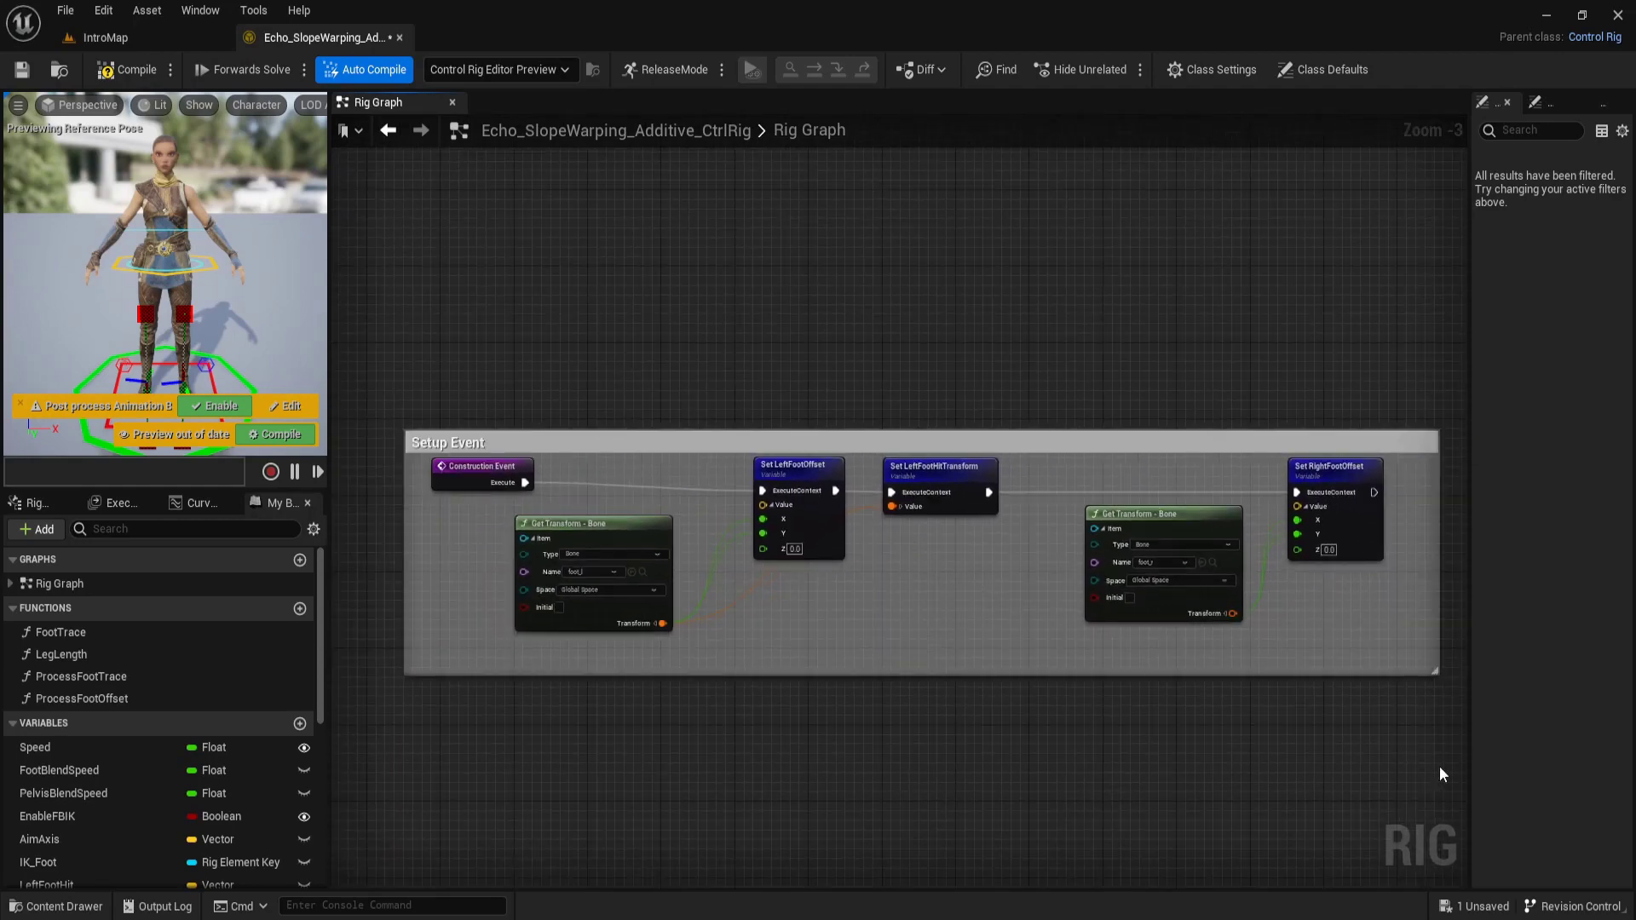
{"action": "left_click_drag", "start_coordinate": [1439, 765], "coordinate": [407, 371]}
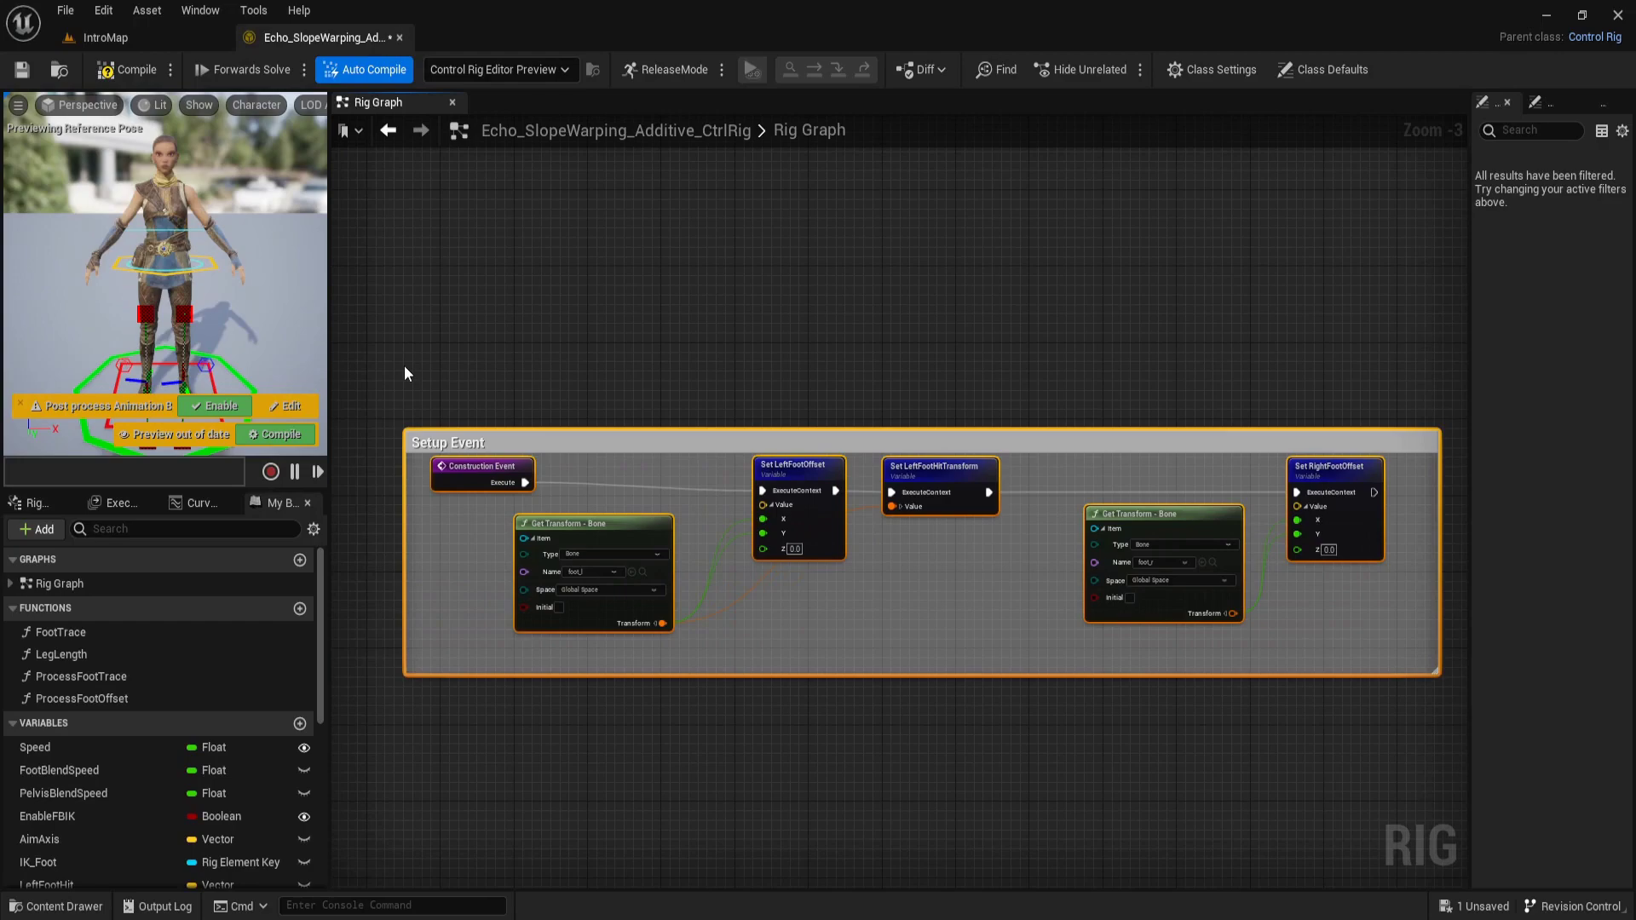
Paste the Setup Event group into the new rig's graph and position it up and right
{"action": "mouse_move", "coordinate": [255, 912]}
{"action": "left_click", "coordinate": [283, 867]}
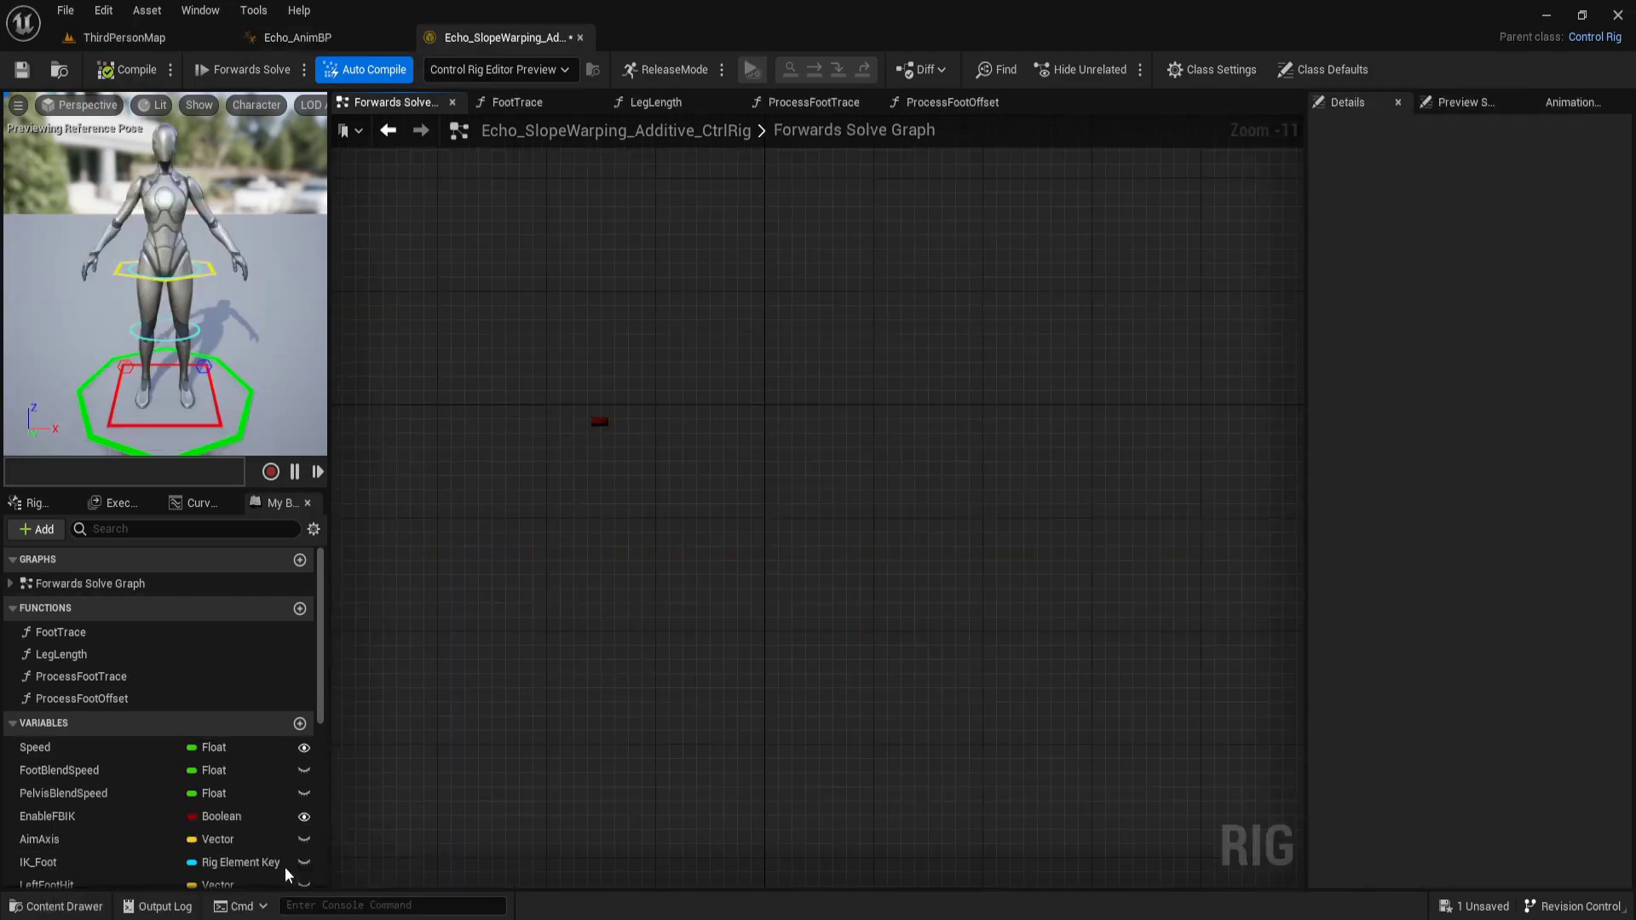
{"action": "scroll", "coordinate": [681, 443], "scroll_direction": "up", "scroll_amount": 4}
{"action": "scroll", "coordinate": [605, 335], "scroll_direction": "up", "scroll_amount": 4}
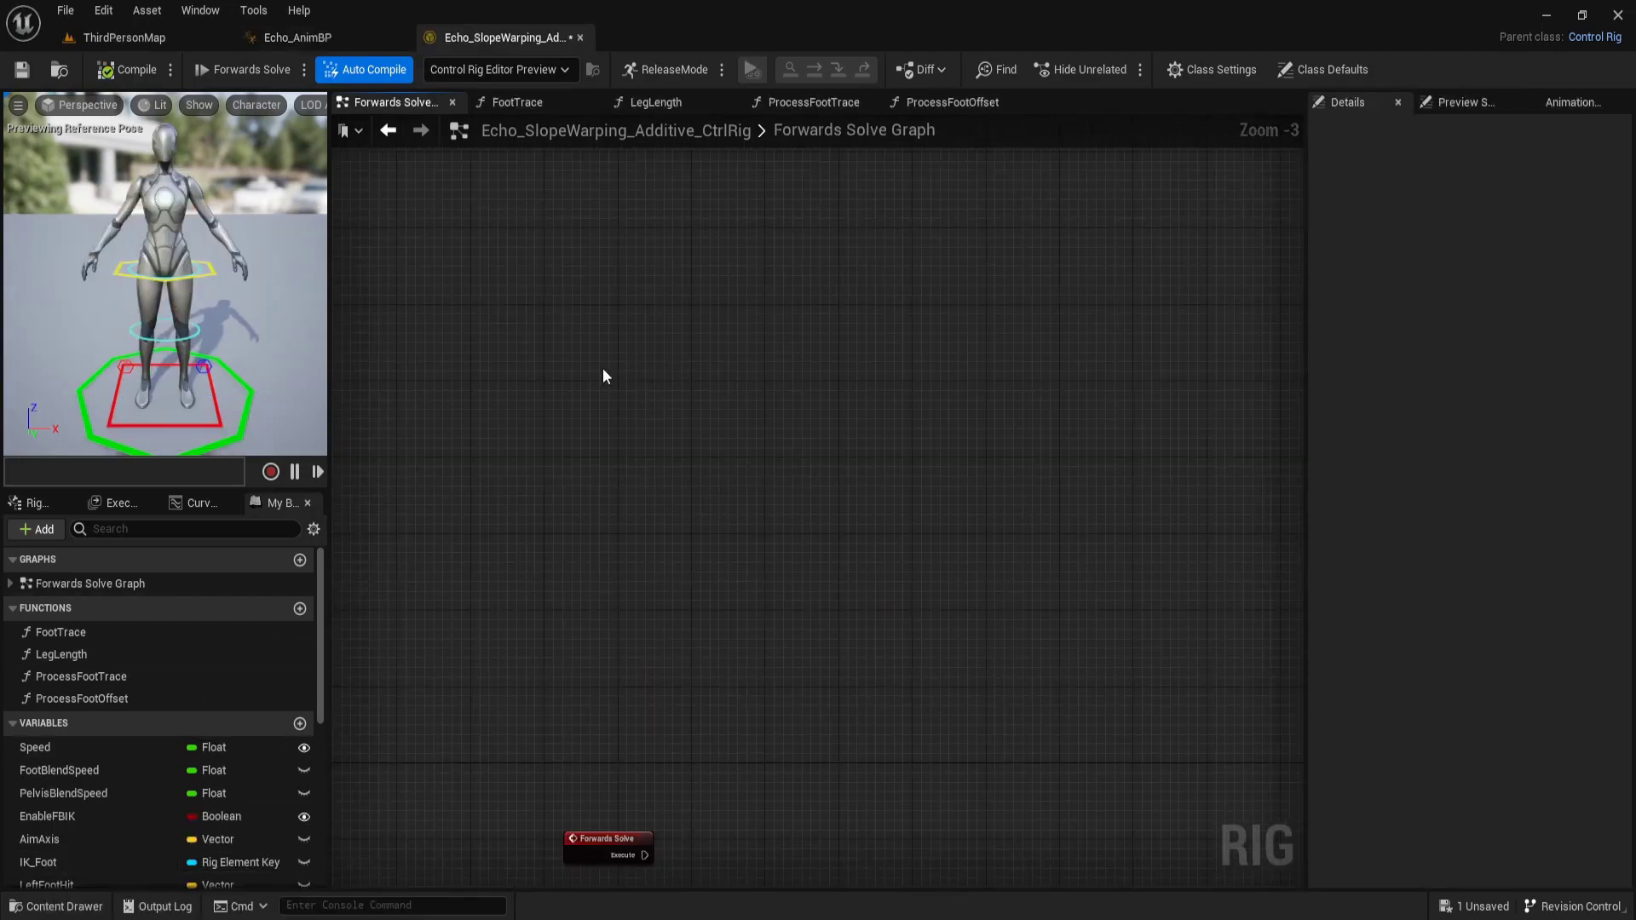
{"action": "key", "text": "ctrl+z"}
{"action": "scroll", "coordinate": [602, 375], "scroll_direction": "down", "scroll_amount": 2}
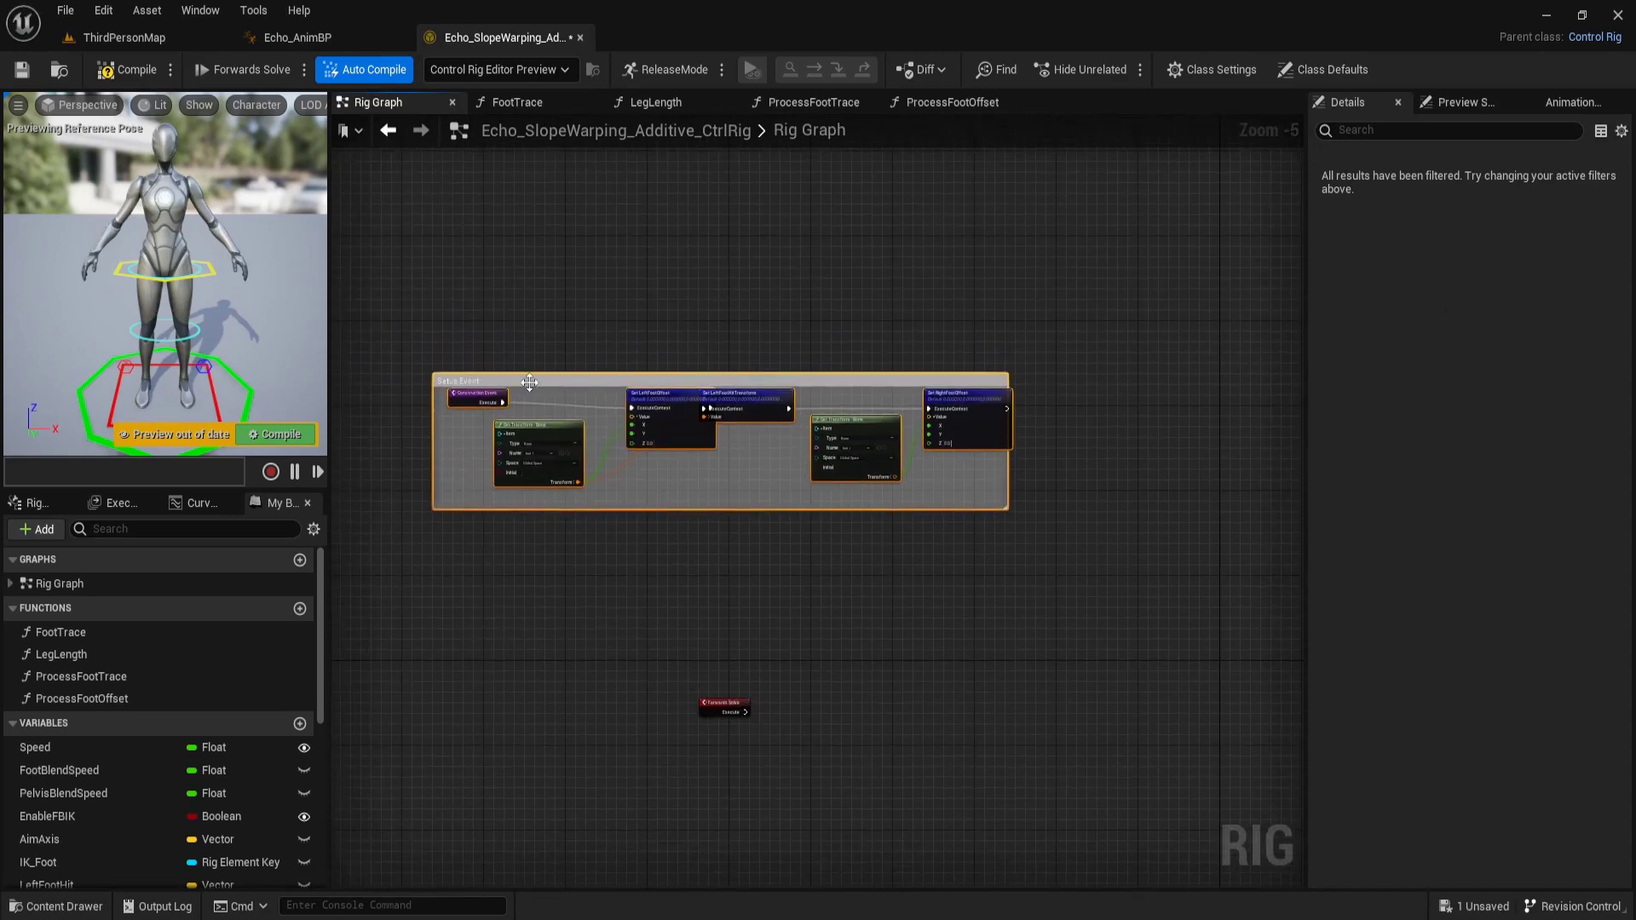
{"action": "left_click_drag", "start_coordinate": [529, 383], "coordinate": [785, 326]}
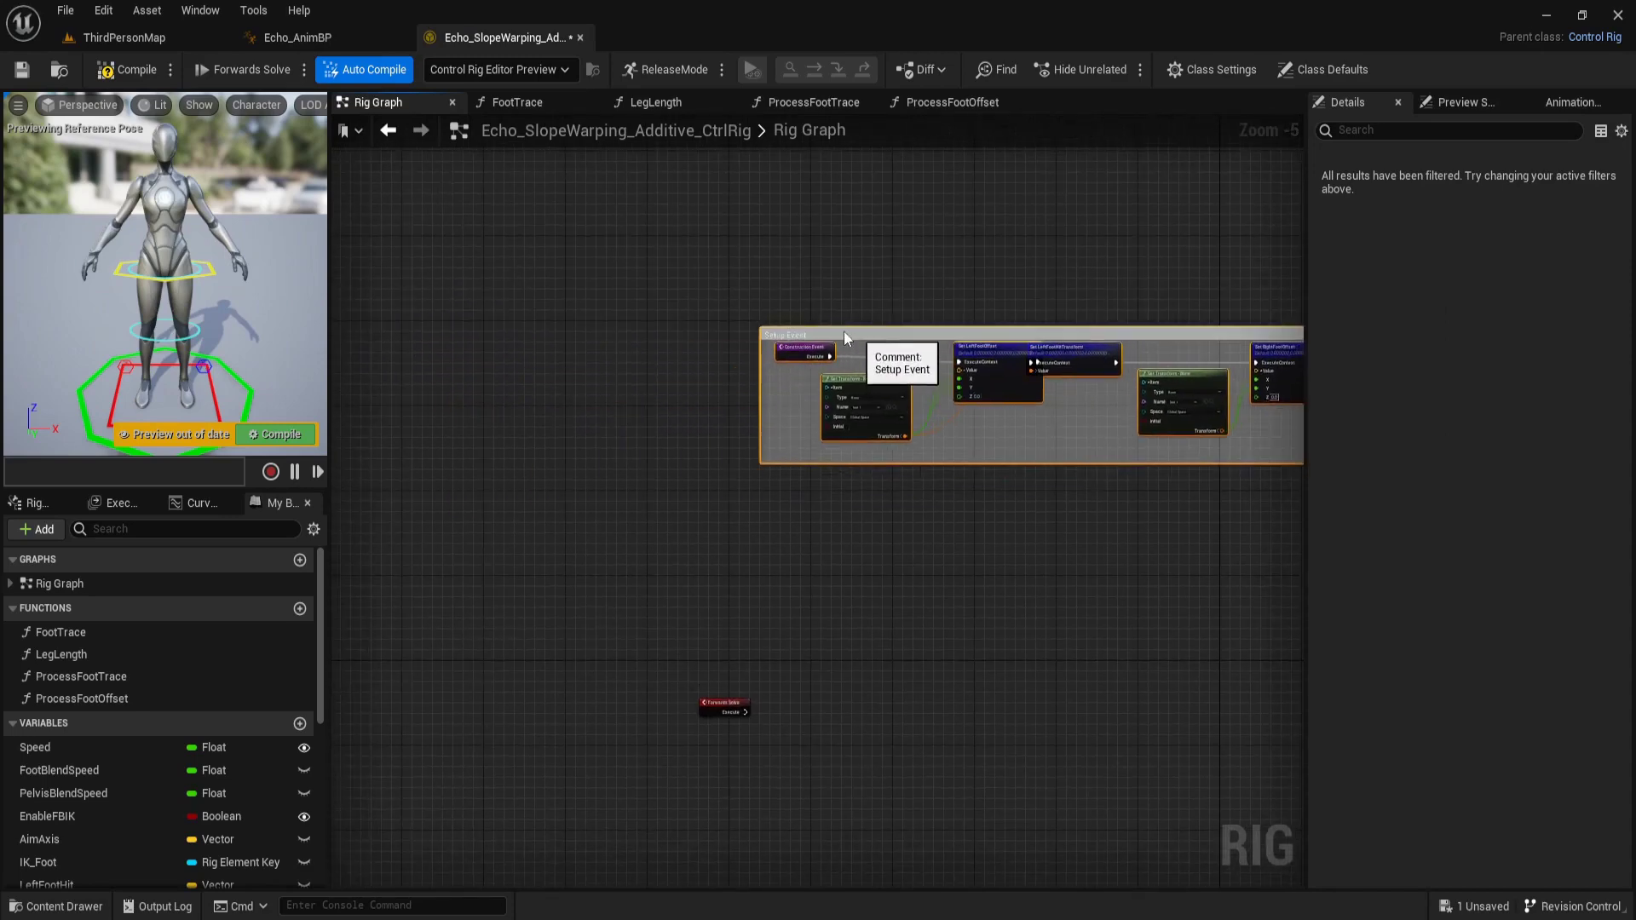
Compile and save the new rig, then return to the source rig's forward-solve nodes
{"action": "left_click", "coordinate": [128, 67]}
{"action": "scroll", "coordinate": [780, 556], "scroll_direction": "up", "scroll_amount": 1}
{"action": "scroll", "coordinate": [763, 441], "scroll_direction": "up", "scroll_amount": 1}
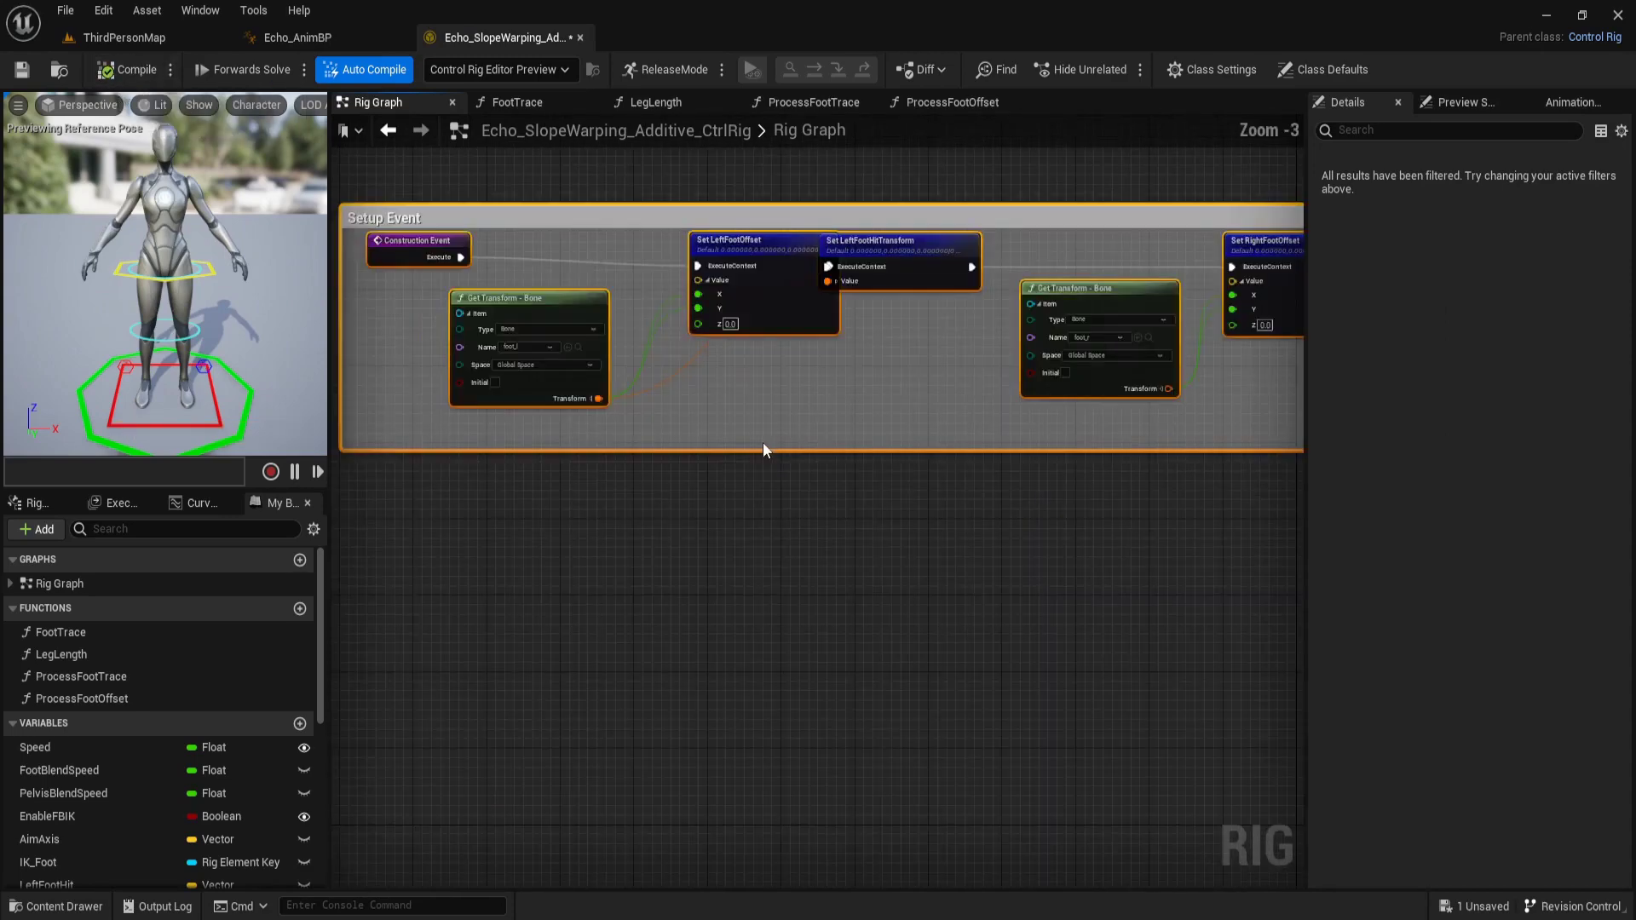
{"action": "key", "text": "ctrl+space"}
{"action": "left_click", "coordinate": [185, 600]}
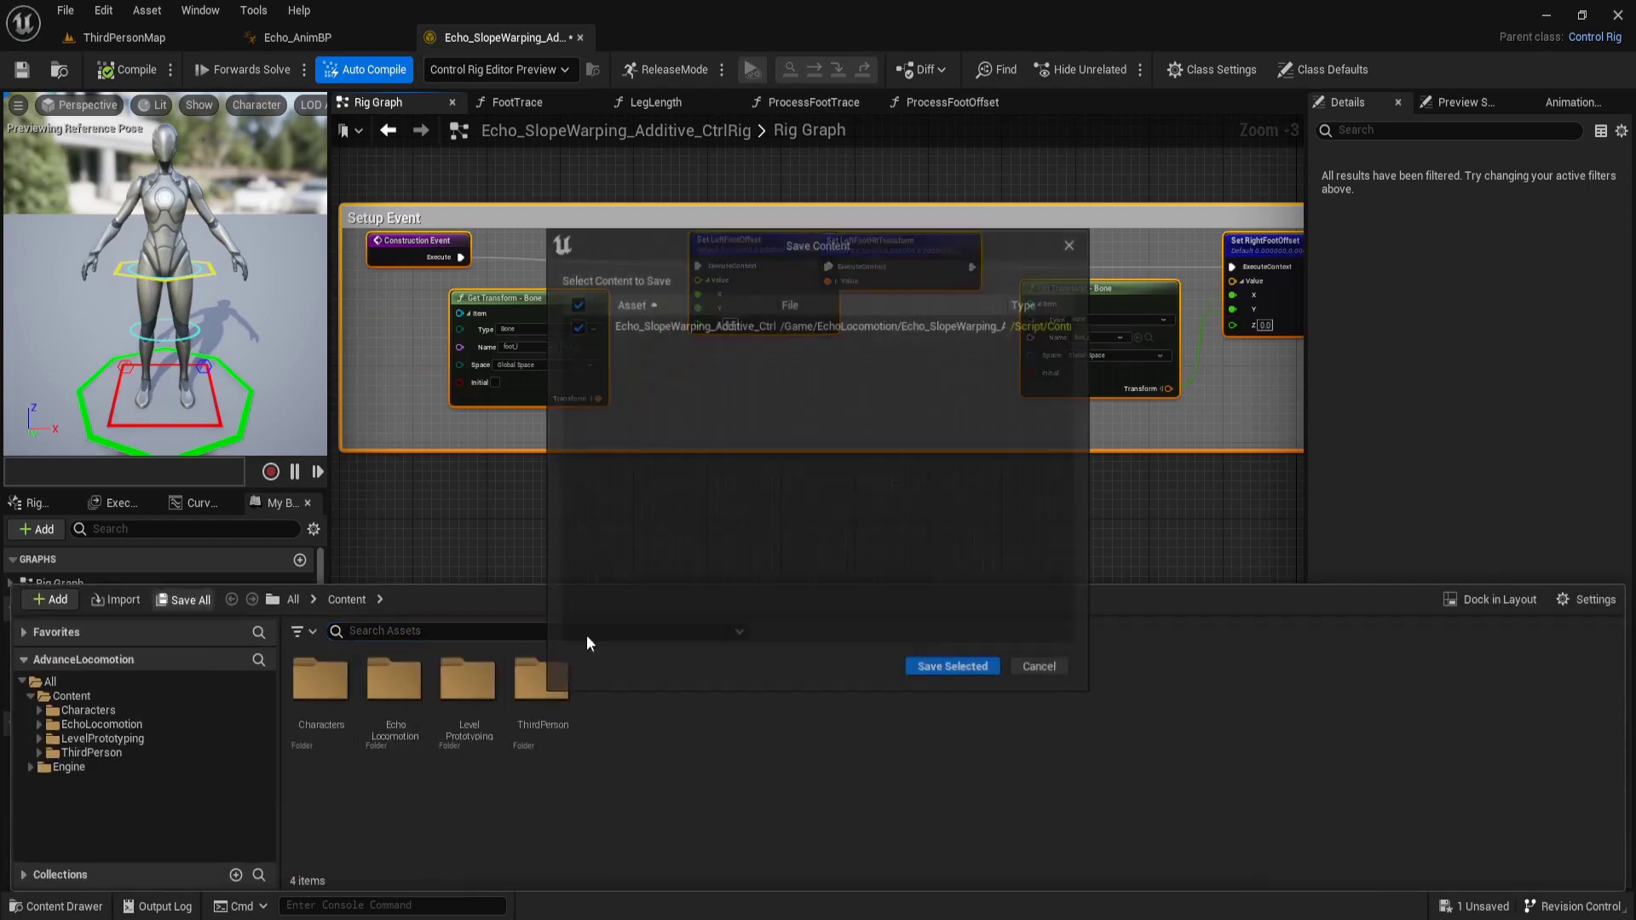
{"action": "left_click", "coordinate": [961, 671]}
{"action": "left_click", "coordinate": [832, 533]}
{"action": "right_click_drag", "start_coordinate": [784, 594], "coordinate": [850, 347]}
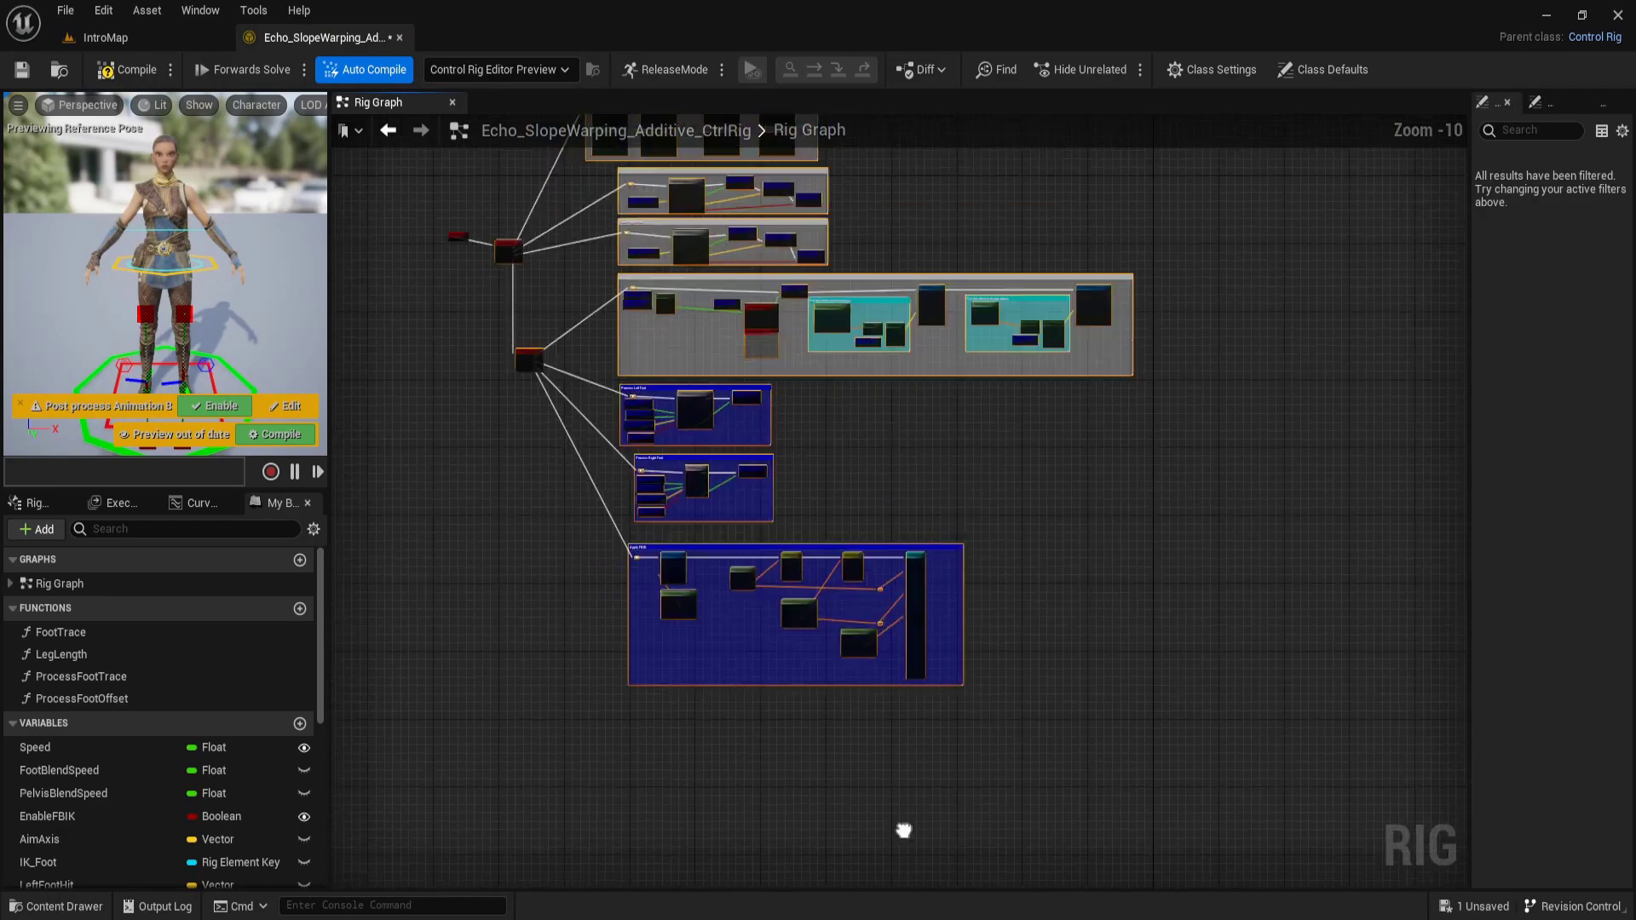
Copy every forward-solve node group from the source rig and paste them below Setup Event
{"action": "right_click_drag", "start_coordinate": [903, 830], "coordinate": [903, 886]}
{"action": "left_click_drag", "start_coordinate": [1224, 828], "coordinate": [521, 146]}
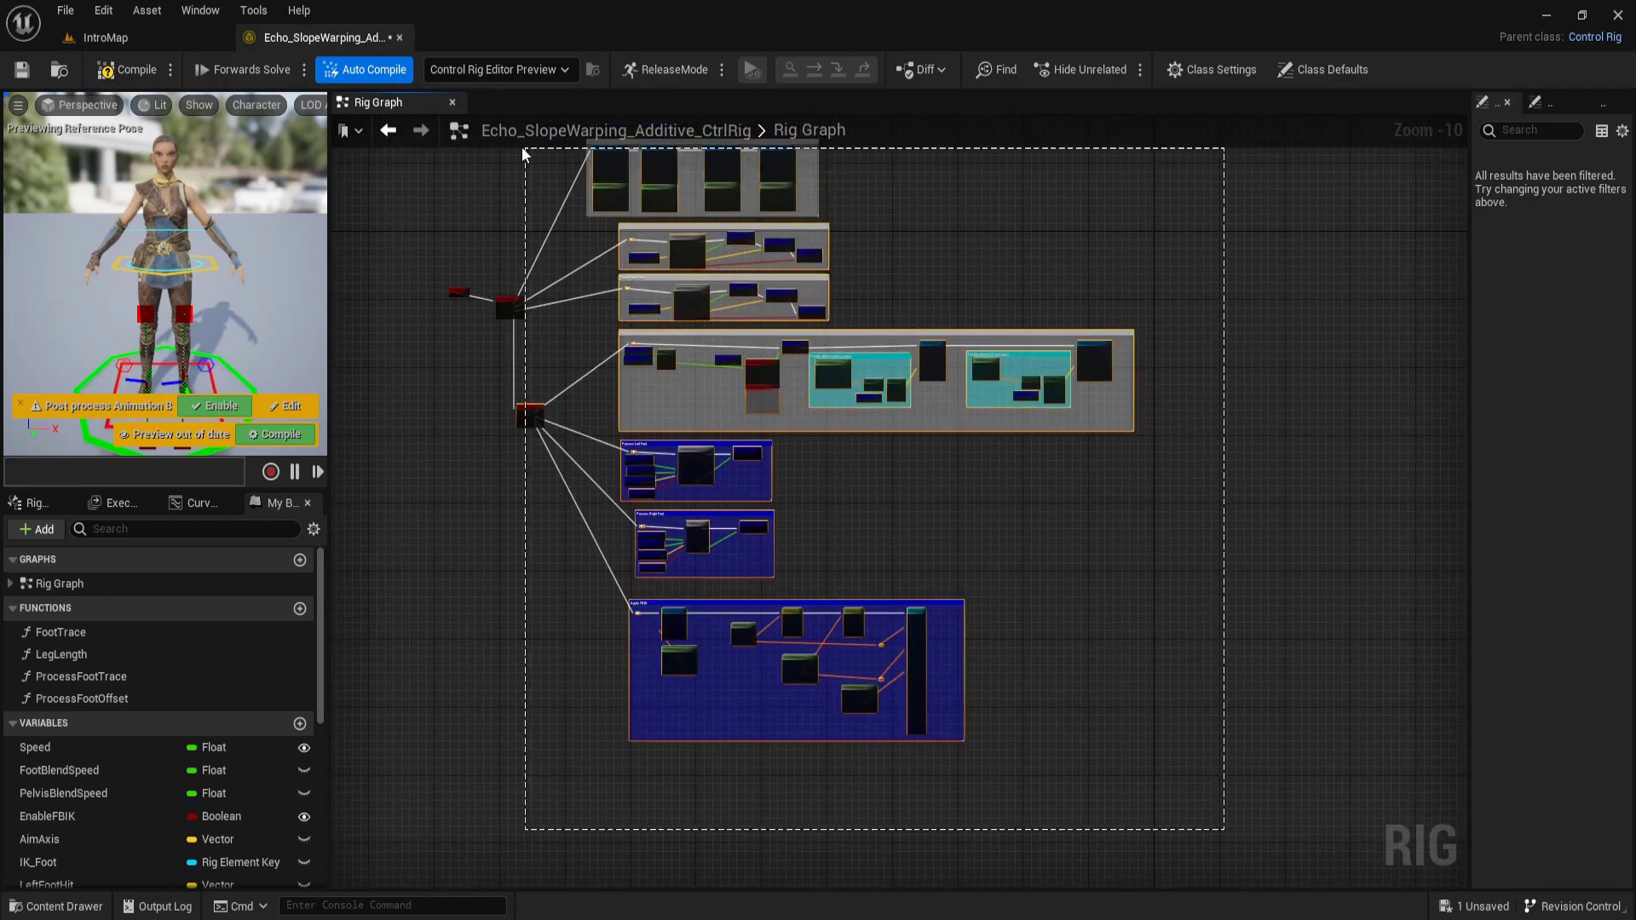
{"action": "left_click_drag", "start_coordinate": [521, 147], "coordinate": [510, 164]}
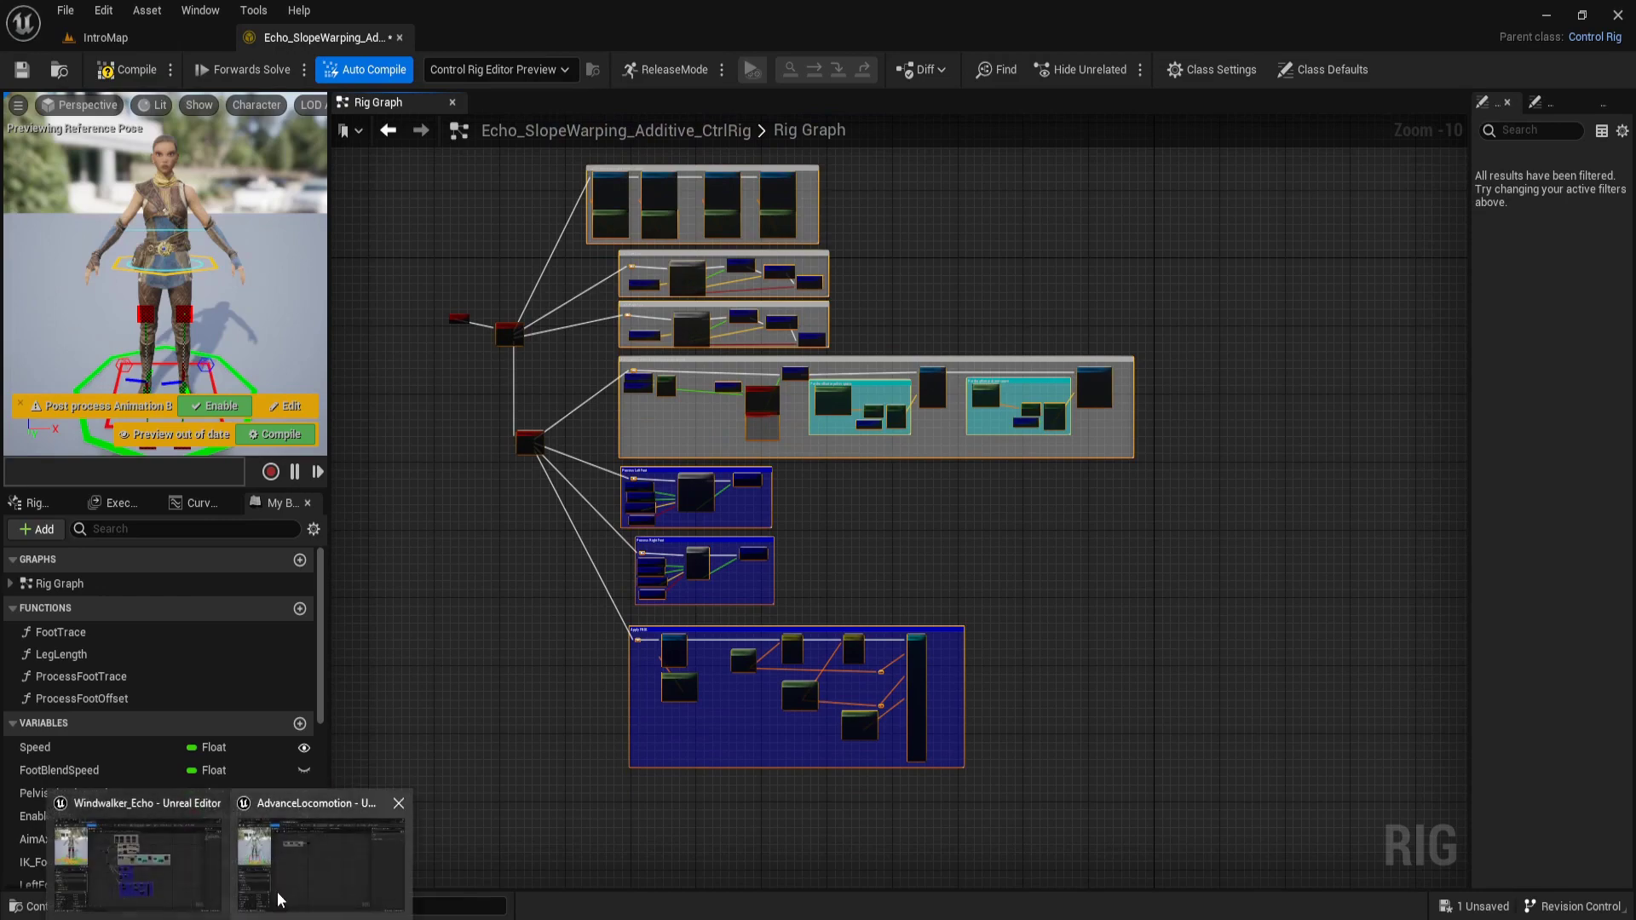
{"action": "left_click", "coordinate": [295, 872]}
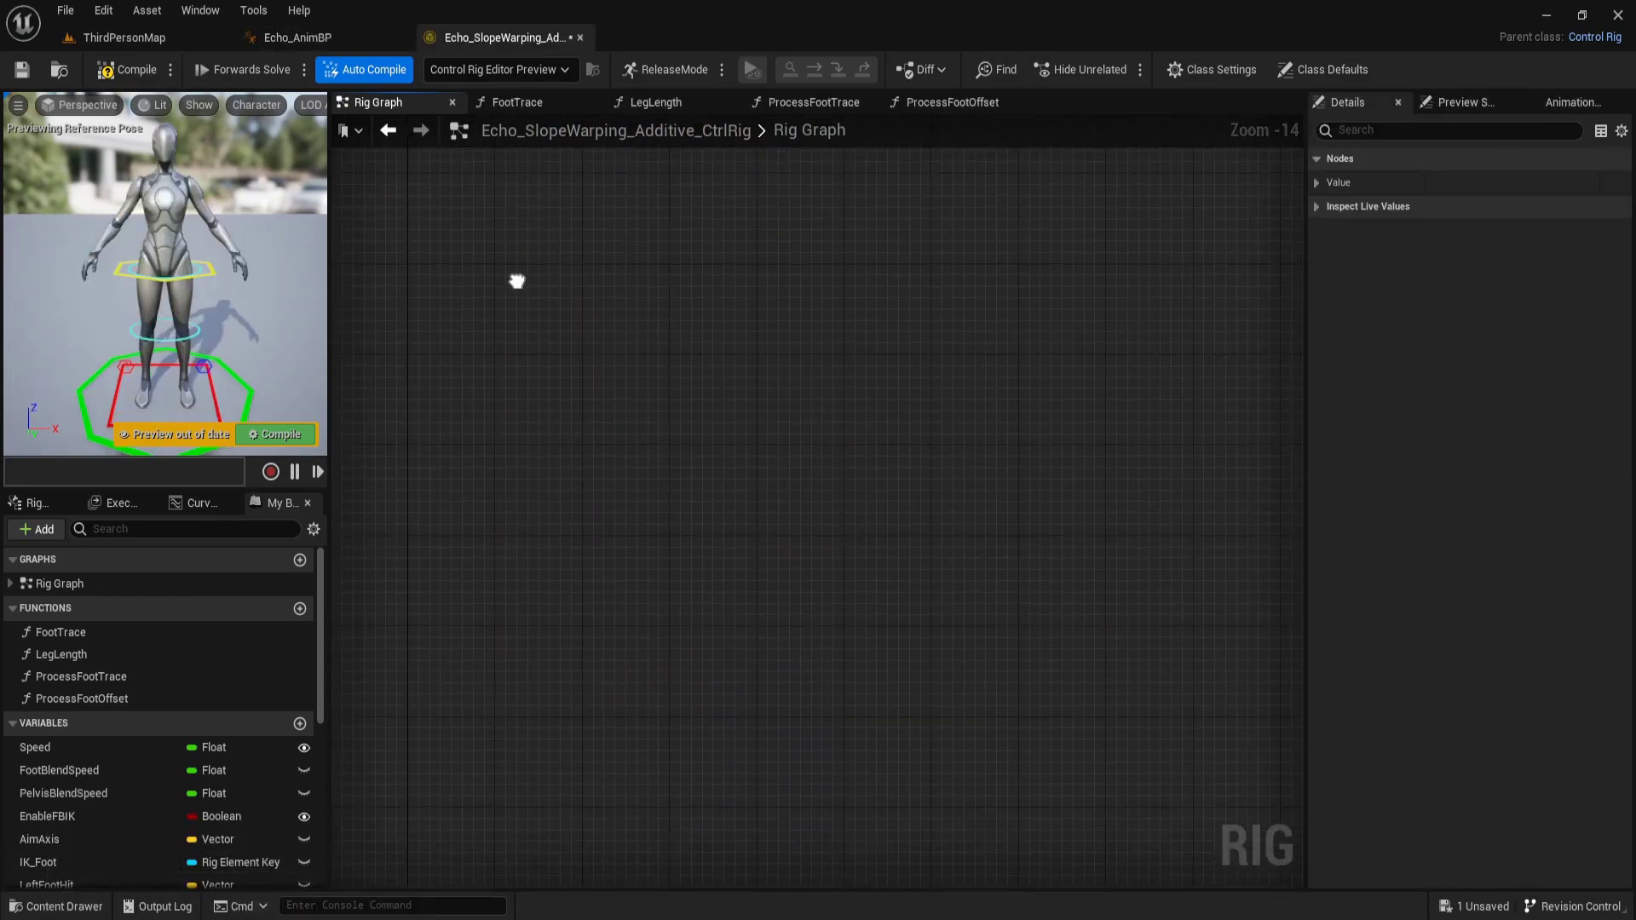
{"action": "right_click_drag", "start_coordinate": [517, 281], "coordinate": [573, 386]}
{"action": "key", "text": "ctrl+v"}
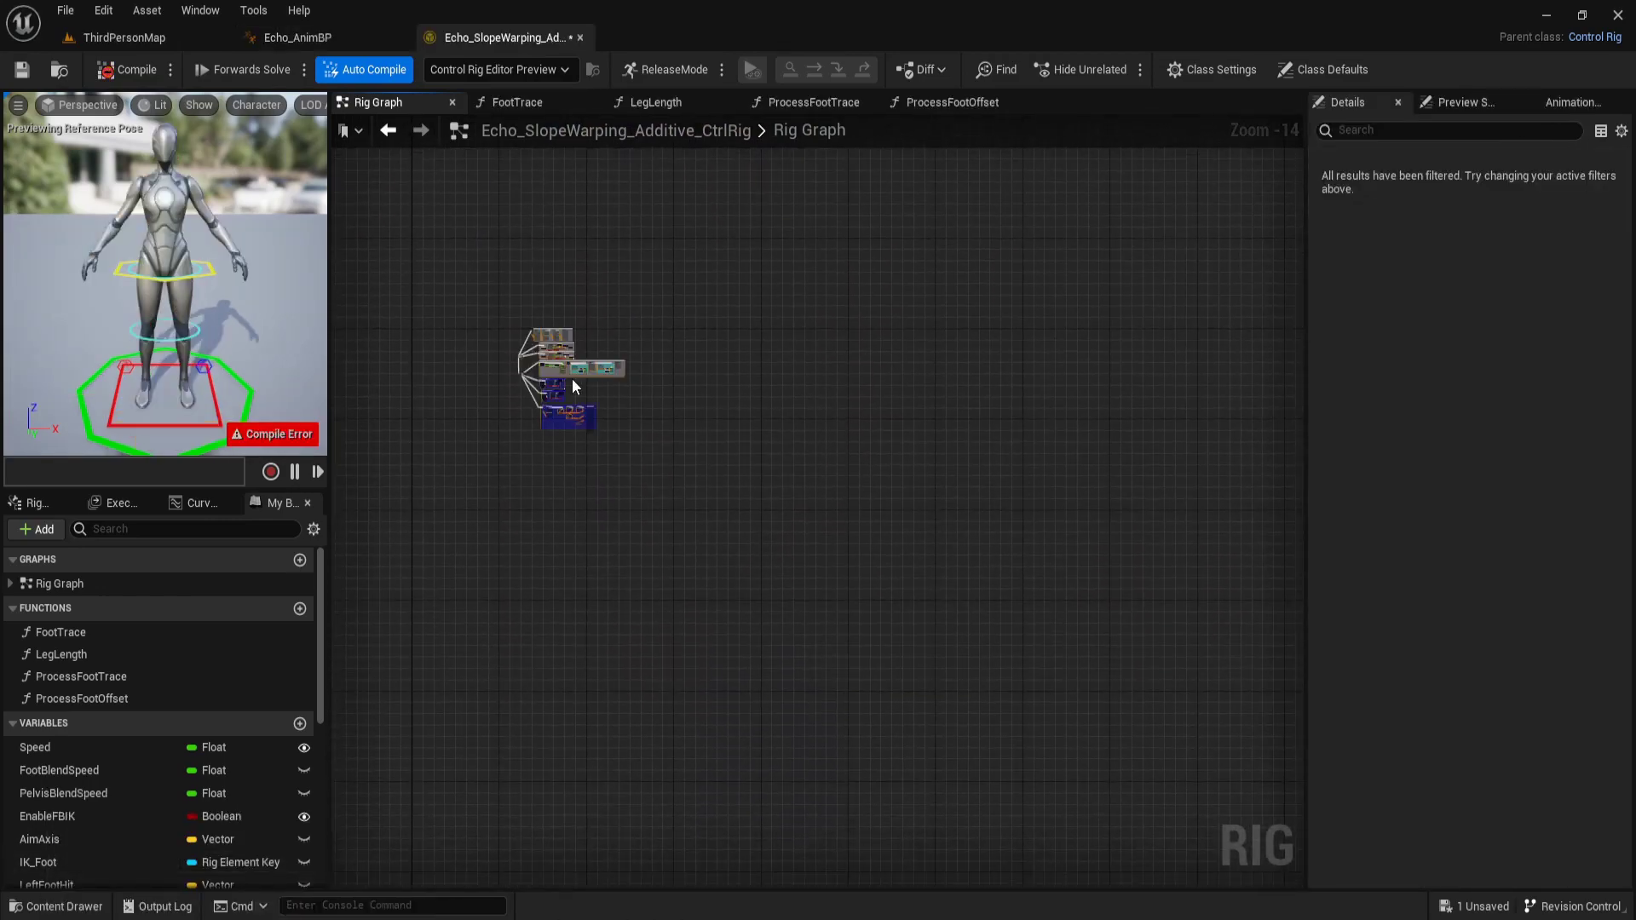
{"action": "mouse_move", "coordinate": [573, 386]}
{"action": "left_mouse_down"}
{"action": "mouse_move", "coordinate": [809, 529]}
{"action": "mouse_move", "coordinate": [679, 254]}
{"action": "left_mouse_up"}
{"action": "scroll", "coordinate": [626, 217], "scroll_direction": "up", "scroll_amount": 8}
{"action": "scroll", "coordinate": [869, 465], "scroll_direction": "down", "scroll_amount": 3}
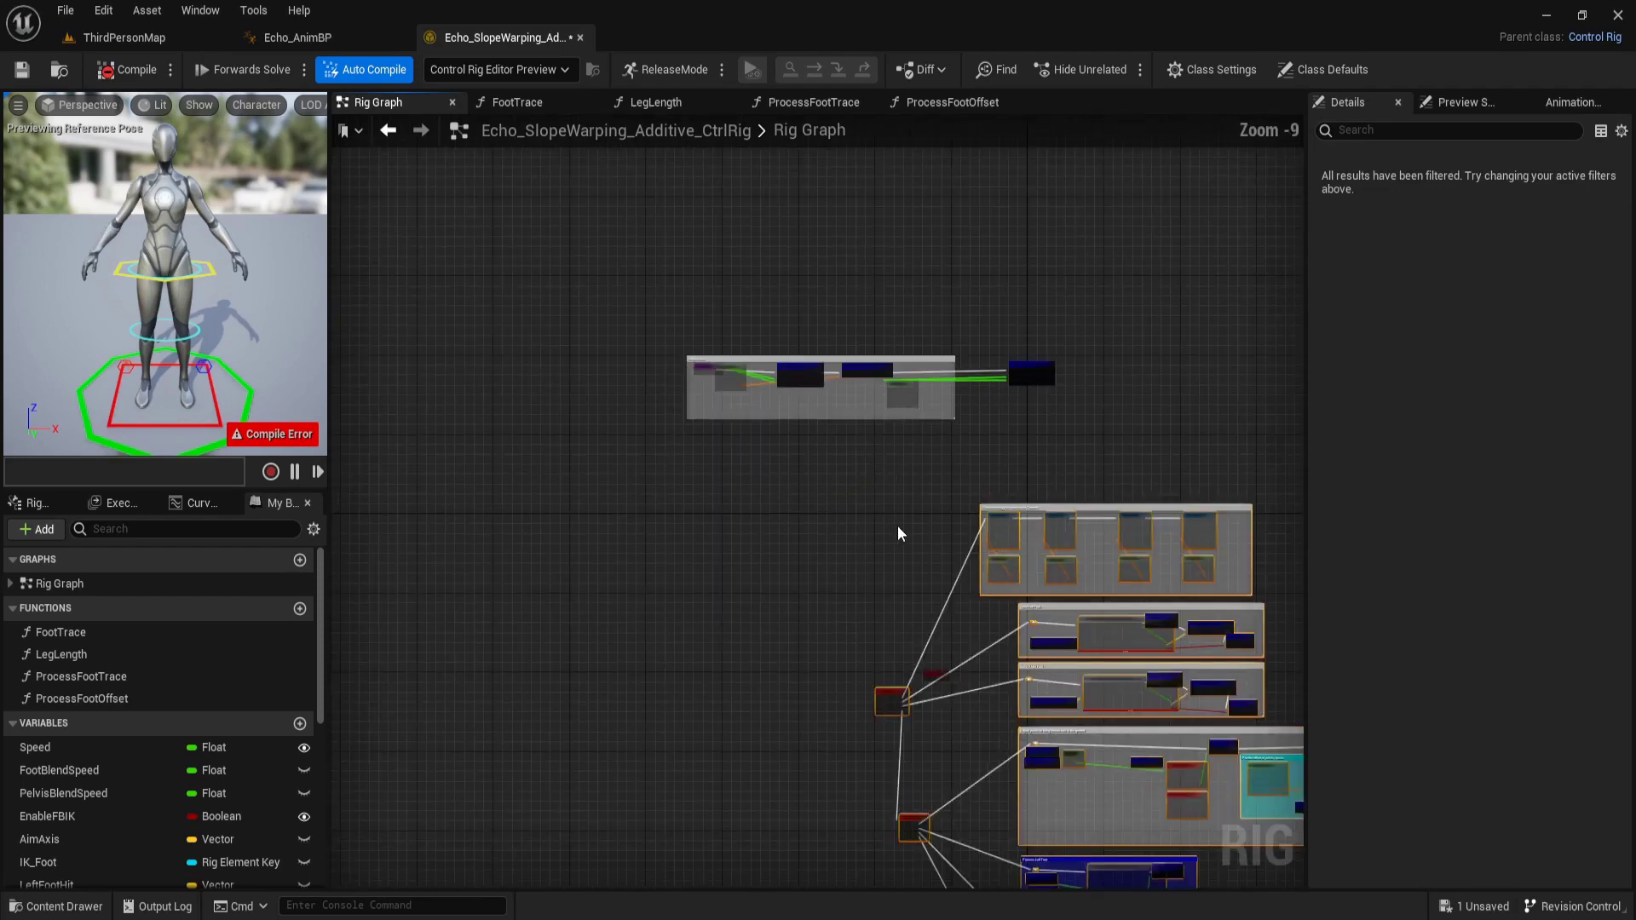
{"action": "right_click_drag", "start_coordinate": [972, 644], "coordinate": [917, 514]}
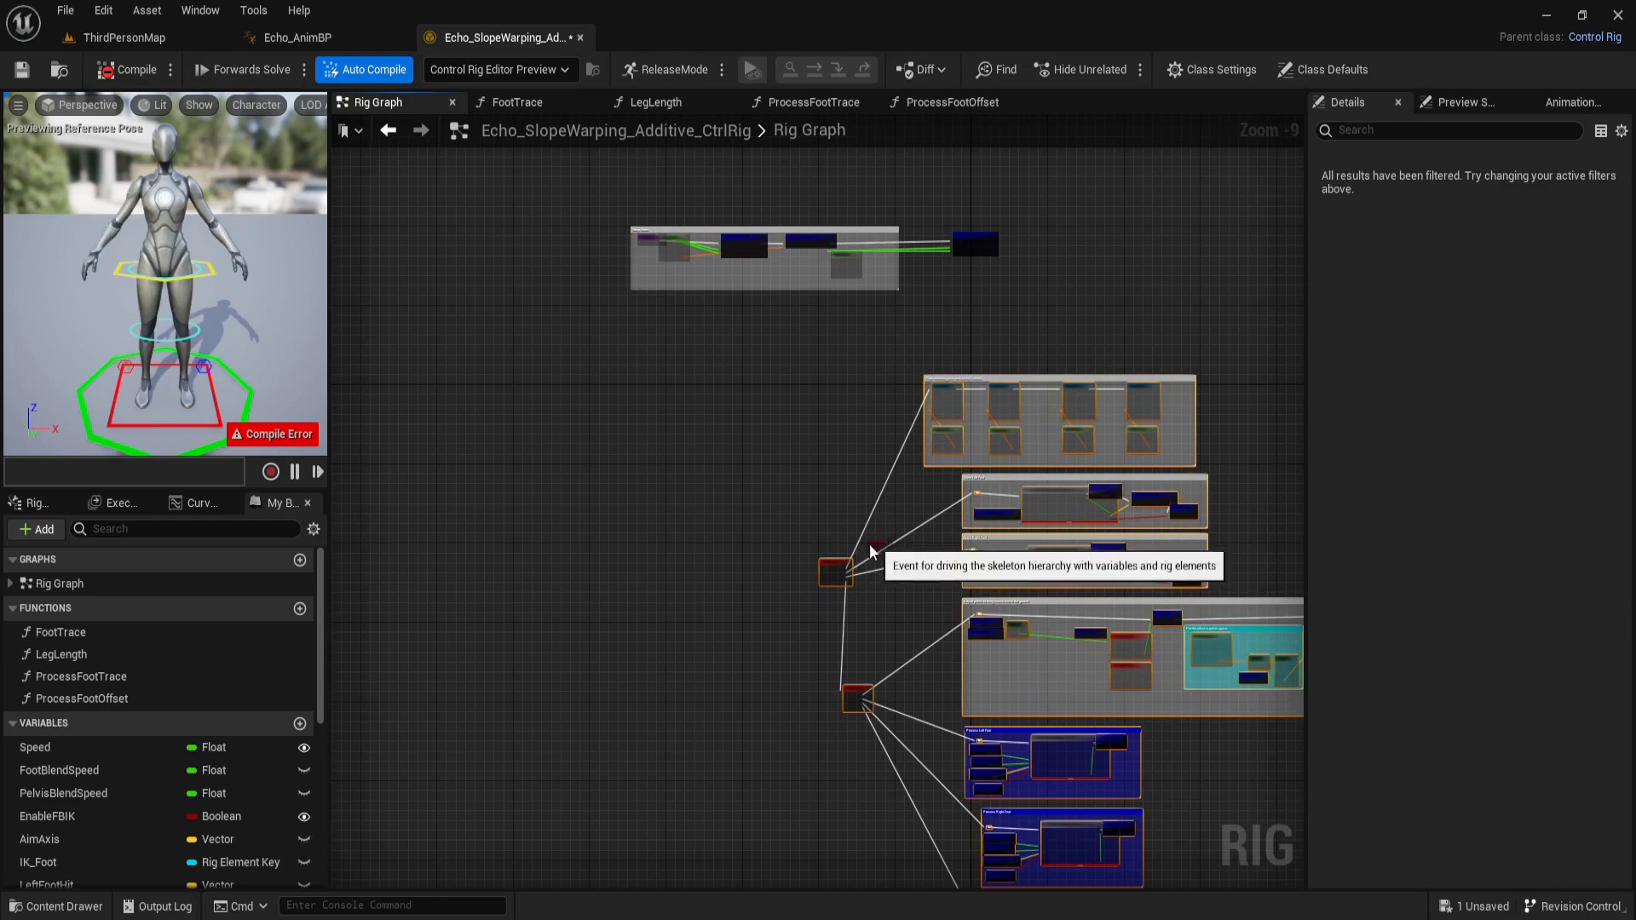
Wire Forwards Solve's Execute pin into the Sequence (Deprecated) node's Execute input
{"action": "left_click_drag", "start_coordinate": [884, 540], "coordinate": [792, 567]}
{"action": "scroll", "coordinate": [810, 568], "scroll_direction": "up", "scroll_amount": 10}
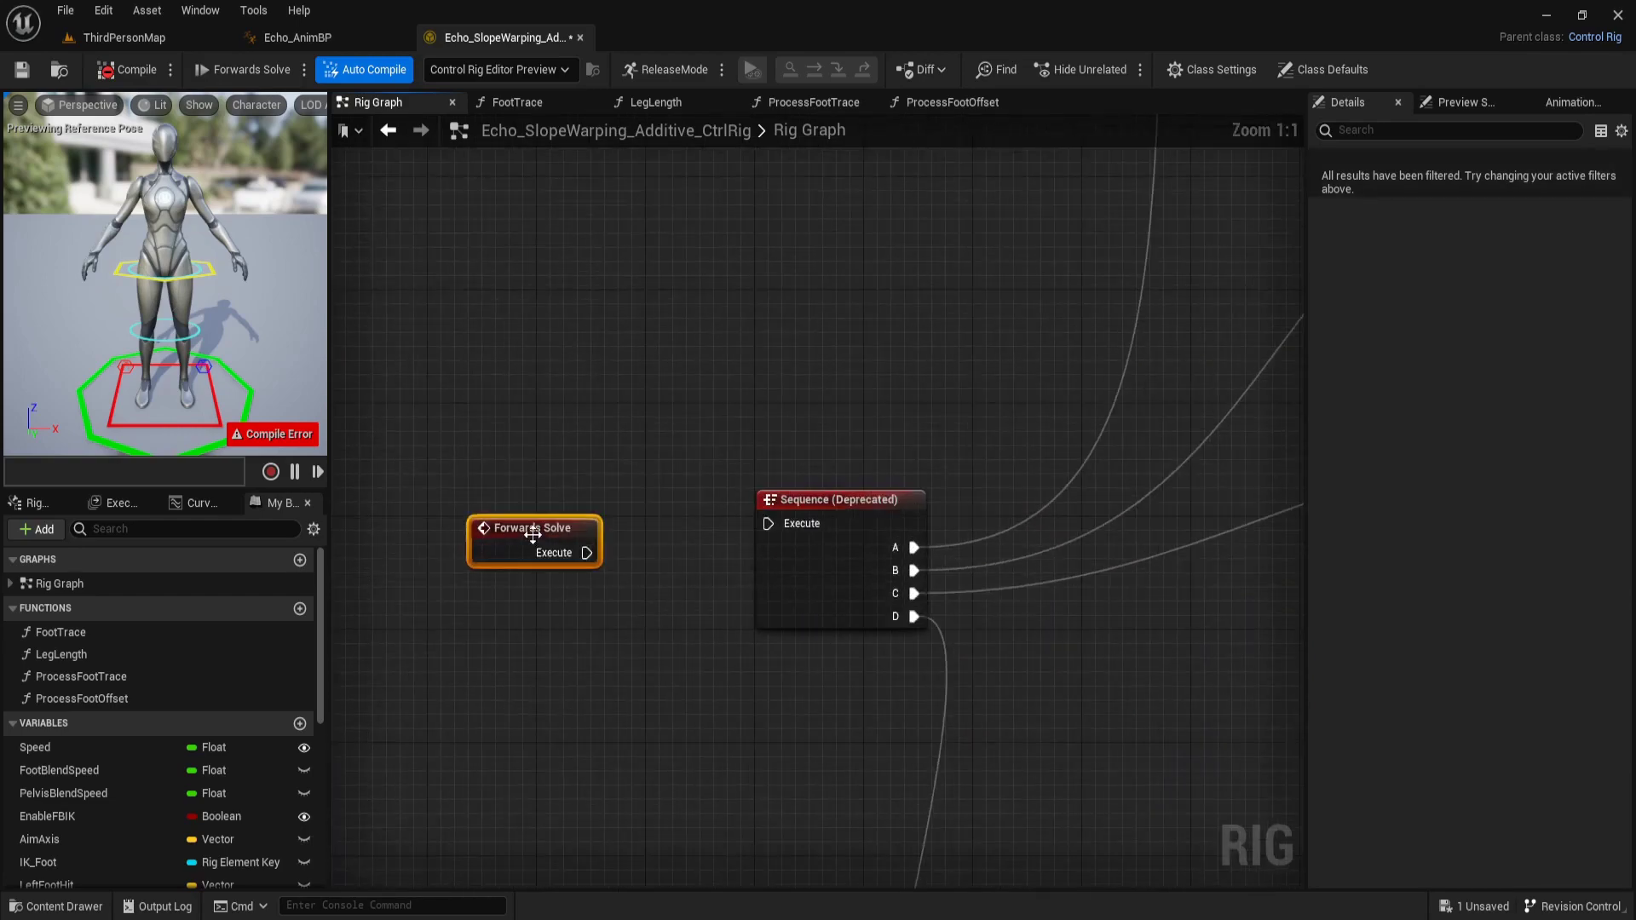
{"action": "mouse_move", "coordinate": [532, 533]}
{"action": "left_mouse_down"}
{"action": "mouse_move", "coordinate": [518, 503]}
{"action": "mouse_move", "coordinate": [788, 528]}
{"action": "left_mouse_up"}
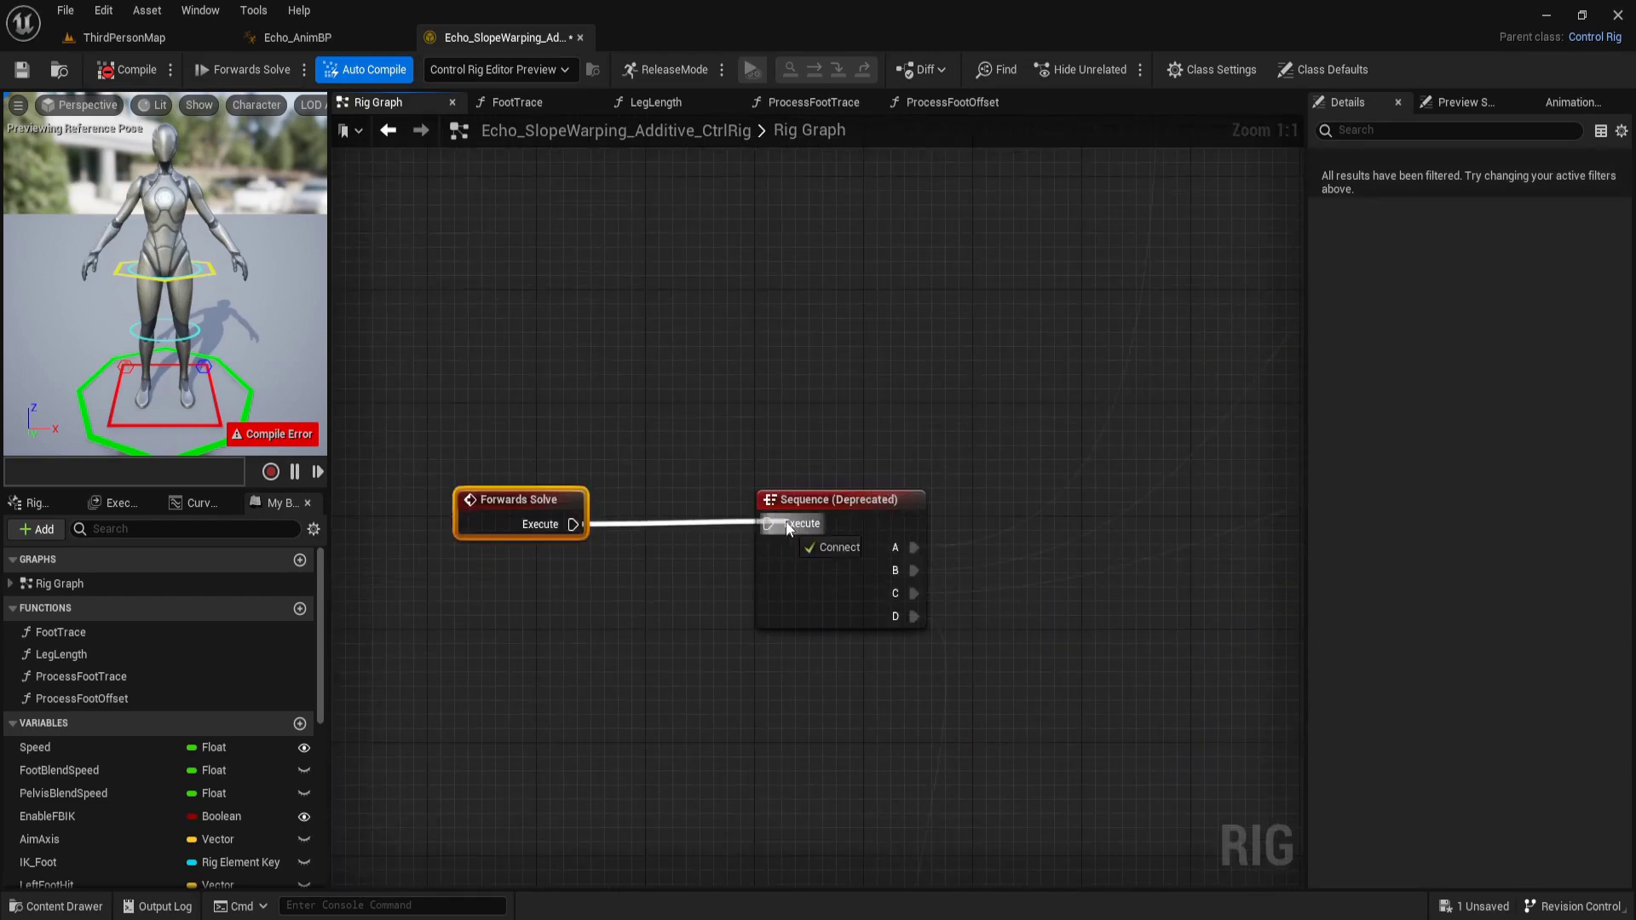
{"action": "scroll", "coordinate": [788, 529], "scroll_direction": "down", "scroll_amount": 8}
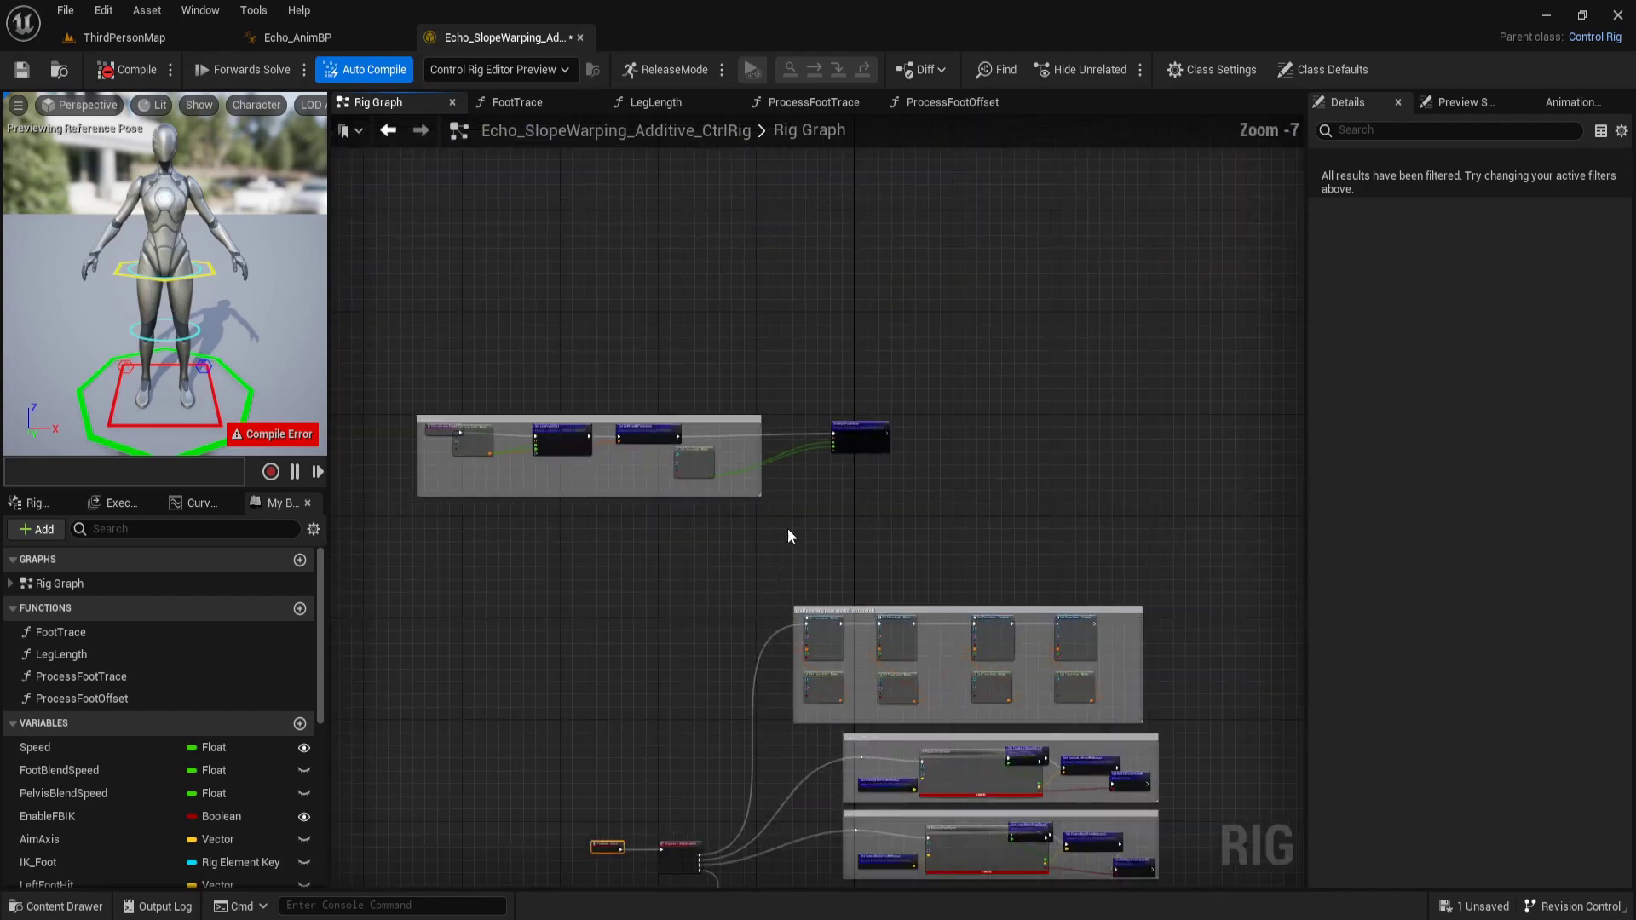
Box-select the Setup Event group and move it to the right
{"action": "mouse_move", "coordinate": [847, 499]}
{"action": "left_mouse_down"}
{"action": "mouse_move", "coordinate": [427, 390]}
{"action": "mouse_move", "coordinate": [606, 434]}
{"action": "left_mouse_up"}
{"action": "right_click_drag", "start_coordinate": [801, 633], "coordinate": [803, 290]}
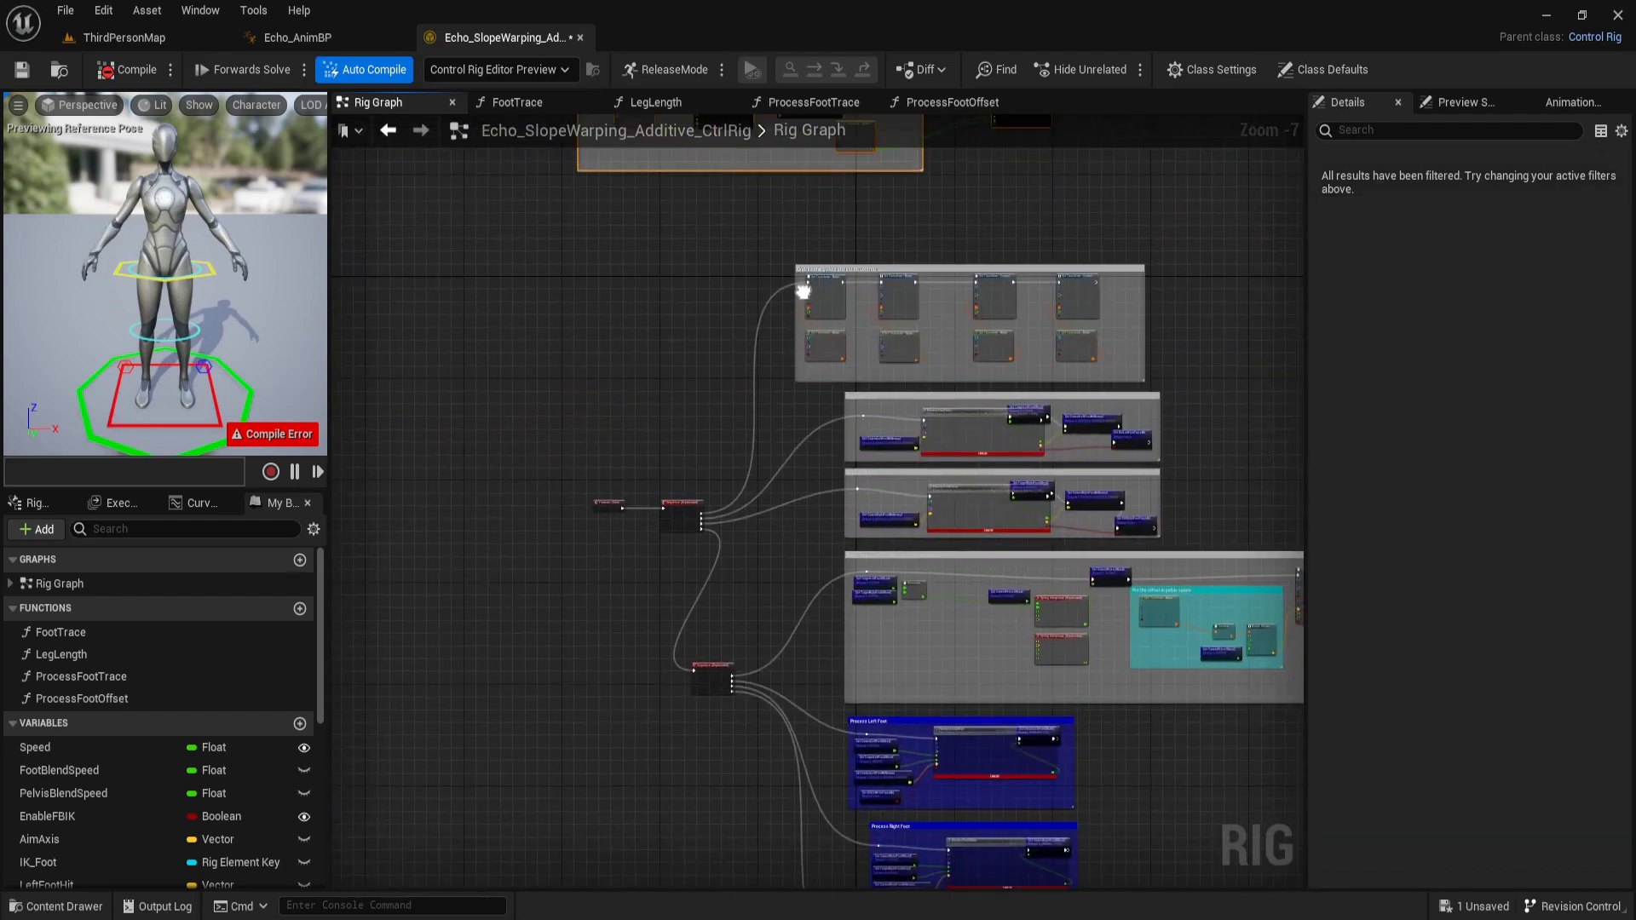
{"action": "scroll", "coordinate": [690, 545], "scroll_direction": "up", "scroll_amount": 5}
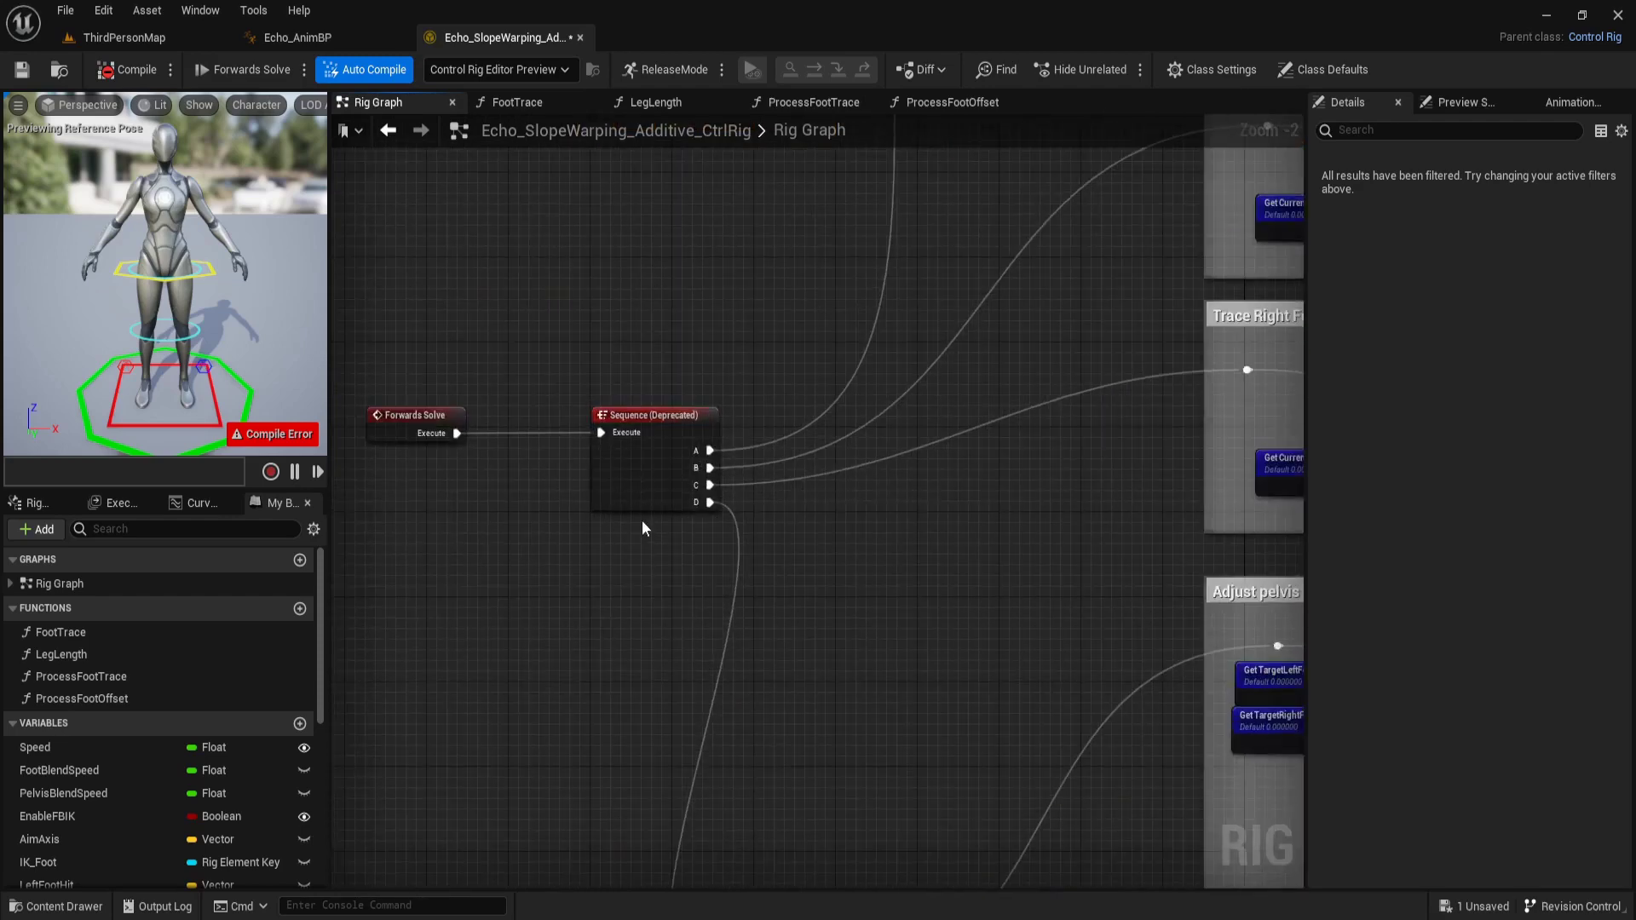
{"action": "mouse_move", "coordinate": [715, 662]}
{"action": "right_mouse_down"}
{"action": "mouse_move", "coordinate": [673, 229]}
{"action": "mouse_move", "coordinate": [601, 446]}
{"action": "right_mouse_up"}
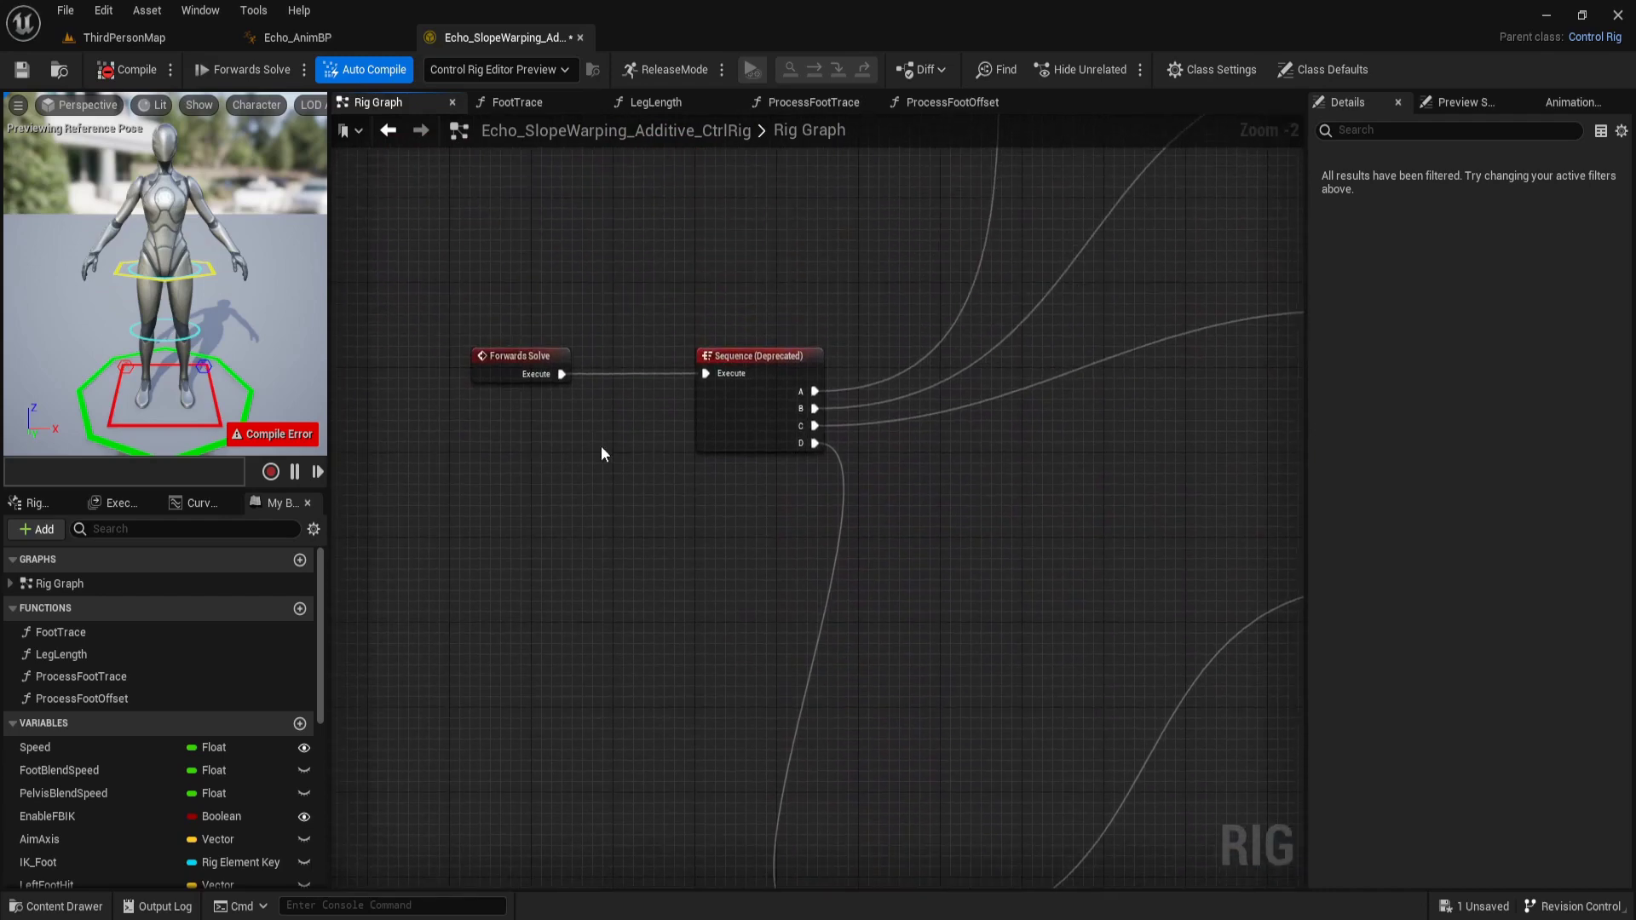
Create a new Sequence node from Forwards Solve and give it four outputs
{"action": "left_click_drag", "start_coordinate": [564, 379], "coordinate": [699, 505]}
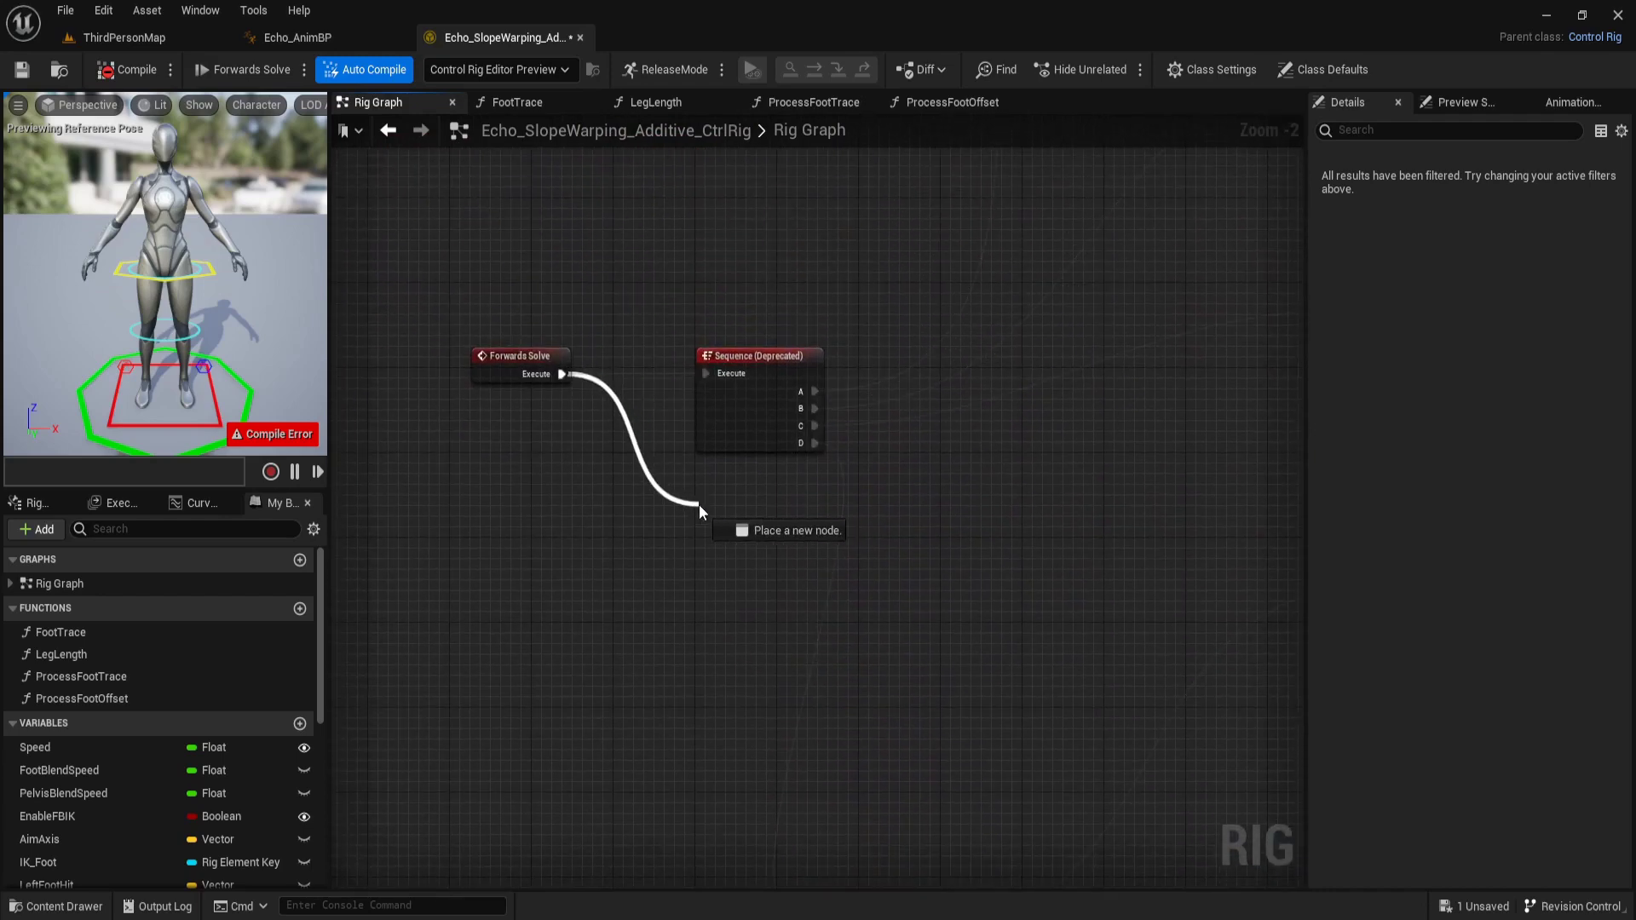
{"action": "type", "text": "seq"}
{"action": "key", "text": "Return"}
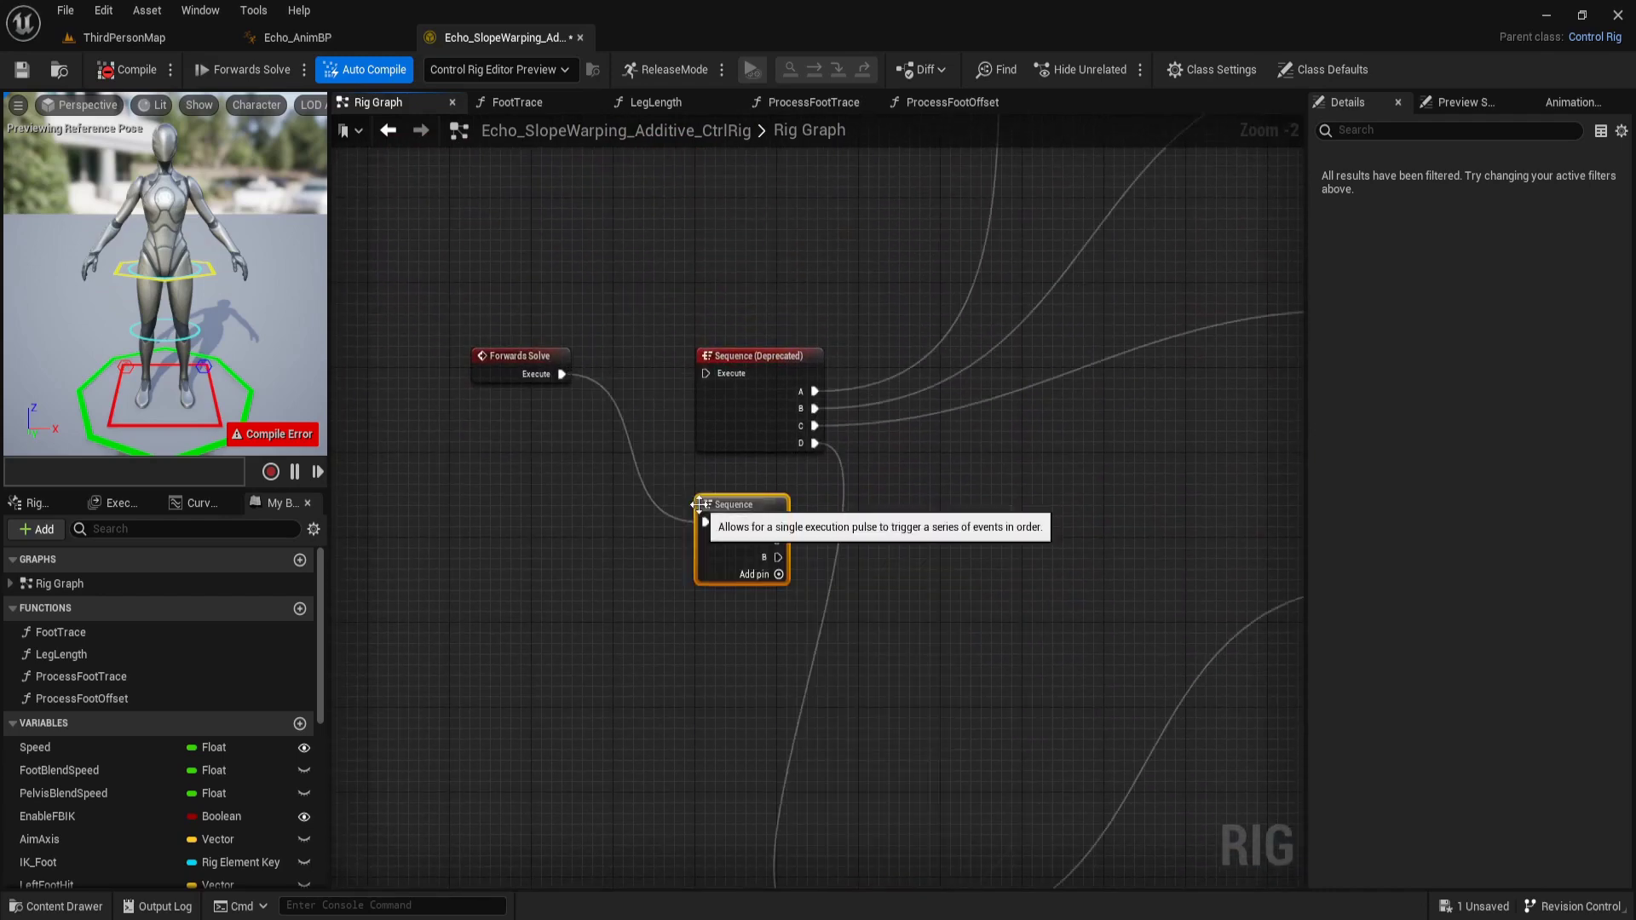
{"action": "left_click_drag", "start_coordinate": [710, 506], "coordinate": [710, 475]}
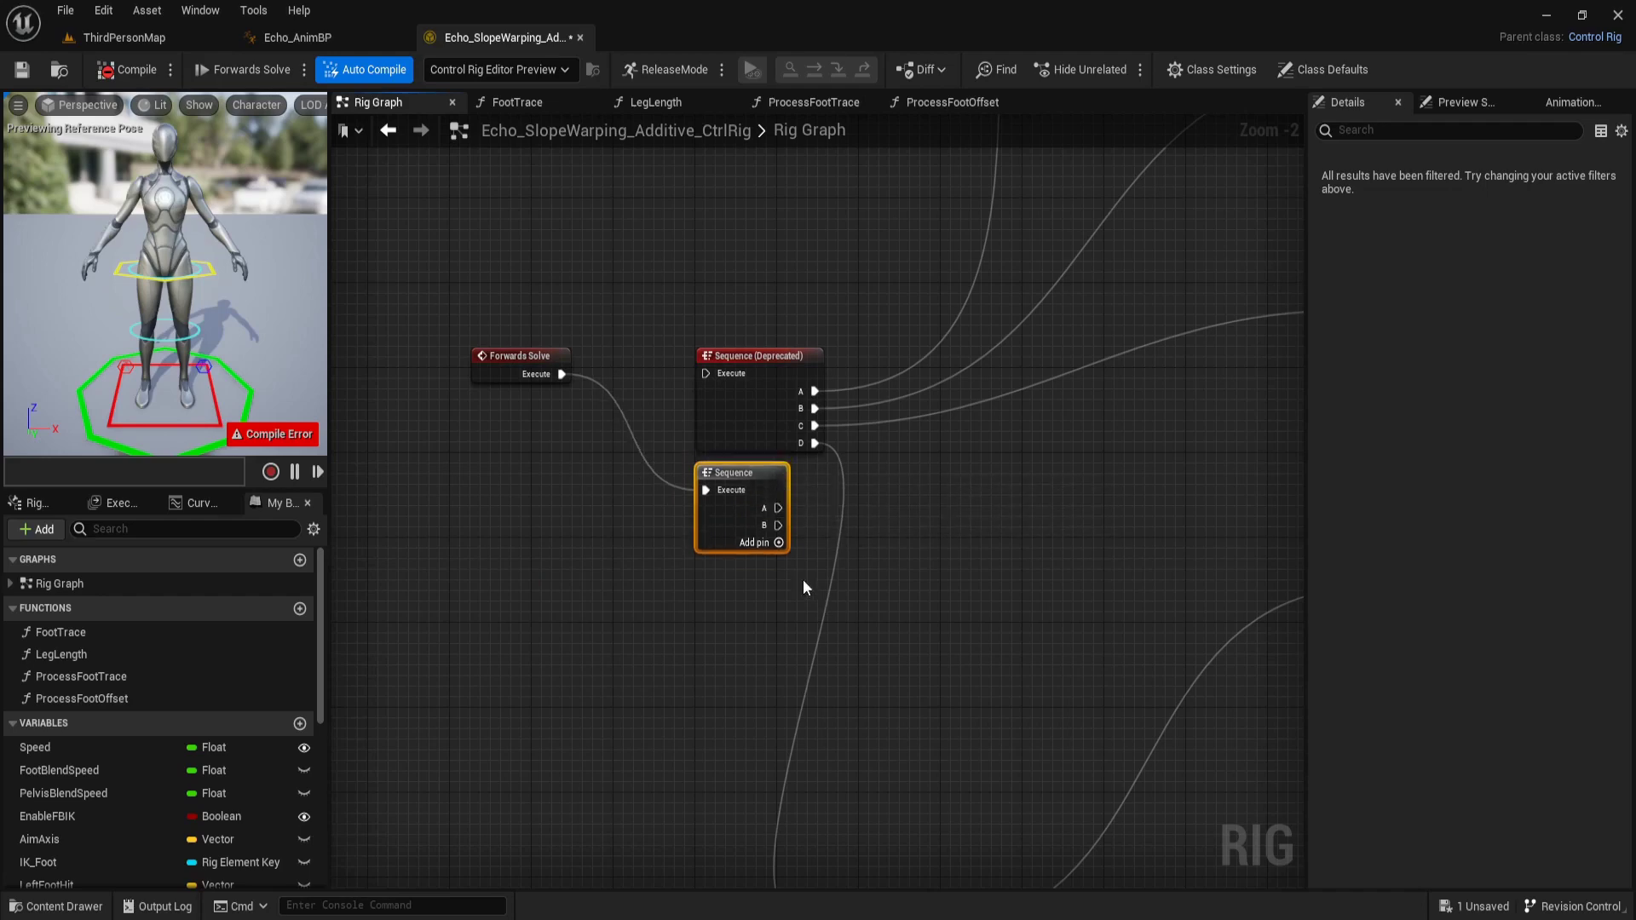
{"action": "left_click", "coordinate": [778, 542]}
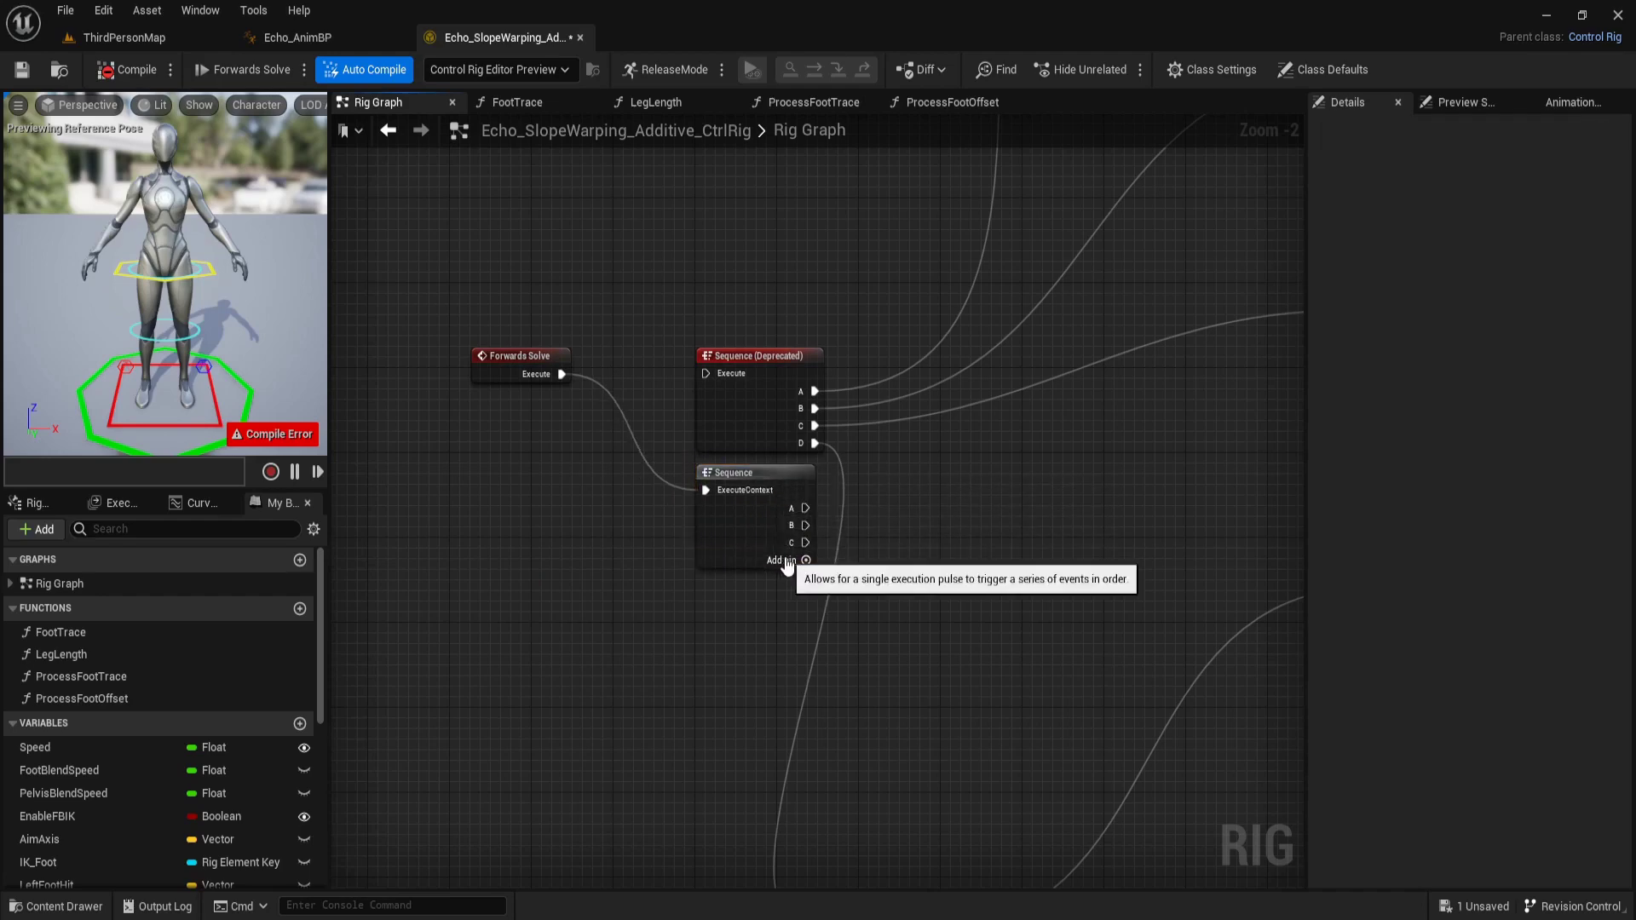
{"action": "left_click", "coordinate": [806, 560]}
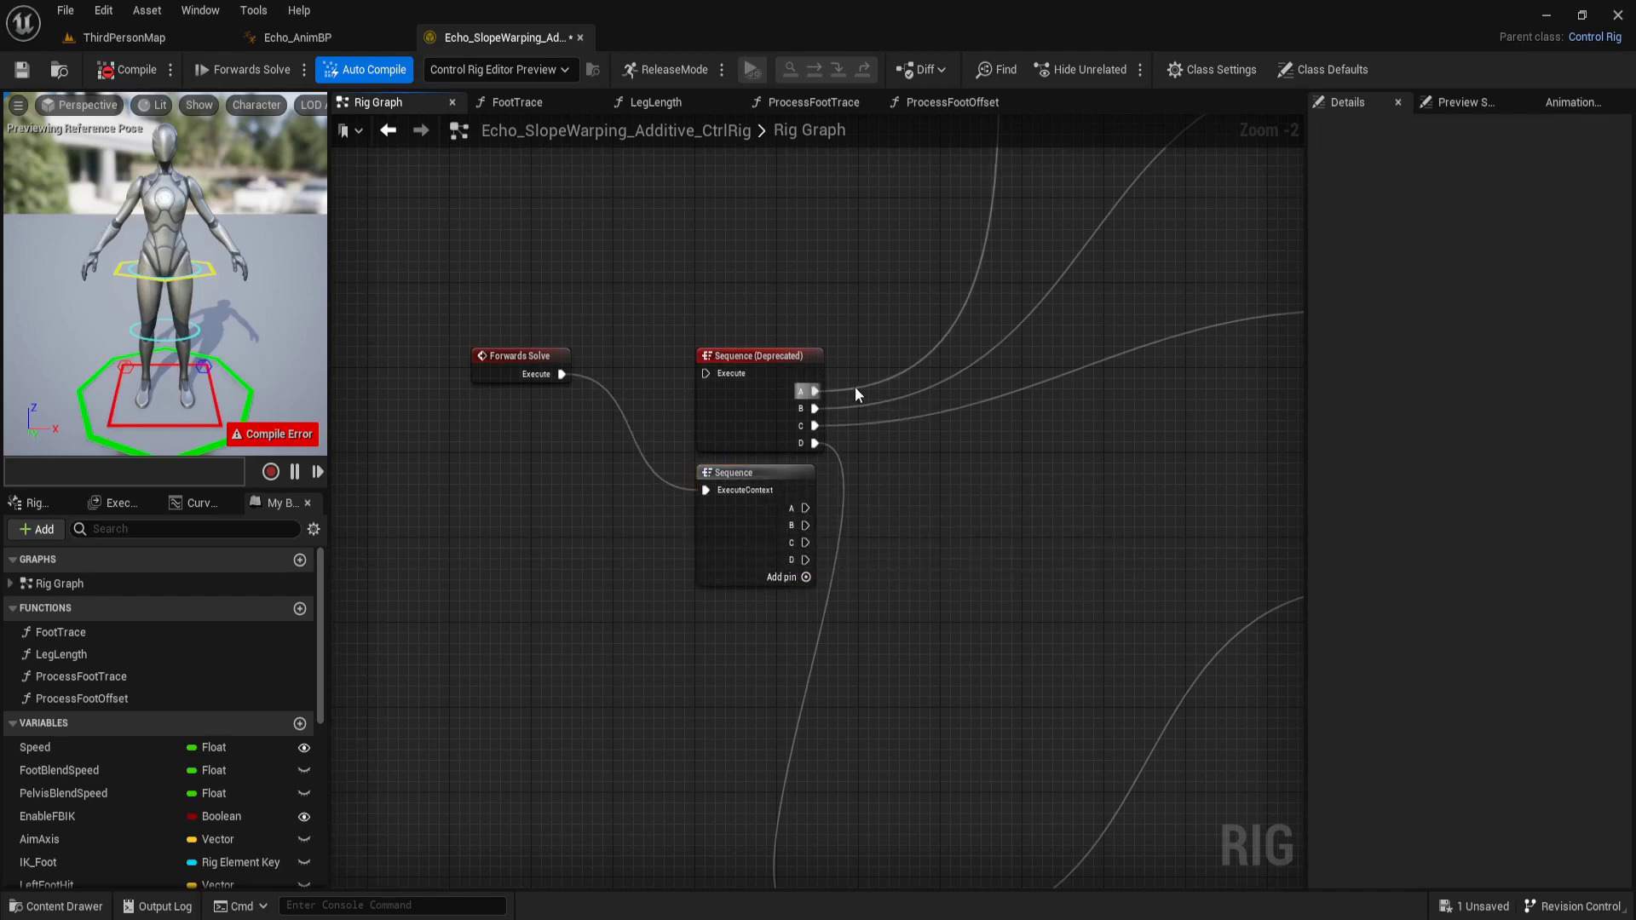
{"action": "scroll", "coordinate": [855, 387], "scroll_direction": "up", "scroll_amount": 2}
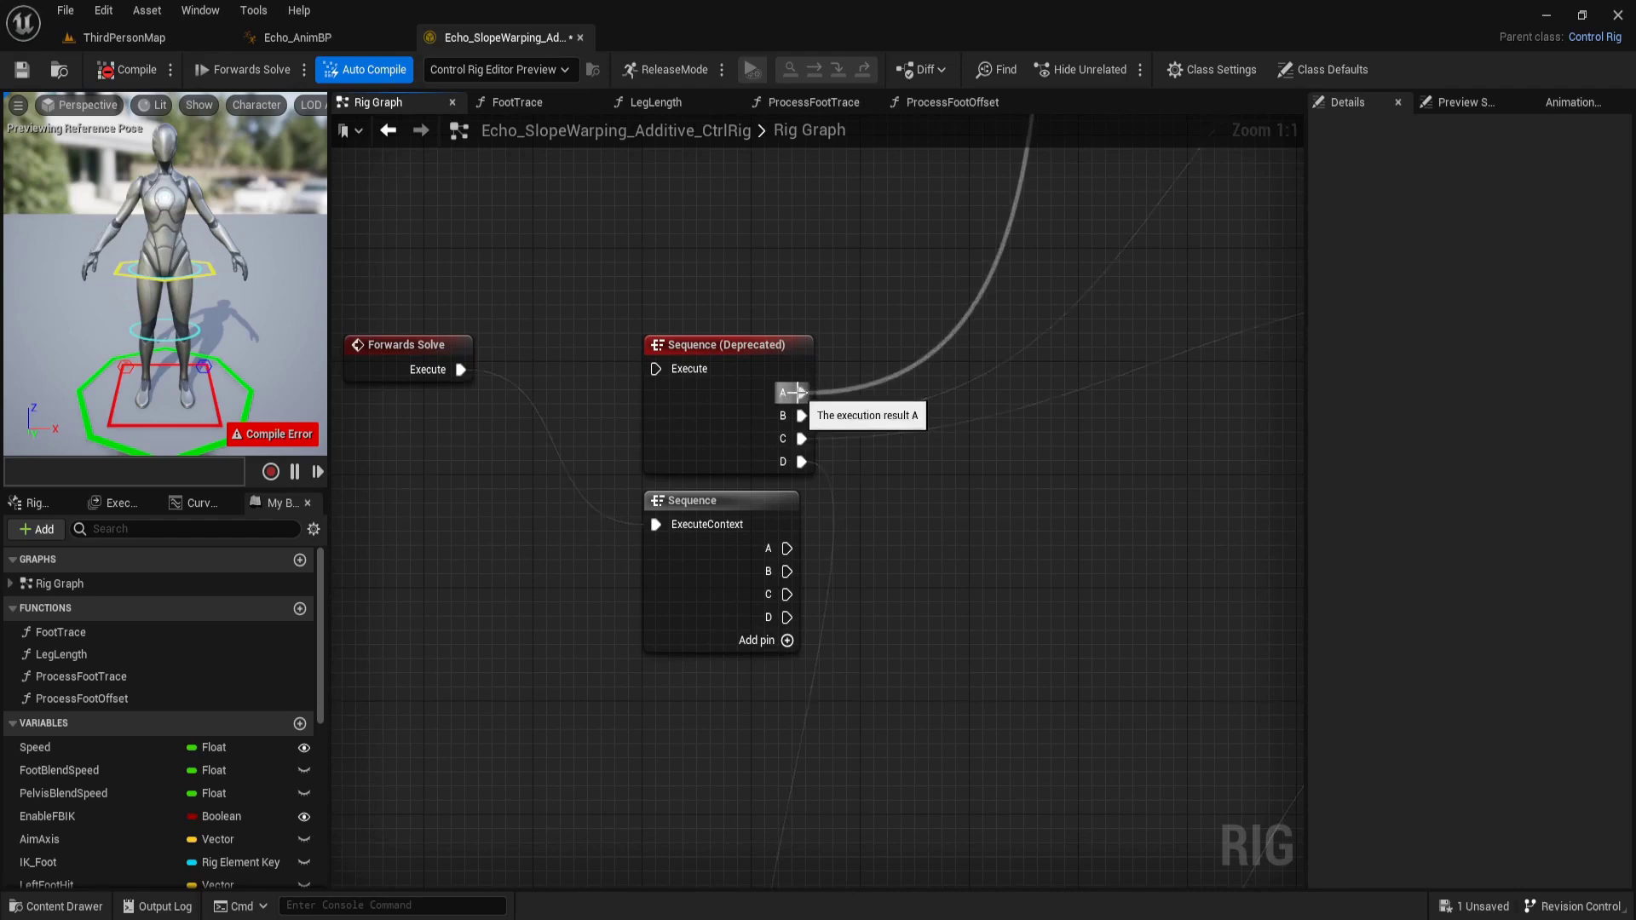
Move branches A–D onto the new Sequence, delete the deprecated node, then undo the replacement
{"action": "left_click_drag", "start_coordinate": [797, 392], "coordinate": [786, 548], "text": "ctrl"}
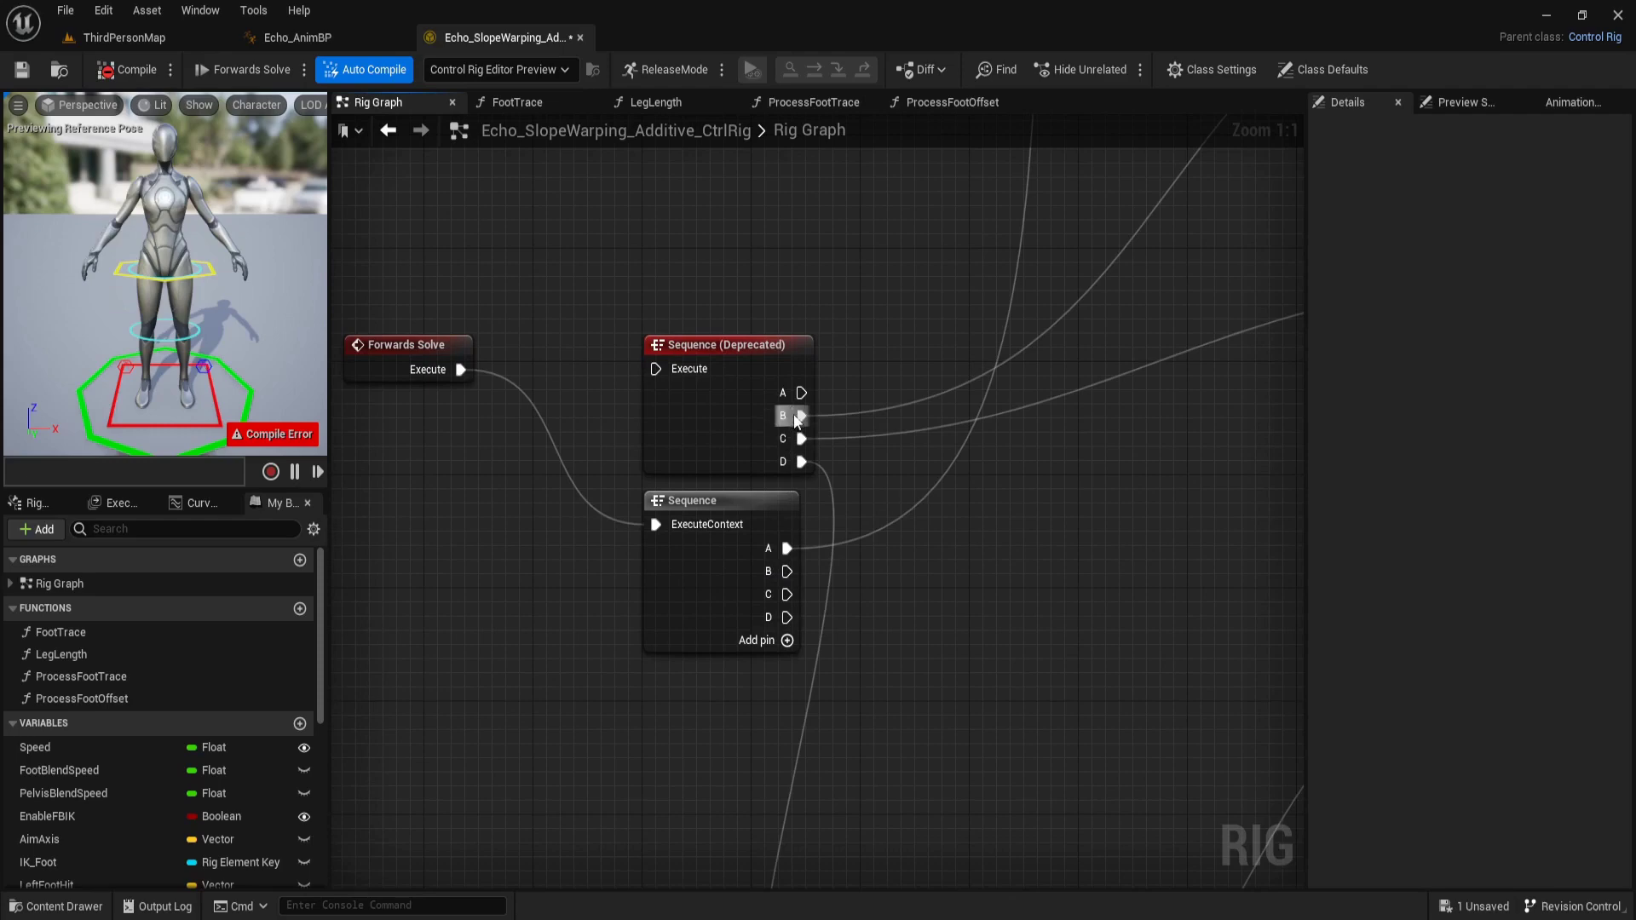
{"action": "left_click_drag", "start_coordinate": [796, 417], "coordinate": [786, 572], "text": "ctrl"}
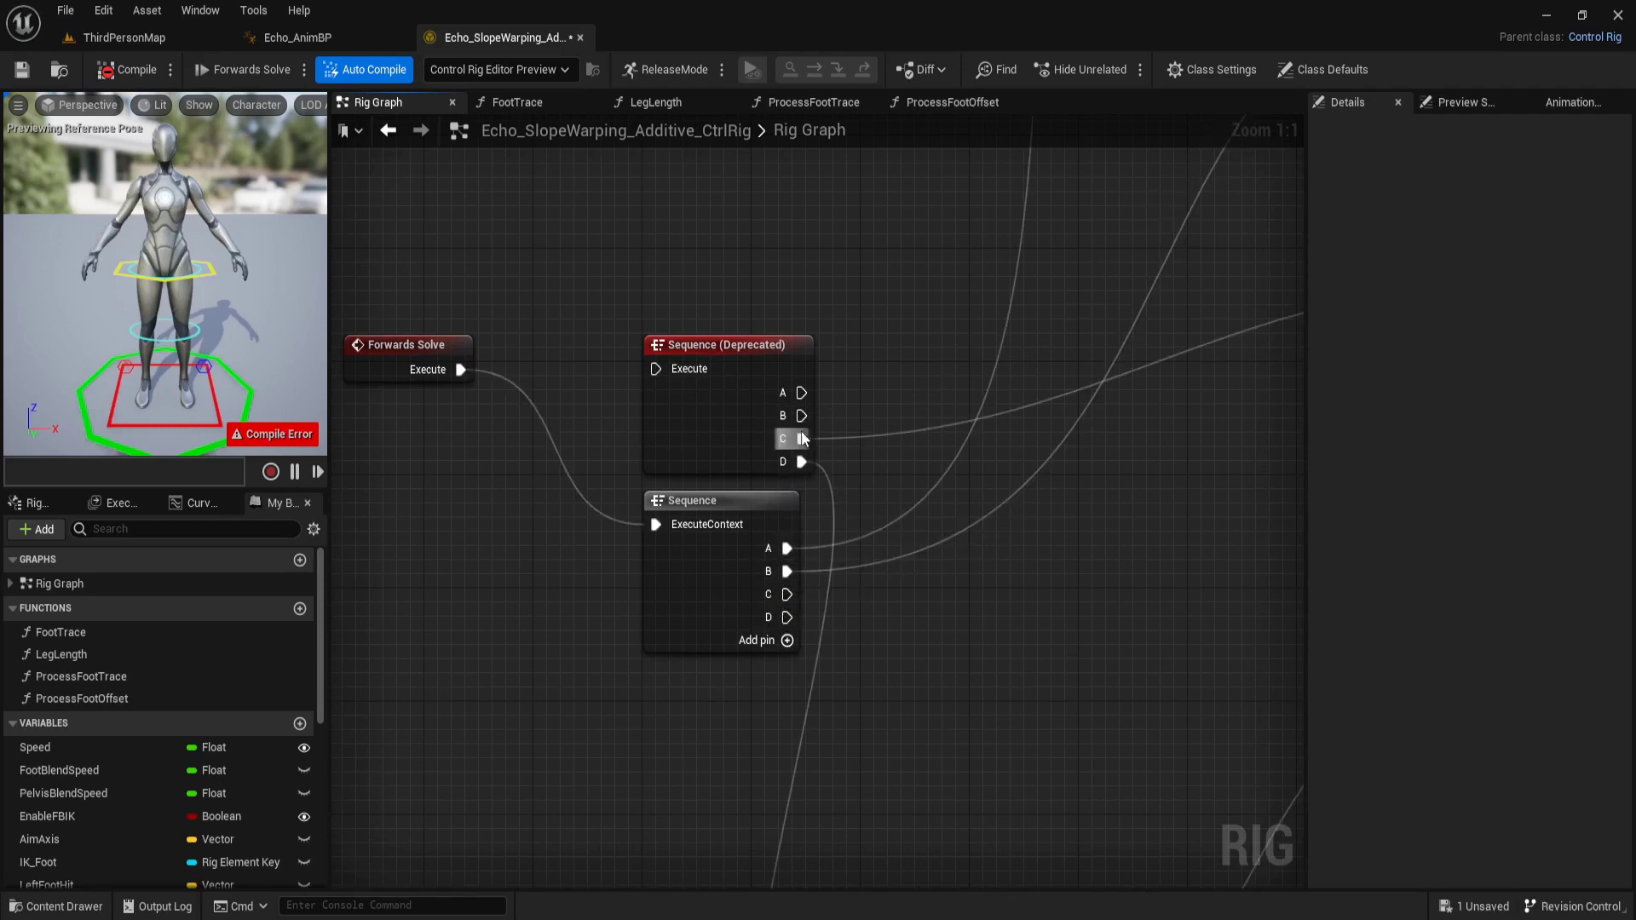
{"action": "left_click_drag", "start_coordinate": [801, 438], "coordinate": [785, 594], "text": "ctrl"}
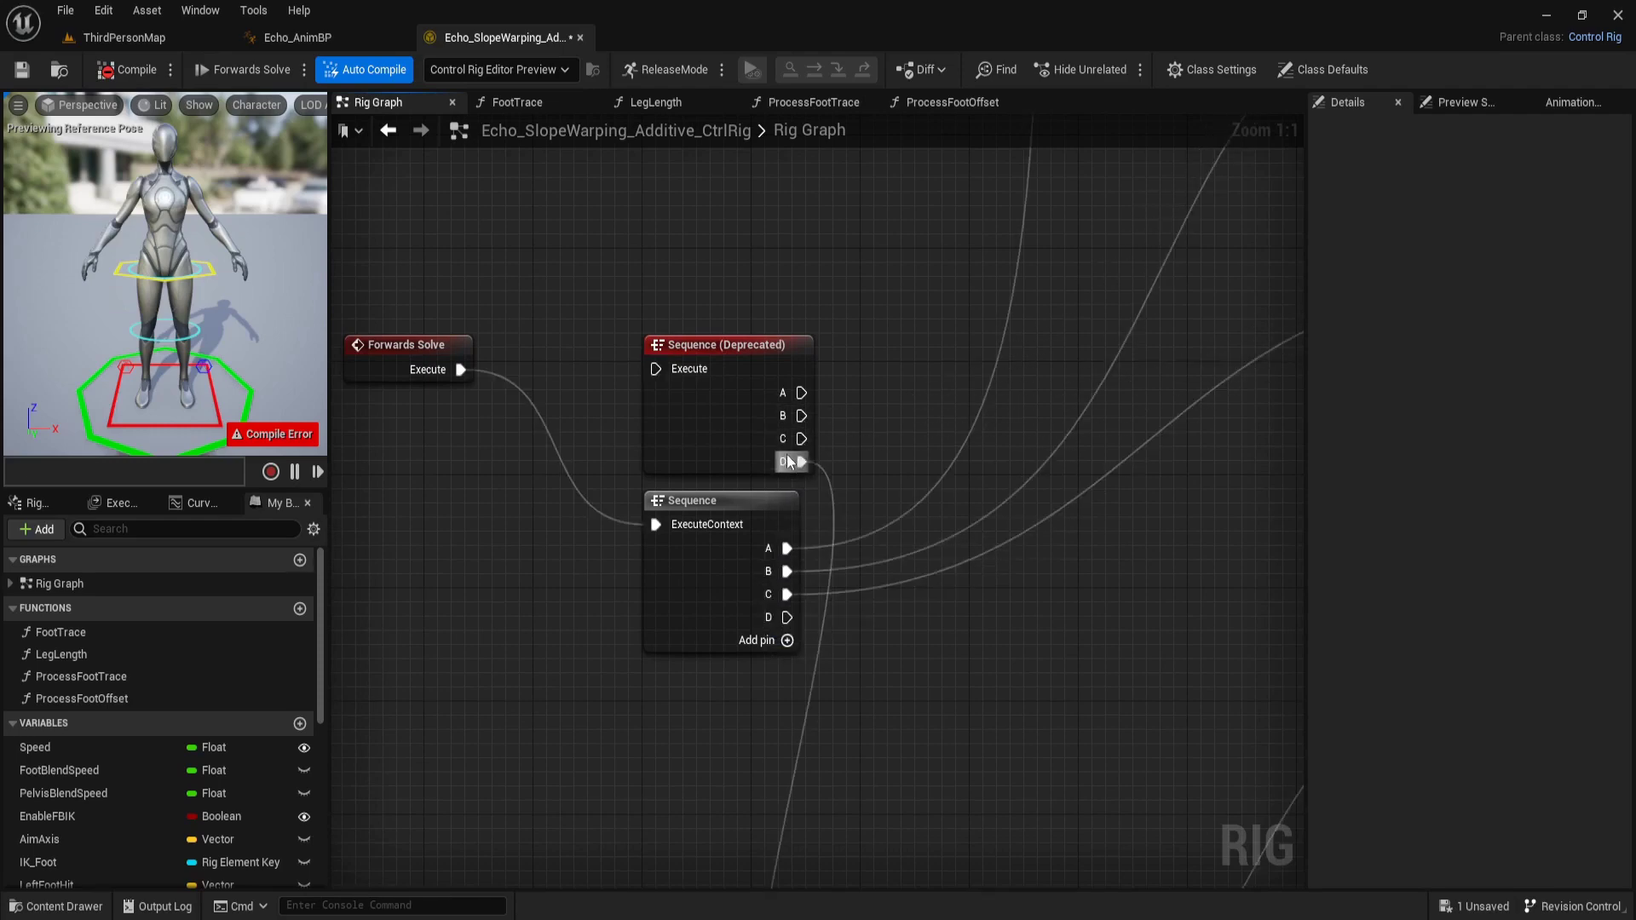
{"action": "left_click_drag", "start_coordinate": [789, 460], "coordinate": [787, 617], "text": "ctrl"}
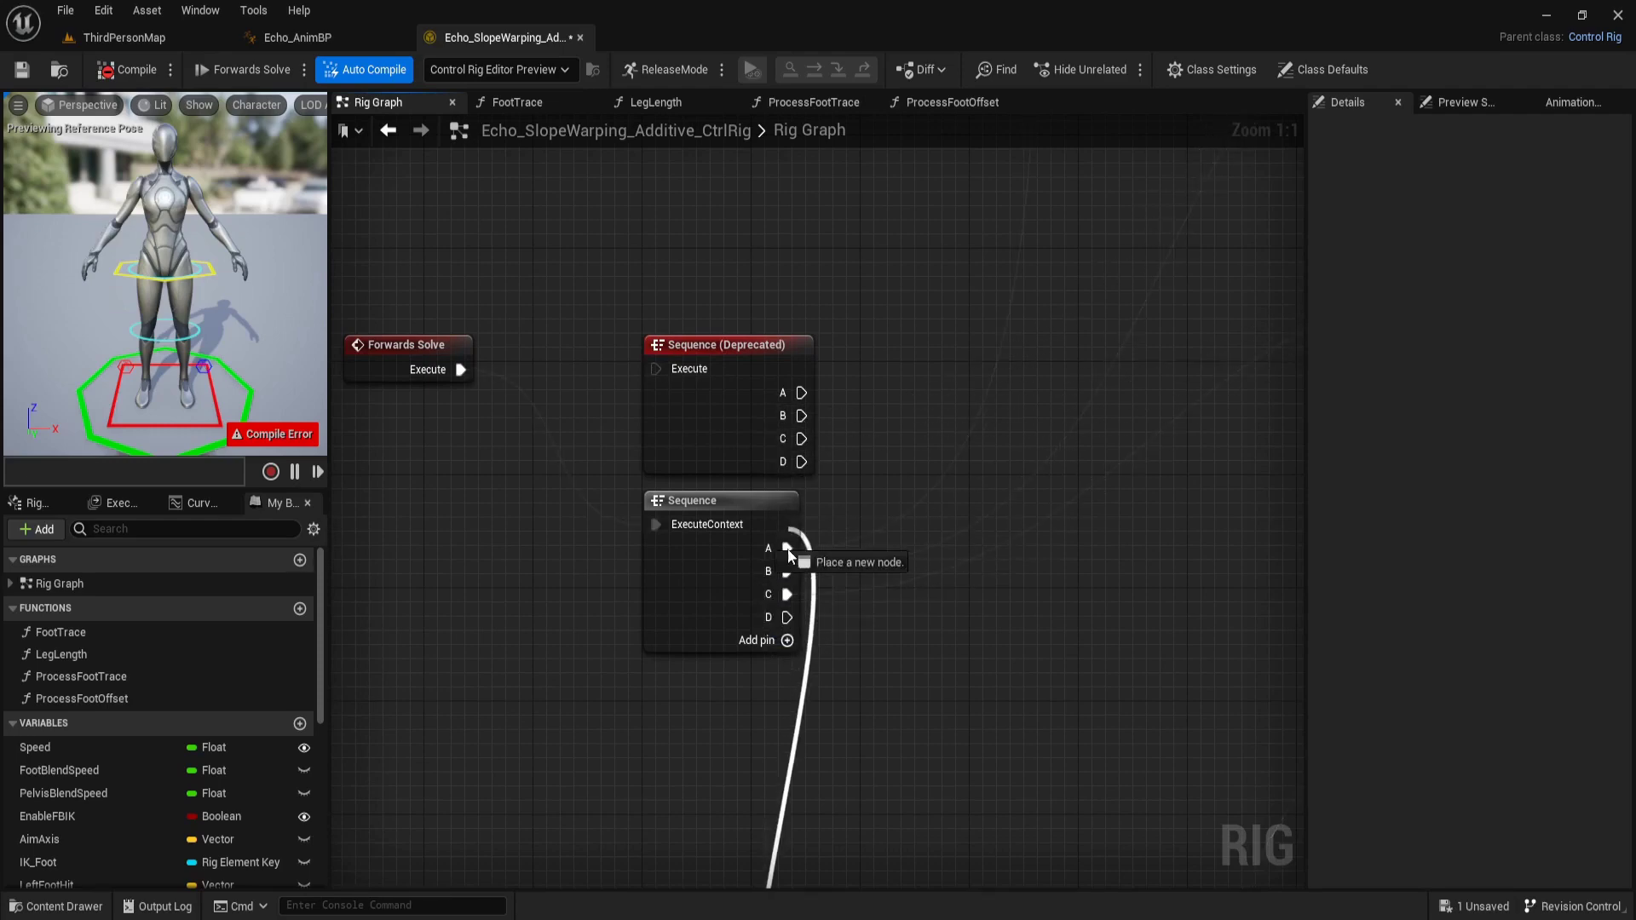
{"action": "left_click", "coordinate": [728, 455]}
{"action": "key", "text": "Delete"}
{"action": "left_click_drag", "start_coordinate": [714, 576], "coordinate": [686, 421]}
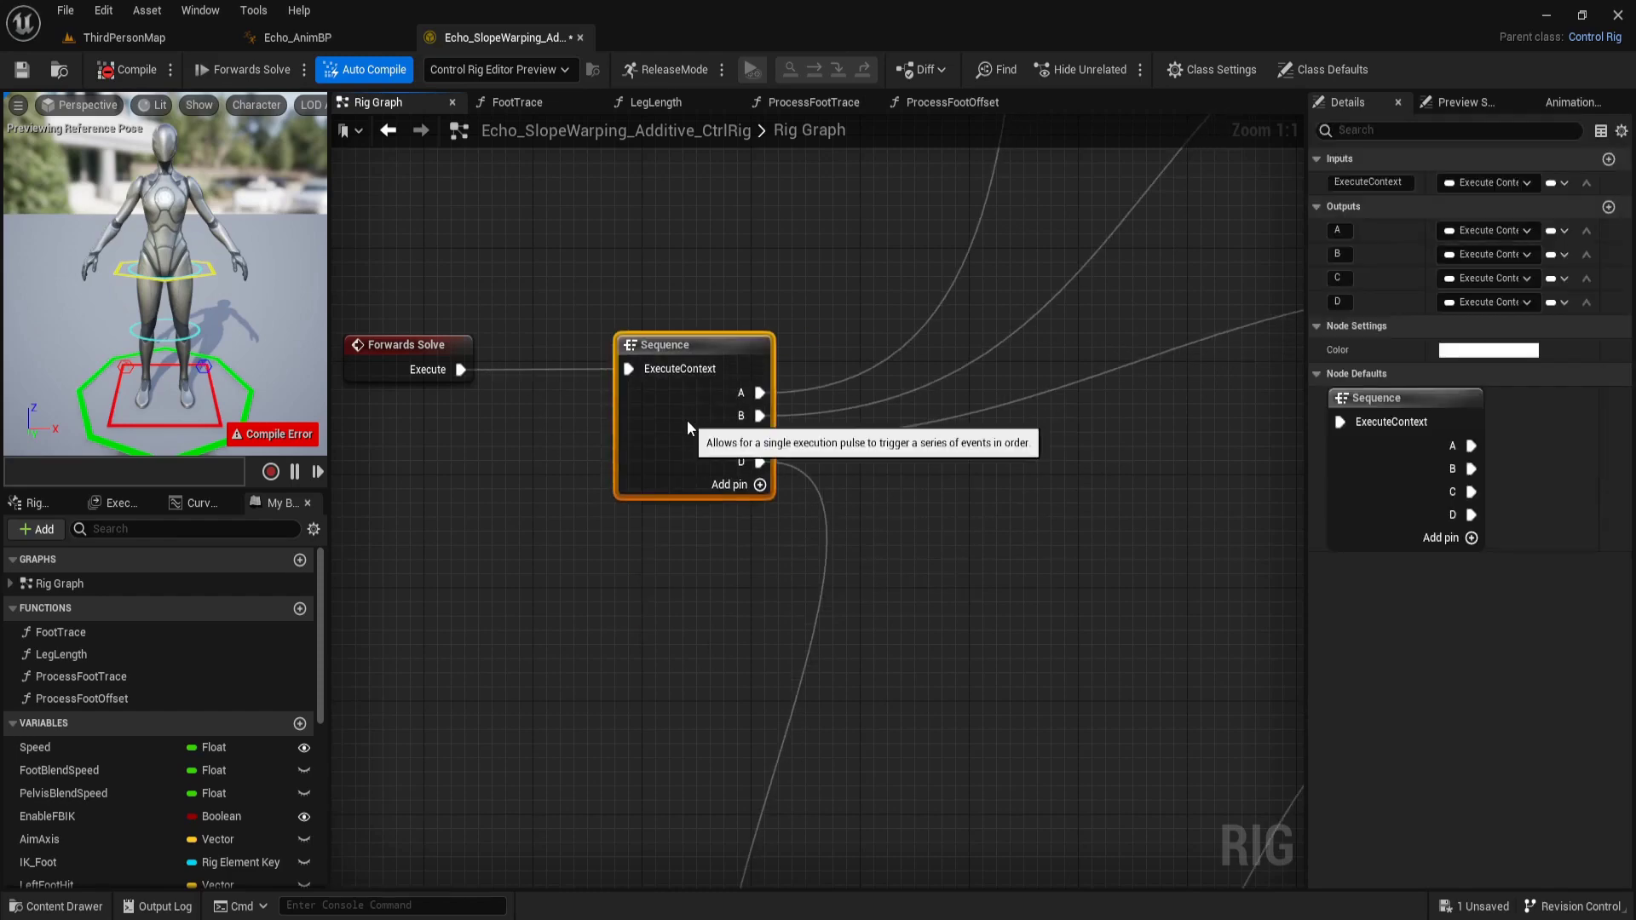
{"action": "key", "text": "ctrl+z"}
{"action": "key", "text": "ctrl+z"}
{"action": "key", "text": "ctrl+z"}
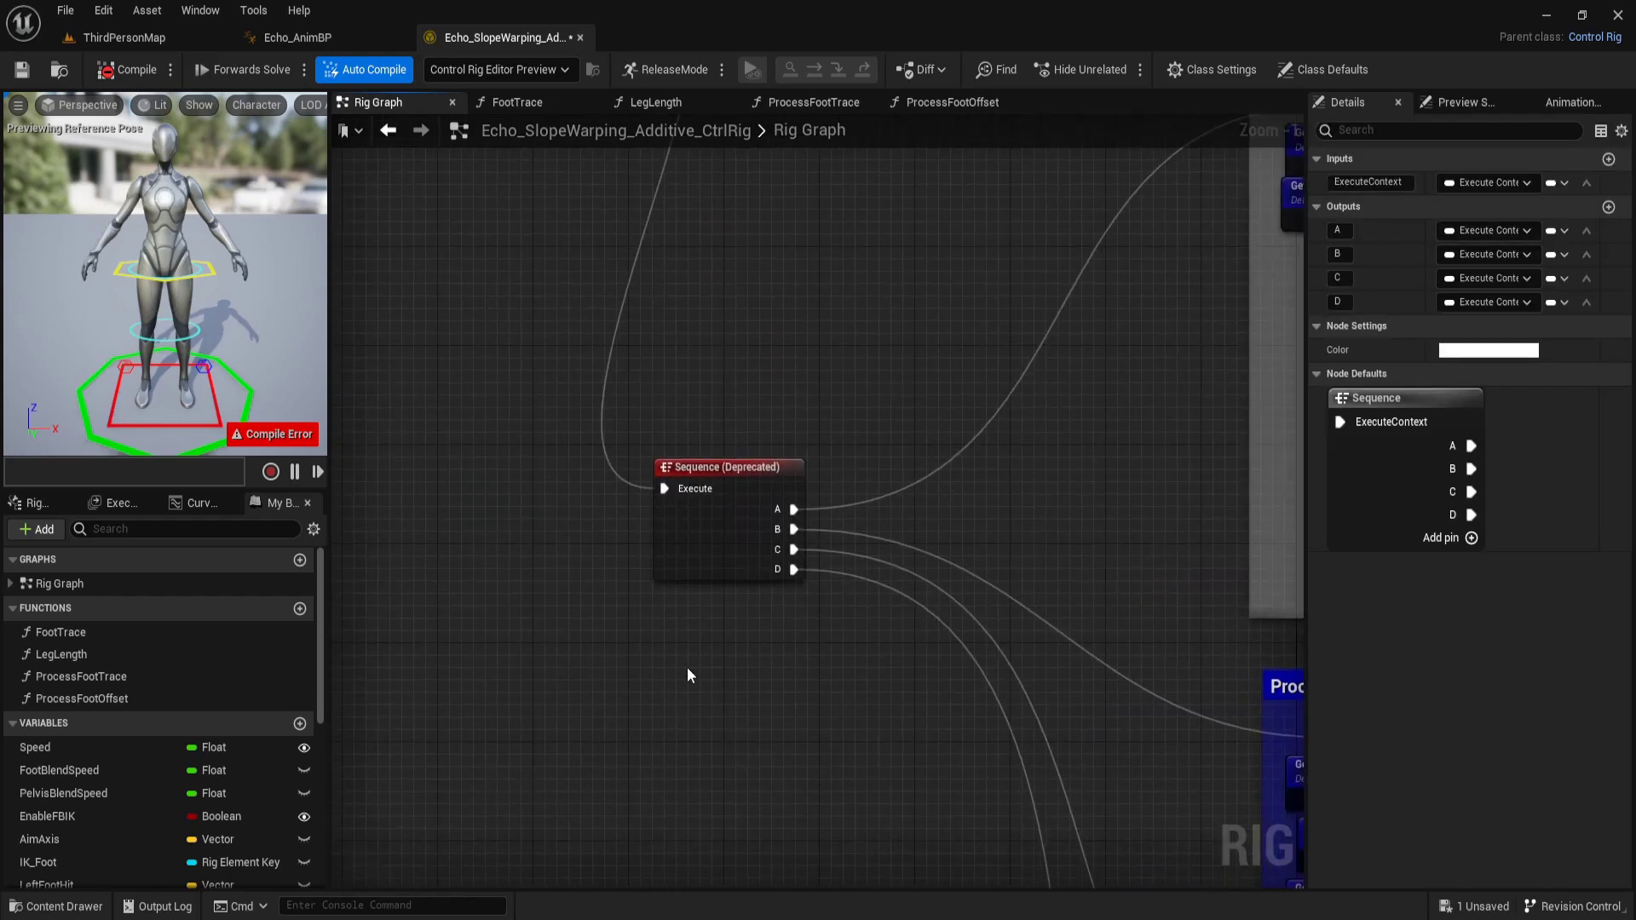
Add a new Sequence node below Sequence (Deprecated) via a 'seq' search
{"action": "right_click", "coordinate": [663, 660]}
{"action": "type", "text": "s"}
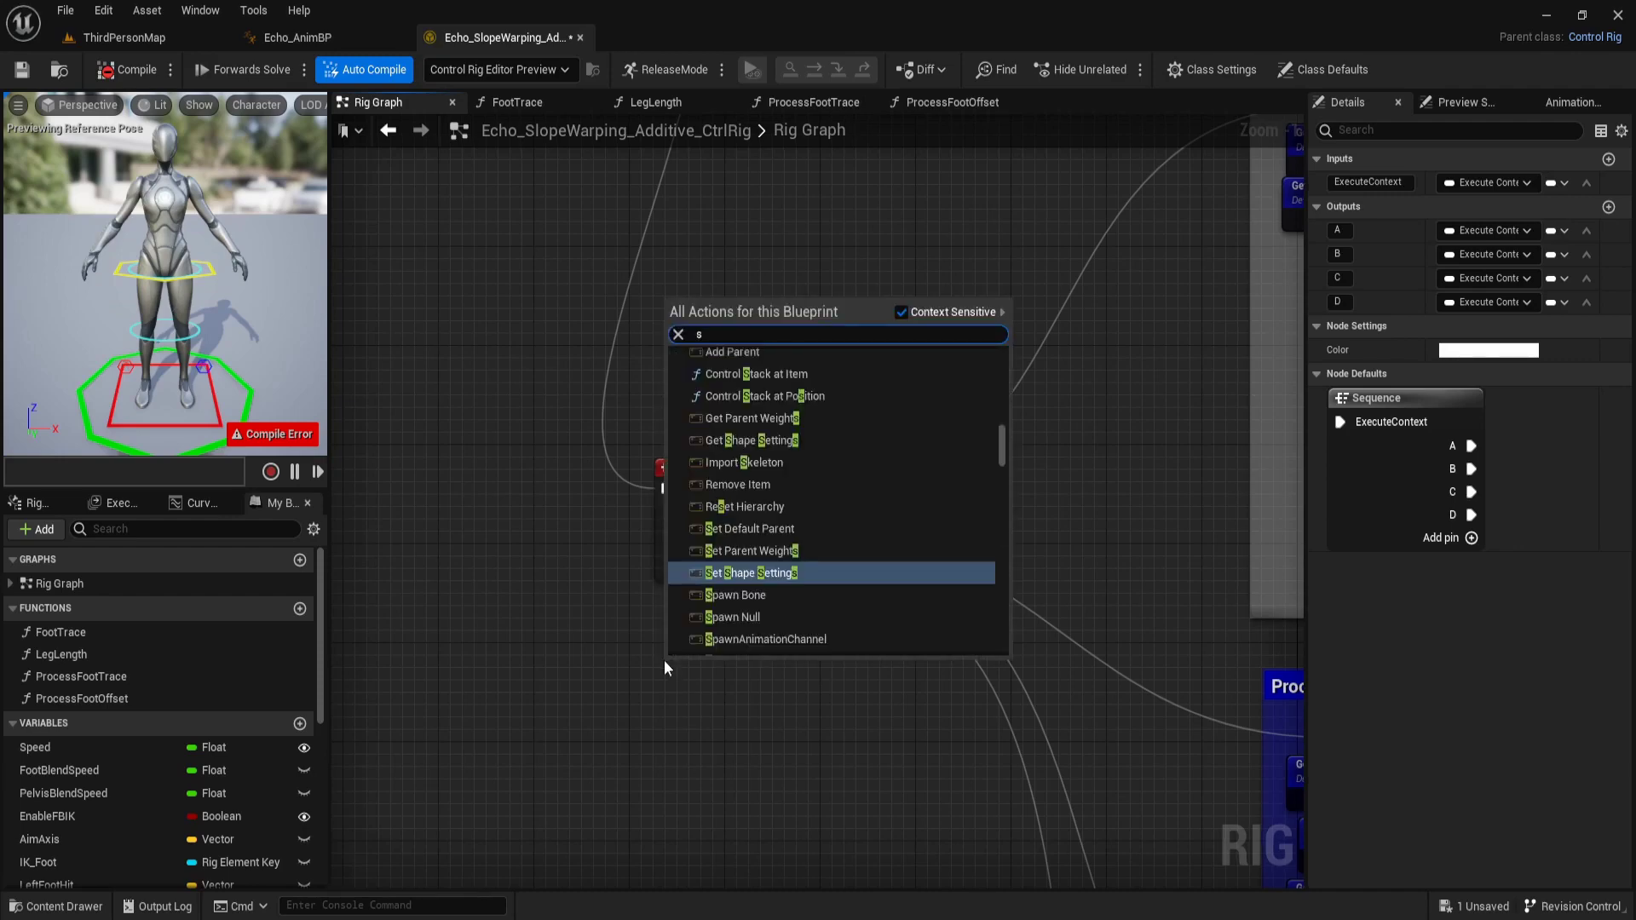
{"action": "type", "text": "eq"}
{"action": "key", "text": "Return"}
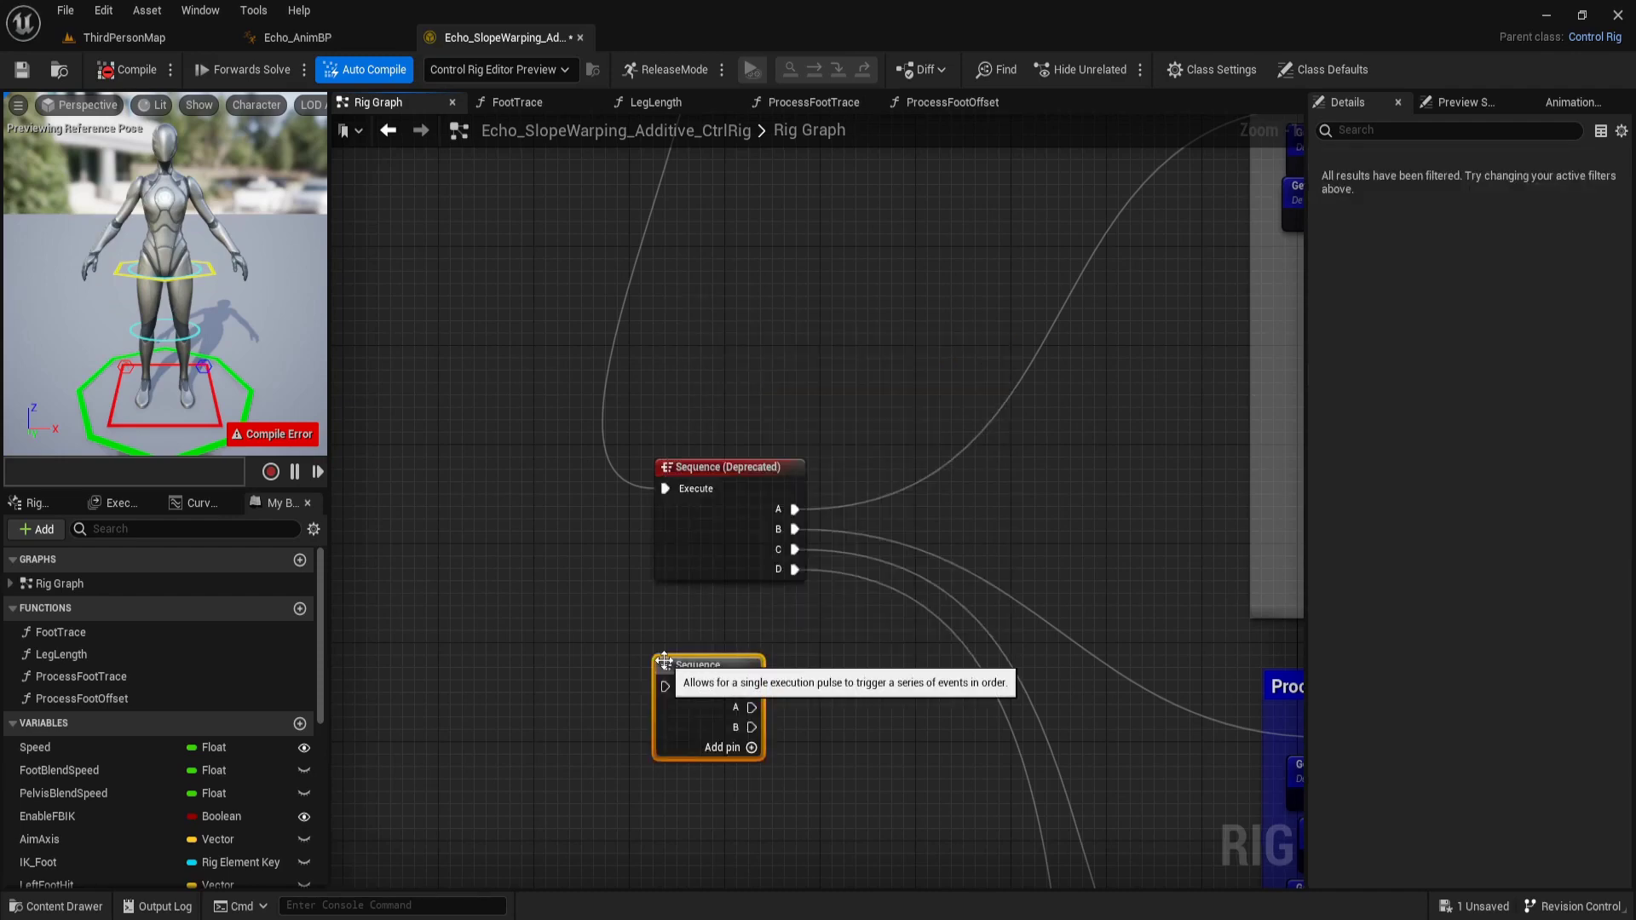
{"action": "left_click_drag", "start_coordinate": [663, 660], "coordinate": [674, 623]}
Move the Execute input and branches A–D onto the new Sequence, adding C and D outputs
{"action": "left_click_drag", "start_coordinate": [666, 488], "coordinate": [695, 651], "text": "ctrl"}
{"action": "left_click_drag", "start_coordinate": [791, 510], "coordinate": [762, 669], "text": "ctrl"}
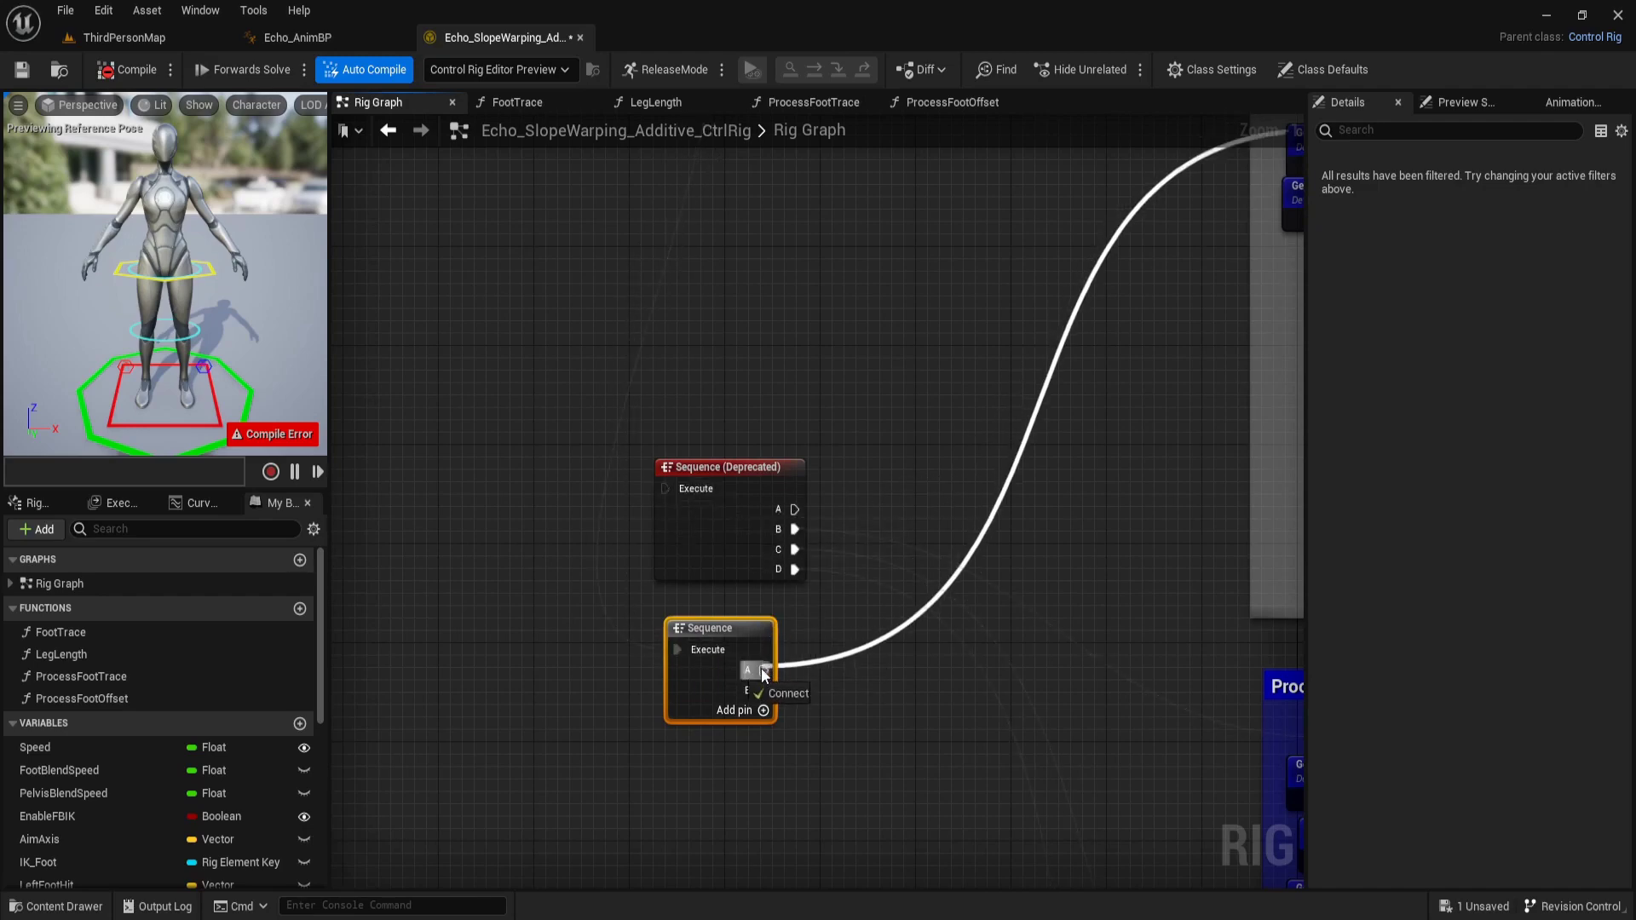
{"action": "left_click", "coordinate": [765, 709]}
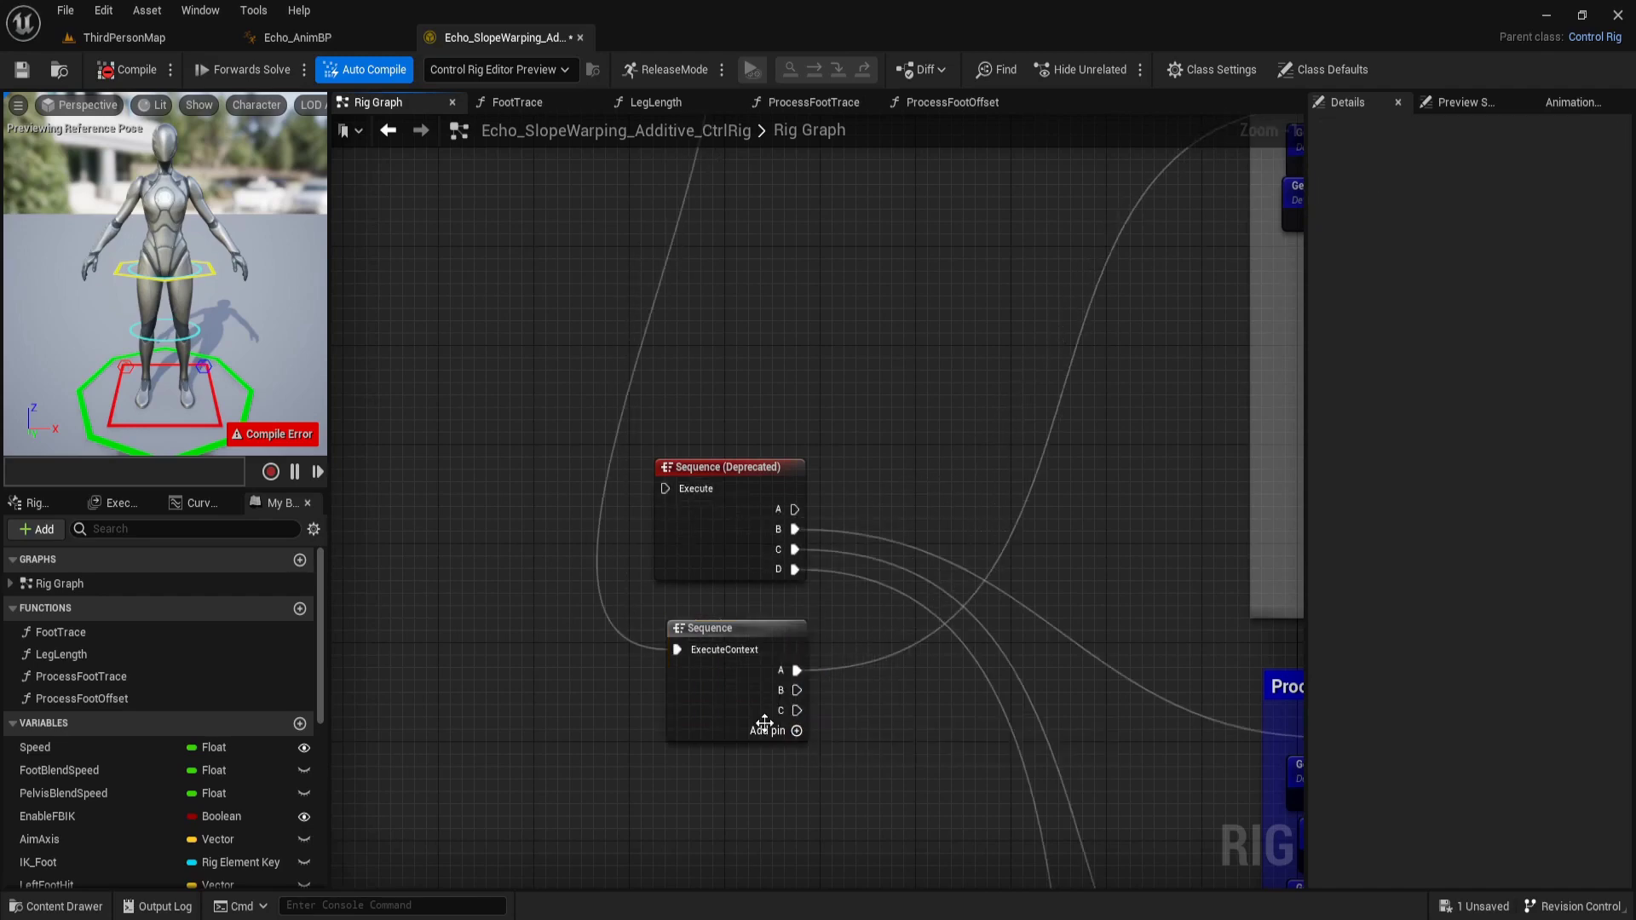
{"action": "left_click", "coordinate": [796, 730]}
{"action": "left_click_drag", "start_coordinate": [794, 529], "coordinate": [795, 690], "text": "ctrl"}
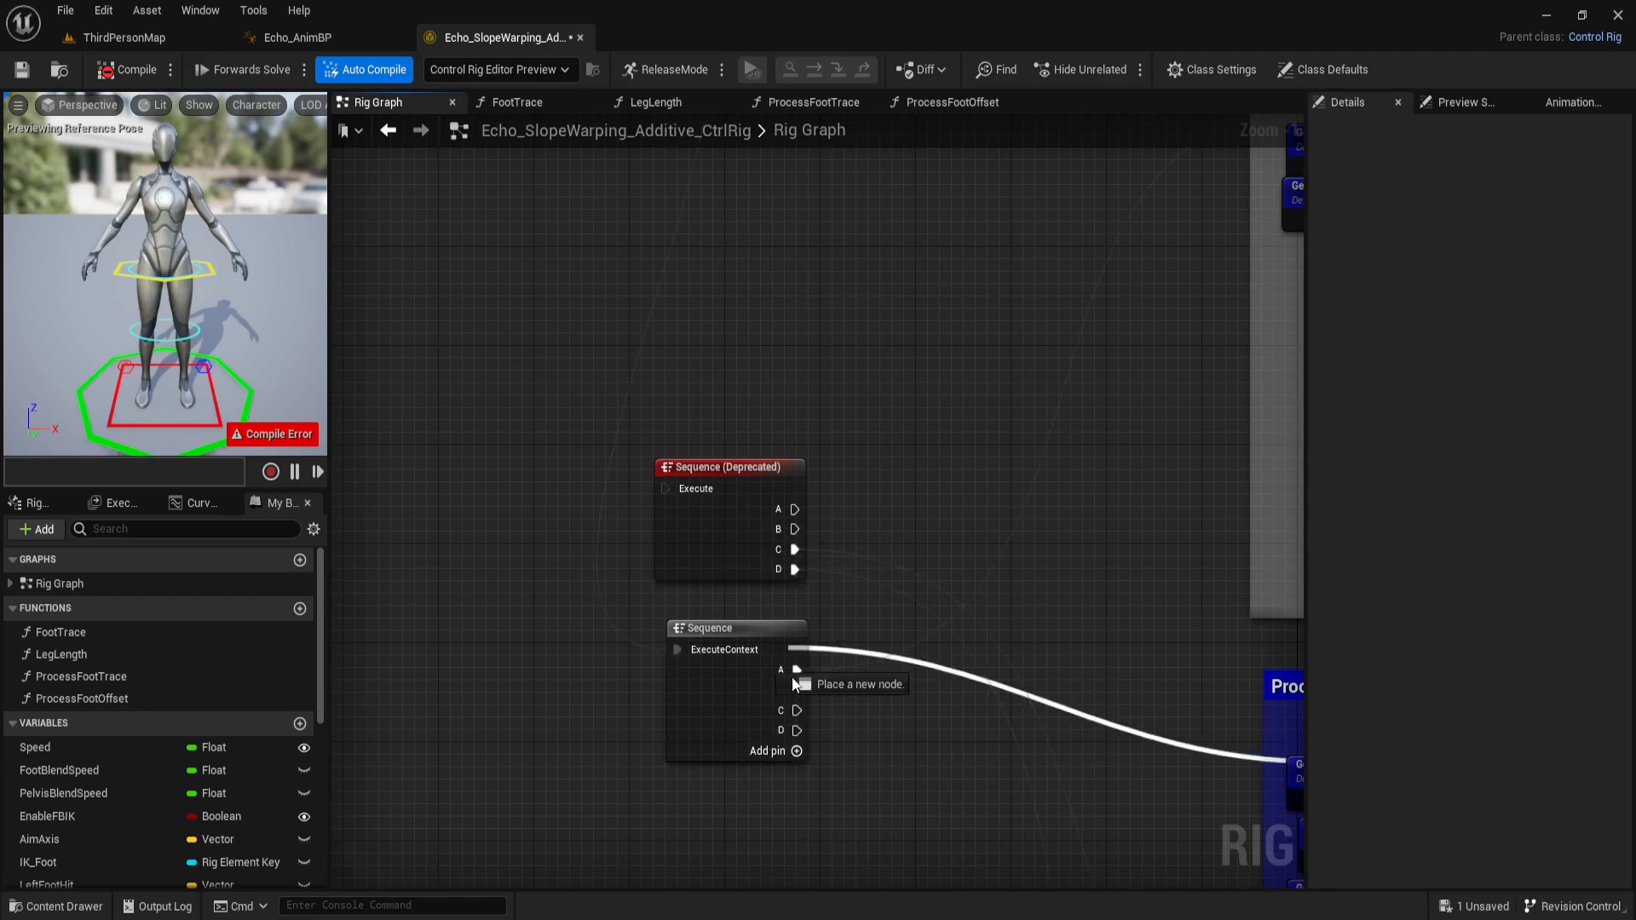
{"action": "left_click_drag", "start_coordinate": [794, 549], "coordinate": [796, 711], "text": "ctrl"}
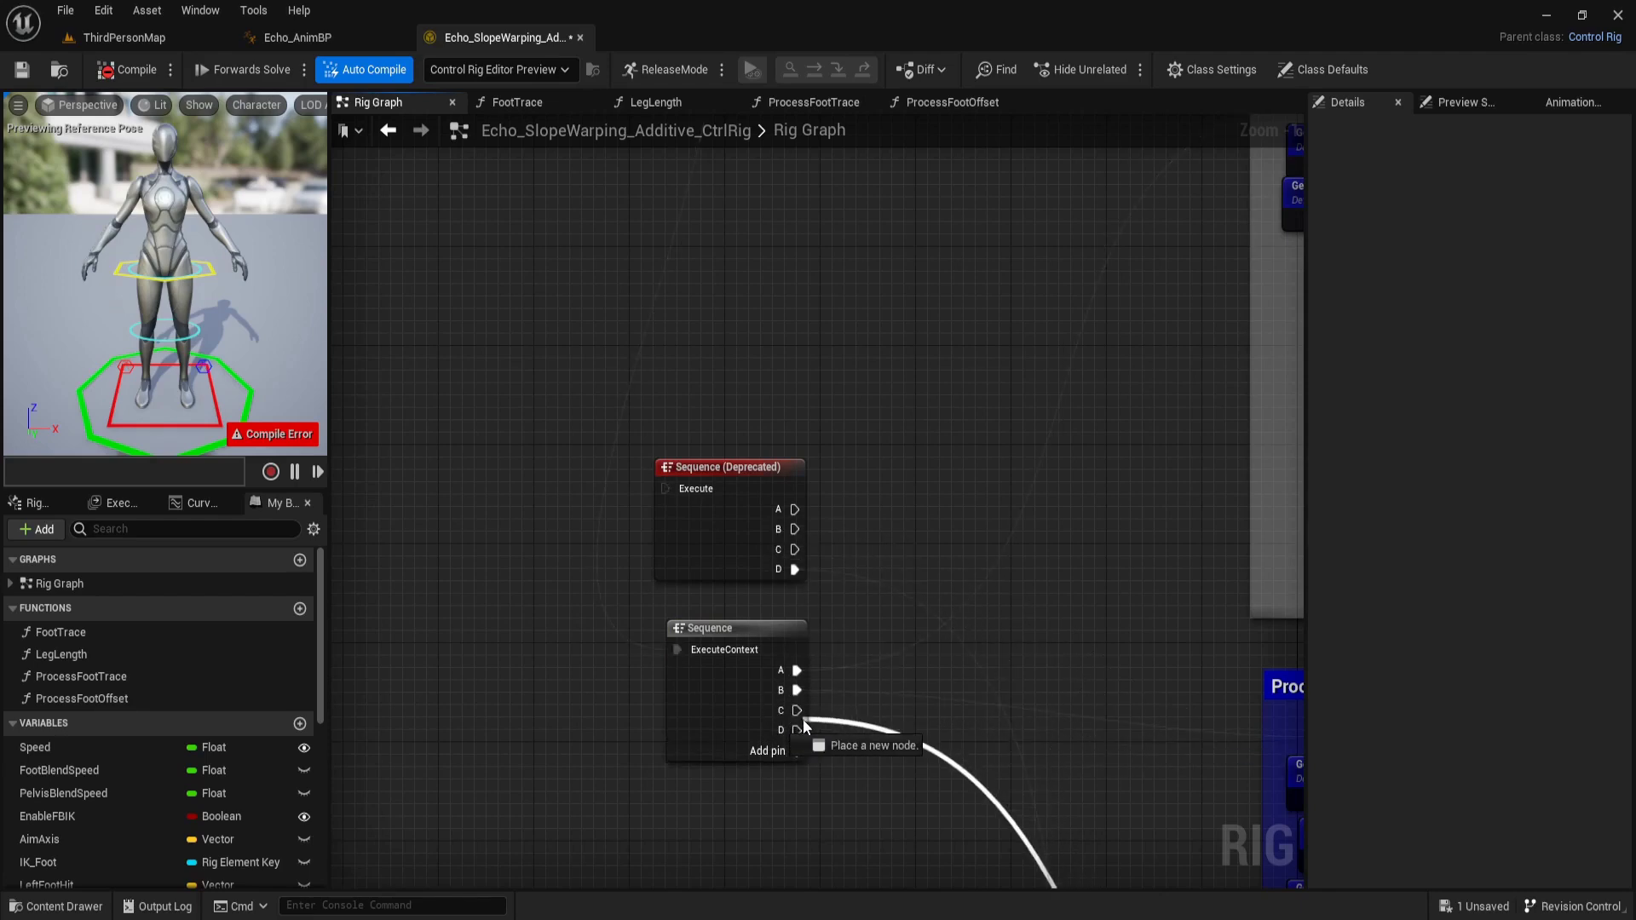
{"action": "left_click_drag", "start_coordinate": [794, 570], "coordinate": [796, 730], "text": "ctrl"}
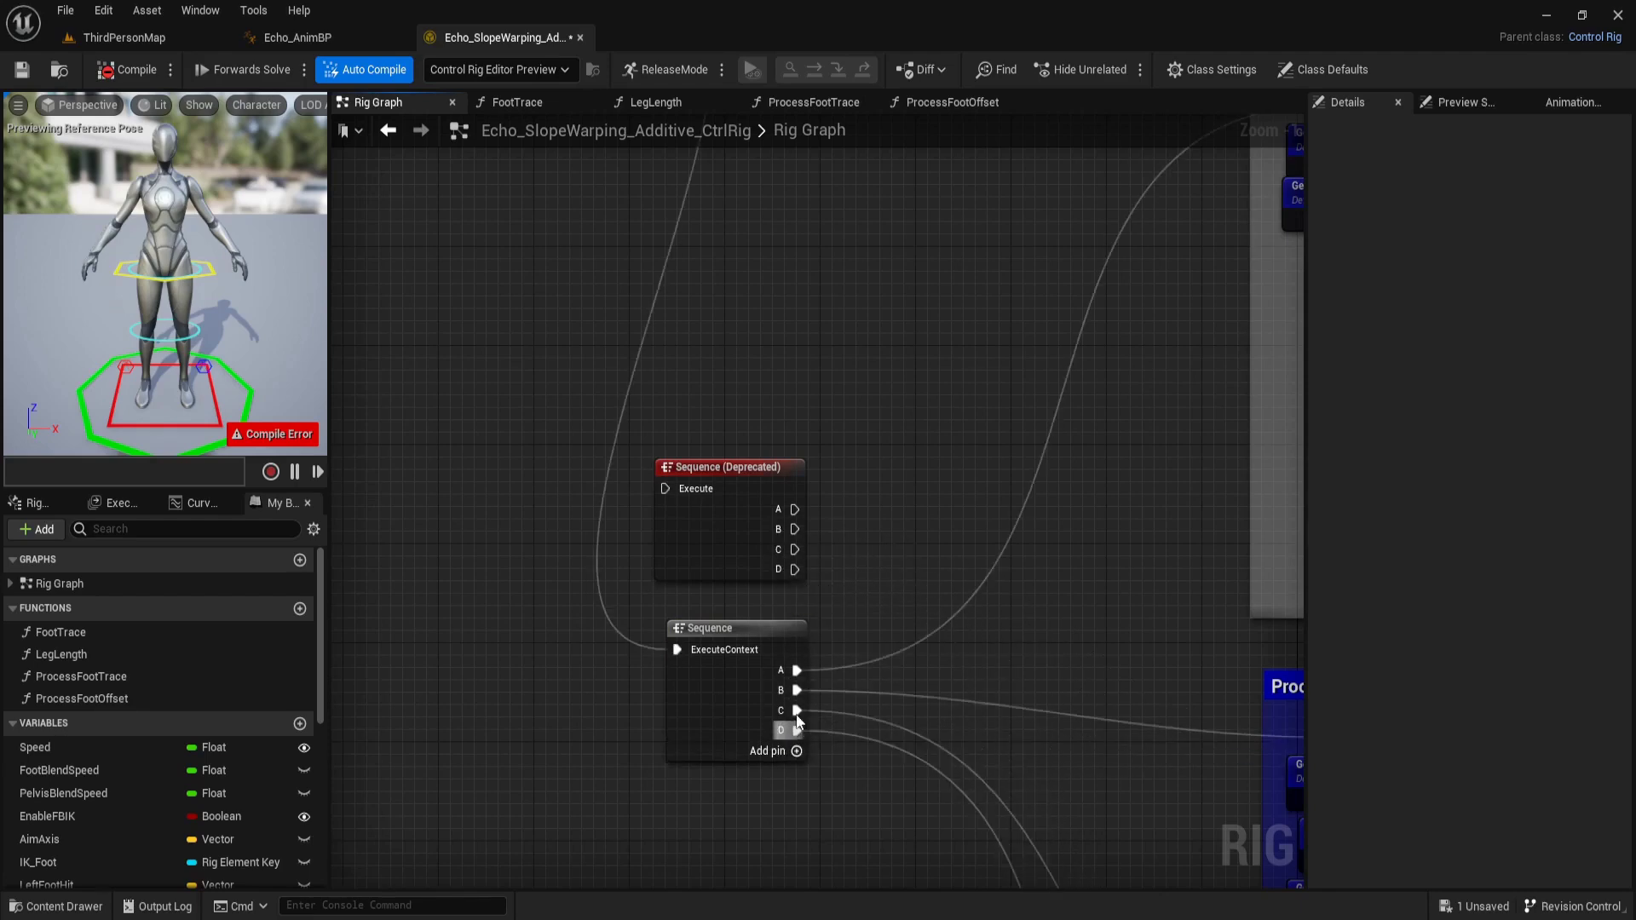
Delete Sequence (Deprecated) and move the new Sequence up into its place
{"action": "left_click", "coordinate": [728, 541]}
{"action": "key", "text": "Delete"}
{"action": "left_click_drag", "start_coordinate": [763, 617], "coordinate": [749, 498]}
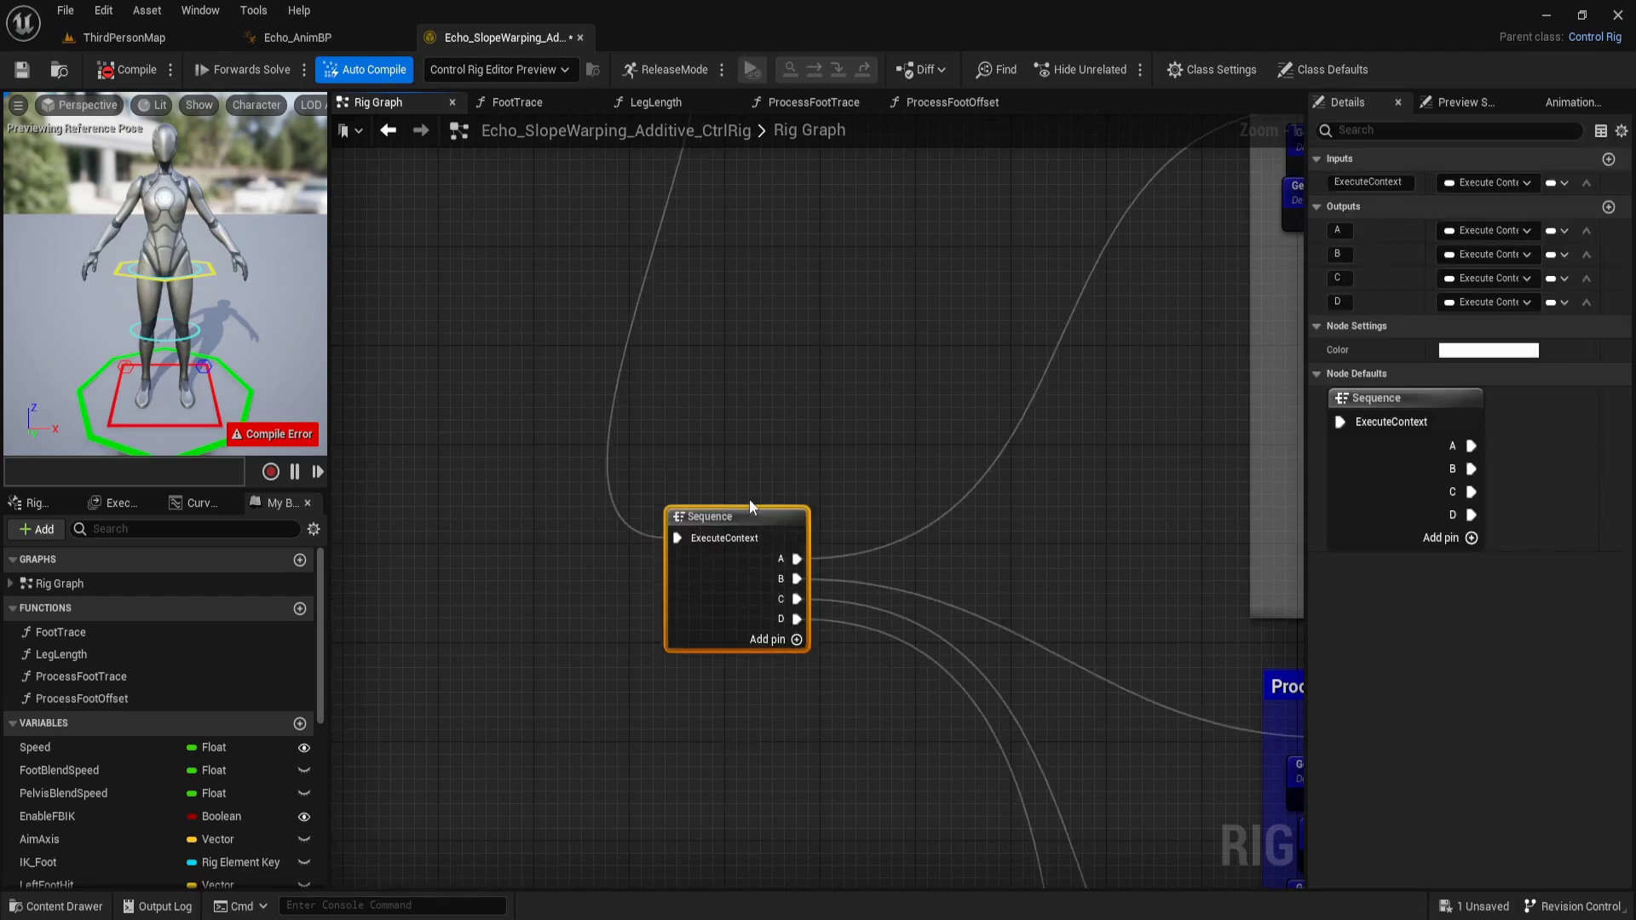
{"action": "scroll", "coordinate": [856, 370], "scroll_direction": "down", "scroll_amount": 2}
{"action": "scroll", "coordinate": [1055, 397], "scroll_direction": "down", "scroll_amount": 5}
{"action": "scroll", "coordinate": [1056, 398], "scroll_direction": "up", "scroll_amount": 2}
{"action": "scroll", "coordinate": [766, 508], "scroll_direction": "up", "scroll_amount": 2}
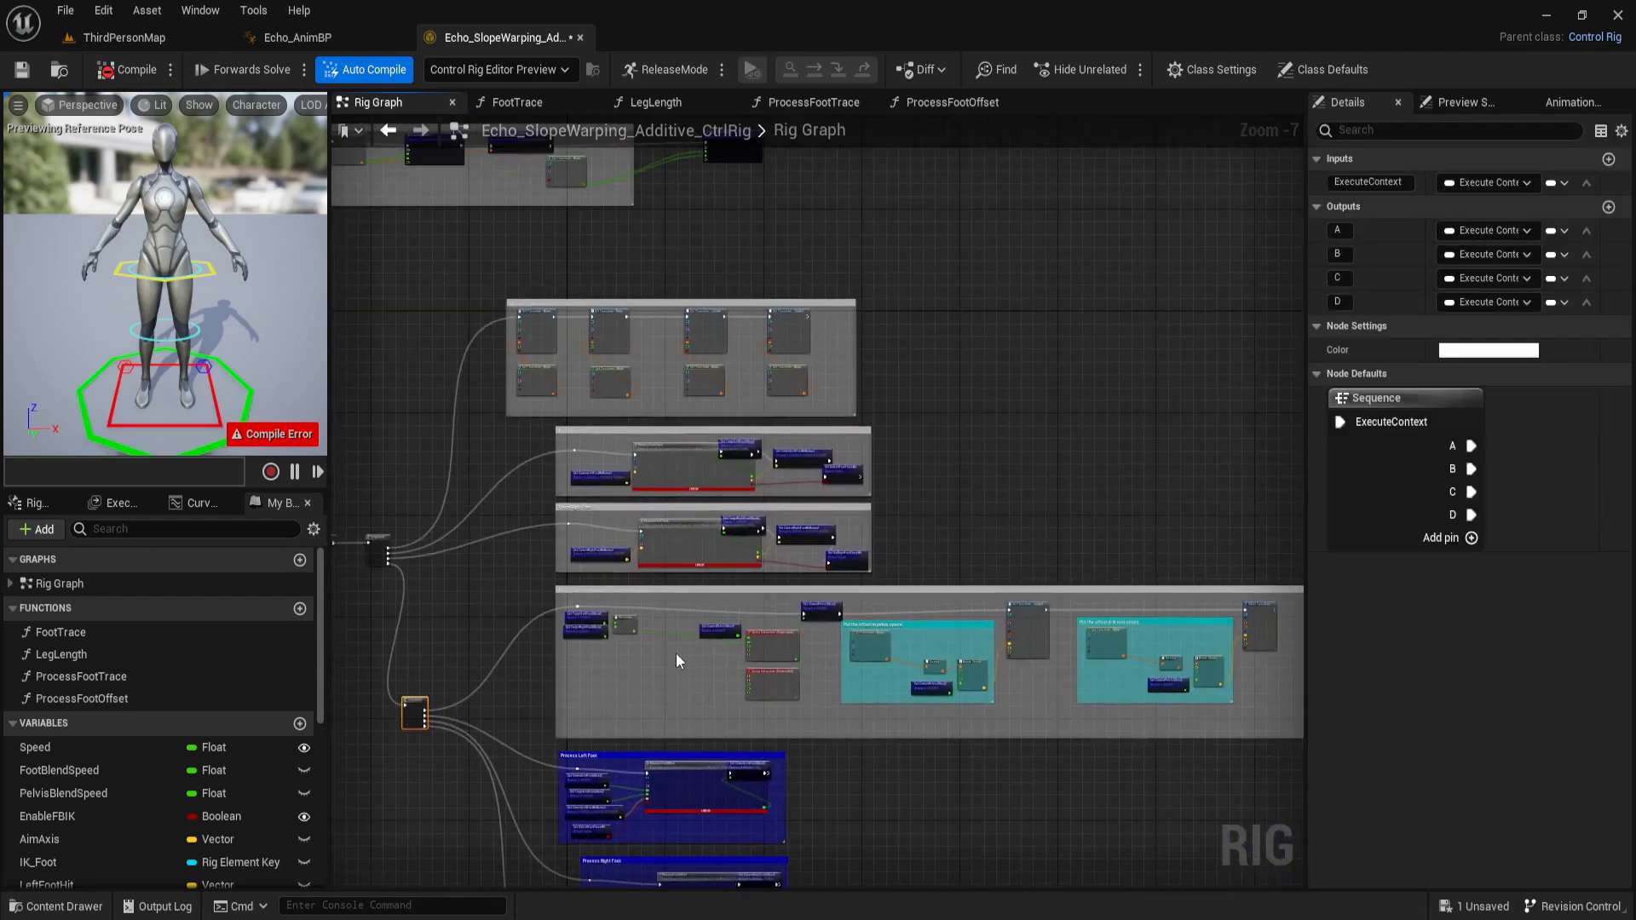
{"action": "scroll", "coordinate": [665, 639], "scroll_direction": "up", "scroll_amount": 1}
{"action": "right_click_drag", "start_coordinate": [906, 566], "coordinate": [877, 308]}
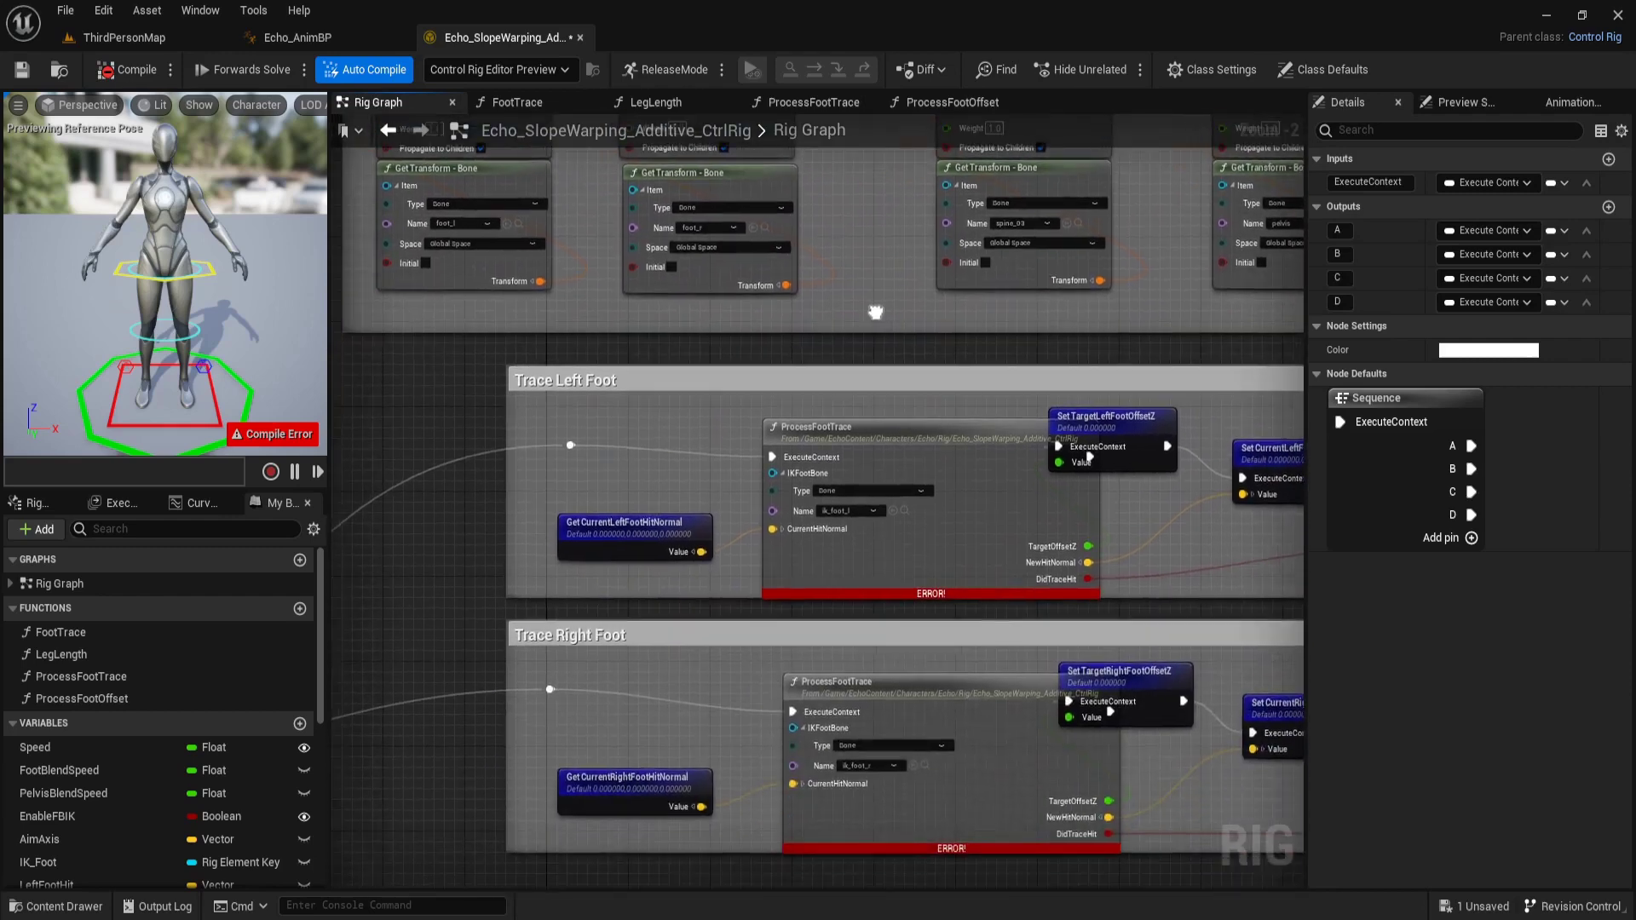
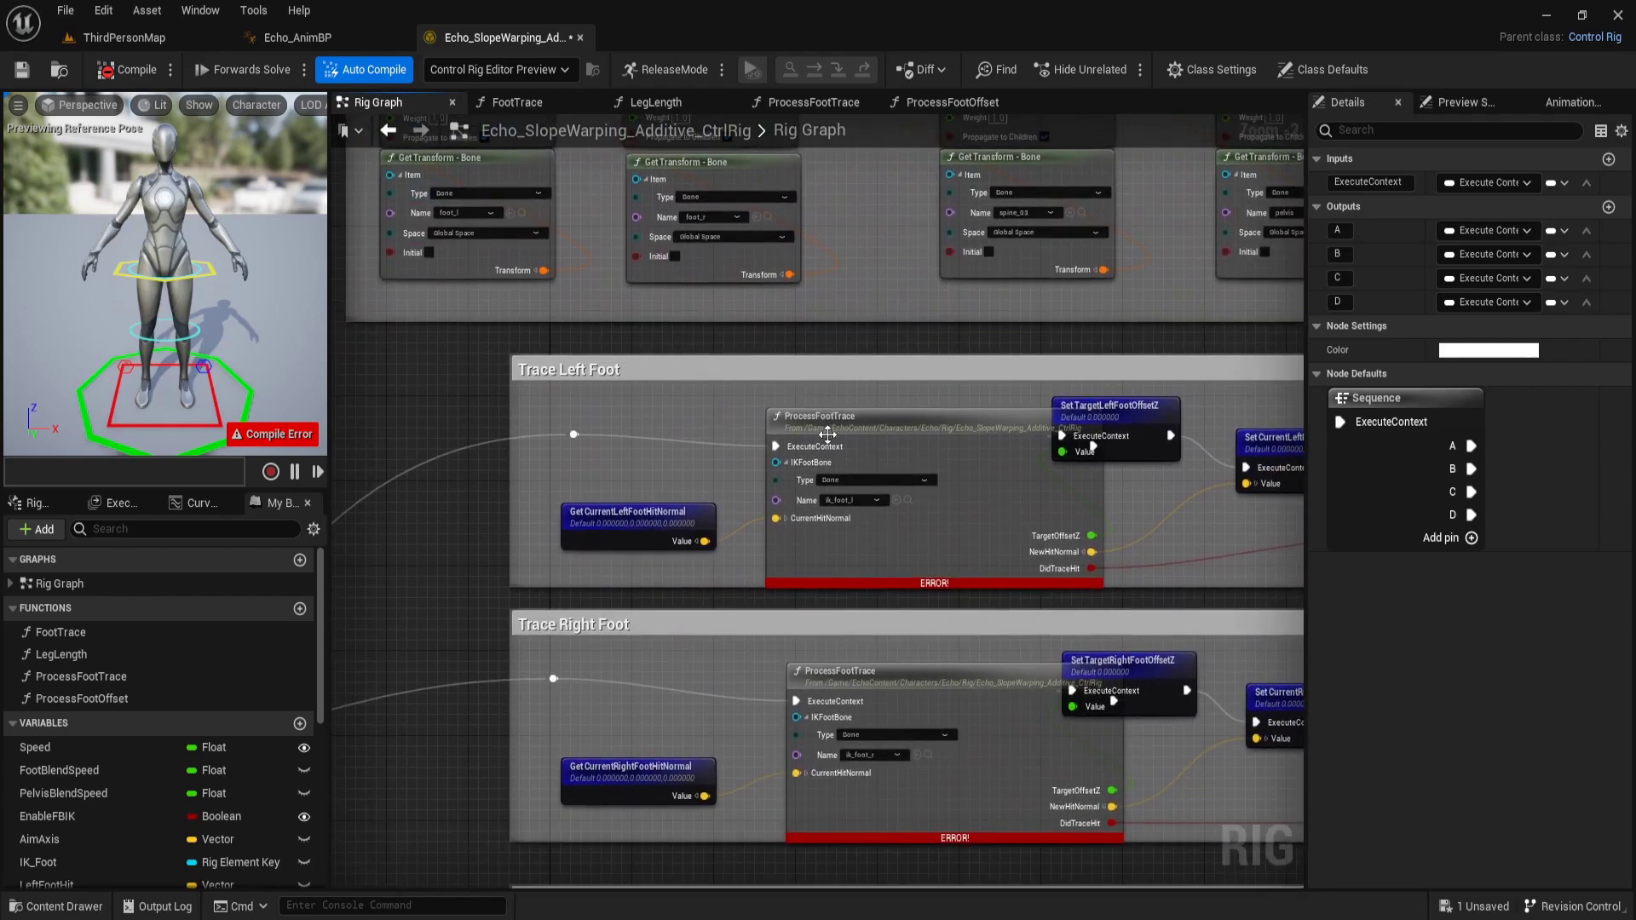
Add a ProcessFootTrace node to Trace Left Foot and join it into the execution chain
{"action": "scroll", "coordinate": [825, 356], "scroll_direction": "up", "scroll_amount": 1}
{"action": "left_click", "coordinate": [760, 339]}
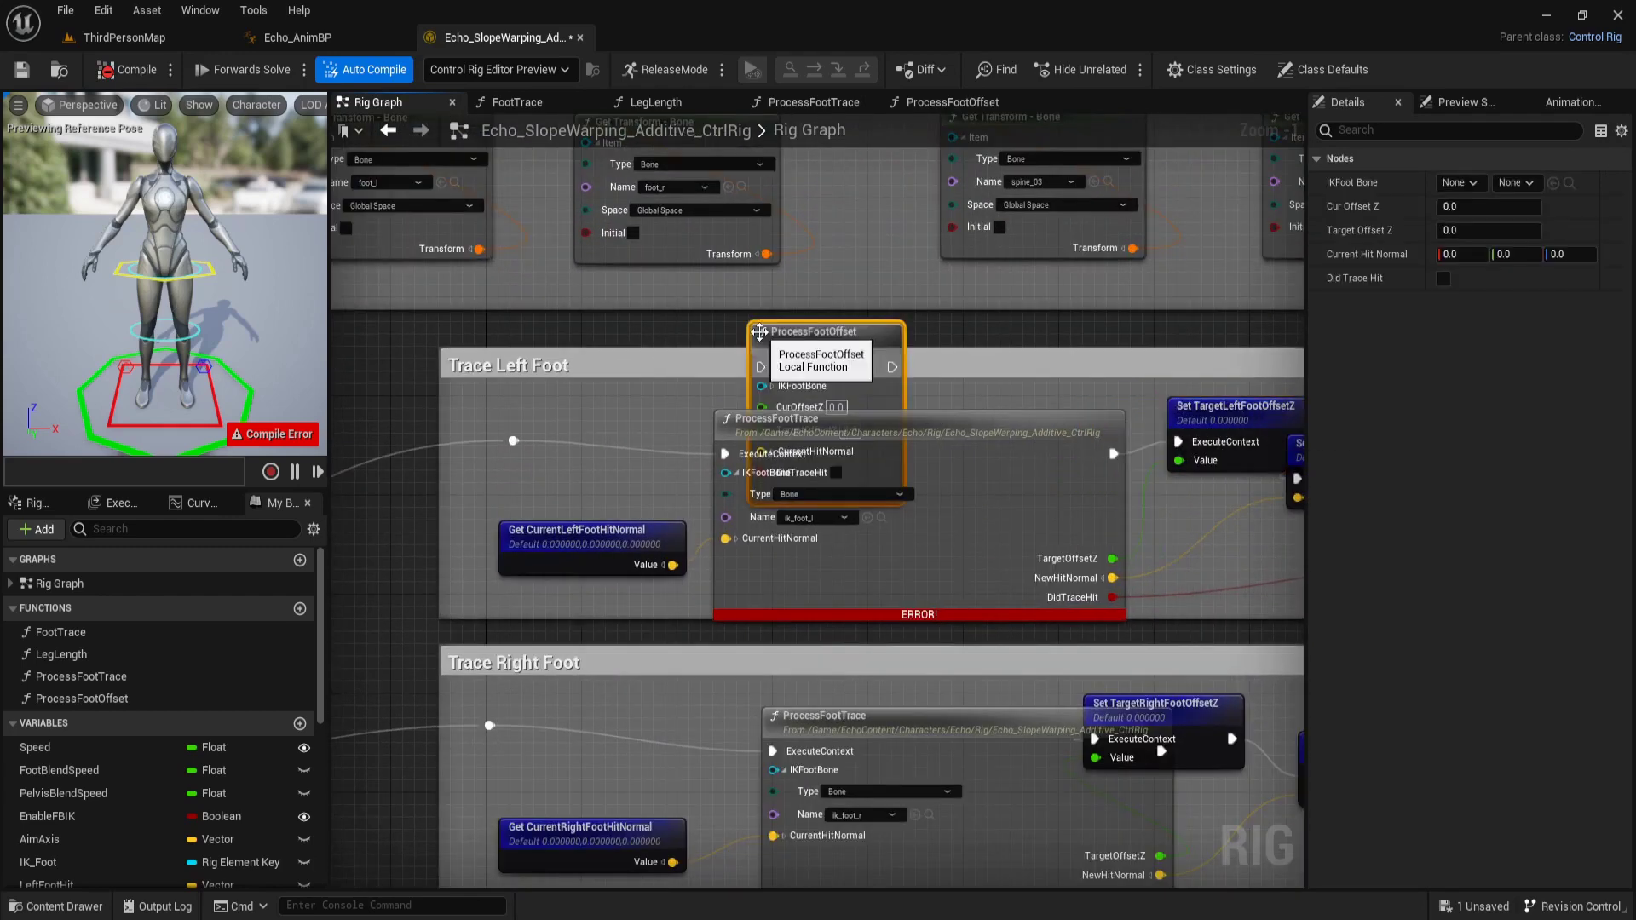
{"action": "right_click", "coordinate": [761, 339]}
{"action": "type", "text": "pro"}
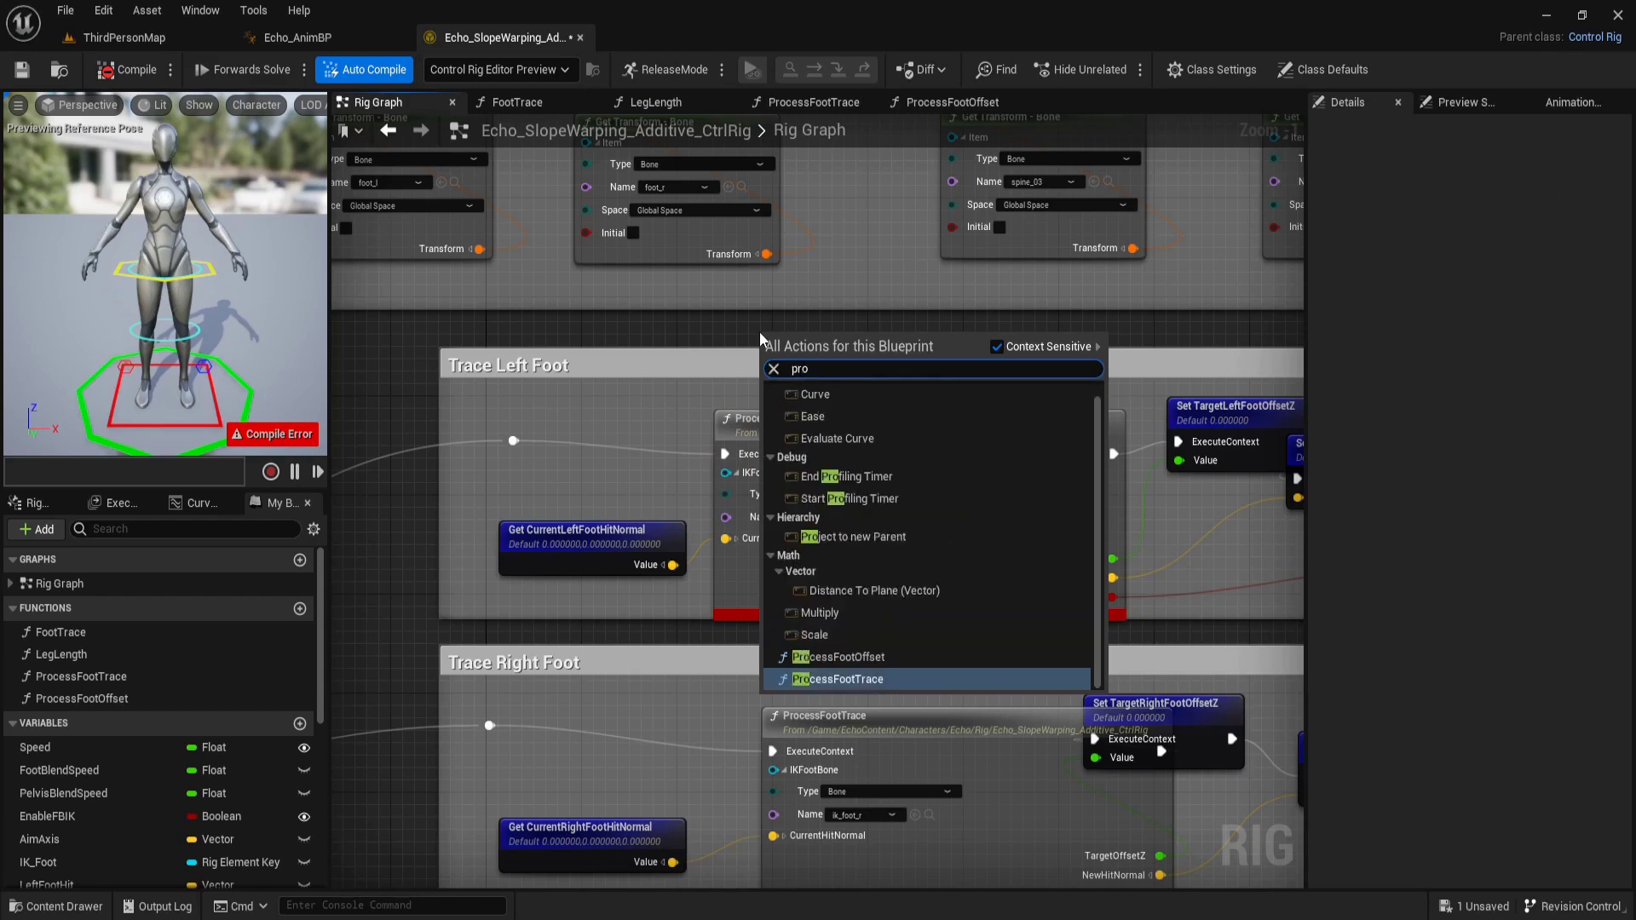
{"action": "key", "text": "Return"}
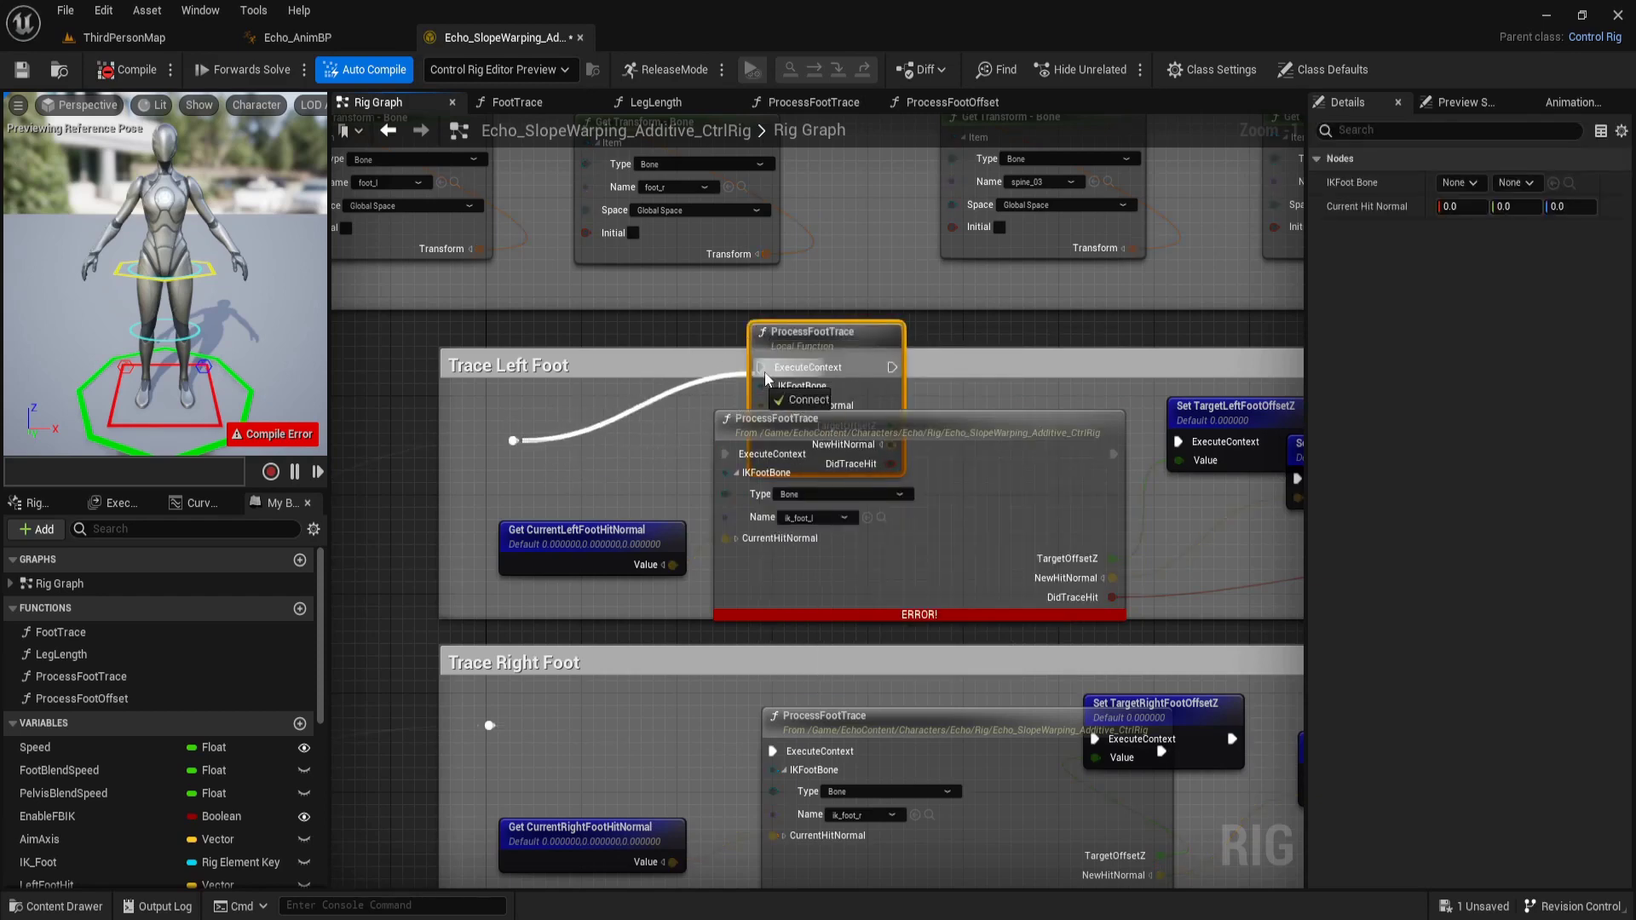
{"action": "mouse_move", "coordinate": [892, 367]}
{"action": "left_mouse_down"}
{"action": "mouse_move", "coordinate": [1176, 426]}
{"action": "mouse_move", "coordinate": [1177, 442]}
{"action": "left_mouse_up"}
{"action": "left_click_drag", "start_coordinate": [1012, 431], "coordinate": [1014, 505]}
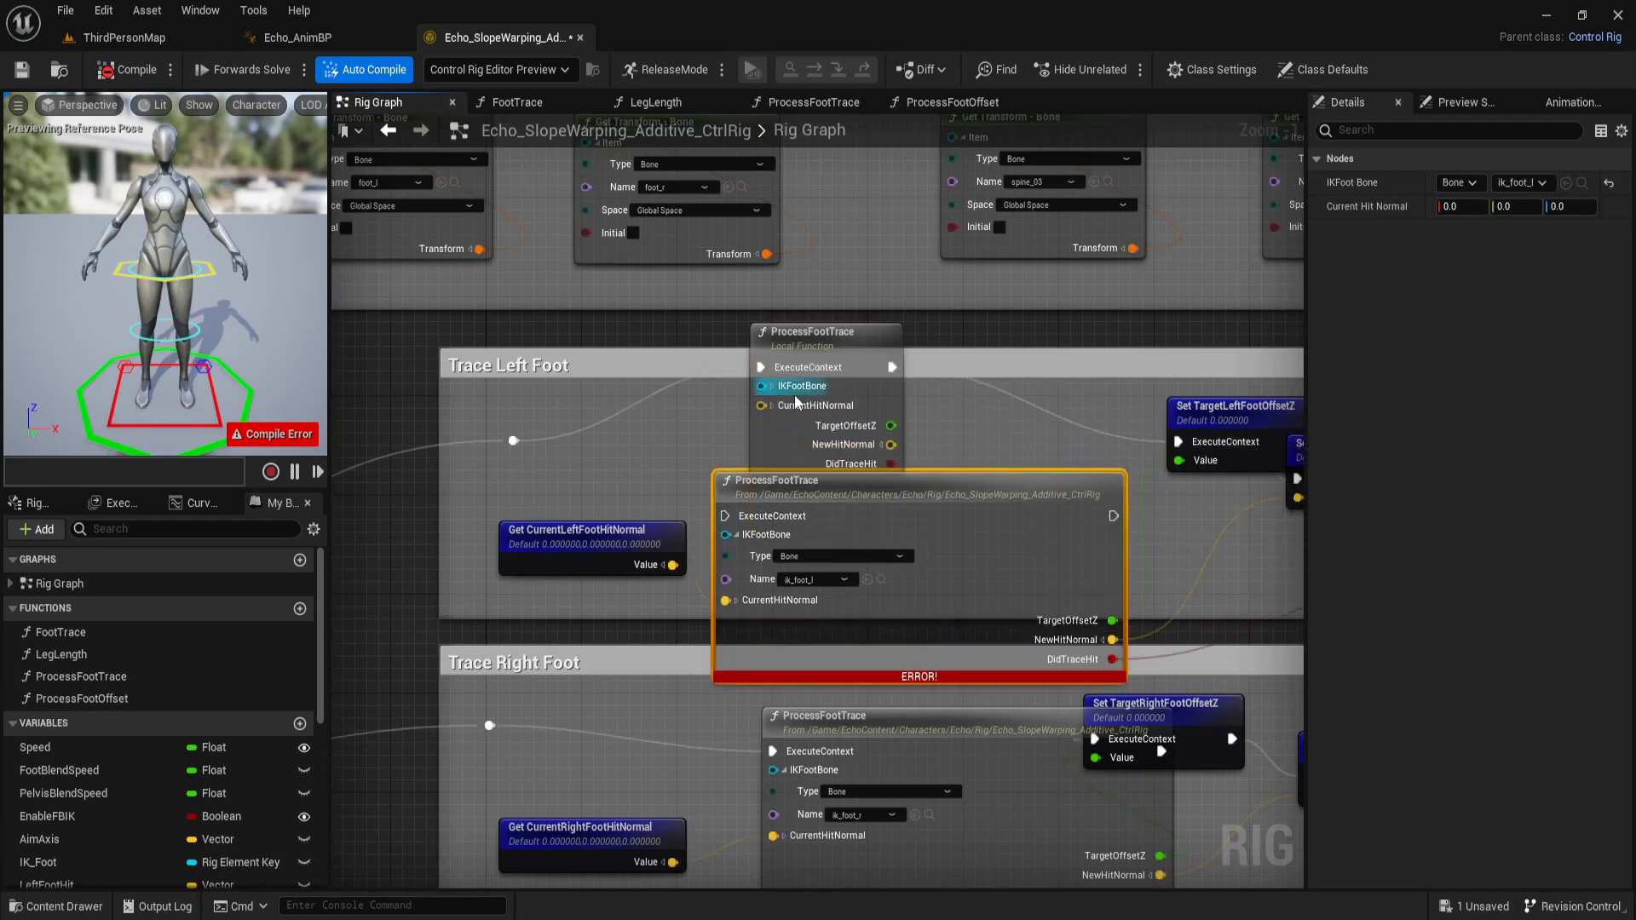
Set the new node's IKFootBone to type Bone, name ik_foot_l
{"action": "left_click", "coordinate": [772, 387]}
{"action": "left_click_drag", "start_coordinate": [892, 343], "coordinate": [904, 281]}
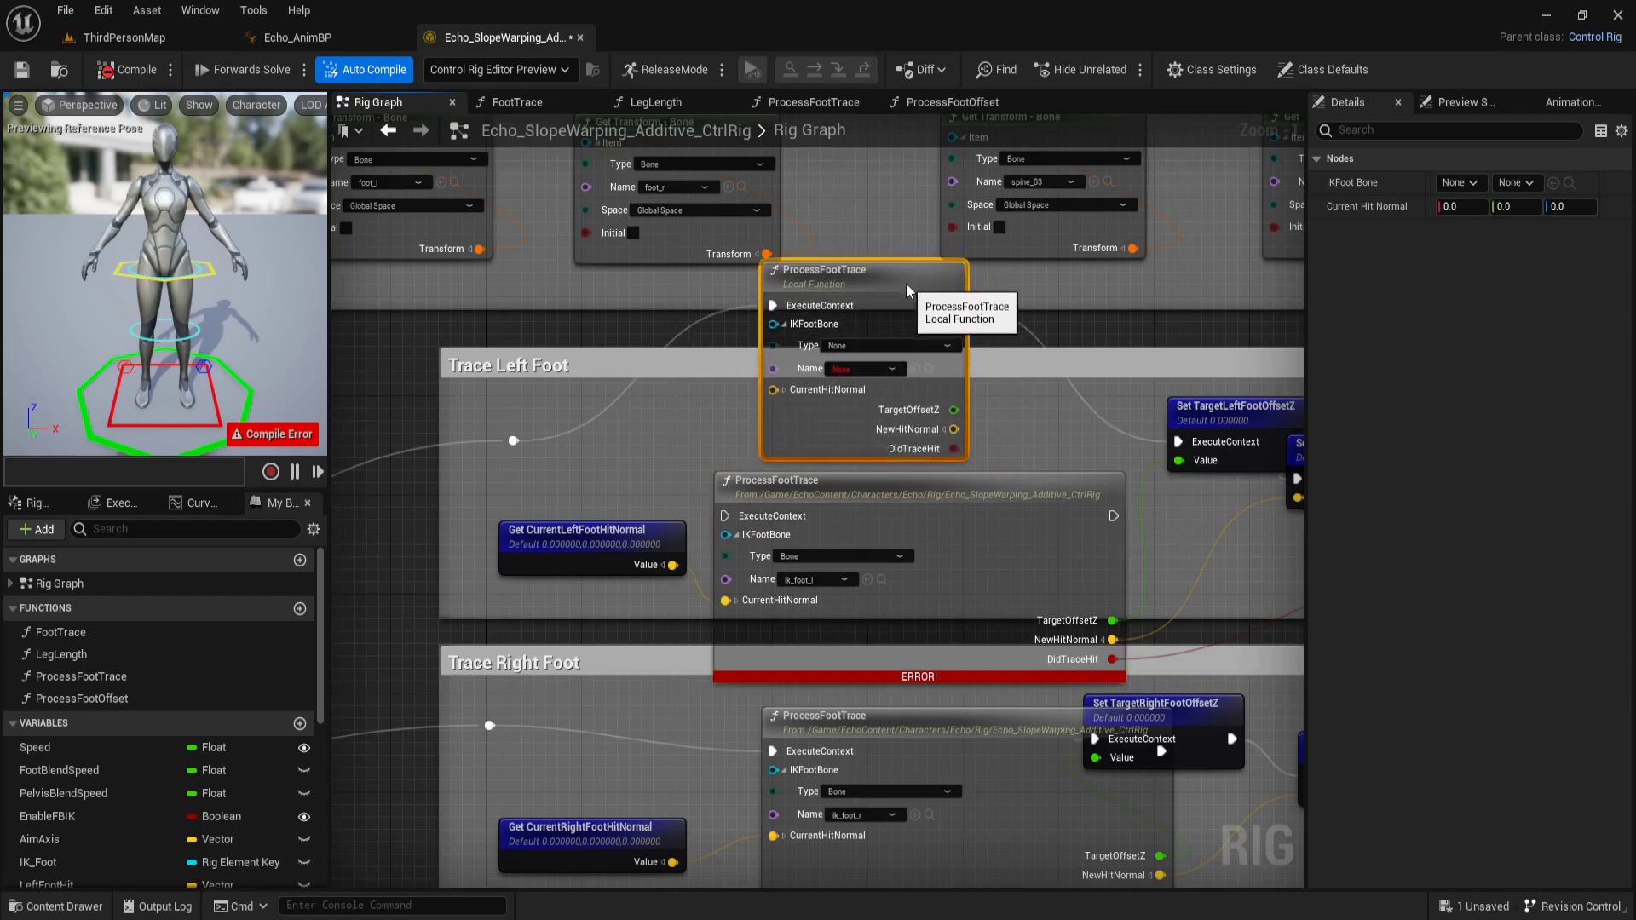
{"action": "left_click", "coordinate": [866, 344]}
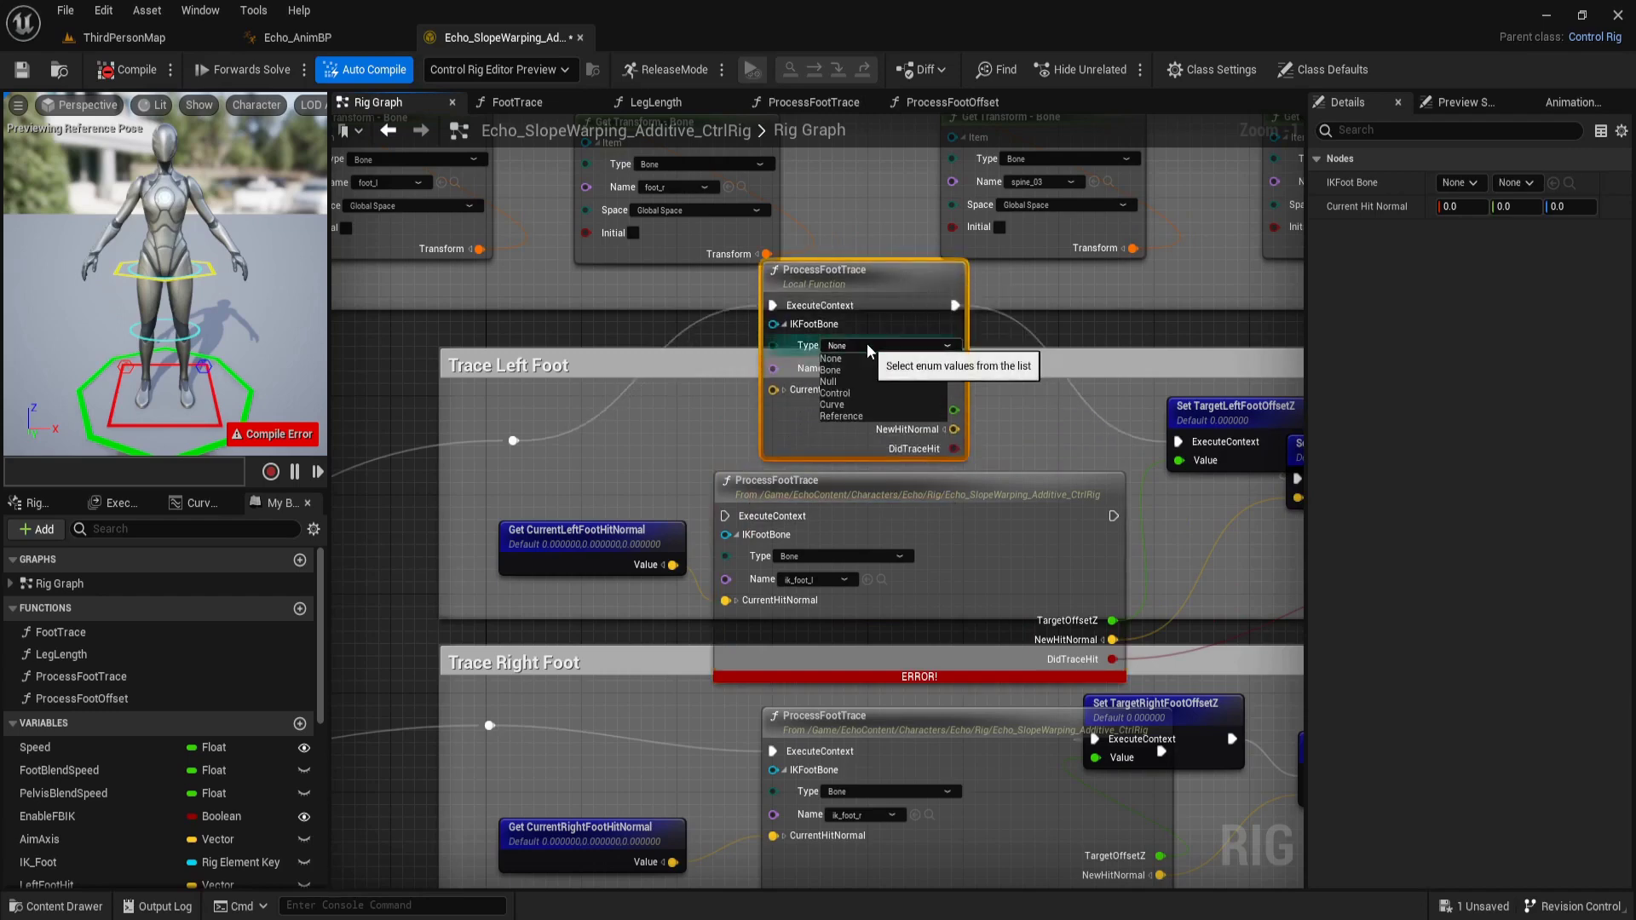
{"action": "left_click", "coordinate": [860, 368]}
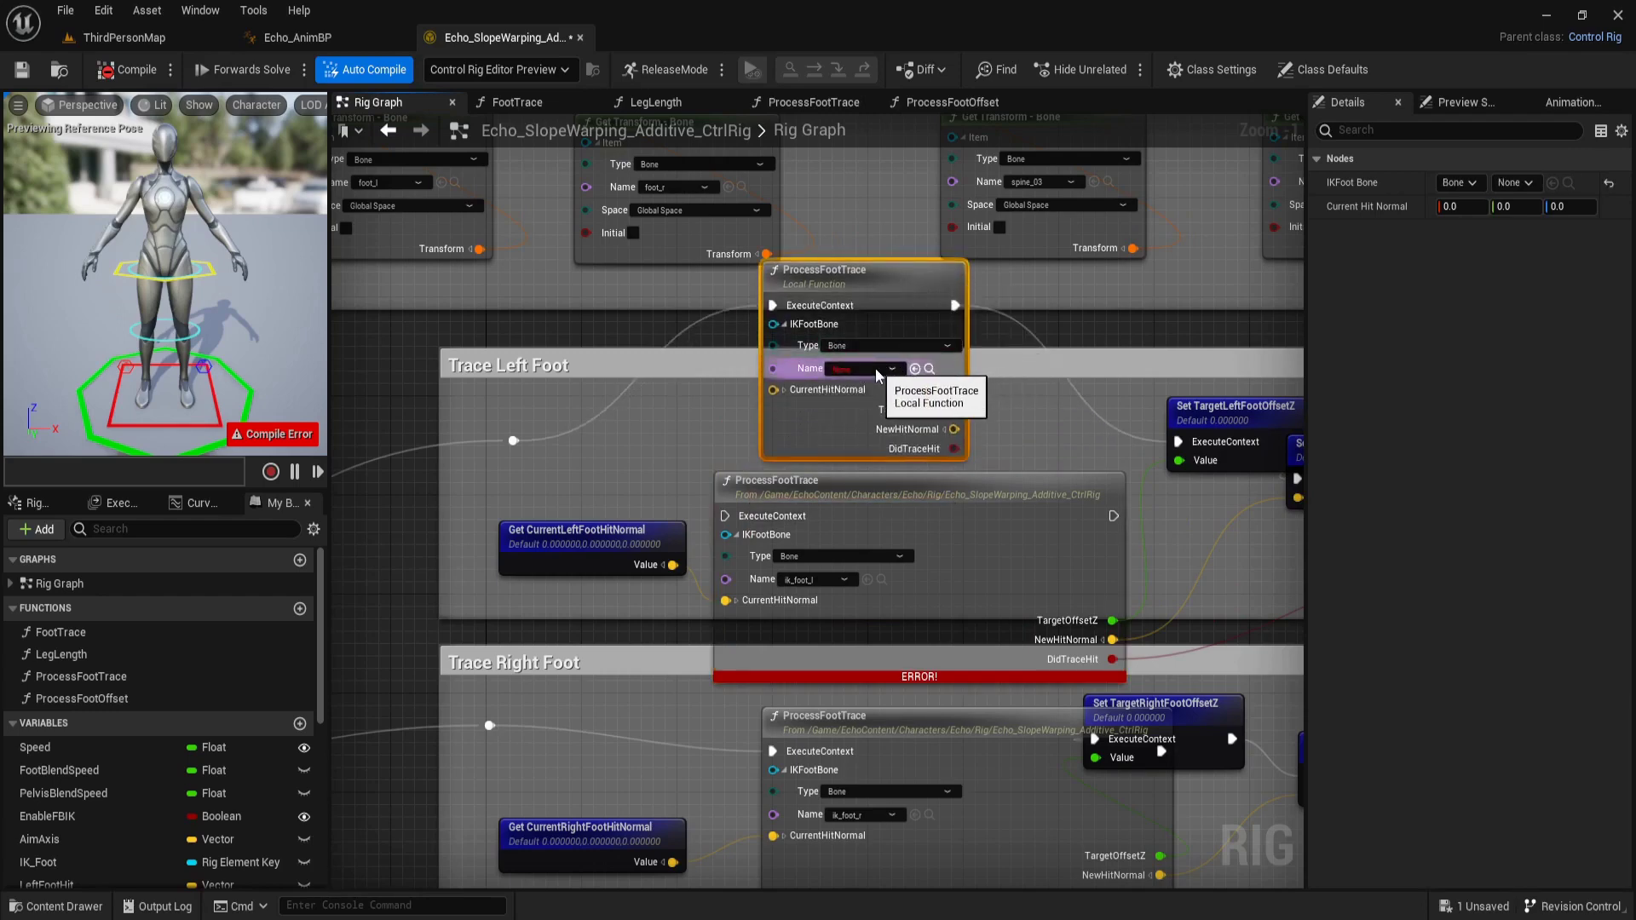
{"action": "left_click", "coordinate": [875, 369]}
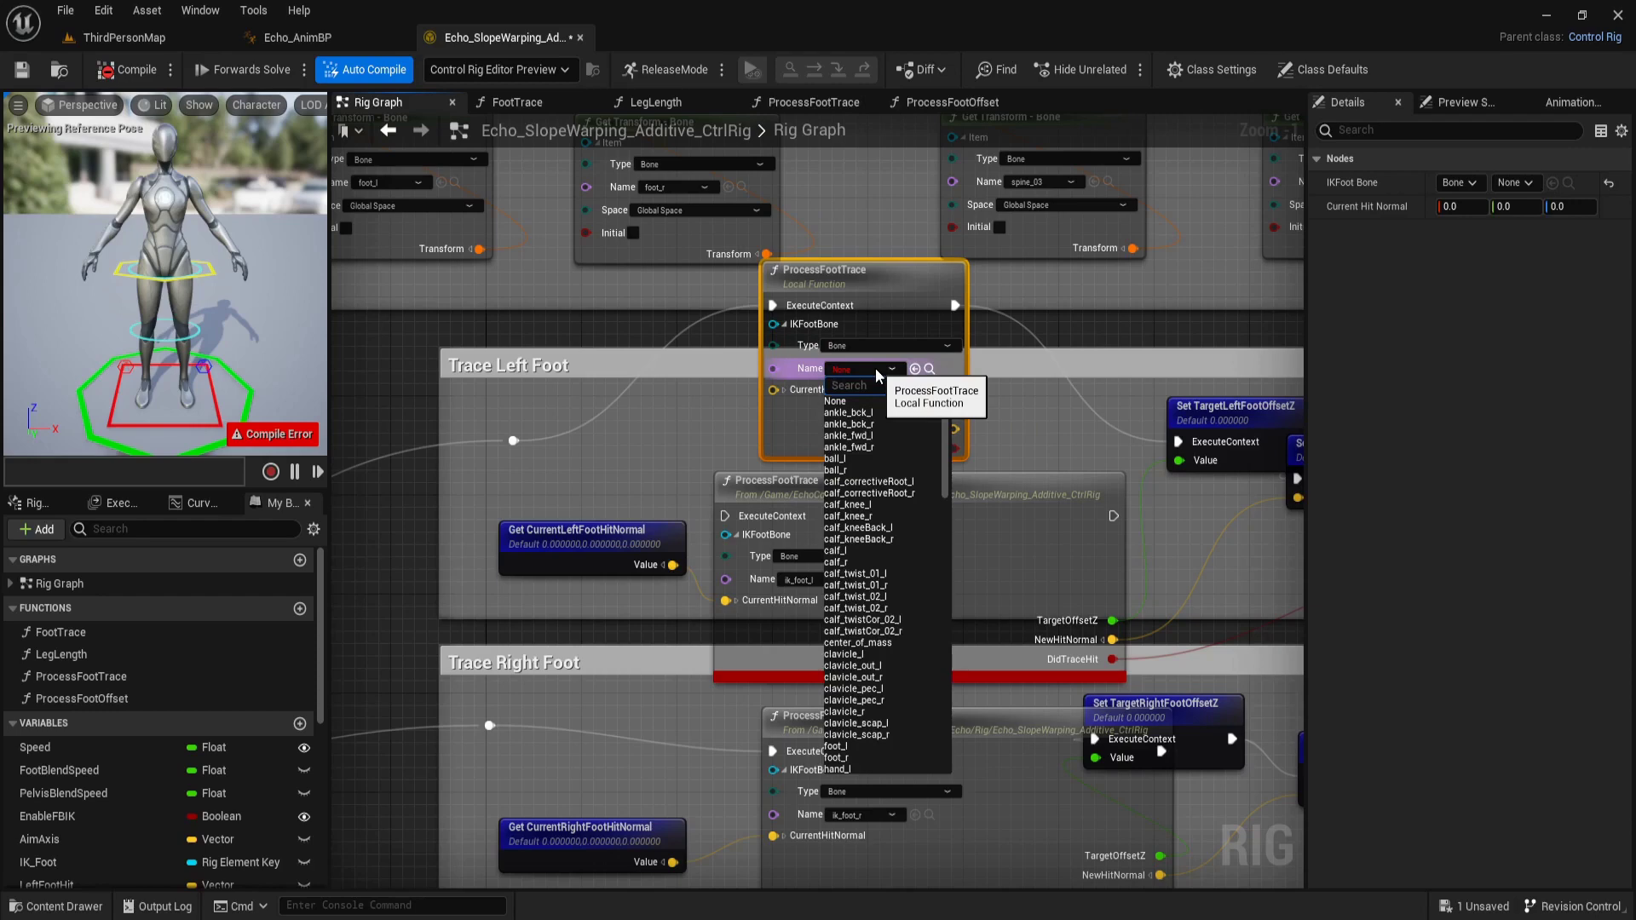
{"action": "type", "text": "ik"}
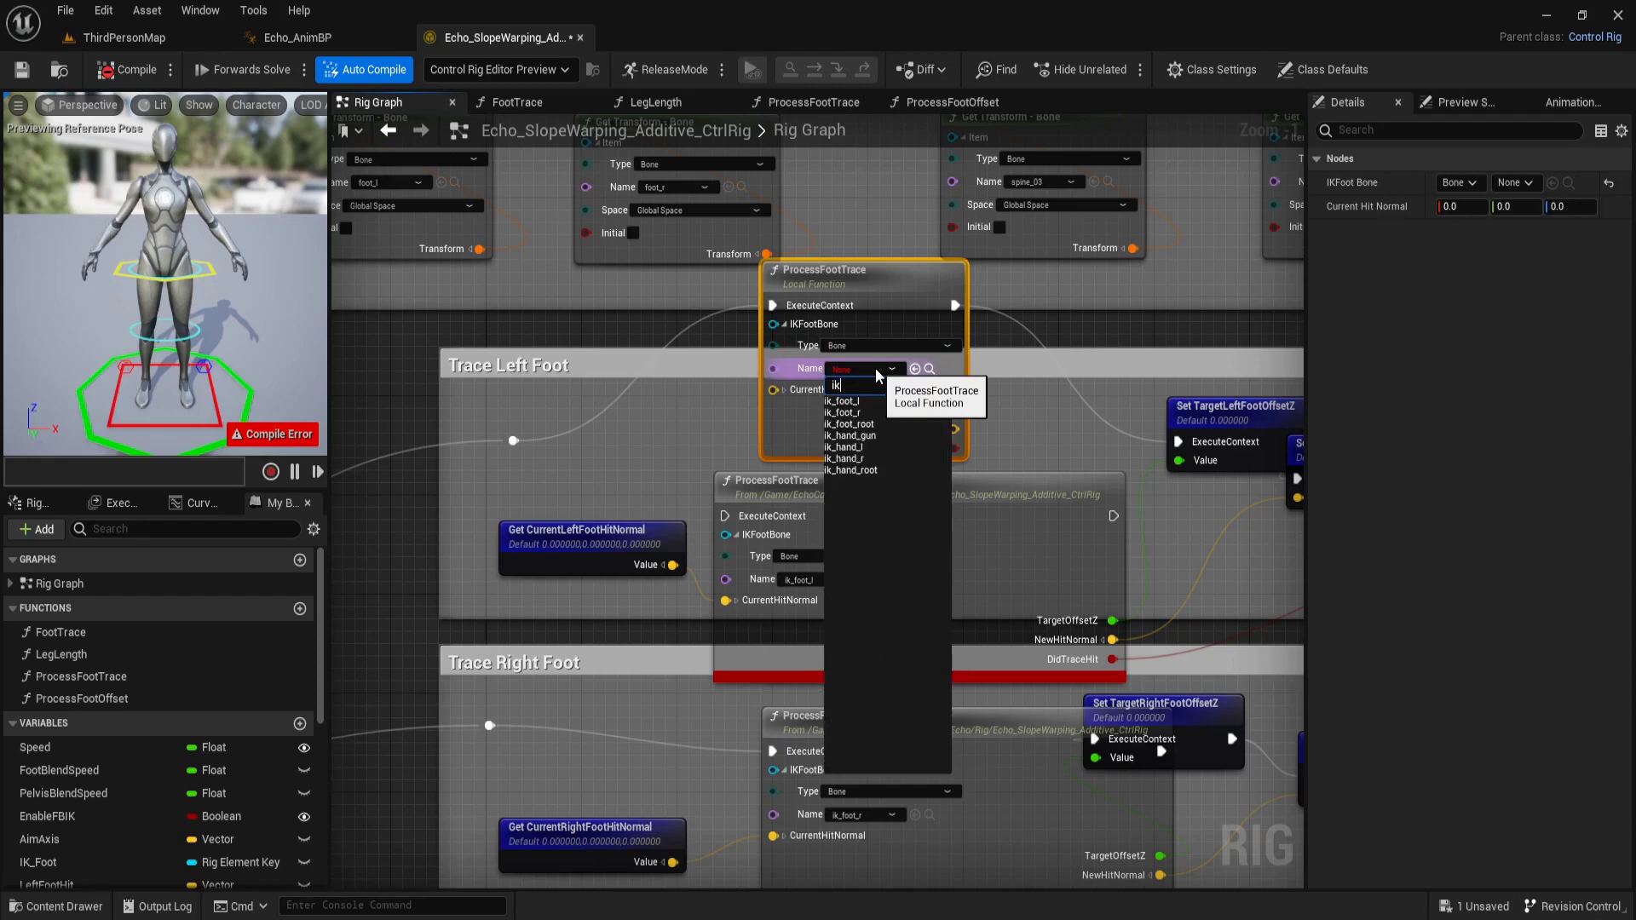
{"action": "left_click", "coordinate": [892, 398]}
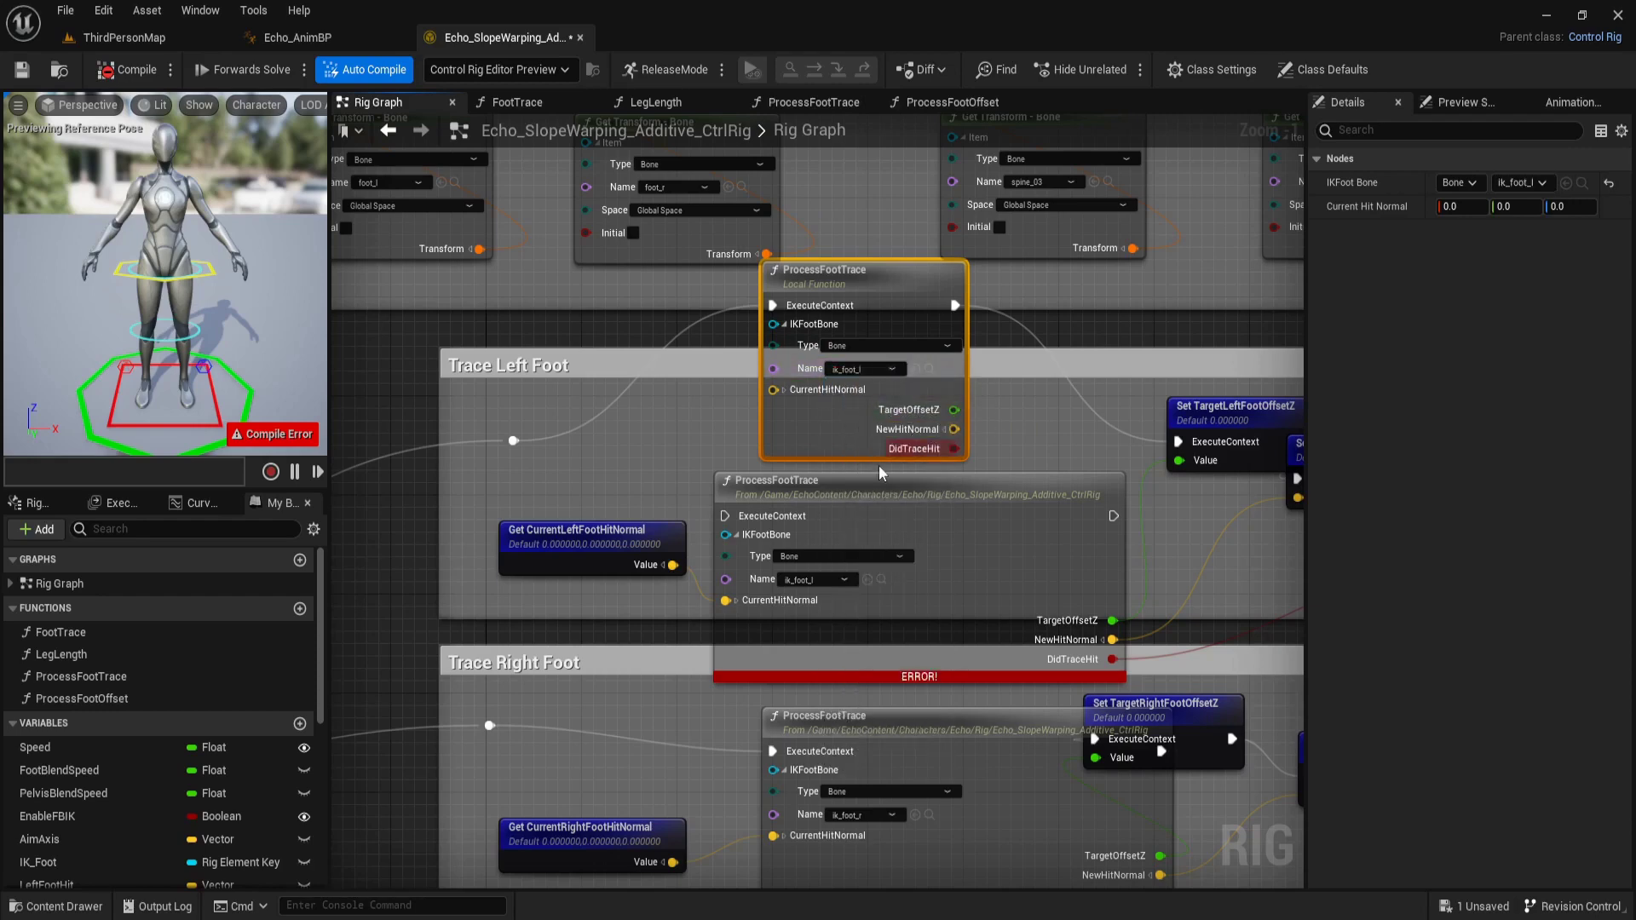
Wire CurrentLeftFootHitNormal into the node, and TargetOffsetZ, NewHitNormal, DidTraceHit into the left-foot setters
{"action": "left_click_drag", "start_coordinate": [677, 569], "coordinate": [876, 407]}
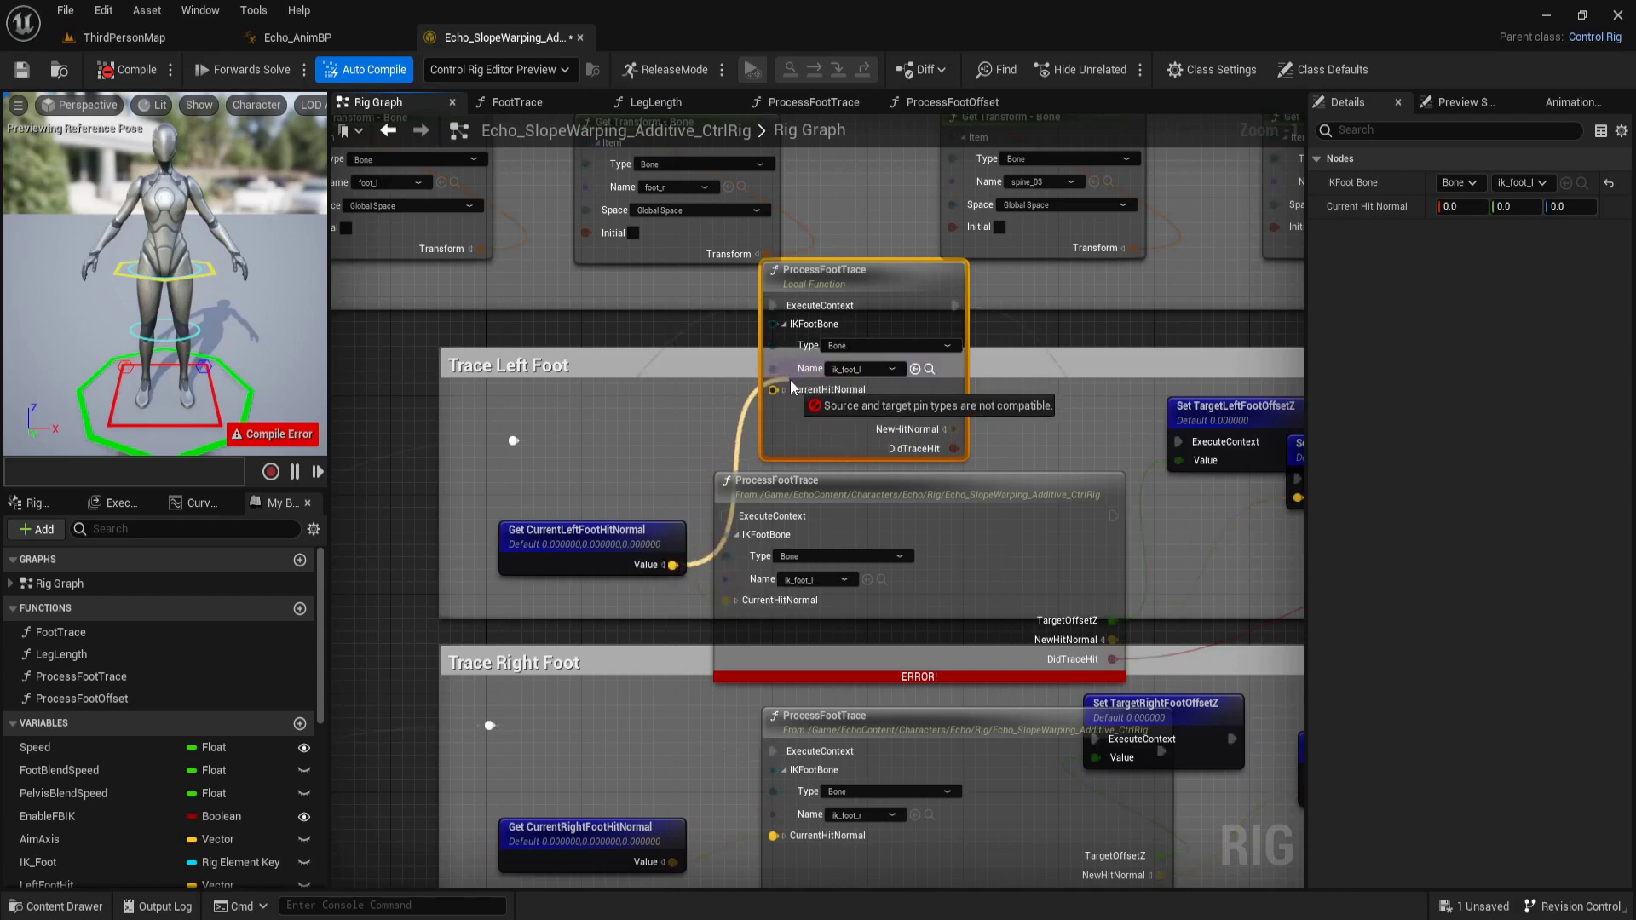
{"action": "right_click_drag", "start_coordinate": [876, 406], "coordinate": [623, 360]}
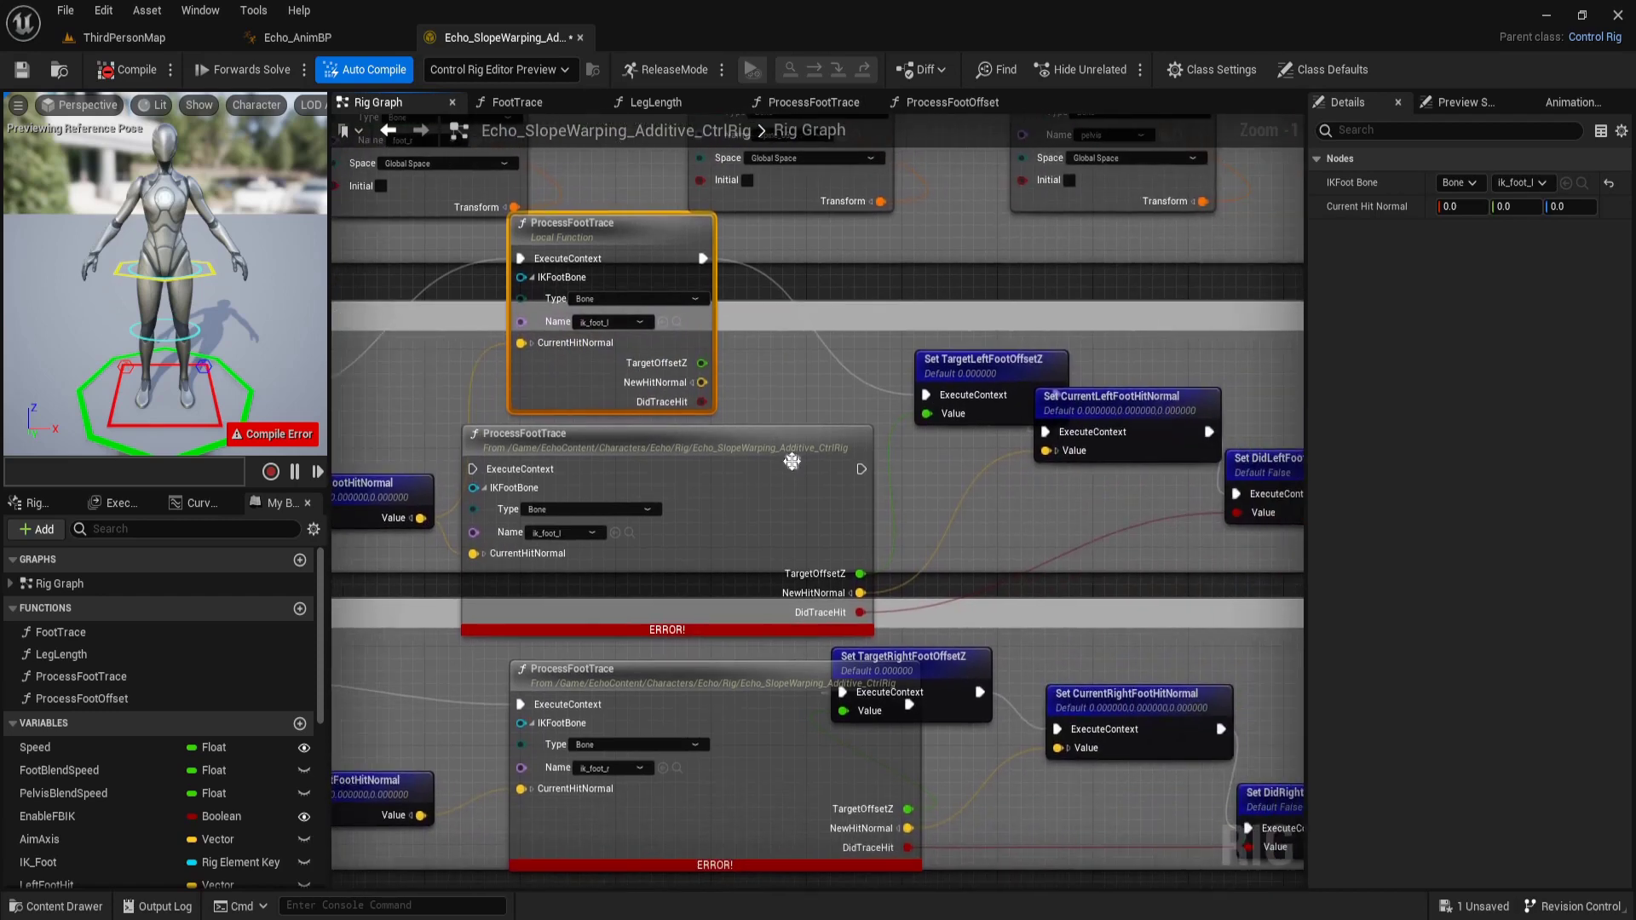
{"action": "left_click_drag", "start_coordinate": [700, 362], "coordinate": [724, 368]}
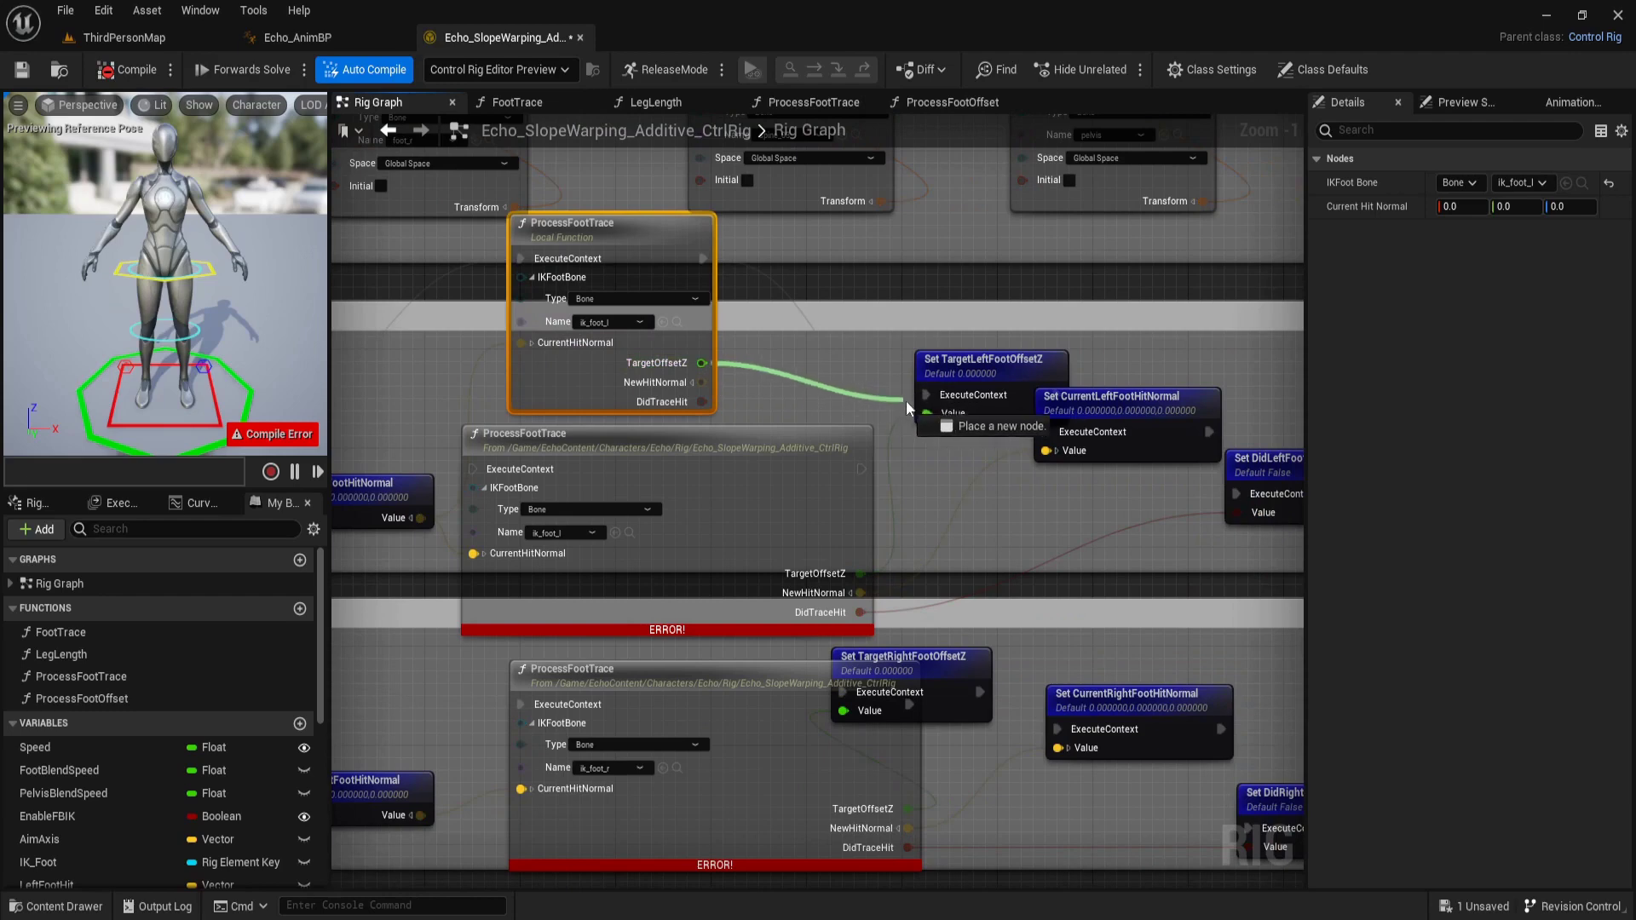
{"action": "left_click_drag", "start_coordinate": [938, 416], "coordinate": [936, 415]}
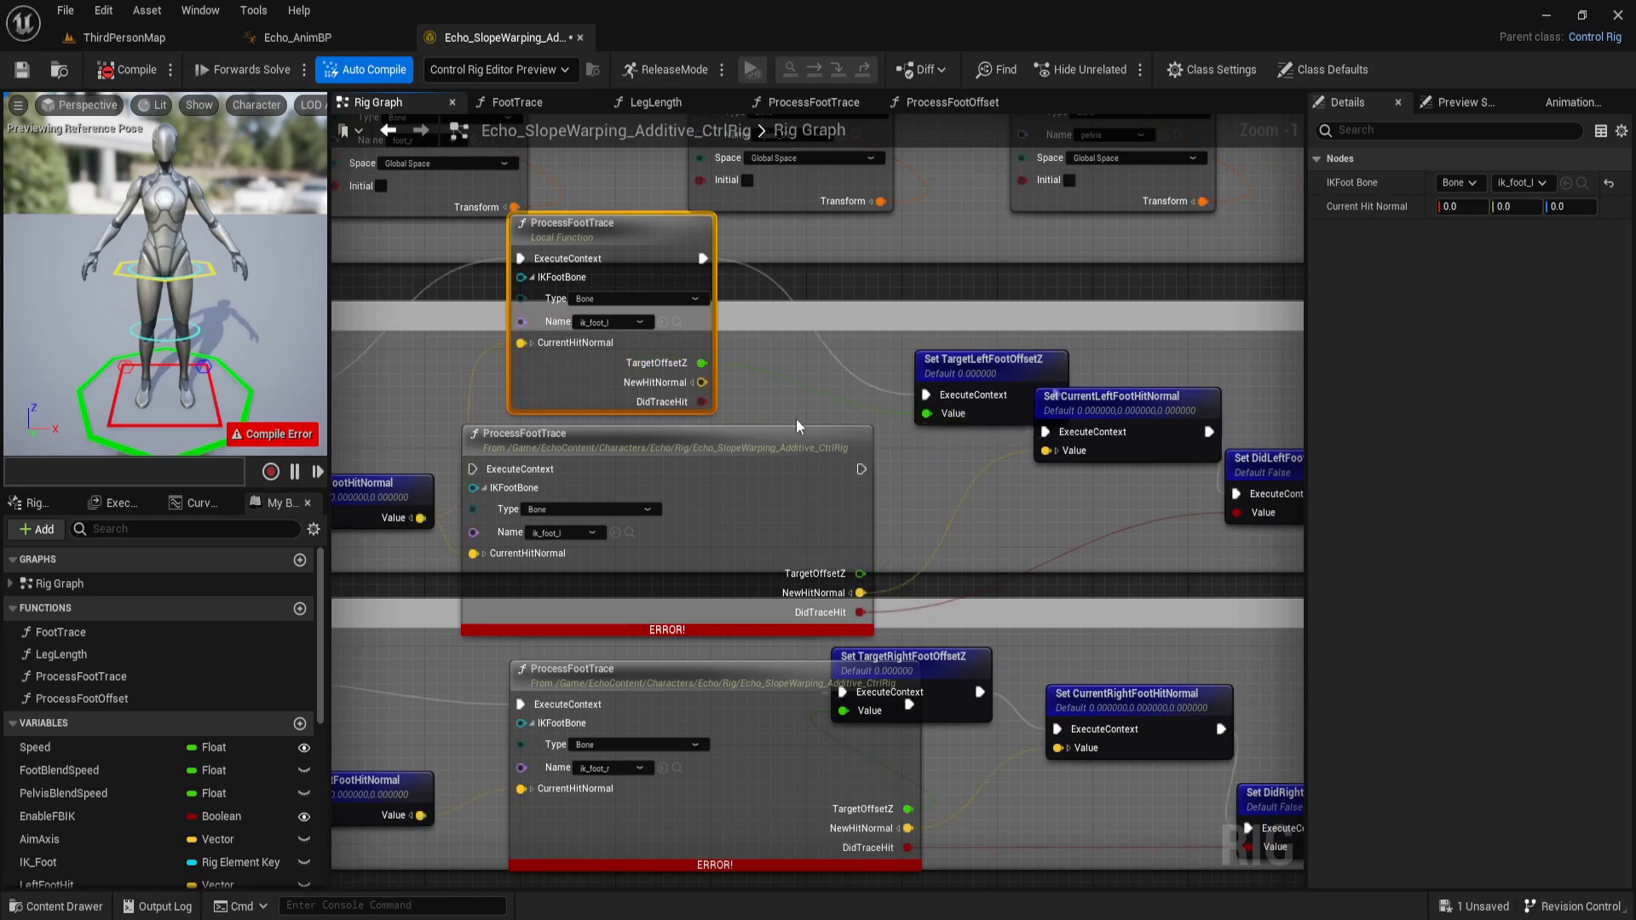
{"action": "left_click_drag", "start_coordinate": [698, 382], "coordinate": [711, 388]}
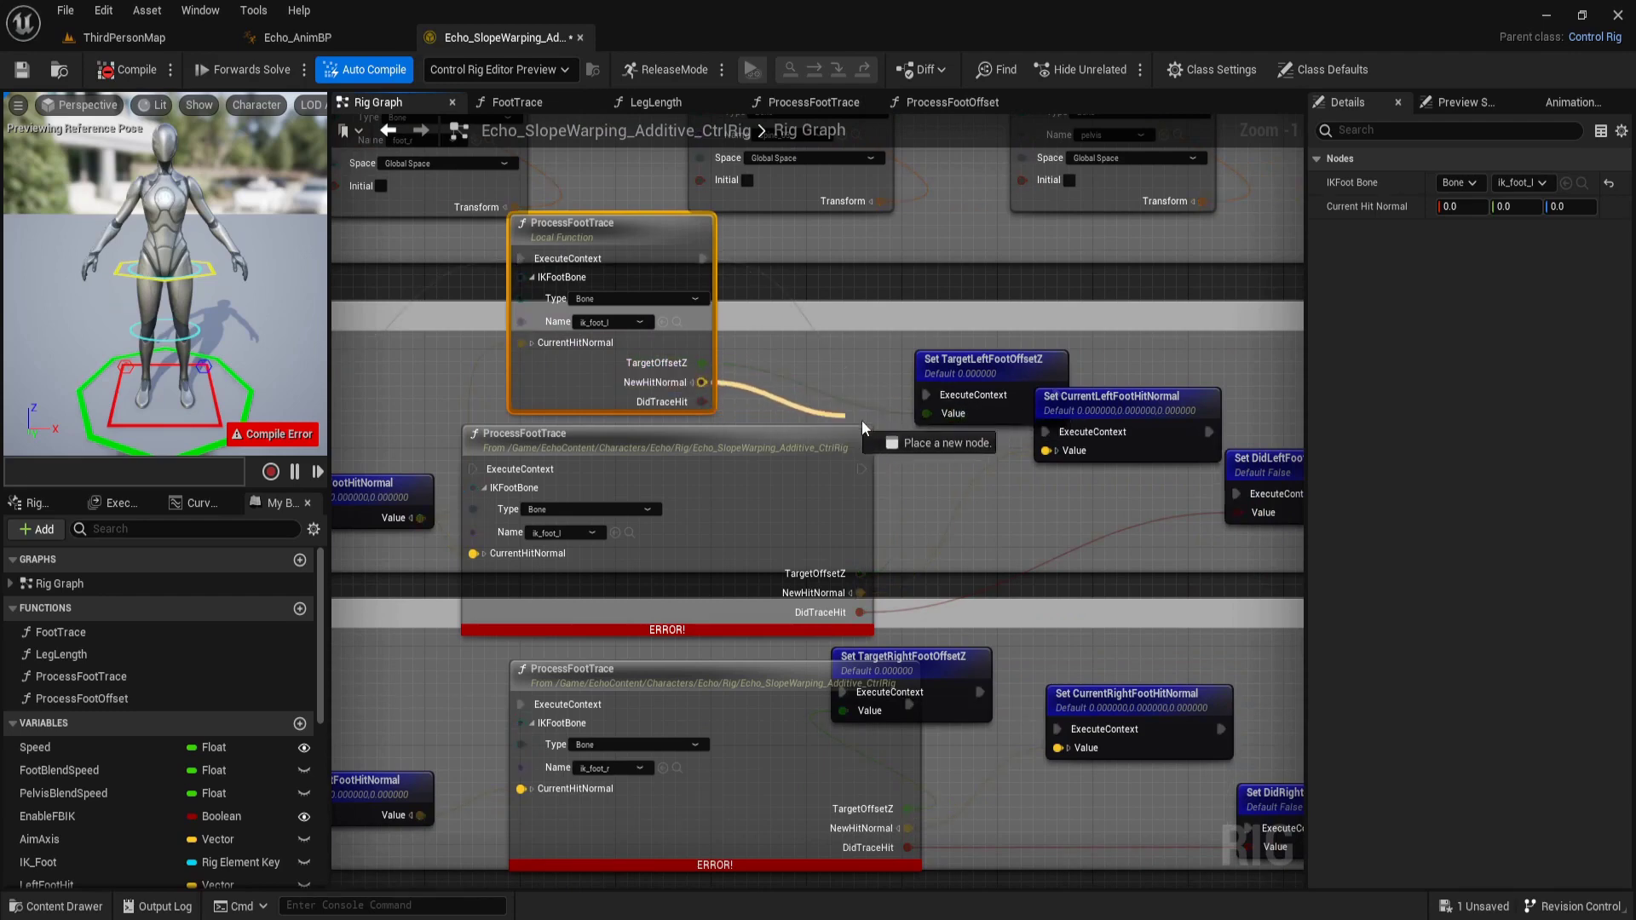
{"action": "left_click_drag", "start_coordinate": [863, 426], "coordinate": [1057, 451]}
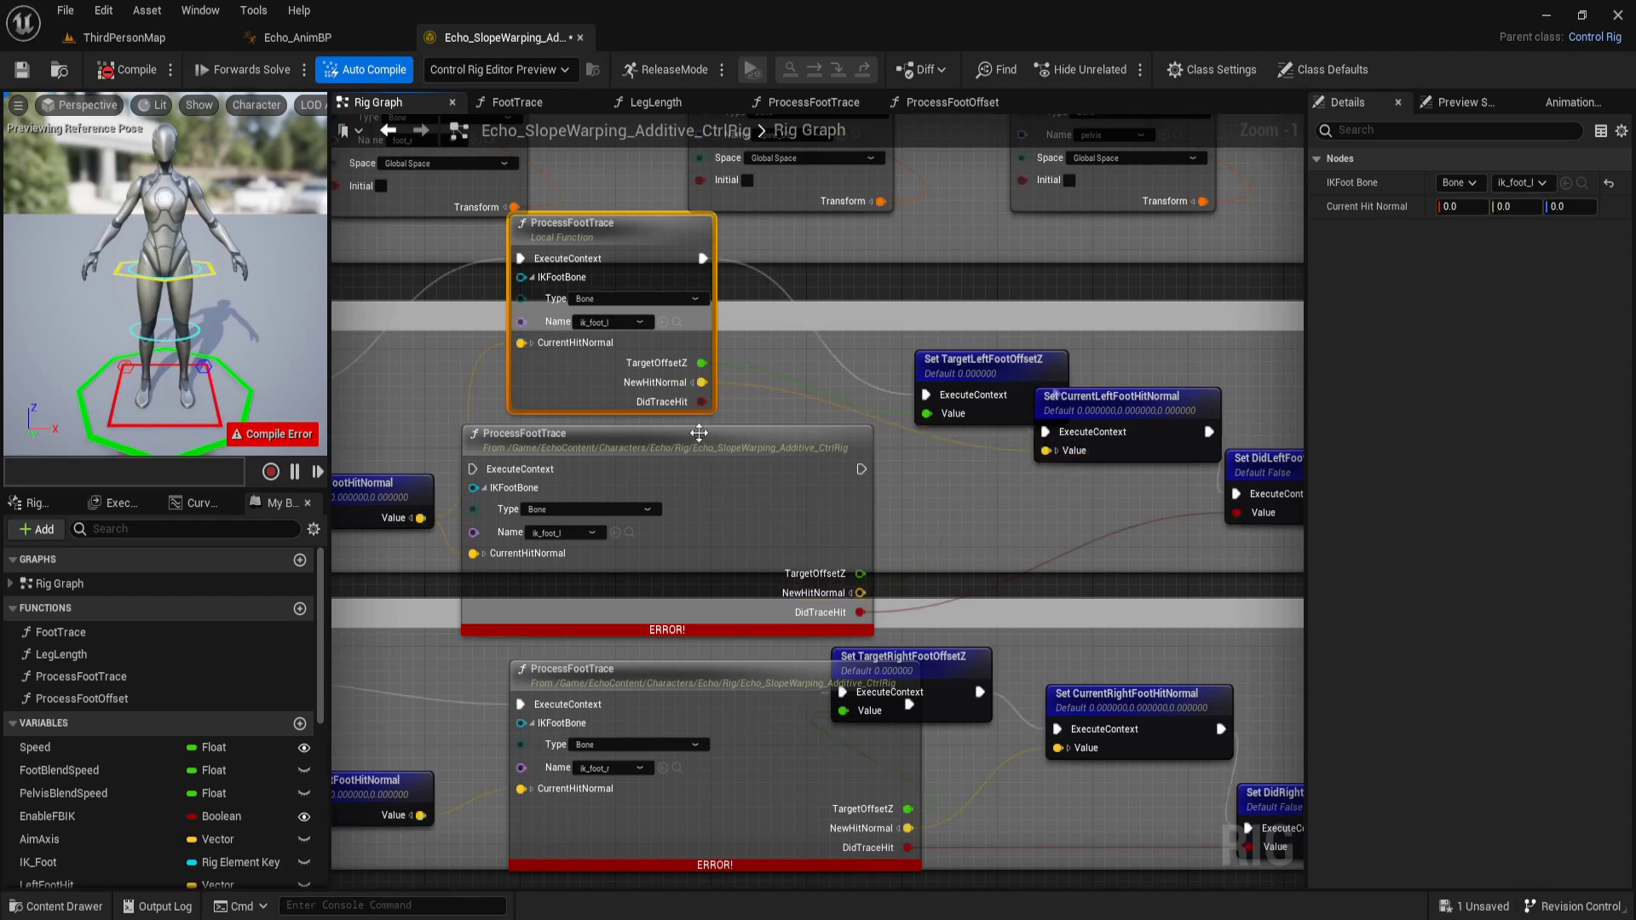
{"action": "left_click_drag", "start_coordinate": [702, 401], "coordinate": [1239, 511]}
Delete the errored ProcessFootTrace node and move the new one into its place
{"action": "left_click", "coordinate": [786, 443]}
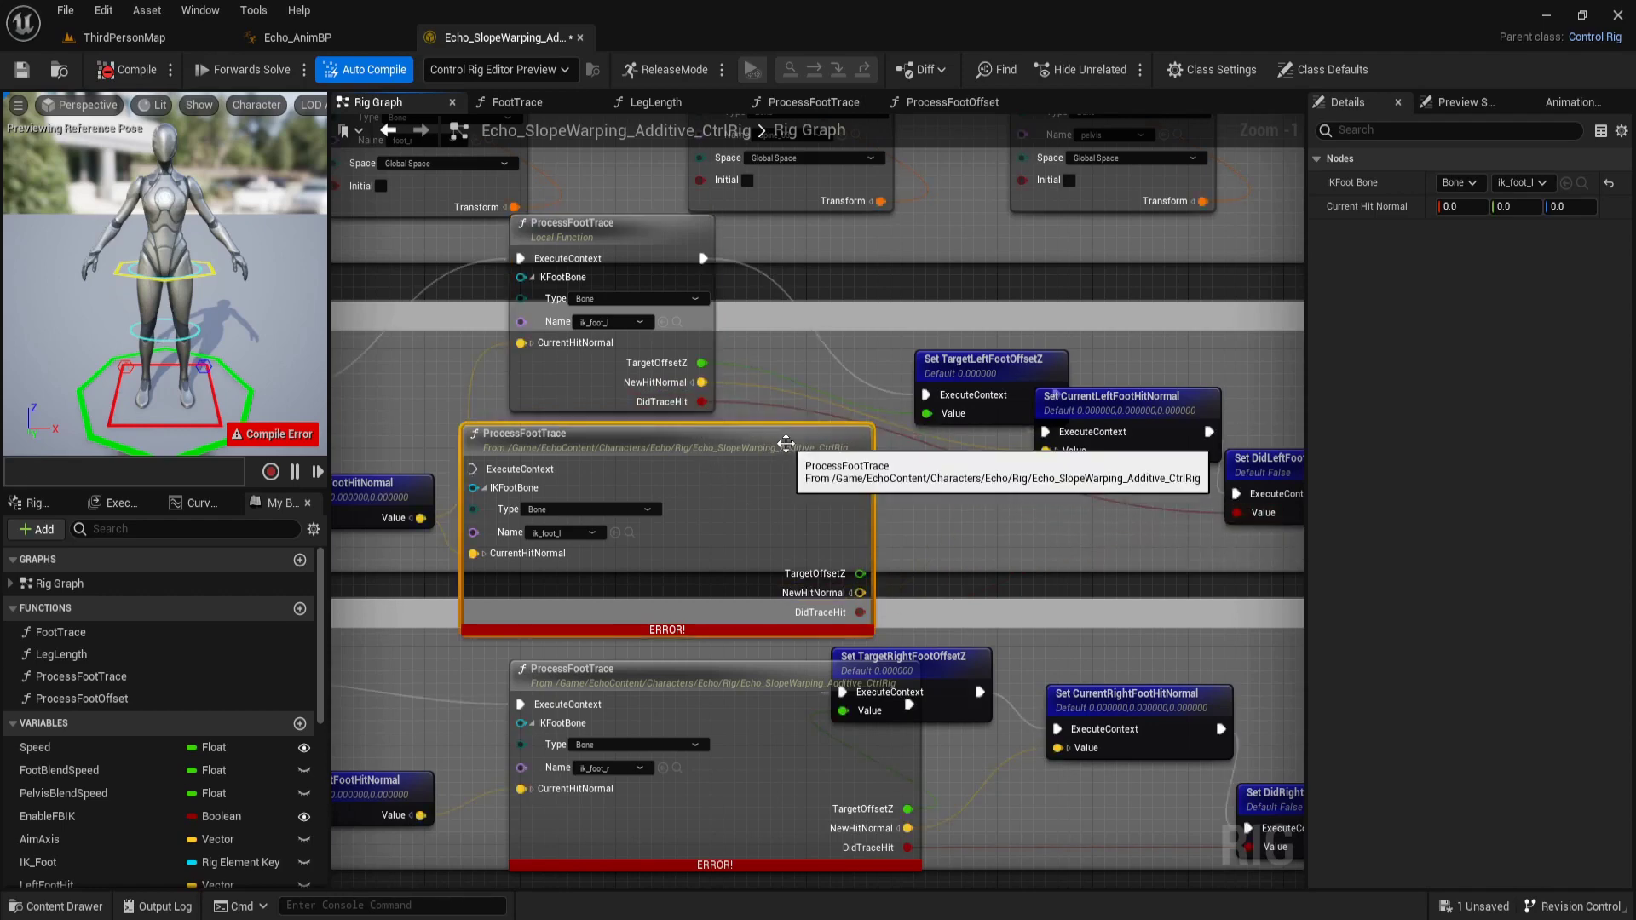
{"action": "key", "text": "Delete"}
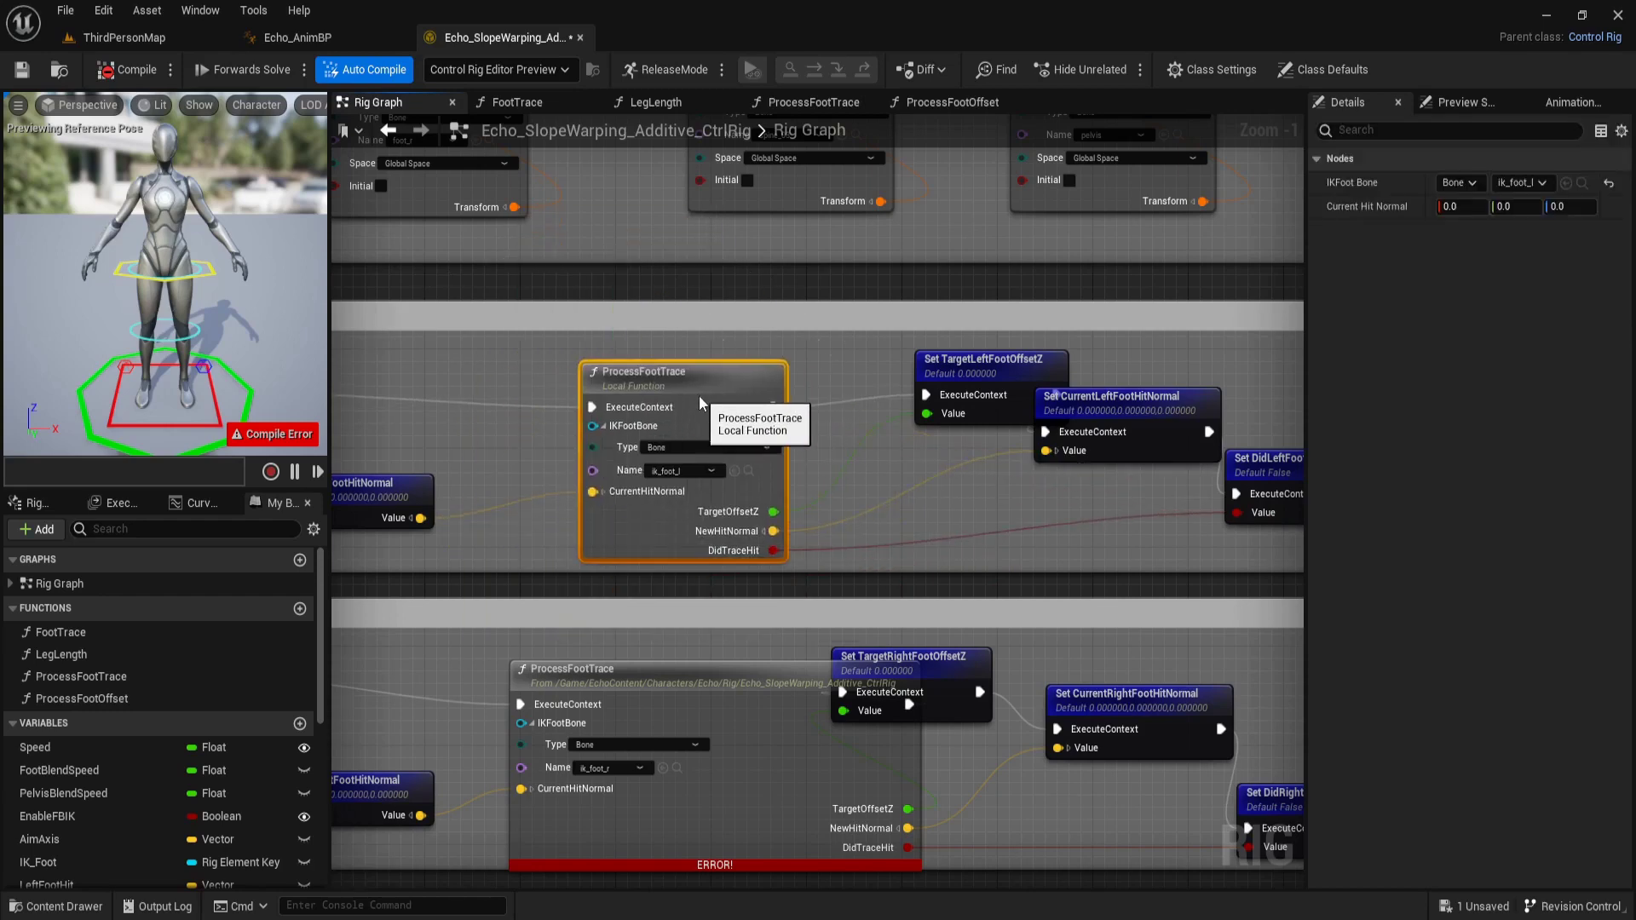
{"action": "left_click_drag", "start_coordinate": [627, 264], "coordinate": [697, 400]}
{"action": "mouse_move", "coordinate": [859, 570]}
{"action": "right_mouse_down"}
{"action": "mouse_move", "coordinate": [895, 385]}
{"action": "mouse_move", "coordinate": [662, 473]}
{"action": "right_mouse_up"}
Add a ProcessFootTrace node and place it in the Trace Right Foot section
{"action": "scroll", "coordinate": [894, 385], "scroll_direction": "down", "scroll_amount": 2}
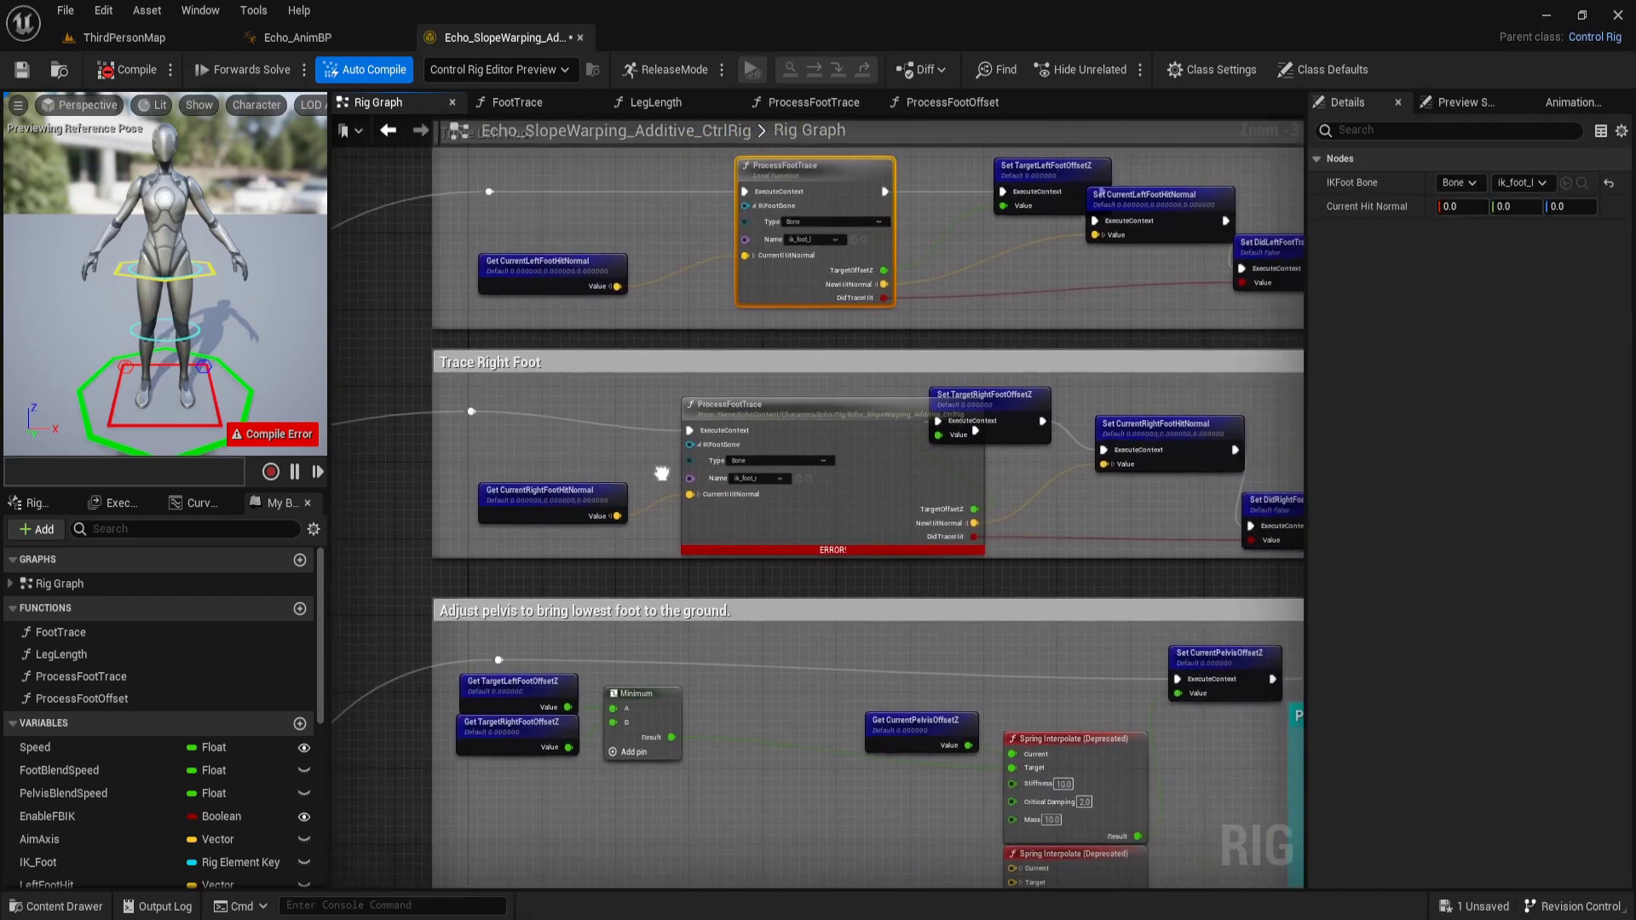
{"action": "scroll", "coordinate": [724, 575], "scroll_direction": "up", "scroll_amount": 1}
{"action": "right_click", "coordinate": [724, 575]}
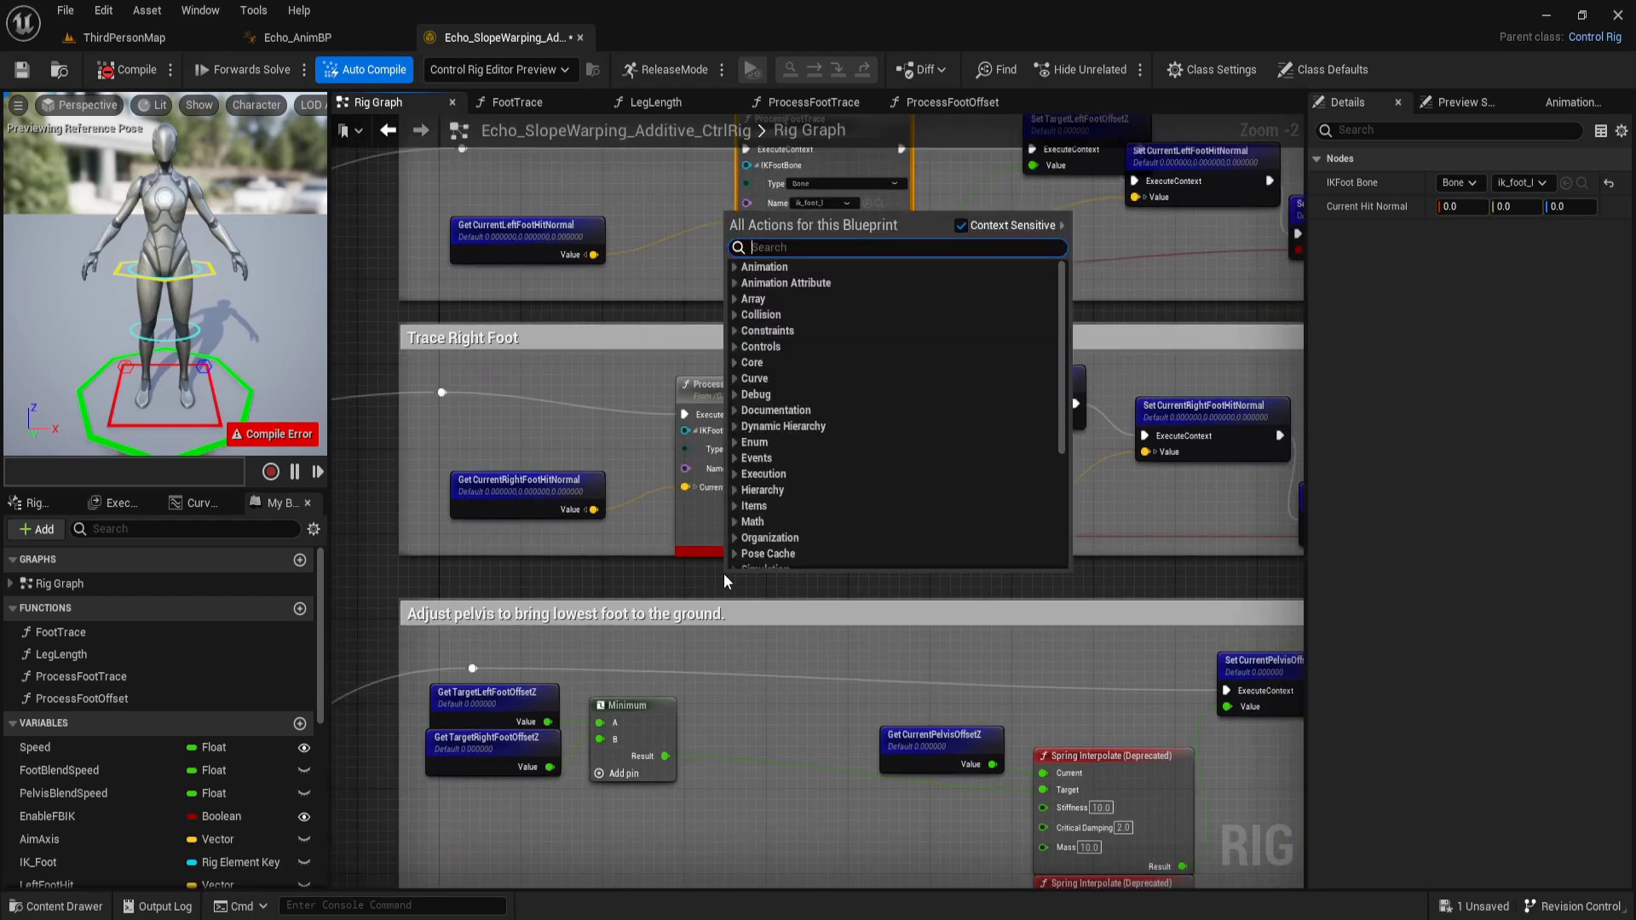
{"action": "type", "text": "proc"}
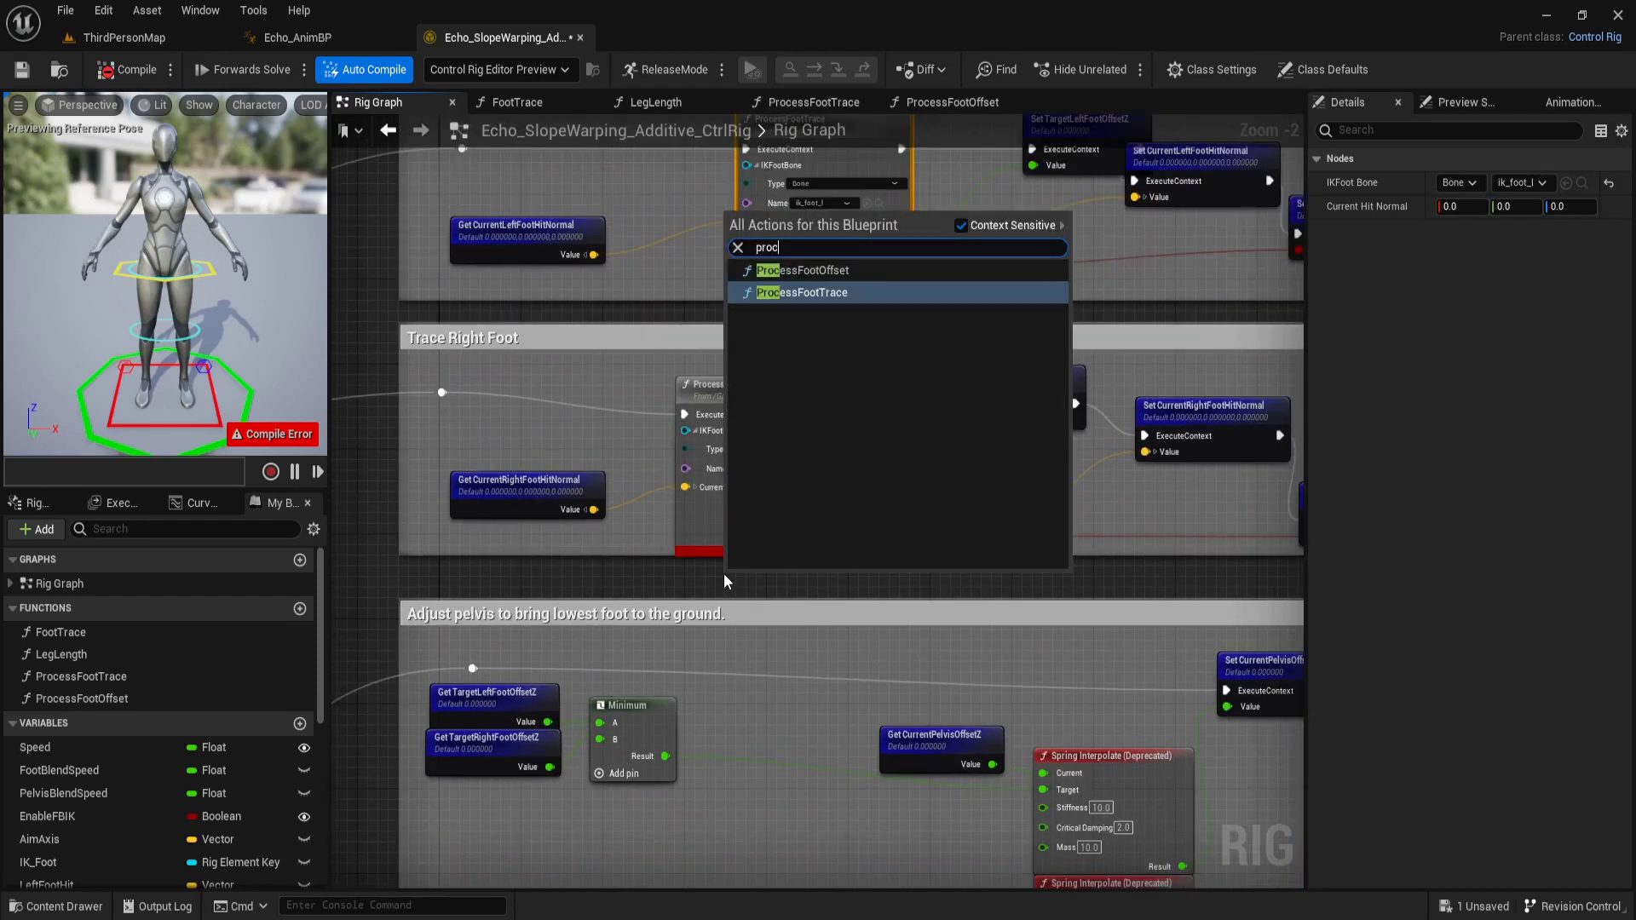
{"action": "key", "text": "Up"}
{"action": "key", "text": "Down"}
{"action": "key", "text": "Return"}
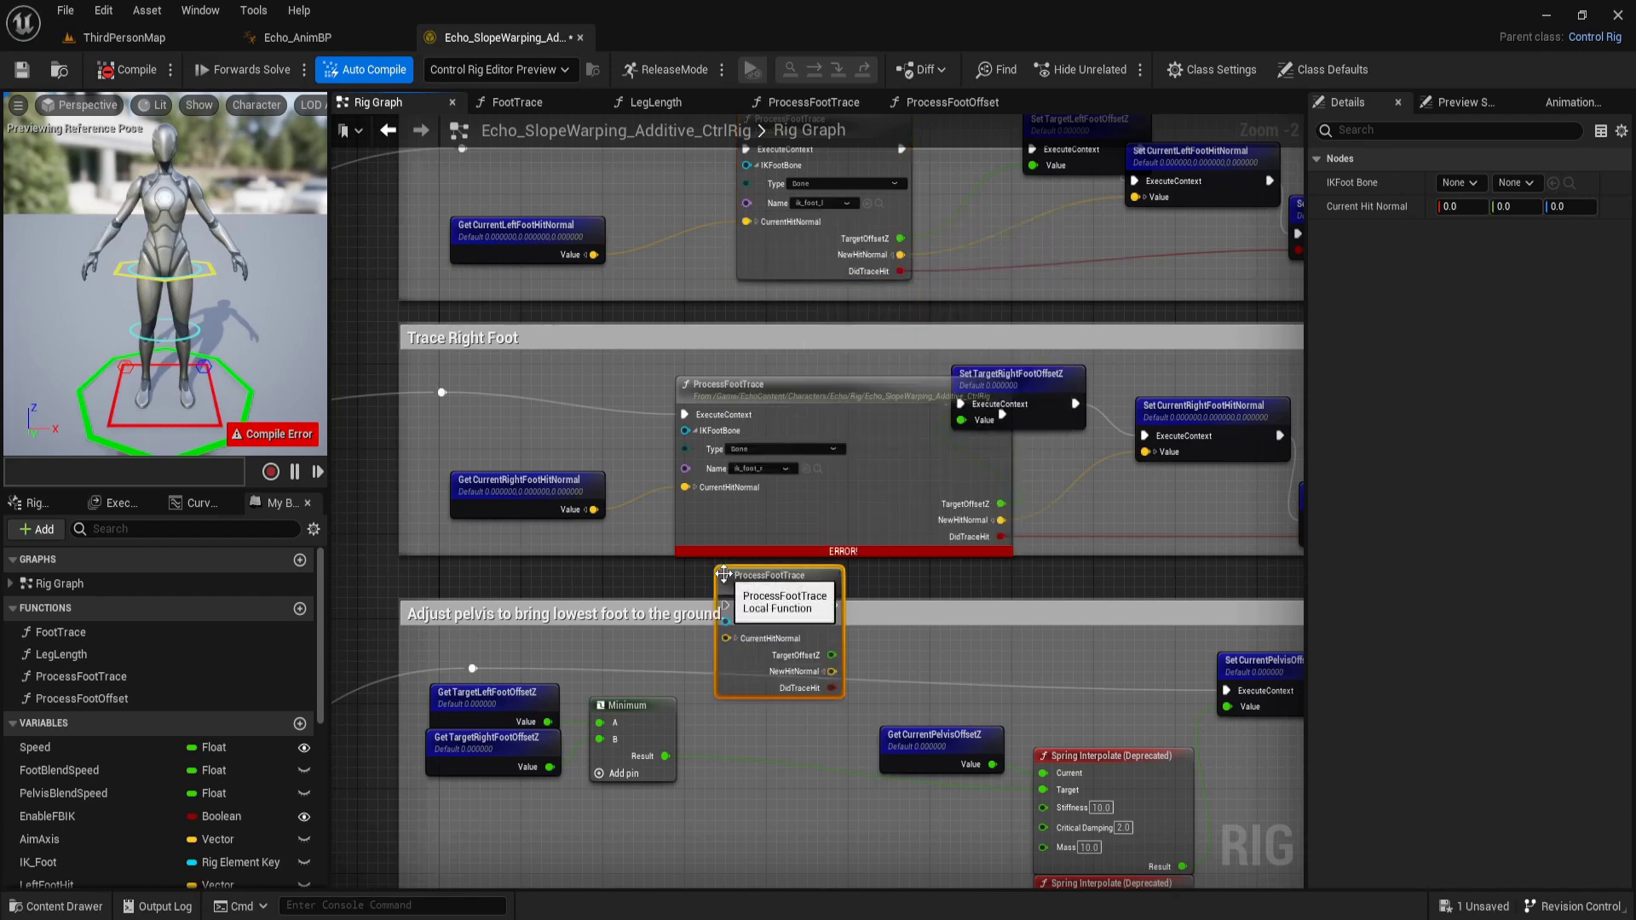
{"action": "scroll", "coordinate": [734, 579], "scroll_direction": "up", "scroll_amount": 2}
{"action": "mouse_move", "coordinate": [733, 580]}
{"action": "left_mouse_down"}
{"action": "mouse_move", "coordinate": [703, 558]}
{"action": "mouse_move", "coordinate": [860, 499]}
{"action": "left_mouse_up"}
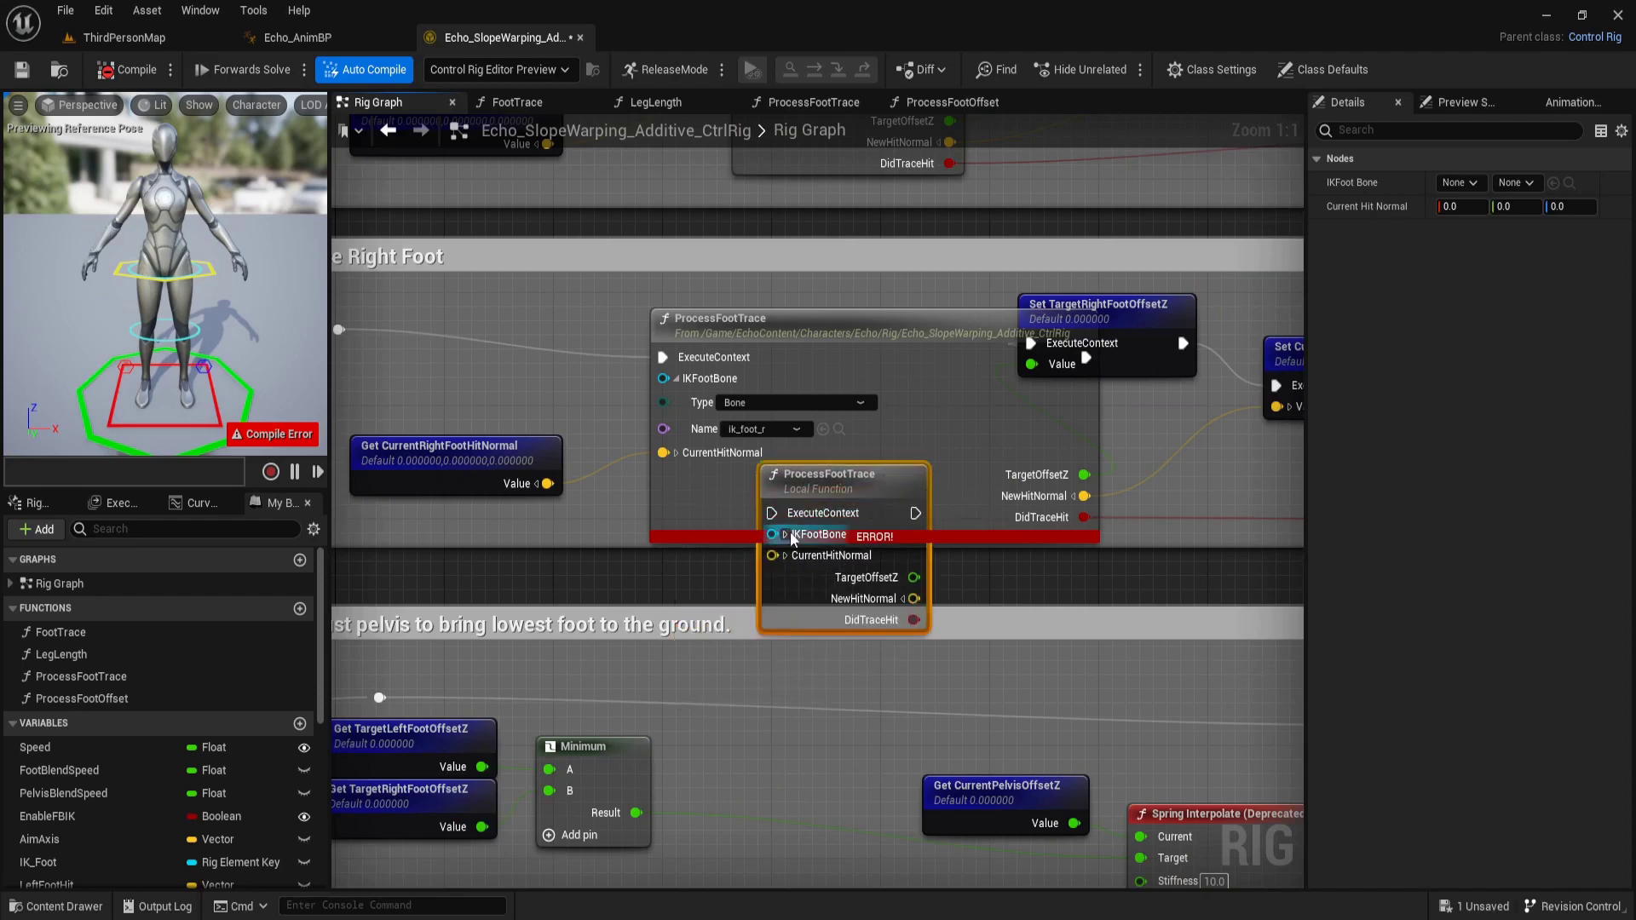
Set the new node's IKFootBone to type Bone, name ik_foot_r
{"action": "left_click", "coordinate": [786, 534]}
{"action": "left_click", "coordinate": [865, 560]}
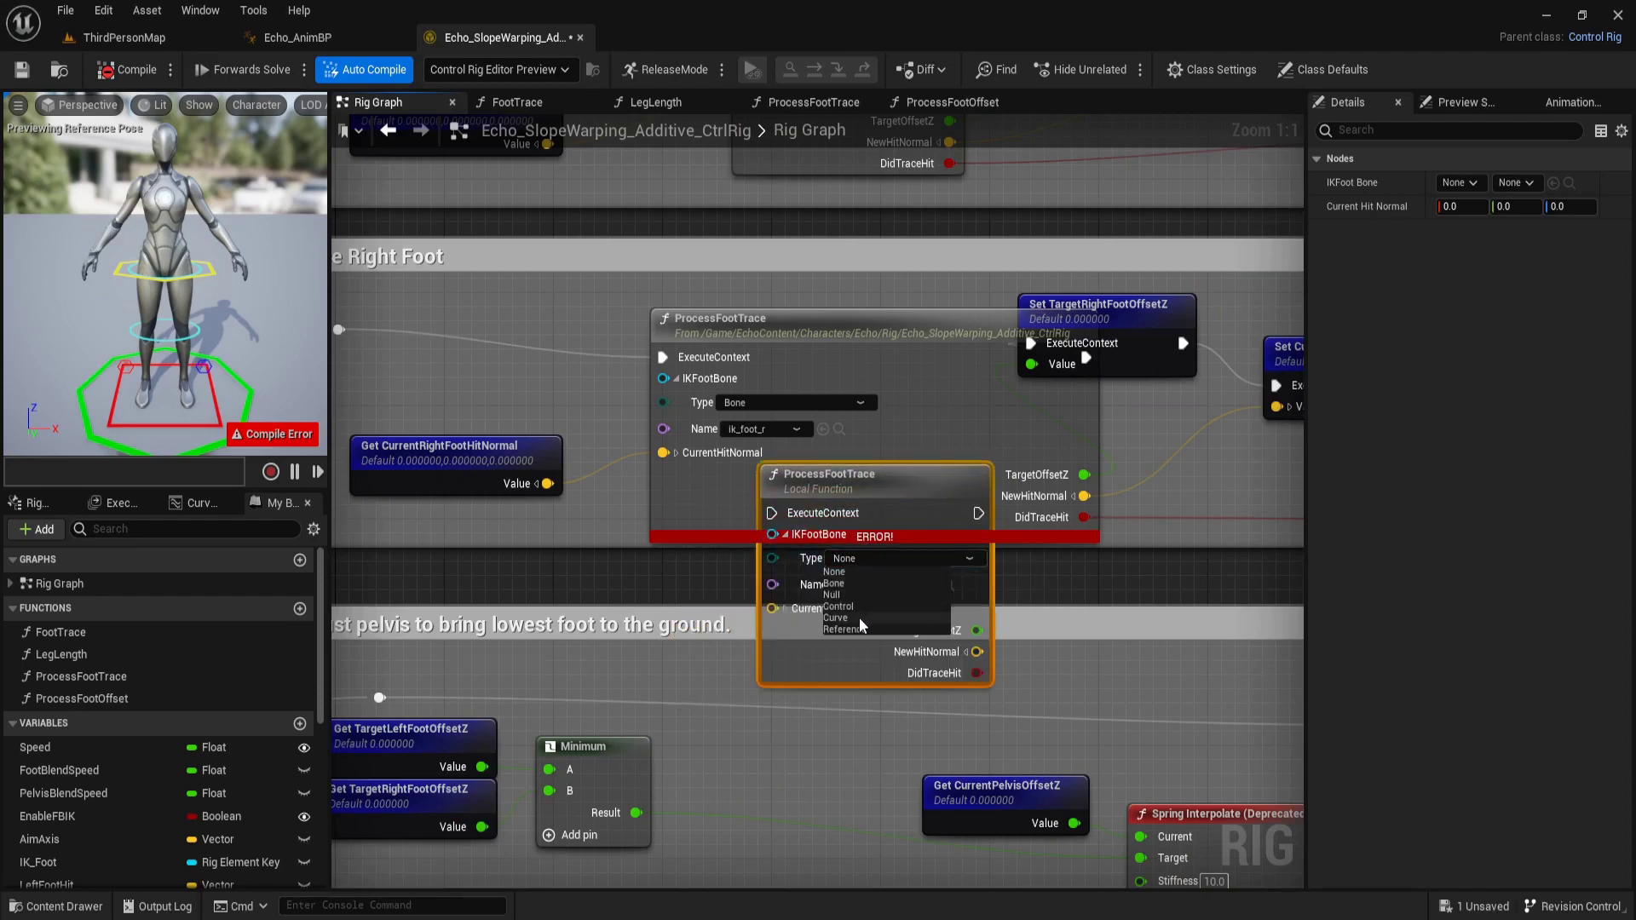
{"action": "left_click", "coordinate": [860, 581]}
{"action": "left_click", "coordinate": [872, 582]}
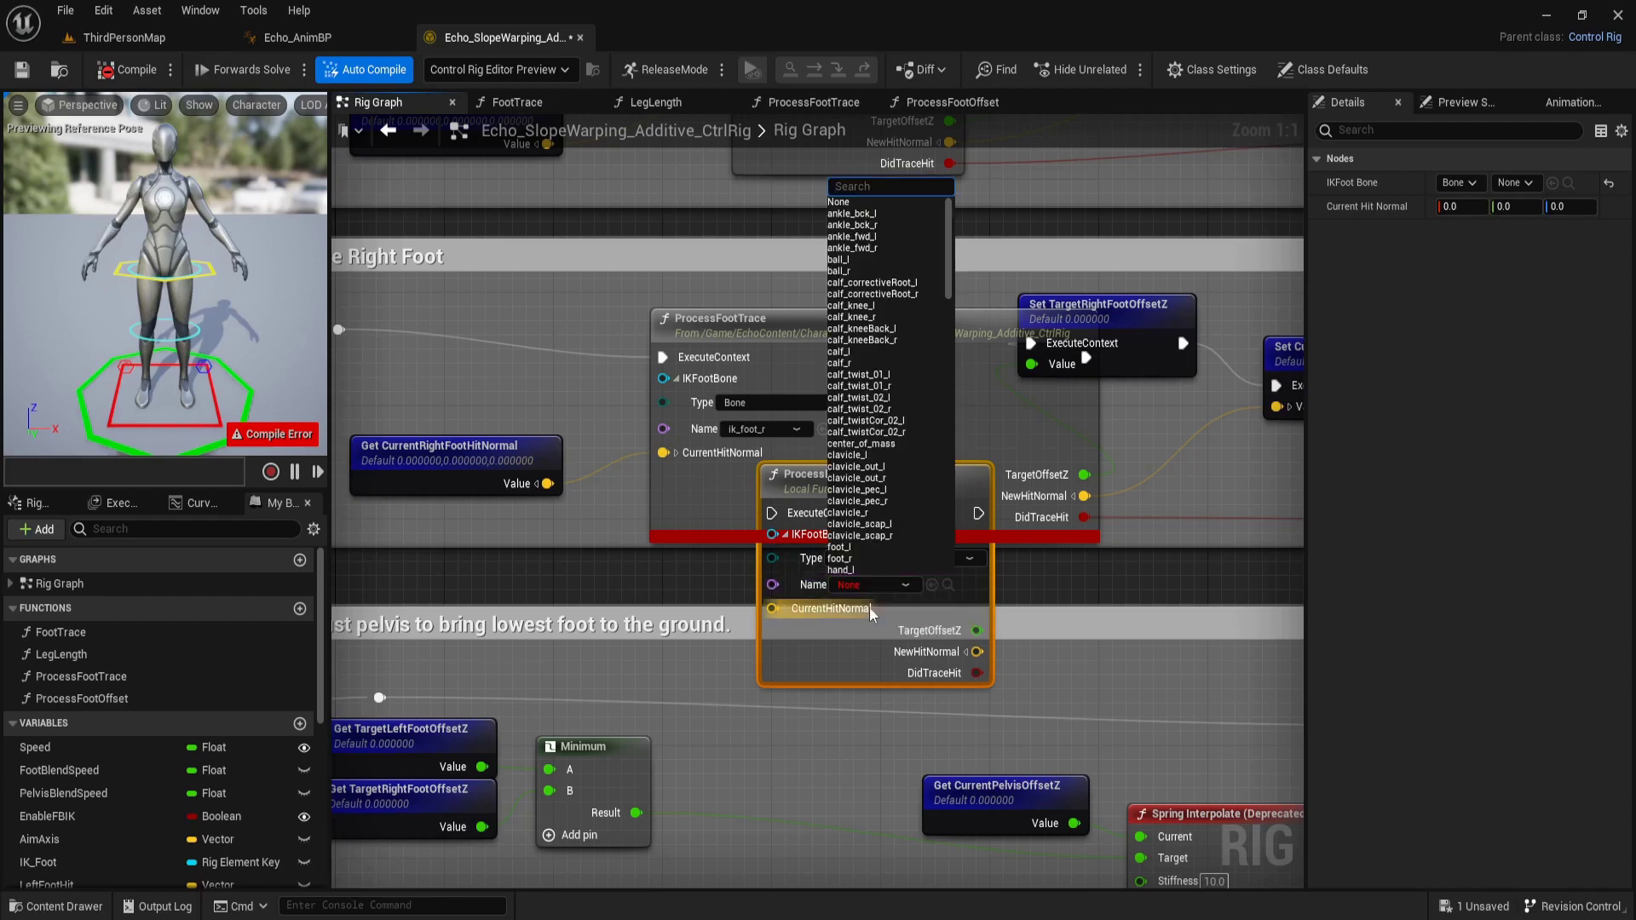
{"action": "type", "text": "ik"}
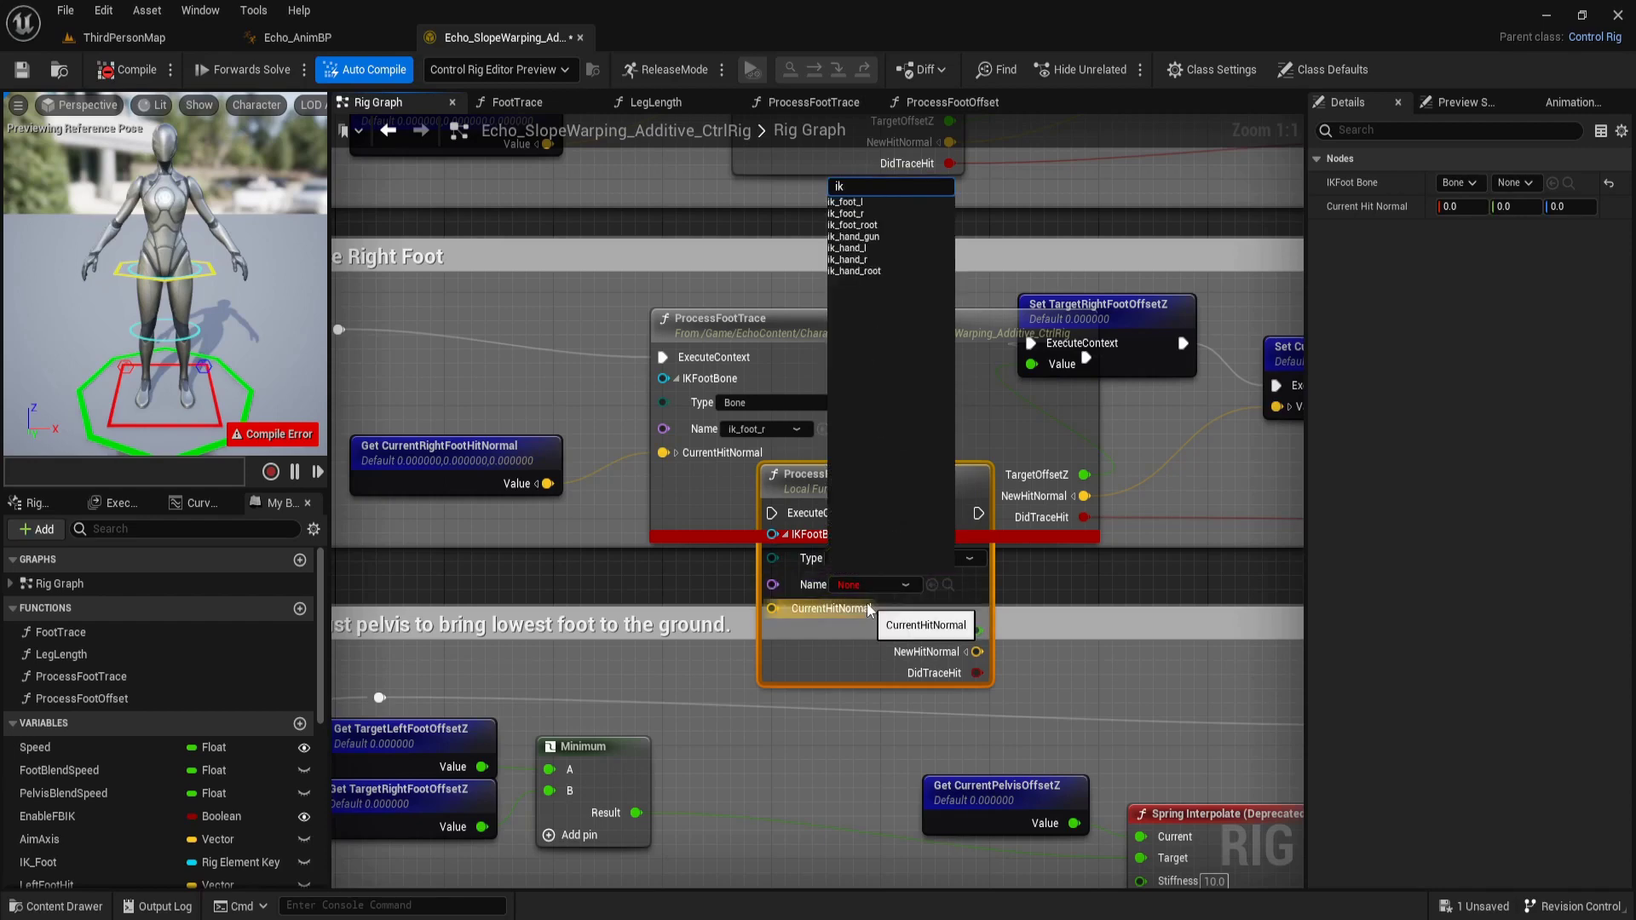
{"action": "left_click", "coordinate": [897, 212]}
{"action": "left_click", "coordinate": [877, 584]}
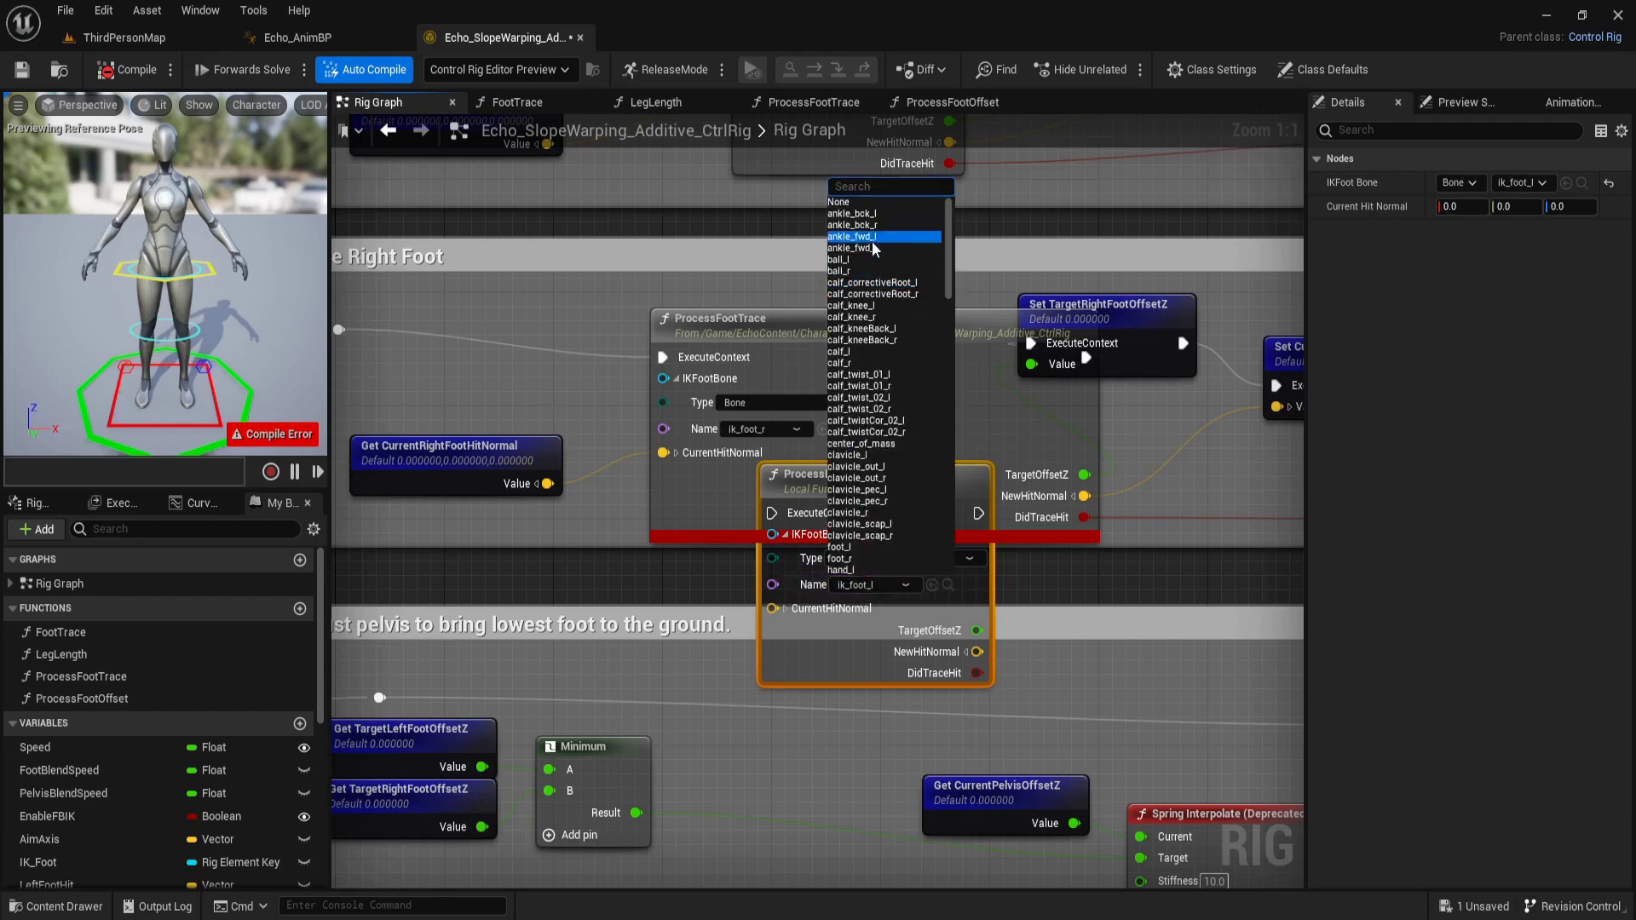
{"action": "type", "text": "ik"}
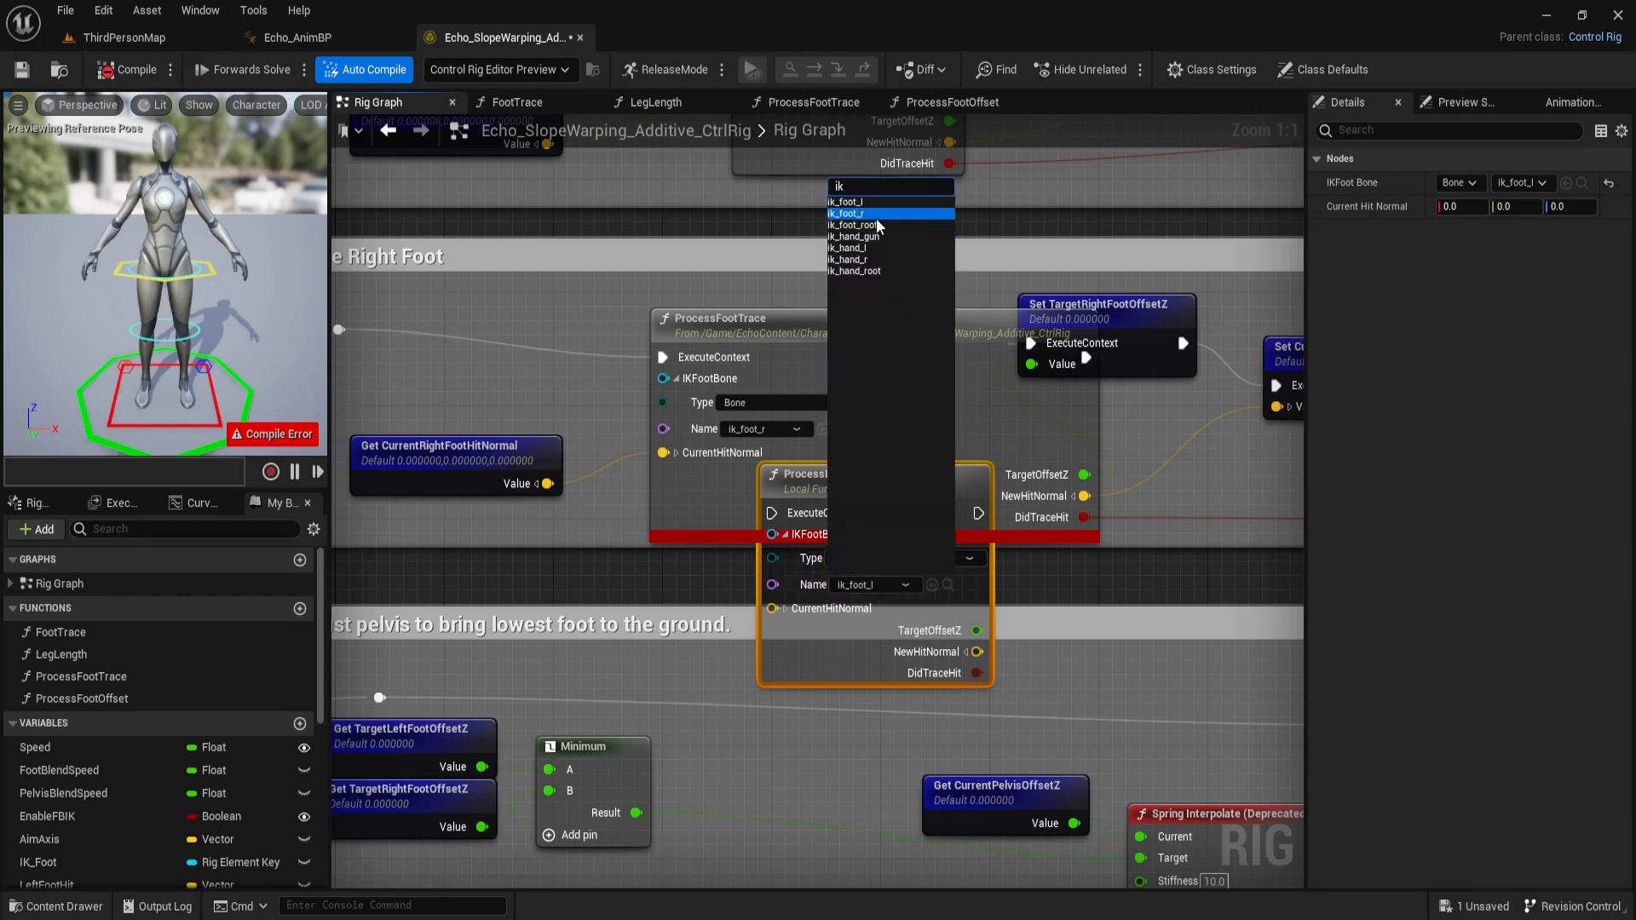
{"action": "left_click", "coordinate": [876, 214]}
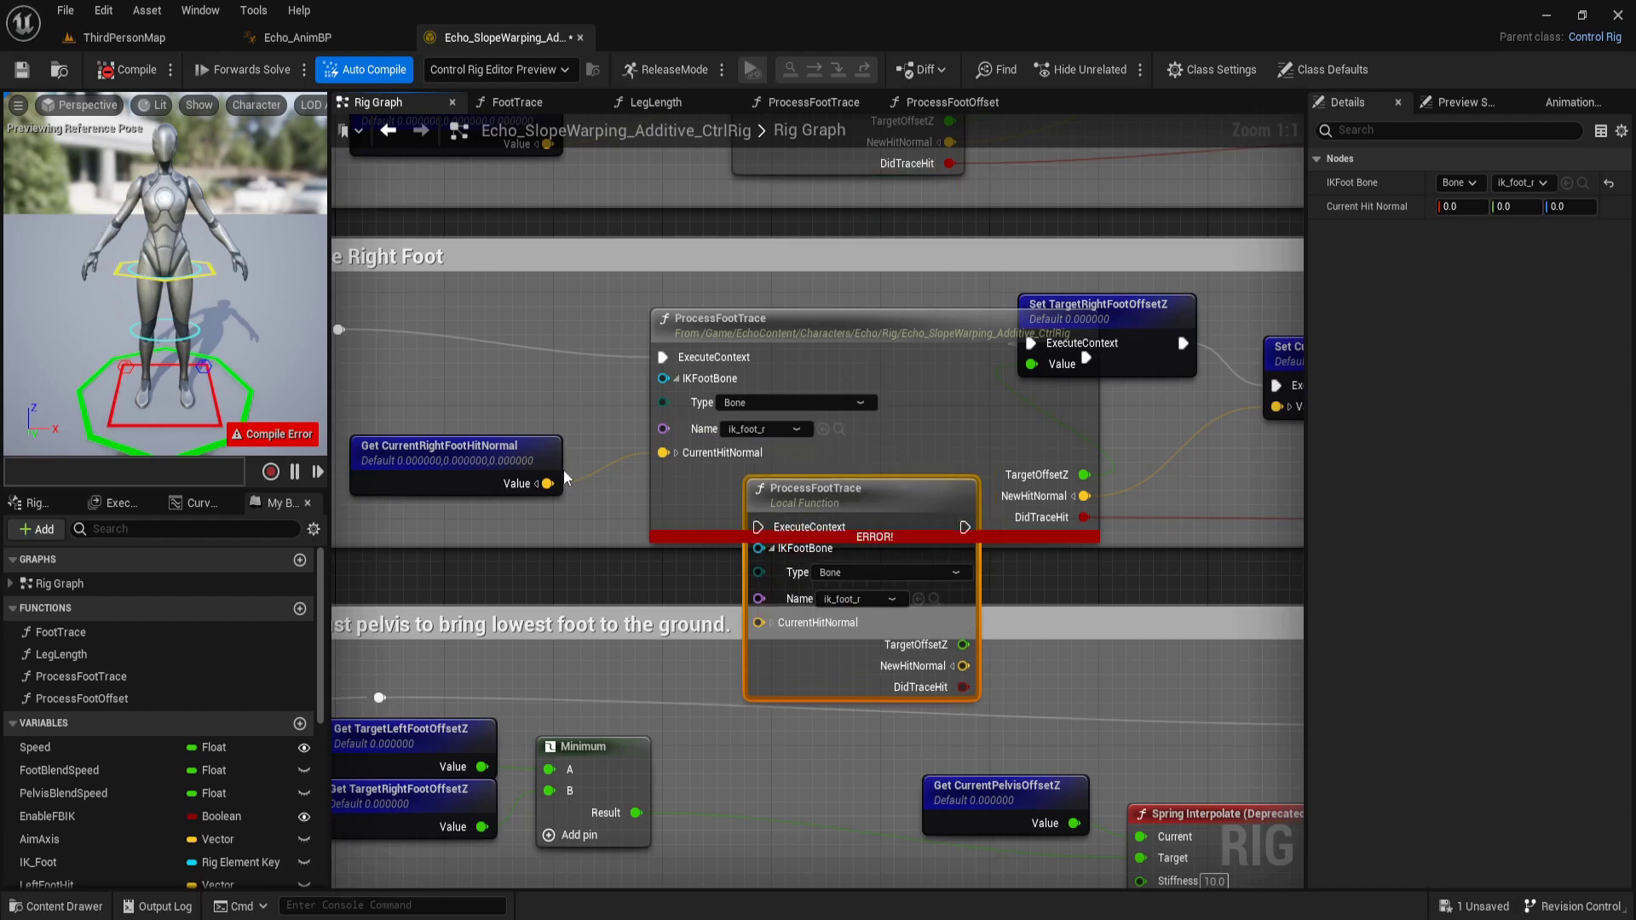
Wire CurrentRightFootHitNormal in, and TargetOffsetZ, NewHitNormal, DidTraceHit to the right-foot setters
{"action": "left_click_drag", "start_coordinate": [549, 482], "coordinate": [727, 569]}
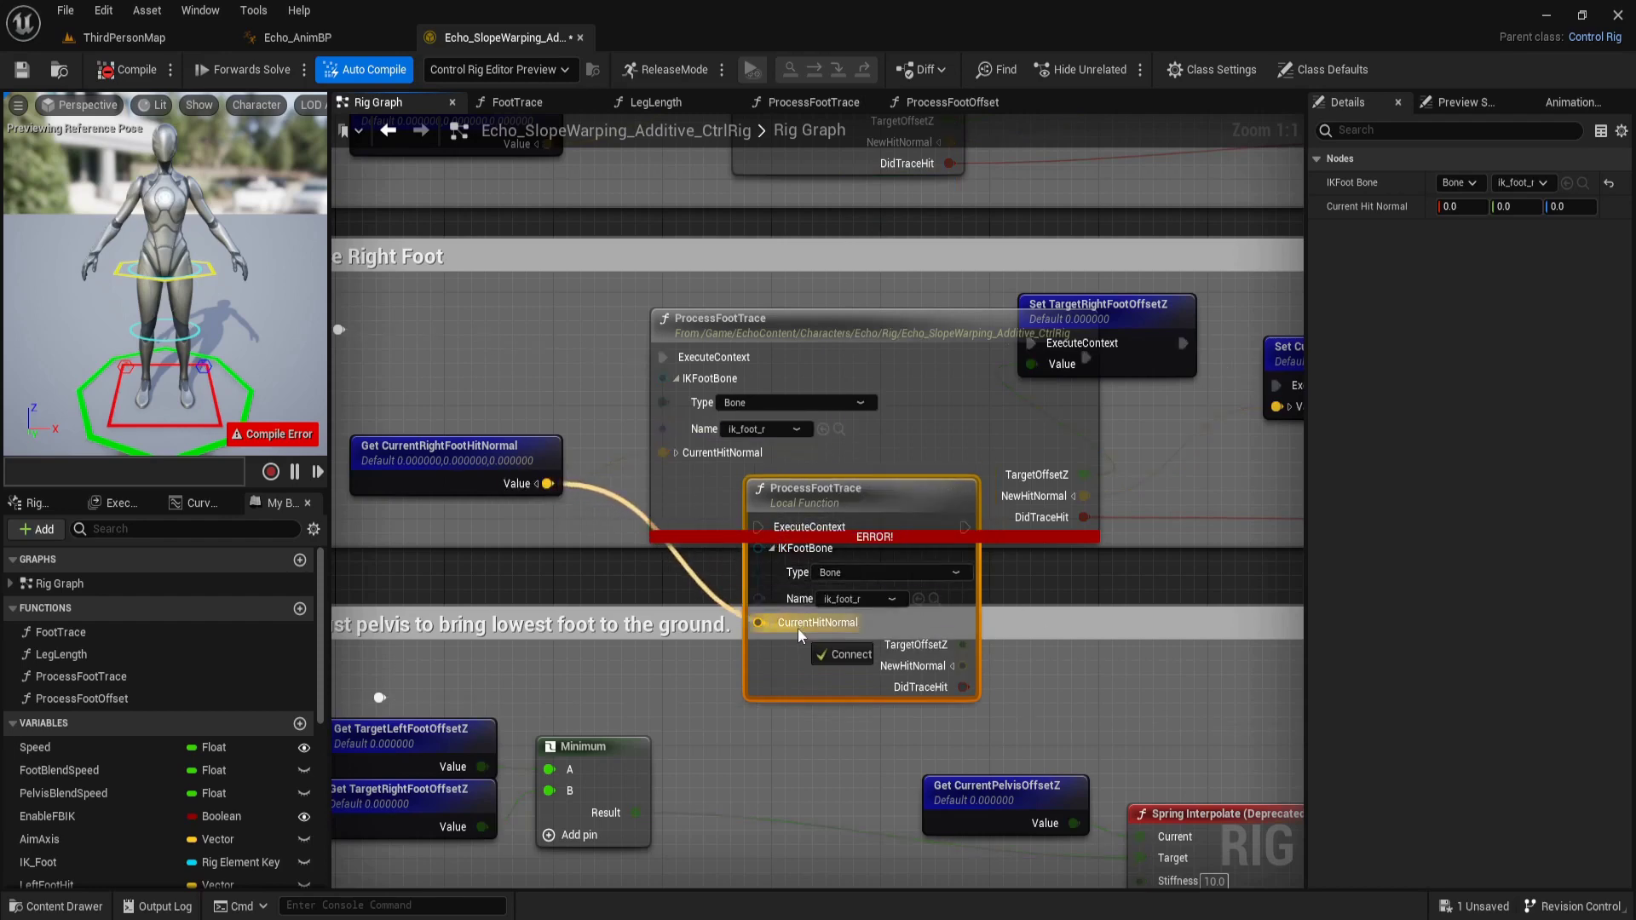
{"action": "left_click_drag", "start_coordinate": [799, 627], "coordinate": [798, 627]}
{"action": "right_click_drag", "start_coordinate": [970, 586], "coordinate": [865, 581]}
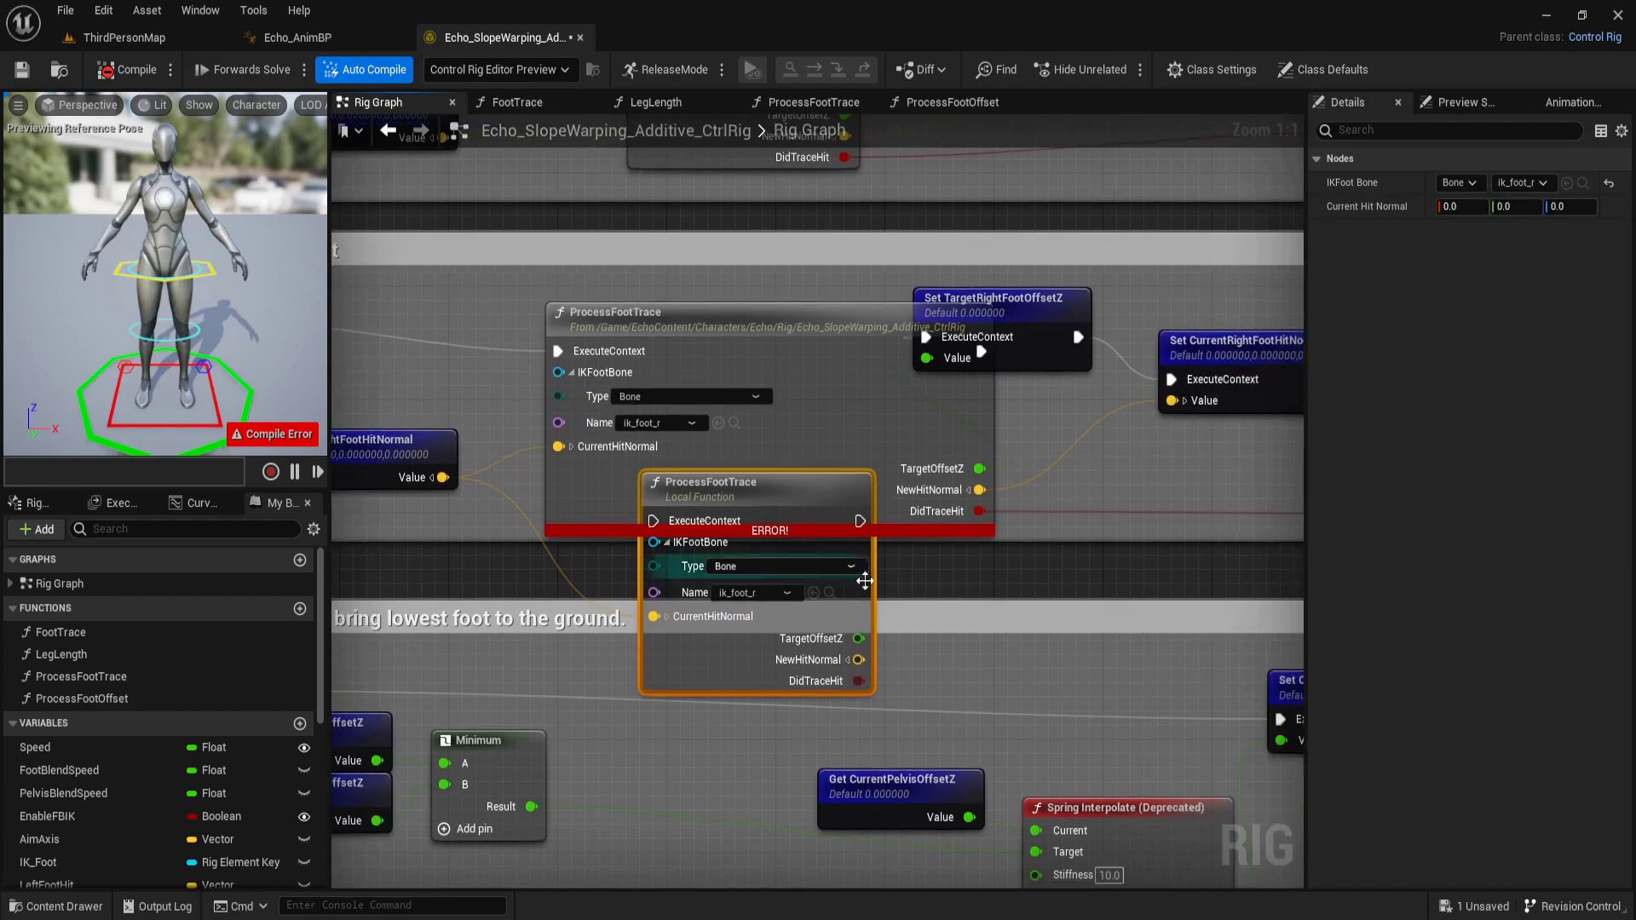
{"action": "left_click_drag", "start_coordinate": [857, 638], "coordinate": [948, 361]}
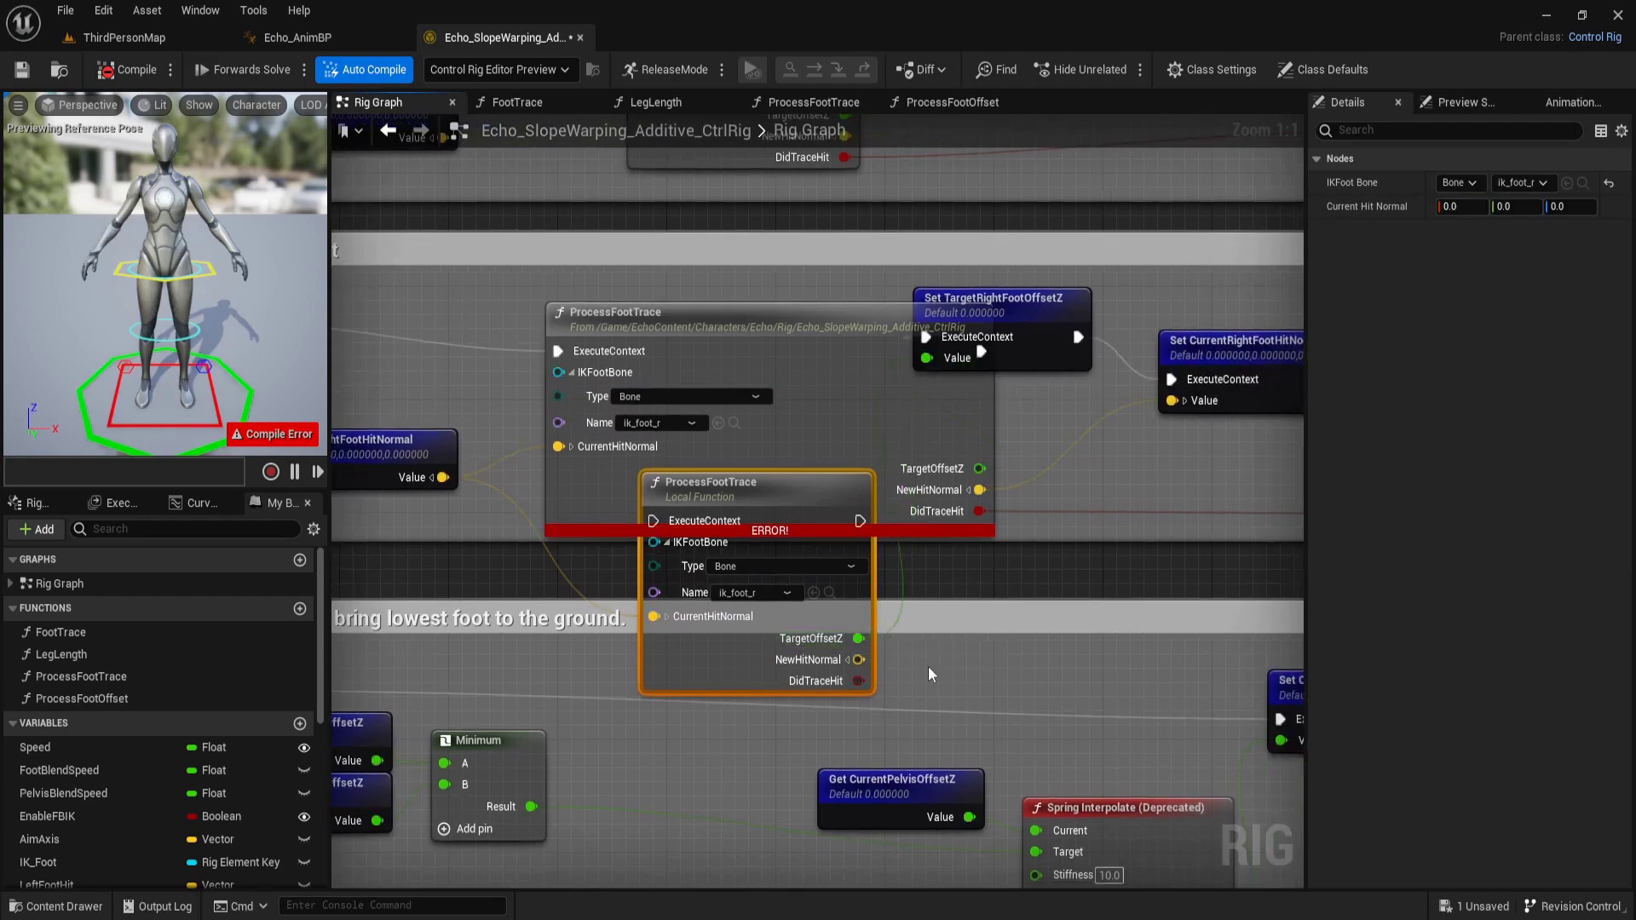
{"action": "left_click_drag", "start_coordinate": [859, 659], "coordinate": [1172, 401]}
{"action": "right_click_drag", "start_coordinate": [1067, 591], "coordinate": [827, 554]}
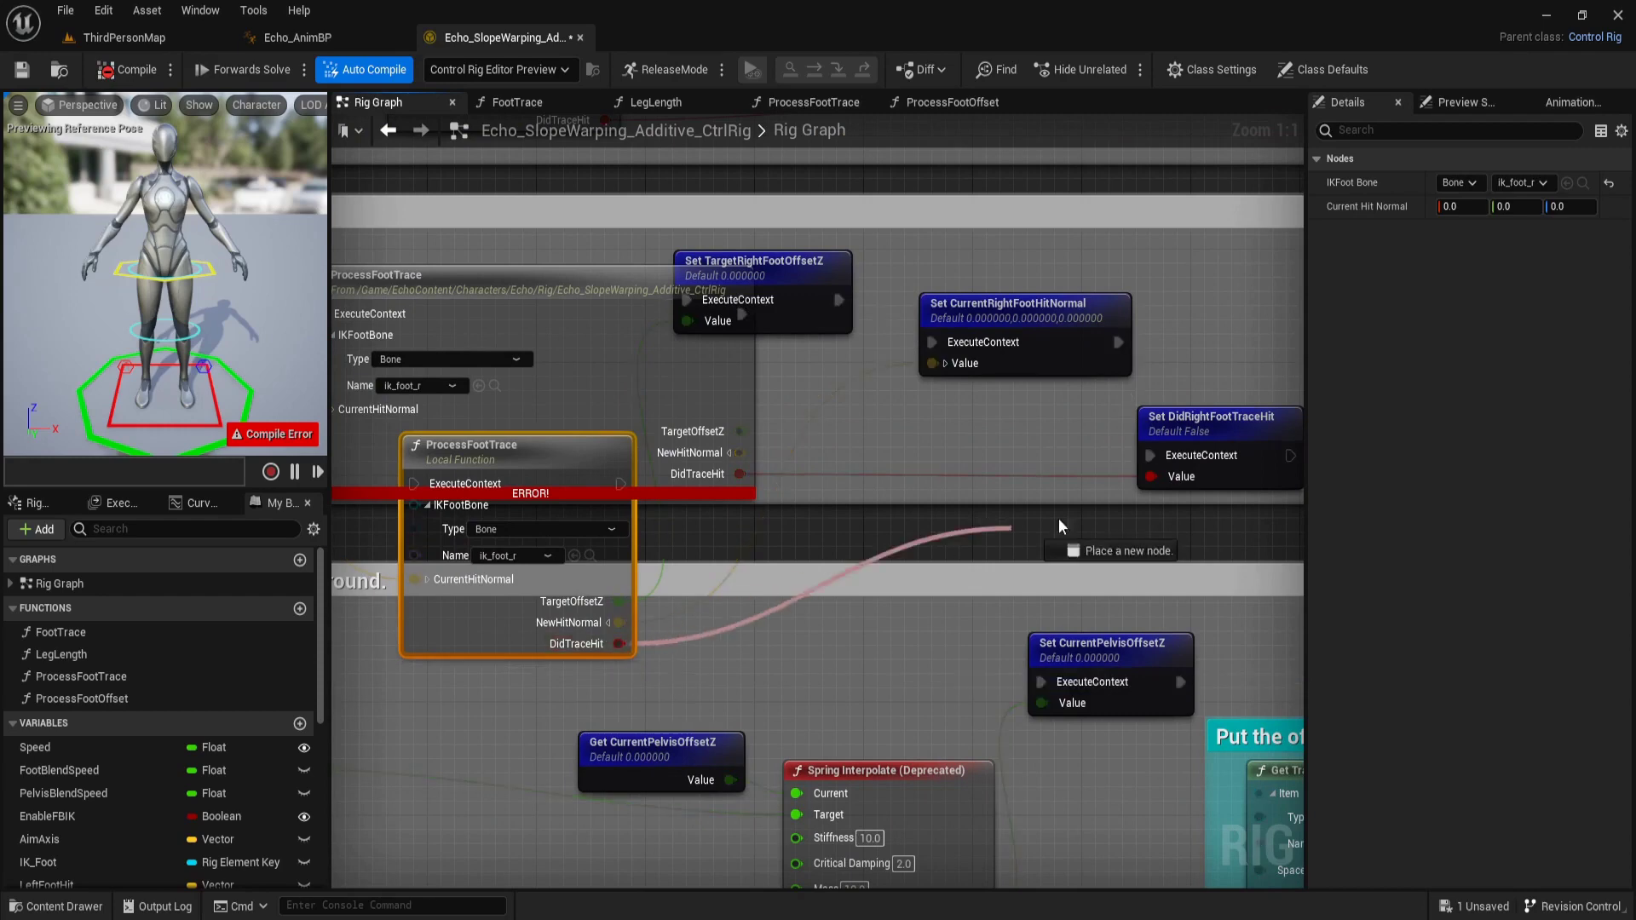
{"action": "left_click_drag", "start_coordinate": [615, 643], "coordinate": [1179, 481]}
{"action": "right_click_drag", "start_coordinate": [785, 489], "coordinate": [1077, 554]}
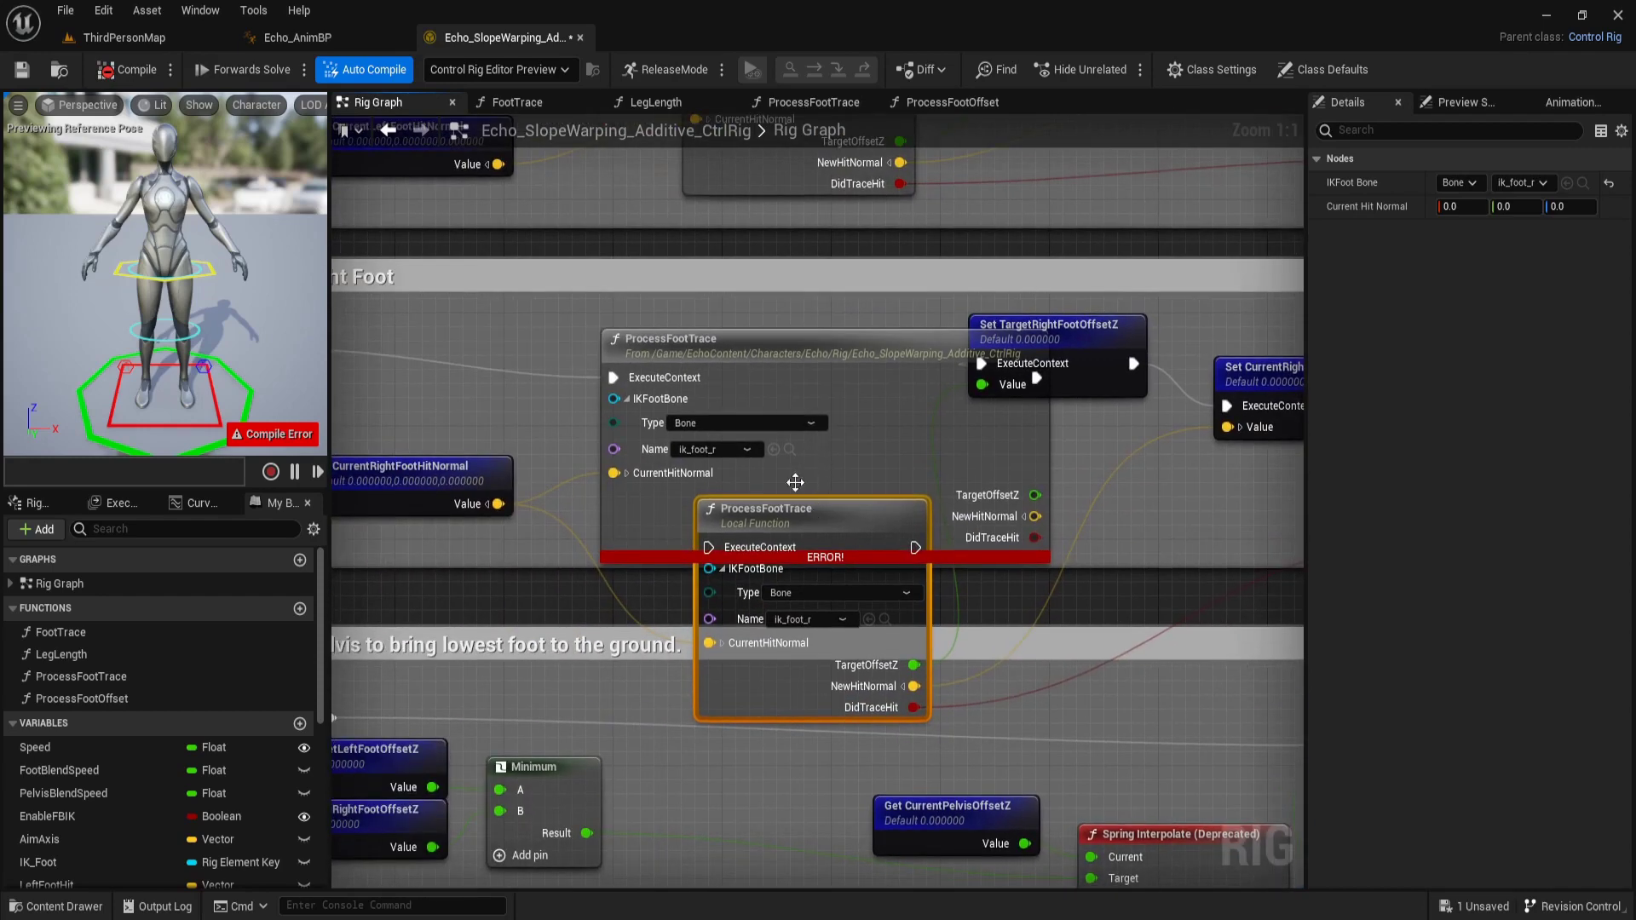
Route execution into the local ProcessFootTrace, delete the old node, and move the new one into place
{"action": "left_click_drag", "start_coordinate": [719, 548], "coordinate": [772, 358]}
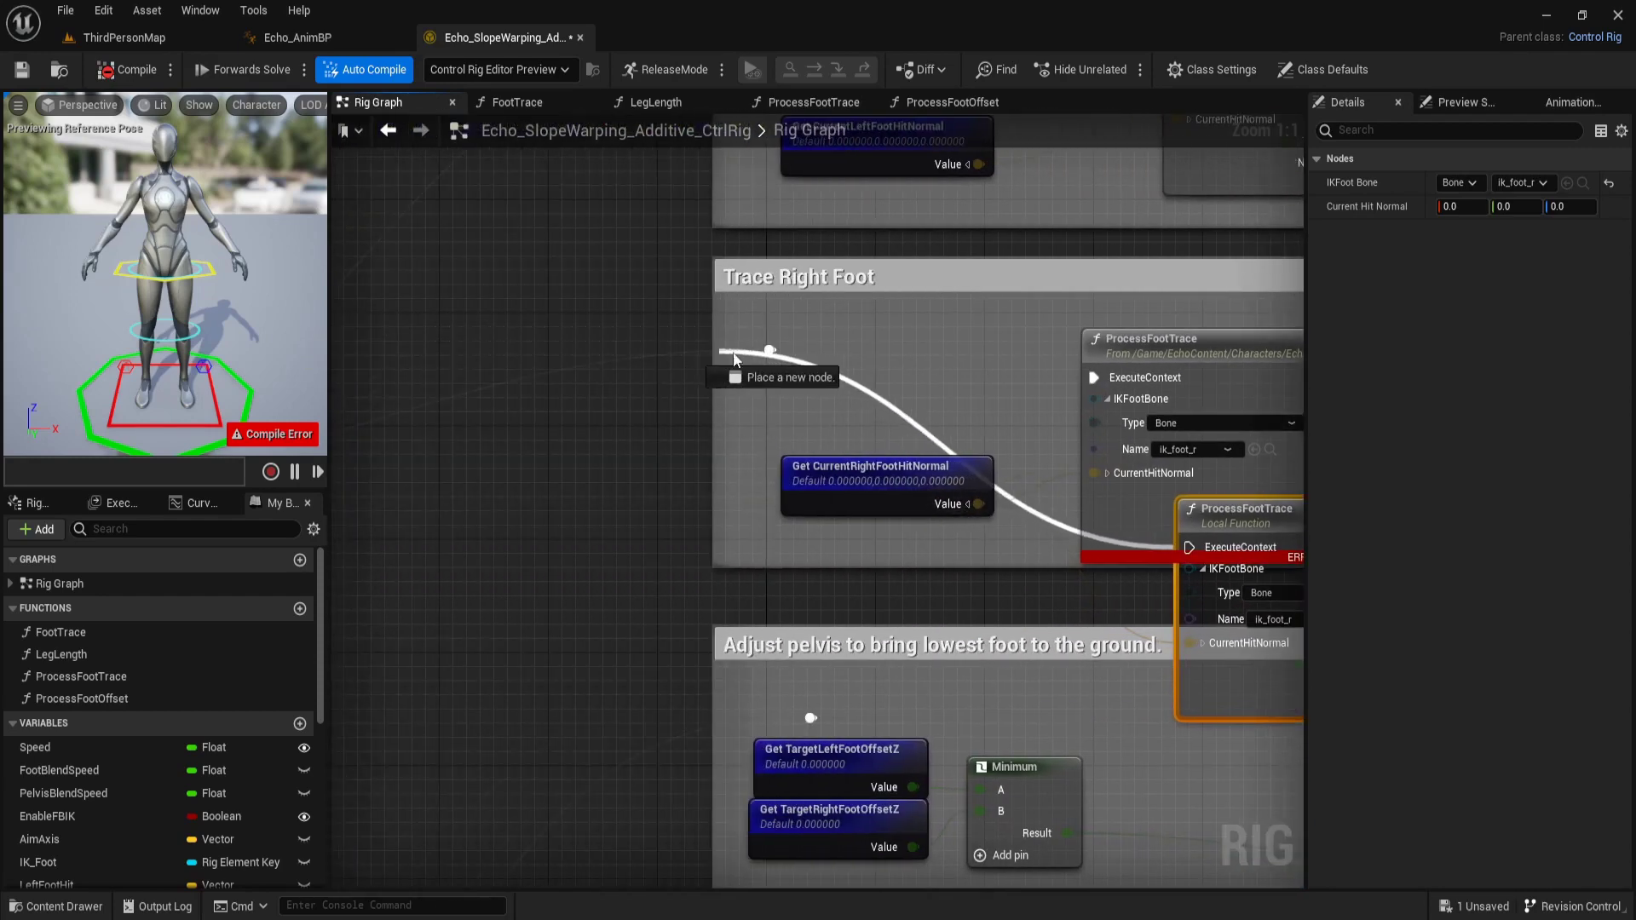
{"action": "right_click_drag", "start_coordinate": [772, 357], "coordinate": [1110, 561]}
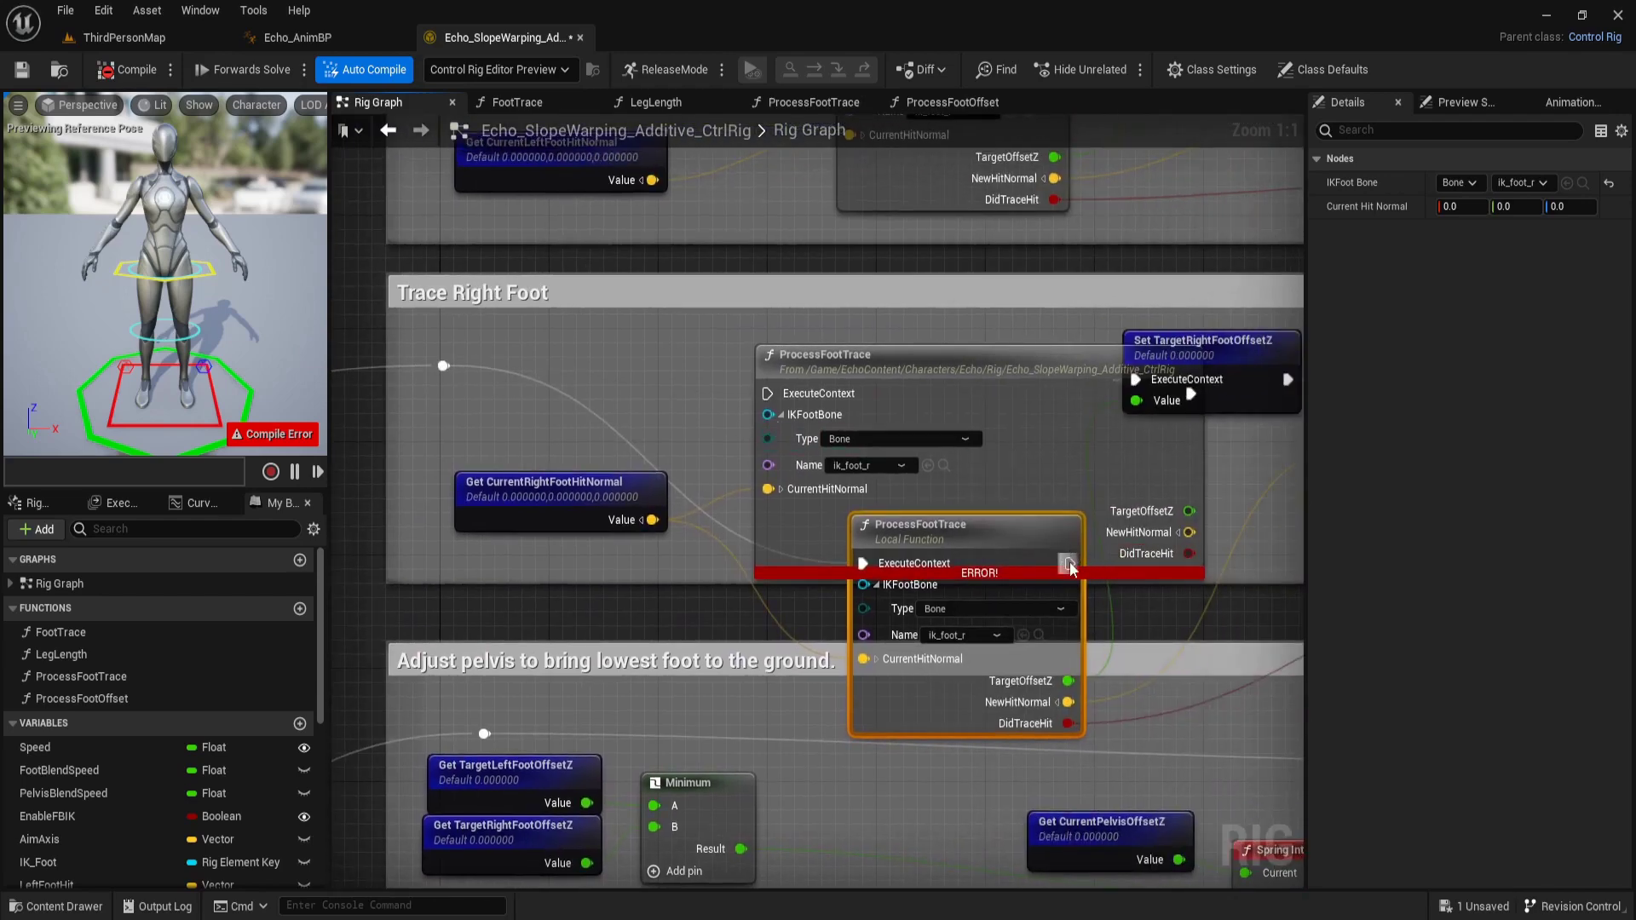
{"action": "left_click", "coordinate": [1015, 378]}
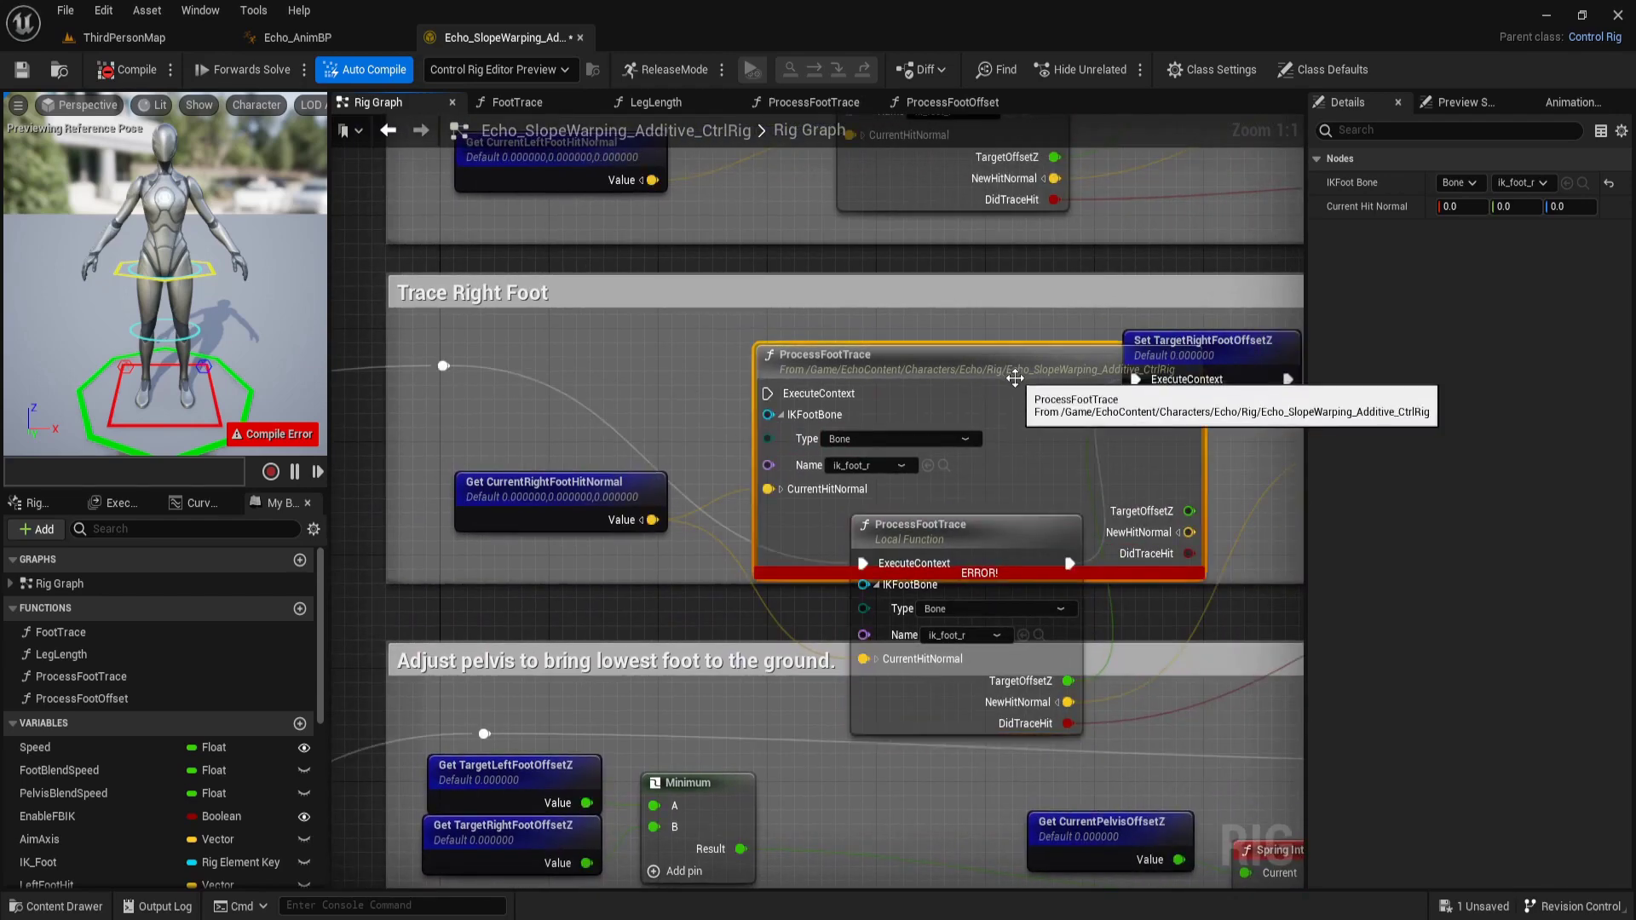
{"action": "key", "text": "Delete"}
{"action": "left_click_drag", "start_coordinate": [989, 540], "coordinate": [930, 356]}
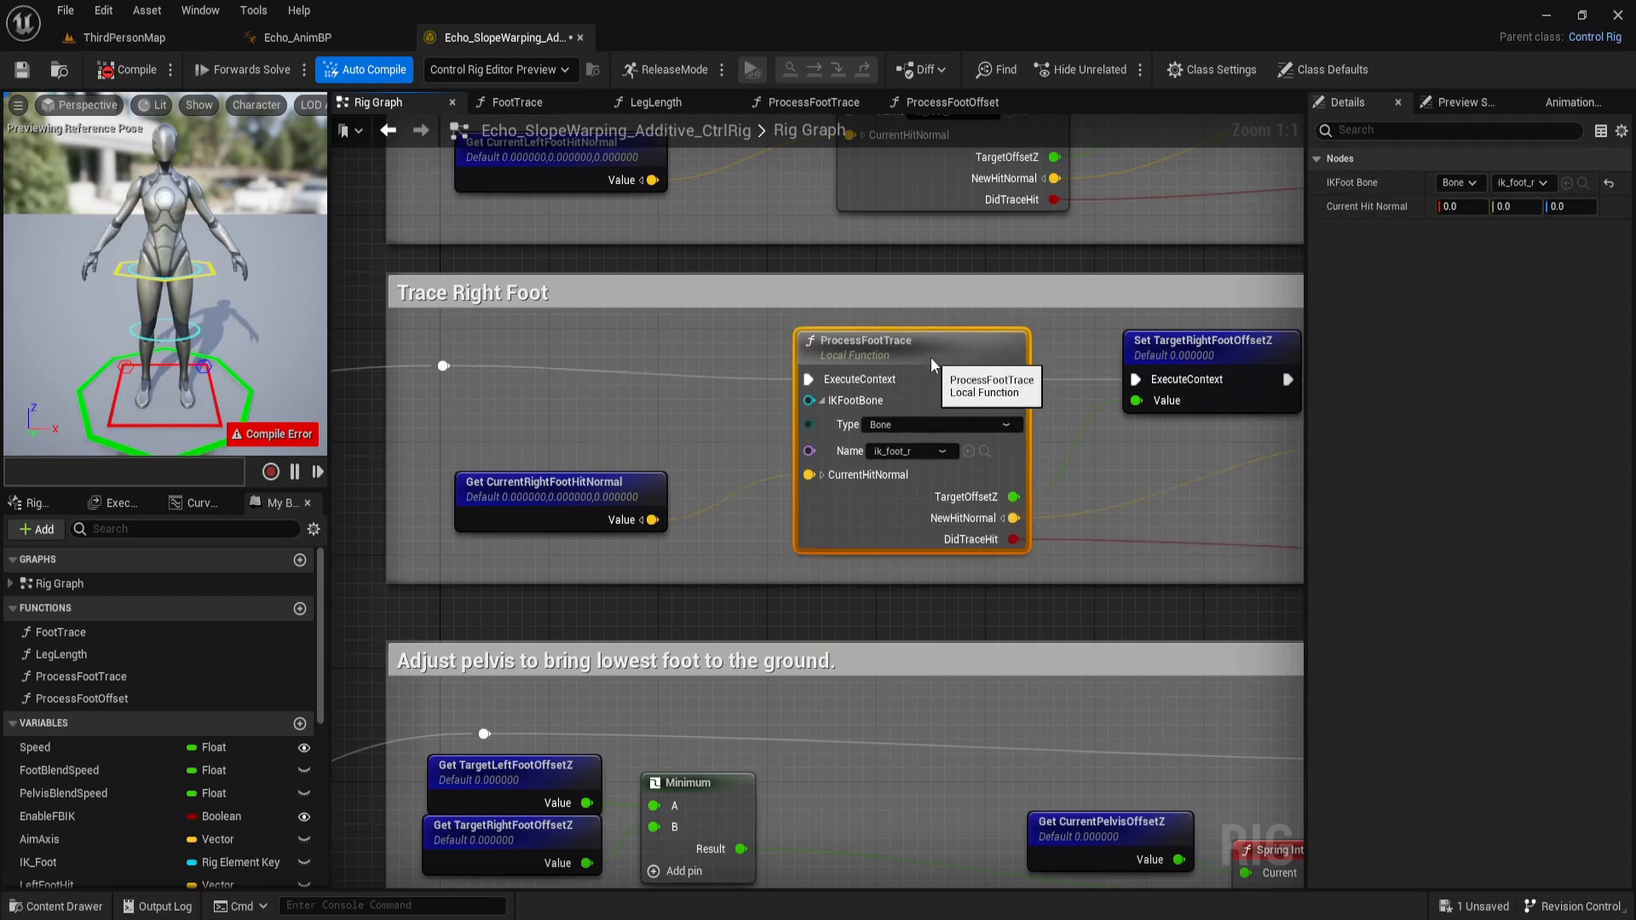
{"action": "scroll", "coordinate": [750, 331], "scroll_direction": "down", "scroll_amount": 3}
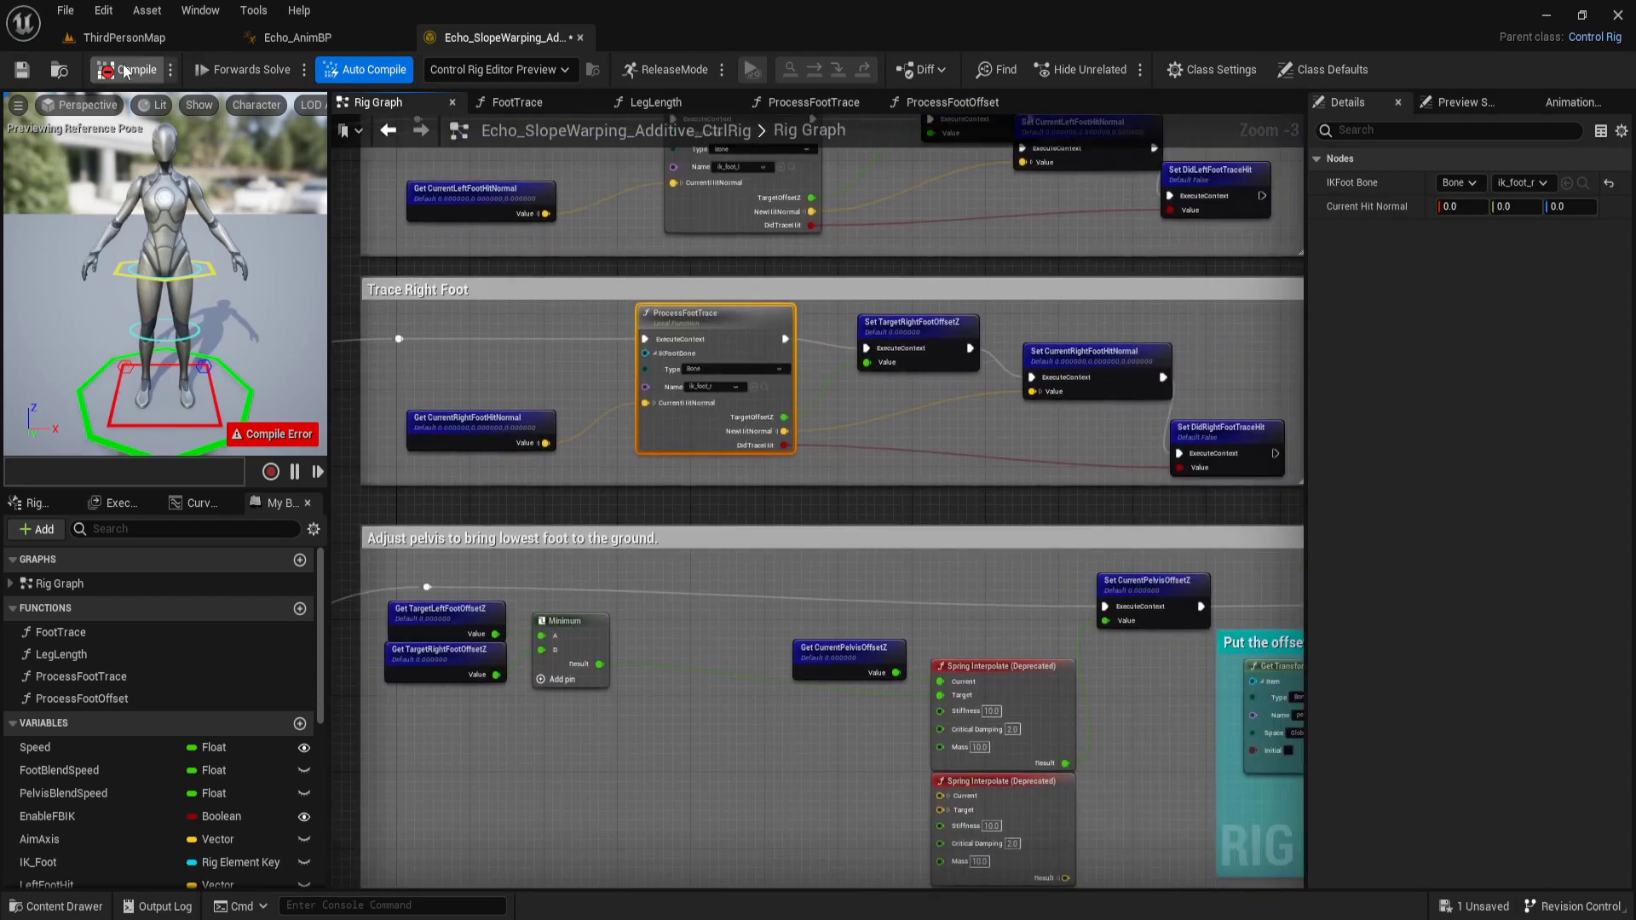
Compile the rig and delete the second, vector Spring Interpolate (Deprecated) node in the pelvis section
{"action": "left_click", "coordinate": [125, 71]}
{"action": "right_click_drag", "start_coordinate": [895, 581], "coordinate": [728, 294]}
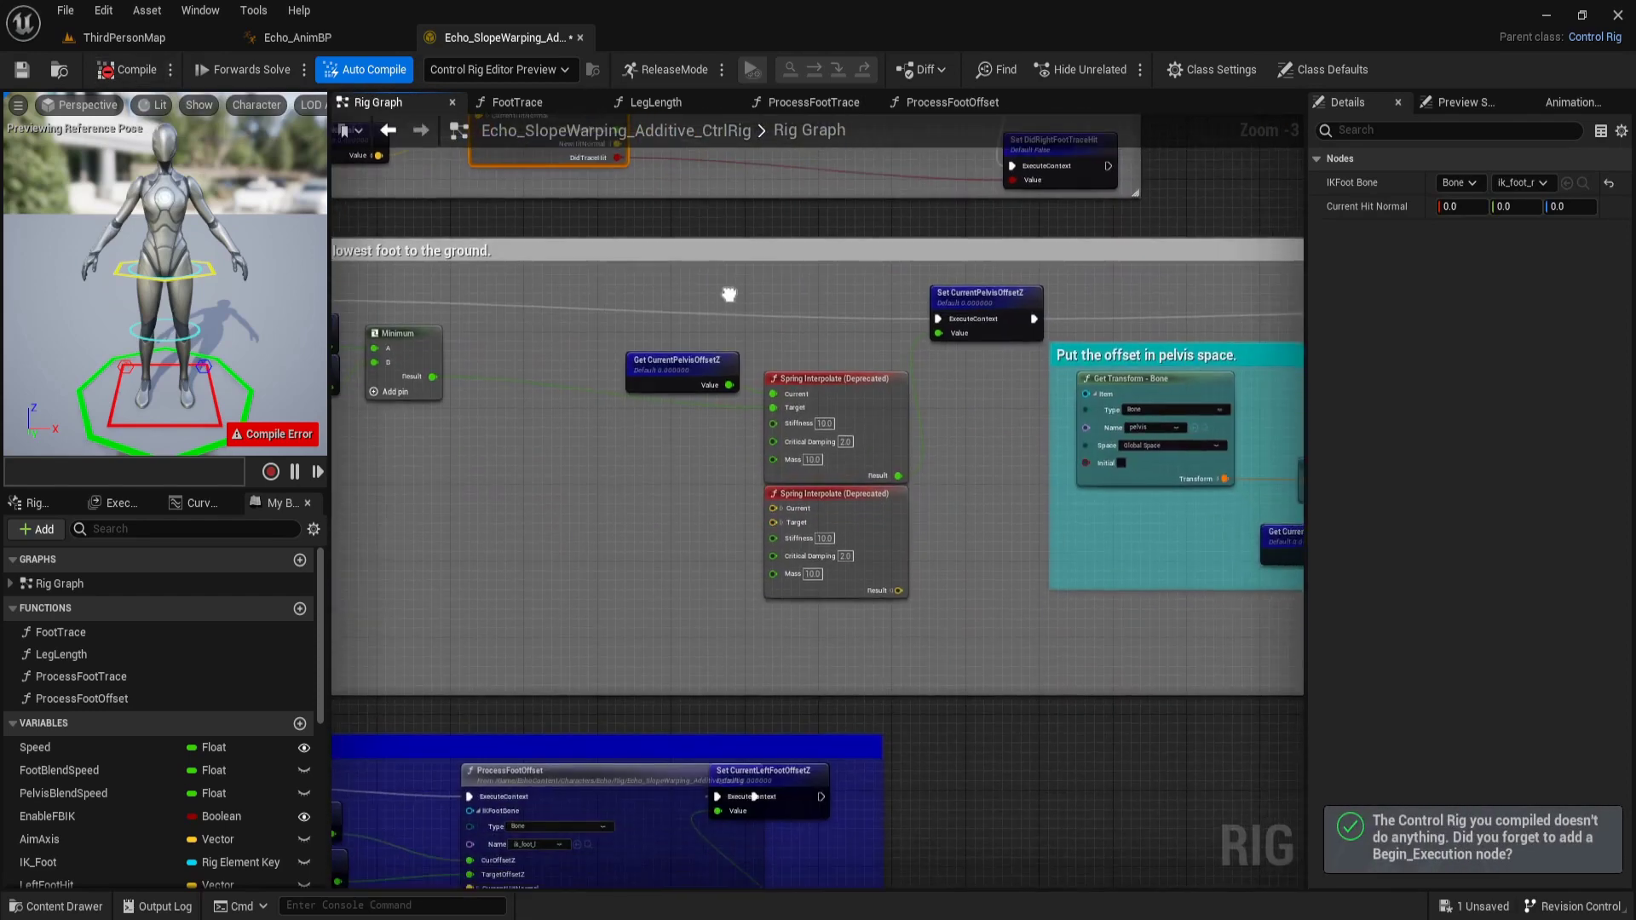
{"action": "scroll", "coordinate": [829, 537], "scroll_direction": "up", "scroll_amount": 3}
{"action": "left_click", "coordinate": [857, 514]}
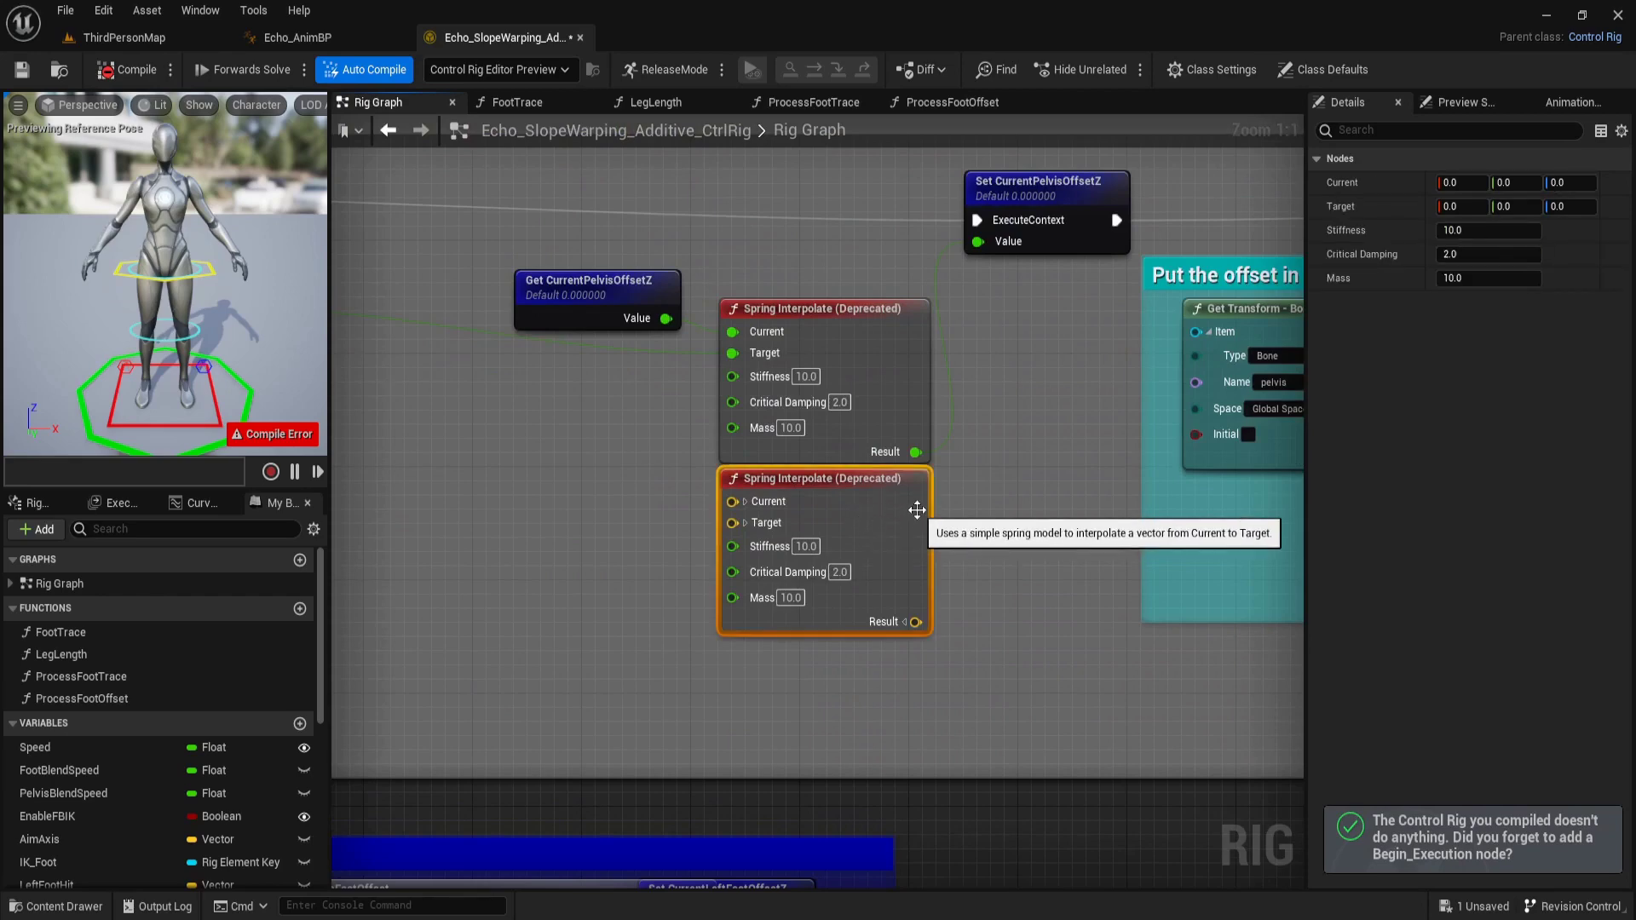
{"action": "key", "text": "Delete"}
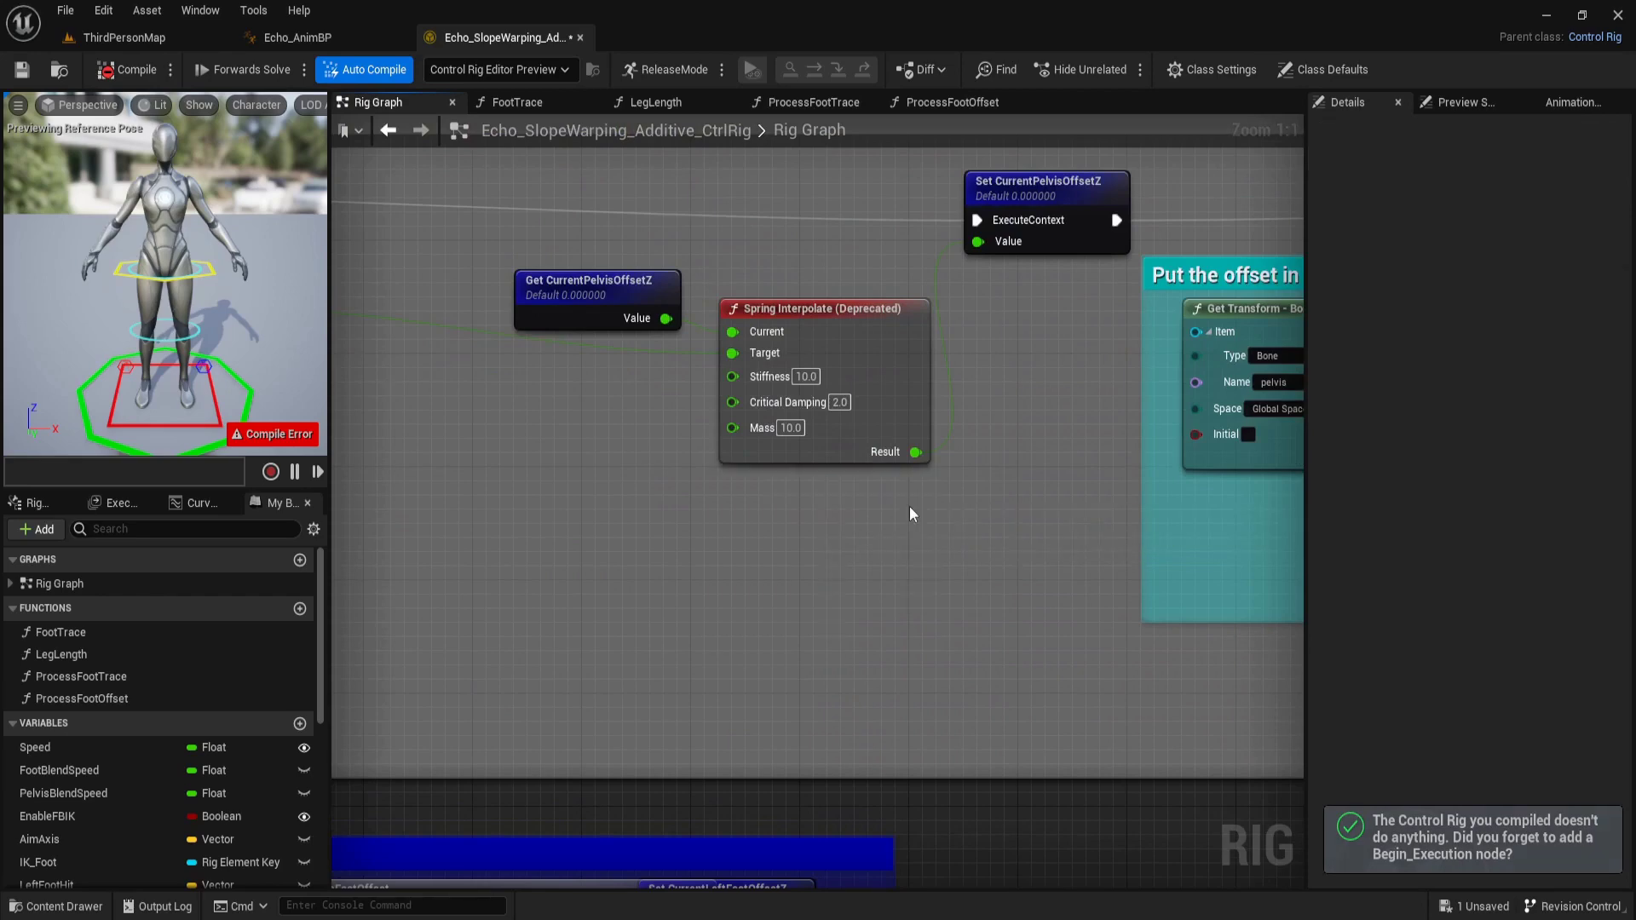
{"action": "scroll", "coordinate": [909, 506], "scroll_direction": "down", "scroll_amount": 4}
{"action": "scroll", "coordinate": [909, 506], "scroll_direction": "down", "scroll_amount": 1}
{"action": "mouse_move", "coordinate": [909, 506]}
{"action": "right_mouse_down"}
{"action": "mouse_move", "coordinate": [731, 495]}
{"action": "mouse_move", "coordinate": [1059, 219]}
{"action": "right_mouse_up"}
Add a local ProcessFootOffset node beneath the old one in Process Left Foot
{"action": "scroll", "coordinate": [813, 290], "scroll_direction": "up", "scroll_amount": 5}
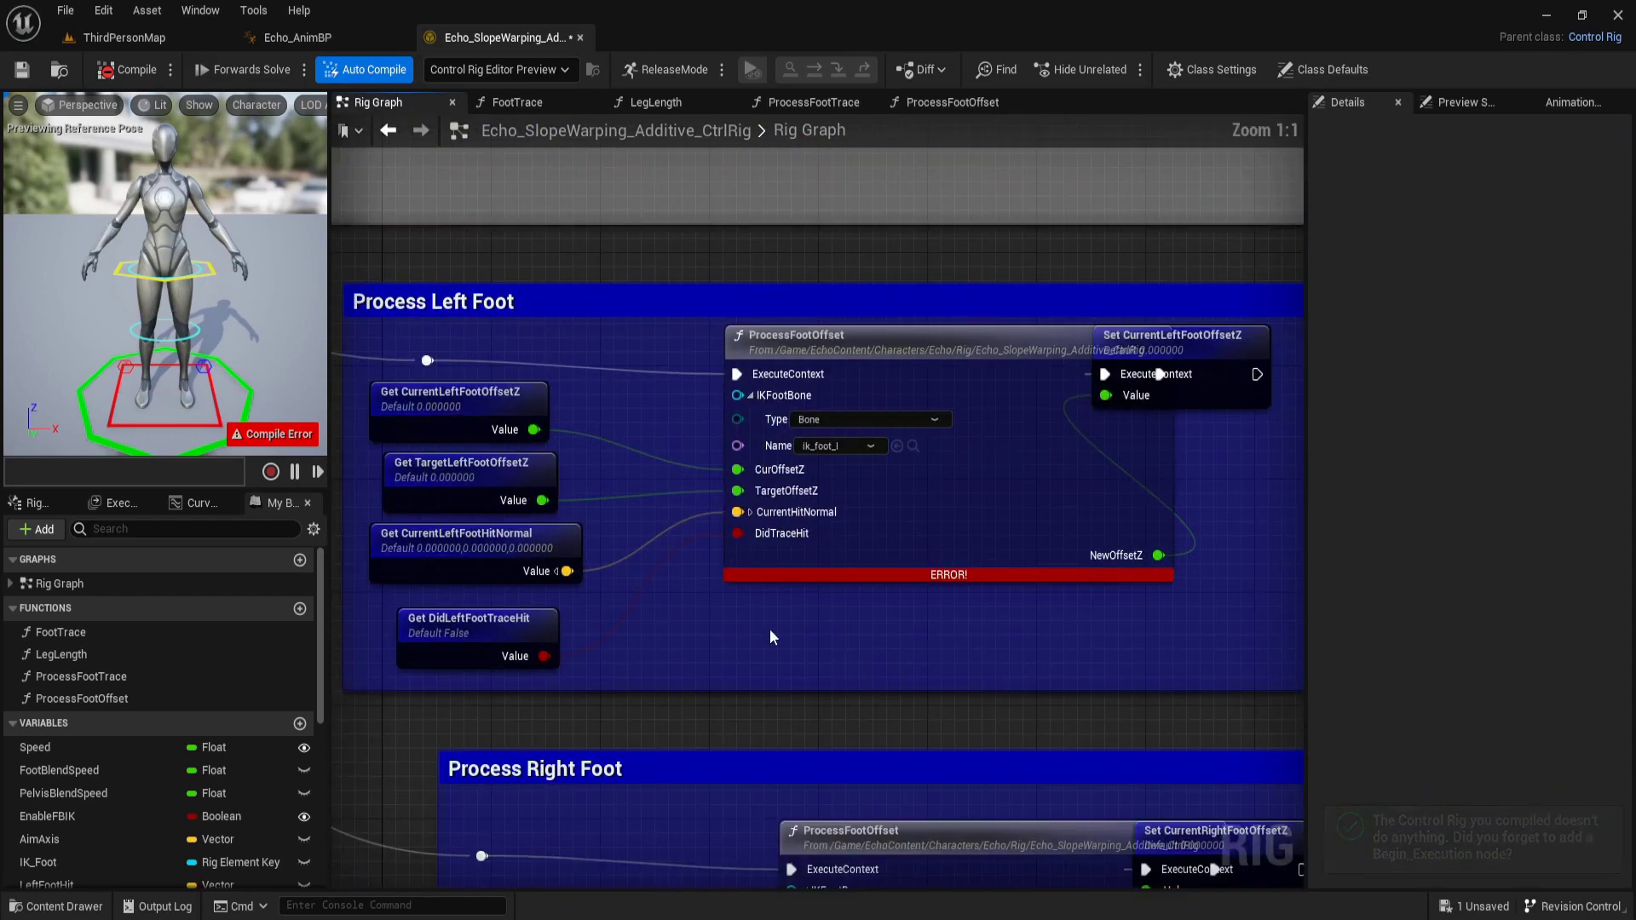
{"action": "right_click", "coordinate": [763, 661]}
{"action": "type", "text": "proc"}
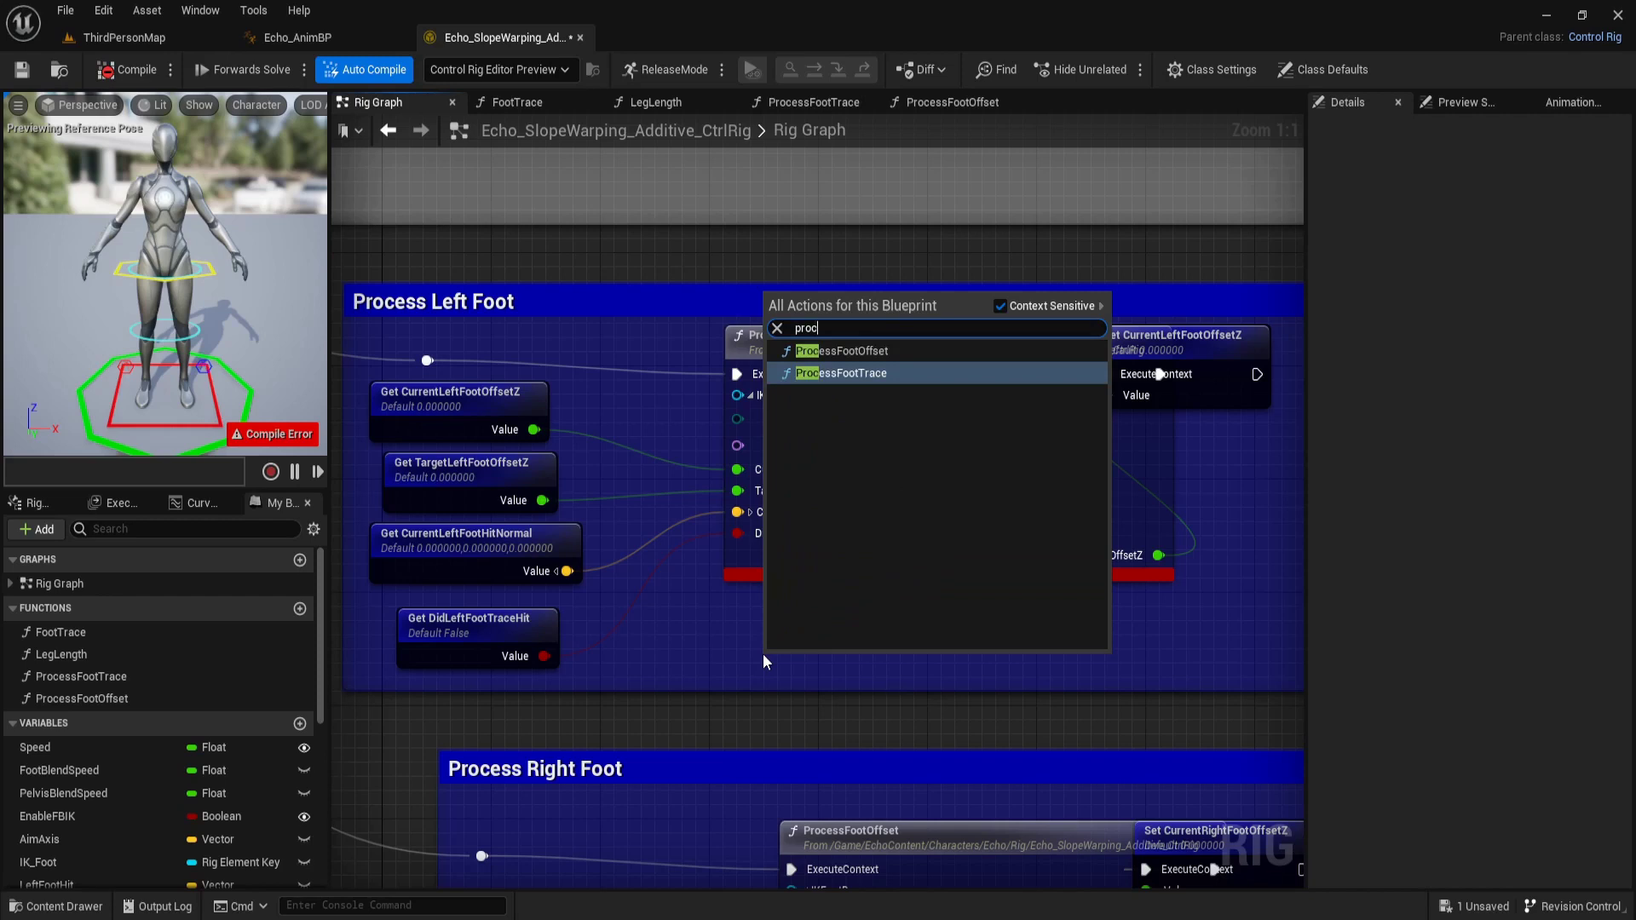
{"action": "key", "text": "Up"}
{"action": "key", "text": "Return"}
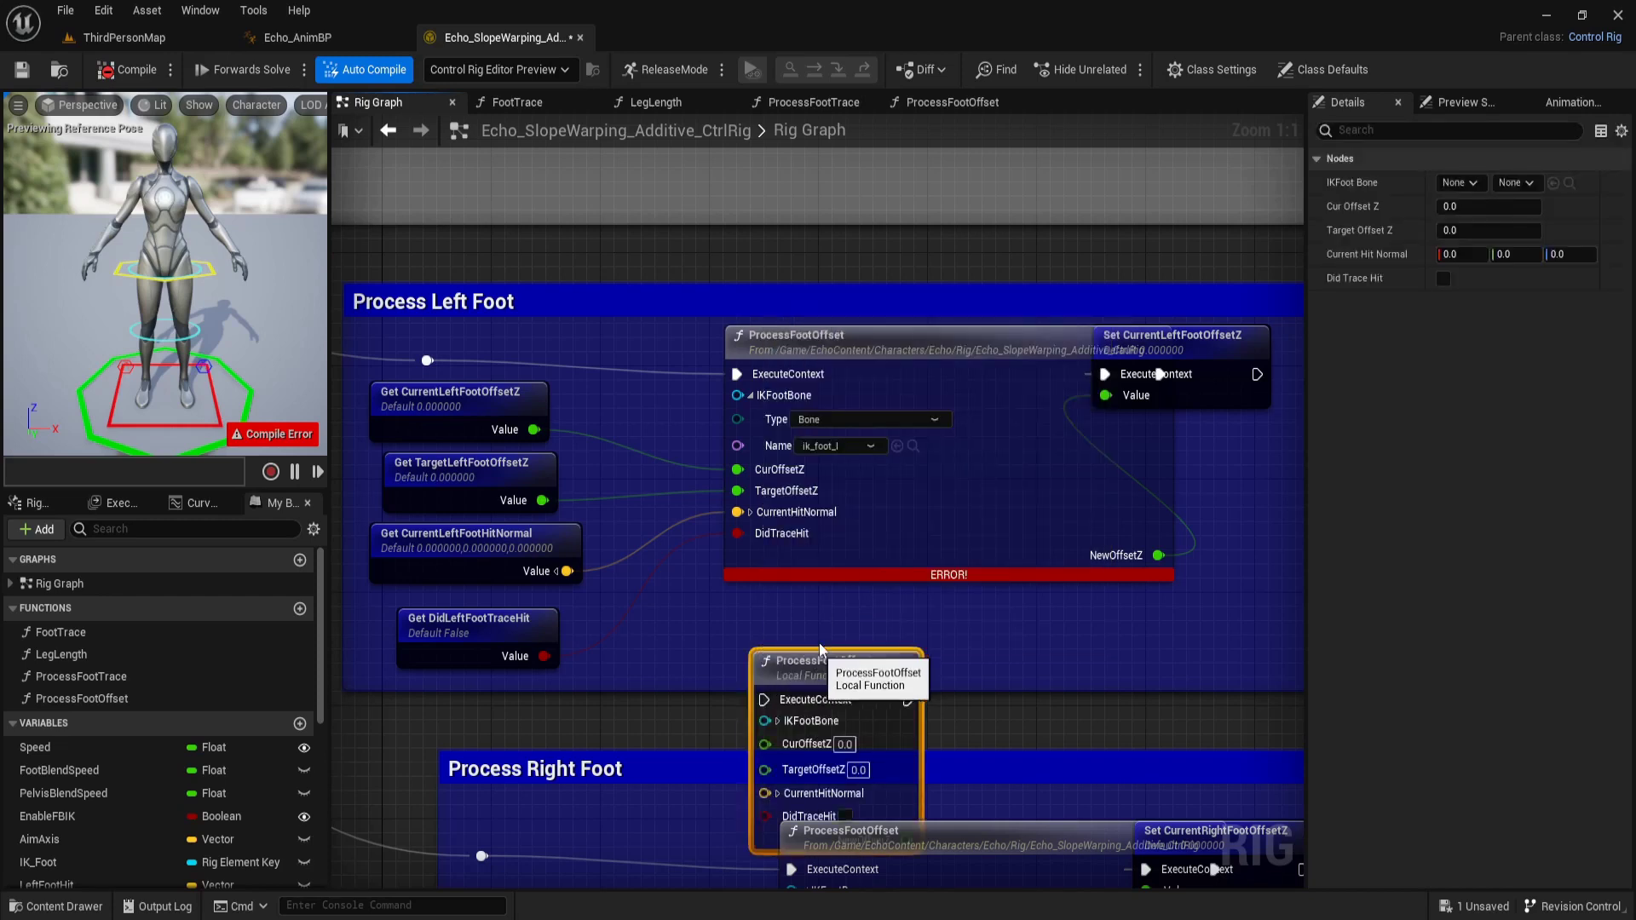
{"action": "left_click_drag", "start_coordinate": [821, 649], "coordinate": [851, 560]}
Set the new node's IKFootBone to type Bone, name ik_foot_l
{"action": "left_click", "coordinate": [821, 625]}
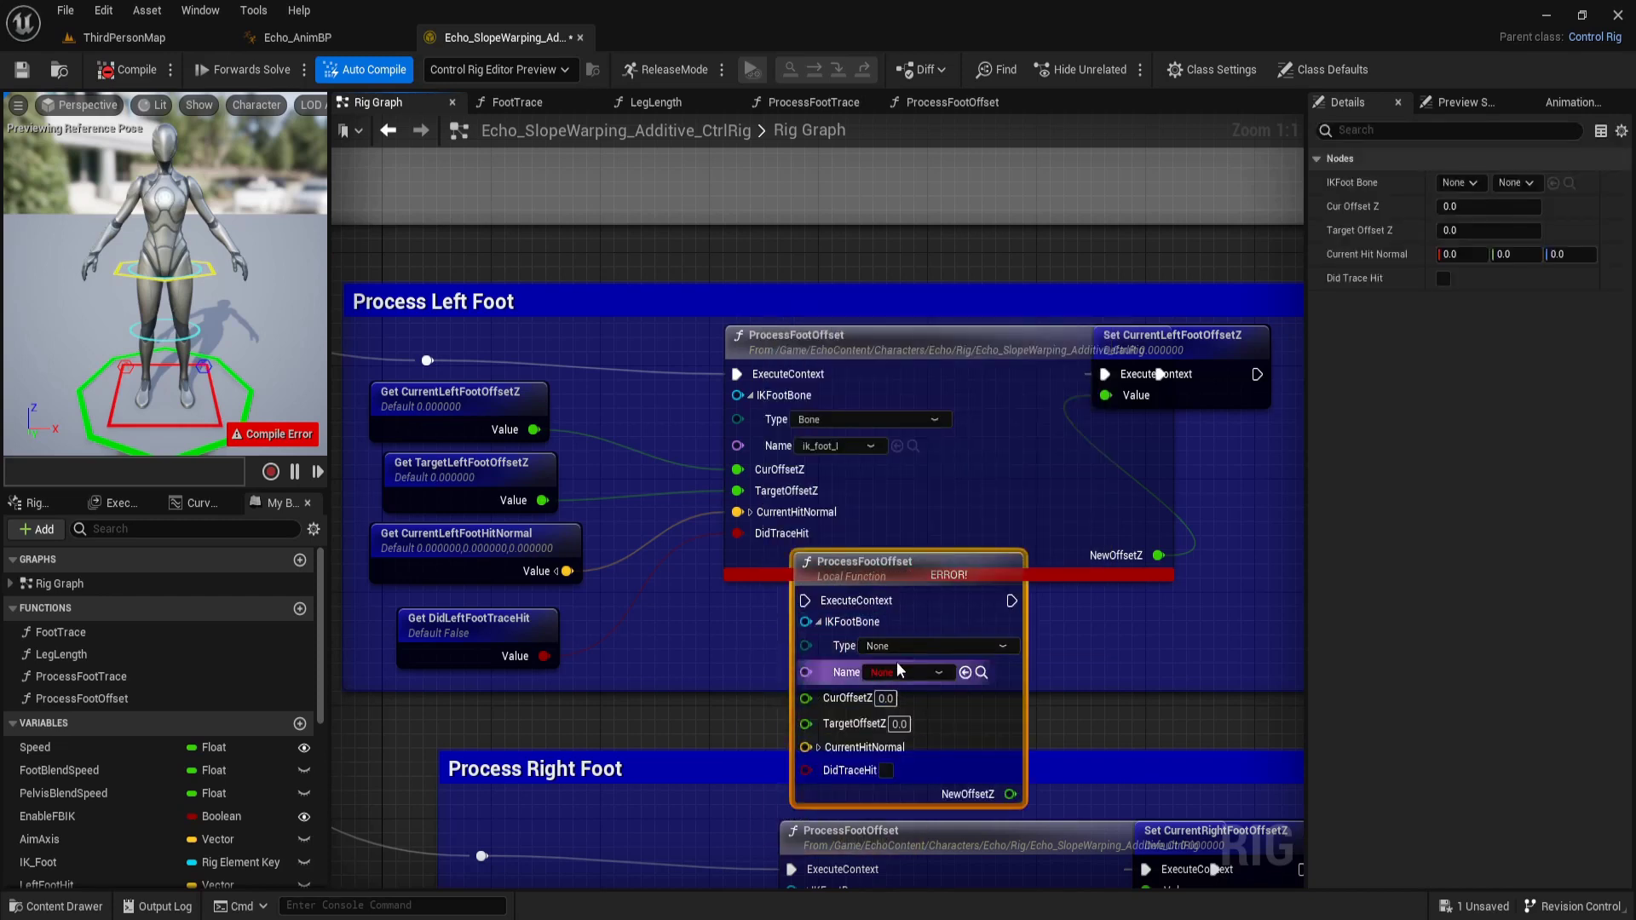
{"action": "left_click", "coordinate": [902, 647]}
{"action": "left_click", "coordinate": [896, 670]}
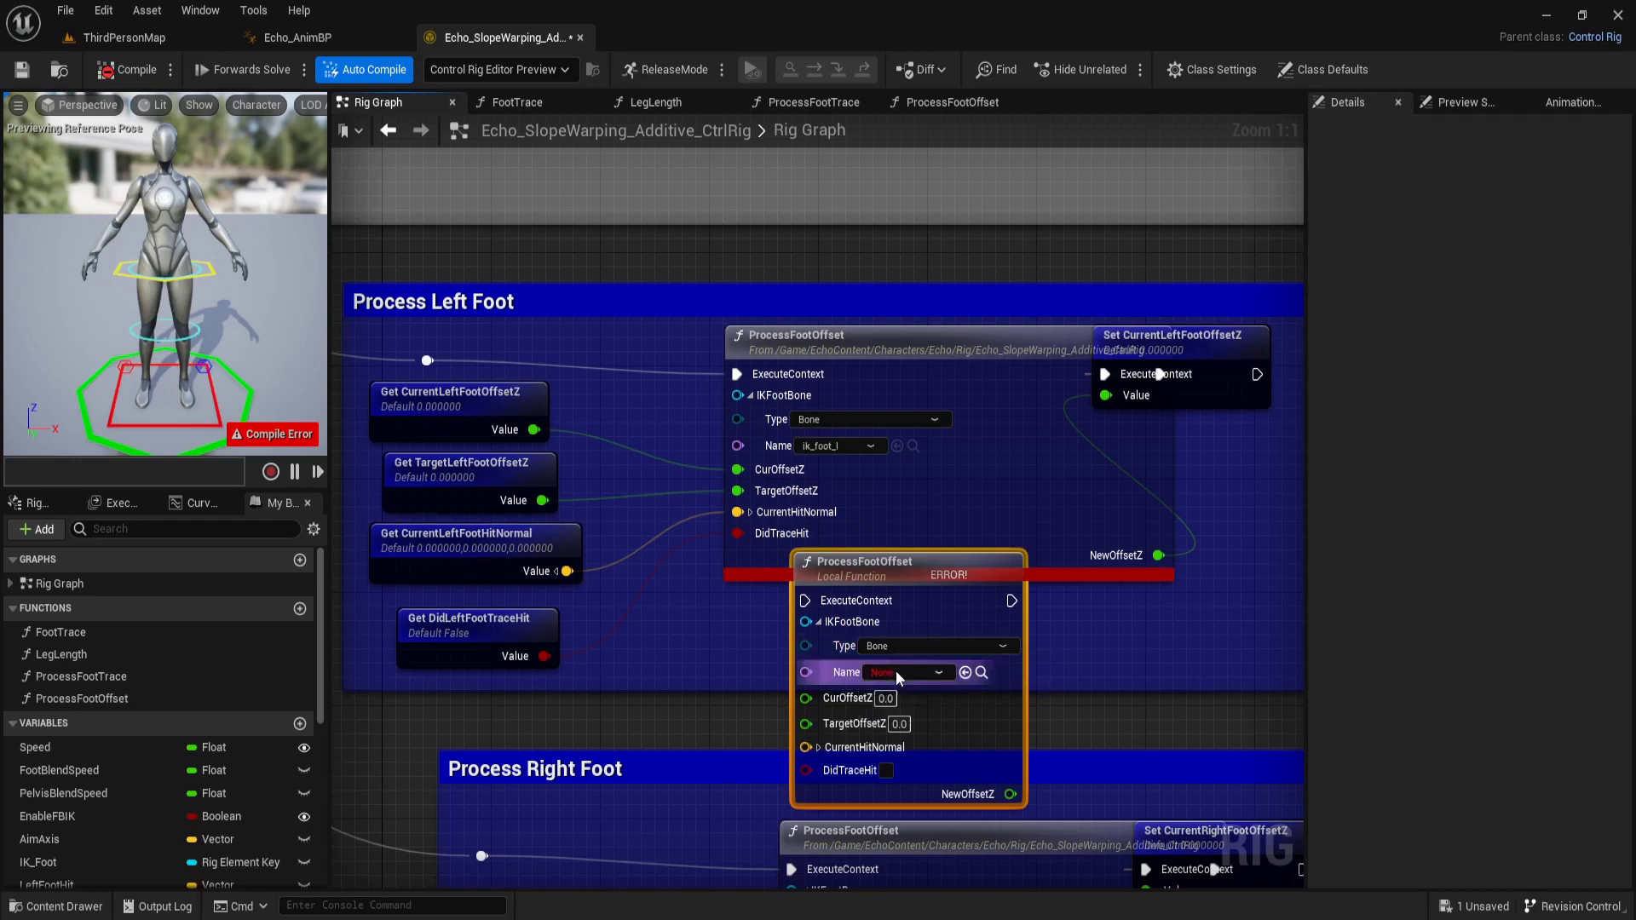
{"action": "left_click", "coordinate": [897, 673]}
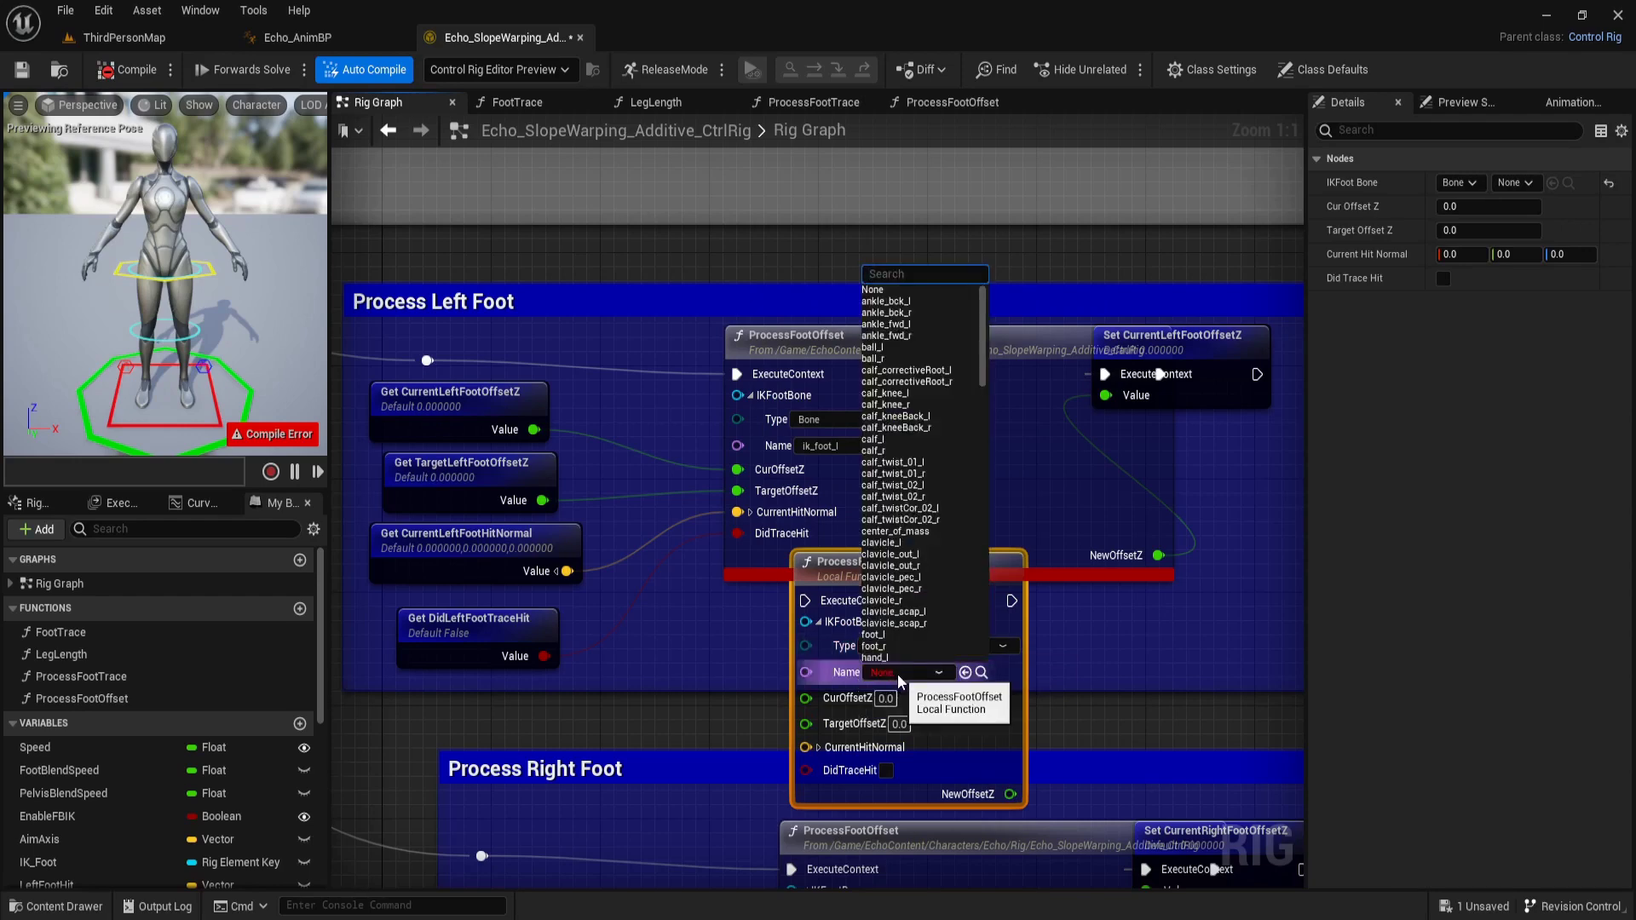
{"action": "type", "text": "ik"}
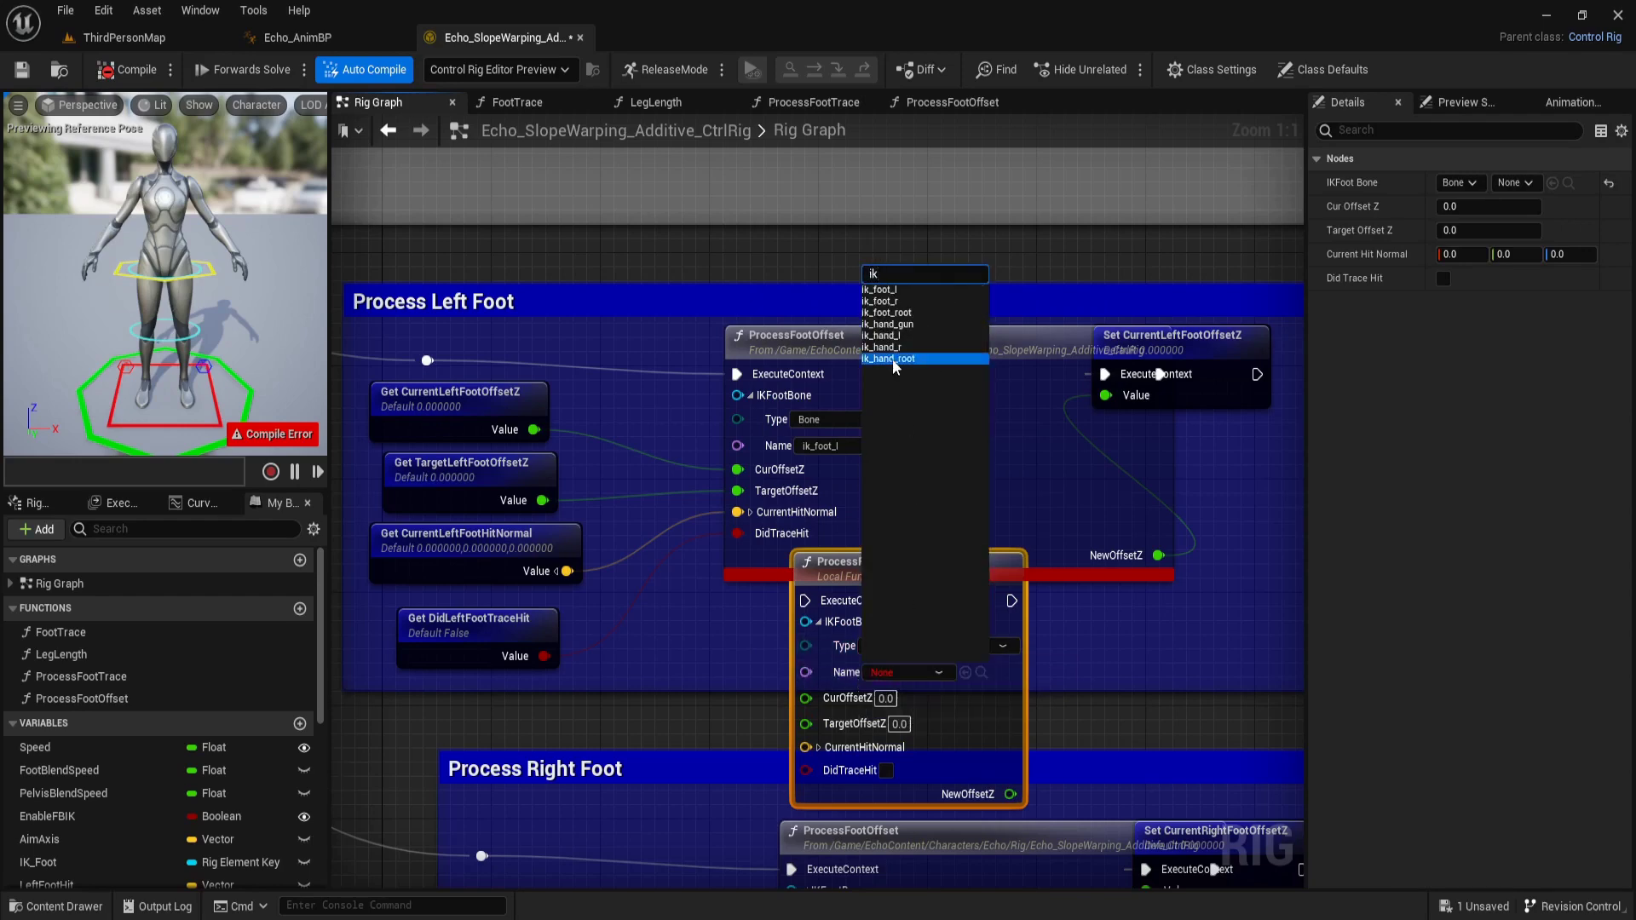
{"action": "left_click", "coordinate": [902, 302]}
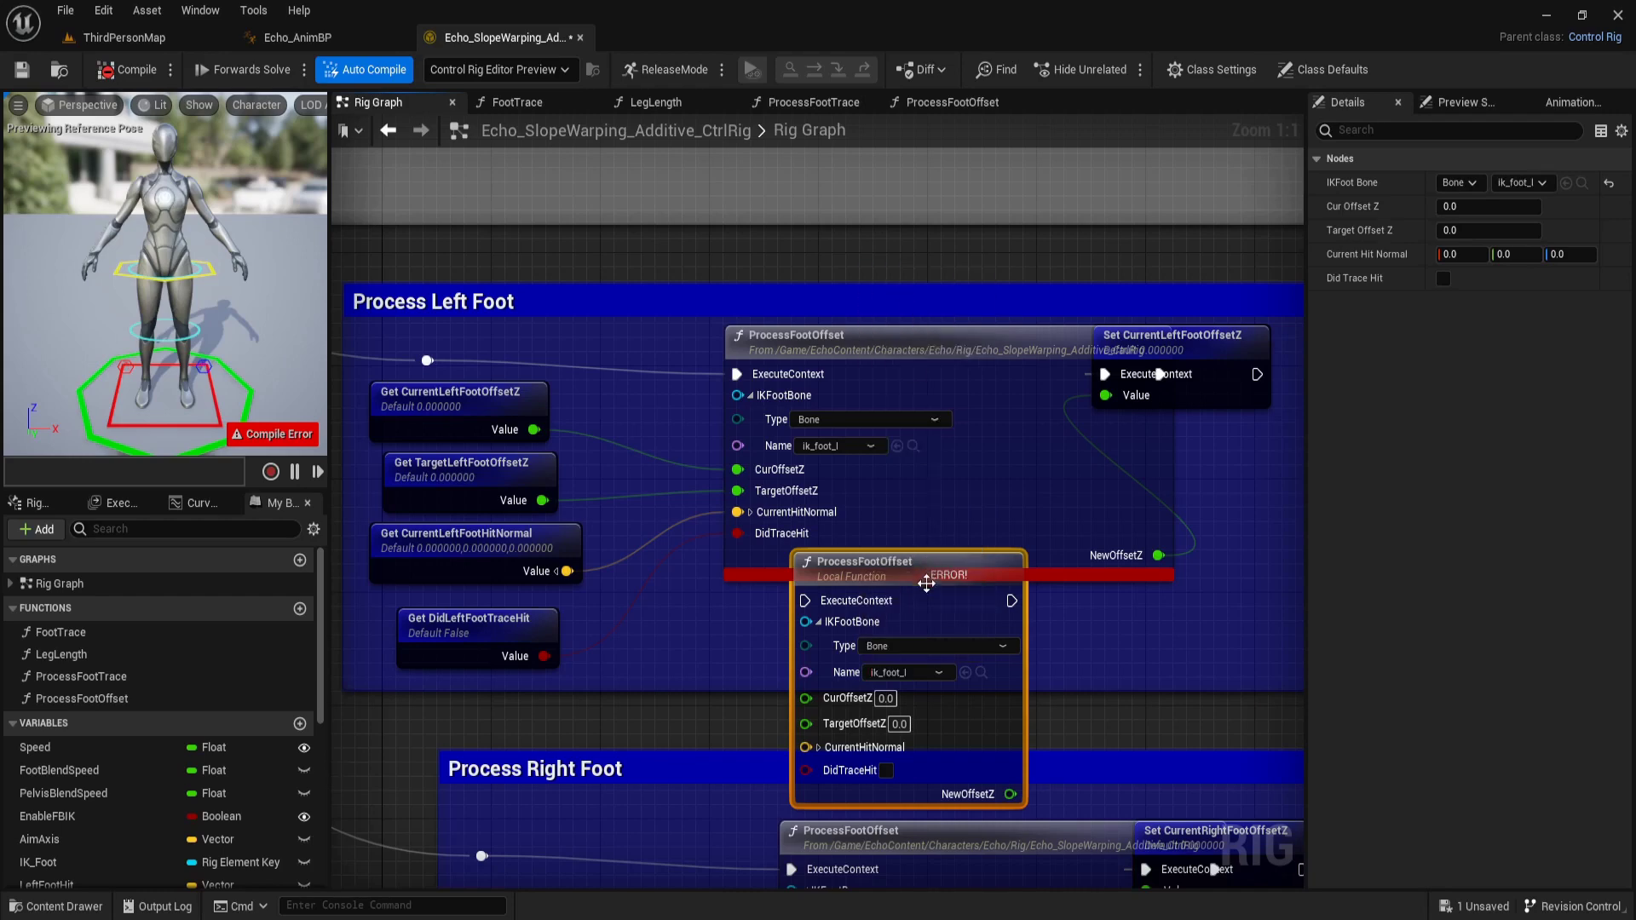
{"action": "left_click_drag", "start_coordinate": [926, 583], "coordinate": [940, 582]}
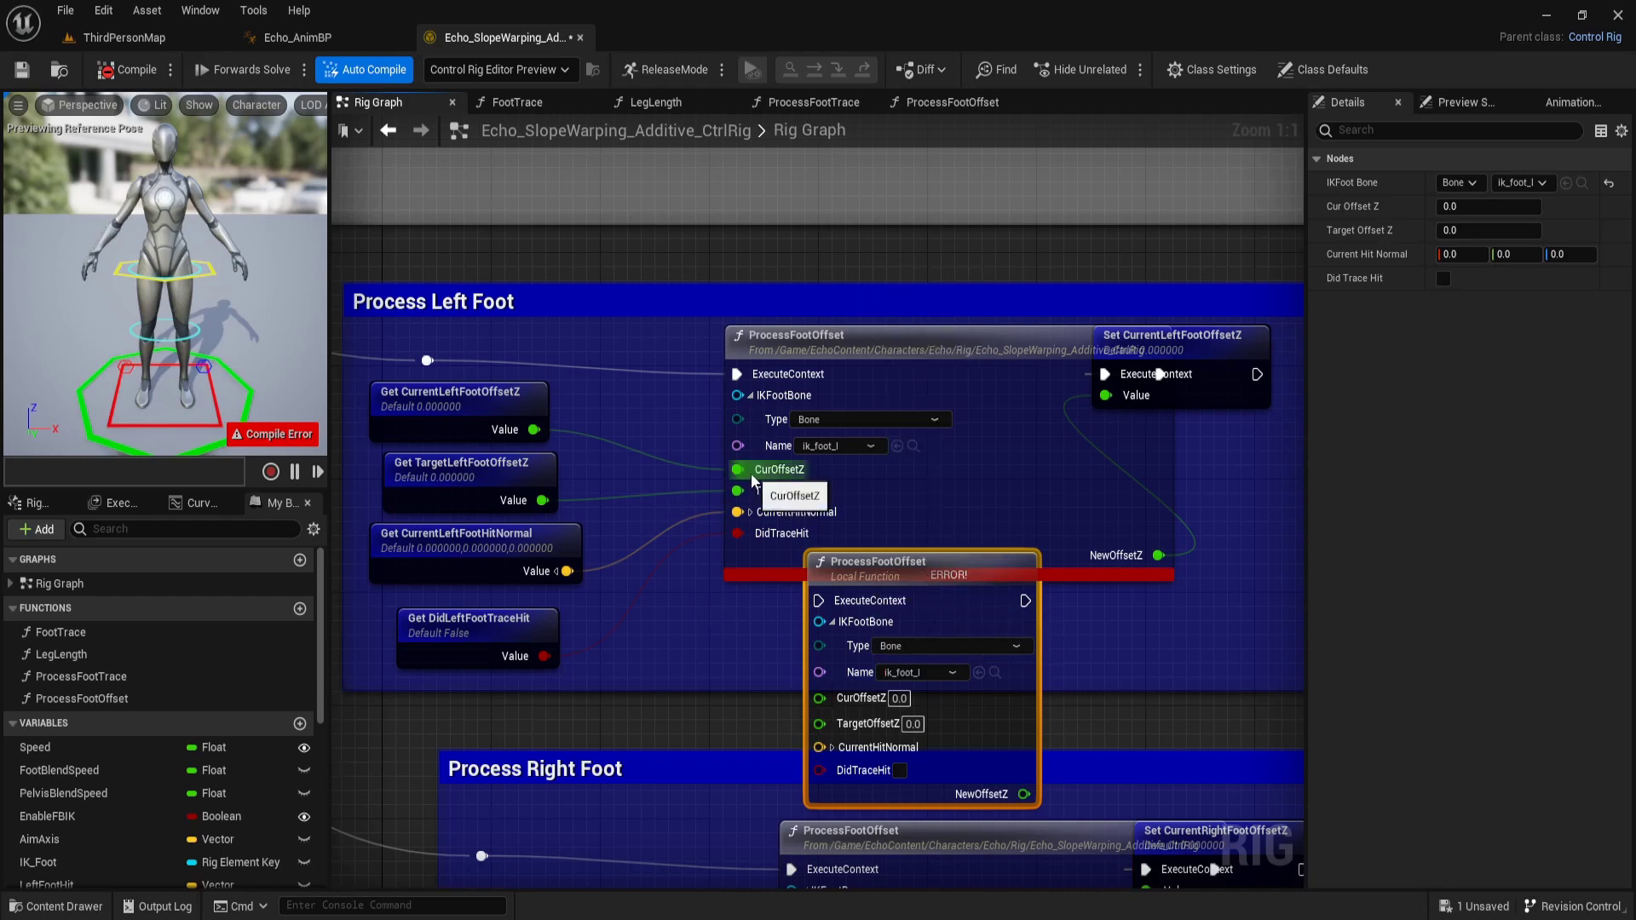
Move CurOffsetZ, TargetOffsetZ, CurrentHitNormal, DidTraceHit and execution wires onto the new node, linking to Set CurrentLeftFootOffsetZ
{"action": "left_click_drag", "start_coordinate": [737, 469], "coordinate": [820, 696], "text": "ctrl"}
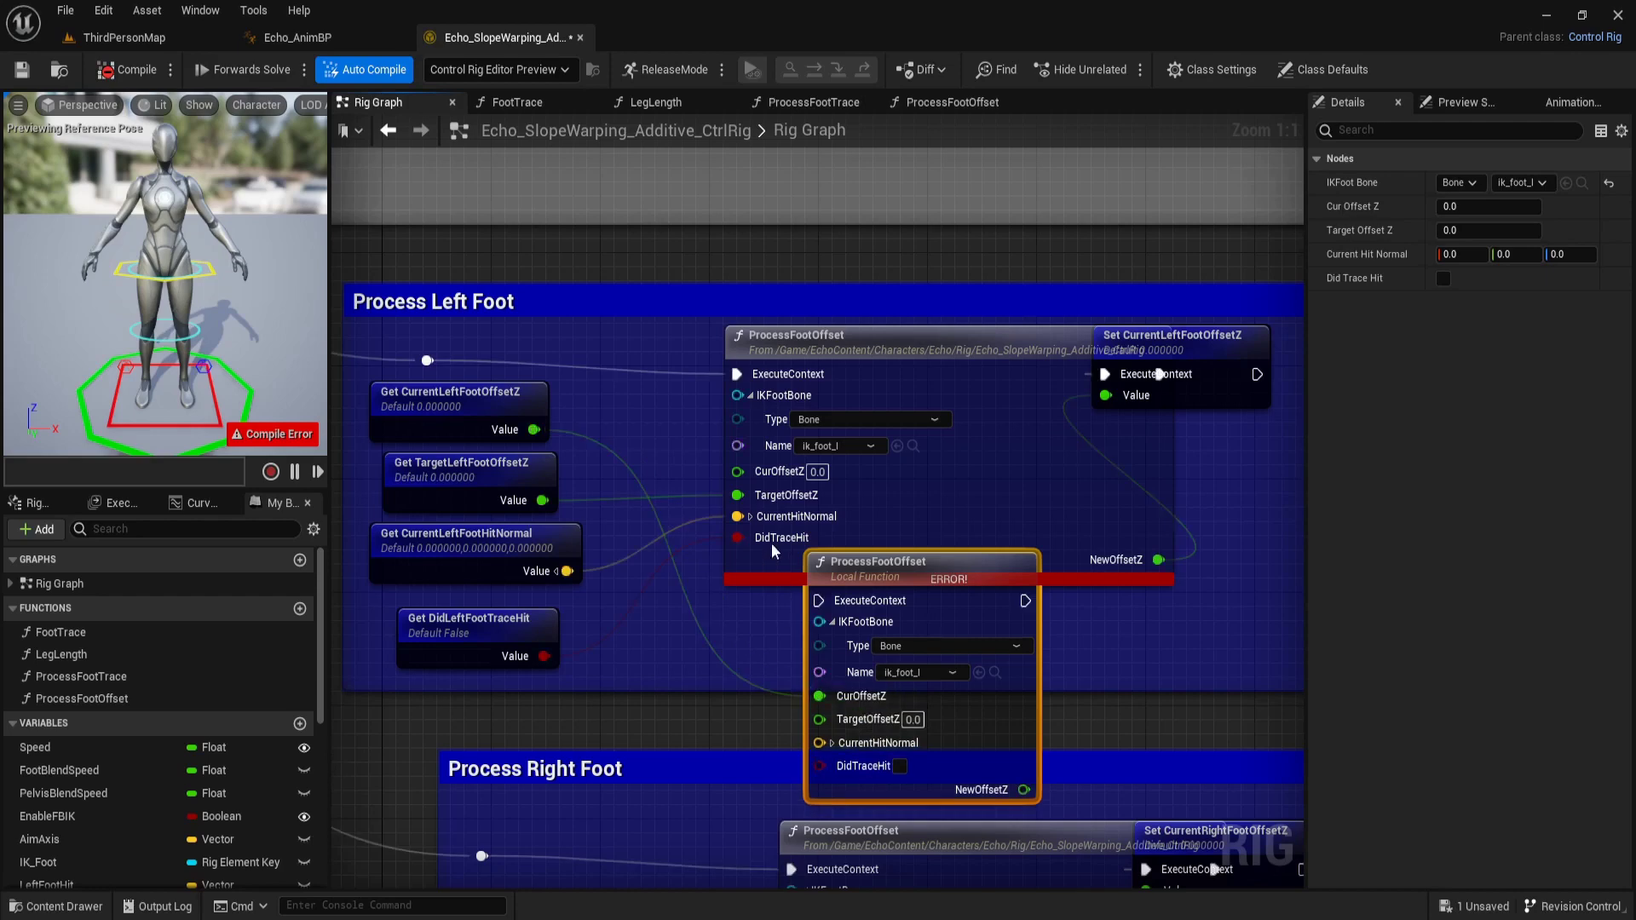
{"action": "left_click_drag", "start_coordinate": [764, 501], "coordinate": [820, 718], "text": "ctrl"}
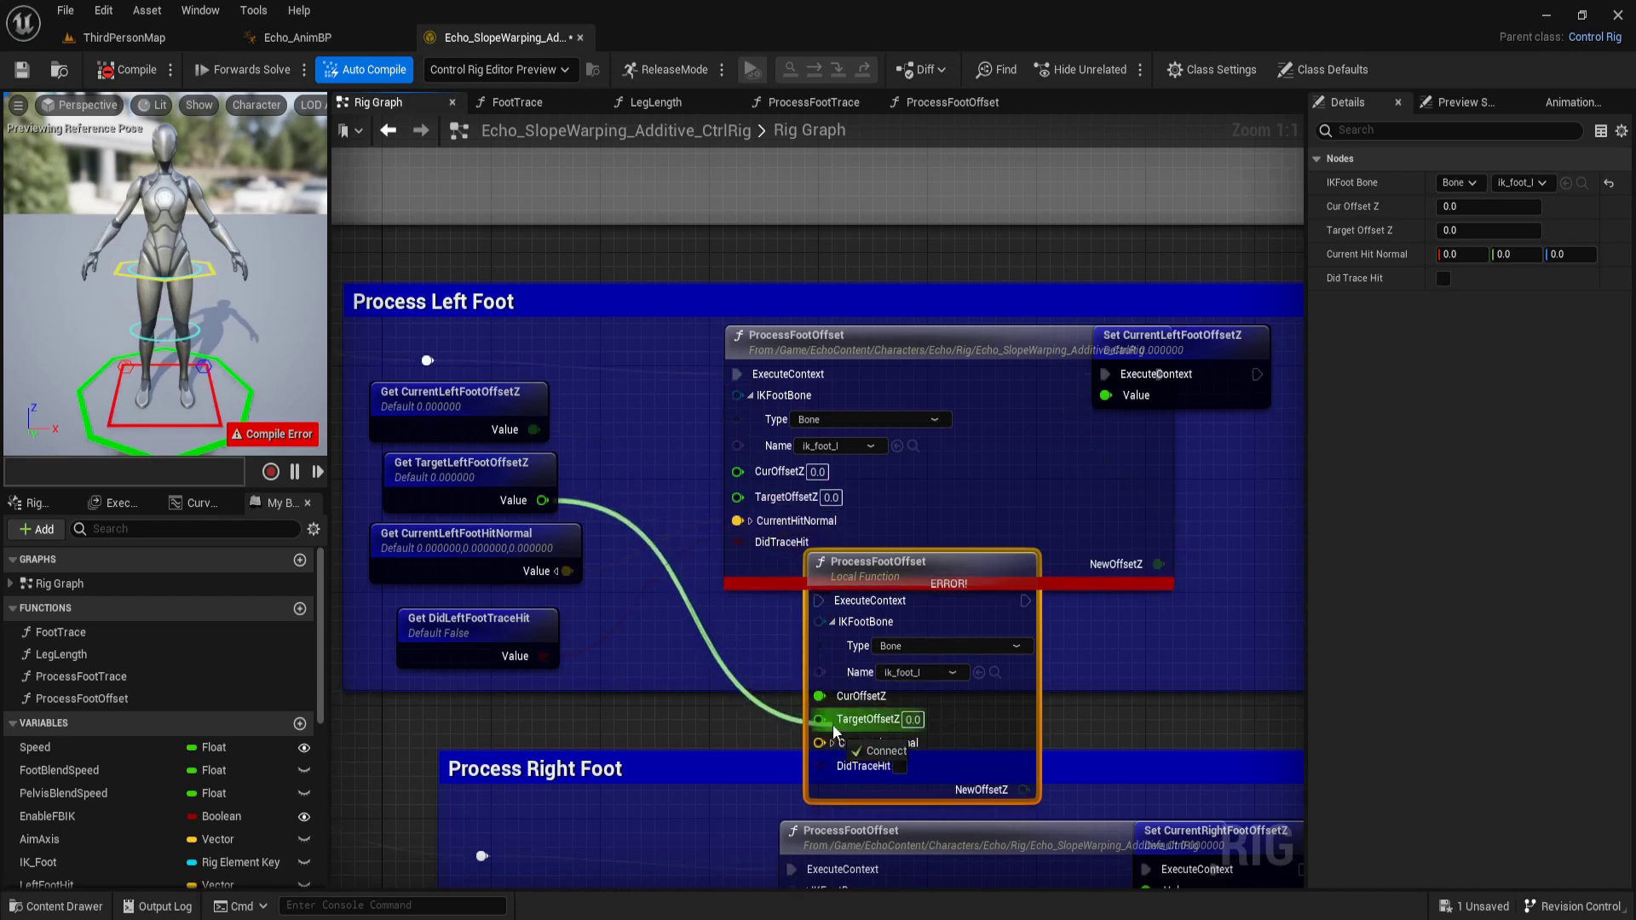
{"action": "left_click_drag", "start_coordinate": [738, 521], "coordinate": [826, 743], "text": "ctrl"}
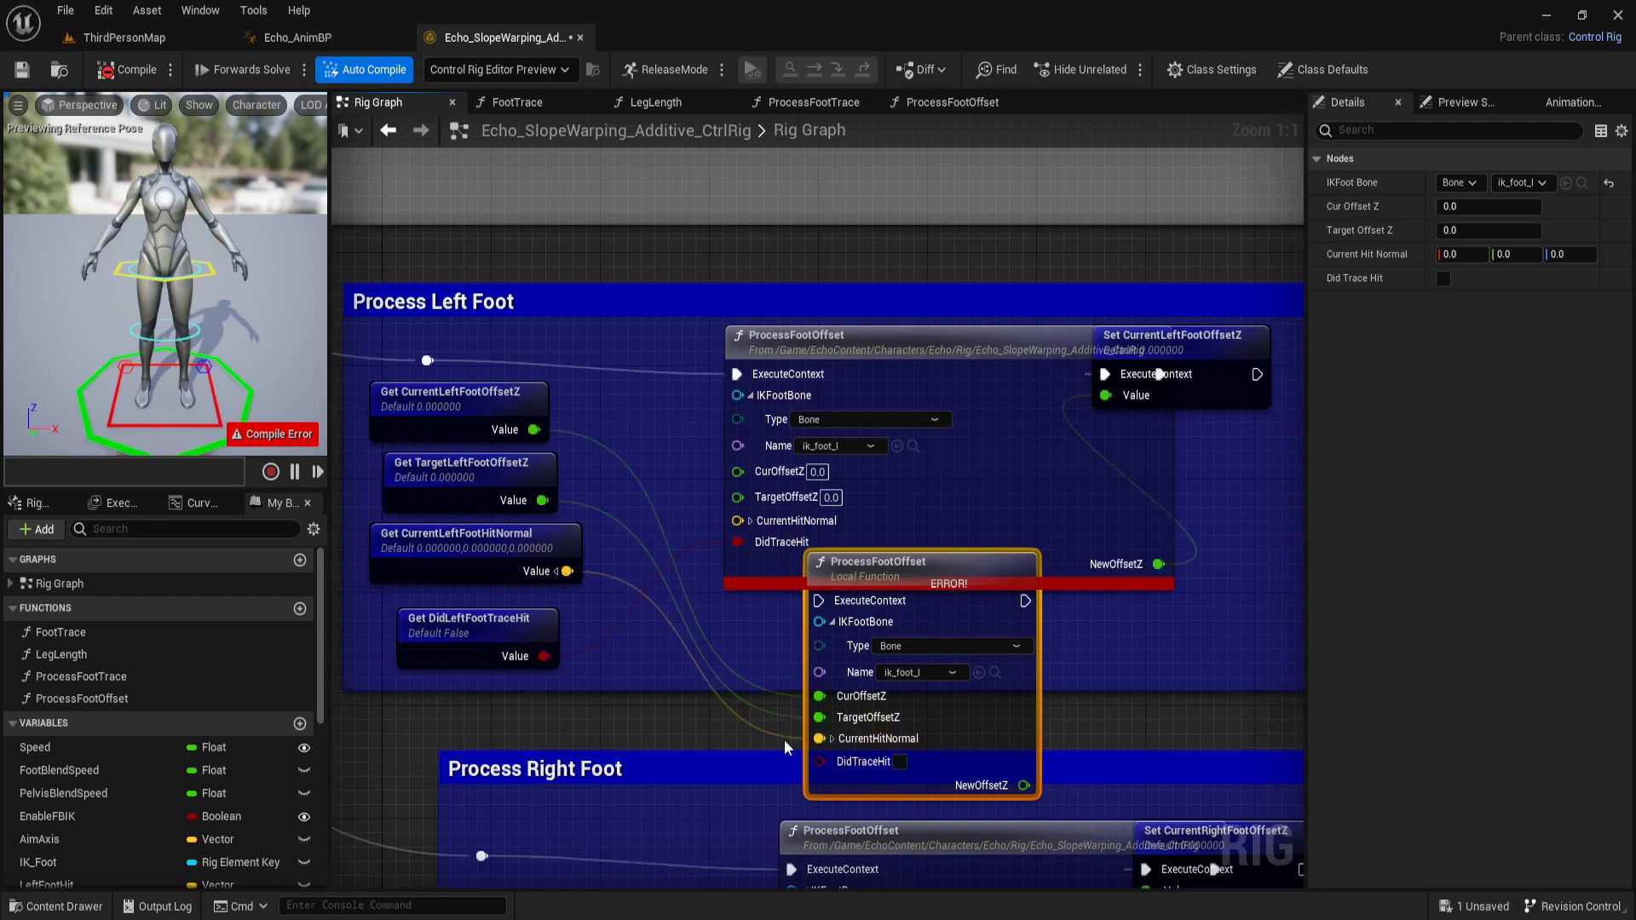
{"action": "left_click_drag", "start_coordinate": [772, 542], "coordinate": [835, 764], "text": "ctrl"}
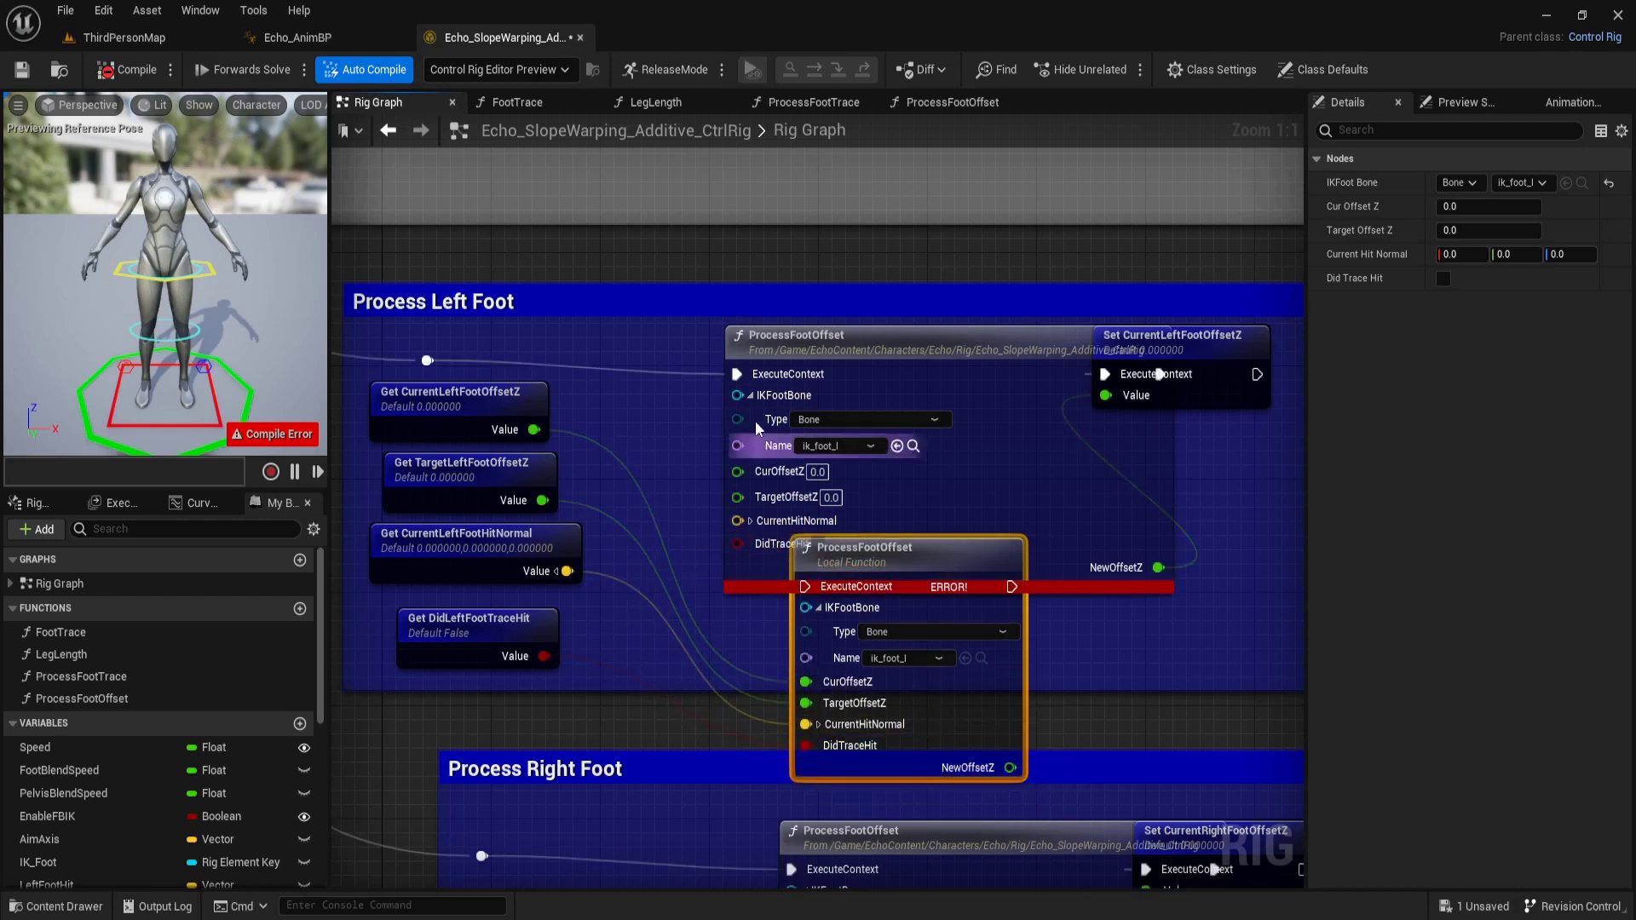
{"action": "left_click_drag", "start_coordinate": [730, 373], "coordinate": [804, 586], "text": "ctrl"}
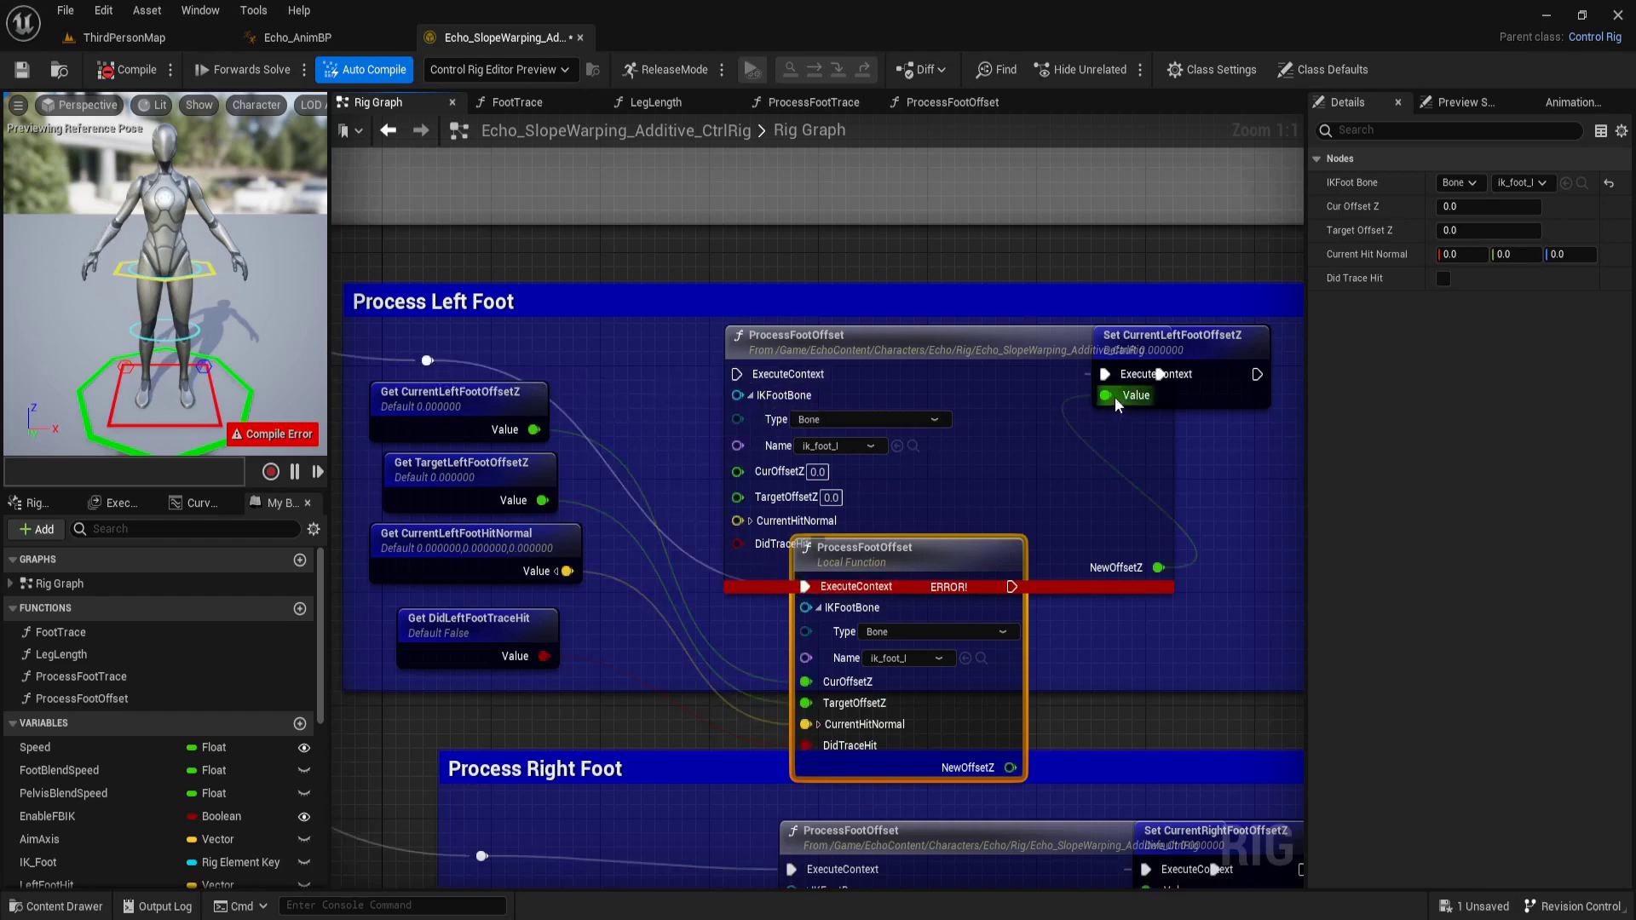
{"action": "left_click_drag", "start_coordinate": [1012, 586], "coordinate": [1106, 374]}
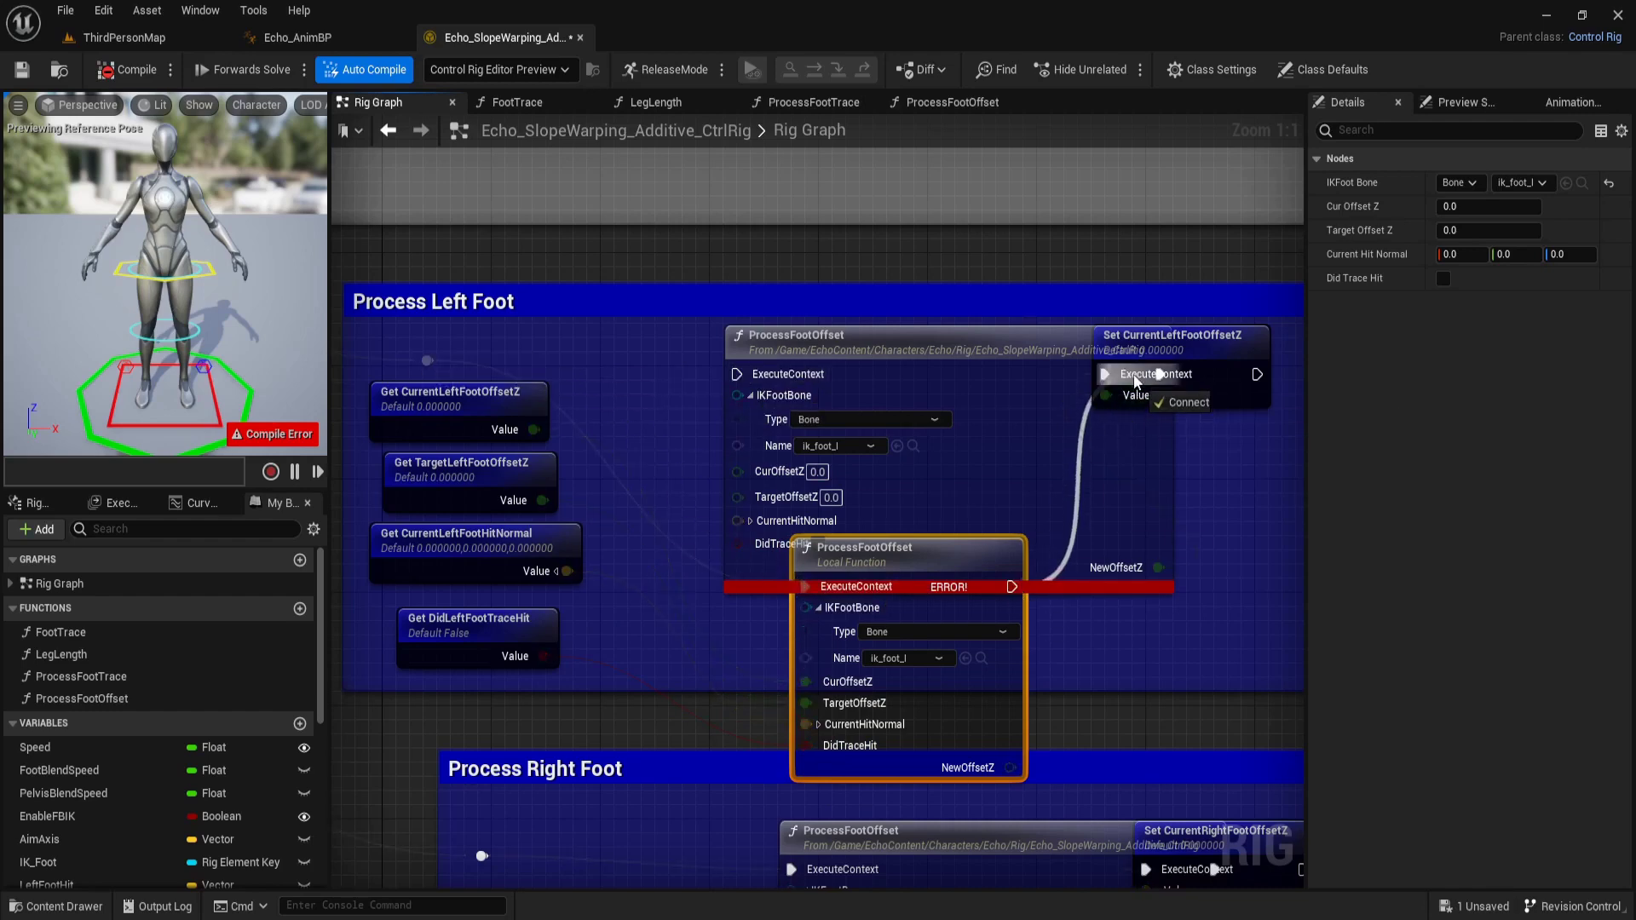
Delete the old ProcessFootOffset node and move the local one into its place
{"action": "left_click", "coordinate": [1018, 351]}
{"action": "key", "text": "Delete"}
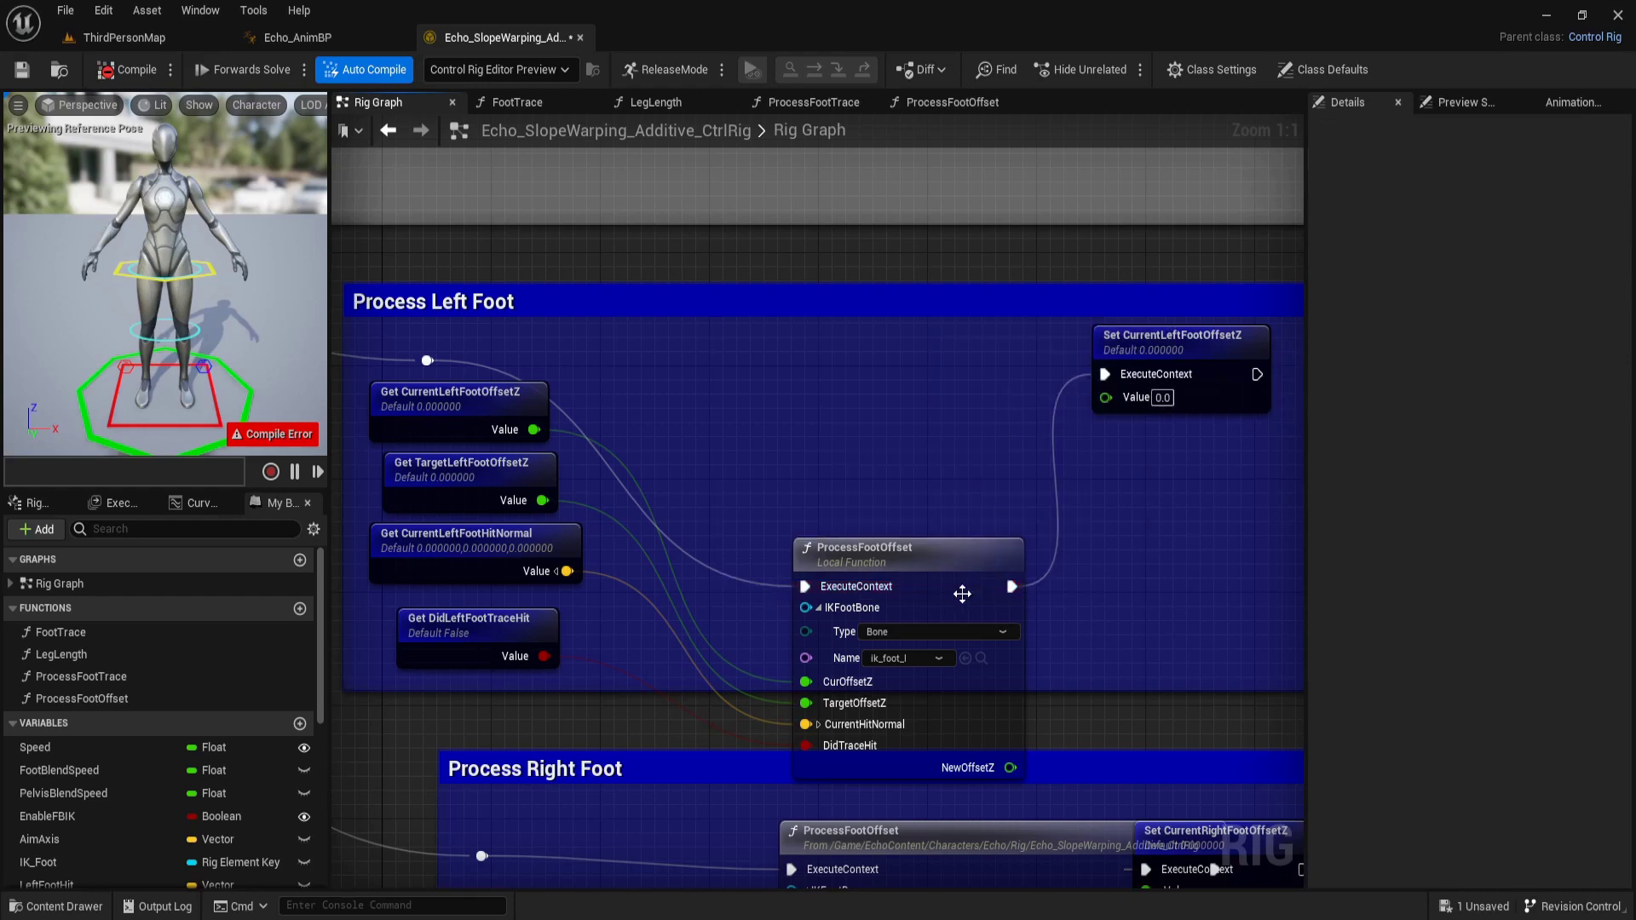
{"action": "left_click_drag", "start_coordinate": [960, 591], "coordinate": [927, 404]}
{"action": "scroll", "coordinate": [926, 404], "scroll_direction": "down", "scroll_amount": 1}
Paste a copy of the local ProcessFootOffset node and set its bone to ik_foot_r
{"action": "scroll", "coordinate": [801, 452], "scroll_direction": "down", "scroll_amount": 2}
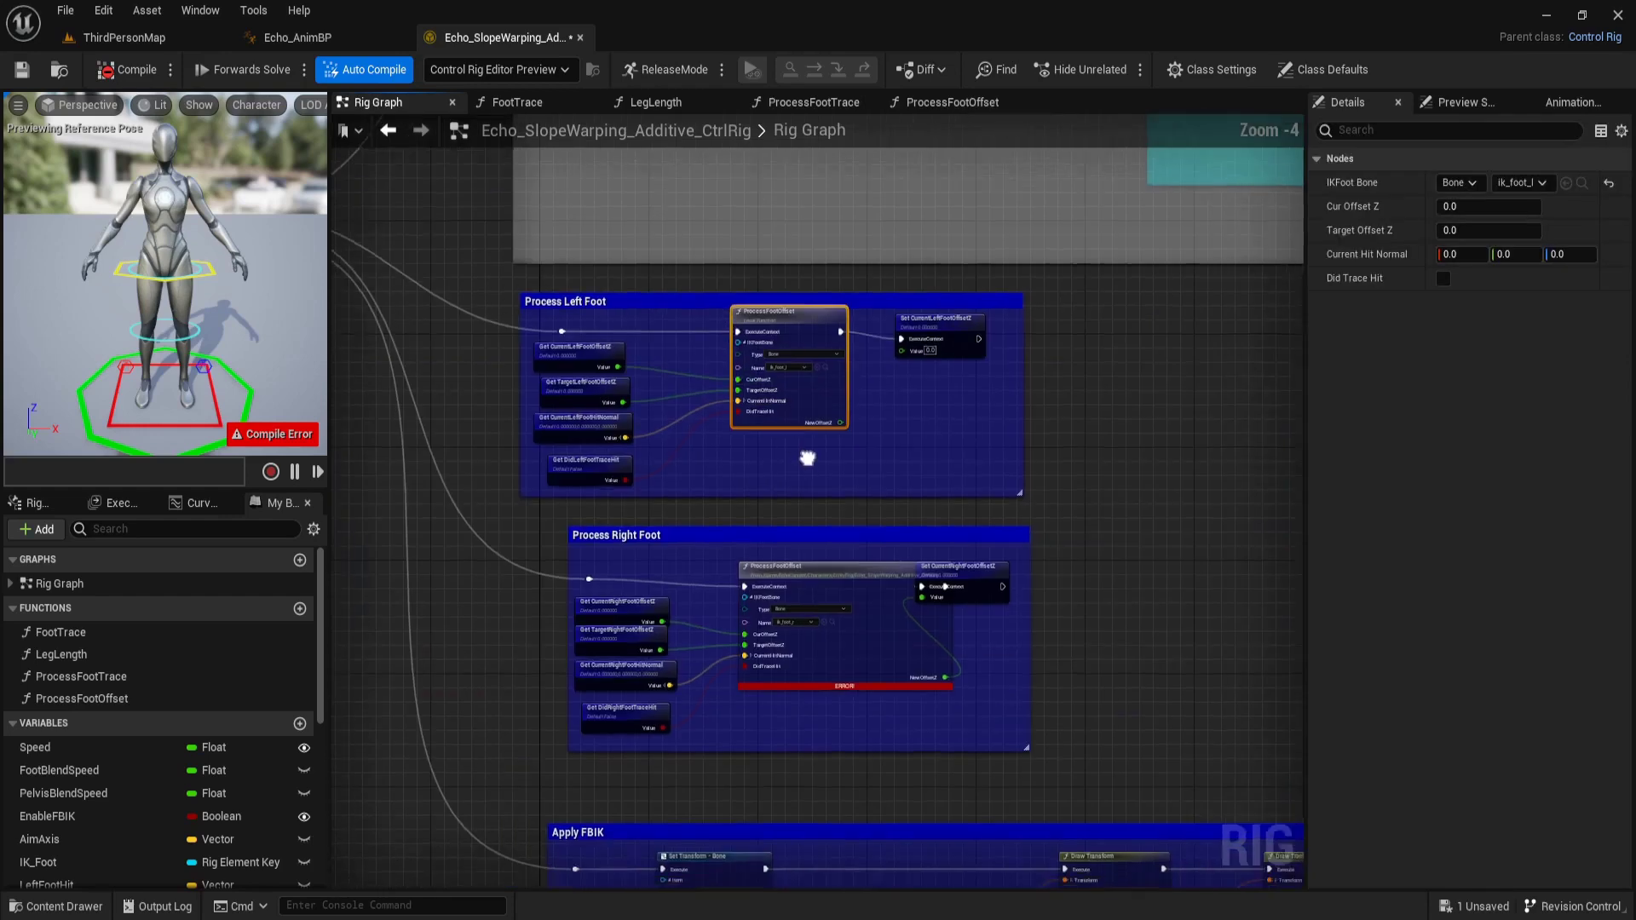
{"action": "scroll", "coordinate": [724, 399], "scroll_direction": "down", "scroll_amount": 1}
{"action": "scroll", "coordinate": [724, 396], "scroll_direction": "up", "scroll_amount": 2}
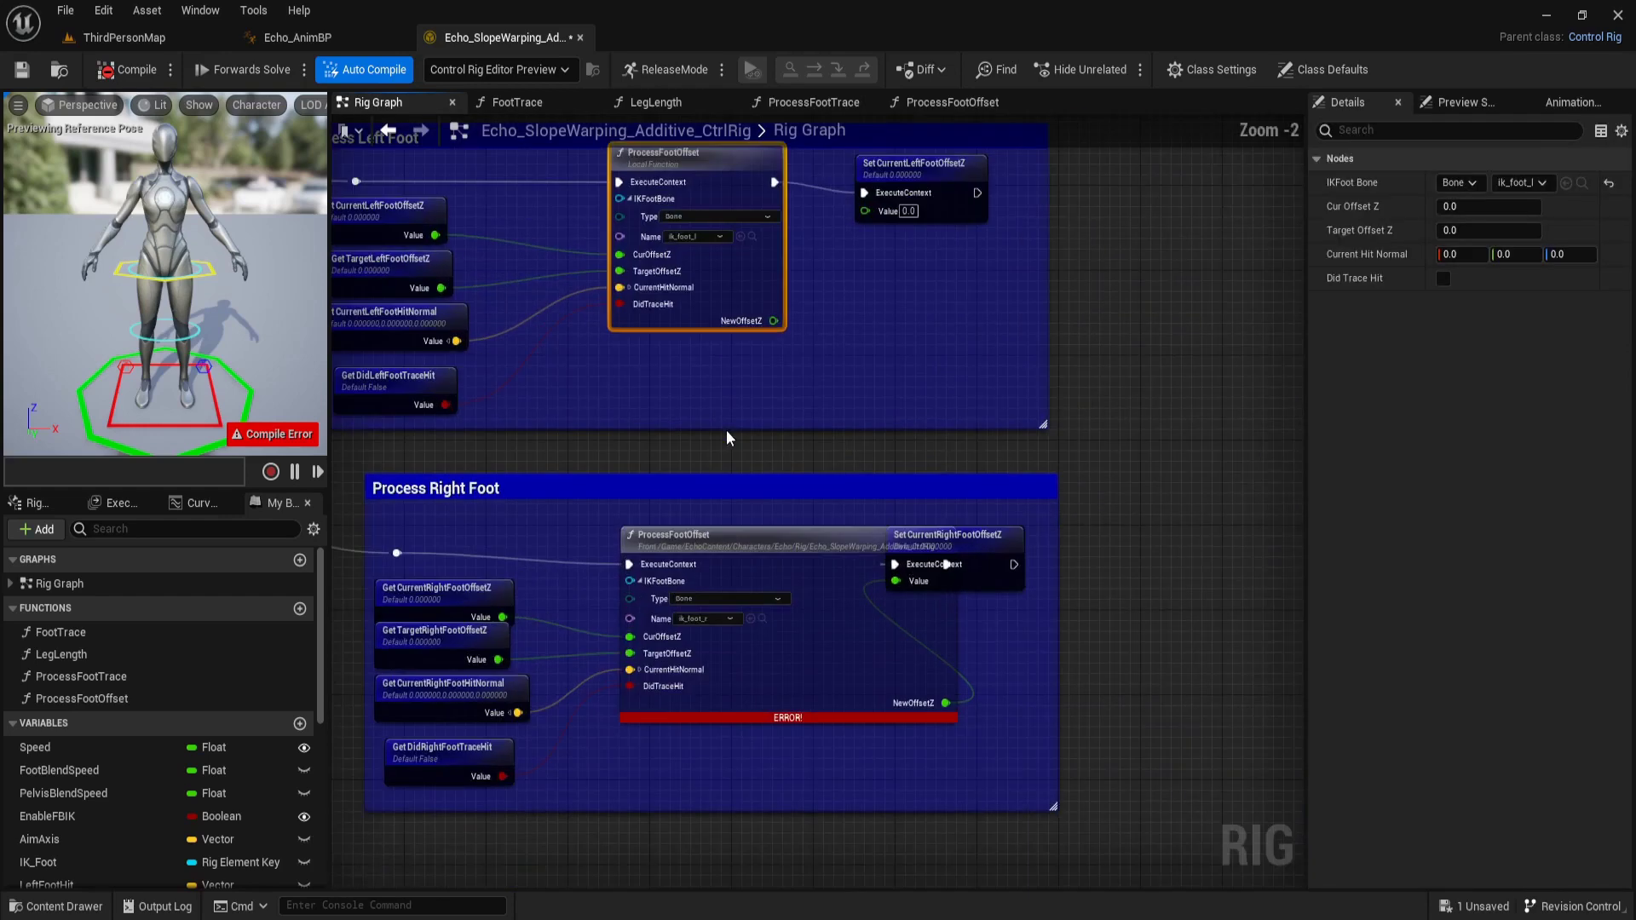
{"action": "key", "text": "ctrl+v"}
{"action": "left_click_drag", "start_coordinate": [804, 457], "coordinate": [811, 396]}
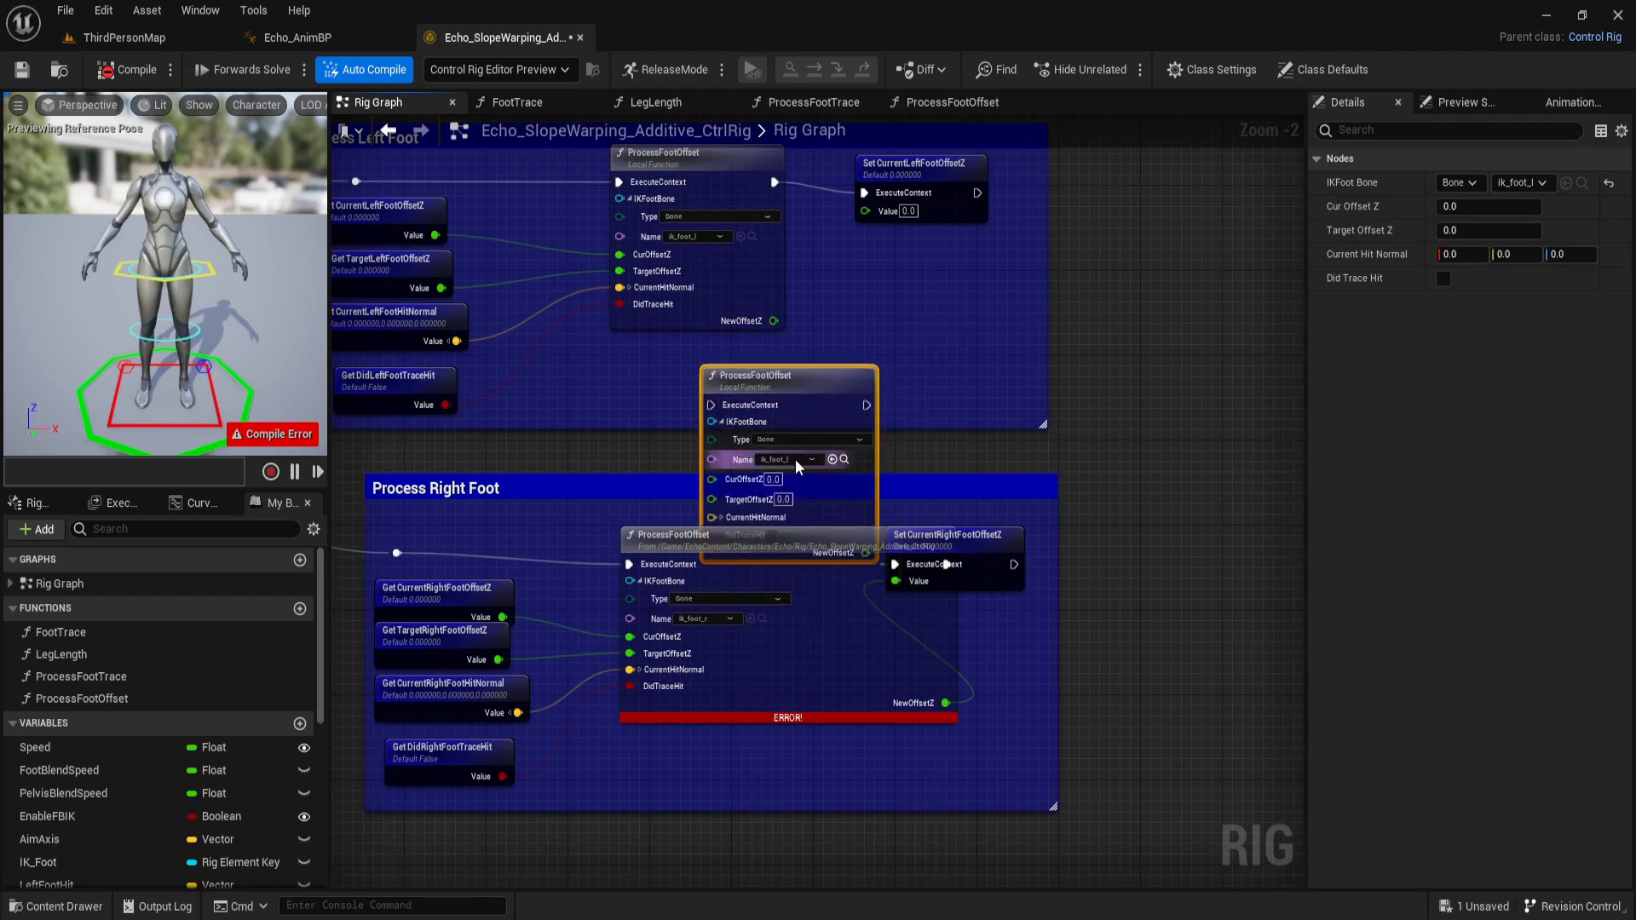
{"action": "scroll", "coordinate": [795, 458], "scroll_direction": "up", "scroll_amount": 2}
{"action": "left_click", "coordinate": [781, 457]}
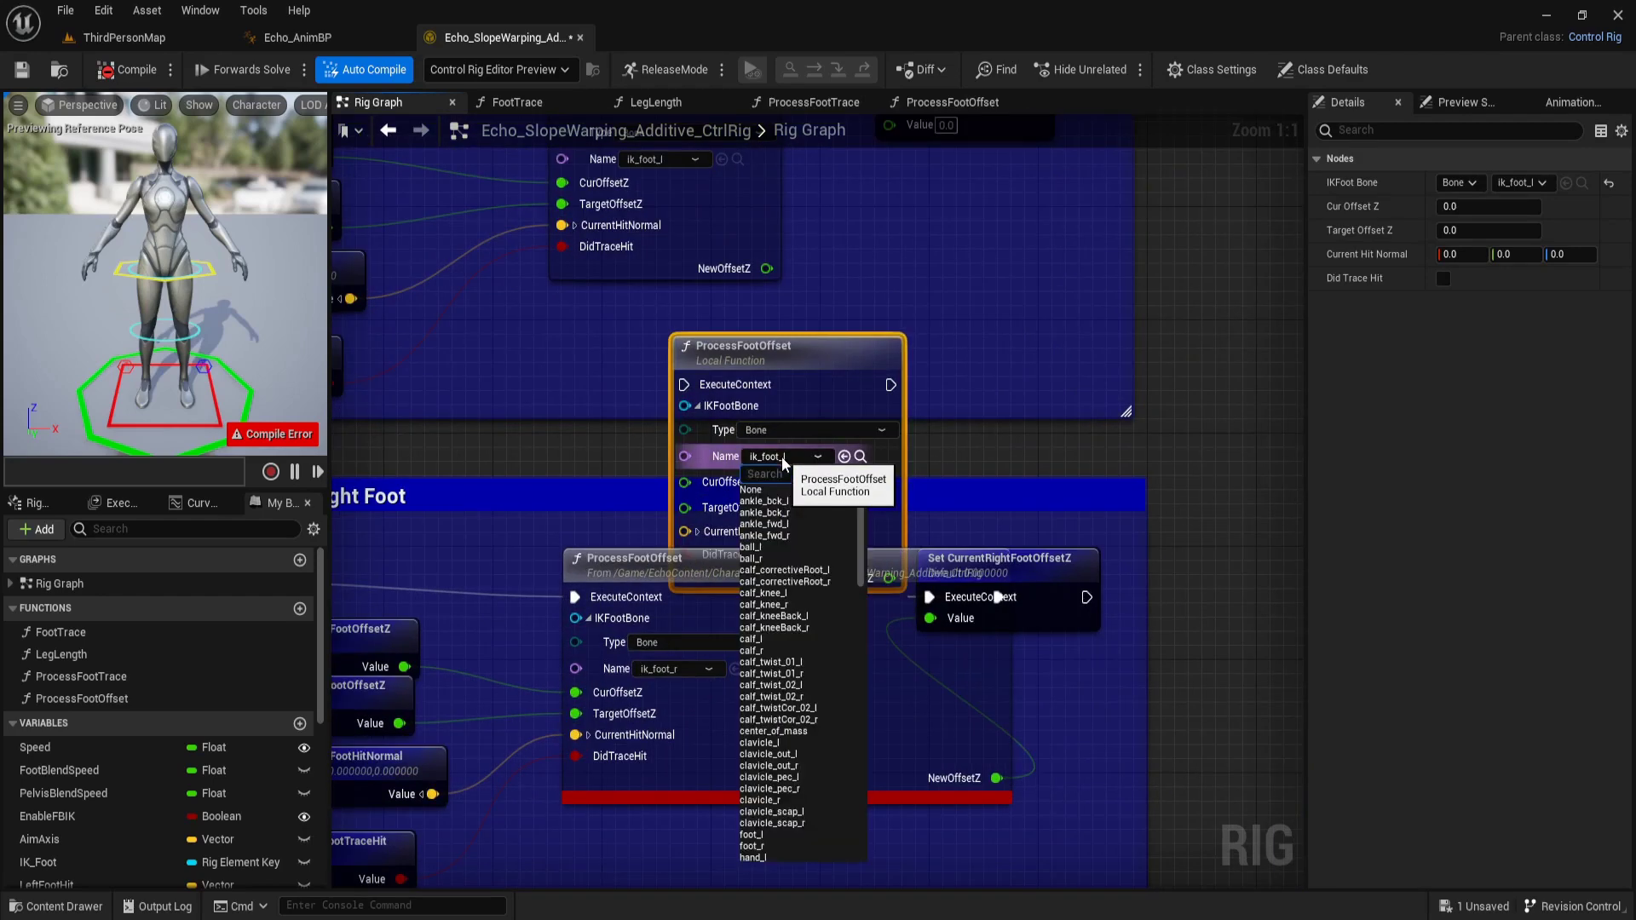
{"action": "type", "text": "ik"}
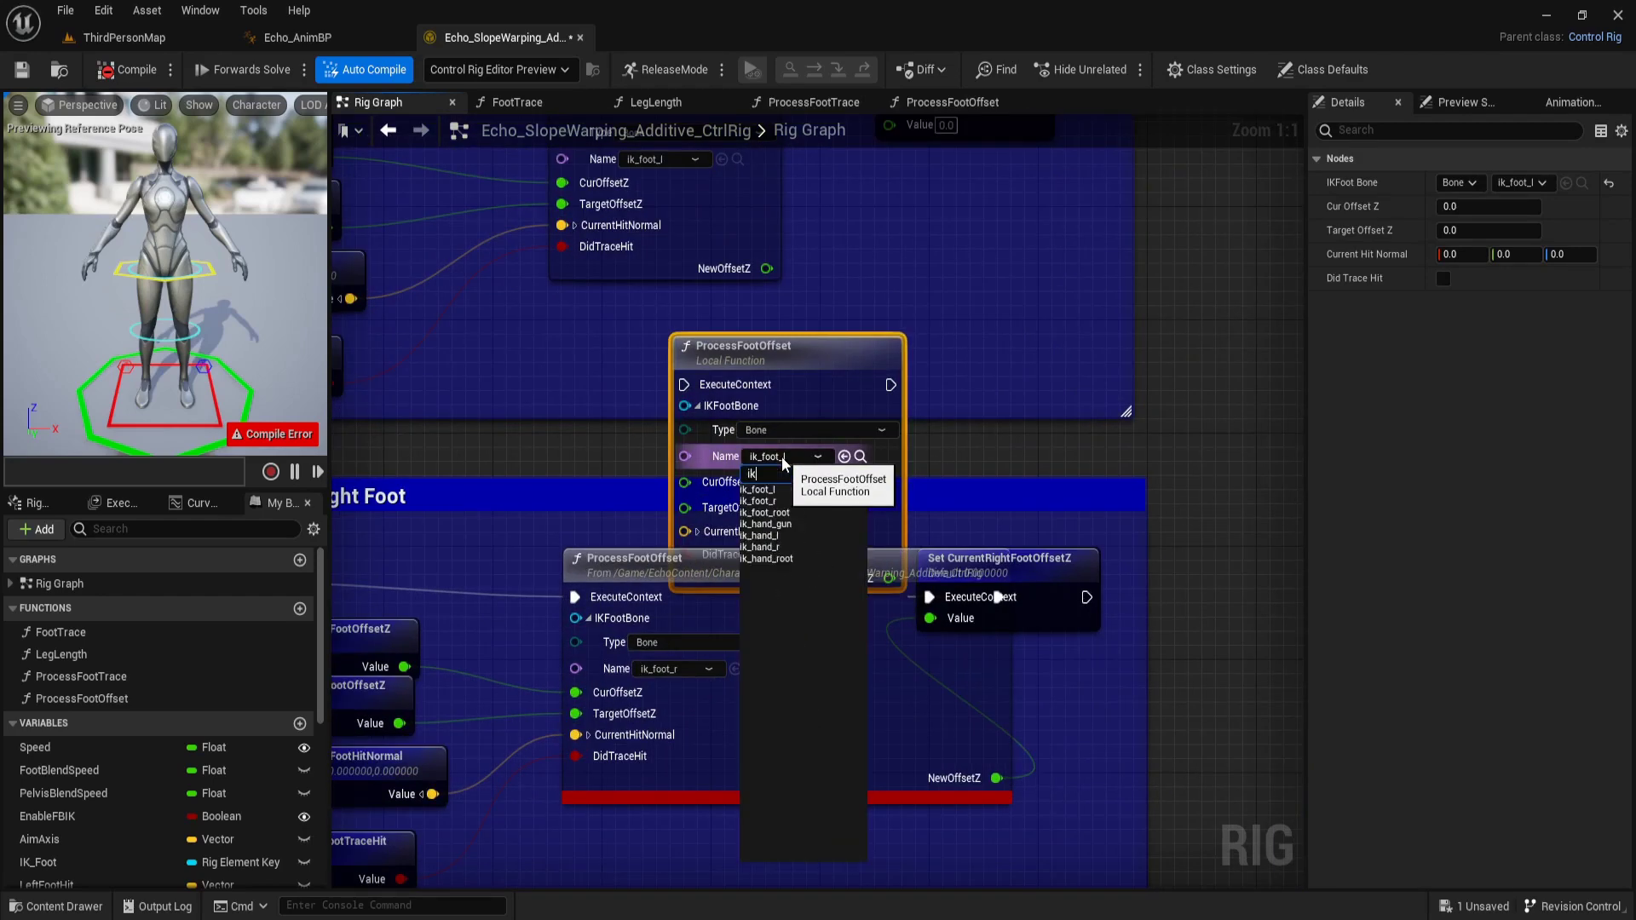
{"action": "left_click", "coordinate": [766, 501]}
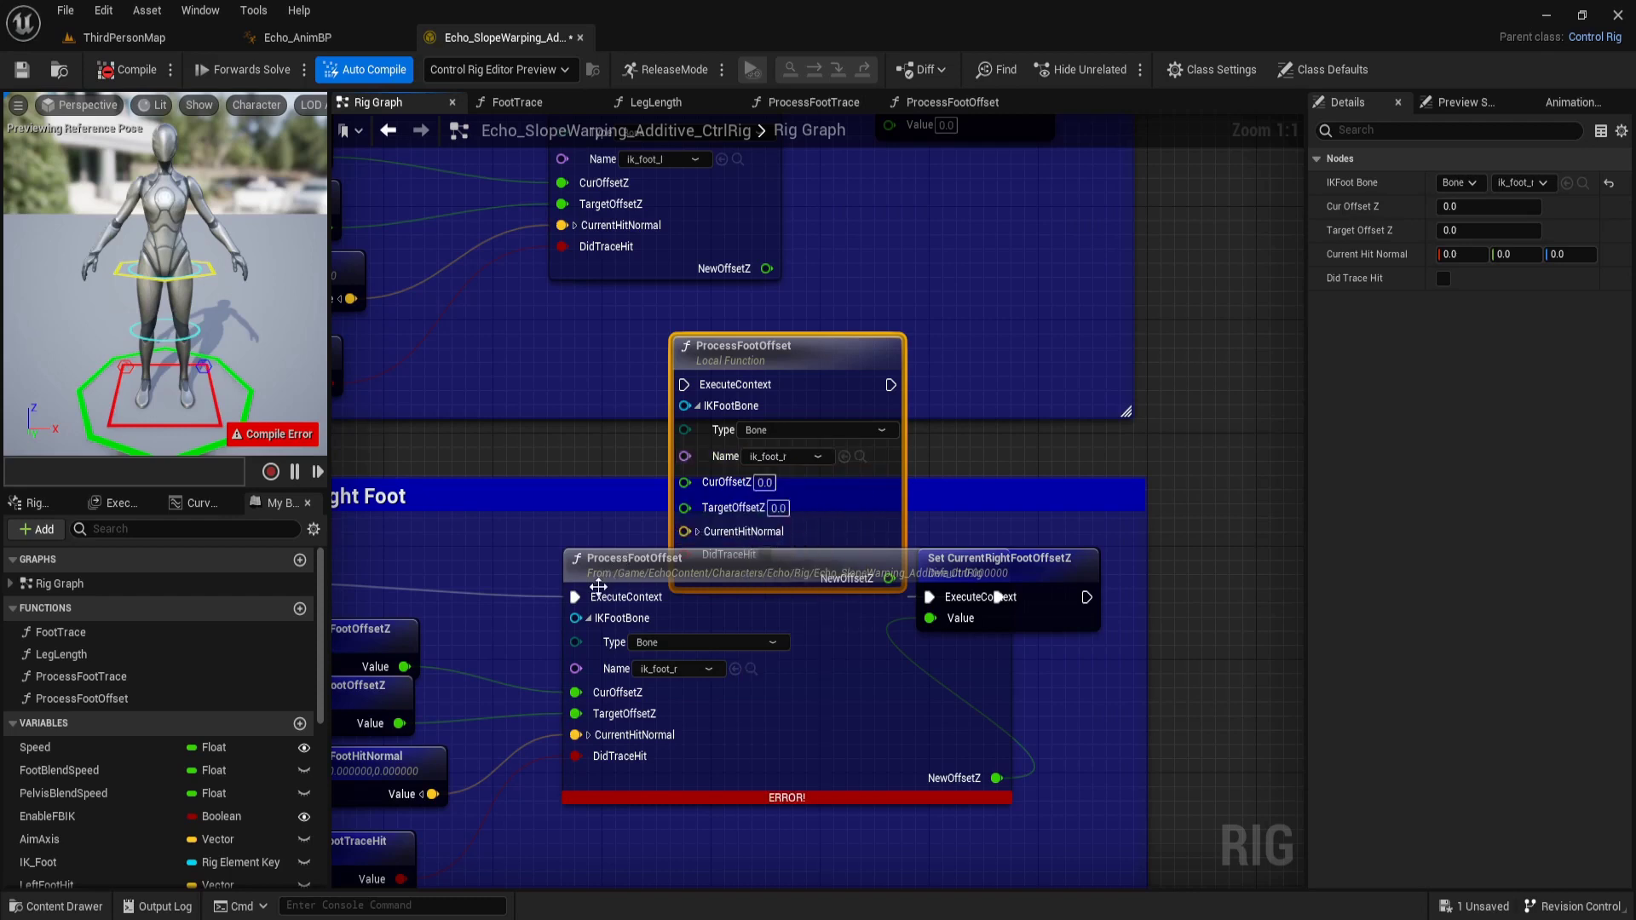
Wire execution, the right-foot offset, target, hit normal and trace-hit inputs, and NewOffsetZ into Set CurrentRightFootOffsetZ
{"action": "left_click_drag", "start_coordinate": [596, 599], "coordinate": [684, 385], "text": "ctrl"}
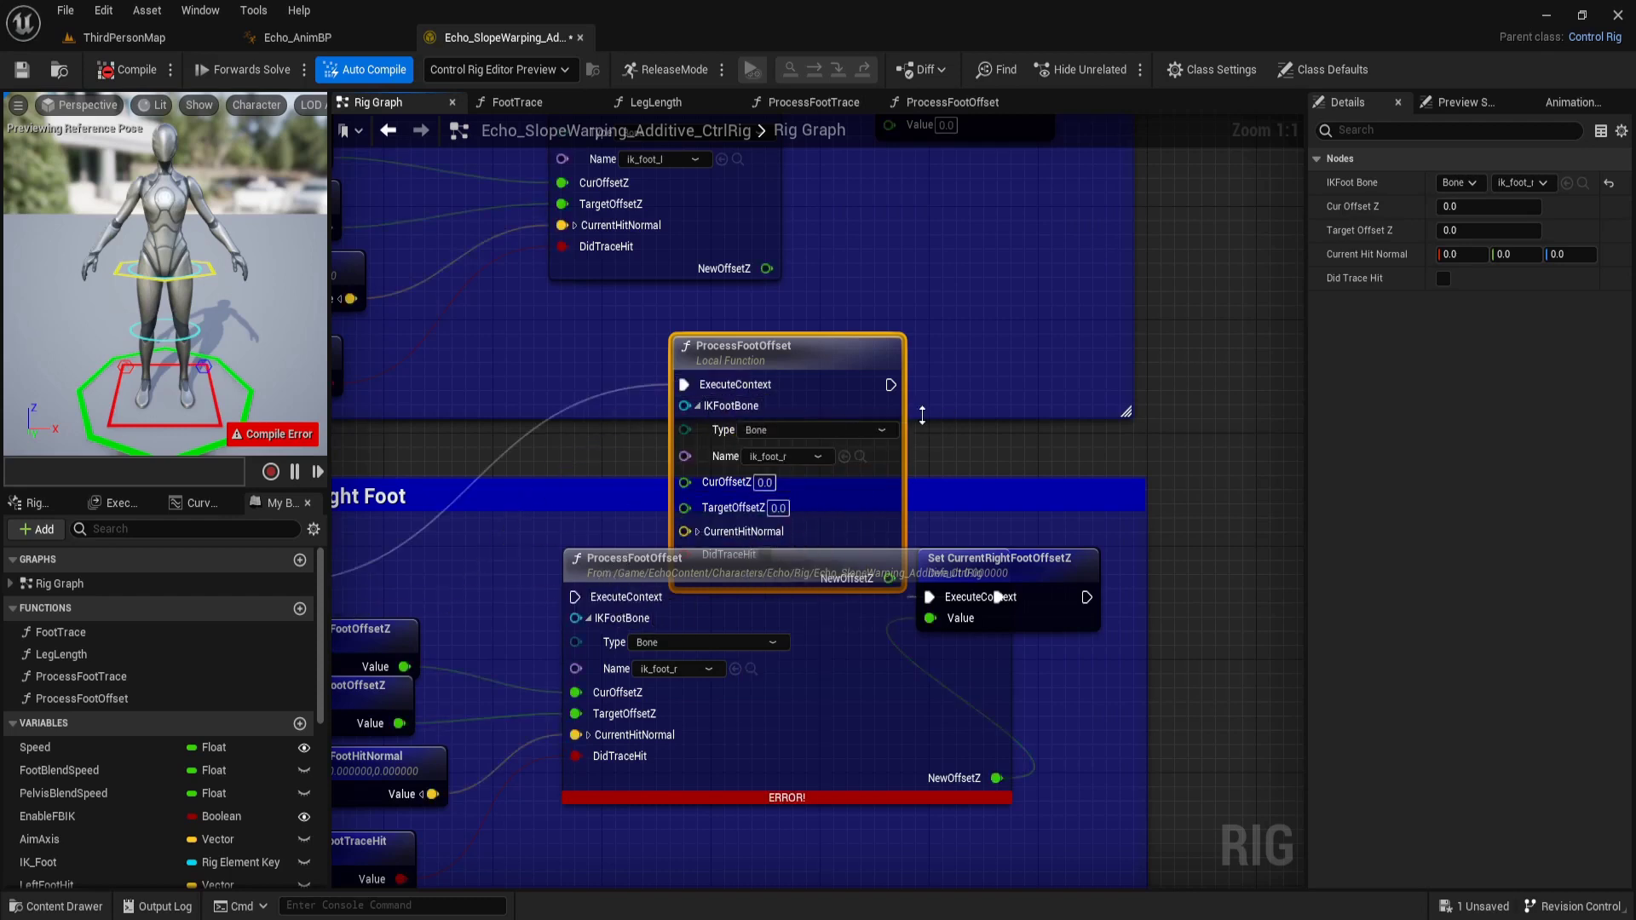
{"action": "left_click_drag", "start_coordinate": [888, 385], "coordinate": [929, 597]}
{"action": "right_click_drag", "start_coordinate": [738, 671], "coordinate": [863, 611]}
{"action": "left_click_drag", "start_coordinate": [815, 603], "coordinate": [925, 391], "text": "ctrl"}
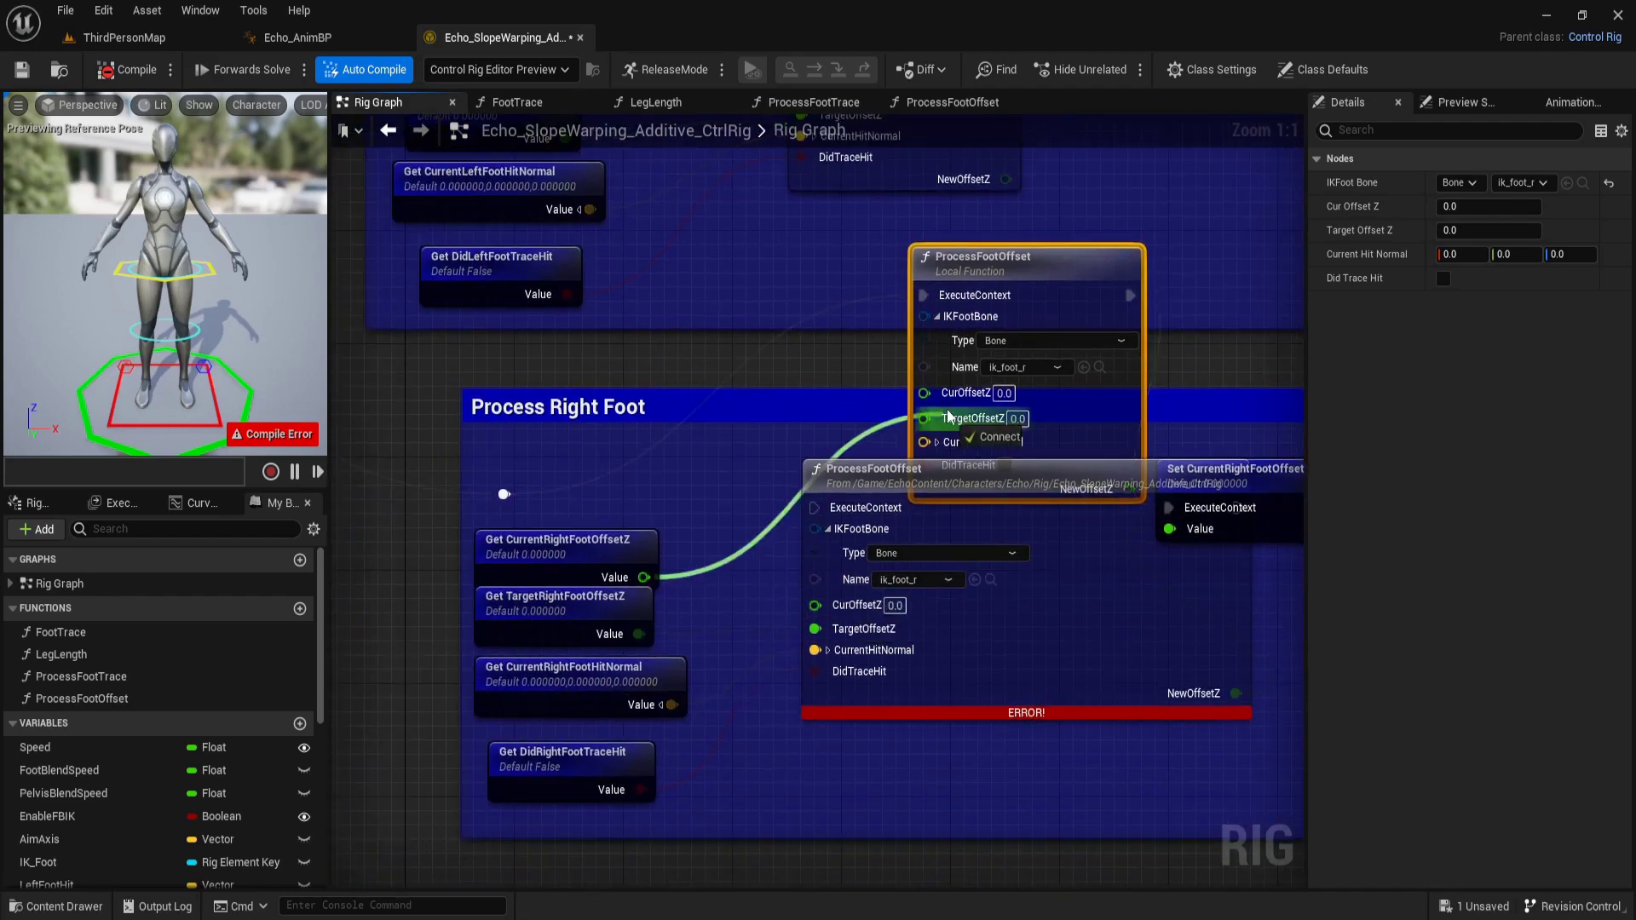
{"action": "left_click_drag", "start_coordinate": [815, 628], "coordinate": [962, 416], "text": "ctrl"}
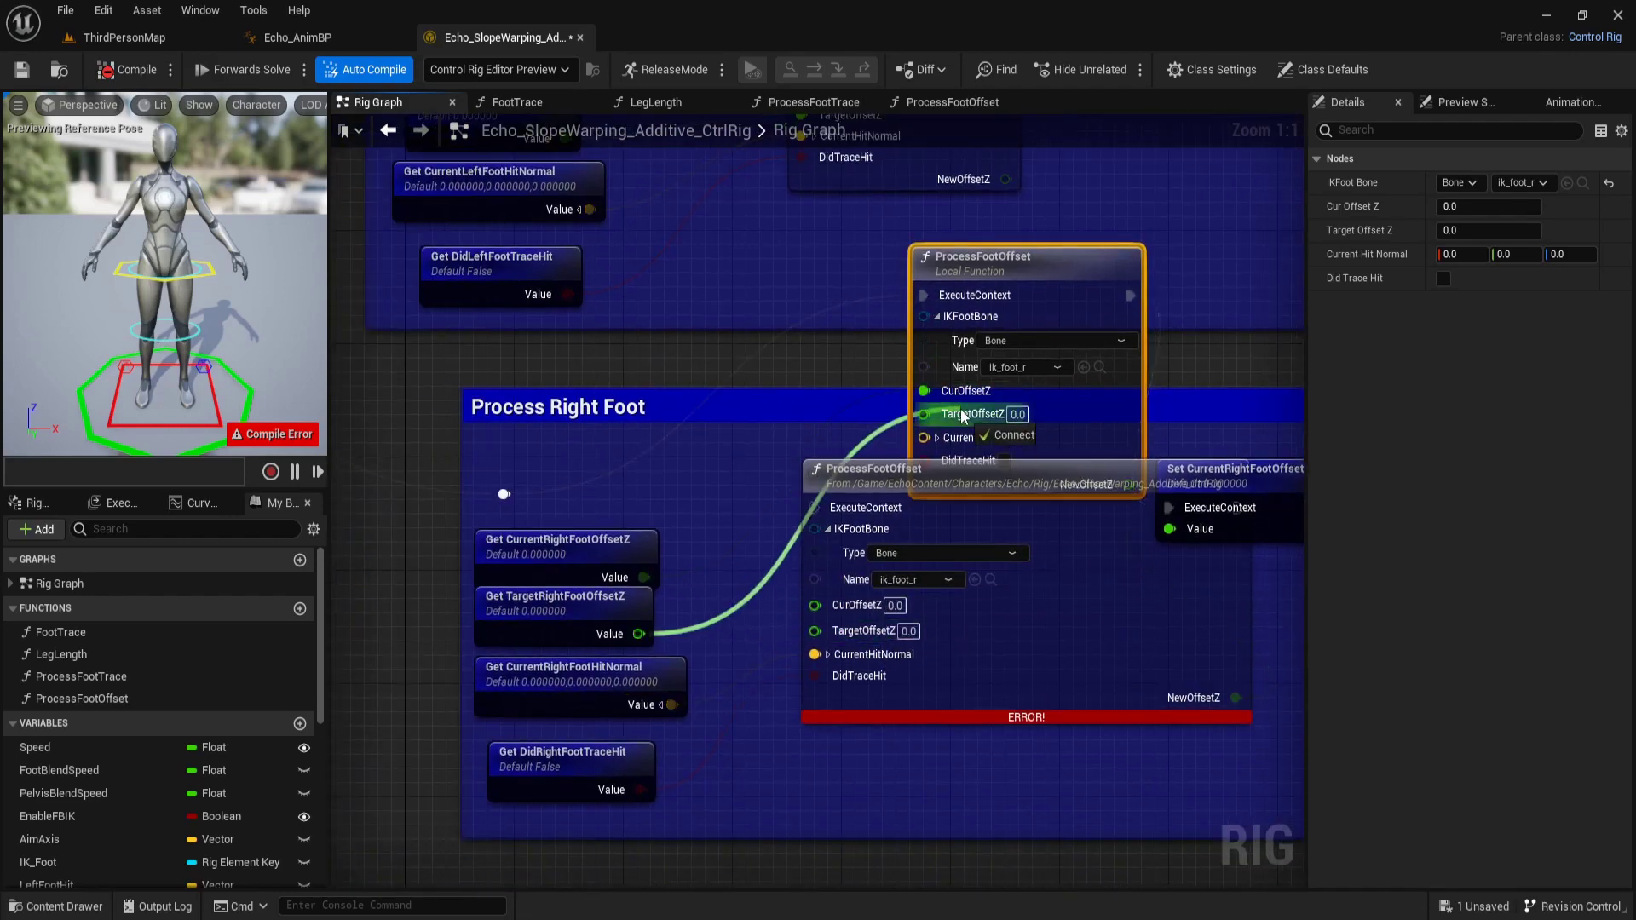
{"action": "left_click_drag", "start_coordinate": [814, 654], "coordinate": [942, 436], "text": "ctrl"}
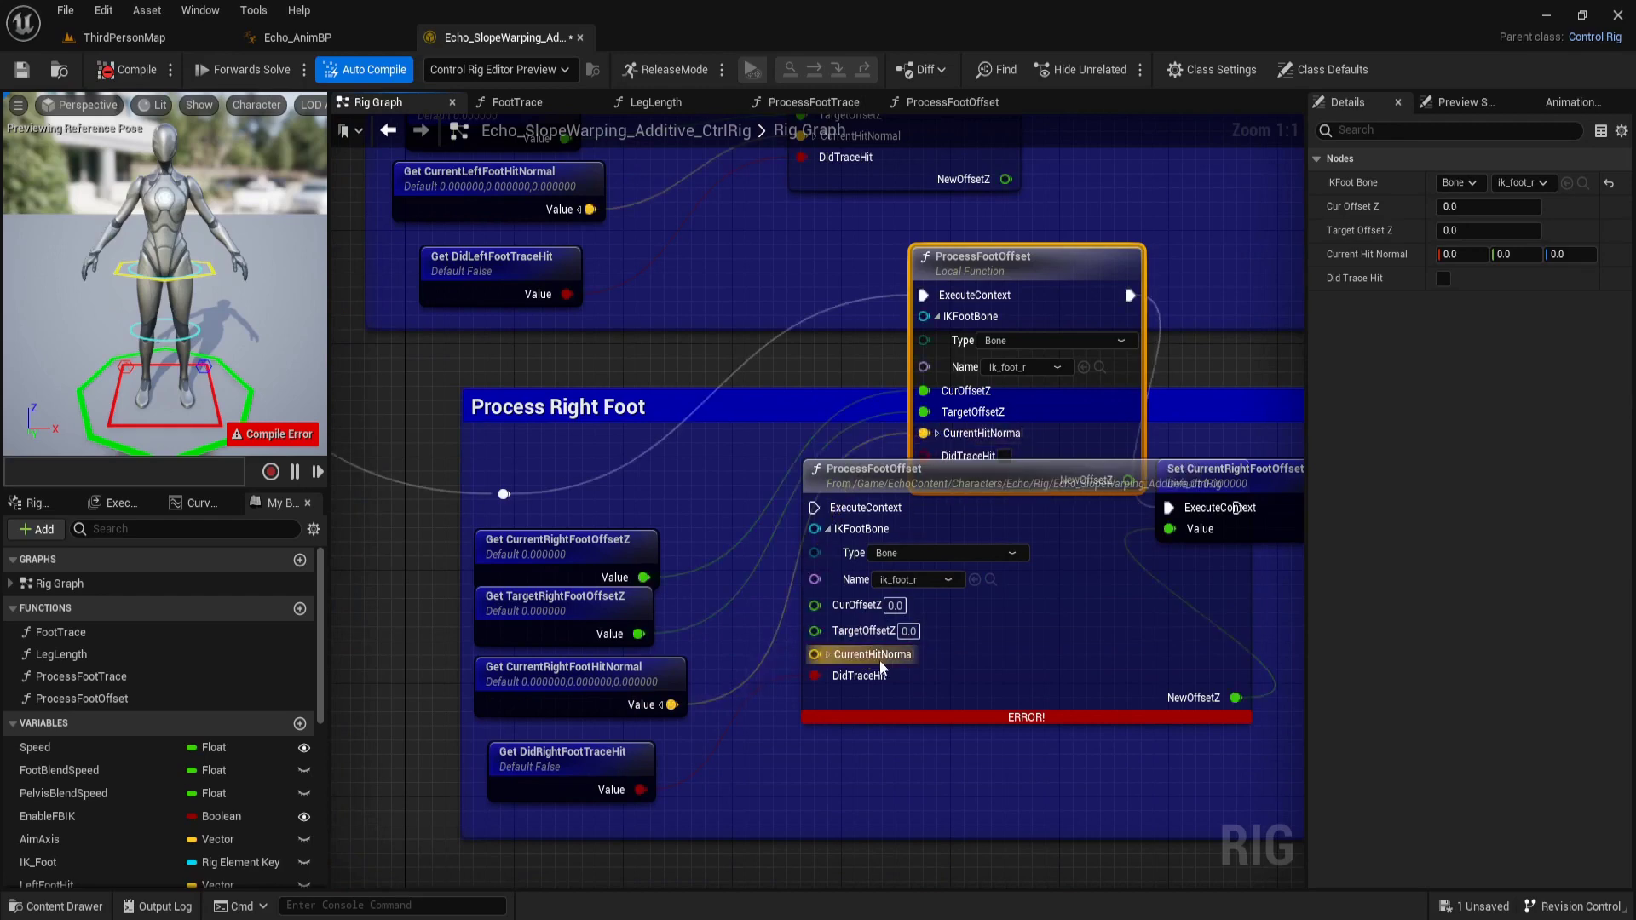
{"action": "left_click_drag", "start_coordinate": [878, 676], "coordinate": [924, 456], "text": "ctrl"}
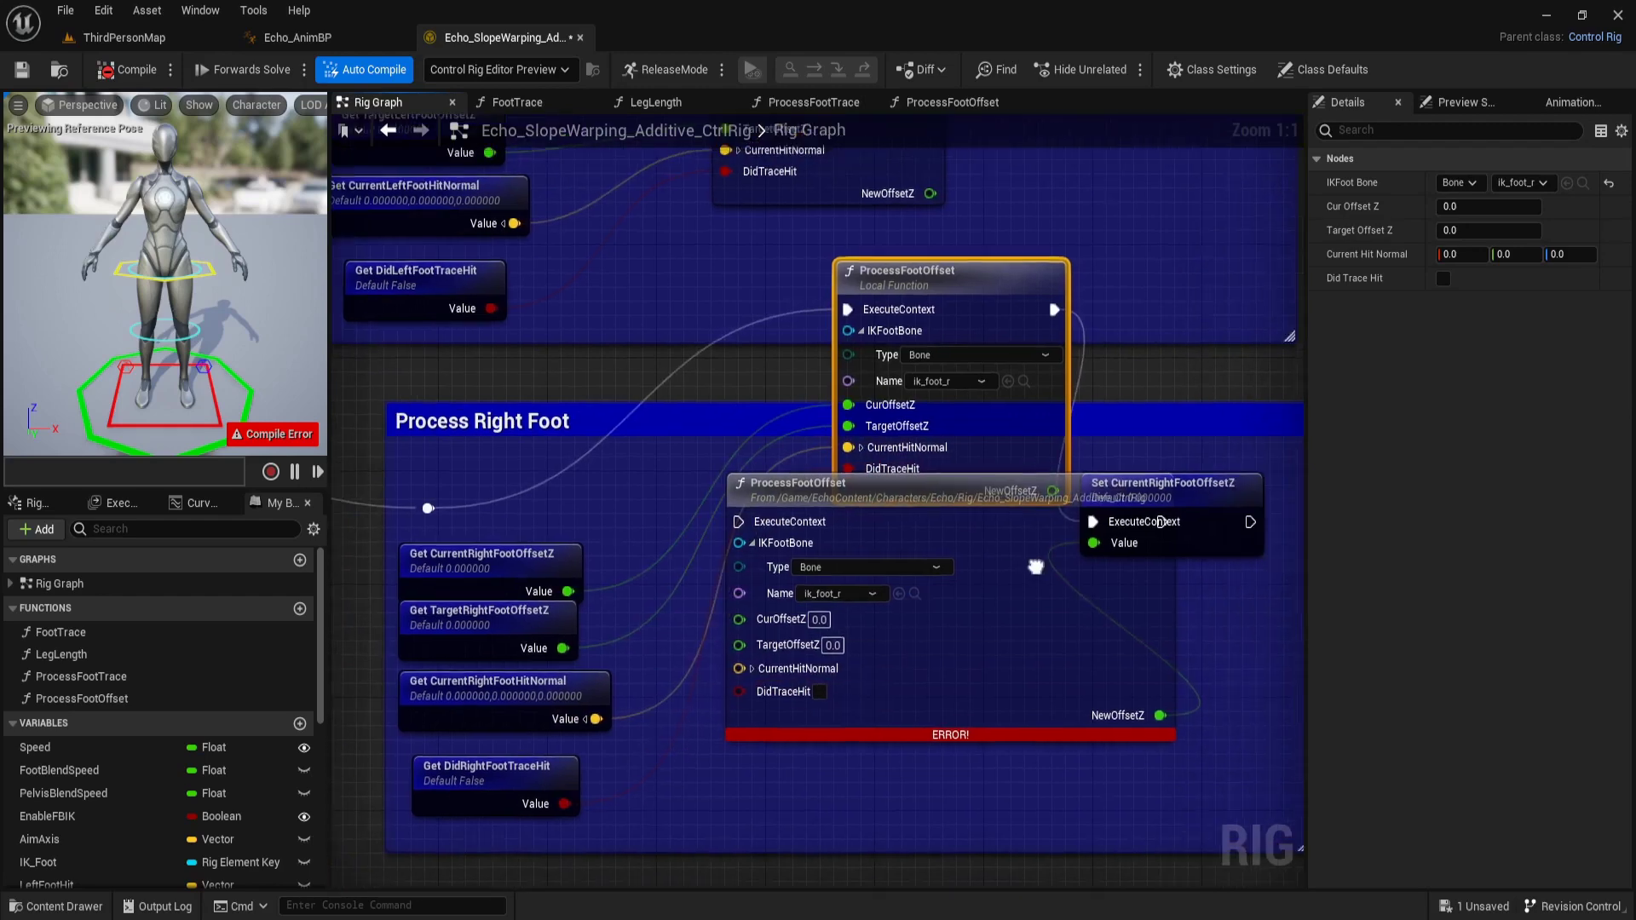
{"action": "right_click_drag", "start_coordinate": [1077, 445], "coordinate": [857, 443]}
{"action": "mouse_move", "coordinate": [858, 443]}
{"action": "left_mouse_down"}
{"action": "mouse_move", "coordinate": [776, 400]}
{"action": "mouse_move", "coordinate": [978, 545]}
{"action": "mouse_move", "coordinate": [968, 530]}
{"action": "left_mouse_up"}
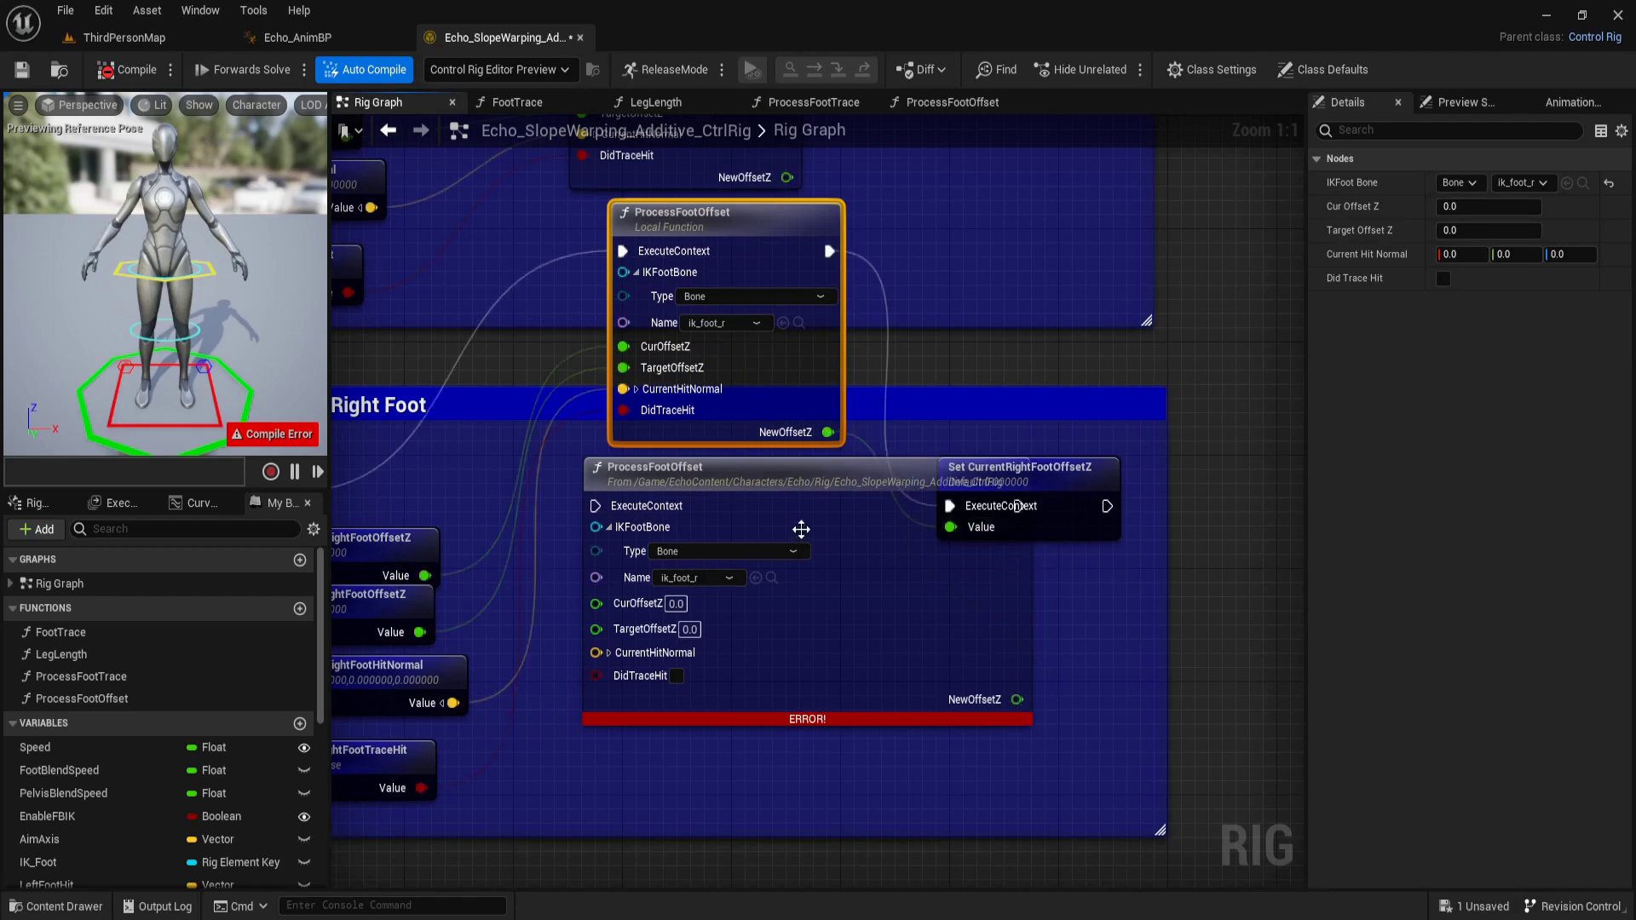
Delete the errored ProcessFootOffset node and place the new one inside Process Right Foot
{"action": "left_click", "coordinate": [817, 507]}
{"action": "key", "text": "Delete"}
{"action": "left_click_drag", "start_coordinate": [765, 379], "coordinate": [779, 622]}
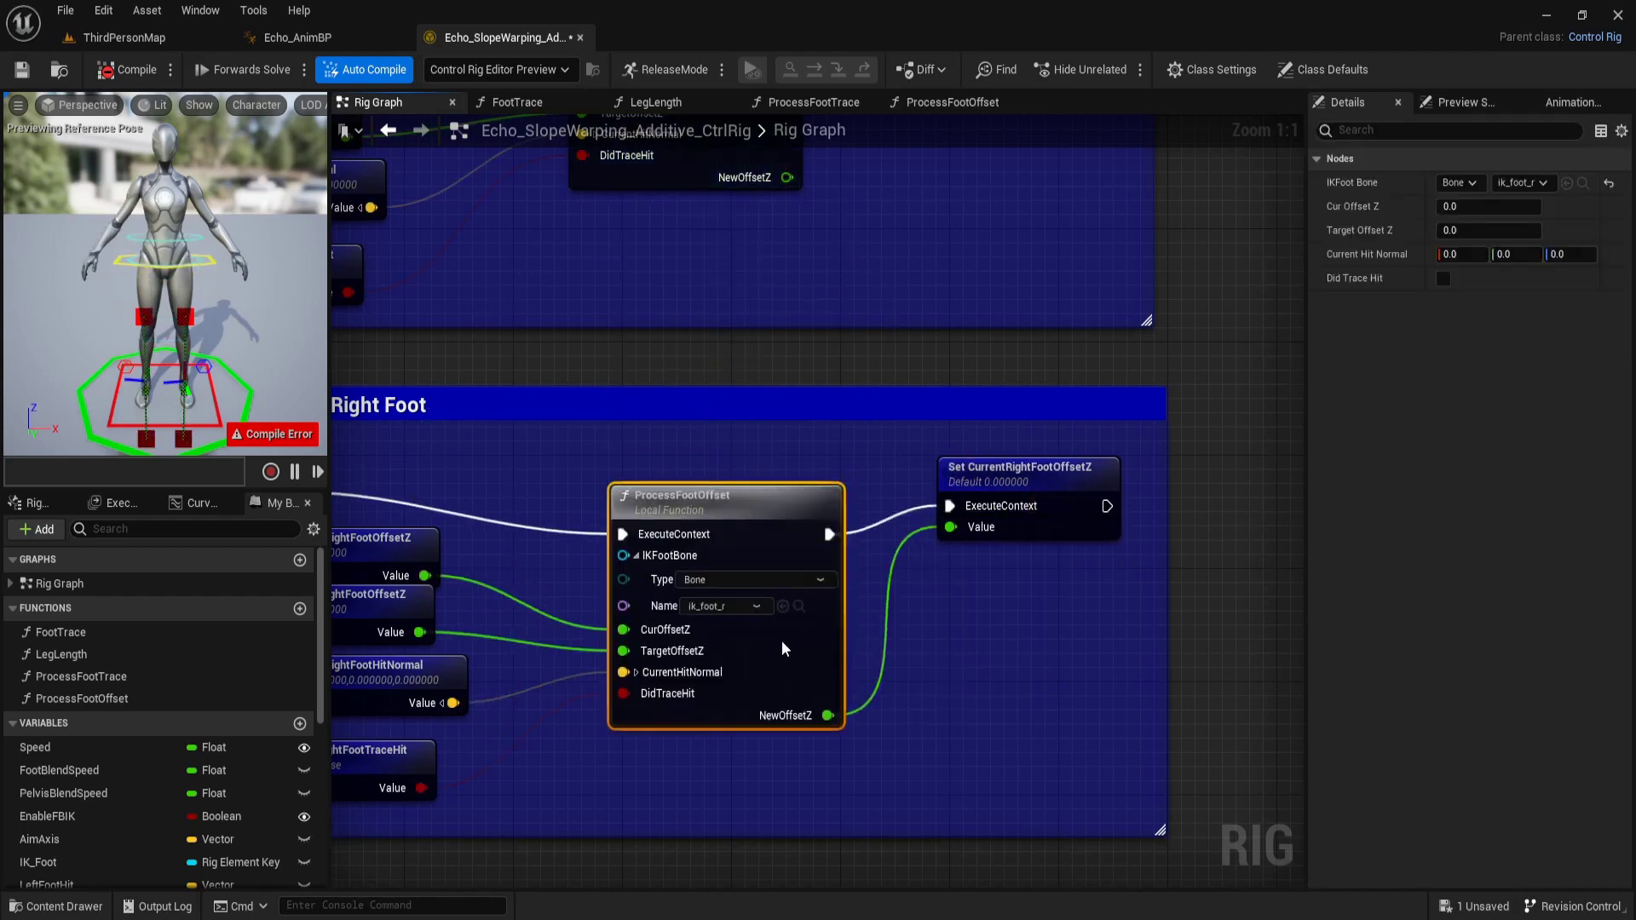
{"action": "scroll", "coordinate": [883, 428], "scroll_direction": "down", "scroll_amount": 4}
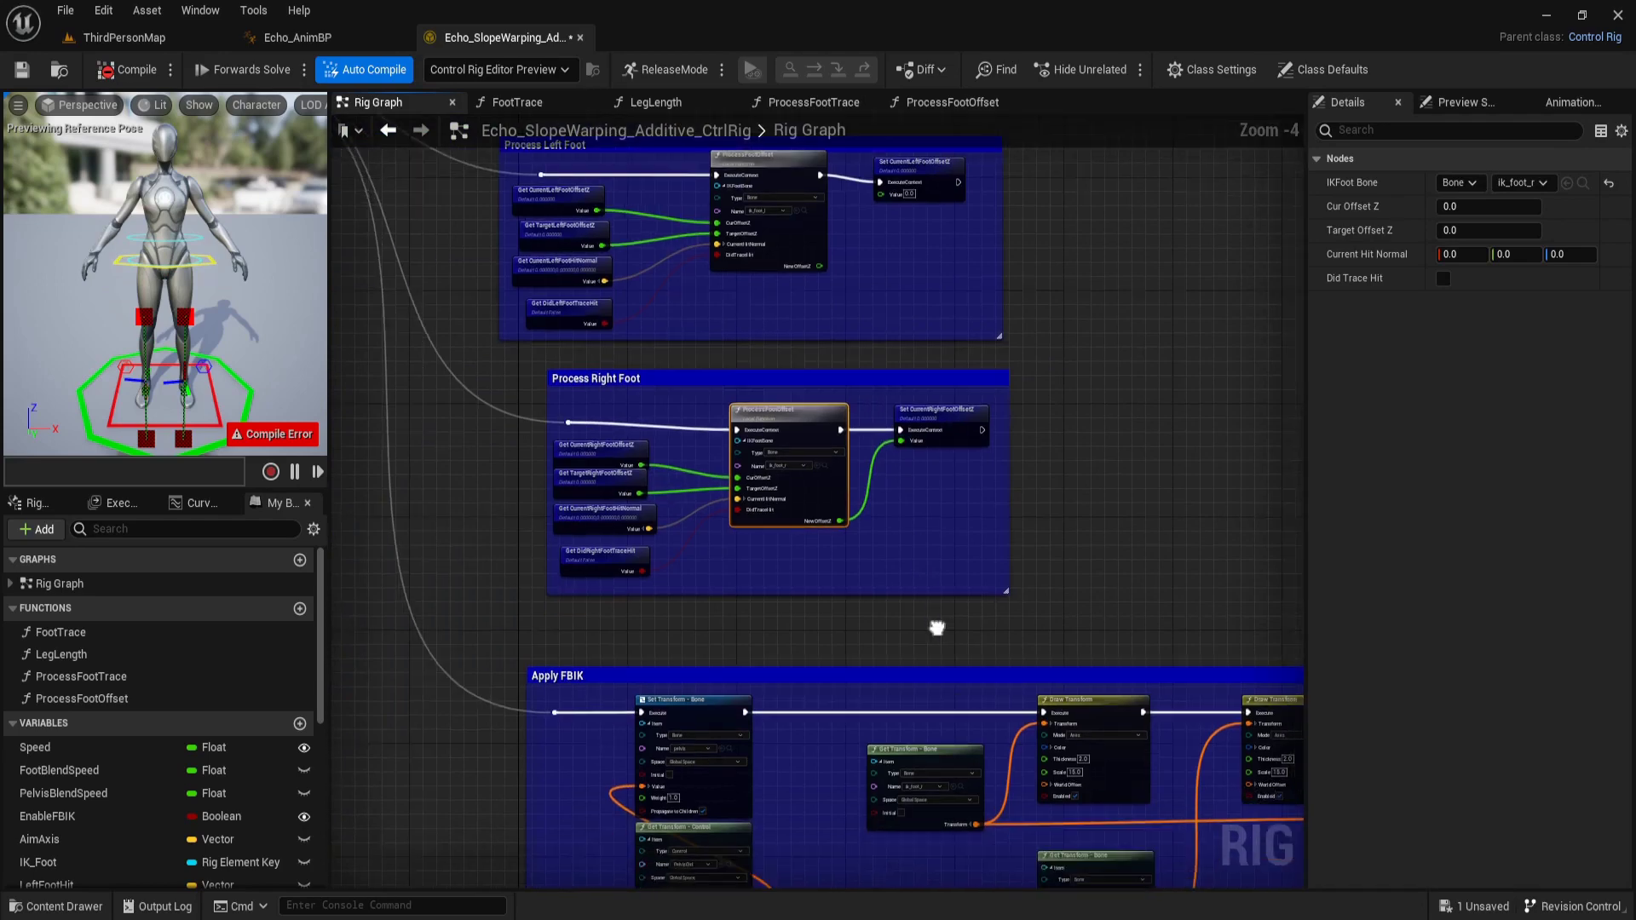
Compile the slope-warping rig to clear the error
{"action": "right_click_drag", "start_coordinate": [937, 627], "coordinate": [647, 309]}
{"action": "scroll", "coordinate": [708, 335], "scroll_direction": "down", "scroll_amount": 2}
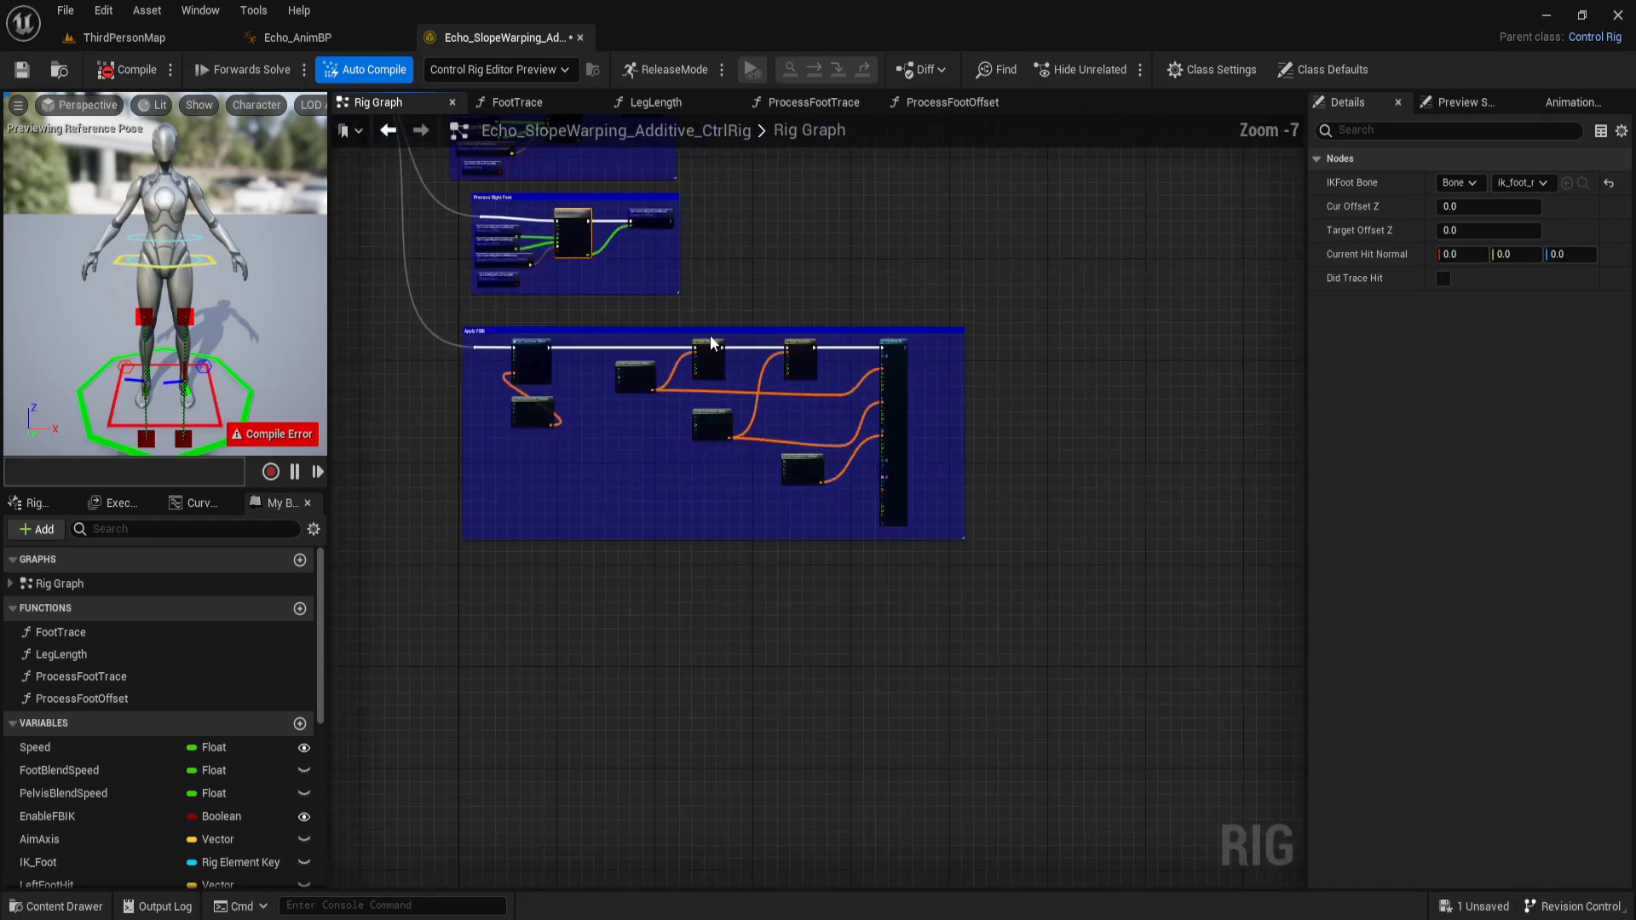
{"action": "left_click", "coordinate": [123, 72]}
{"action": "right_click_drag", "start_coordinate": [354, 208], "coordinate": [967, 799]}
{"action": "scroll", "coordinate": [967, 799], "scroll_direction": "down", "scroll_amount": 1}
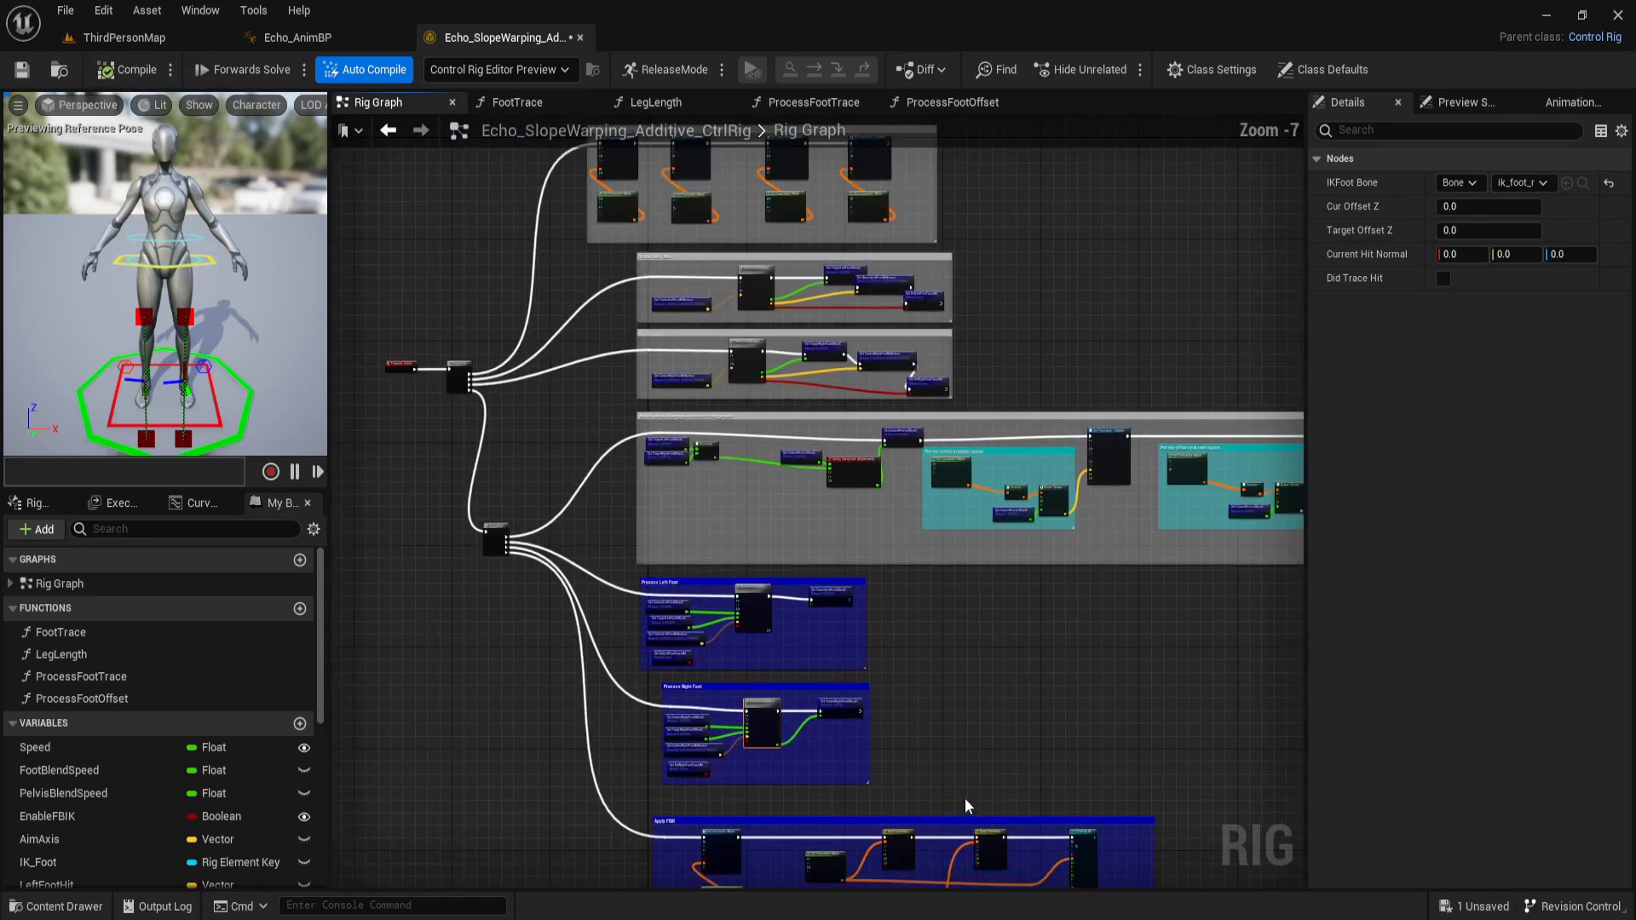
{"action": "scroll", "coordinate": [859, 569], "scroll_direction": "down", "scroll_amount": 1}
{"action": "scroll", "coordinate": [987, 566], "scroll_direction": "down", "scroll_amount": 1}
Save all unsaved assets, including the rig, from the Content Drawer
{"action": "key", "text": "ctrl+space"}
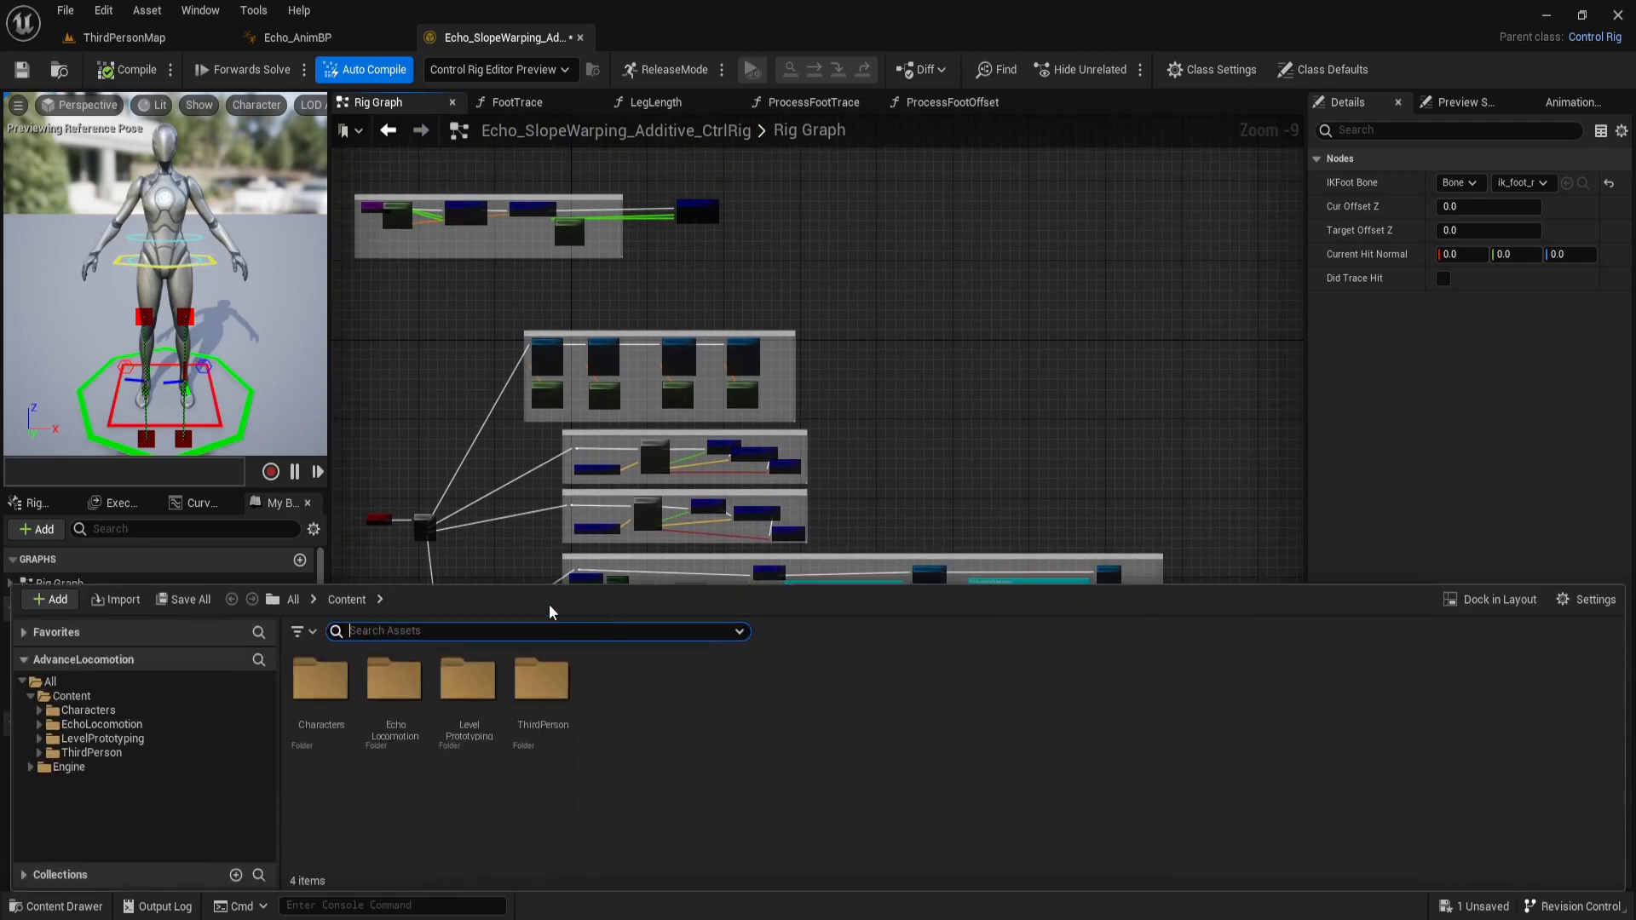
{"action": "left_click", "coordinate": [202, 597]}
{"action": "left_click", "coordinate": [964, 672]}
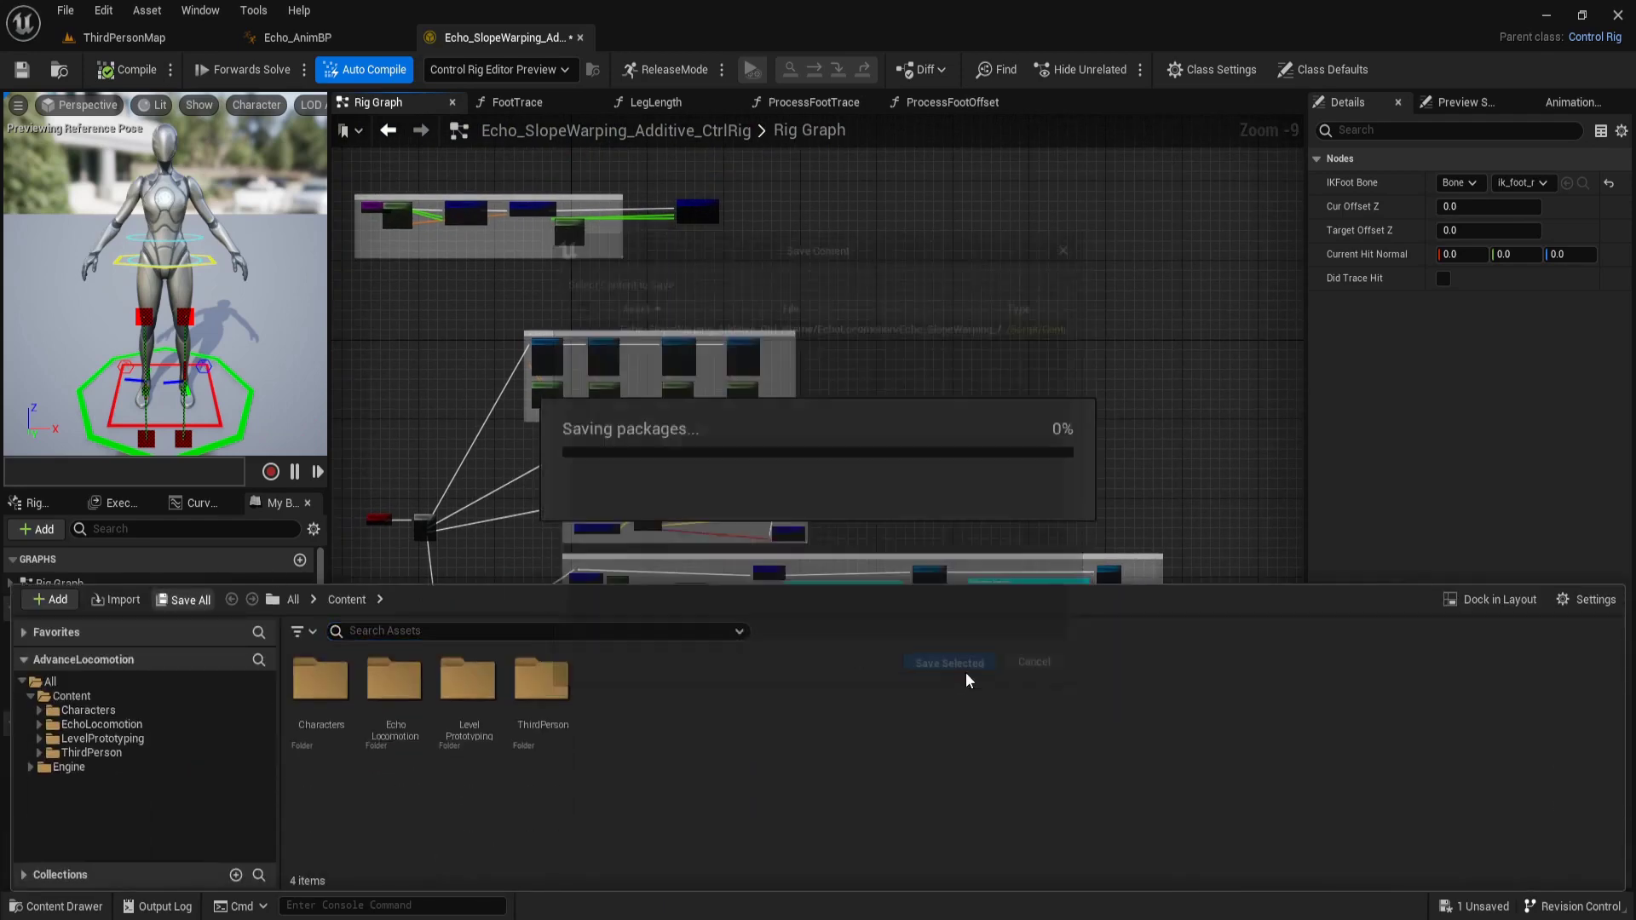
{"action": "scroll", "coordinate": [511, 196], "scroll_direction": "up", "scroll_amount": 5}
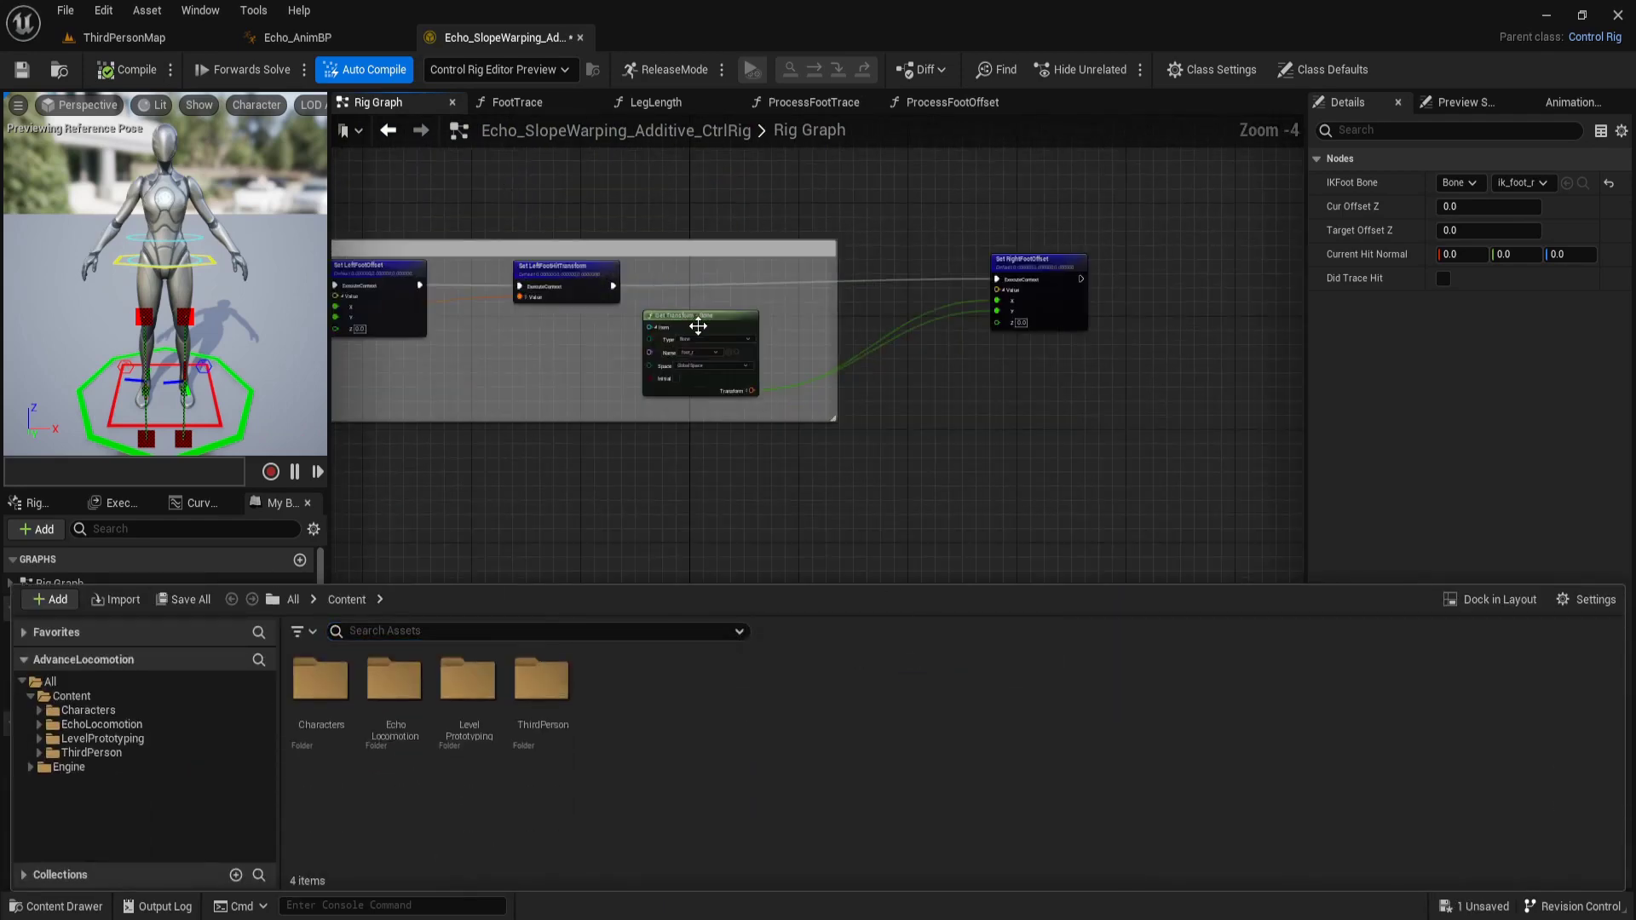
{"action": "scroll", "coordinate": [1020, 367], "scroll_direction": "down", "scroll_amount": 2}
Tidy the graph: move Set RightFootOffset into its group, shift Setup Event right, clear Construction Event
{"action": "left_click_drag", "start_coordinate": [1041, 332], "coordinate": [913, 336]}
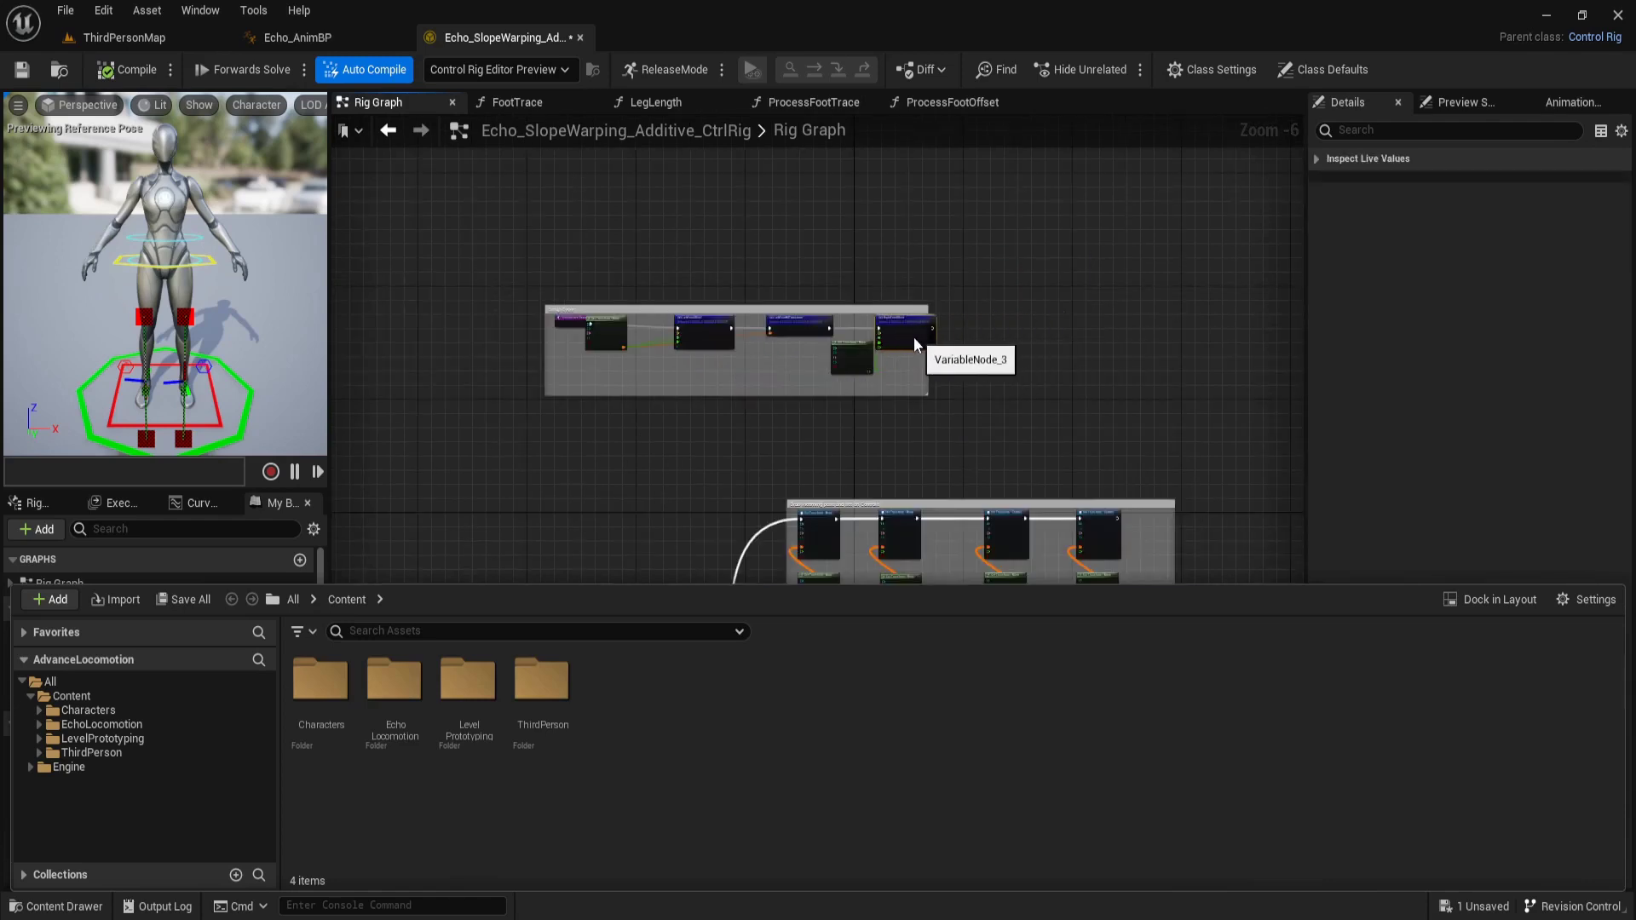
{"action": "left_click", "coordinate": [552, 305]}
{"action": "mouse_move", "coordinate": [565, 307]}
{"action": "left_mouse_down"}
{"action": "mouse_move", "coordinate": [823, 309]}
{"action": "mouse_move", "coordinate": [786, 353]}
{"action": "left_mouse_up"}
{"action": "scroll", "coordinate": [810, 354], "scroll_direction": "up", "scroll_amount": 5}
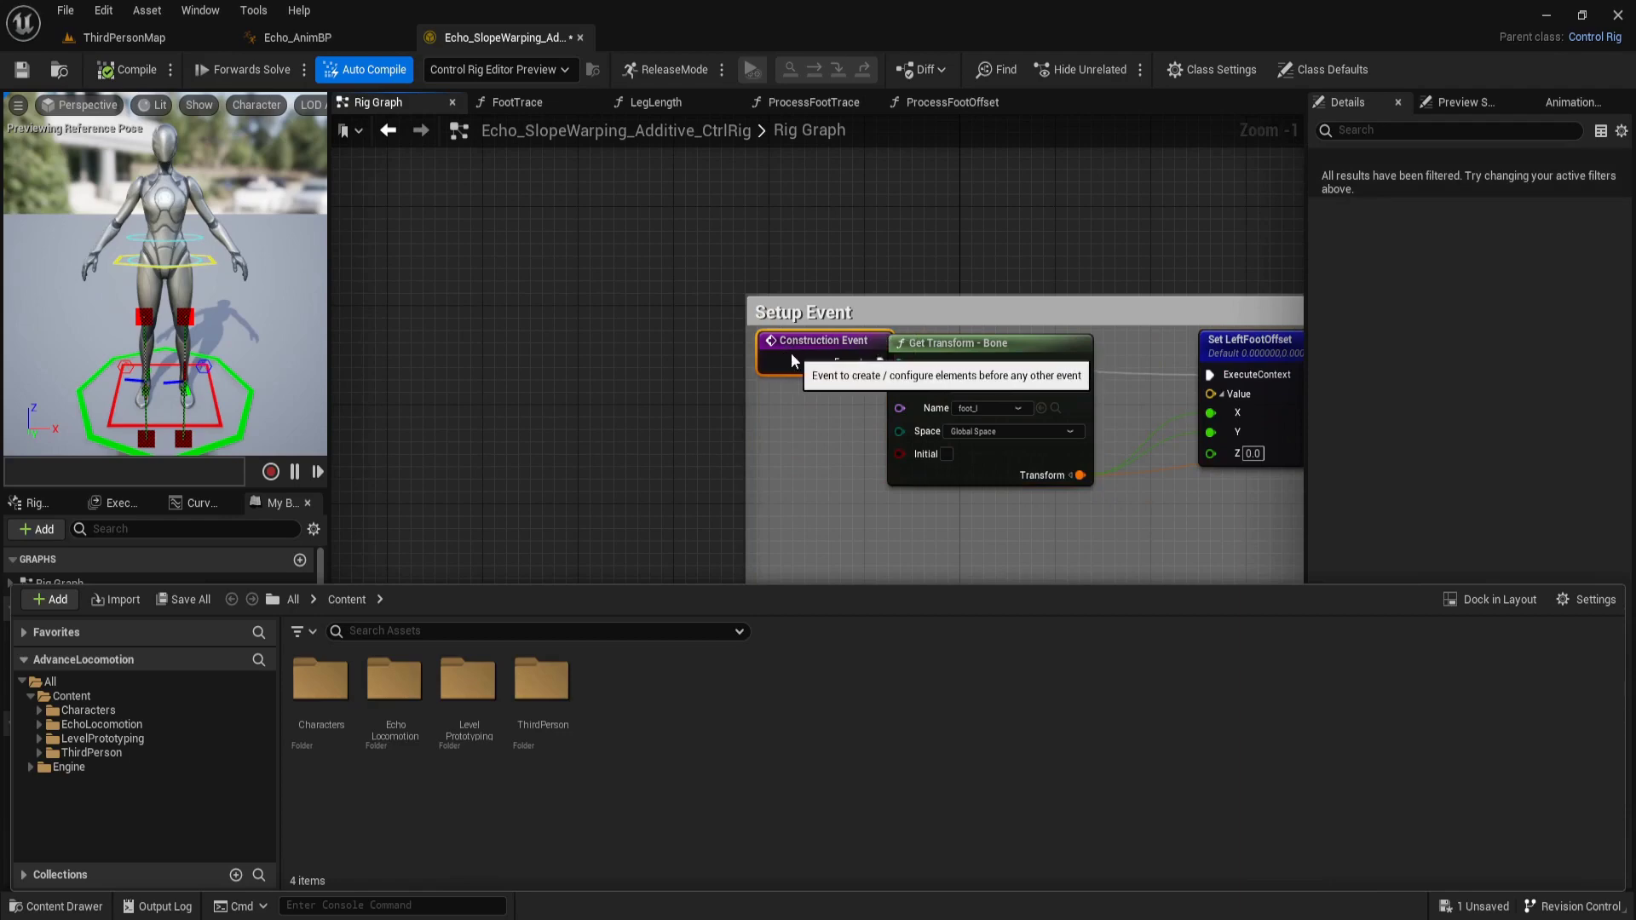
{"action": "left_click", "coordinate": [477, 474]}
{"action": "left_click", "coordinate": [699, 585]}
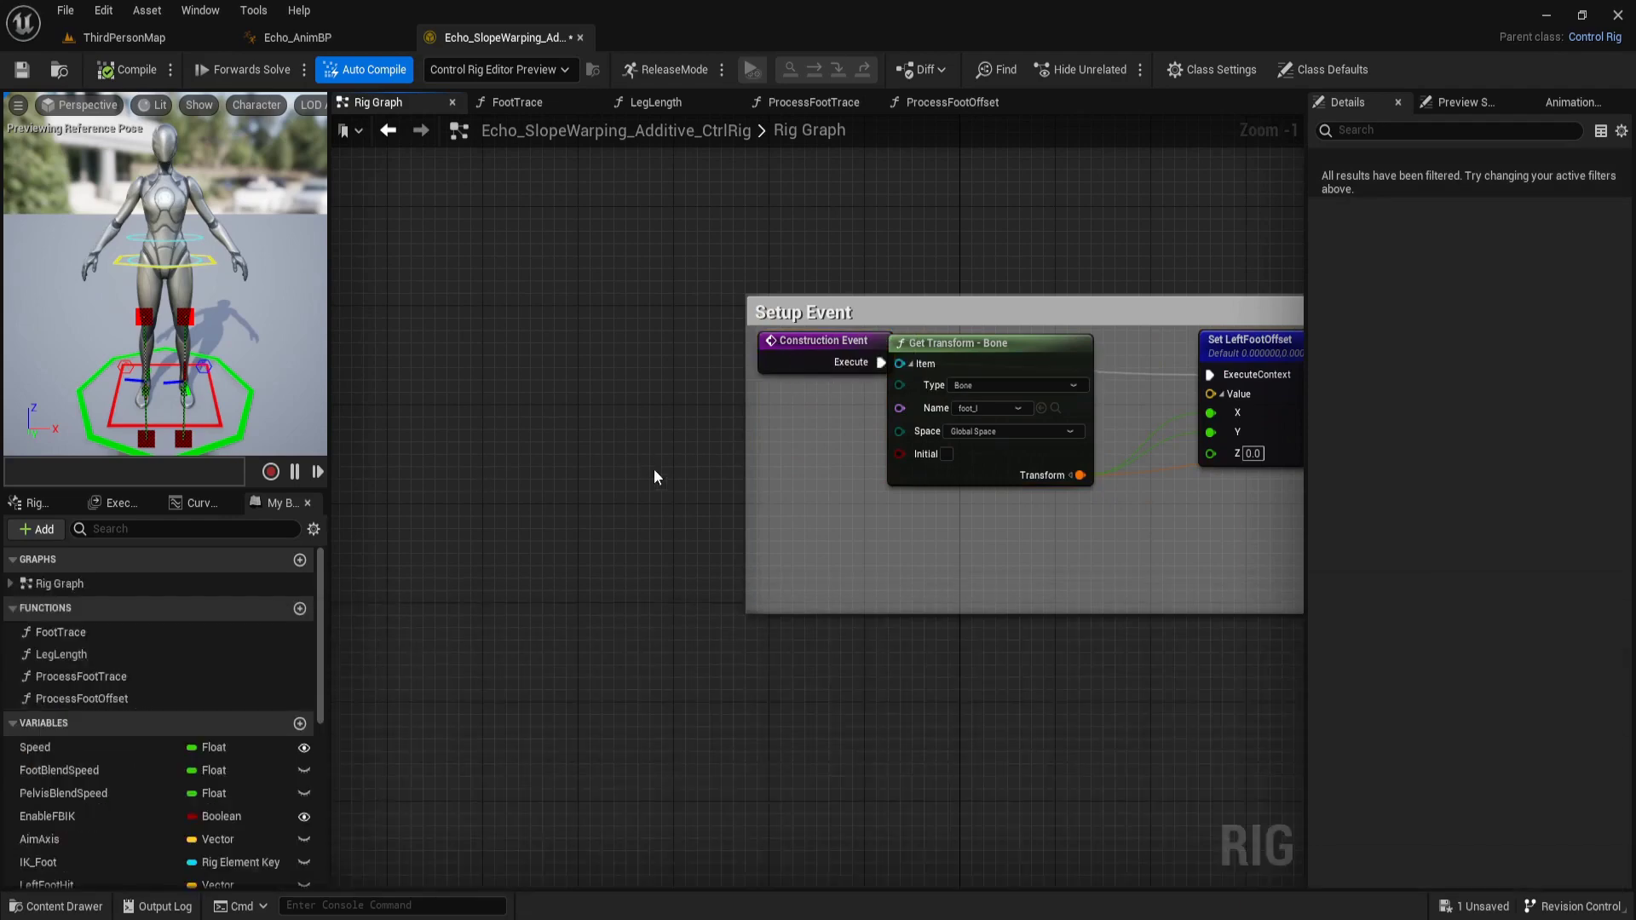
{"action": "scroll", "coordinate": [652, 469], "scroll_direction": "down", "scroll_amount": 5}
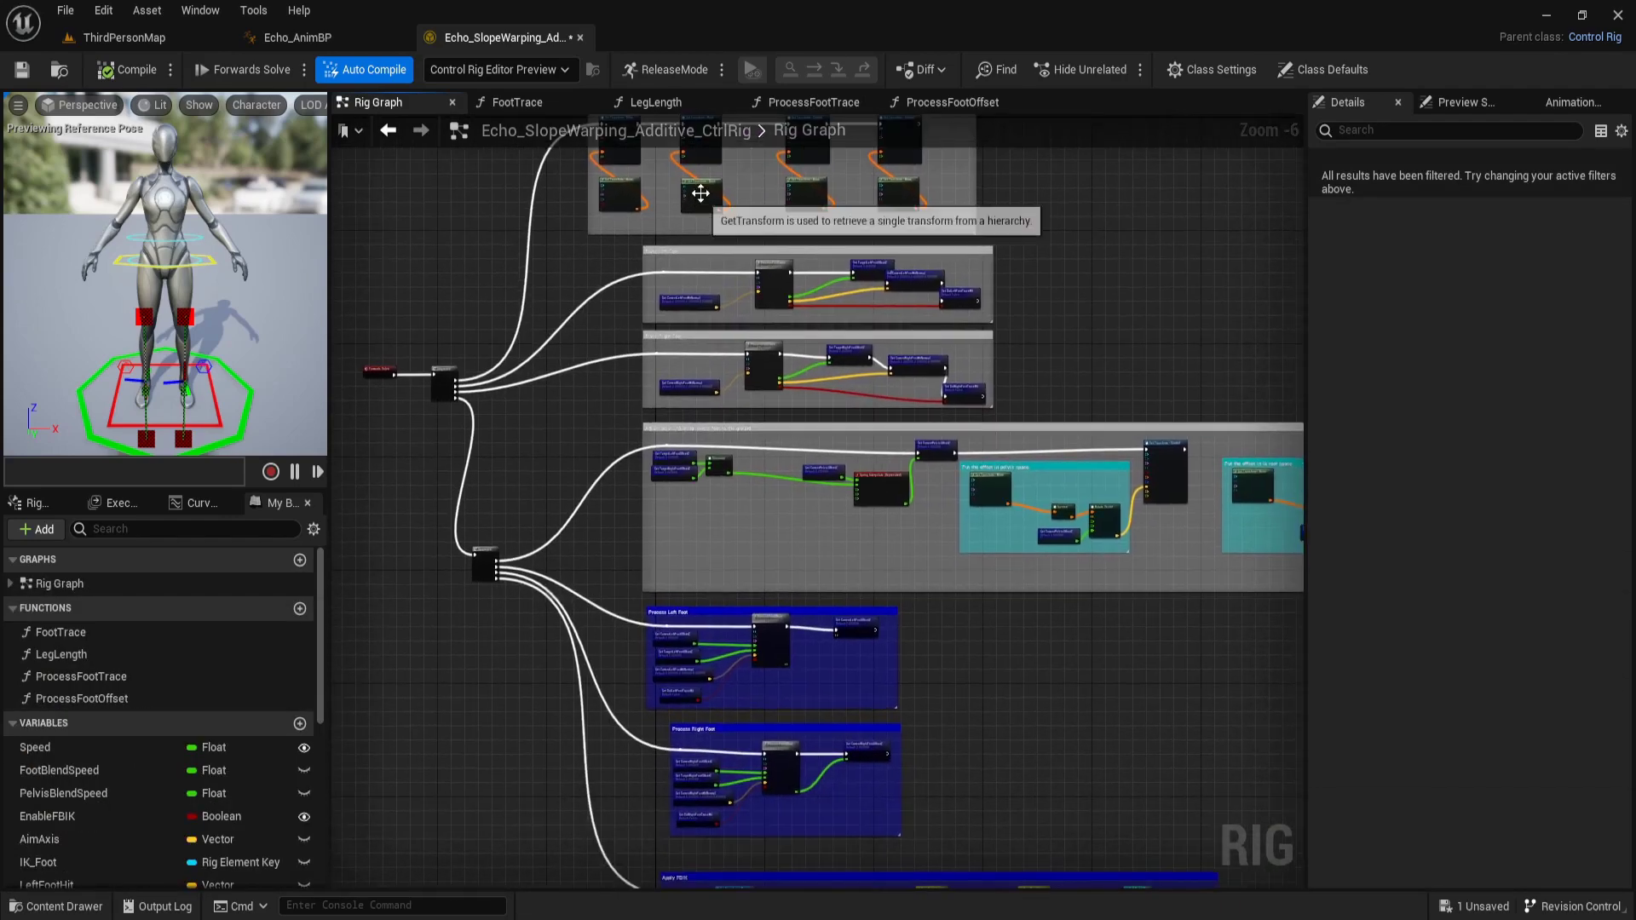
{"action": "scroll", "coordinate": [712, 482], "scroll_direction": "up", "scroll_amount": 1}
Save all assets again and switch to the Echo_AnimBP editor
{"action": "key", "text": "ctrl+space"}
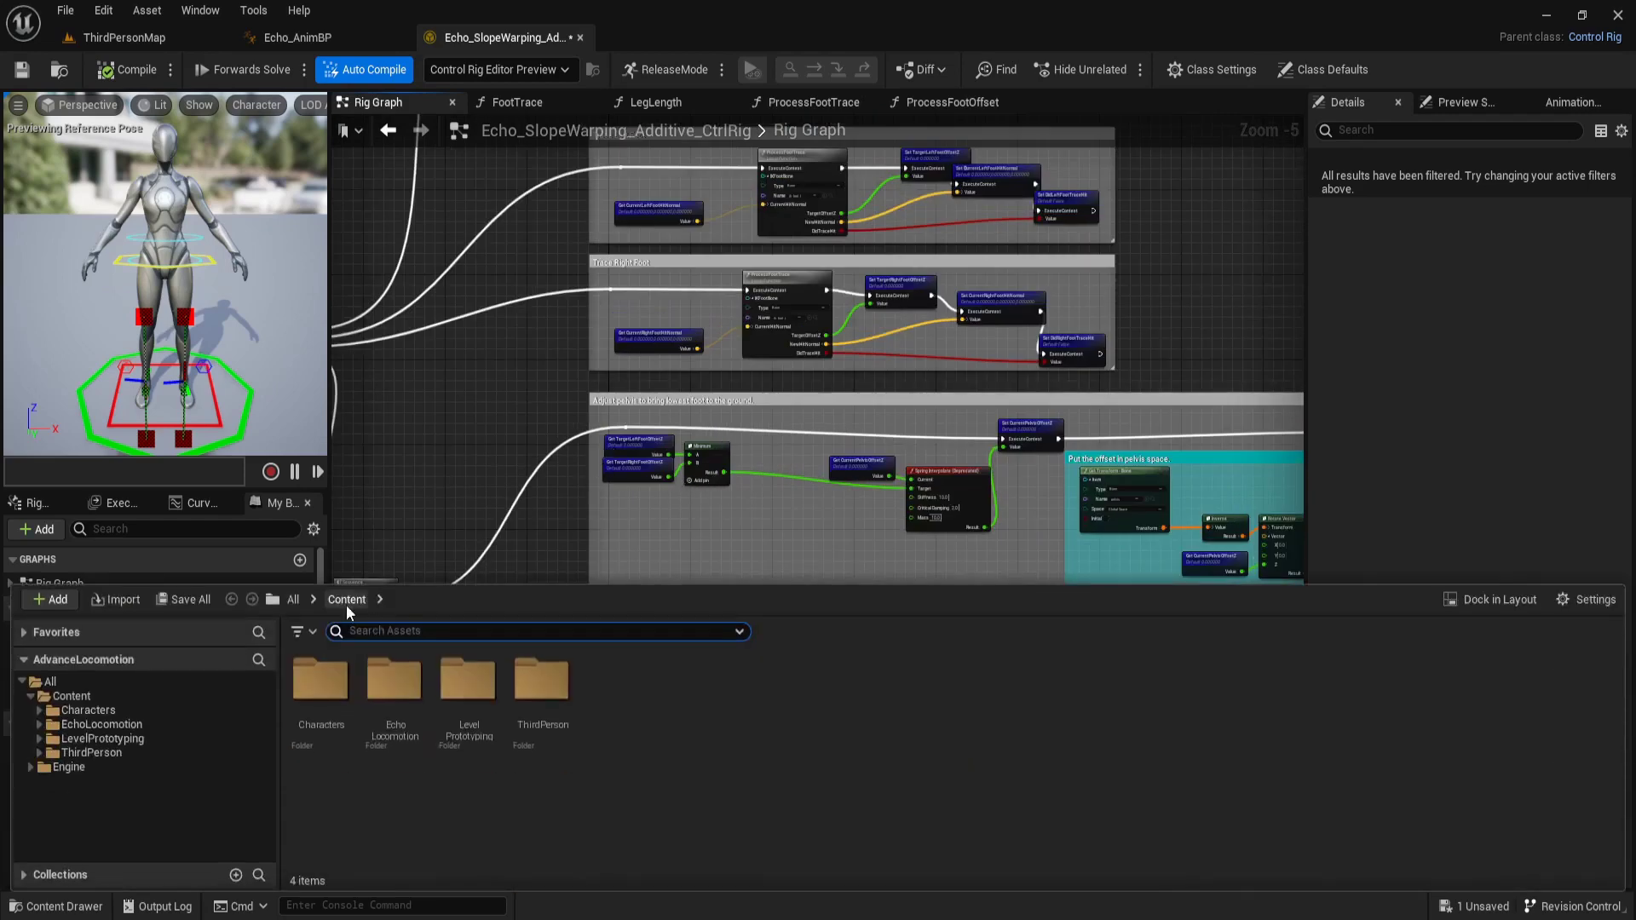
{"action": "left_click", "coordinate": [202, 607]}
{"action": "left_click", "coordinate": [919, 673]}
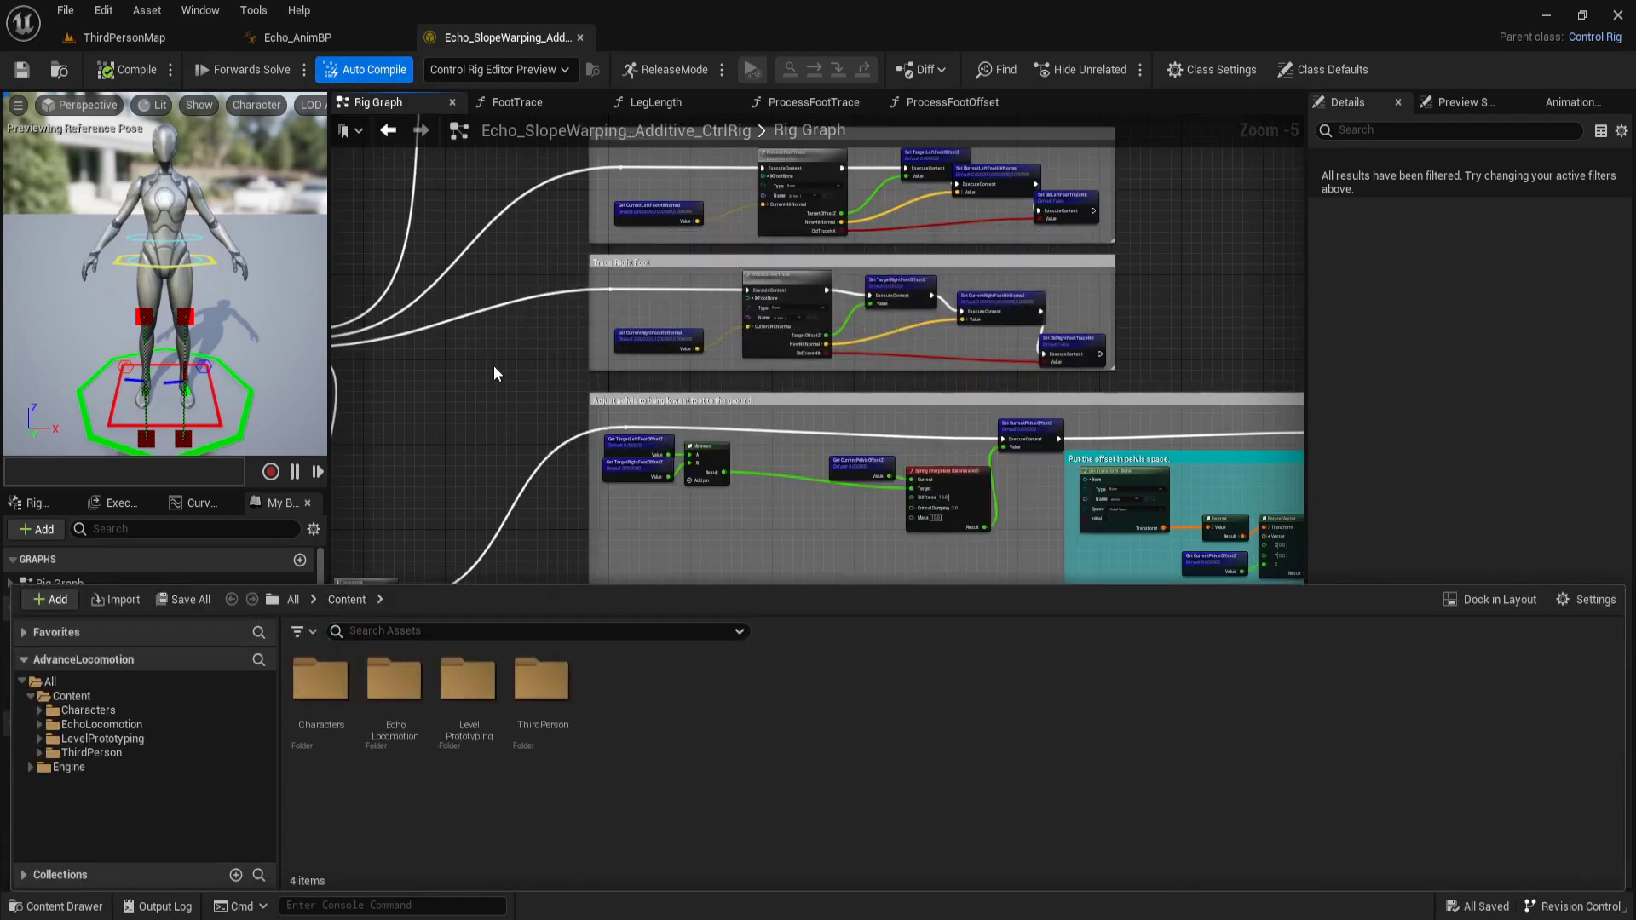
{"action": "left_click", "coordinate": [310, 39]}
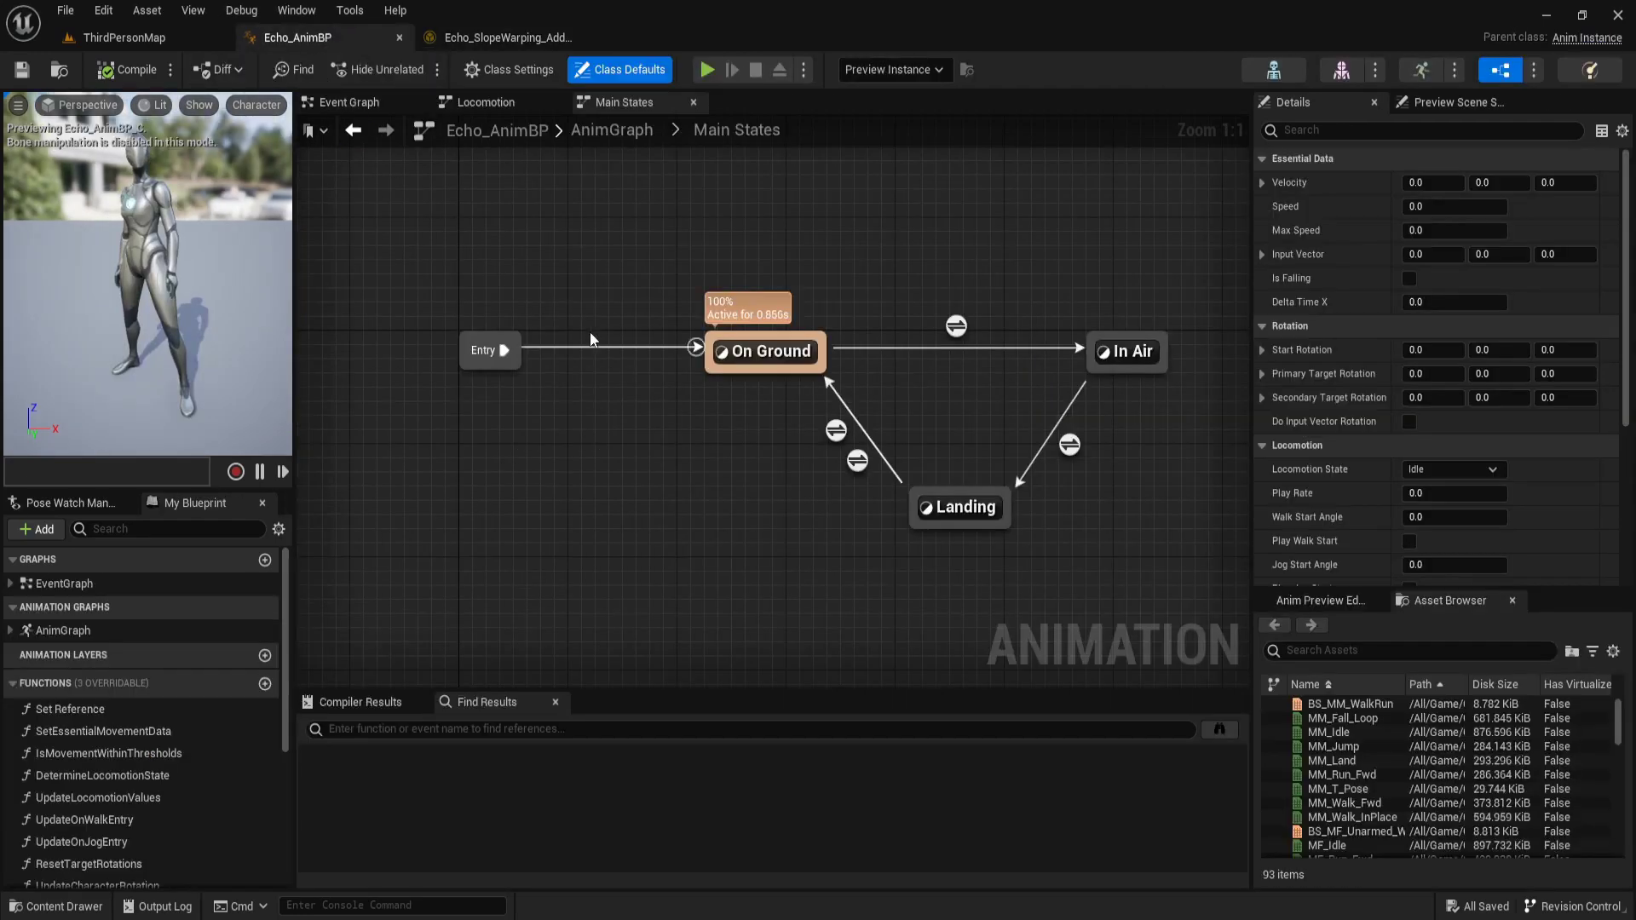
In Echo_AnimBP's AnimGraph, insert a Control Rig node between Inertialization and Output Pose
{"action": "left_click", "coordinate": [573, 140]}
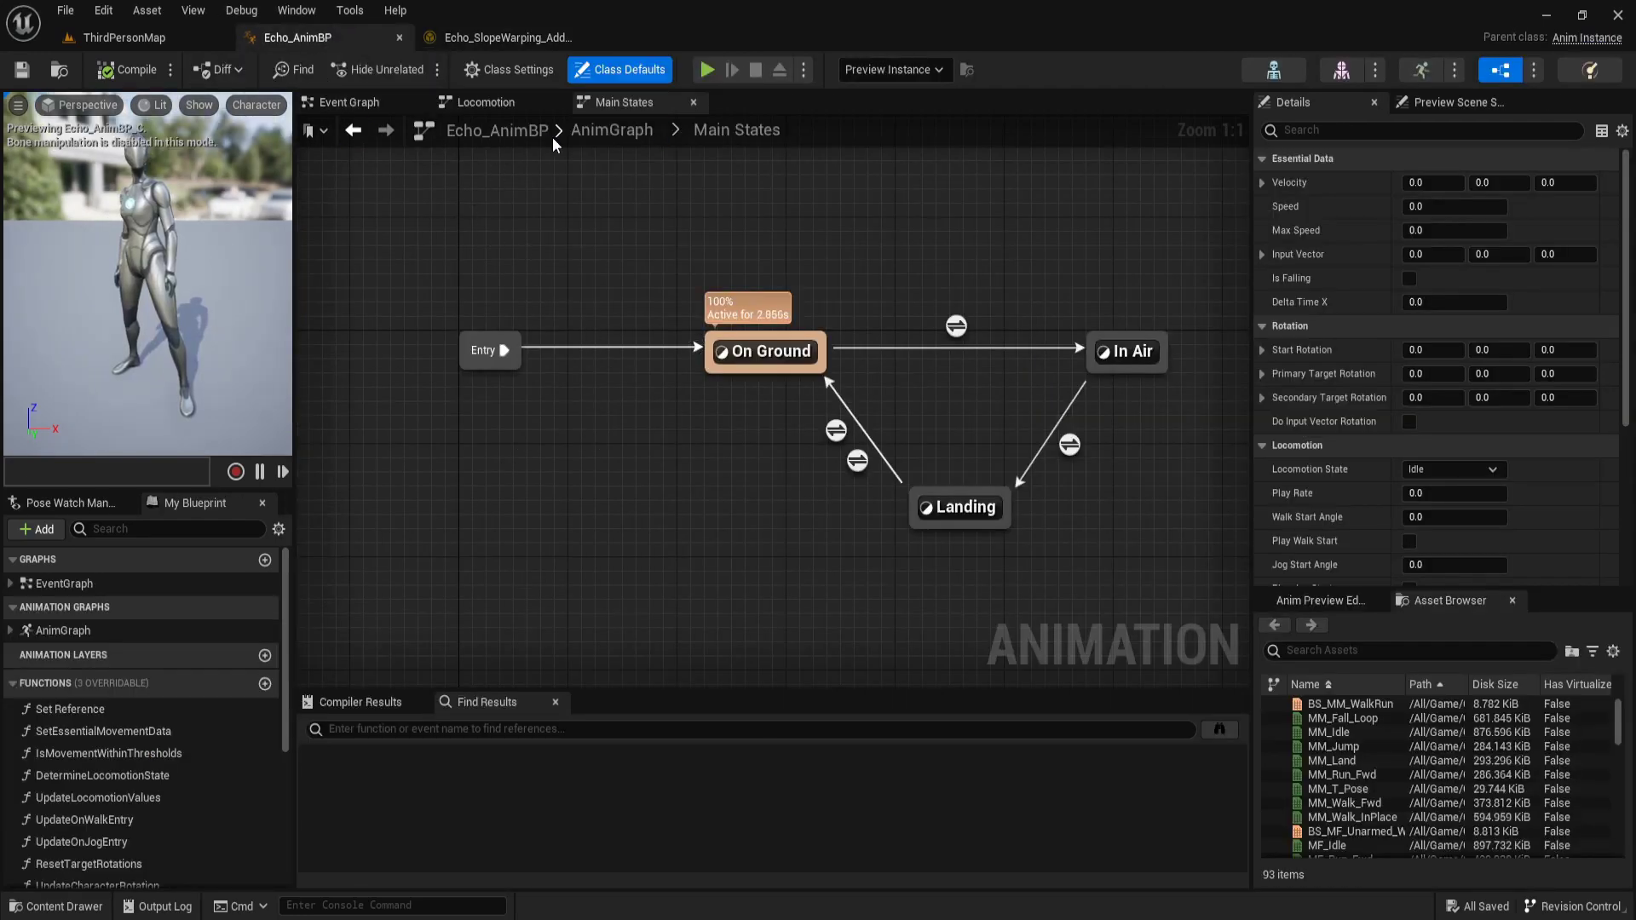
{"action": "right_click_drag", "start_coordinate": [931, 503], "coordinate": [642, 440]}
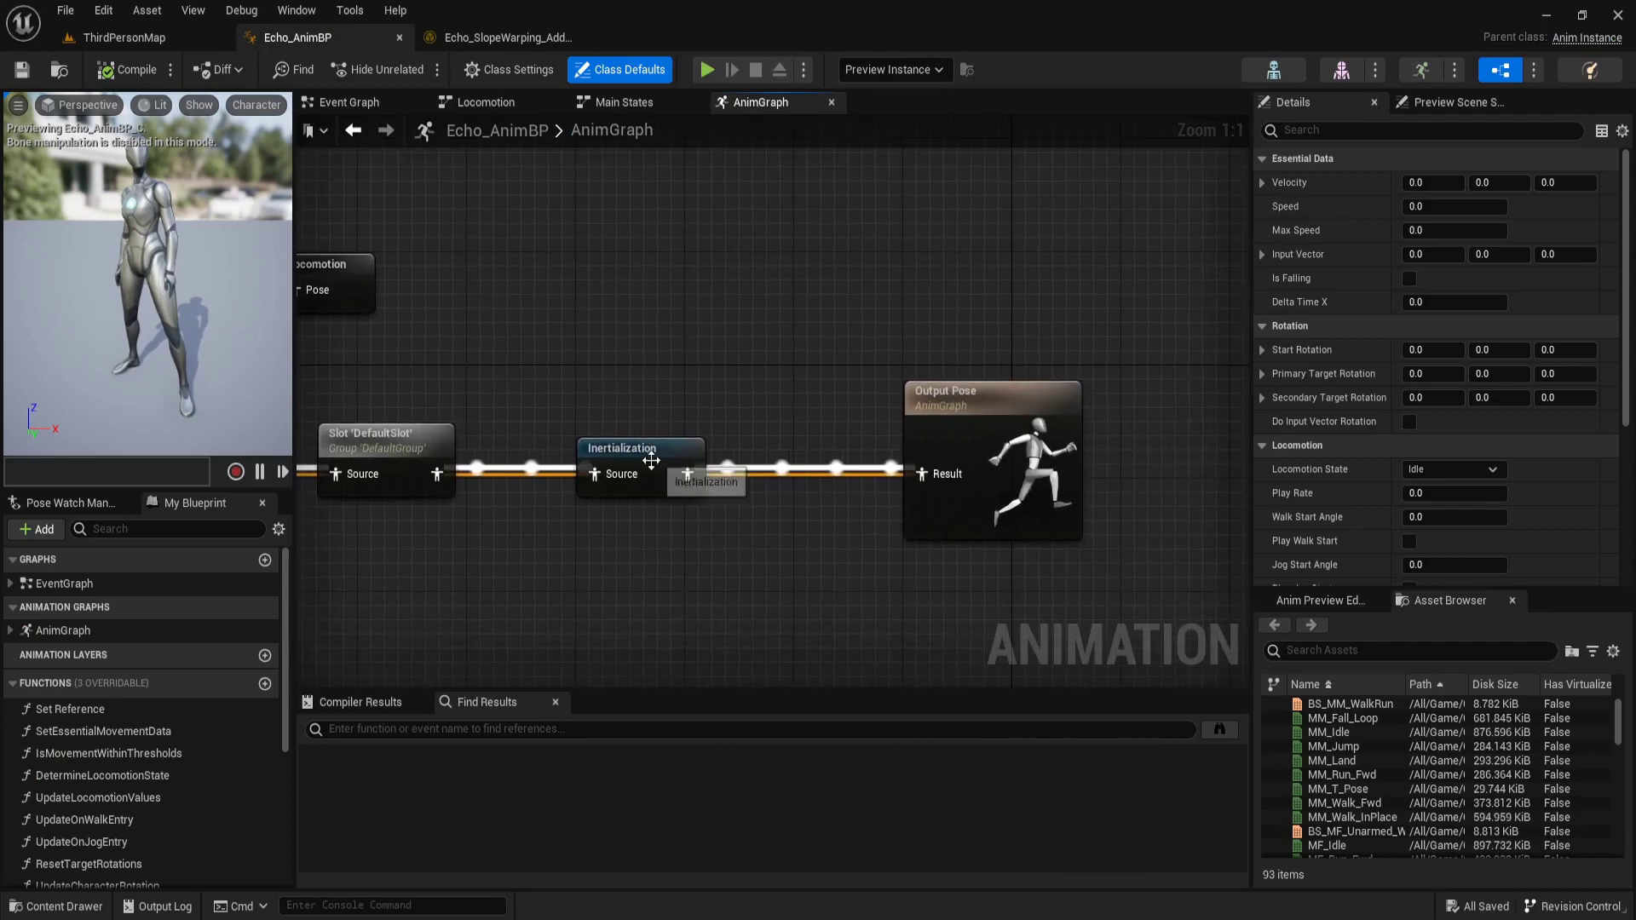
{"action": "left_click_drag", "start_coordinate": [686, 474], "coordinate": [758, 477]}
{"action": "type", "text": "control rig"}
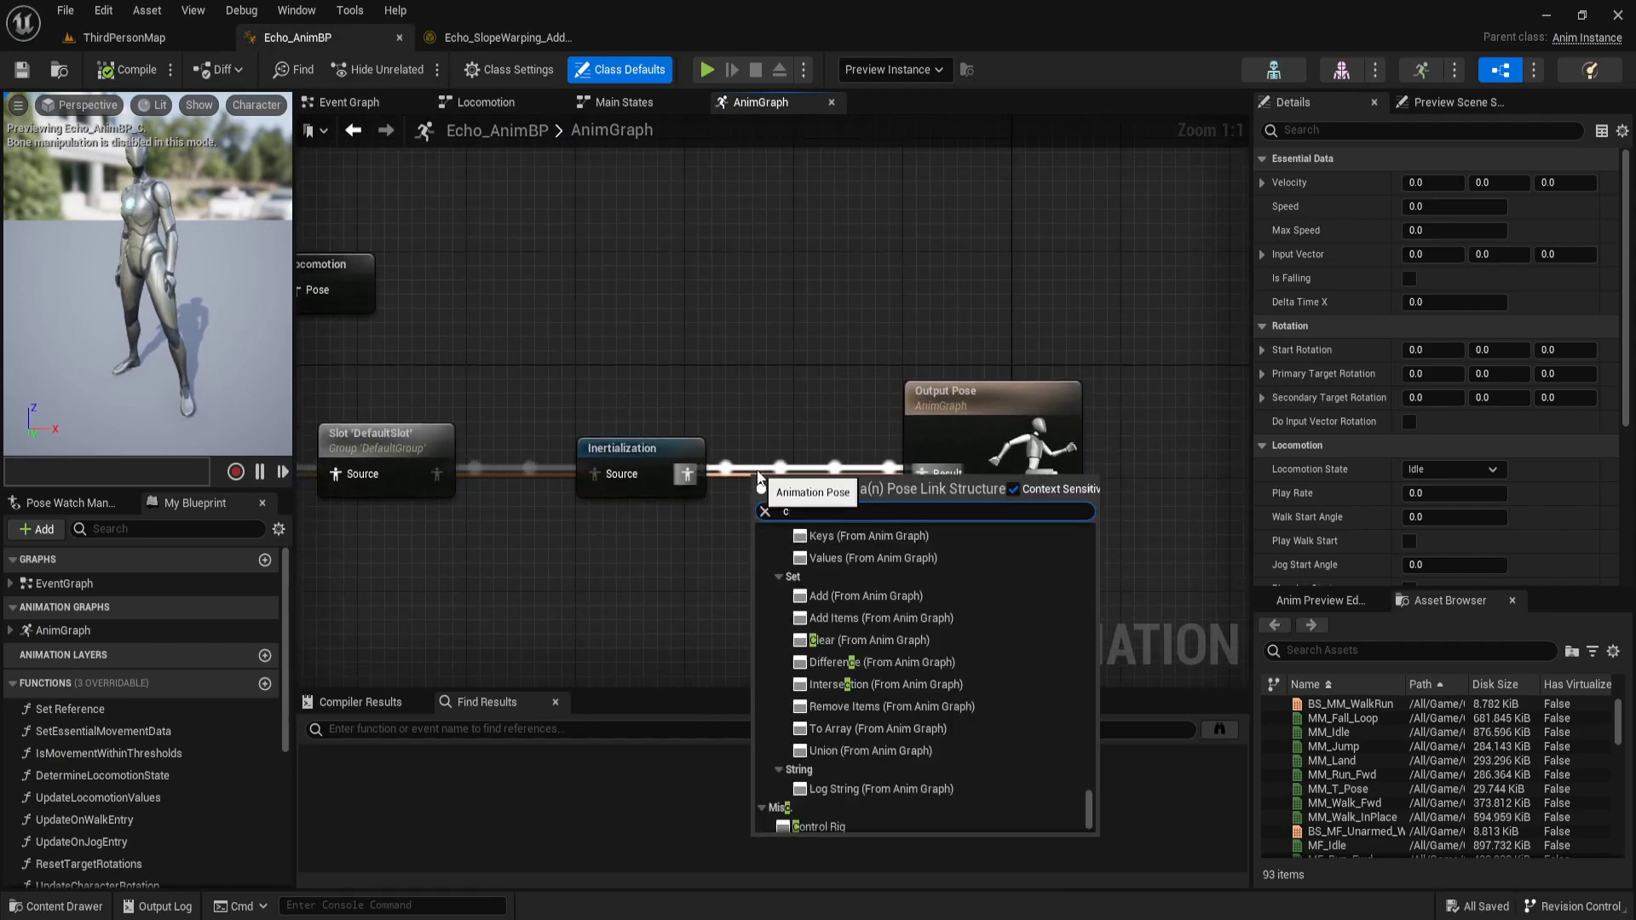
{"action": "key", "text": "Return"}
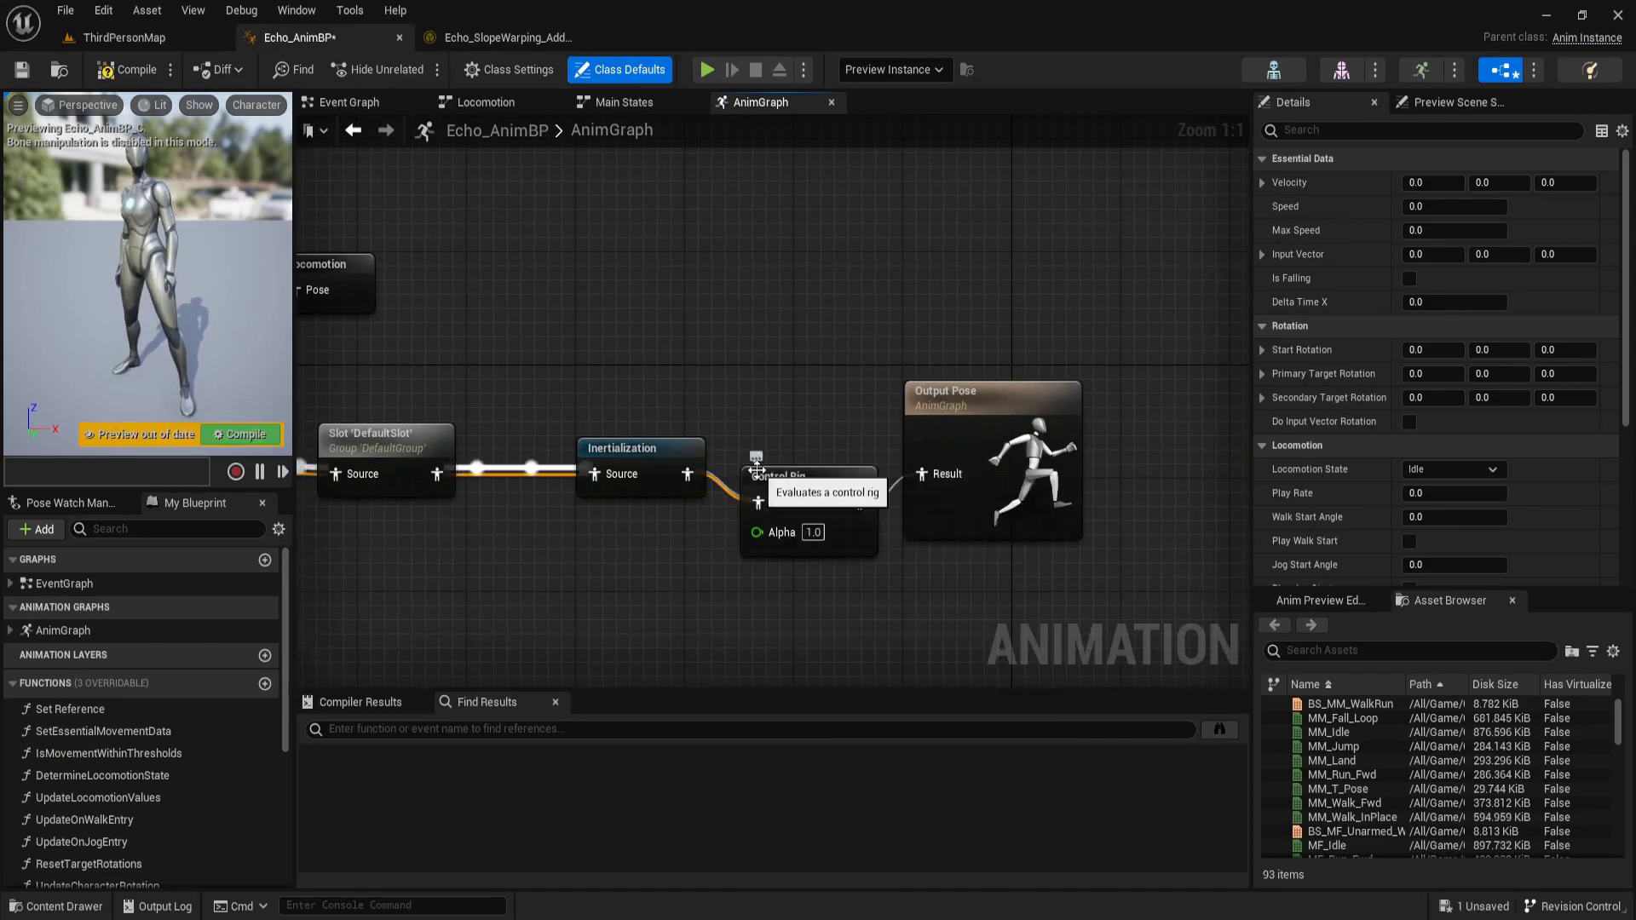
{"action": "left_click_drag", "start_coordinate": [822, 478], "coordinate": [835, 450]}
{"action": "left_click_drag", "start_coordinate": [951, 417], "coordinate": [1090, 419]}
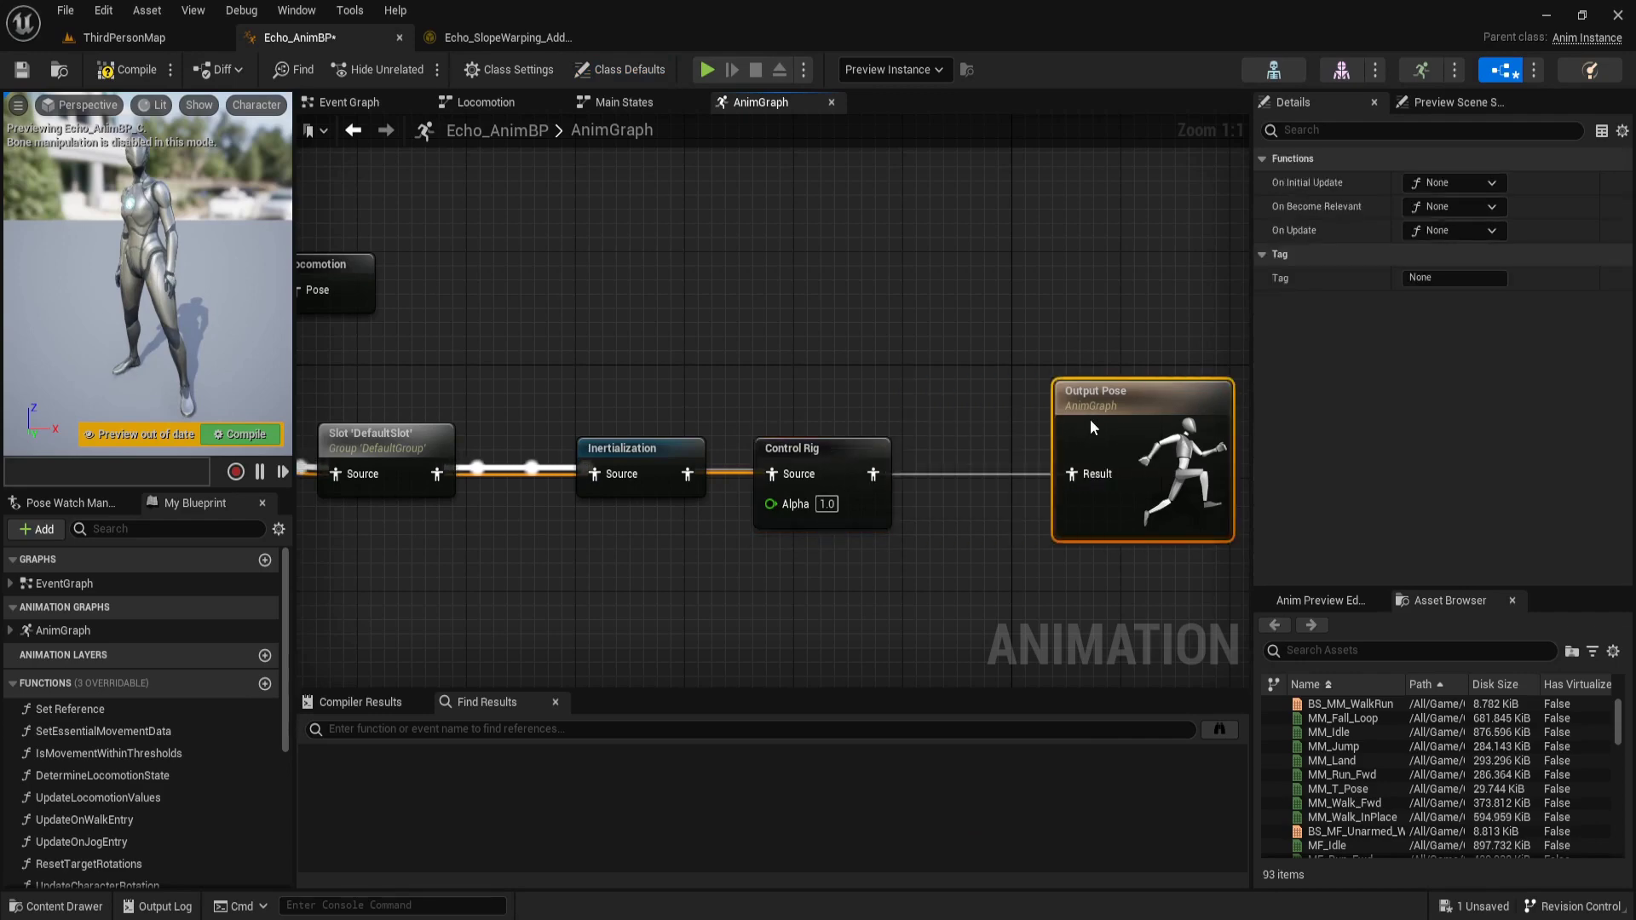
{"action": "left_click_drag", "start_coordinate": [823, 474], "coordinate": [875, 474]}
{"action": "scroll", "coordinate": [1521, 381], "scroll_direction": "down", "scroll_amount": 3}
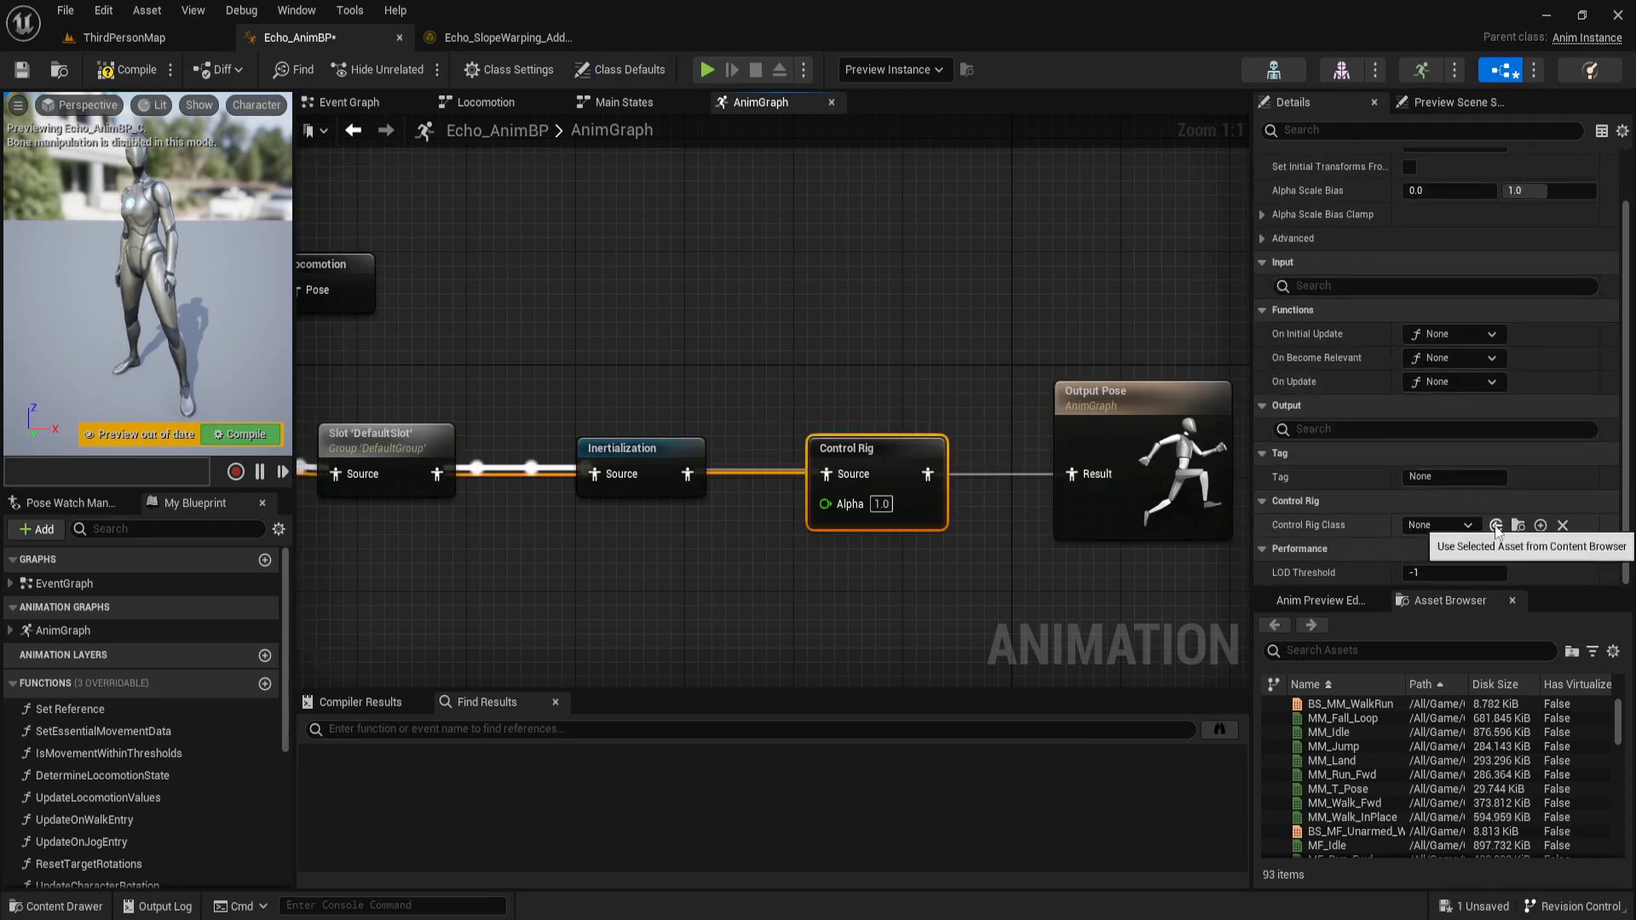
Set the Control Rig node's class to Echo_SlopeWarping_Additive_CtrlRig from the EchoLocomotion folder
{"action": "left_click", "coordinate": [1517, 526]}
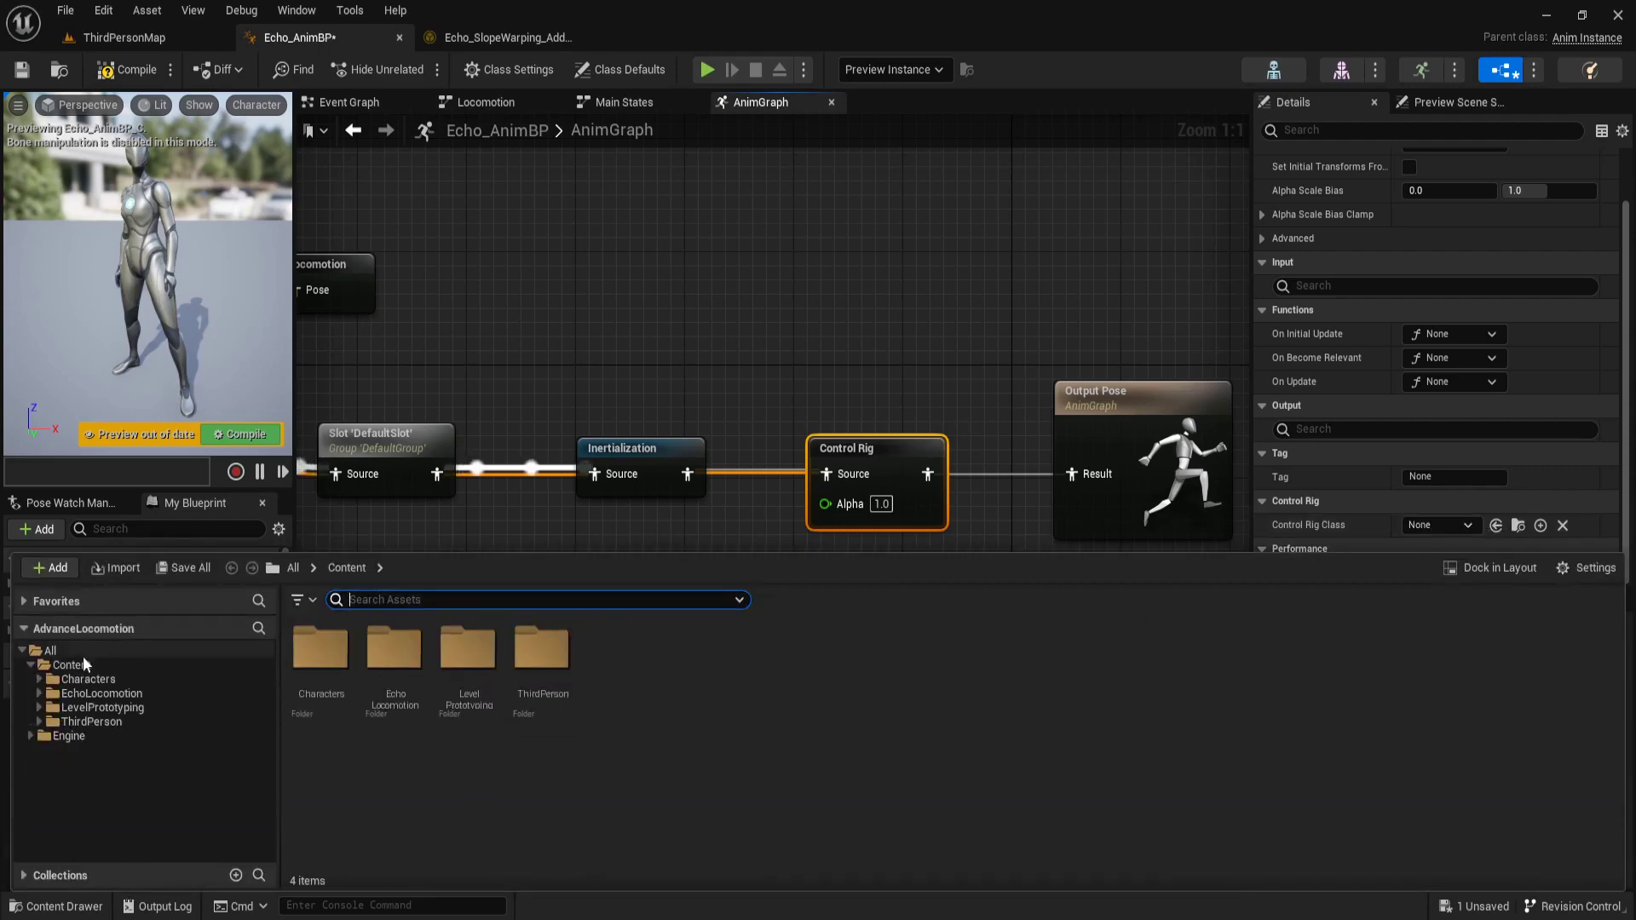
{"action": "left_click", "coordinate": [101, 693]}
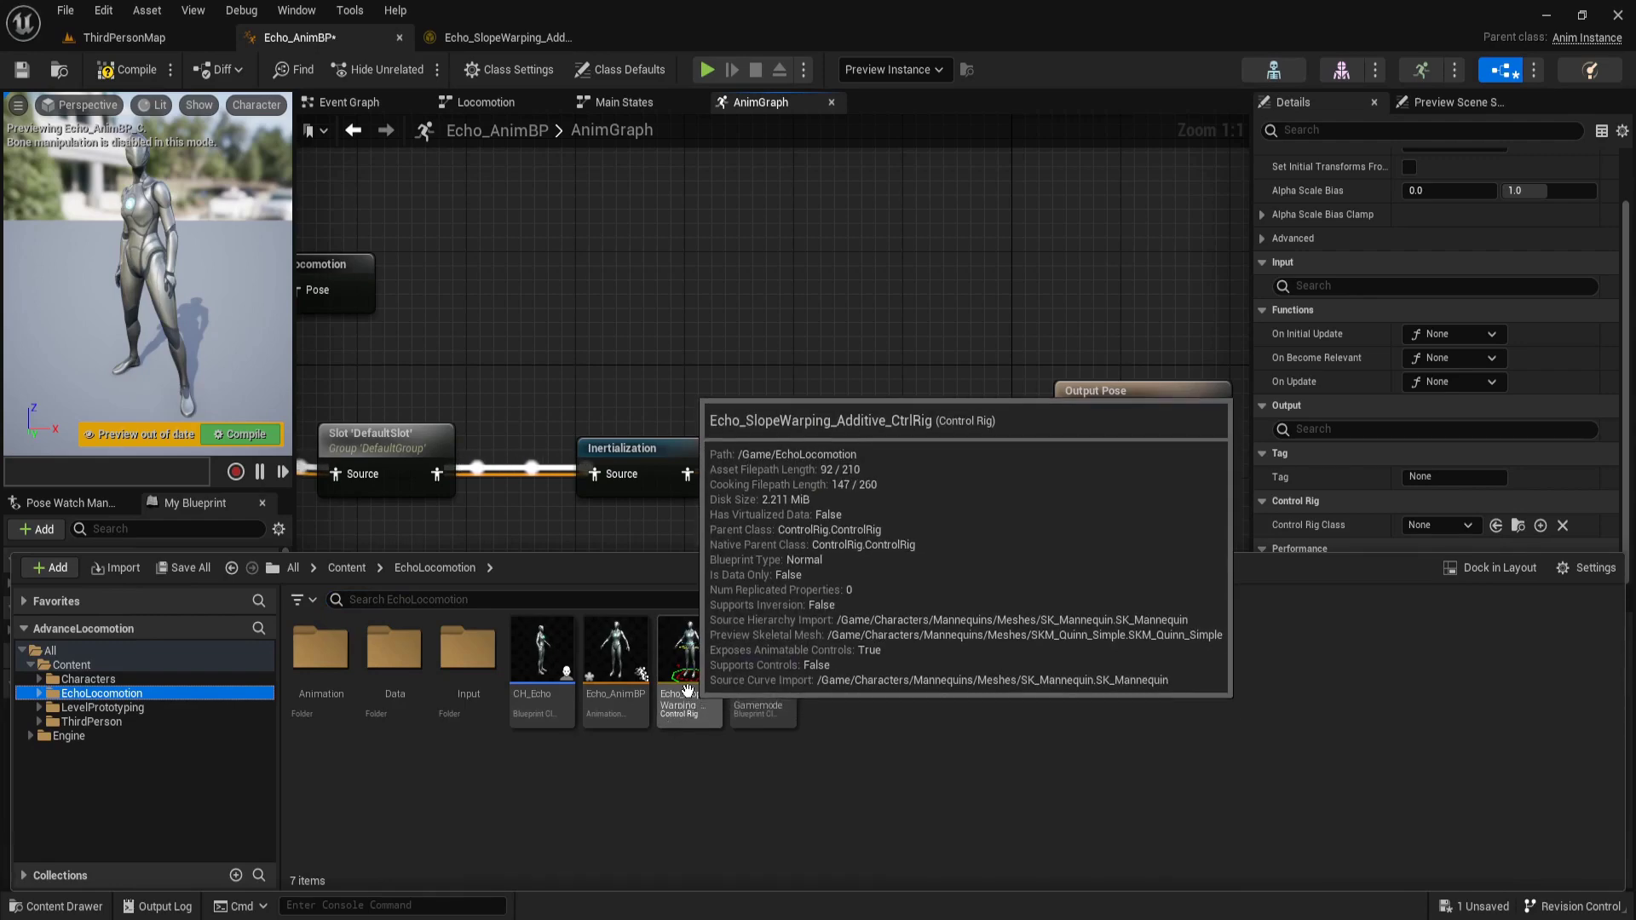
{"action": "left_click_drag", "start_coordinate": [686, 688], "coordinate": [694, 674]}
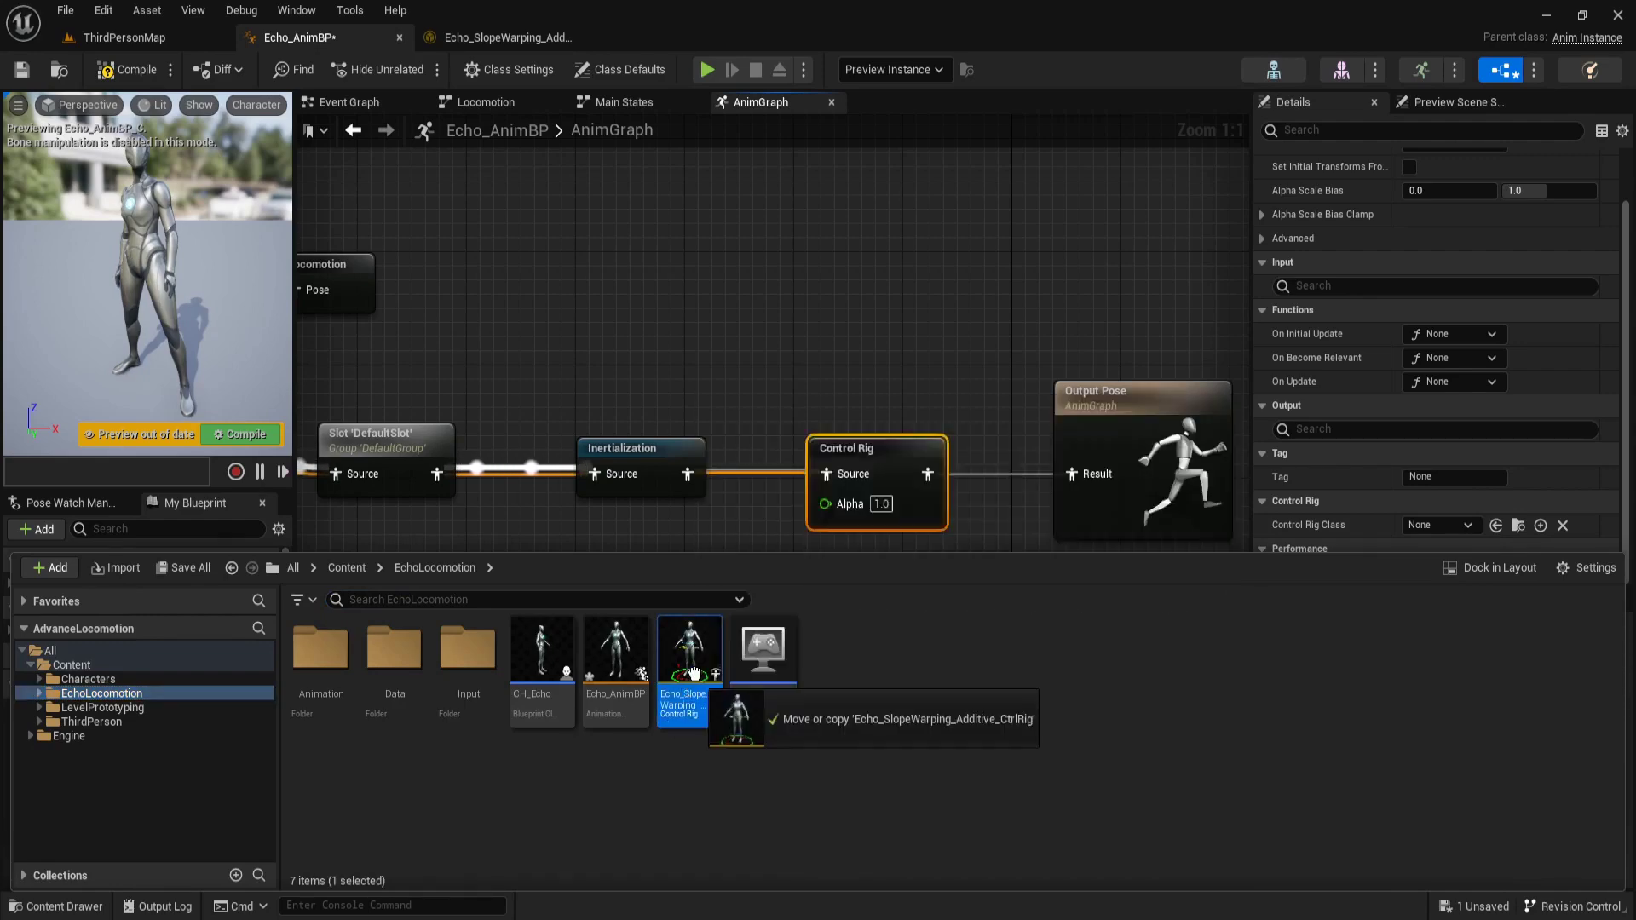
{"action": "left_click_drag", "start_coordinate": [694, 673], "coordinate": [1427, 526]}
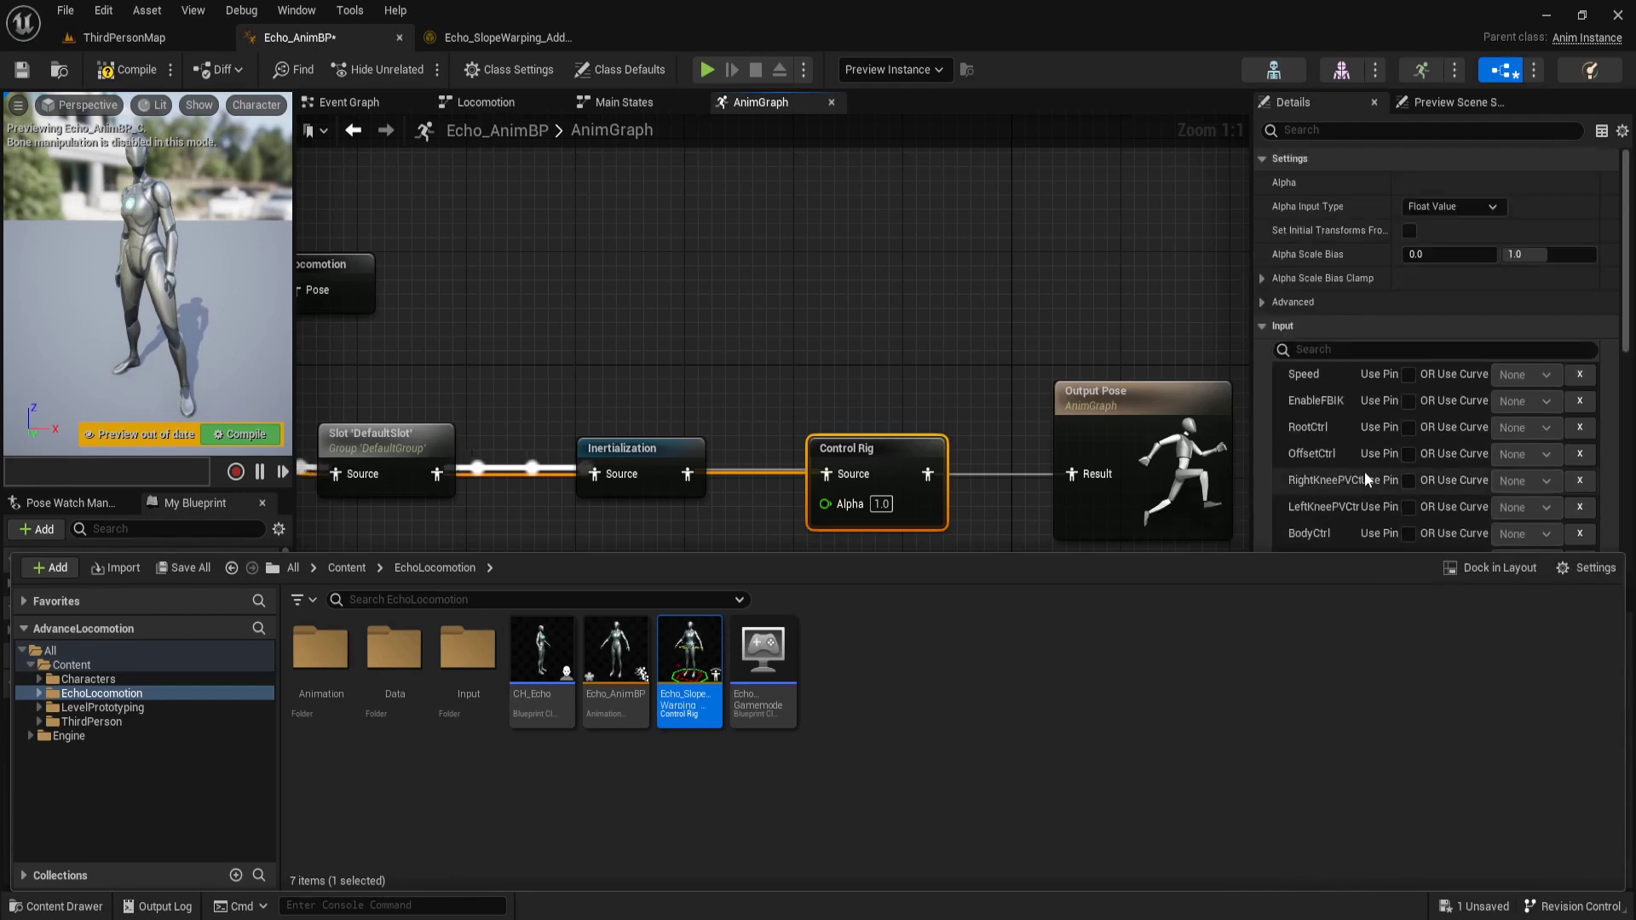
{"action": "scroll", "coordinate": [1363, 472], "scroll_direction": "down", "scroll_amount": 5}
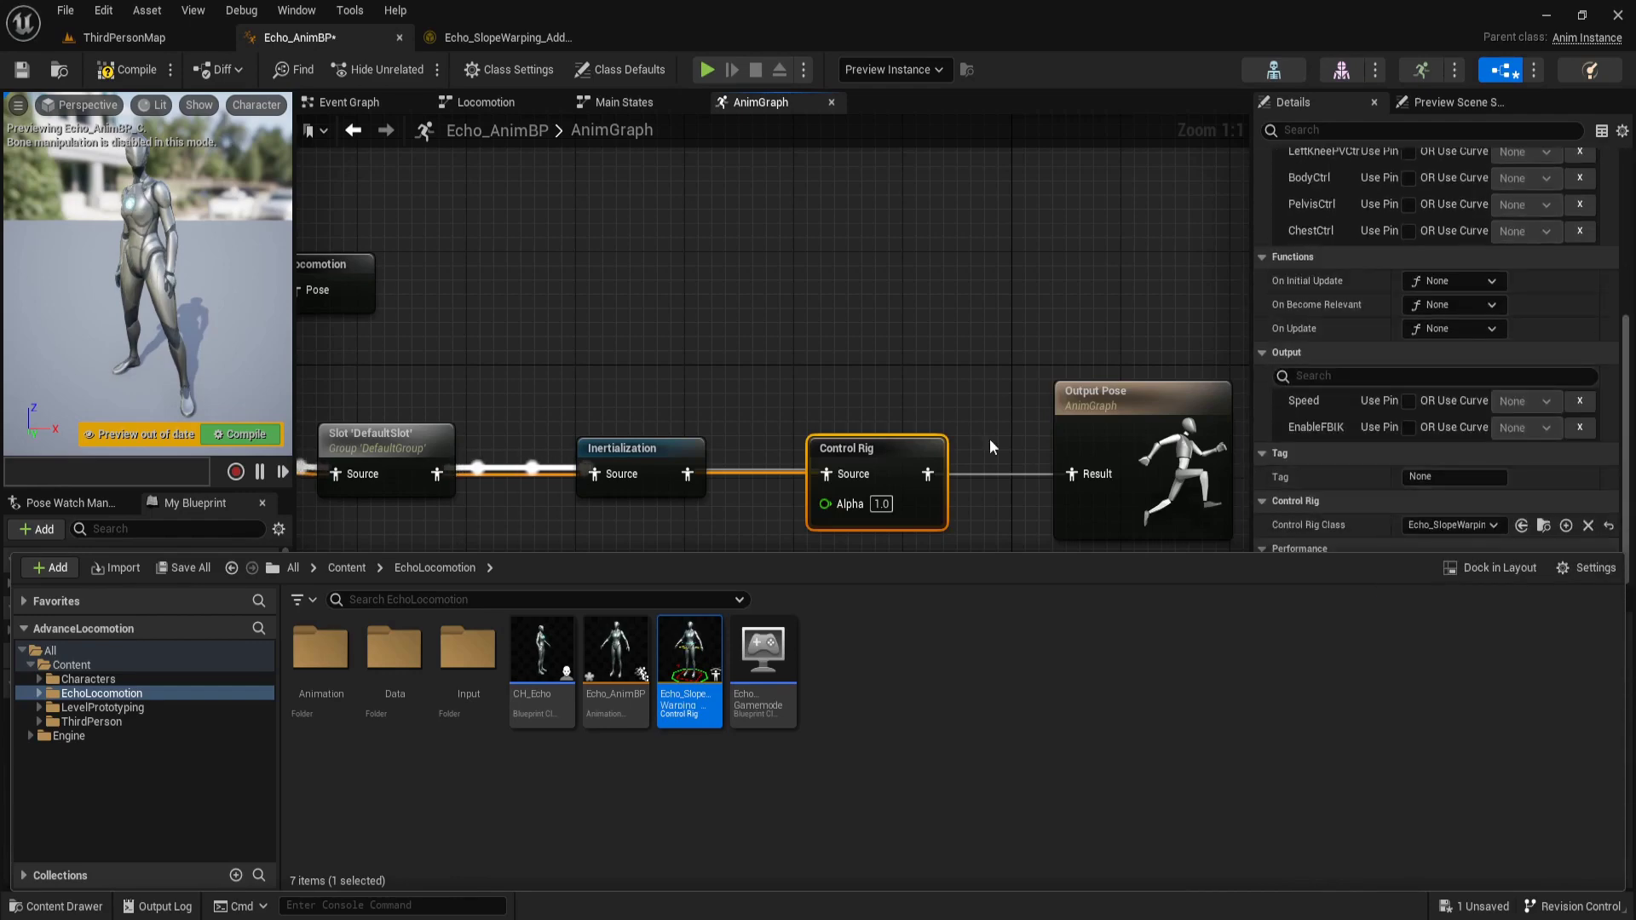
{"action": "right_click_drag", "start_coordinate": [989, 438], "coordinate": [948, 381]}
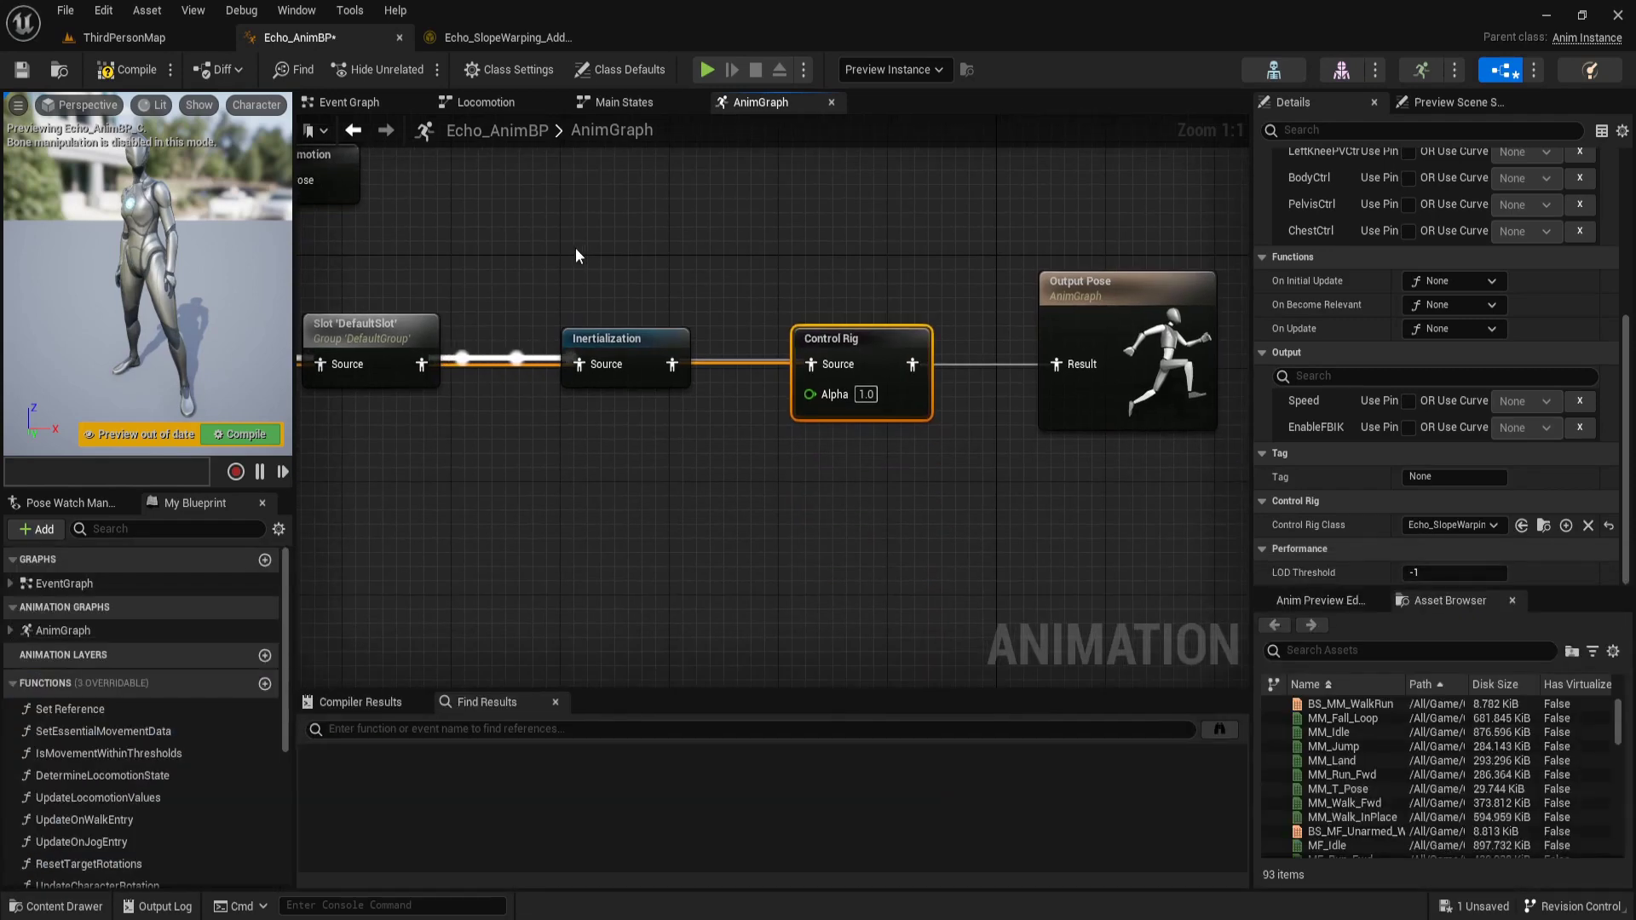
Compile and save Echo_AnimBP, then return to ThirdPersonMap
{"action": "left_click", "coordinate": [125, 70]}
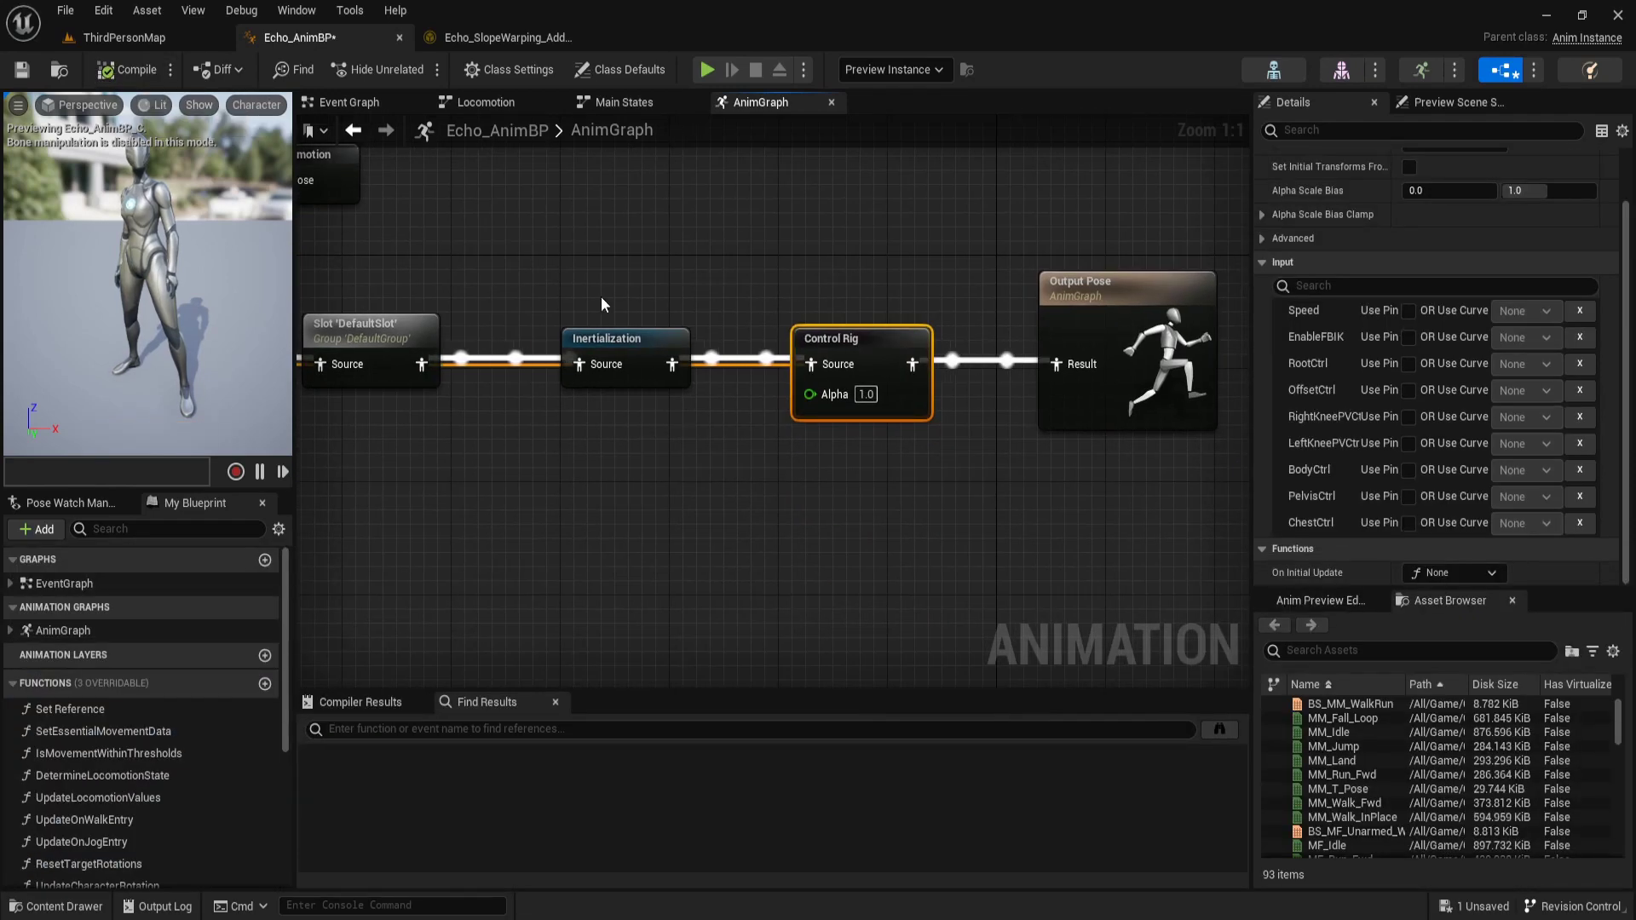
{"action": "key", "text": "ctrl+space"}
{"action": "left_click", "coordinate": [191, 568]}
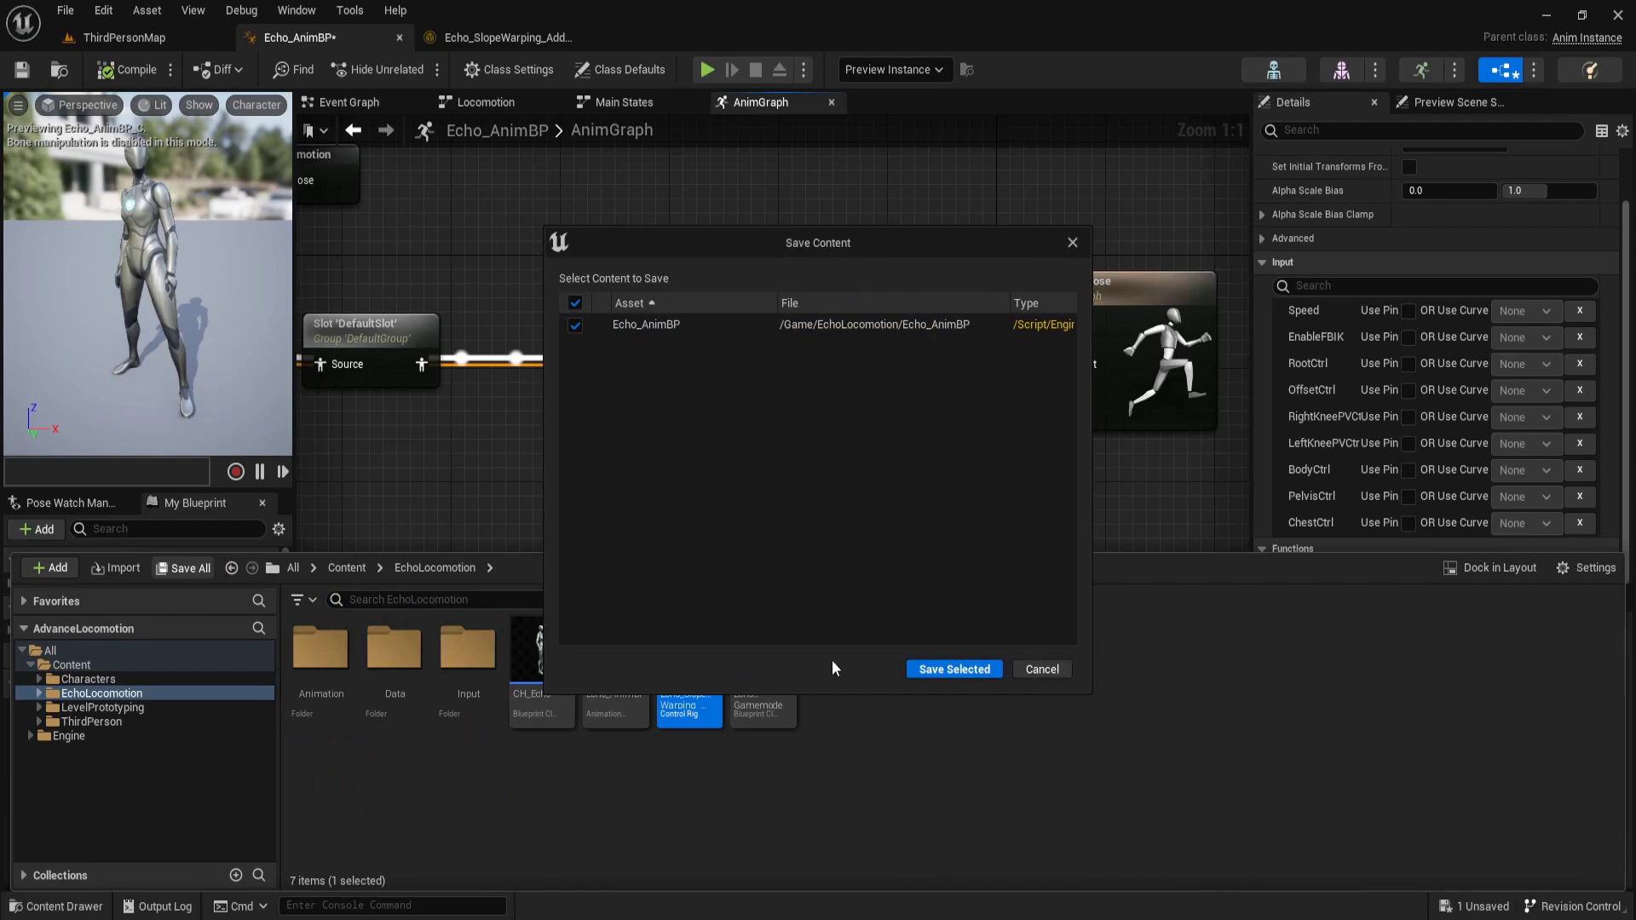
{"action": "left_click", "coordinate": [931, 670]}
{"action": "left_click", "coordinate": [125, 37]}
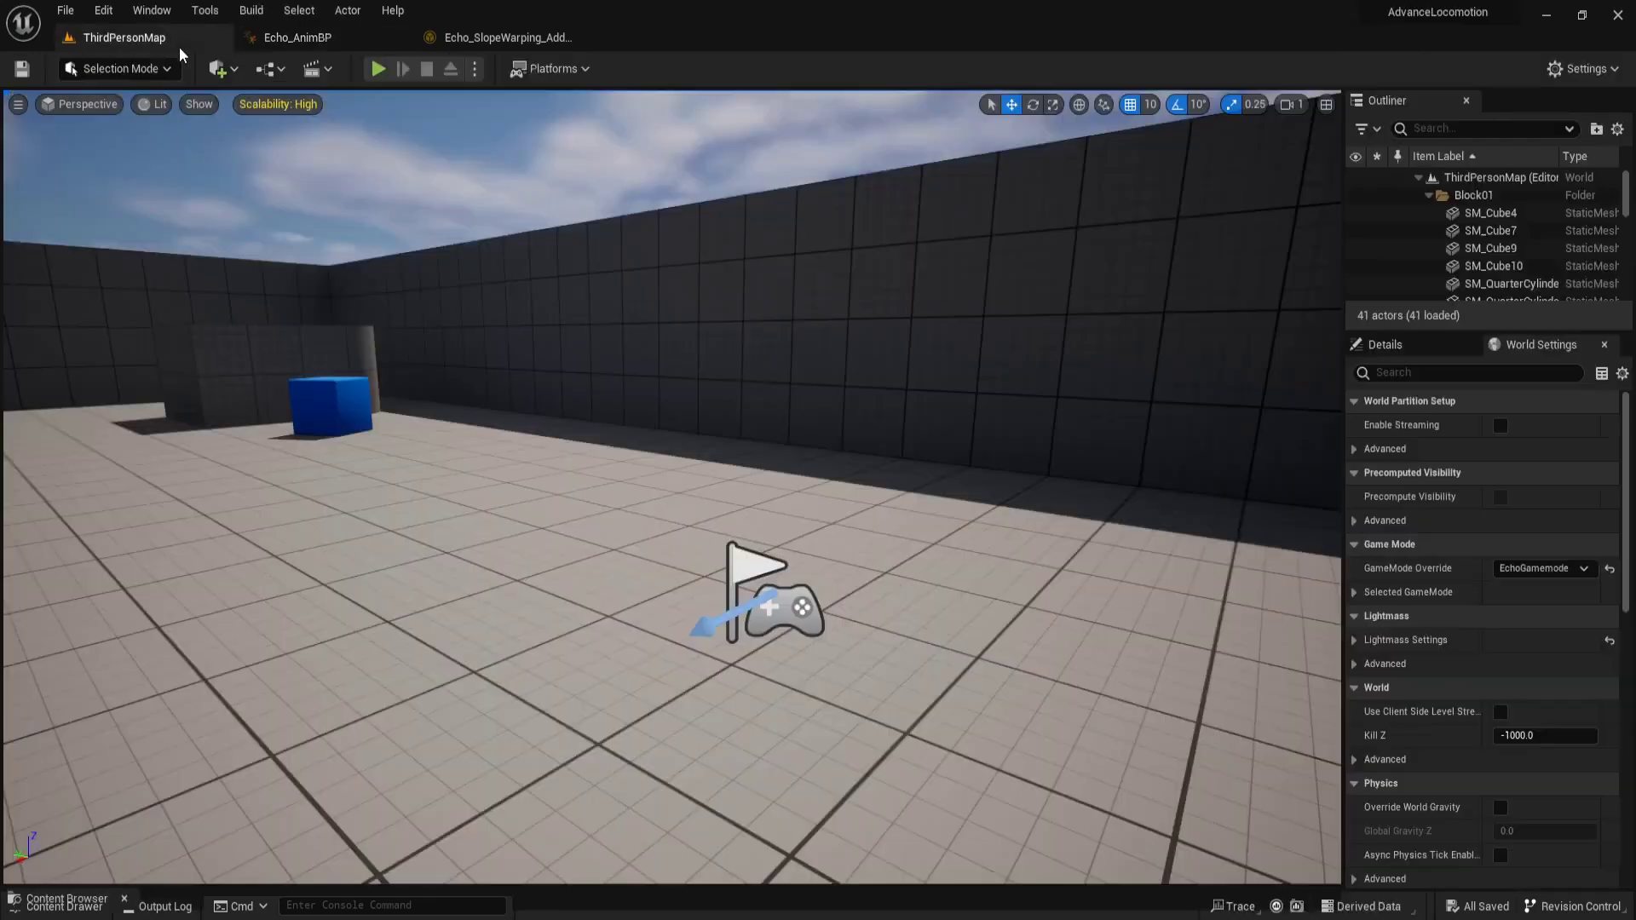
Run a quick play test, walking the character forward
{"action": "left_click", "coordinate": [378, 69]}
{"action": "key", "text": "w"}
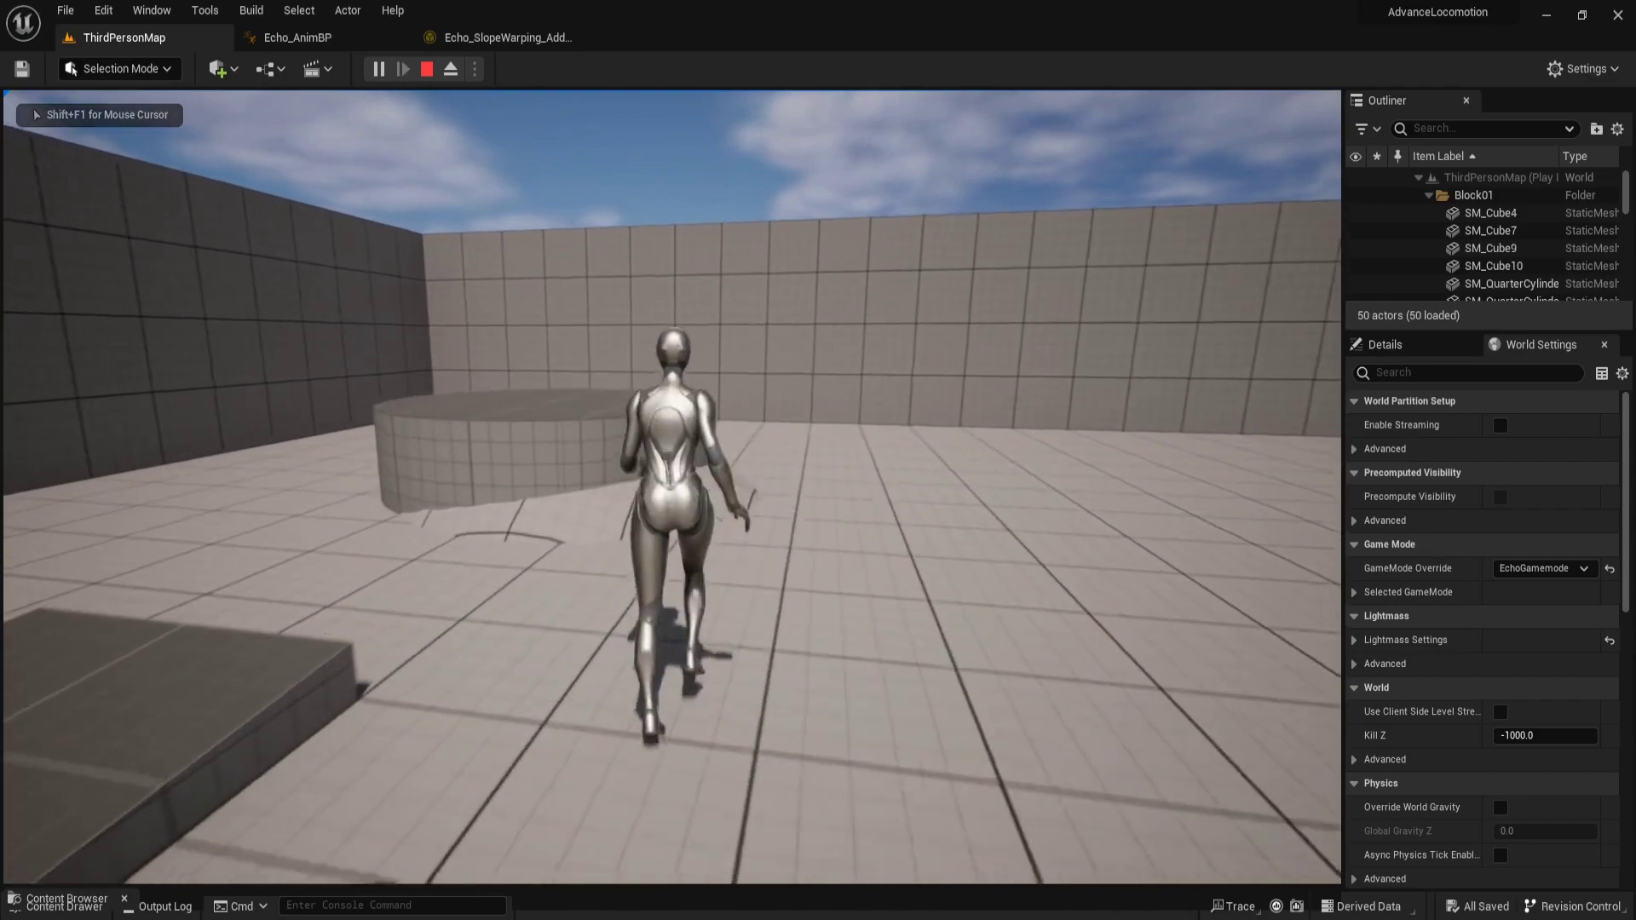
{"action": "key", "text": "Escape"}
Delete the small ramp and both quarter-cylinder blocks, leaving the rounded floor bump
{"action": "scroll", "coordinate": [564, 528], "scroll_direction": "down", "scroll_amount": 5}
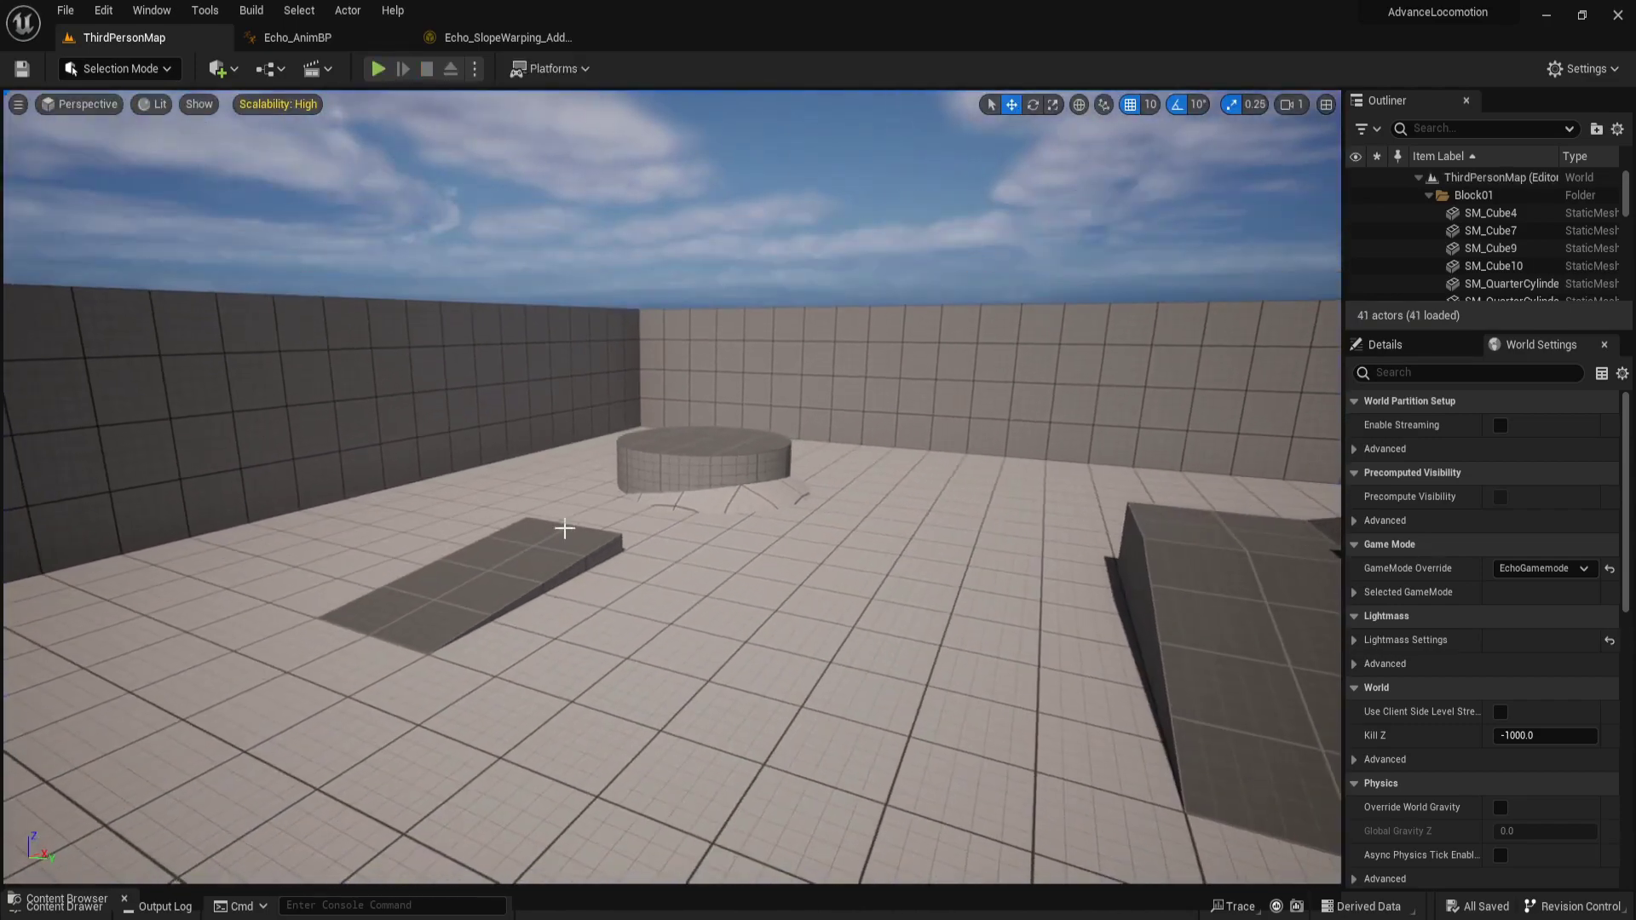
{"action": "left_click", "coordinate": [535, 551]}
{"action": "key", "text": "Delete"}
{"action": "left_click", "coordinate": [639, 463]}
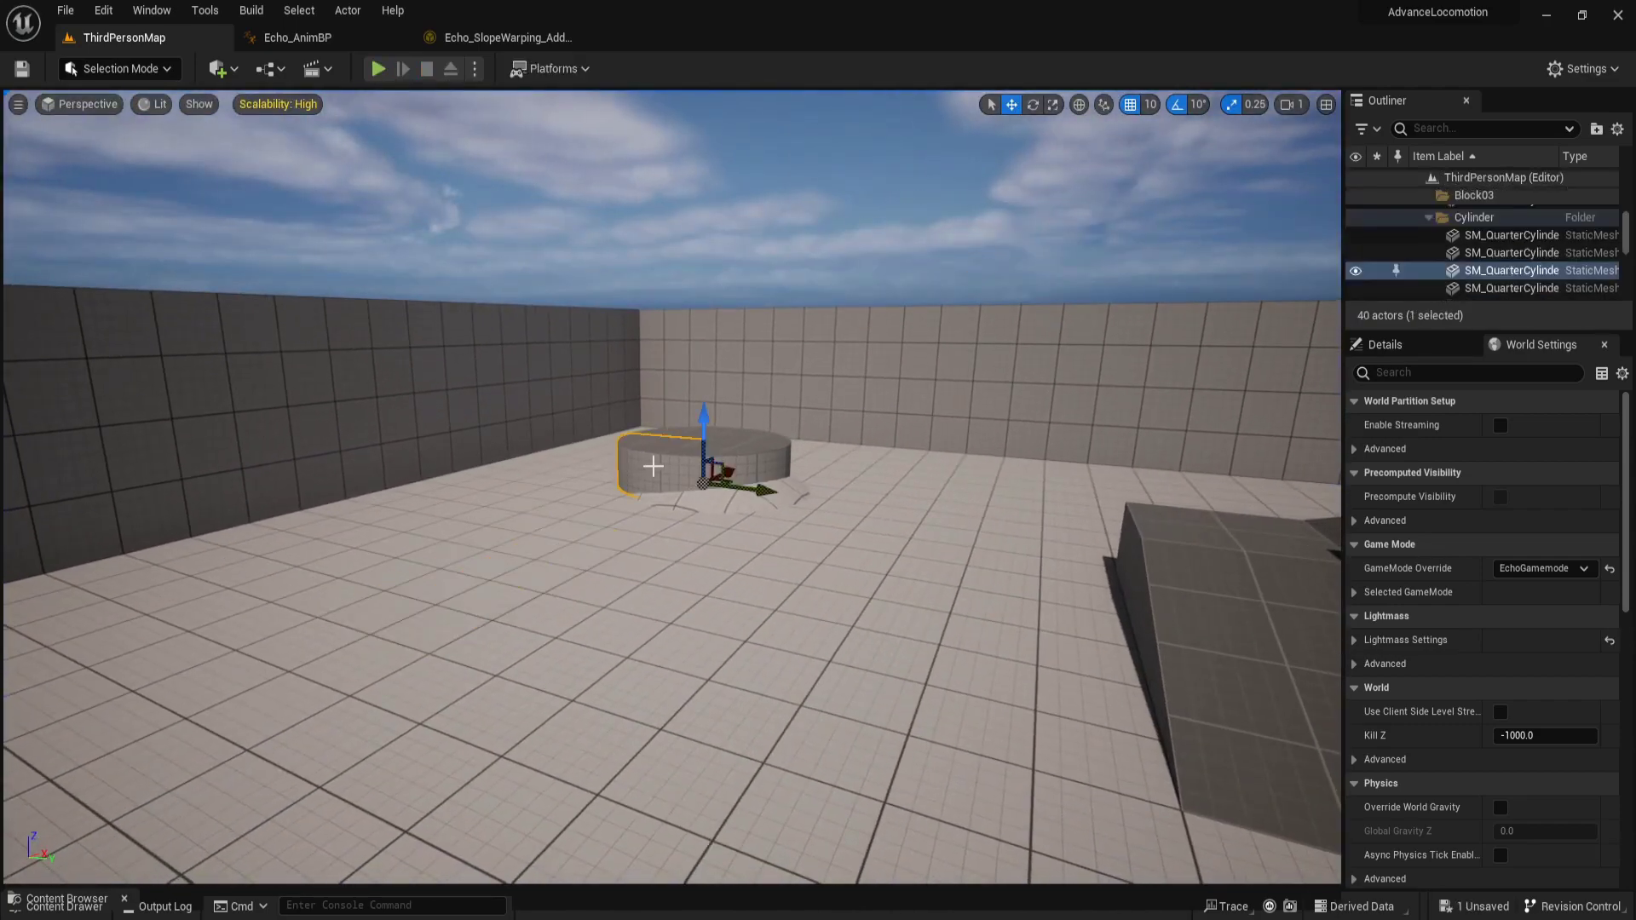
{"action": "key", "text": "Delete"}
{"action": "left_click", "coordinate": [732, 450]}
{"action": "key", "text": "Delete"}
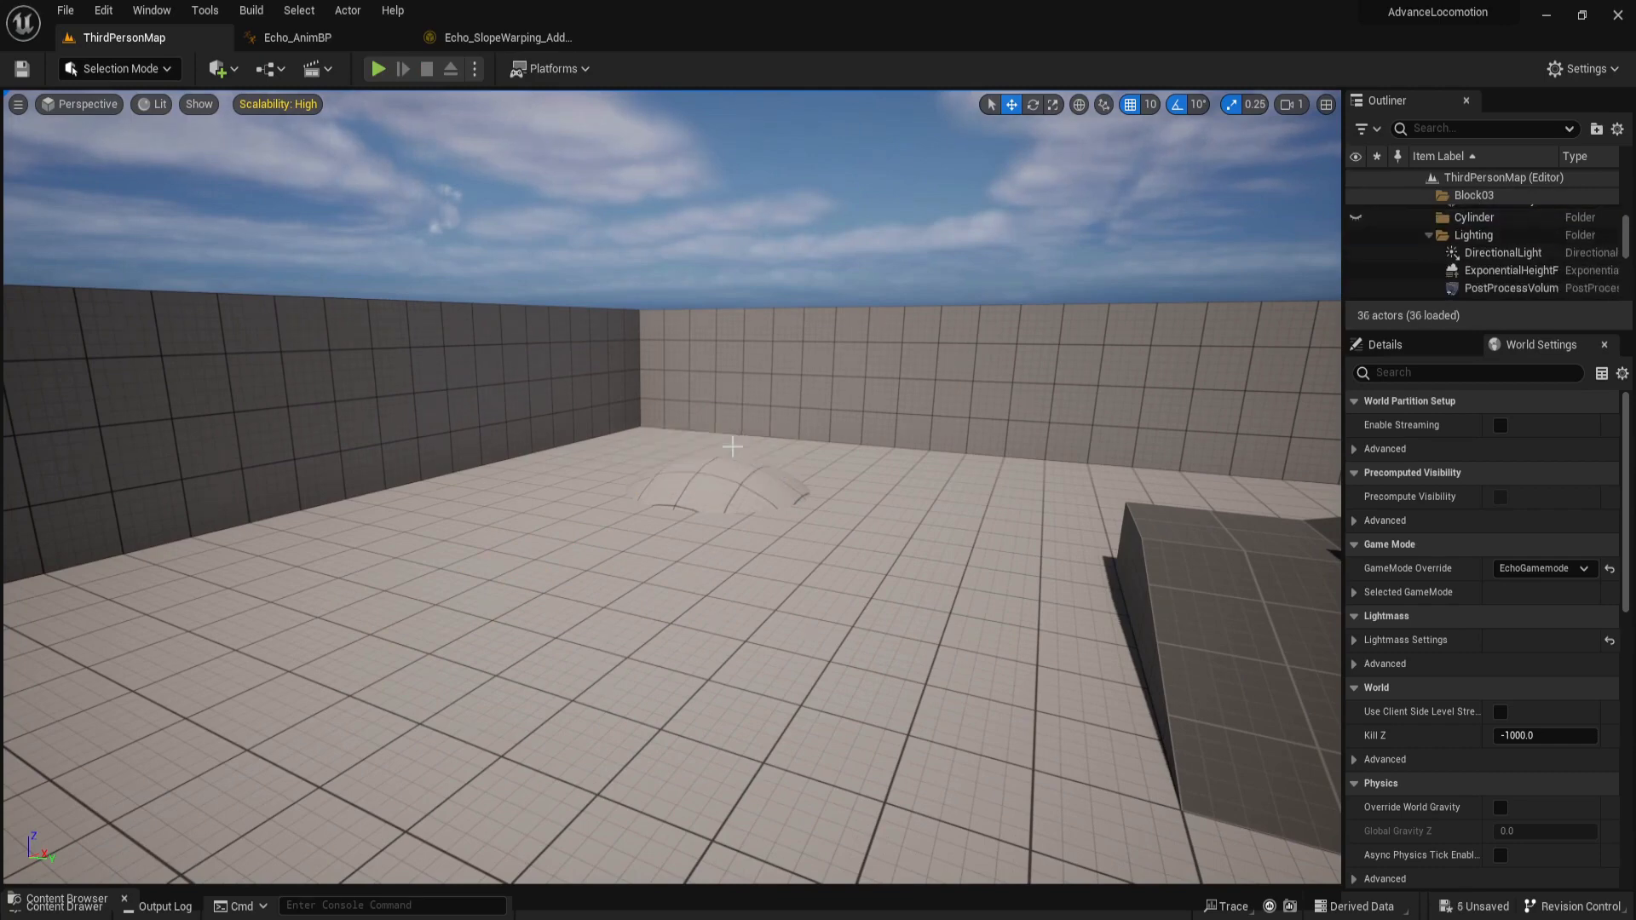
Play-test again, walking Echo around the level and across the rounded bump
{"action": "left_click", "coordinate": [377, 68]}
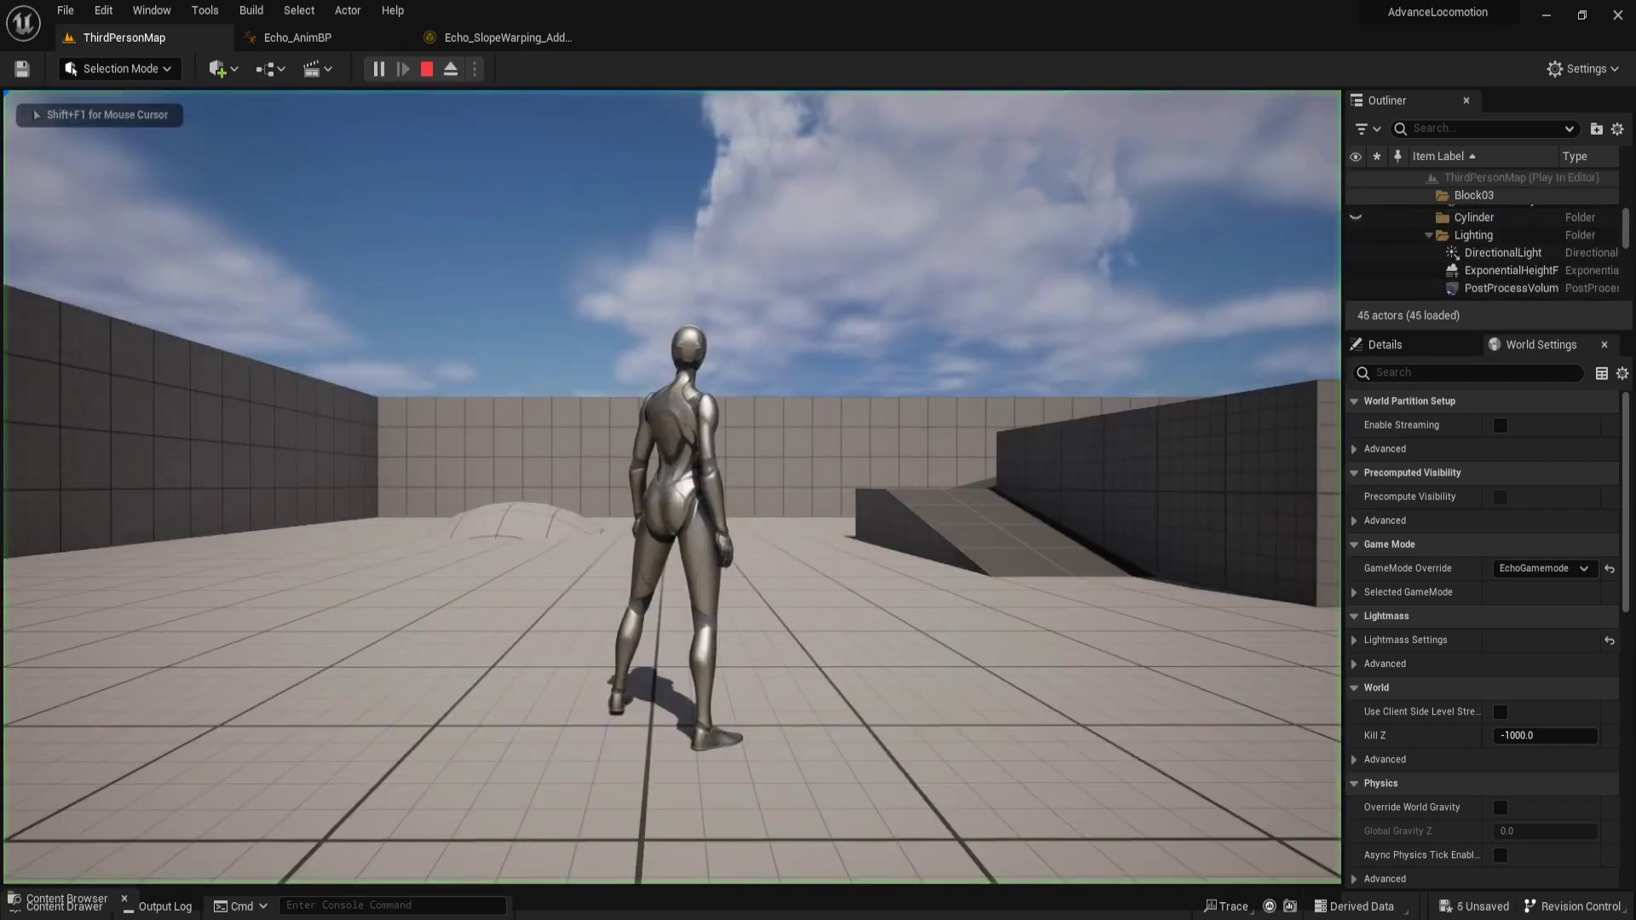
{"action": "key", "text": "w"}
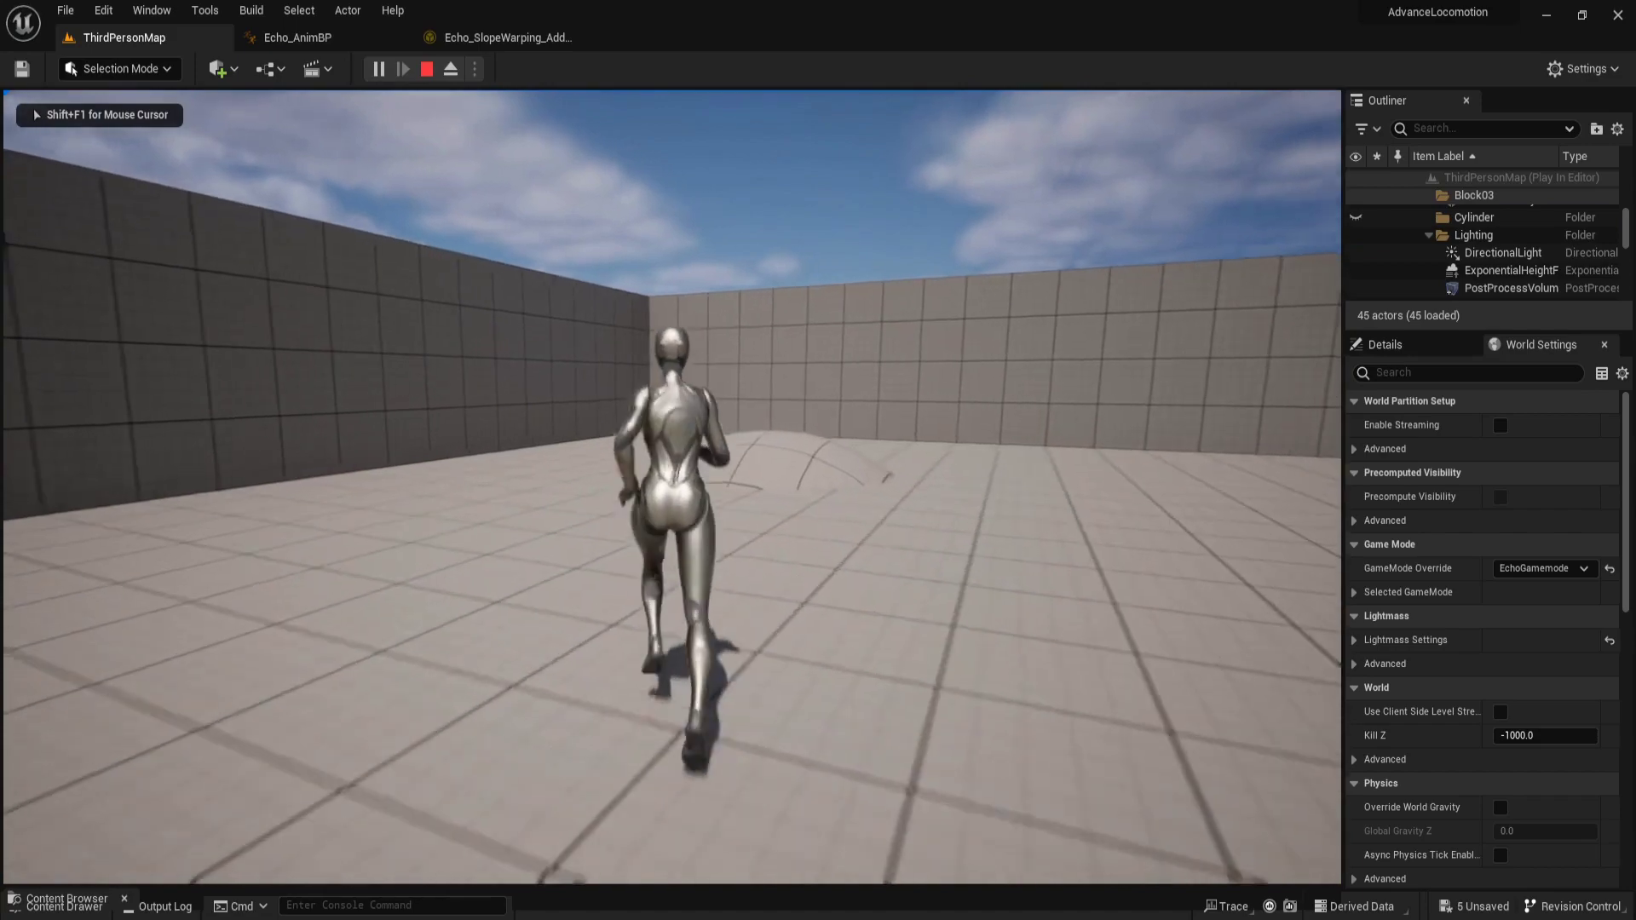
{"action": "key", "text": "w"}
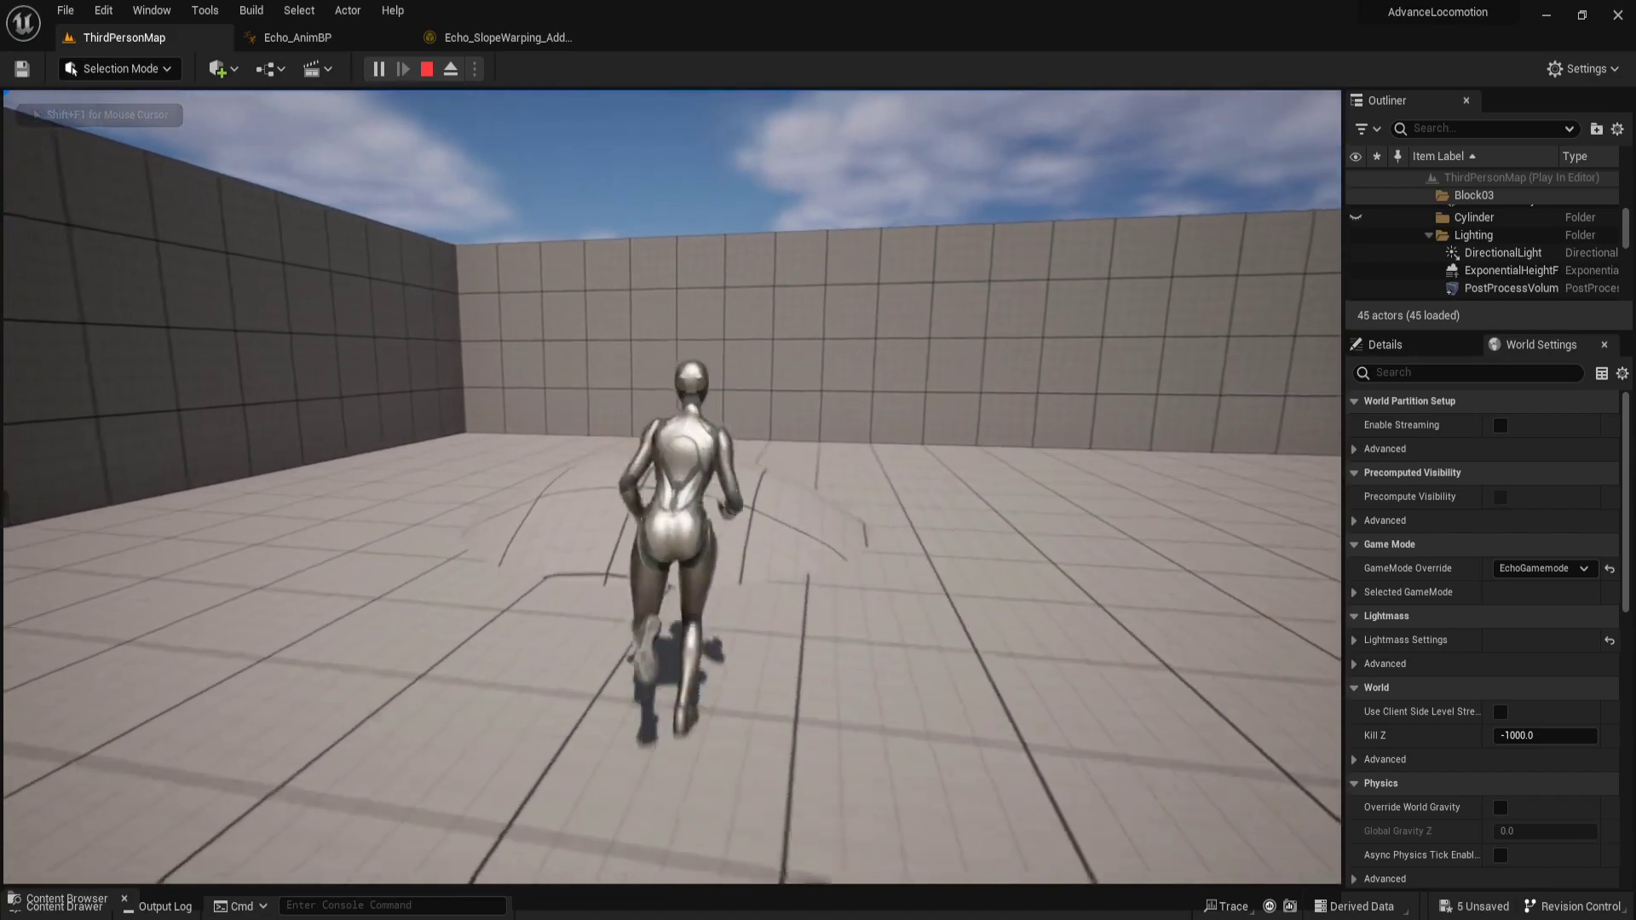
{"action": "key", "text": "w"}
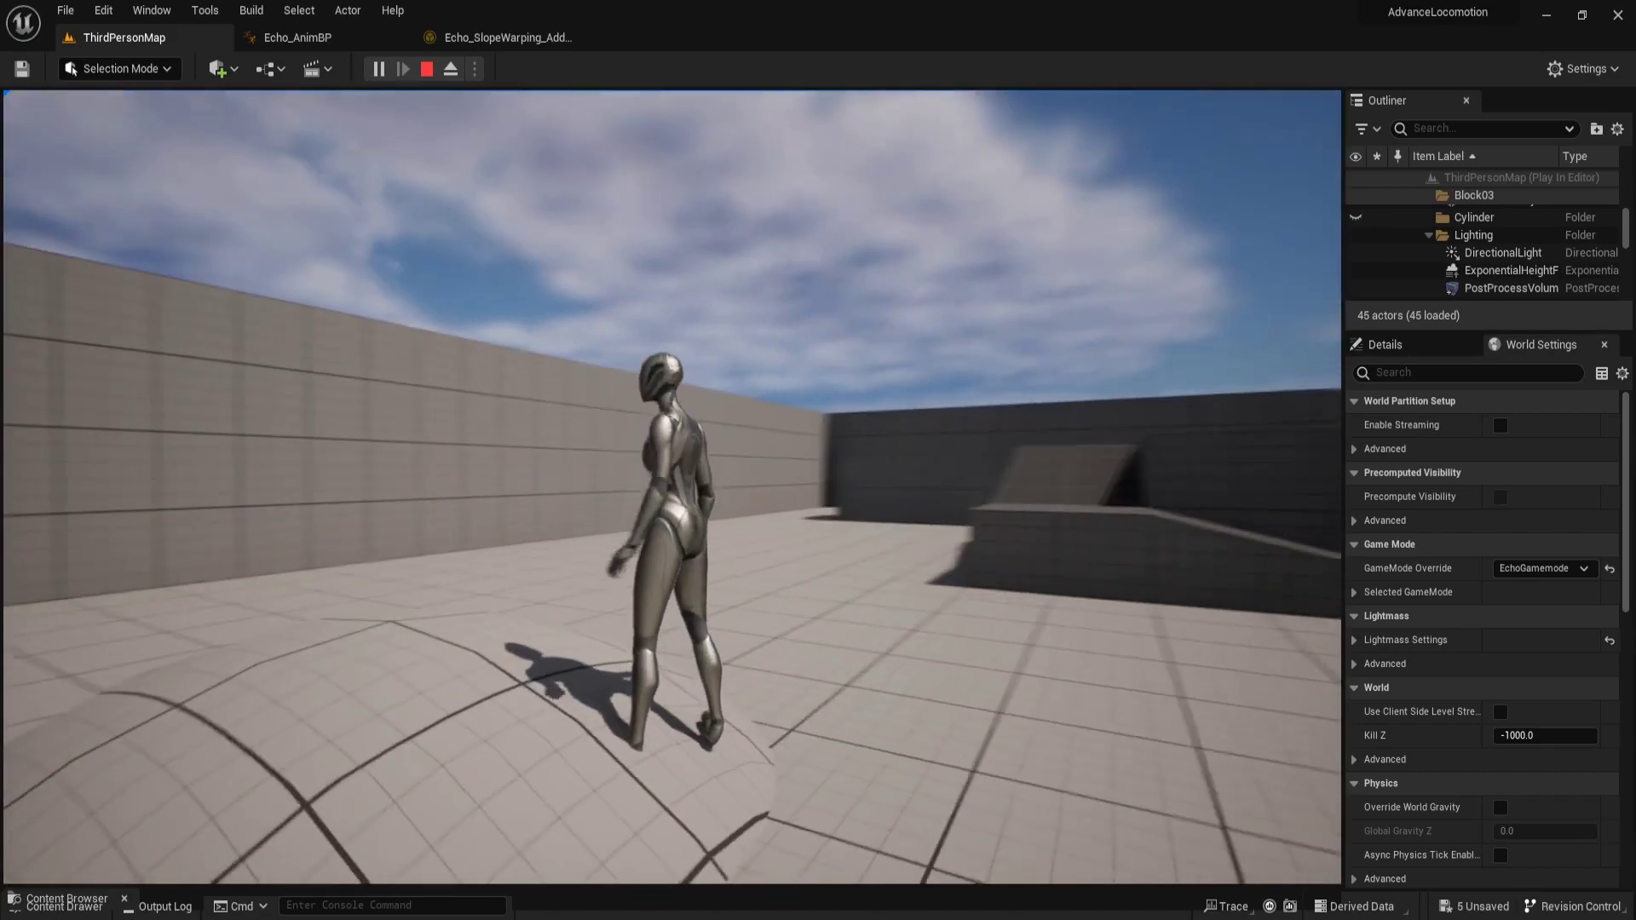
{"action": "key", "text": "w"}
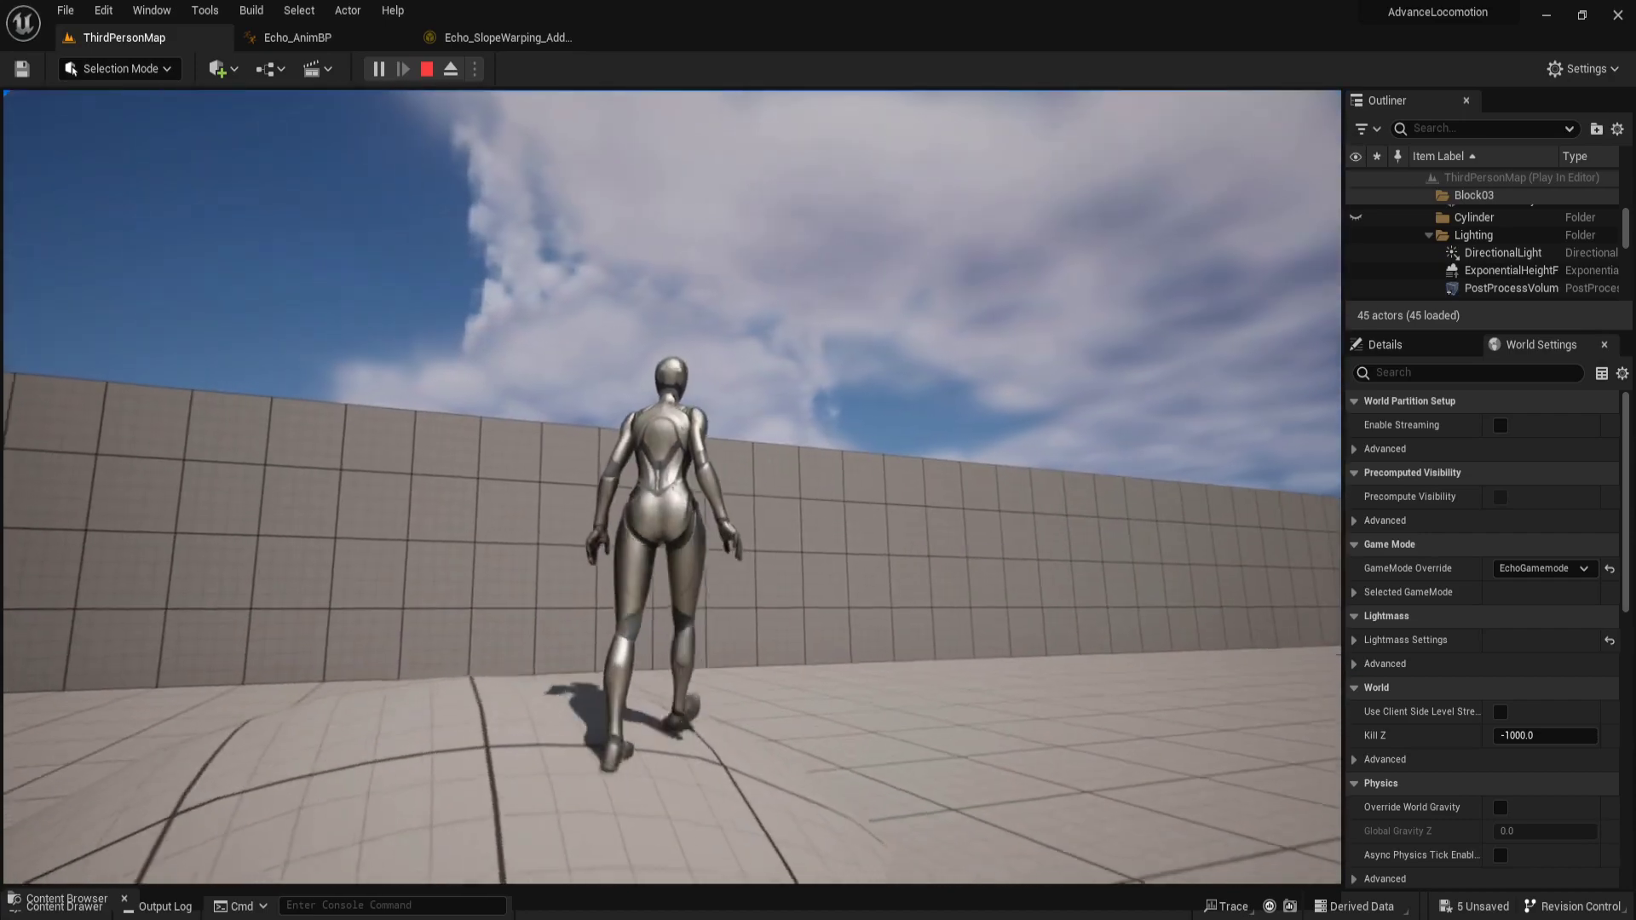
{"action": "key", "text": "w"}
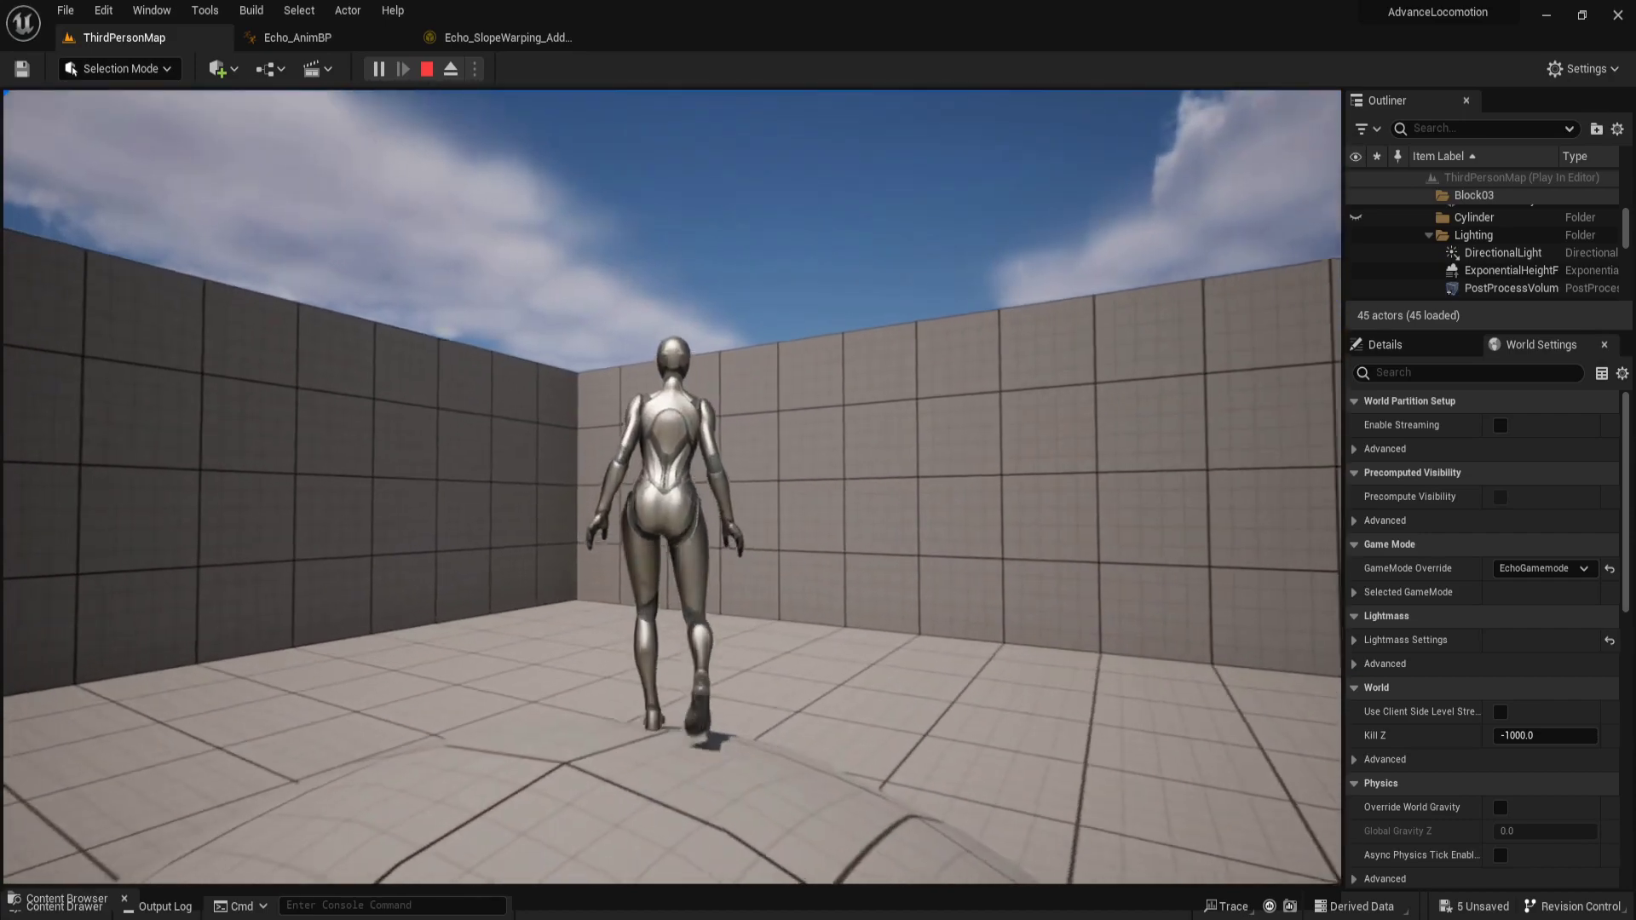
{"action": "key", "text": "w"}
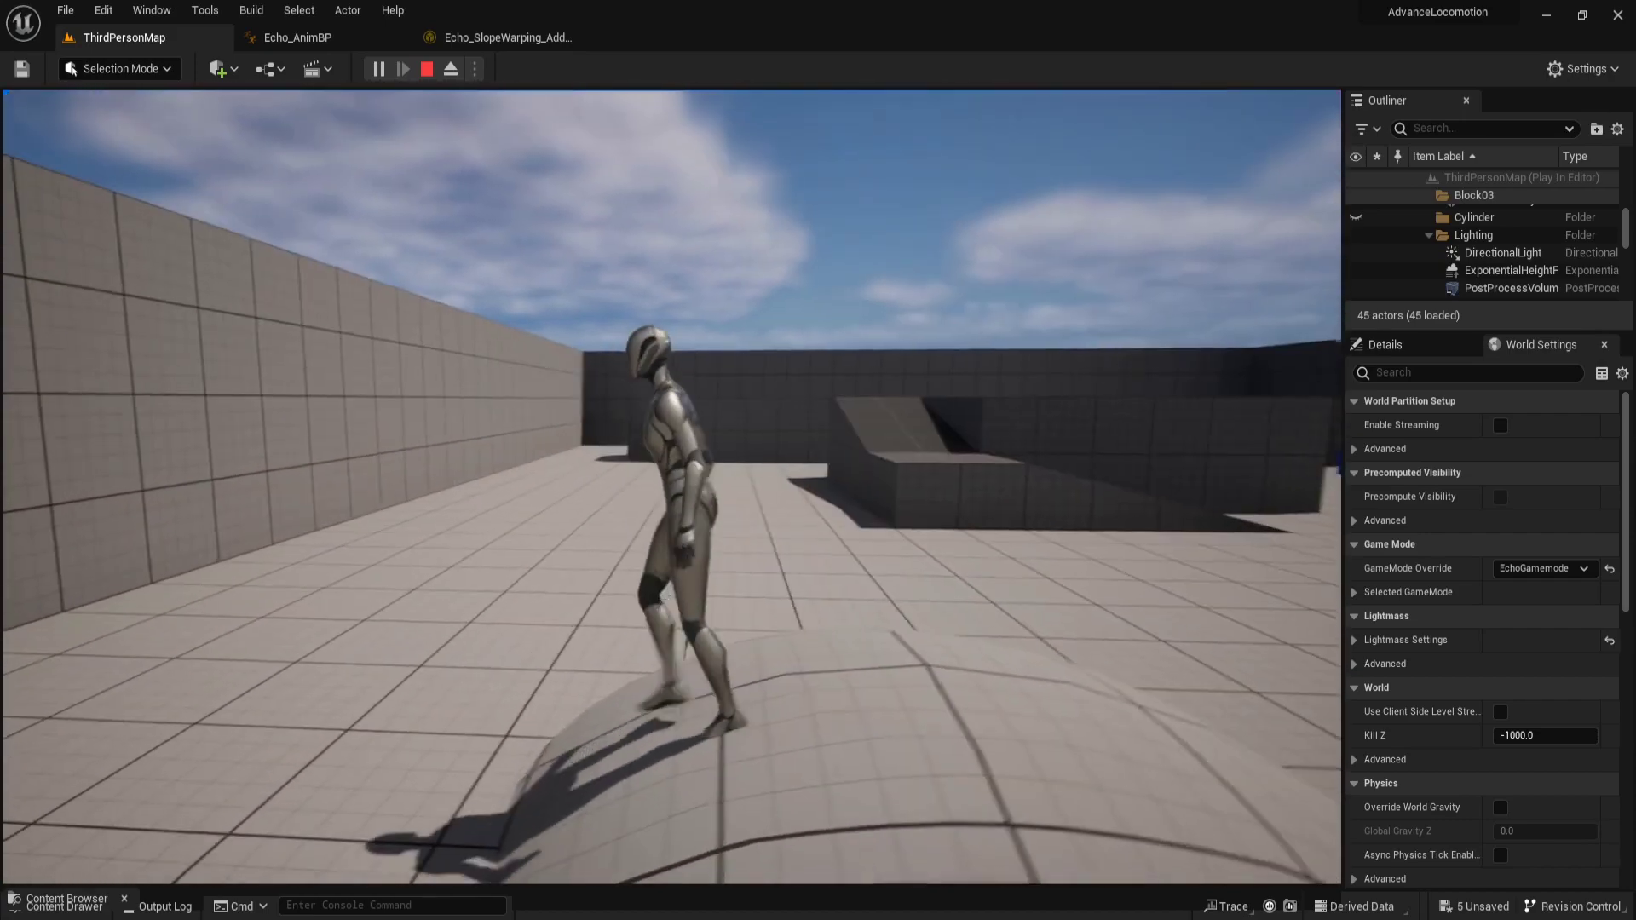
{"action": "key", "text": "w"}
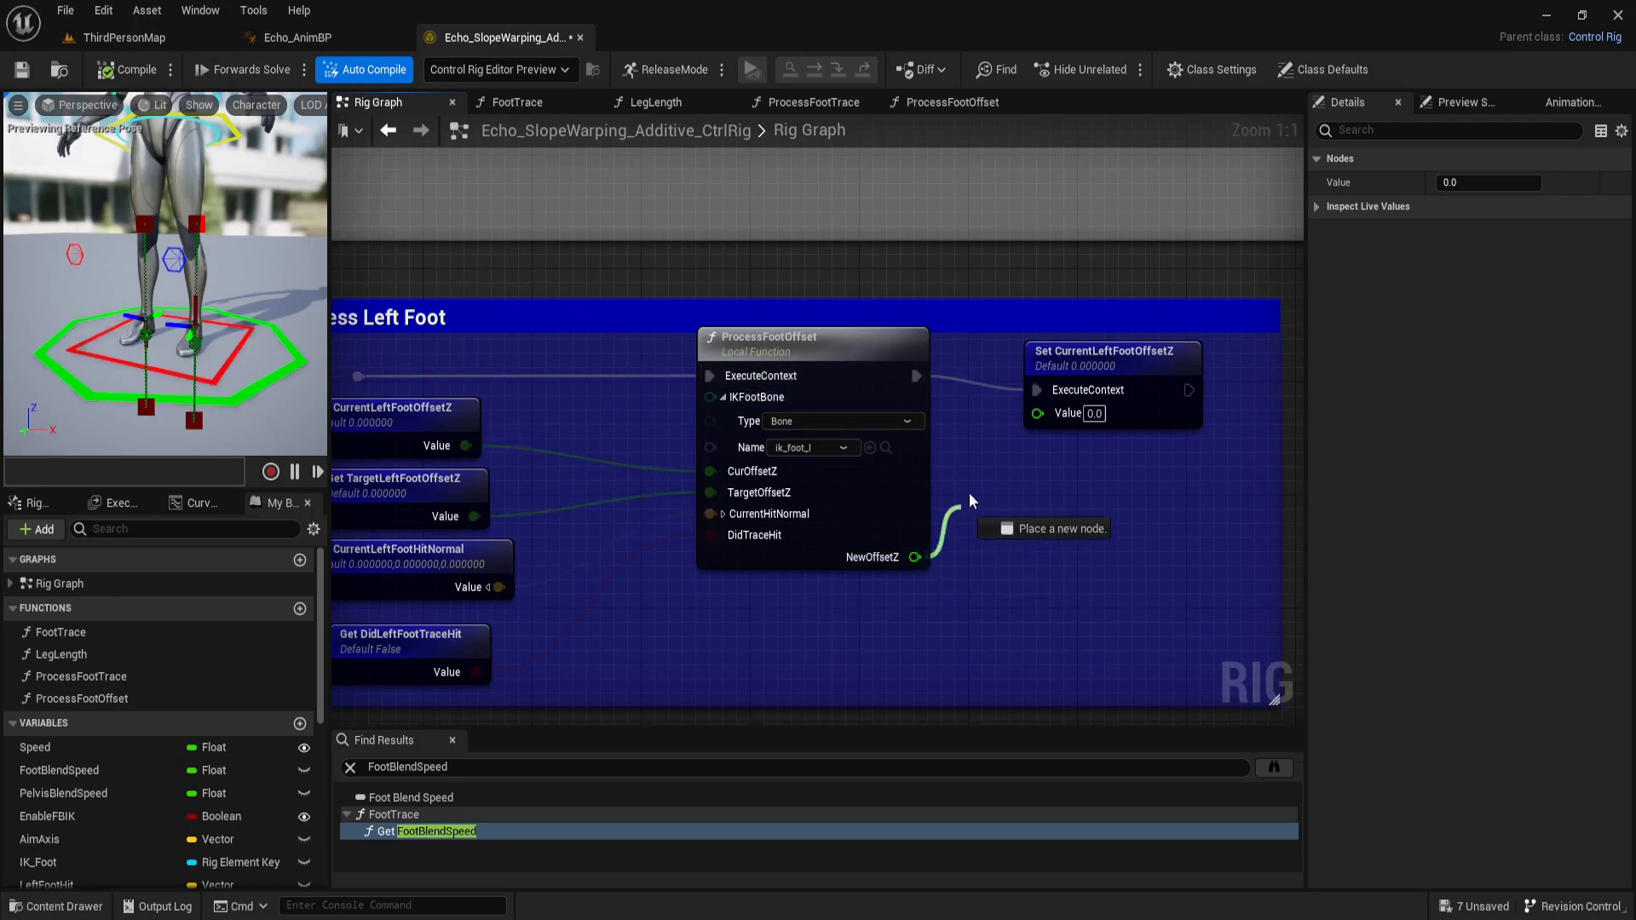
Connect ProcessFootOffset's NewOffsetZ output to the Value pin of Set CurrentLeftFootOffsetZ
{"action": "left_click_drag", "start_coordinate": [1038, 415], "coordinate": [1037, 415]}
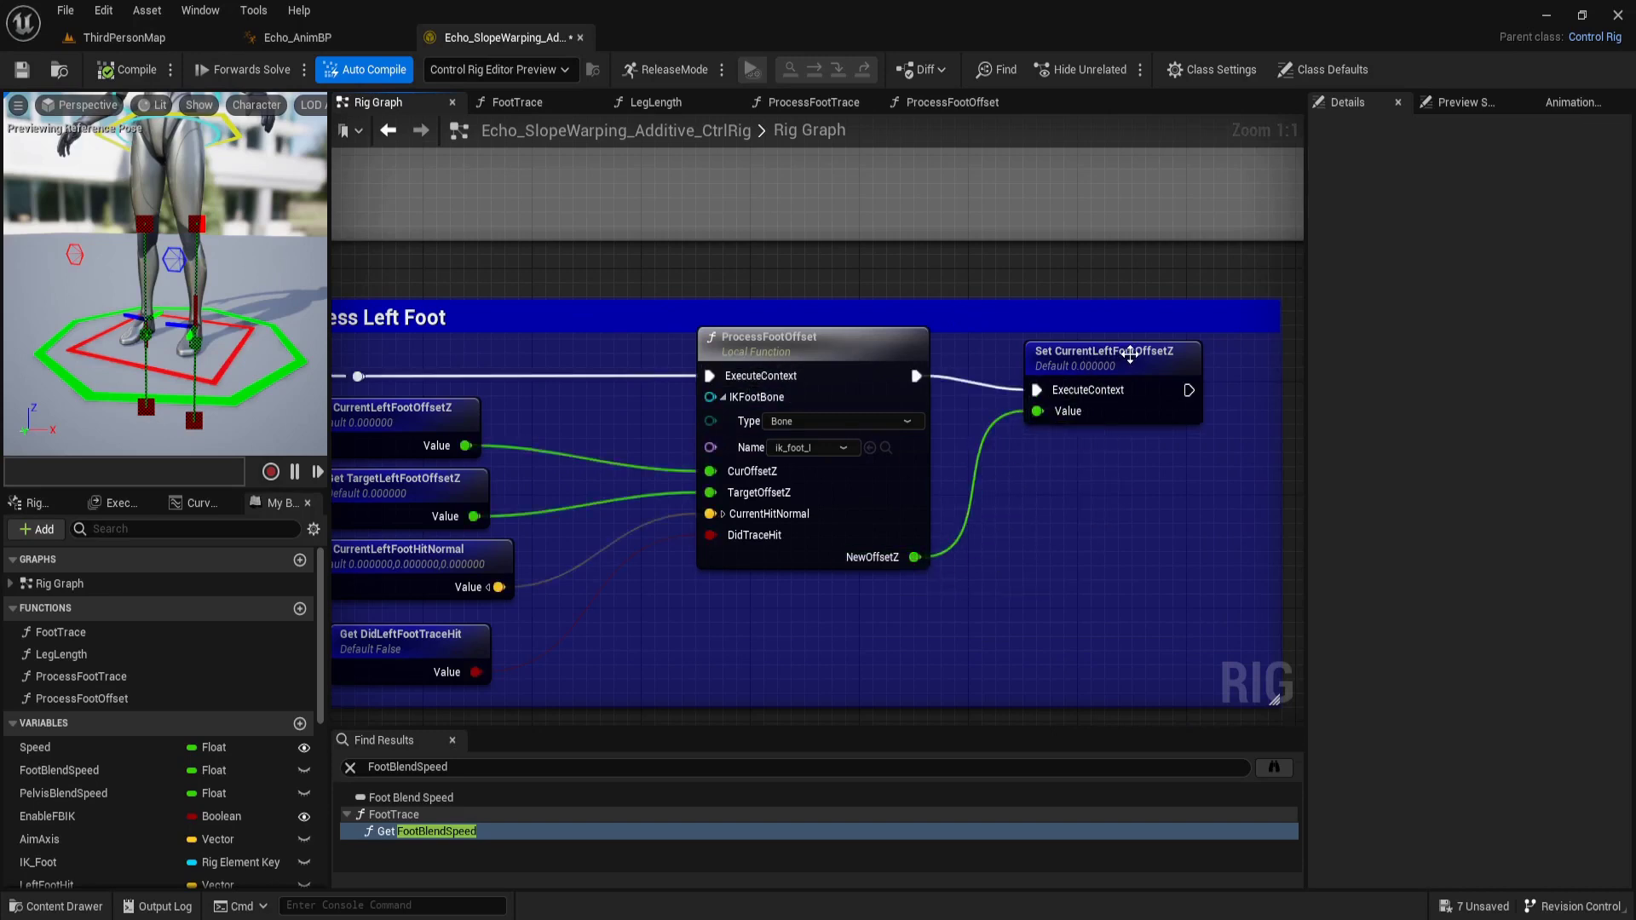
In ThirdPersonMap, run two play sessions, walking Echo forward across the floor
{"action": "left_click", "coordinate": [127, 39]}
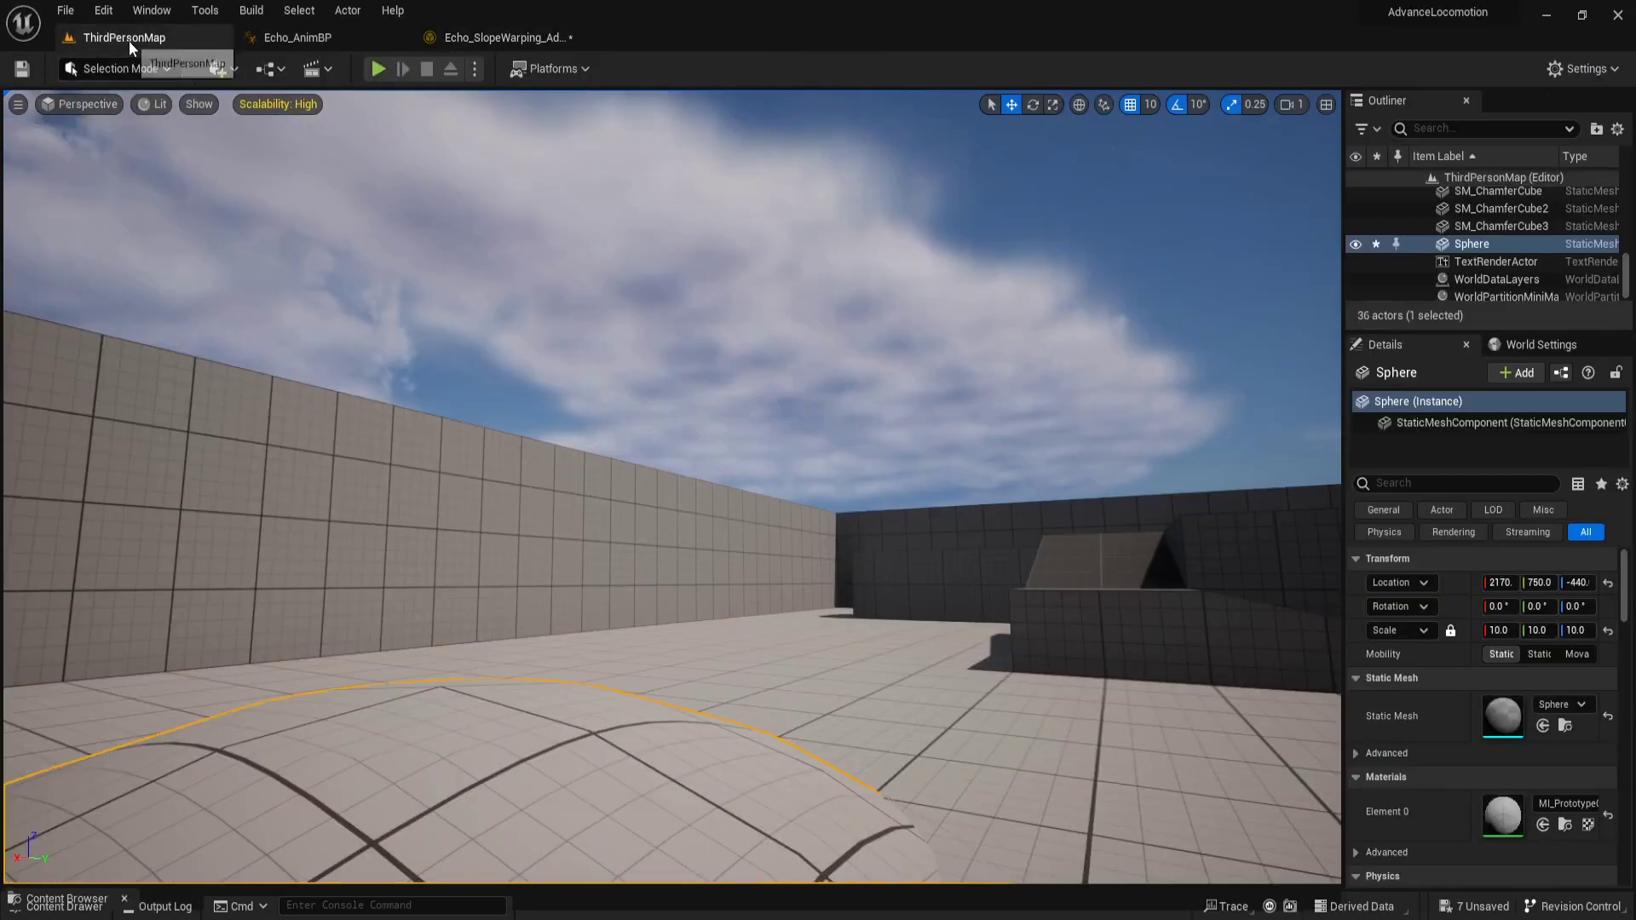
{"action": "left_click", "coordinate": [371, 69]}
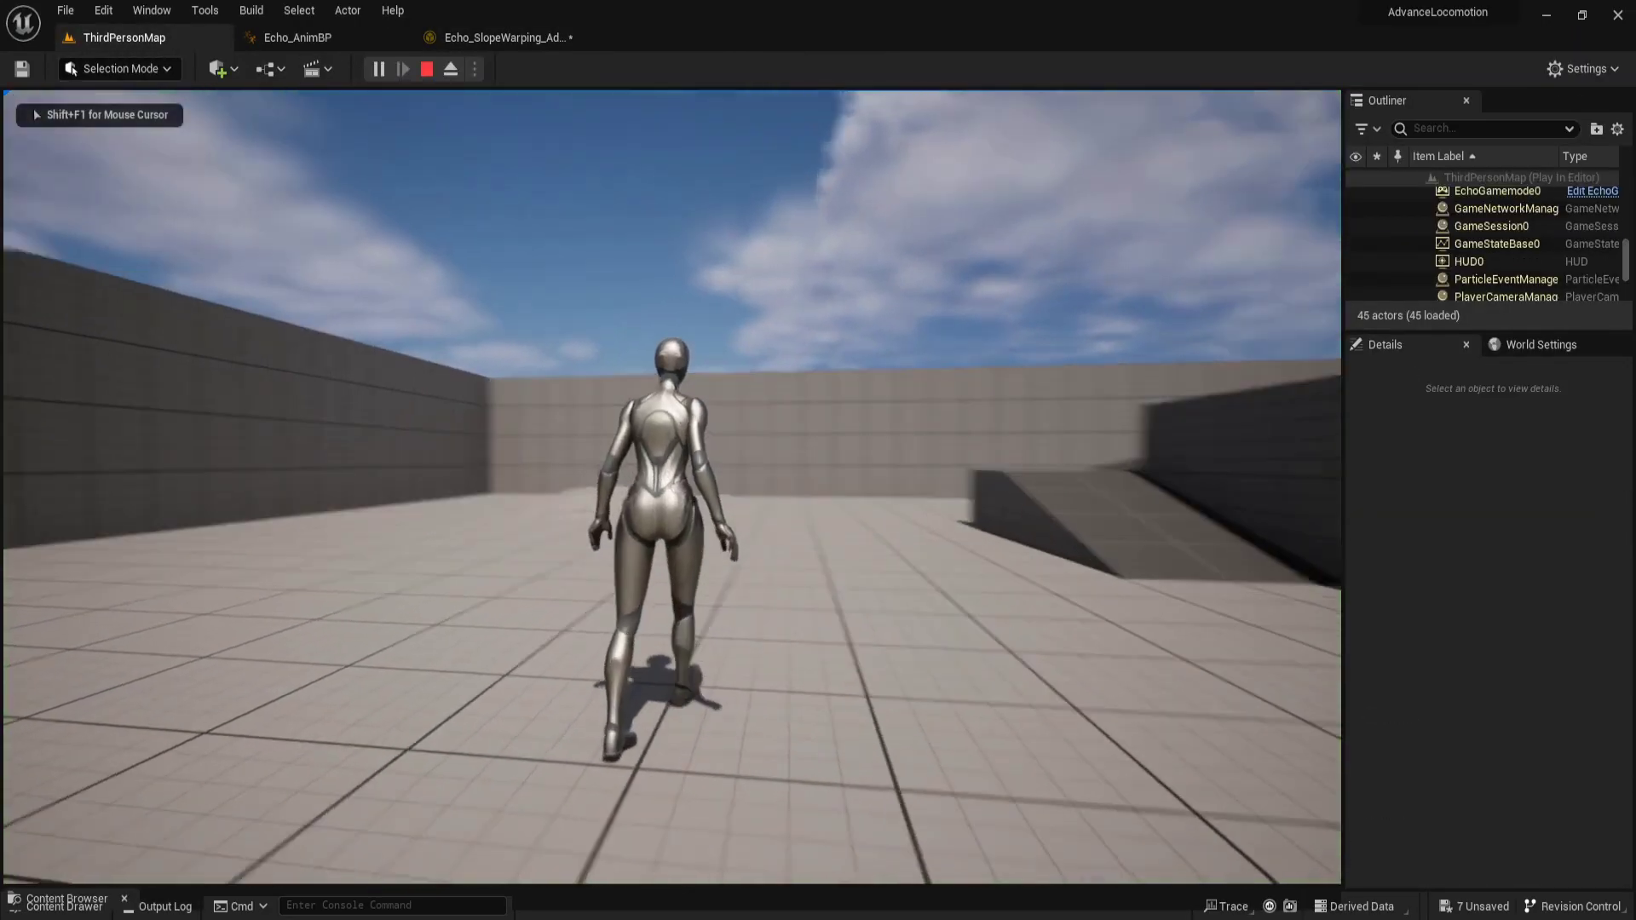
{"action": "key", "text": "w"}
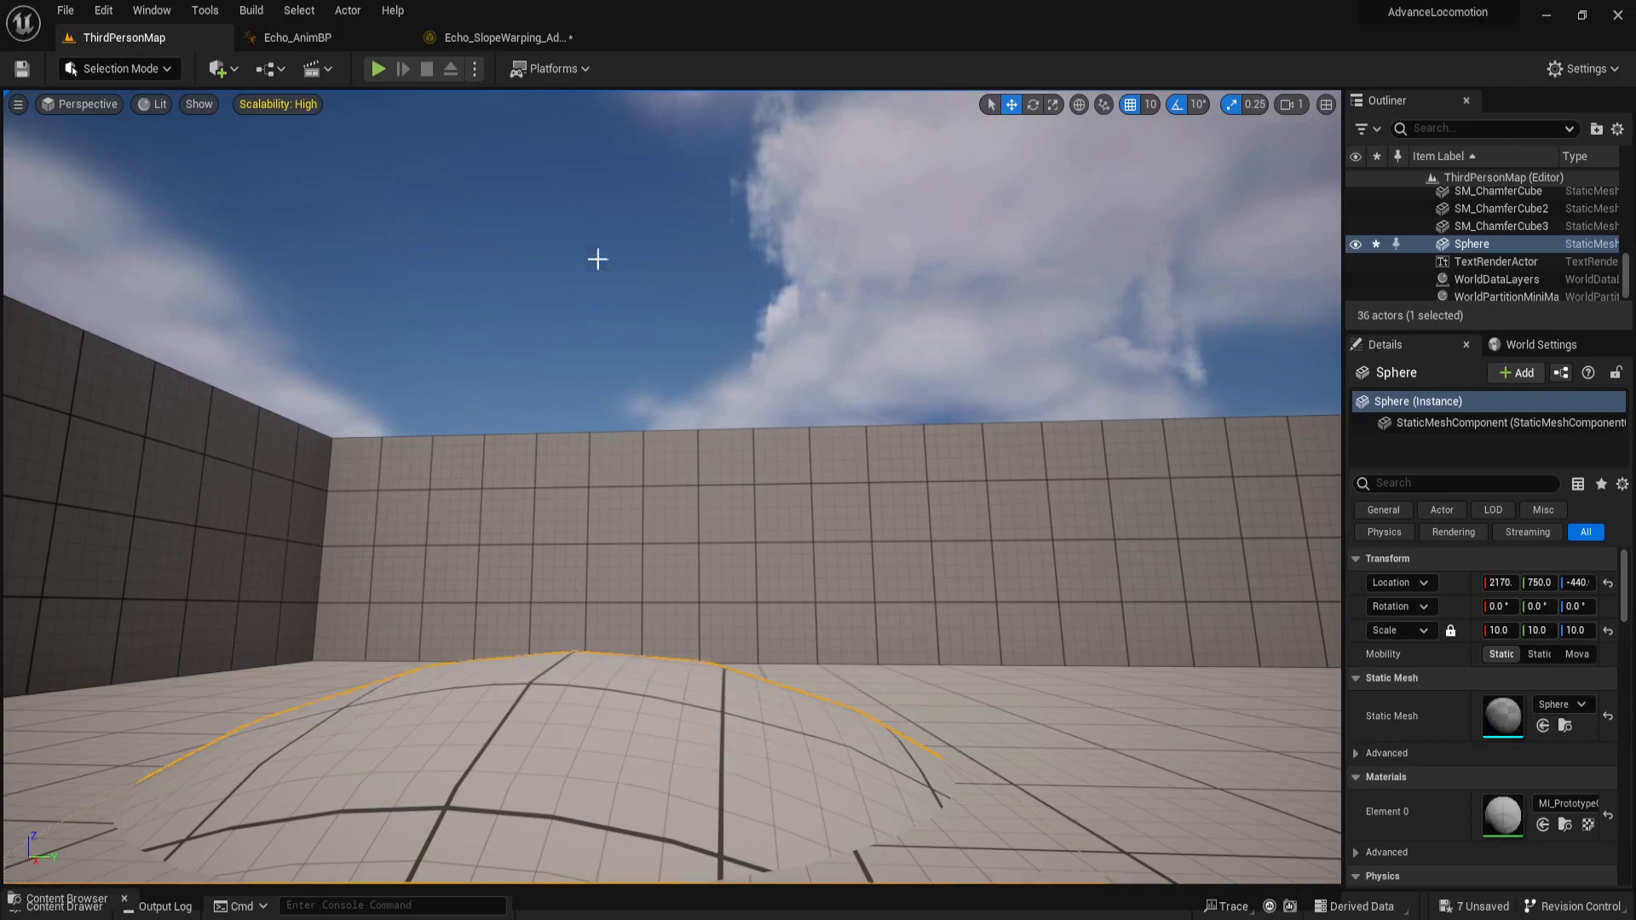
{"action": "left_click", "coordinate": [378, 69]}
{"action": "key", "text": "w"}
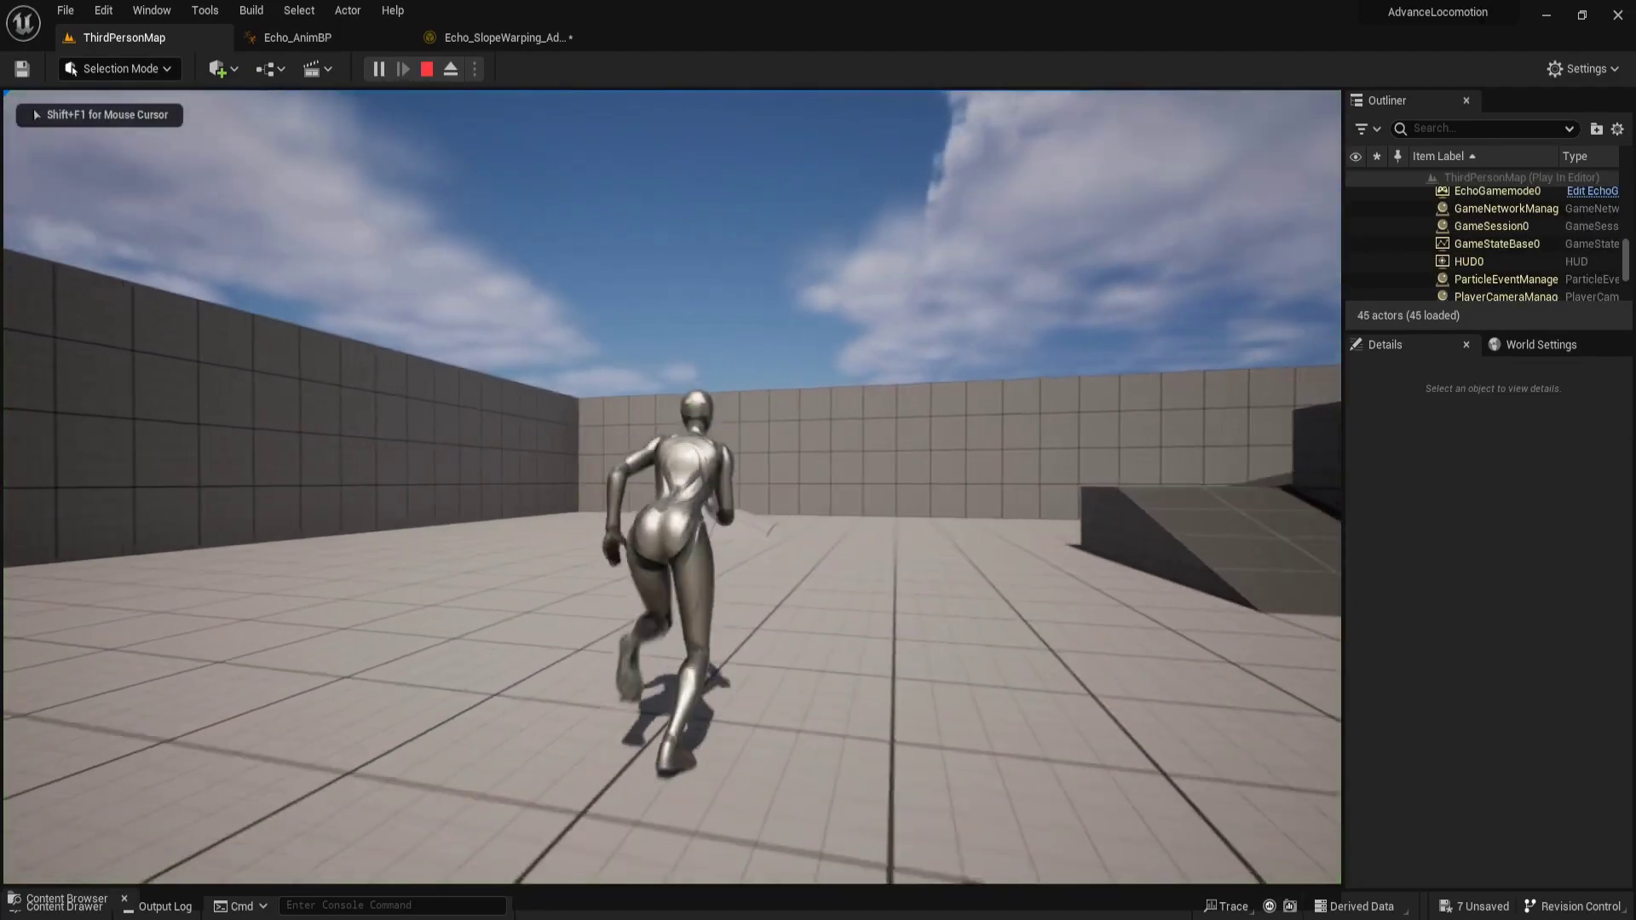